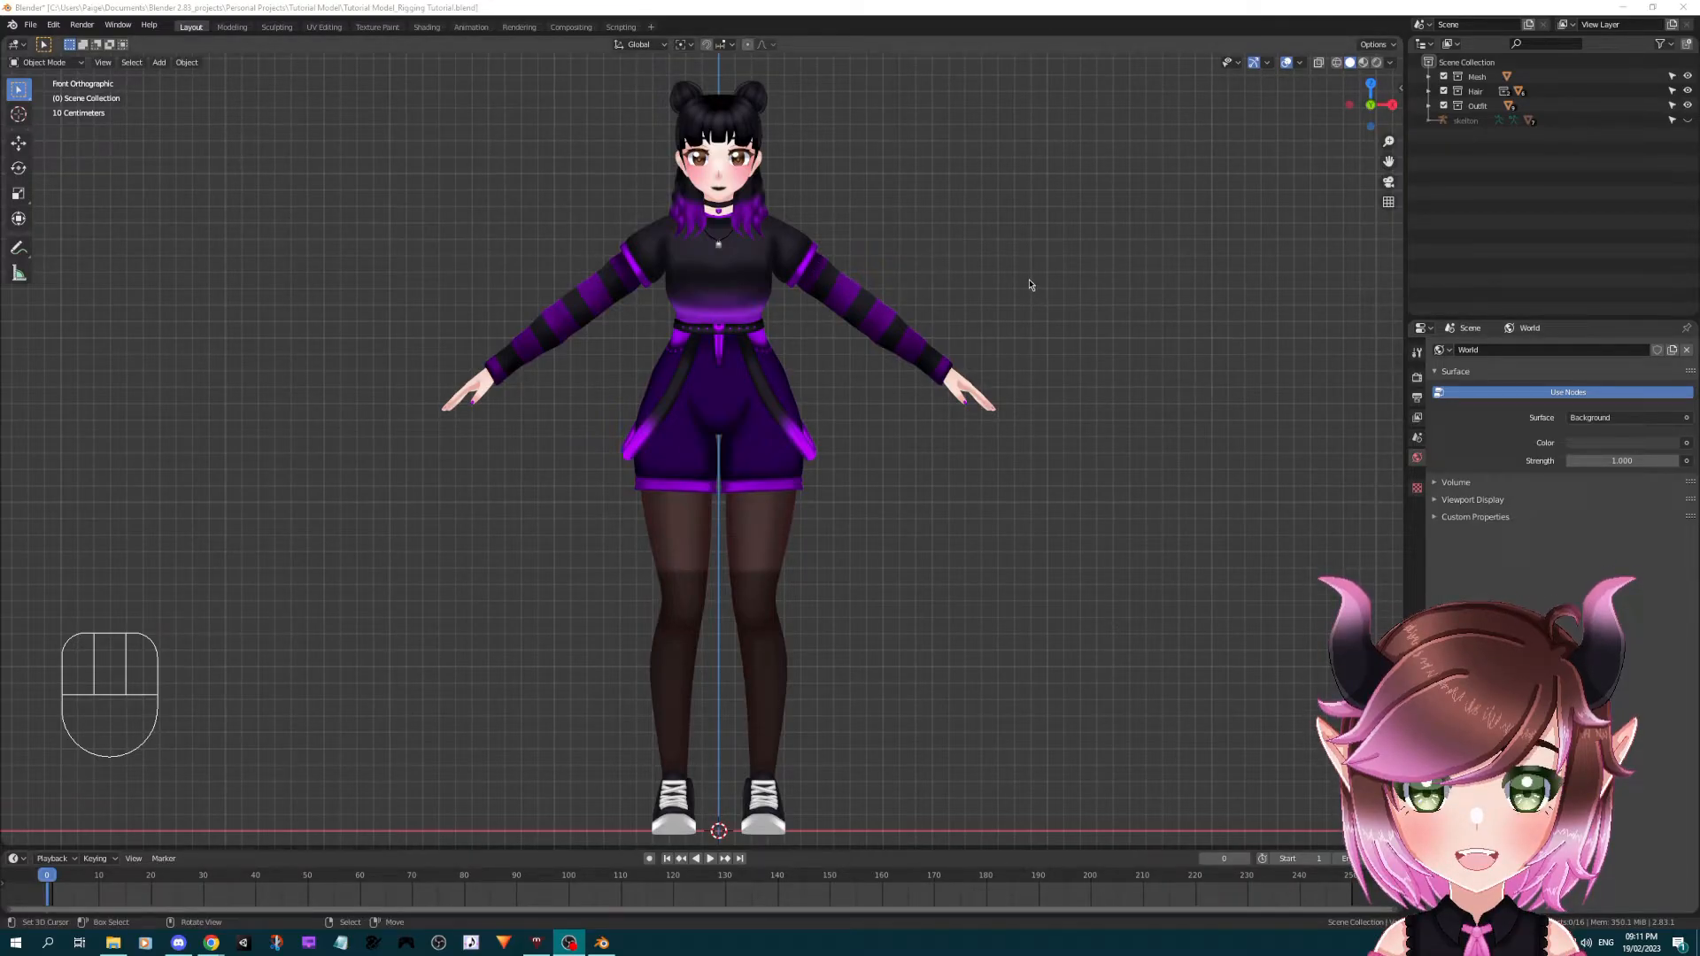
- Unhide the character's armature, select it and look at its bone properties
left_click(1686, 121)
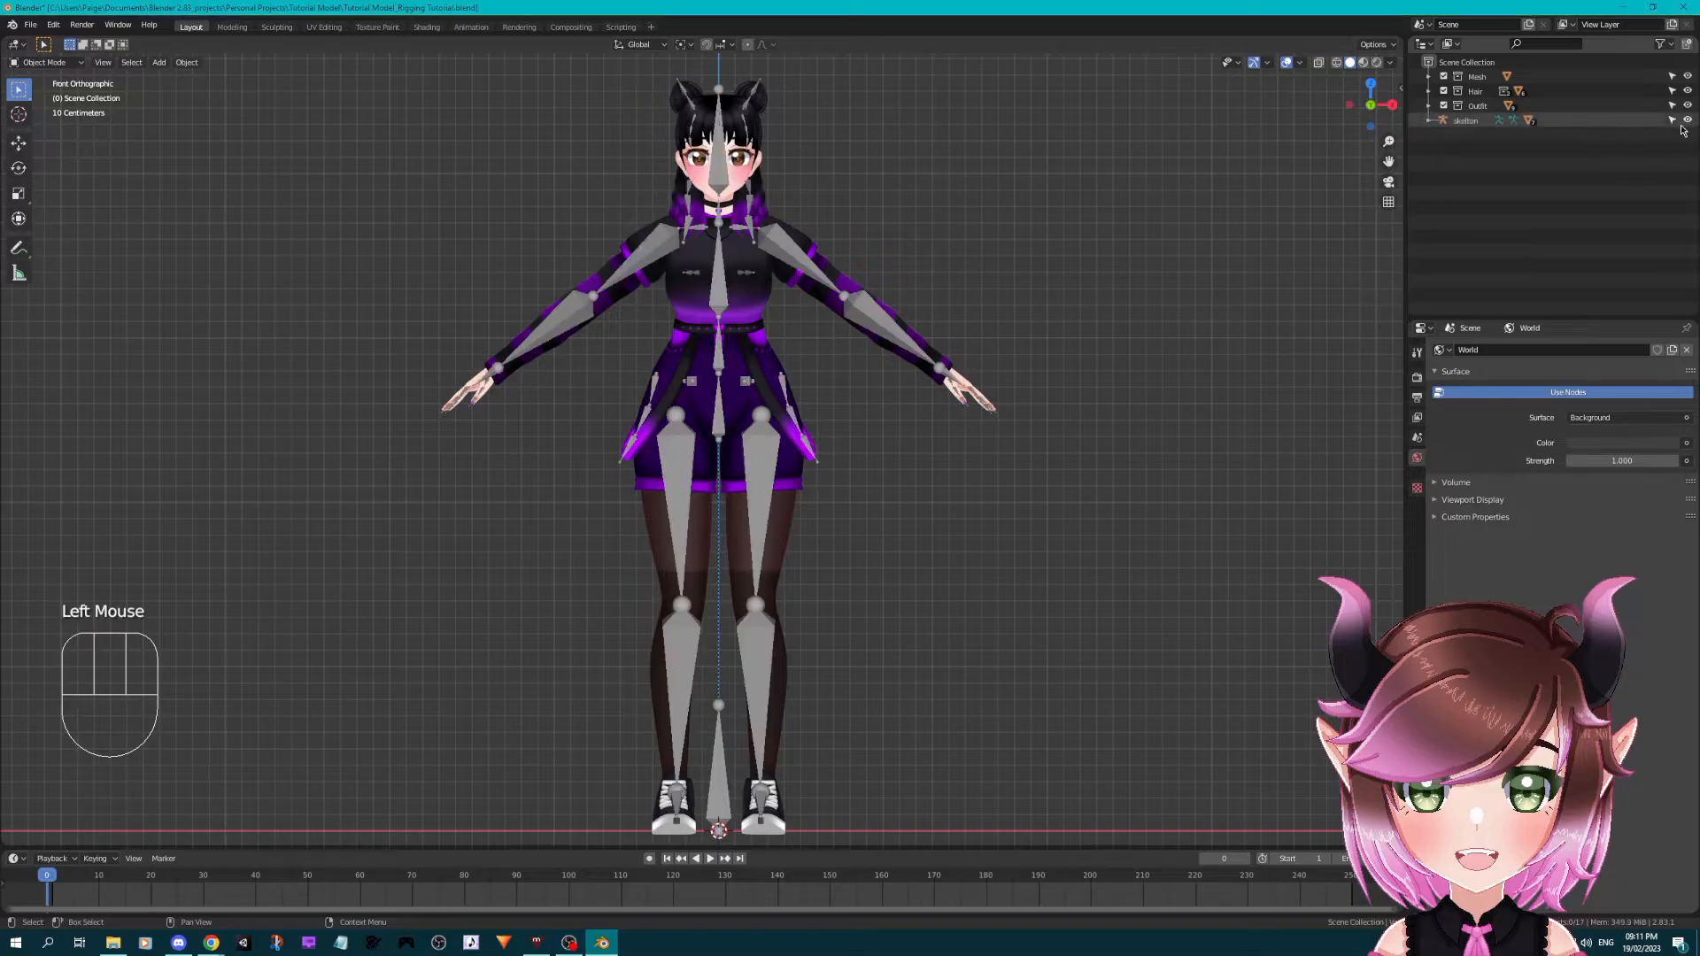
left_click(1686, 120)
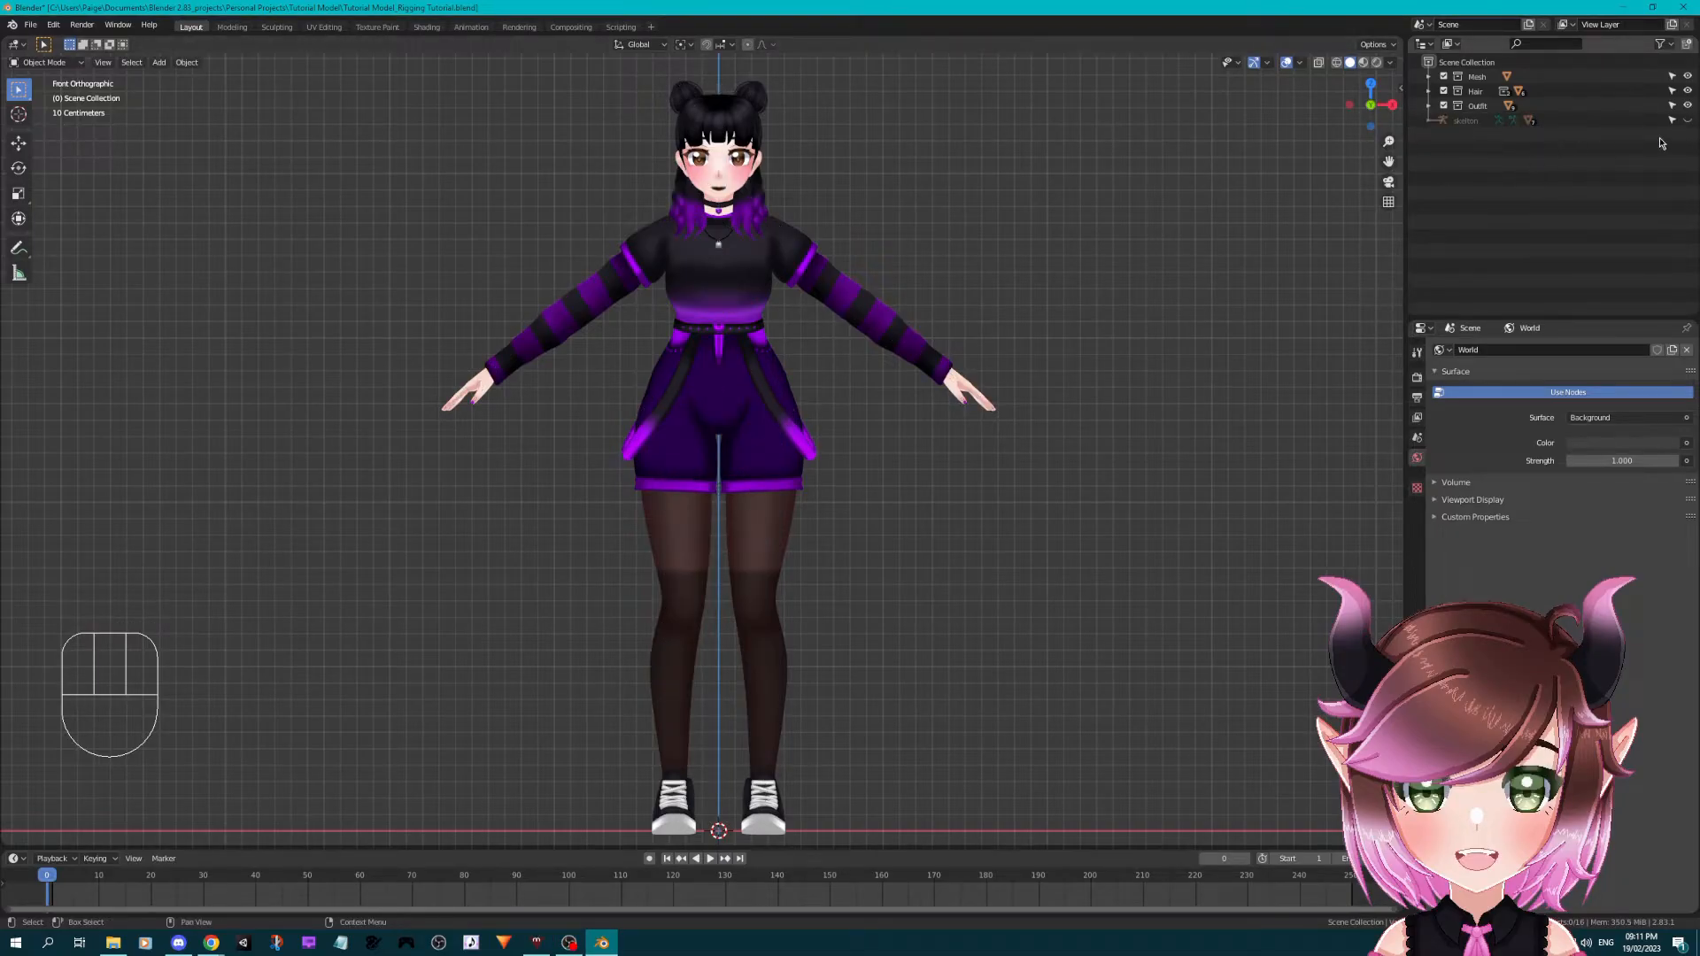
left_click(1687, 122)
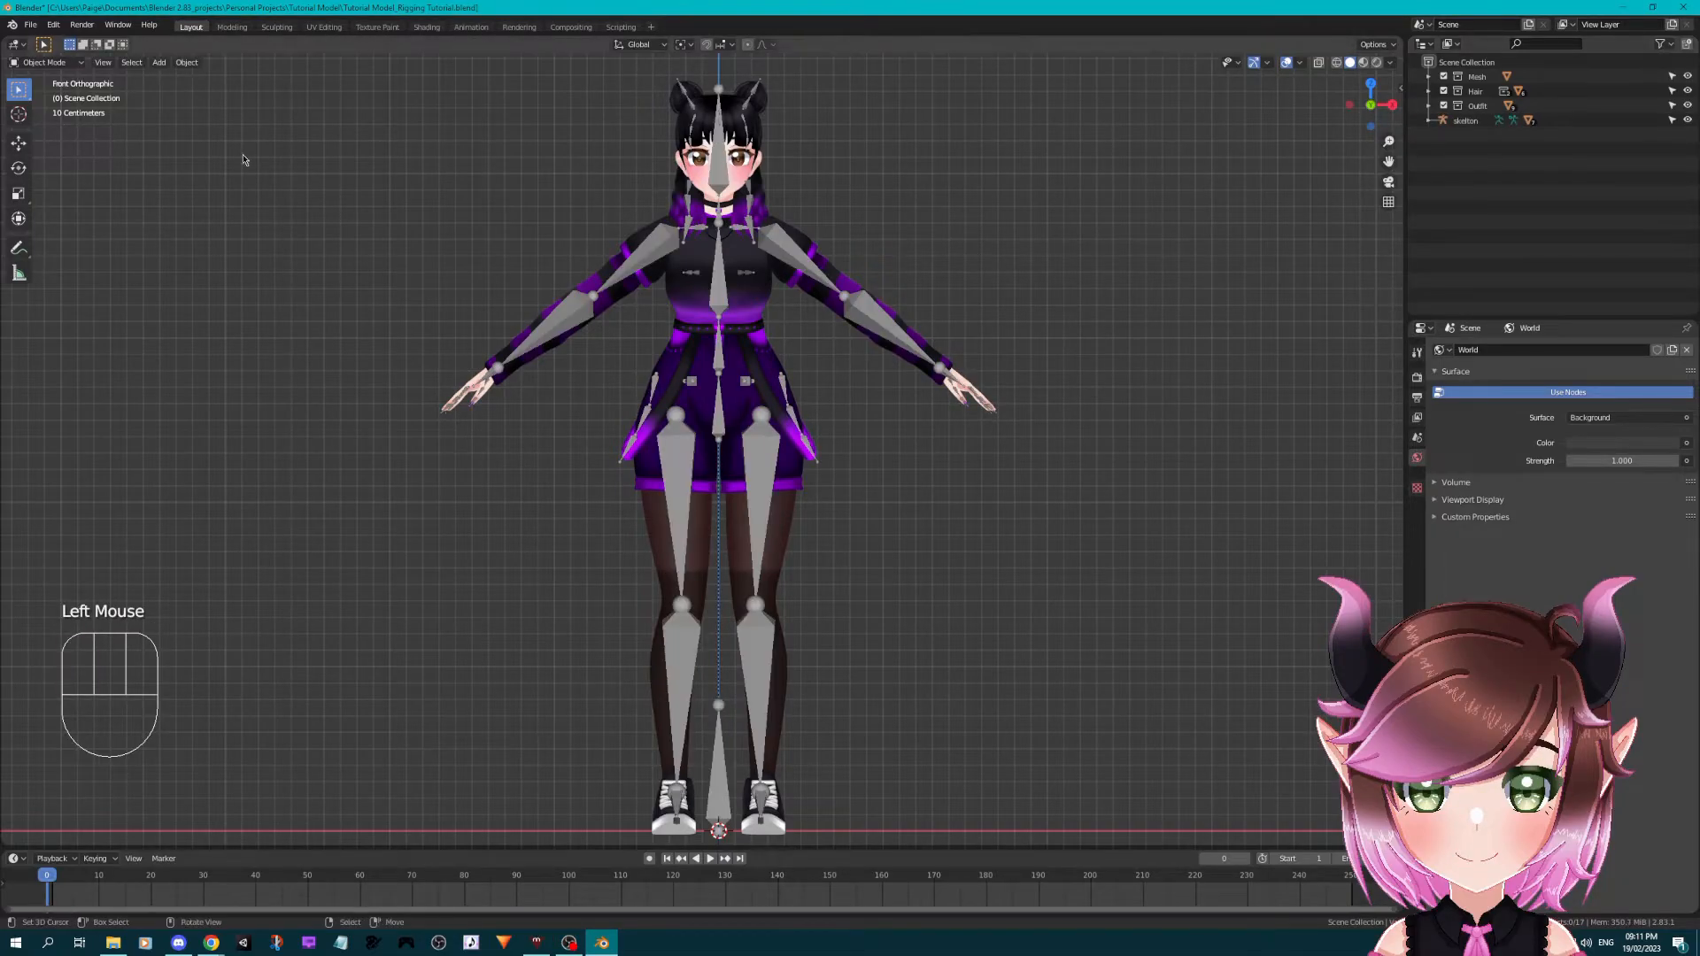
left_click(644, 262)
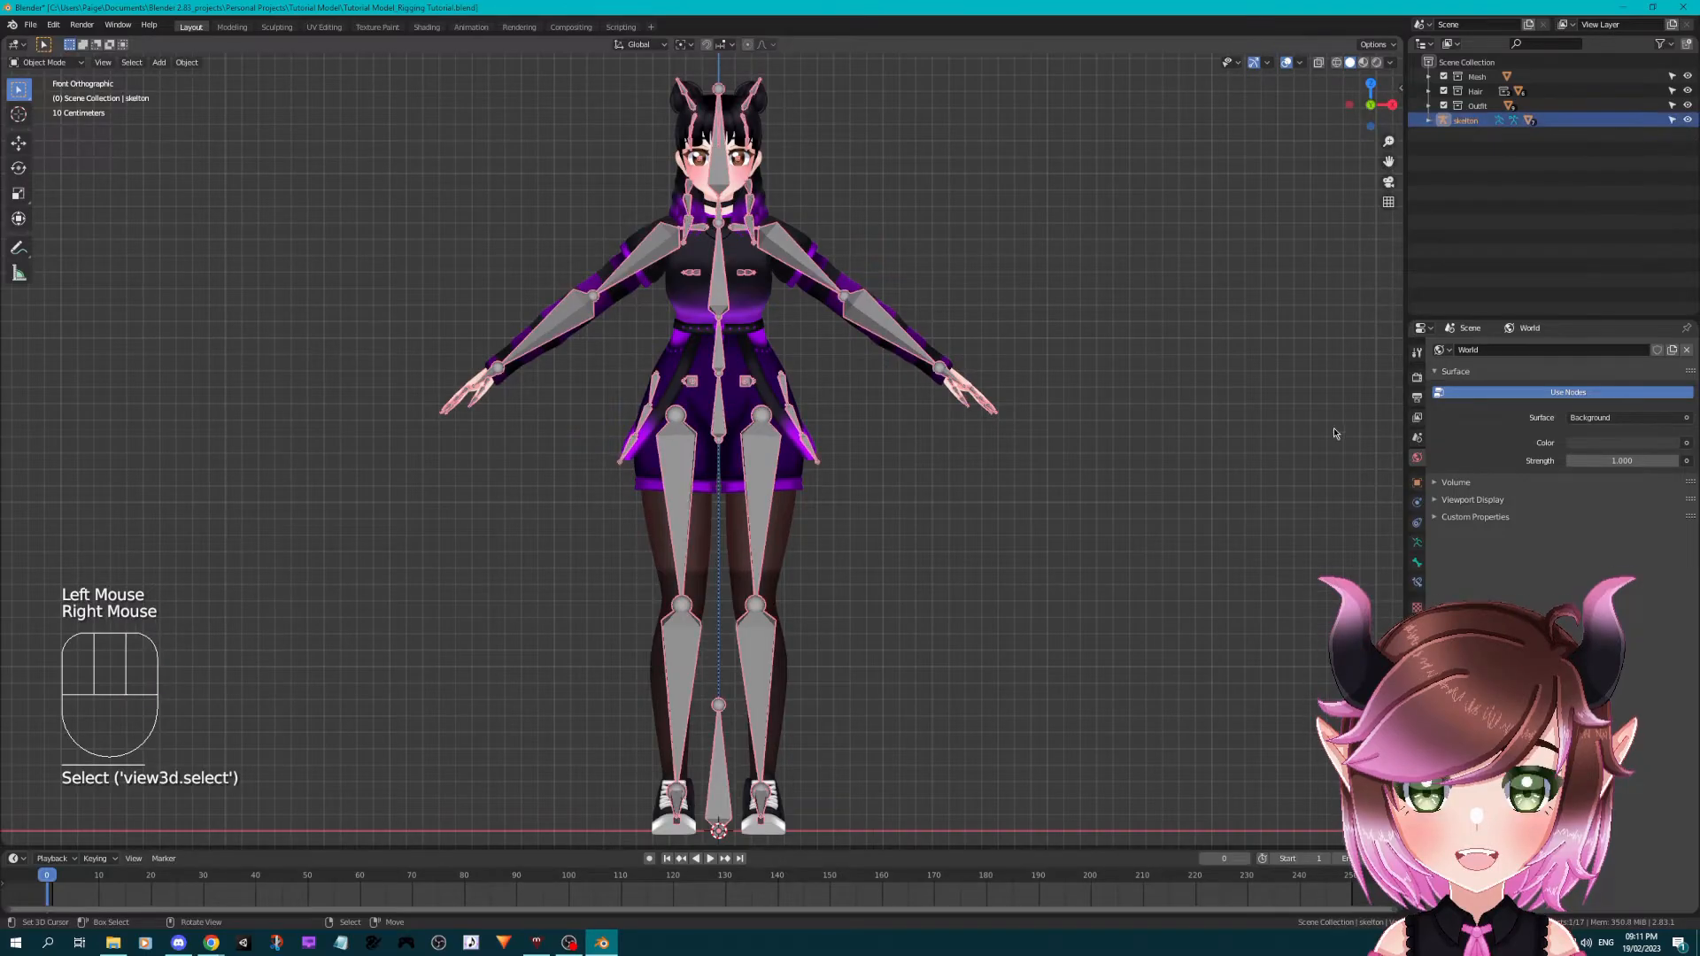
left_click(1418, 563)
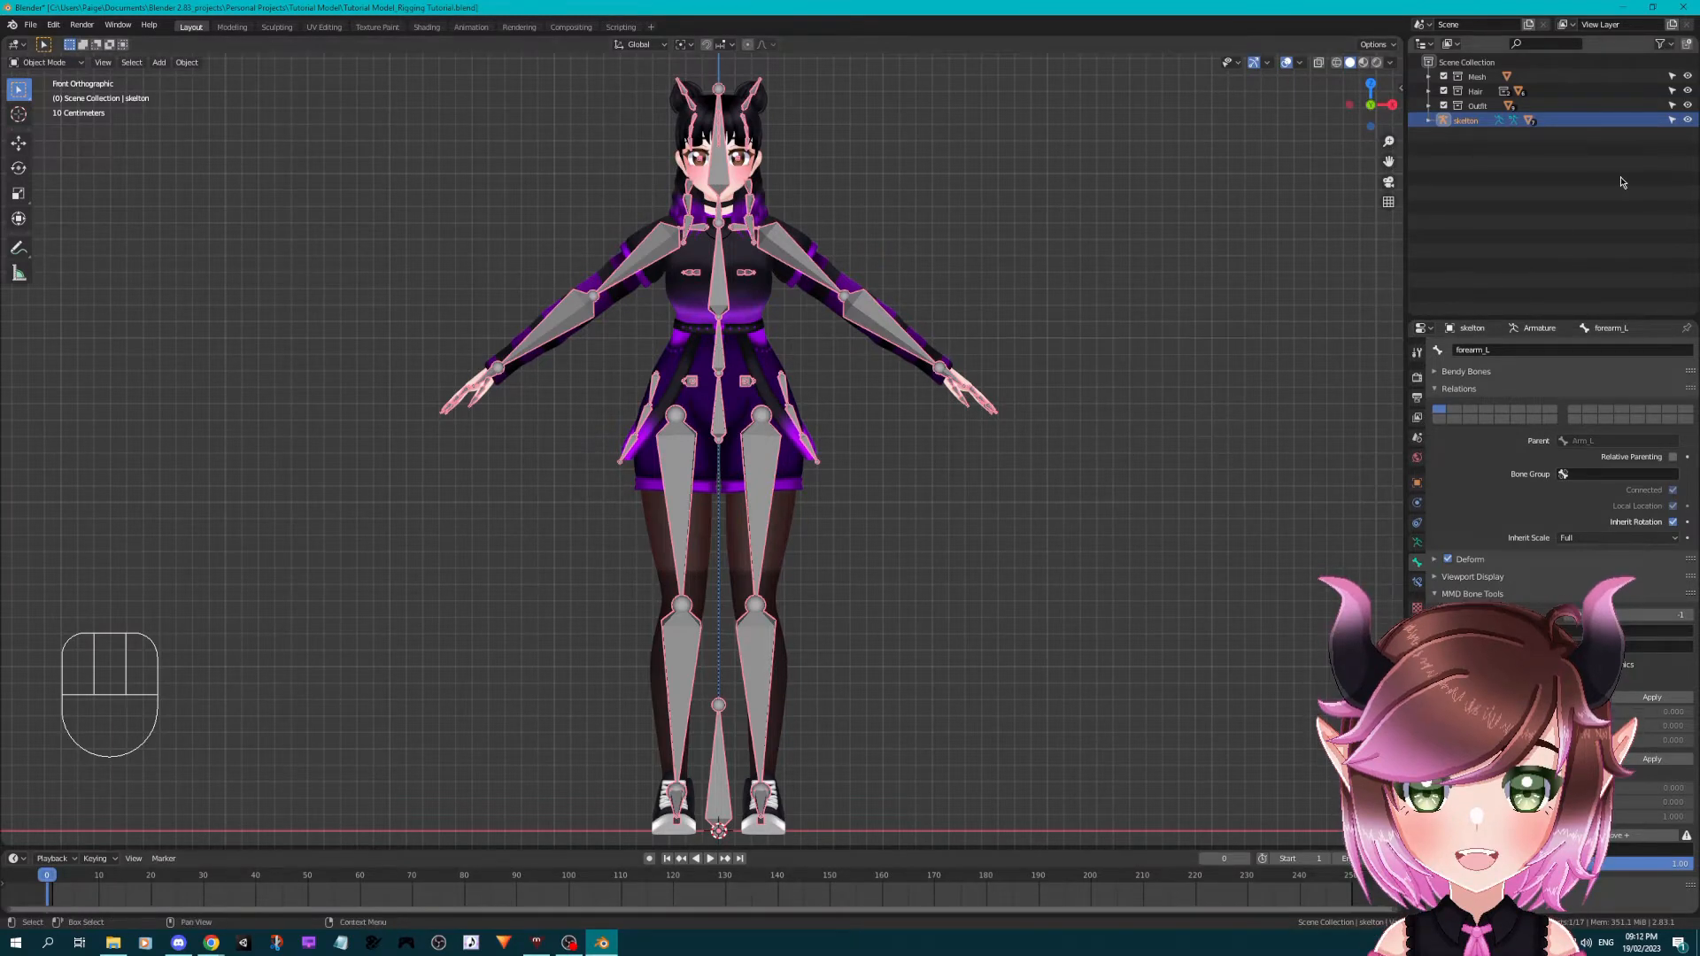
- Hide the armature and bring up the Female Body mesh's shape key list from its first entry
left_click(1688, 120)
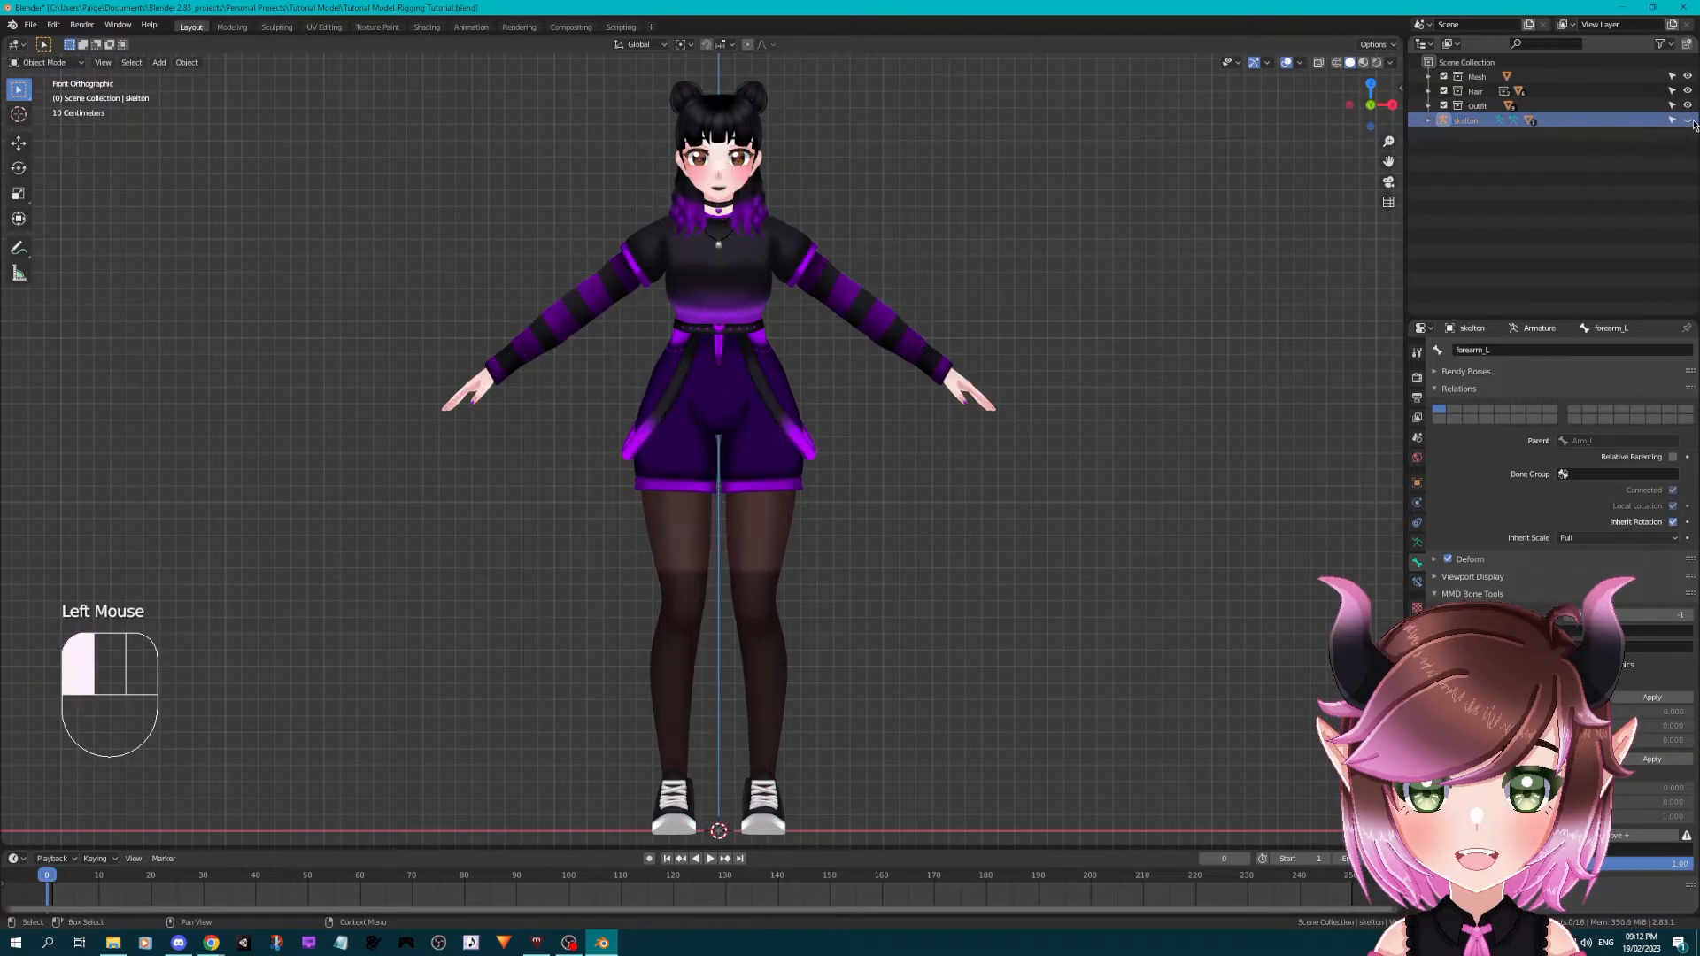
right_click(742, 174)
left_click(1416, 582)
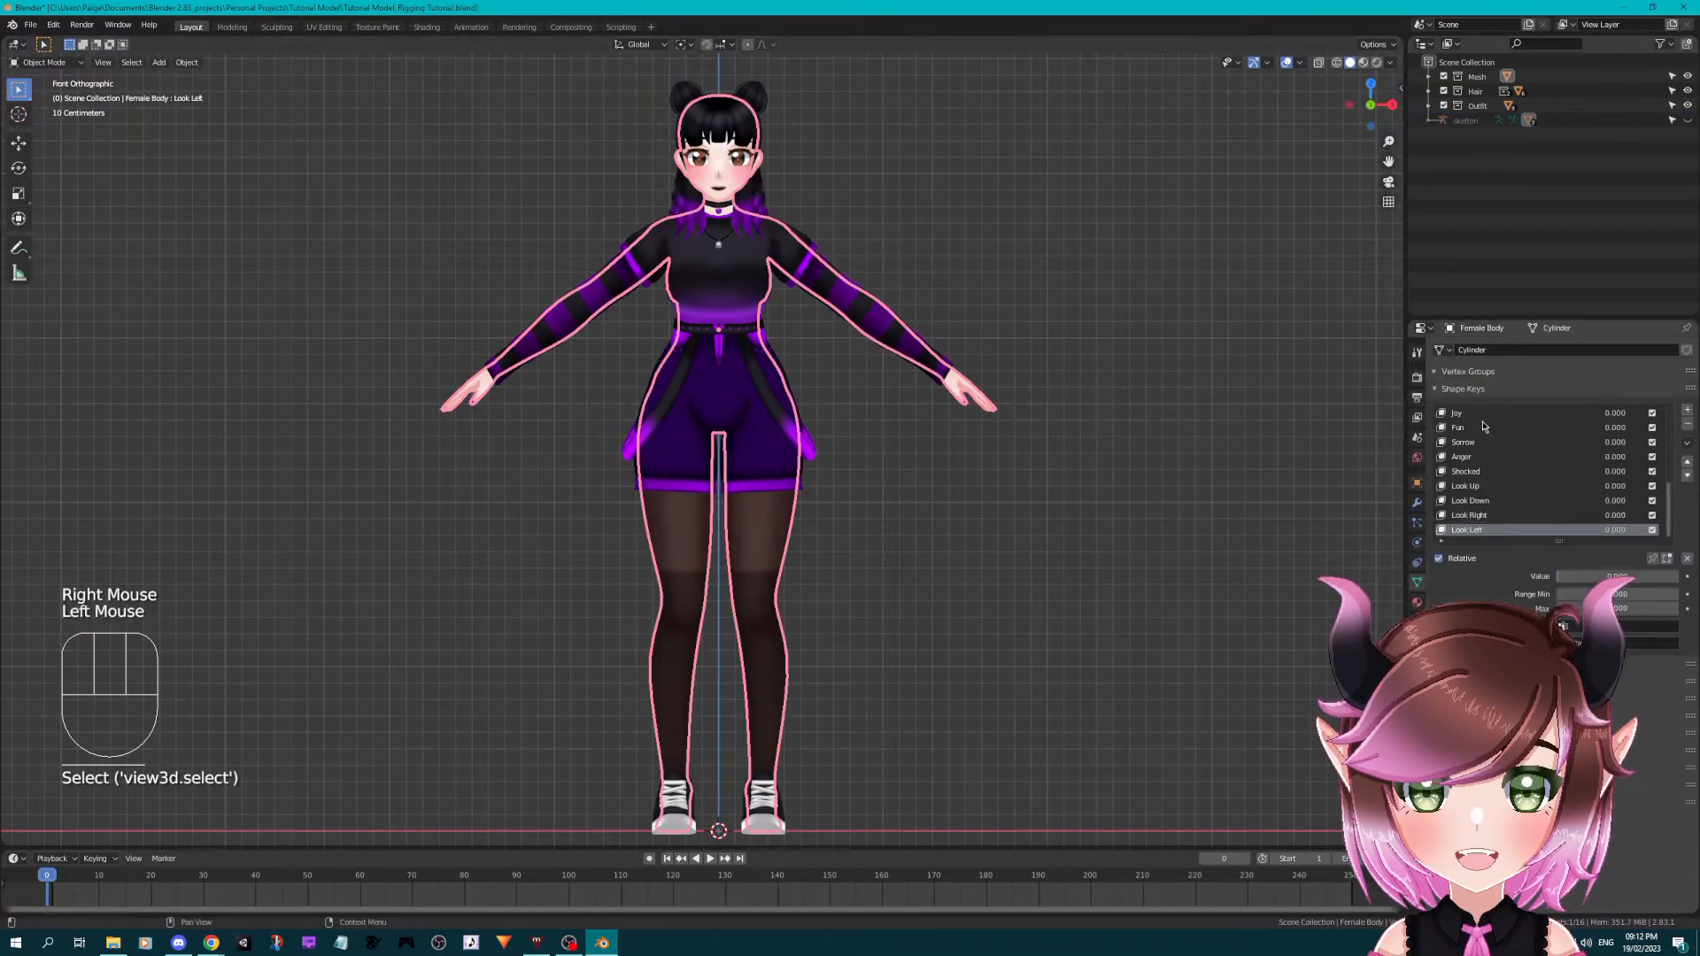
left_click(1581, 571)
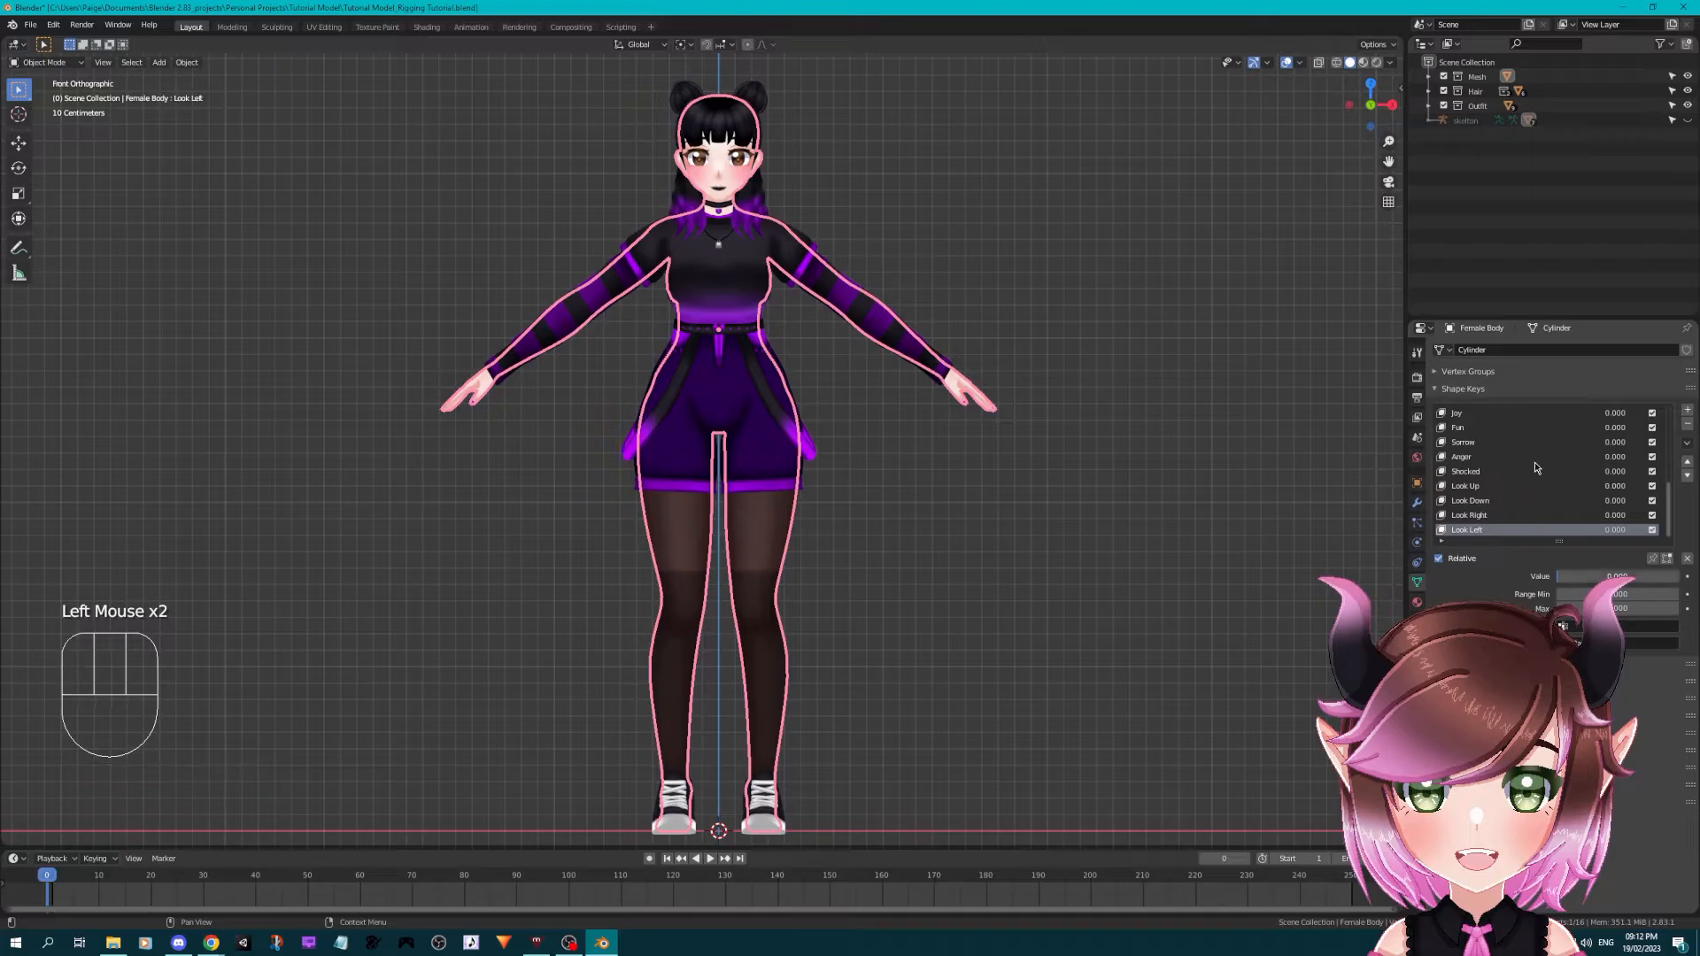
scroll(1629, 485, "up", 4)
scroll(1627, 485, "up", 13)
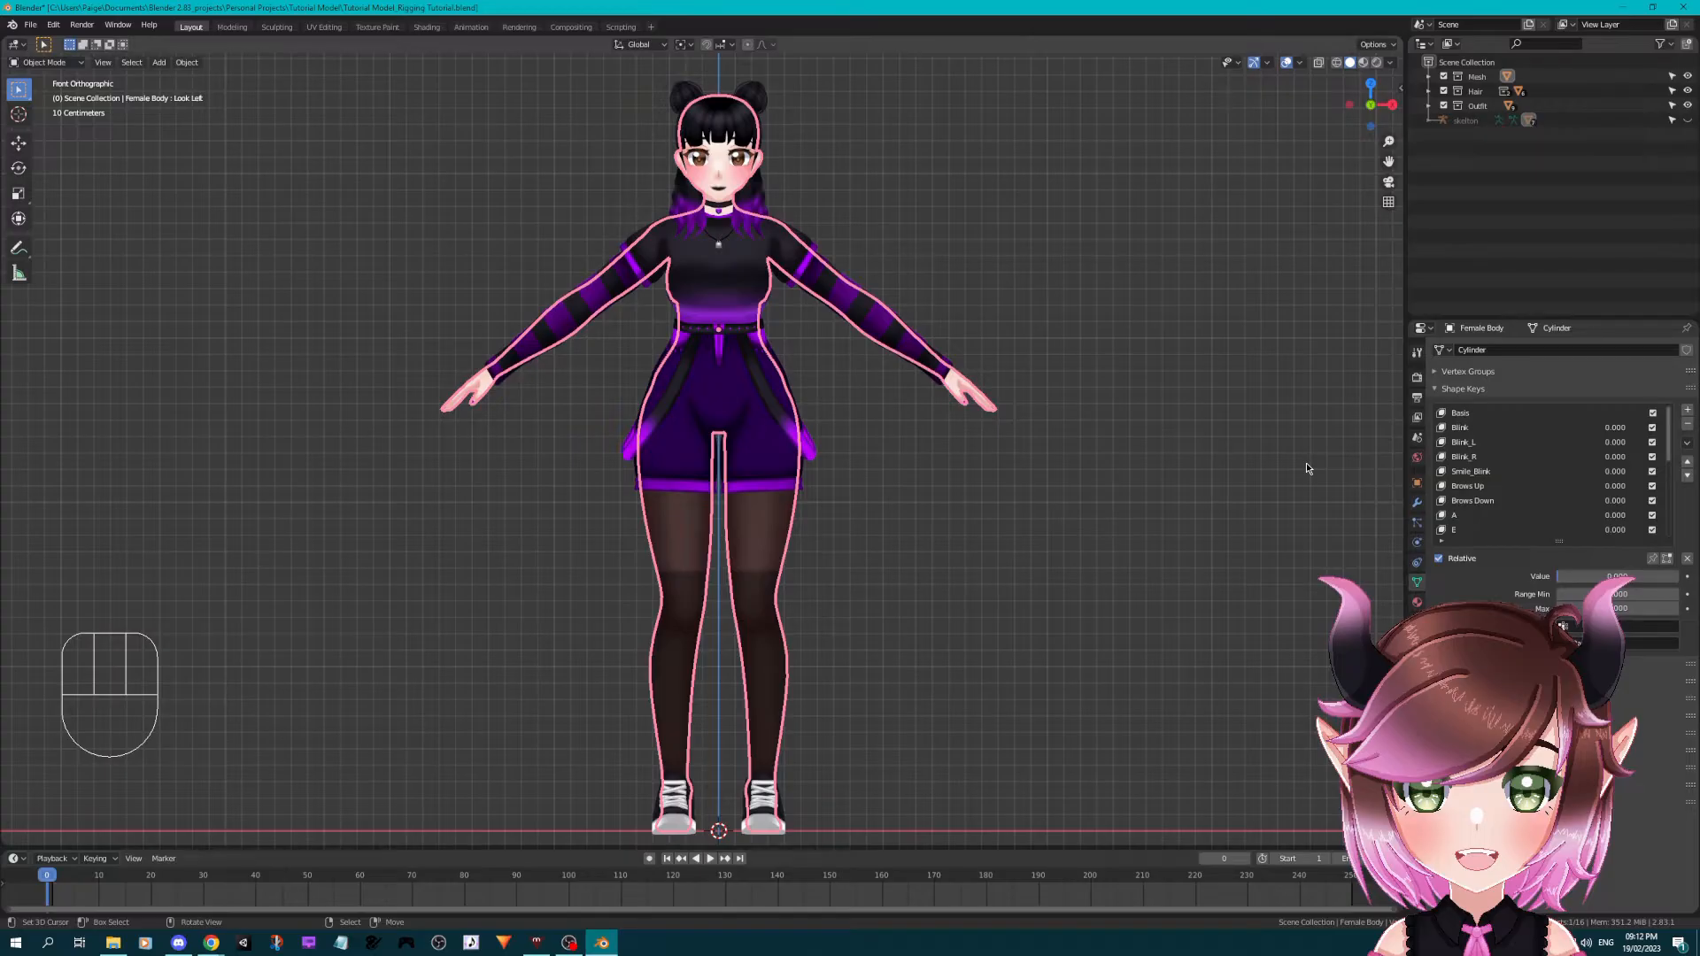
- Preview the blink, smile-blink and Brows Up shape keys on the Female Body by raising their values and resetting them to 0
left_click(1461, 428)
left_click(1461, 428)
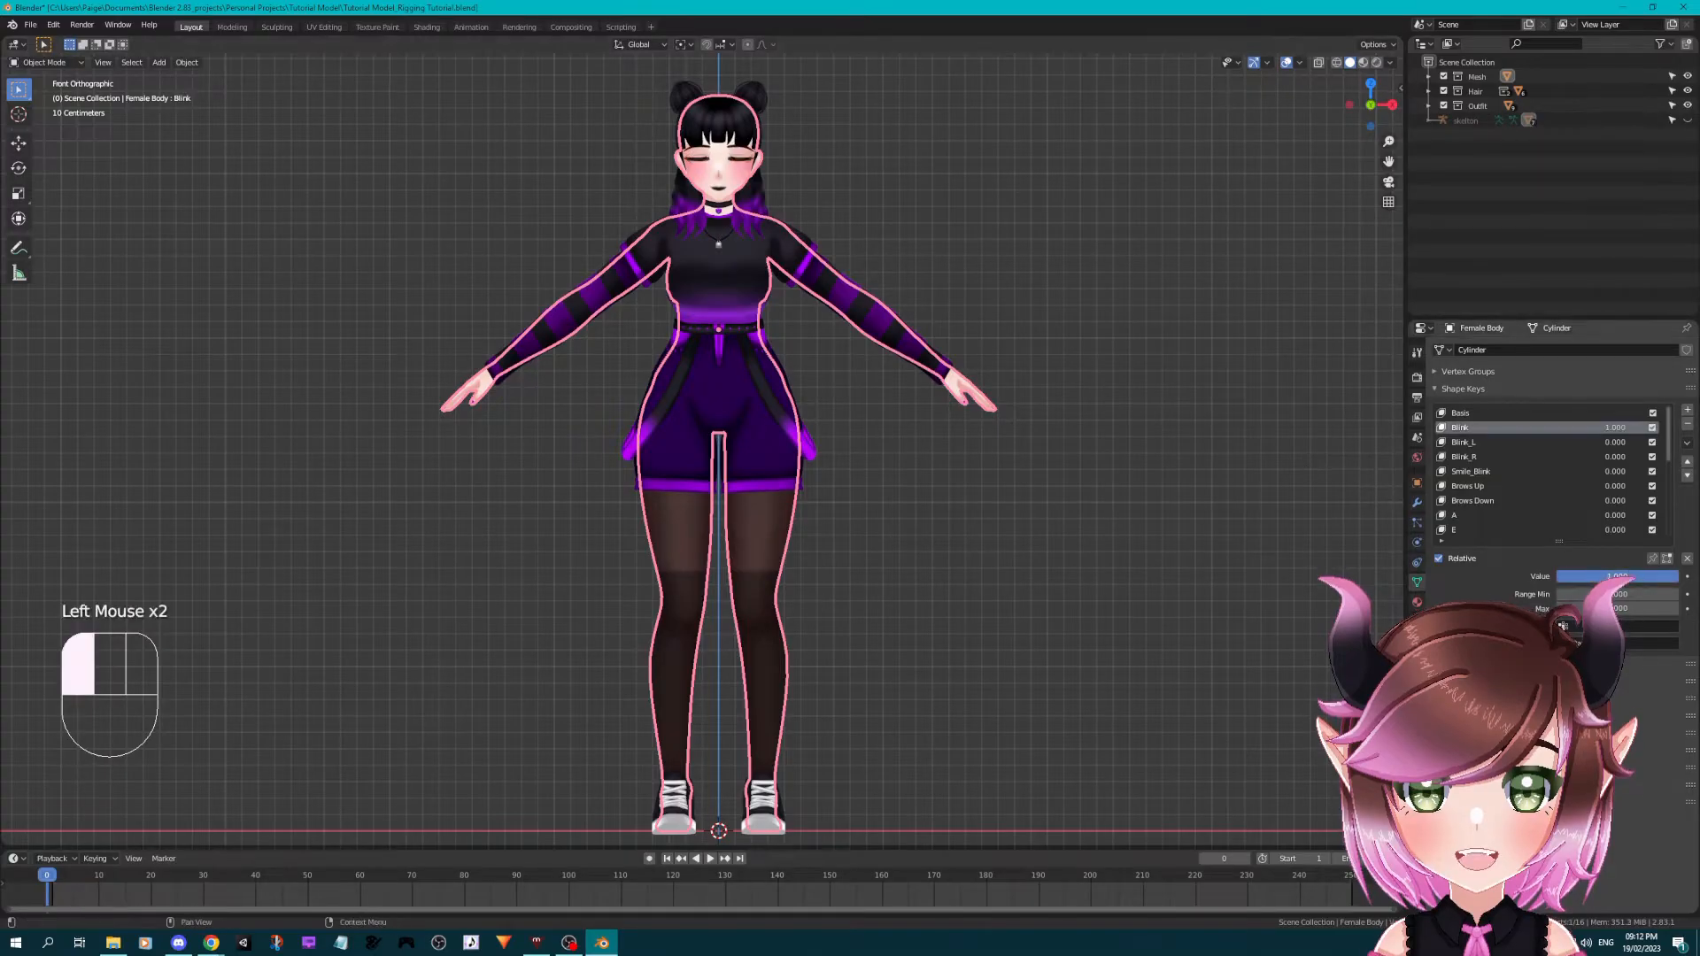
left_click(1487, 444)
mouse_move(1580, 578)
left_mouse_down()
mouse_move(1647, 578)
mouse_move(1567, 578)
left_mouse_up()
left_click(1488, 486)
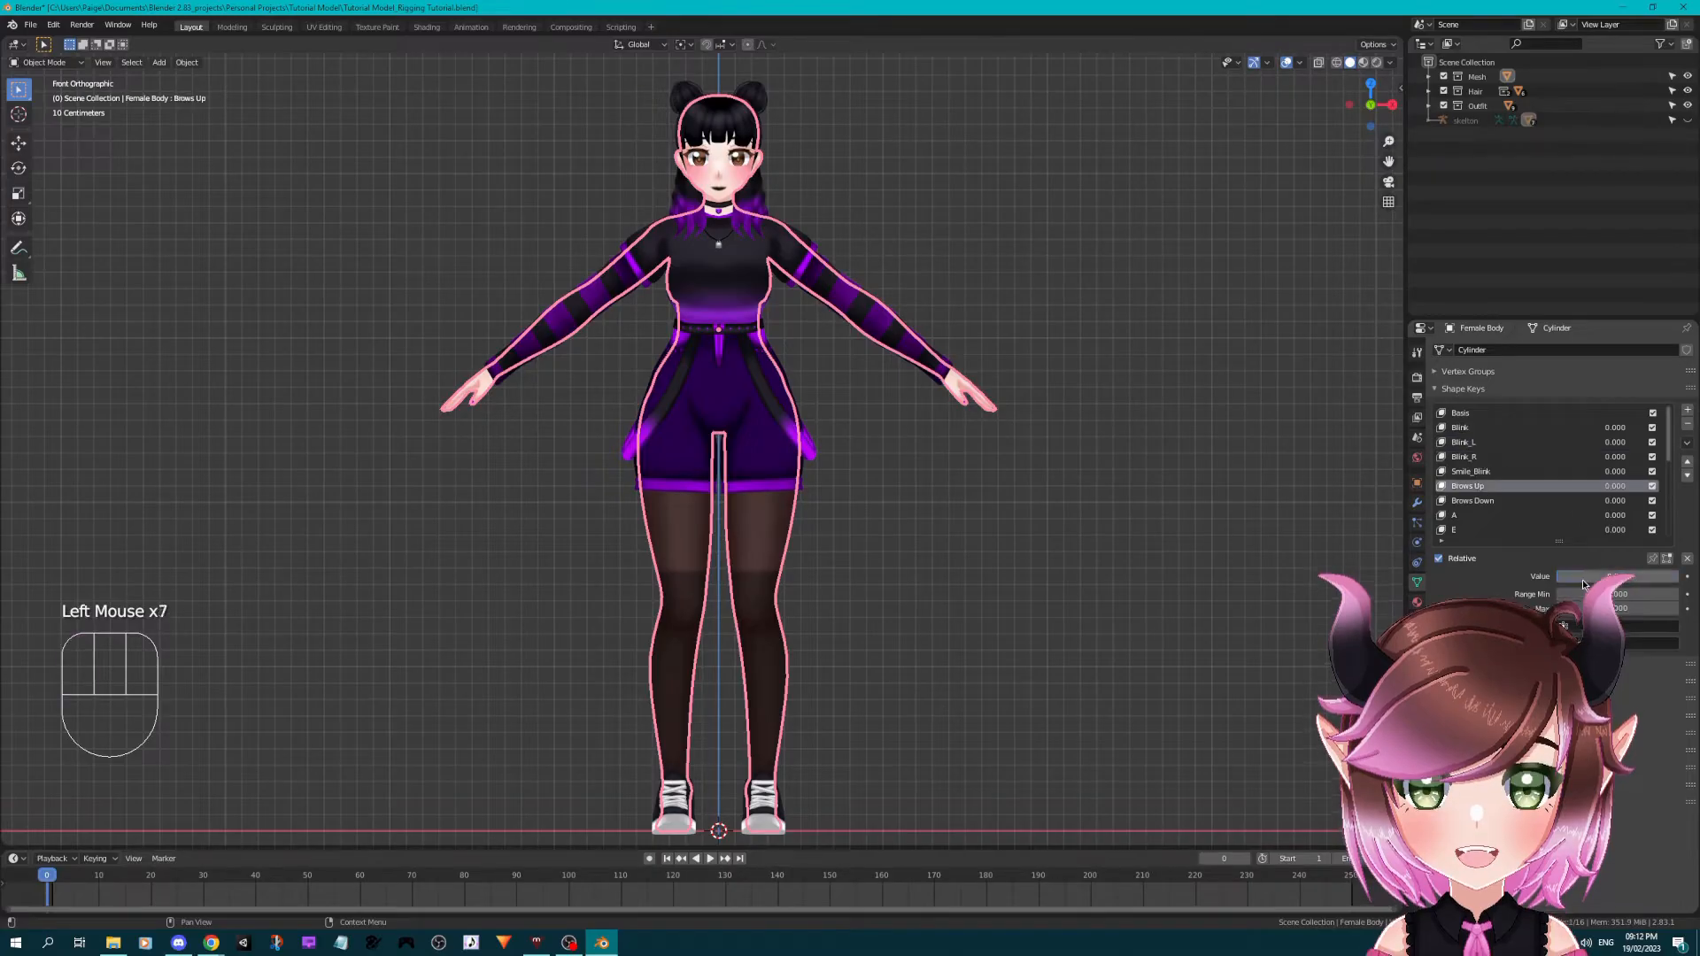
left_click_drag(1583, 581, 1572, 581)
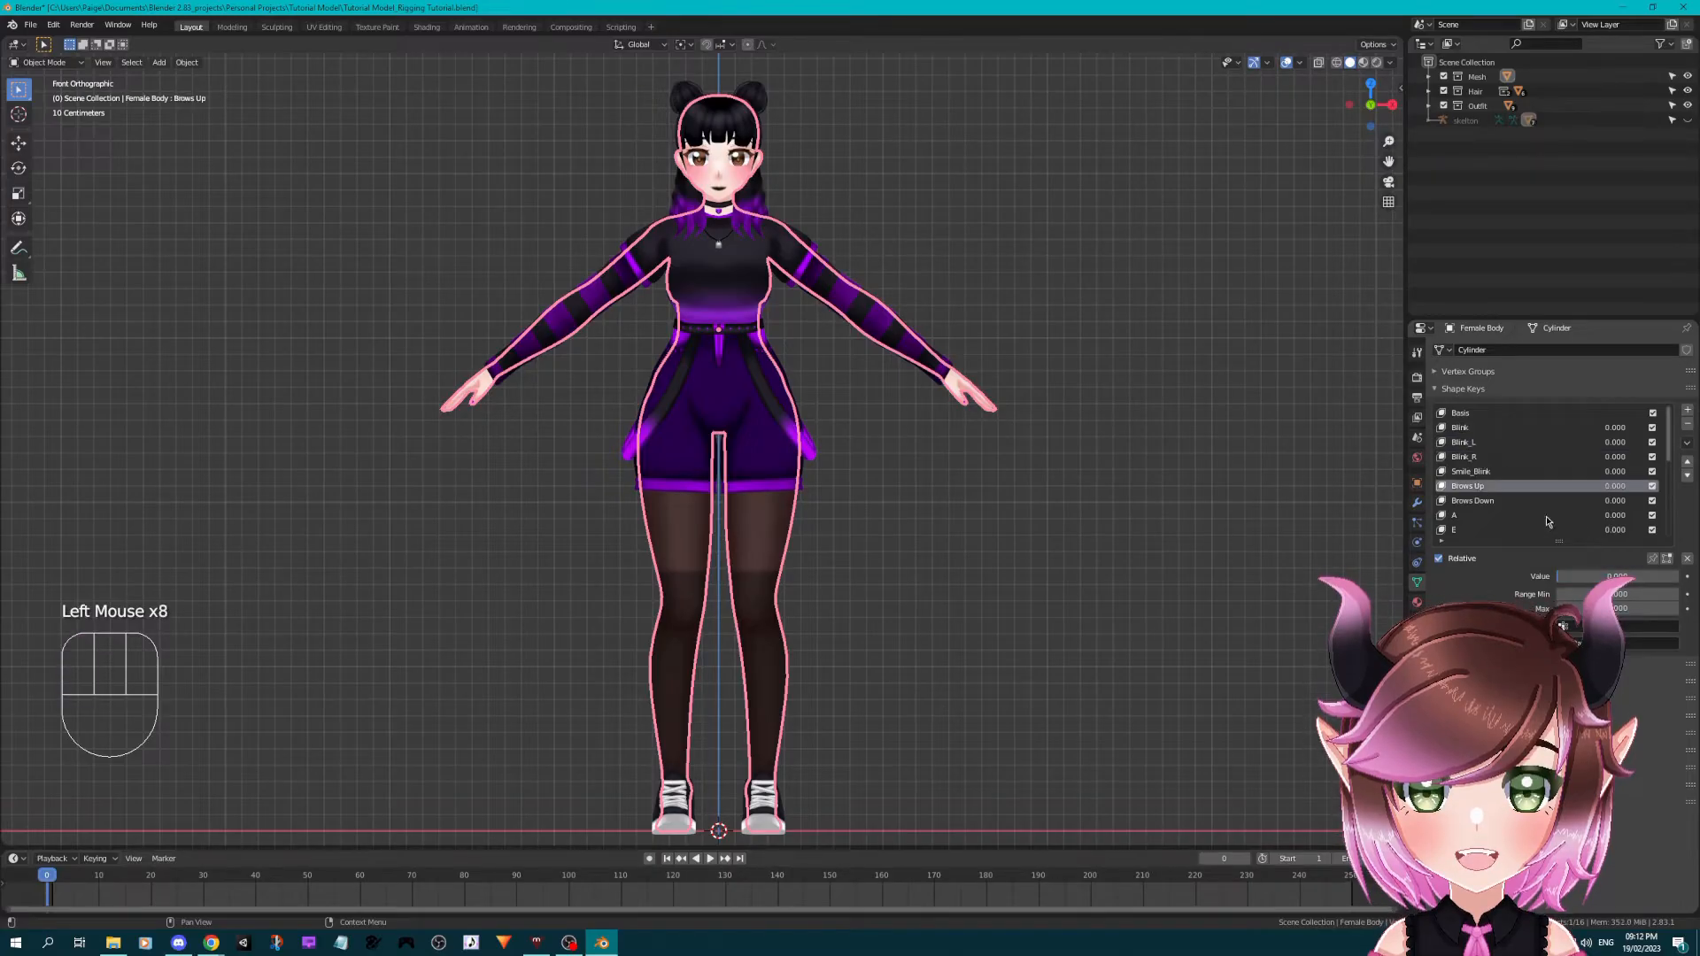
- Preview the Brows Down shape key and the vowel mouth shapes A, E, I, U and O, resetting each value to 0
left_click(1485, 501)
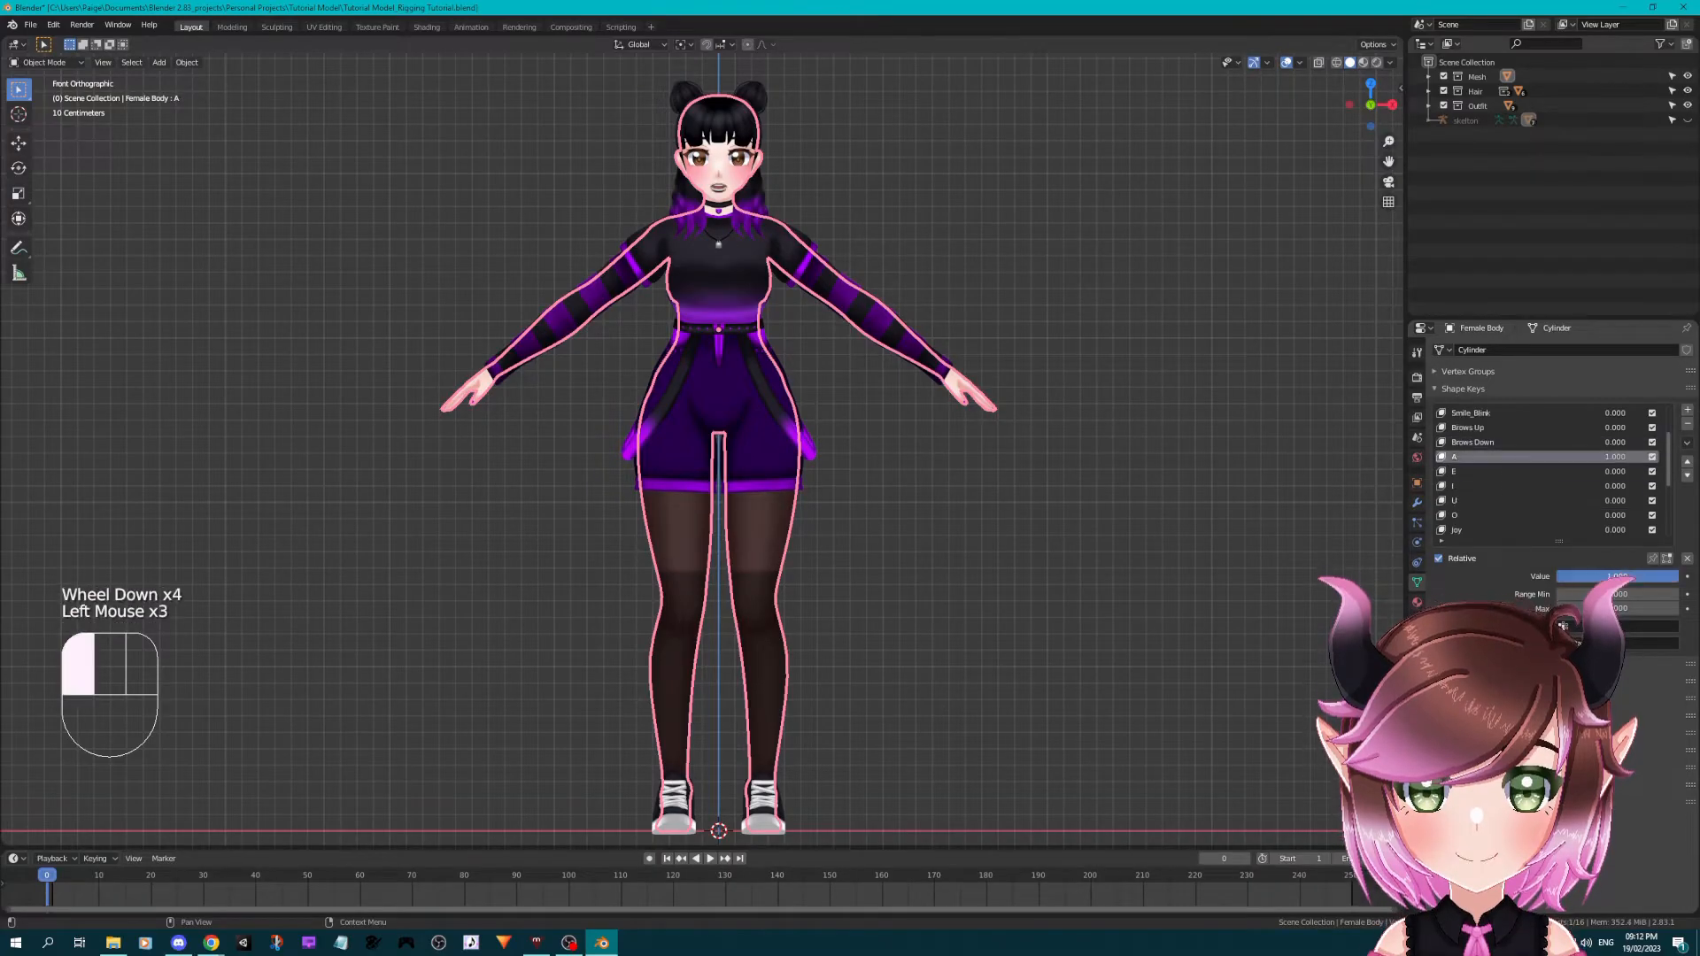
left_click(1507, 471)
mouse_move(1580, 576)
left_mouse_down()
mouse_move(1664, 577)
mouse_move(1603, 576)
left_mouse_up()
left_click(1507, 486)
left_click(1507, 501)
left_click(1507, 515)
scroll(1510, 467, "down", 3)
scroll(1510, 466, "down", 3)
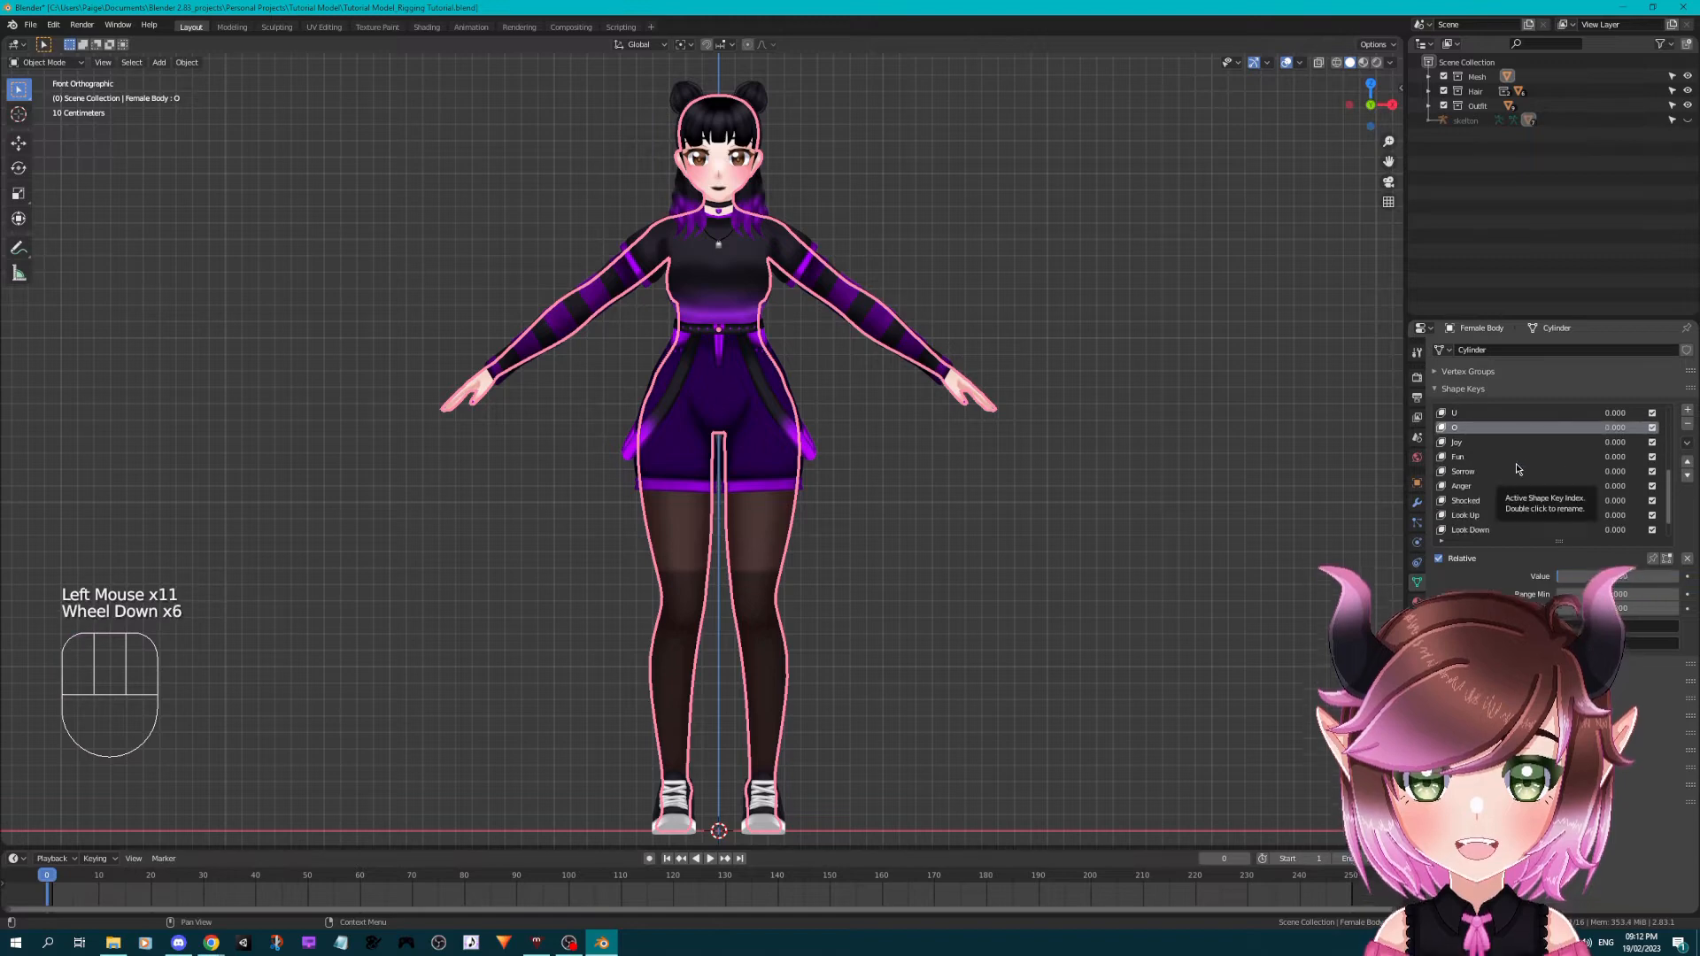
- Preview the Joy, Fun and Sorrow expression shape keys at full value and reset each to 0
left_click(1507, 442)
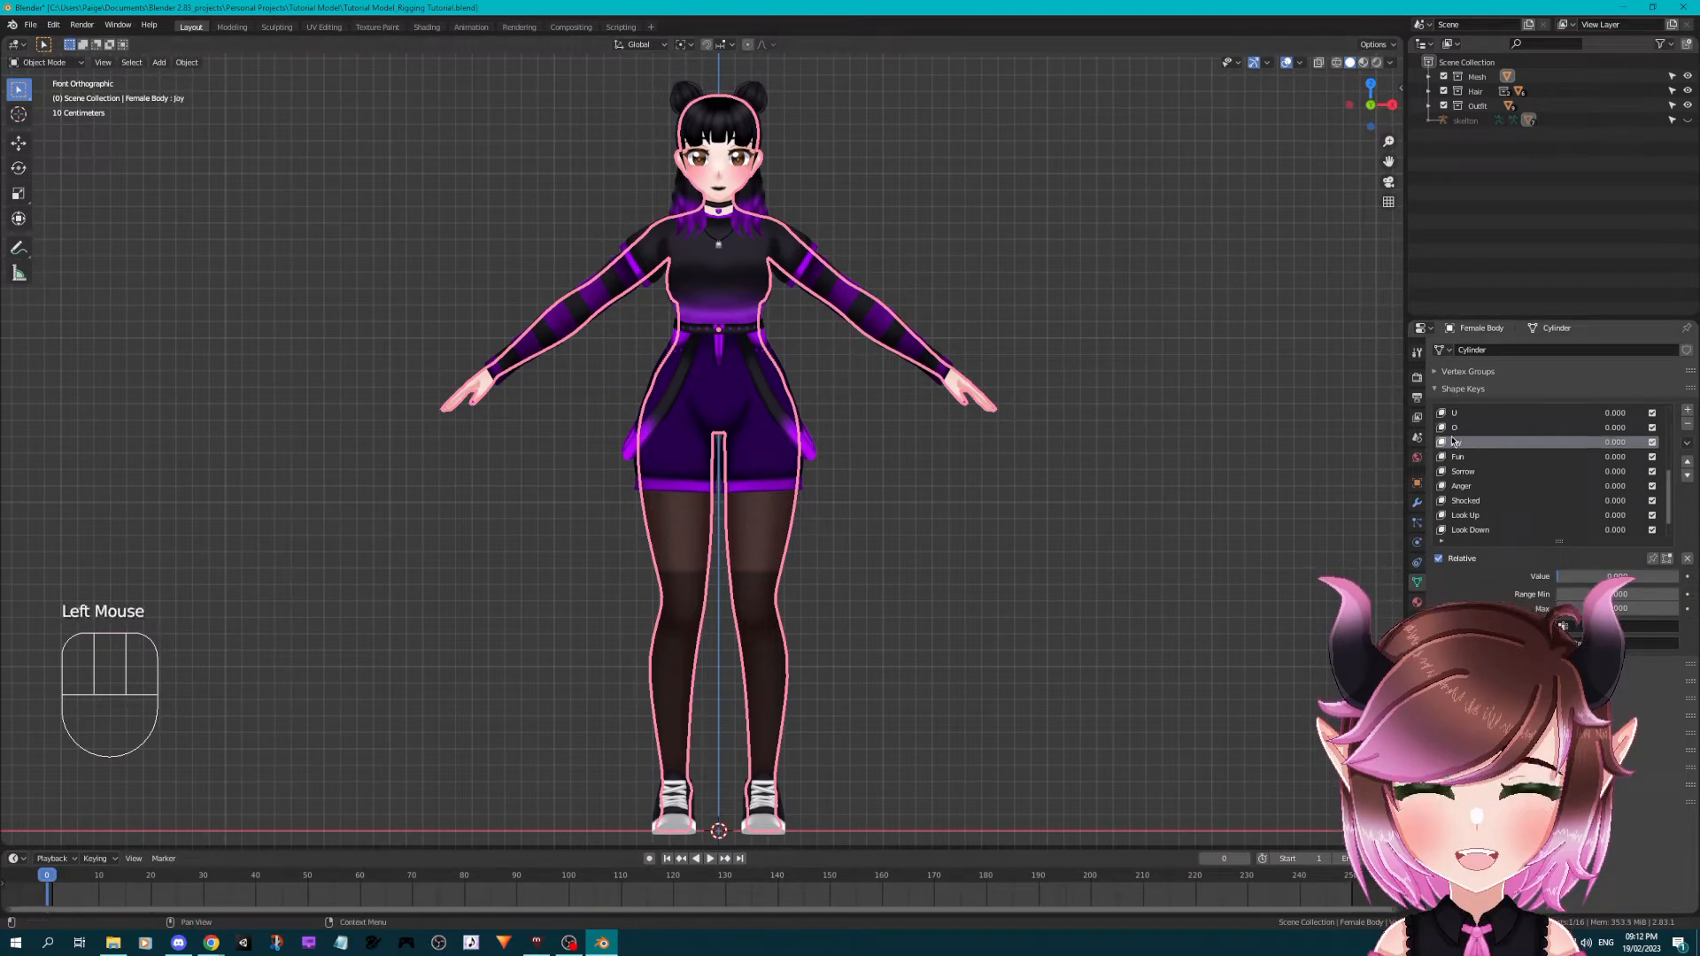
left_click_drag(1559, 576, 1564, 625)
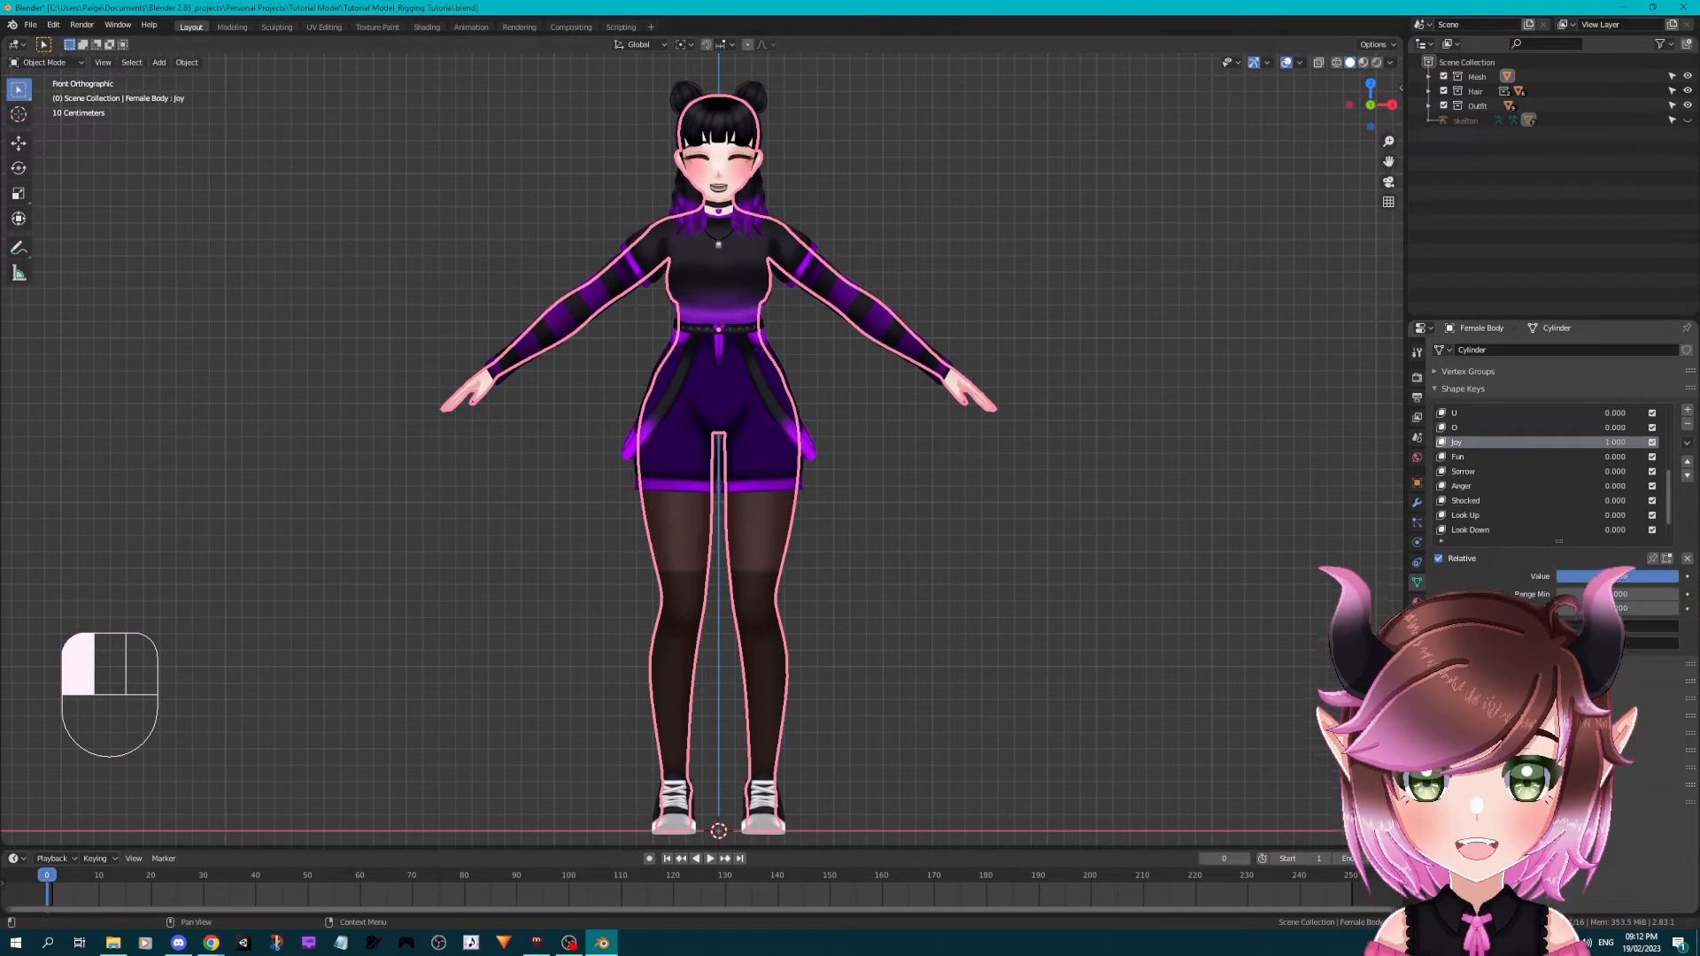
mouse_move(1673, 576)
left_mouse_down()
mouse_move(1558, 577)
mouse_move(1679, 577)
left_mouse_up()
left_click(1507, 457)
left_click(1480, 472)
left_click_drag(1679, 576, 1558, 577)
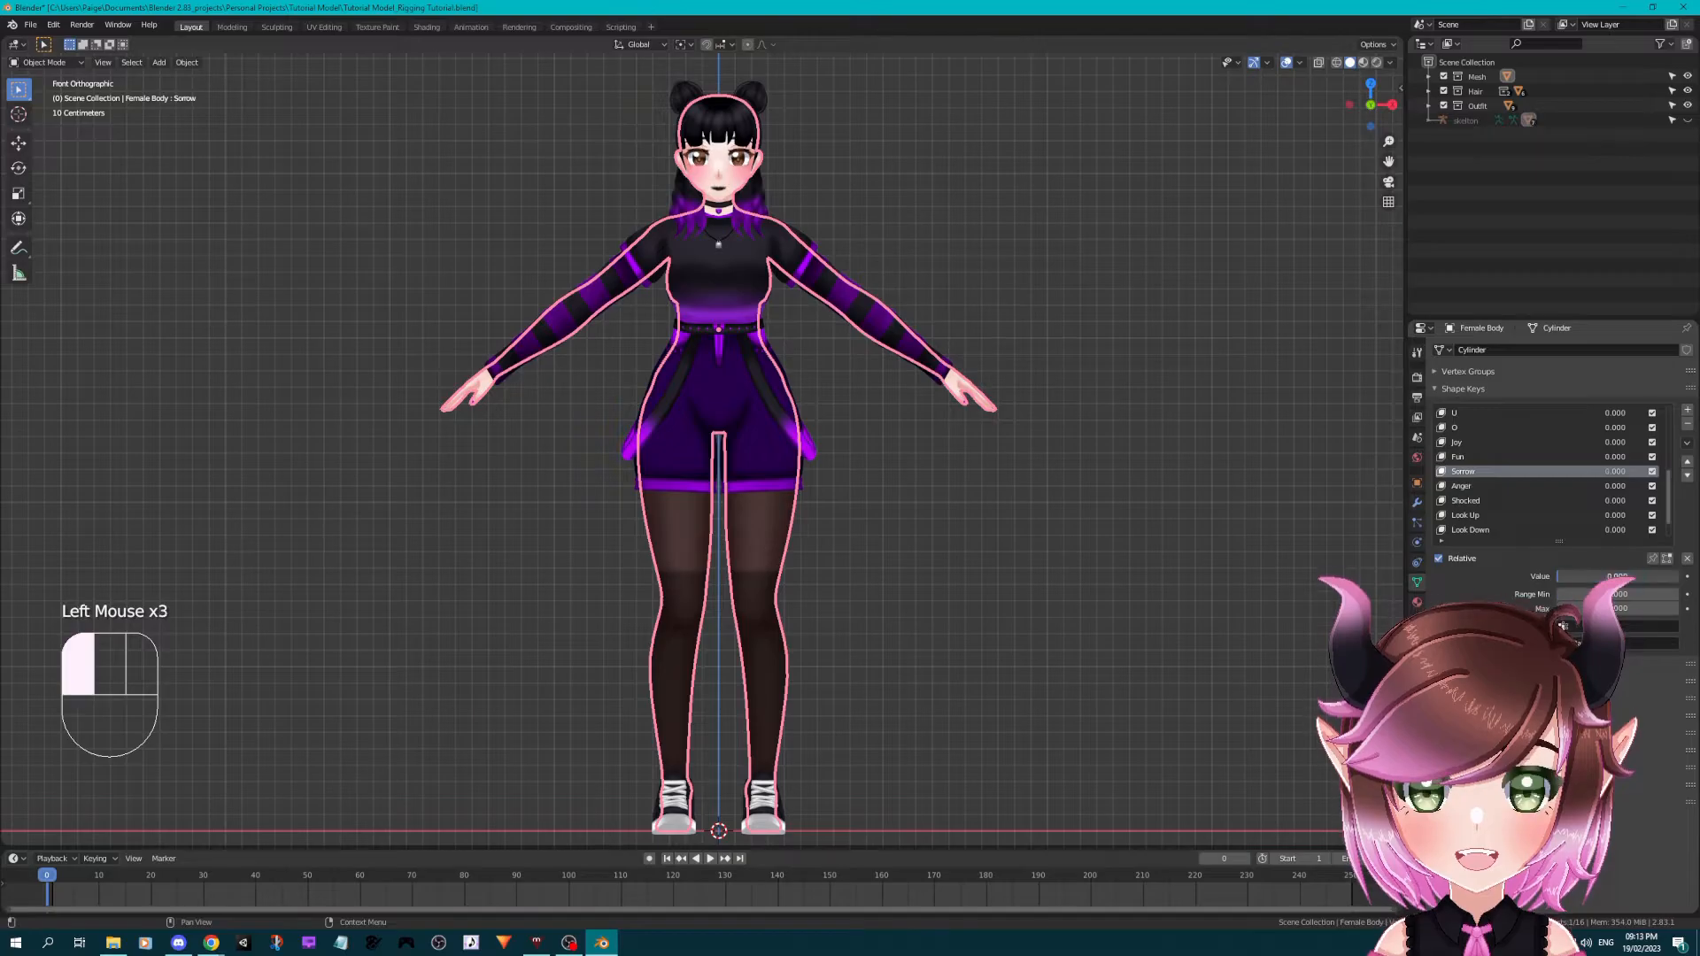
- Preview the Anger and Shocked expression shape keys by raising their values to 1.000
left_click(1487, 486)
left_click(1487, 500)
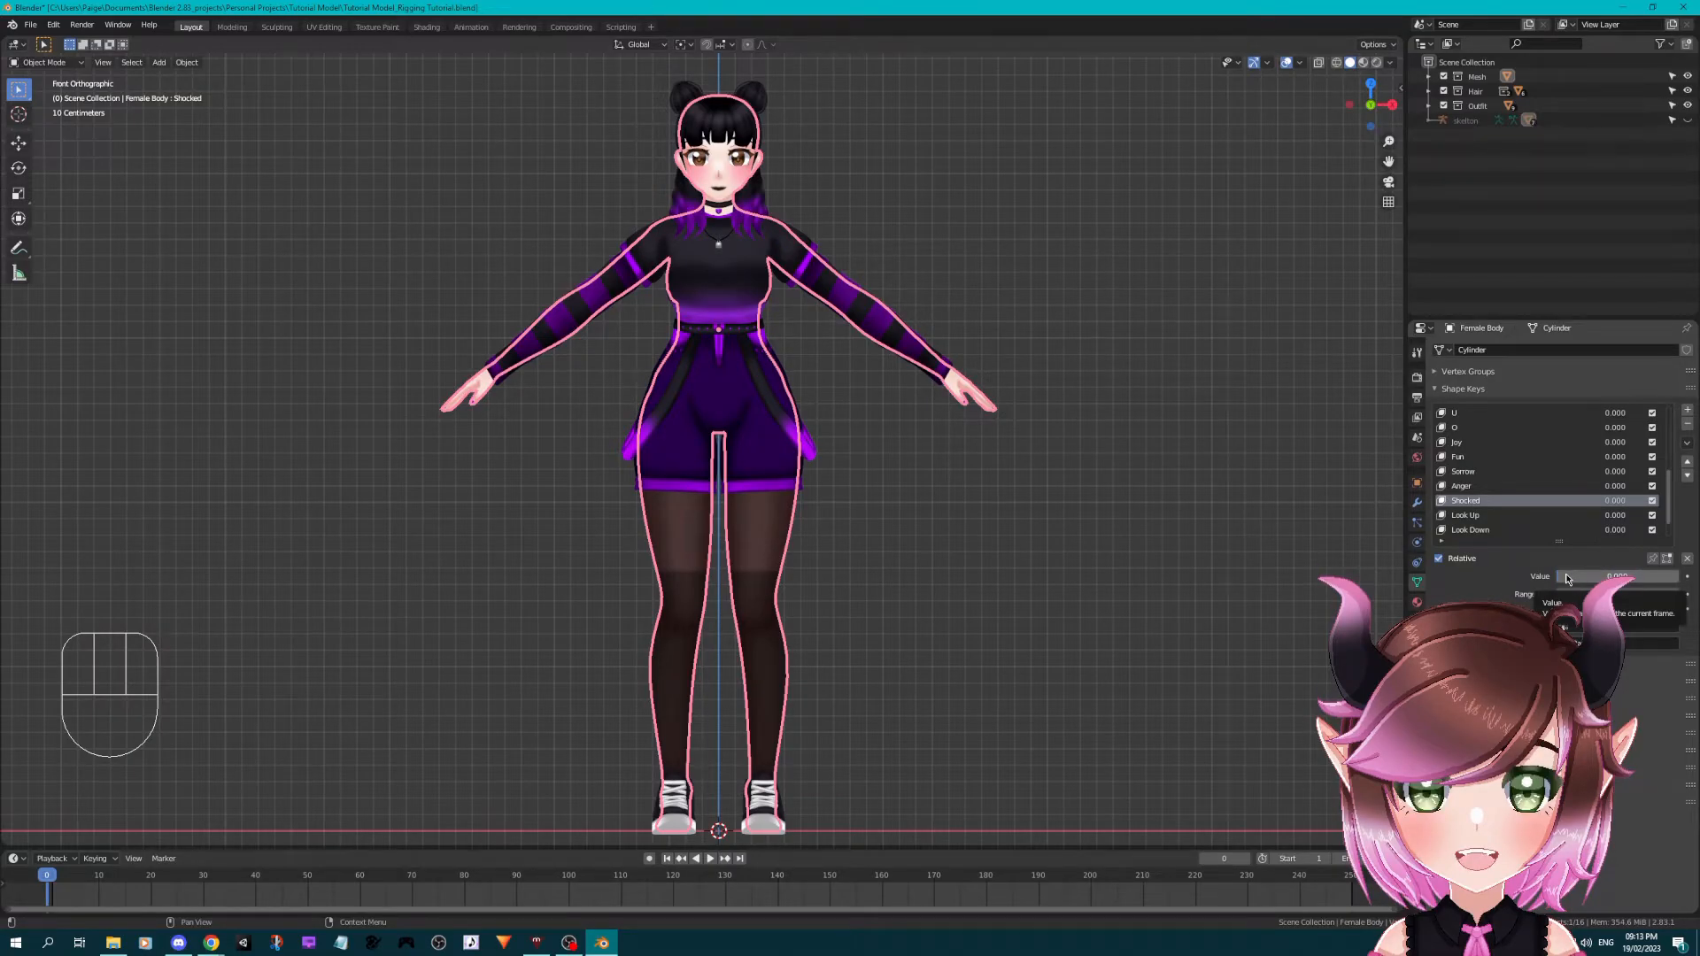
left_click_drag(1565, 576, 1676, 577)
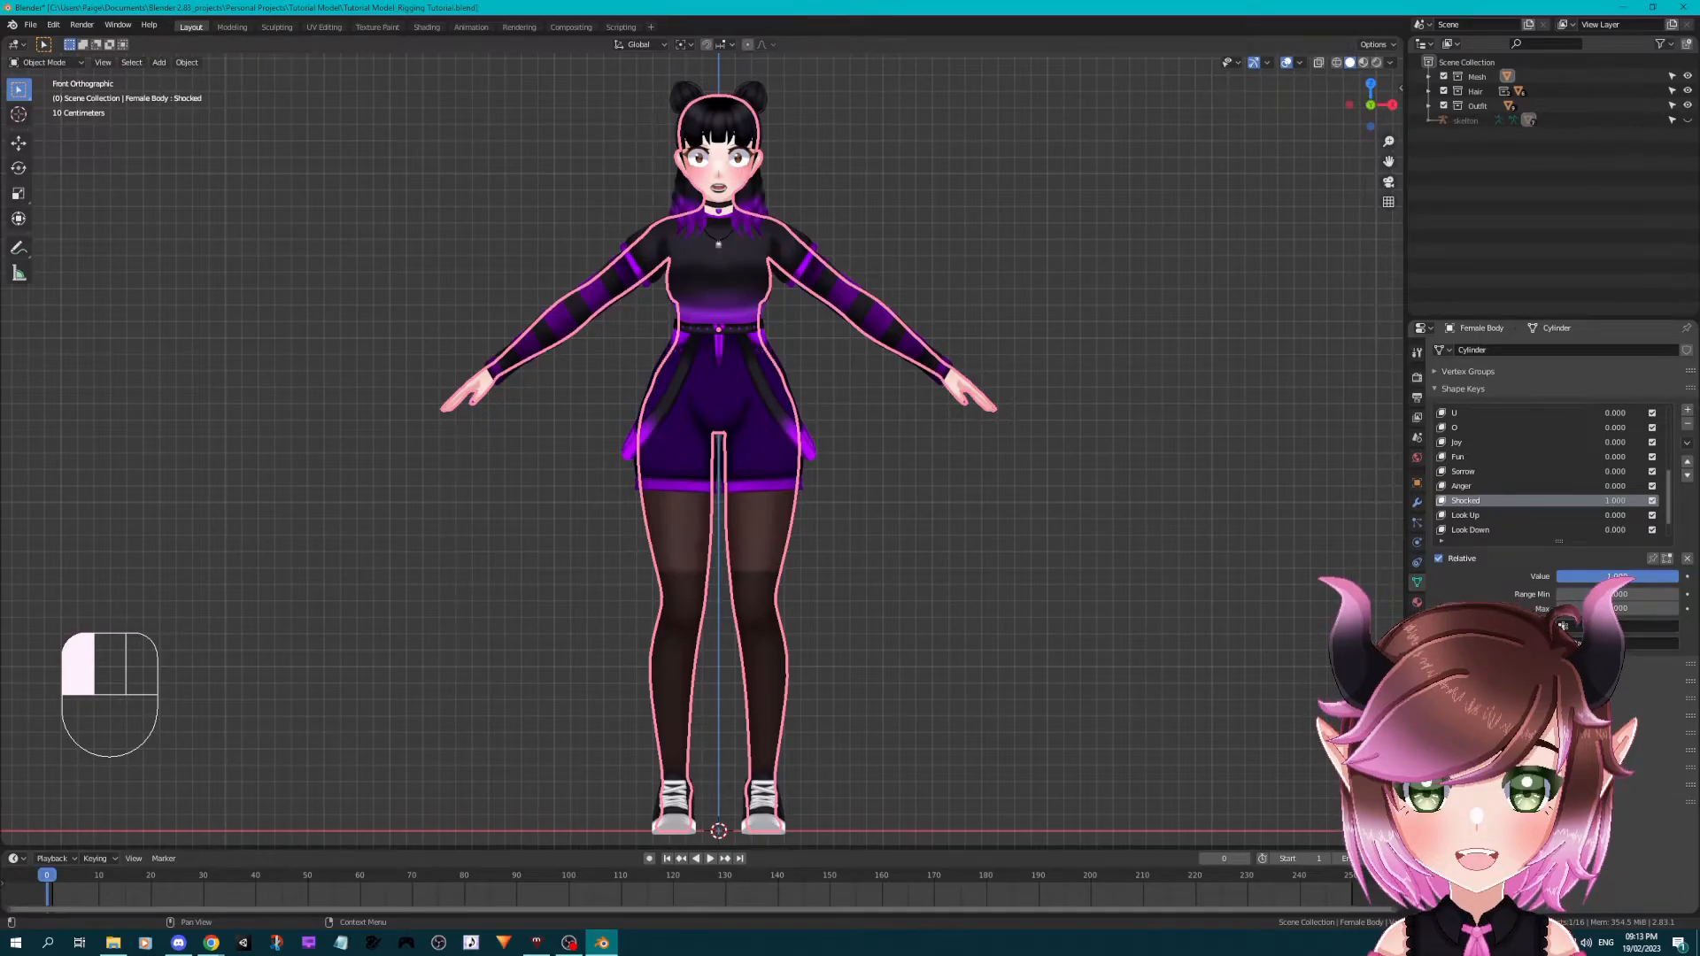
- Preview the Look Up, Look Down, Look Right and Look Left shape keys, resetting each value to 0
left_click(1543, 515)
left_click_drag(1676, 576, 1560, 576)
scroll(1544, 498, "down", 4)
left_click(1543, 500)
left_click(1542, 515)
left_click(1542, 530)
mouse_move(1565, 577)
left_mouse_down()
mouse_move(1676, 576)
mouse_move(1560, 576)
left_mouse_up()
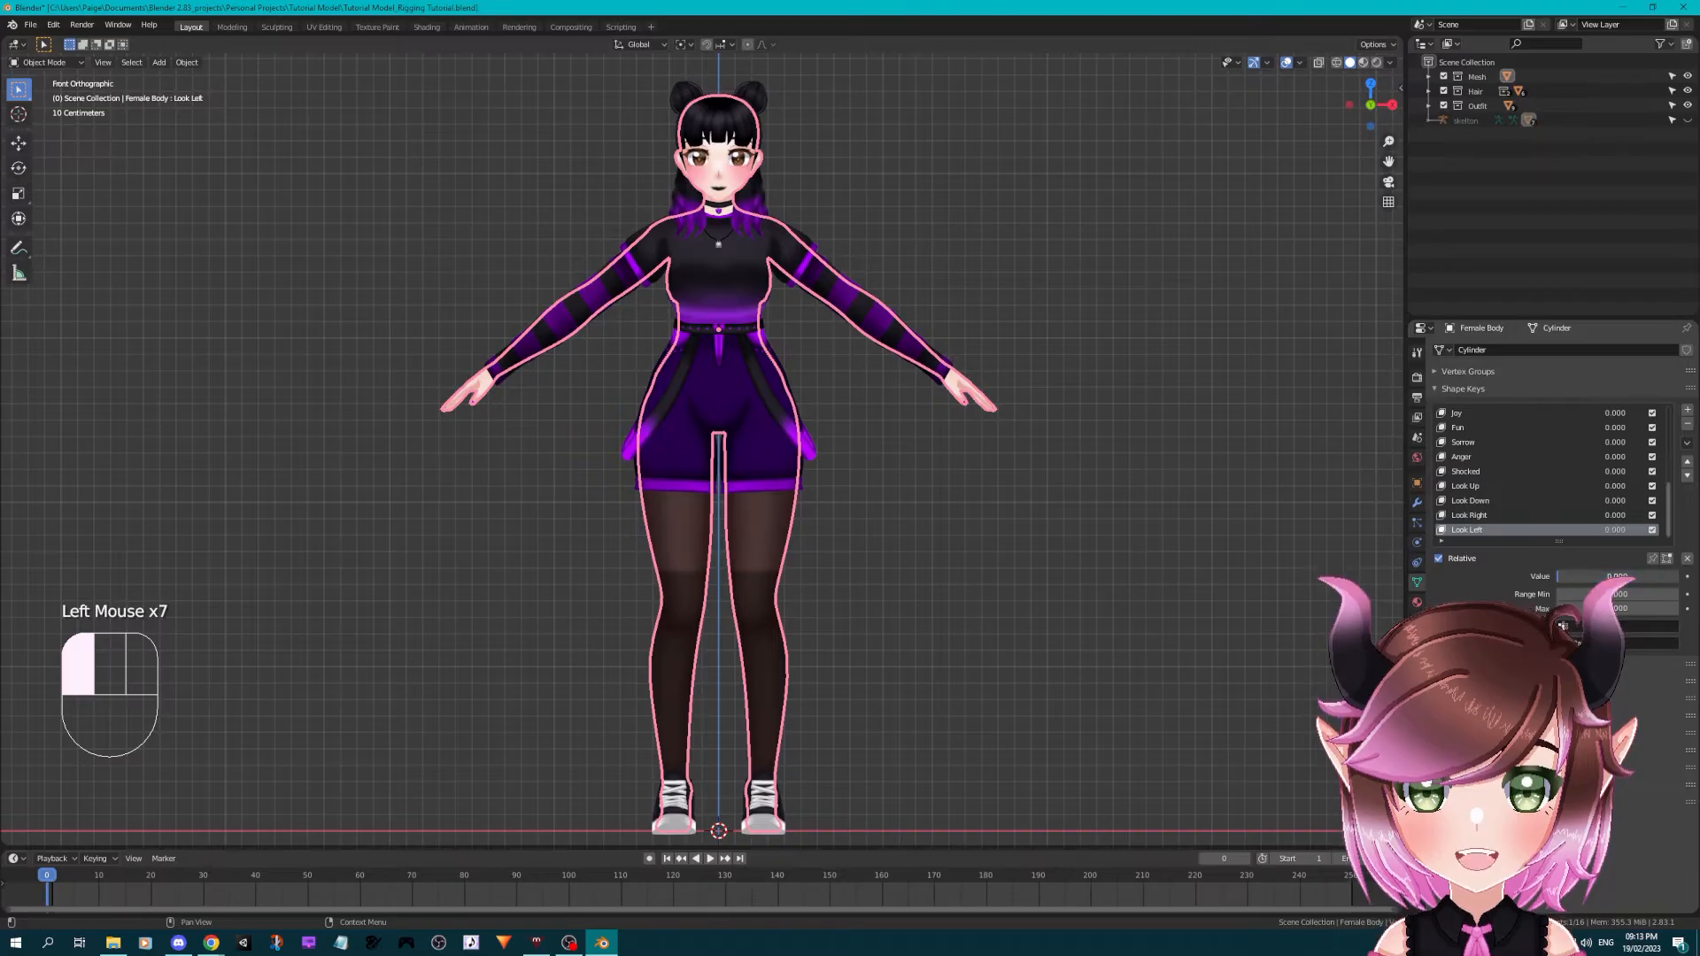
- Make the armature visible again, deselect the body mesh and save the Blender file
right_click(1177, 310)
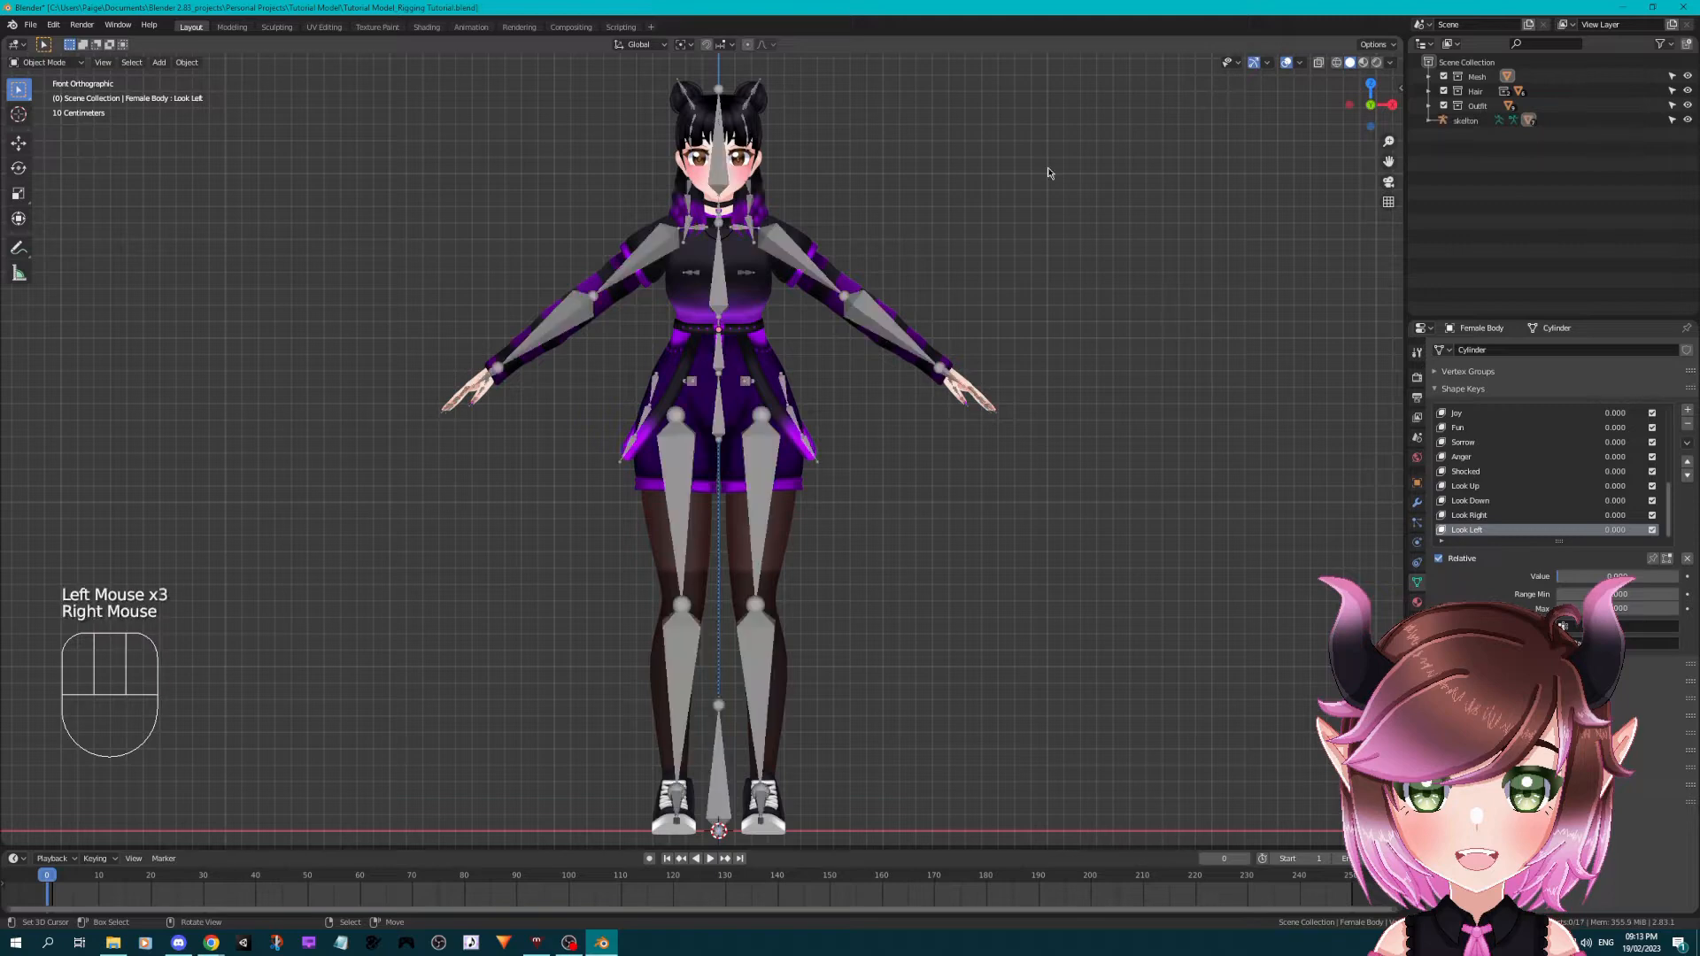
left_click(31, 25)
left_click(47, 118)
- Start an FBX export of the model and browse to the tutorial model folder on drive E
left_click(31, 25)
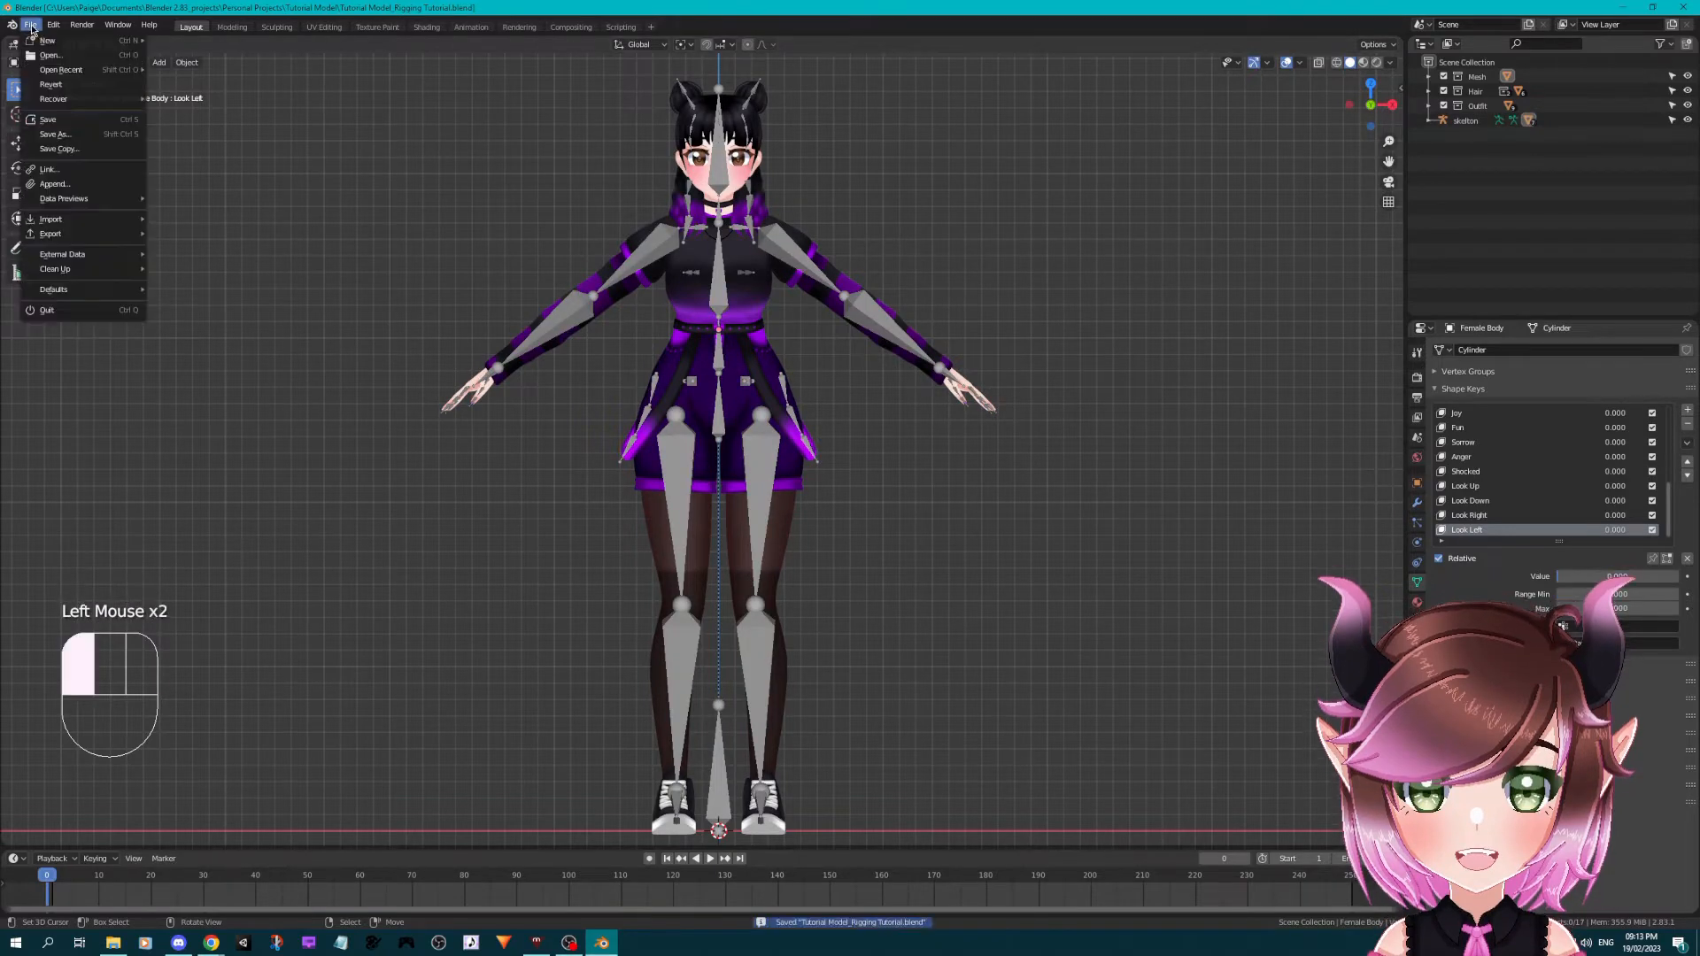
mouse_move(80, 236)
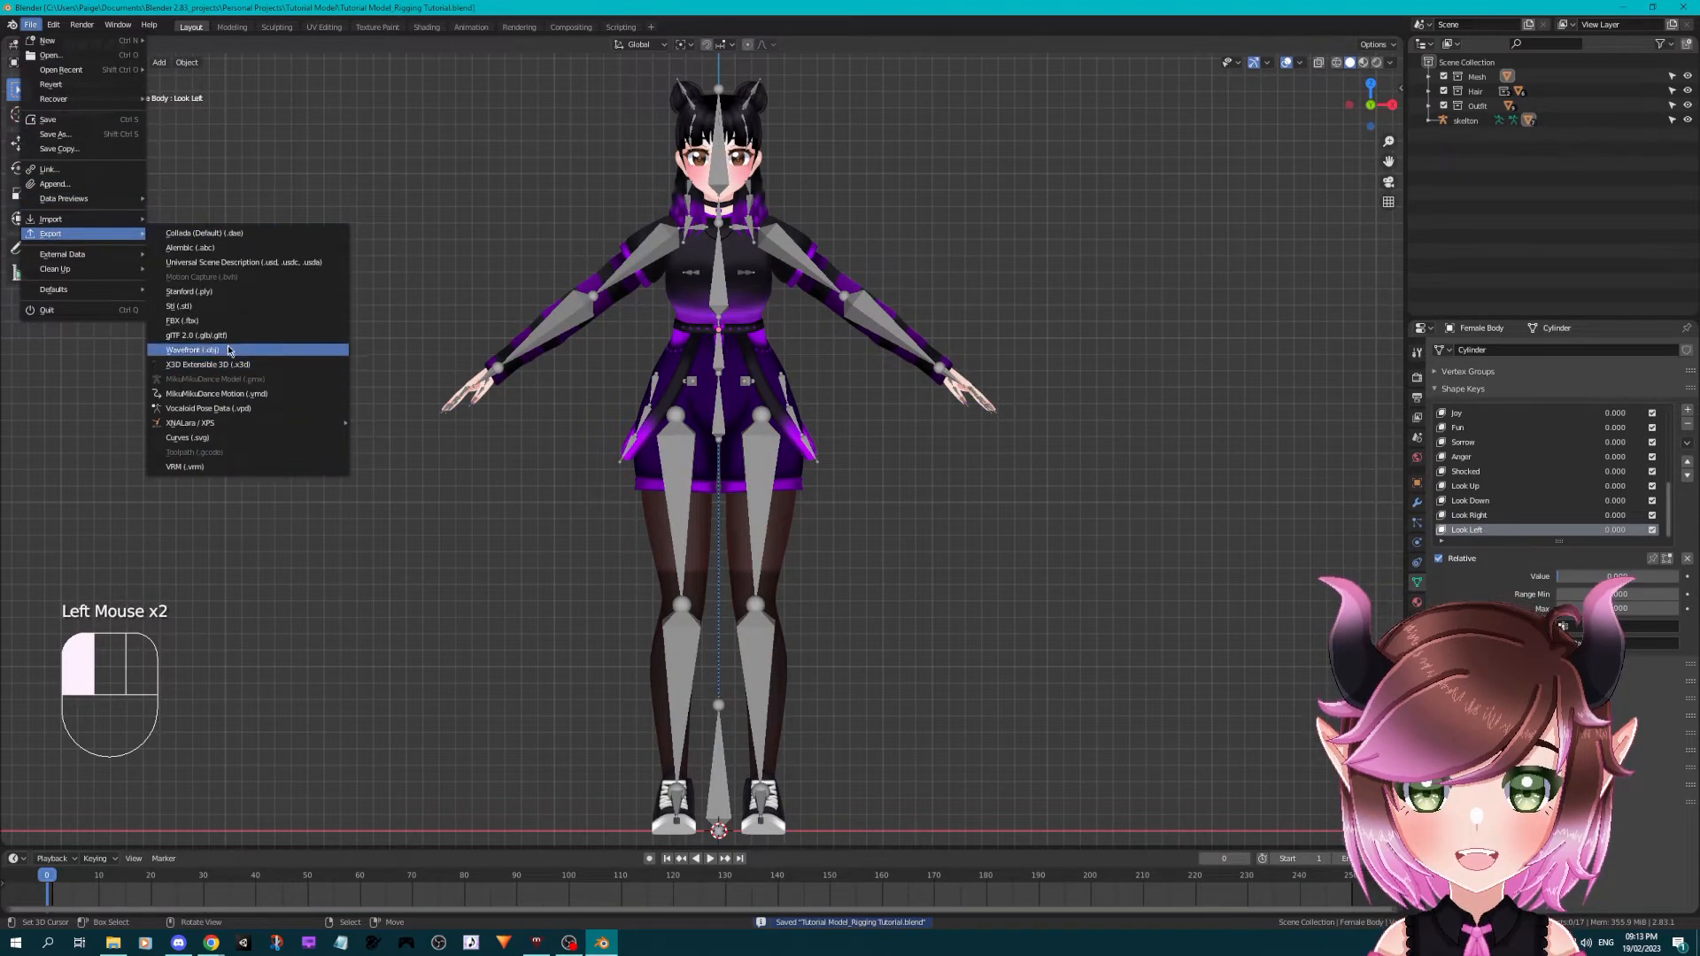
left_click(218, 321)
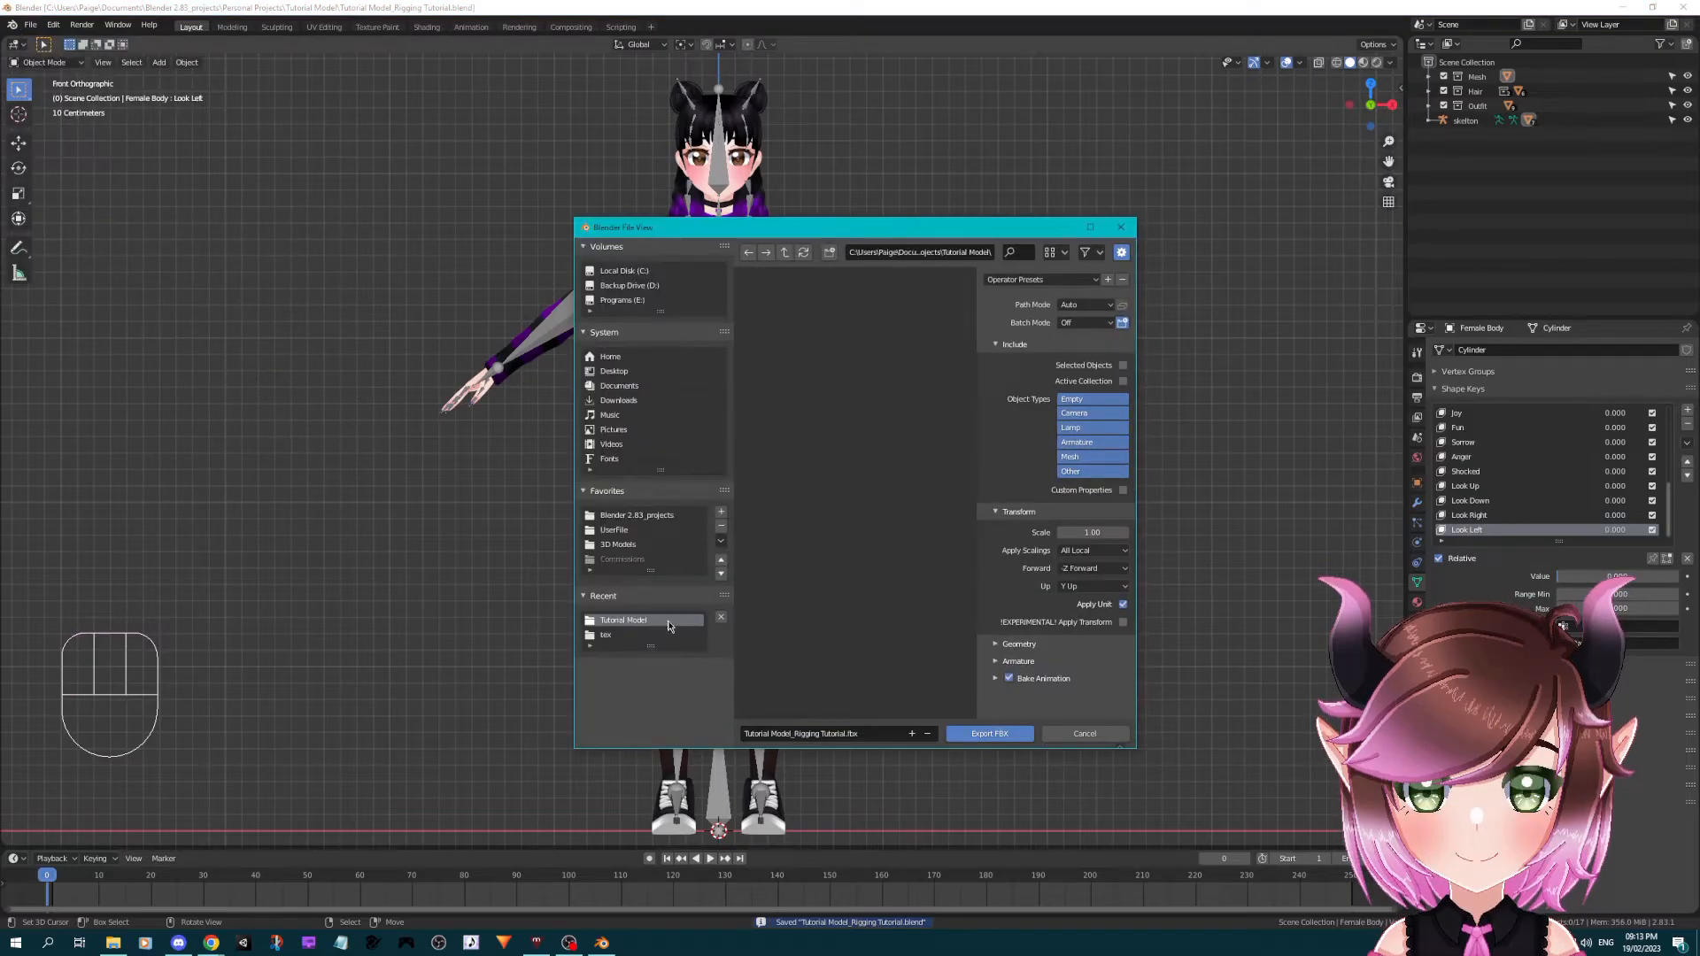
left_click(784, 253)
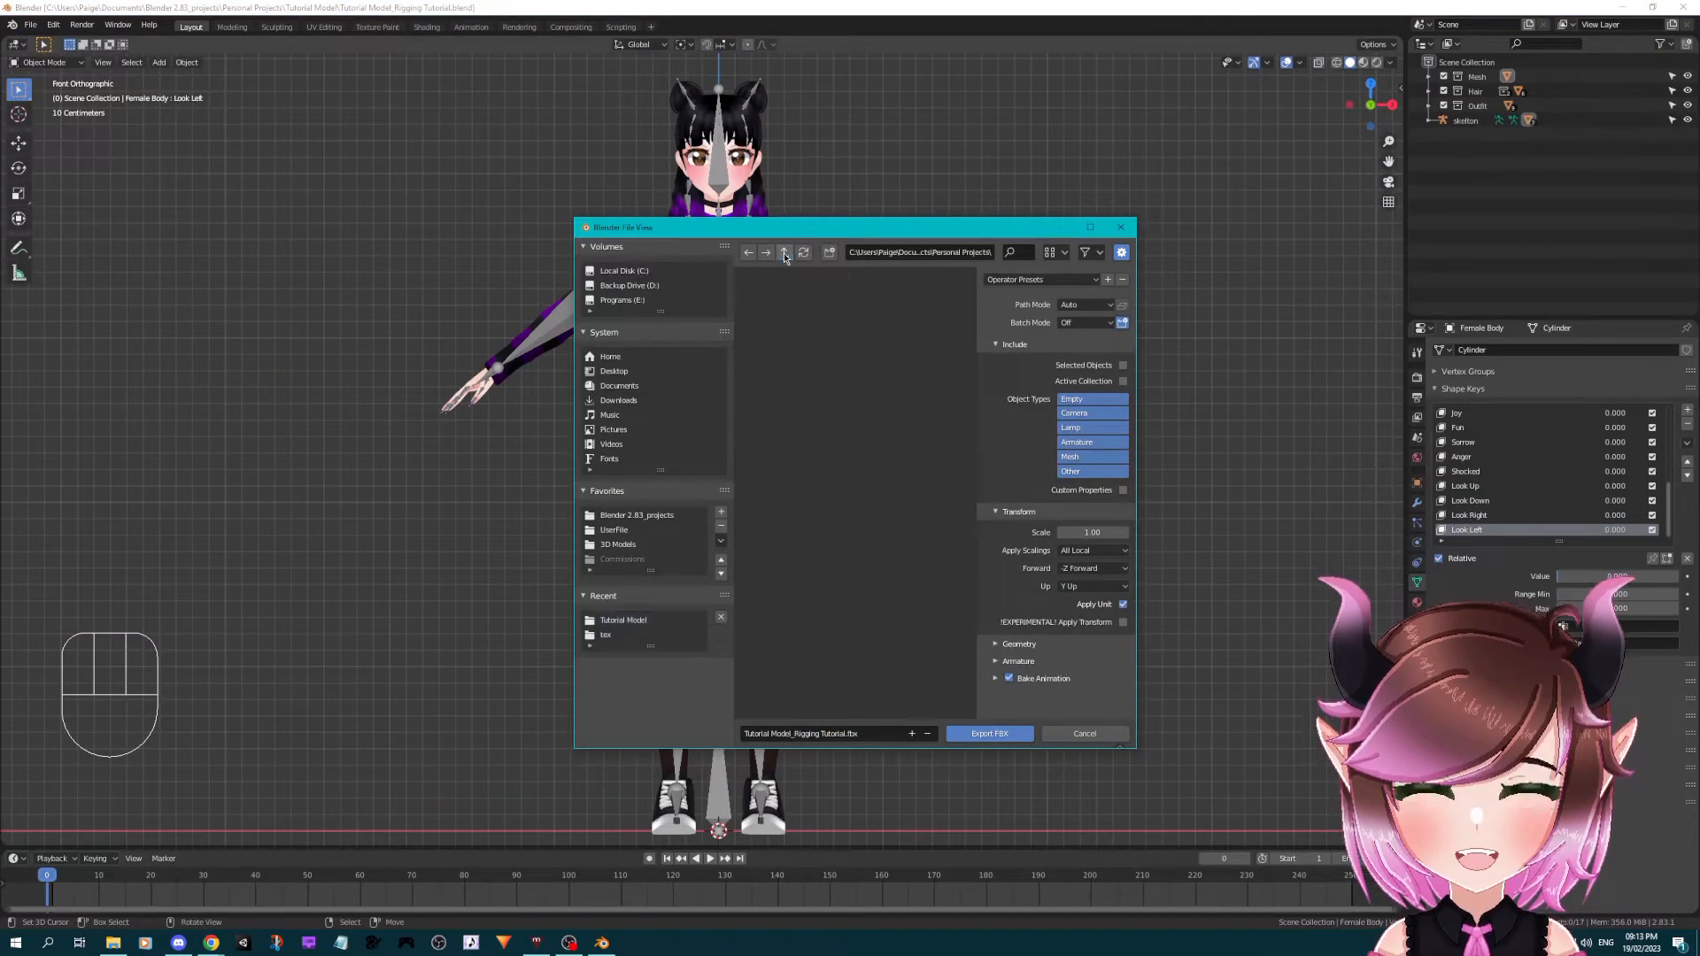
left_click(628, 624)
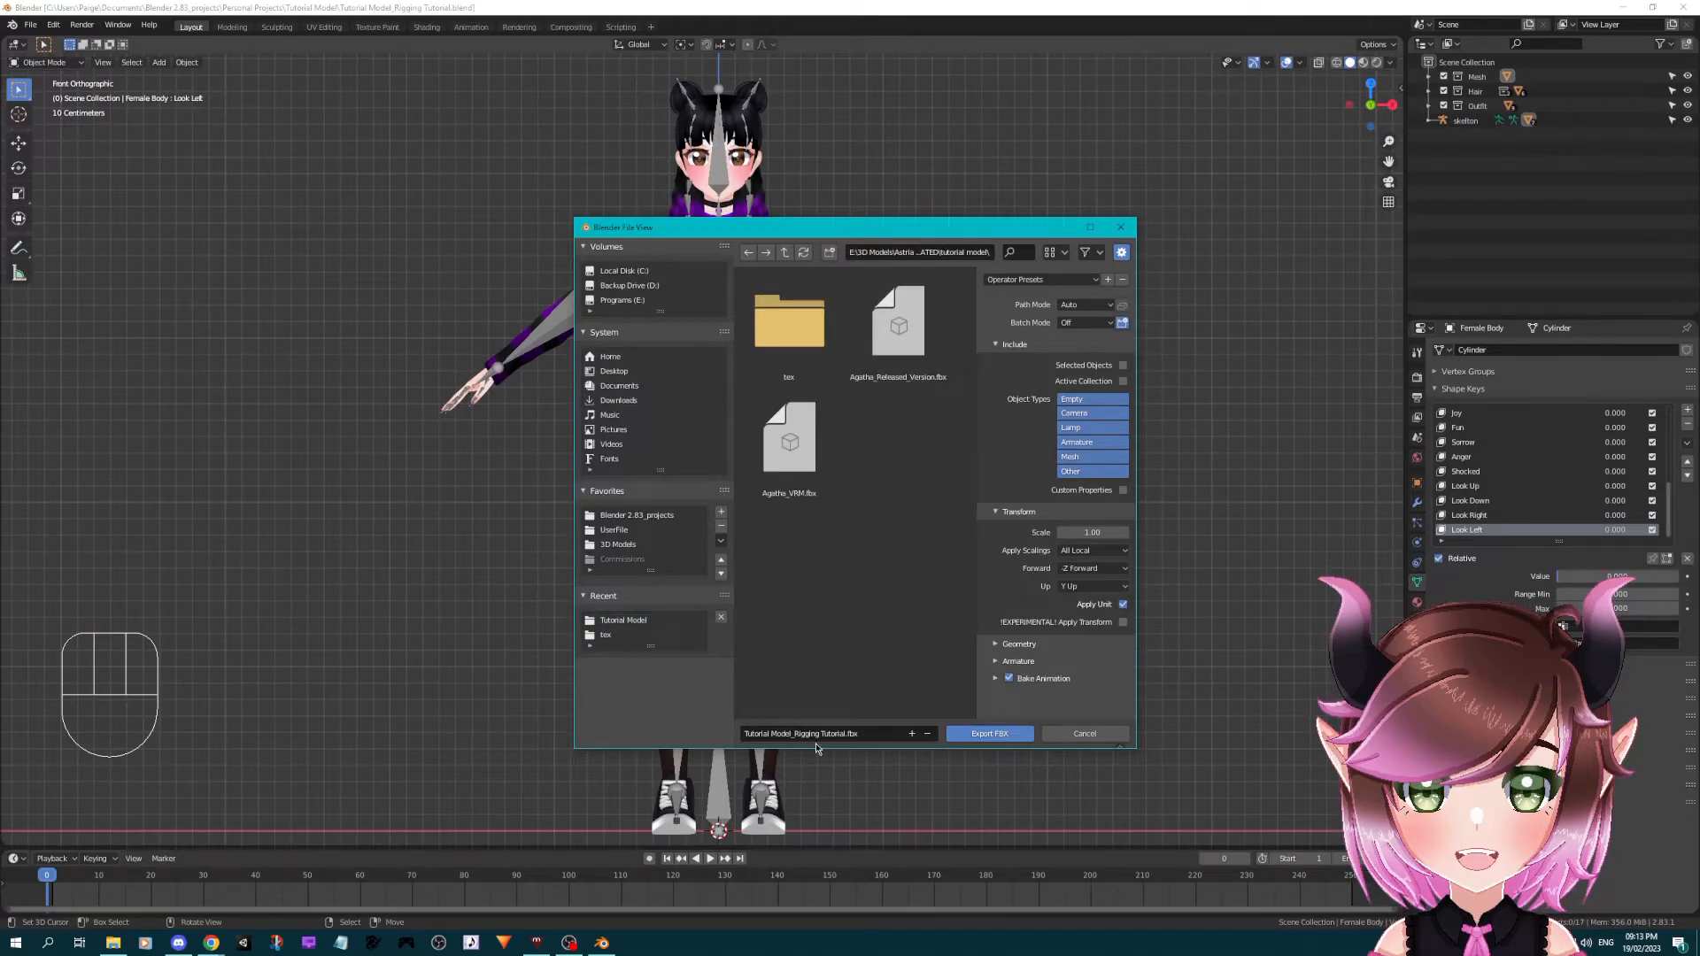
- Export the model over the existing Agatha_VRM.fbx, keeping the default FBX options, and save the Blender file
left_click(817, 738)
type("Aga")
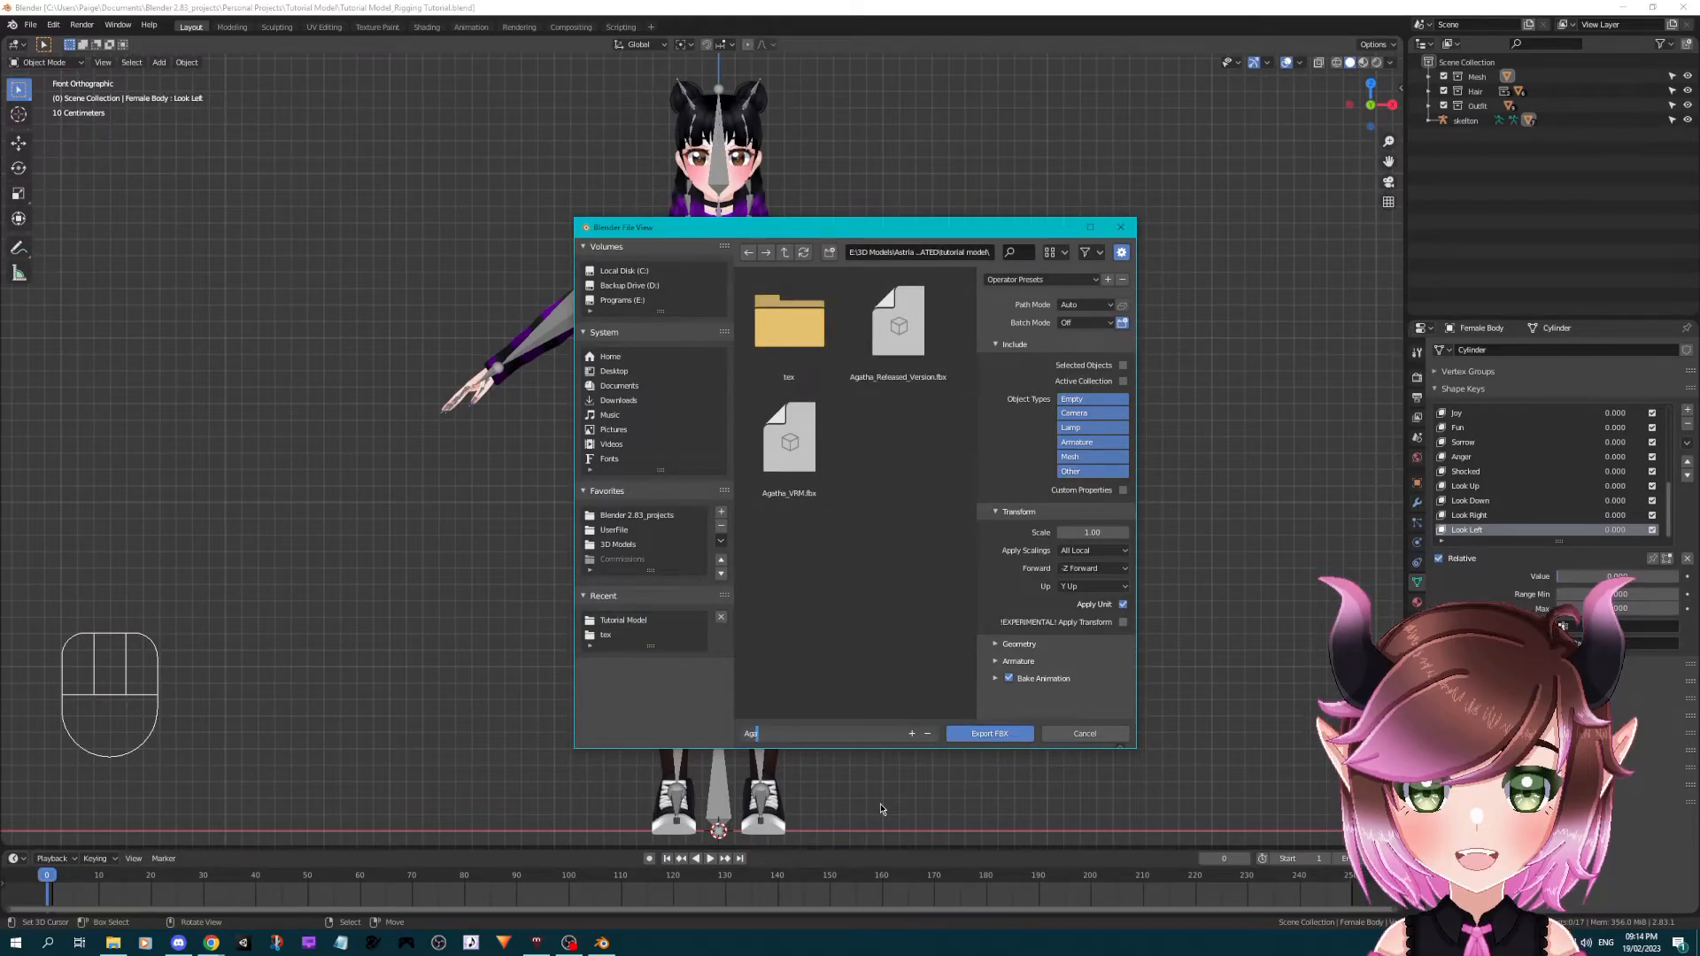
left_click(789, 460)
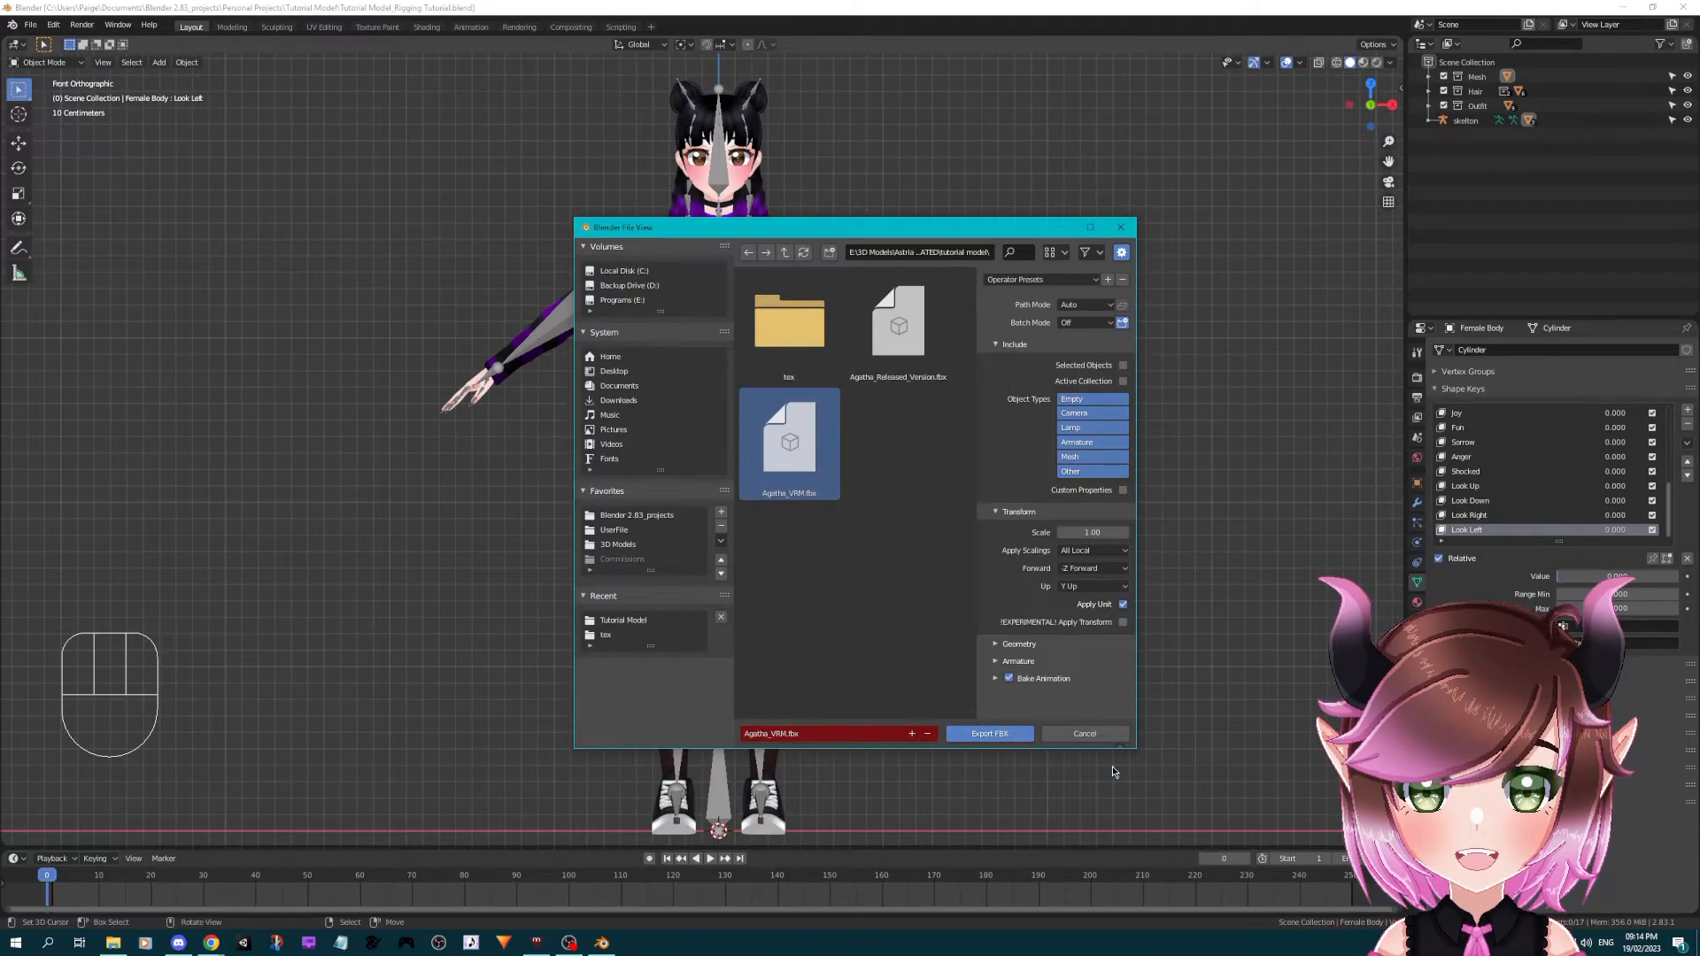
left_click(990, 733)
key("ctrl+s")
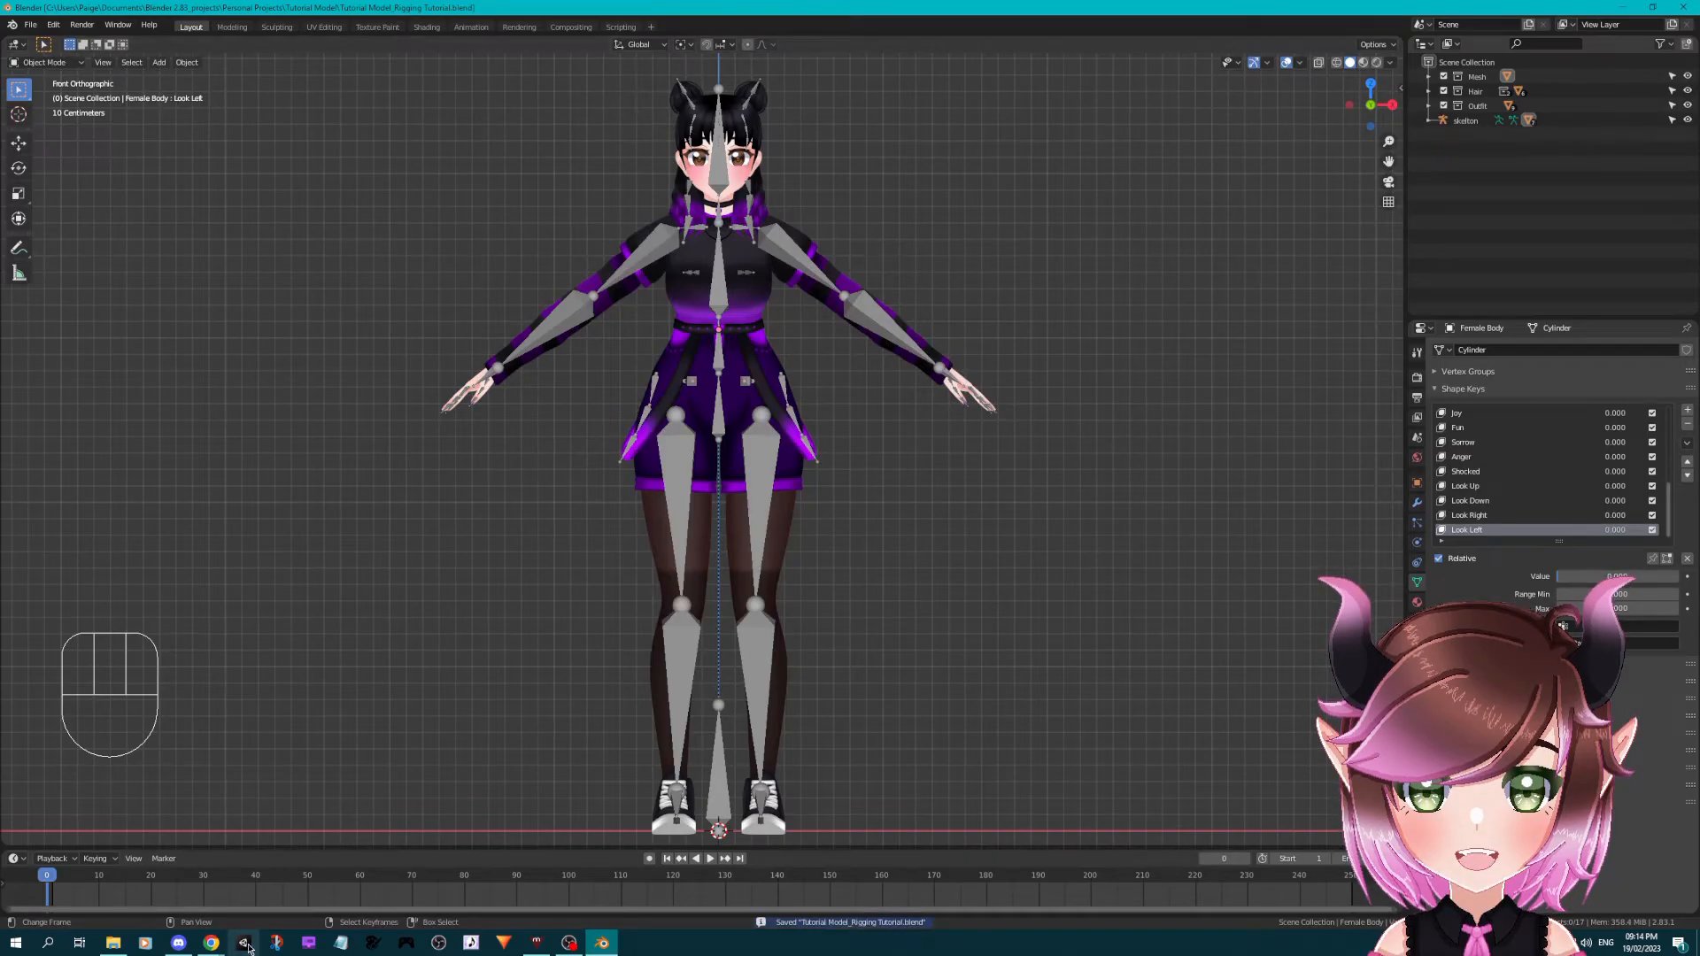
- Switch to Unity and start creating an empty project
left_click(50, 943)
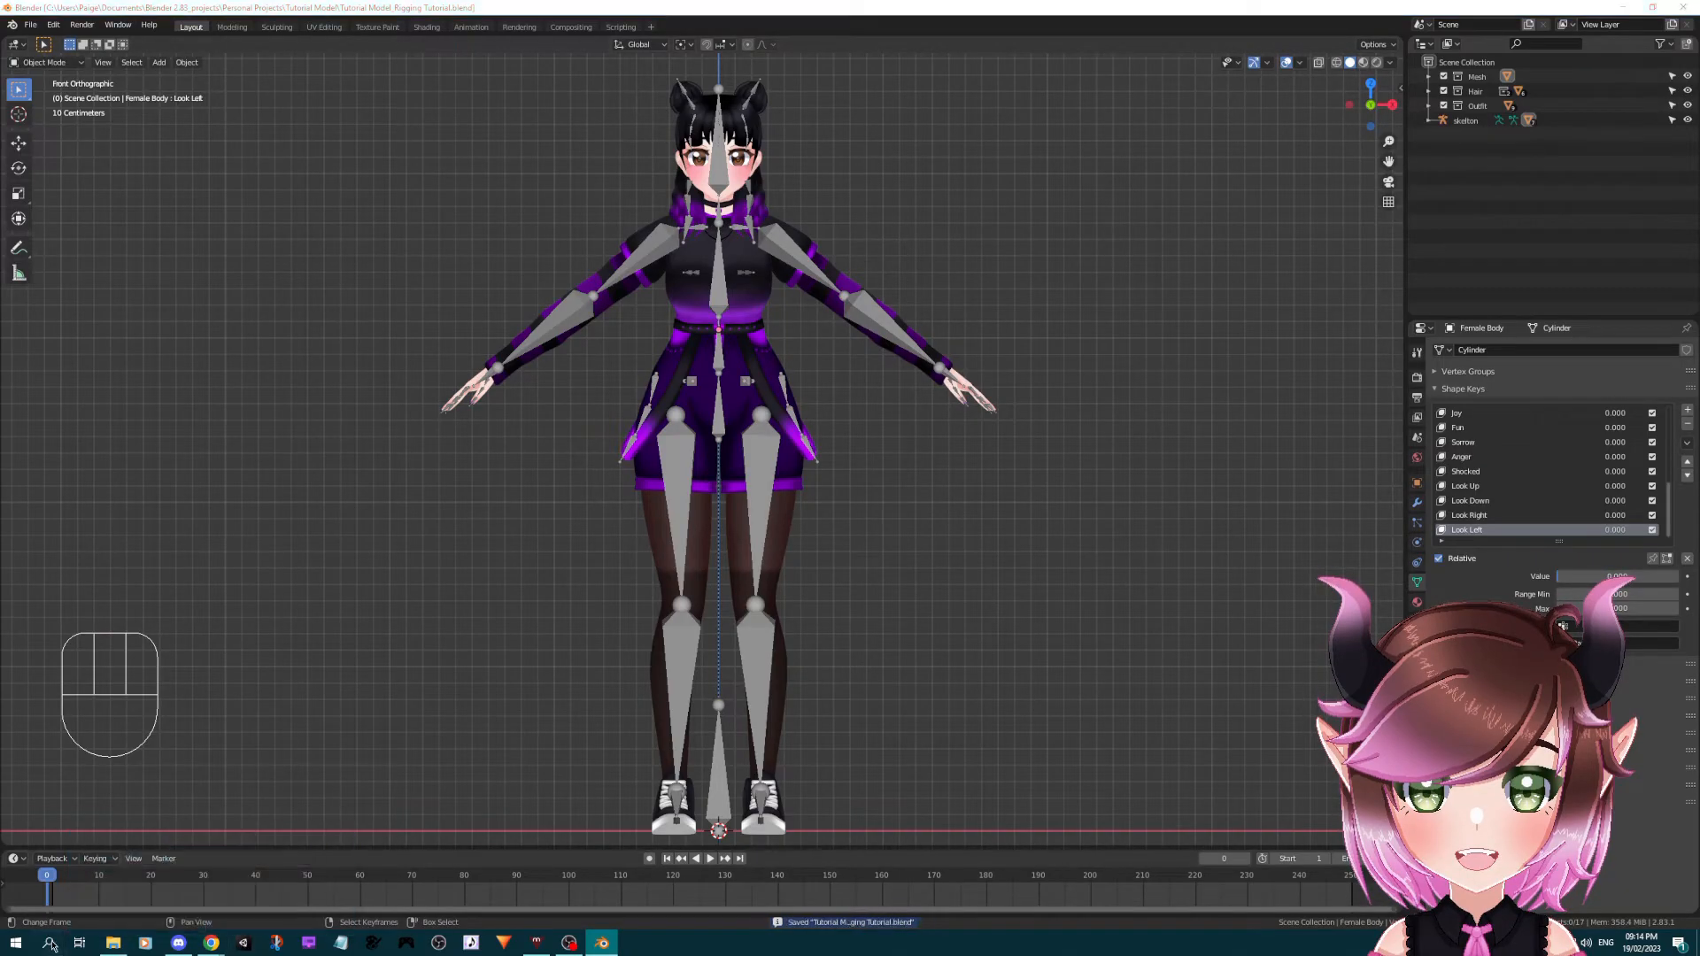
left_click(113, 943)
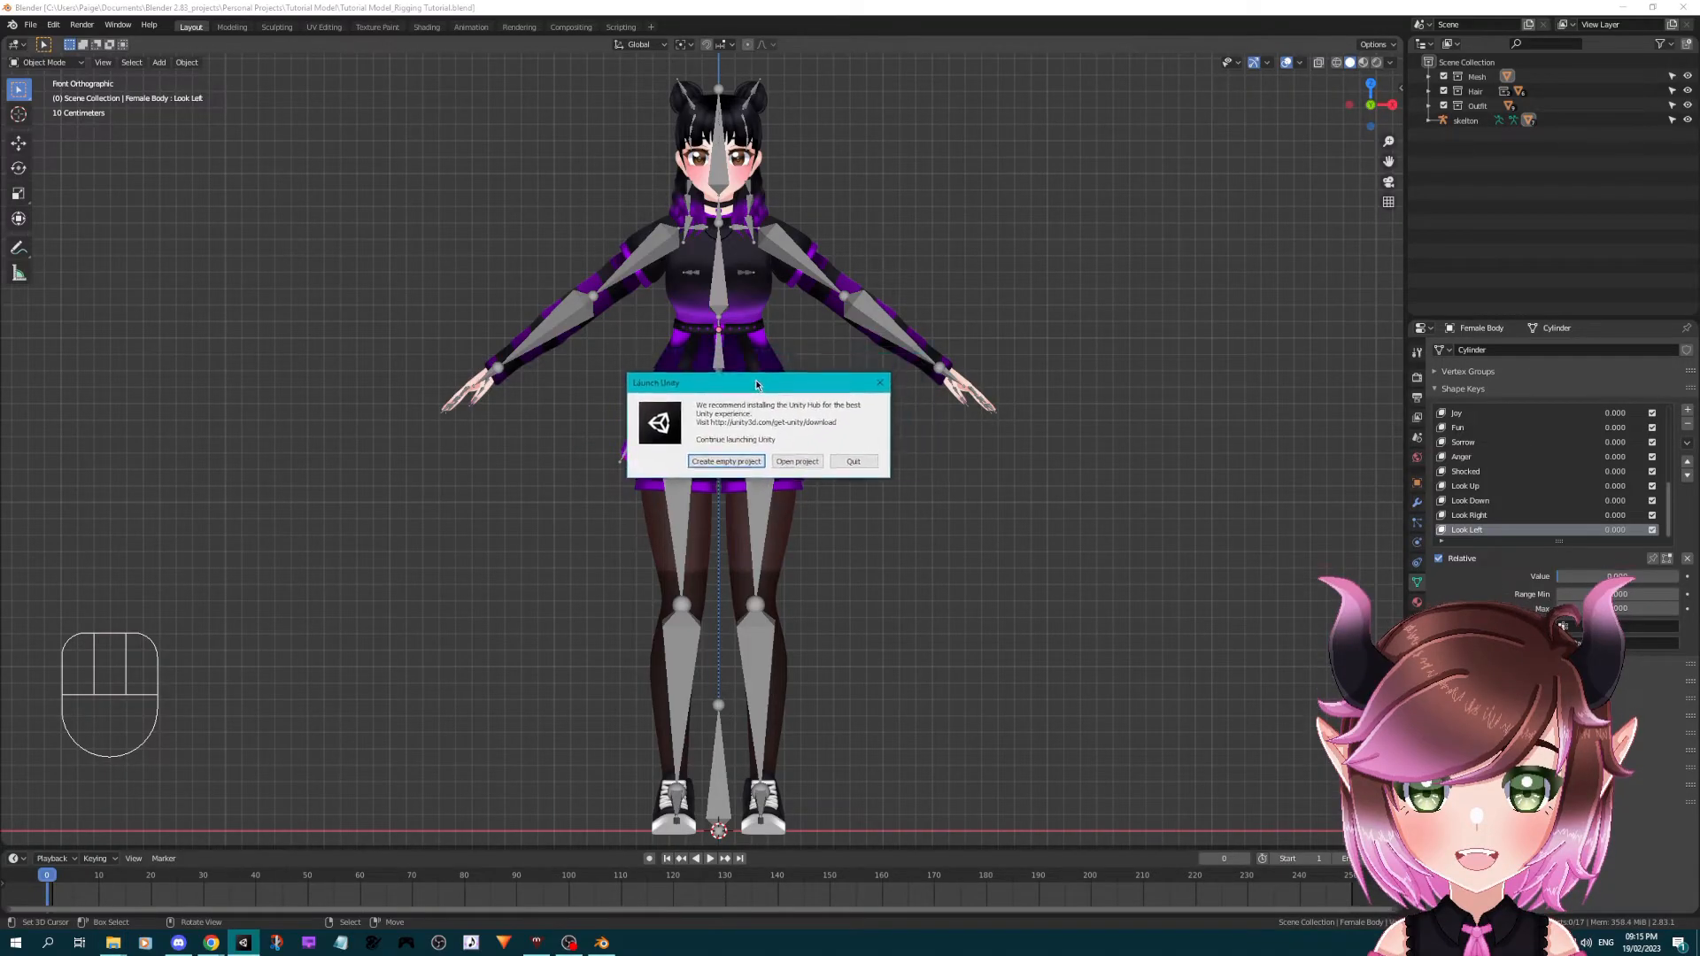
mouse_move(757, 383)
left_mouse_down()
mouse_move(776, 383)
mouse_move(729, 403)
mouse_move(753, 376)
left_mouse_up()
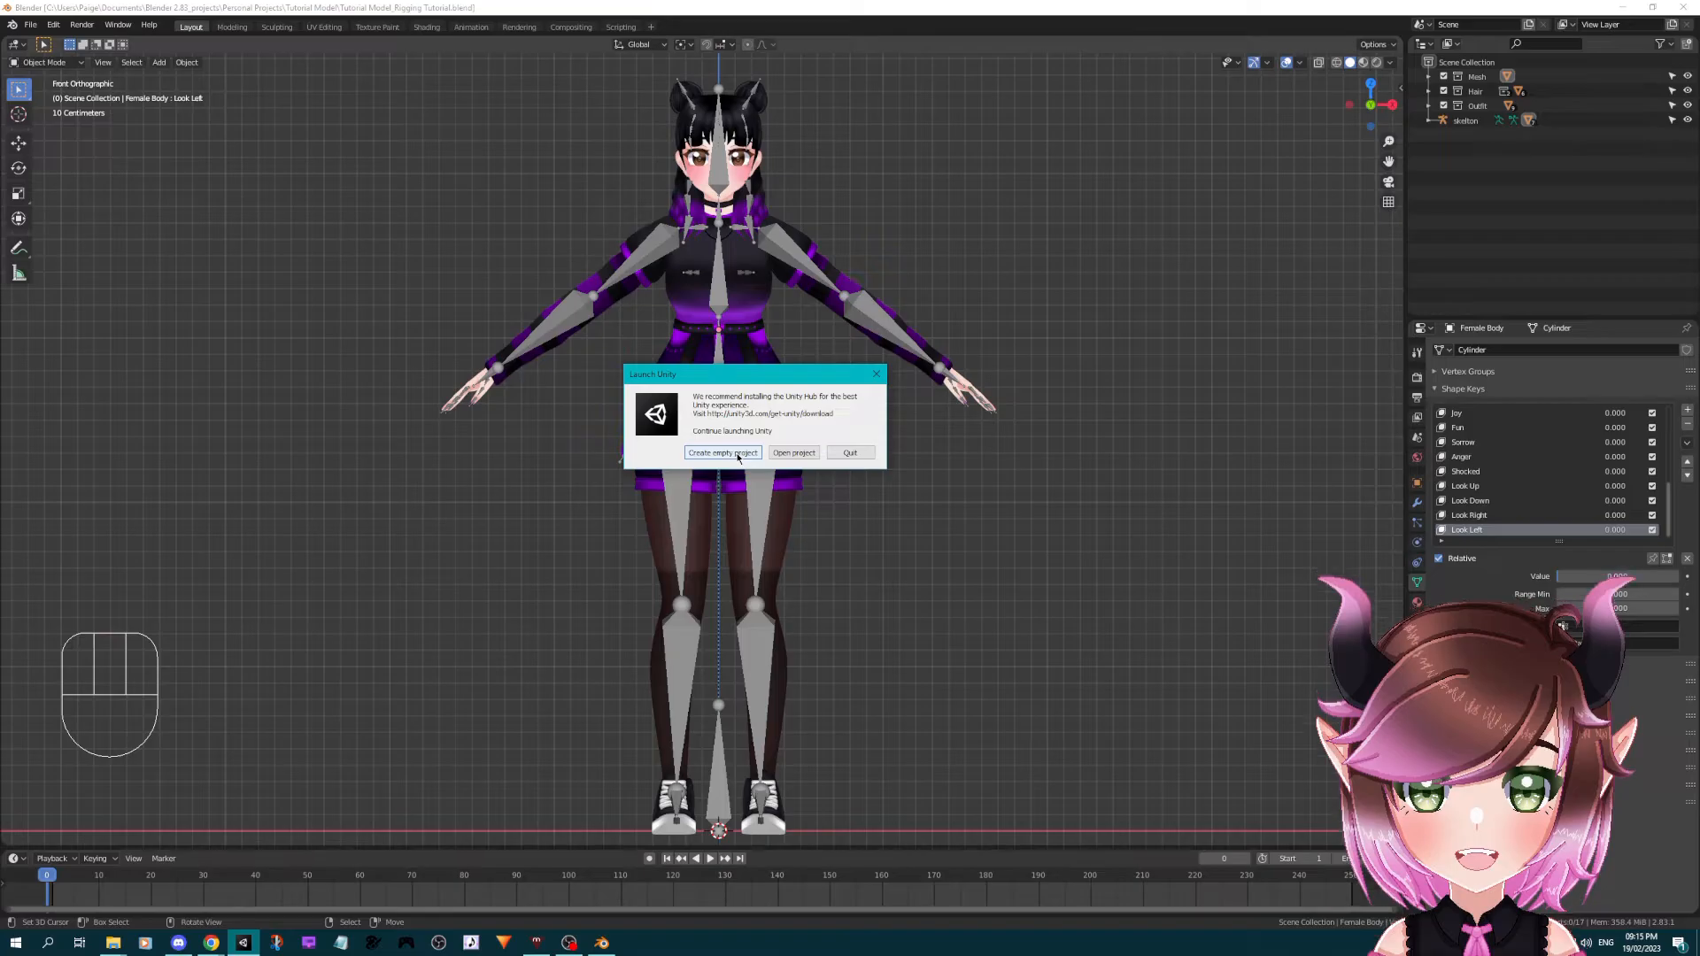
left_click(722, 453)
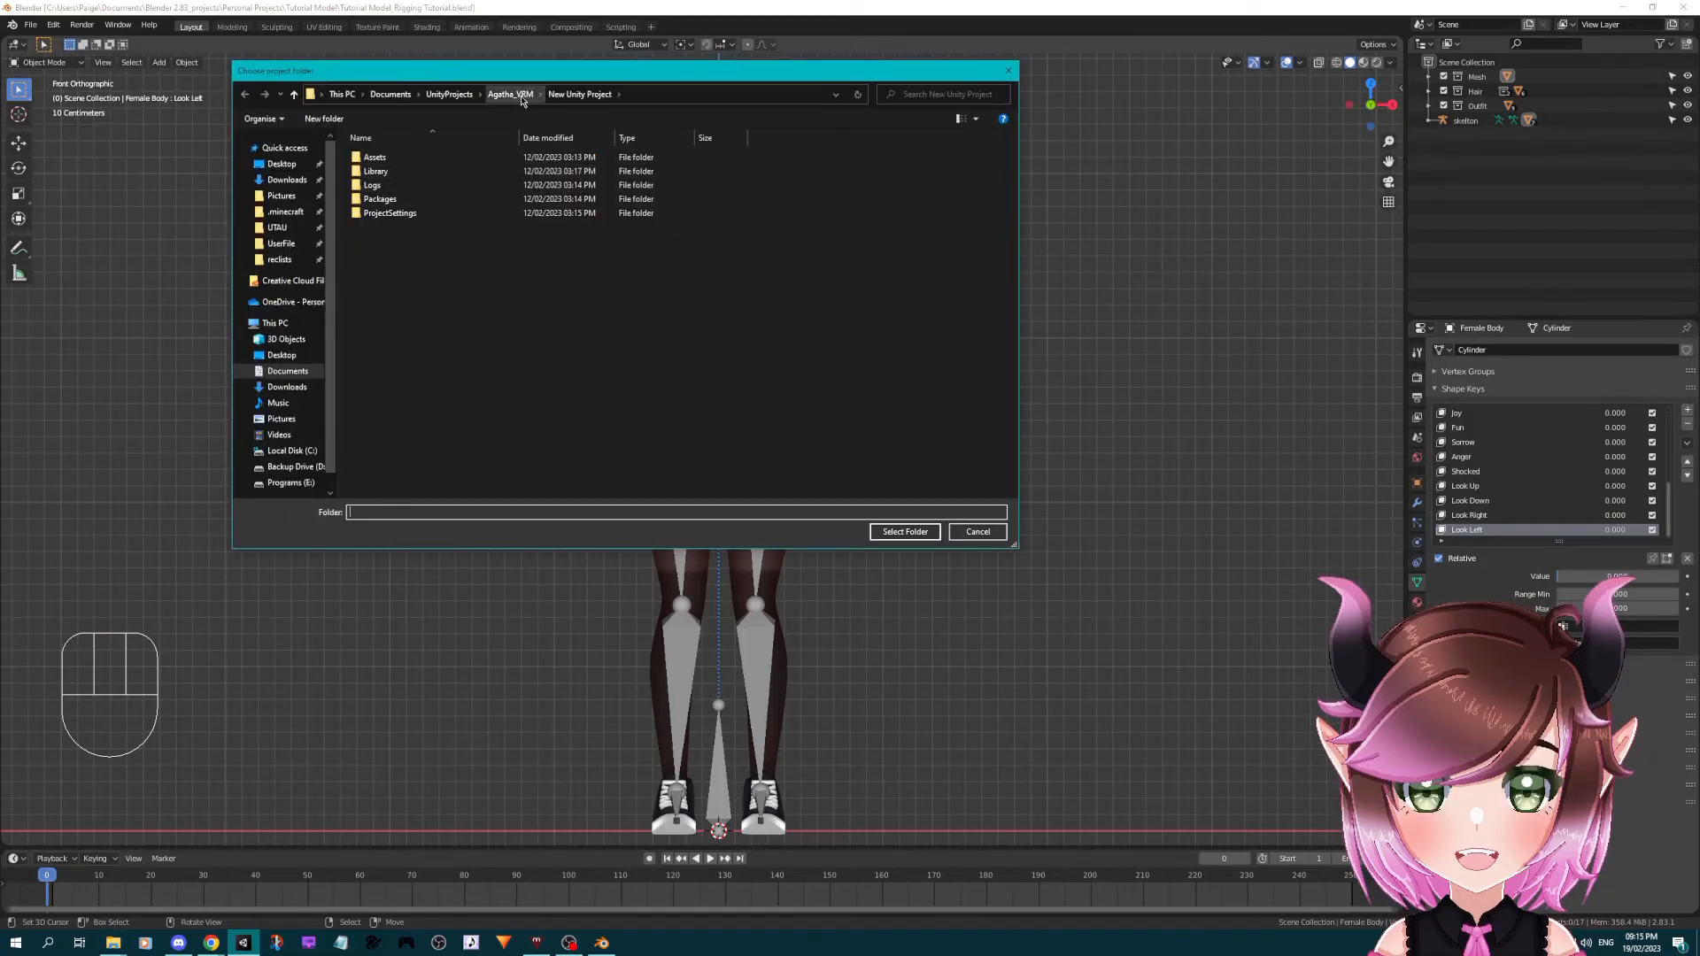
- Choose the New Unity Project folder inside UnityProjects > Agatha_VRM as the project folder and create the project there
left_click(514, 95)
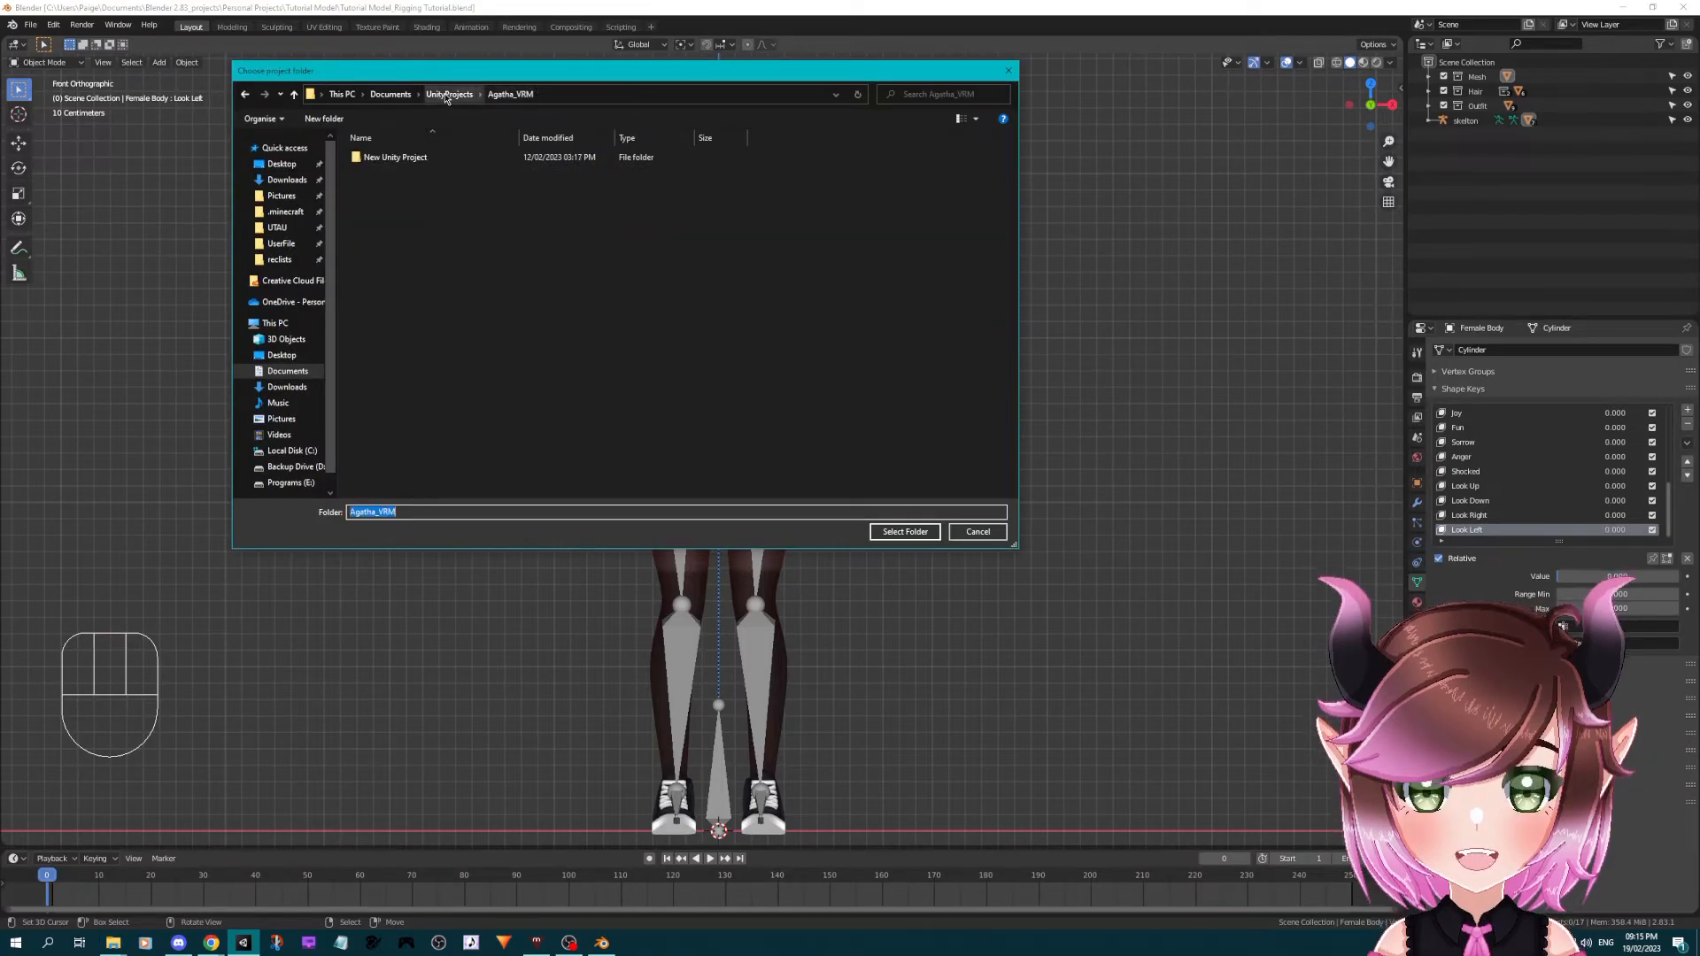
left_click(446, 94)
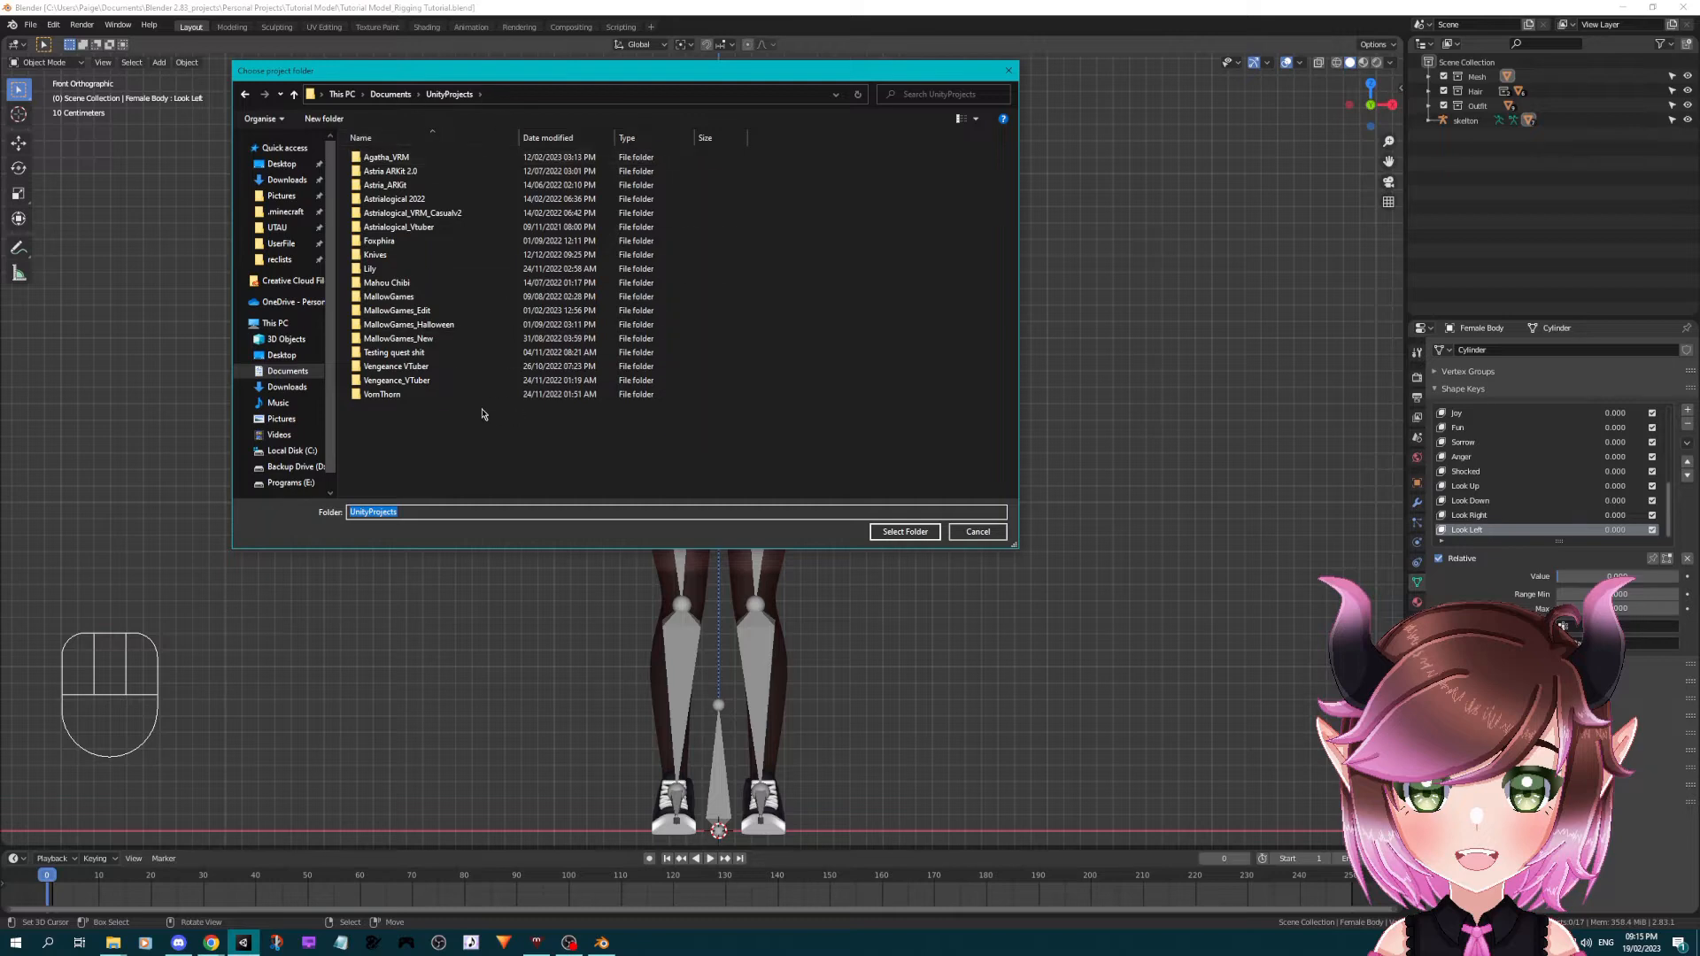
right_click(406, 424)
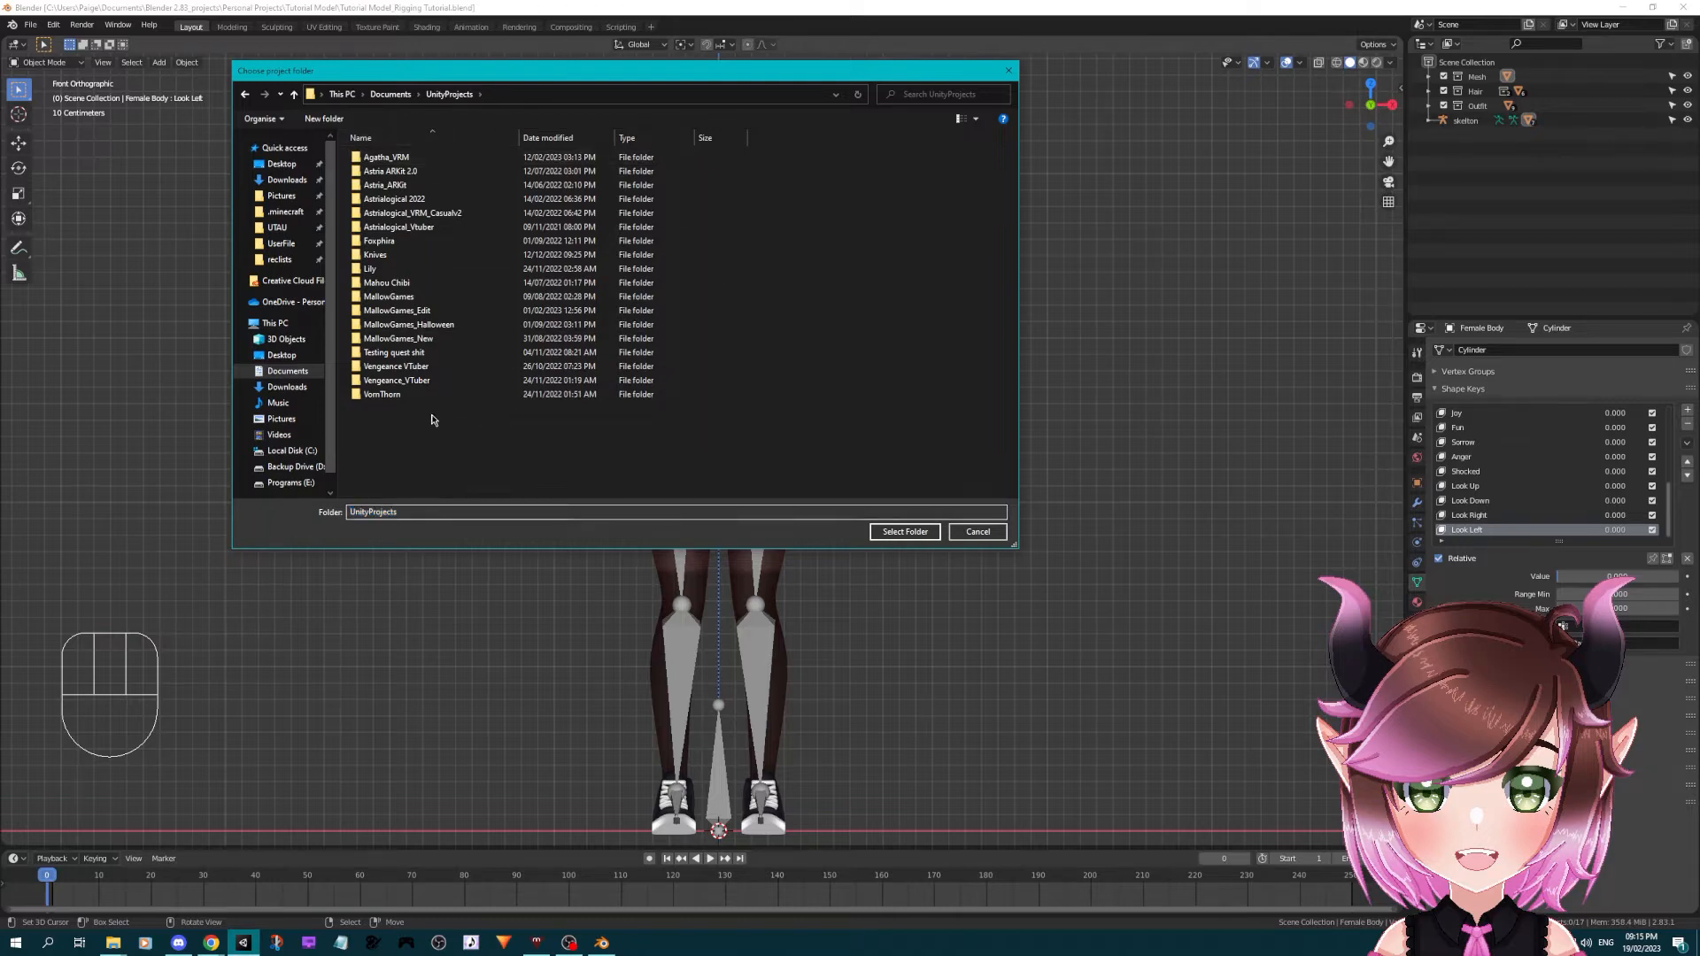
left_click(730, 426)
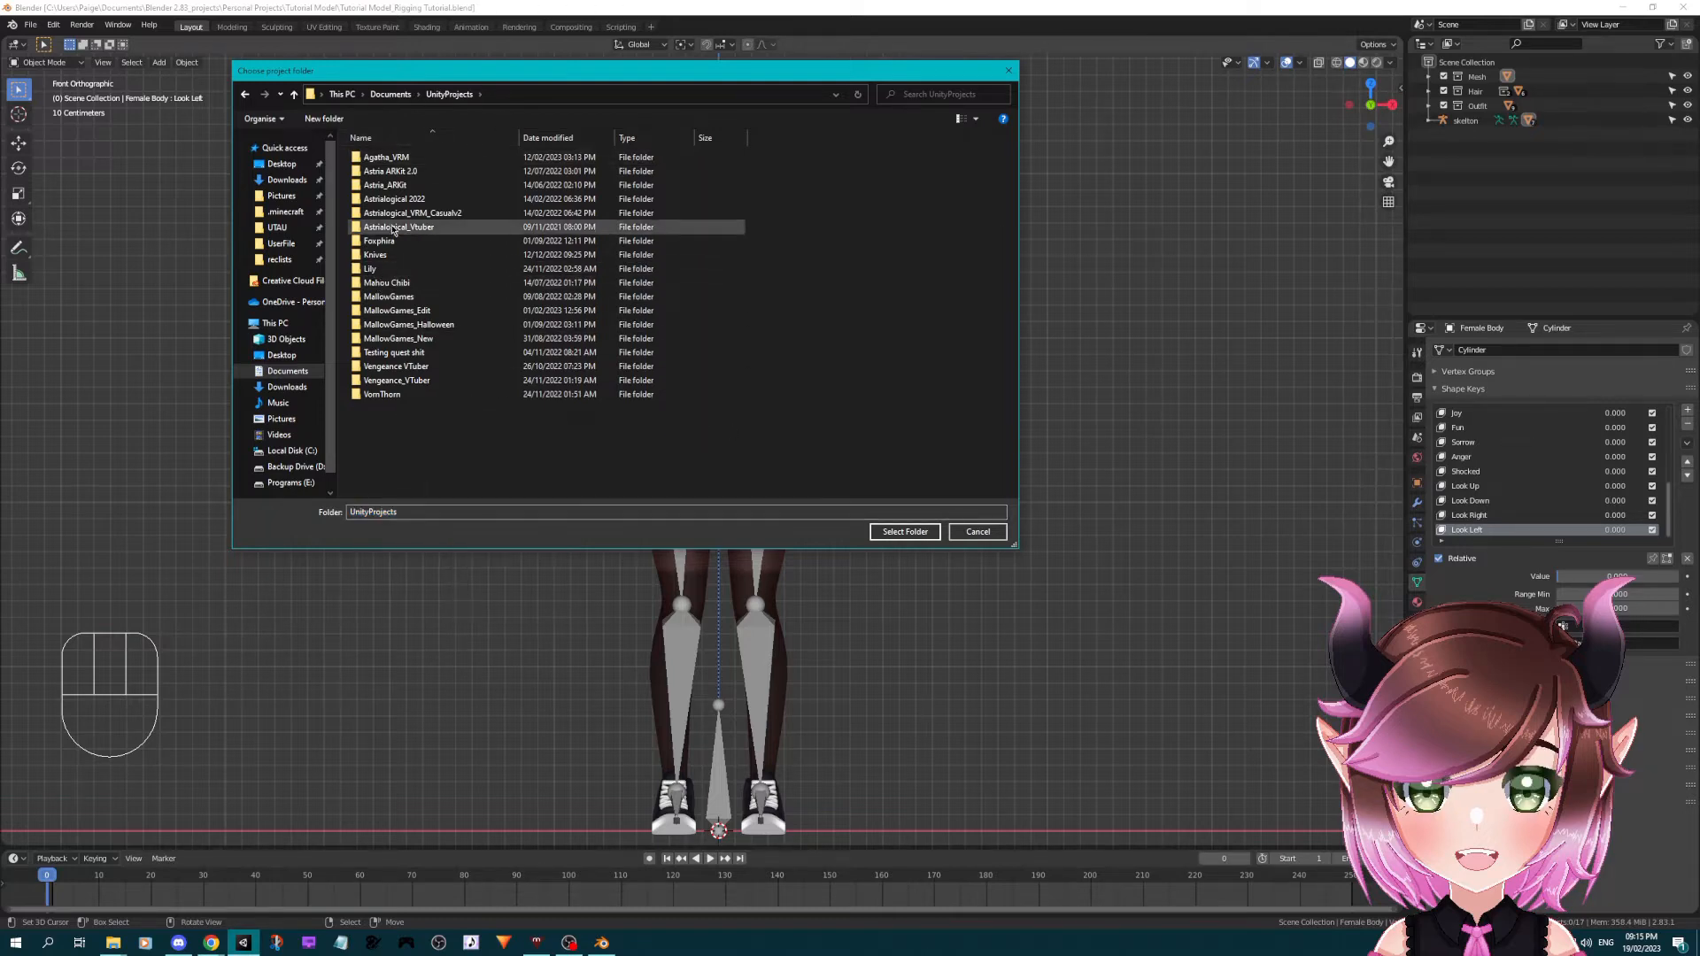
double_click(442, 160)
double_click(417, 158)
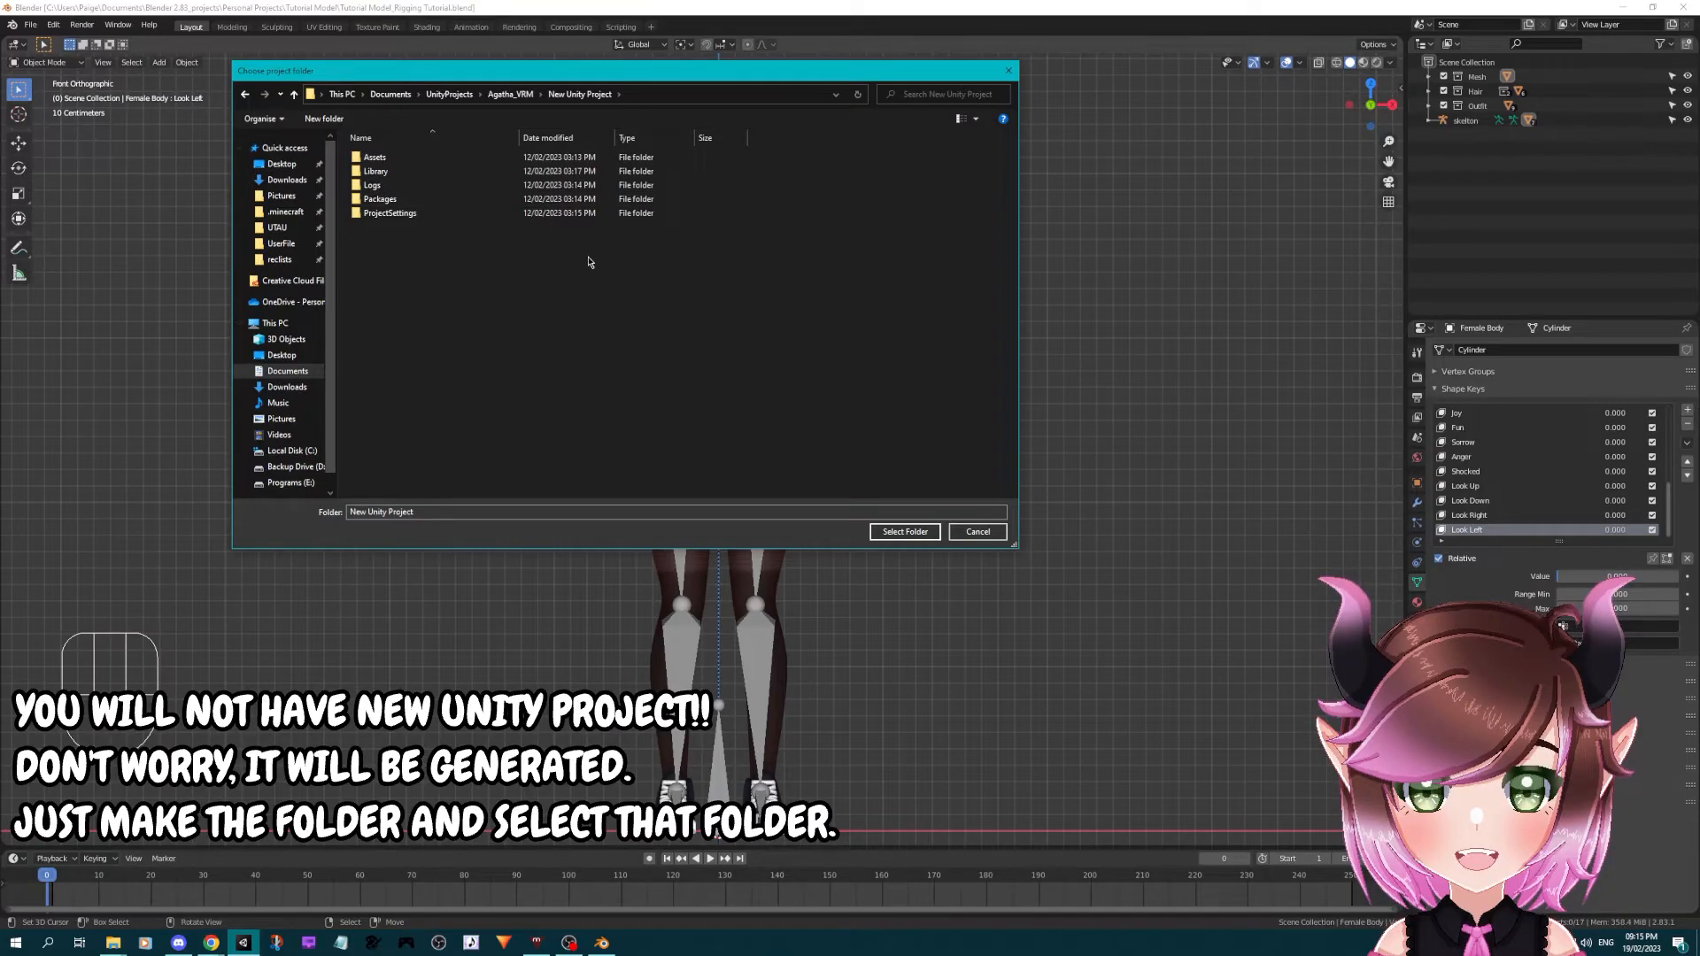
left_click(906, 531)
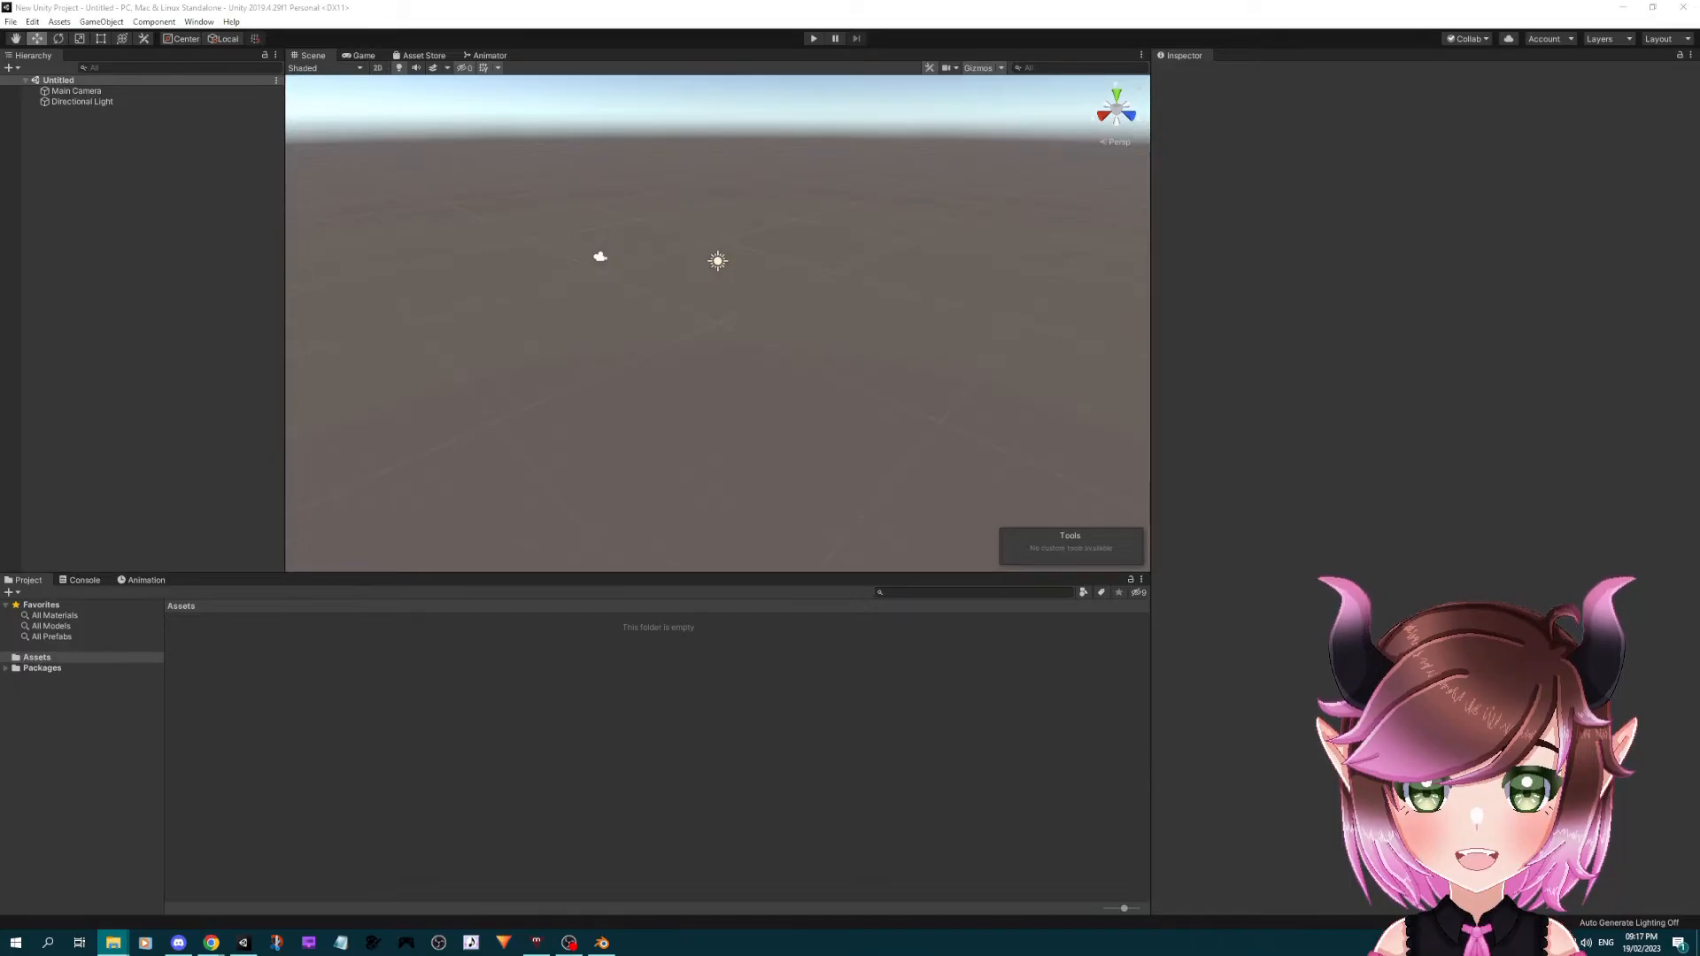
- Import the complete UniVRM-0.55.0 package into the project's assets
left_click_drag(371, 706, 372, 707)
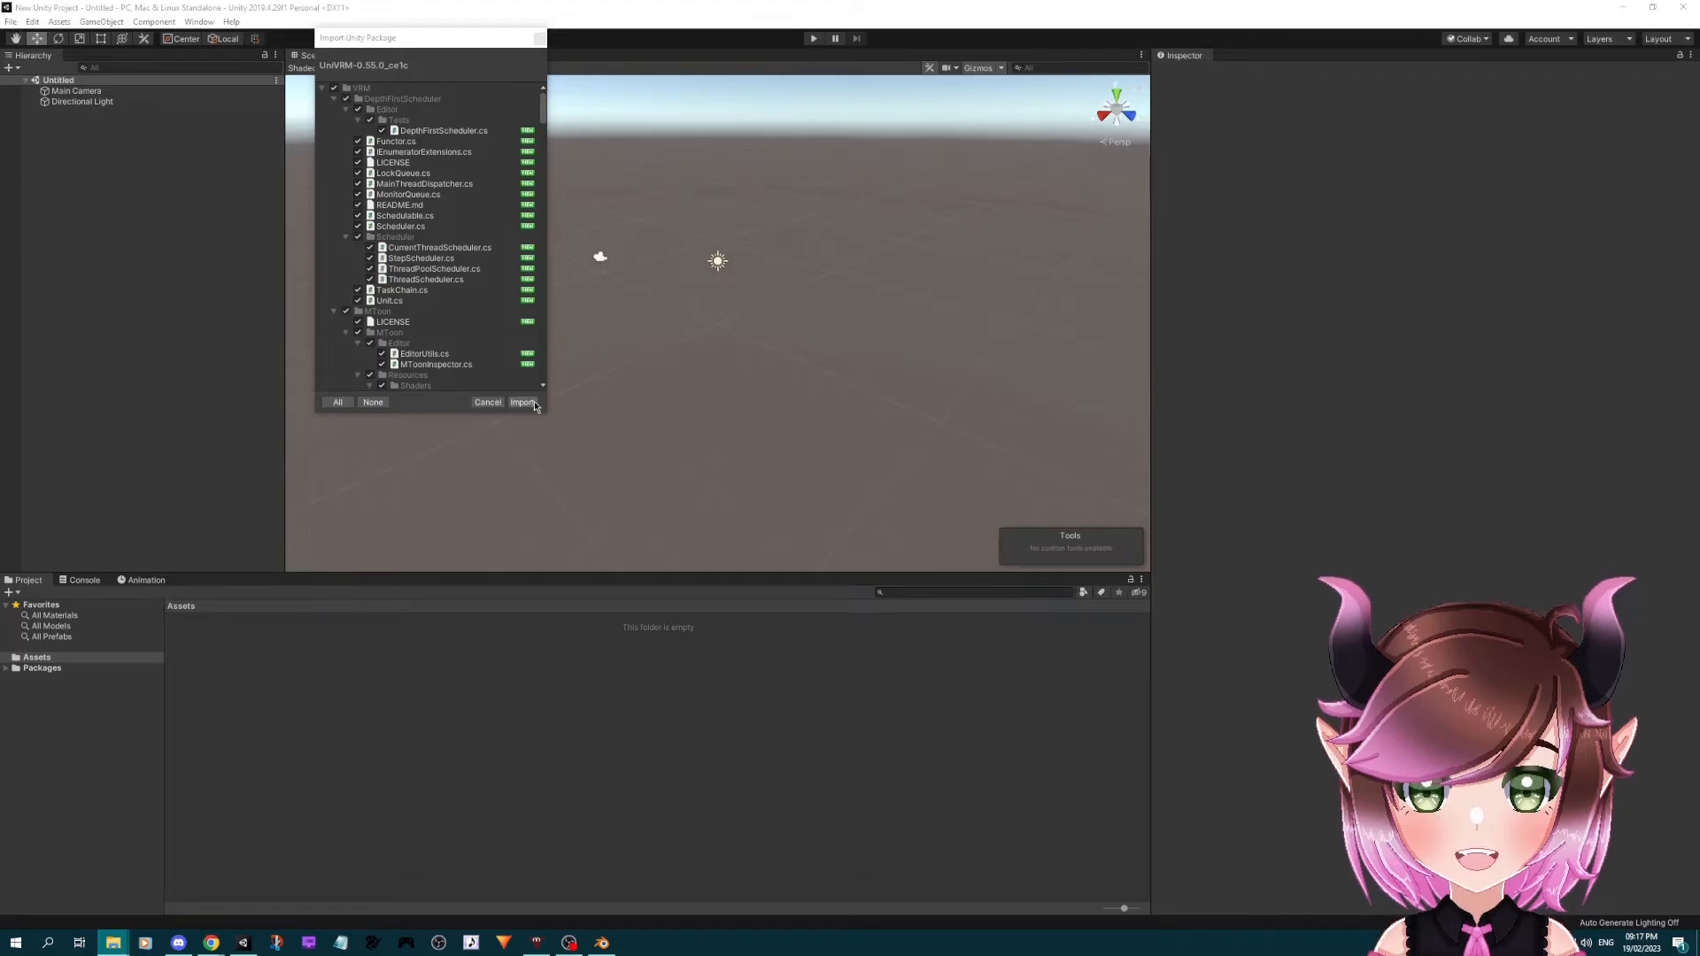
left_click(522, 402)
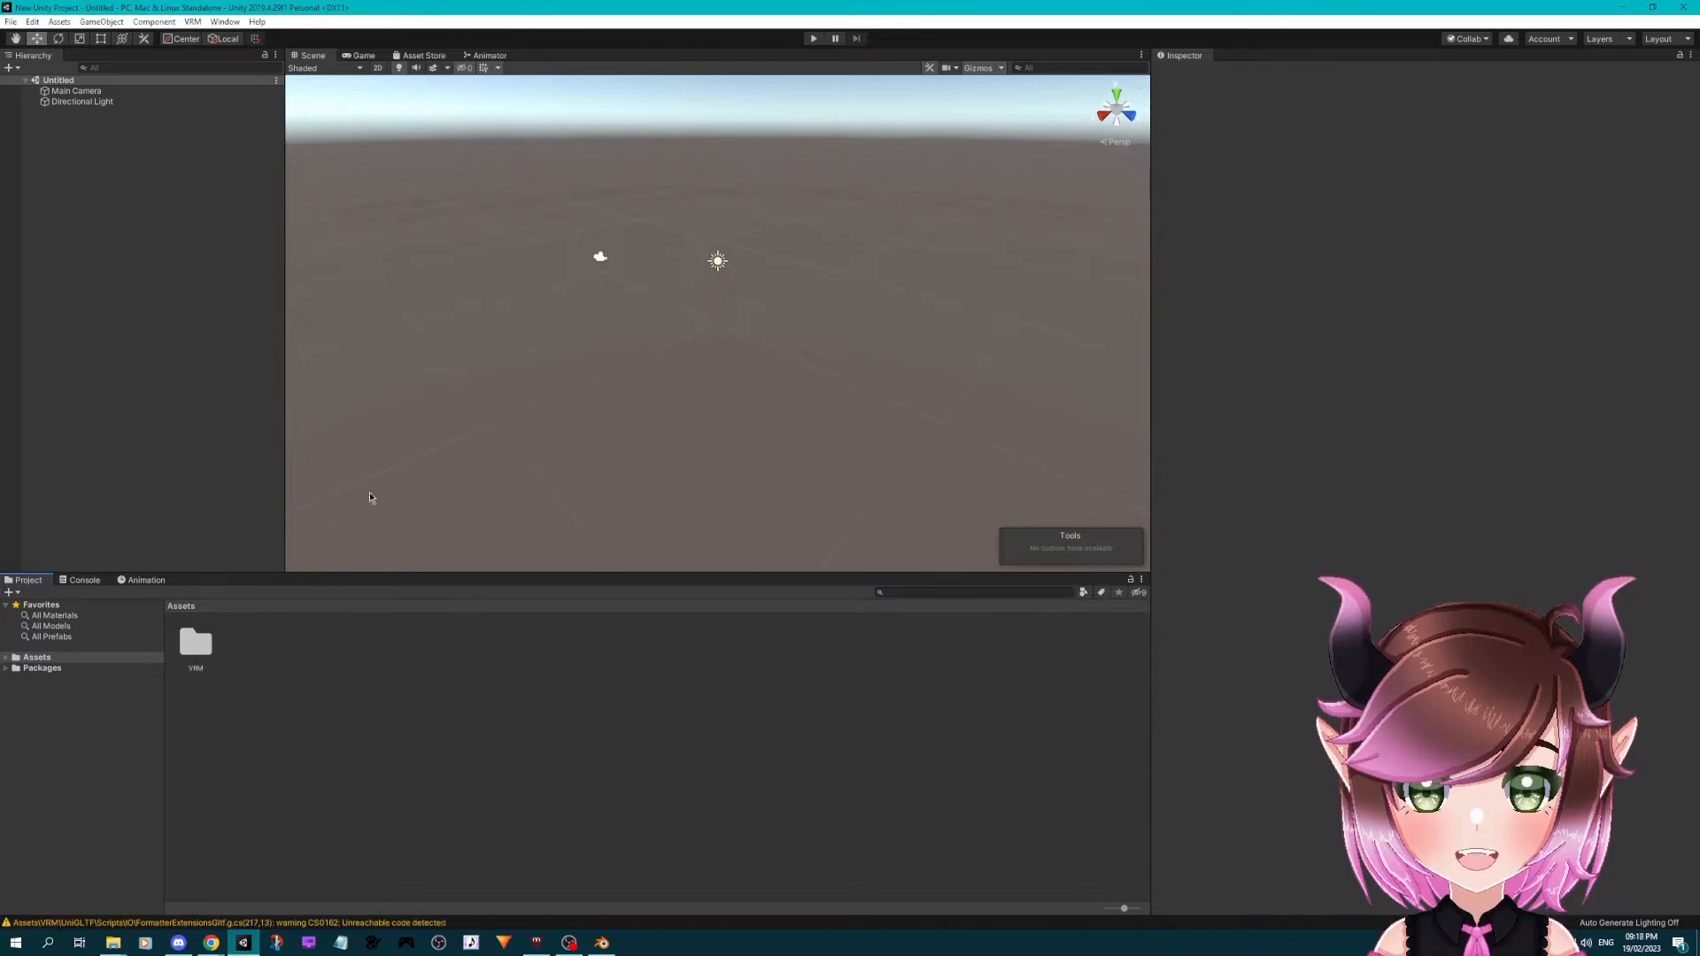
- Create a folder named Agatha_VRM in the project's Assets folder
right_click(283, 648)
mouse_move(321, 313)
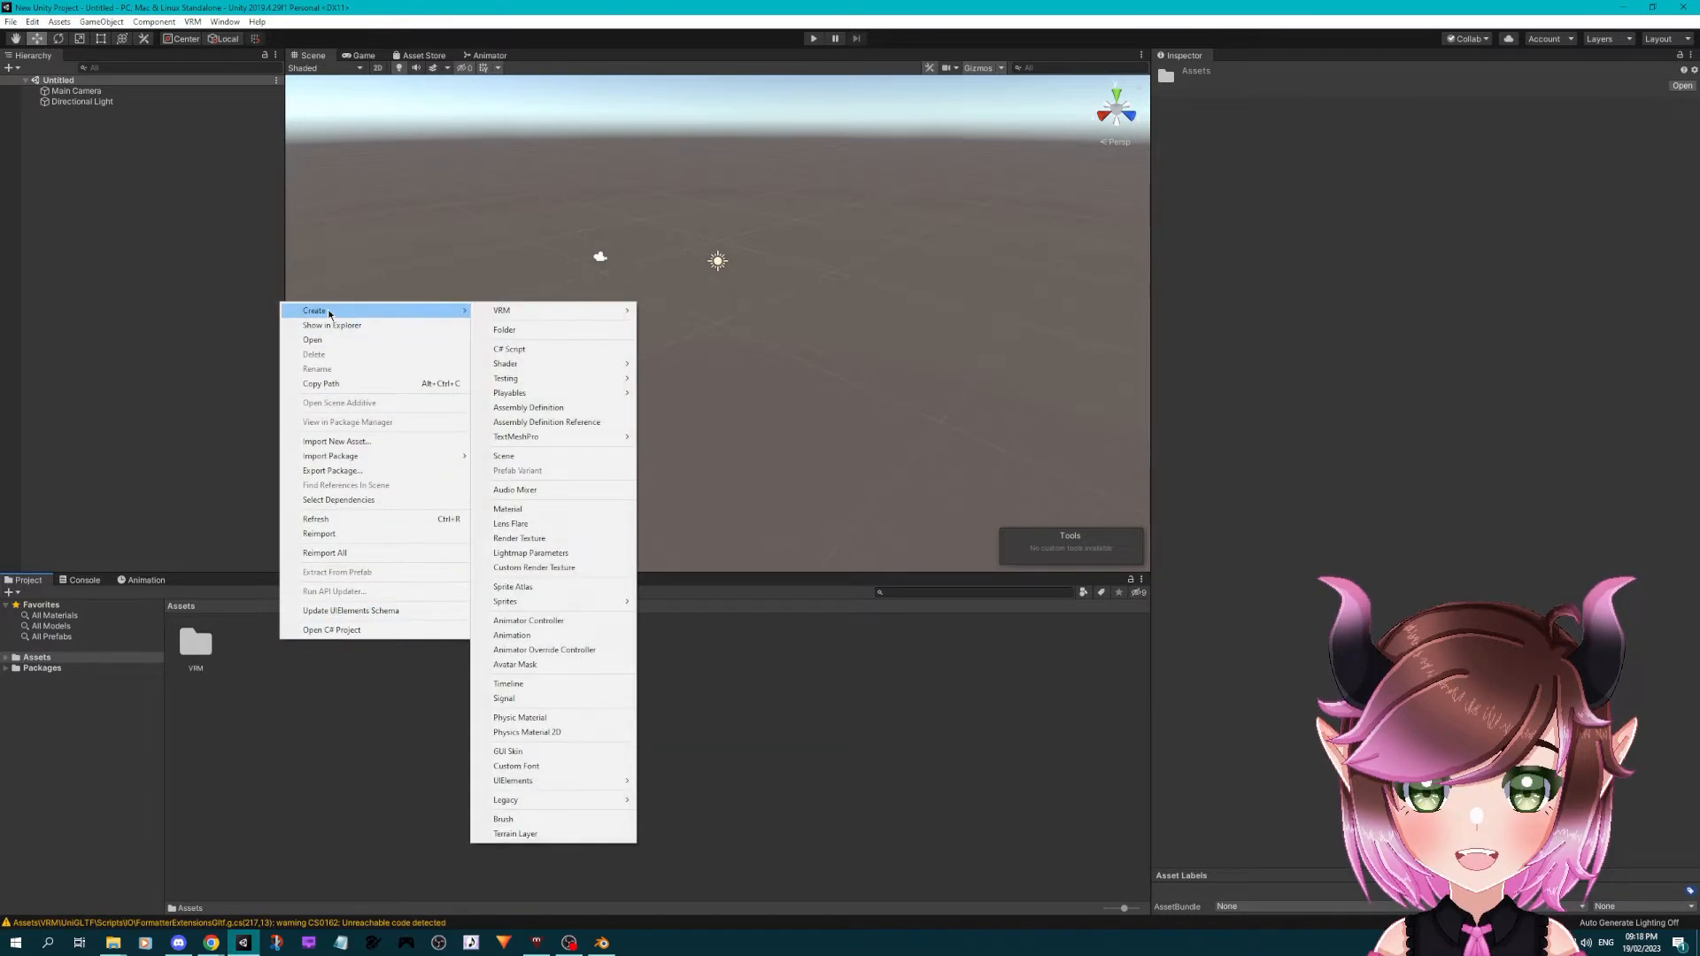
right_click(264, 688)
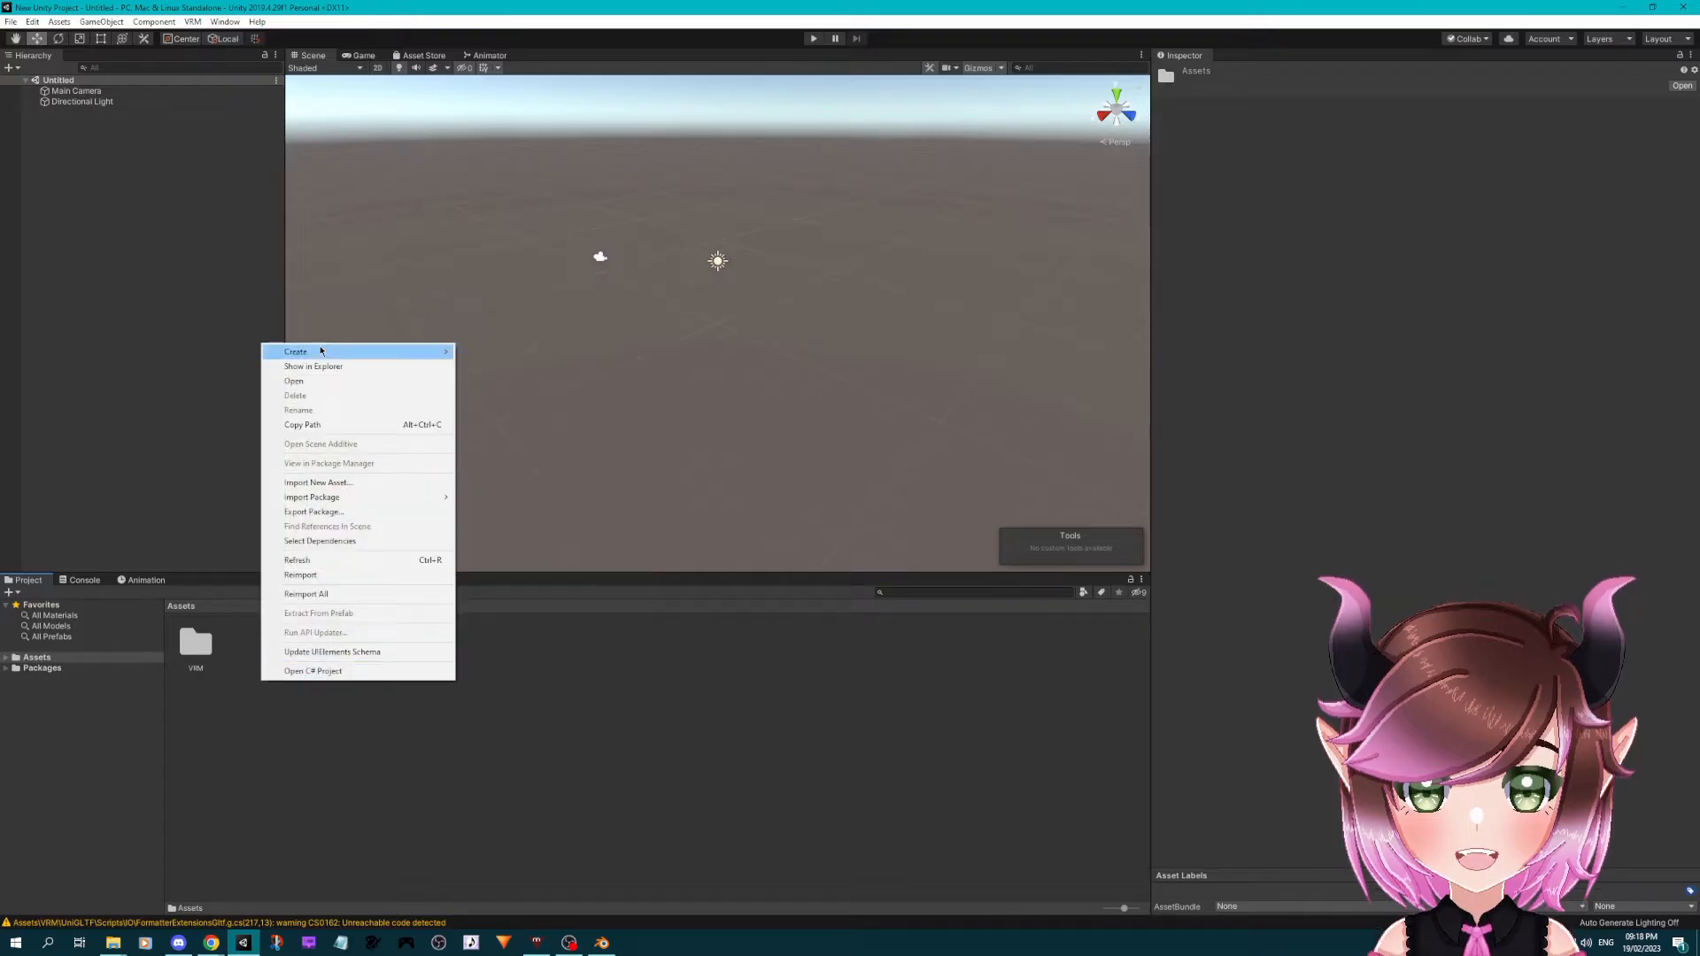
mouse_move(320, 352)
left_click(496, 374)
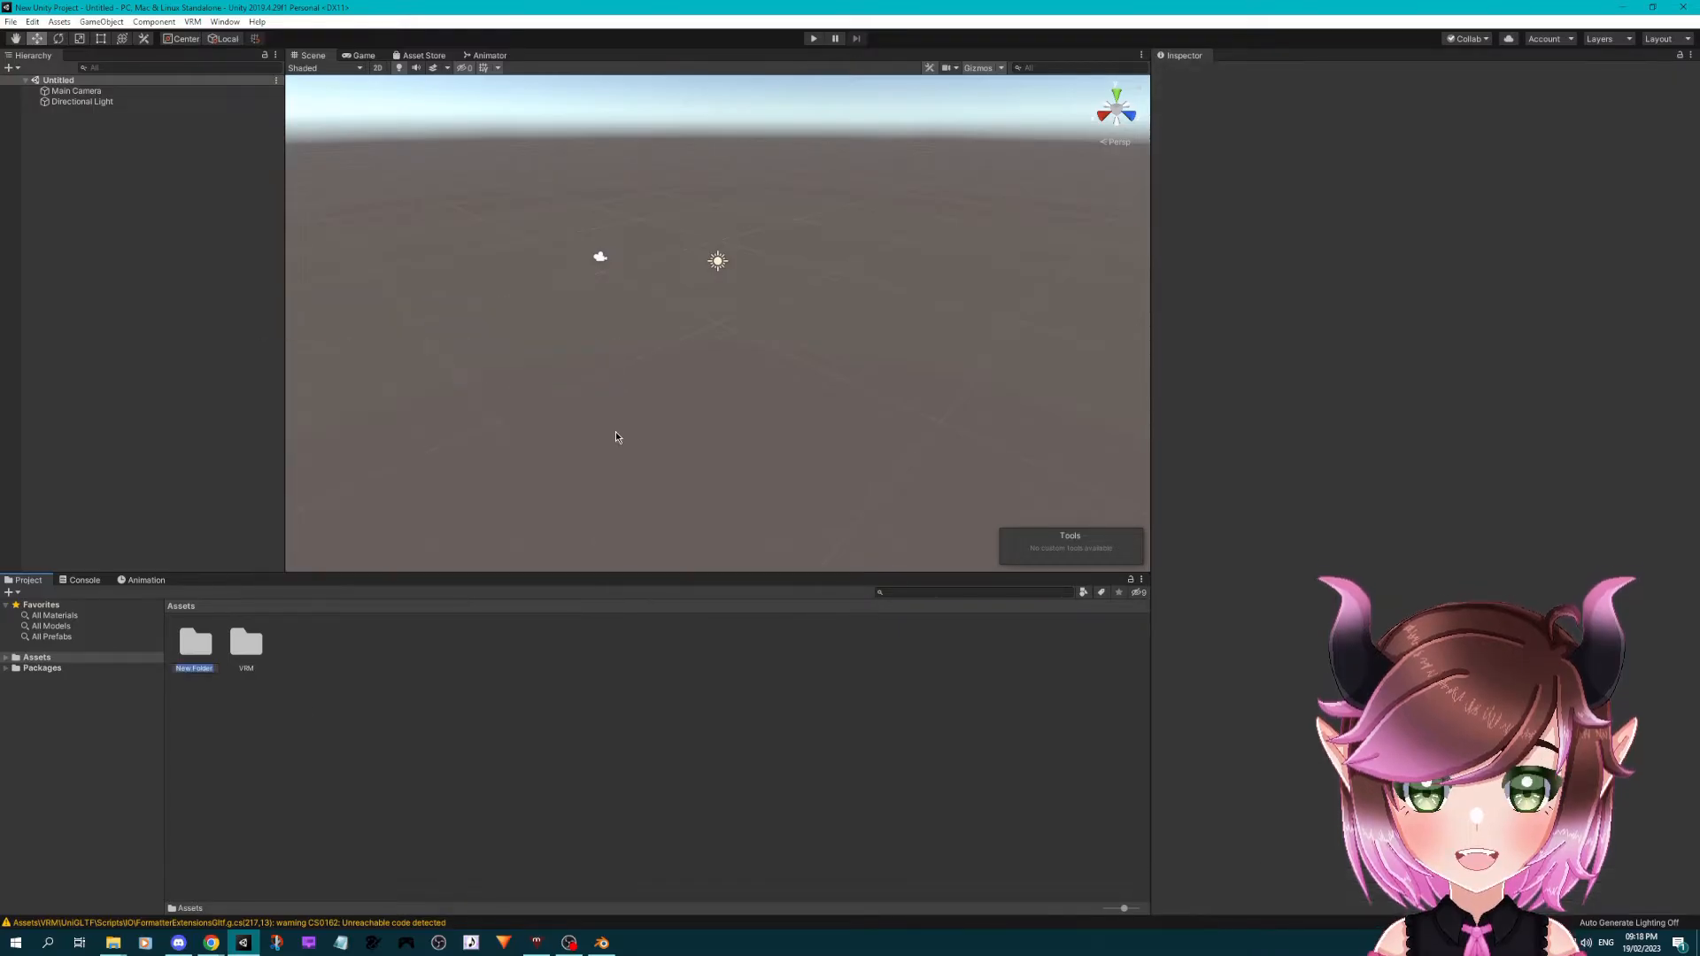
type("Agatha_VRM")
key("Return")
- Create a subfolder named _Normalized inside the Agatha_VRM folder
double_click(196, 644)
right_click(266, 656)
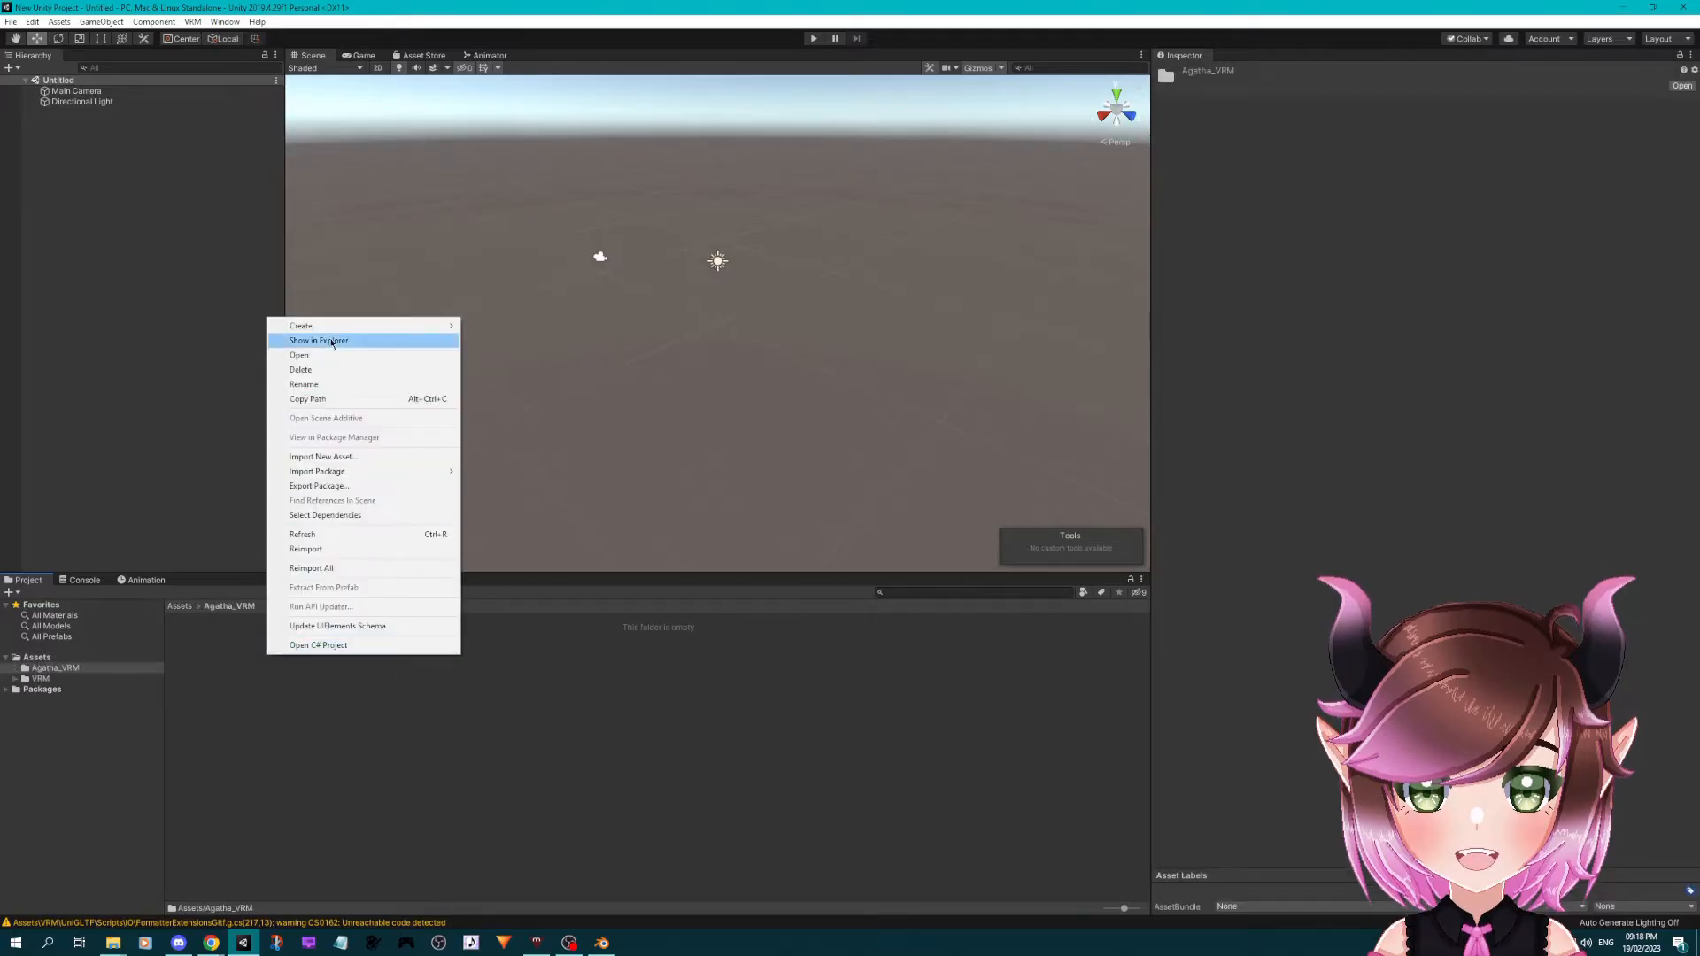
mouse_move(319, 325)
left_click(532, 344)
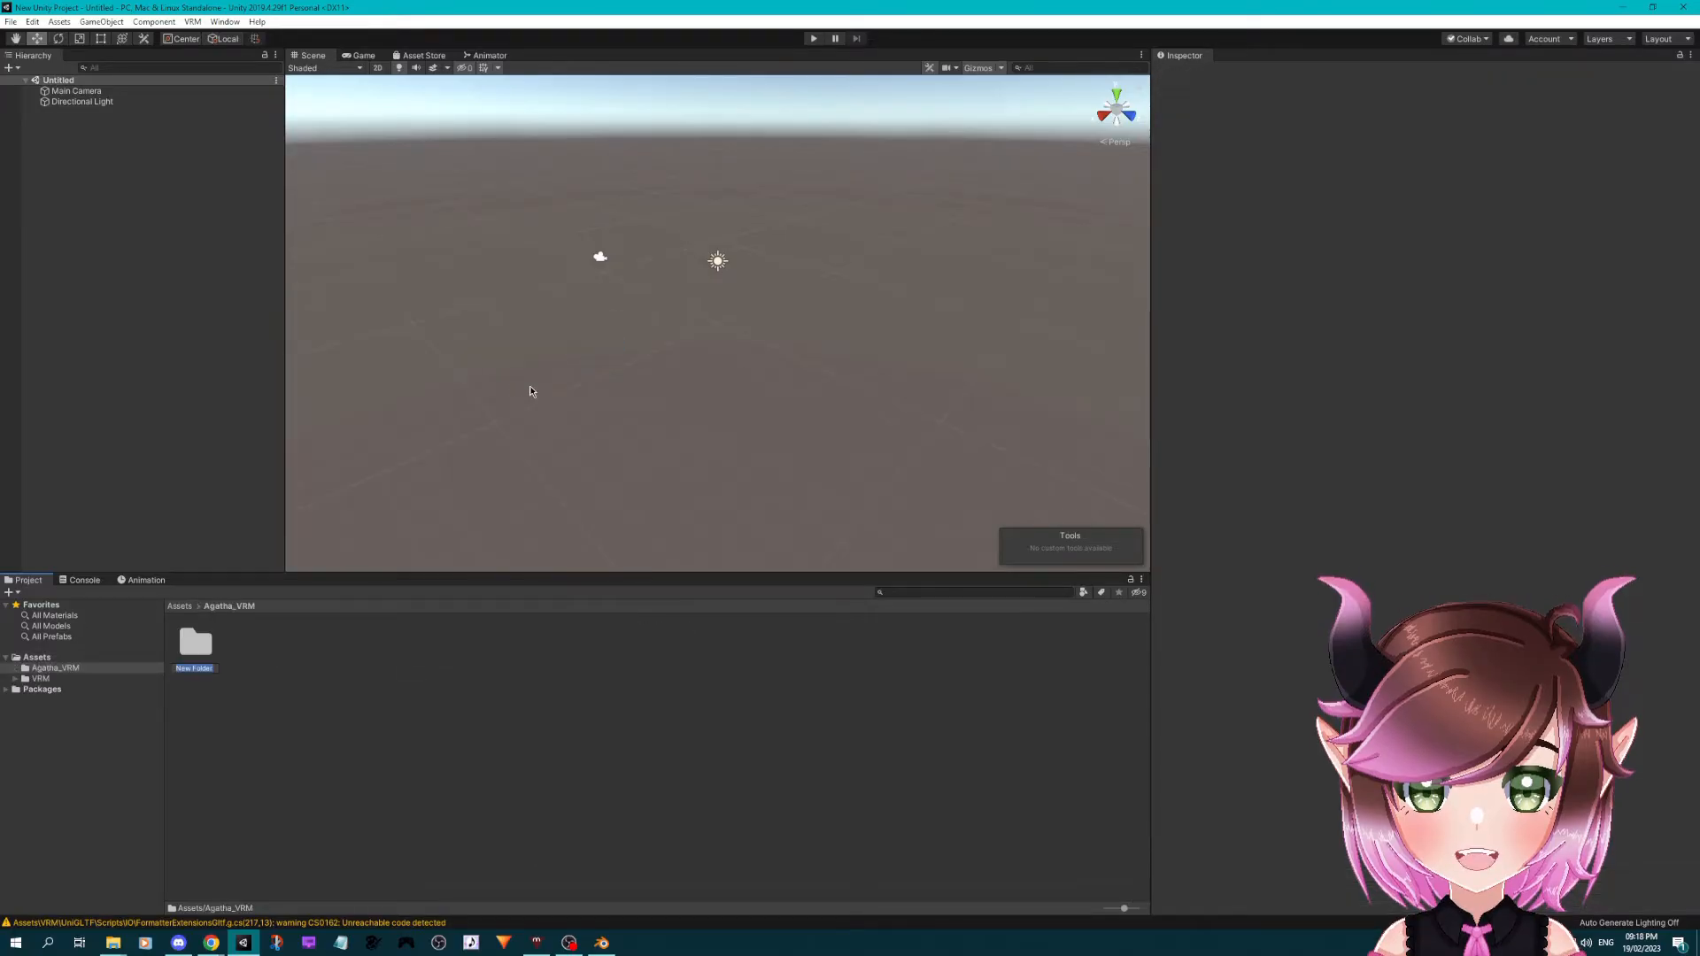
type("_Normaliz")
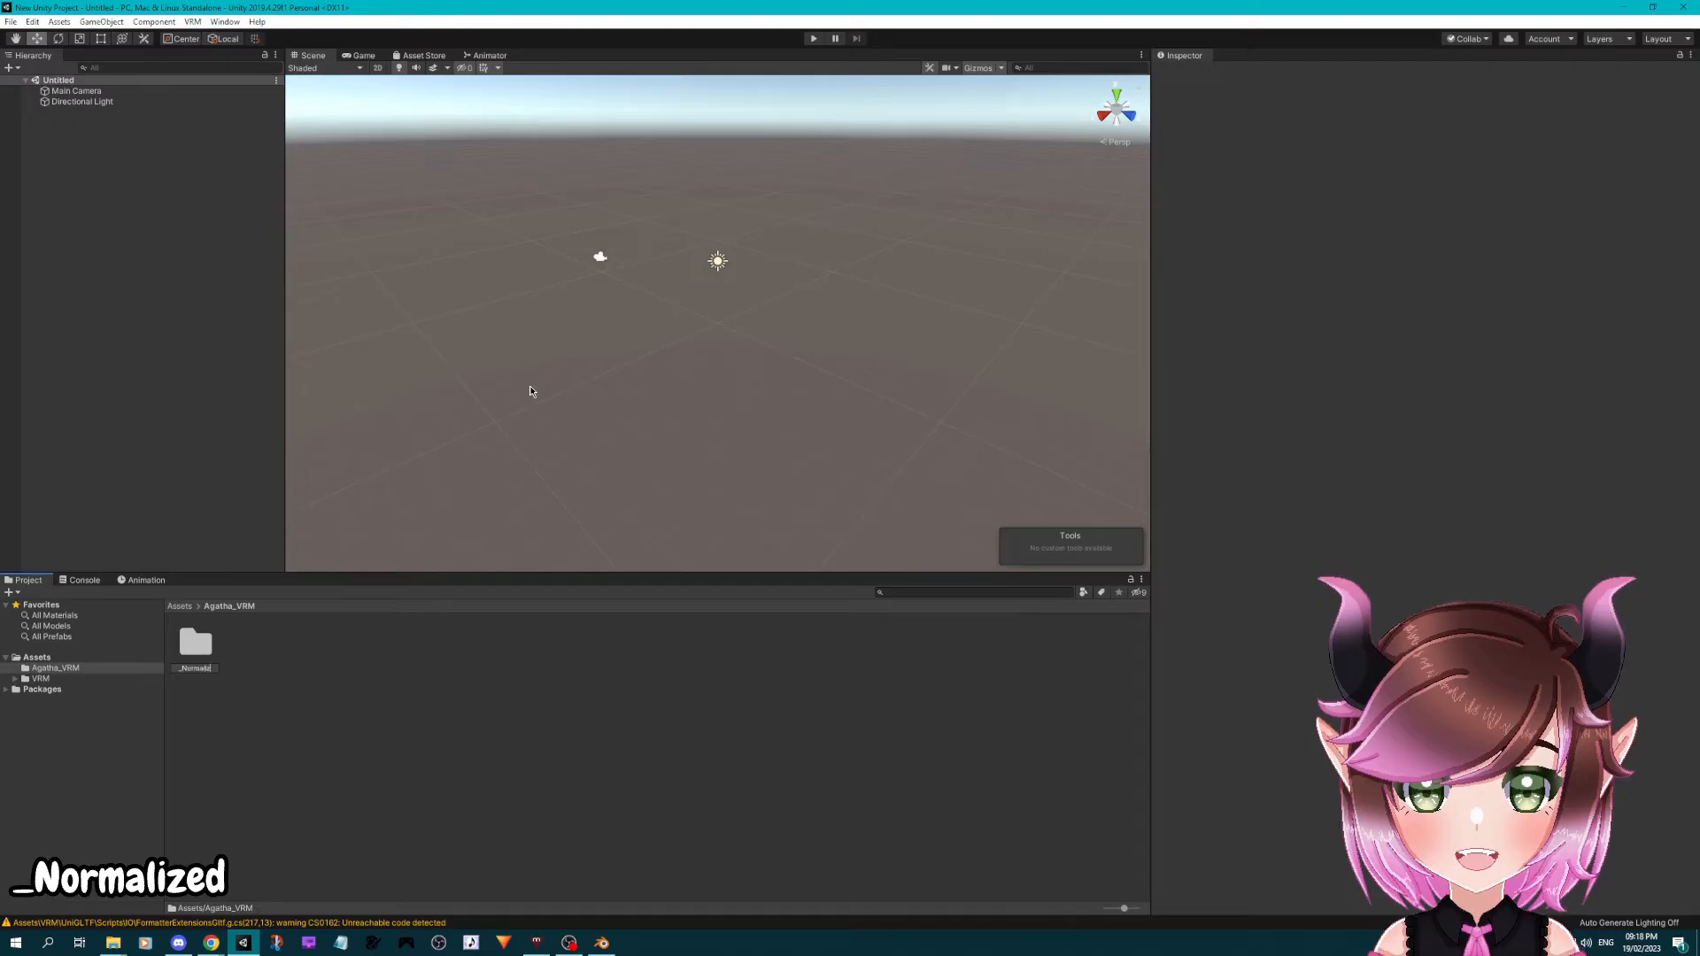
type("ed")
key("Return")
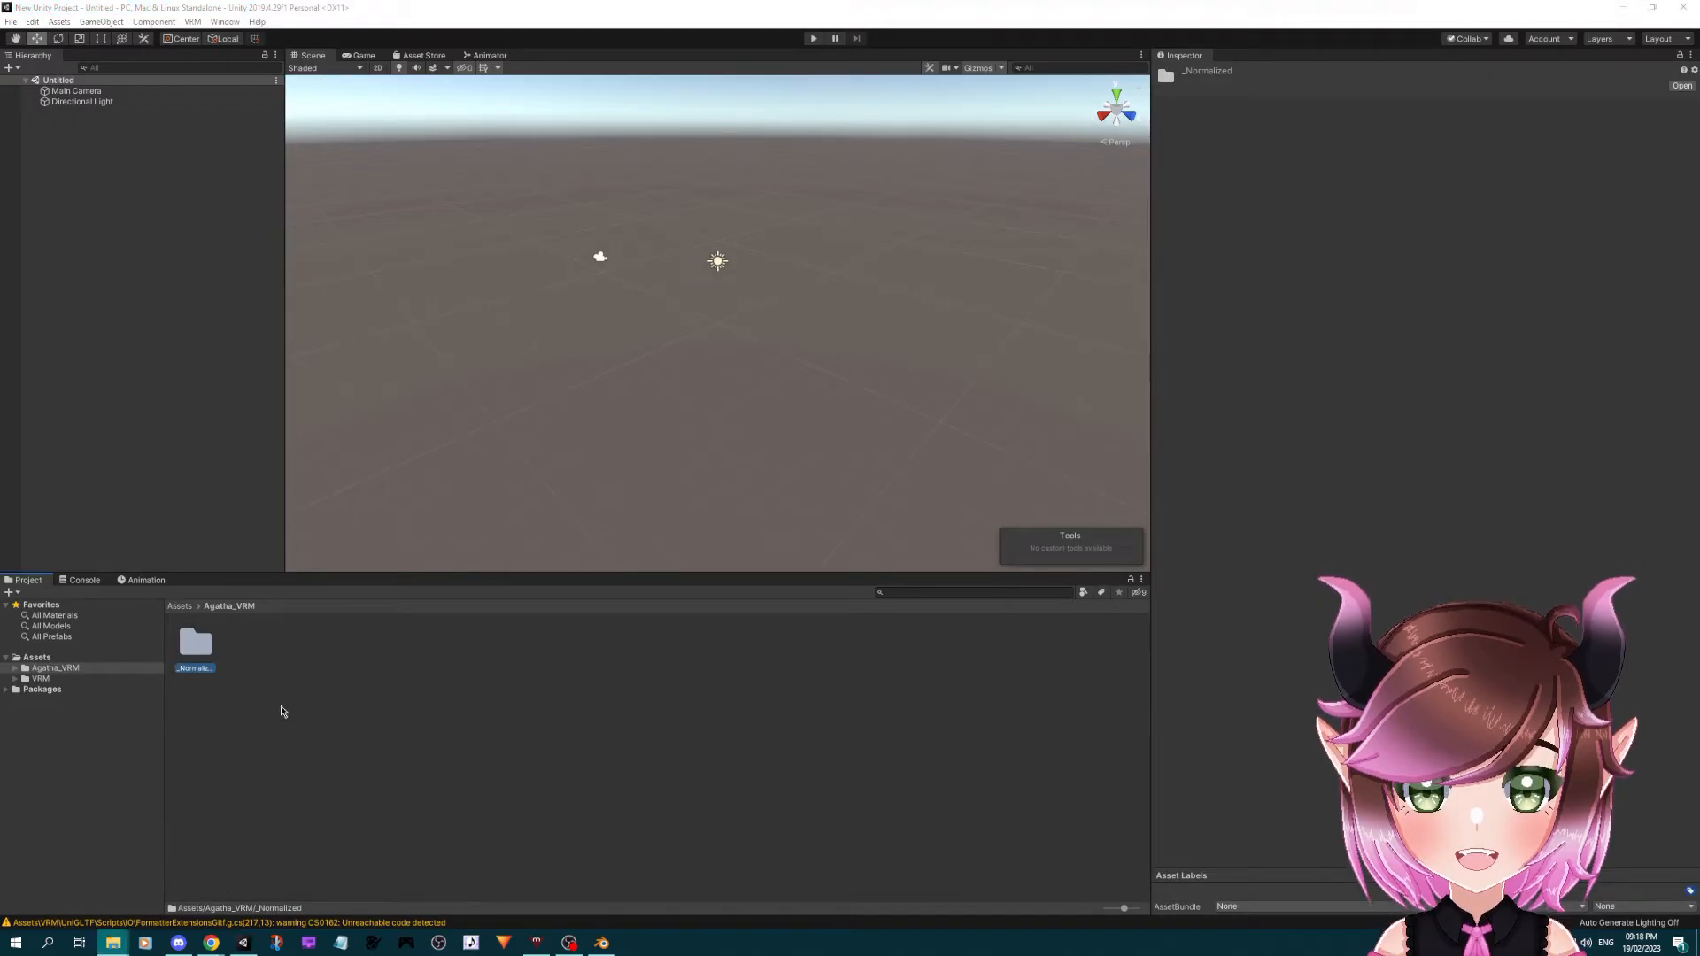
- Import the tex folder and the exported Agatha_VRM model from the tutorial model folder into the Agatha_VRM assets folder
left_click(621, 625)
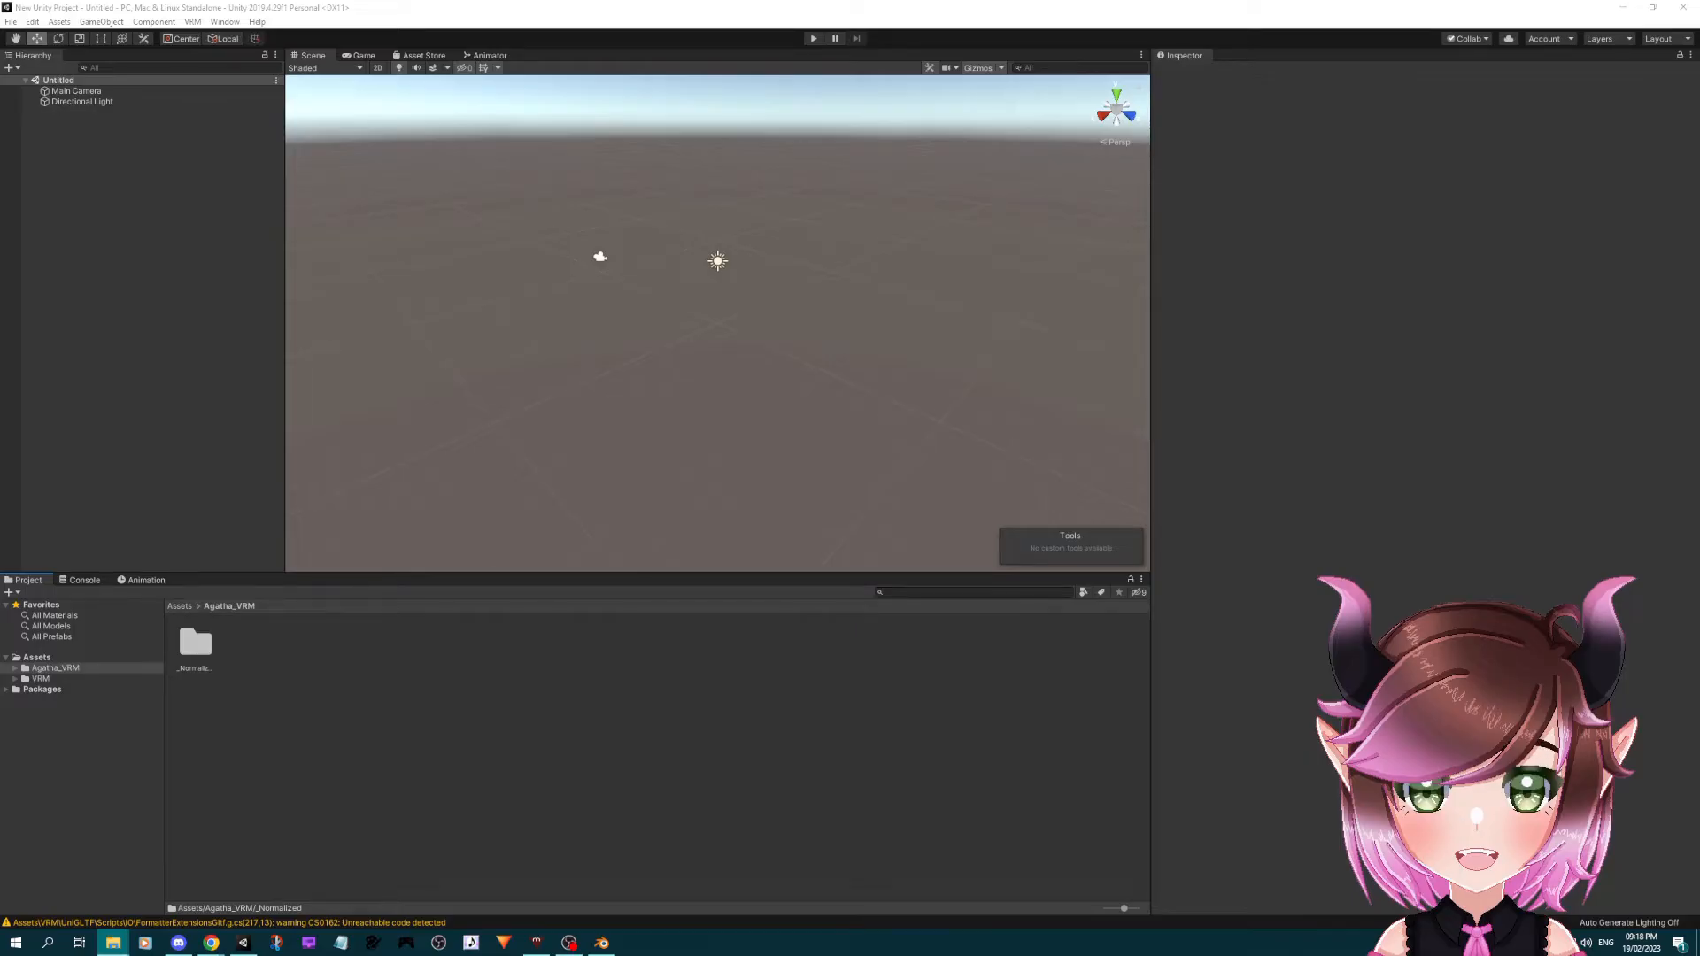
left_click_drag(1699, 223, 1281, 219)
left_click_drag(1029, 317, 944, 351)
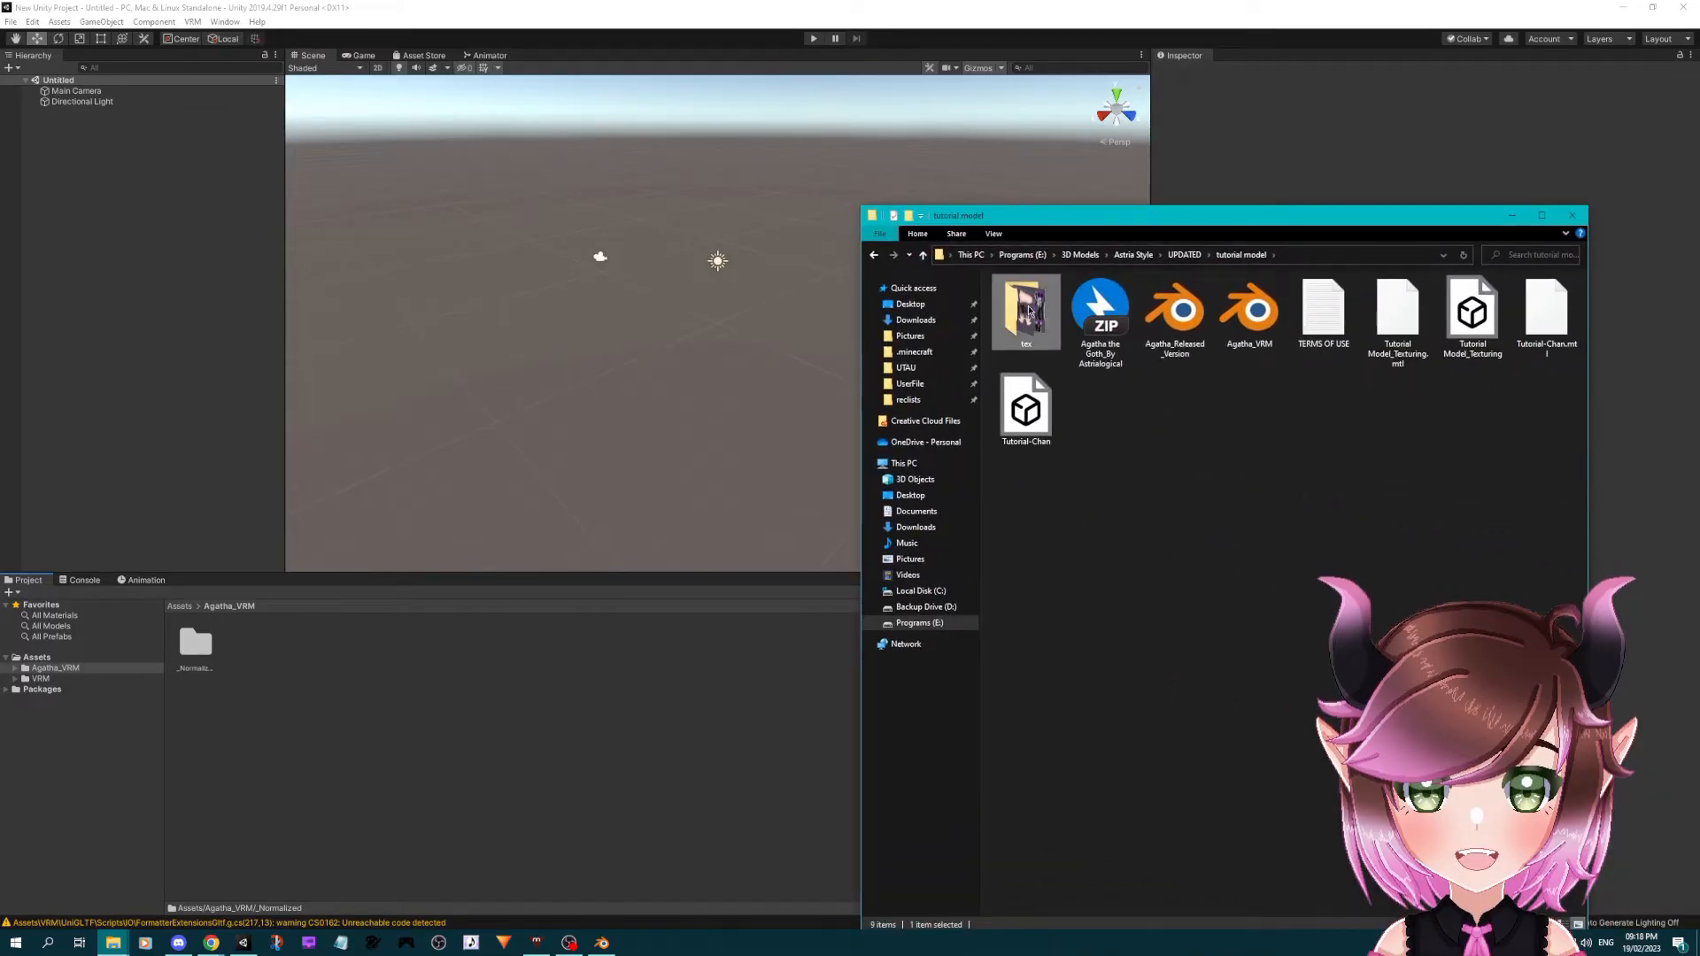
left_click(1249, 314, "ctrl")
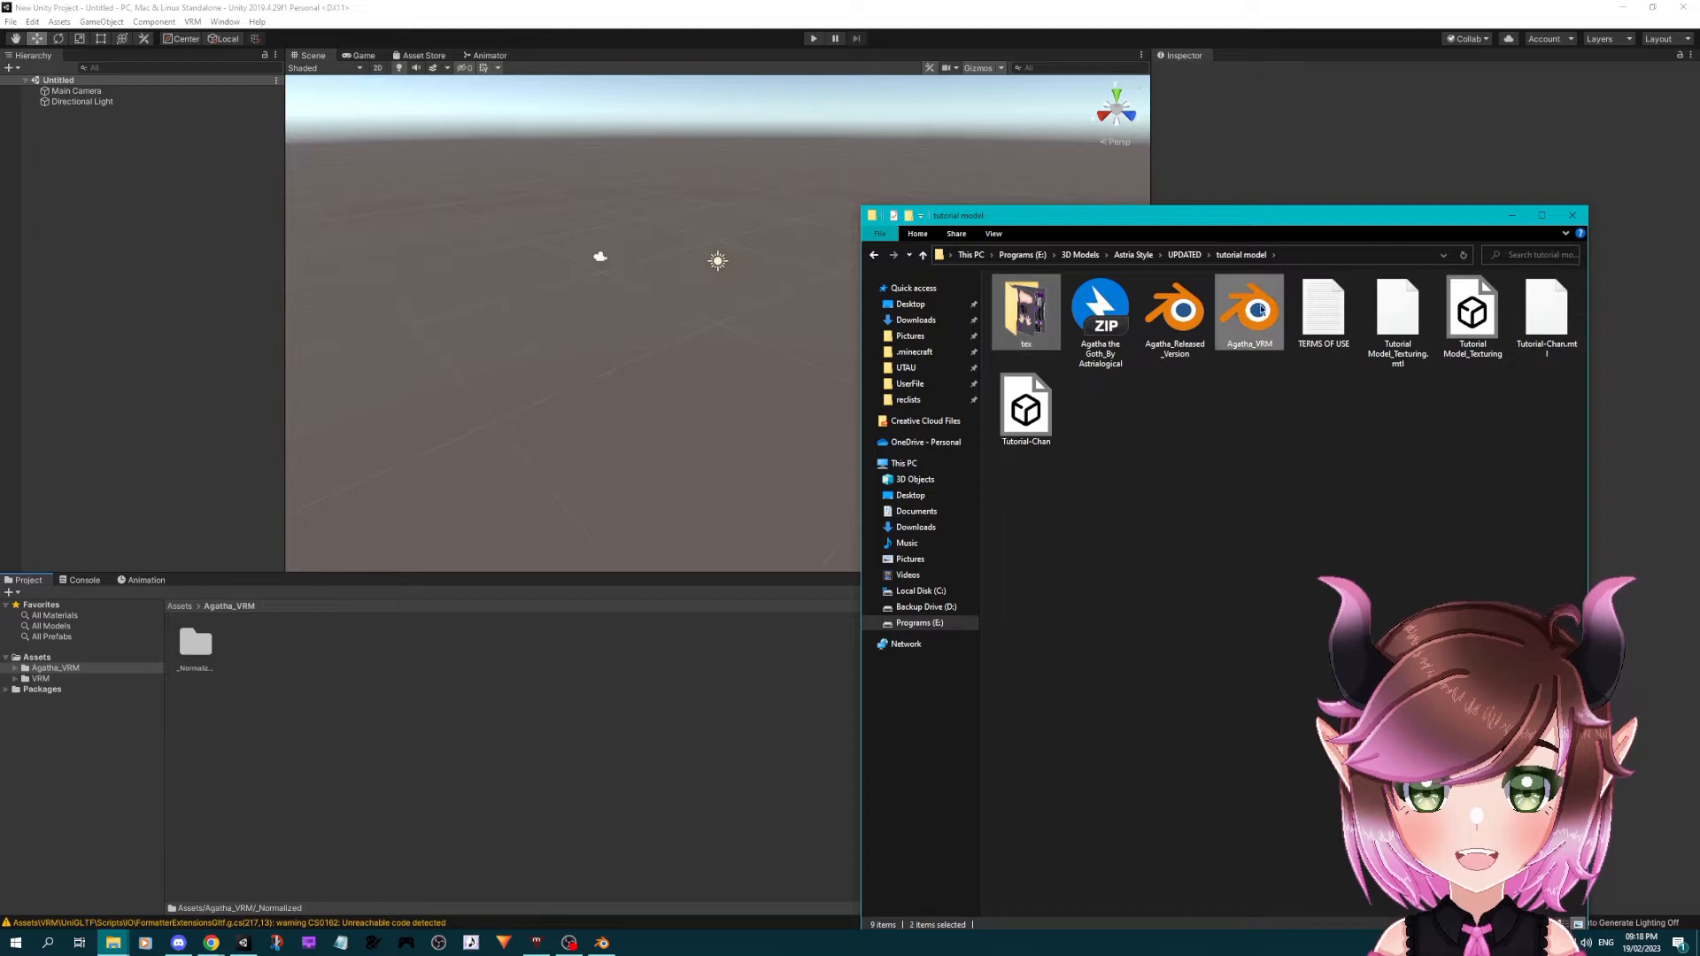
left_click_drag(1249, 347, 334, 676)
left_click_drag(1142, 215, 1699, 269)
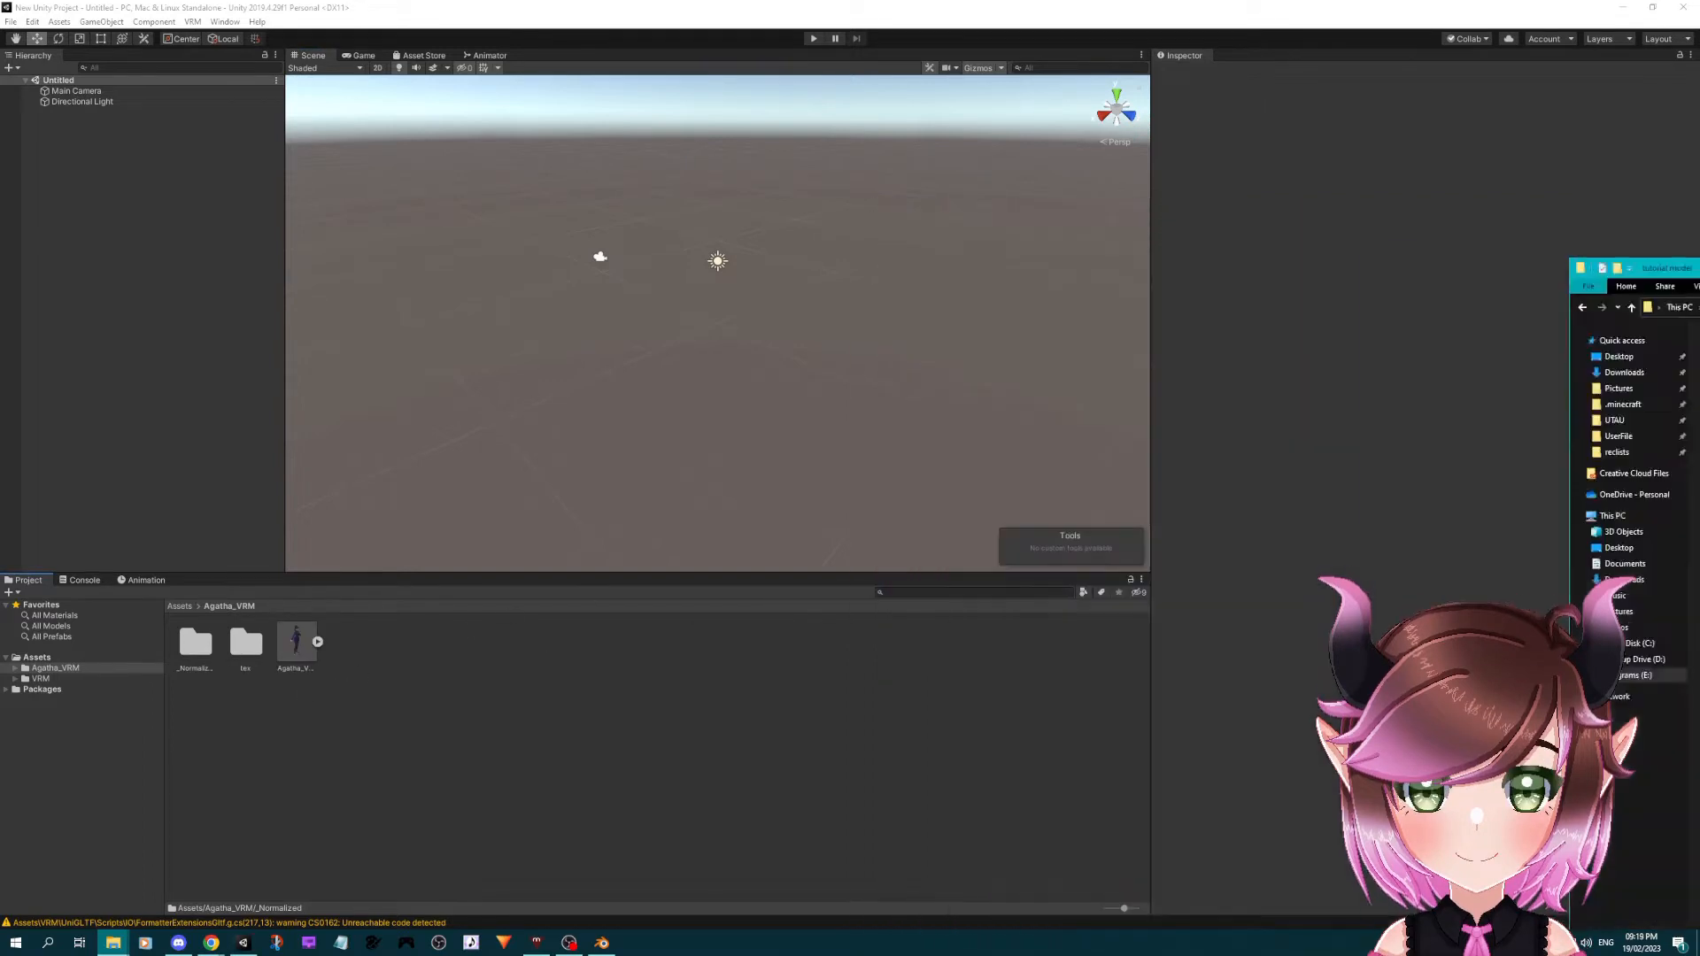
- Add the imported Agatha_VRM model to the scene hierarchy
left_click(306, 649)
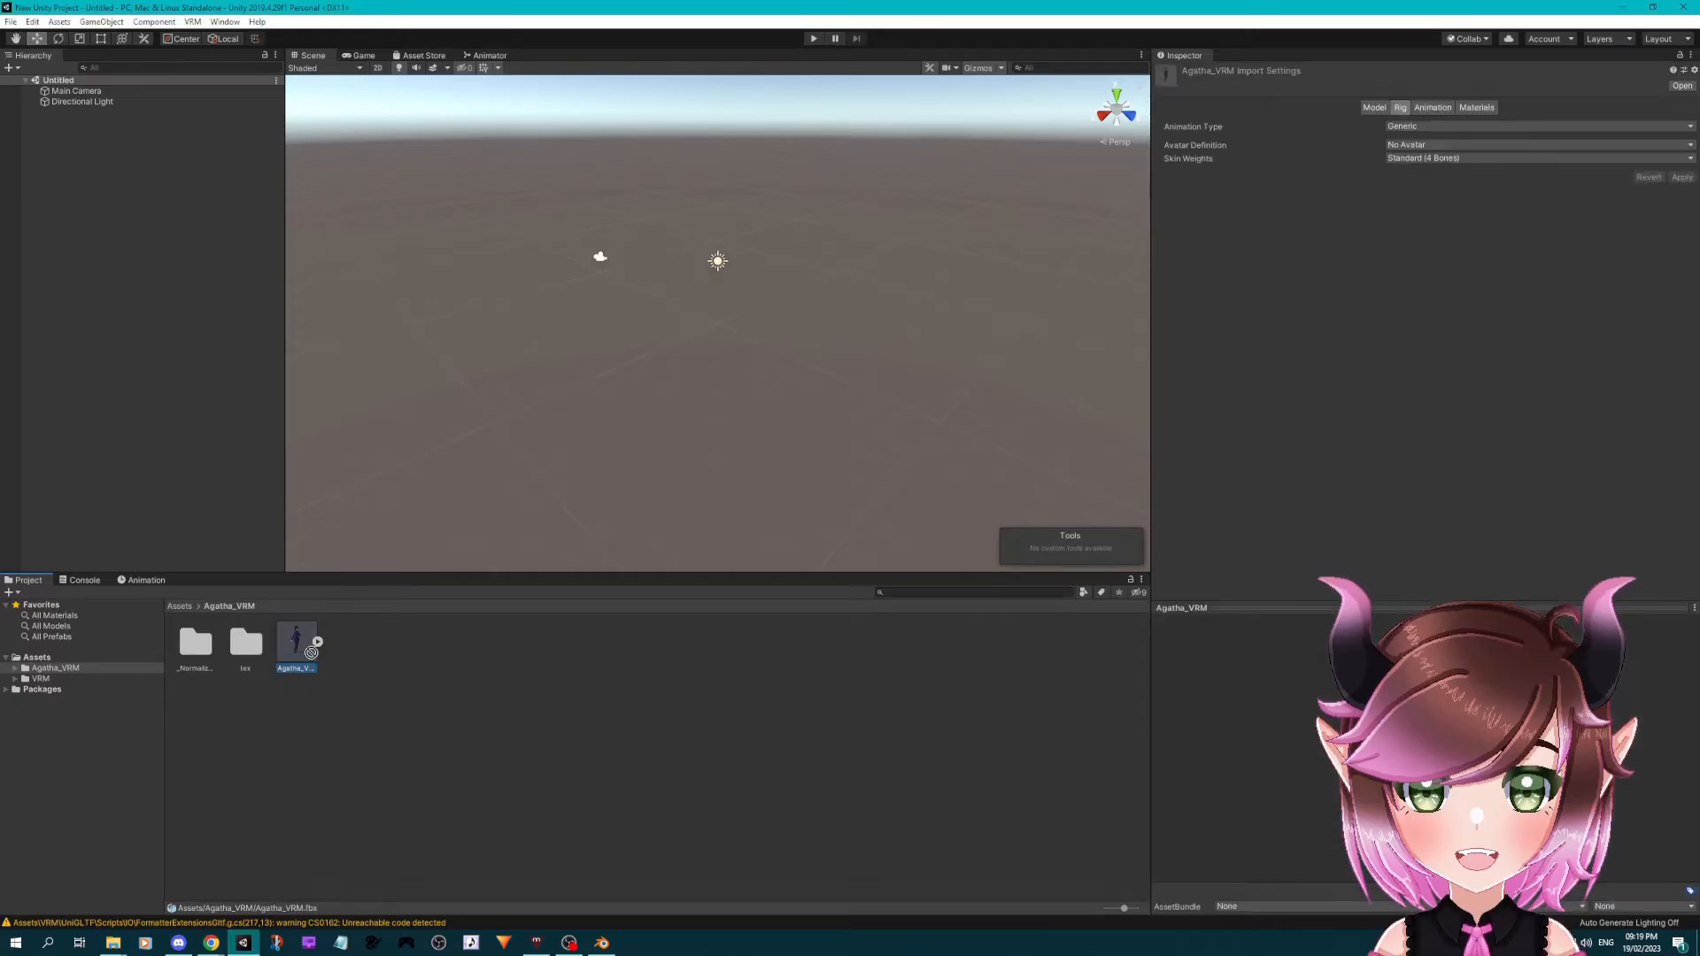
left_click_drag(320, 655, 89, 165)
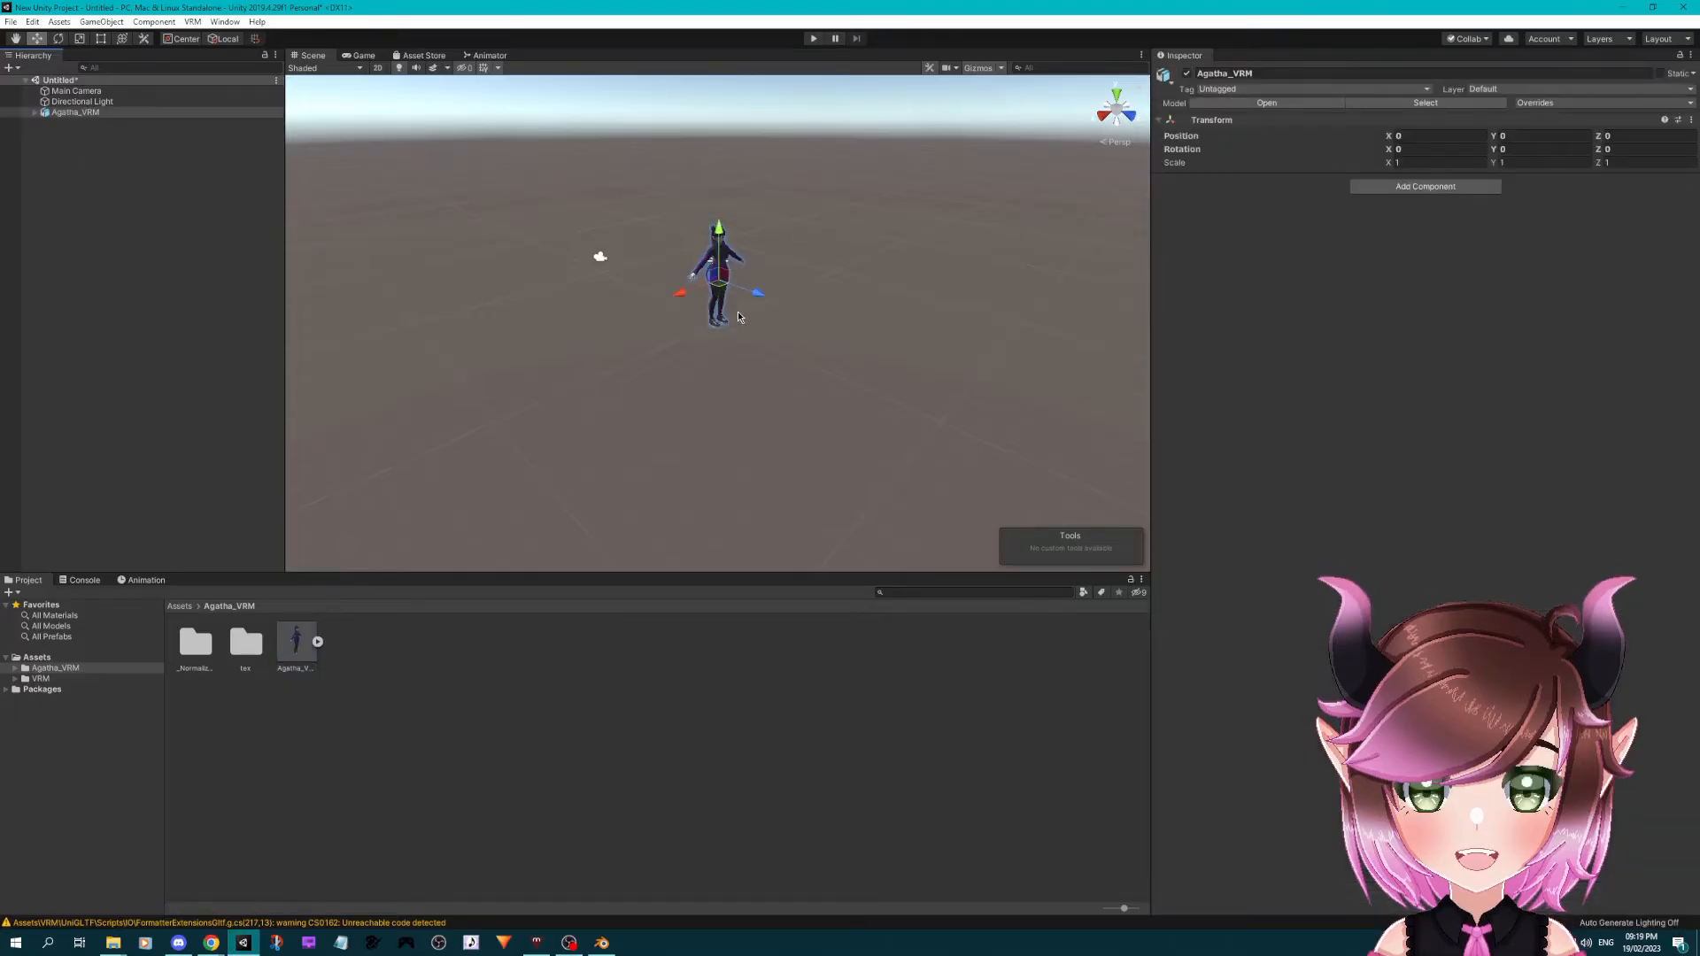
- Examine the model's face, outfit and textures in the scene from the front and from different angles
scroll(904, 356, "up", 8)
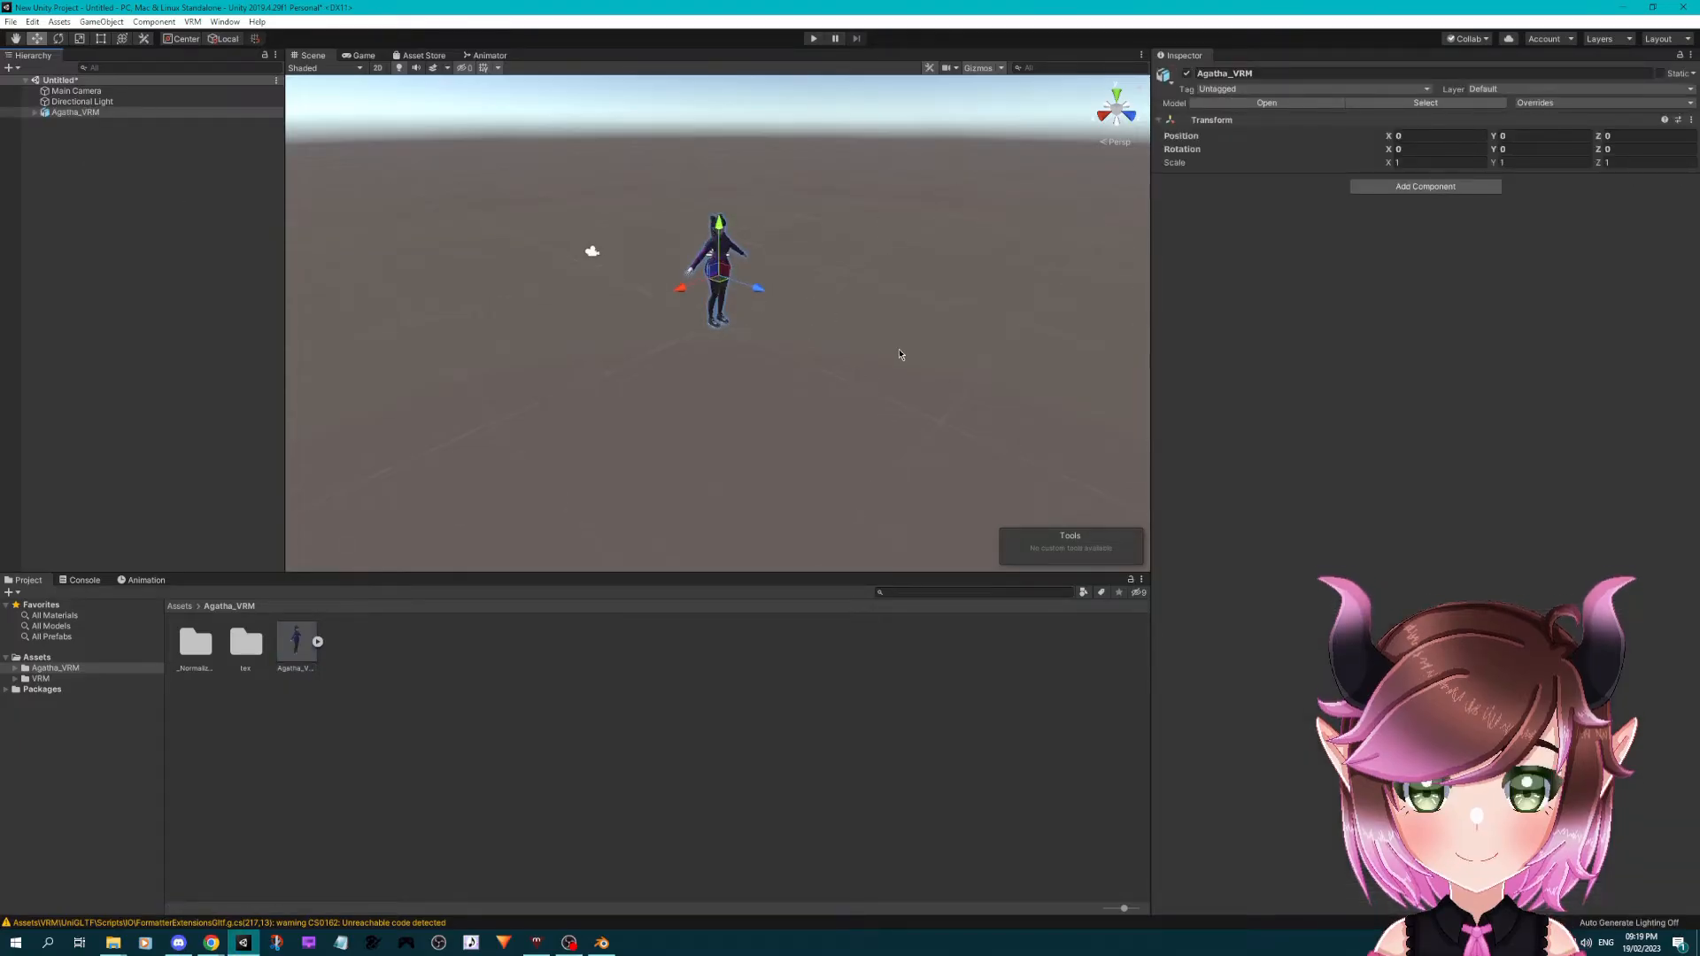
middle_click_drag(893, 250, 898, 332)
scroll(930, 365, "up", 6)
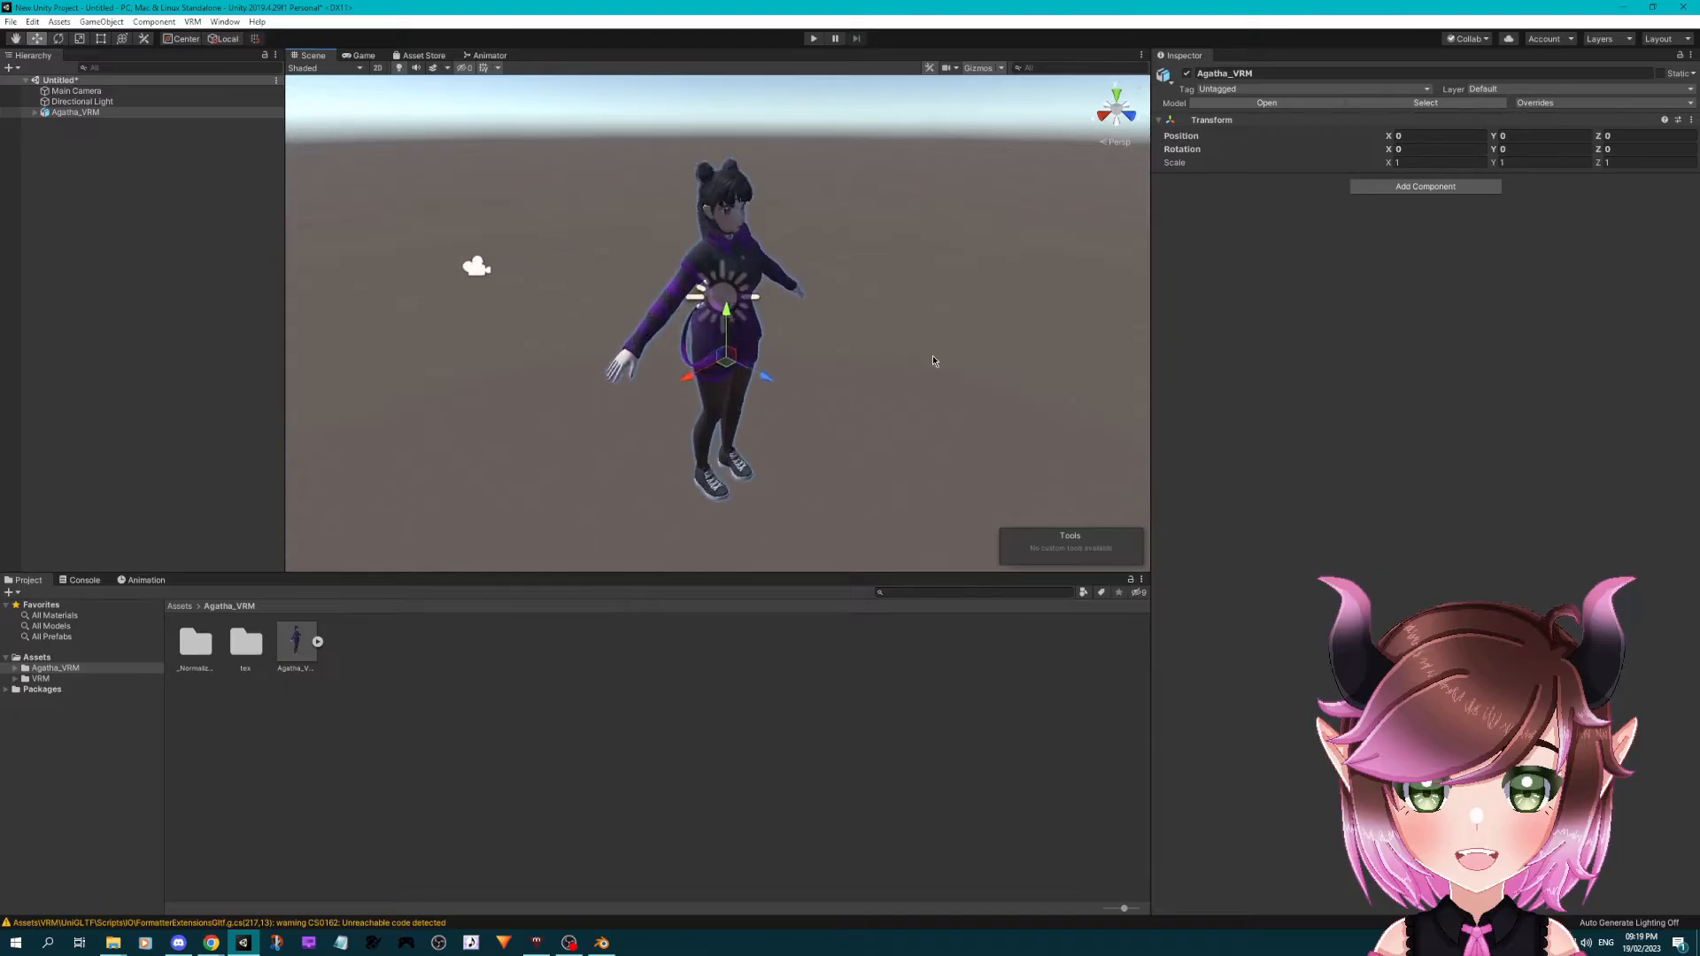
left_click_drag(933, 364, 815, 337, "alt")
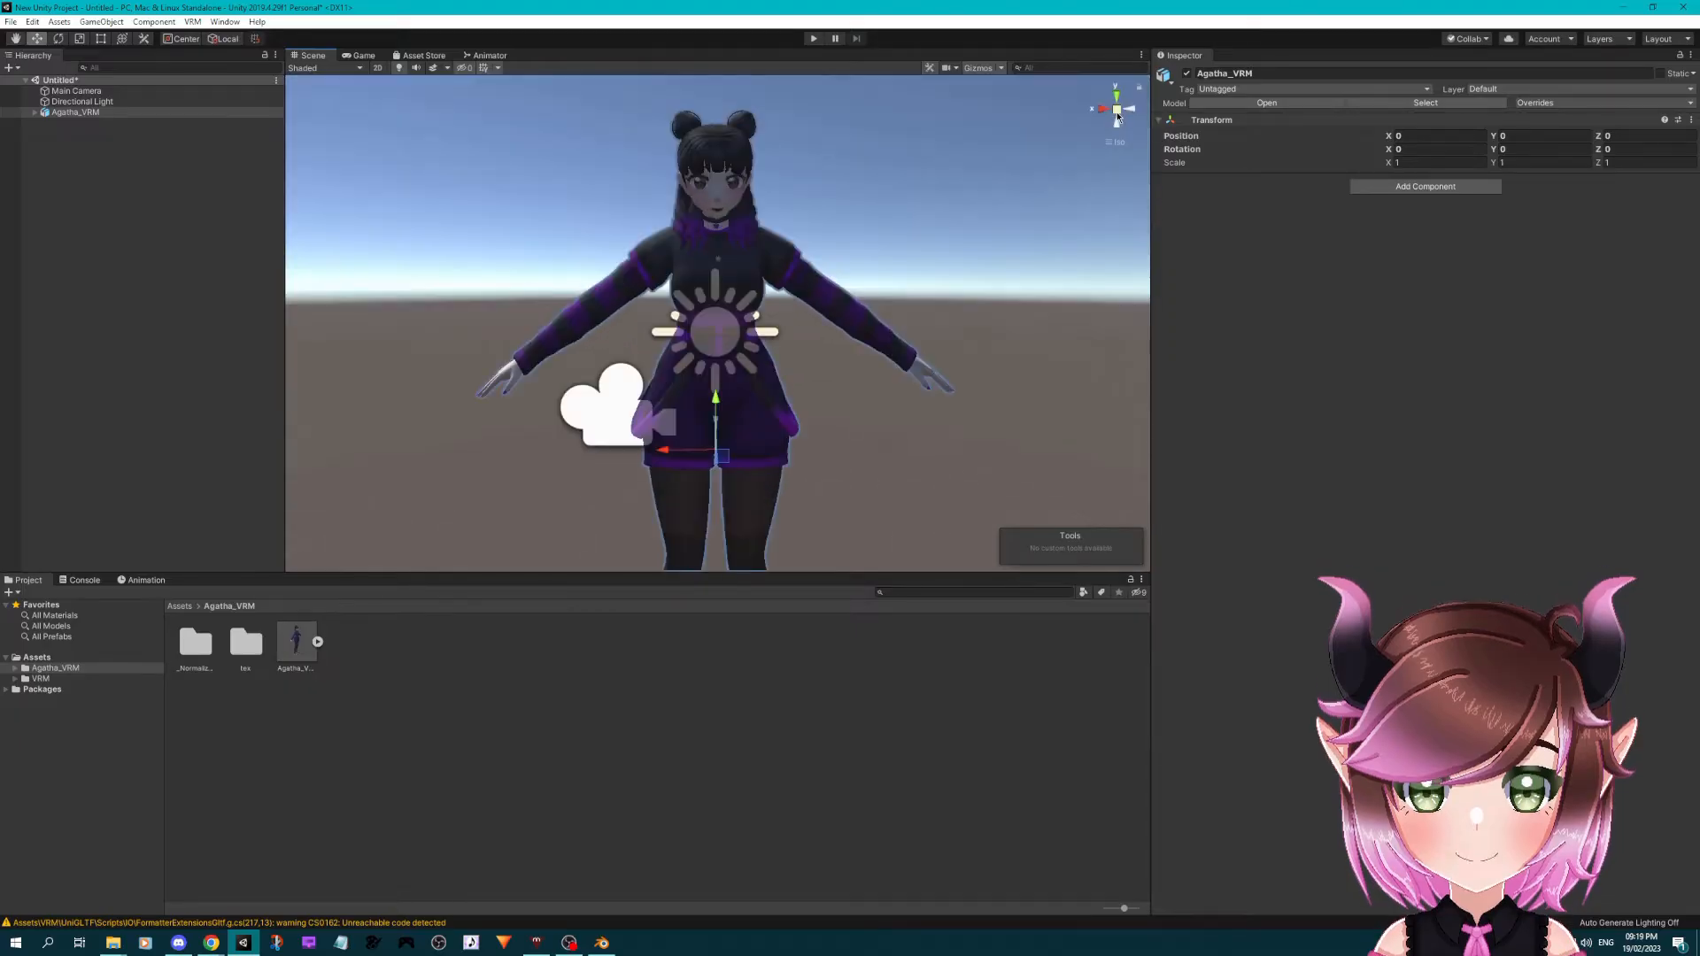
left_click(1117, 113)
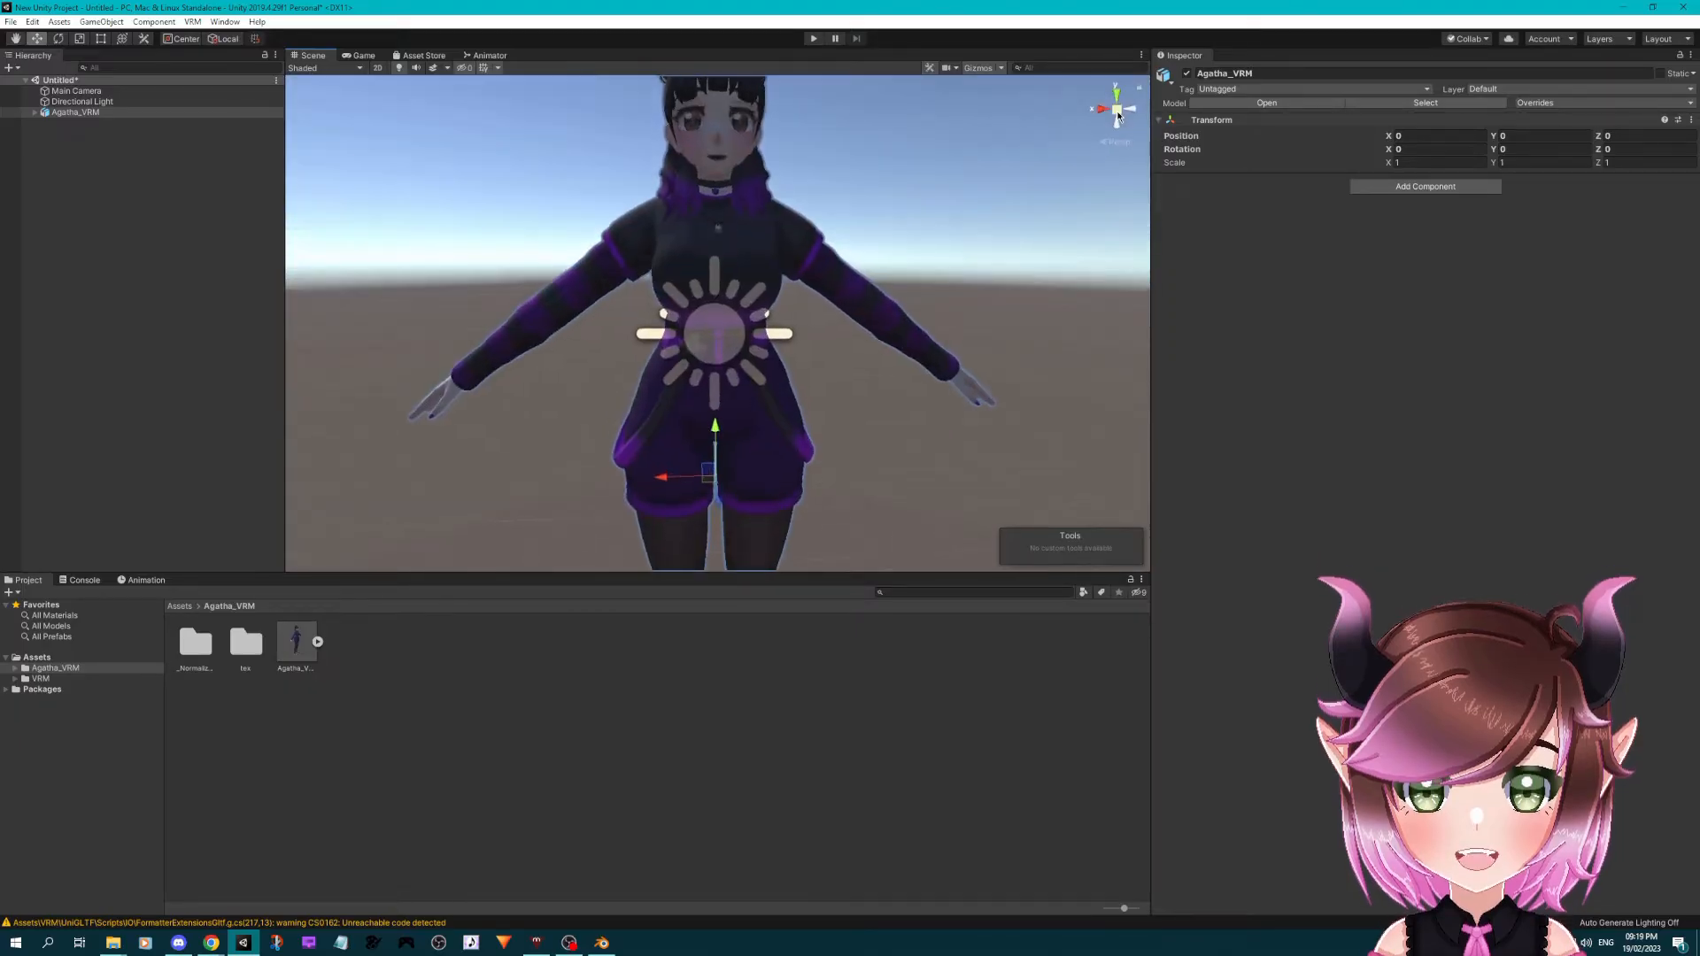
left_click(1116, 113)
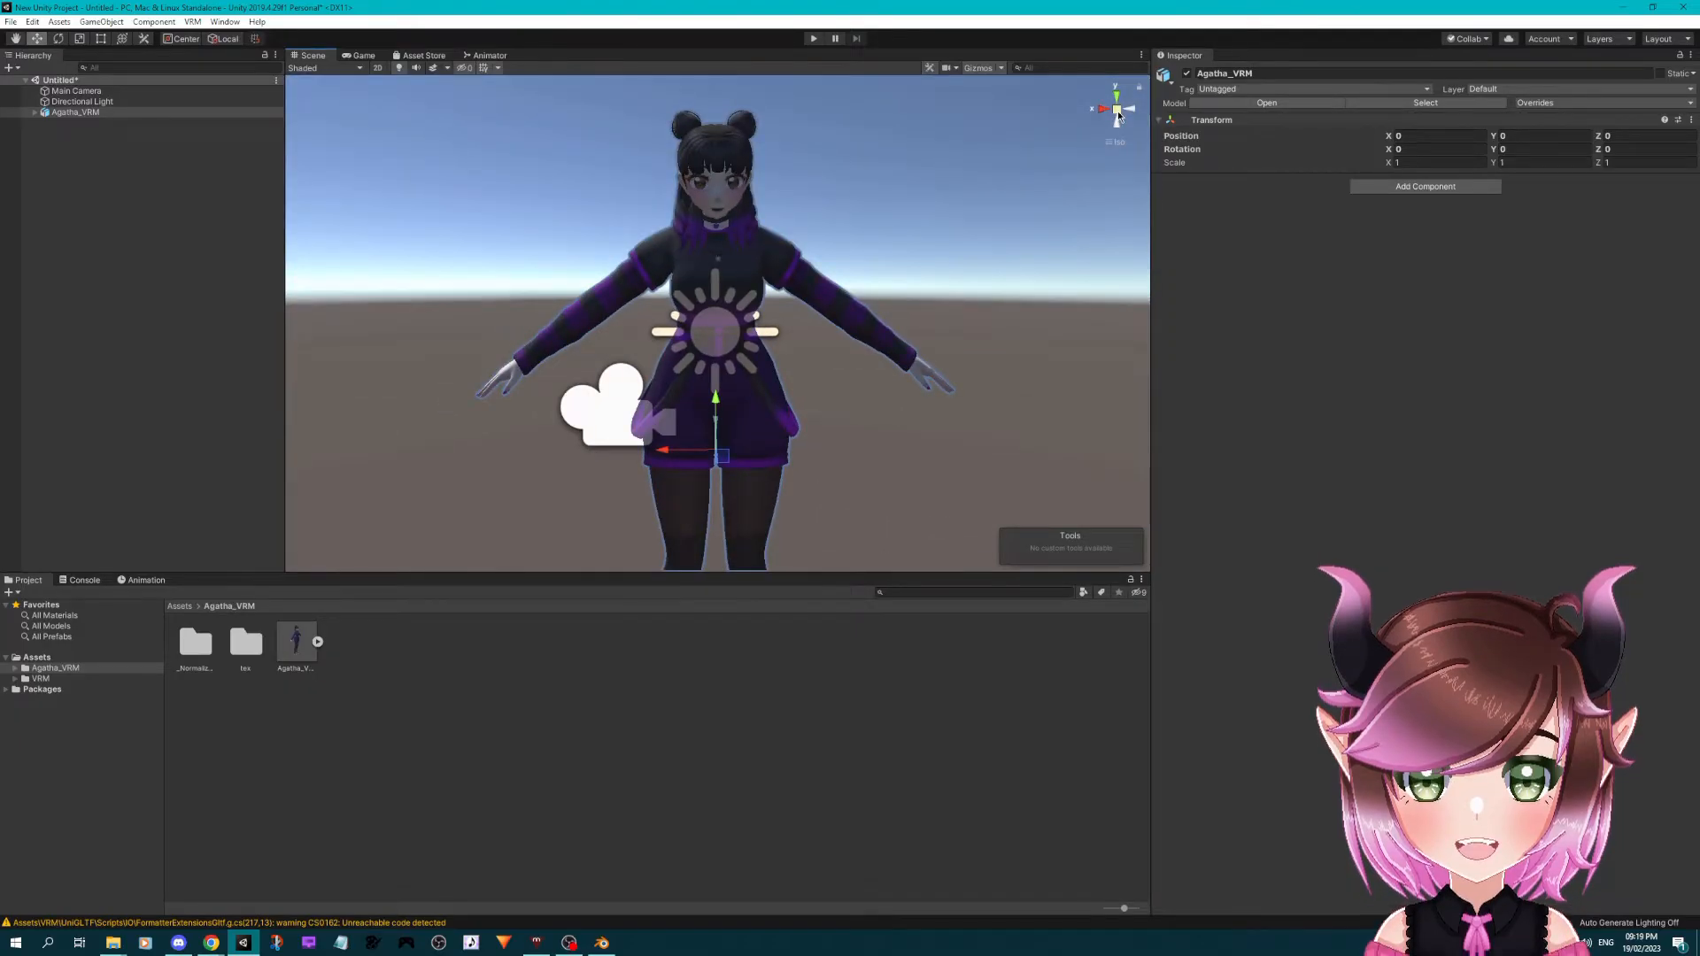
left_click(1118, 113)
left_click_drag(944, 186, 926, 307, "alt")
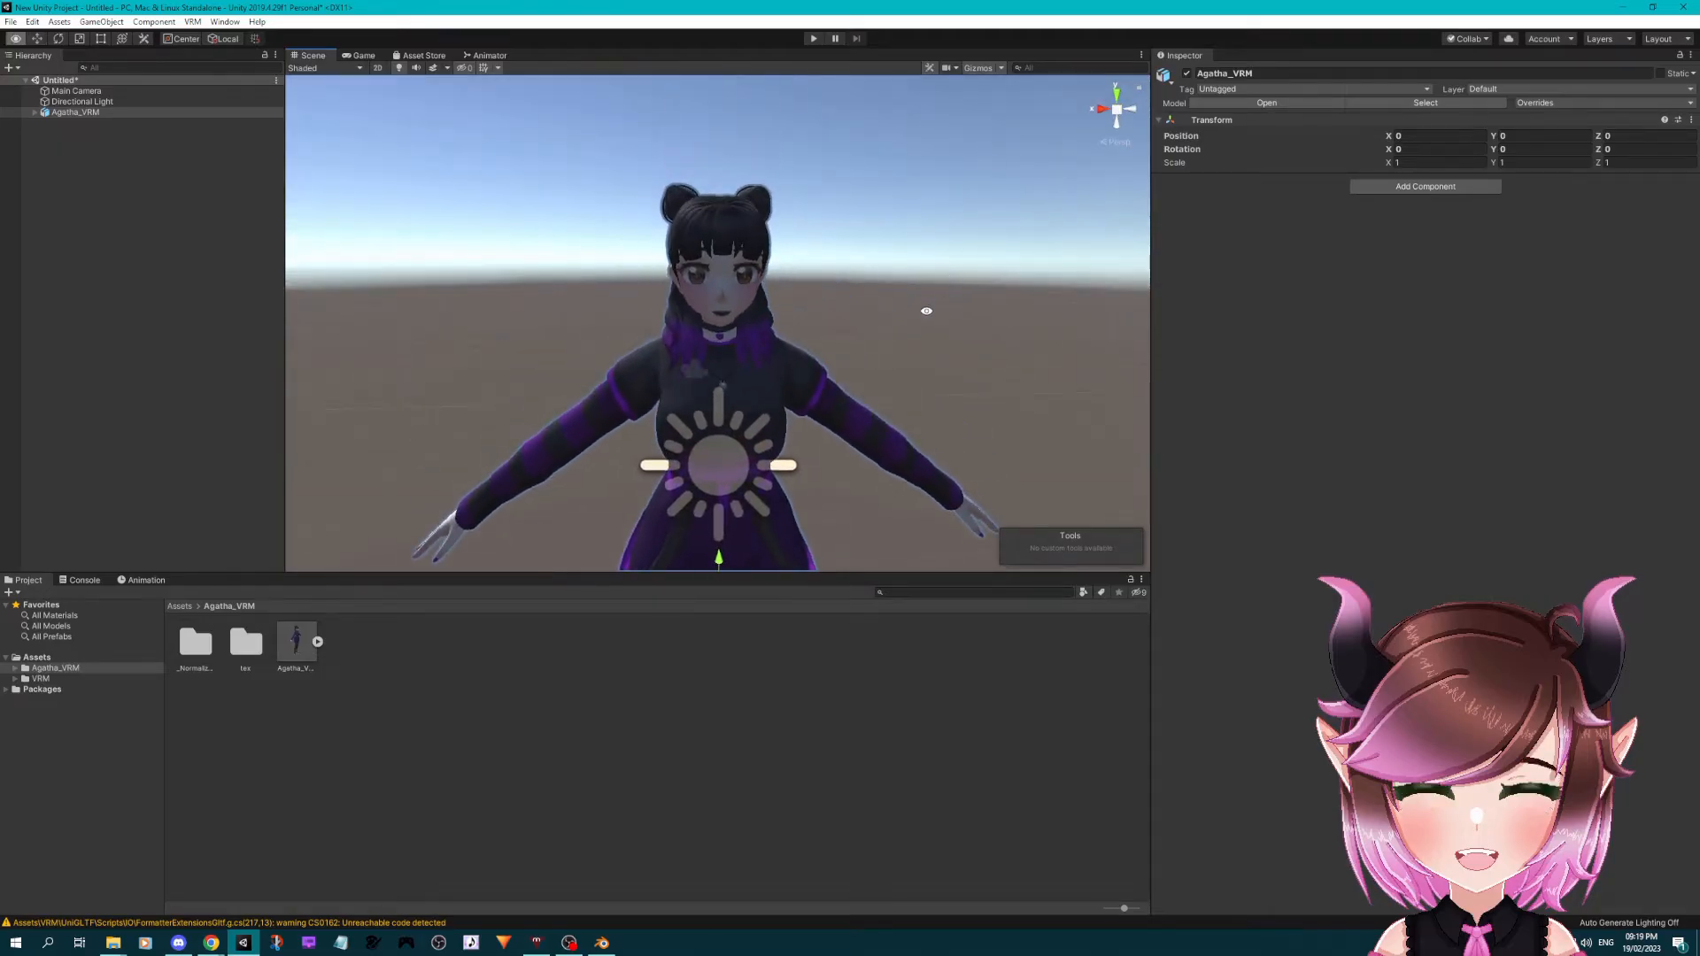
mouse_move(931, 307)
middle_mouse_down()
mouse_move(935, 267)
mouse_move(952, 314)
mouse_move(1006, 292)
mouse_move(889, 334)
mouse_move(911, 345)
mouse_move(1089, 305)
mouse_move(979, 277)
mouse_move(866, 318)
mouse_move(929, 315)
mouse_move(965, 252)
mouse_move(911, 307)
mouse_move(888, 300)
mouse_move(929, 285)
middle_mouse_up()
right_click_drag(928, 285, 869, 259)
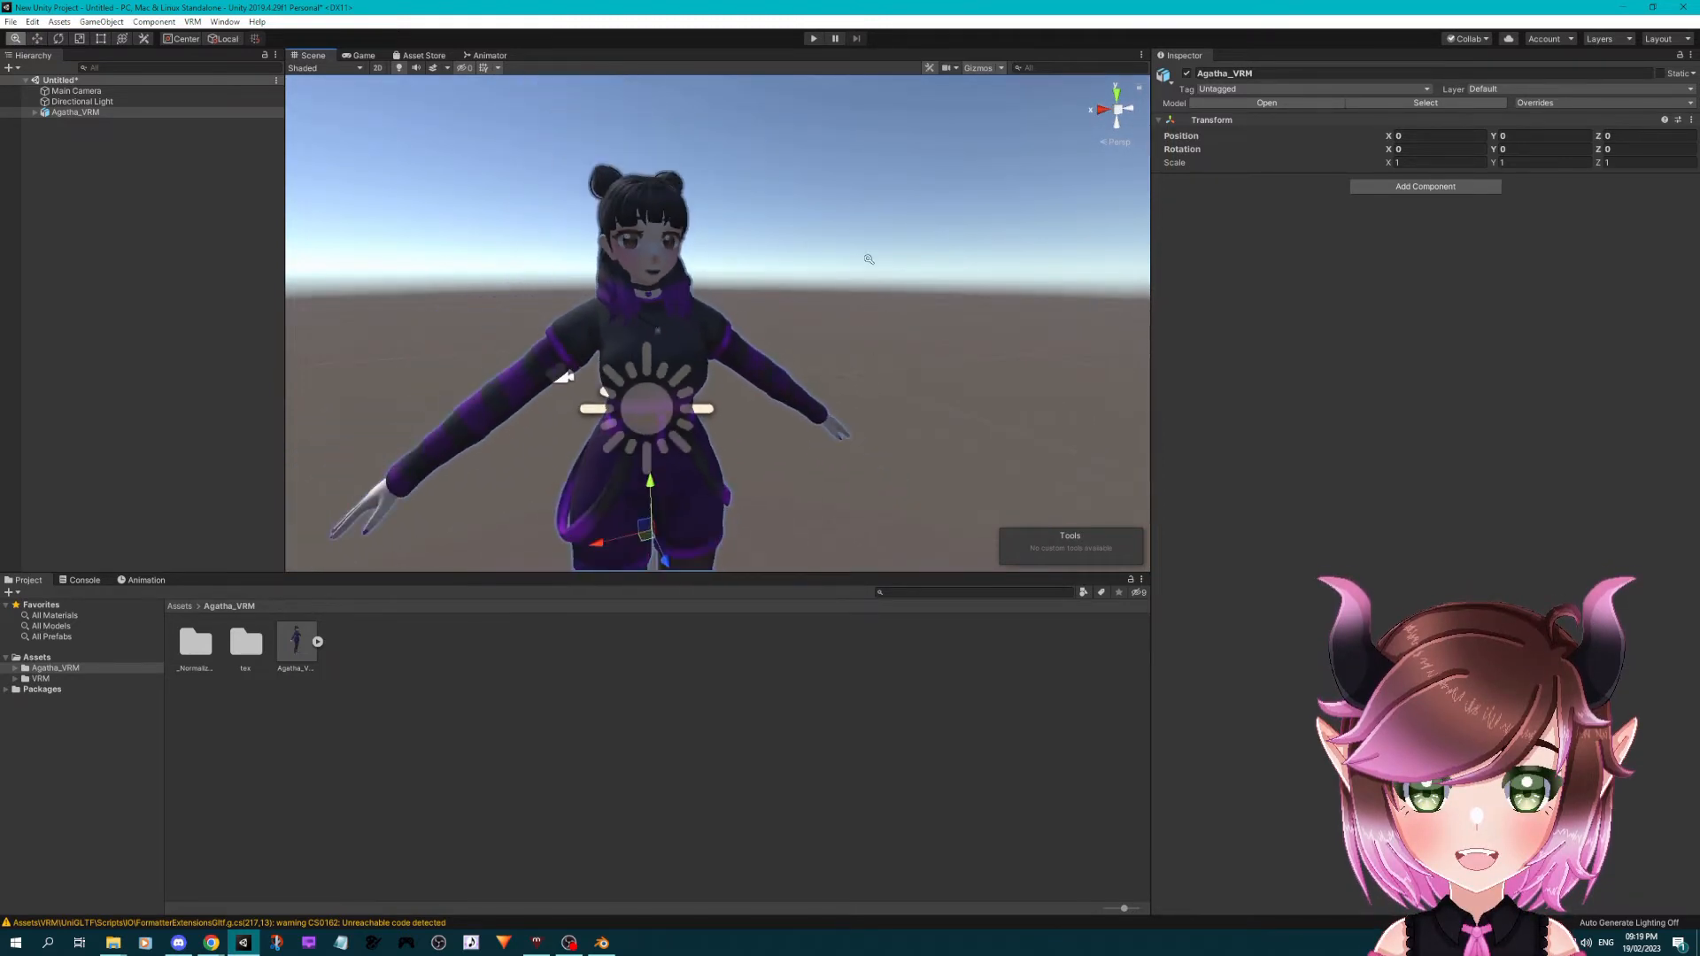
left_click_drag(868, 260, 747, 284, "alt")
scroll(841, 315, "up", 5)
middle_click_drag(816, 301, 847, 274)
scroll(859, 301, "down", 2)
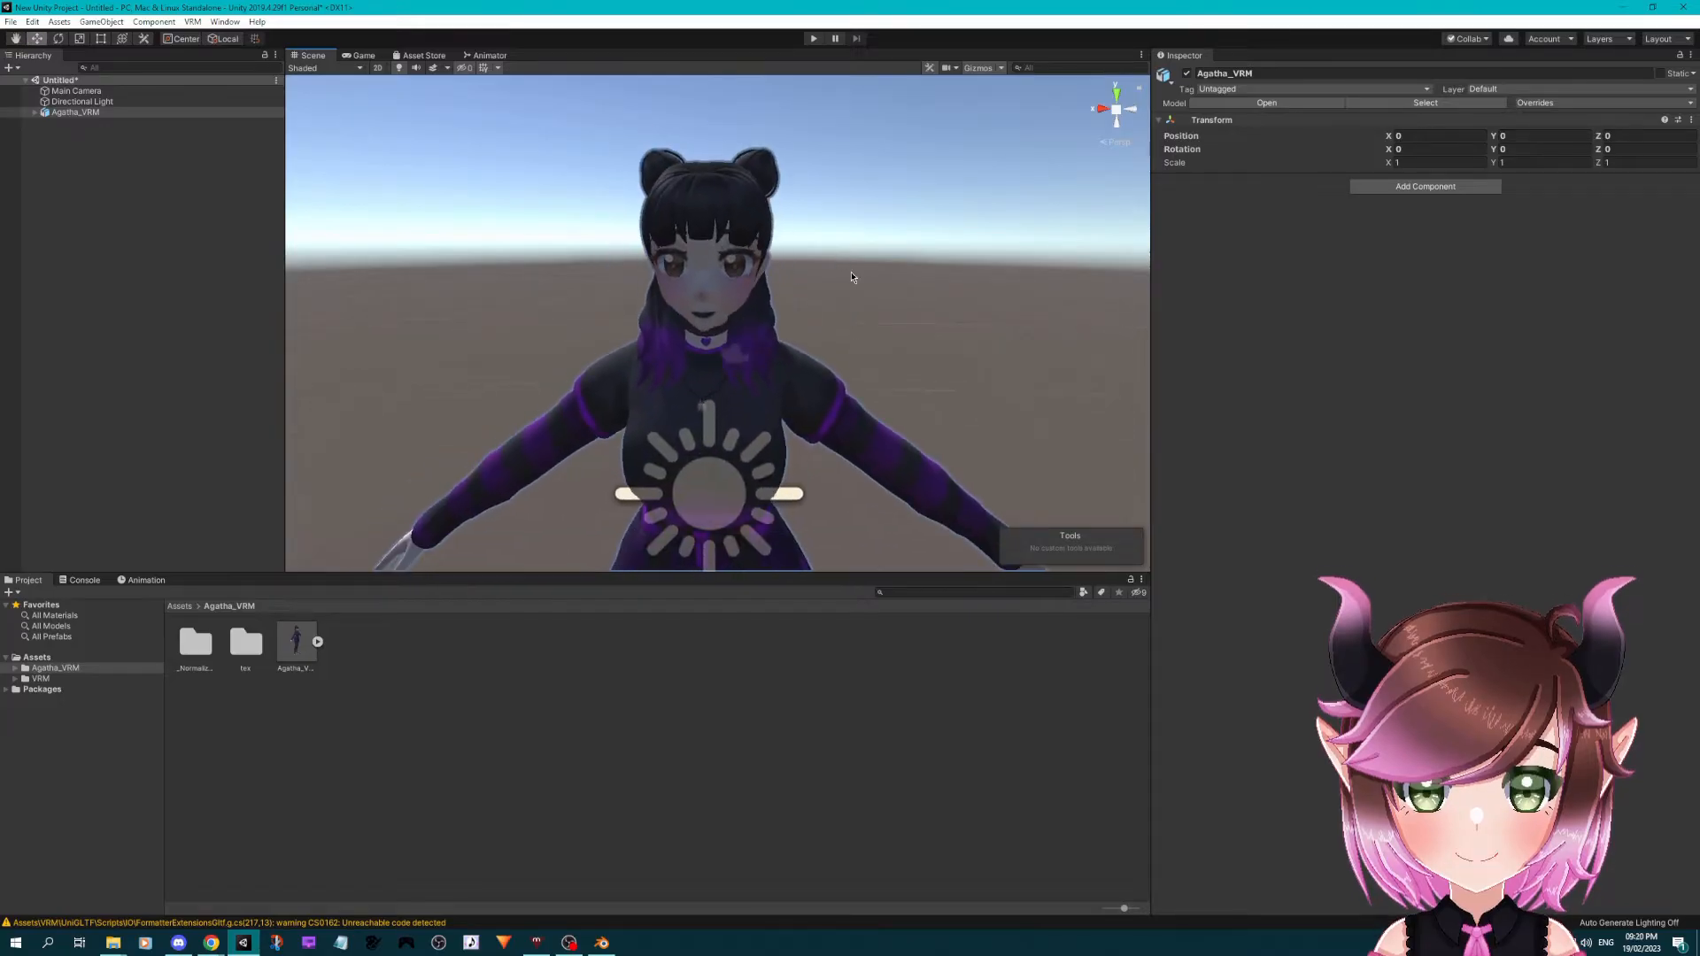
middle_click_drag(889, 337, 854, 334)
scroll(799, 339, "up", 2)
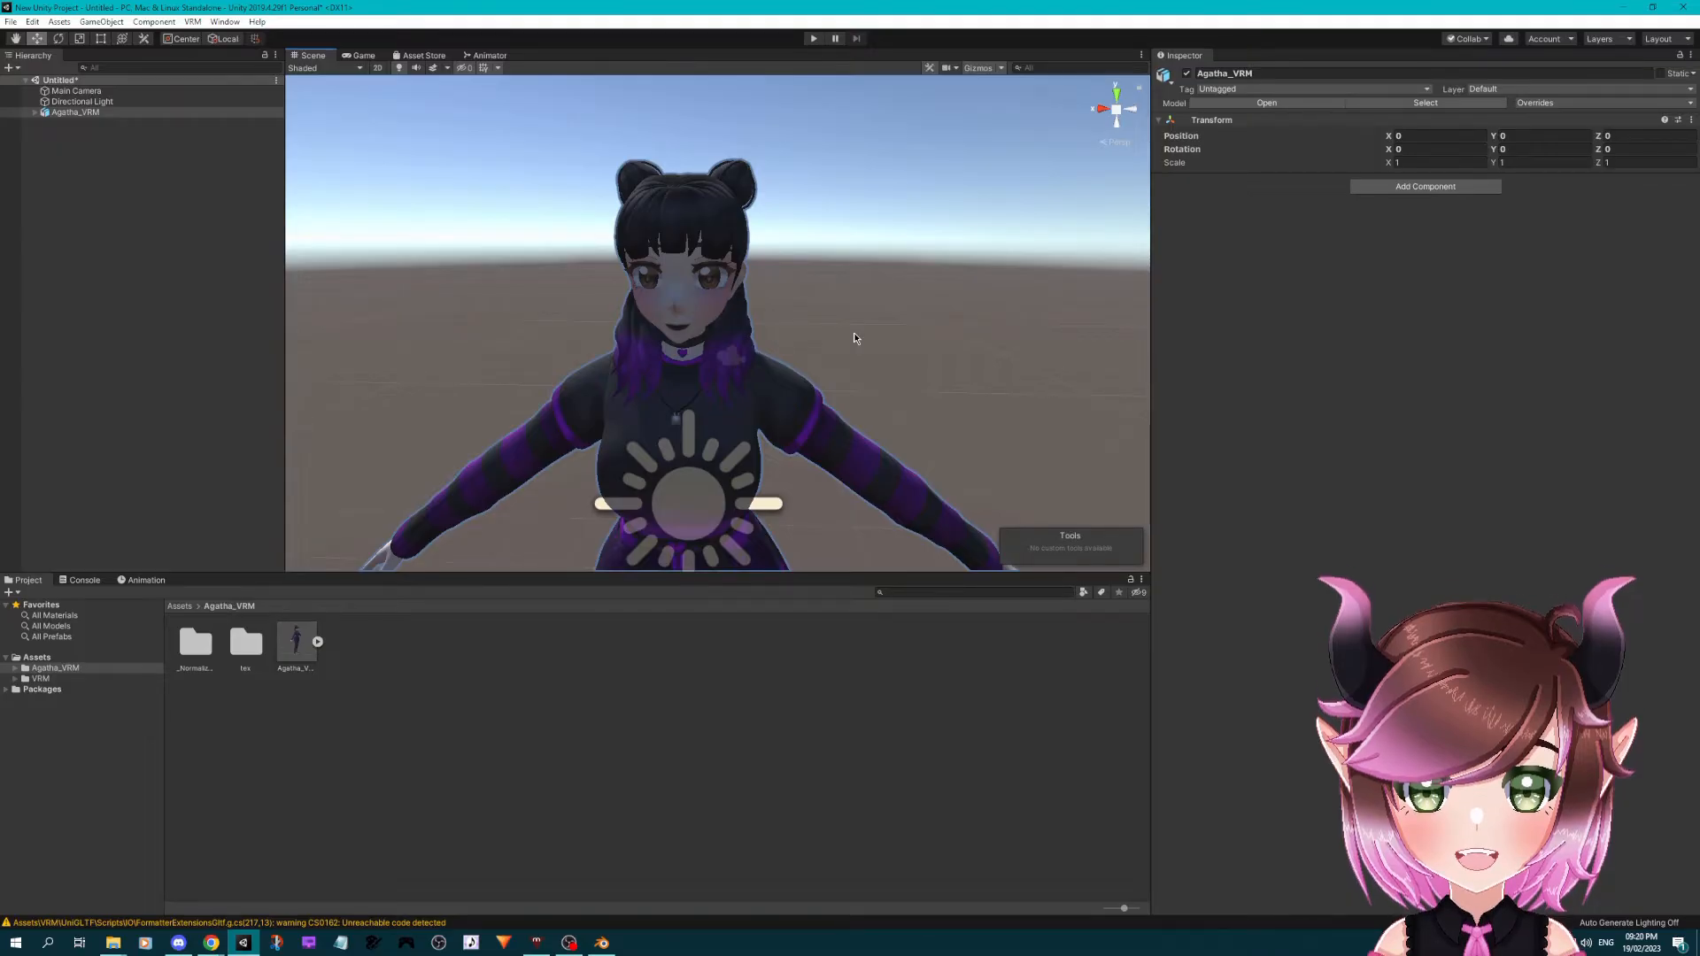
left_click_drag(862, 349, 886, 323, "alt")
- Set the rig animation type of the Agatha_VRM model to Humanoid in its import settings and apply it
left_click(128, 114)
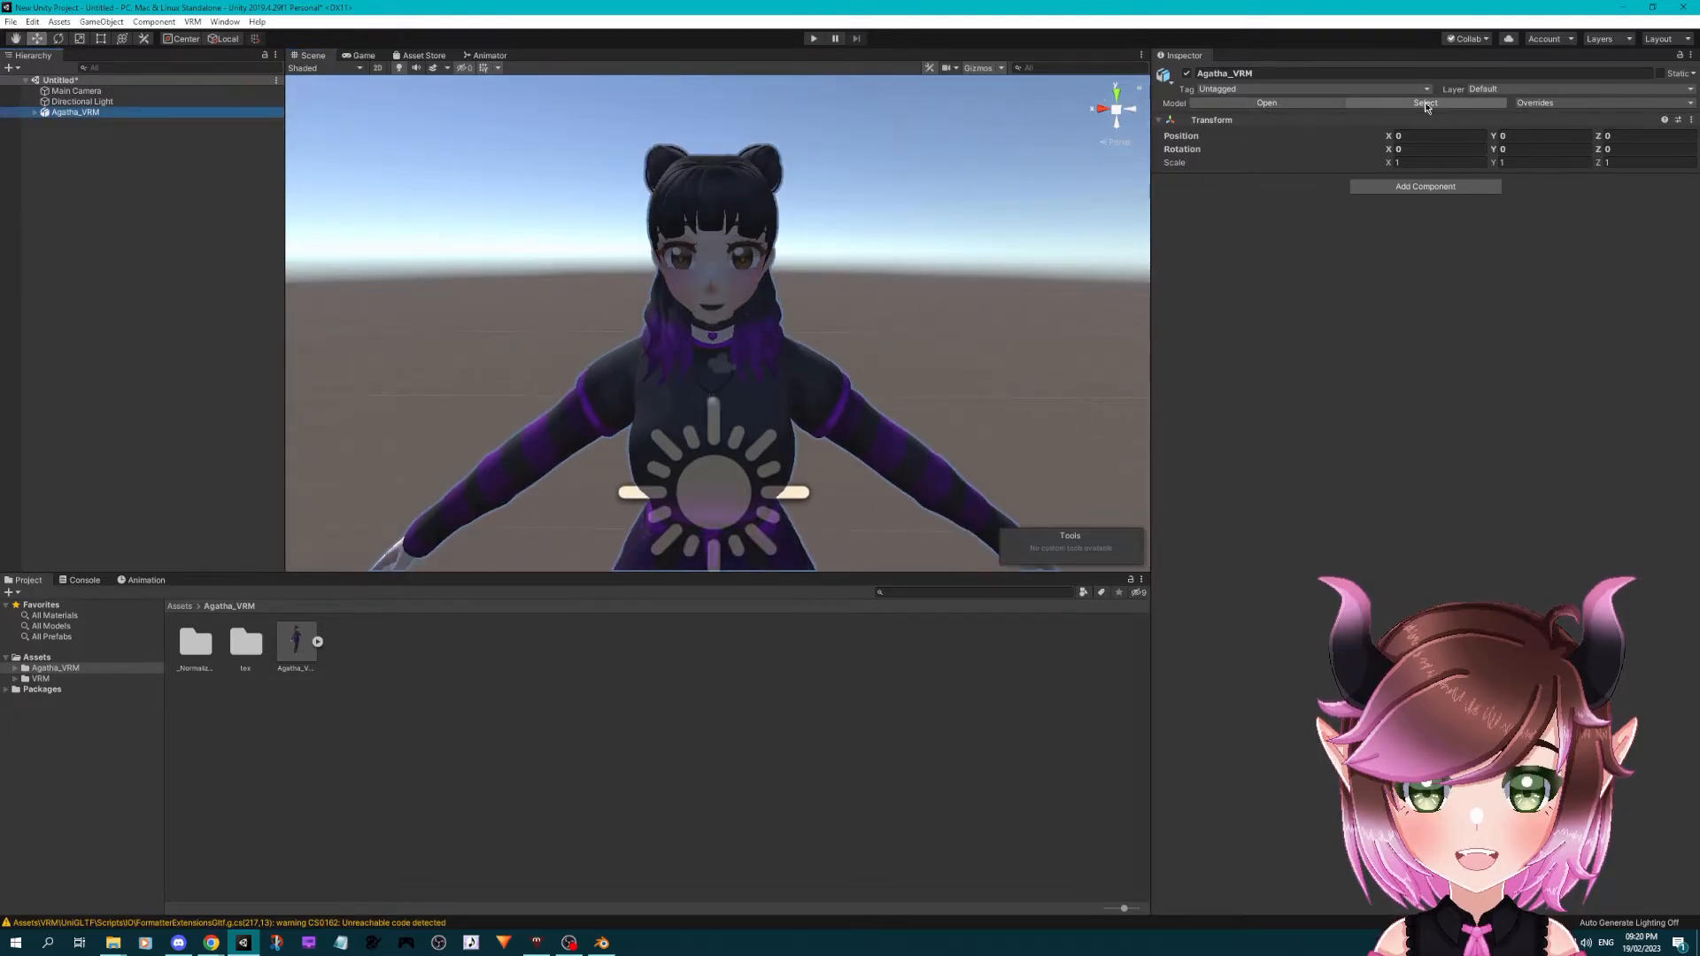
left_click(1460, 103)
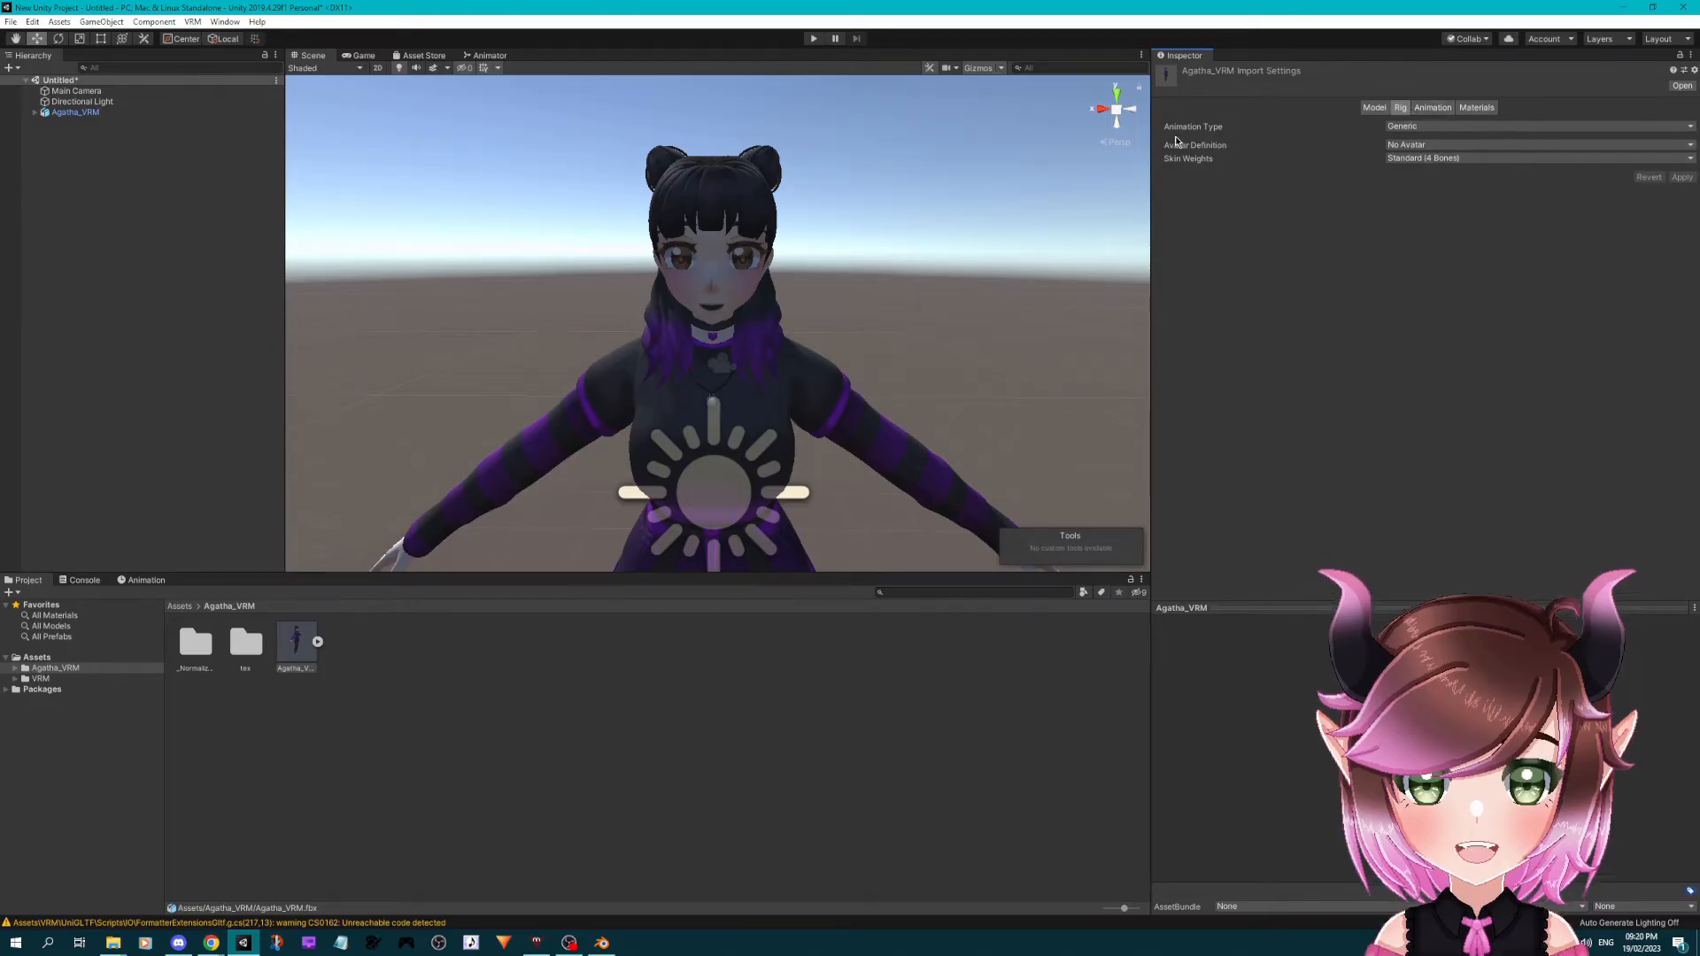
left_click(1397, 128)
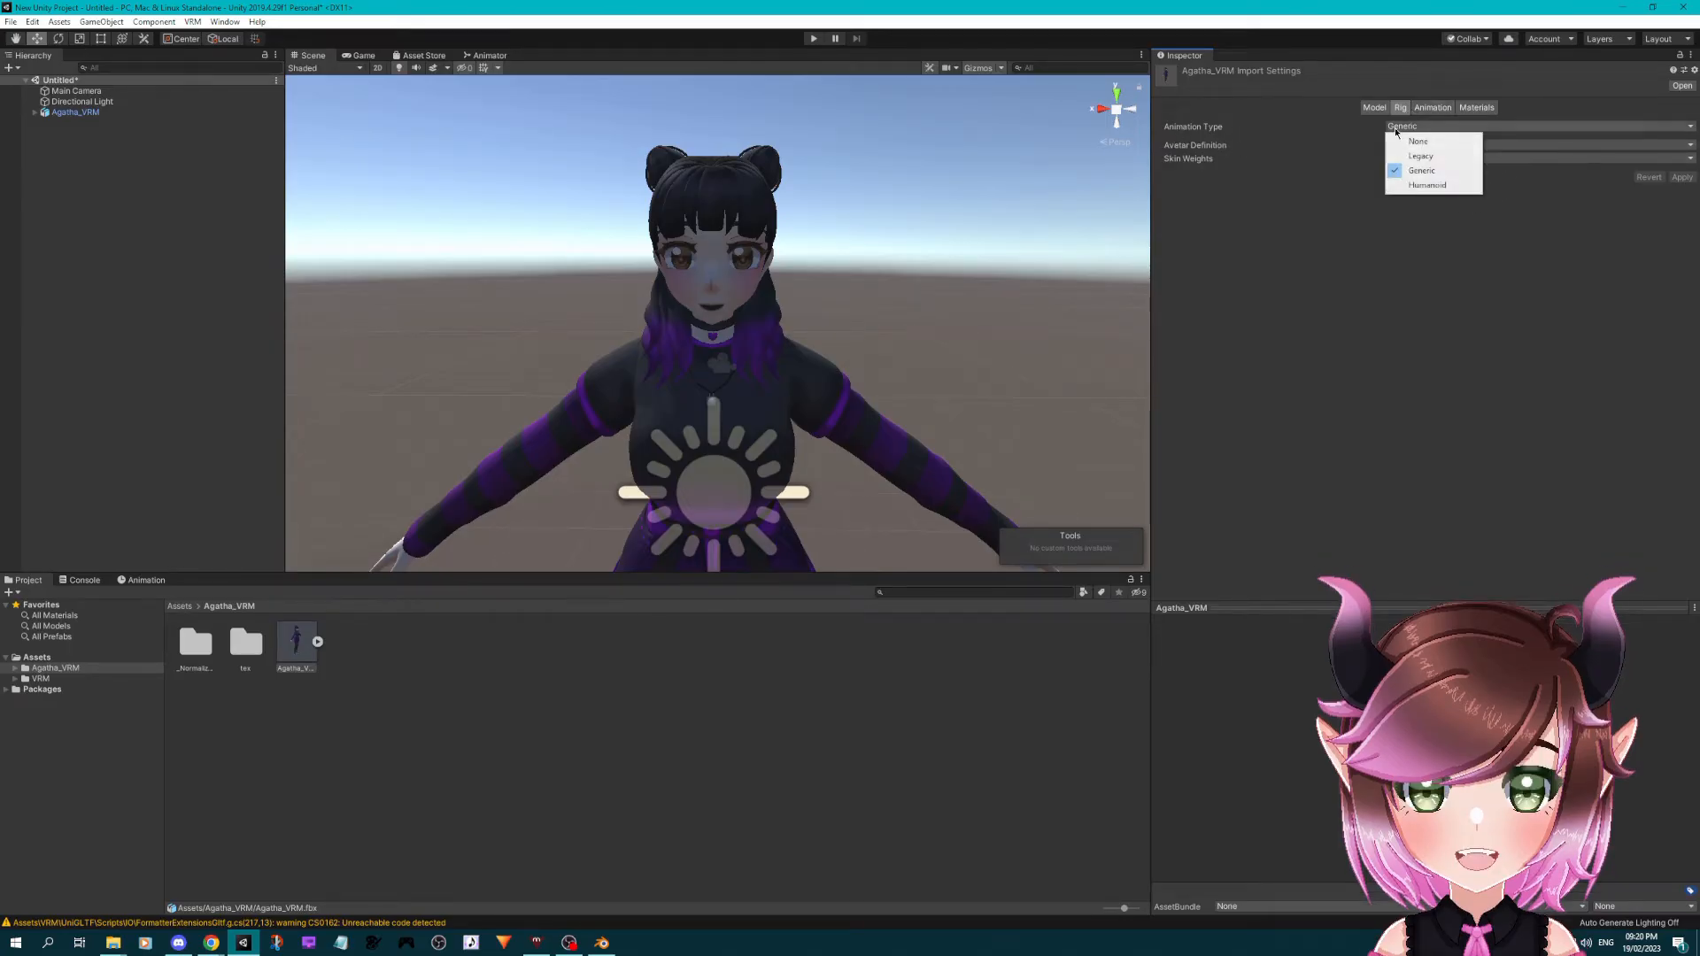
left_click(1434, 184)
left_click(1681, 222)
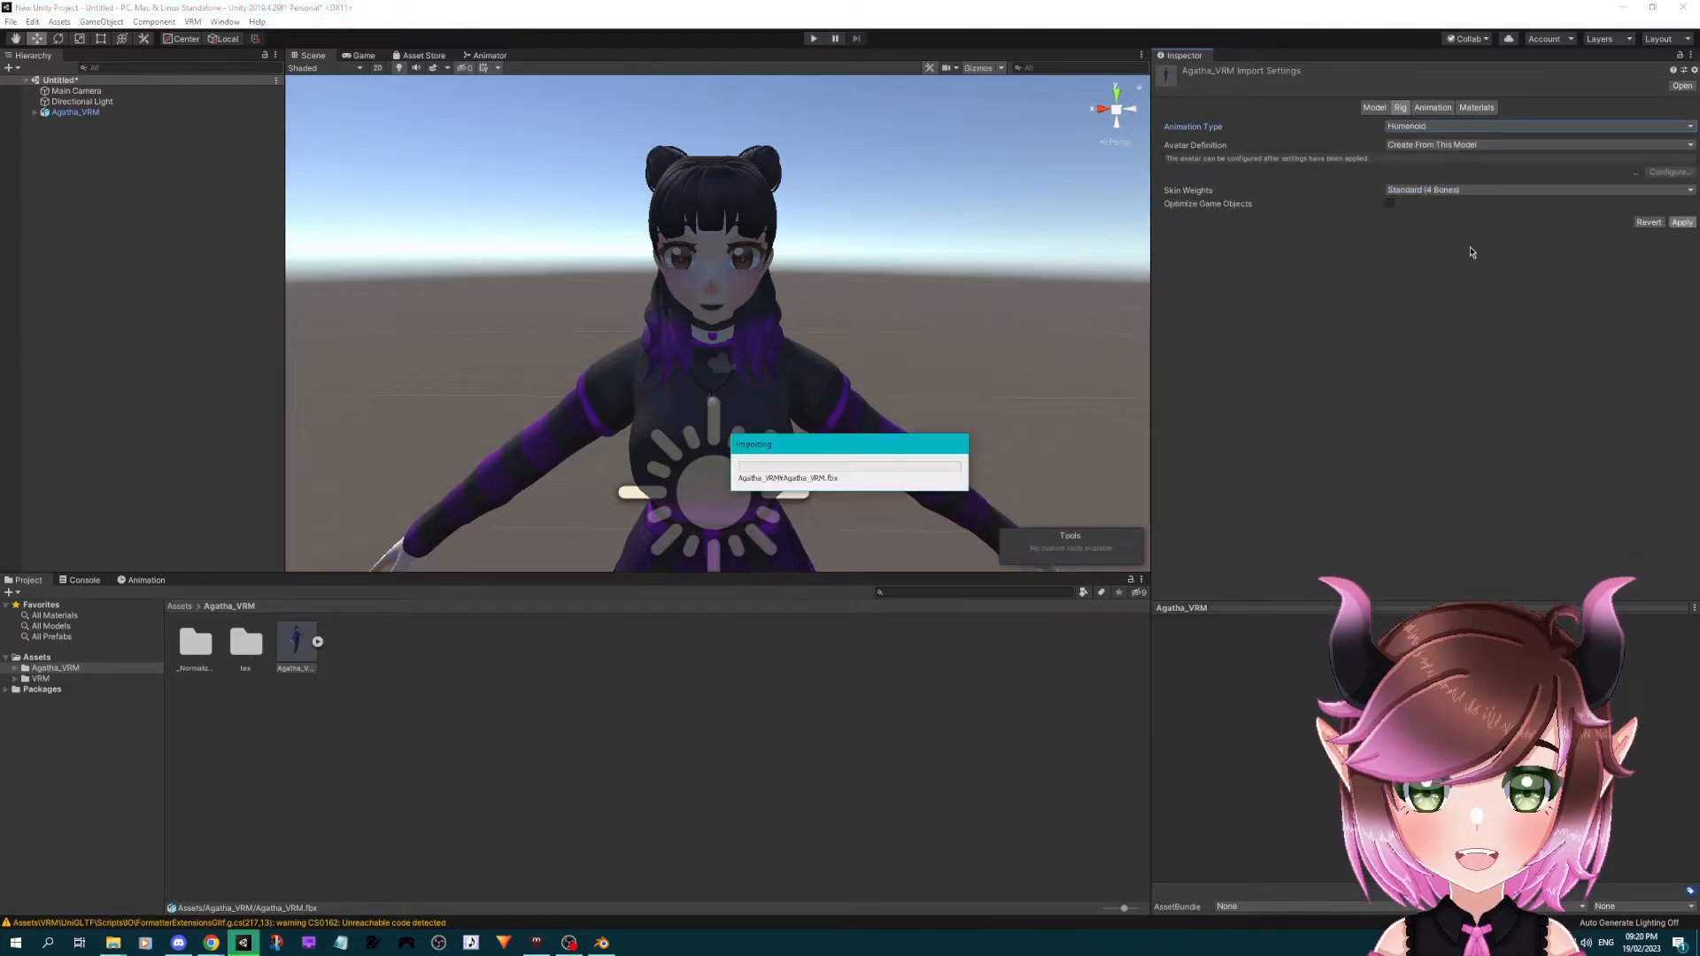
- Open the configuration of the Agatha_VRM avatar, saving the modified scene as Agatha_VTuber
left_click(1669, 158)
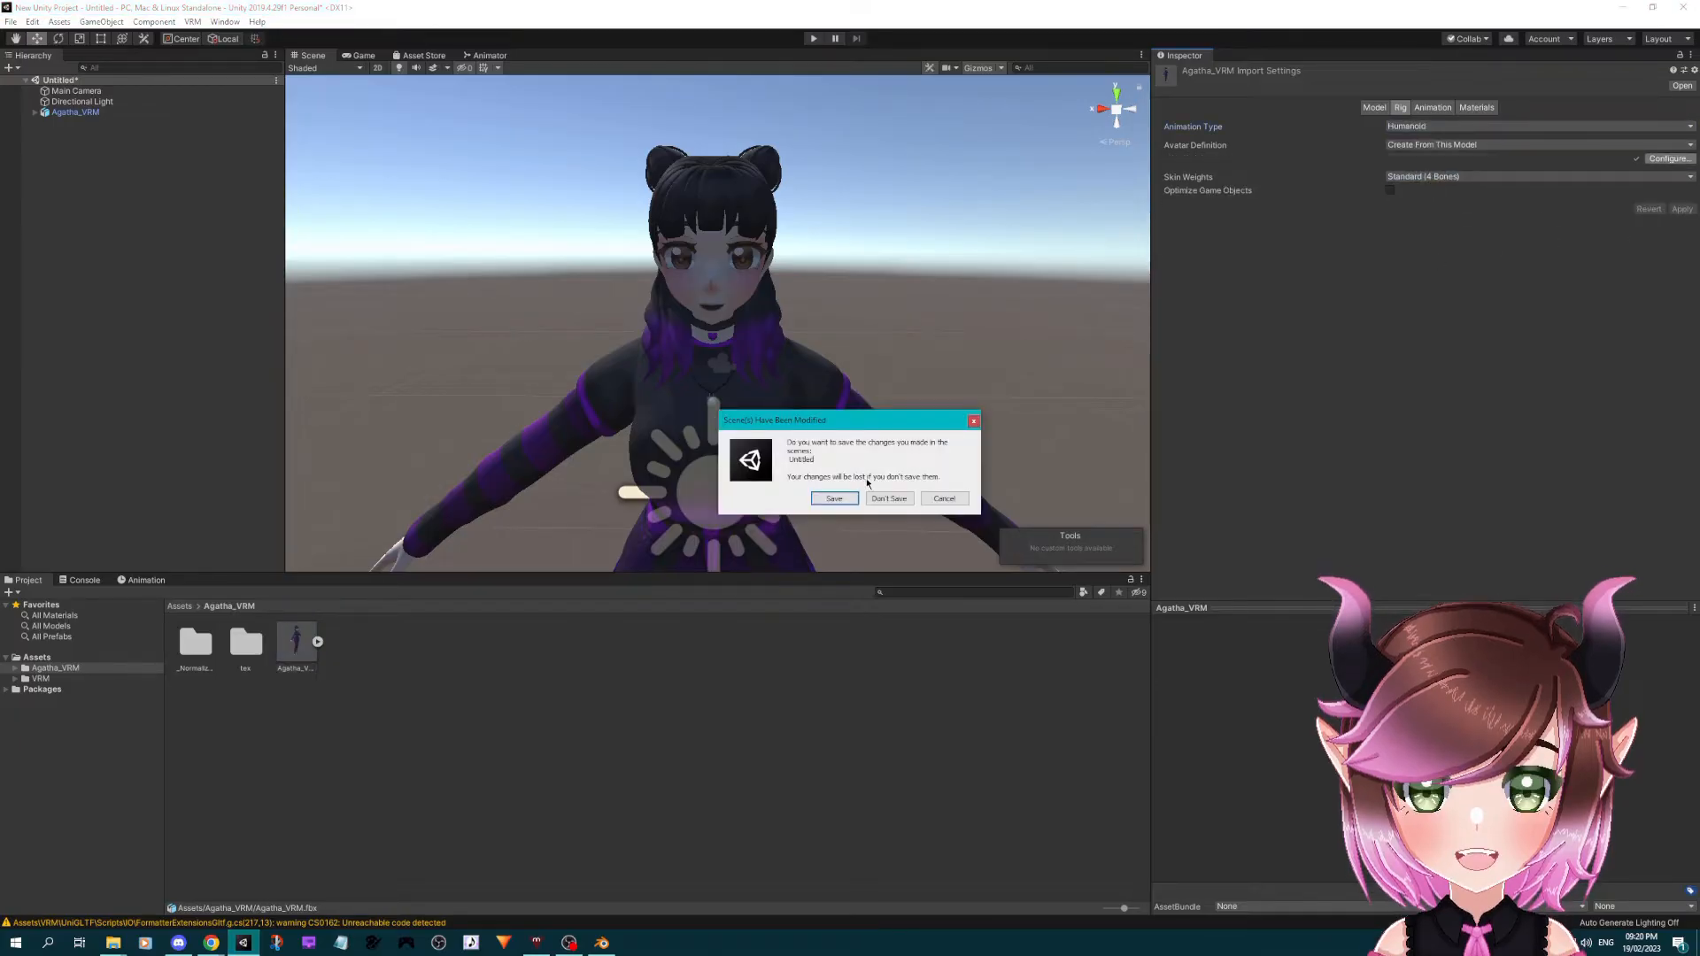
left_click(834, 499)
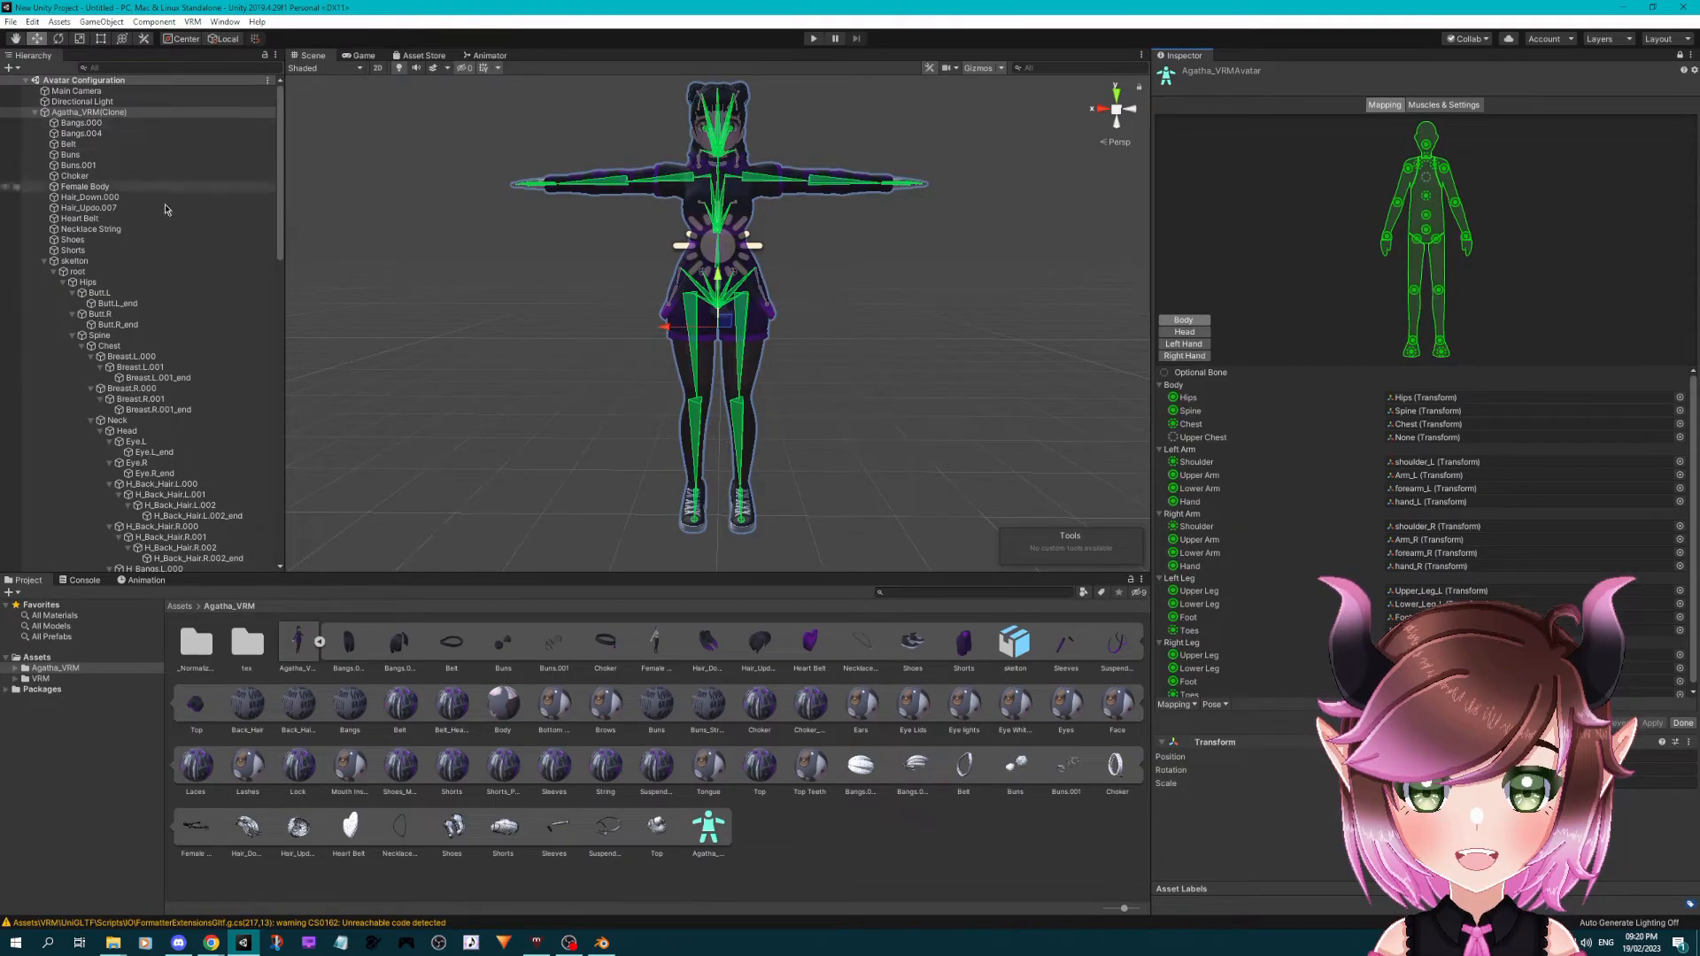
- Examine the skeleton on the model and compare the body, arm and leg bone assignments in the avatar mapping
scroll(790, 266, "up", 5)
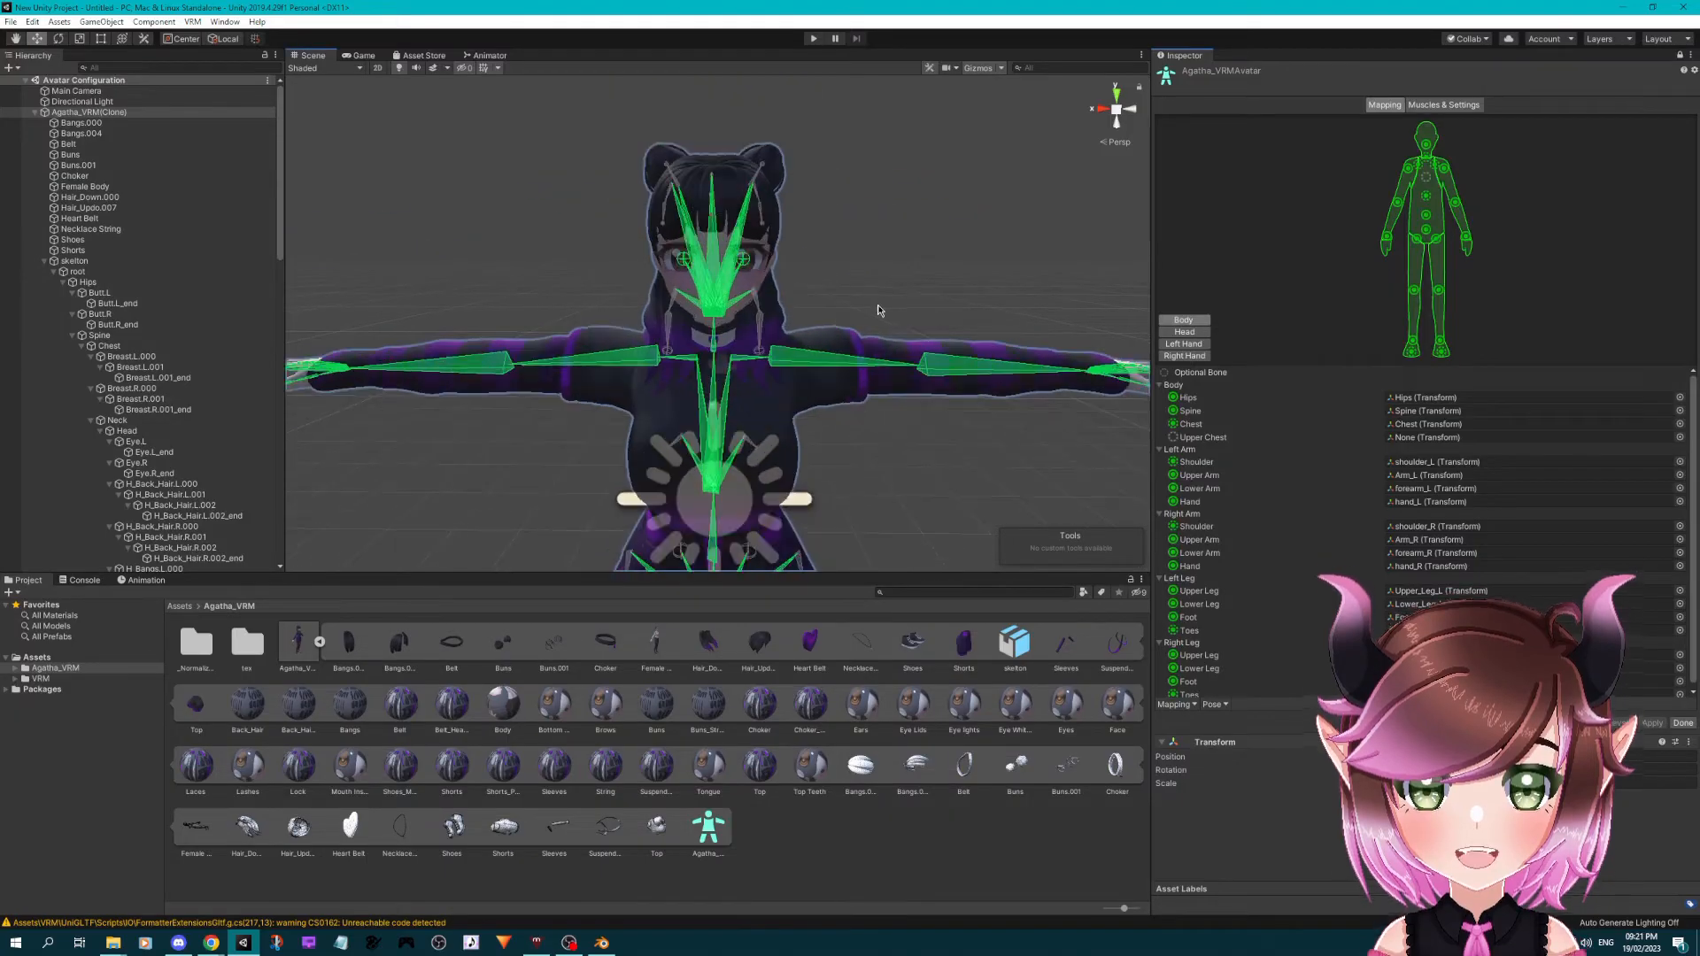
middle_click_drag(809, 462, 804, 321)
scroll(805, 321, "down", 4)
middle_click_drag(848, 412, 835, 376)
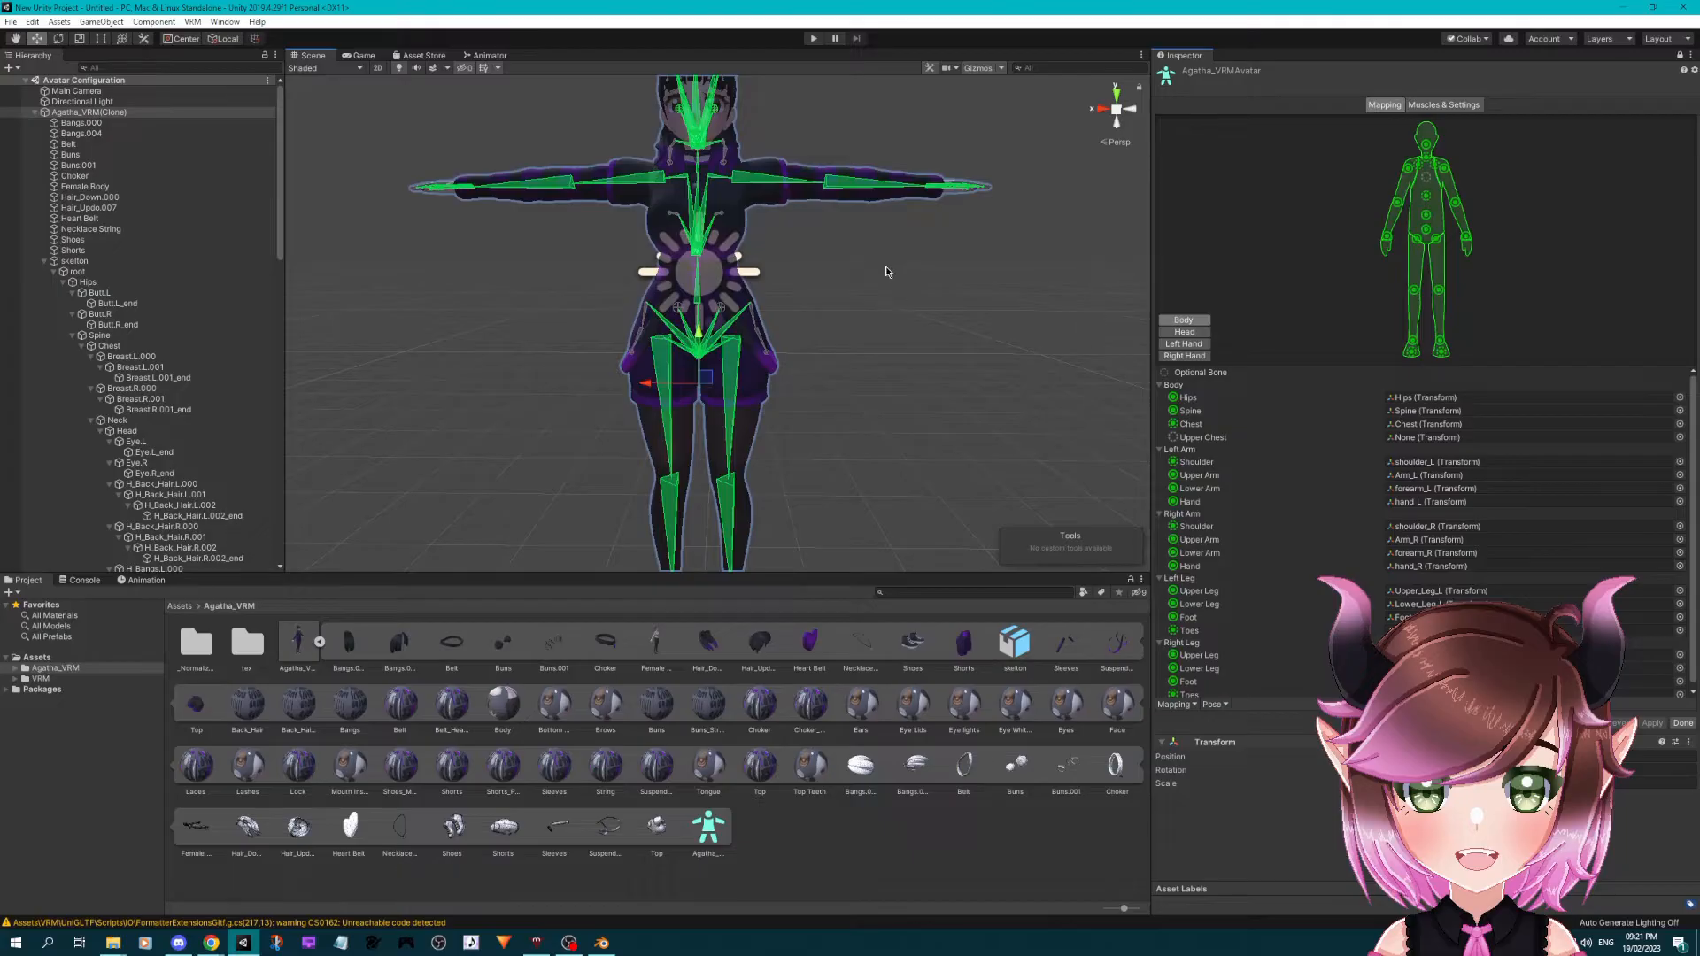
middle_click_drag(886, 267, 878, 331)
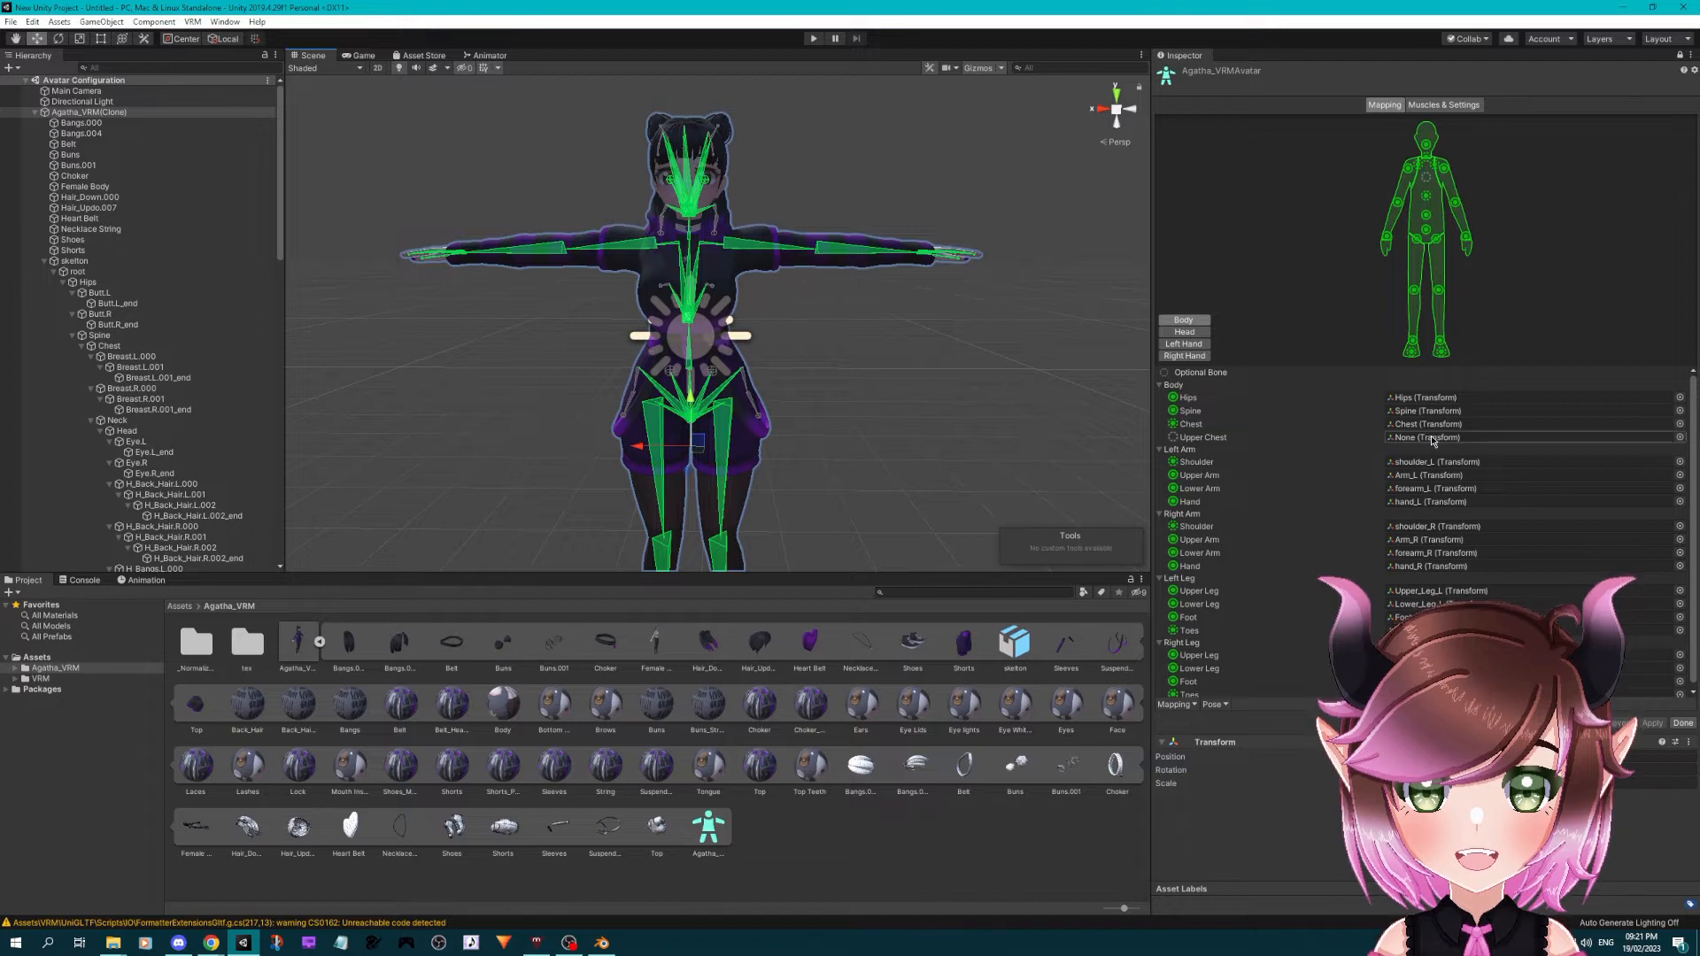
middle_click_drag(966, 362, 975, 397)
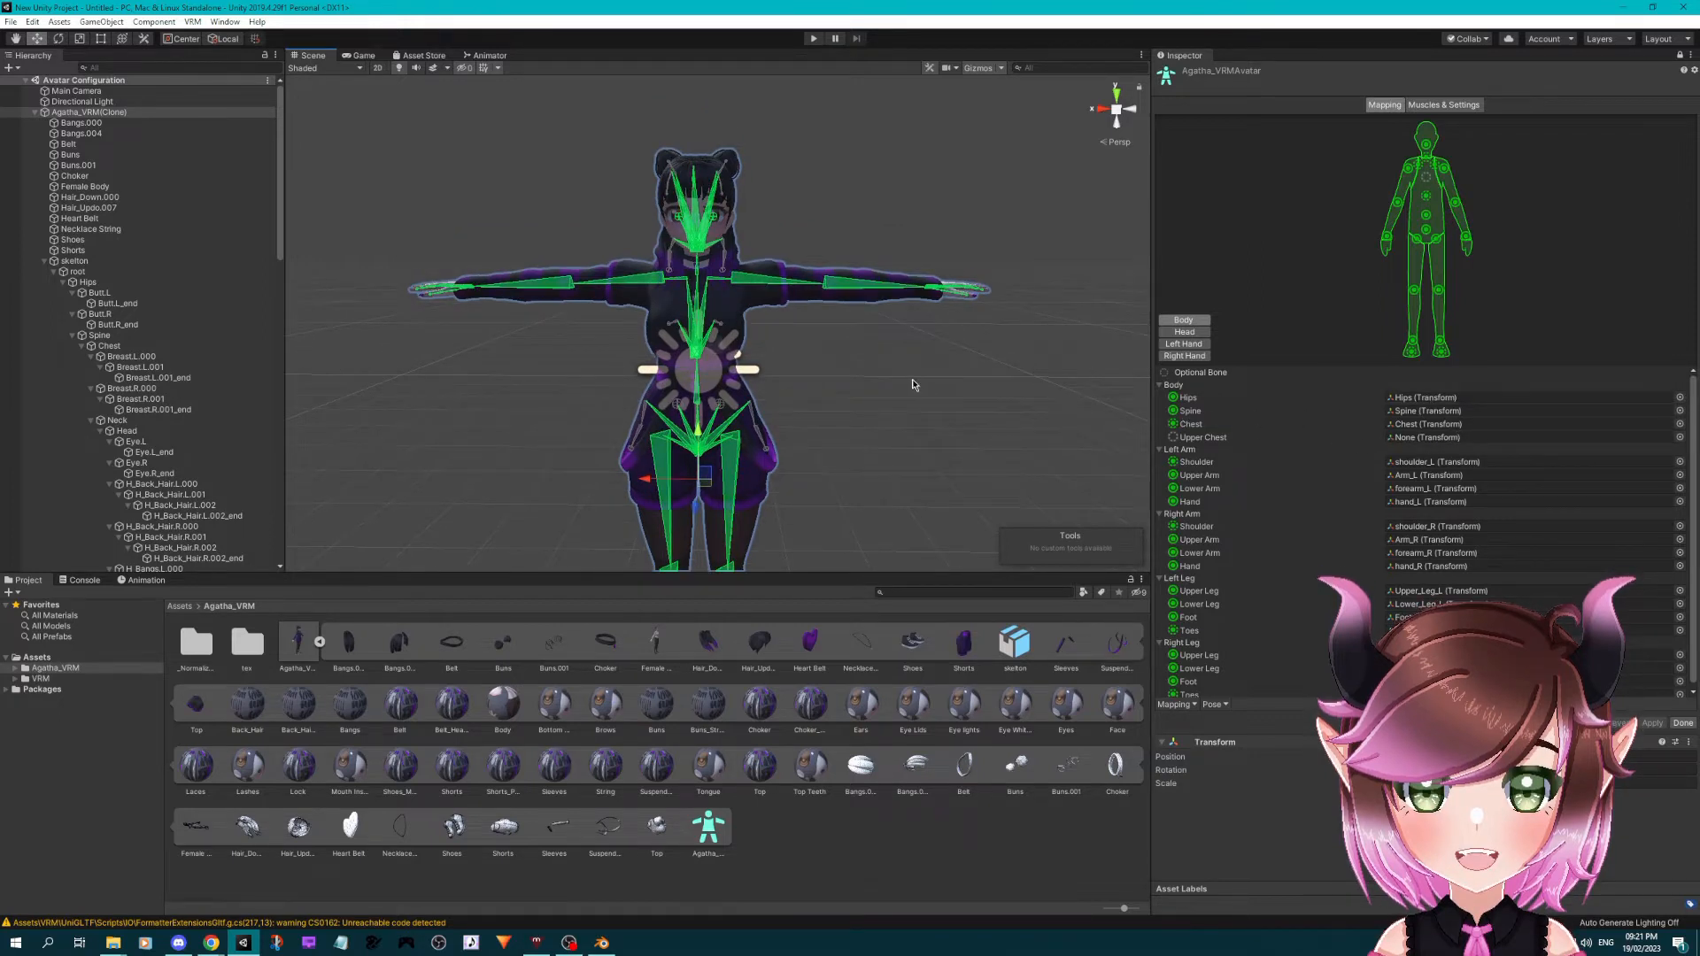
middle_click_drag(873, 390, 875, 415)
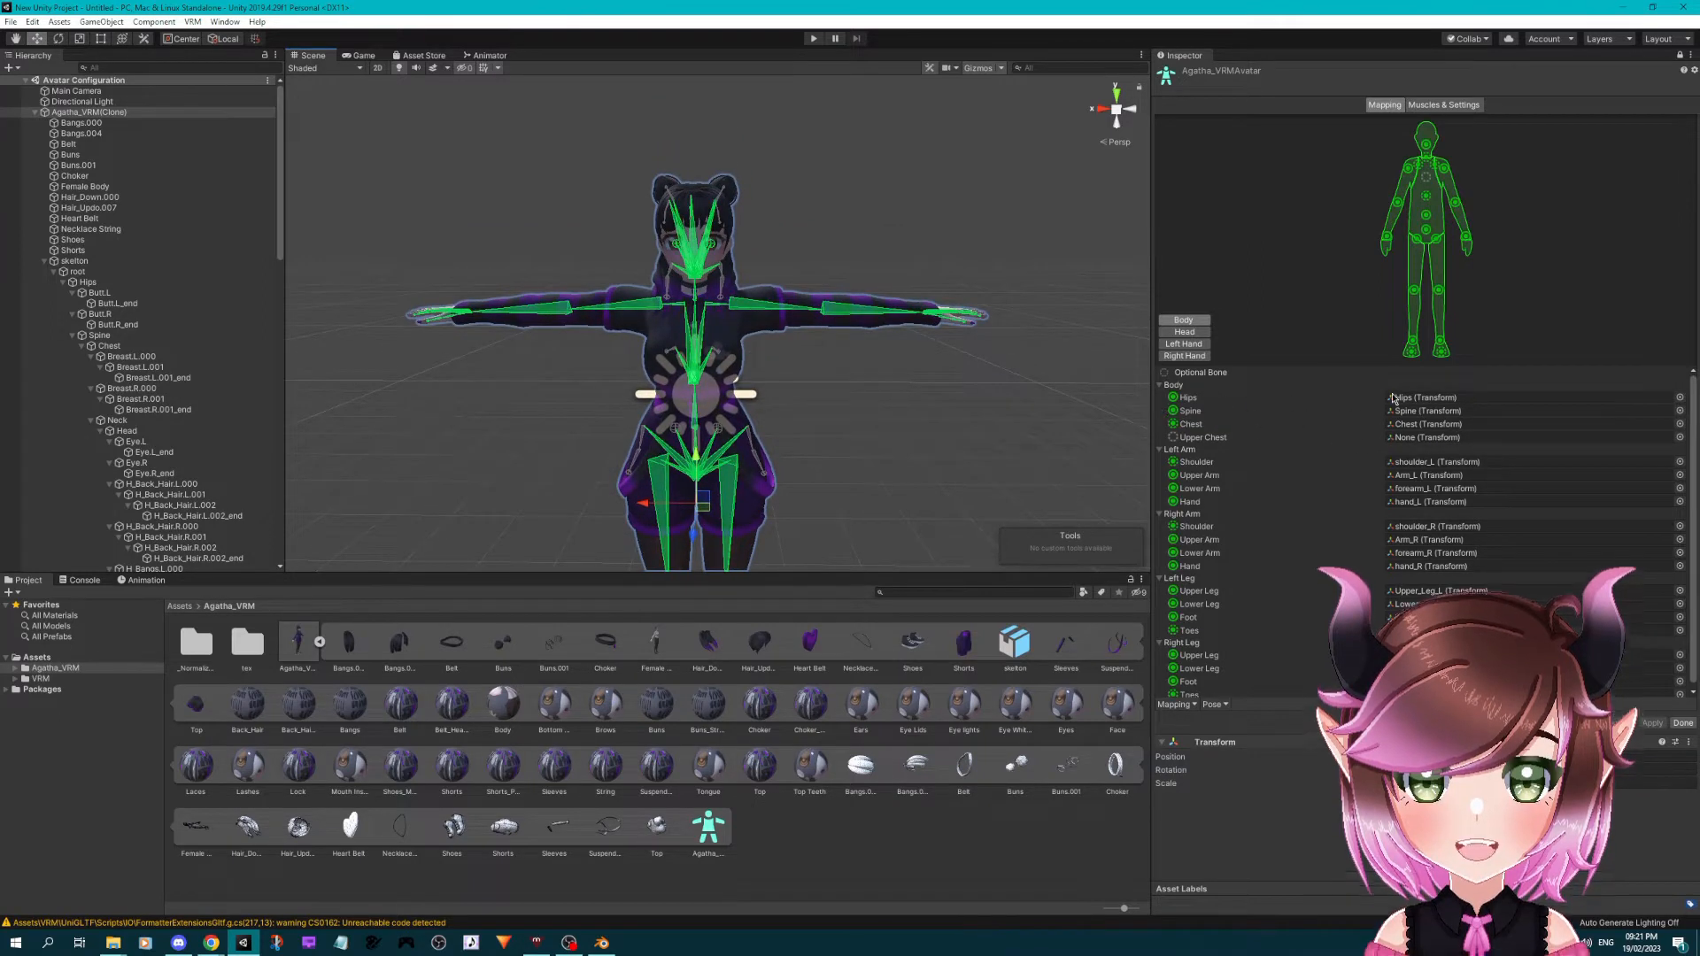
scroll(1234, 431, "down", 1)
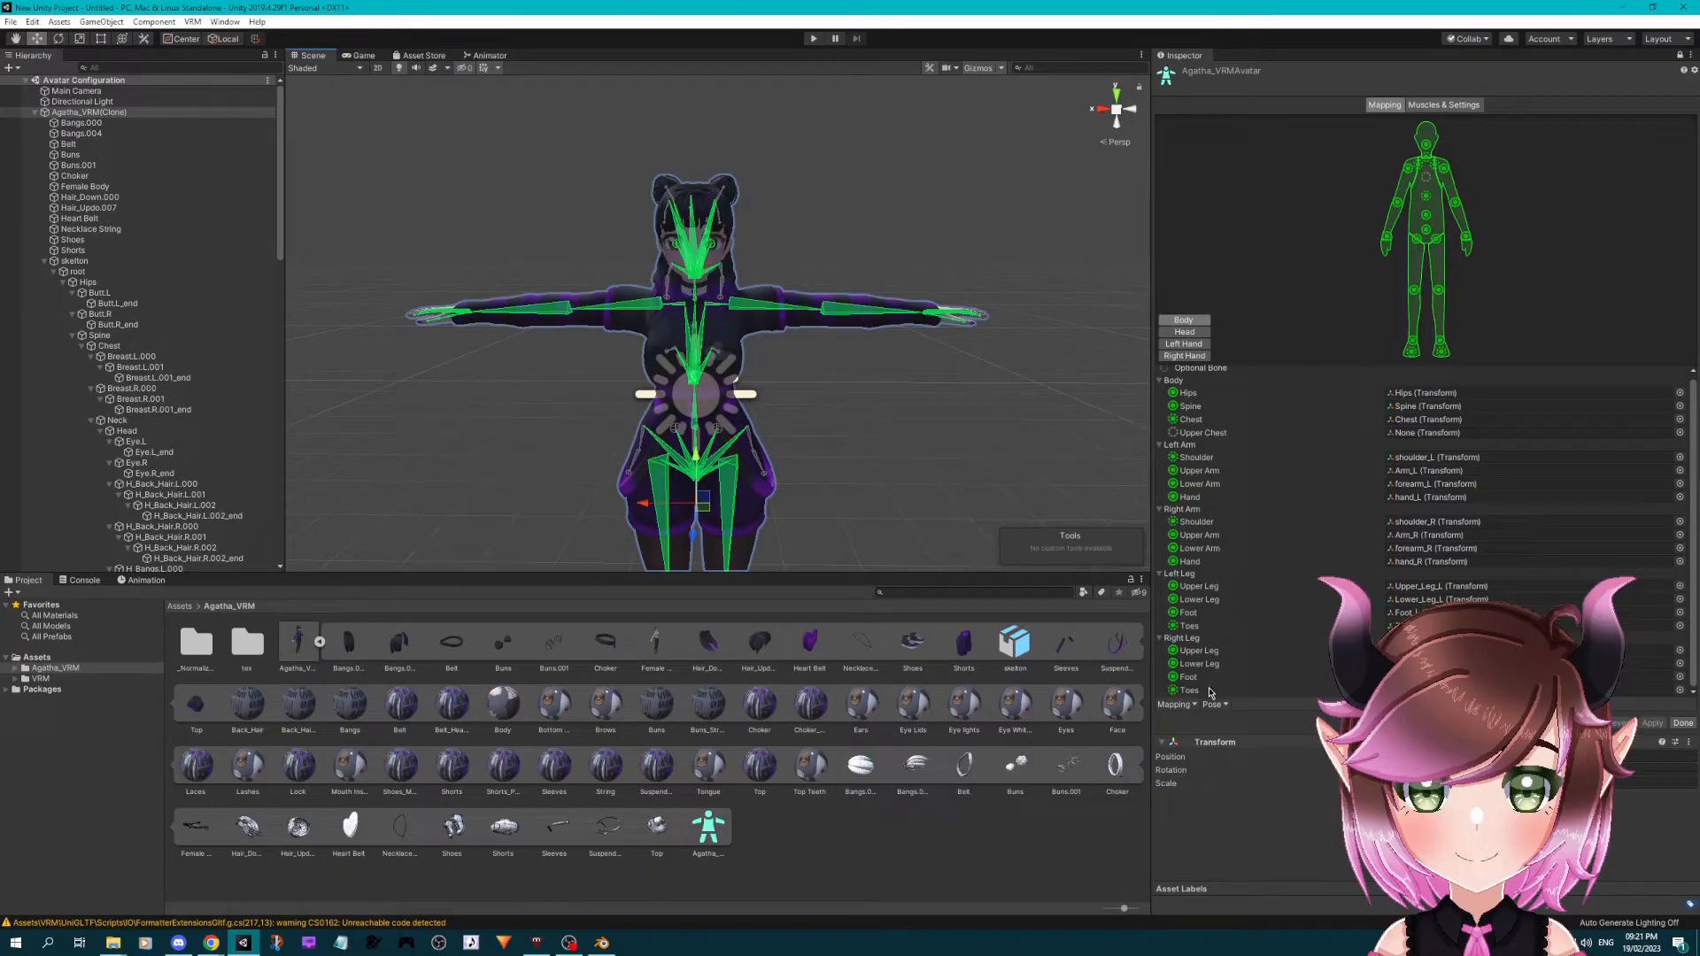
scroll(1209, 655, "up", 1)
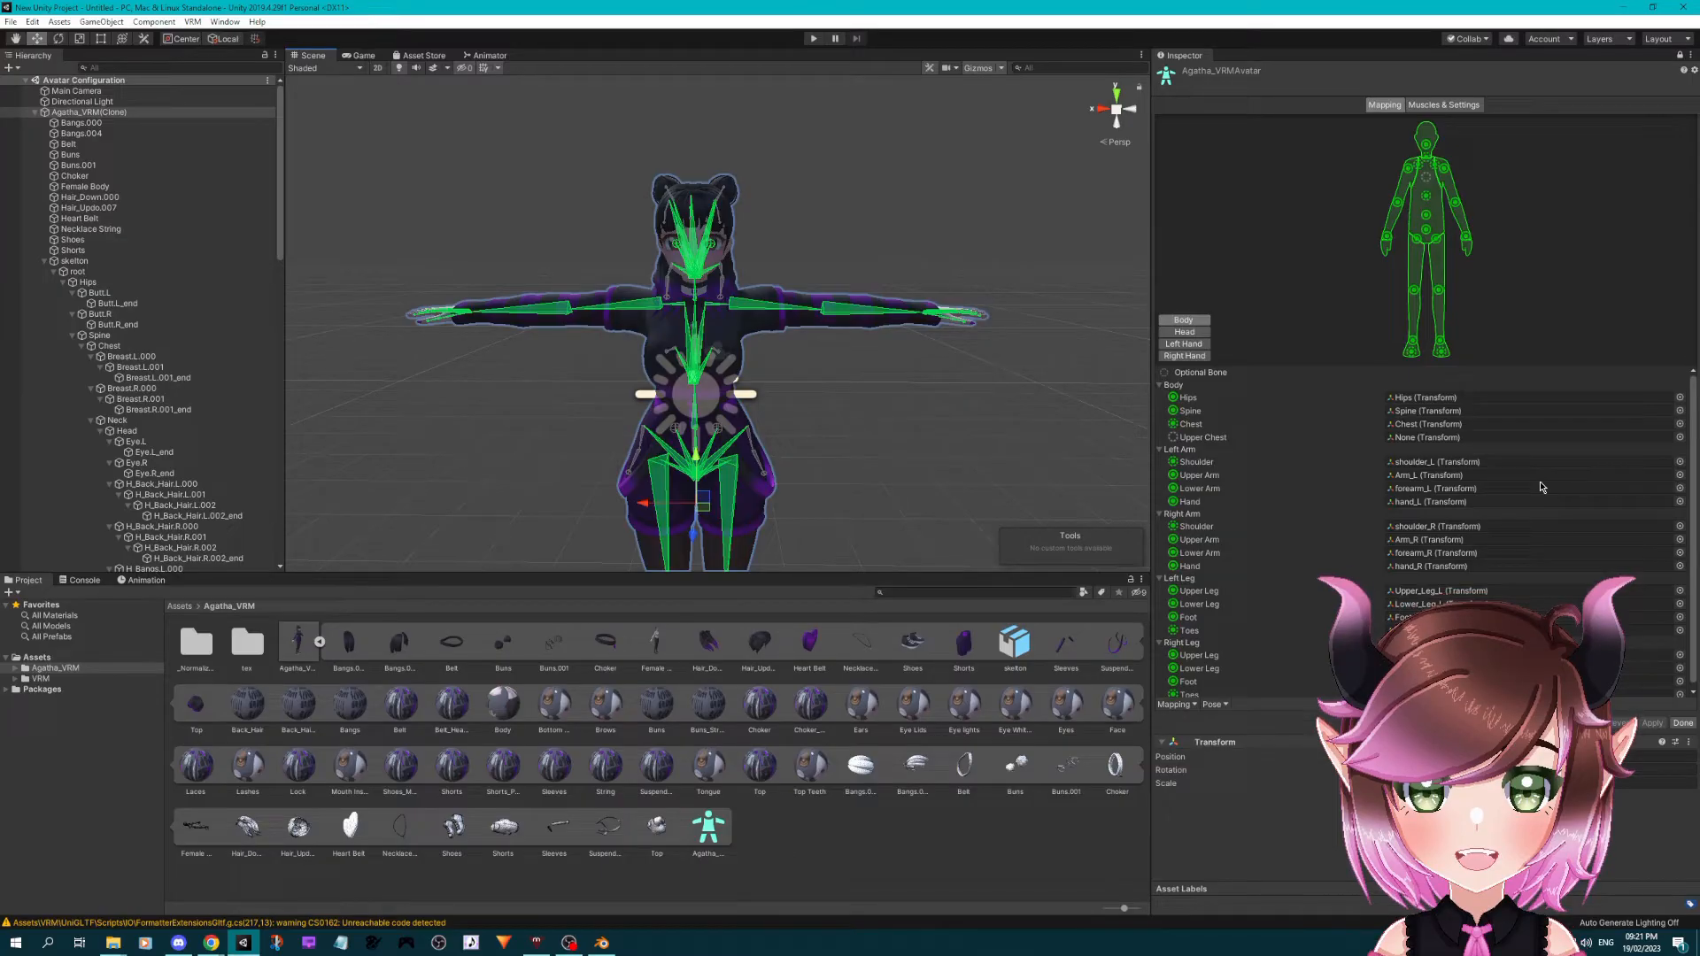
scroll(1473, 485, "down", 1)
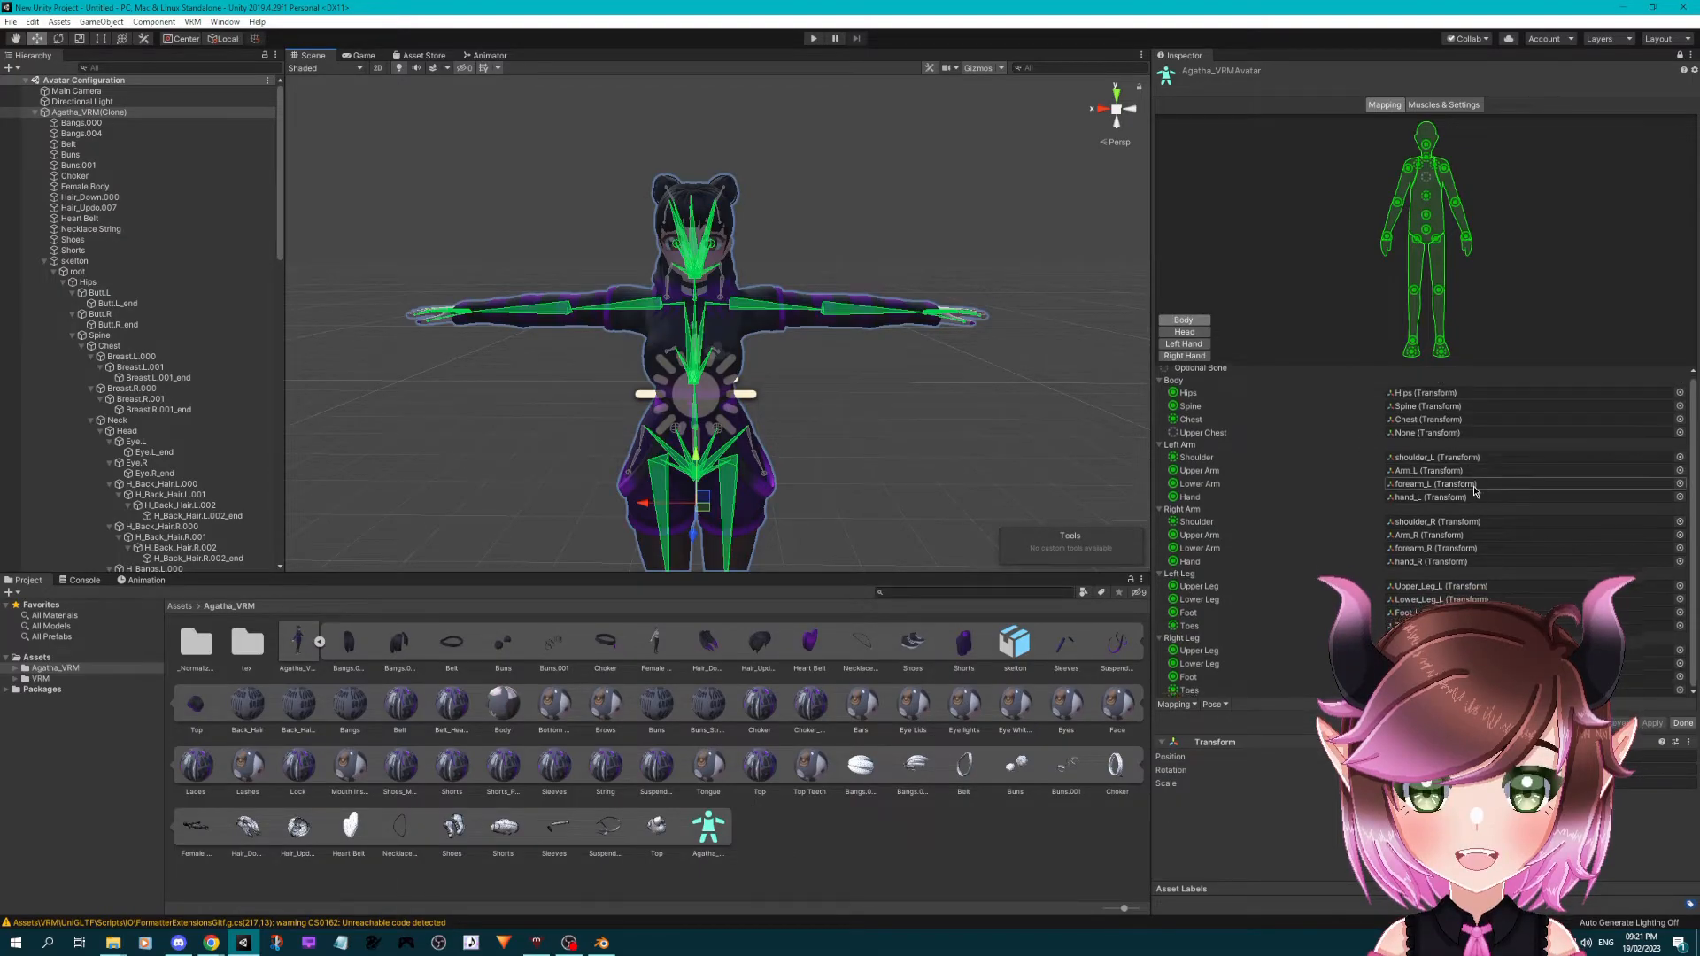
scroll(1474, 489, "up", 1)
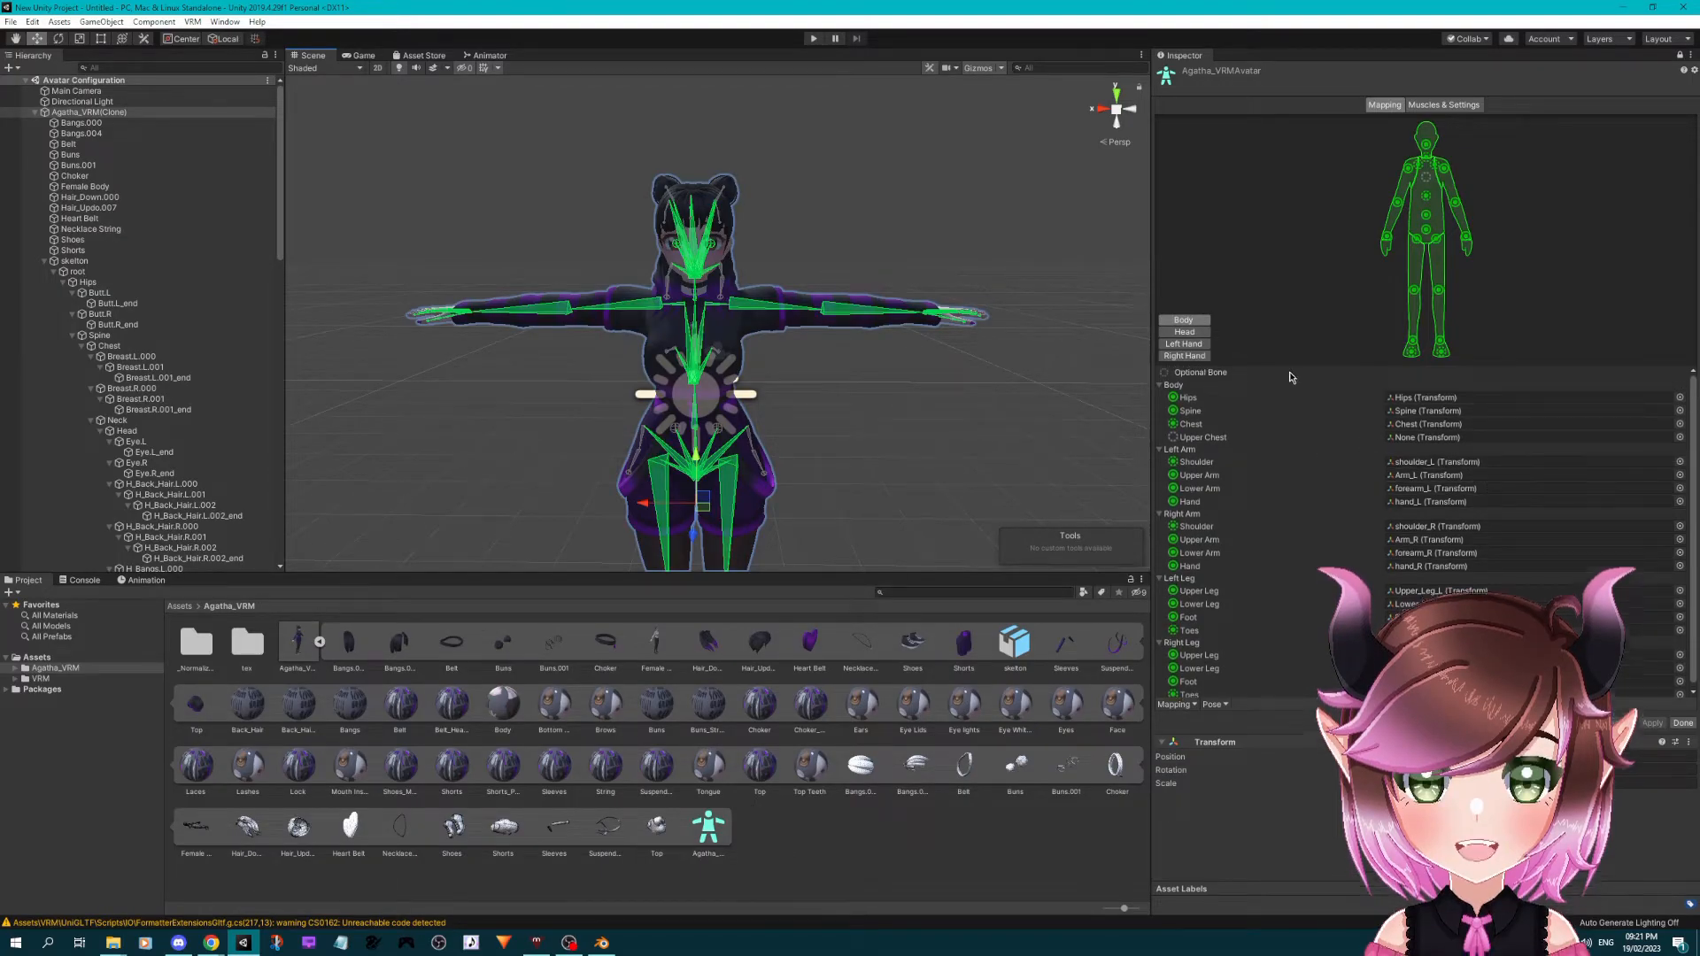
- In the head bone mapping, set the Jaw bone to None to remove the wrongly assigned bangs bone
left_click(1191, 332)
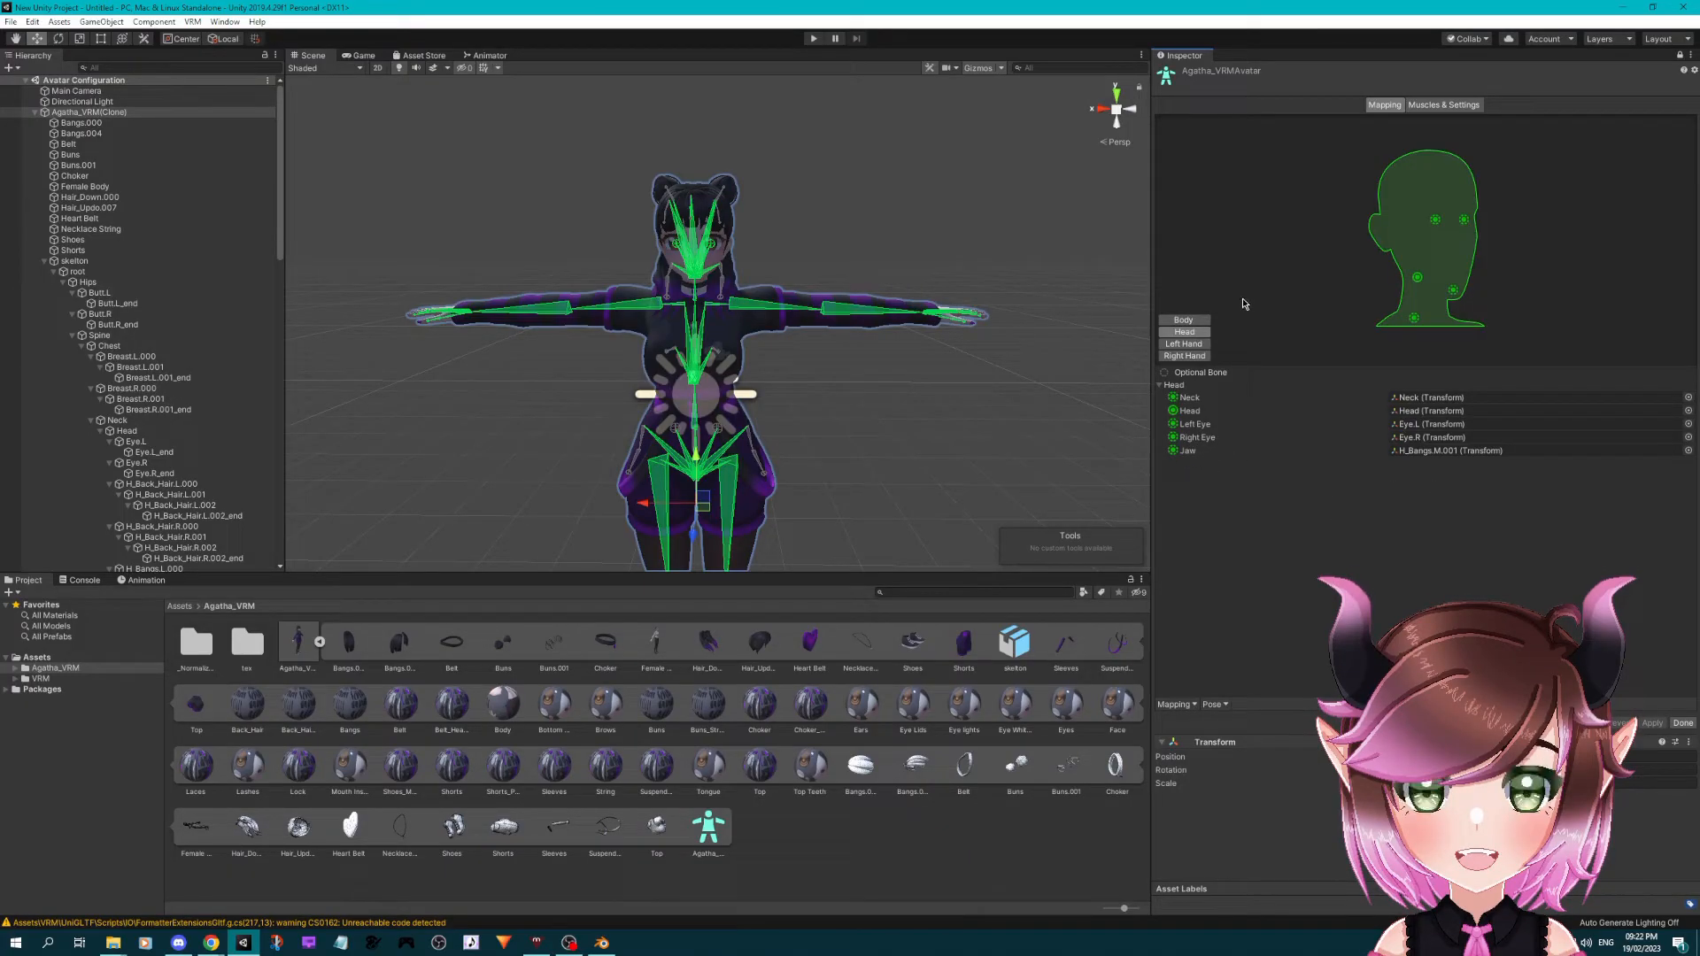
middle_click_drag(890, 261, 898, 295)
right_click_drag(1001, 283, 964, 287)
middle_click_drag(964, 287, 795, 292)
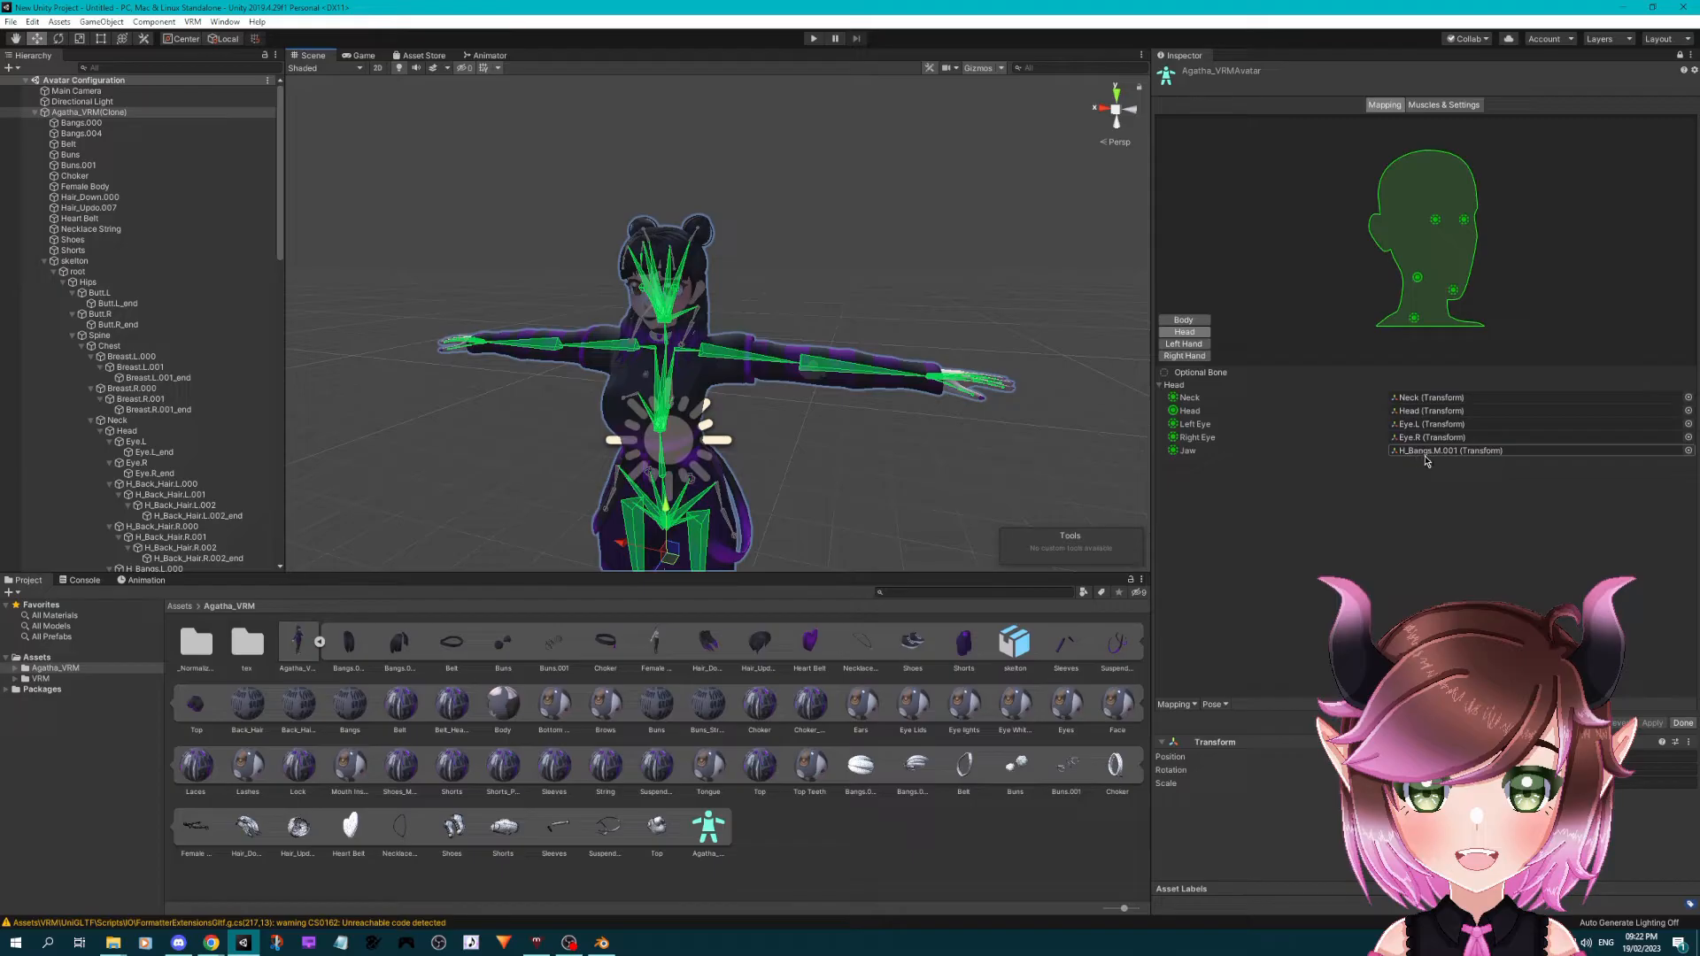
middle_click_drag(744, 292, 782, 266)
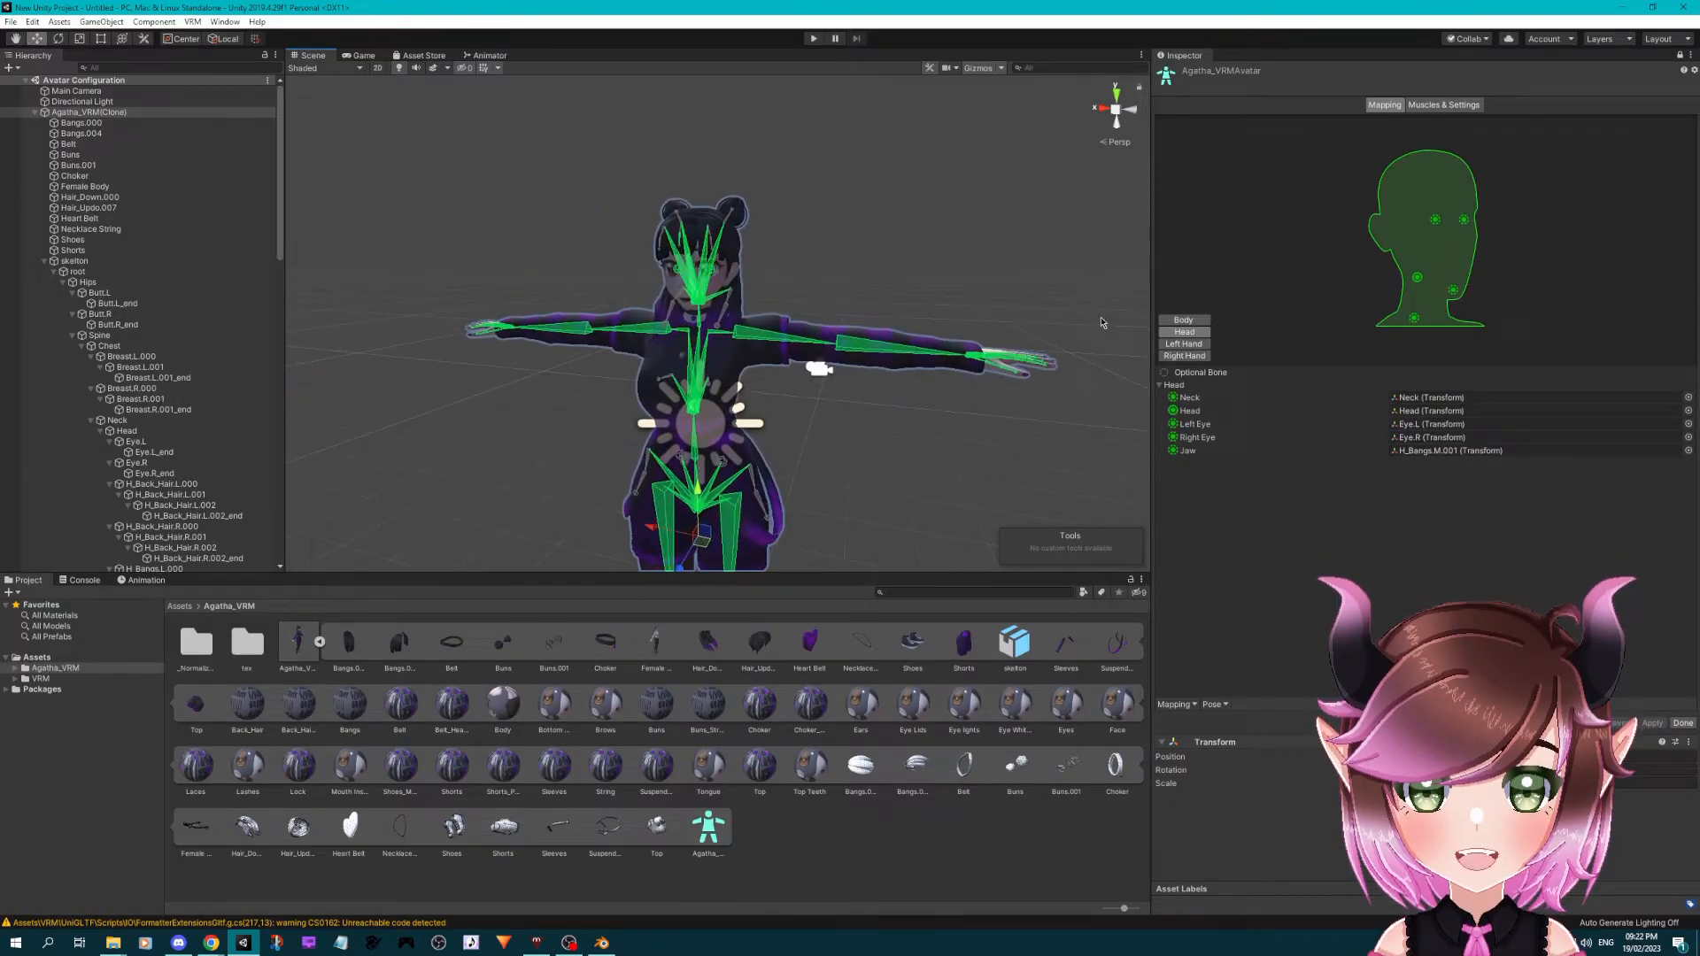
left_click(1689, 452)
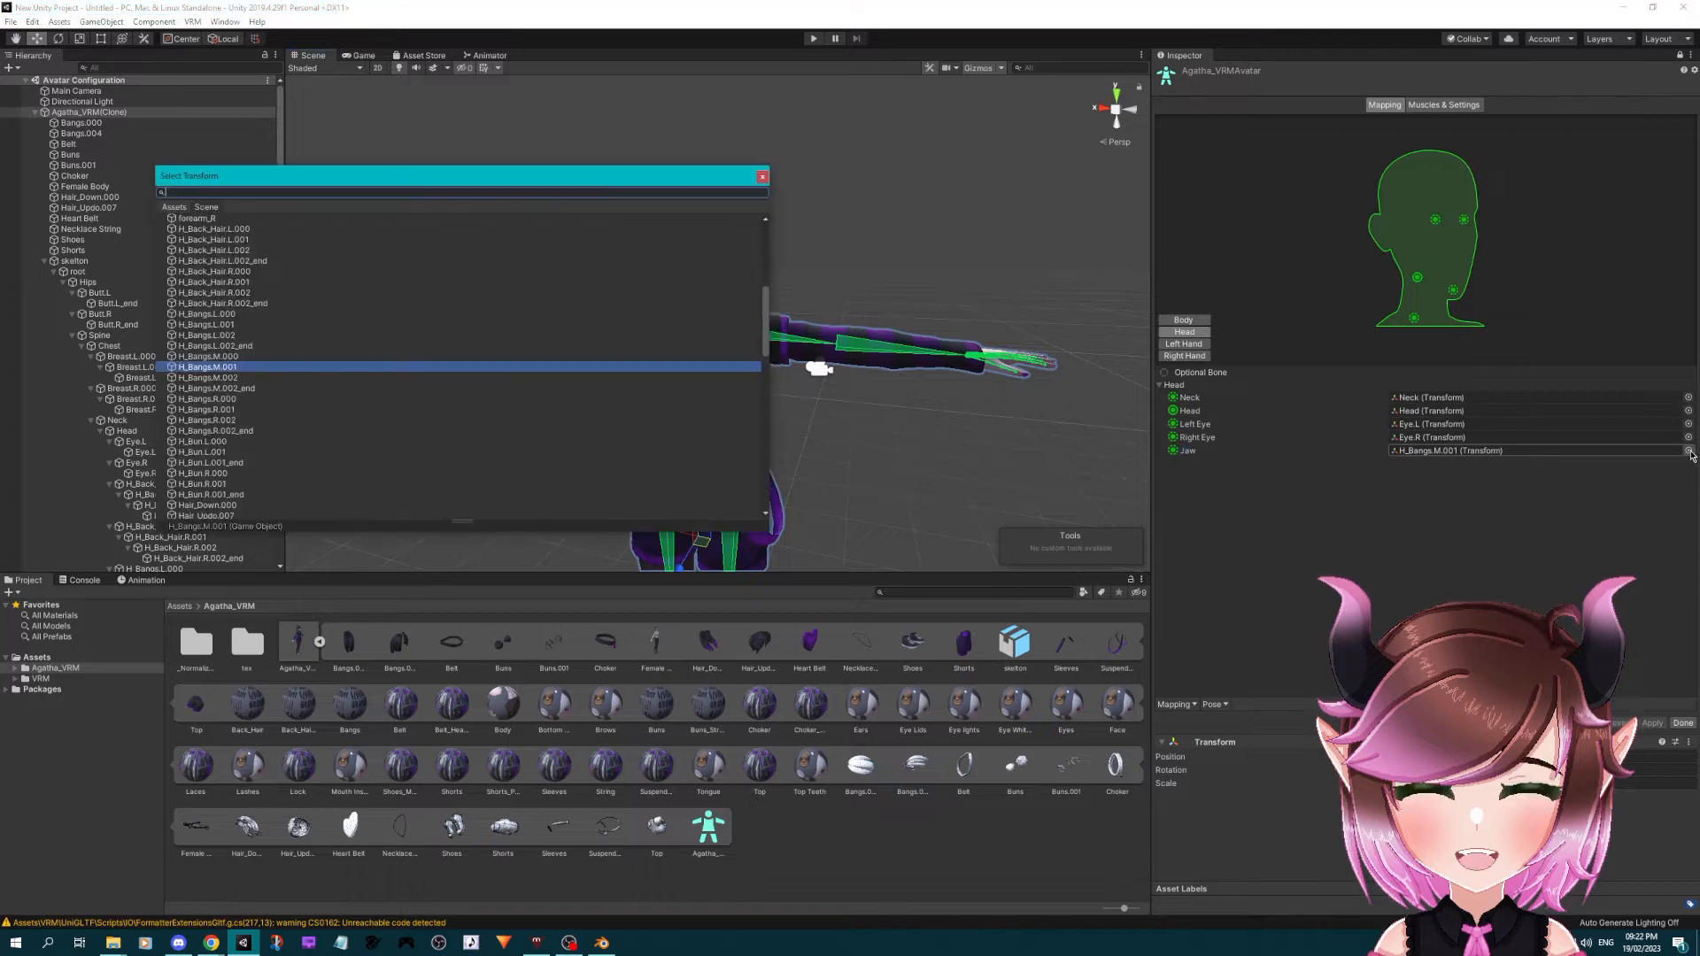
left_click_drag(431, 176, 611, 237)
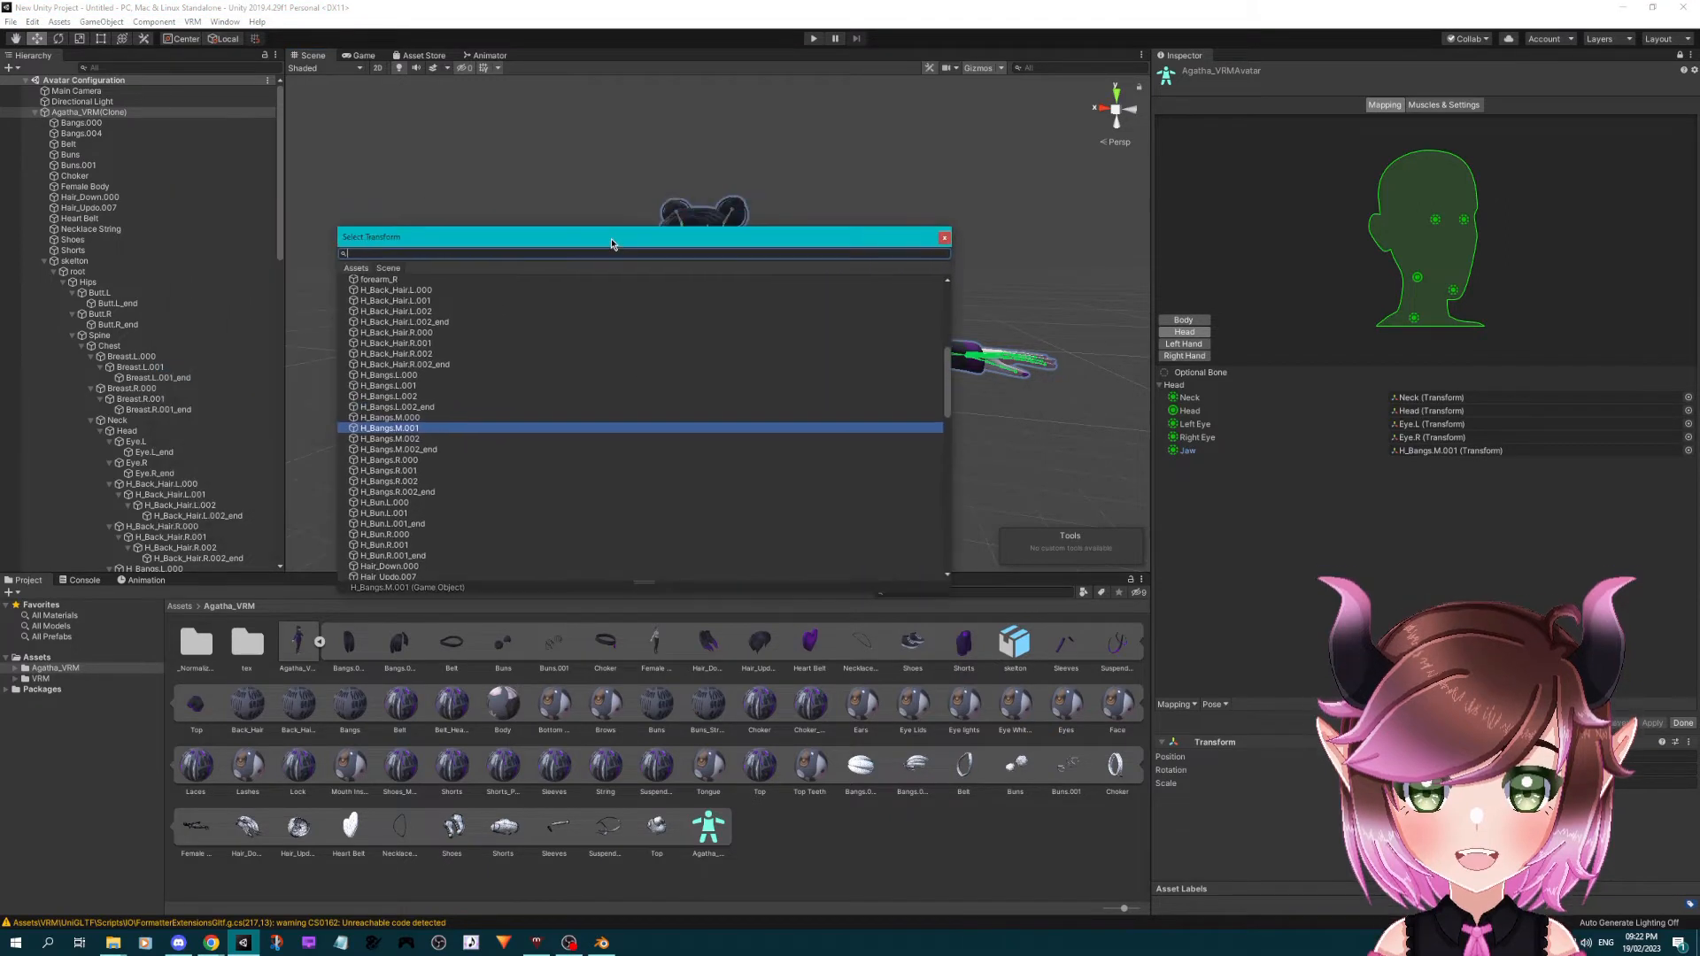
left_click_drag(950, 365, 945, 301)
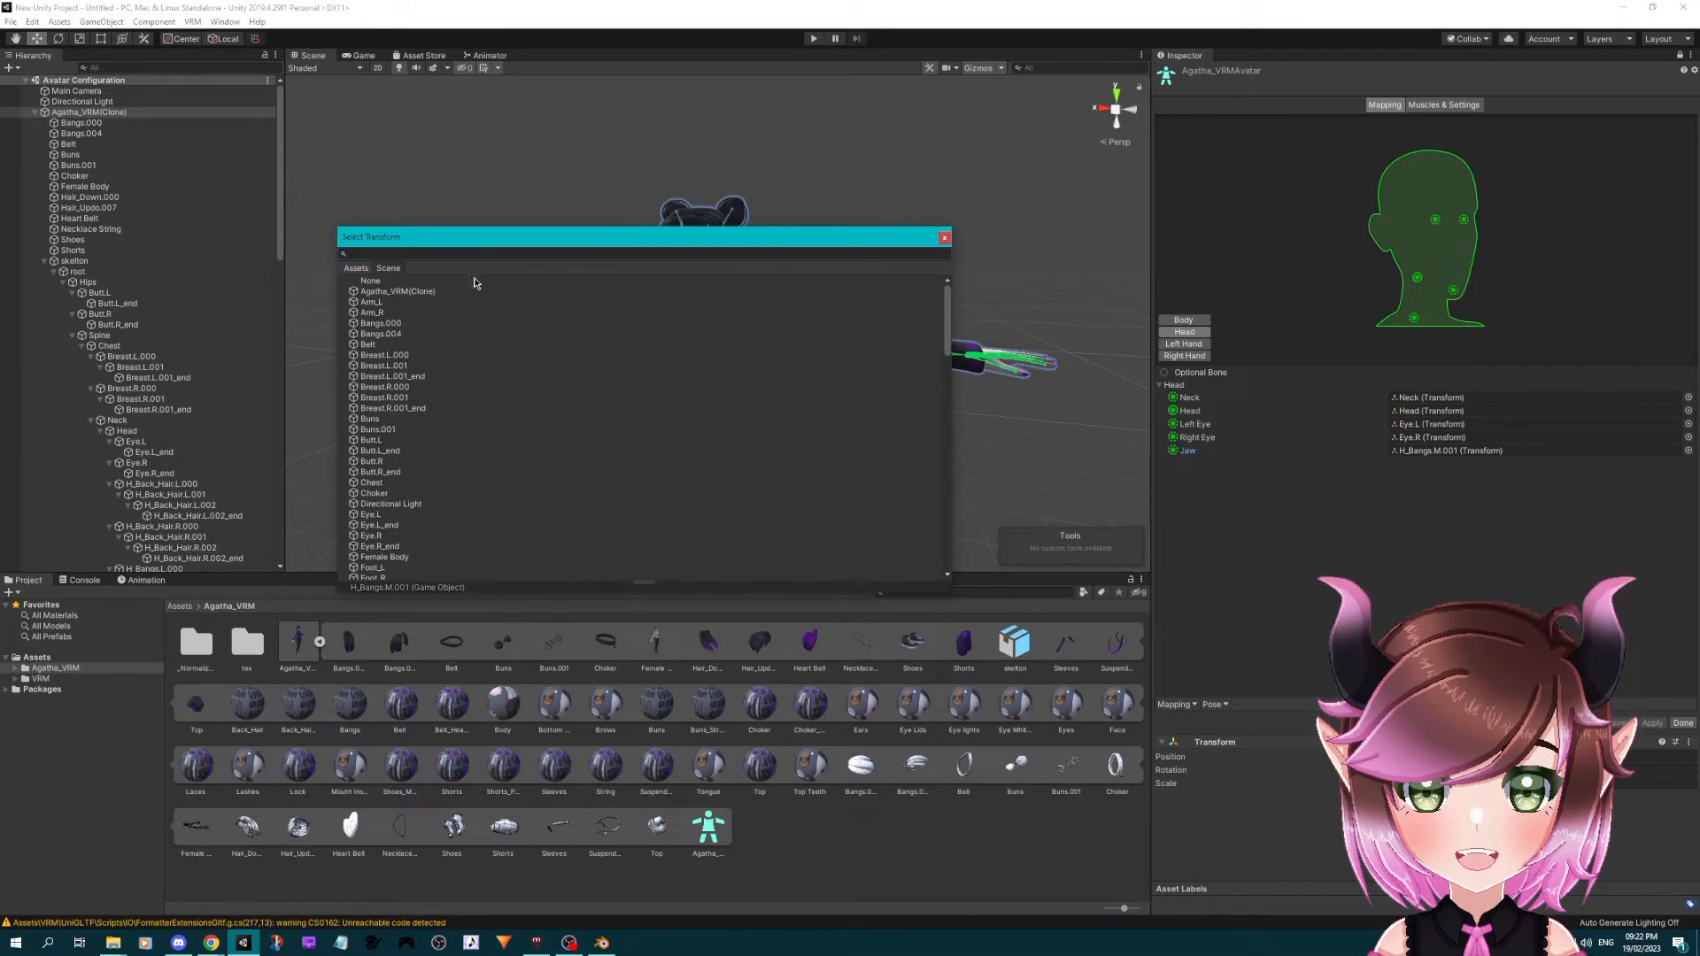
left_click(370, 281)
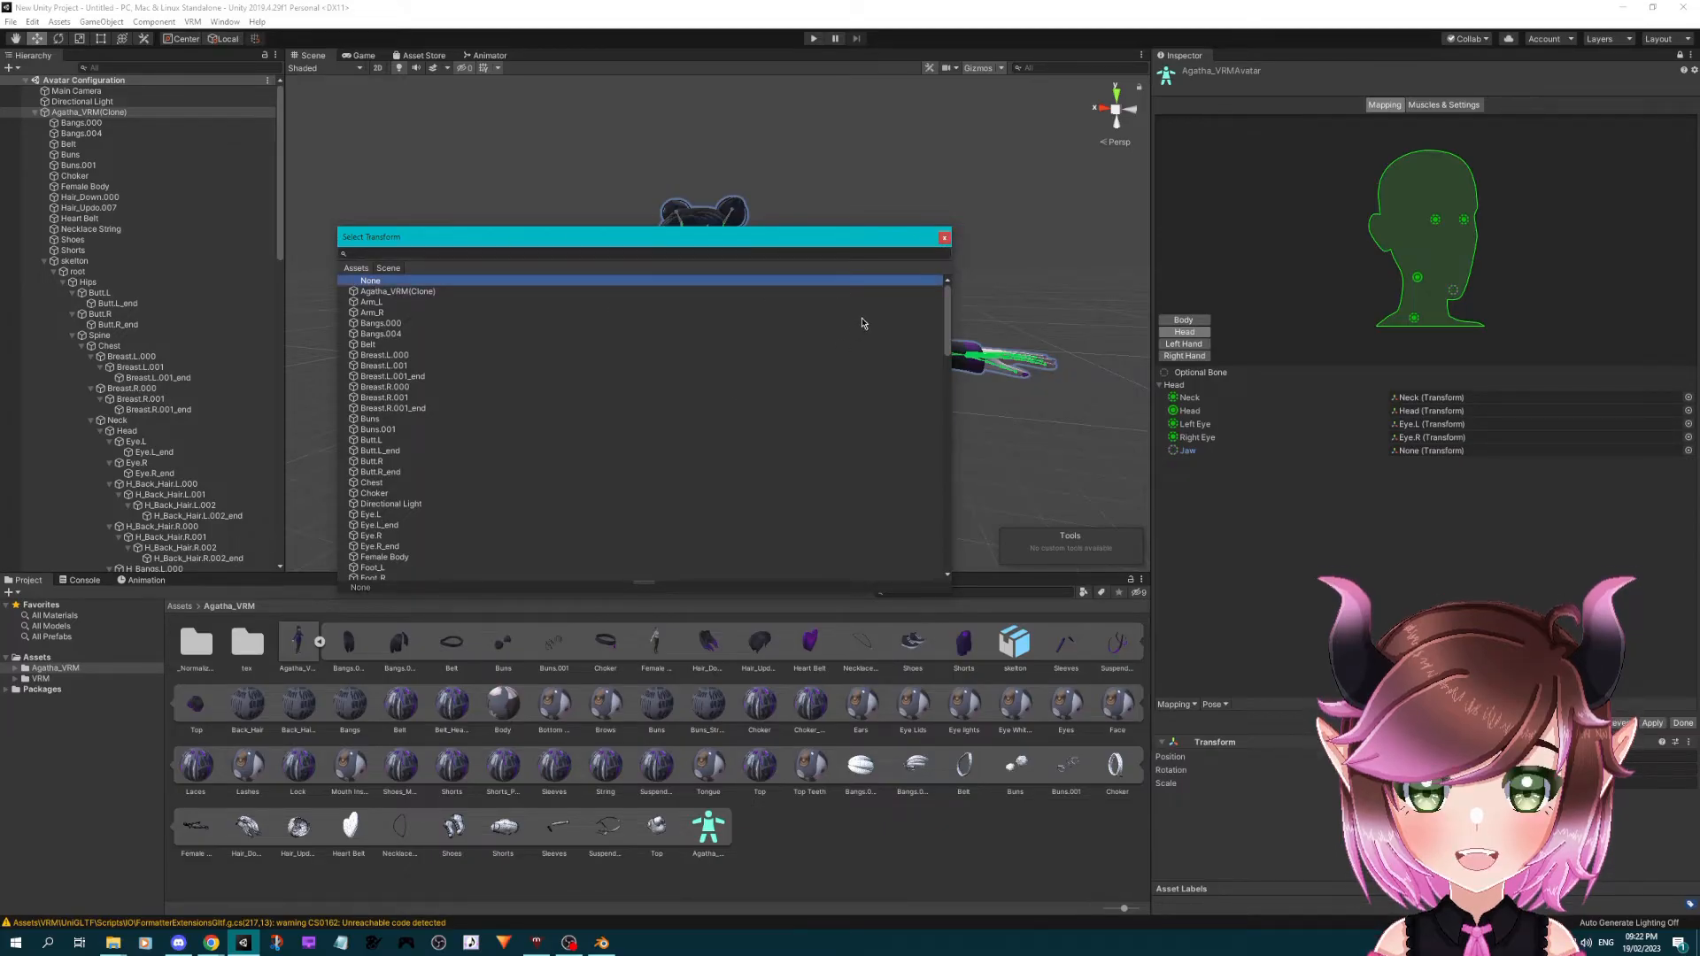
left_click_drag(948, 315, 990, 263)
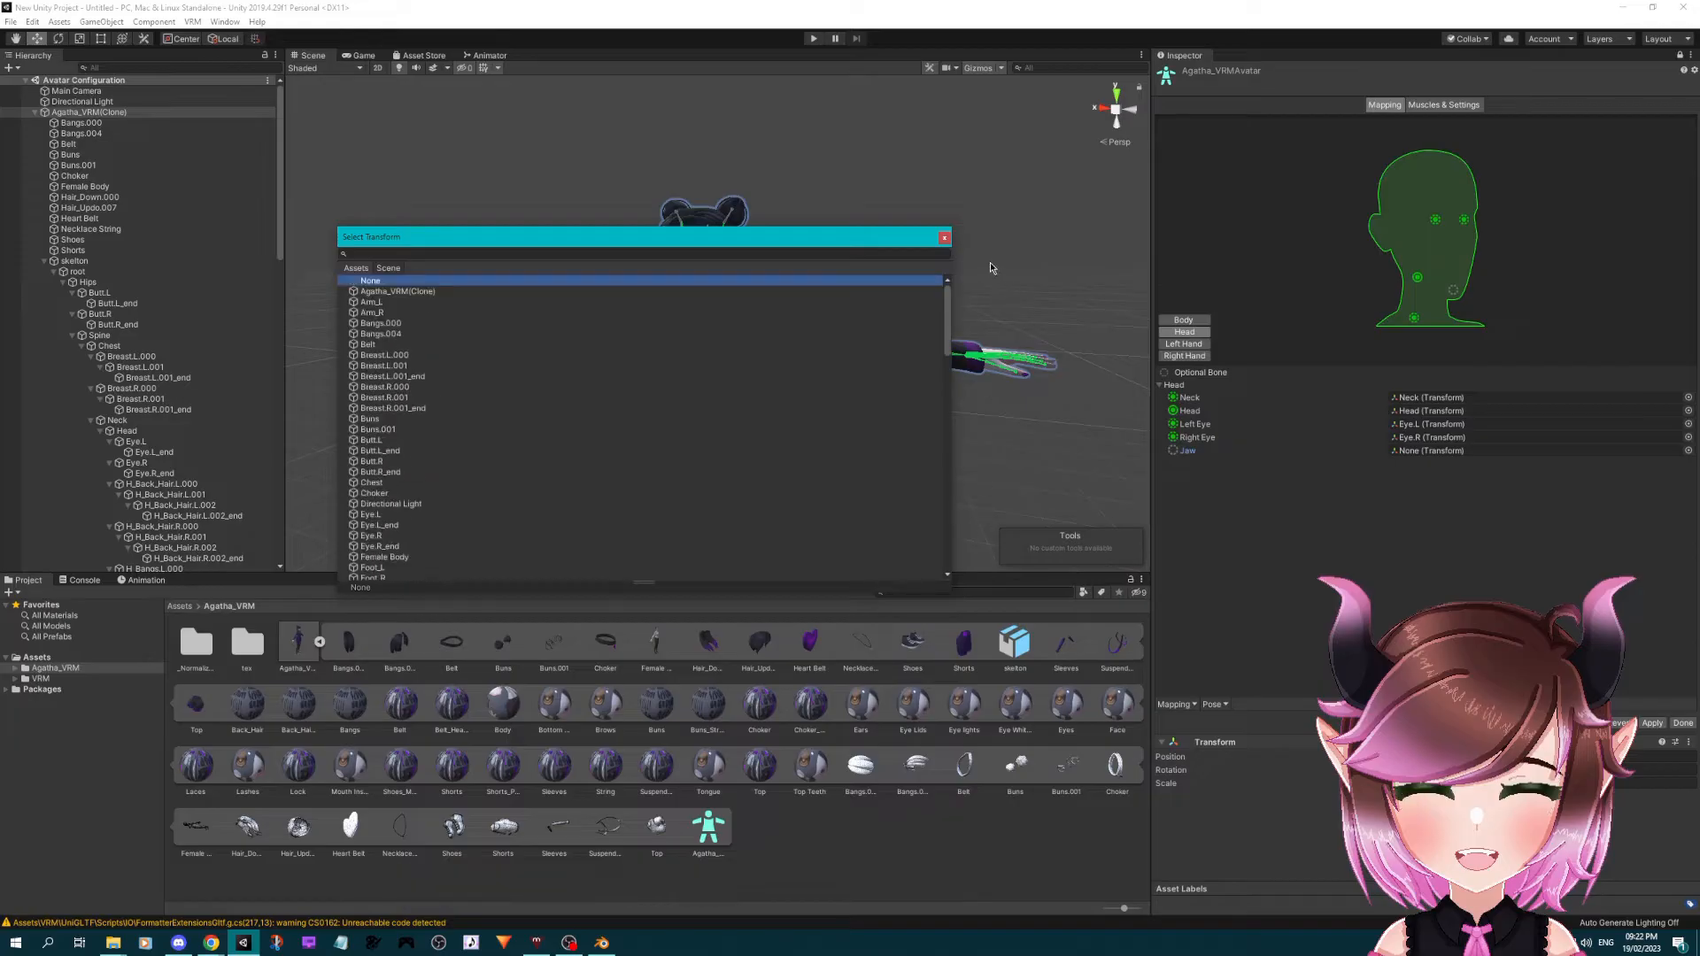
left_click(945, 239)
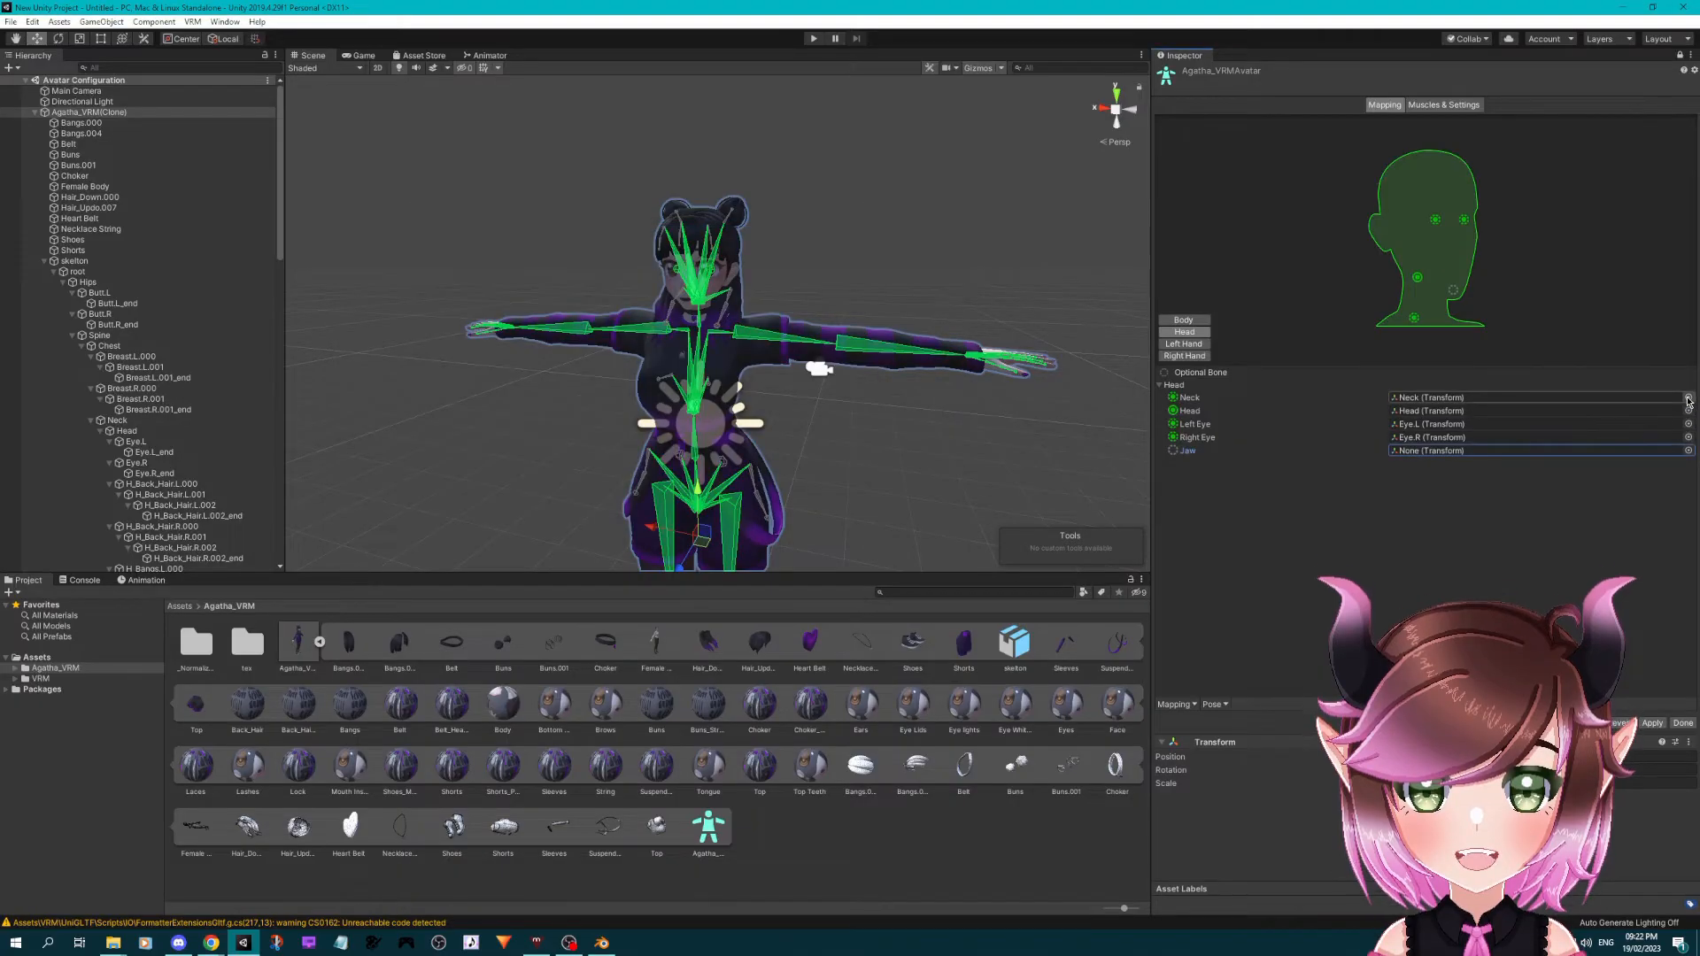
- Set the Neck bone to None in the head mapping and check the neck area on the model
left_click(1668, 398)
left_click(1687, 398)
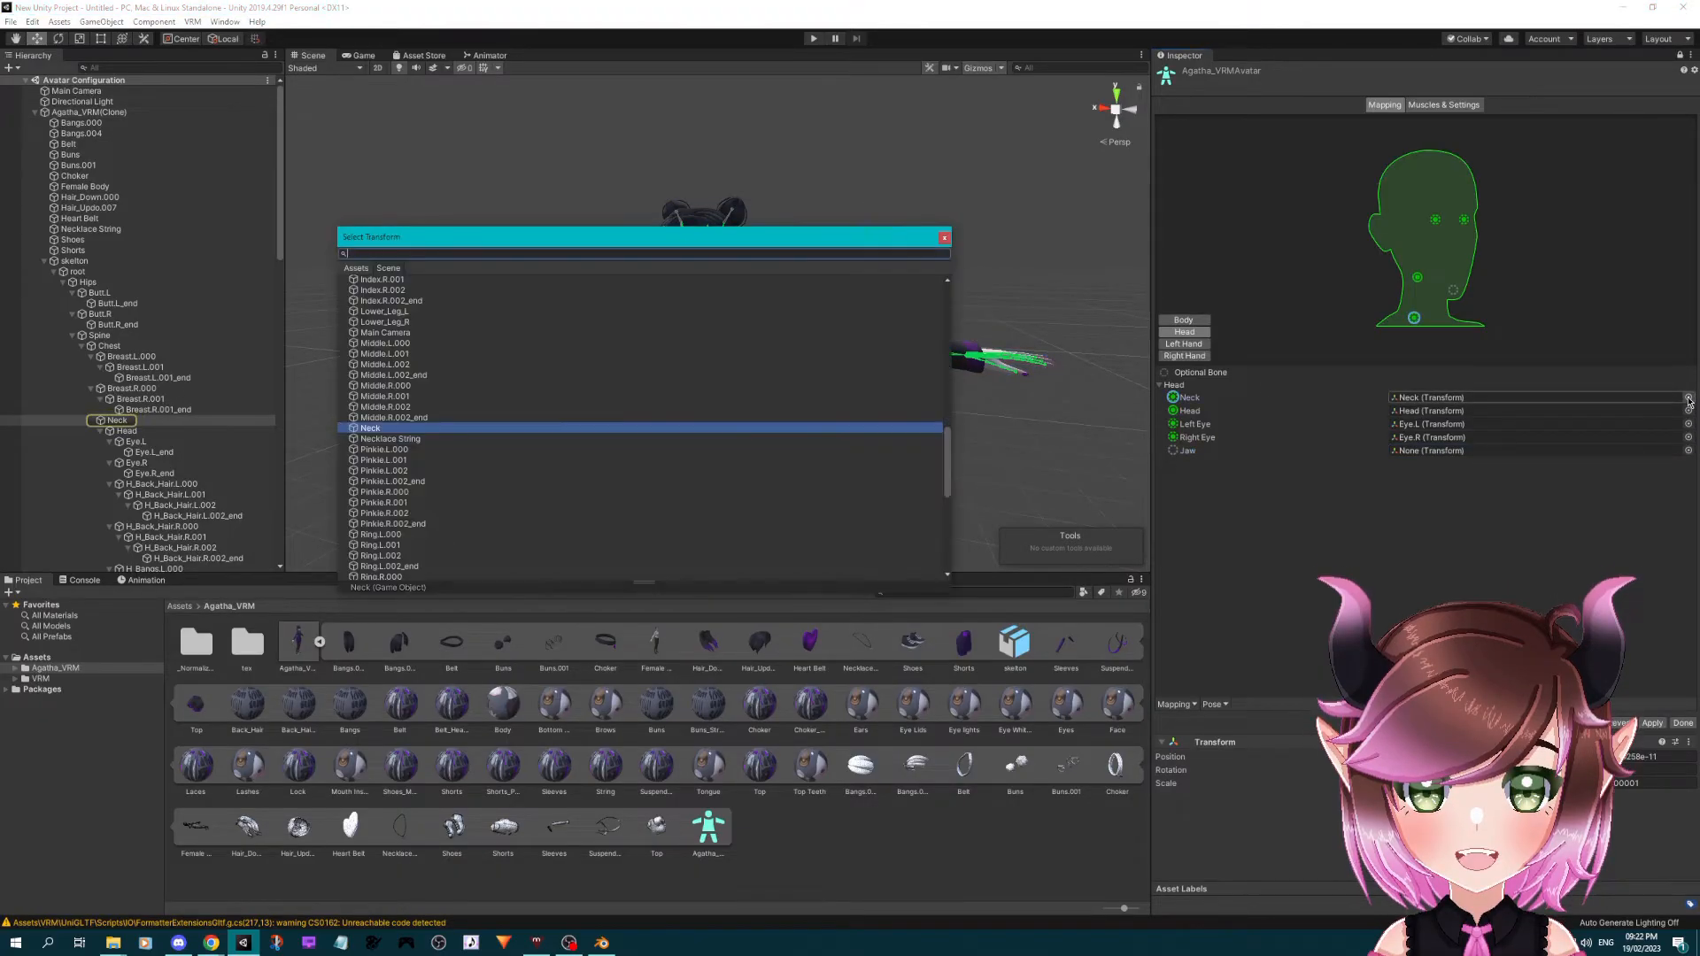
left_click_drag(946, 449, 944, 288)
left_click(463, 281)
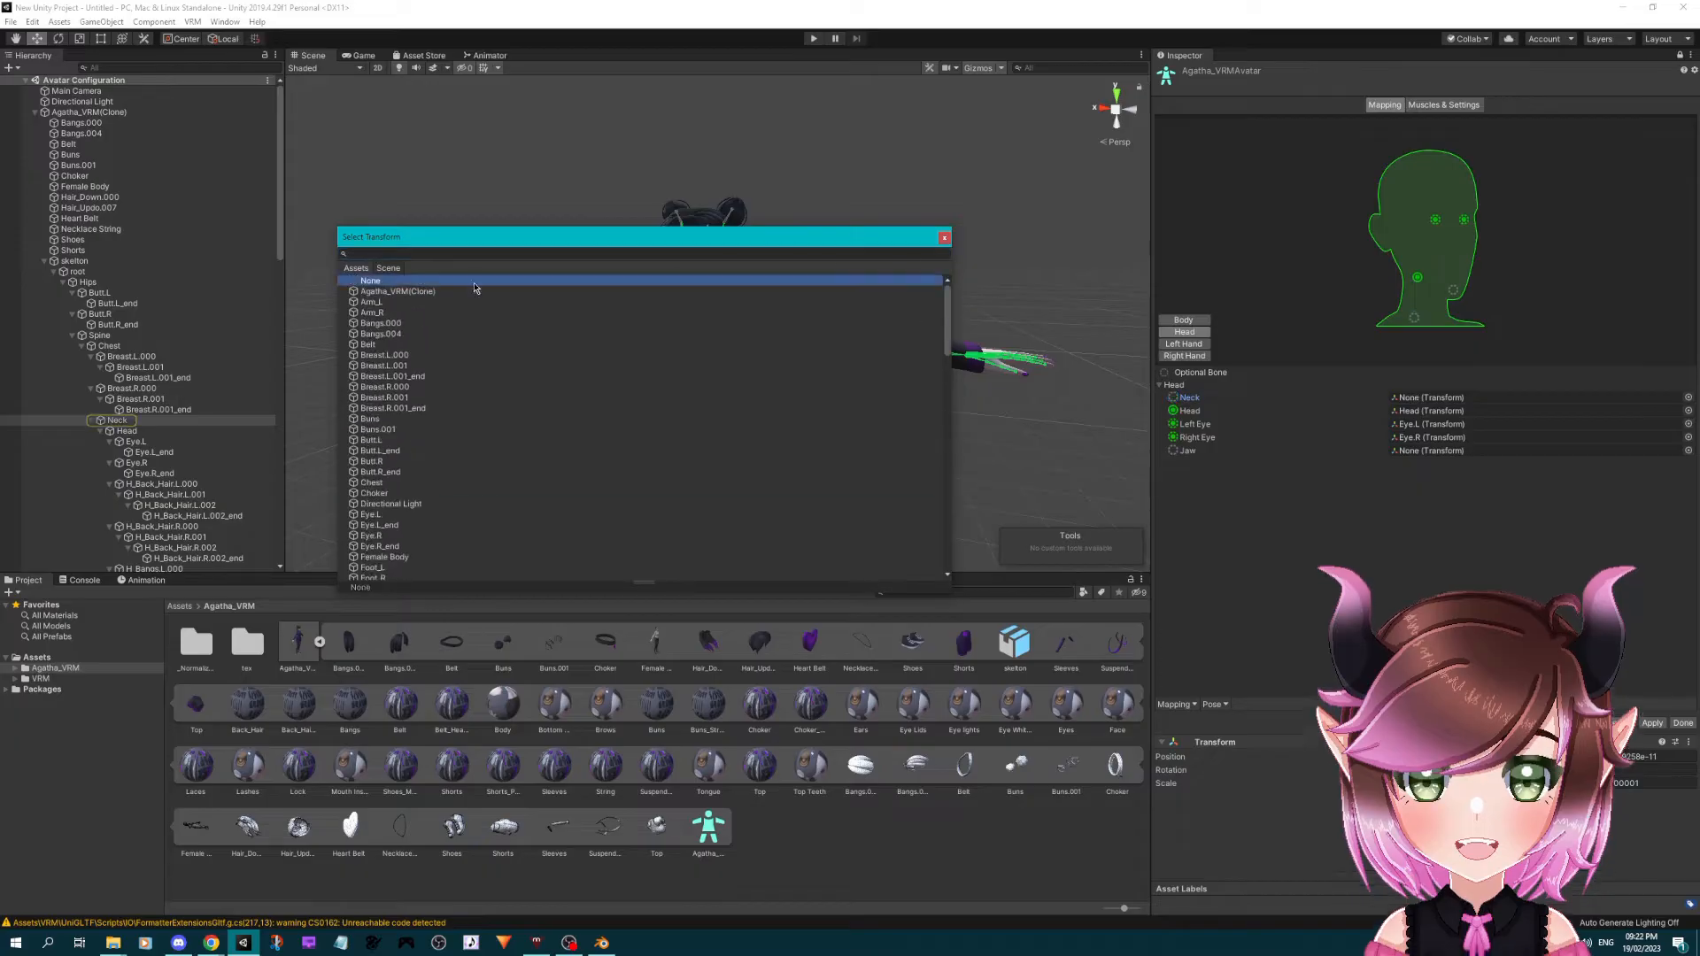
left_click(945, 240)
scroll(885, 380, "up", 3)
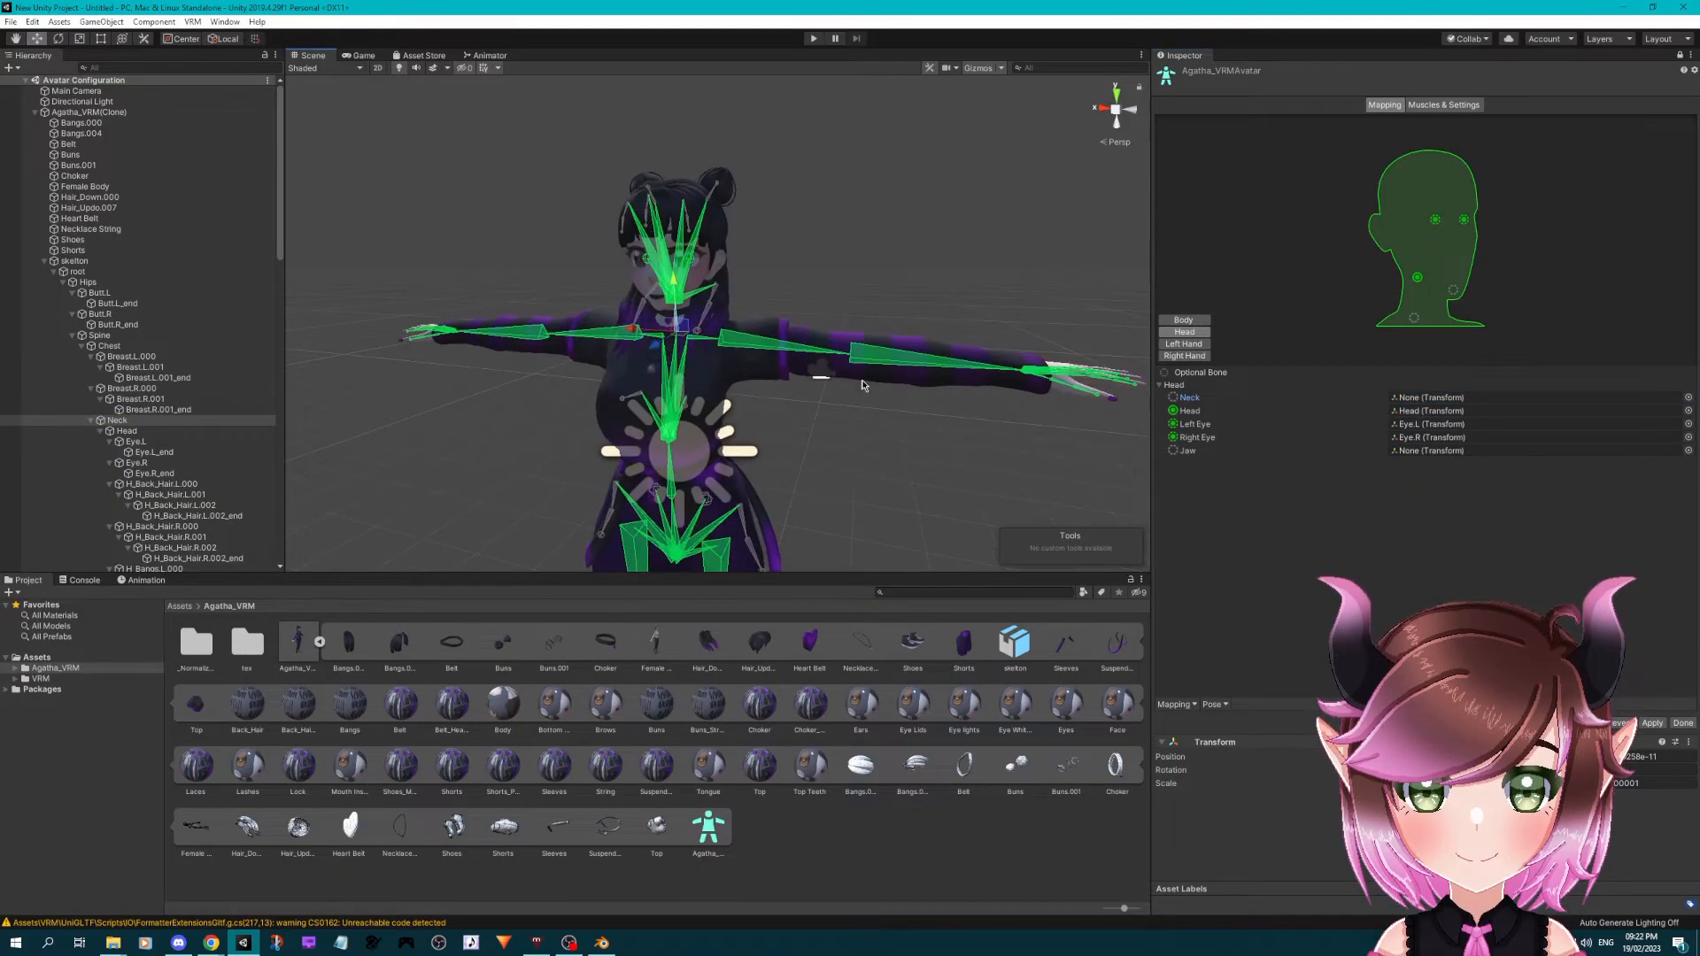
right_click_drag(876, 379, 839, 355)
middle_click_drag(840, 355, 504, 333)
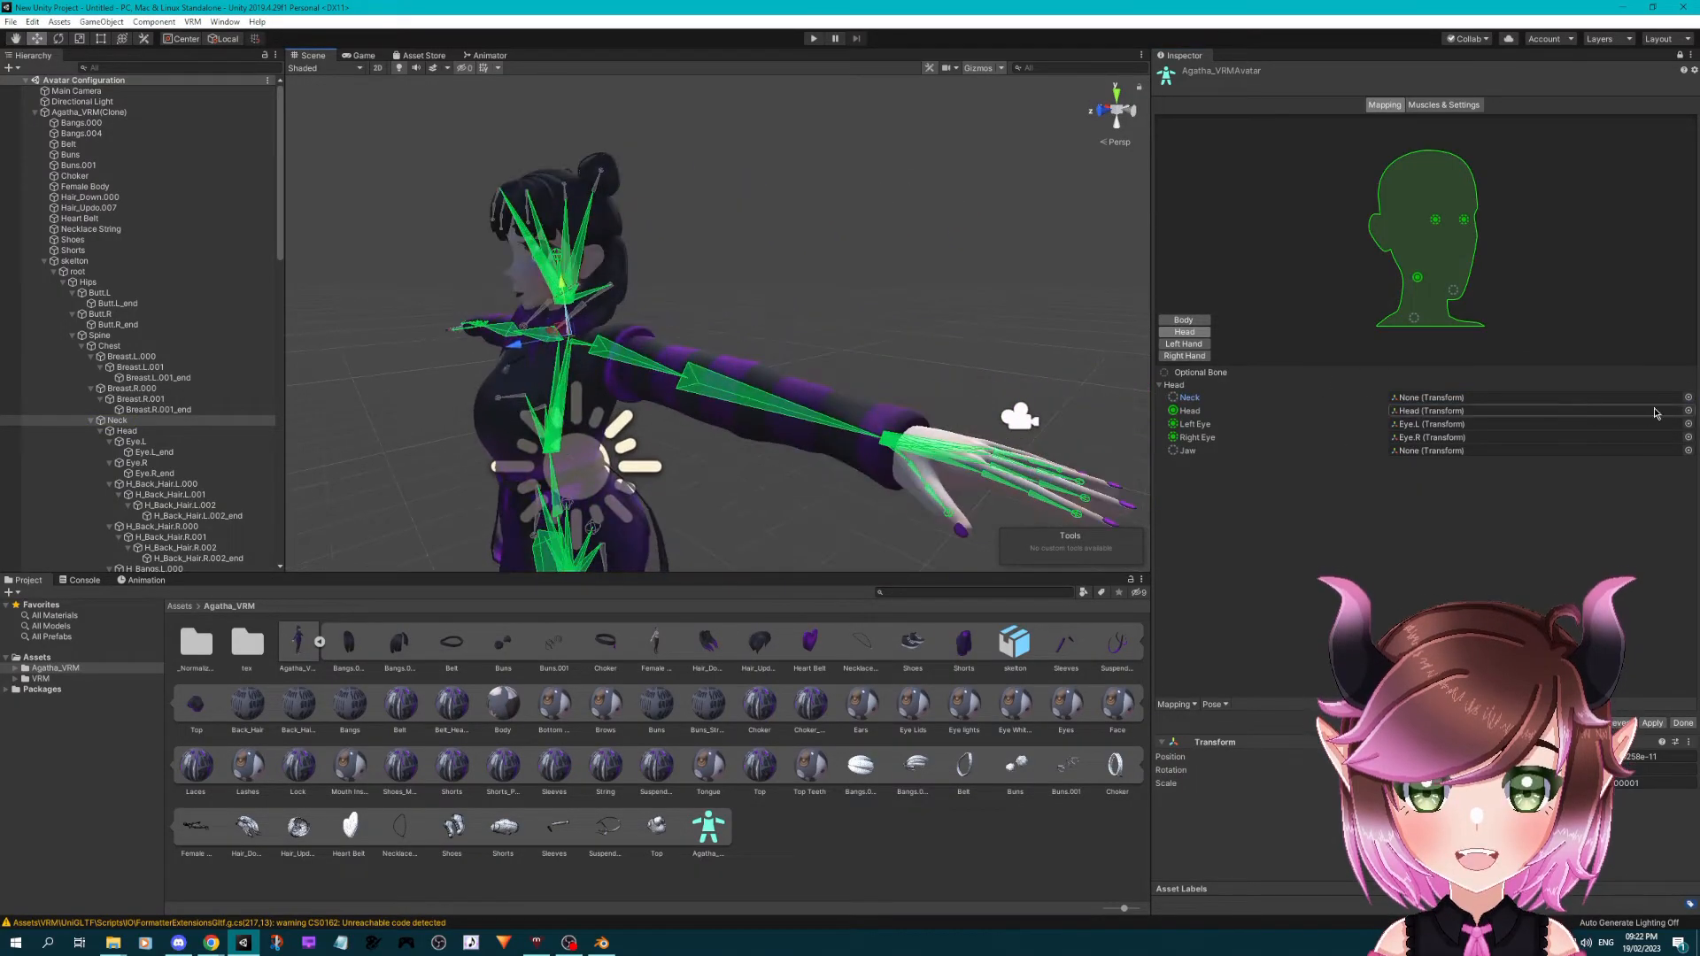
- Search the transforms for "neck" and assign the Neck transform to the empty Neck bone slot
left_click(1688, 397)
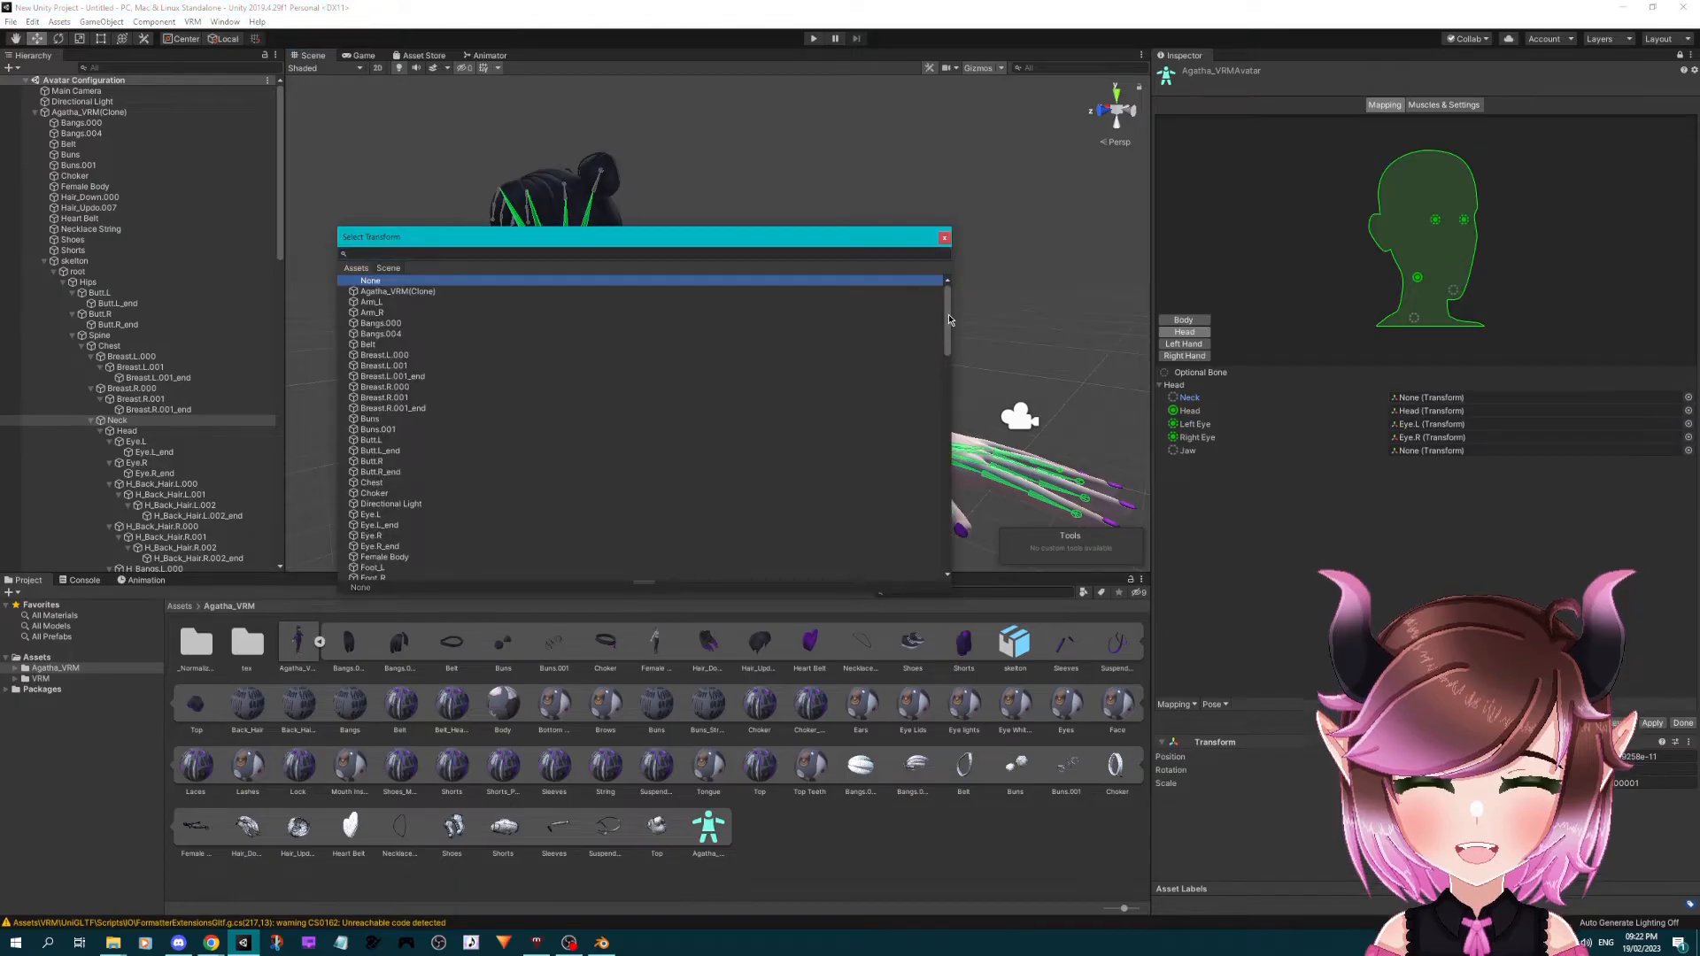
left_click_drag(947, 305, 947, 336)
scroll(714, 406, "down", 5)
left_click(424, 256)
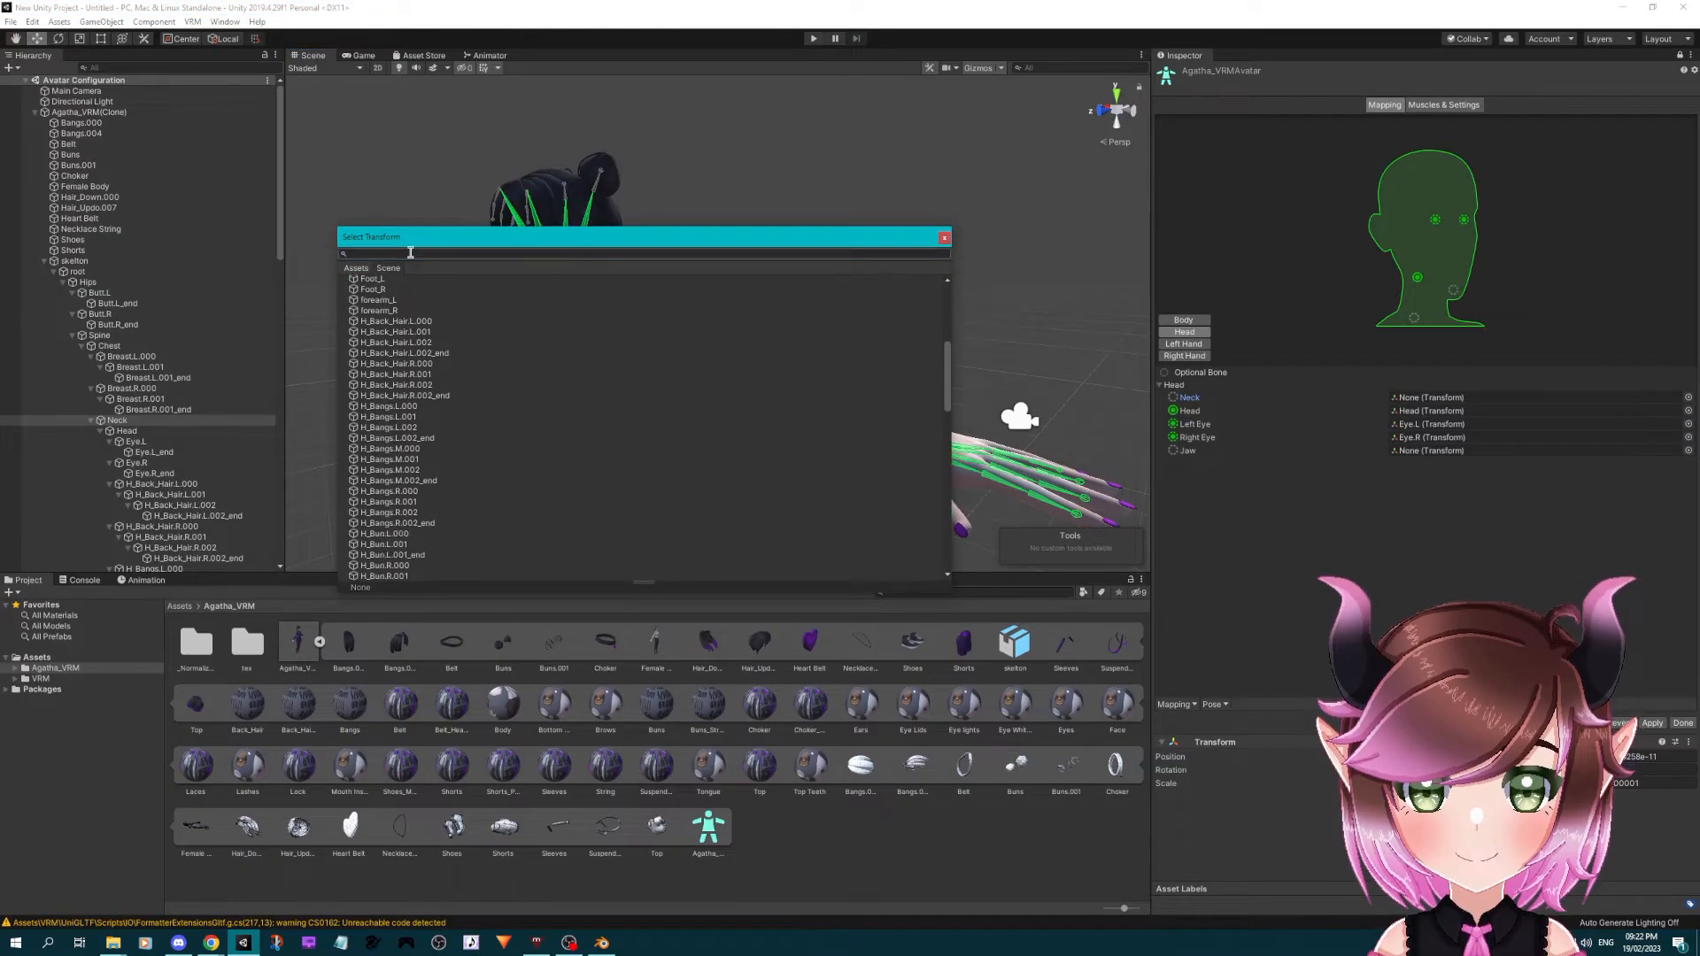
type("neck")
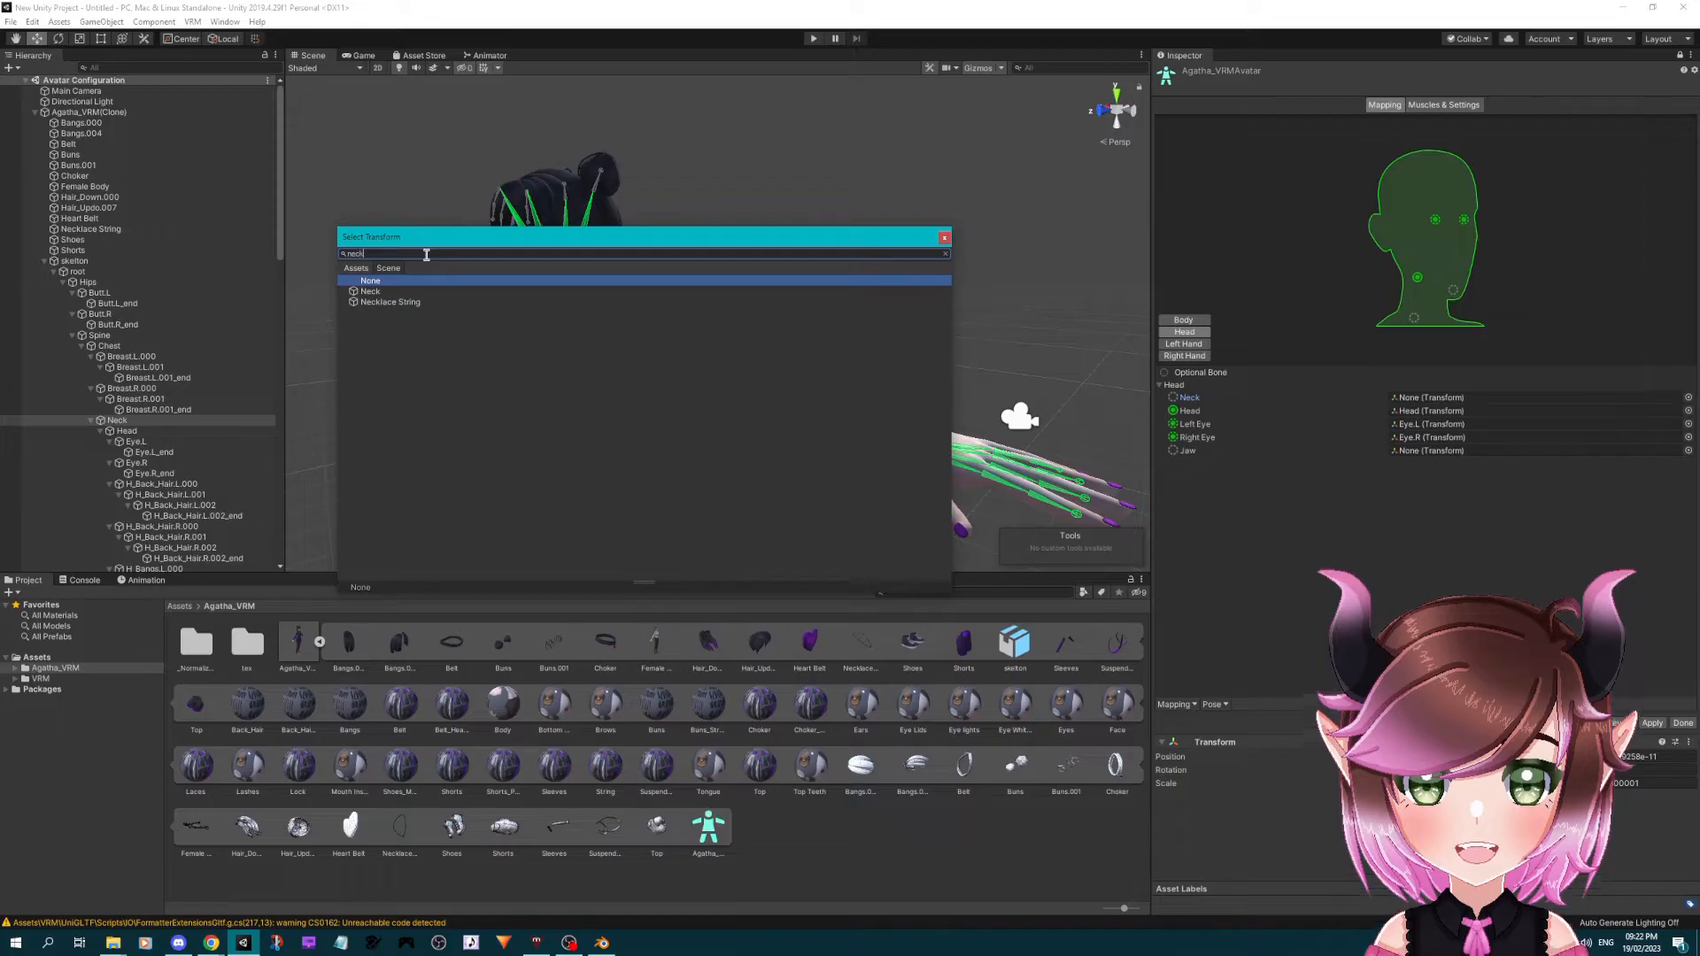
left_click(372, 293)
left_click(945, 238)
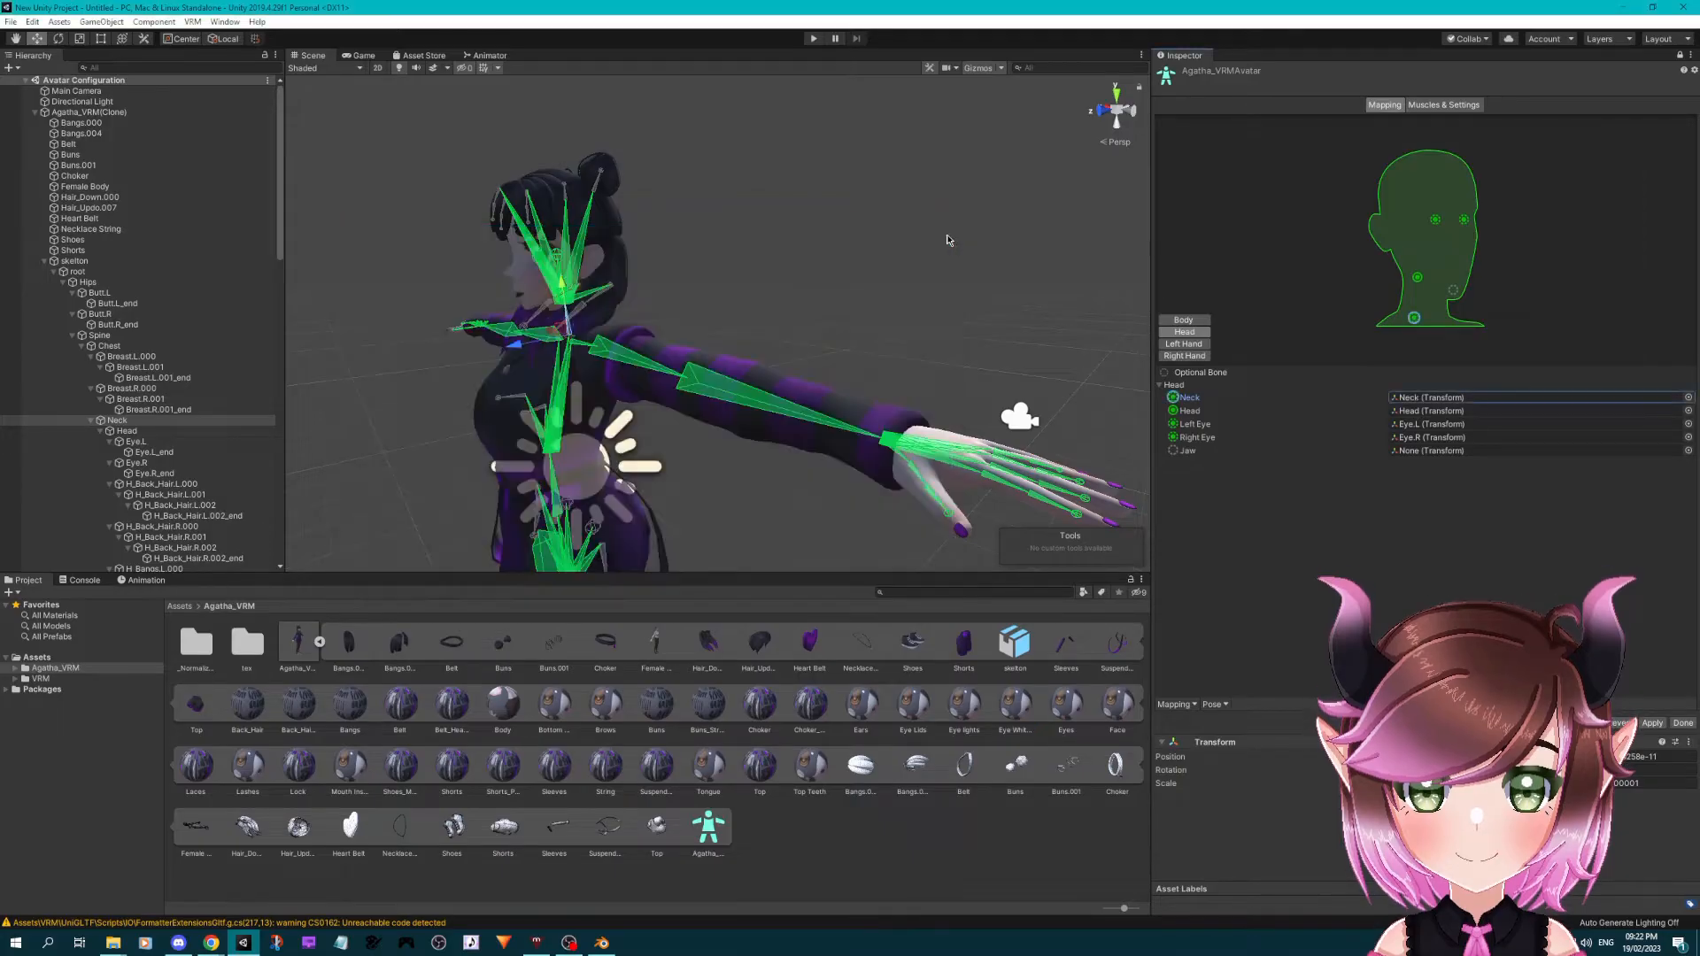
- Apply the changed avatar bone mapping and finish the avatar configuration to return to the scene
right_click_drag(721, 265, 909, 285)
middle_click_drag(584, 318, 903, 301)
scroll(902, 301, "down", 5)
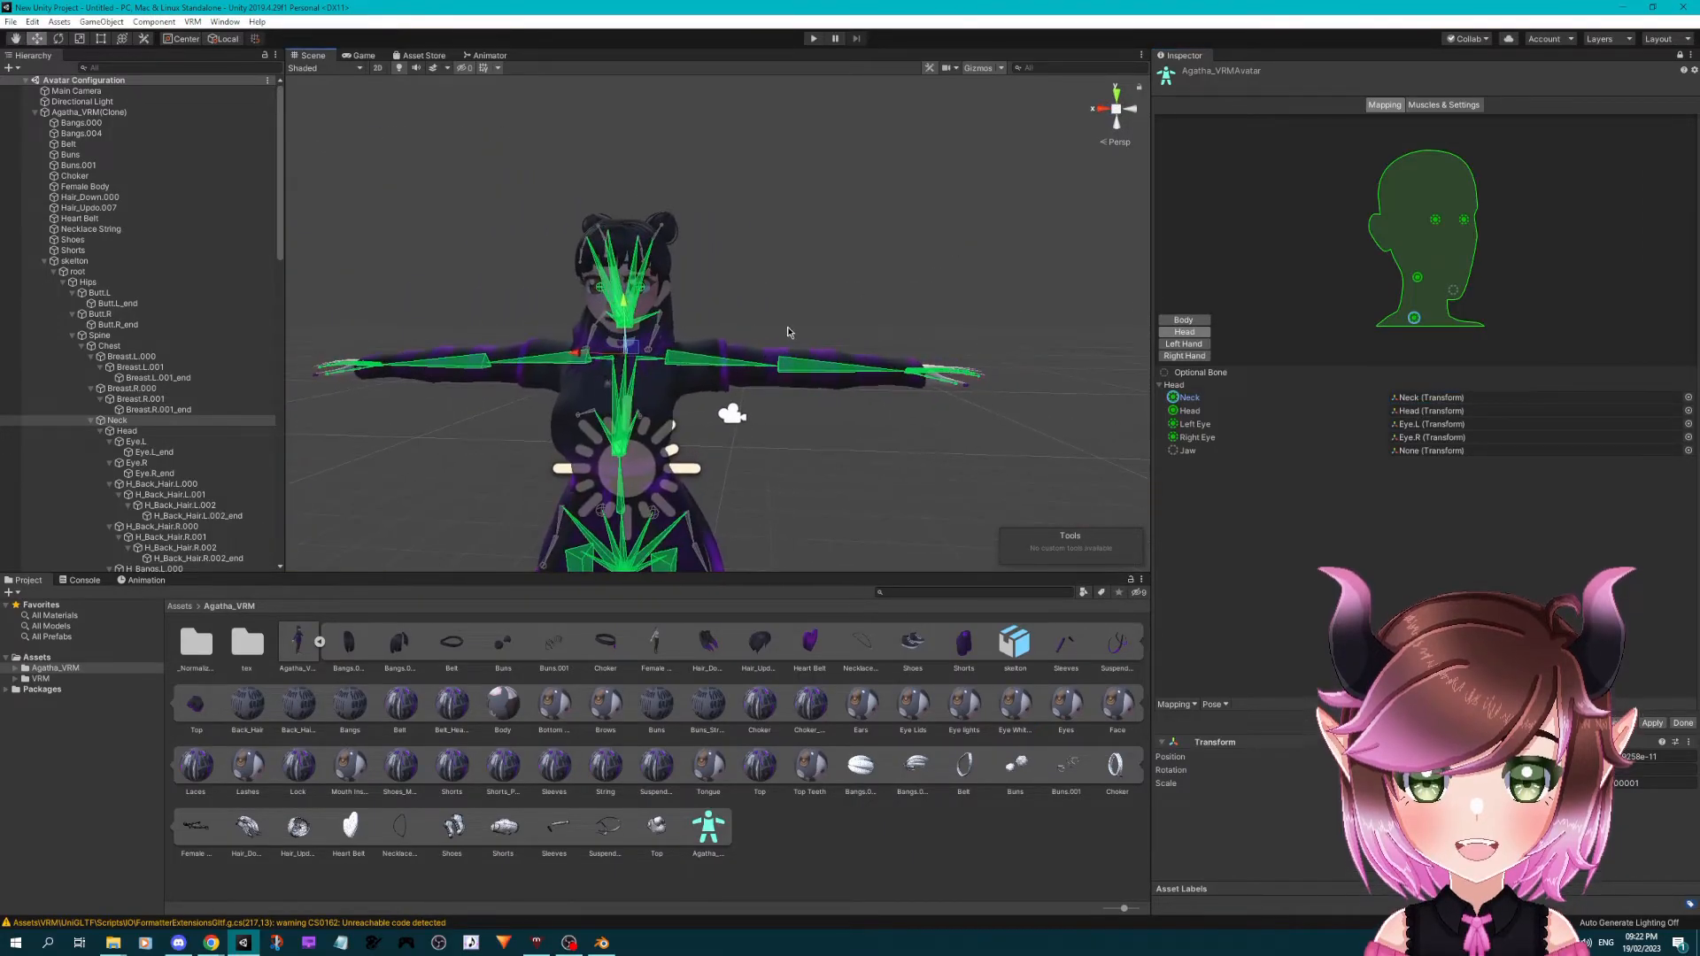
left_click(1652, 724)
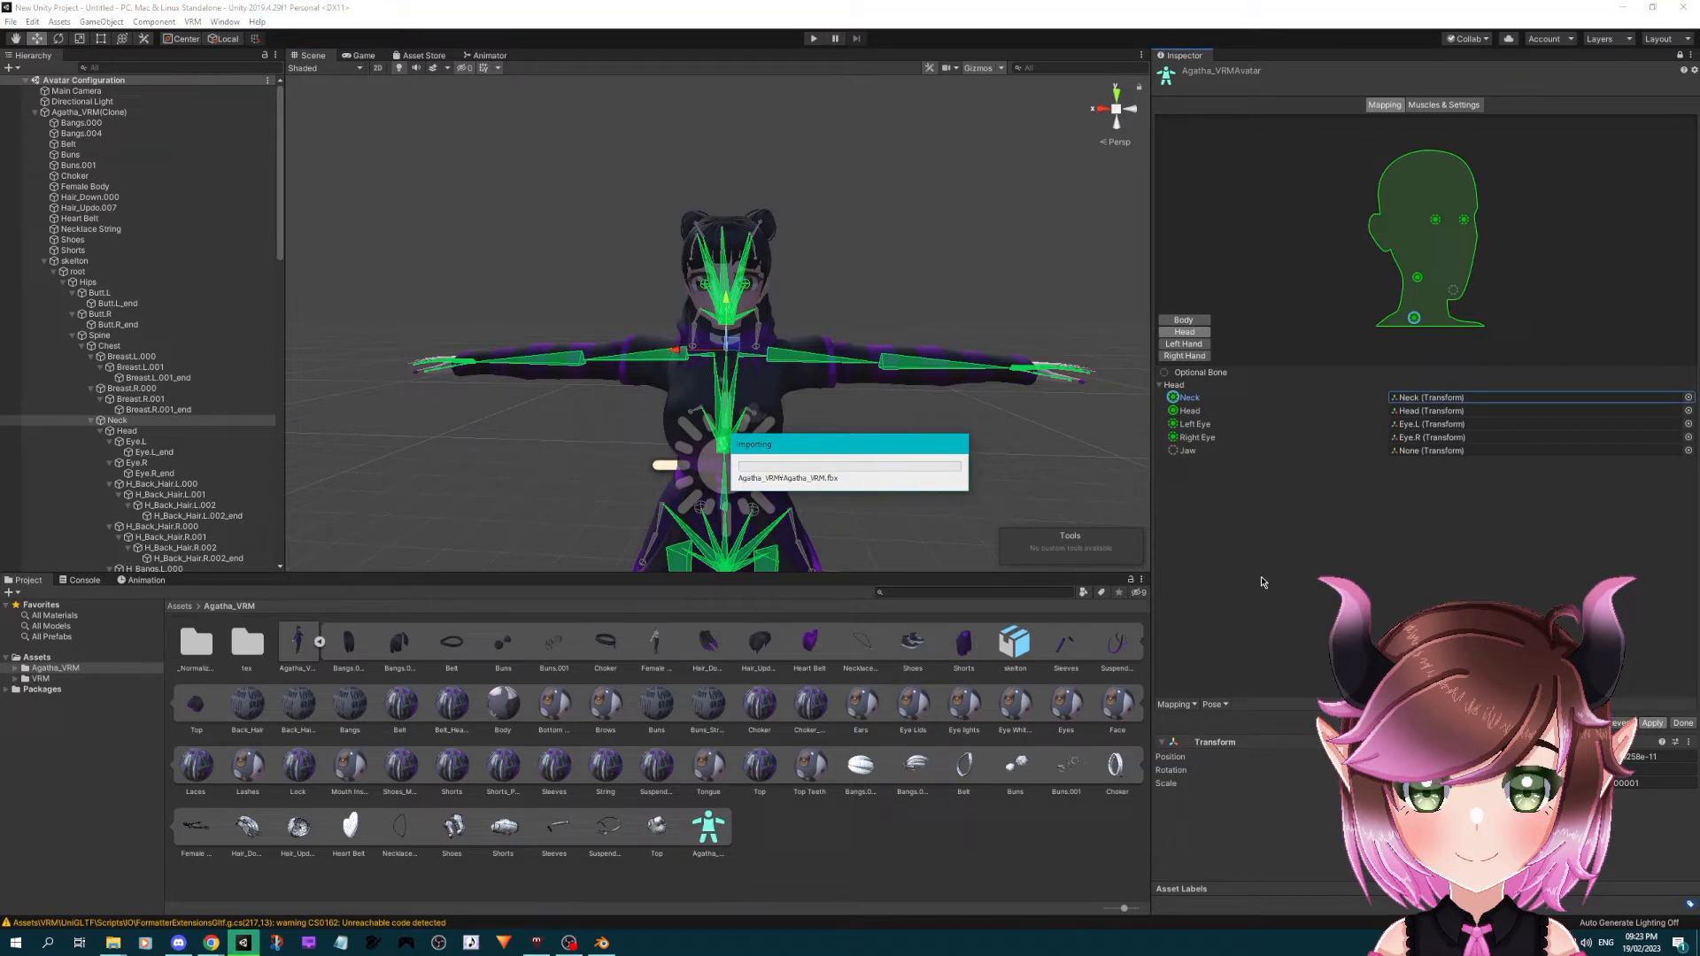
left_click(1680, 722)
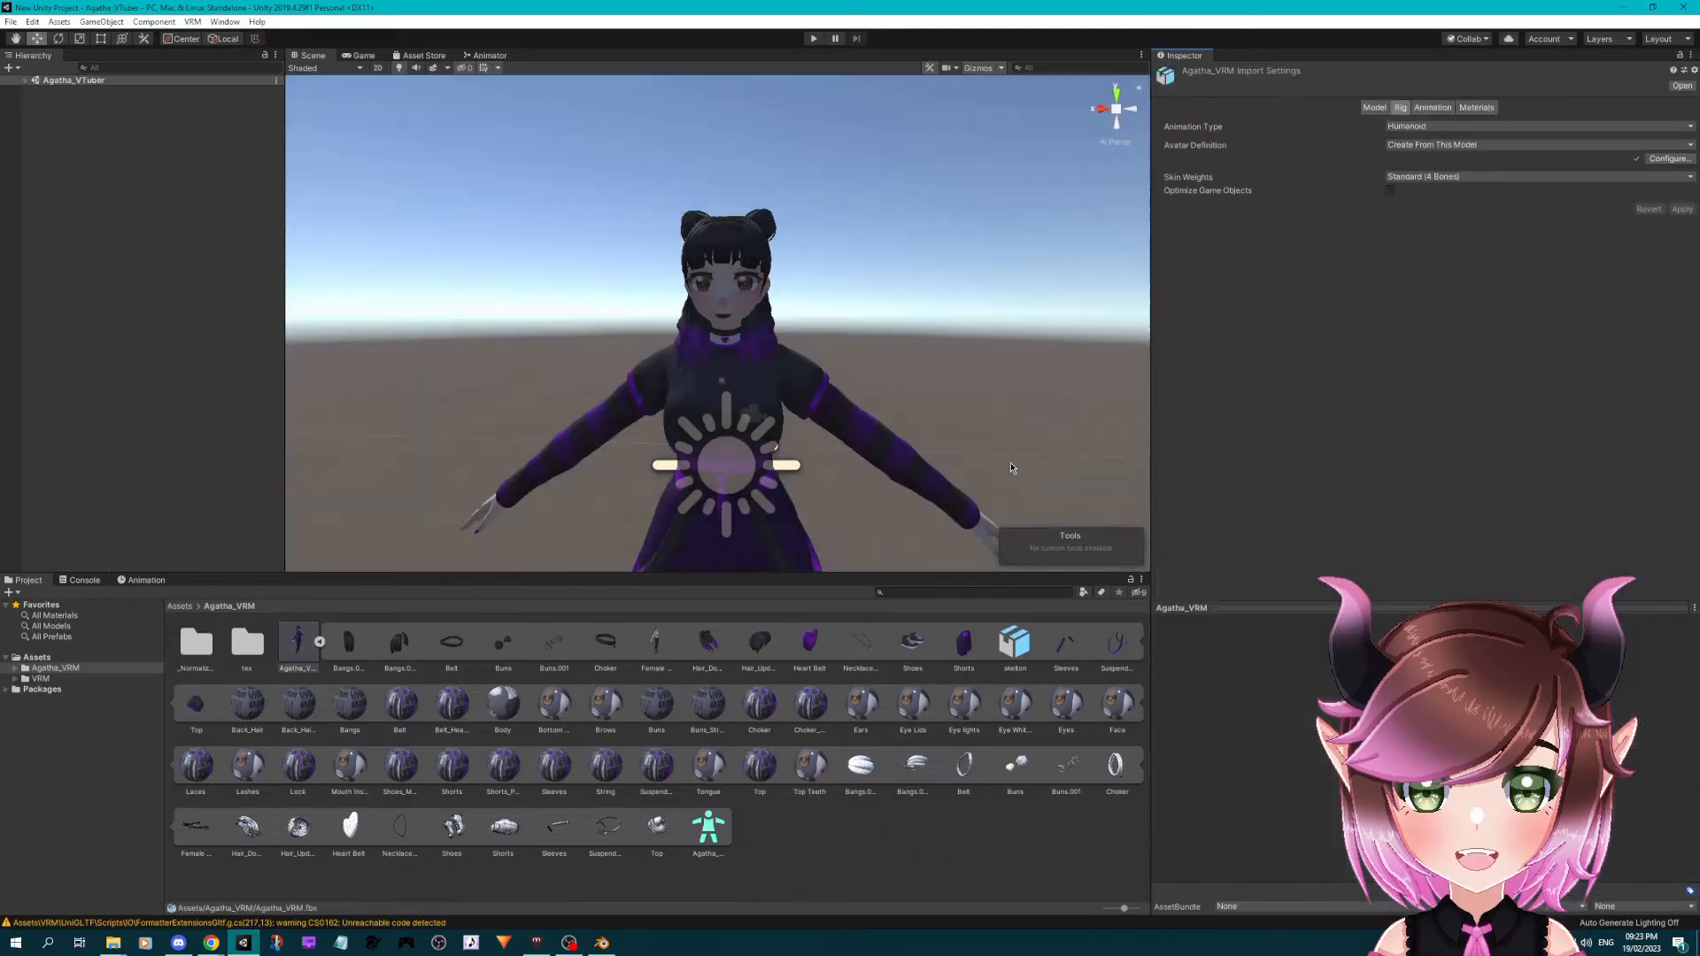
- Expand the Agatha_VTuber scene, select the Agatha_VRM model's source asset and show its Materials import settings
left_click(26, 81)
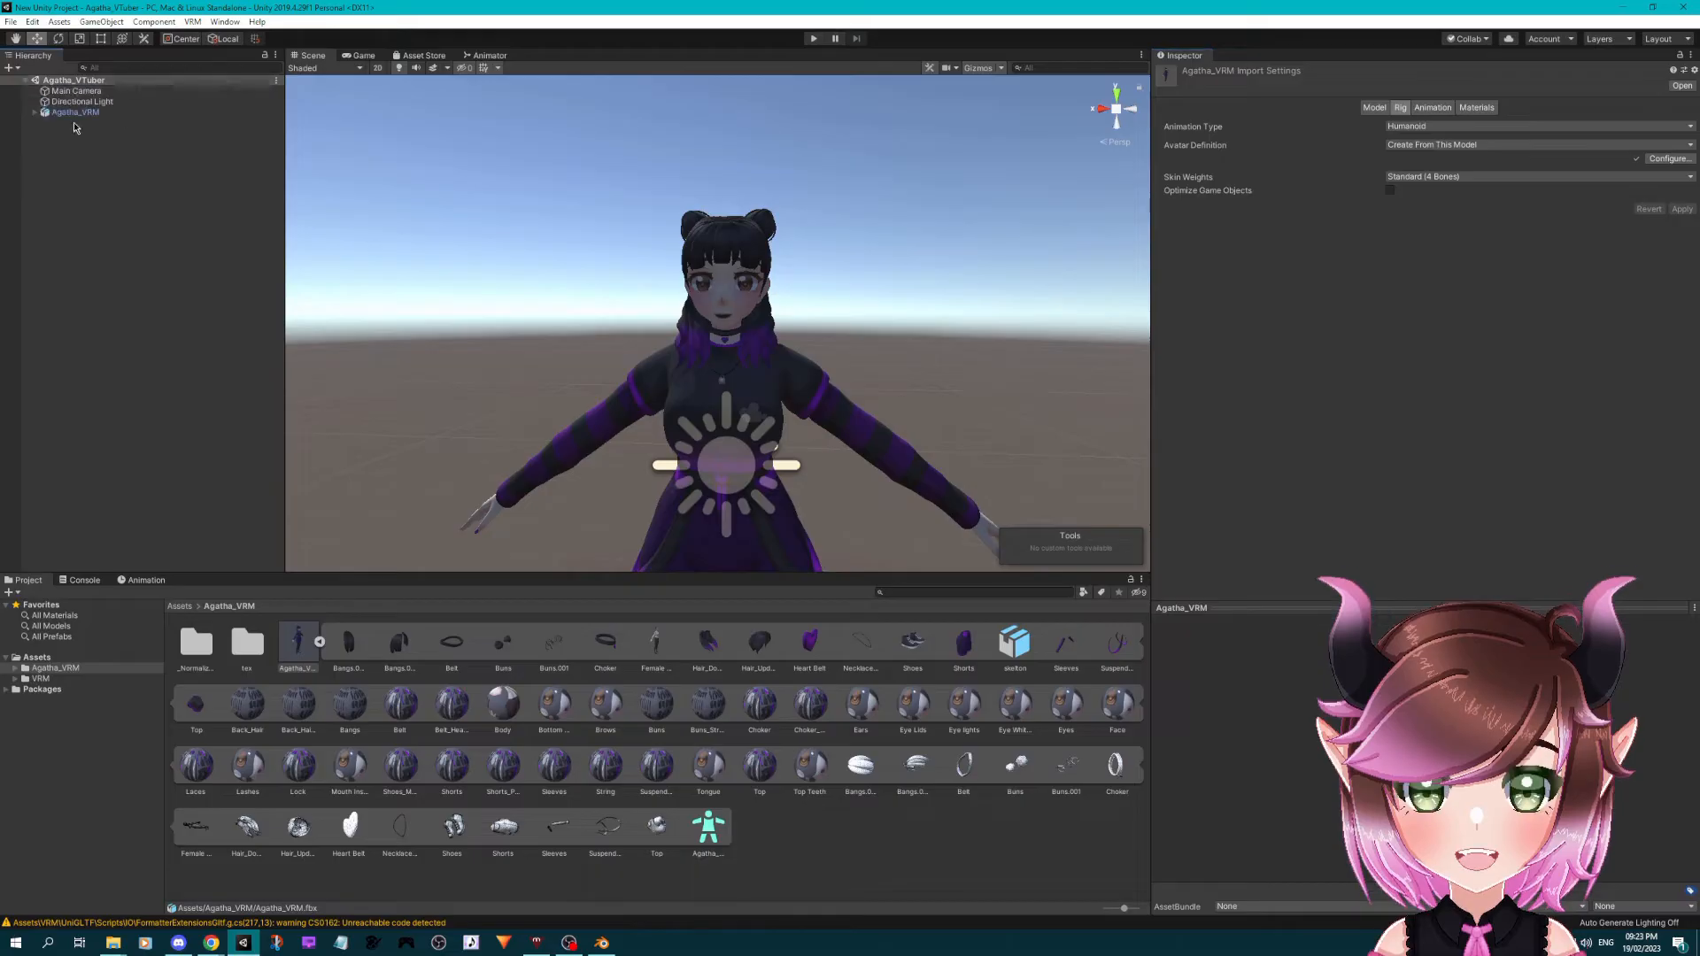
left_click(31, 83)
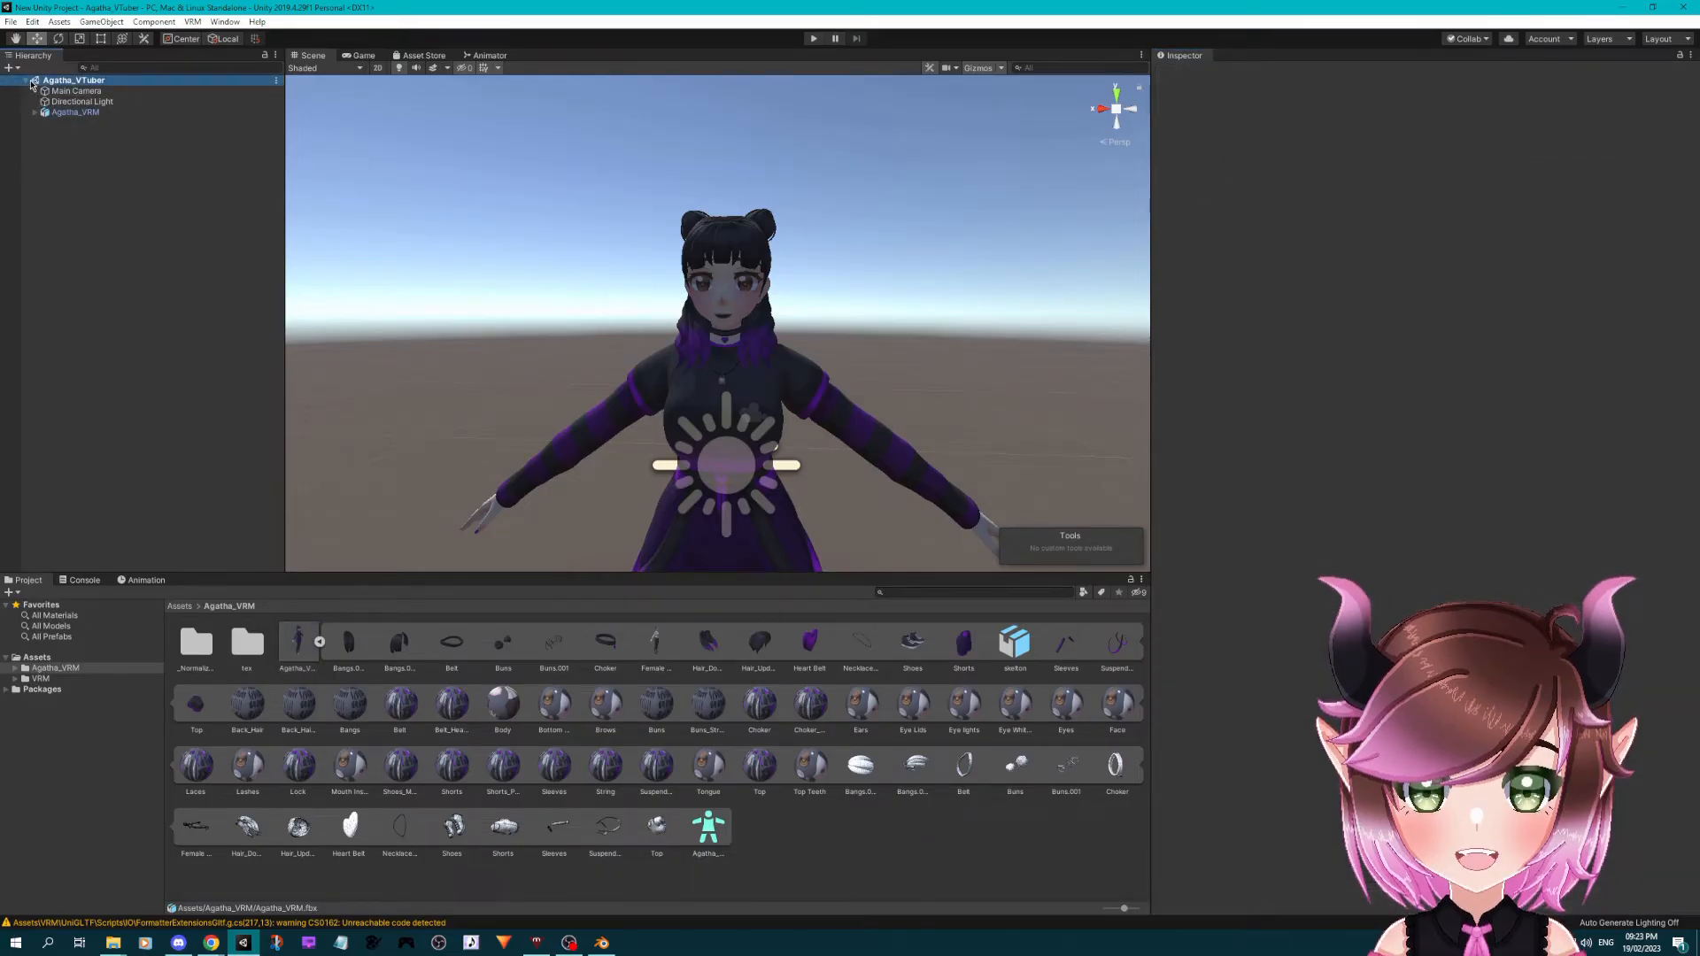
left_click(122, 112)
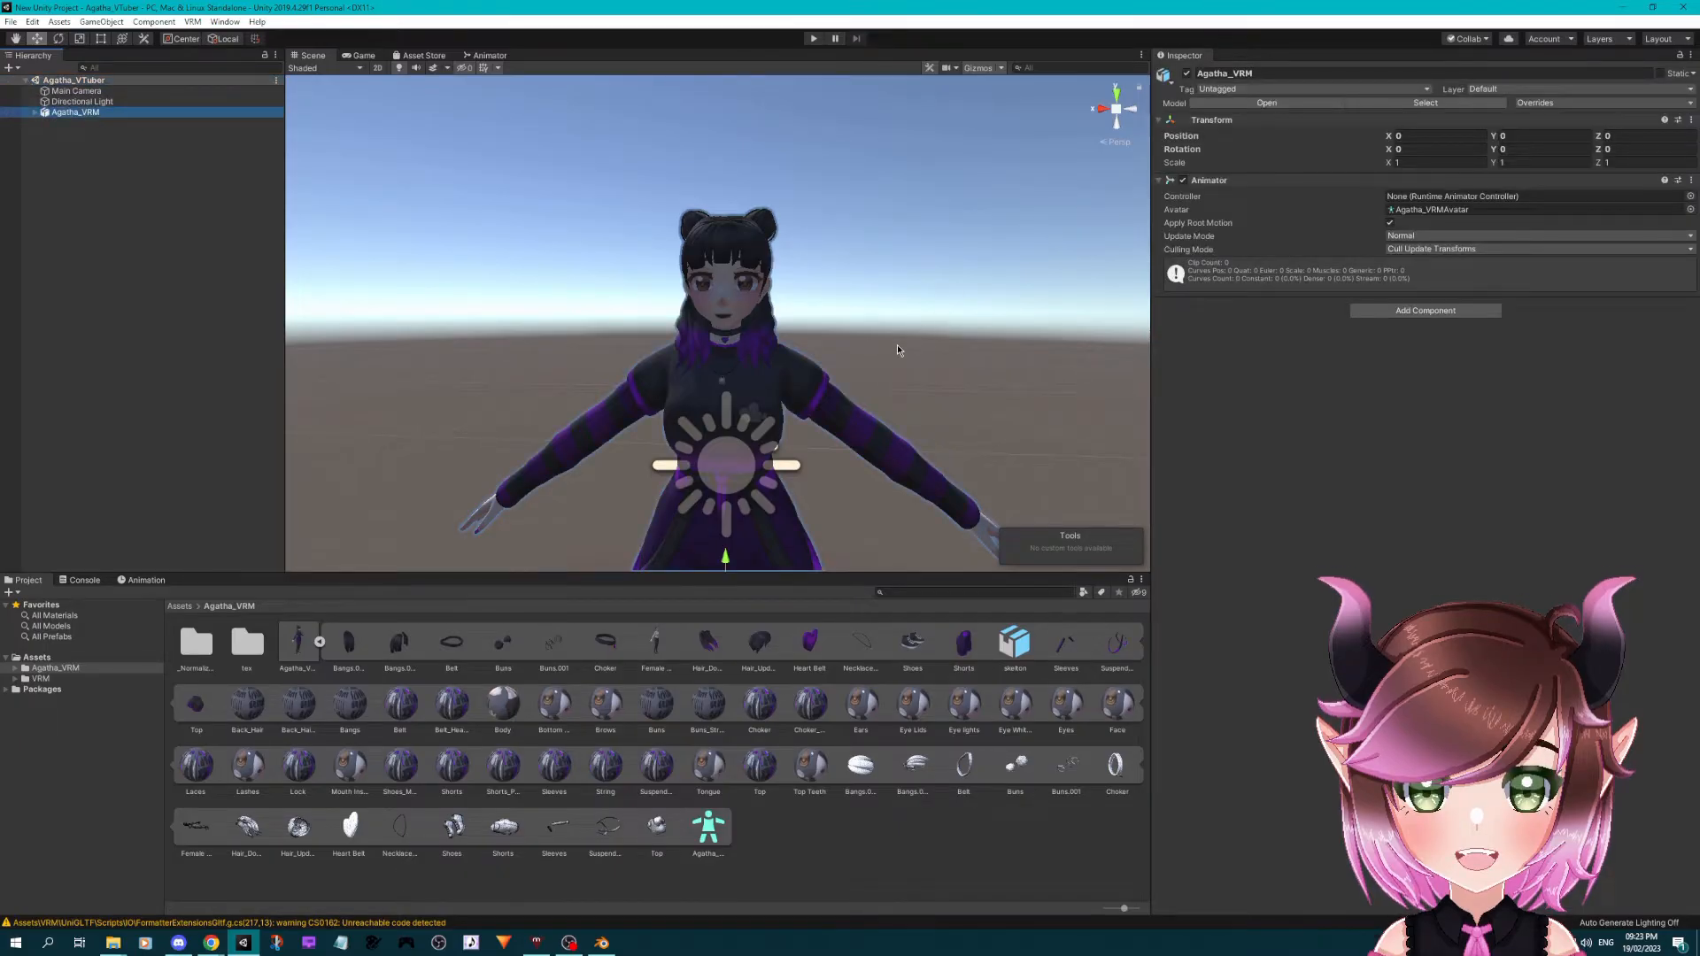
left_click(1425, 102)
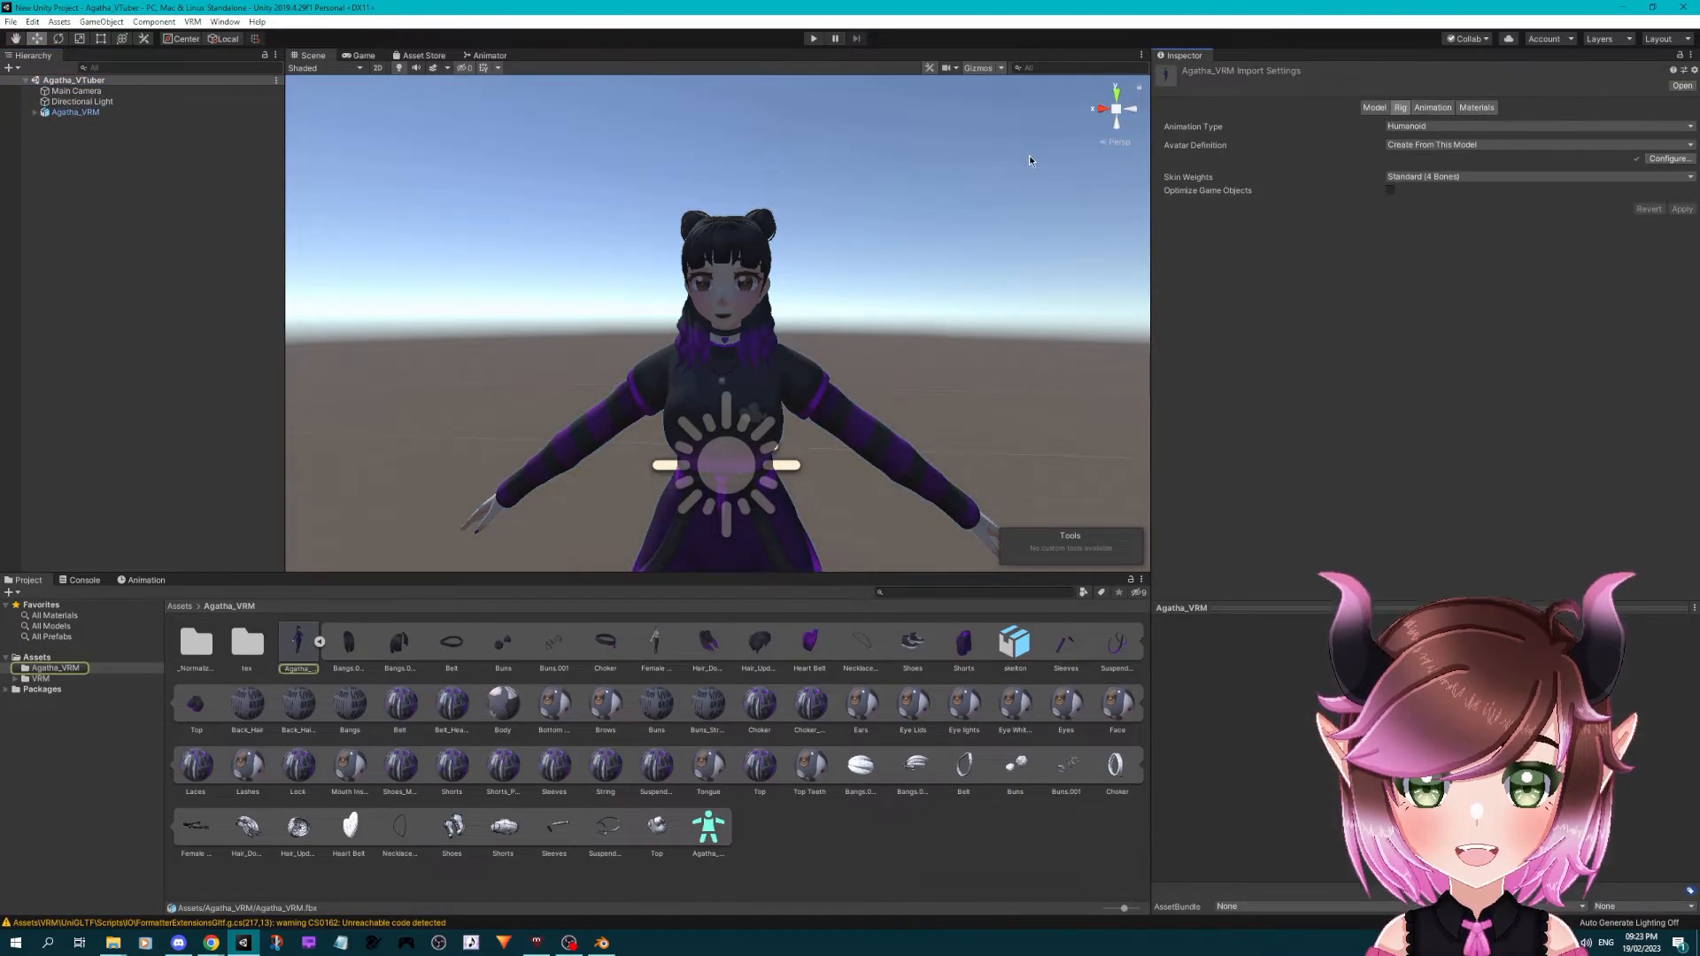
left_click(1476, 108)
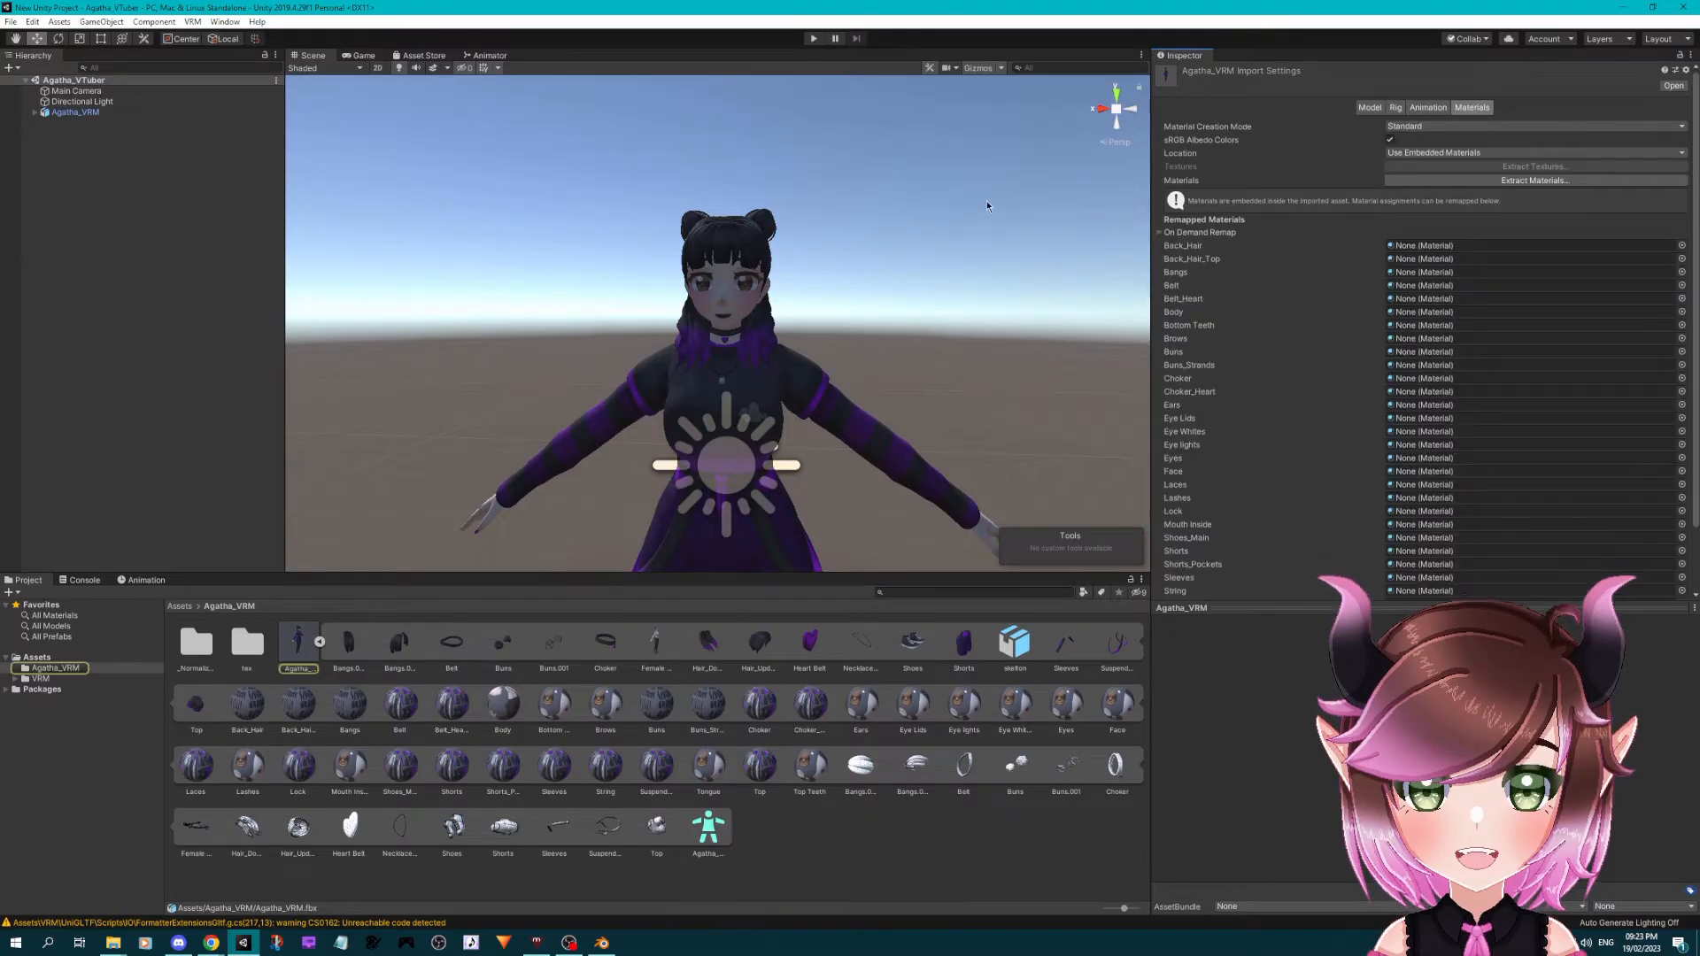
- Set material location to Use External Materials (Legacy), naming to From Model's Material and search to Local Materials Folder, and apply
middle_click_drag(957, 348, 983, 242)
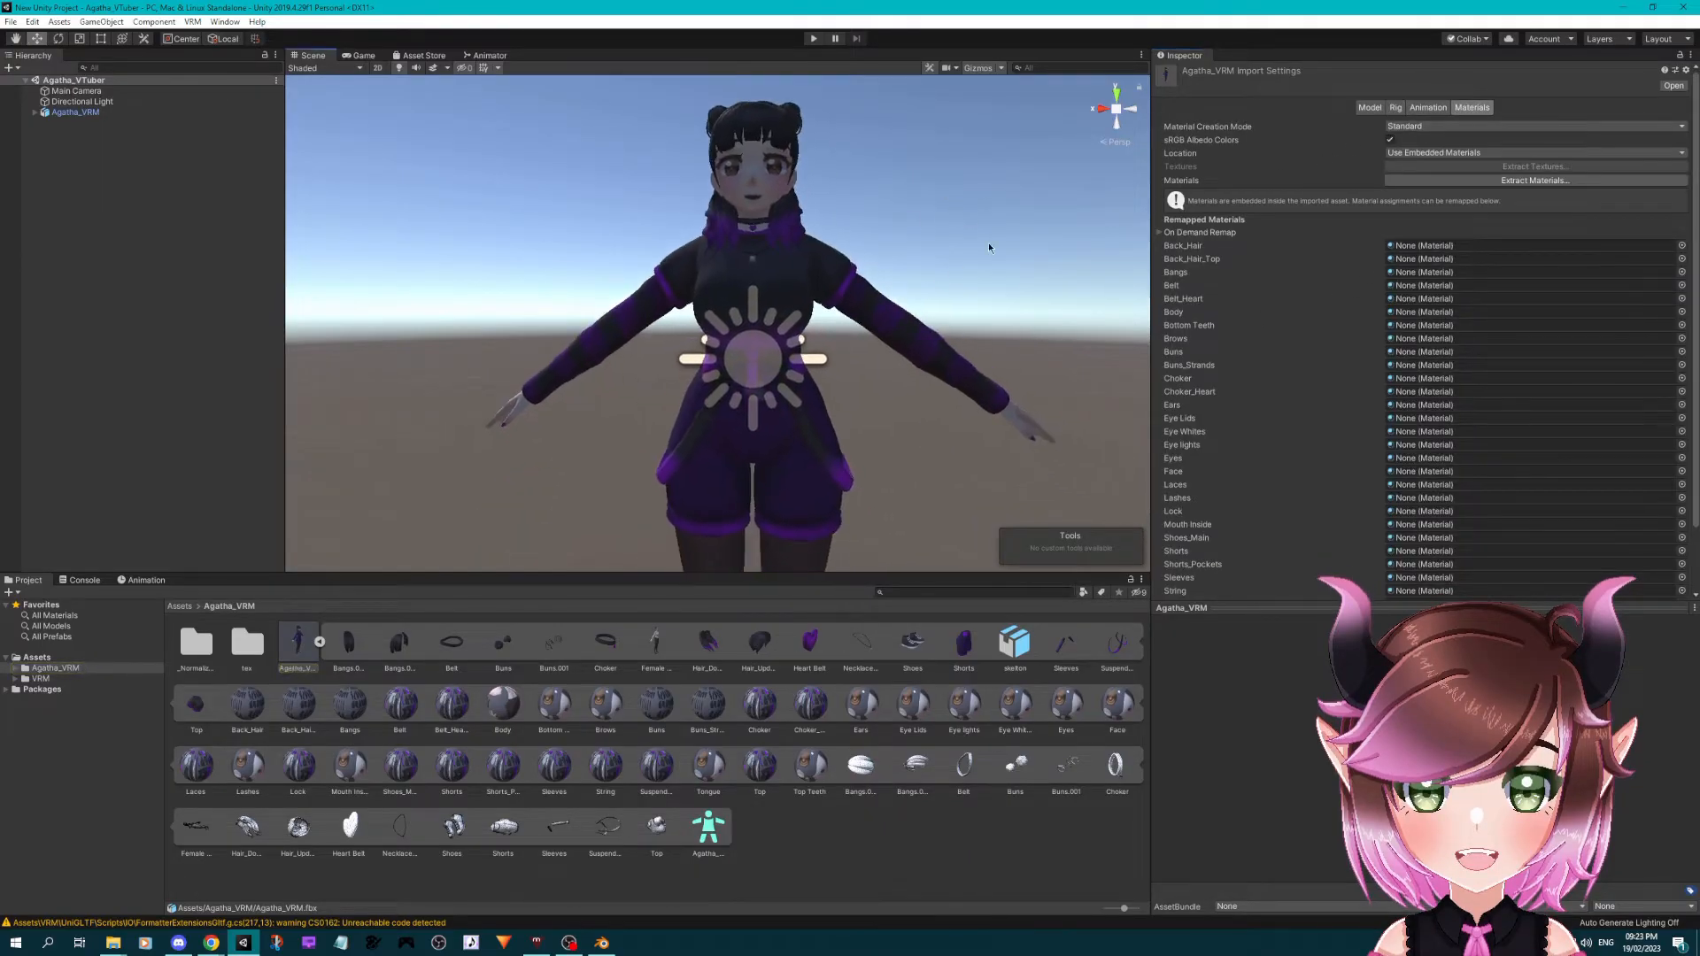
scroll(1488, 425, "down", 3)
scroll(1470, 372, "up", 3)
middle_click_drag(916, 305, 897, 410)
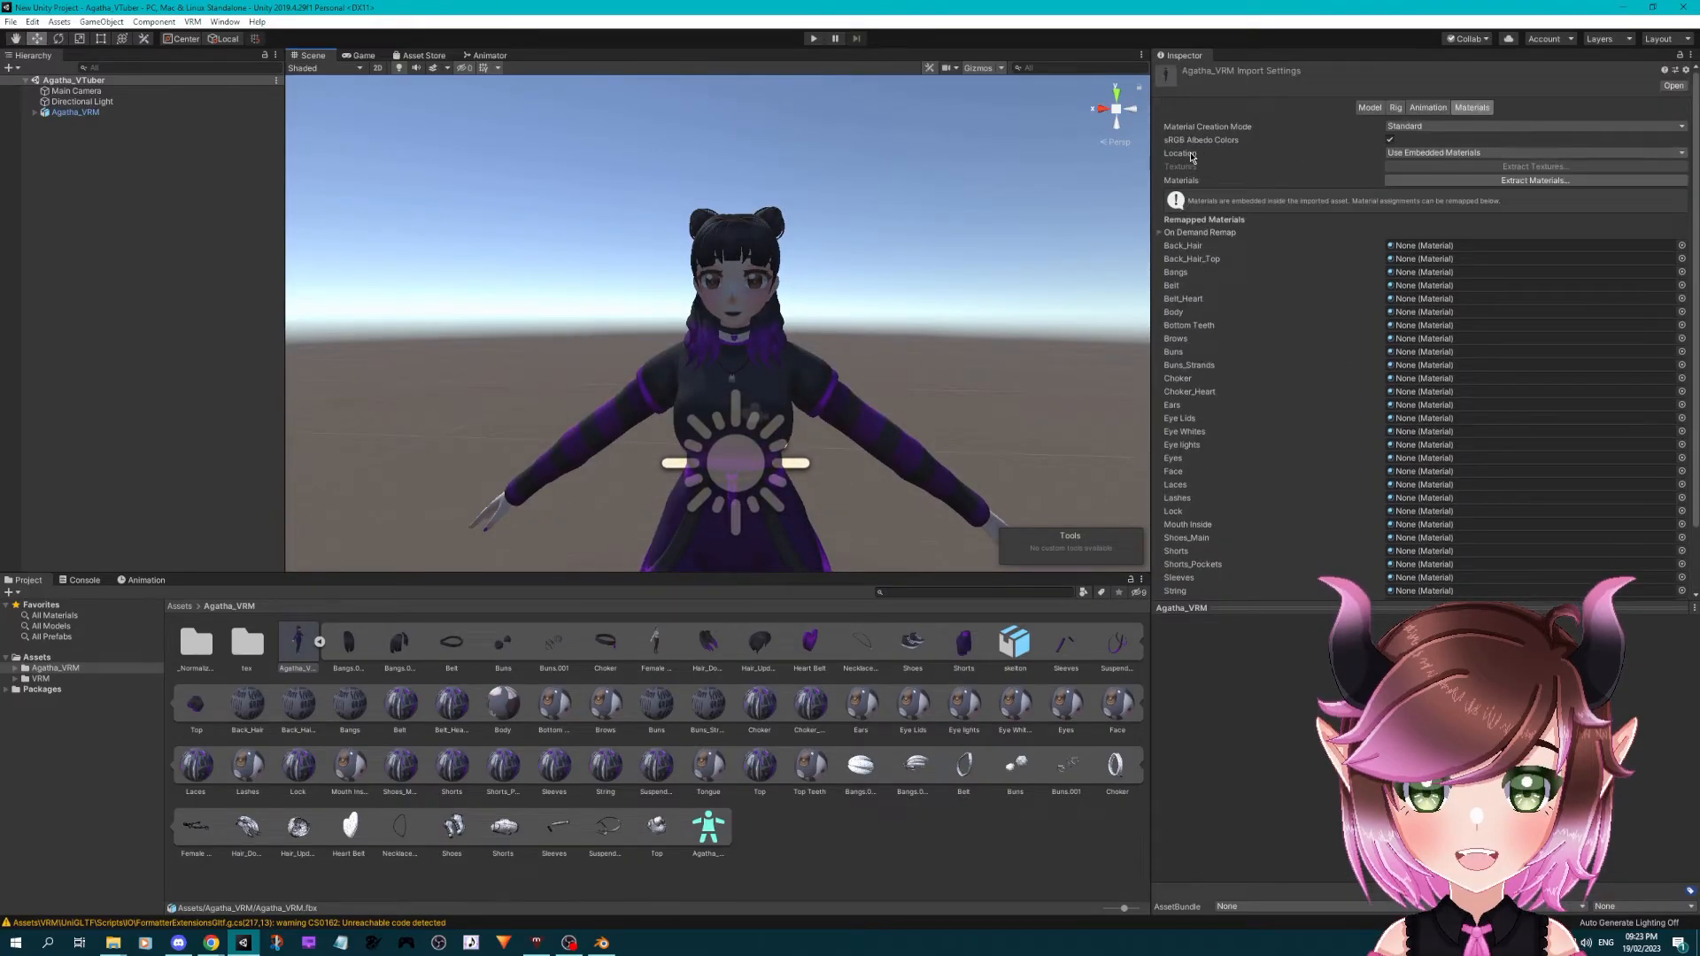
left_click(1487, 154)
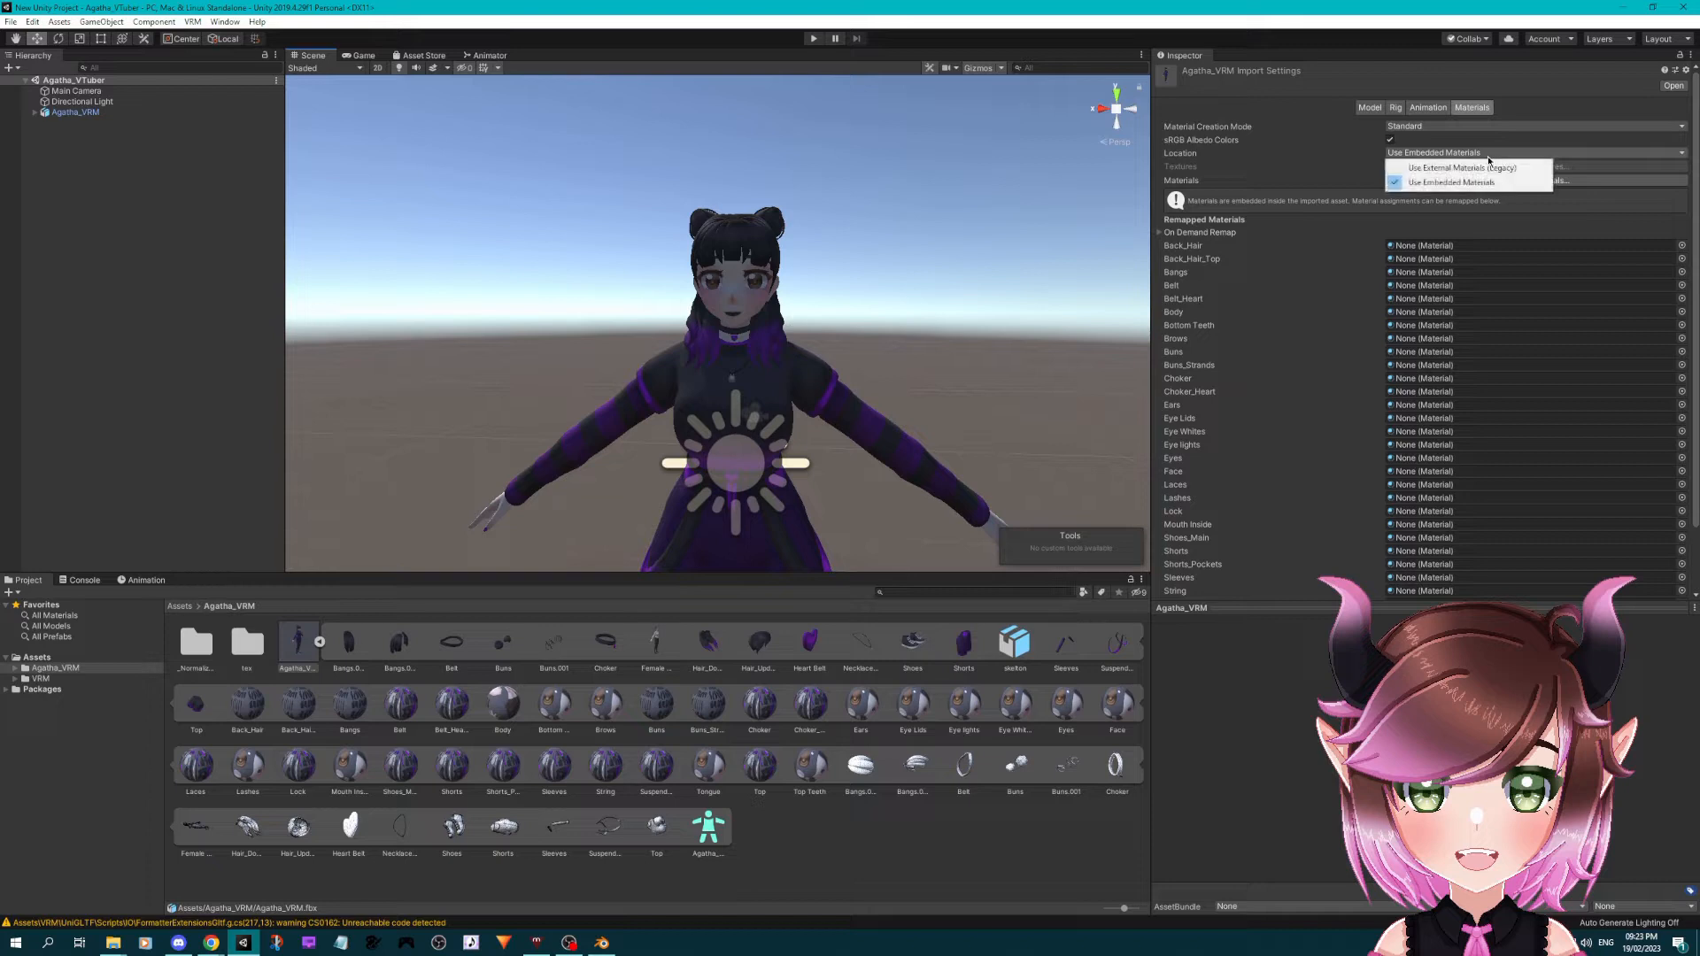
left_click(1548, 168)
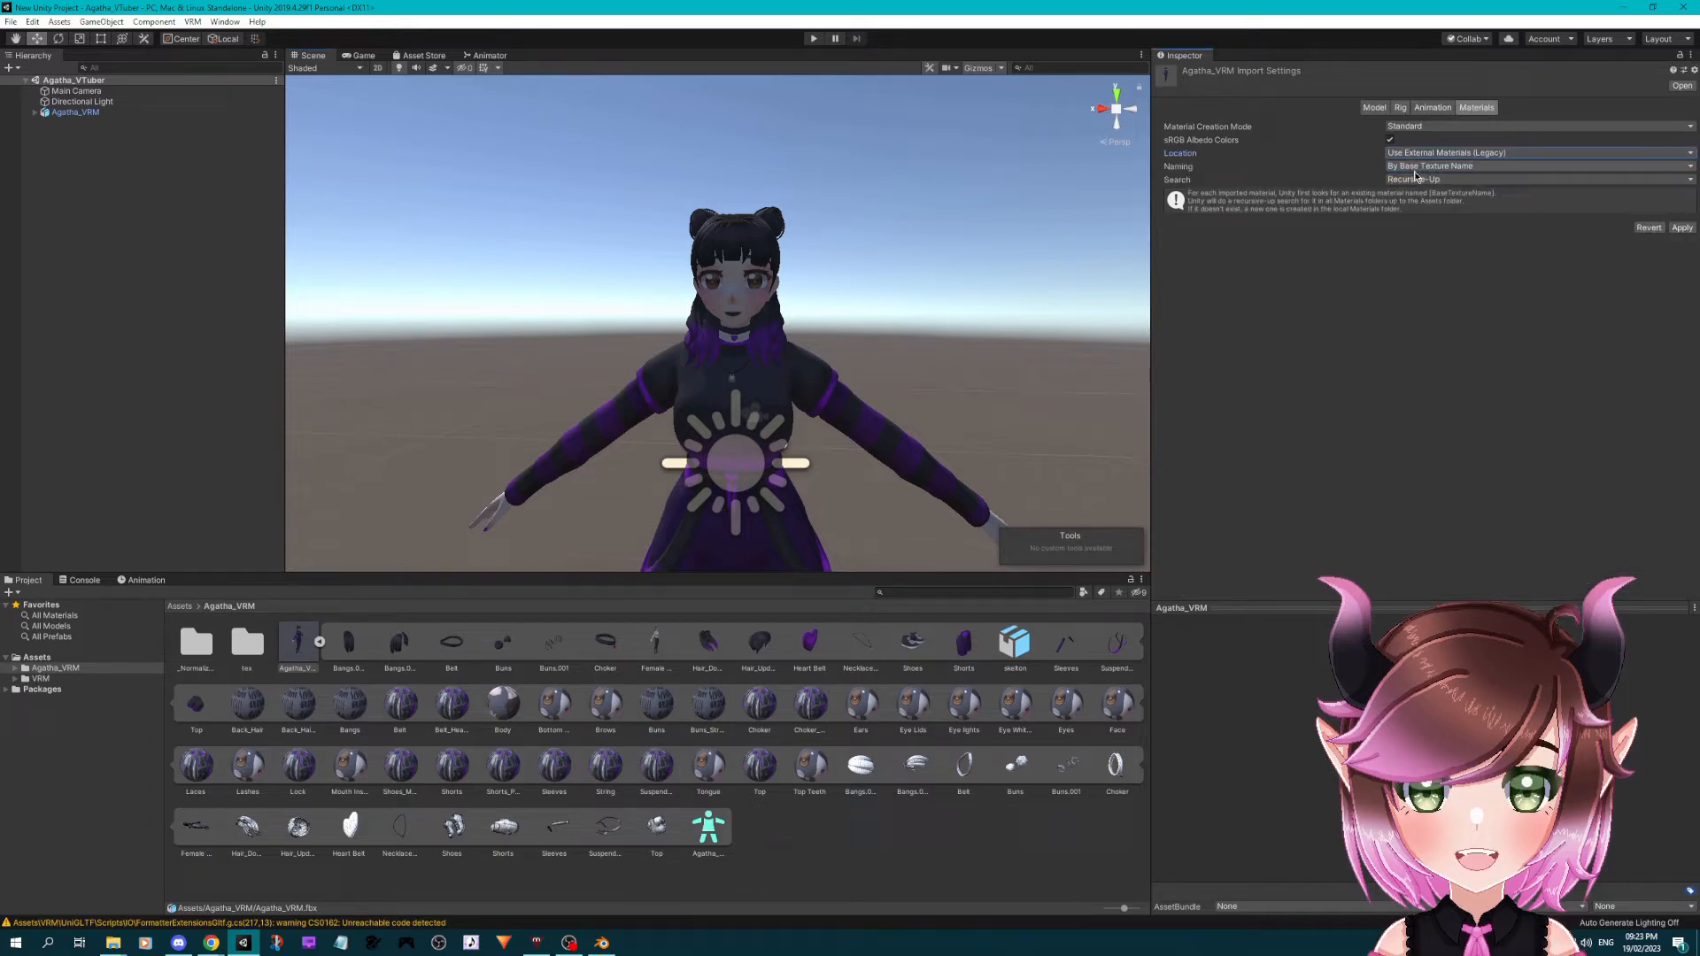
left_click(1474, 169)
left_click(1477, 188)
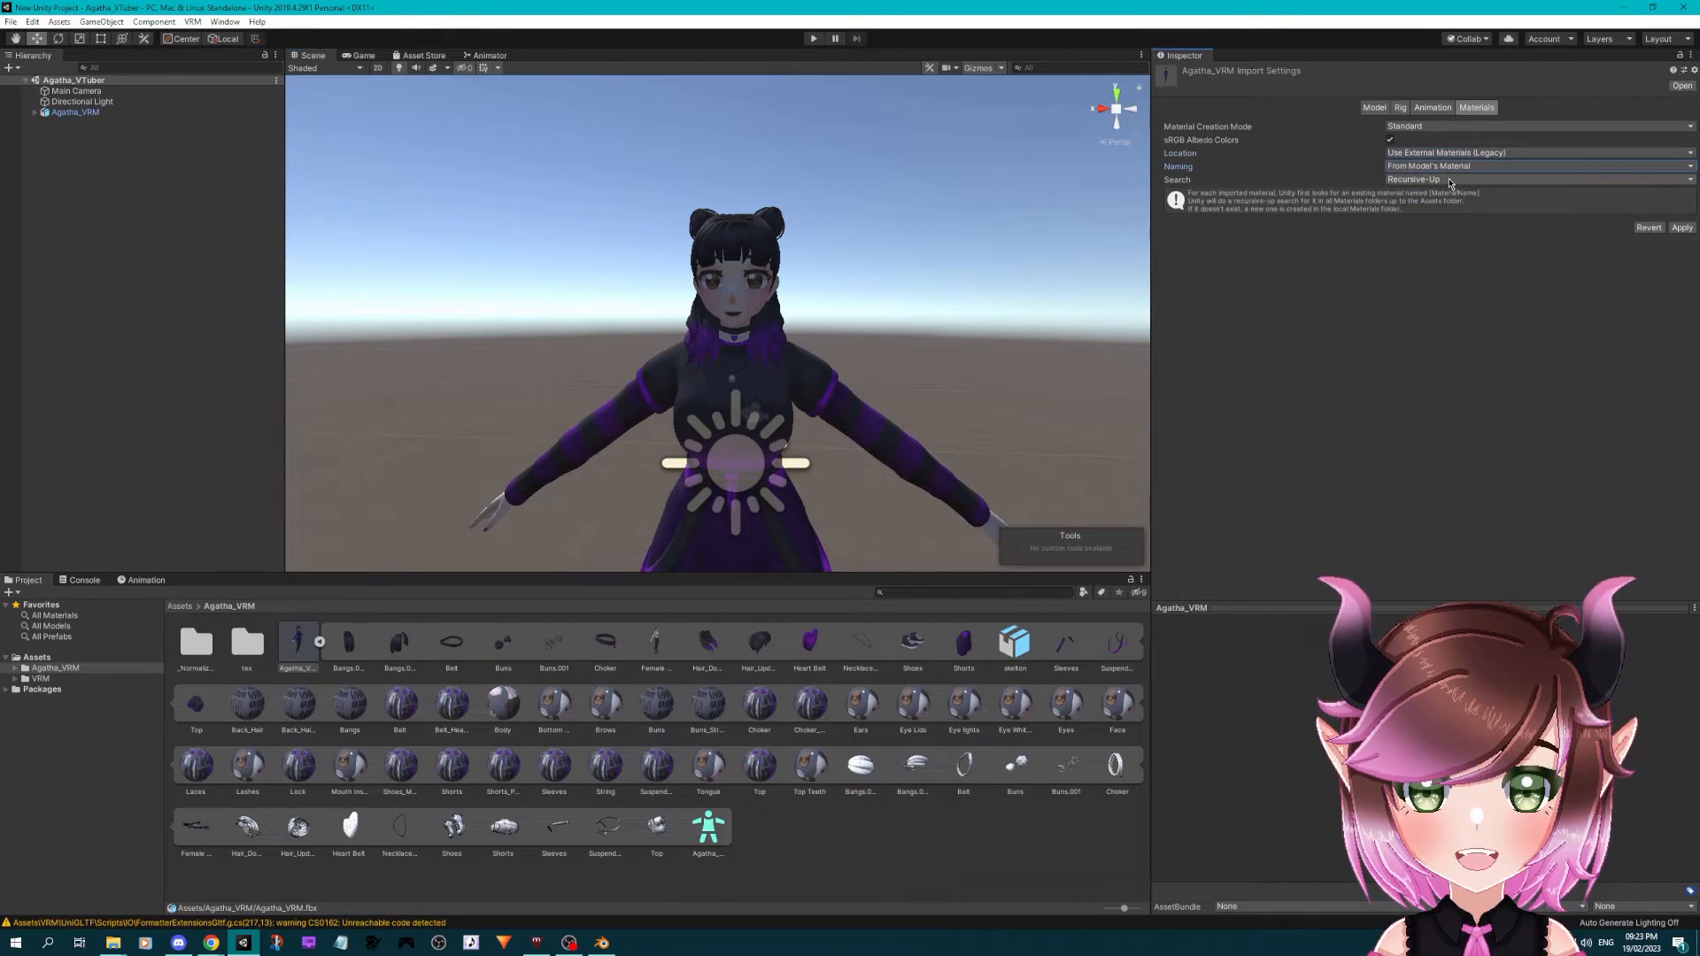
left_click(1450, 180)
left_click(1461, 188)
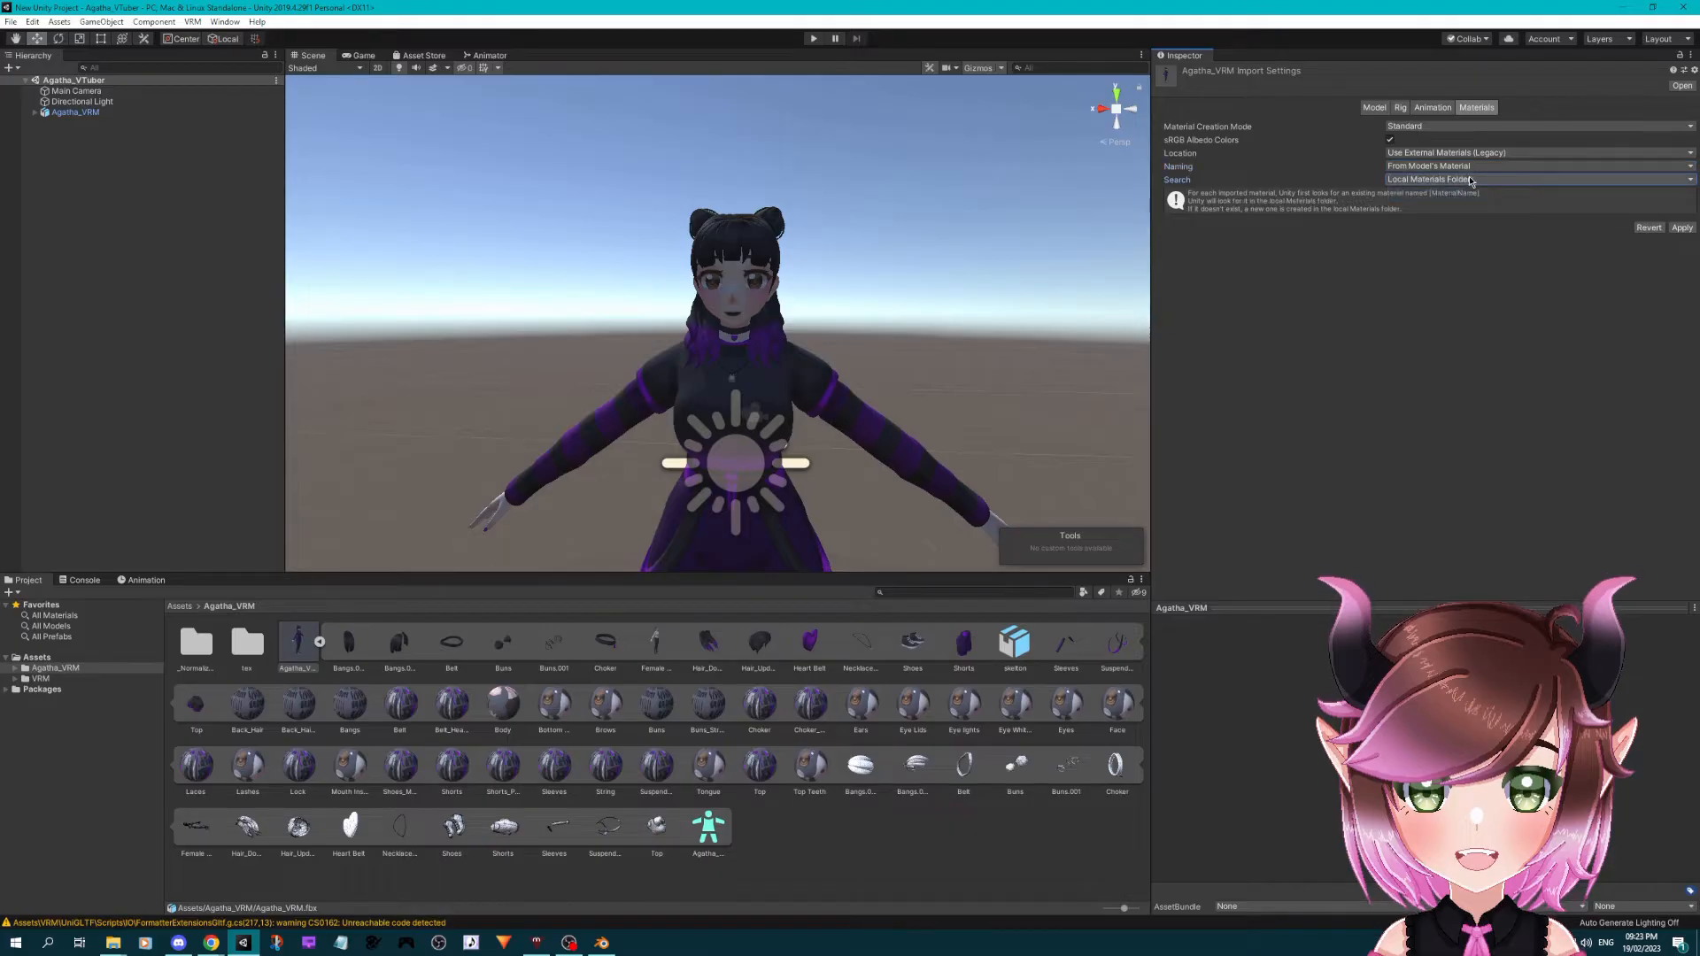
left_click(1681, 228)
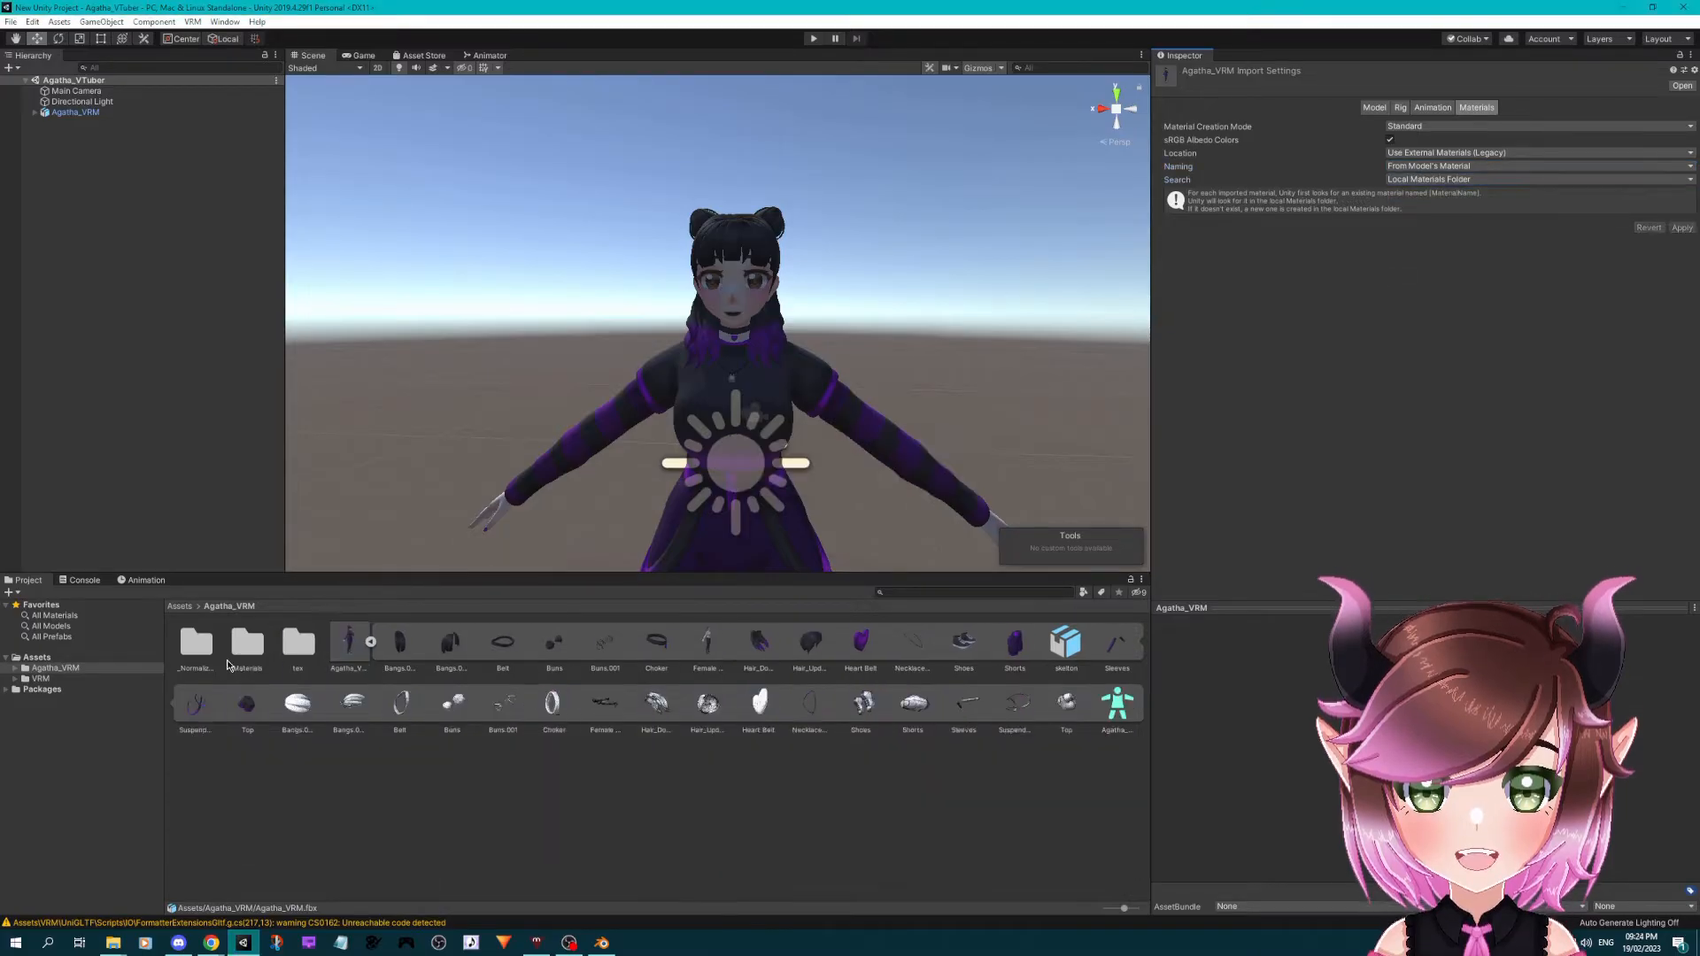
- Select every material in Agatha_VRM's Materials folder, from Back_Hair to Top, and switch their shader to VRM/MToon
left_click(249, 660)
double_click(246, 648)
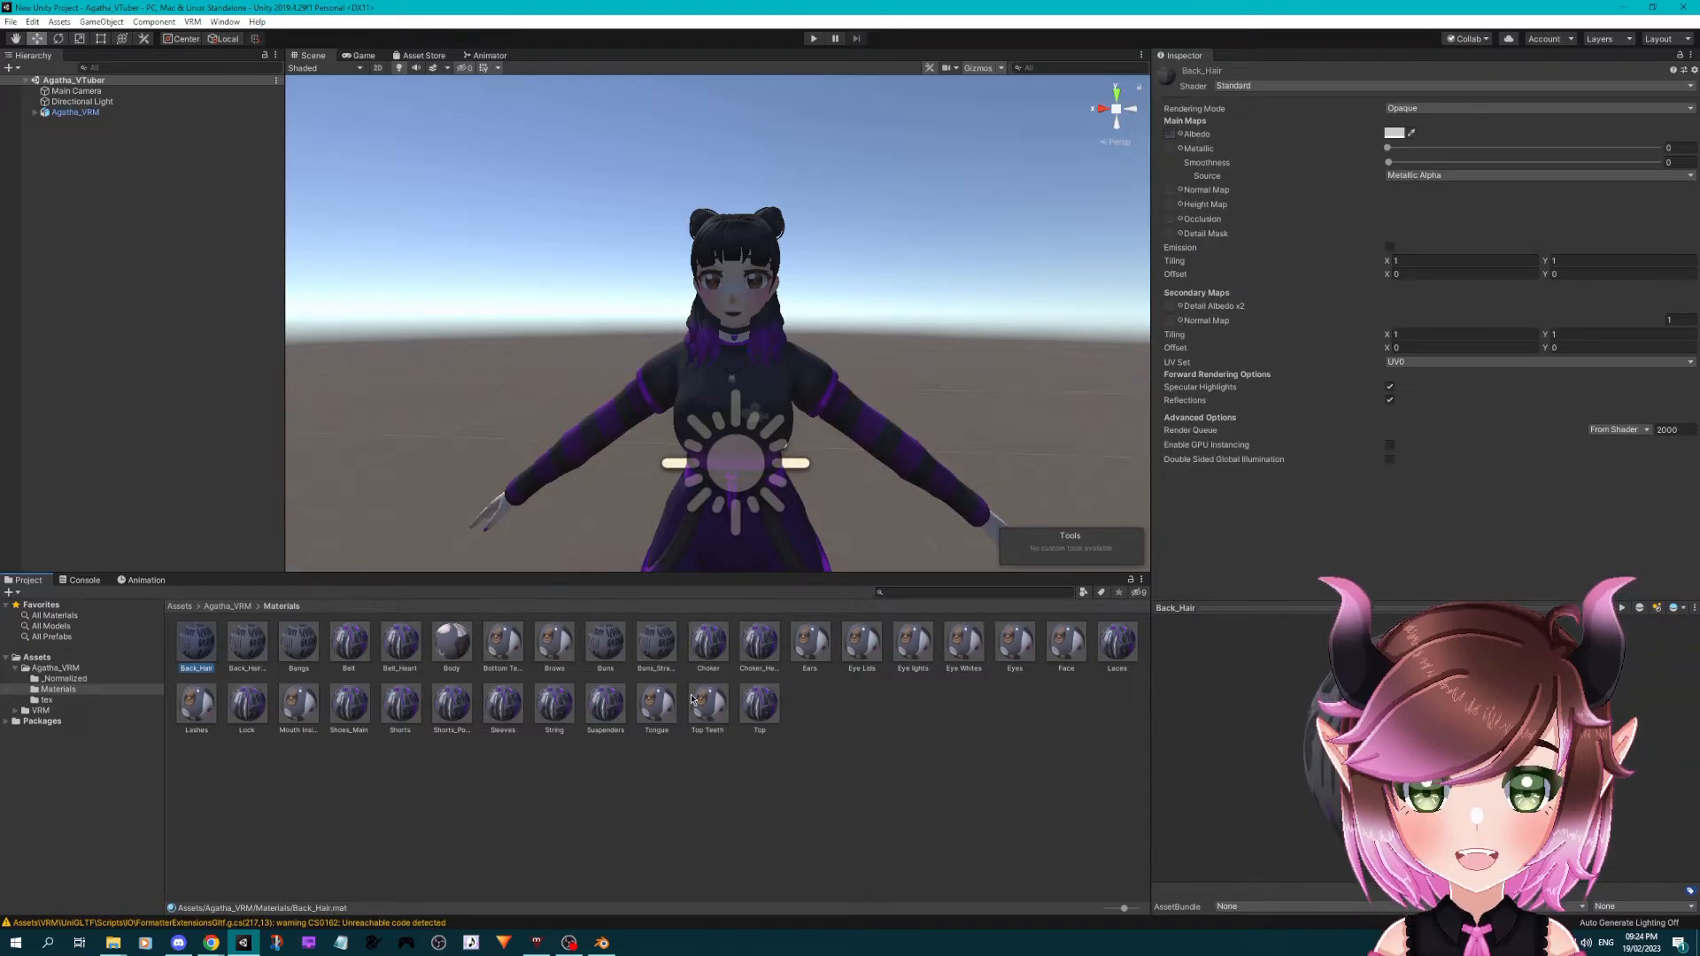
left_click(736, 705, "shift")
left_click(208, 639)
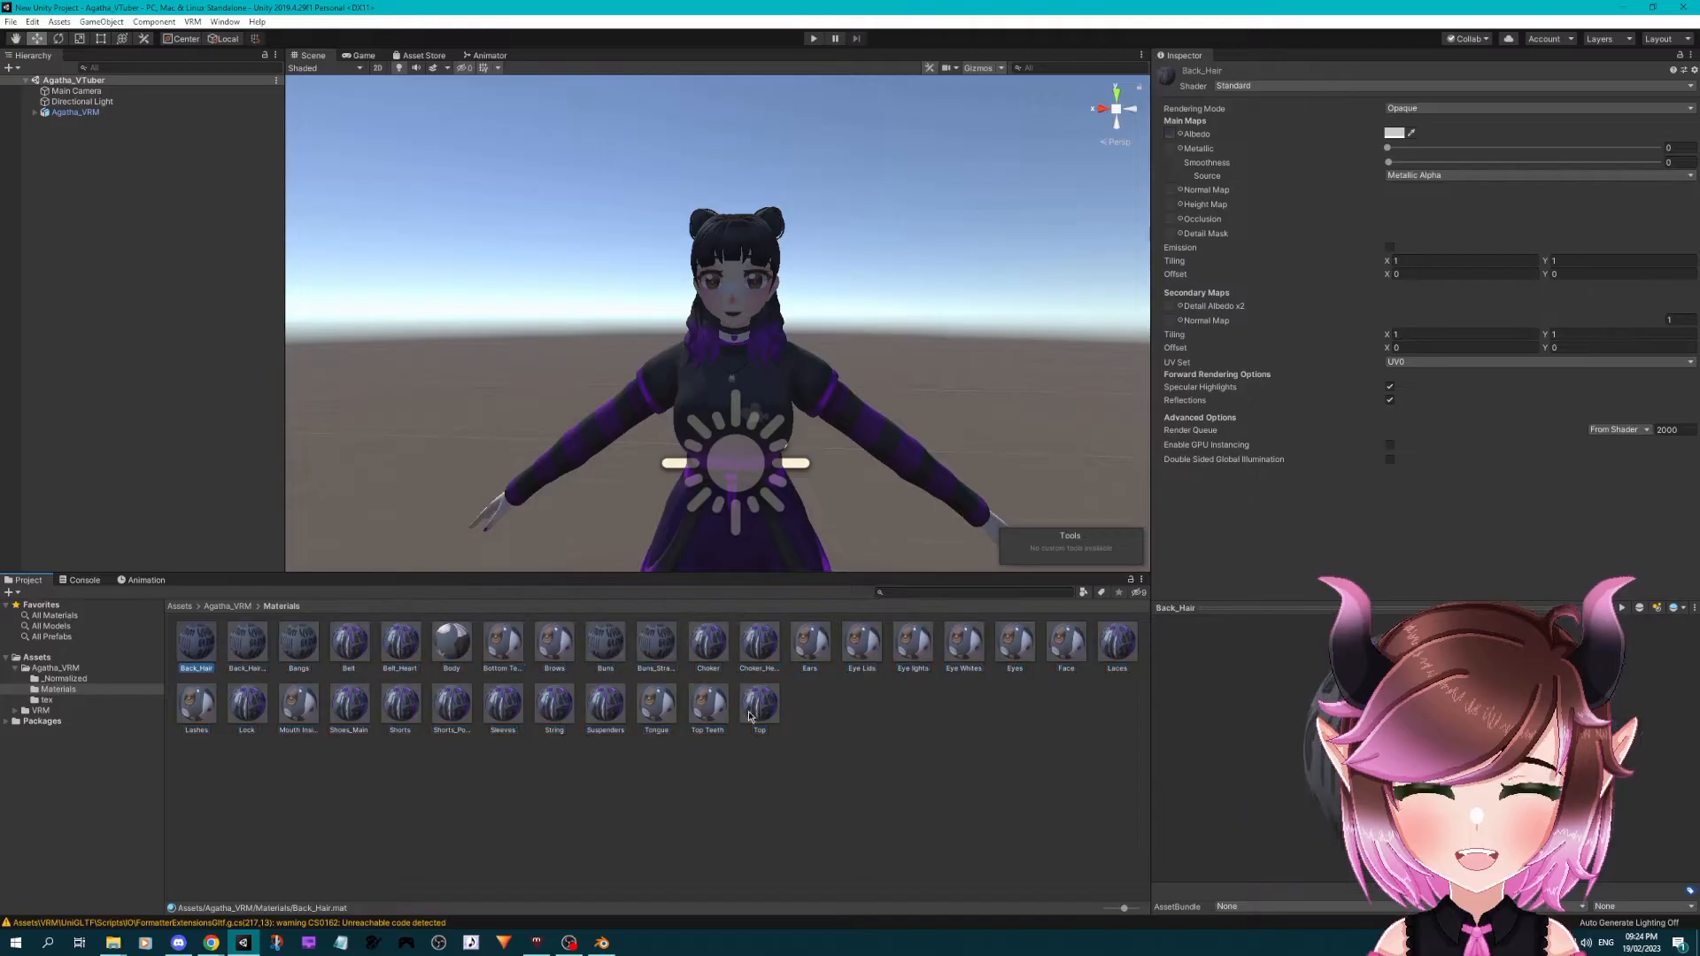
left_click(798, 711)
left_click(764, 707)
left_click(197, 645)
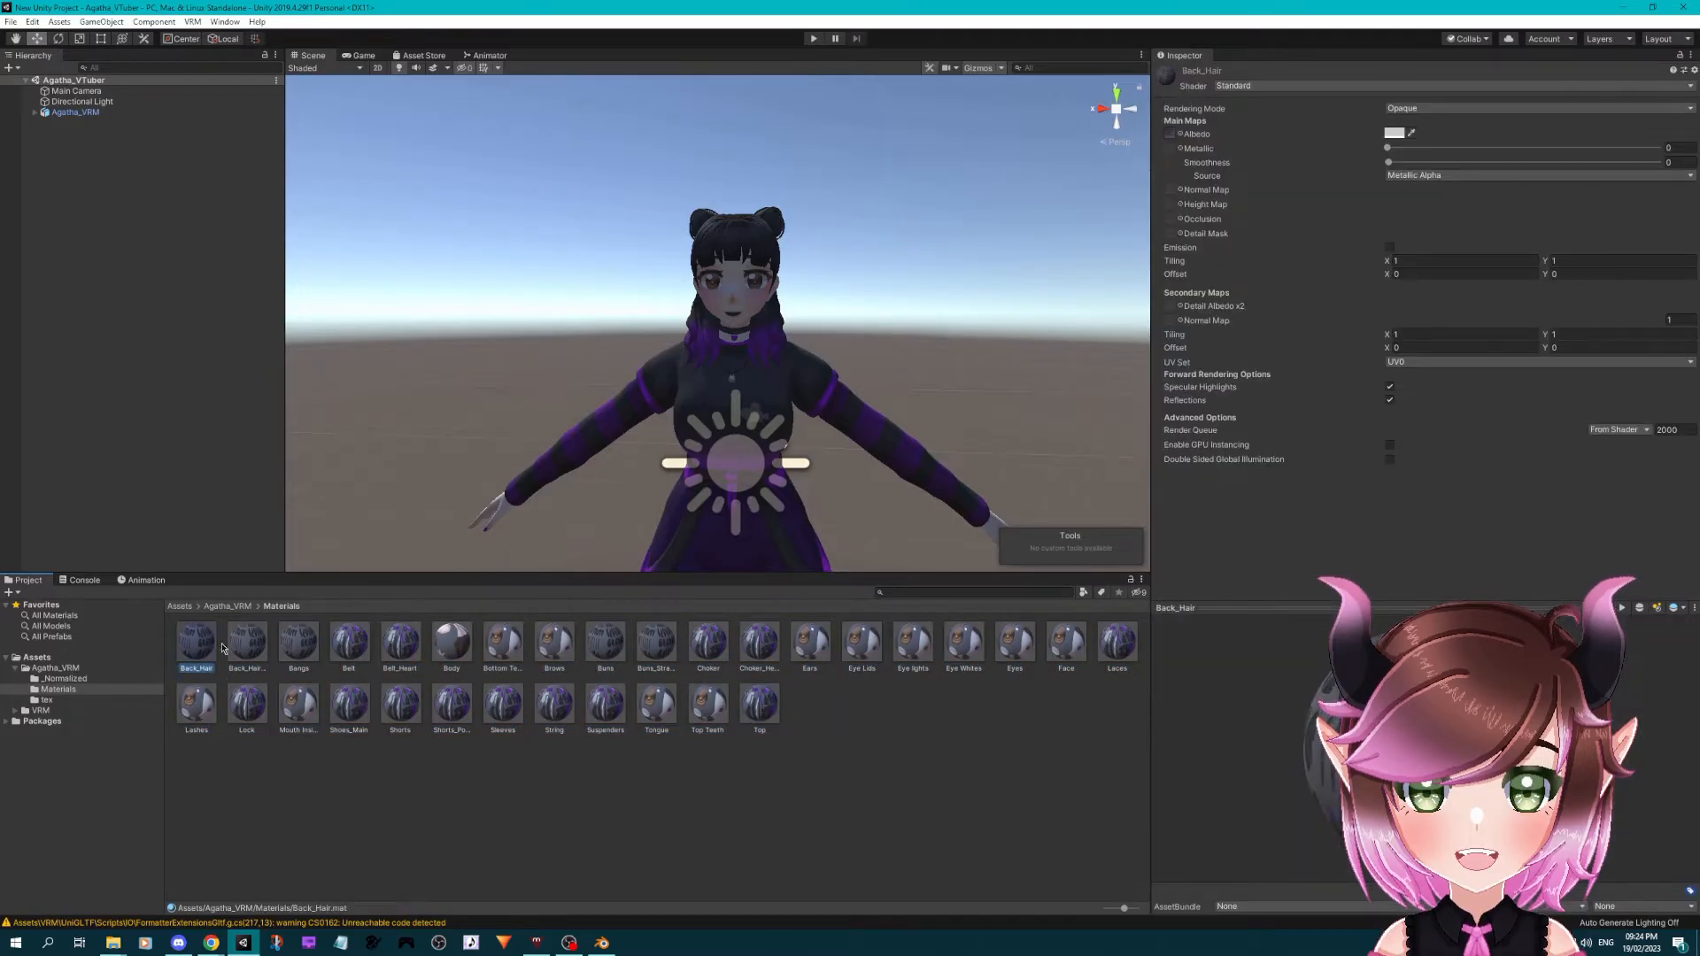
left_click(764, 701, "shift")
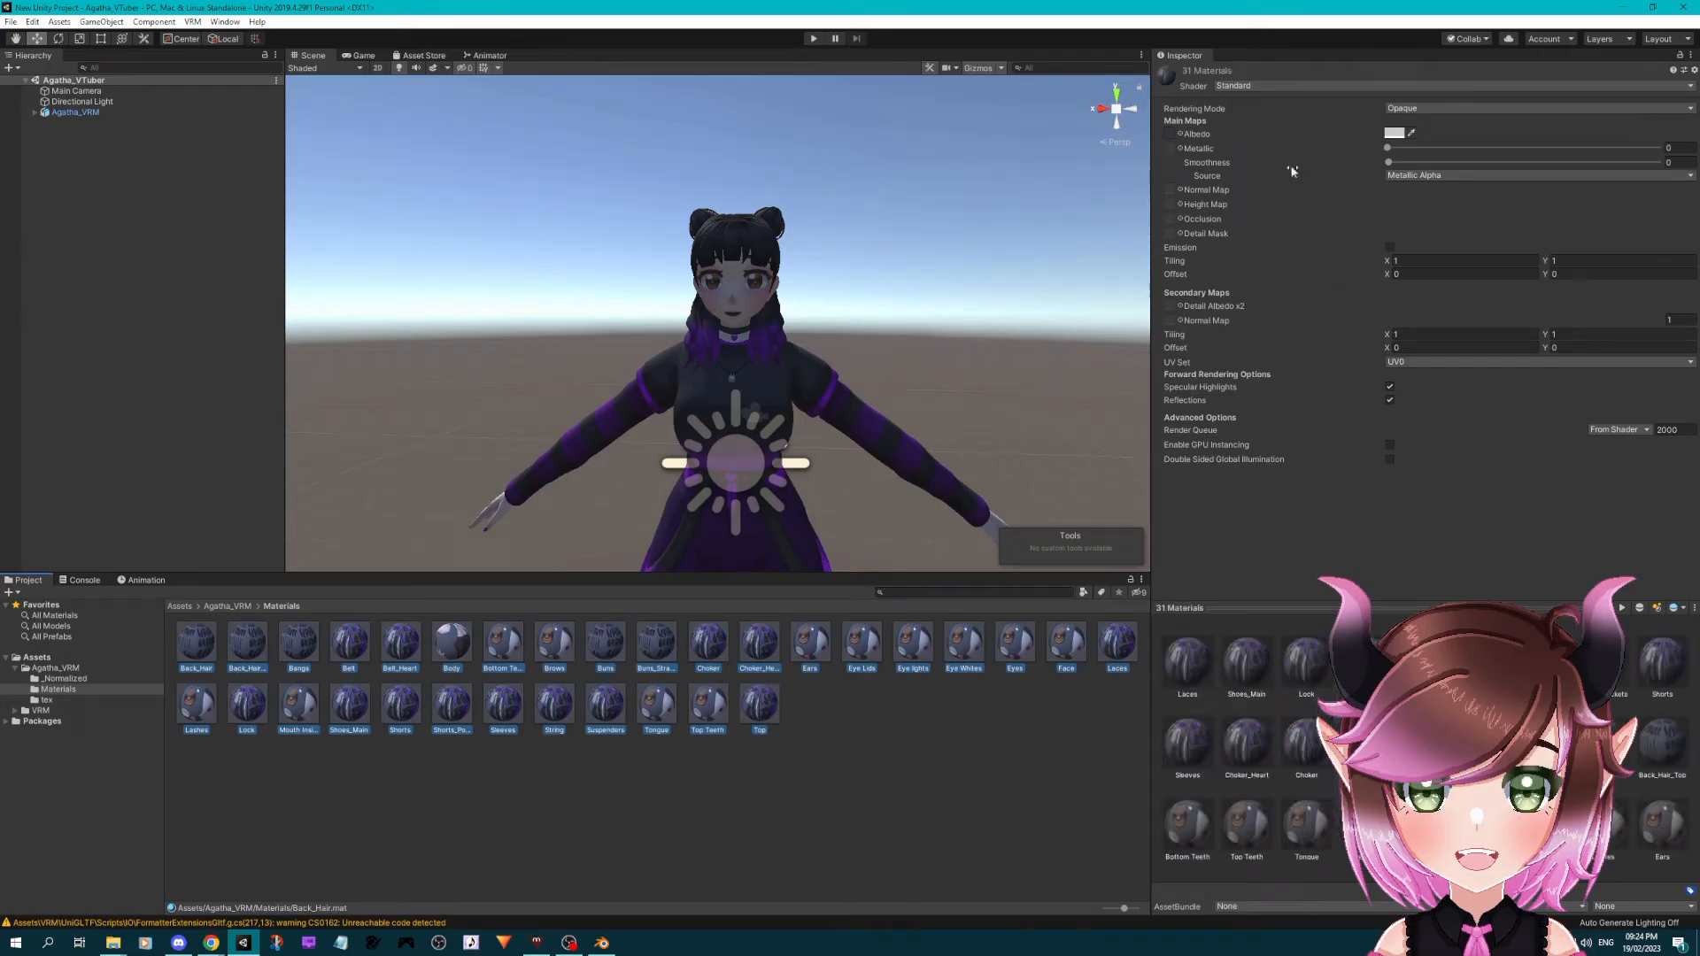
left_click(1250, 87)
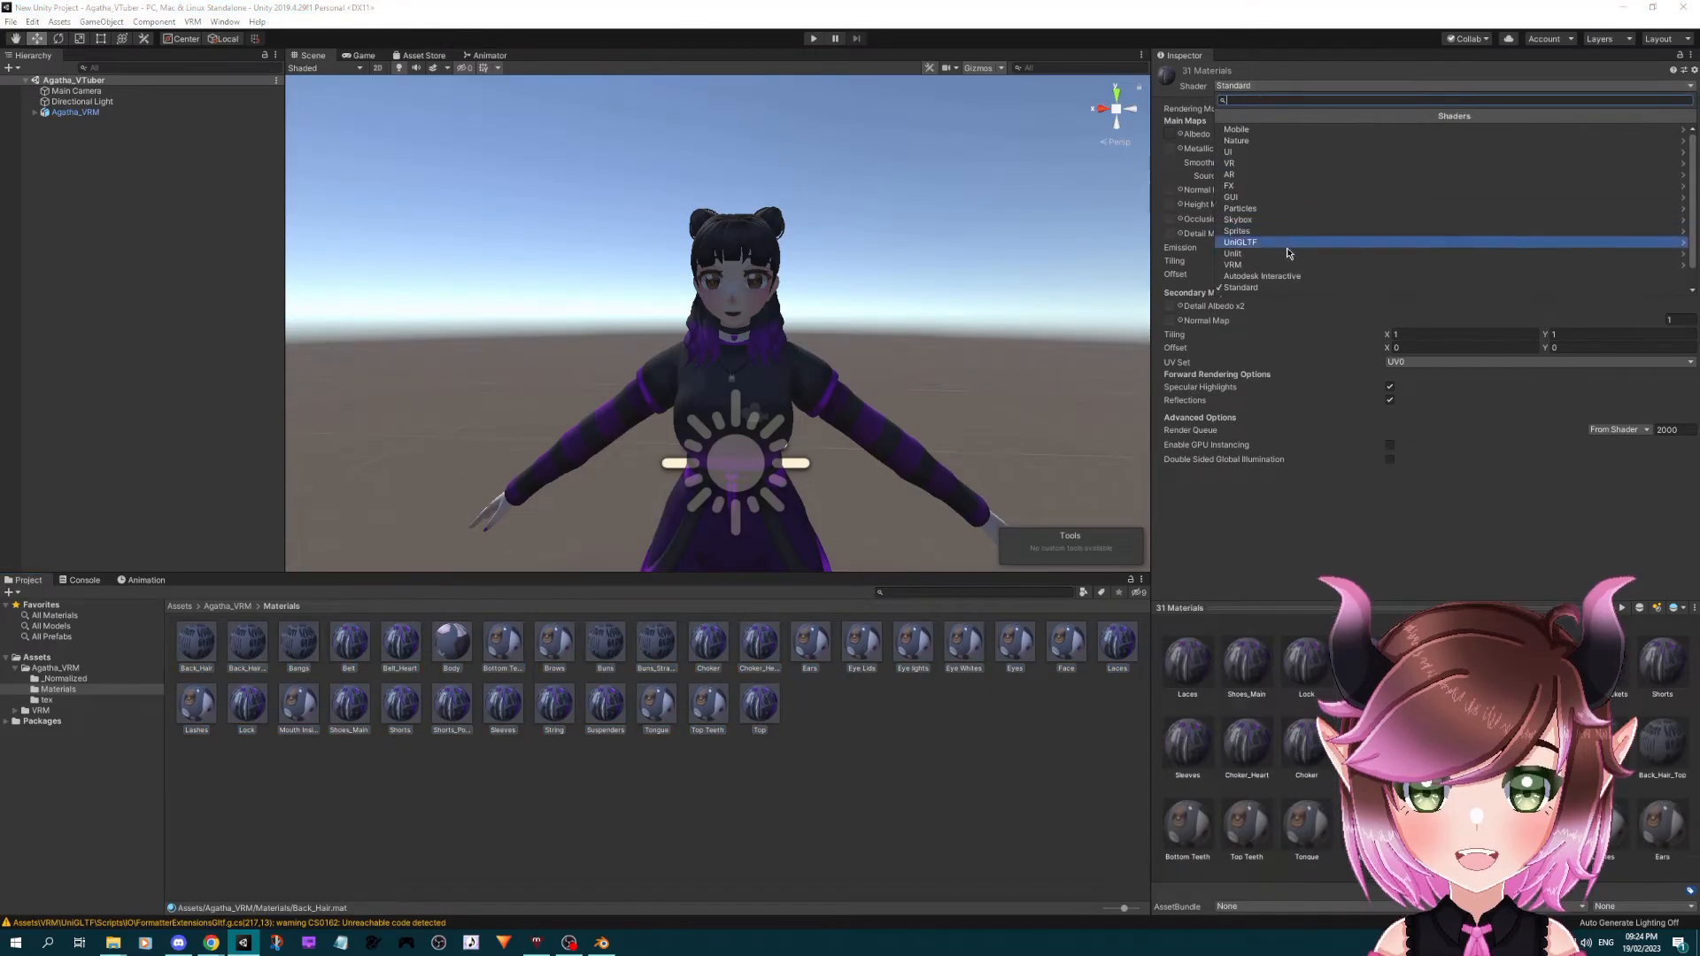
left_click(1271, 270)
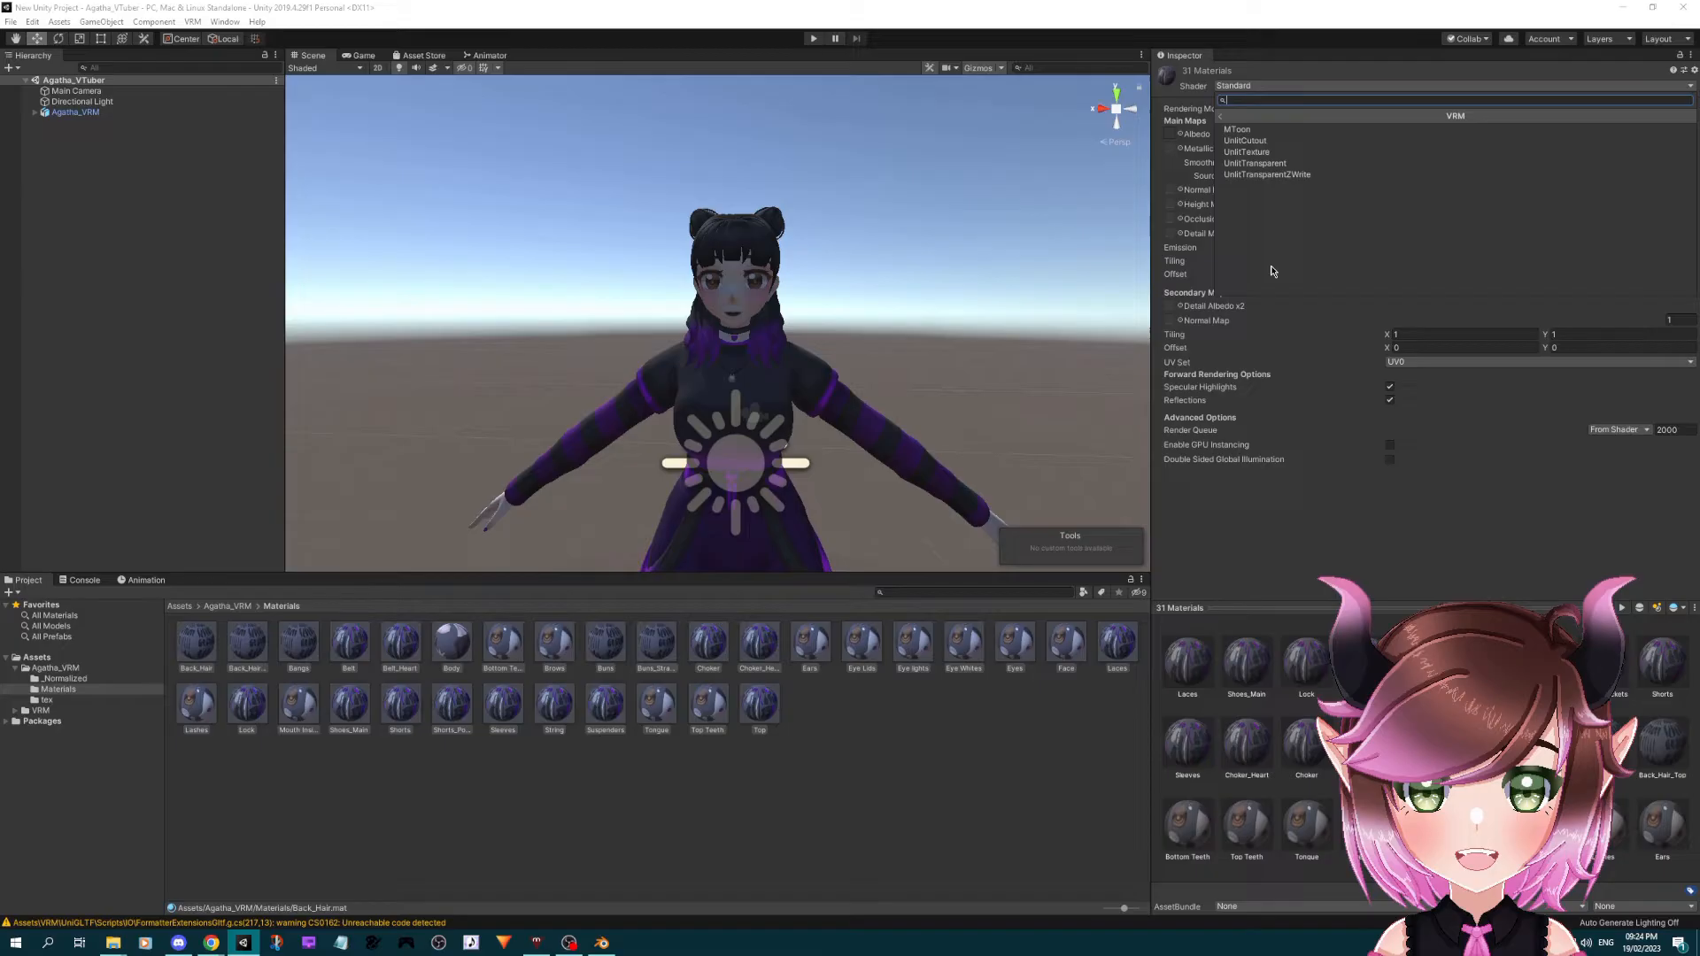
left_click(1266, 139)
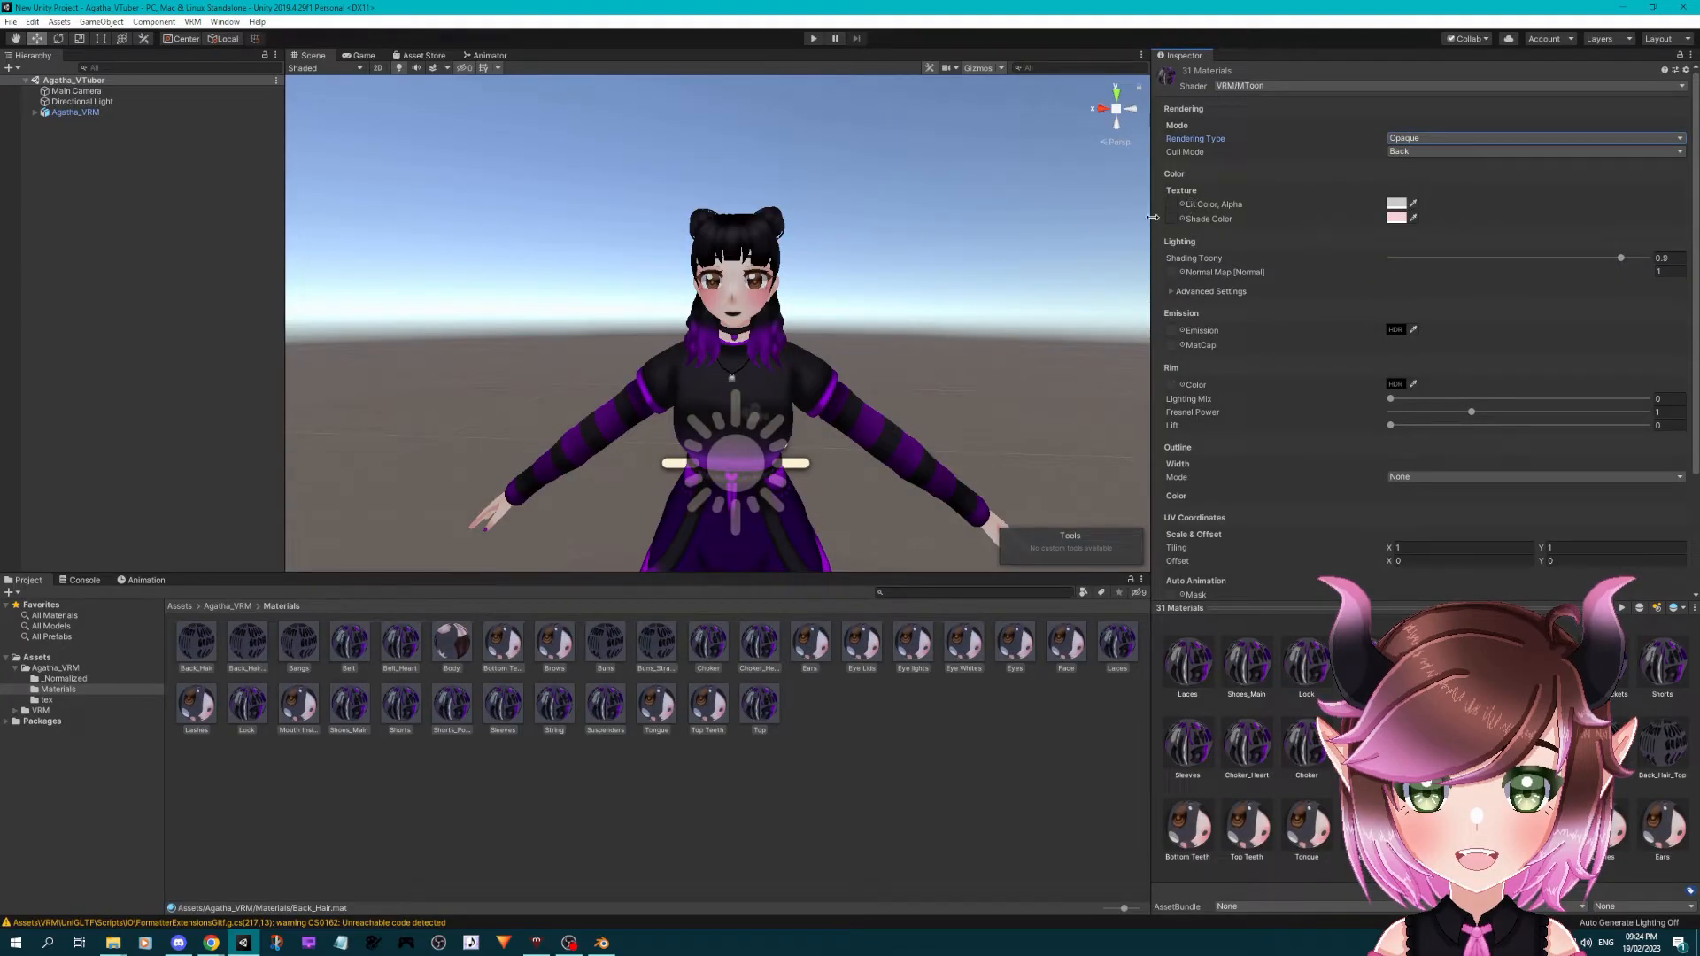
- Set the Lit Color of the selected materials to pure white (FFFFFF)
left_click(1396, 205)
left_click_drag(966, 233, 955, 216)
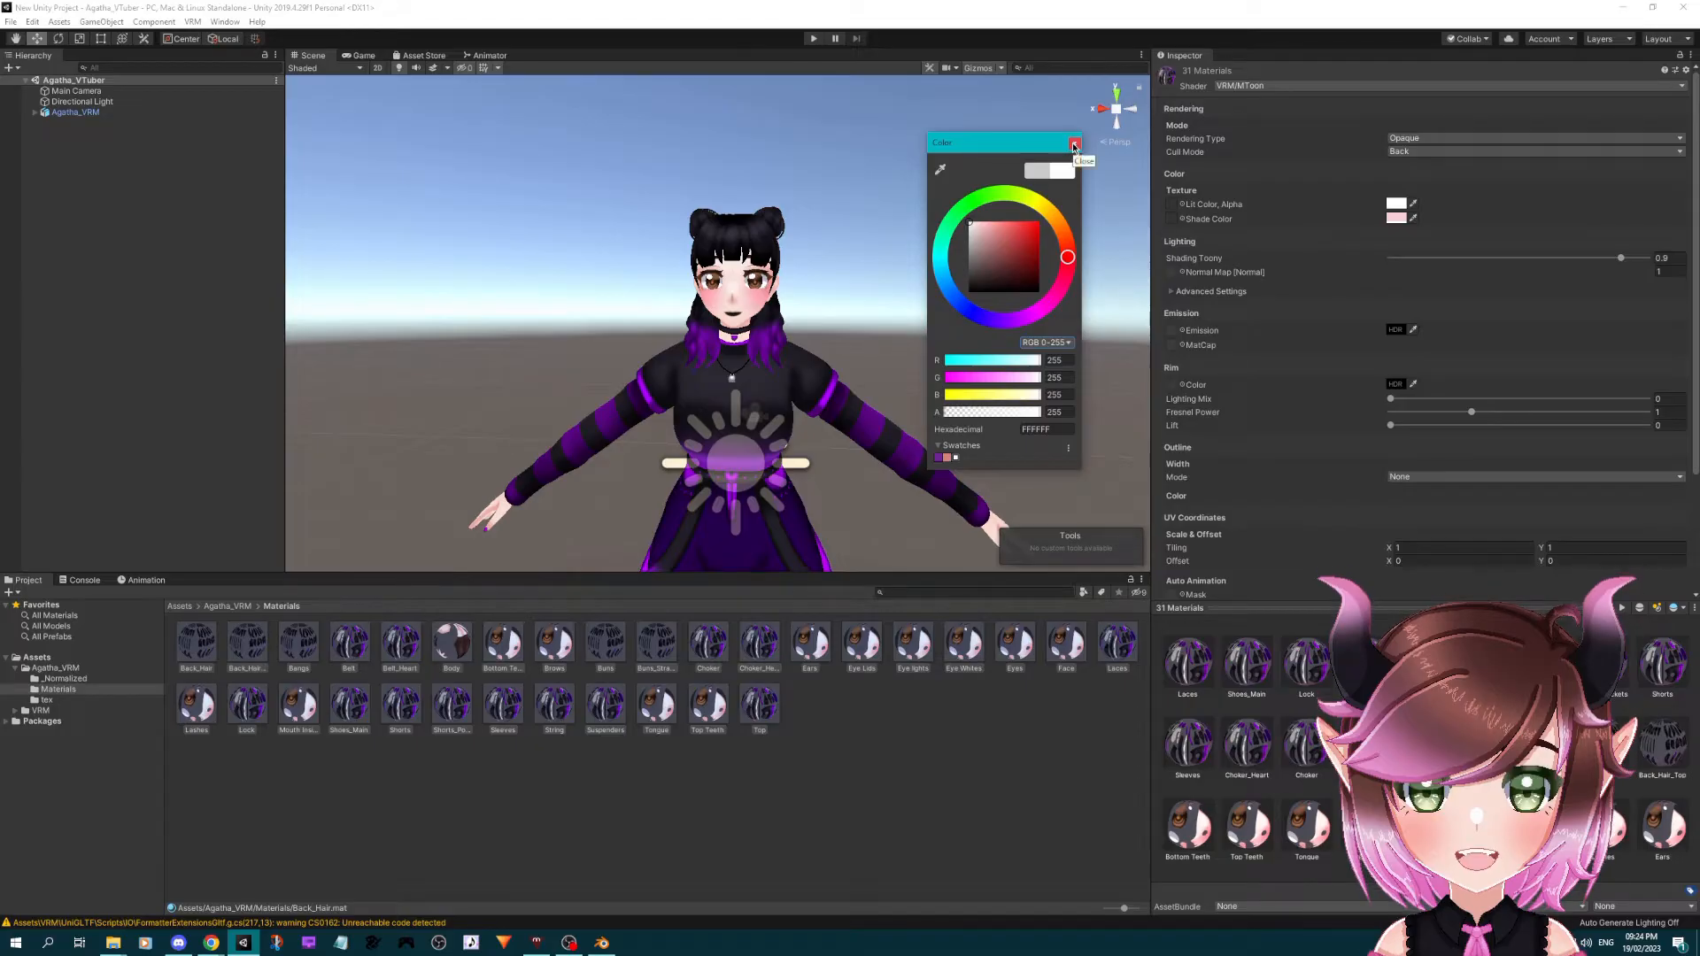
left_click(1074, 144)
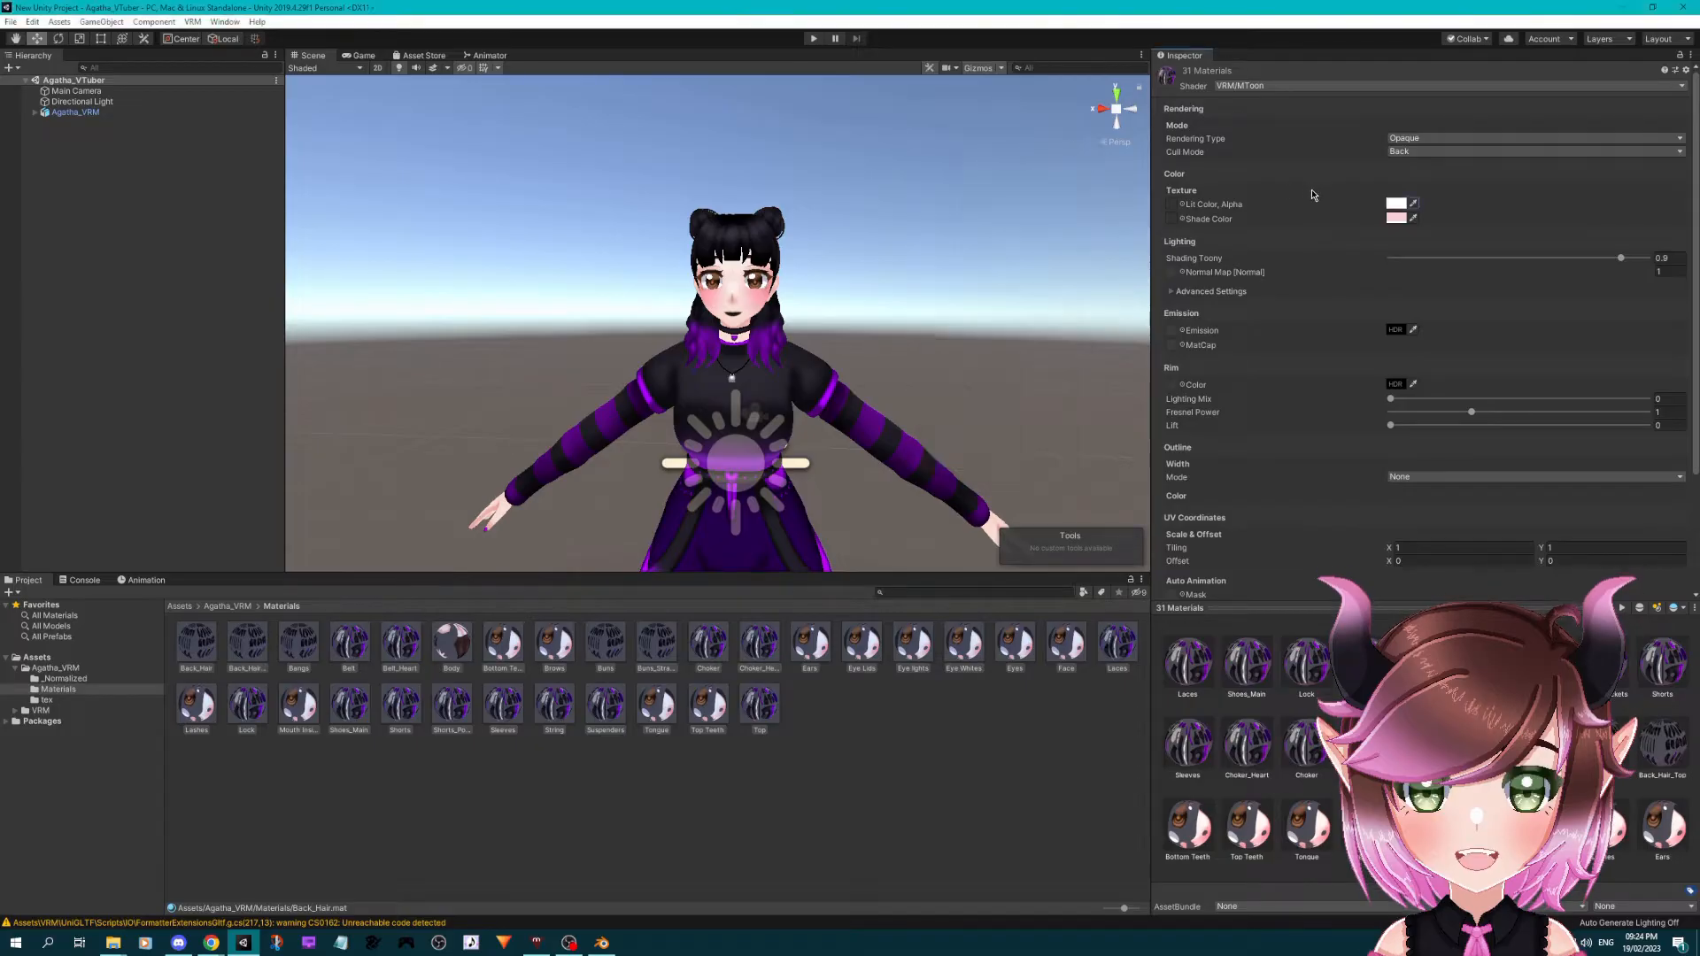
- Try a dark red Shade Color (4D0F22) on the selected materials
left_click(1396, 219)
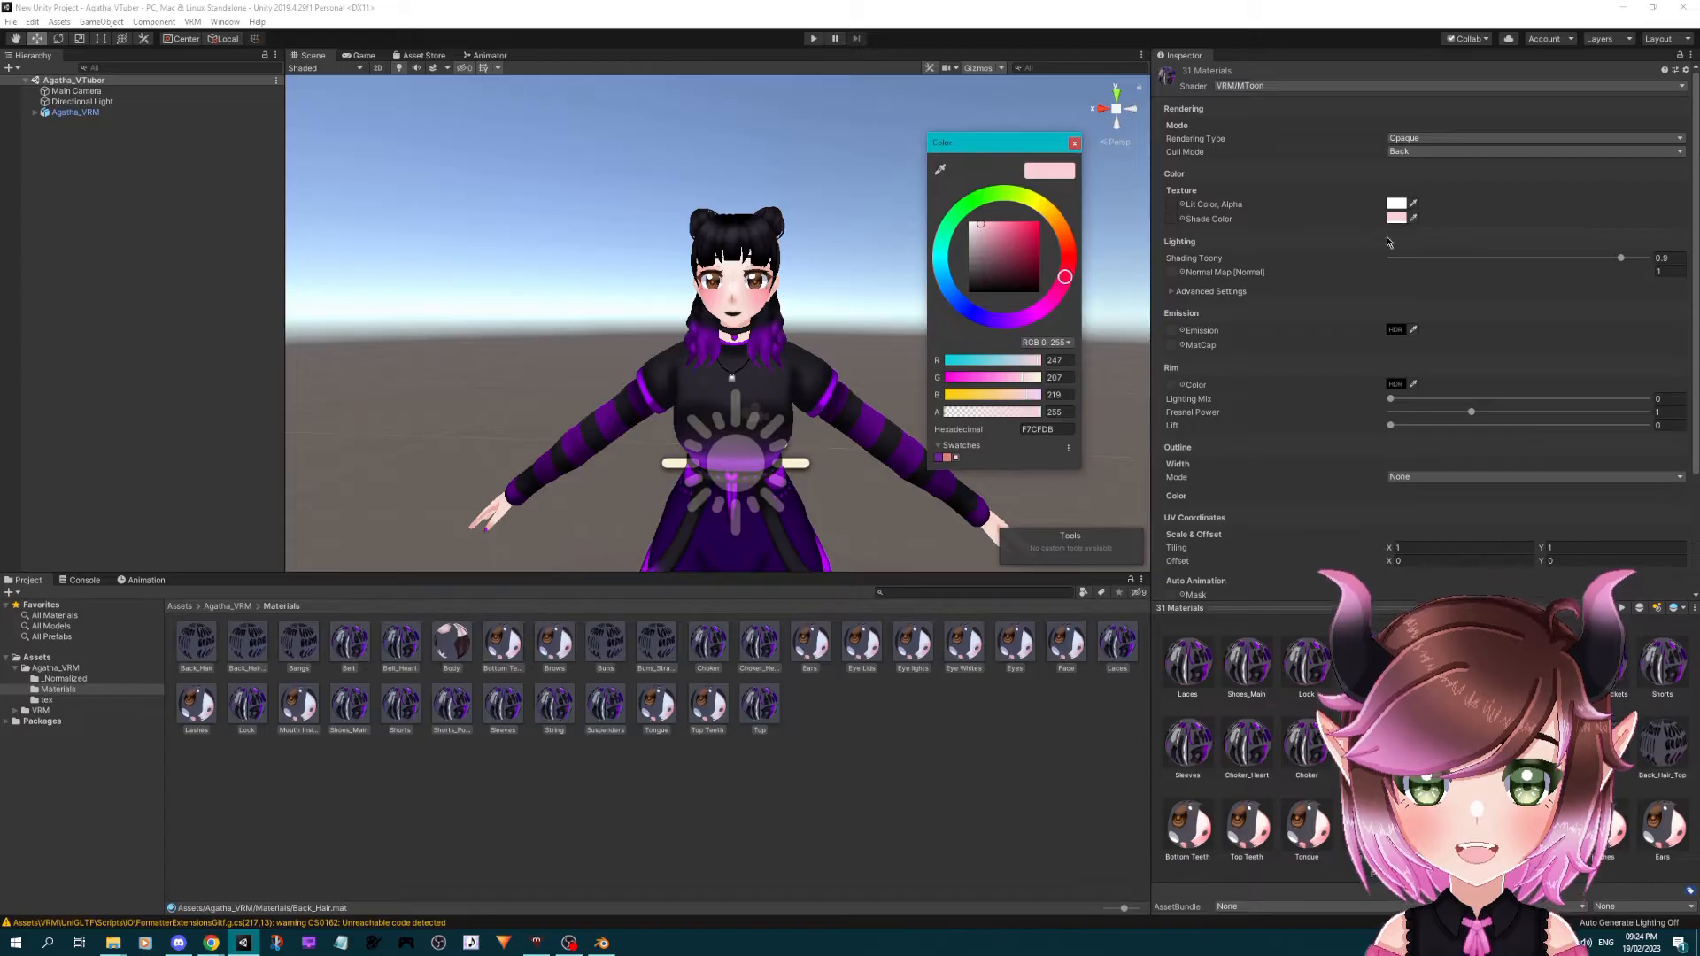
left_click_drag(1008, 241, 1029, 256)
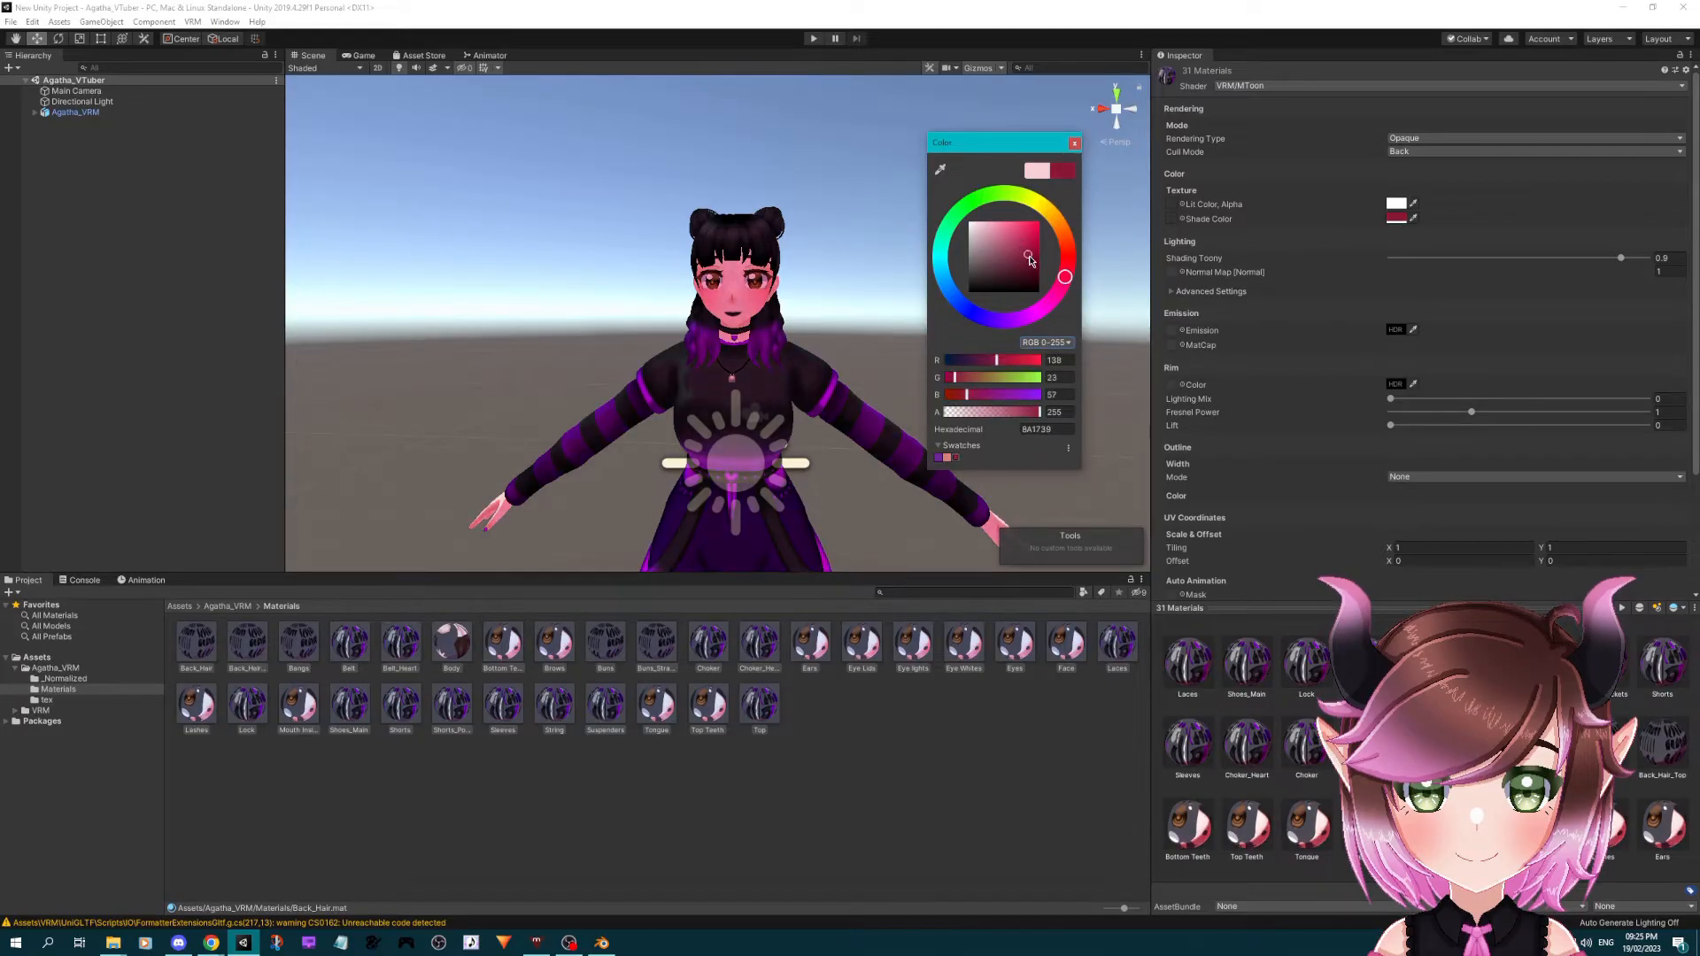
left_click(1026, 272)
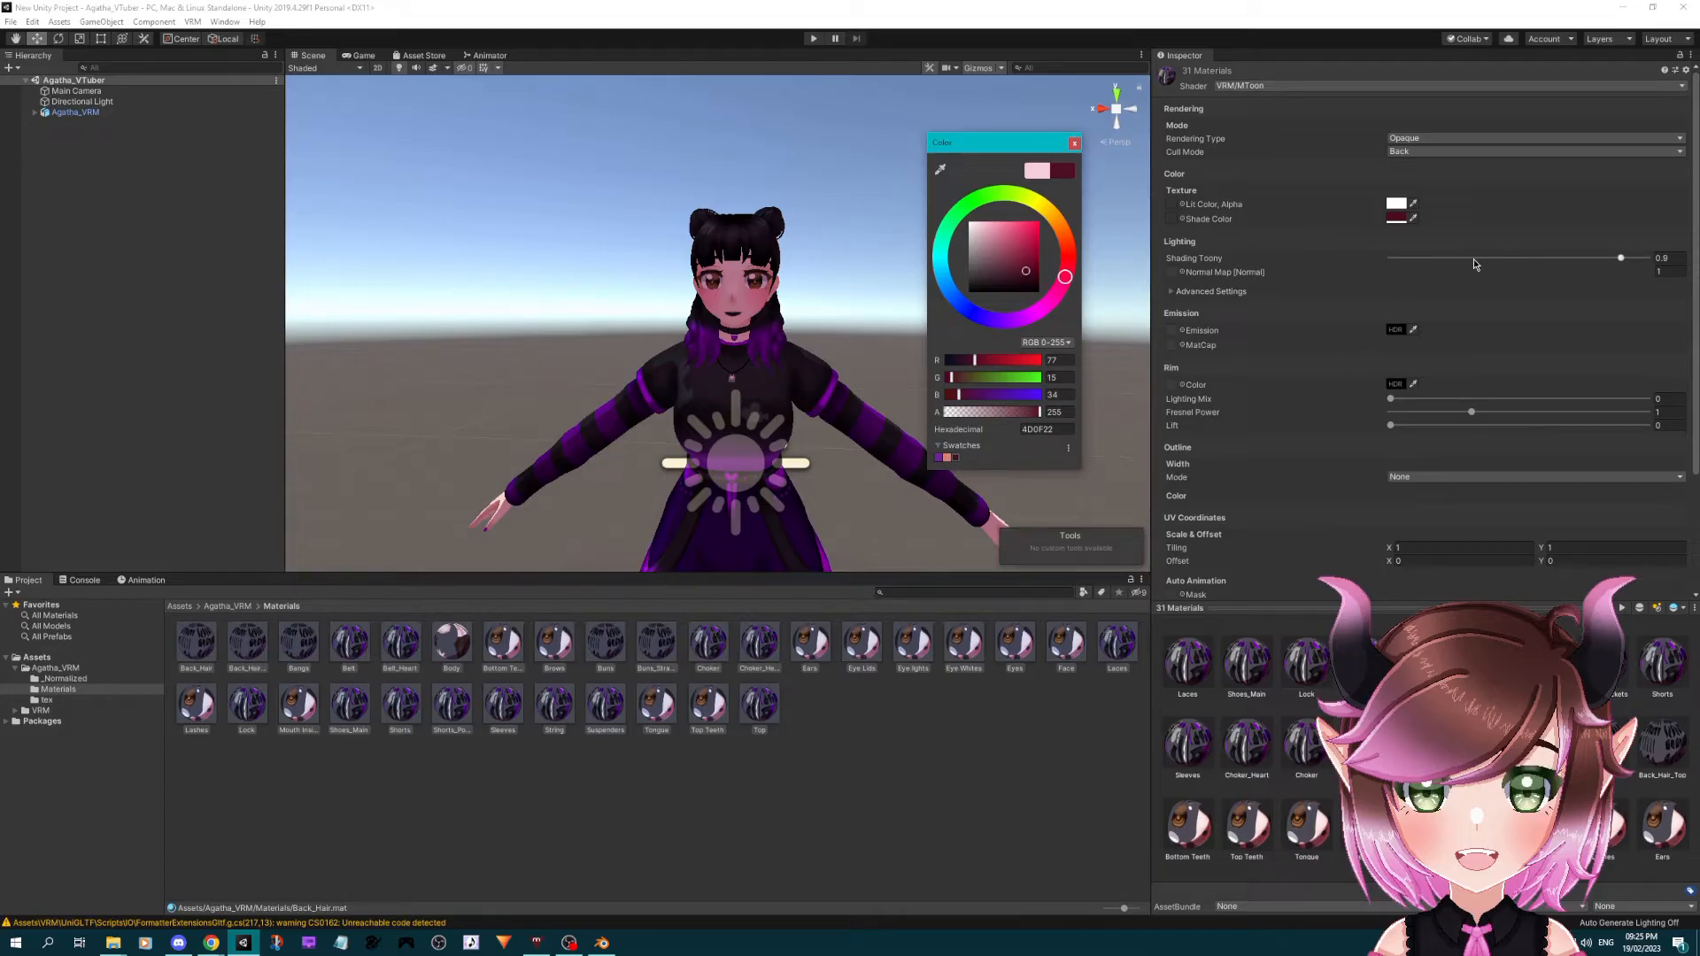
- In the MToon lighting settings, set Shading Shift to -1, GI Intensity to 0 and Shading Toony to 0
left_click(1179, 293)
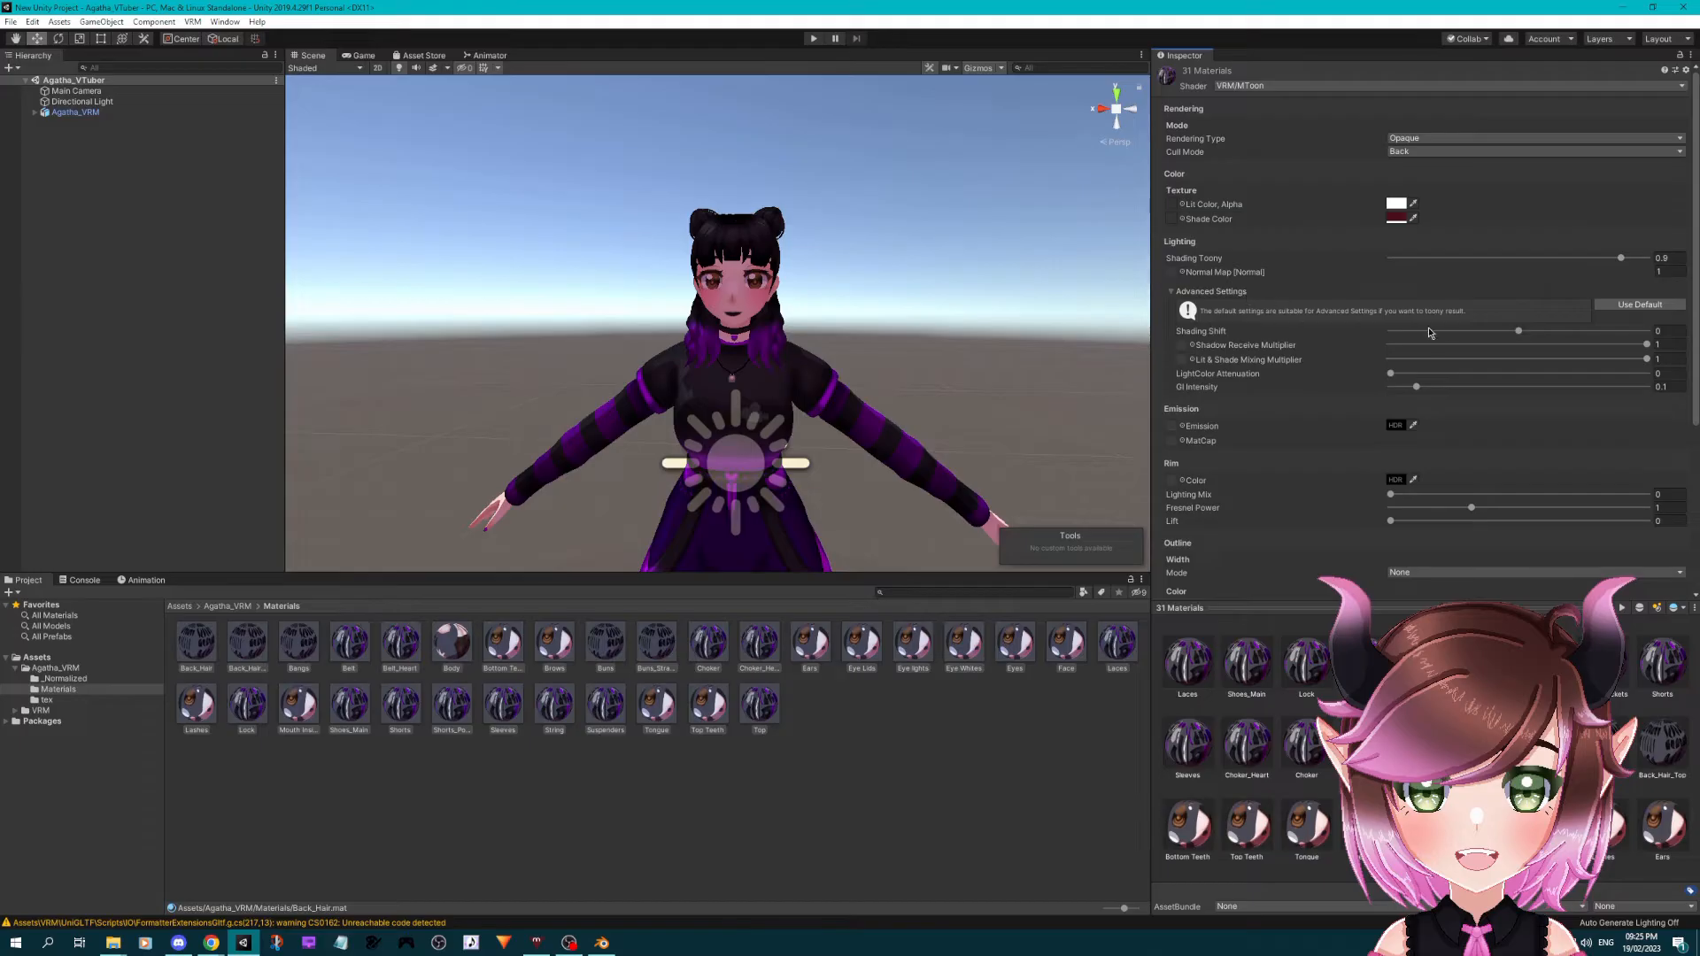
left_click_drag(1520, 333, 1380, 337)
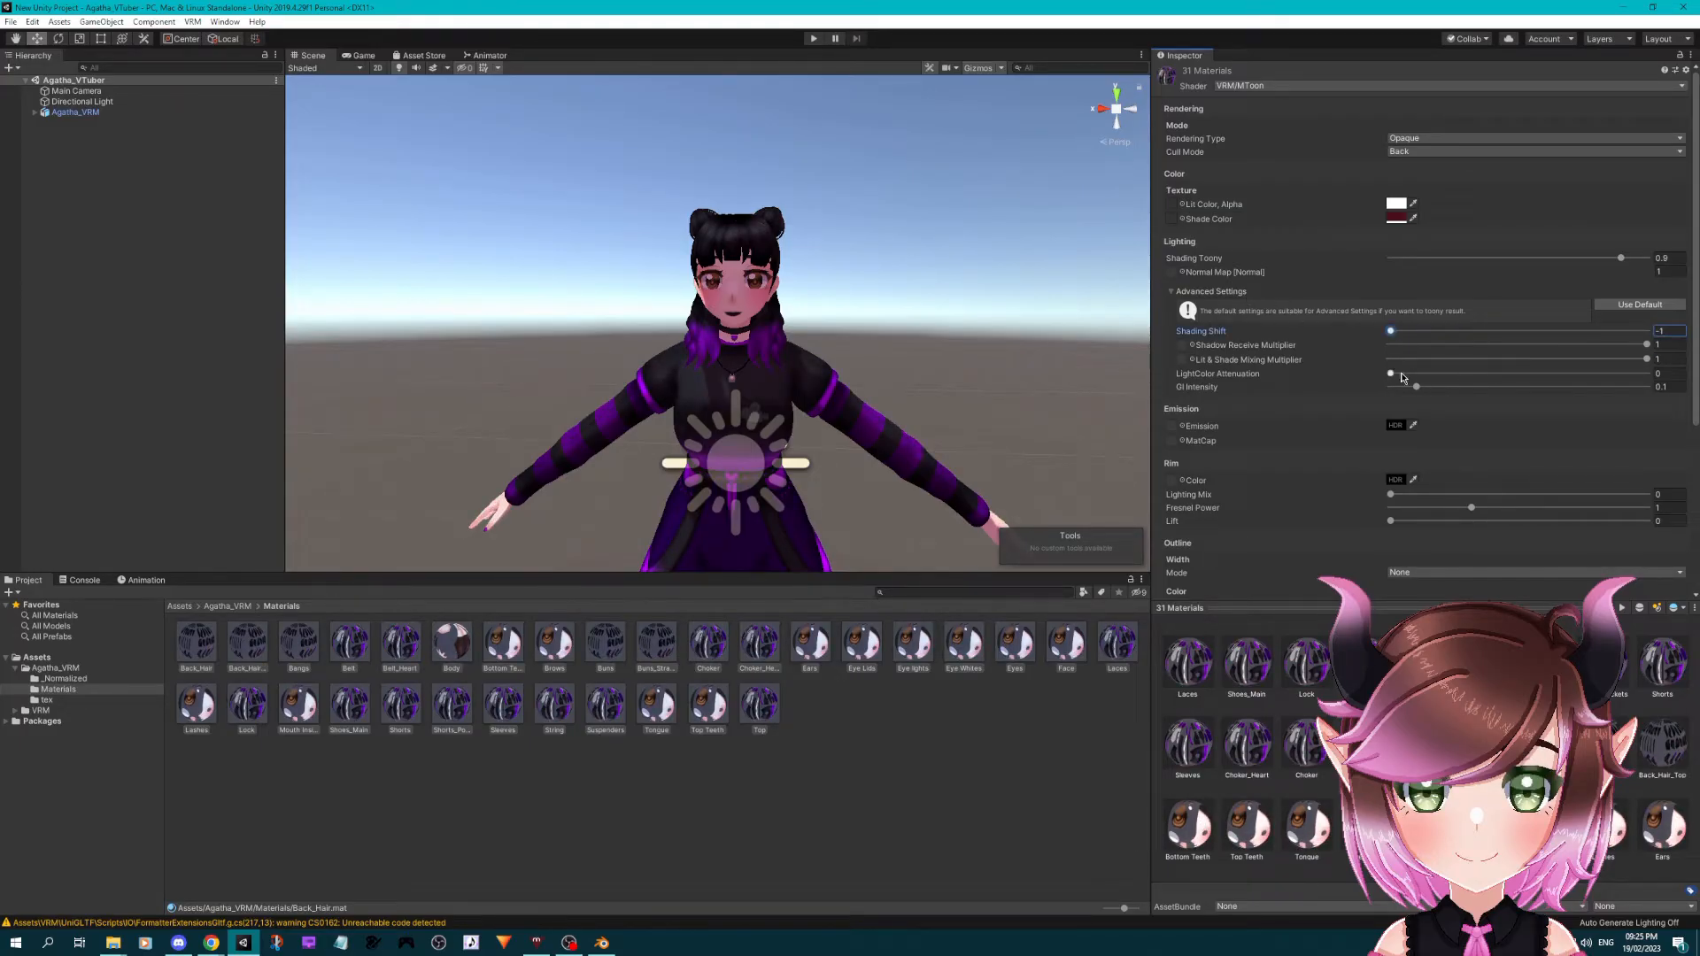
left_click_drag(1392, 374, 1456, 373)
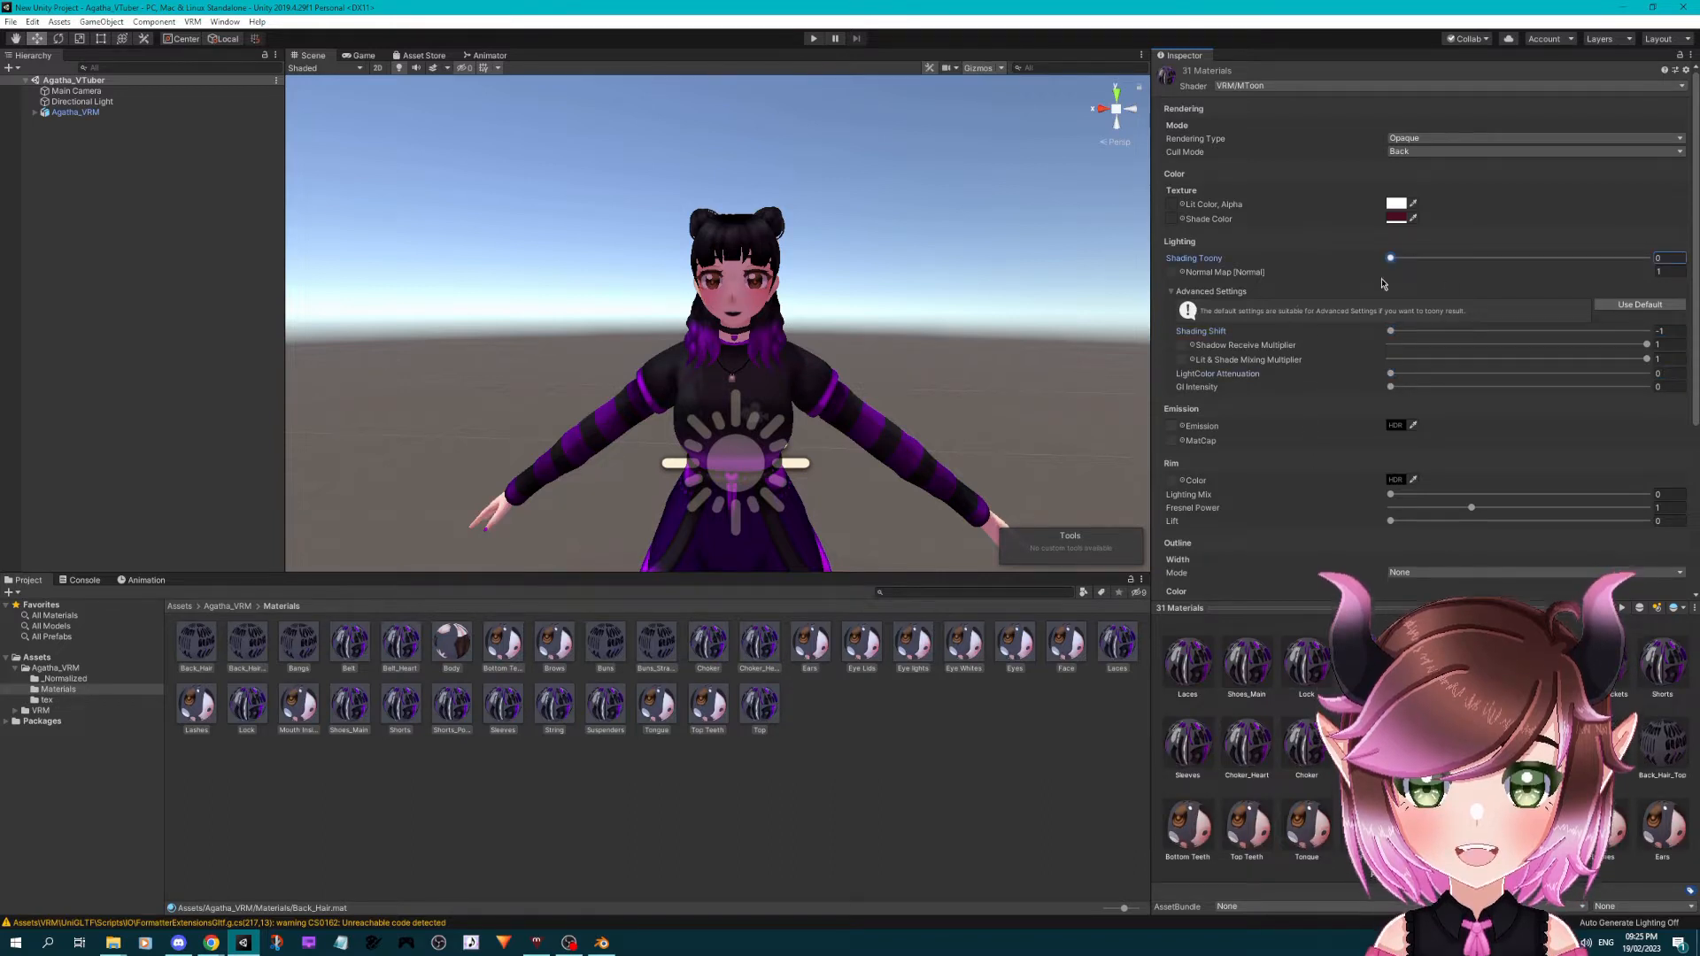
- Set the Cull Mode of the selected materials to Off
left_click(1436, 139)
left_click(1431, 149)
left_click(1430, 152)
left_click(1415, 194)
- Set the Shade Color of the selected materials to white
scroll(1332, 253, "down", 5)
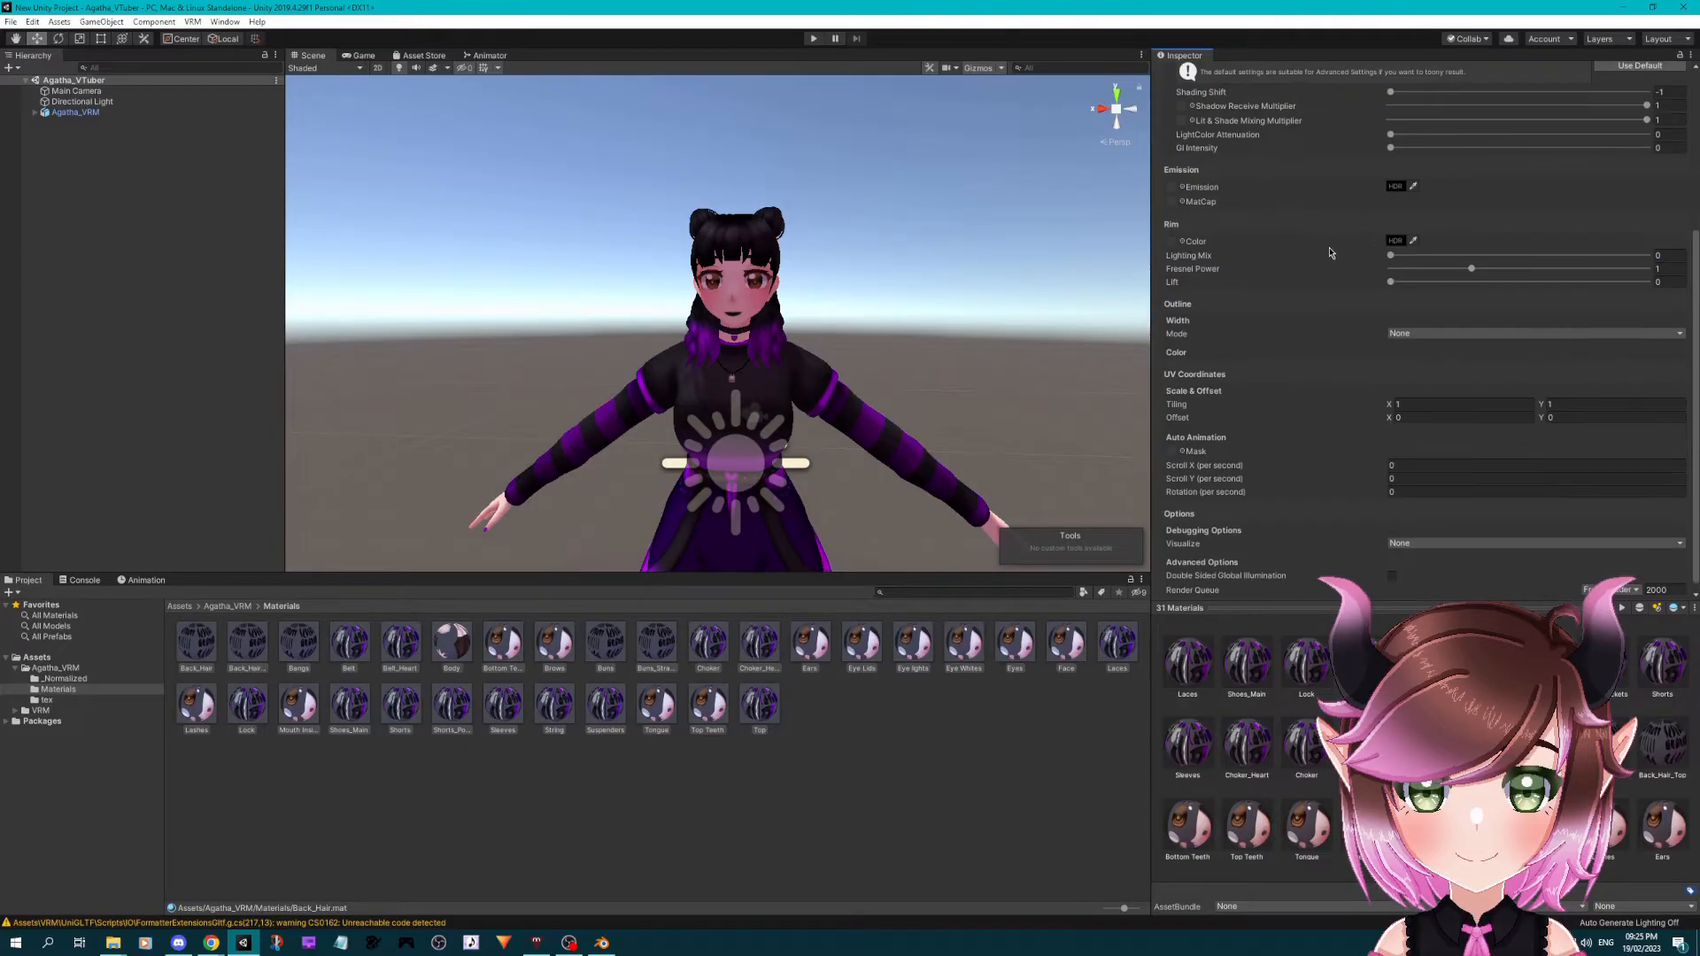
scroll(1329, 253, "up", 5)
left_click(1396, 220)
left_click_drag(993, 234, 965, 218)
left_click(1075, 143)
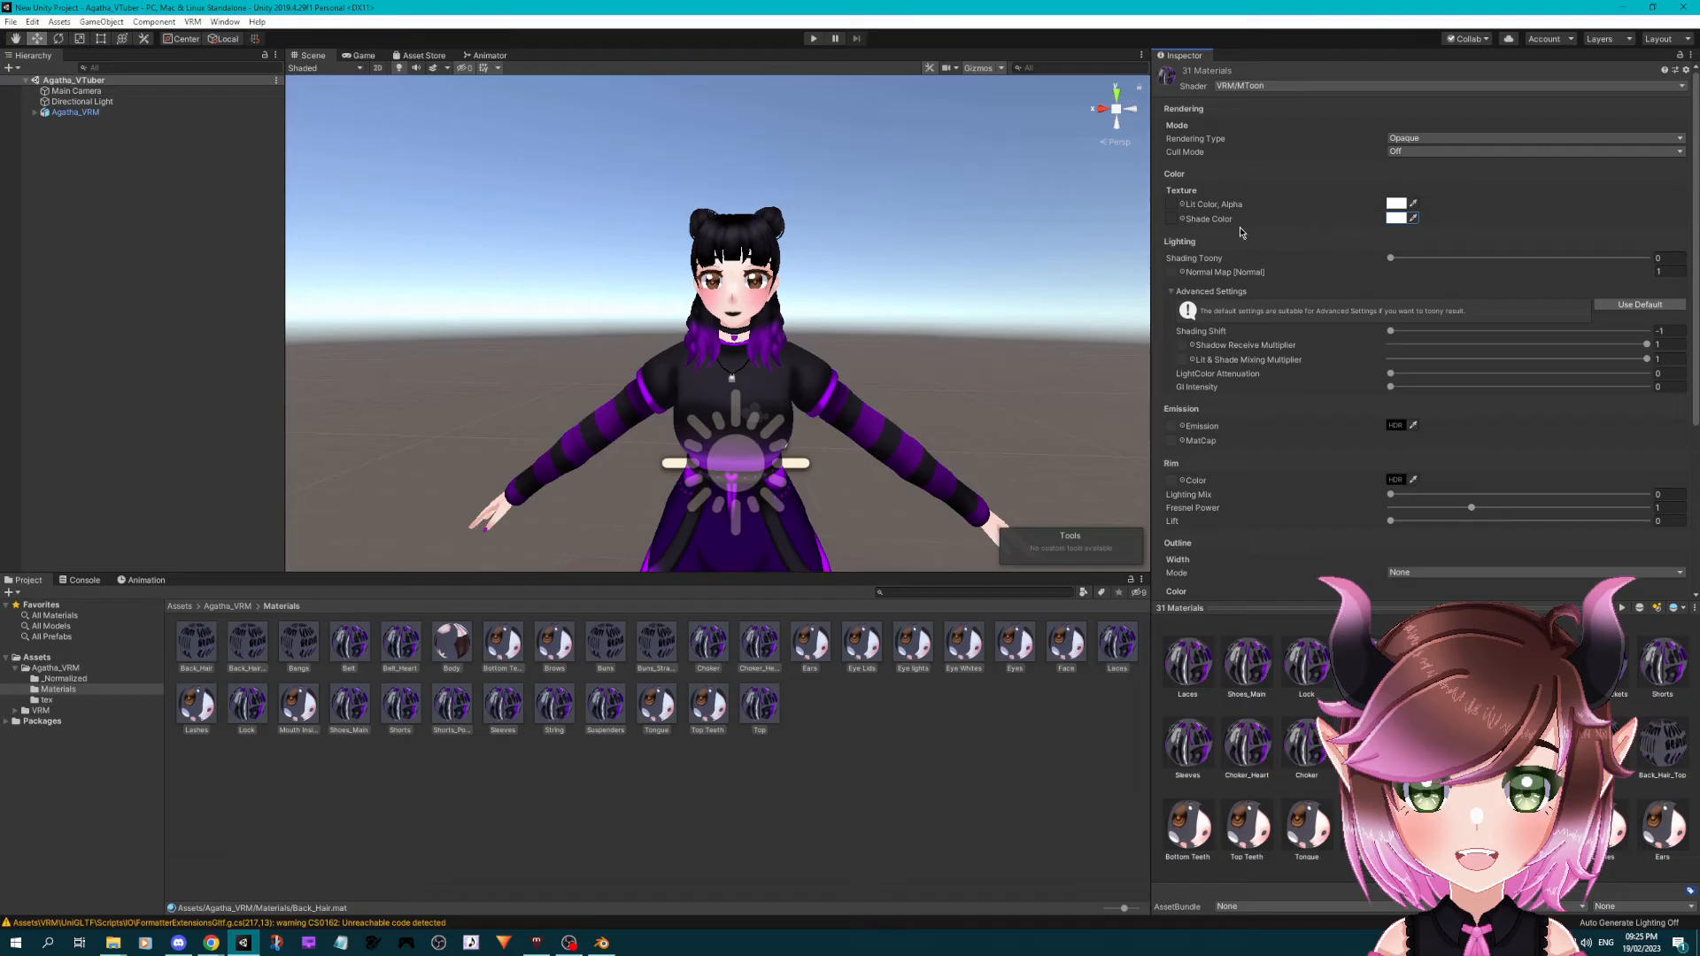
- Open the _19 hair highlight texture from the tex folder in Clip Studio Paint
scroll(1378, 370, "down", 3)
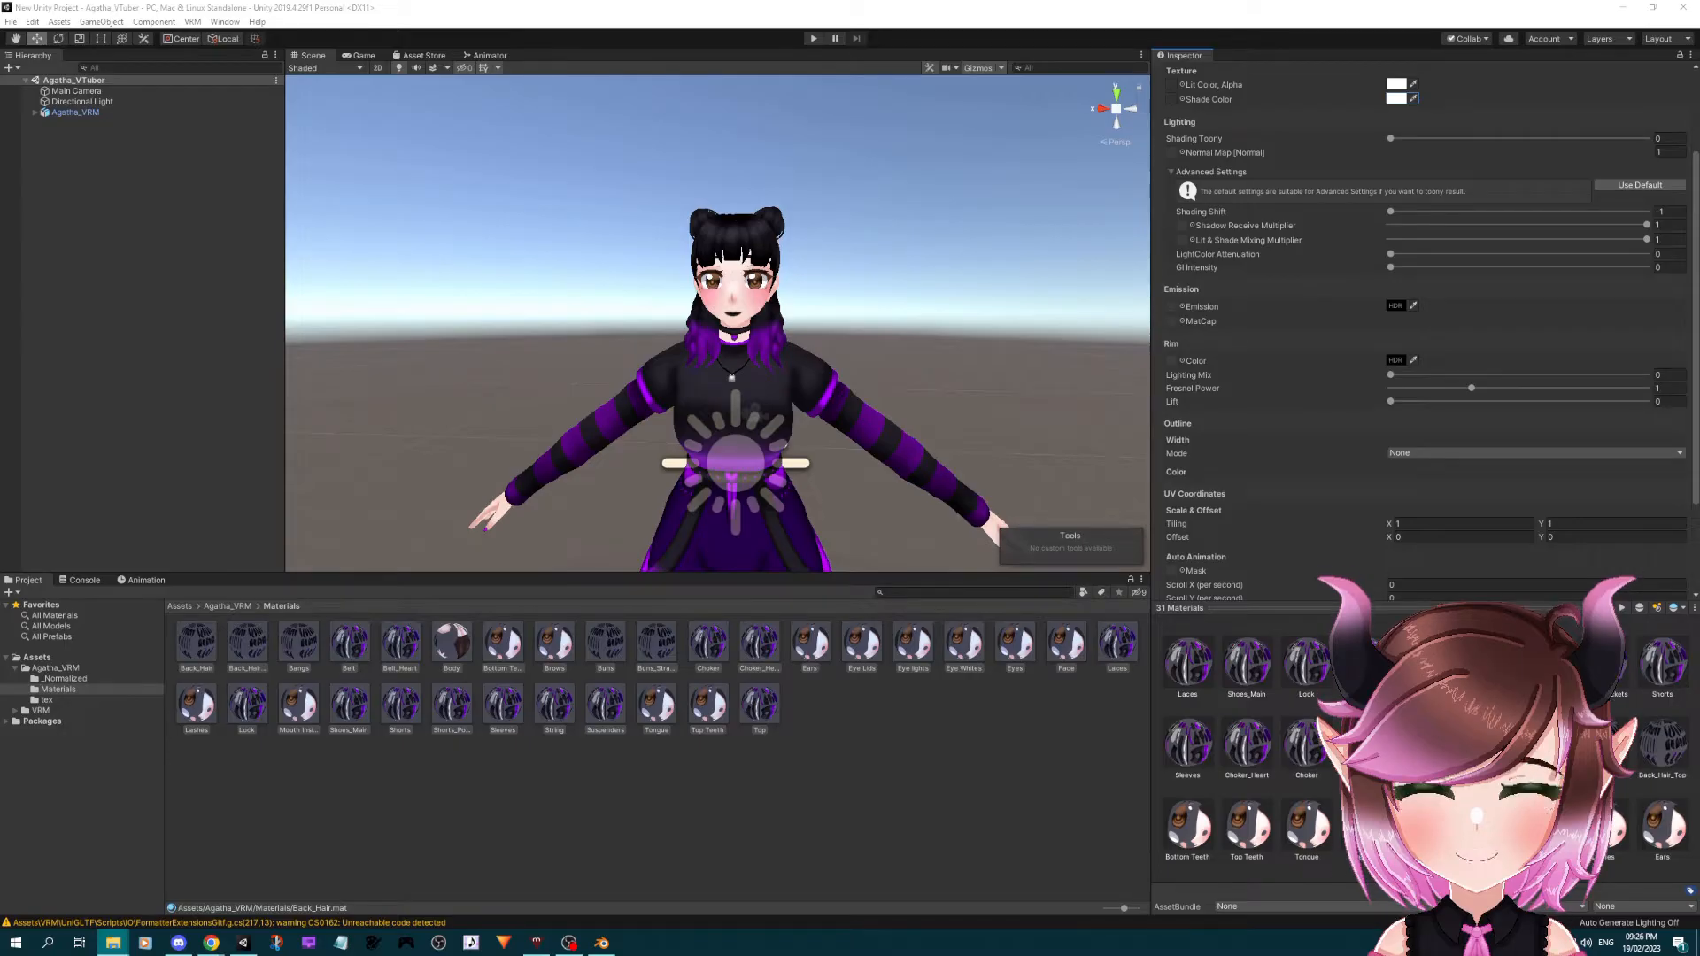
left_click_drag(1699, 115, 1127, 104)
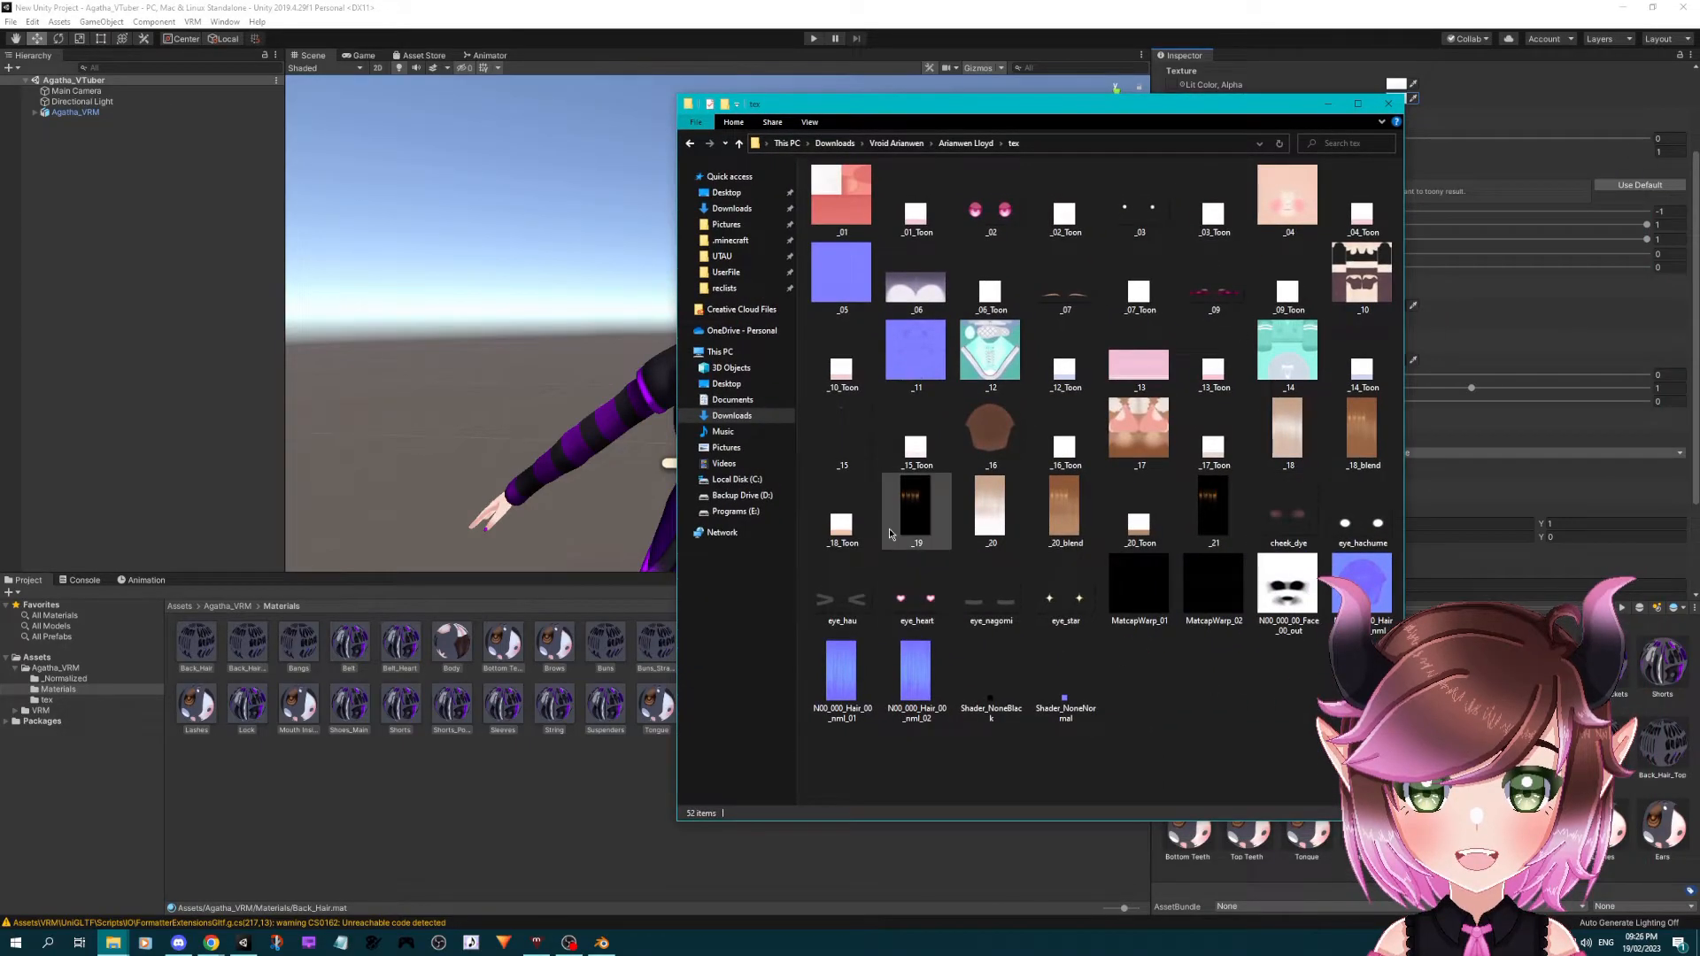
left_click(945, 510)
double_click(929, 511)
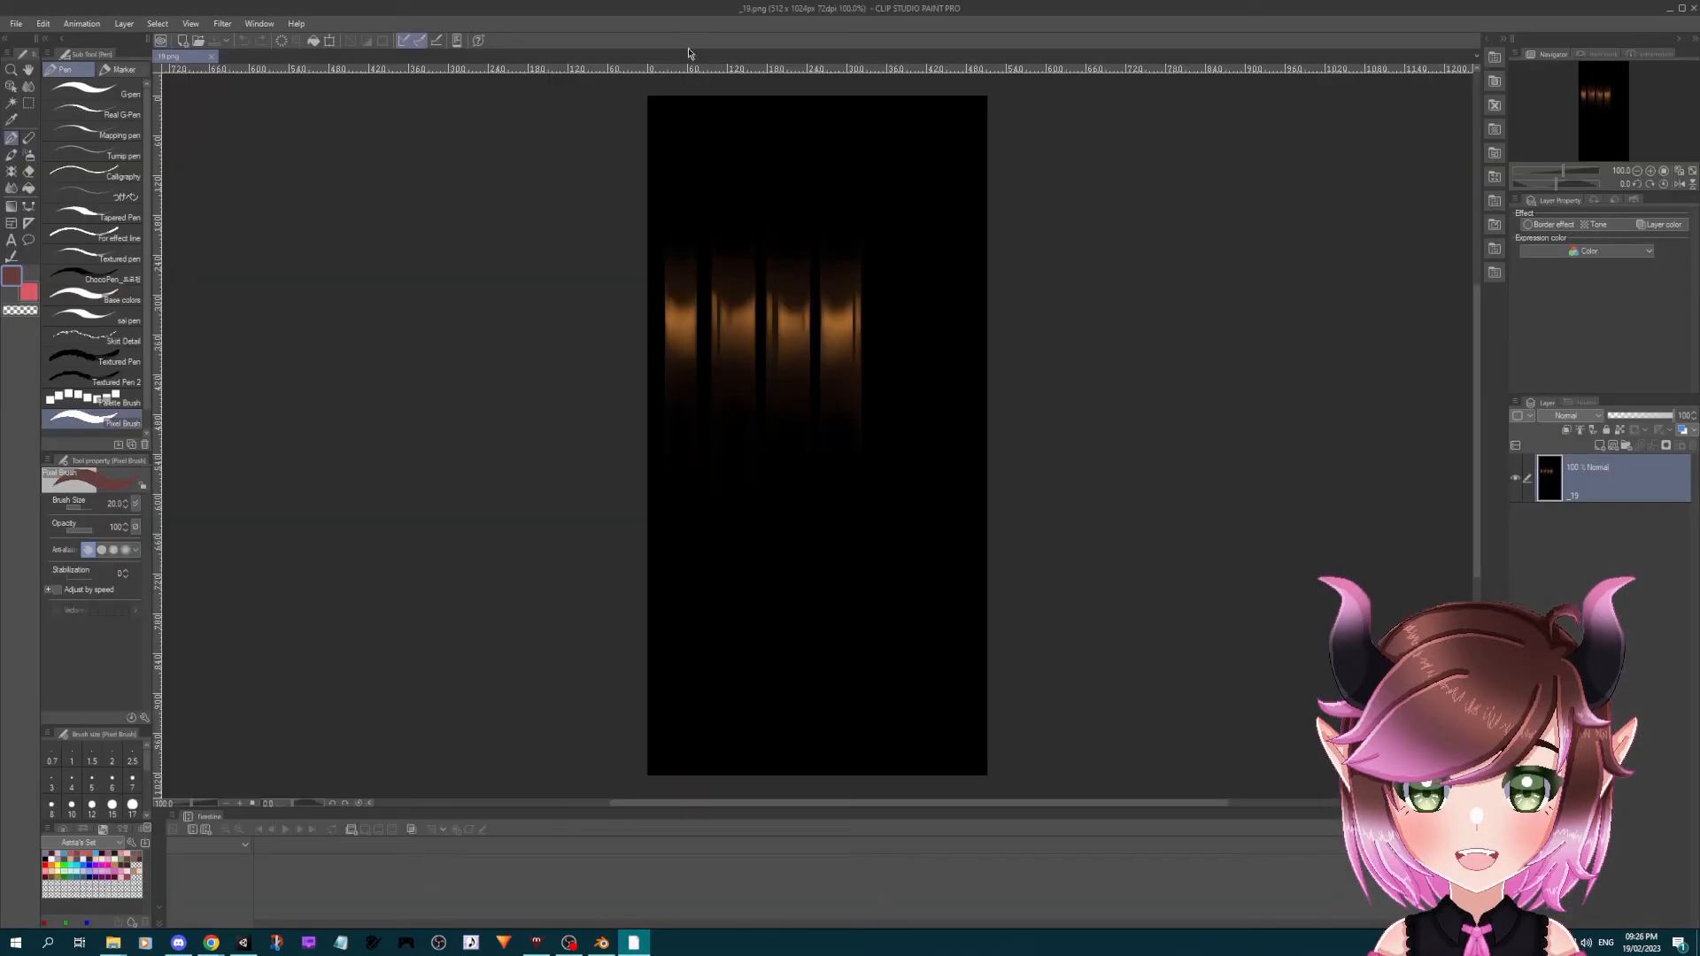
left_click(42, 24)
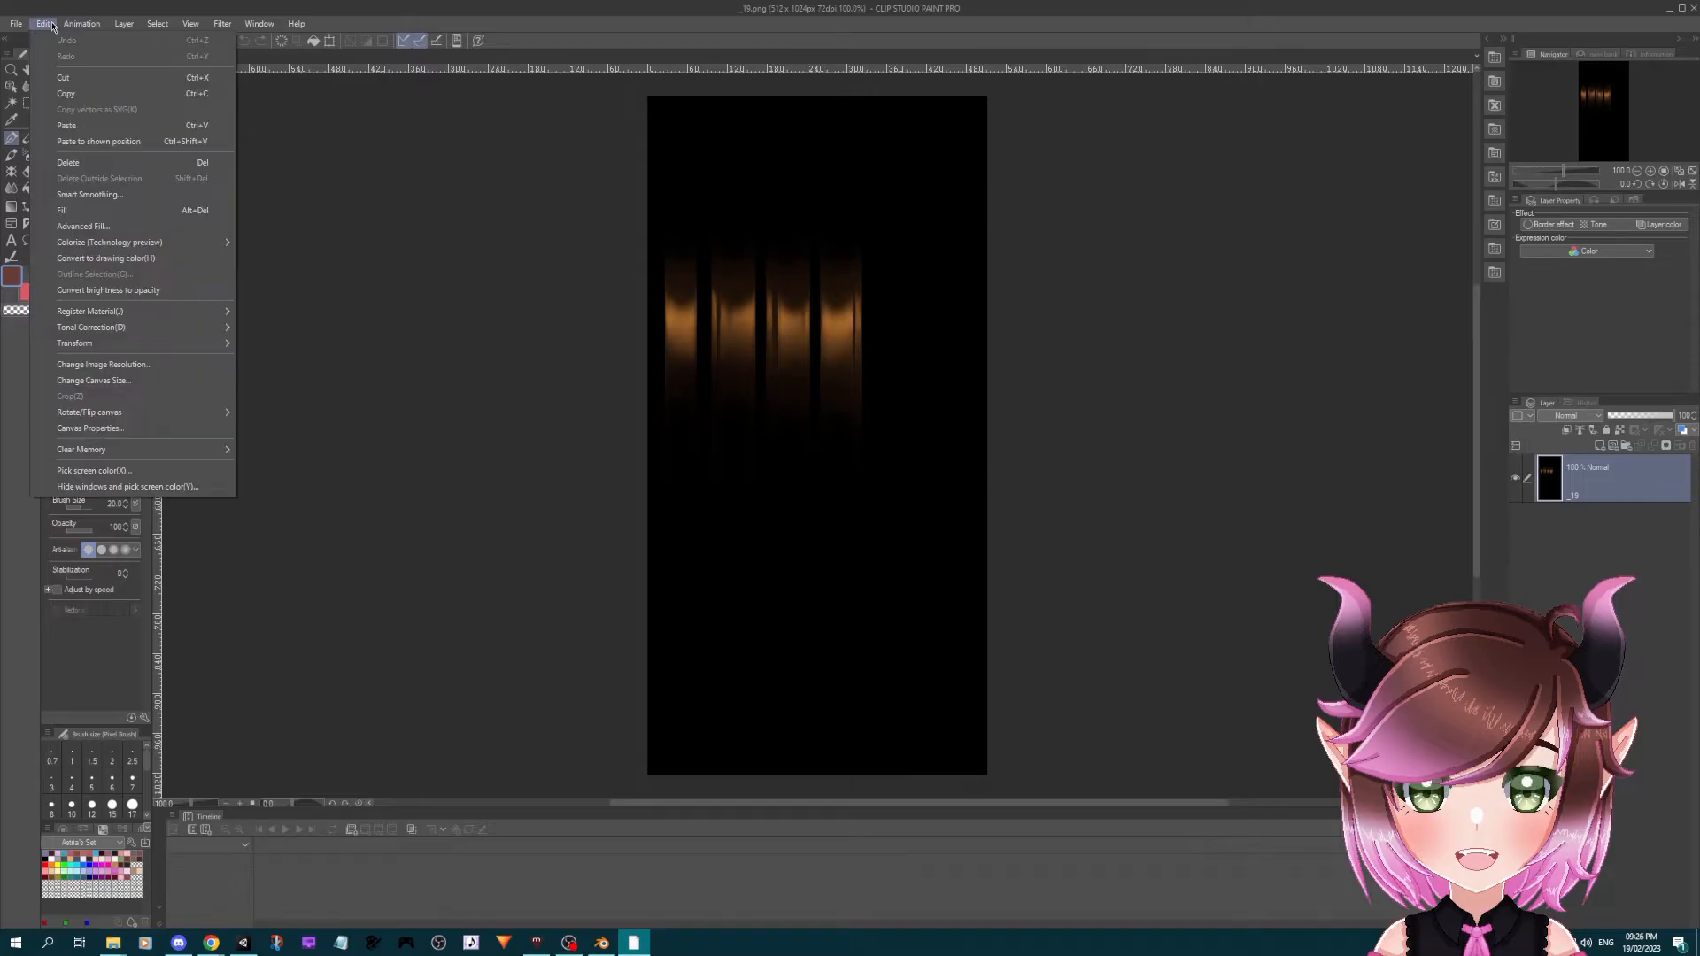
mouse_move(98, 327)
left_click(283, 330)
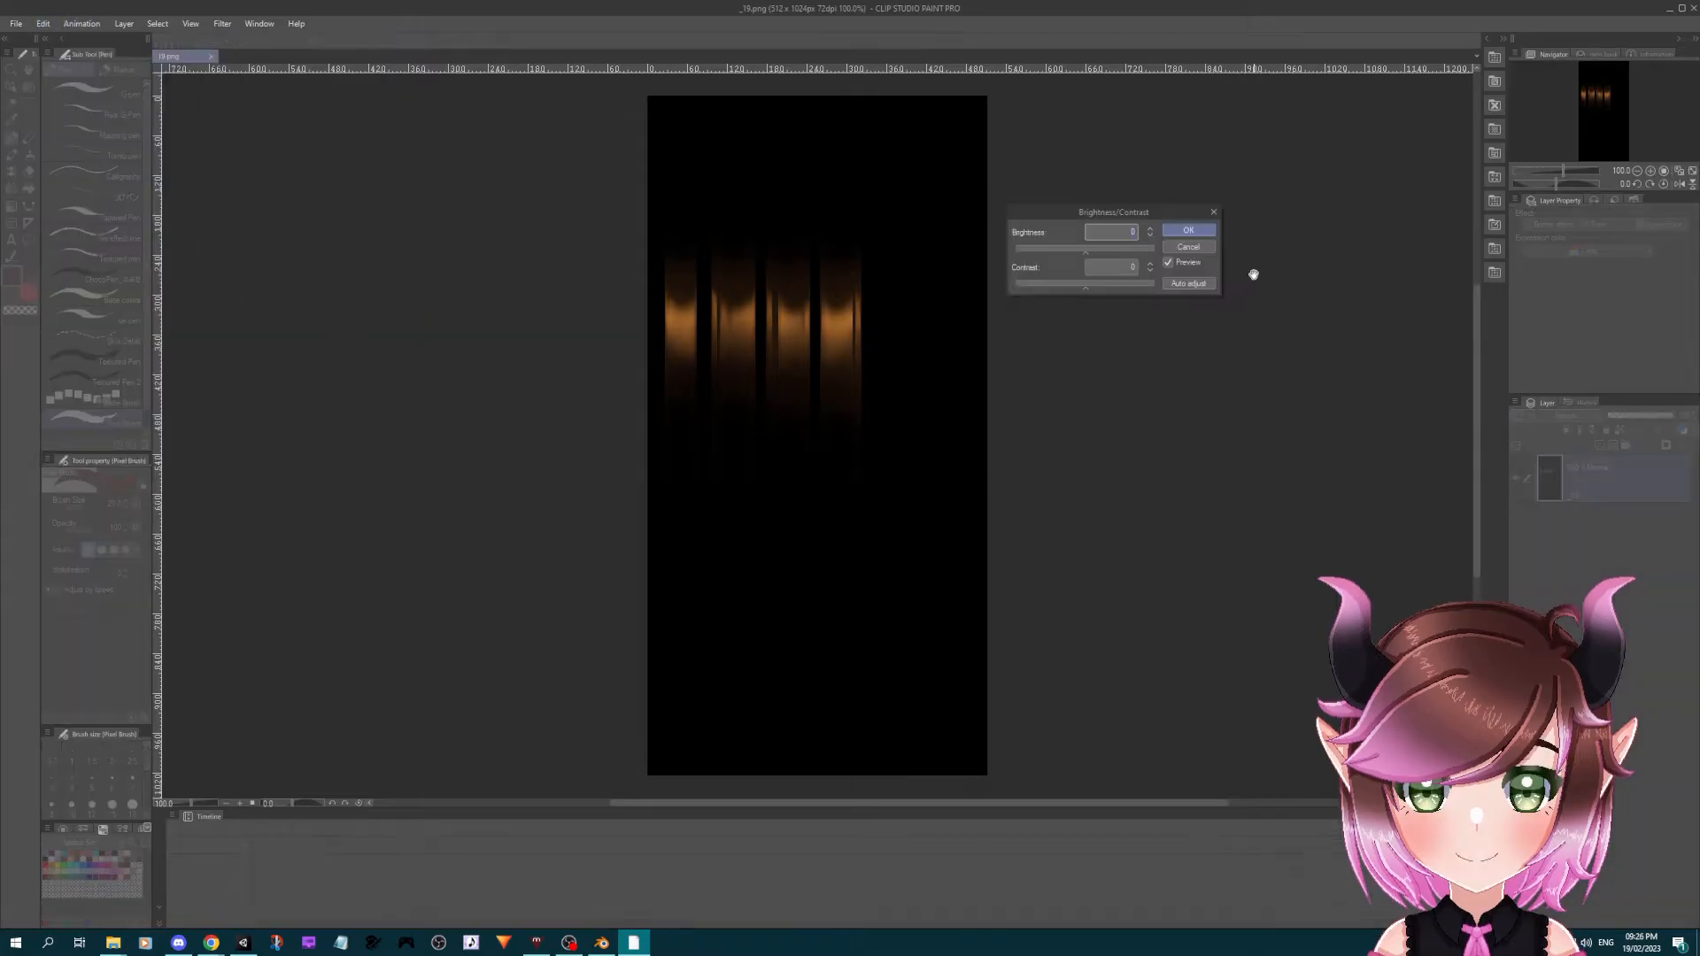
- Turn the hair highlight texture greyscale by lowering Saturation to its minimum in the Hue/Saturation/Luminosity correction
left_click(42, 24)
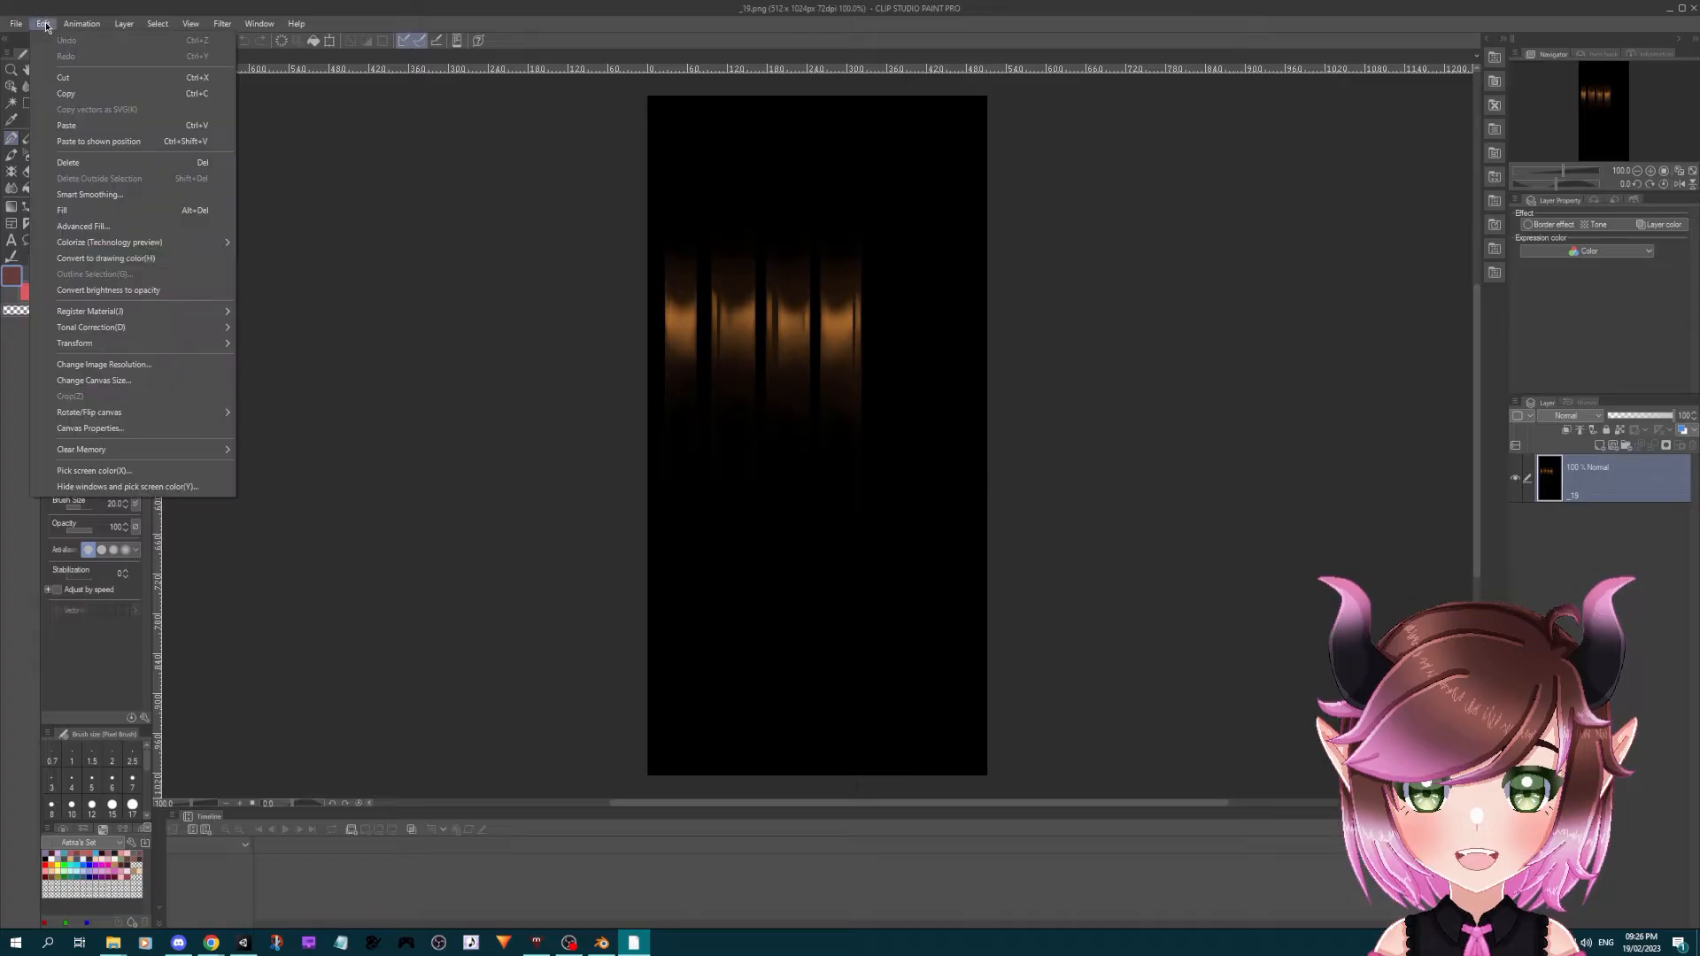
mouse_move(218, 328)
left_click(312, 345)
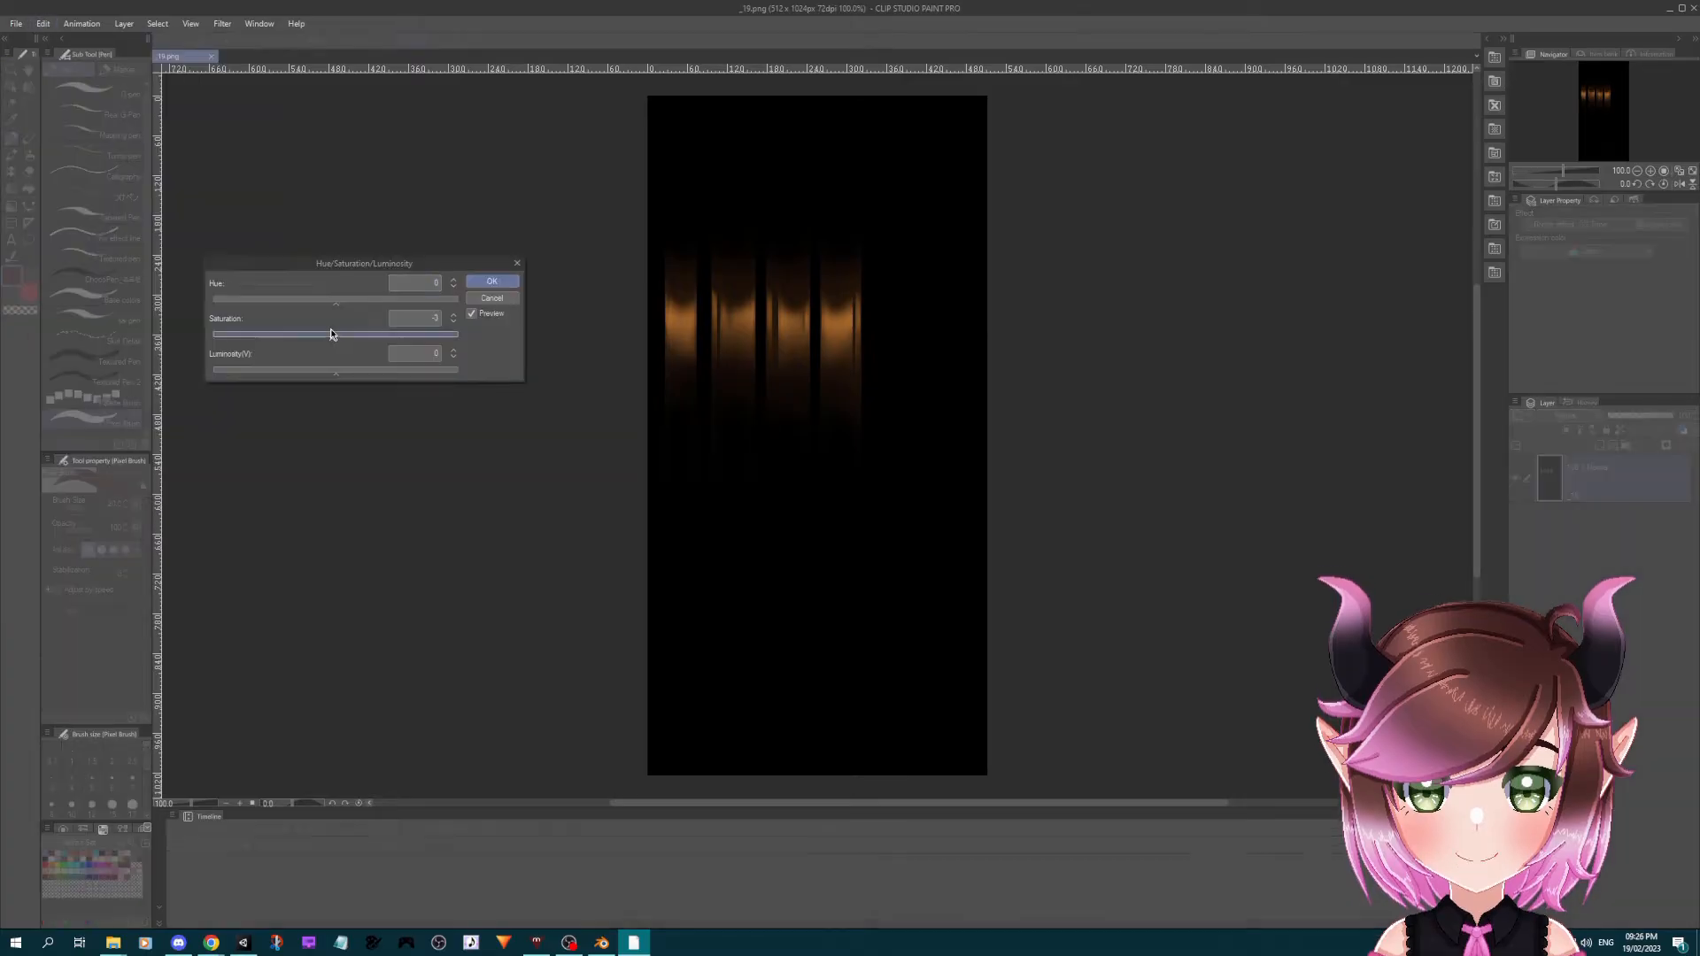
left_click_drag(335, 334, 212, 335)
left_click(495, 284)
- Save the greyscale highlight texture as a PNG named hair_lights in the tutorial model's tex folder
key("shift+alt+s")
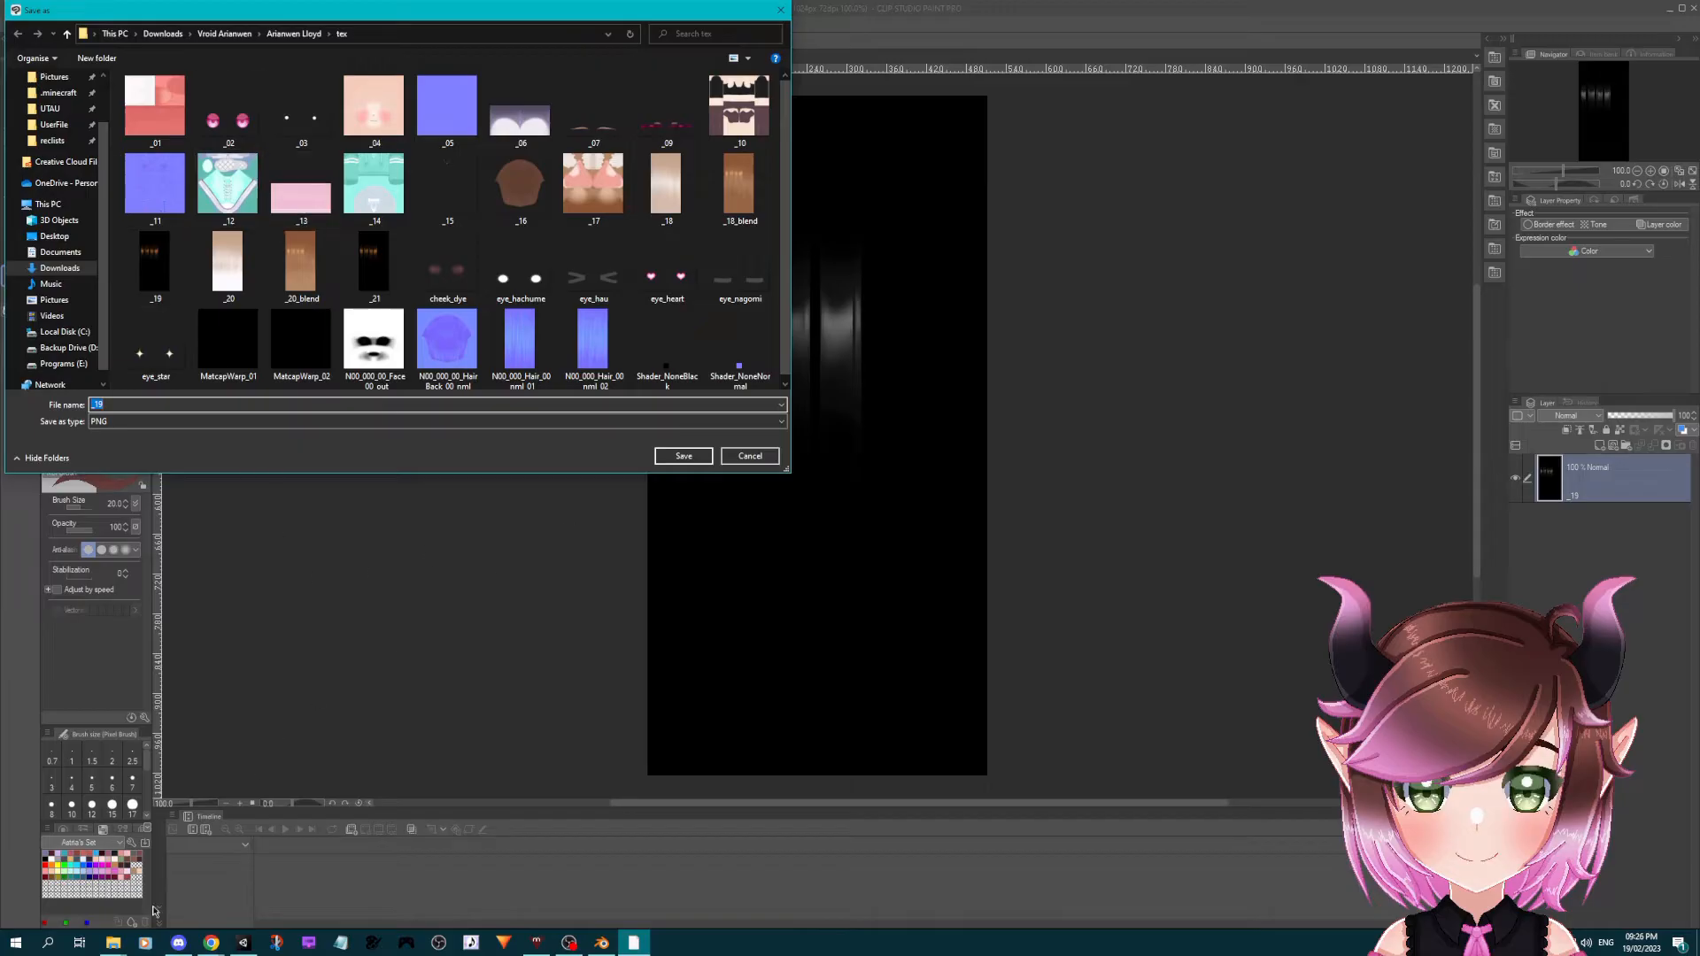
mouse_move(113, 942)
left_click(133, 885)
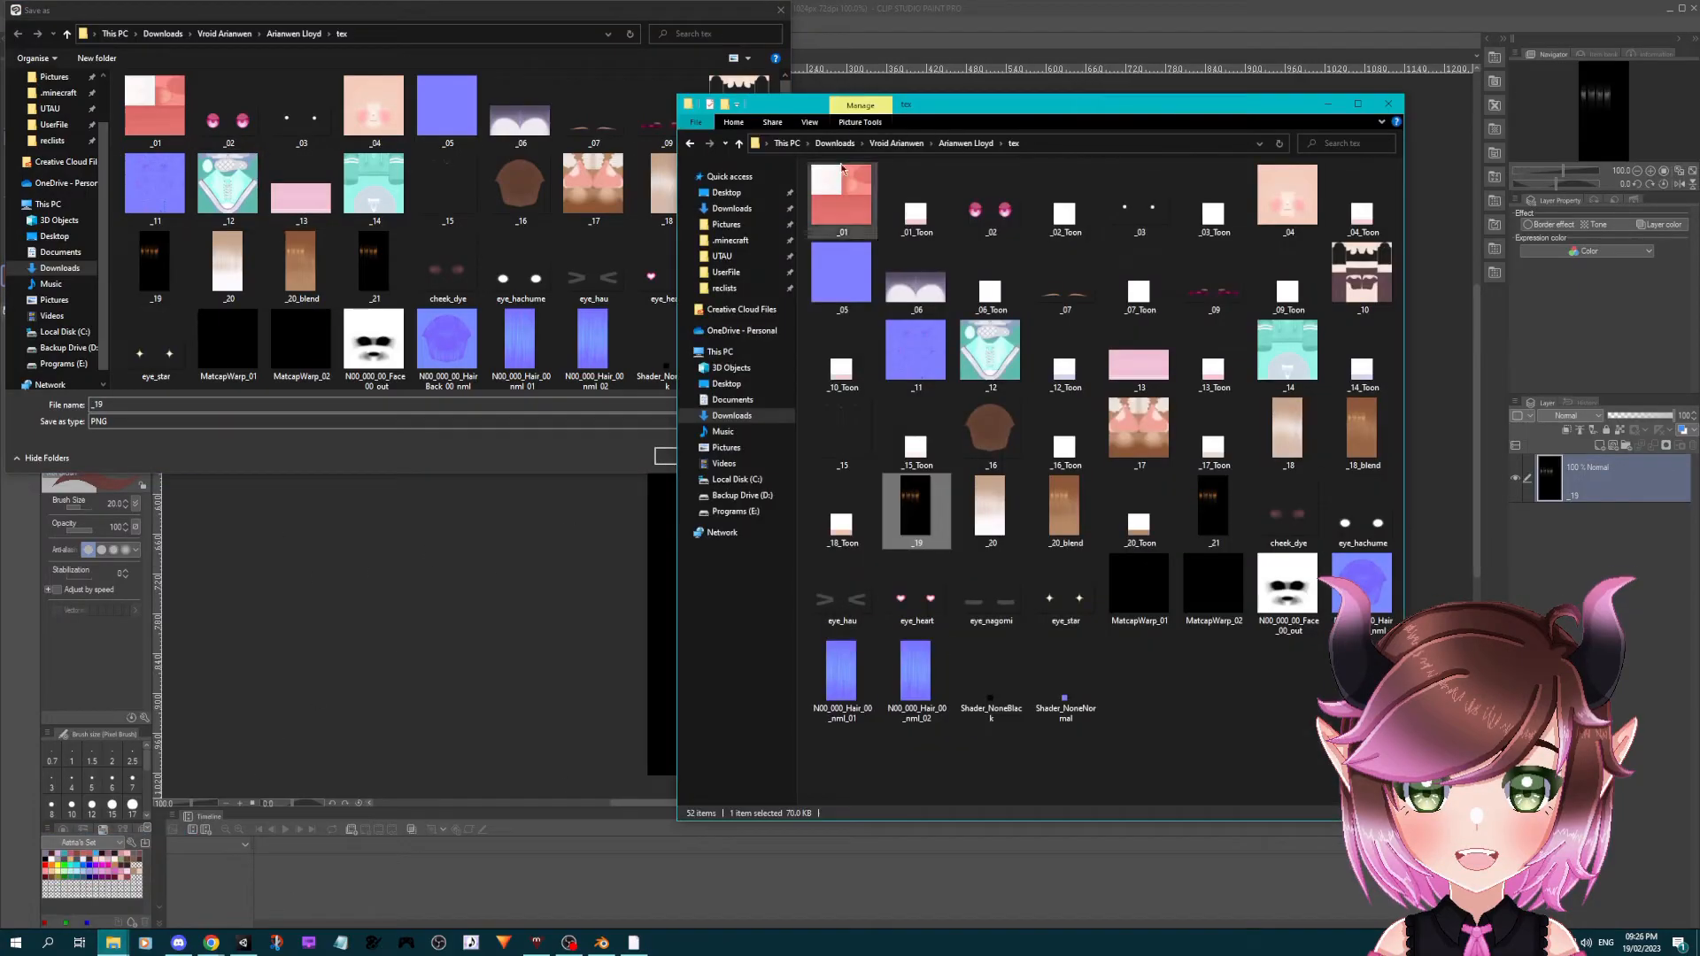
left_click(692, 144)
left_click(692, 143)
left_click(692, 143)
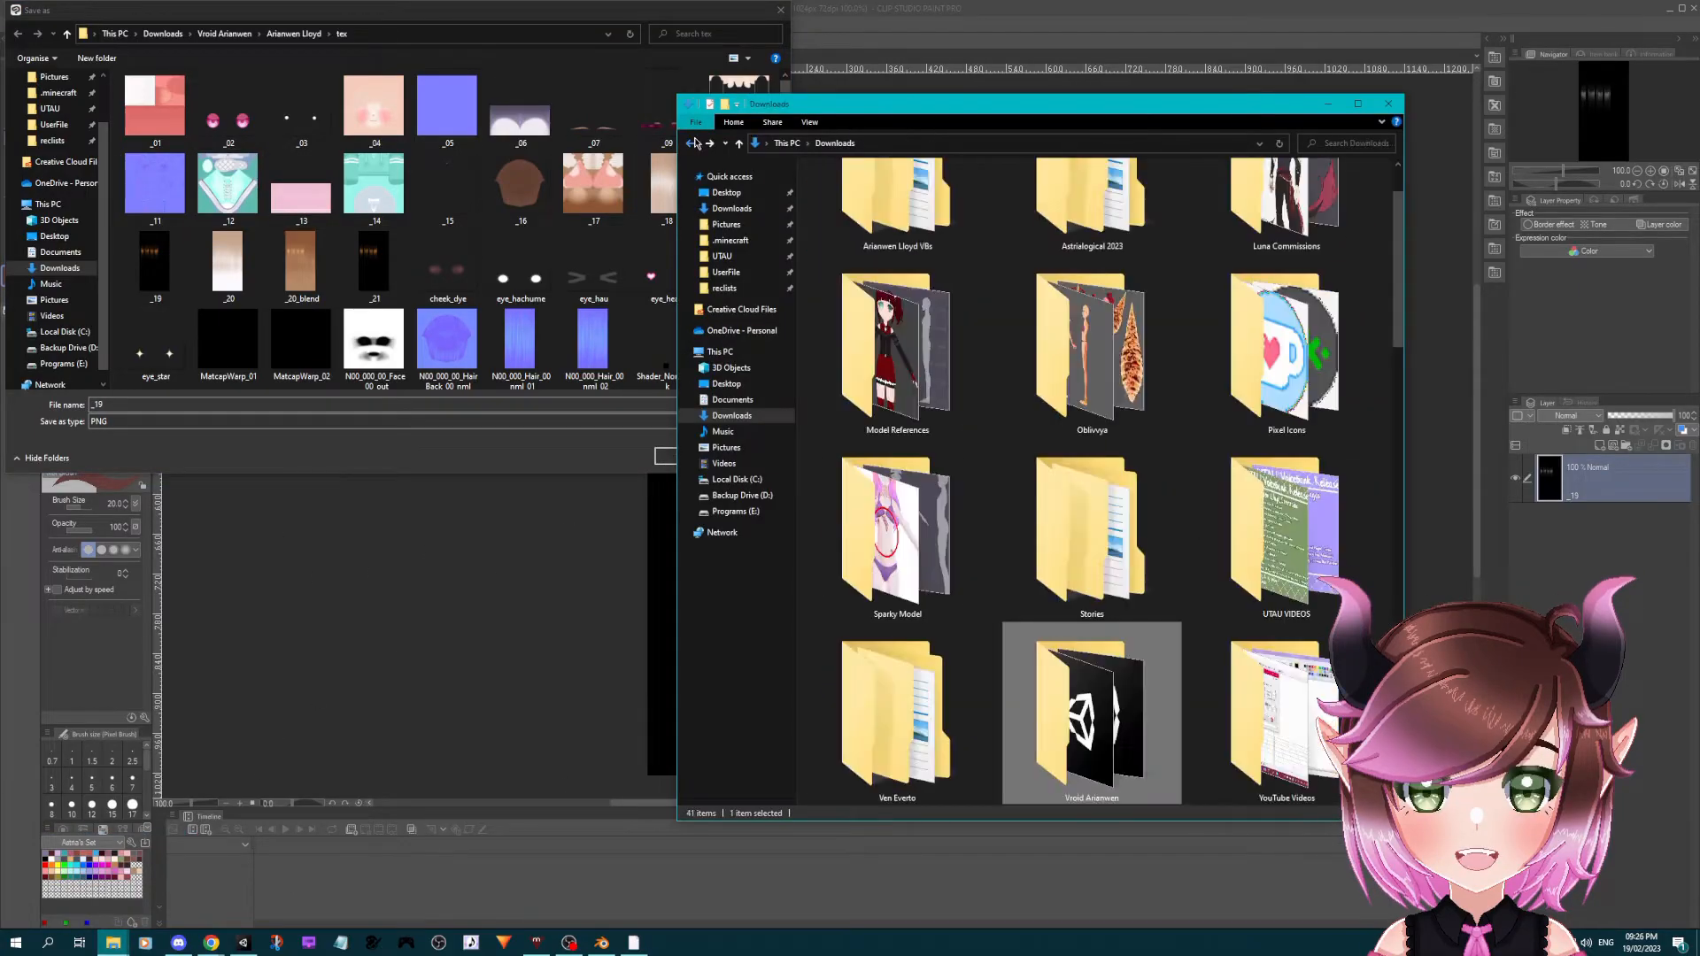
left_click(692, 144)
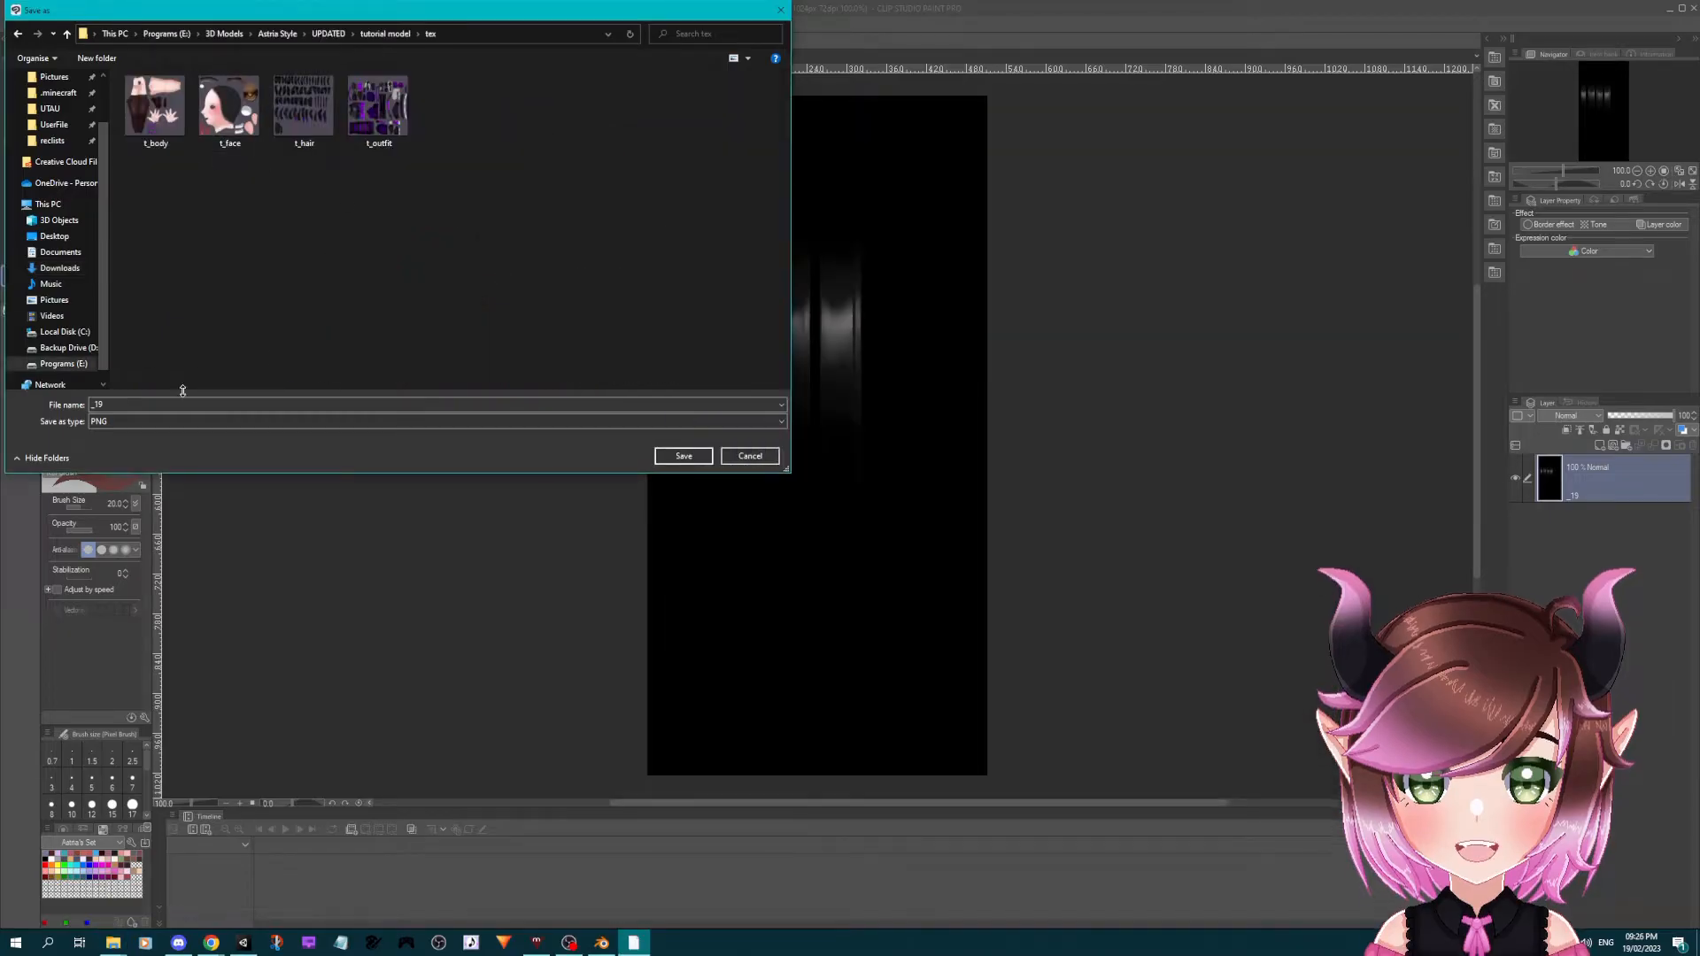
left_click(200, 404)
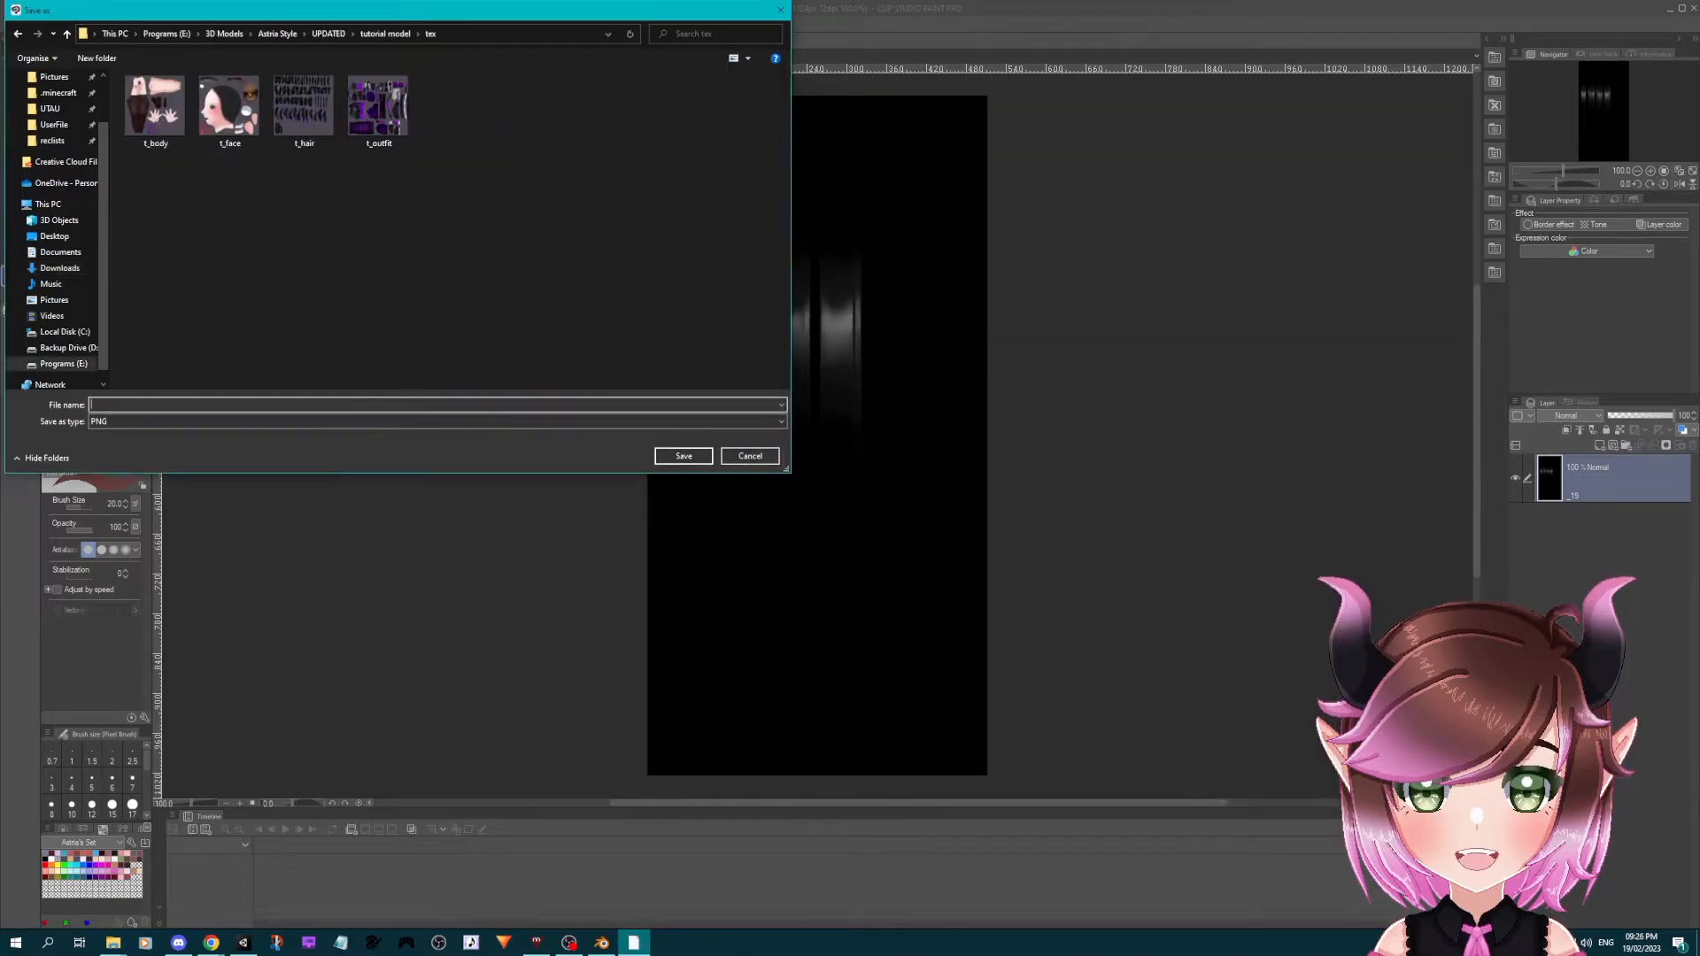
type("hair_lig")
key("Return")
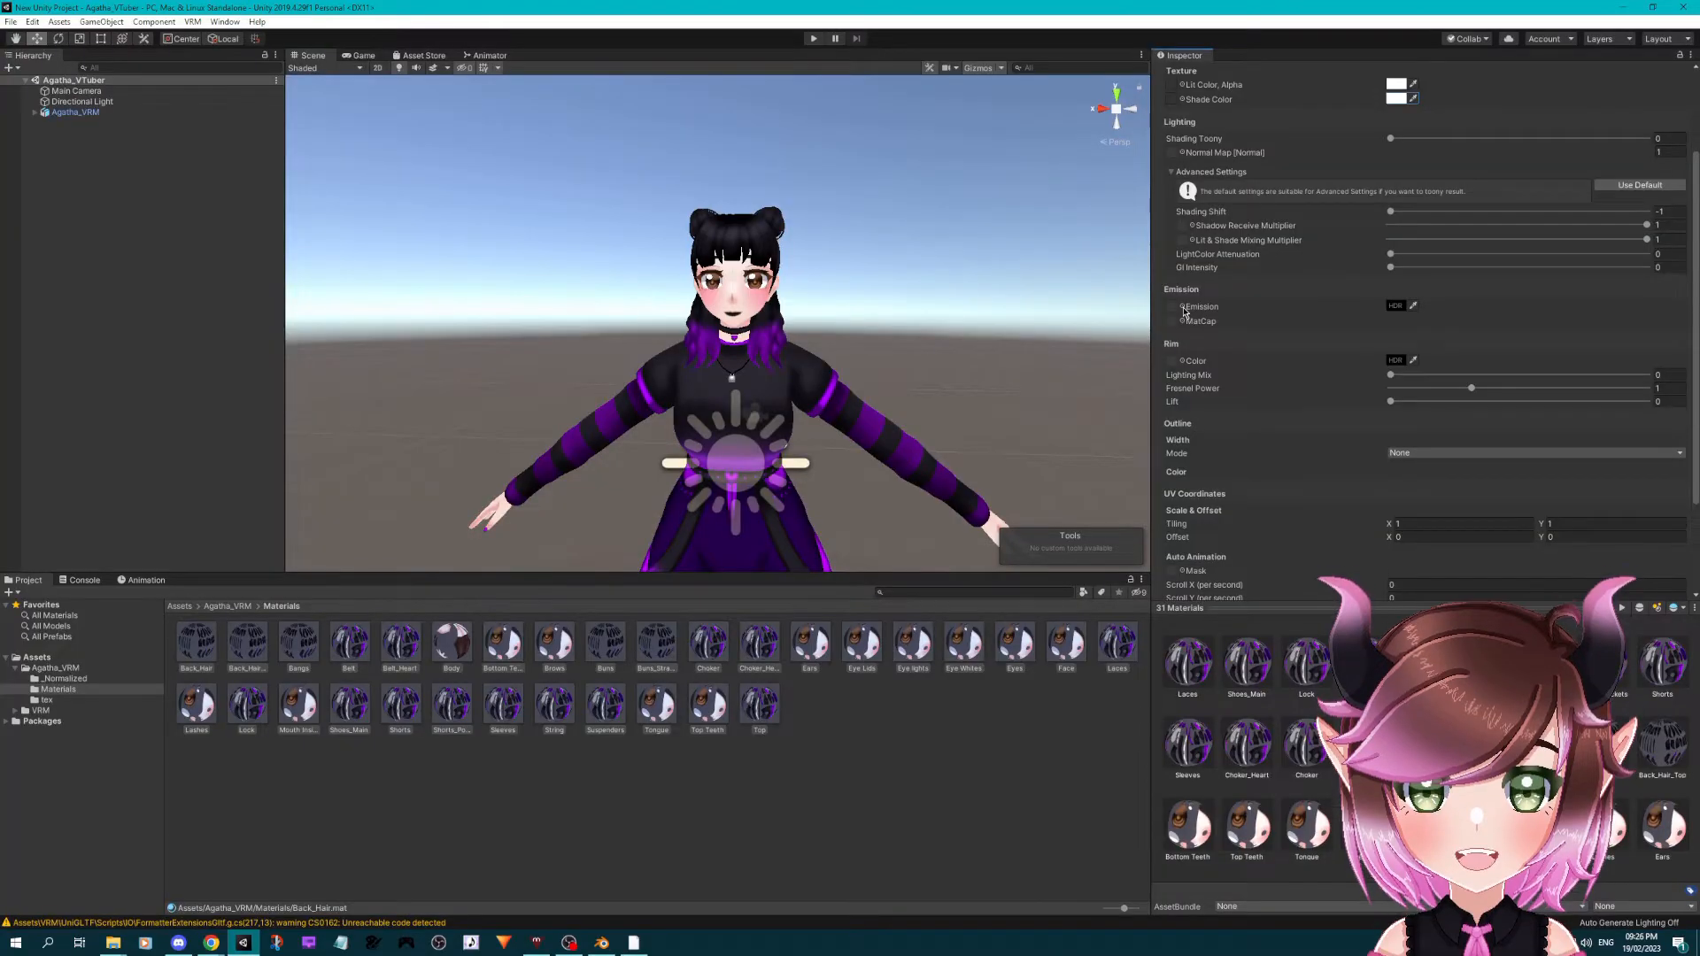
- Import the hair_lights texture from the tutorial model's tex folder into the Agatha_VRM tex folder in Unity
left_click(1184, 309)
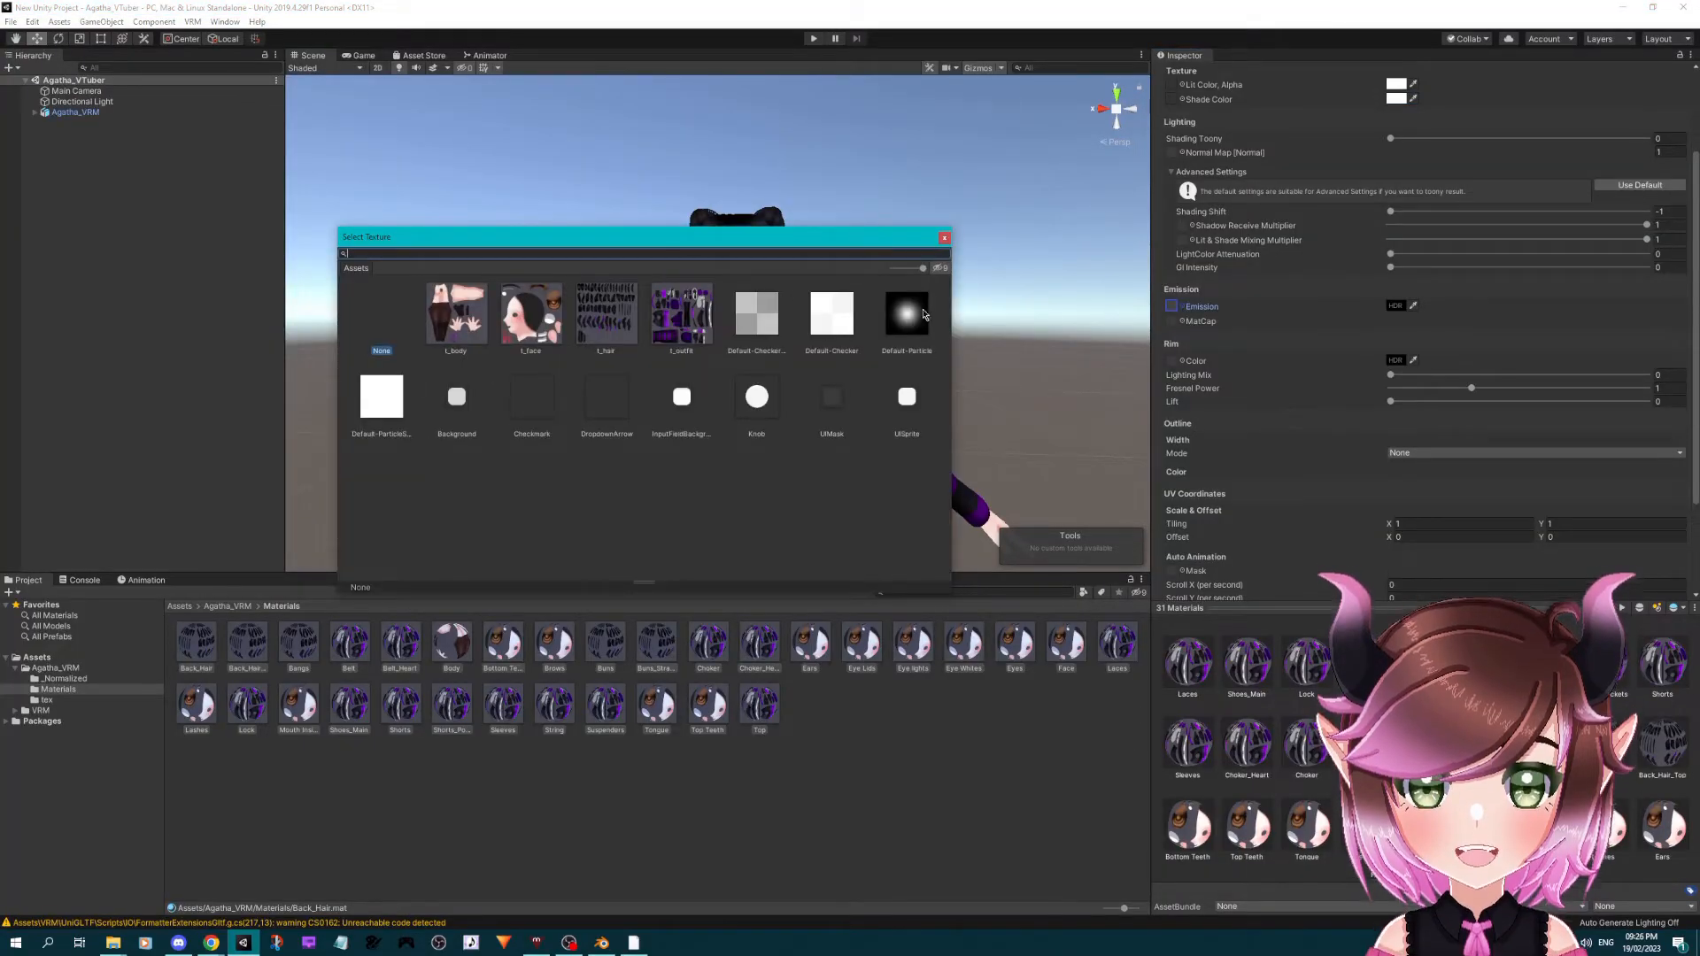
left_click(945, 238)
left_click(247, 608)
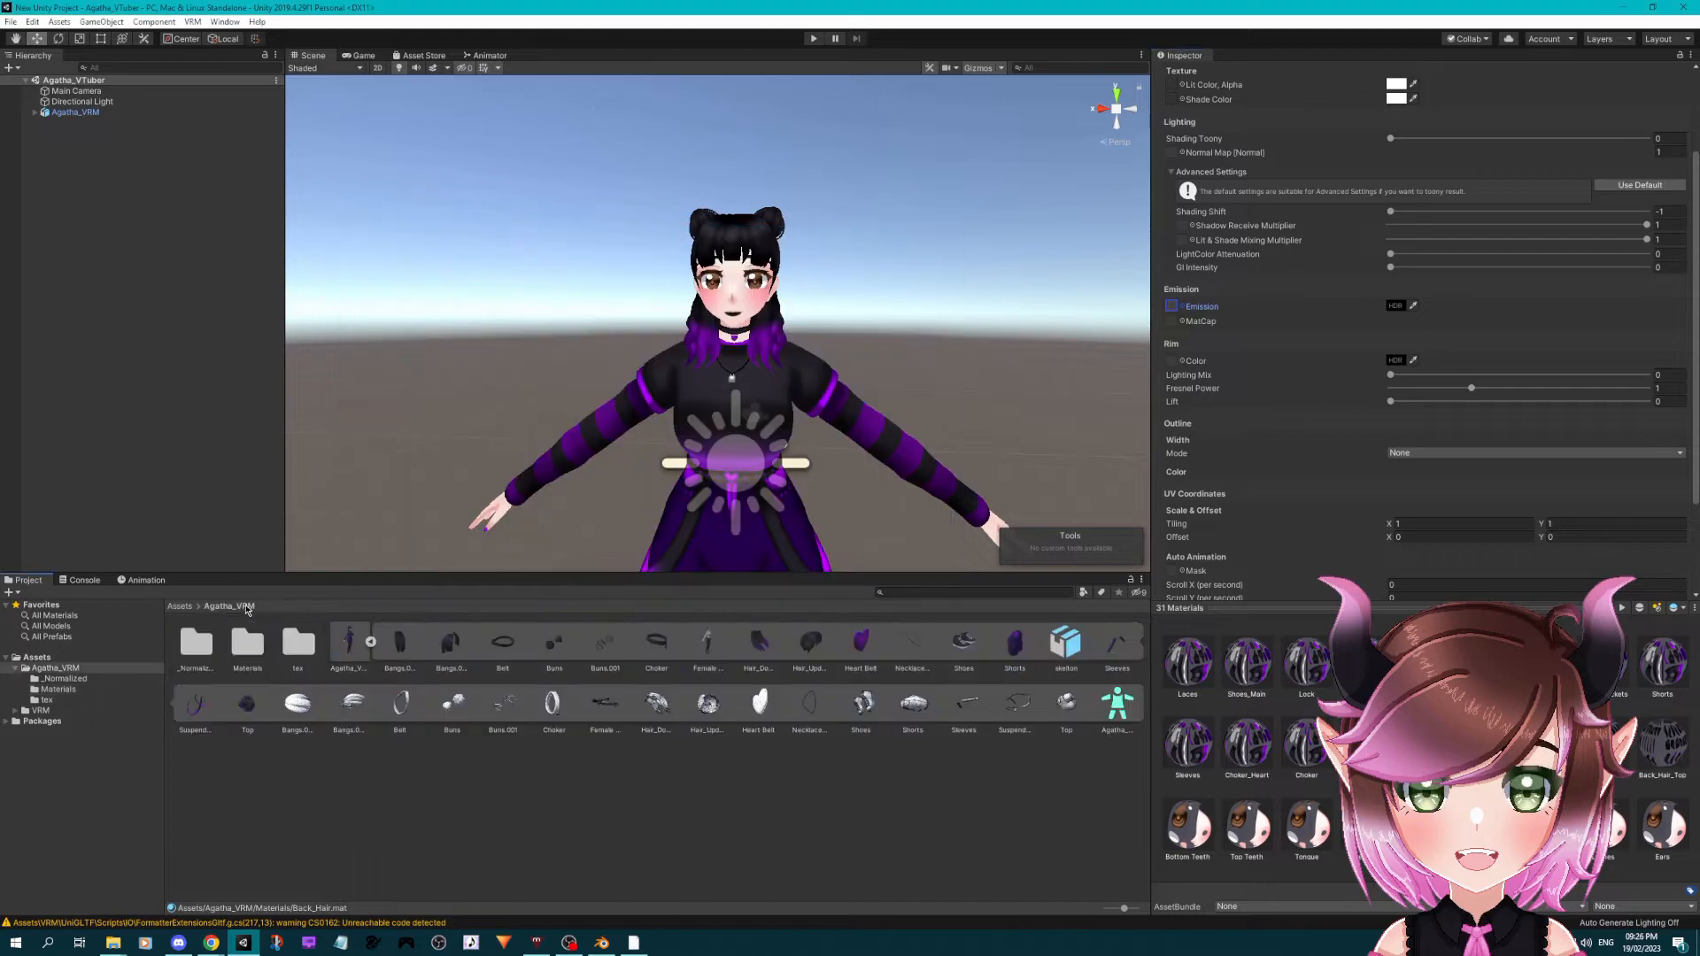
left_click(299, 644)
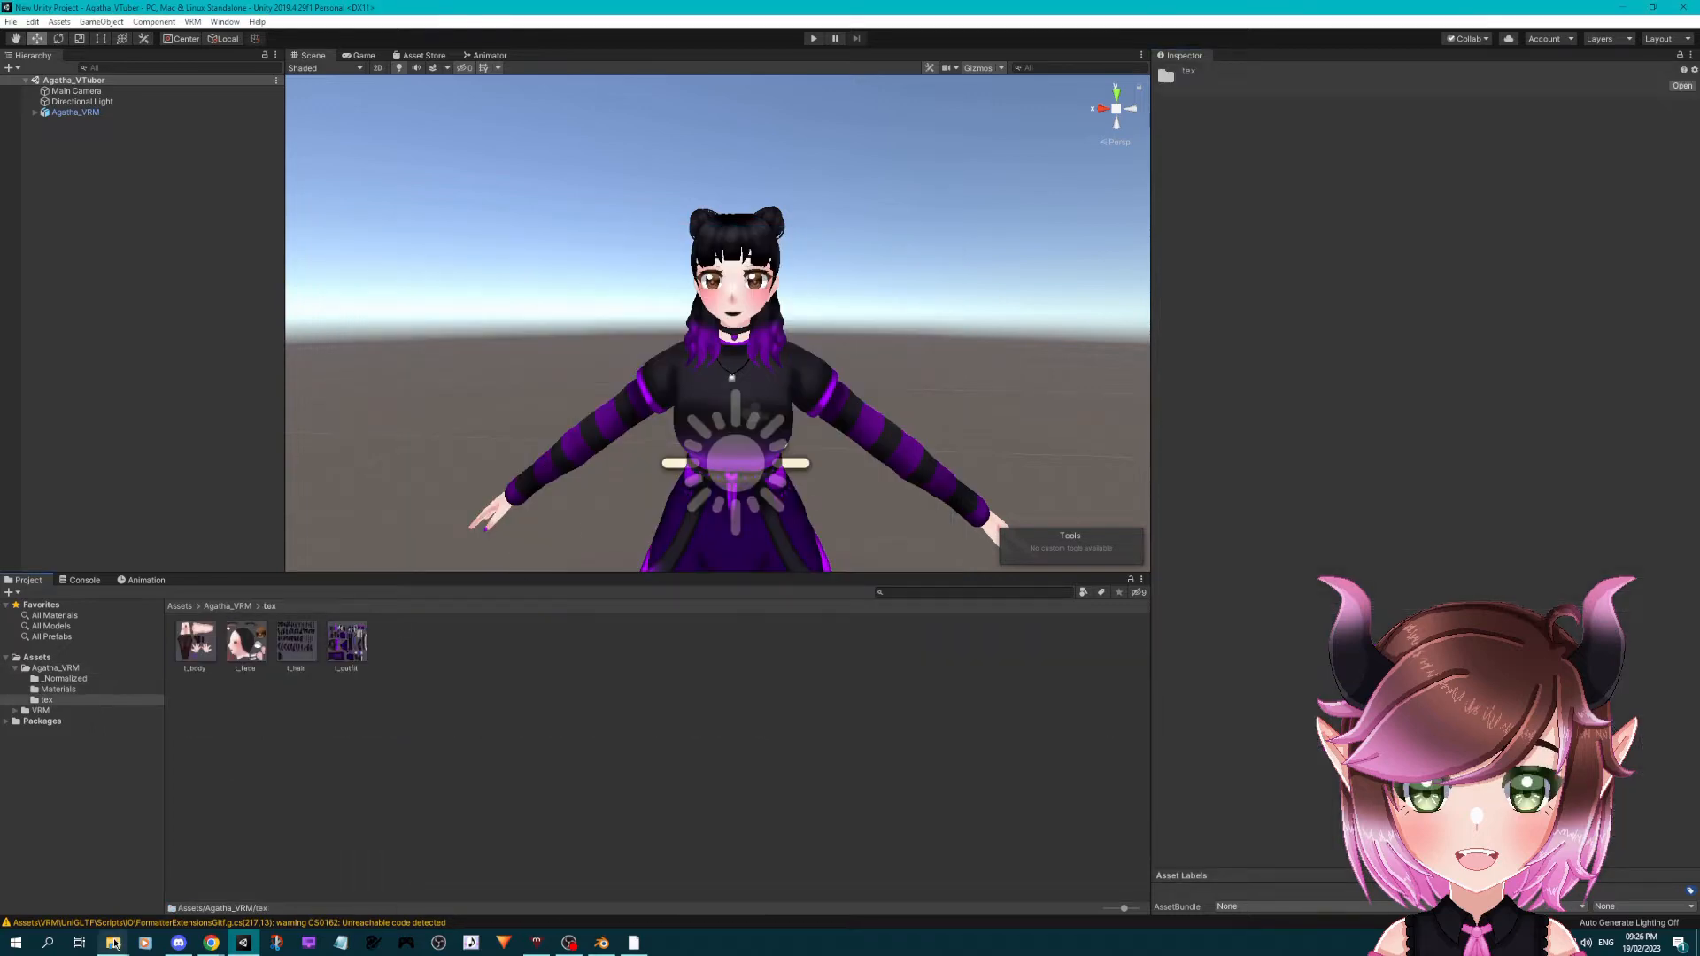
mouse_move(113, 944)
left_click(155, 872)
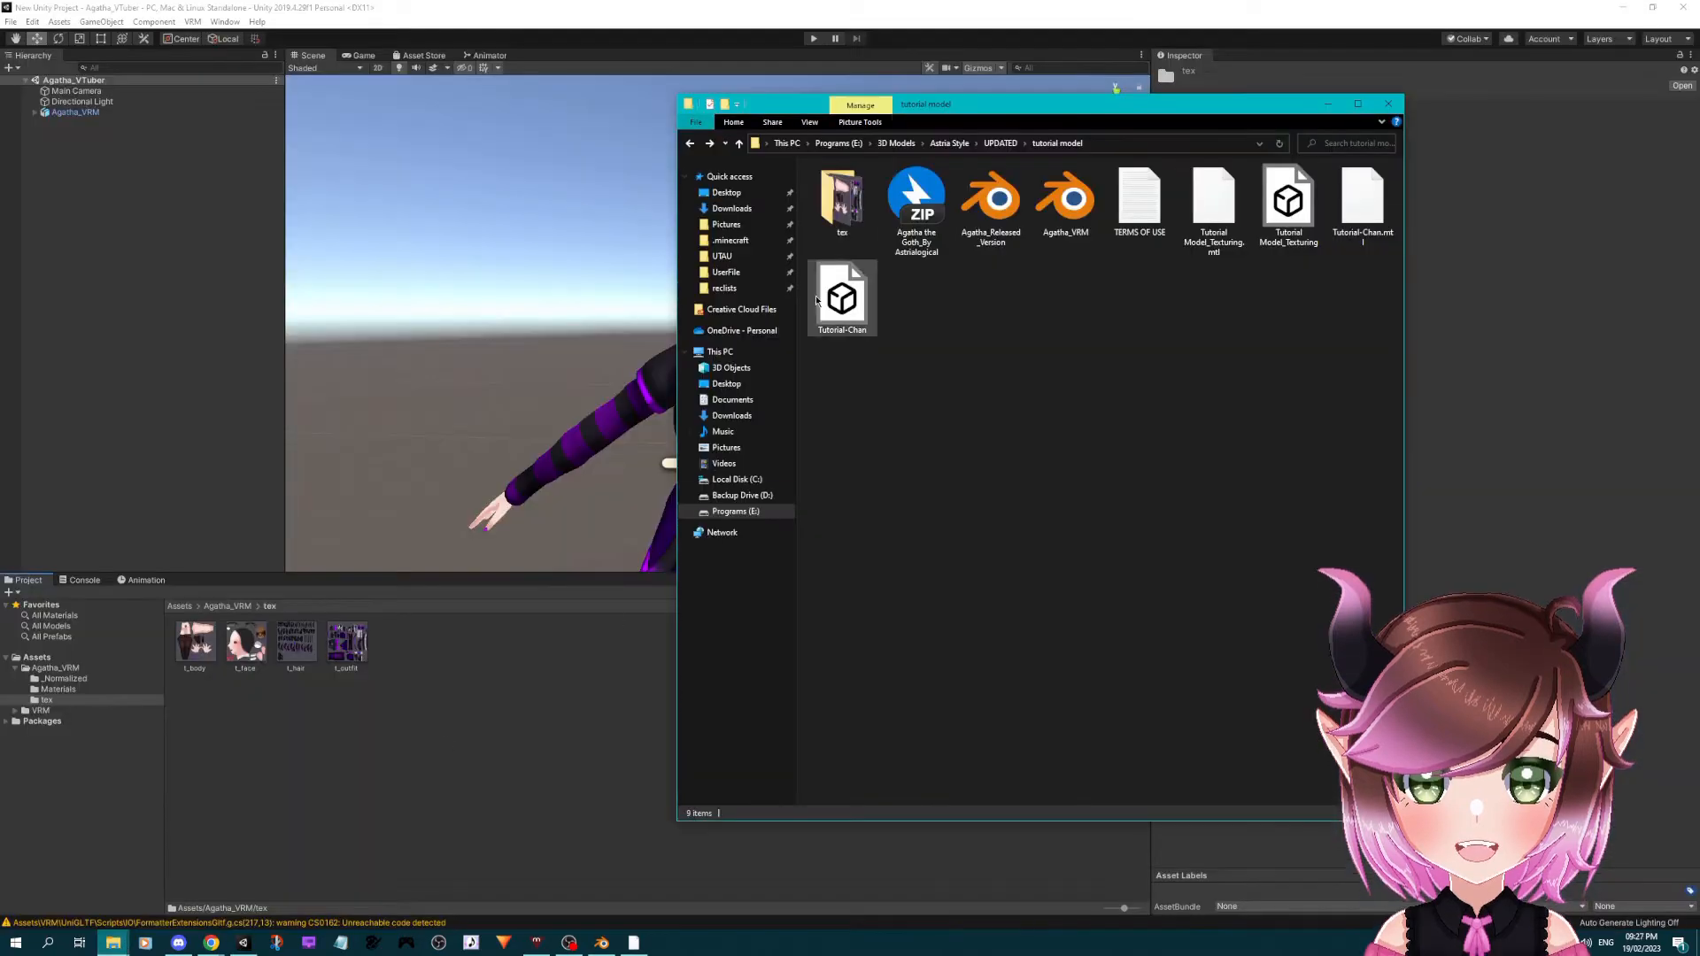
double_click(824, 220)
left_click_drag(841, 196, 486, 682)
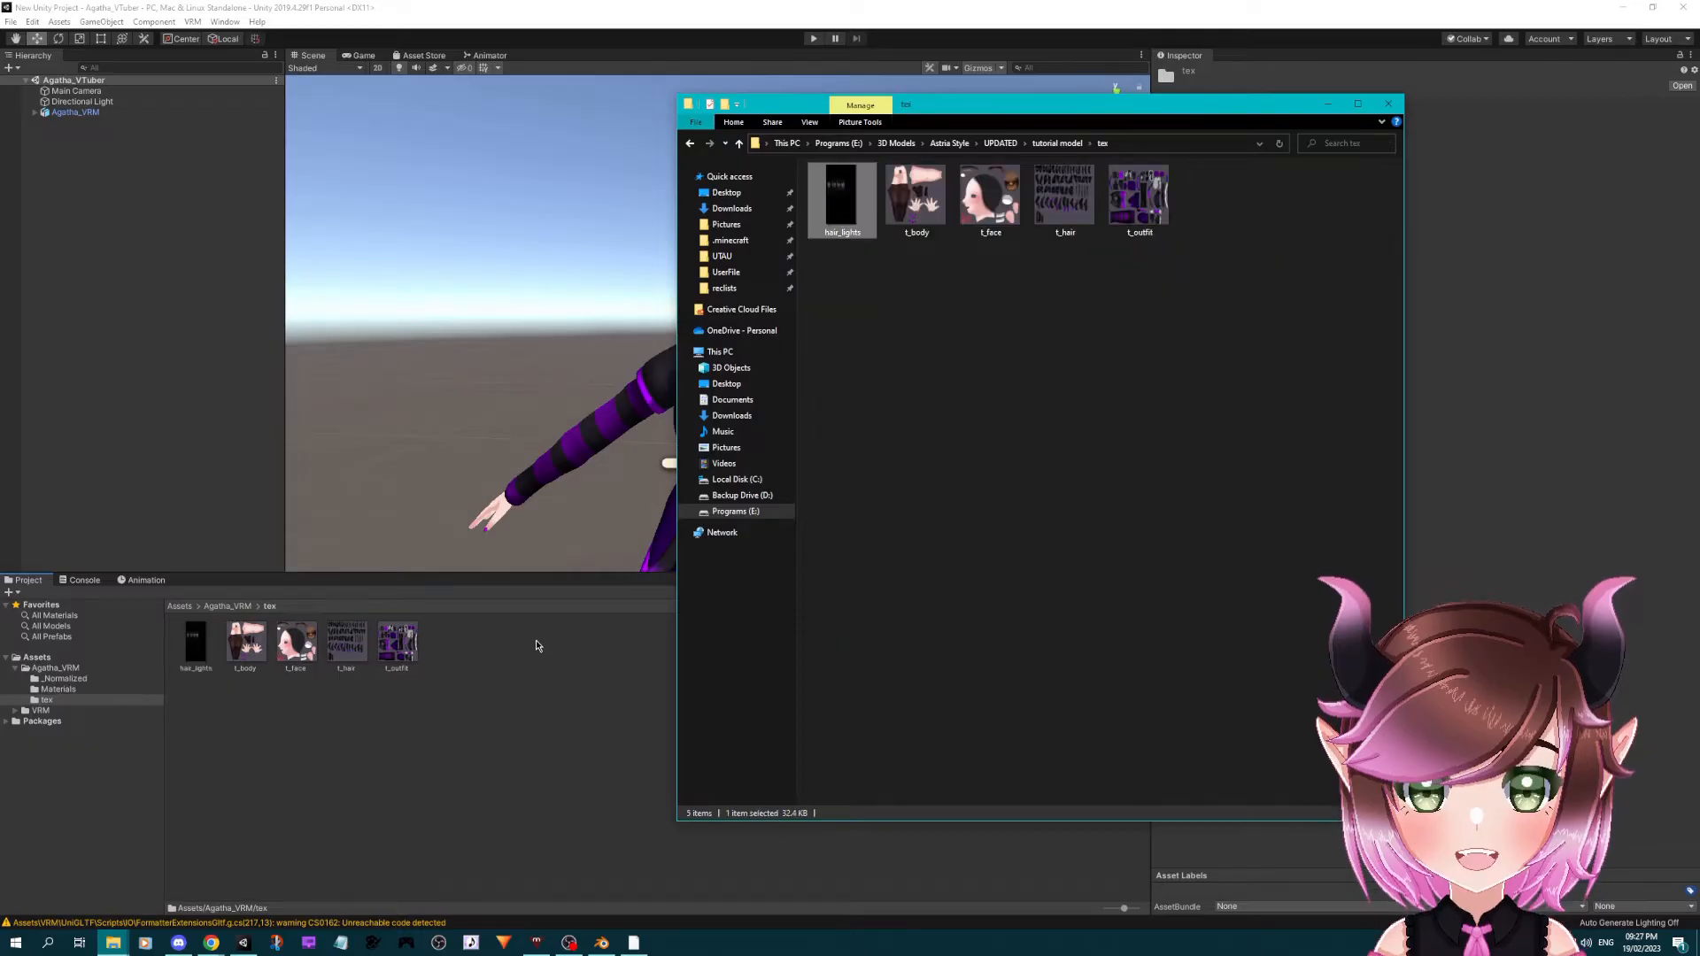
- Assign the hair_lights texture as the MatCap of the five back hair, bangs and buns materials
left_click(59, 688)
left_click(196, 642)
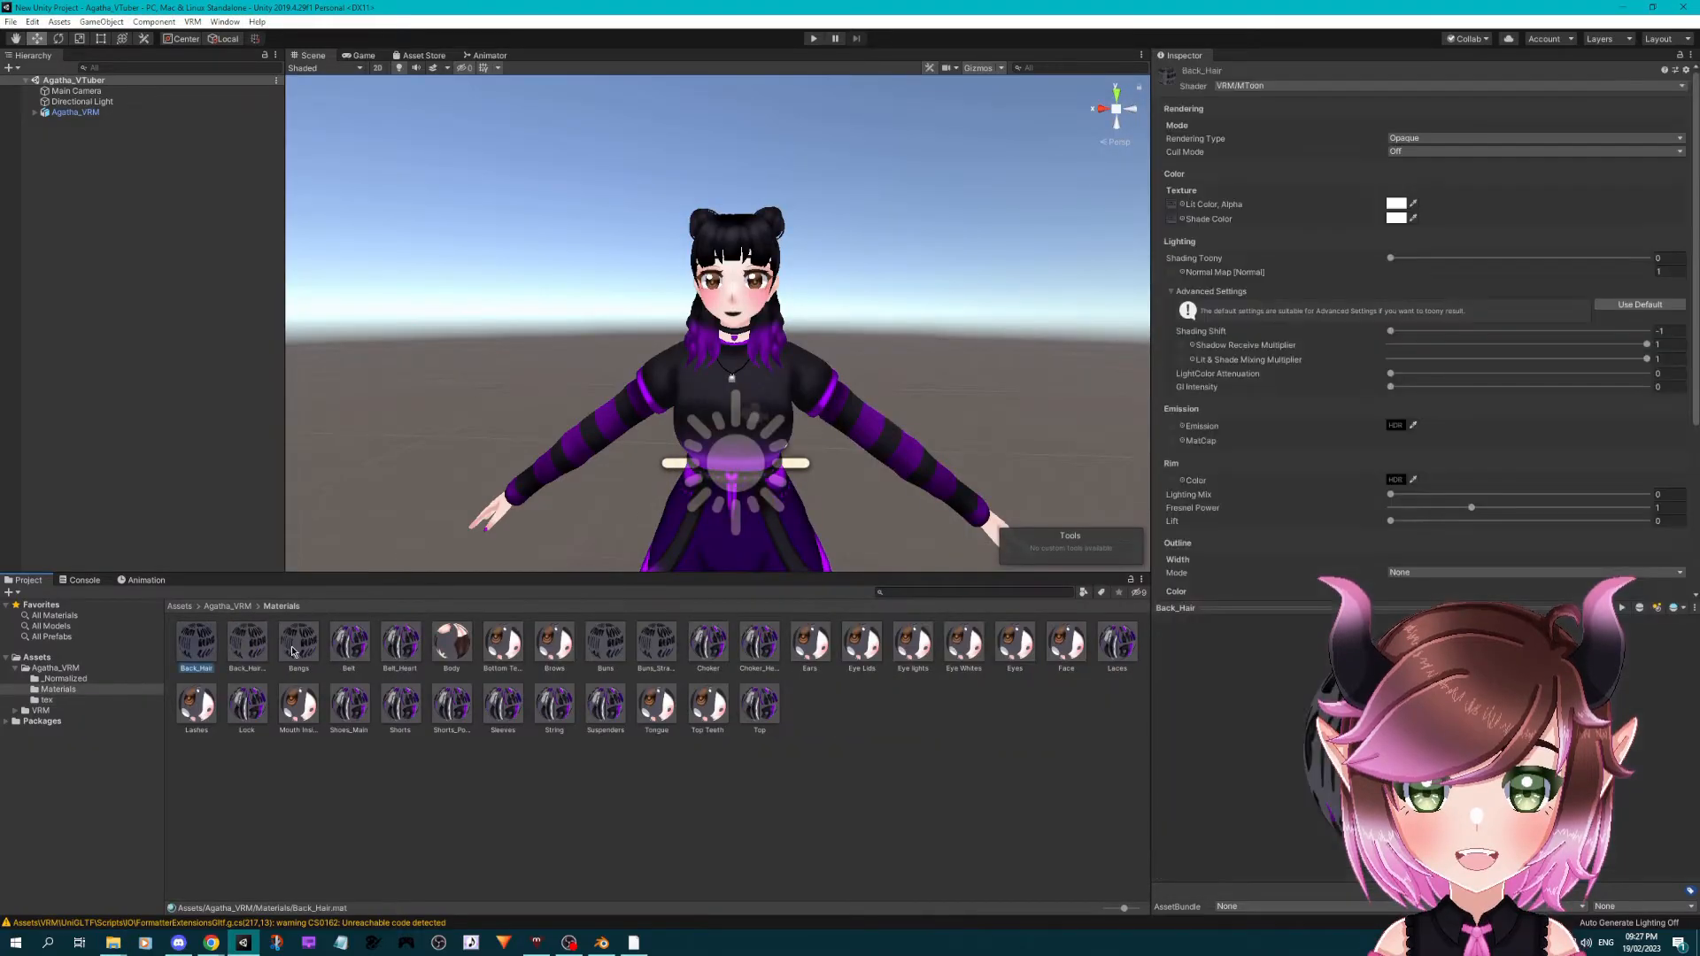
left_click(302, 652, "shift")
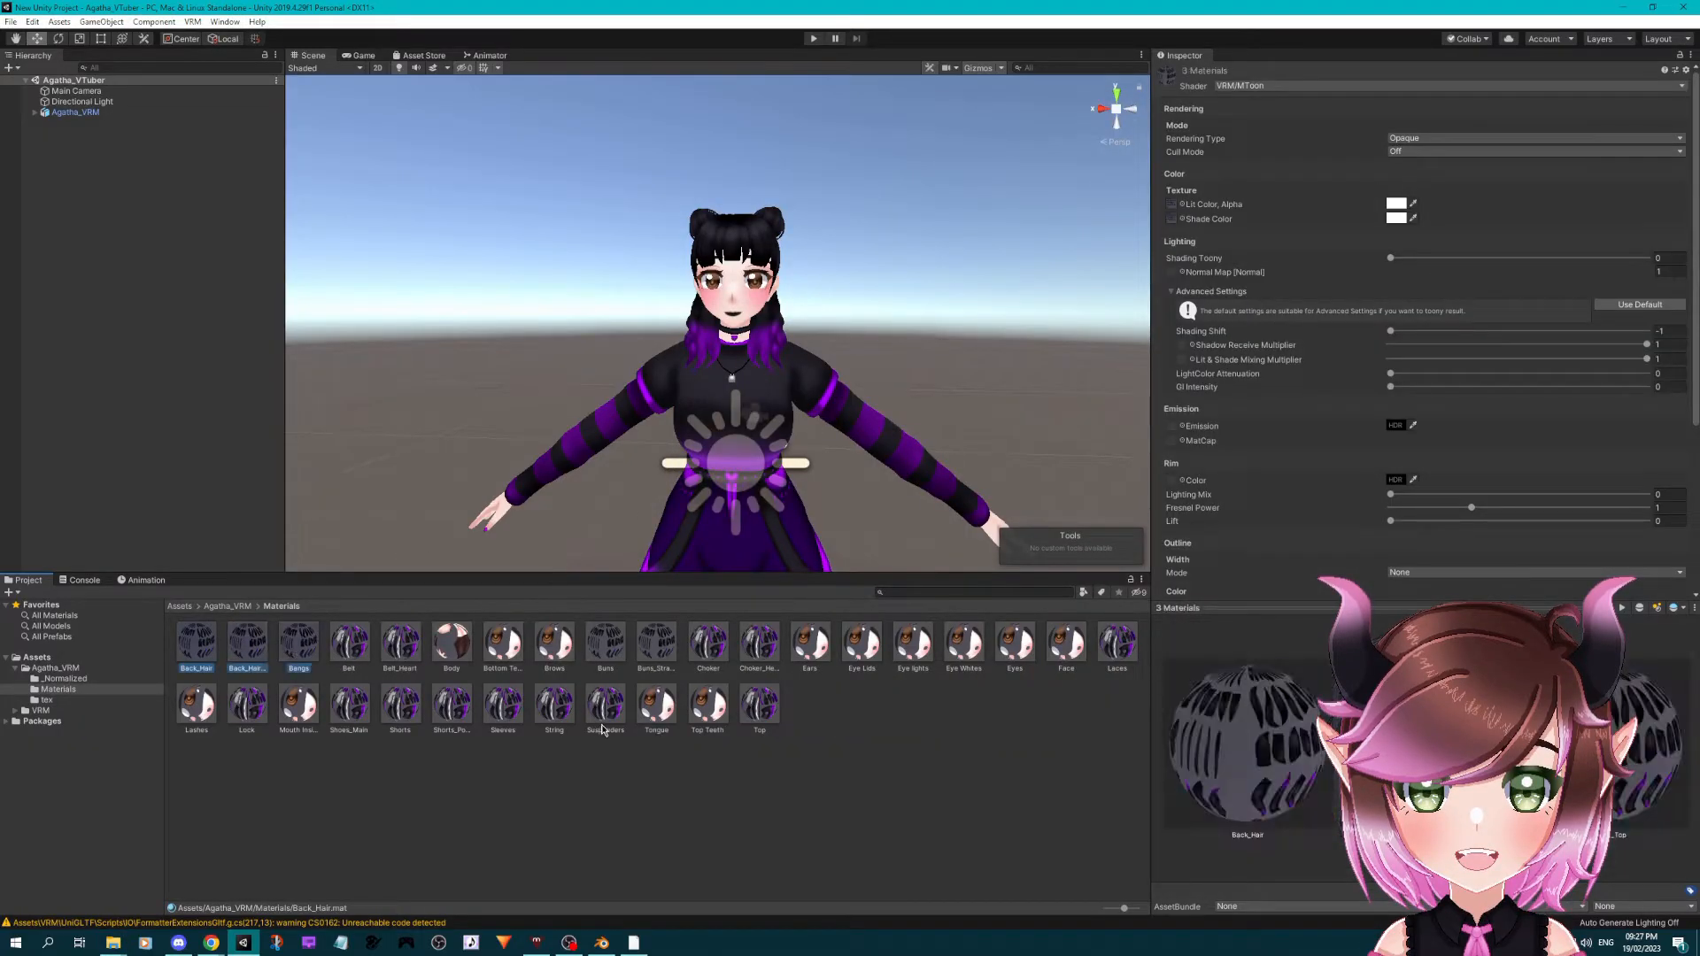
left_click(605, 644, "ctrl")
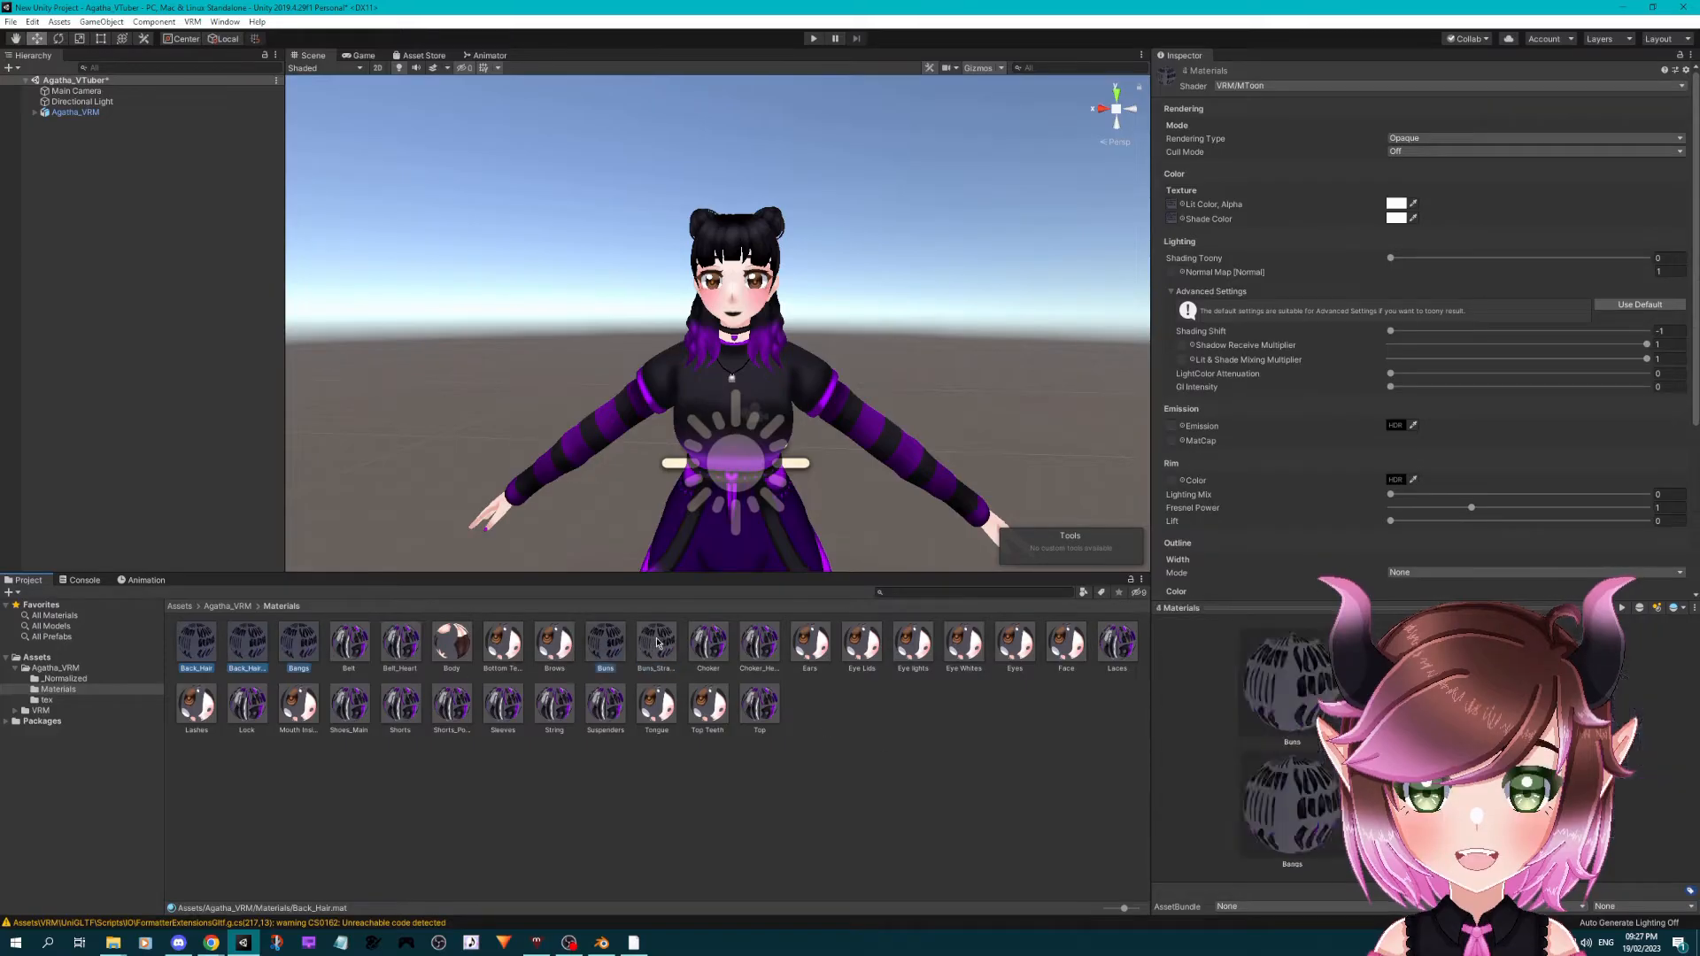
left_click(657, 643, "ctrl")
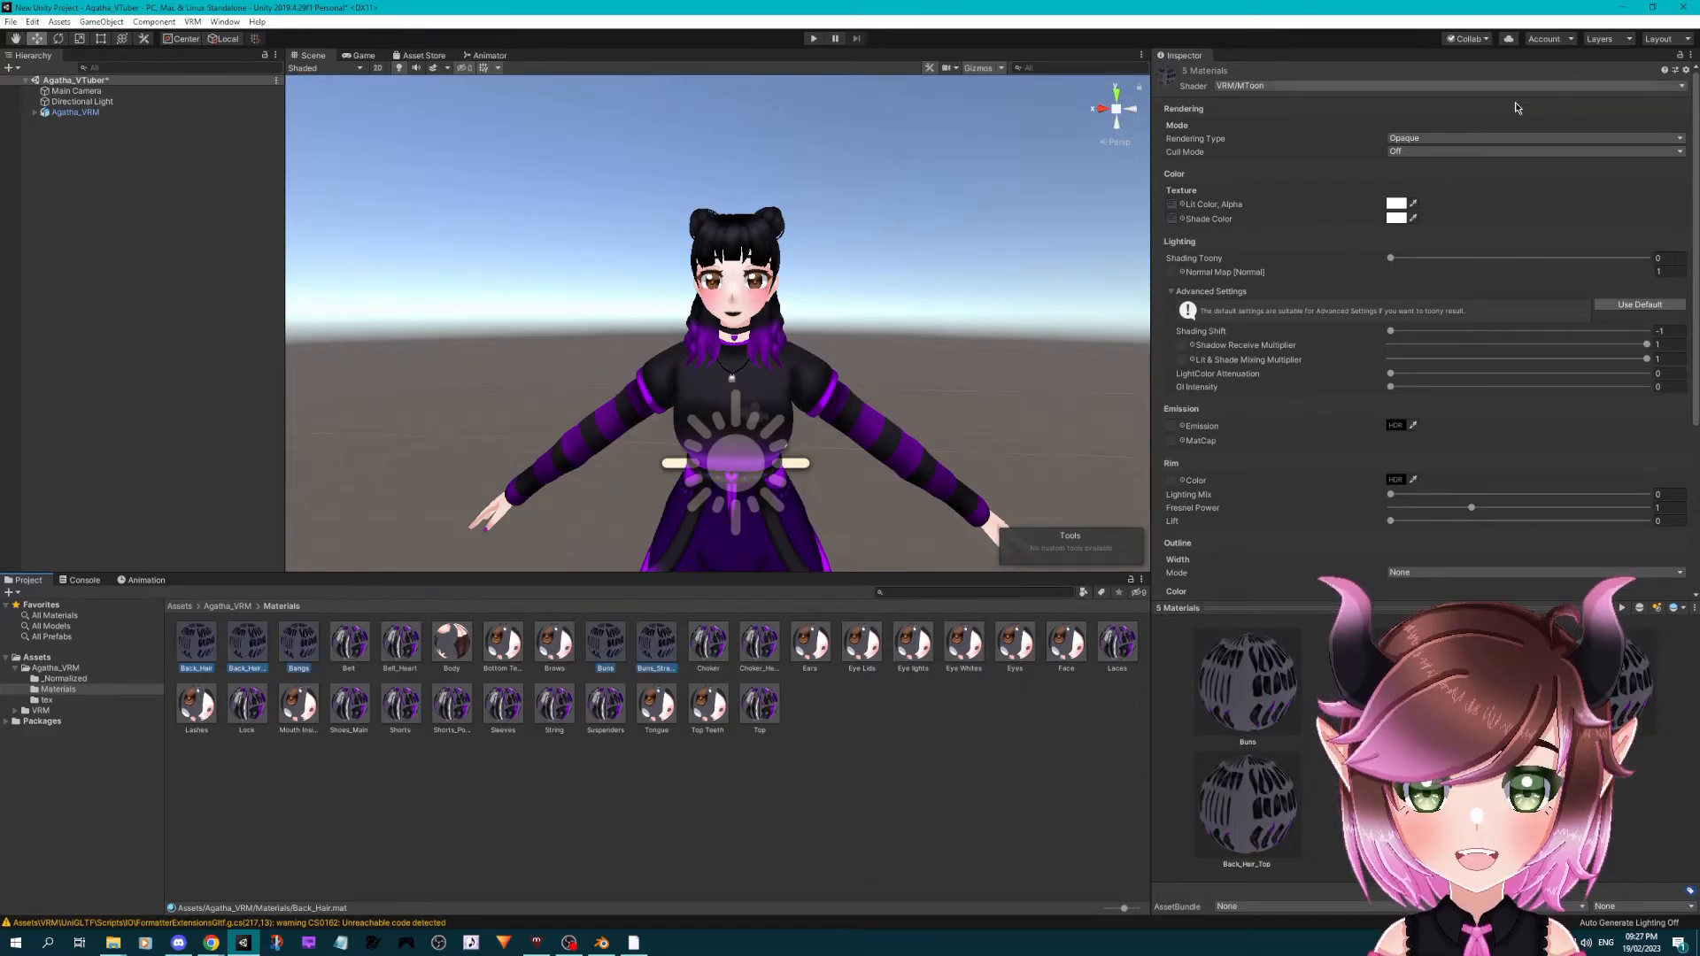
scroll(1021, 387, "up", 2)
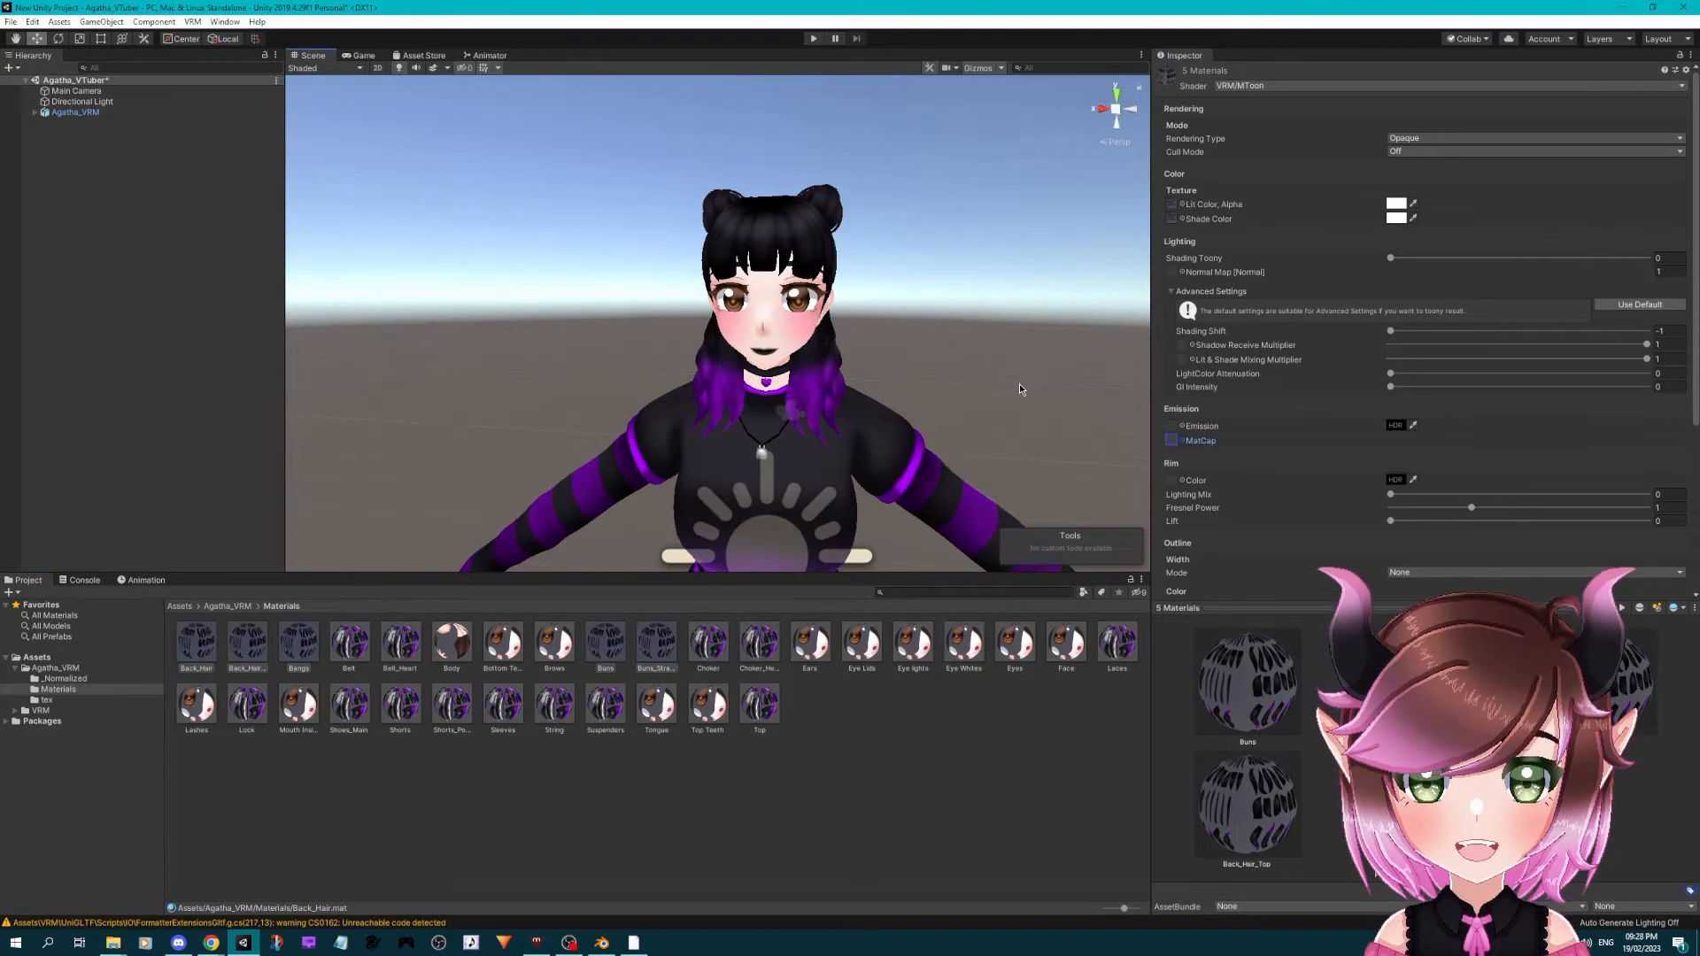
left_click(1185, 446)
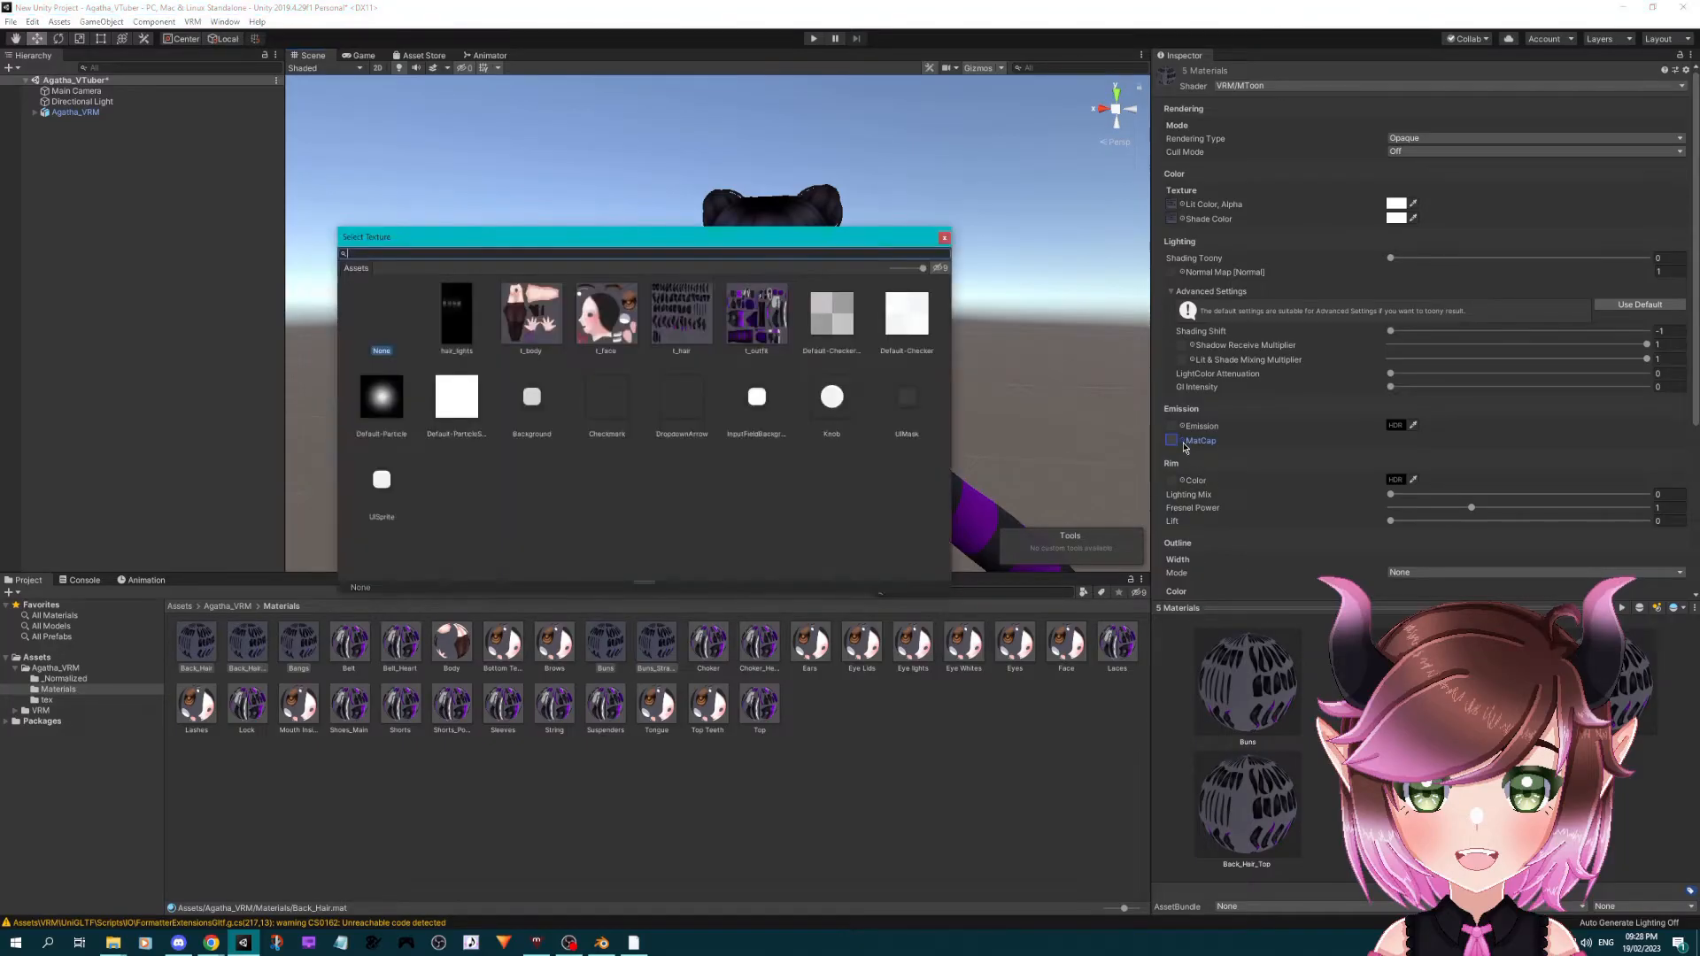
left_click(452, 314)
left_click(944, 237)
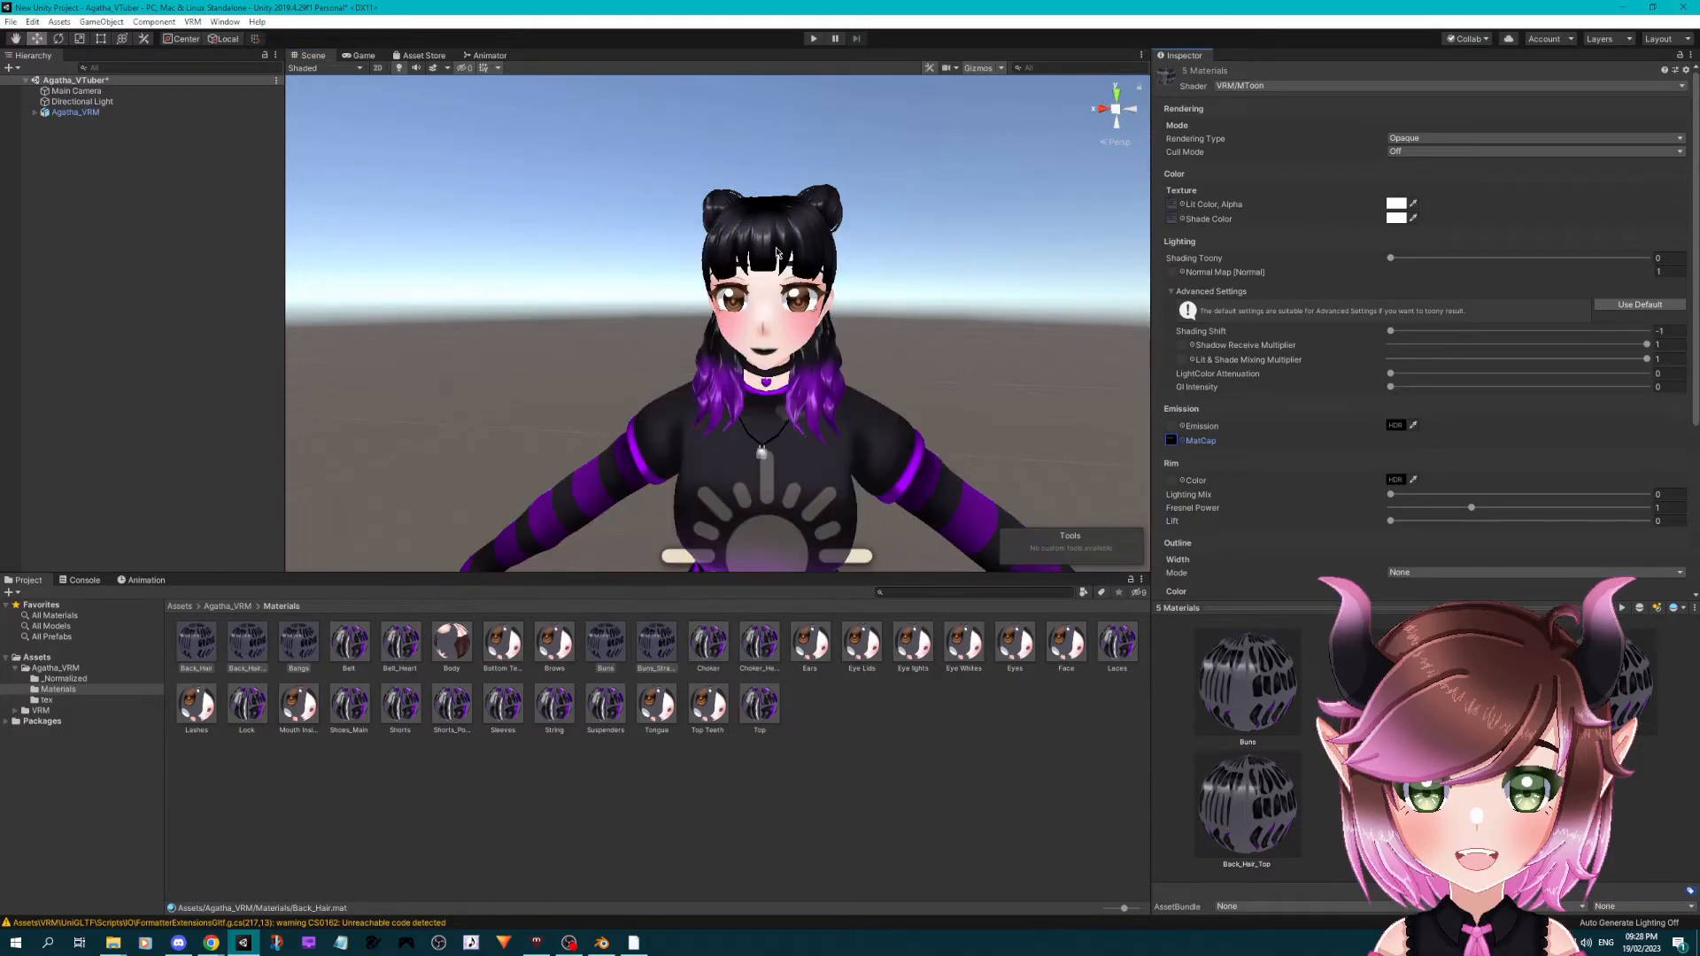
- Reselect the back hair, bangs and buns materials and set their Rim color to white
scroll(786, 303, "up", 4)
scroll(786, 309, "down", 3)
scroll(1253, 382, "down", 3)
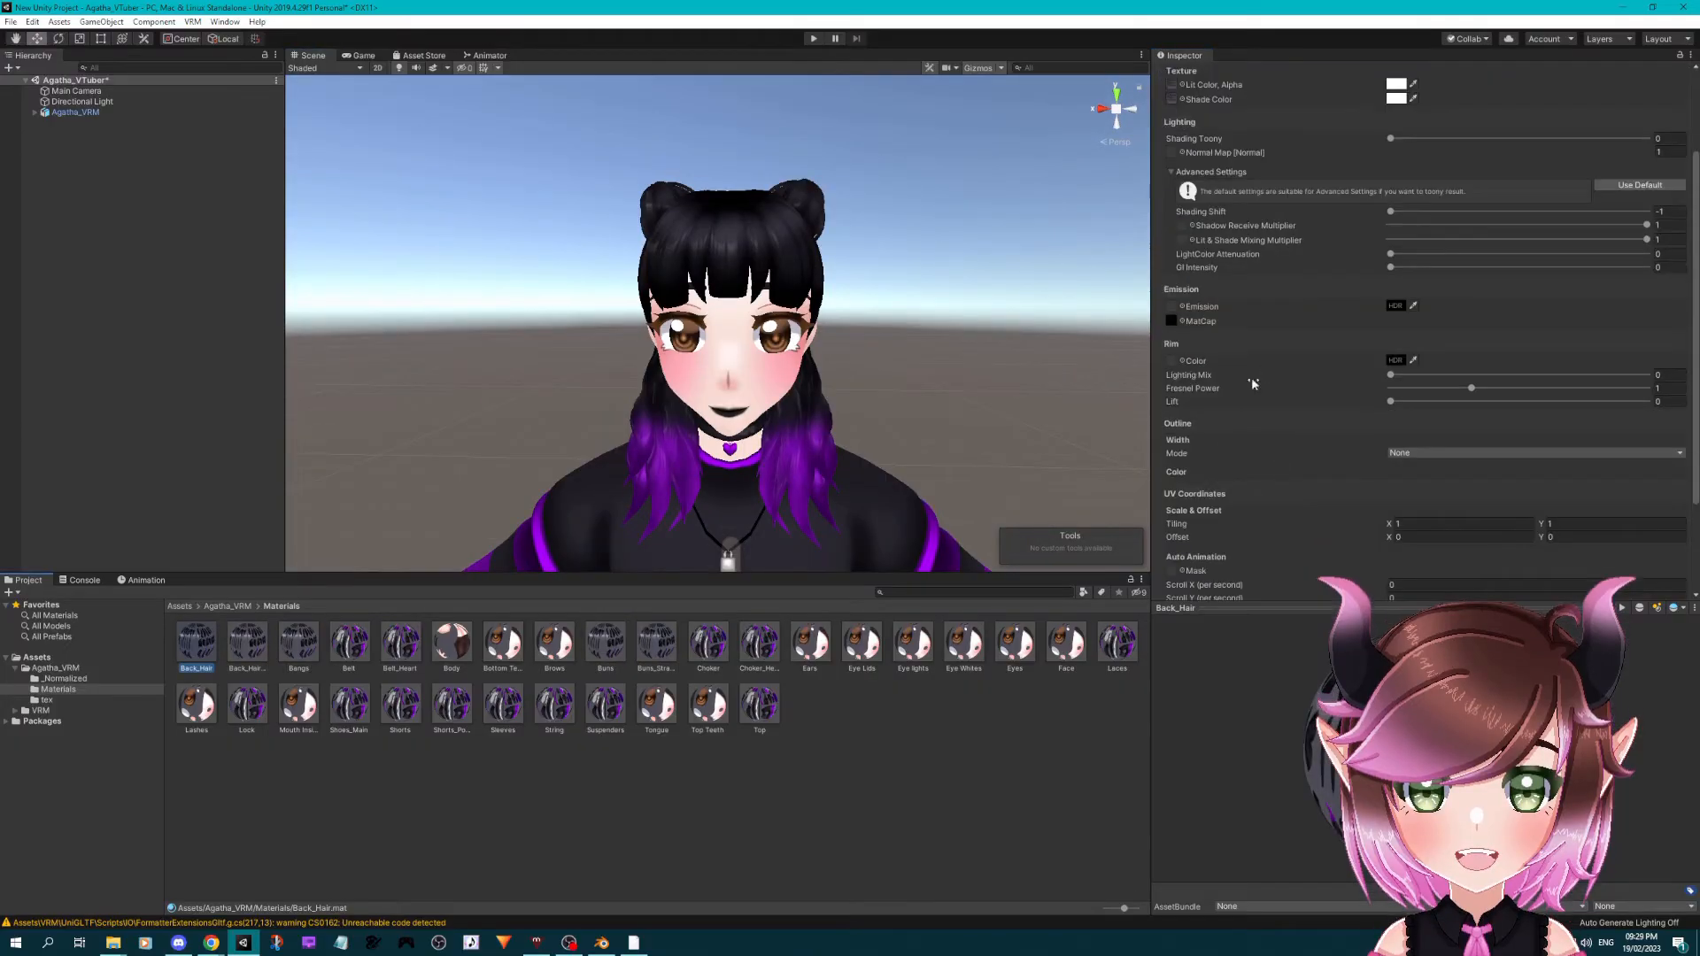
left_click(243, 647, "ctrl")
left_click(298, 647, "ctrl")
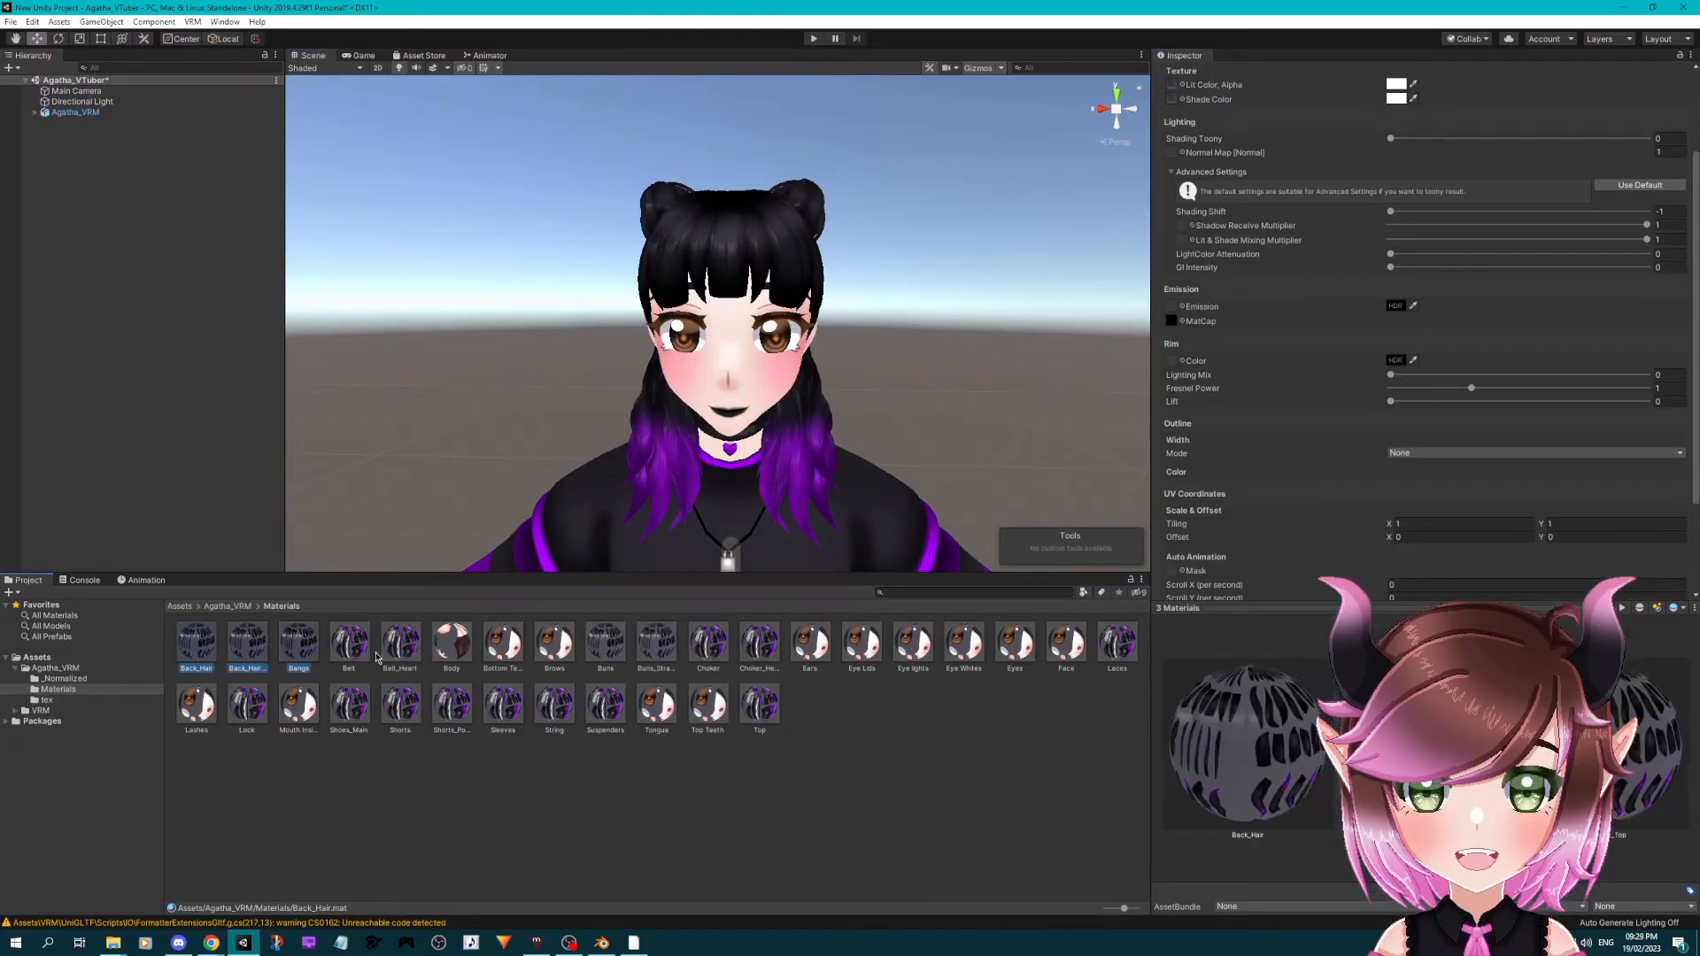
left_click(605, 647, "ctrl")
left_click(653, 647, "ctrl")
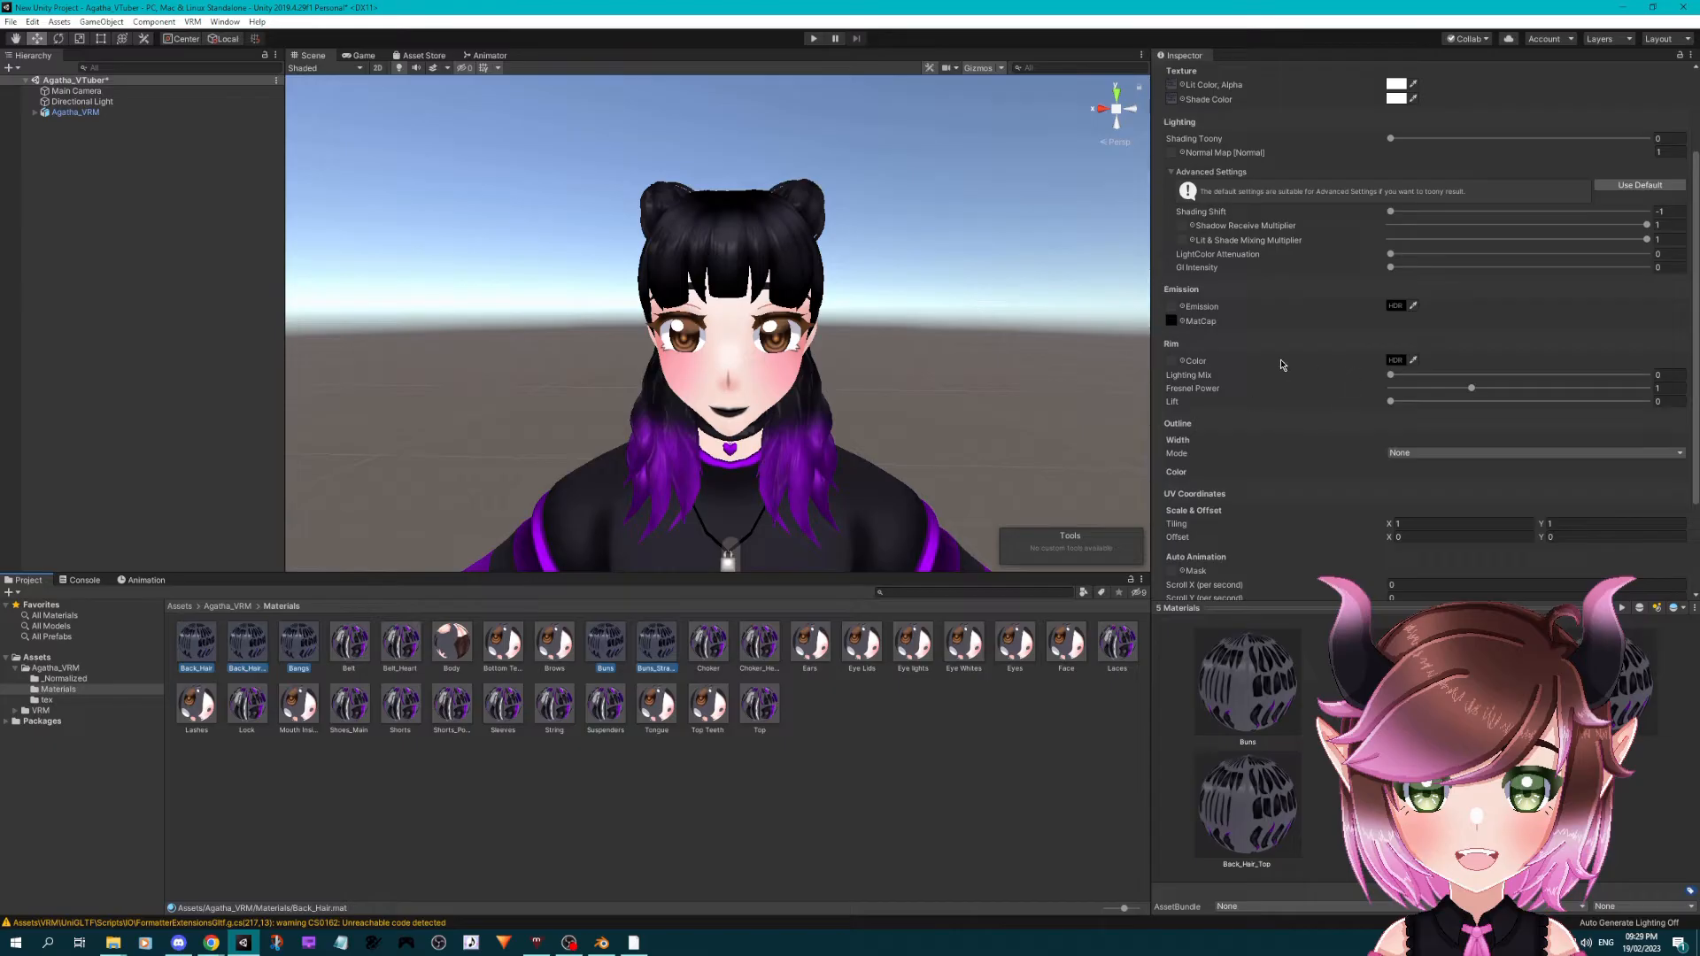
left_click(1397, 361)
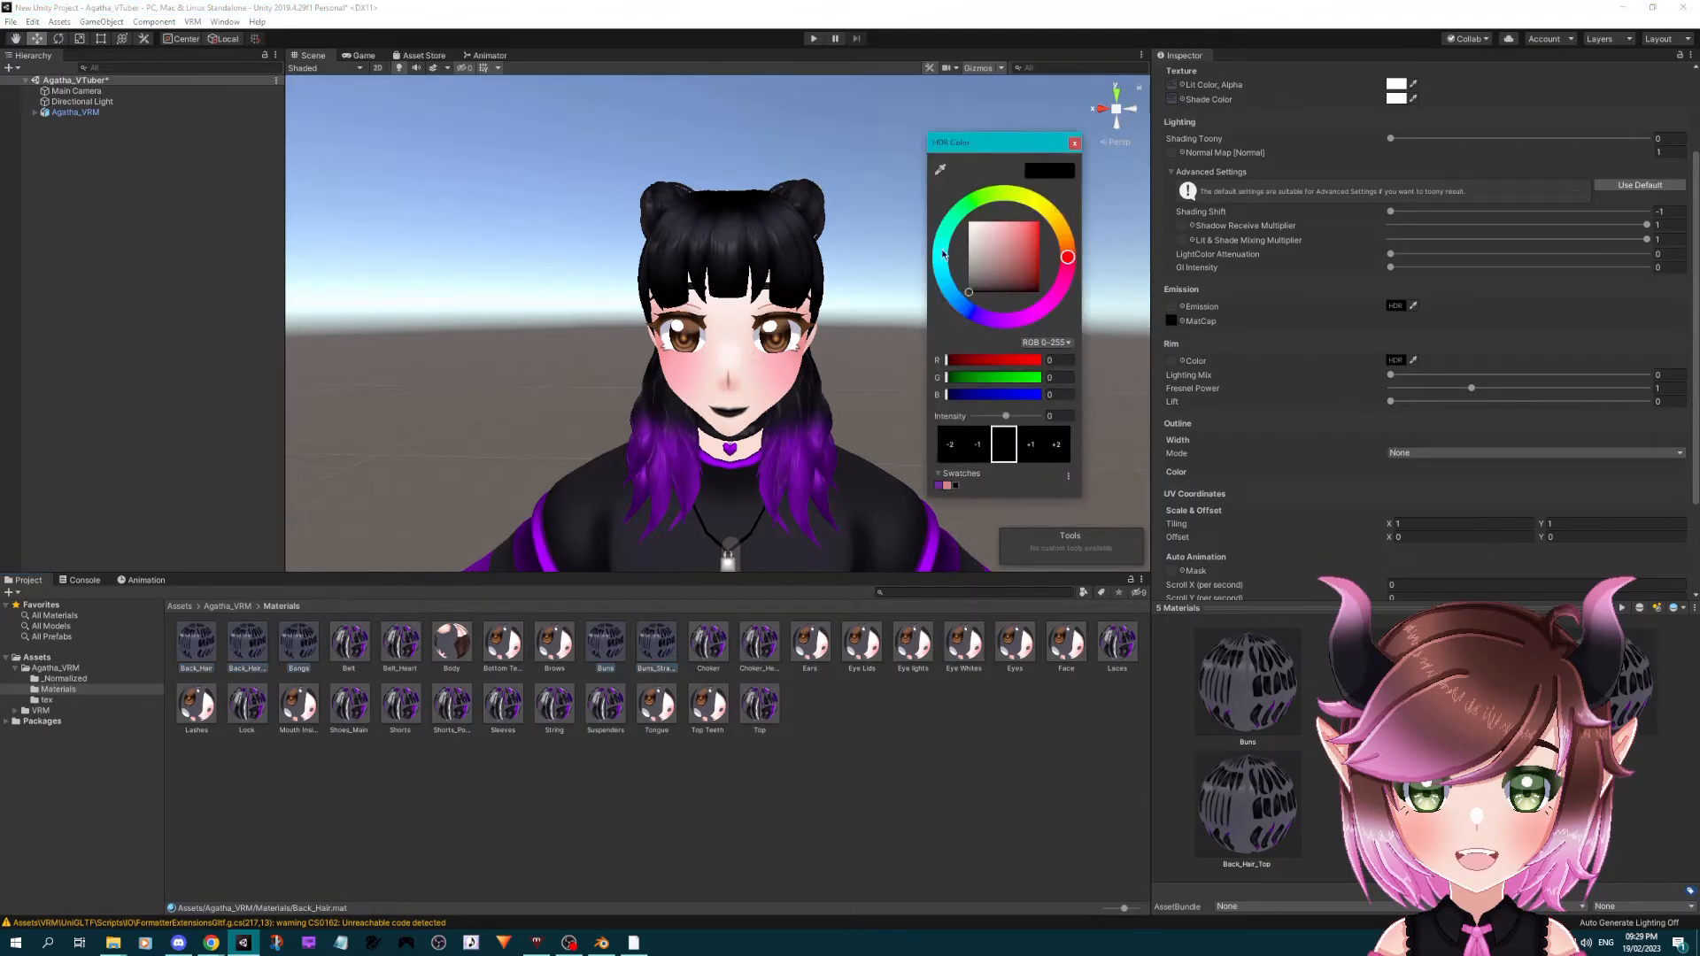
left_click(969, 286)
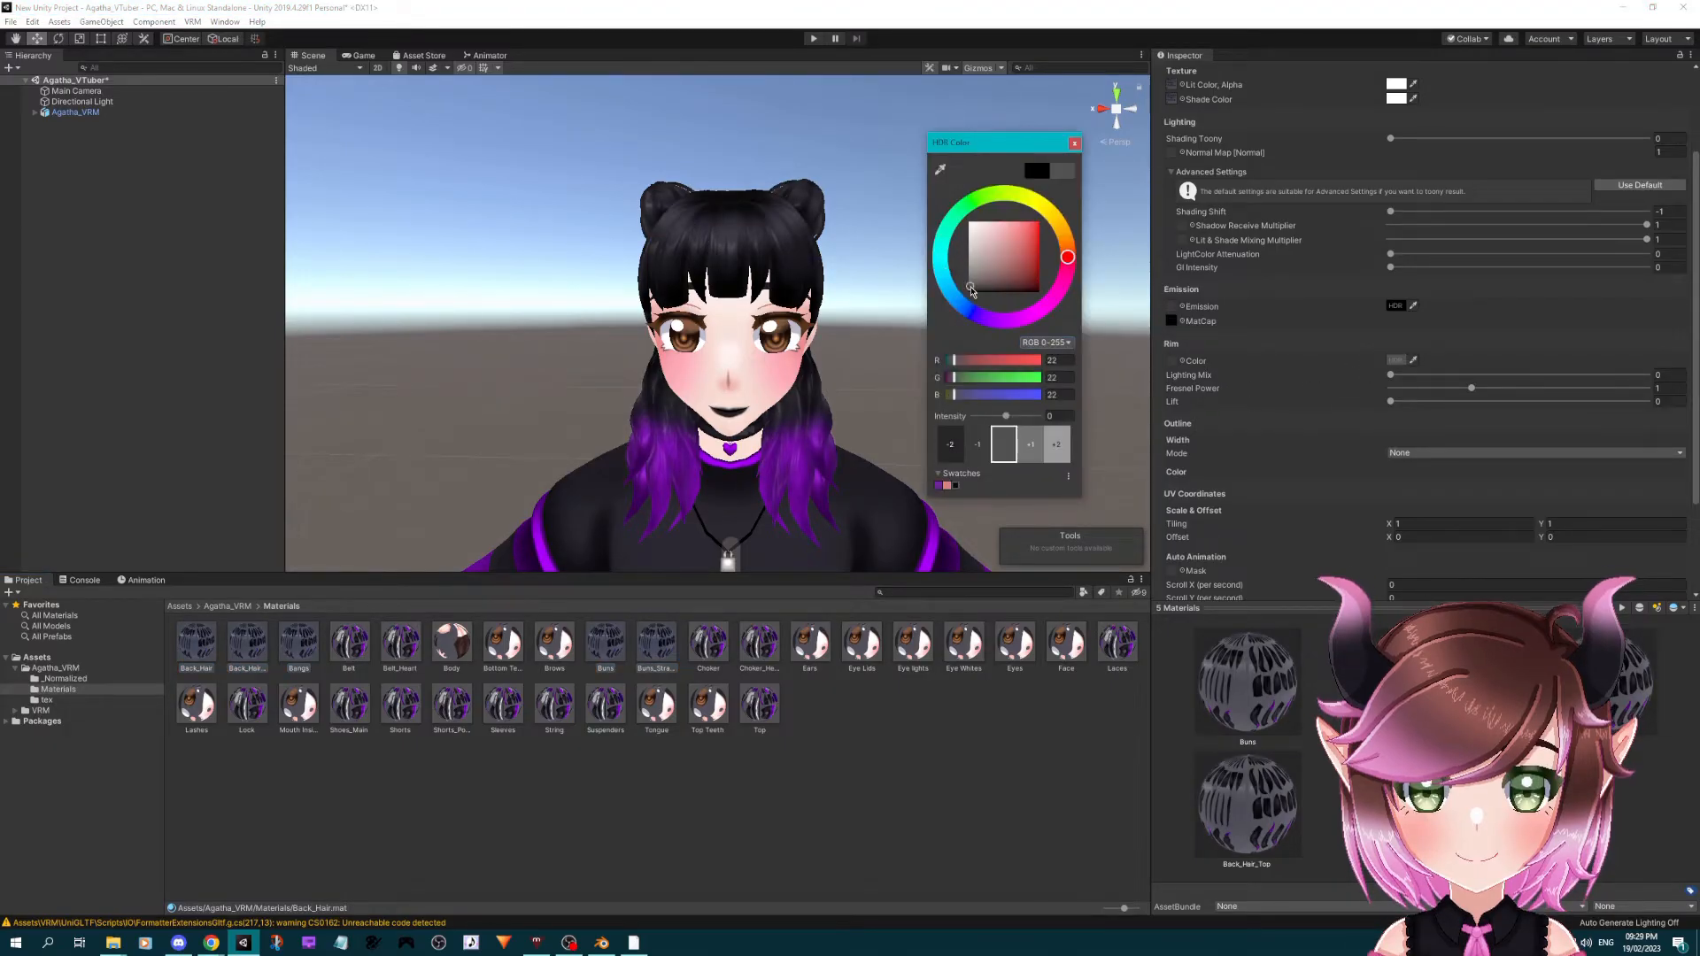
left_click_drag(969, 286, 934, 208)
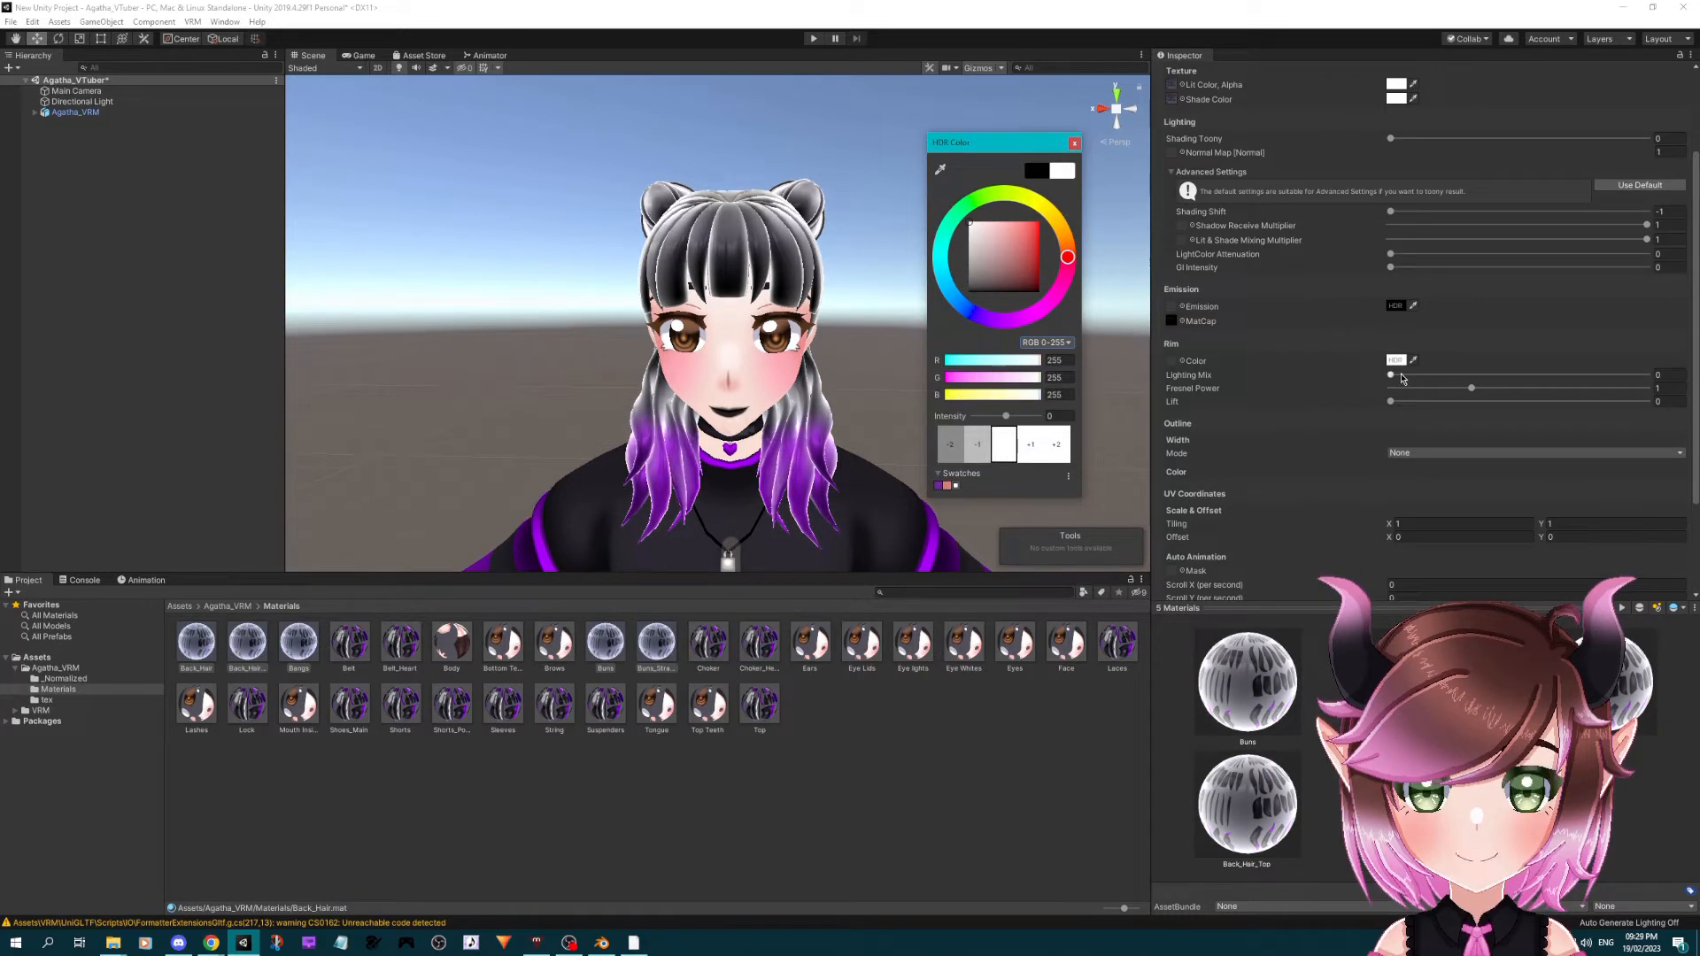
- Set the hair materials' rim Lighting Mix to 0 and Fresnel Power to 4.8
left_click_drag(1401, 379, 1310, 388)
mouse_move(1475, 392)
left_mouse_down()
mouse_move(1455, 396)
mouse_move(1614, 396)
mouse_move(1266, 392)
left_mouse_up()
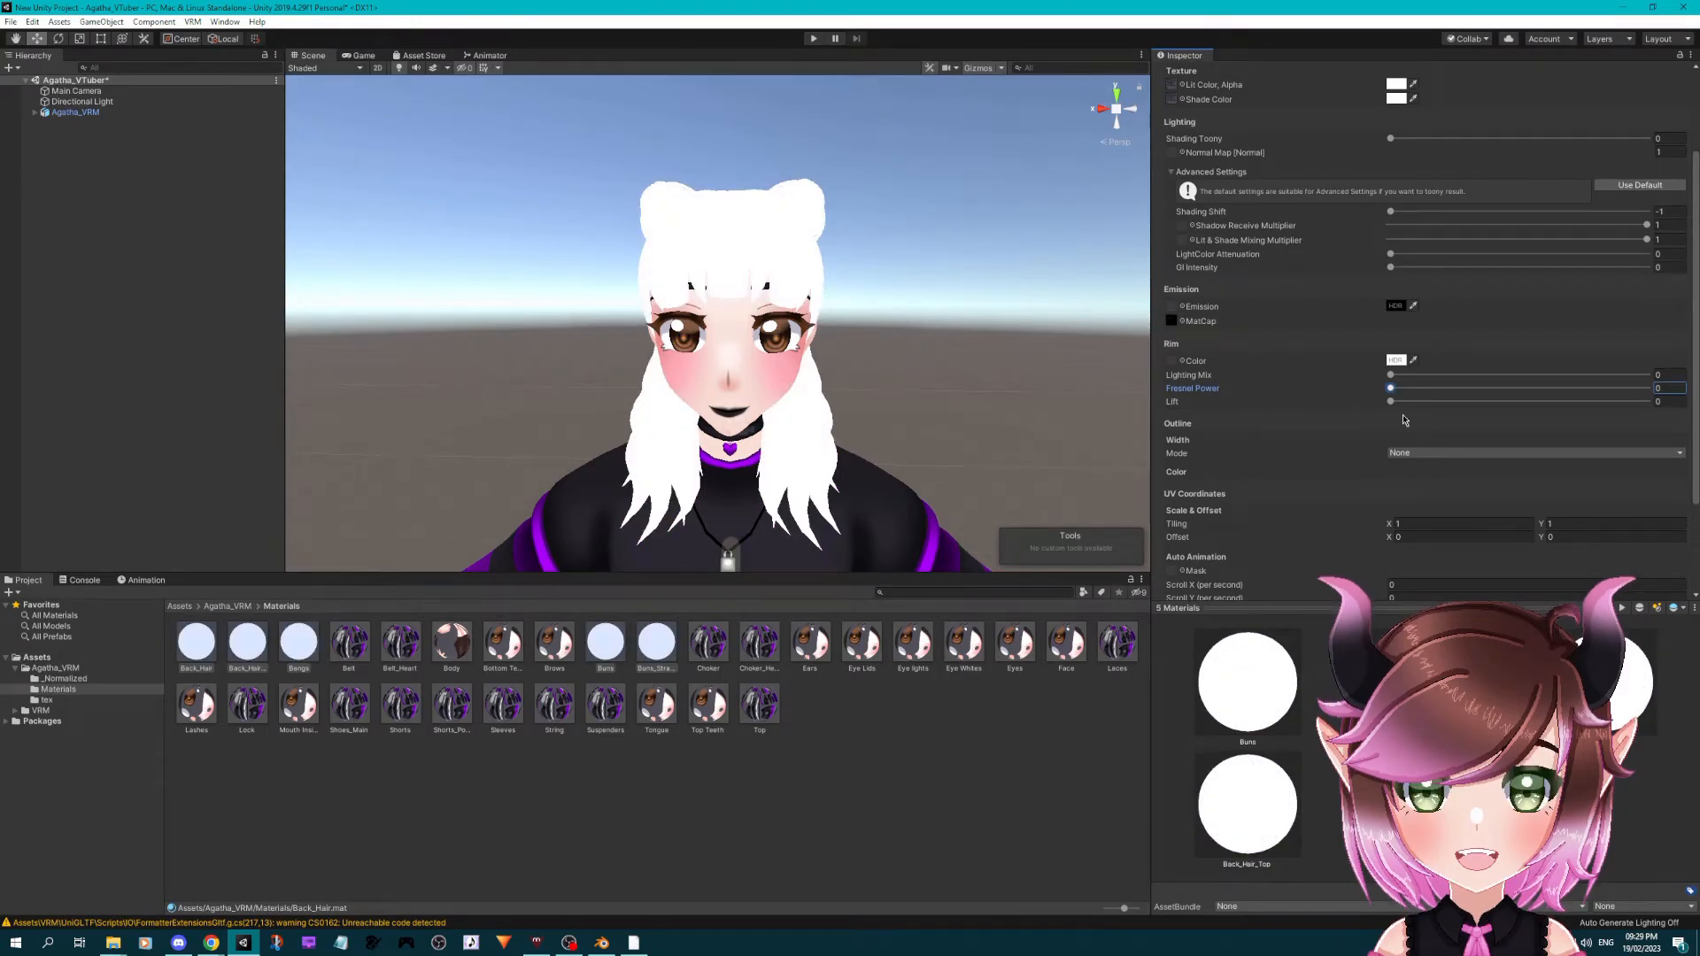
left_click(1517, 388)
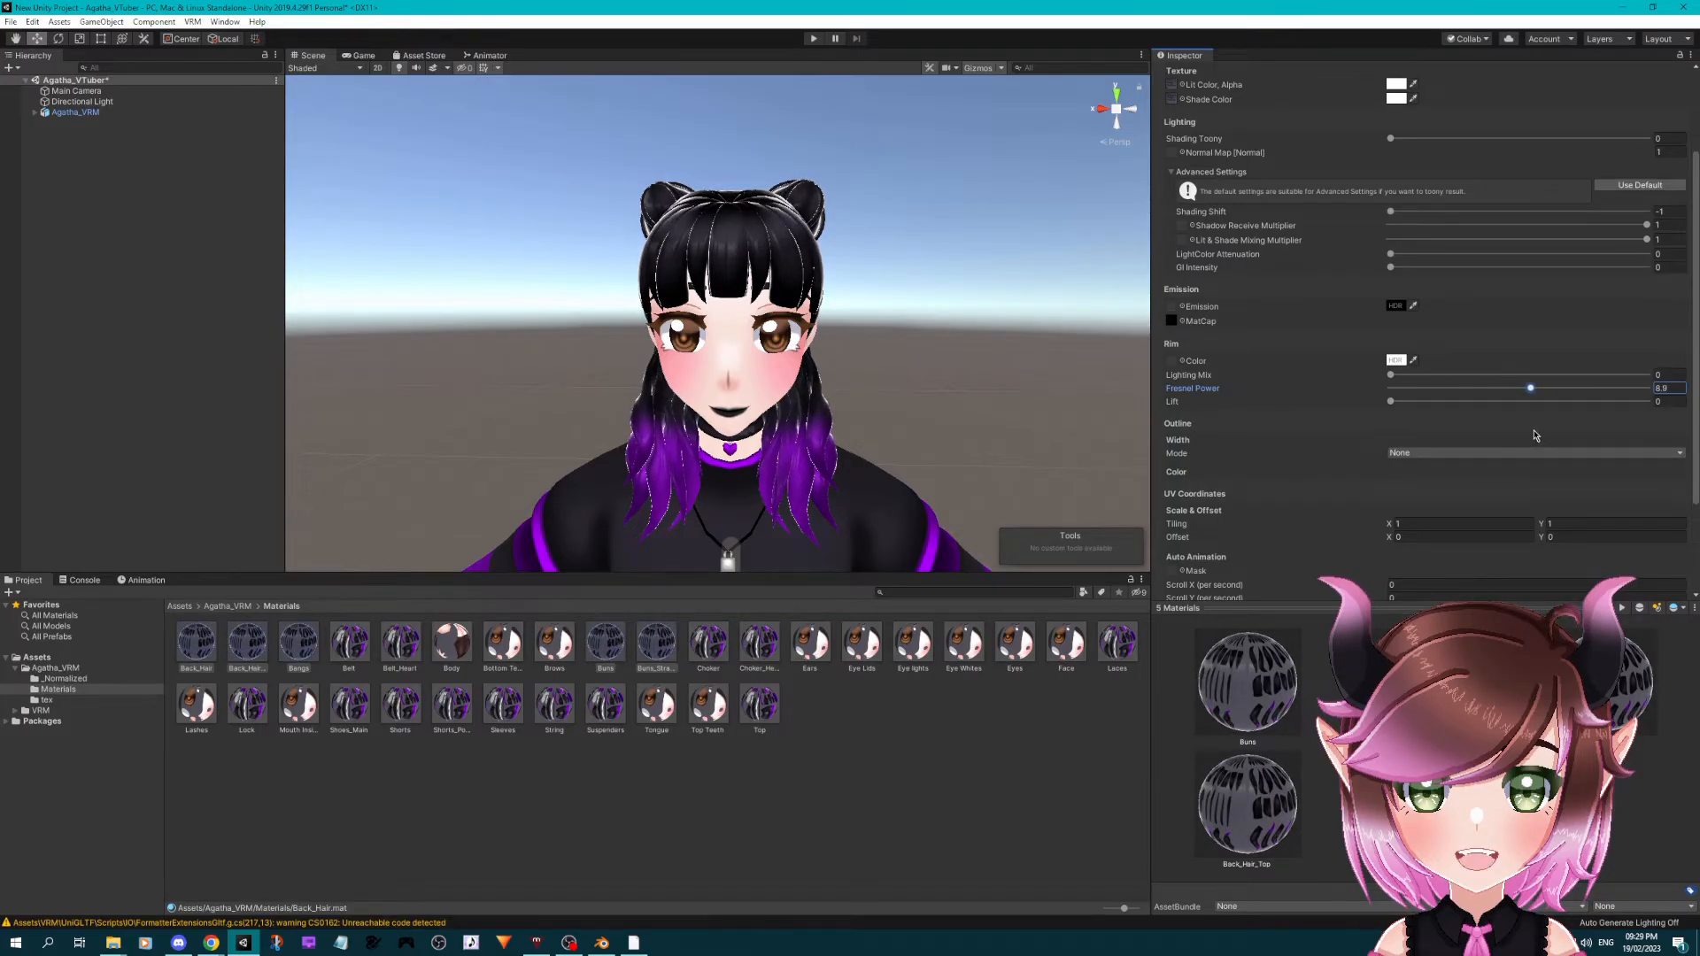
left_click(1505, 391)
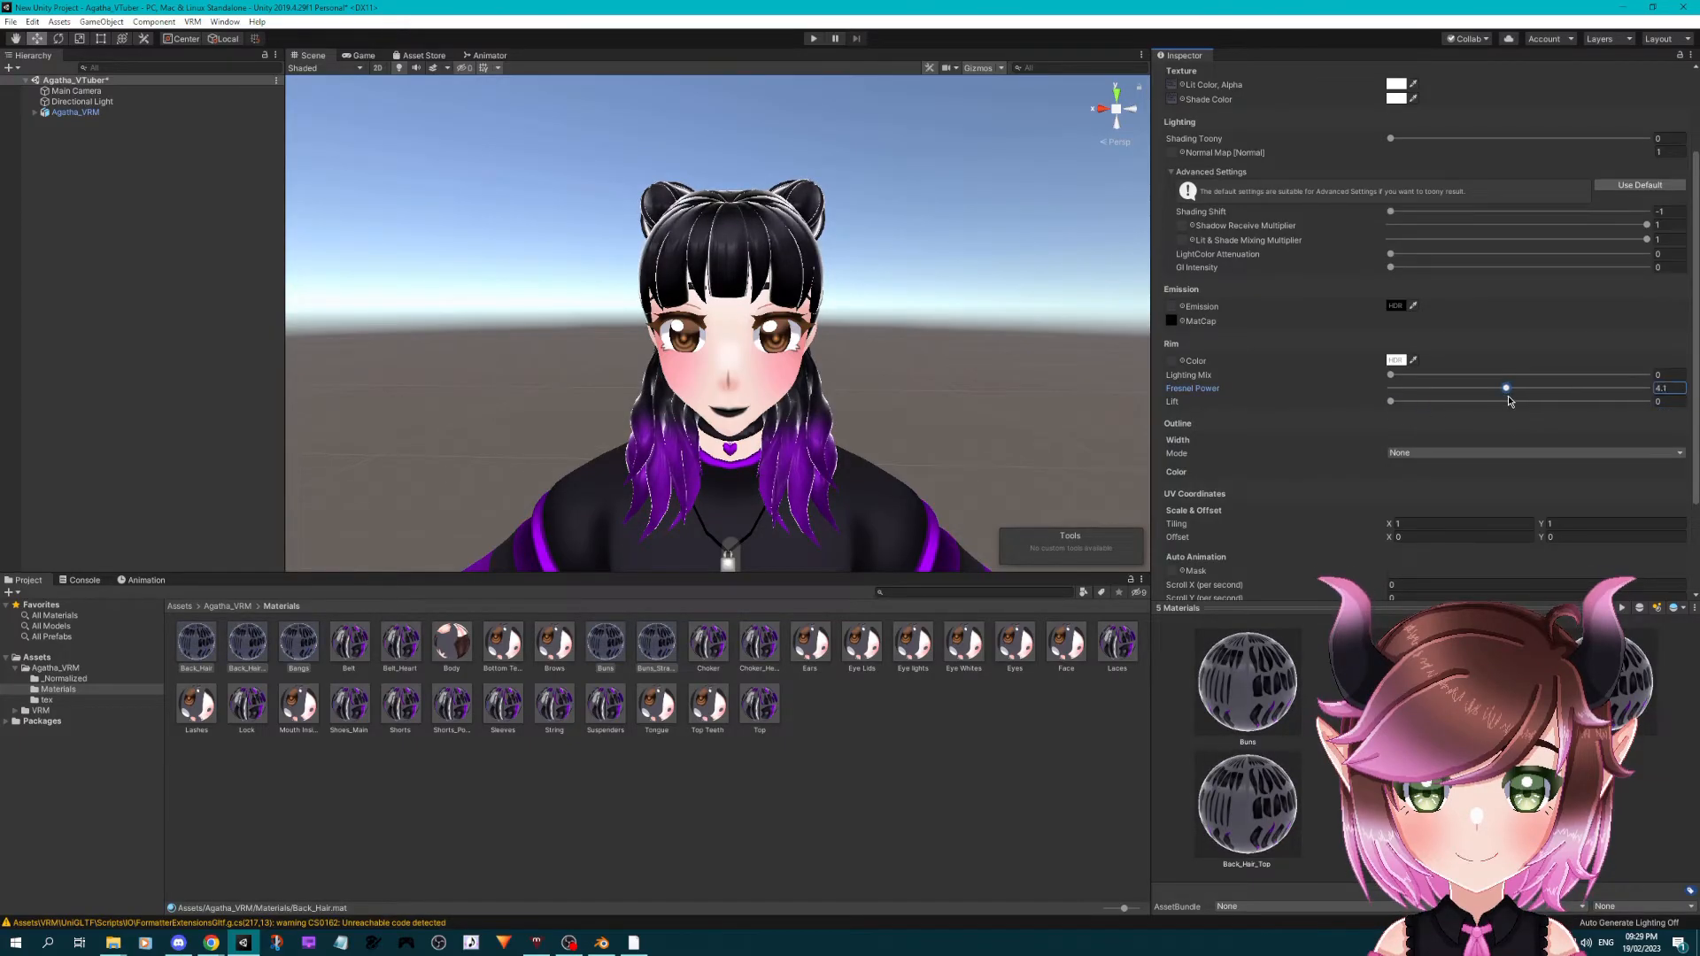
- Change the hair materials' Rim color to a dark purple sampled from the model's purple hair ends
left_click(1396, 360)
left_click_drag(1023, 291, 954, 282)
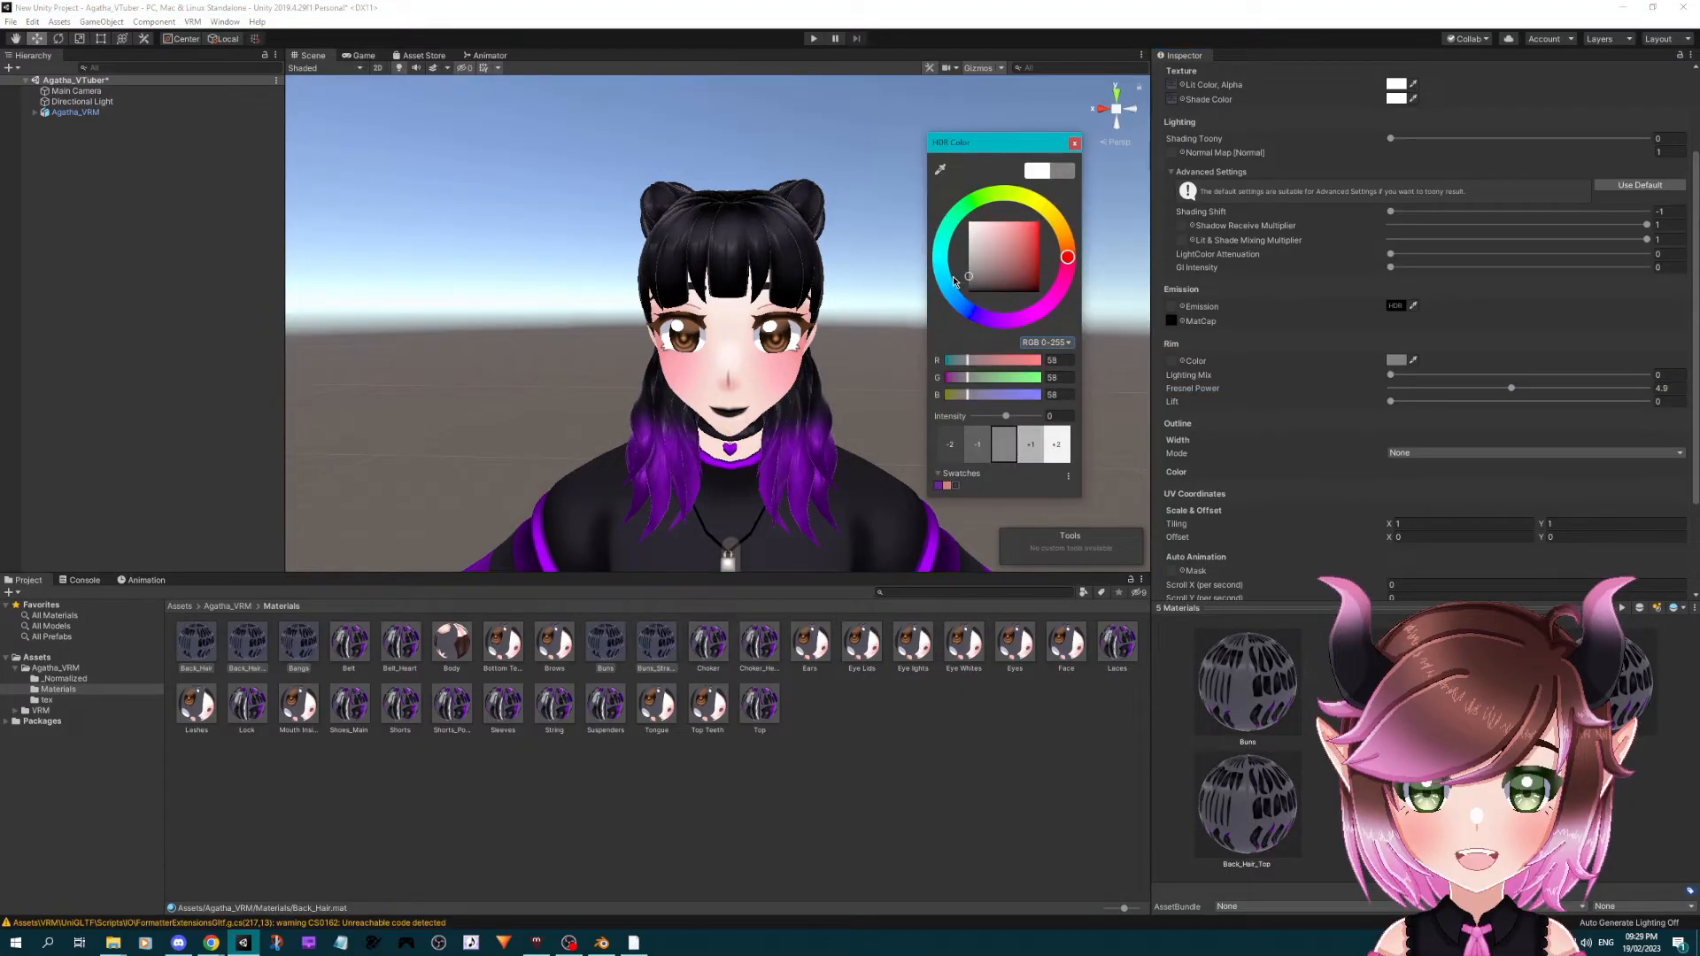
left_click(940, 169)
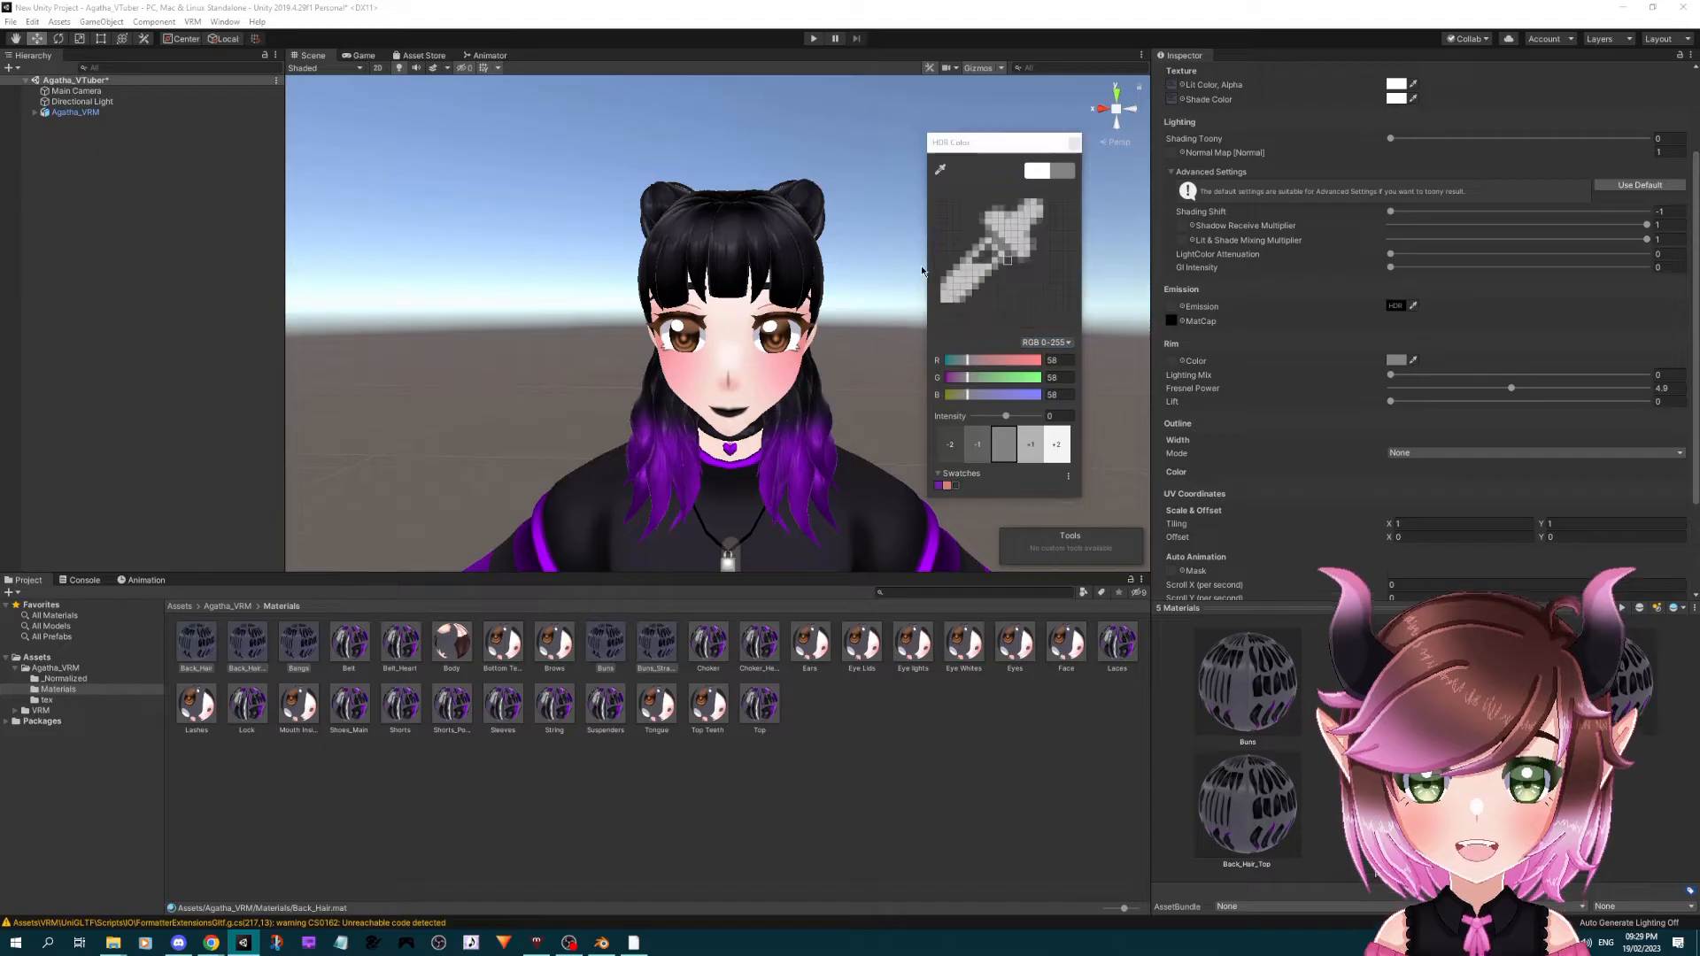
left_click(786, 455)
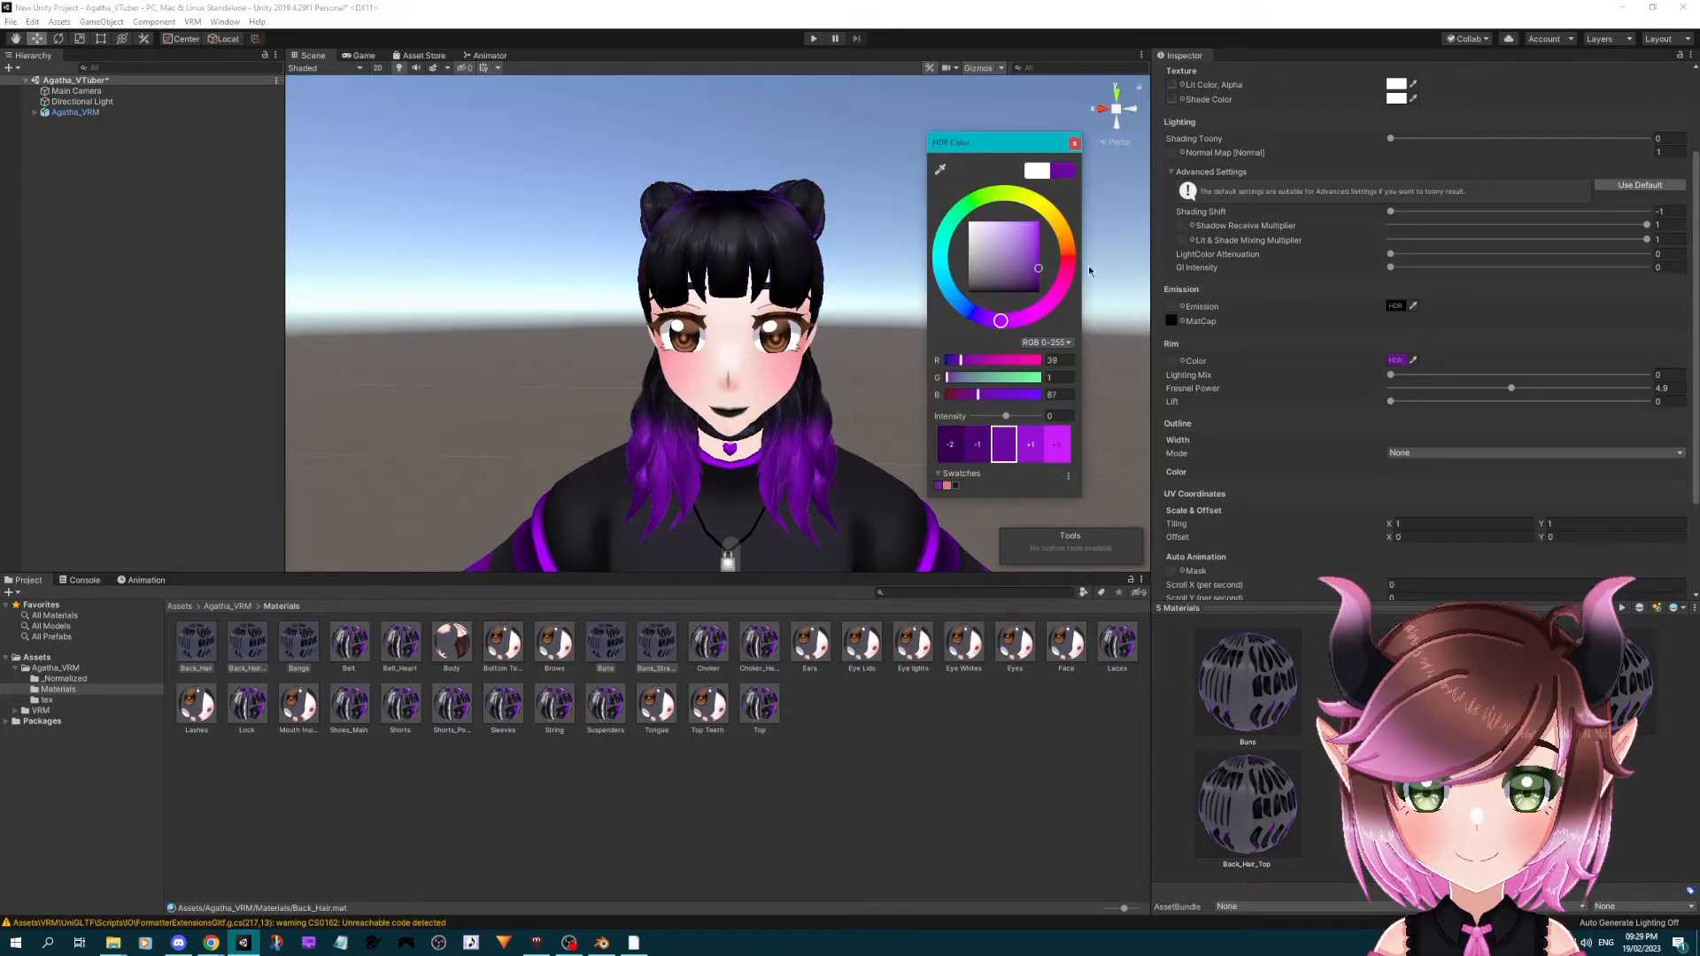
left_click(1075, 143)
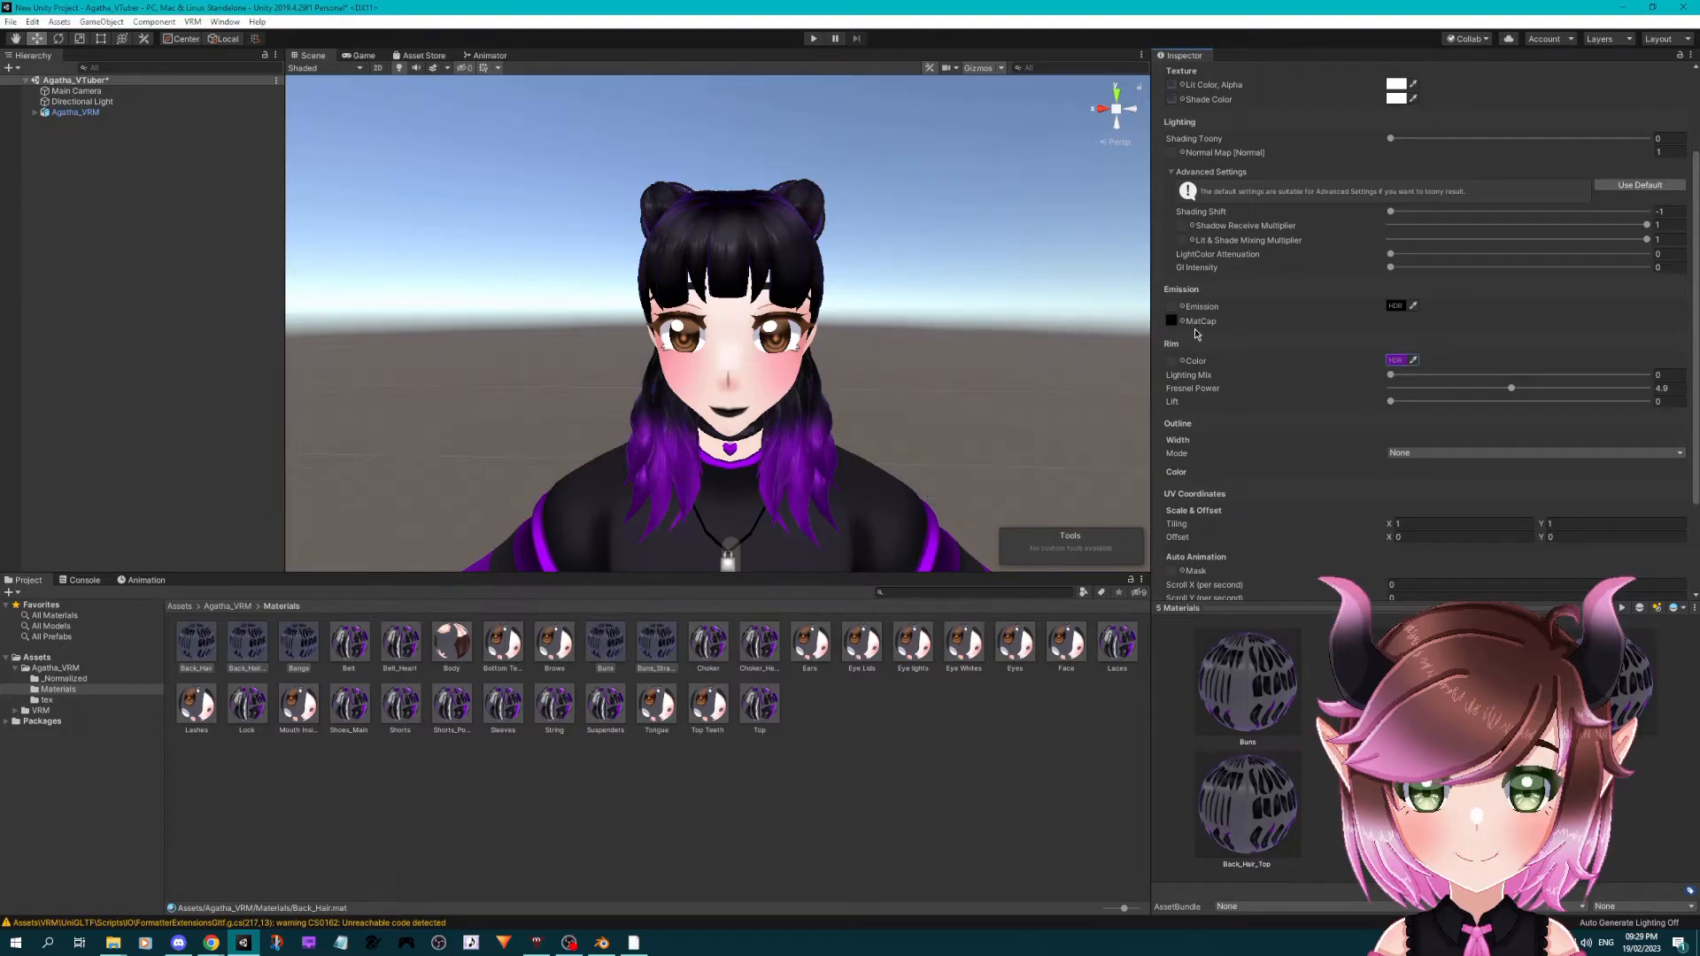
- Try a purple Emission color on the selected back hair, bangs and buns materials
left_click(1396, 305)
left_click(940, 172)
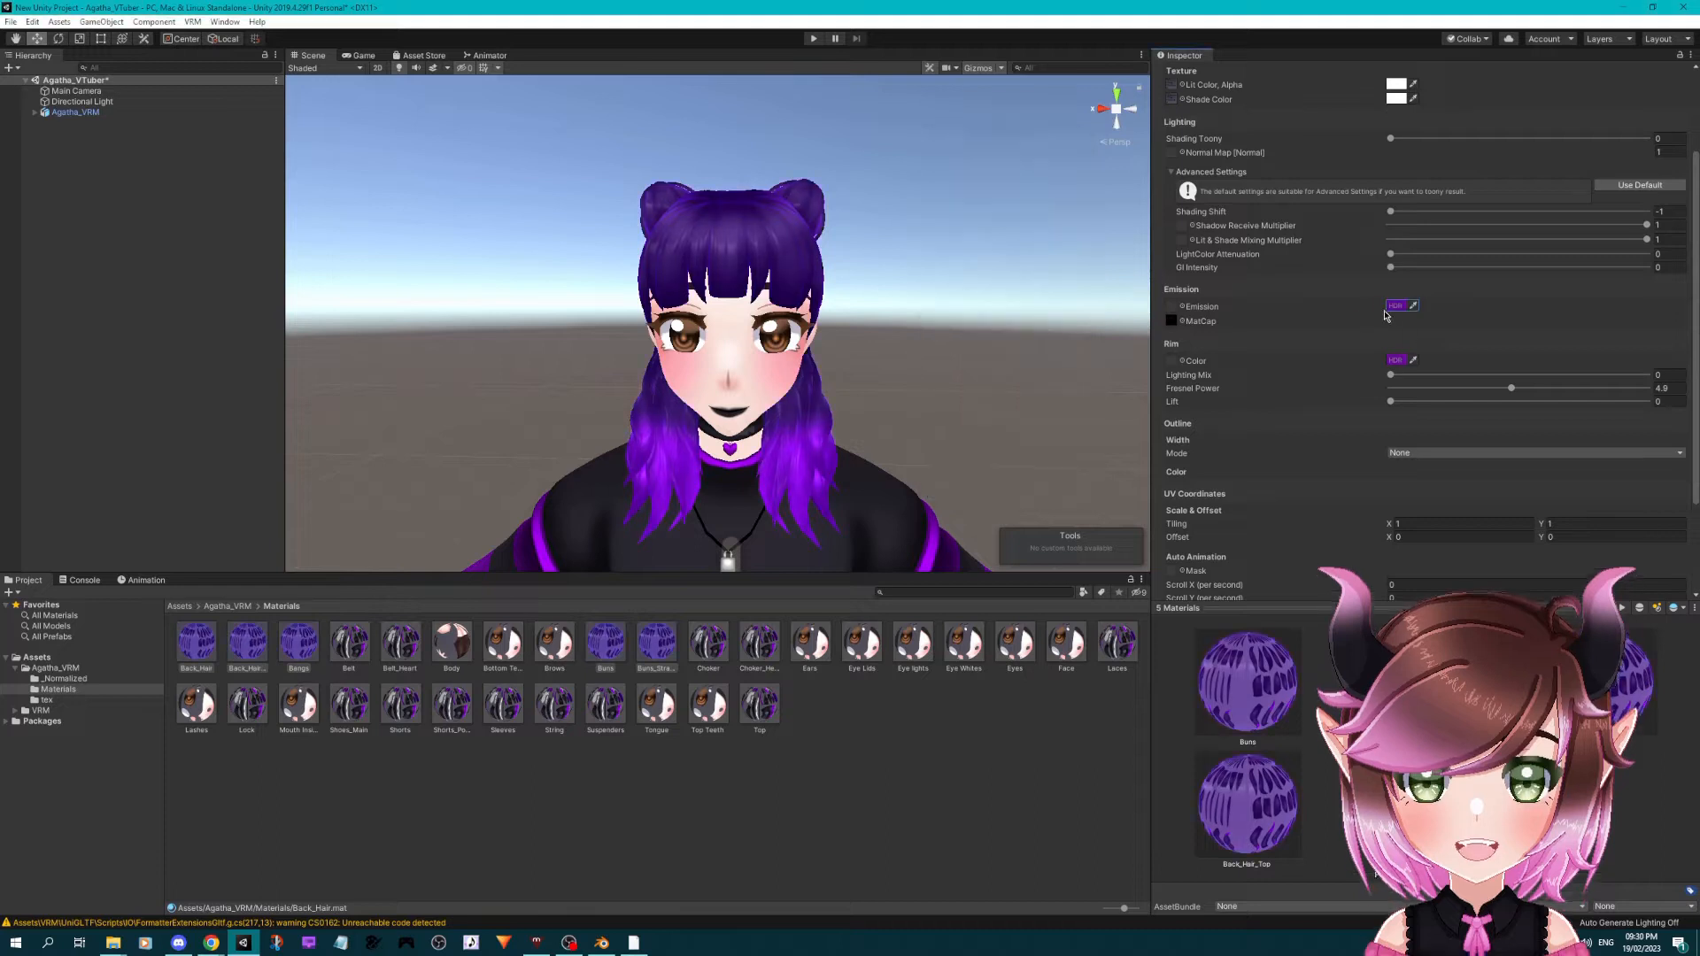
left_click(1385, 321)
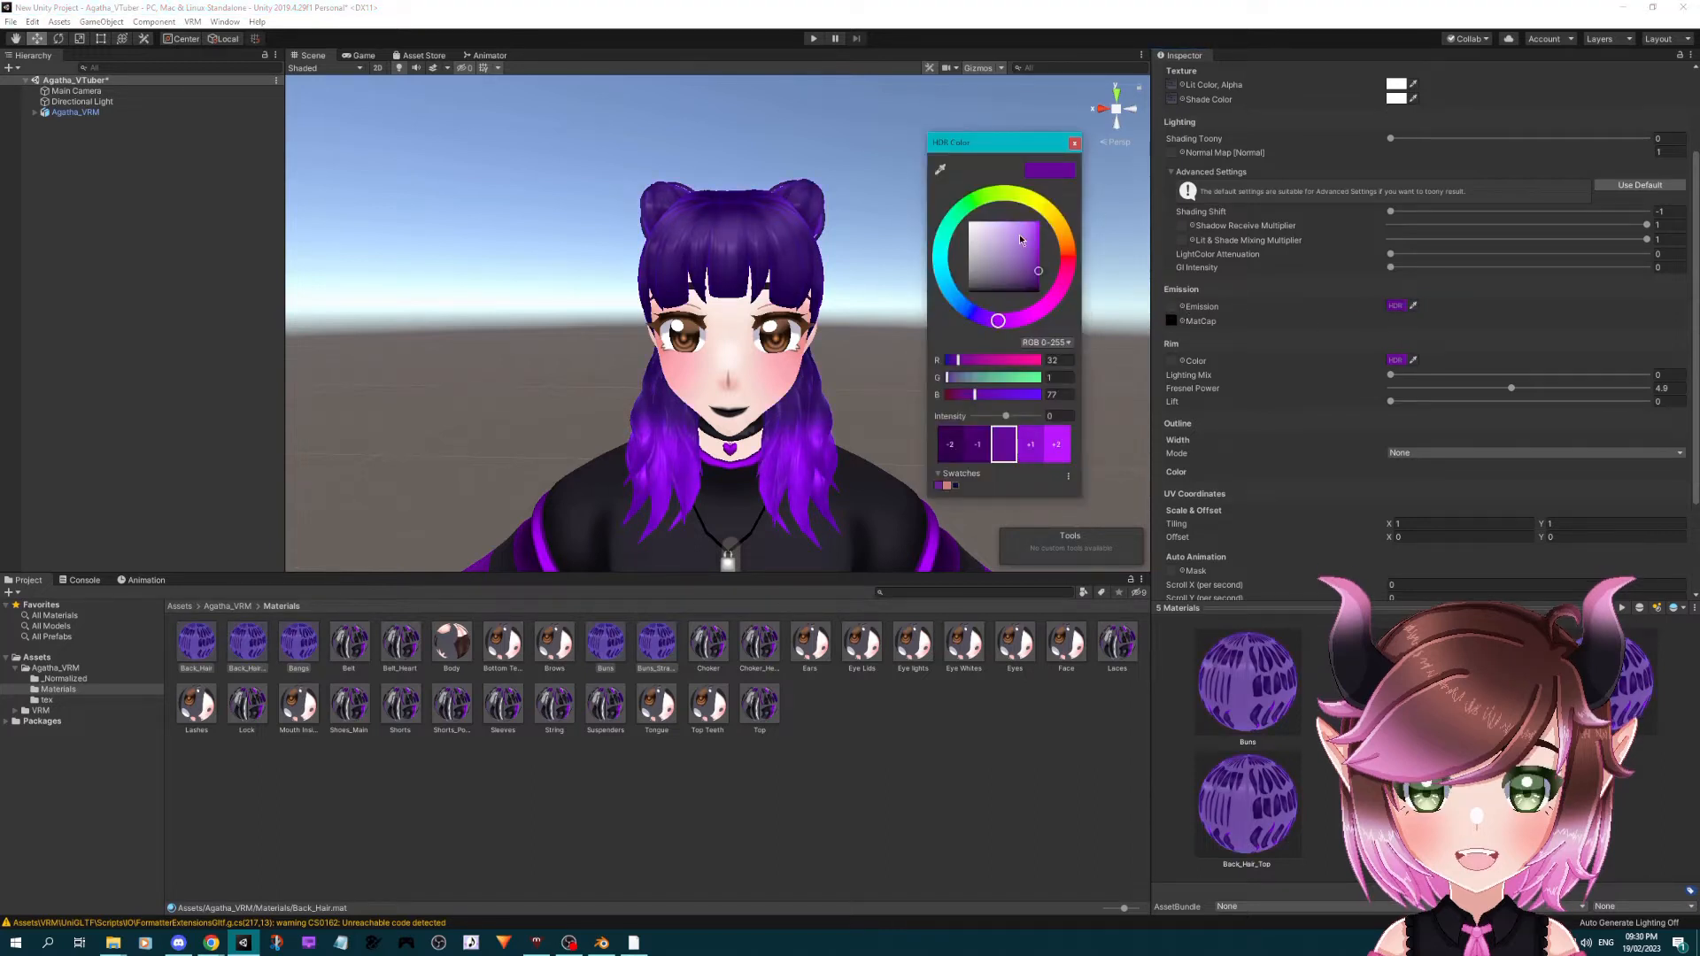
mouse_move(1021, 239)
left_mouse_down()
mouse_move(1080, 286)
mouse_move(1165, 289)
mouse_move(1165, 263)
mouse_move(948, 282)
mouse_move(977, 249)
mouse_move(971, 227)
left_mouse_up()
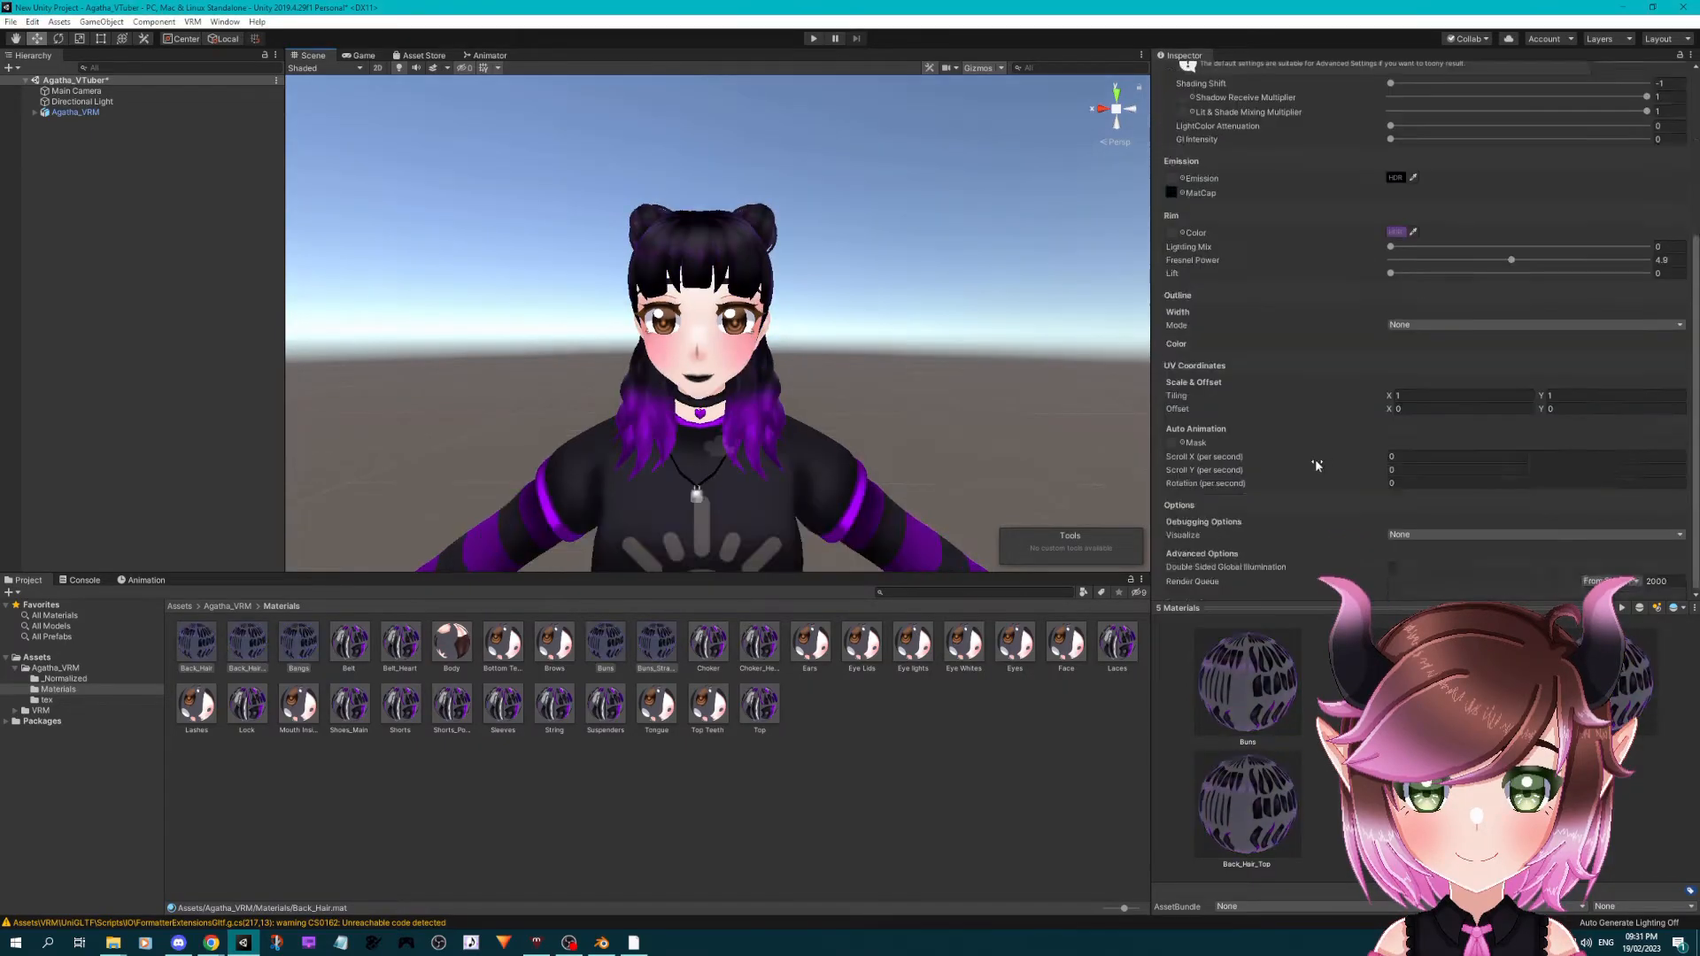
- Select all materials in the Materials folder and set their outline width mode to WorldCoordinates
scroll(1310, 447, "up", 3)
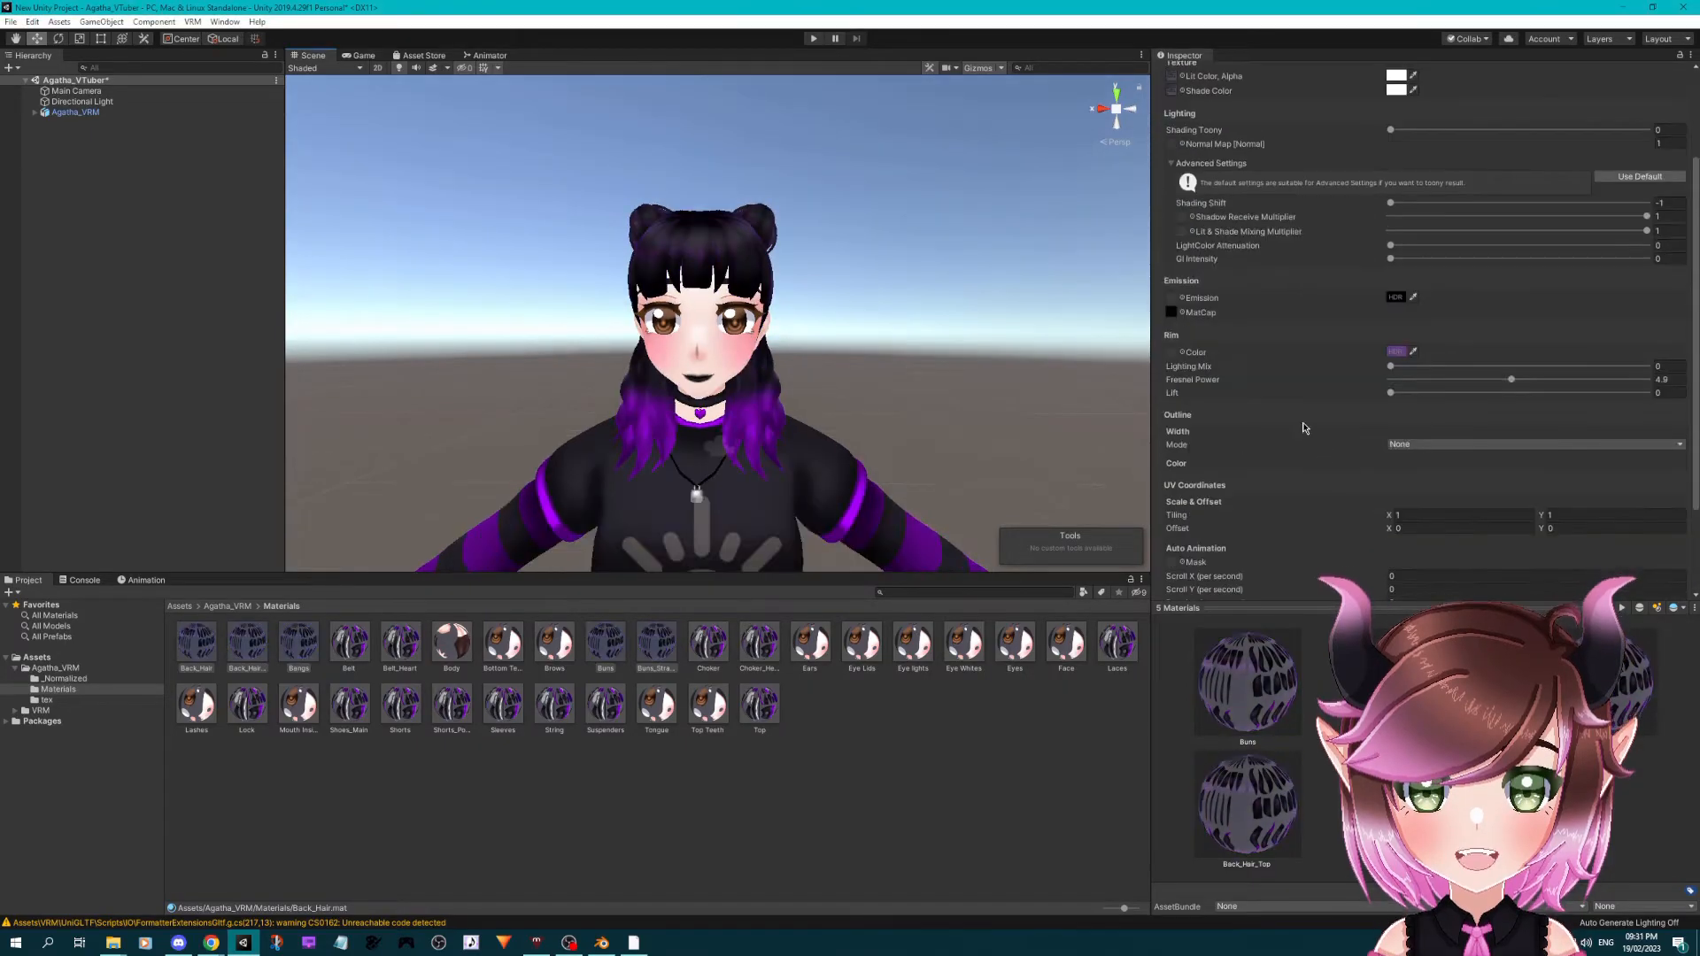
scroll(1303, 429, "down", 3)
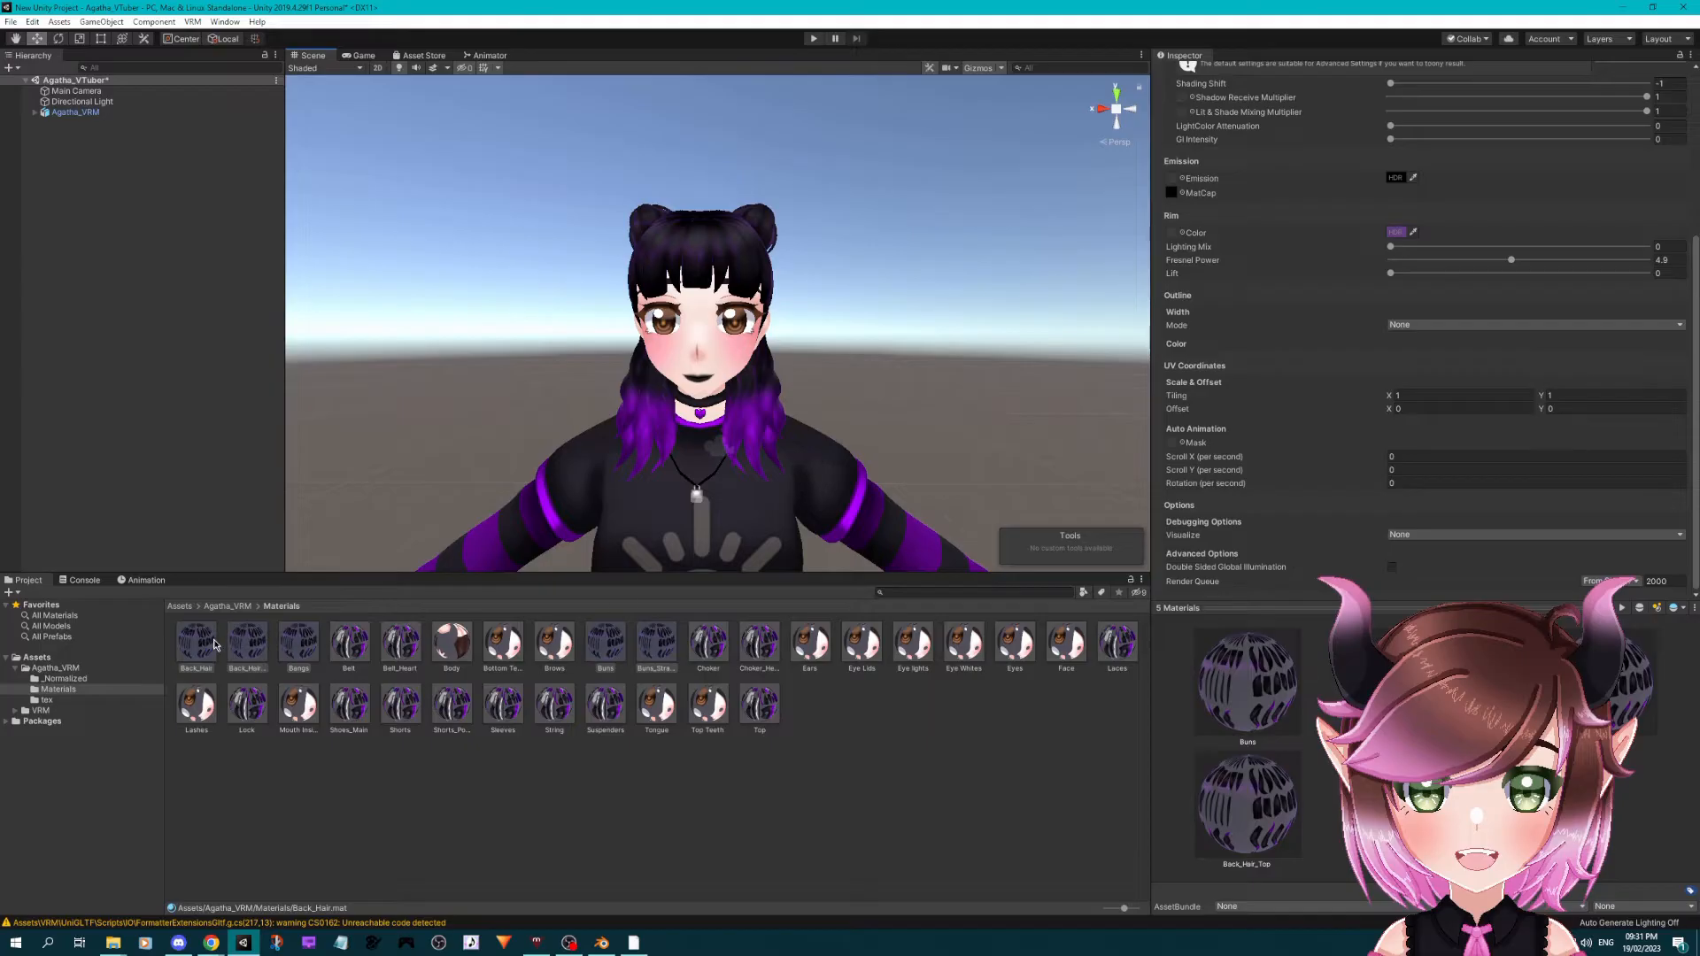
left_click(215, 645)
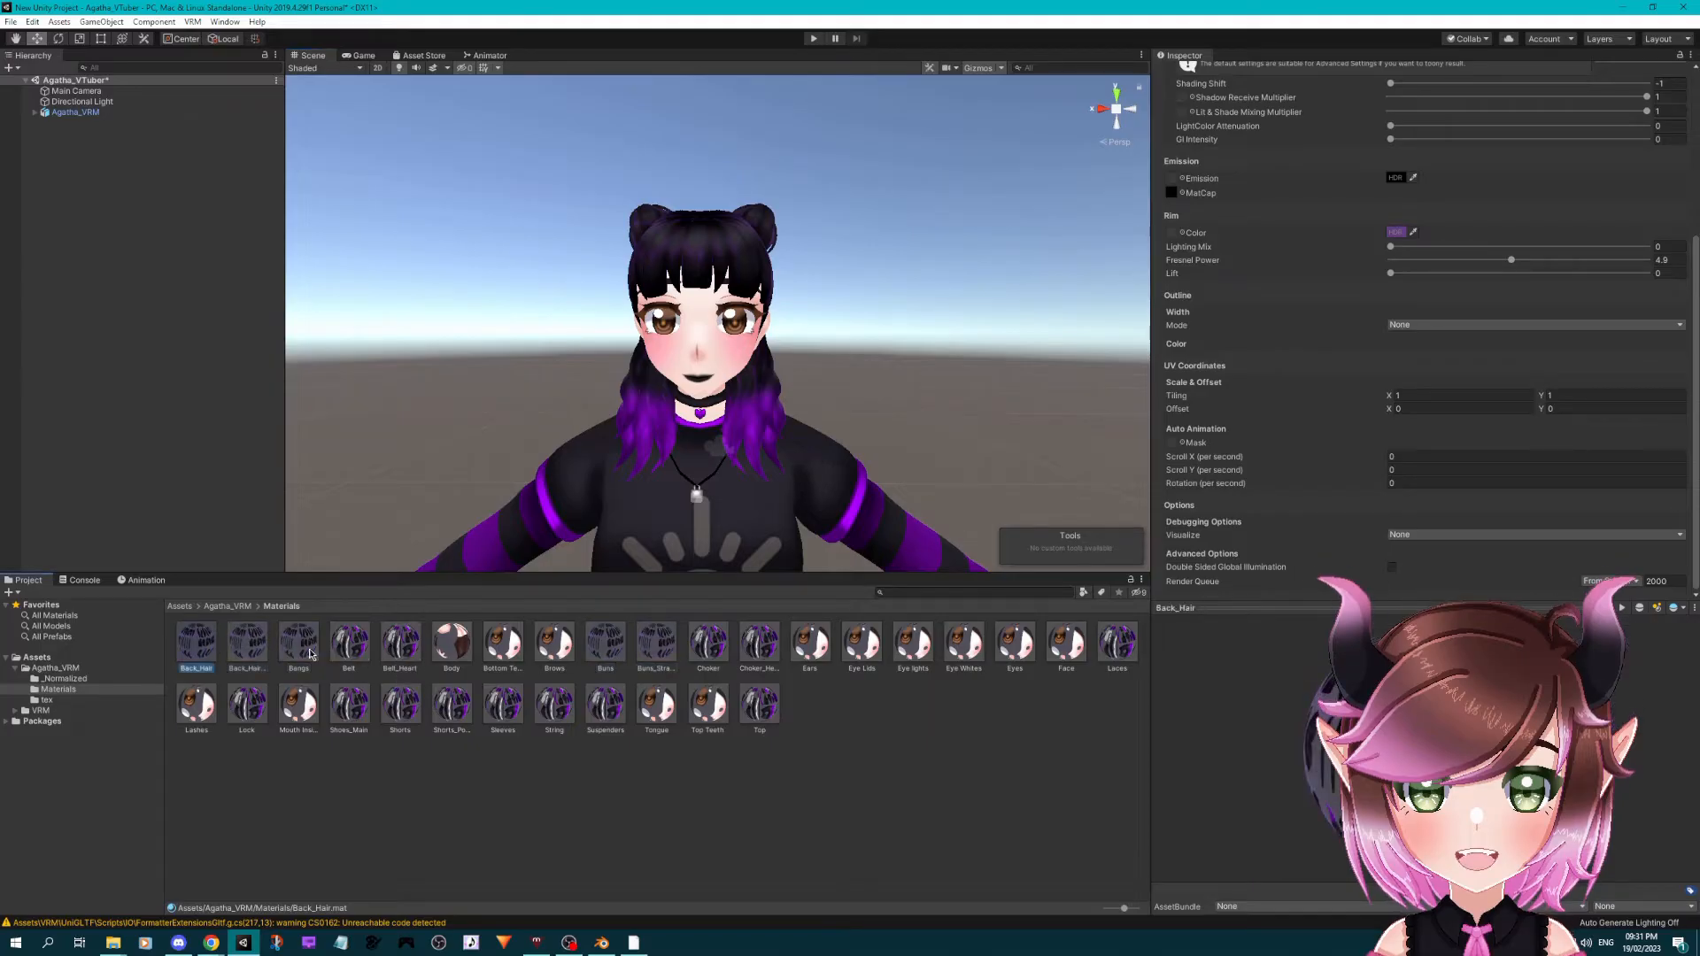
left_click(742, 716)
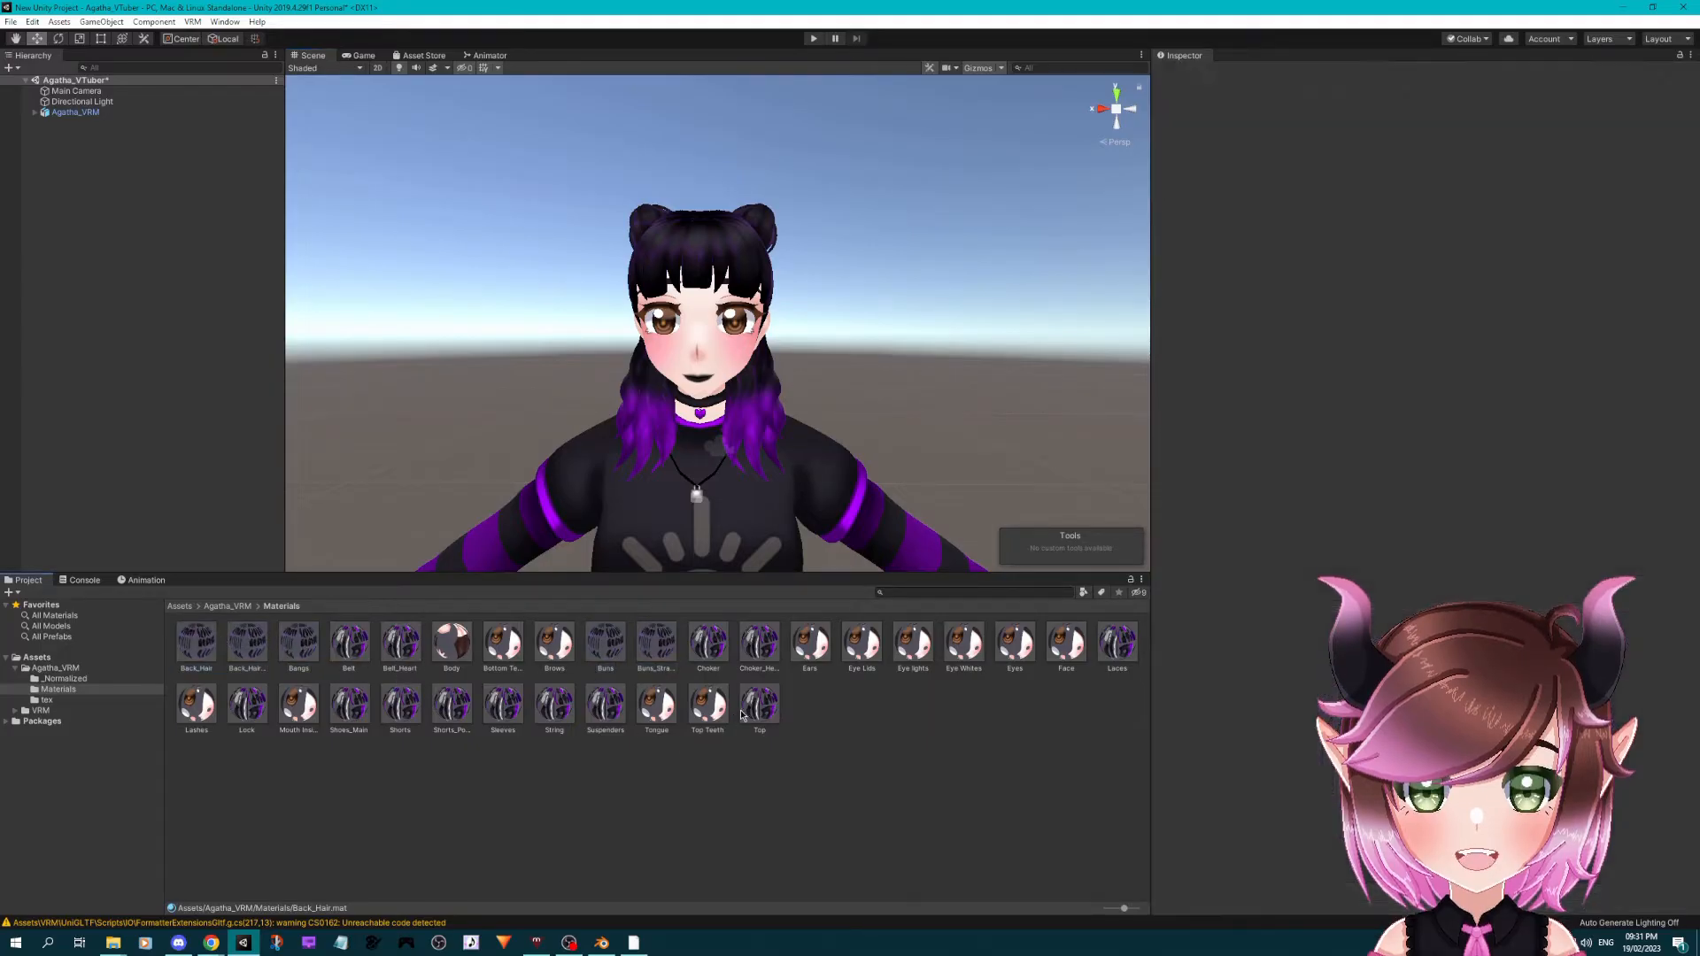
key("ctrl+a")
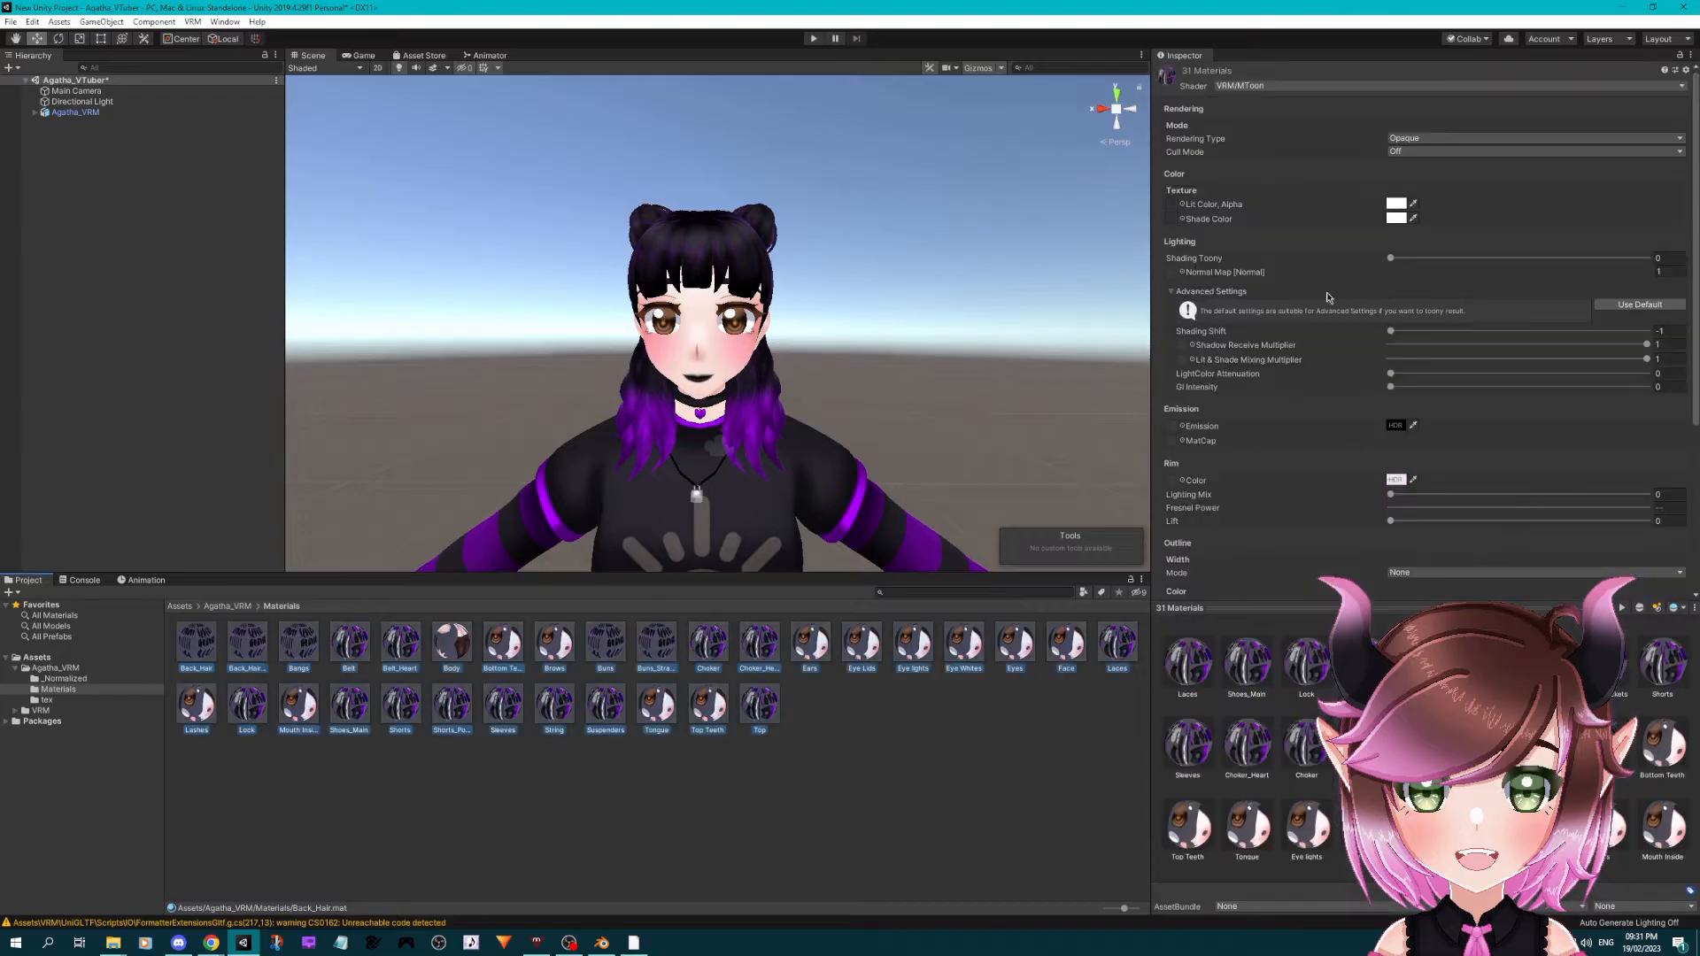
scroll(1328, 297, "down", 5)
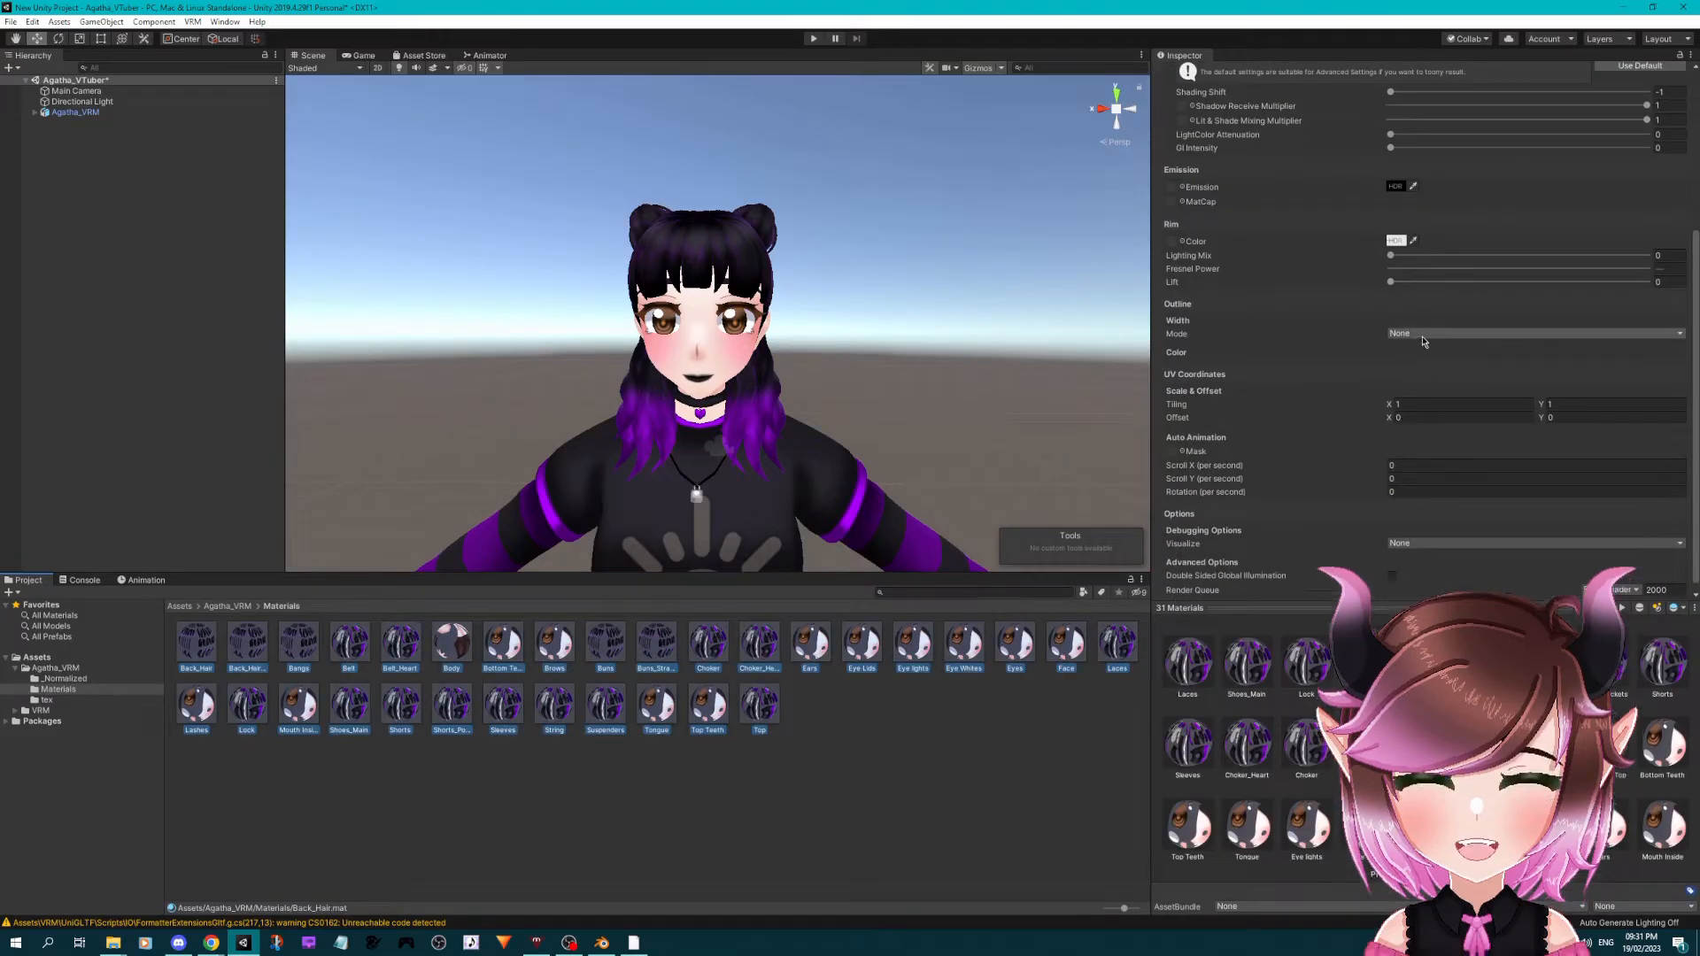
left_click(1415, 337)
left_click(1435, 359)
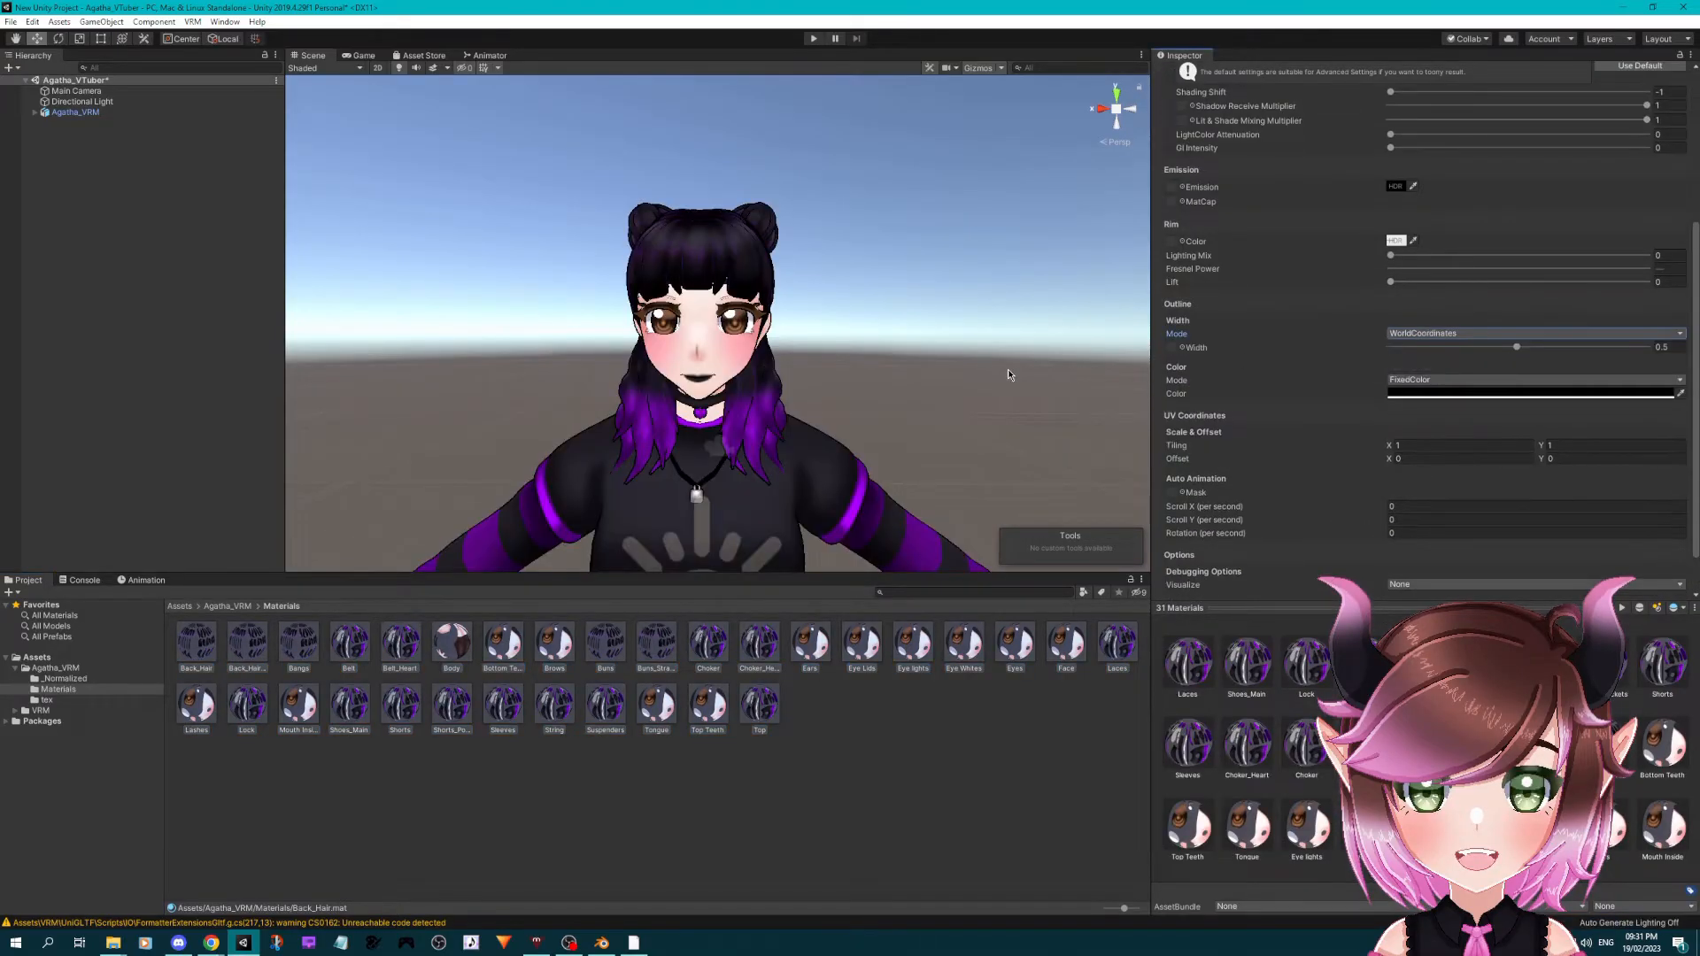
- Reduce the outline width of all the materials to about 0.342 and check the look around the face
scroll(885, 319, "up", 3)
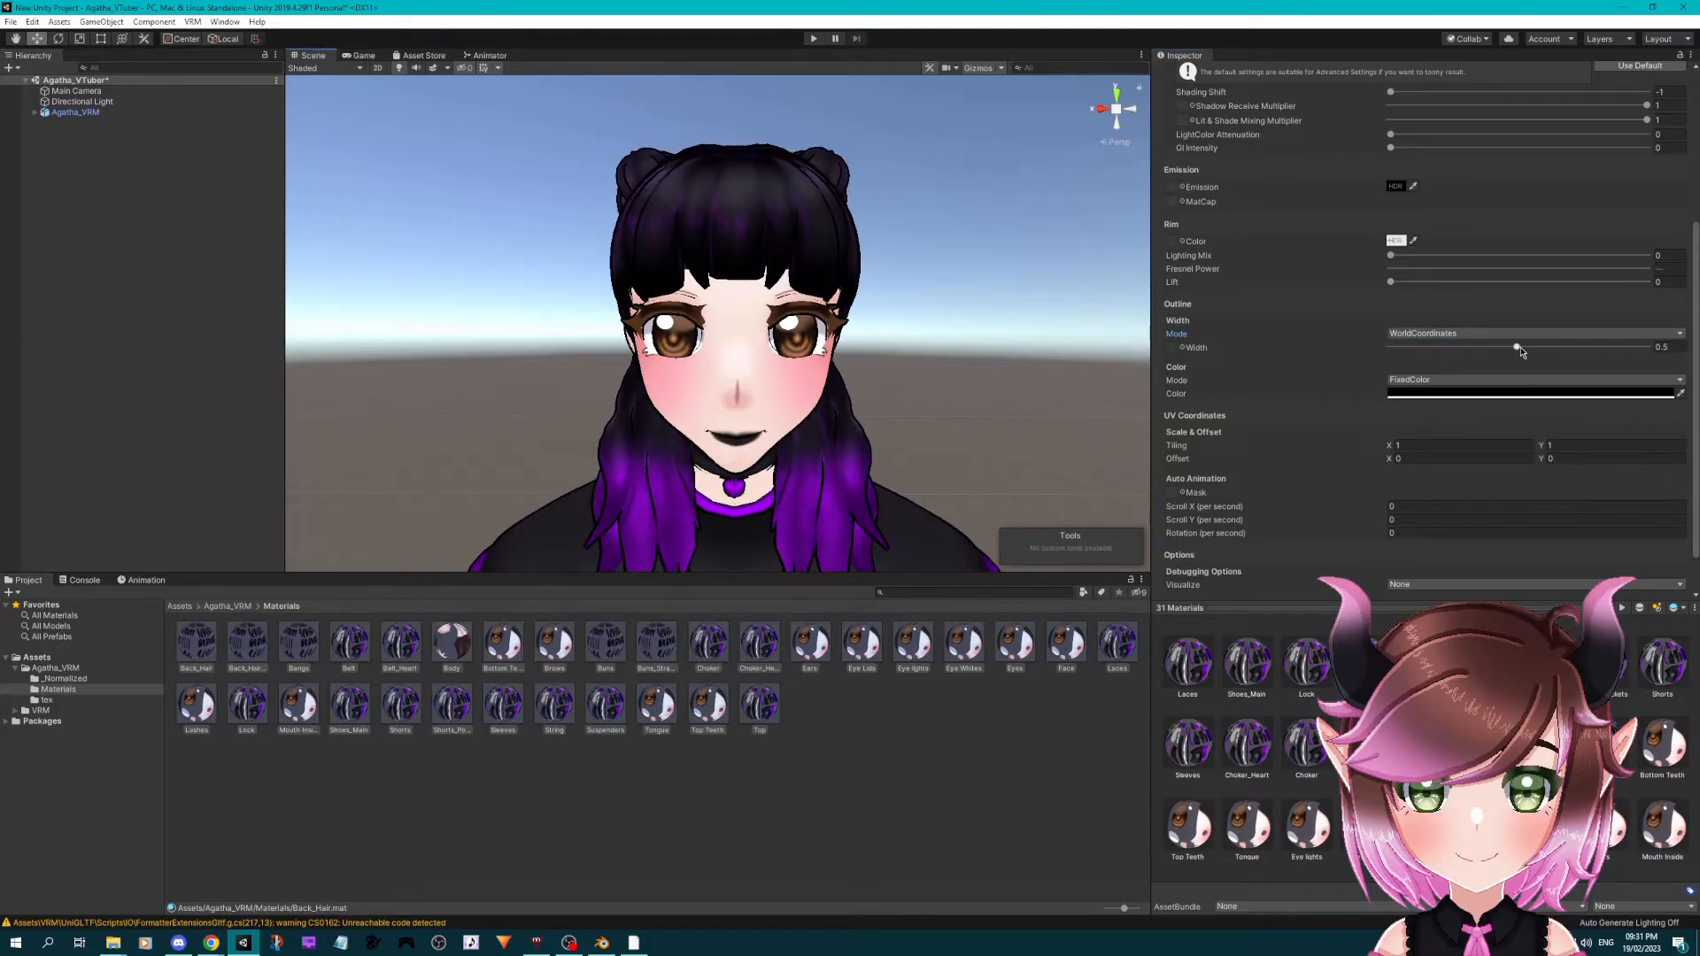
left_click_drag(1517, 348, 1480, 352)
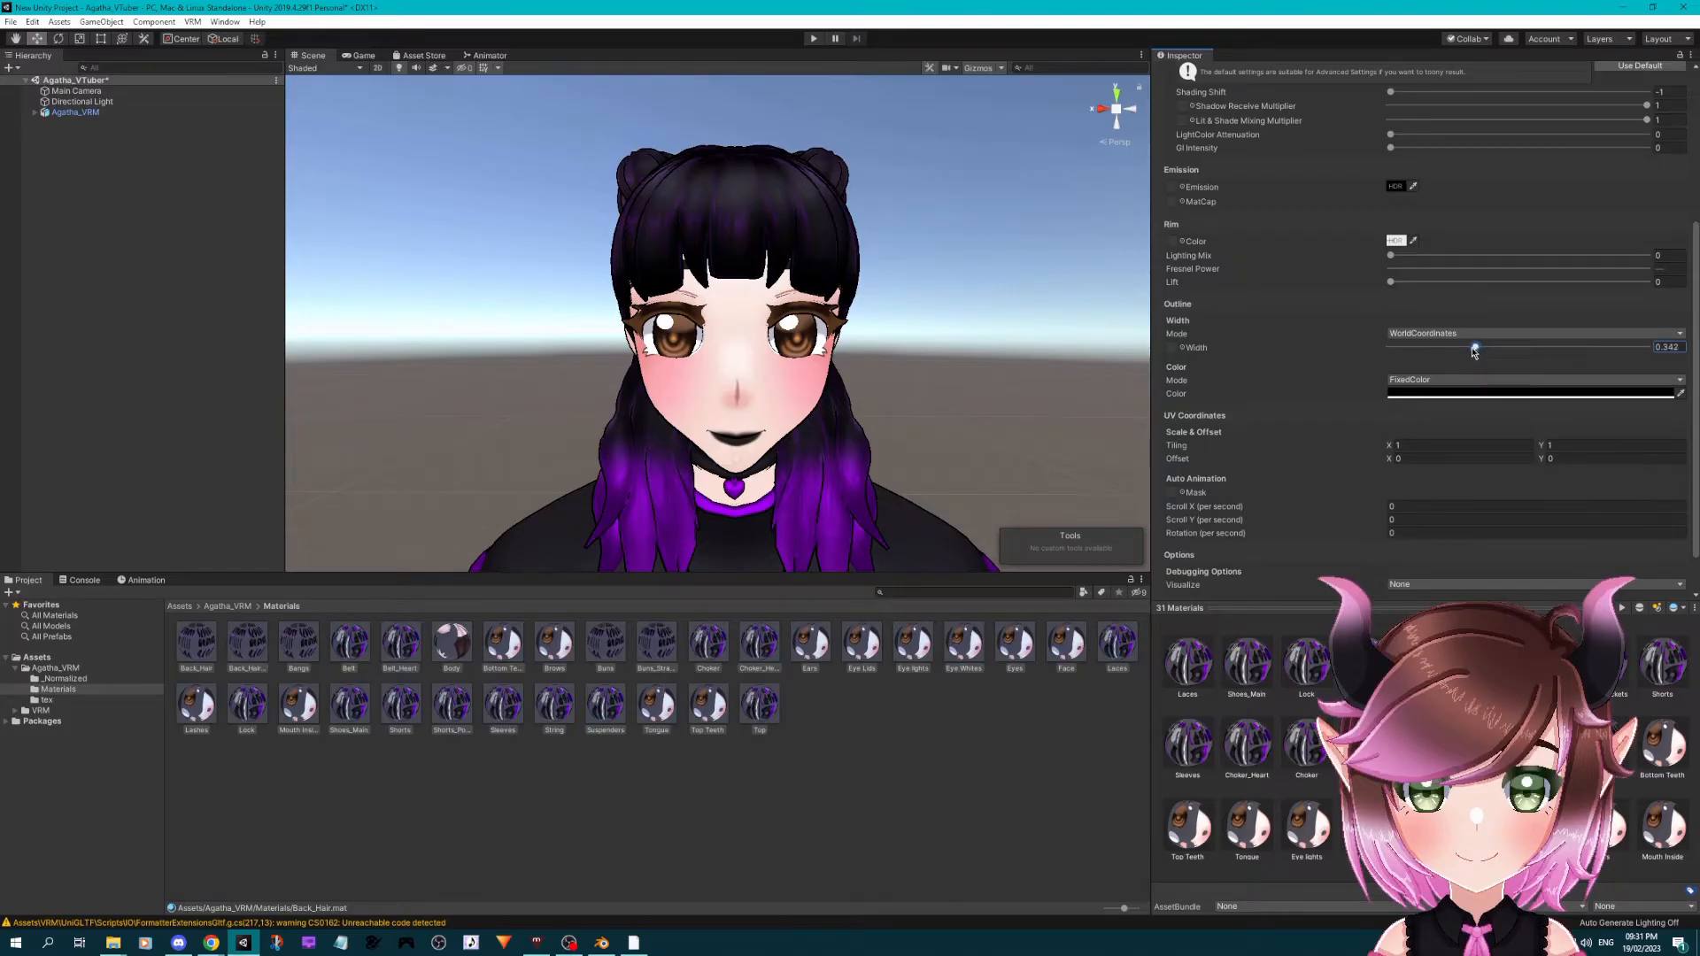
right_click_drag(759, 383, 876, 406)
middle_click_drag(708, 400, 757, 374)
scroll(746, 397, "up", 1)
scroll(773, 380, "down", 4)
right_click_drag(761, 379, 702, 390)
middle_click_drag(702, 391, 674, 372)
scroll(706, 376, "up", 3)
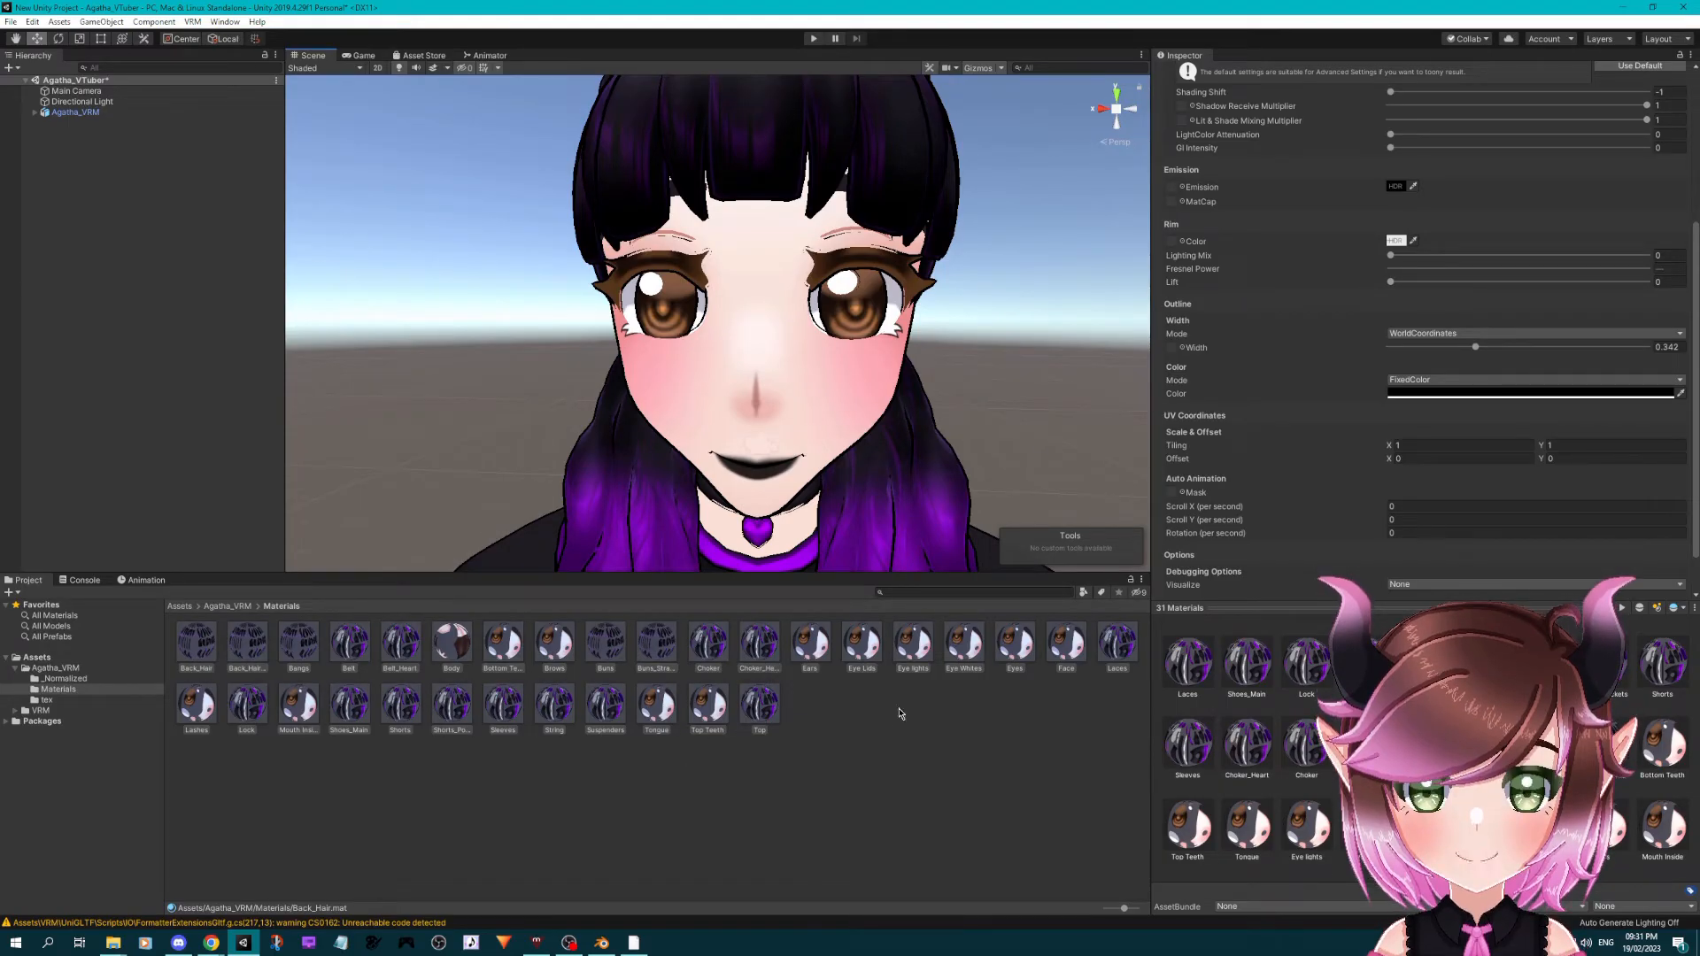
- Set the outline width mode to None for the Eye Whites and Eyes materials
left_click(949, 663)
left_click(1421, 337)
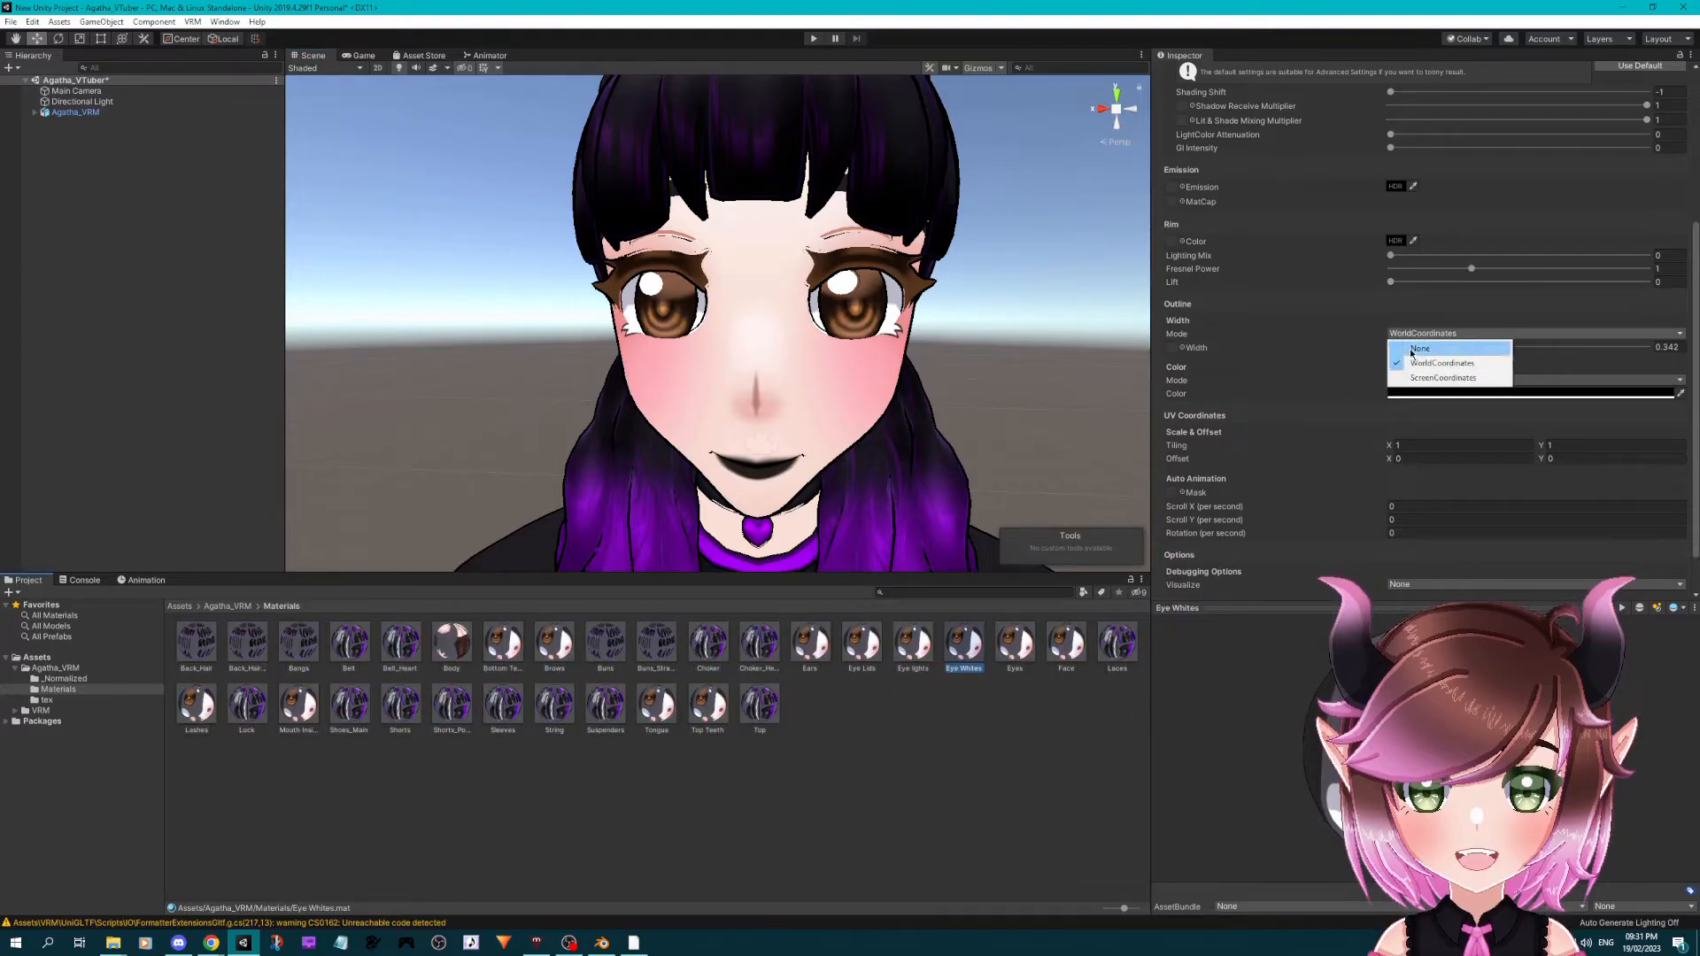
left_click(1412, 349)
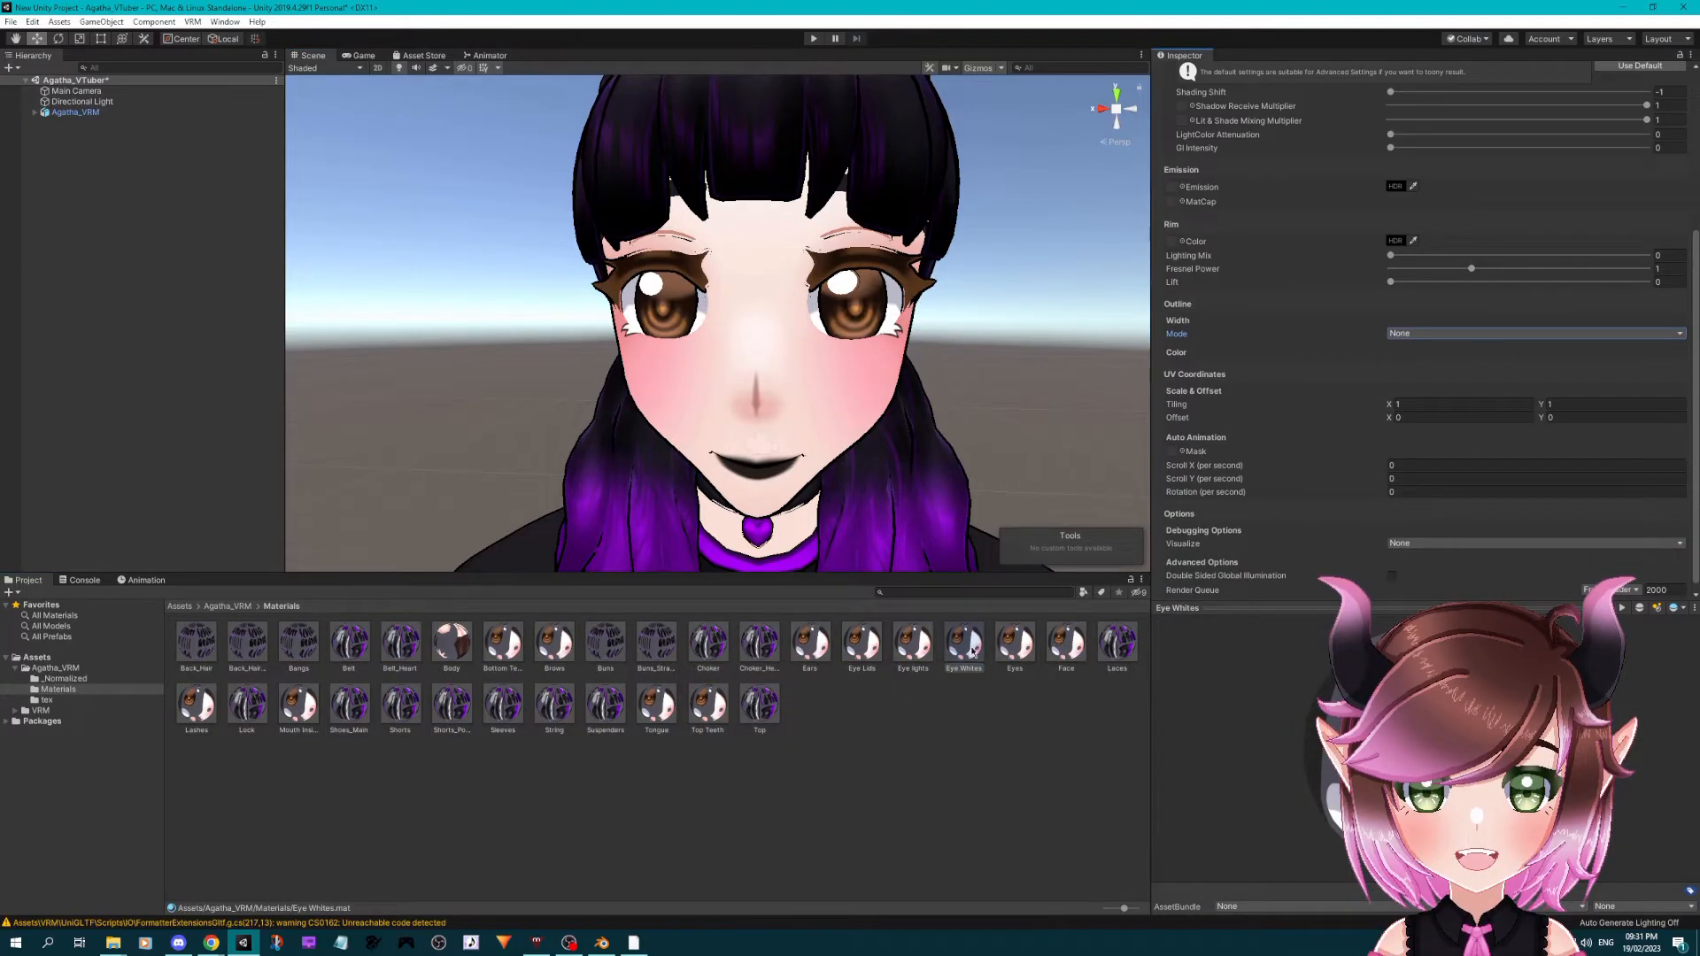
left_click(1066, 634)
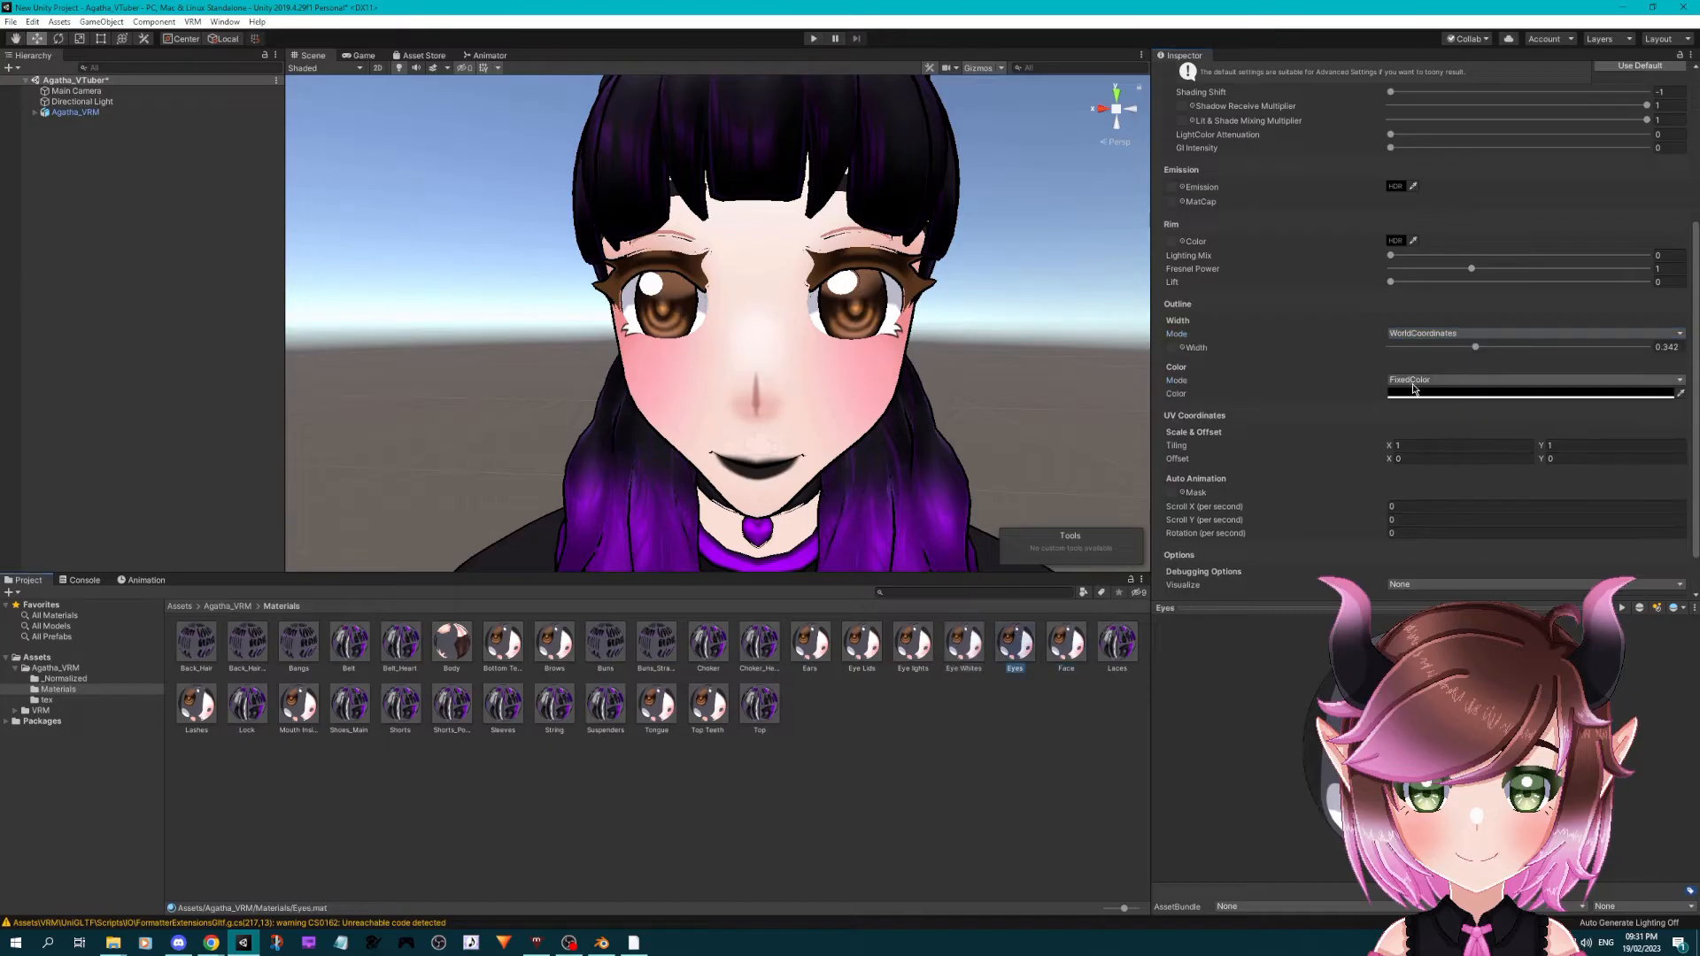
left_click(1463, 337)
left_click(1443, 347)
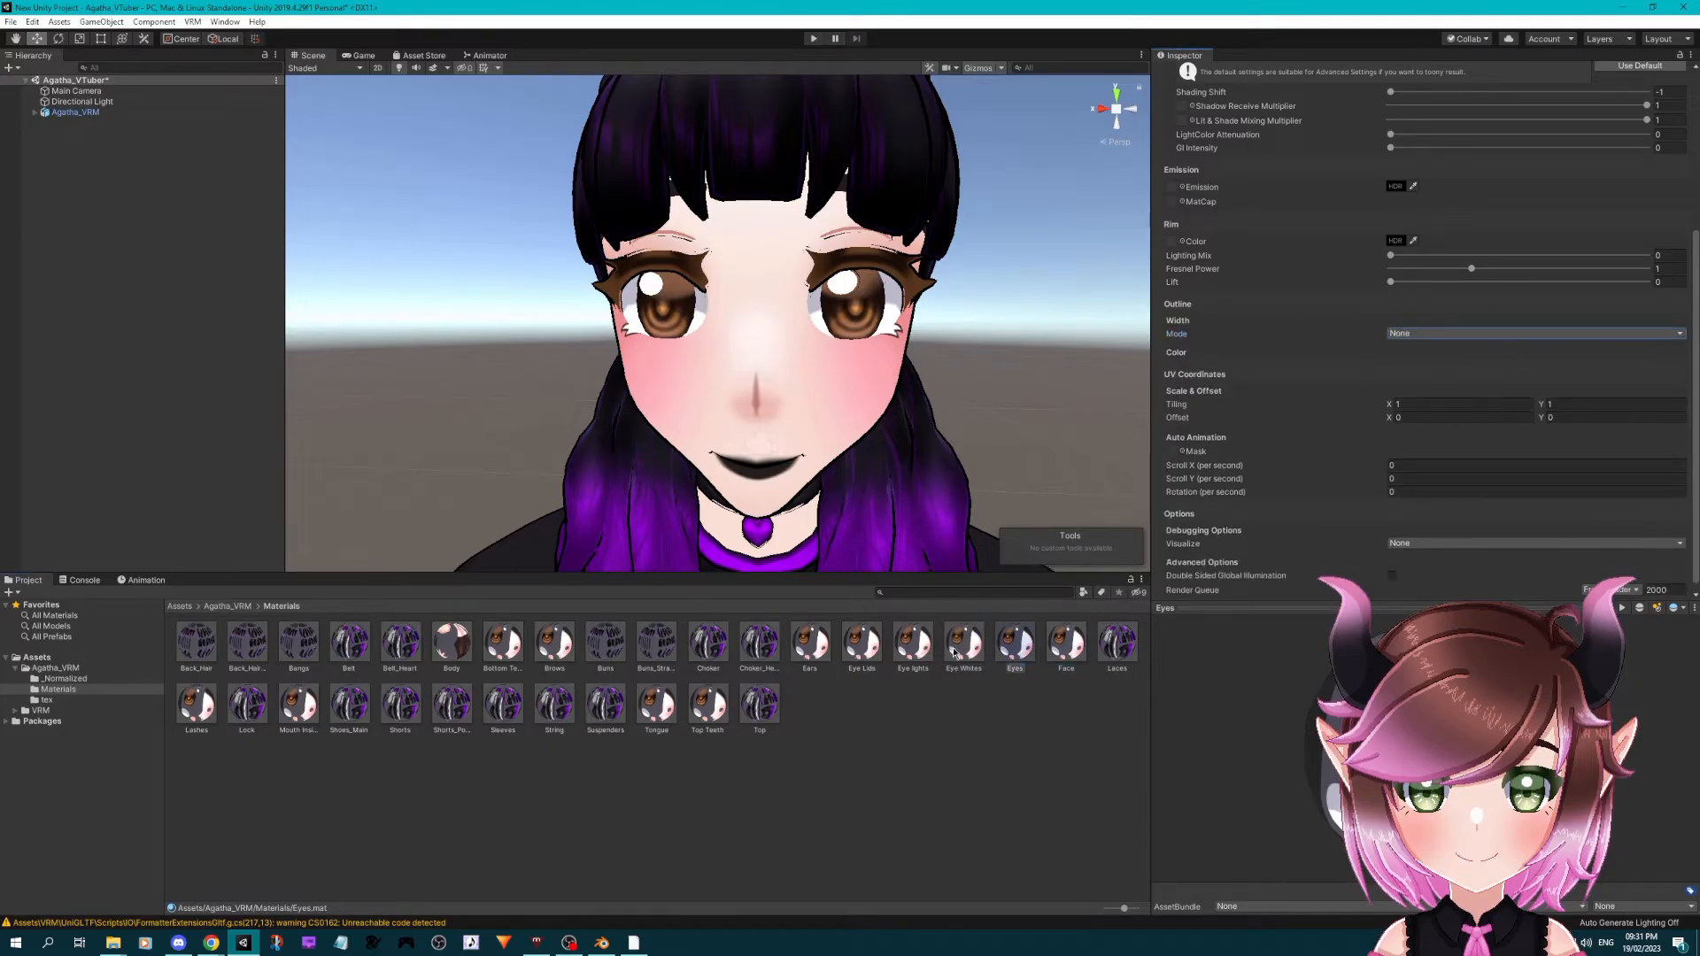
- Set the outline width mode to None for the Eye lights and Eye Lids materials
left_click(862, 639)
left_click(1463, 333)
left_click(1417, 352)
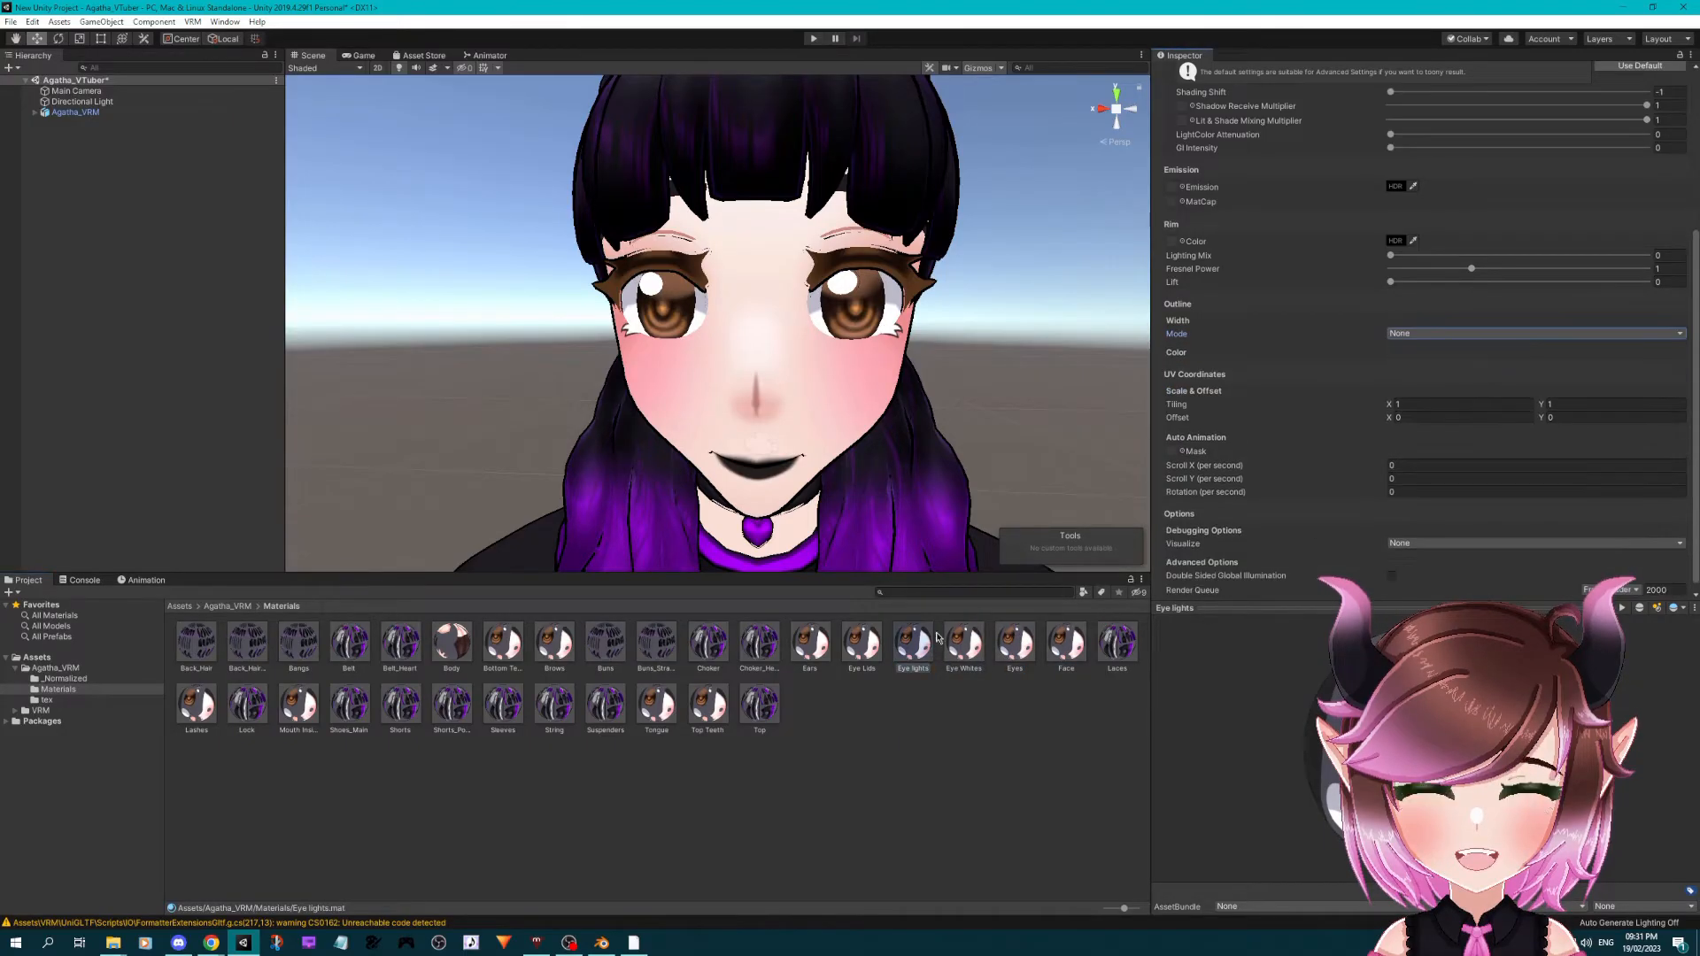
left_click(1433, 350)
- Set the outline width mode to None for the Bottom Teeth, Top Teeth, Tongue and Mouth Inside materials
left_click(813, 639)
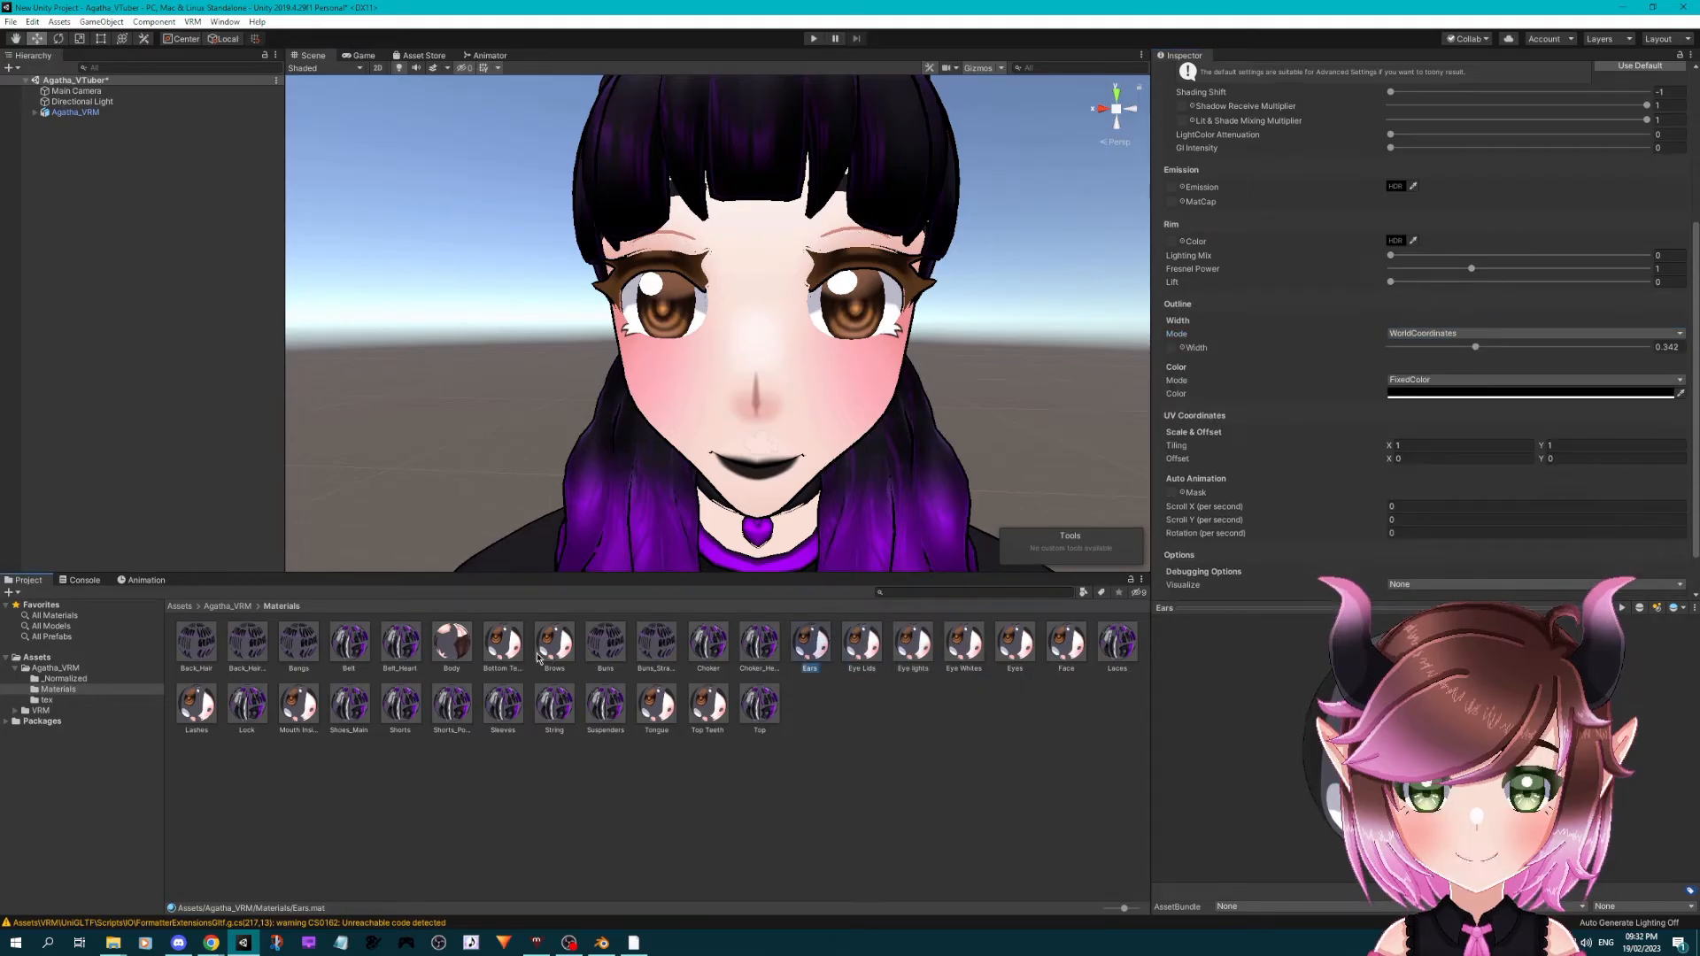
left_click(1462, 333)
left_click(1420, 348)
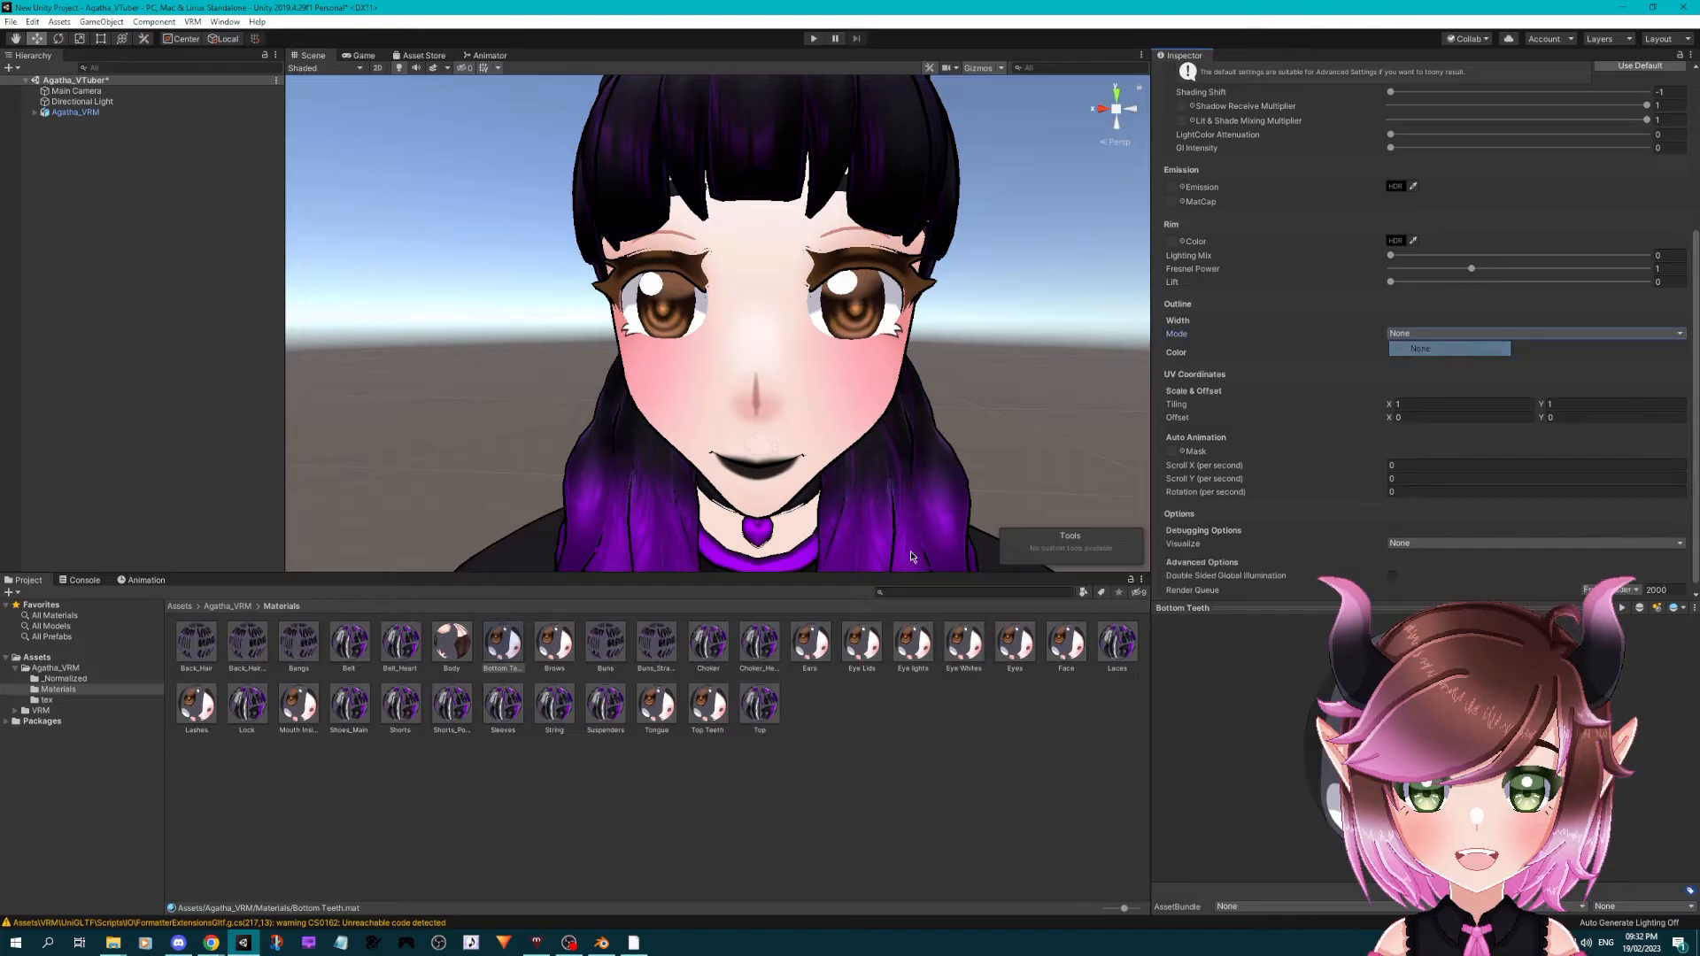
left_click(707, 705)
left_click(1417, 333)
left_click(1427, 348)
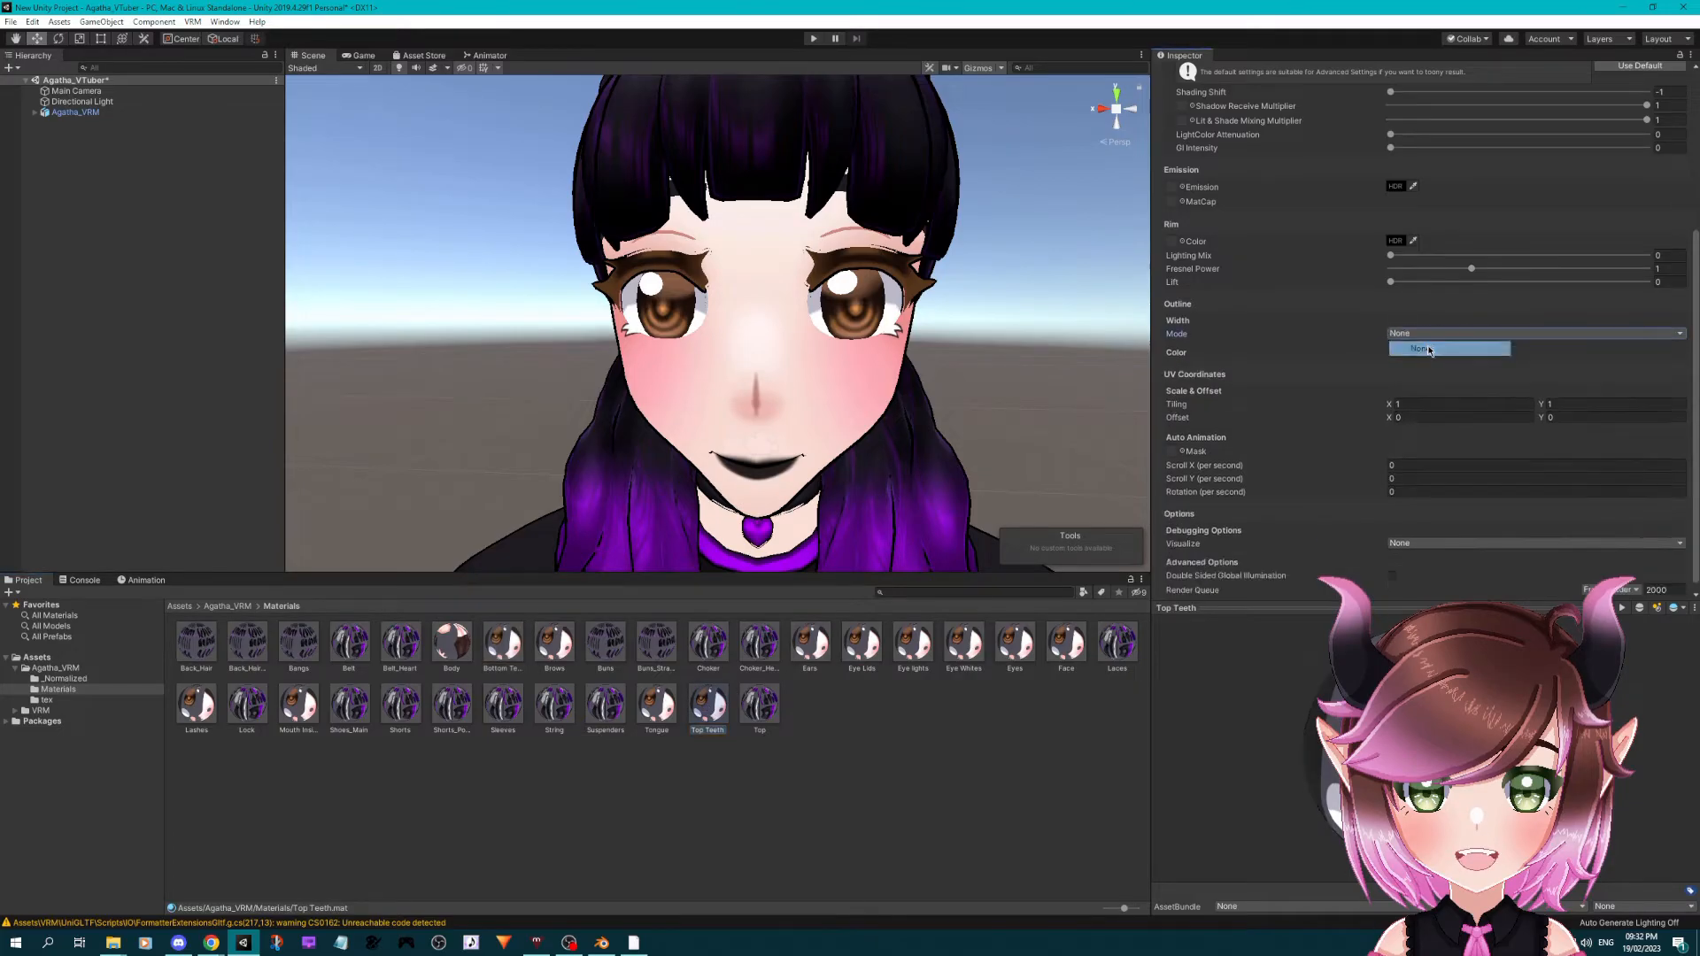
left_click(676, 714)
left_click(1421, 348)
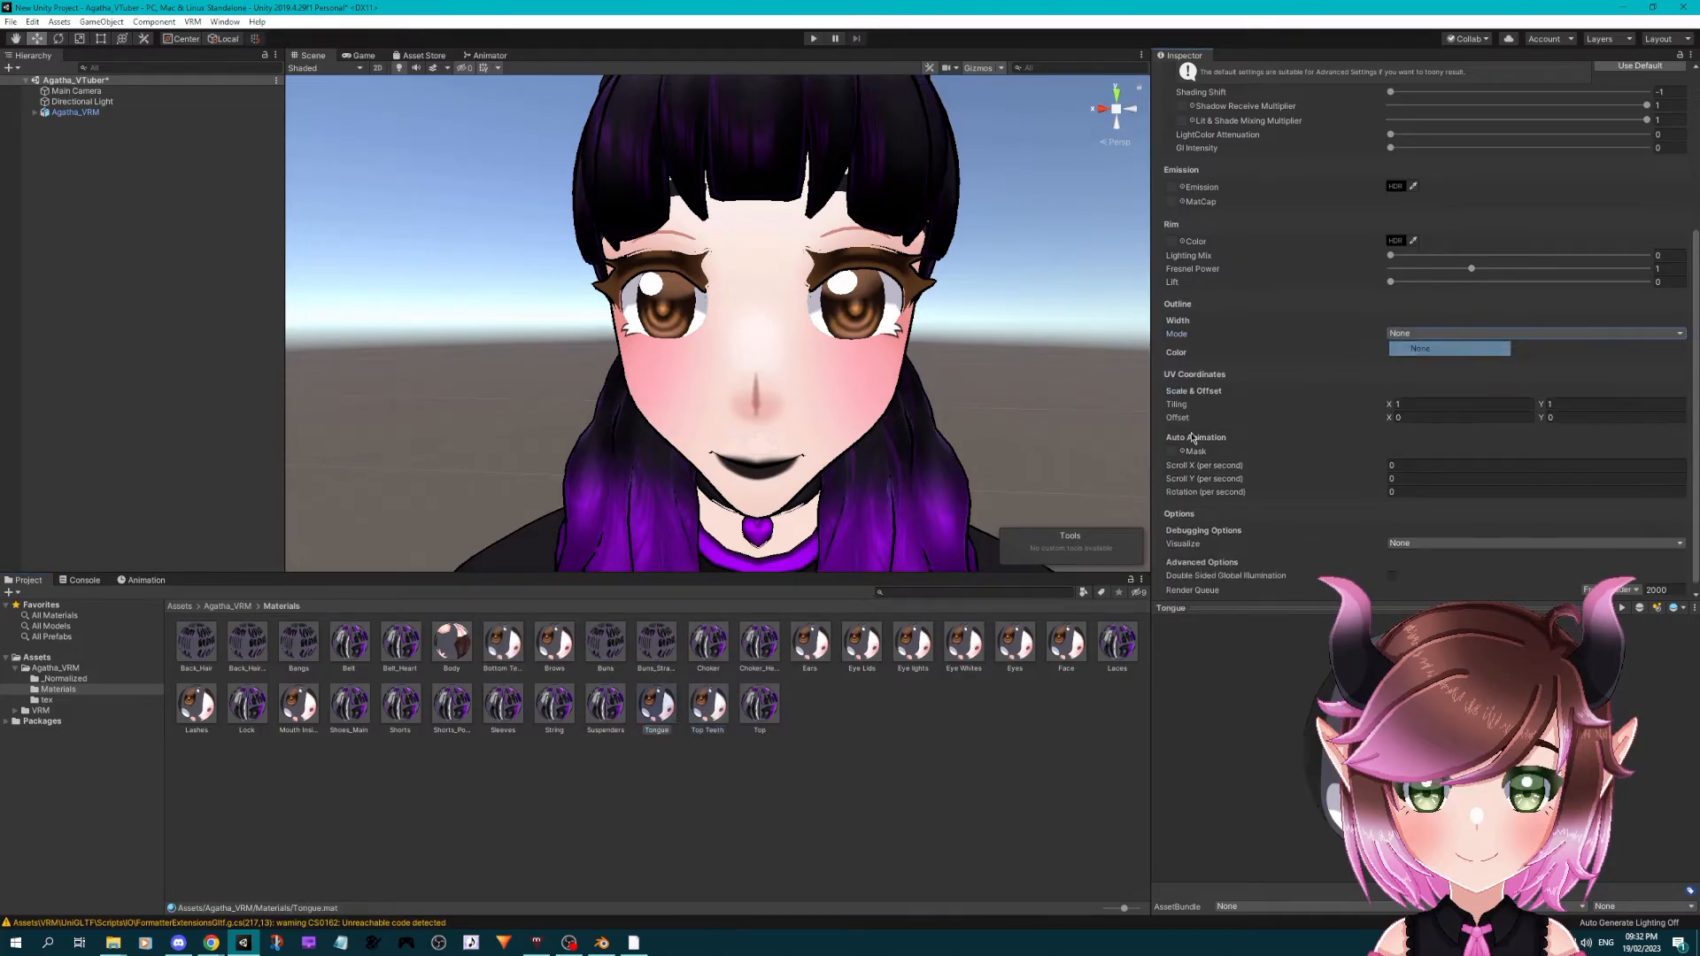
left_click(317, 707)
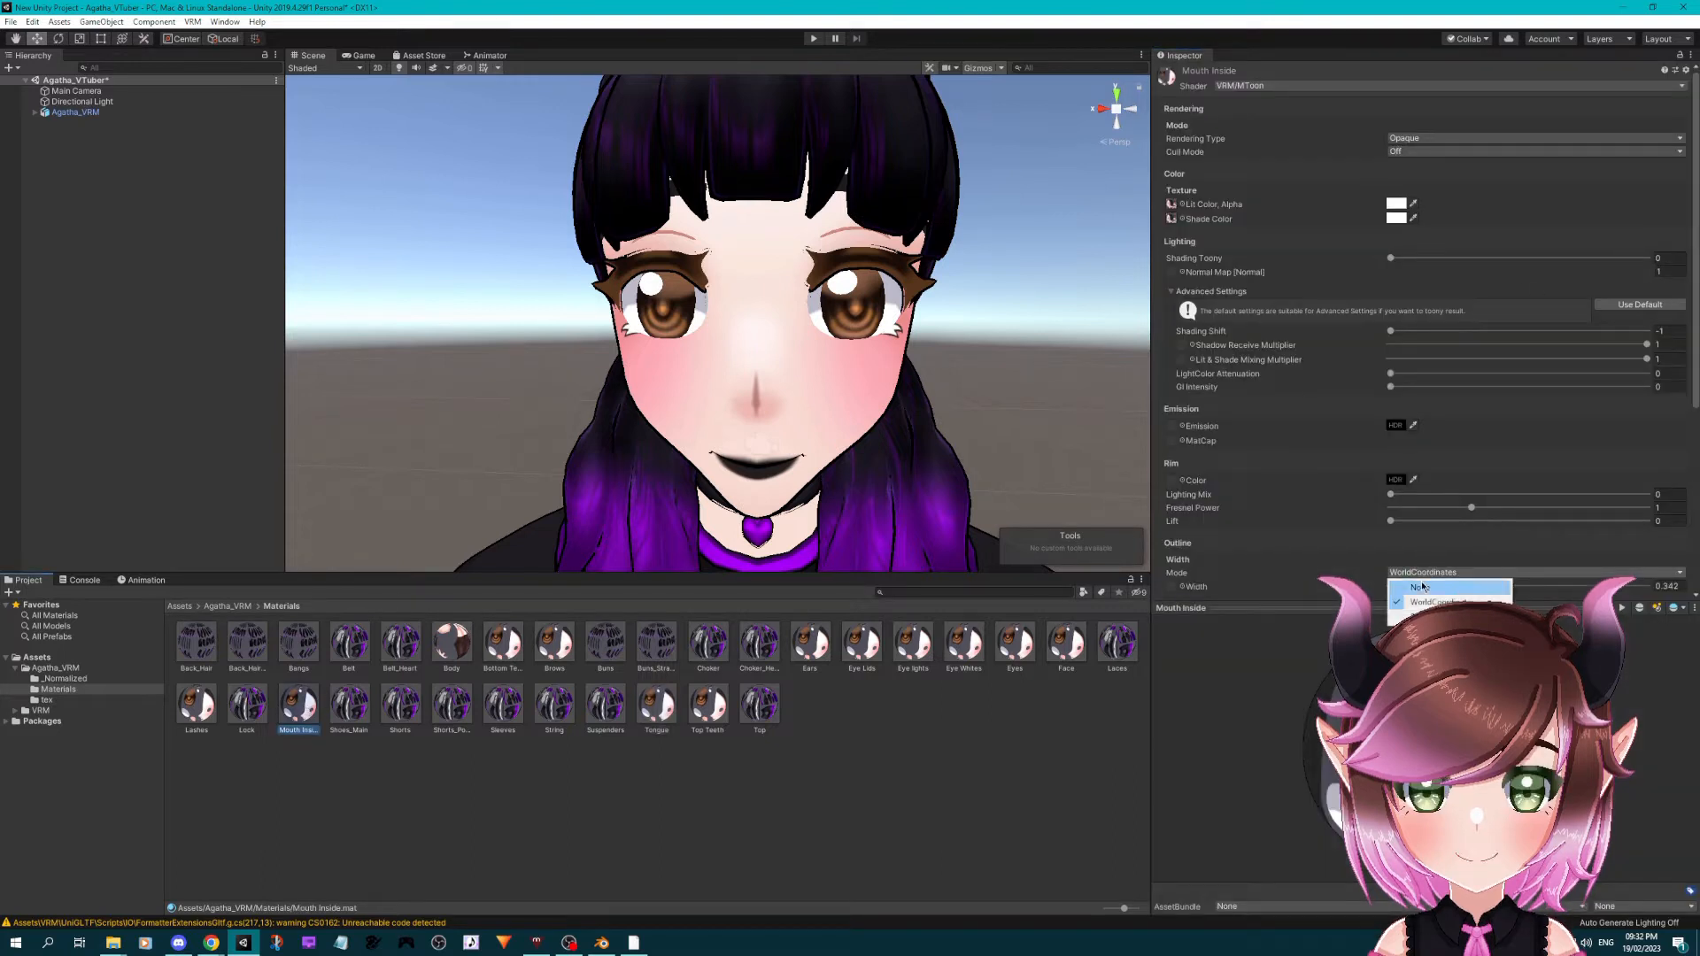
left_click(1421, 587)
- Set the outline width mode to None for the Lashes material and check the outlines on the model
left_click(210, 713)
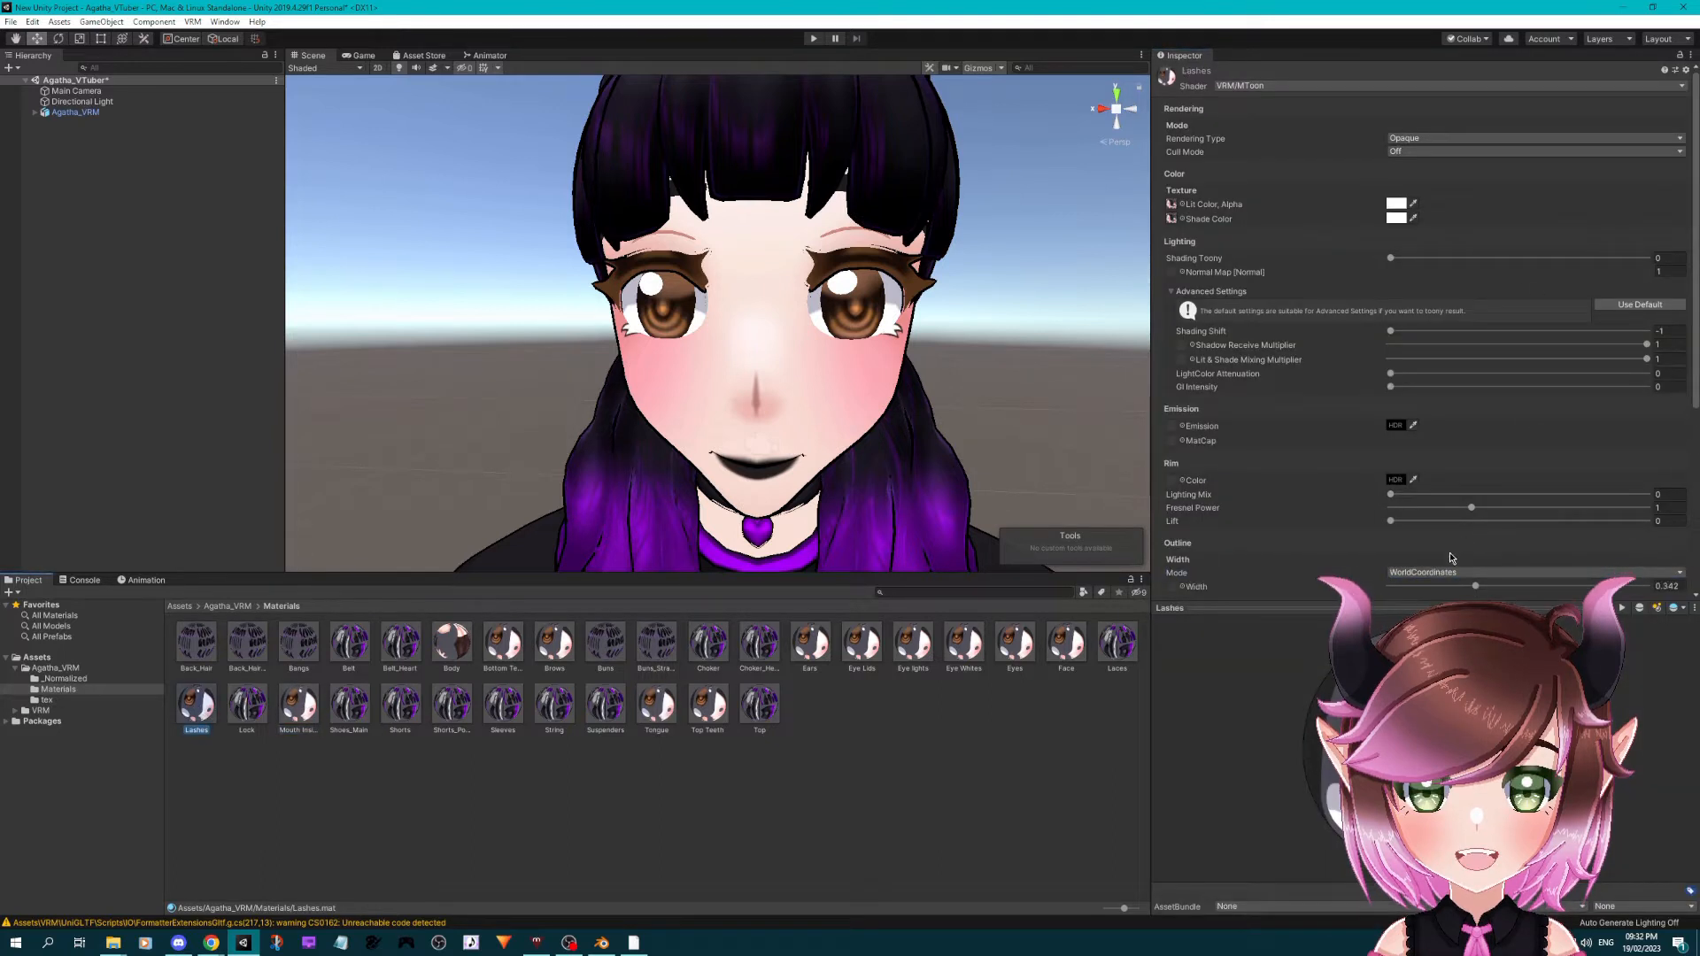
left_click(1423, 587)
scroll(968, 395, "down", 6)
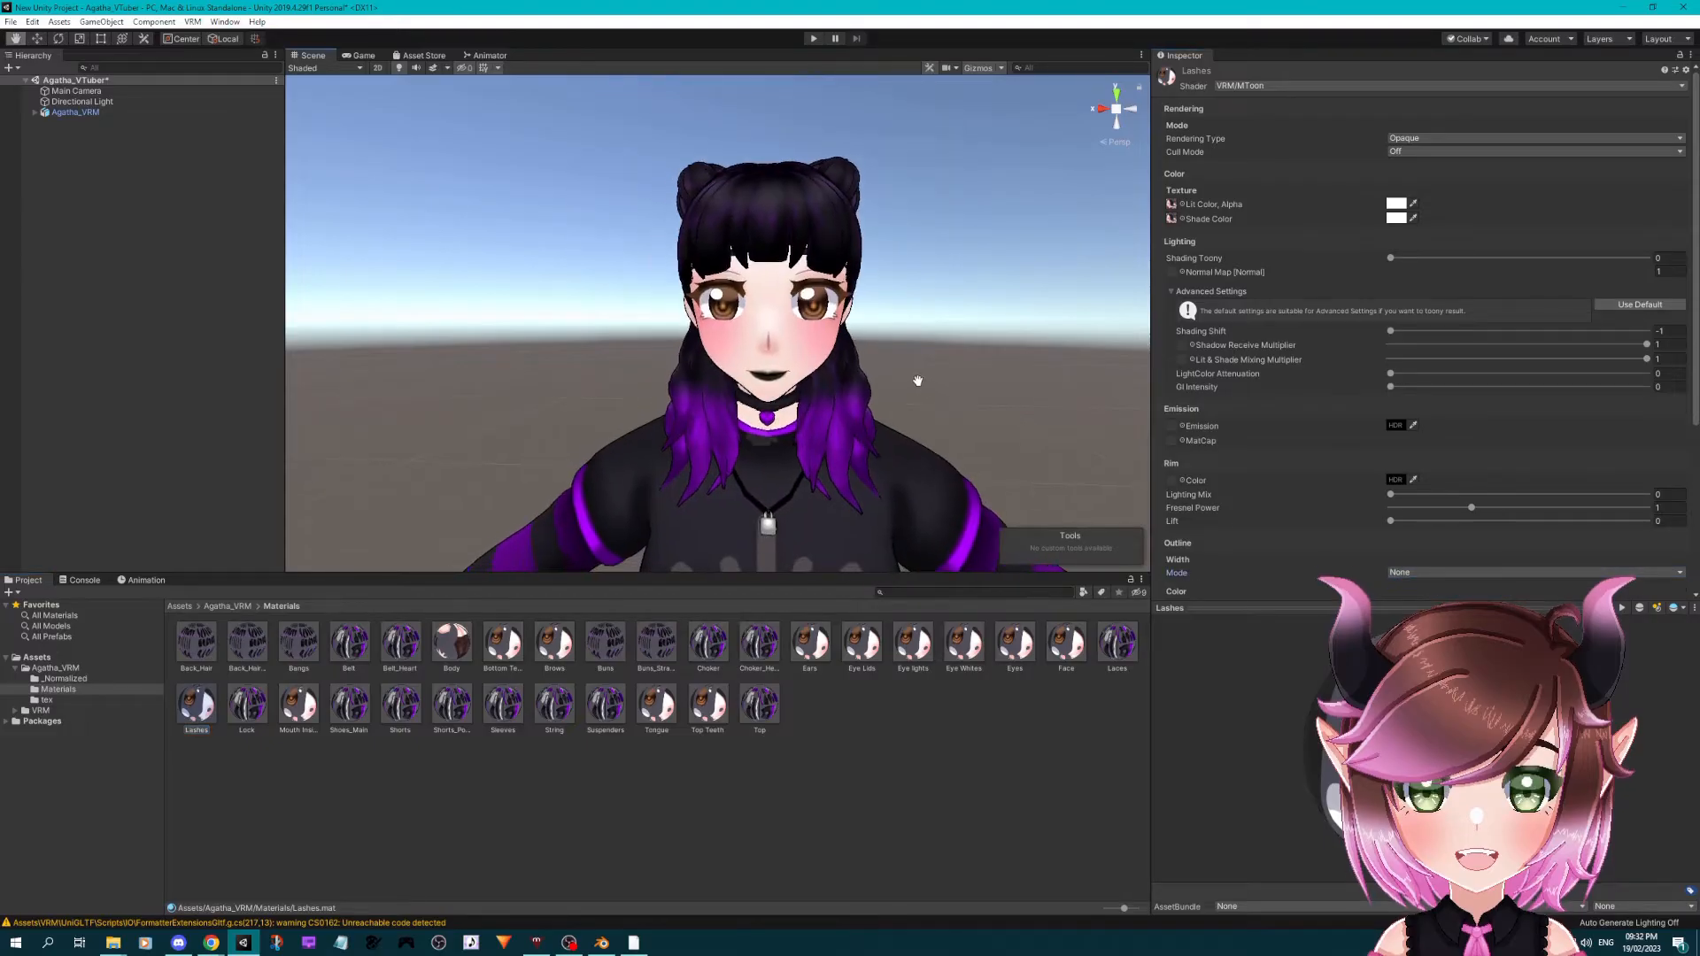
right_click_drag(915, 377, 767, 327)
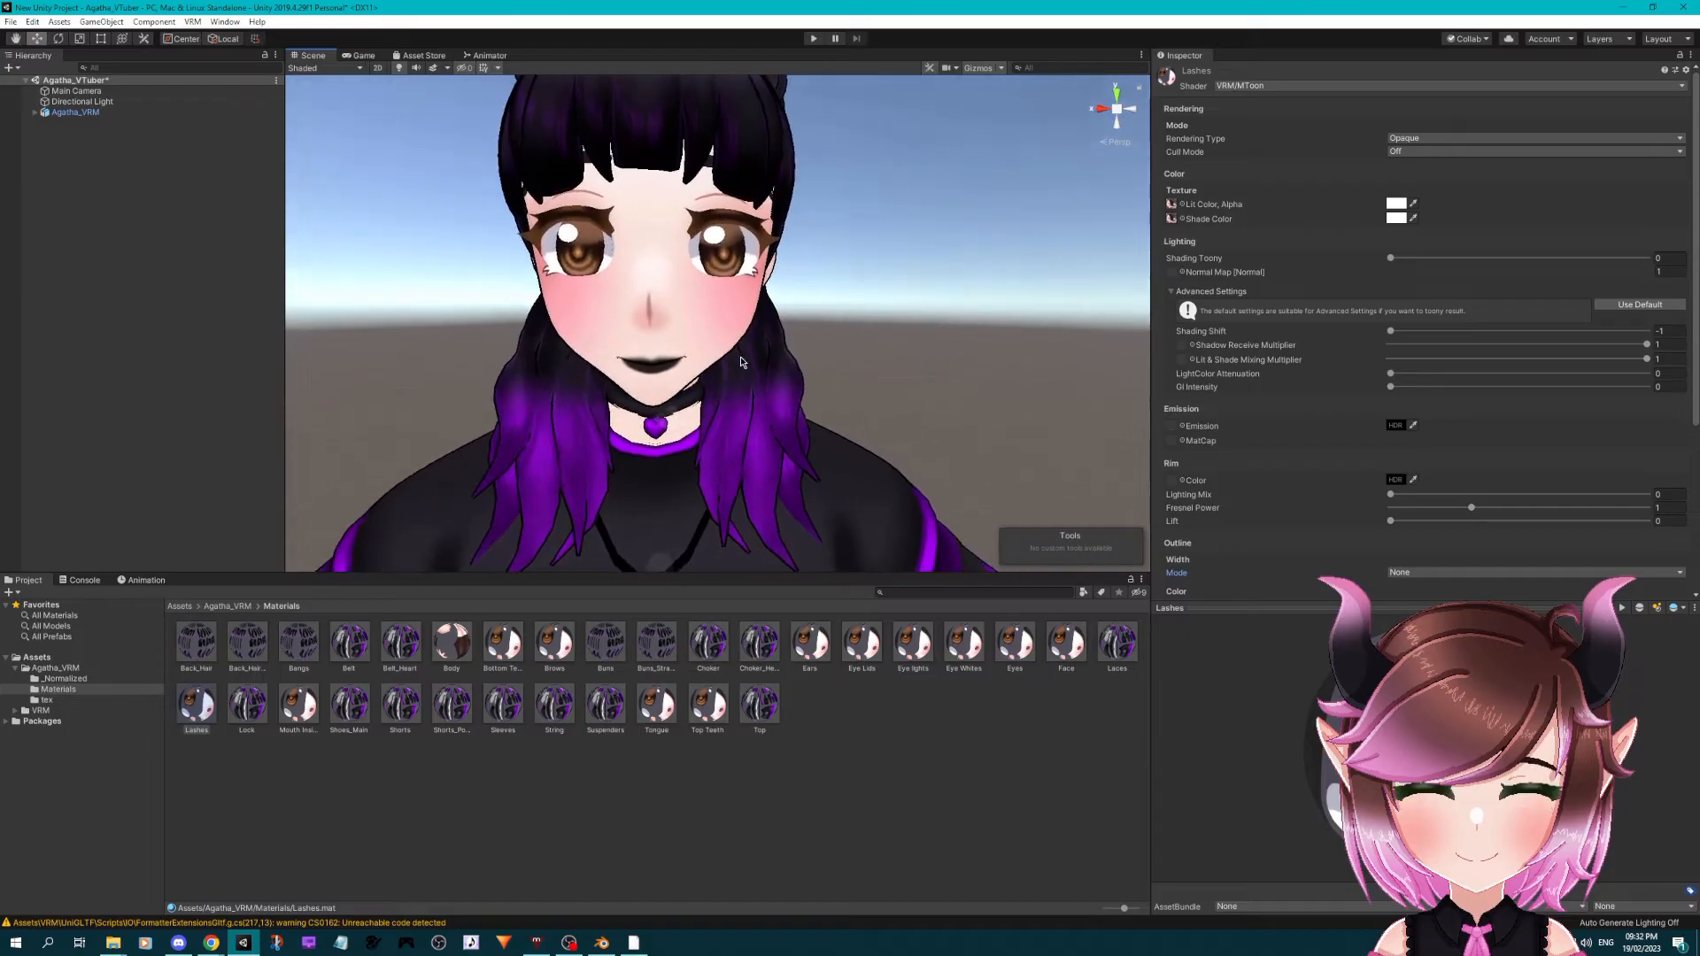
scroll(769, 323, "down", 5)
scroll(769, 323, "up", 5)
scroll(768, 324, "down", 5)
scroll(769, 324, "up", 3)
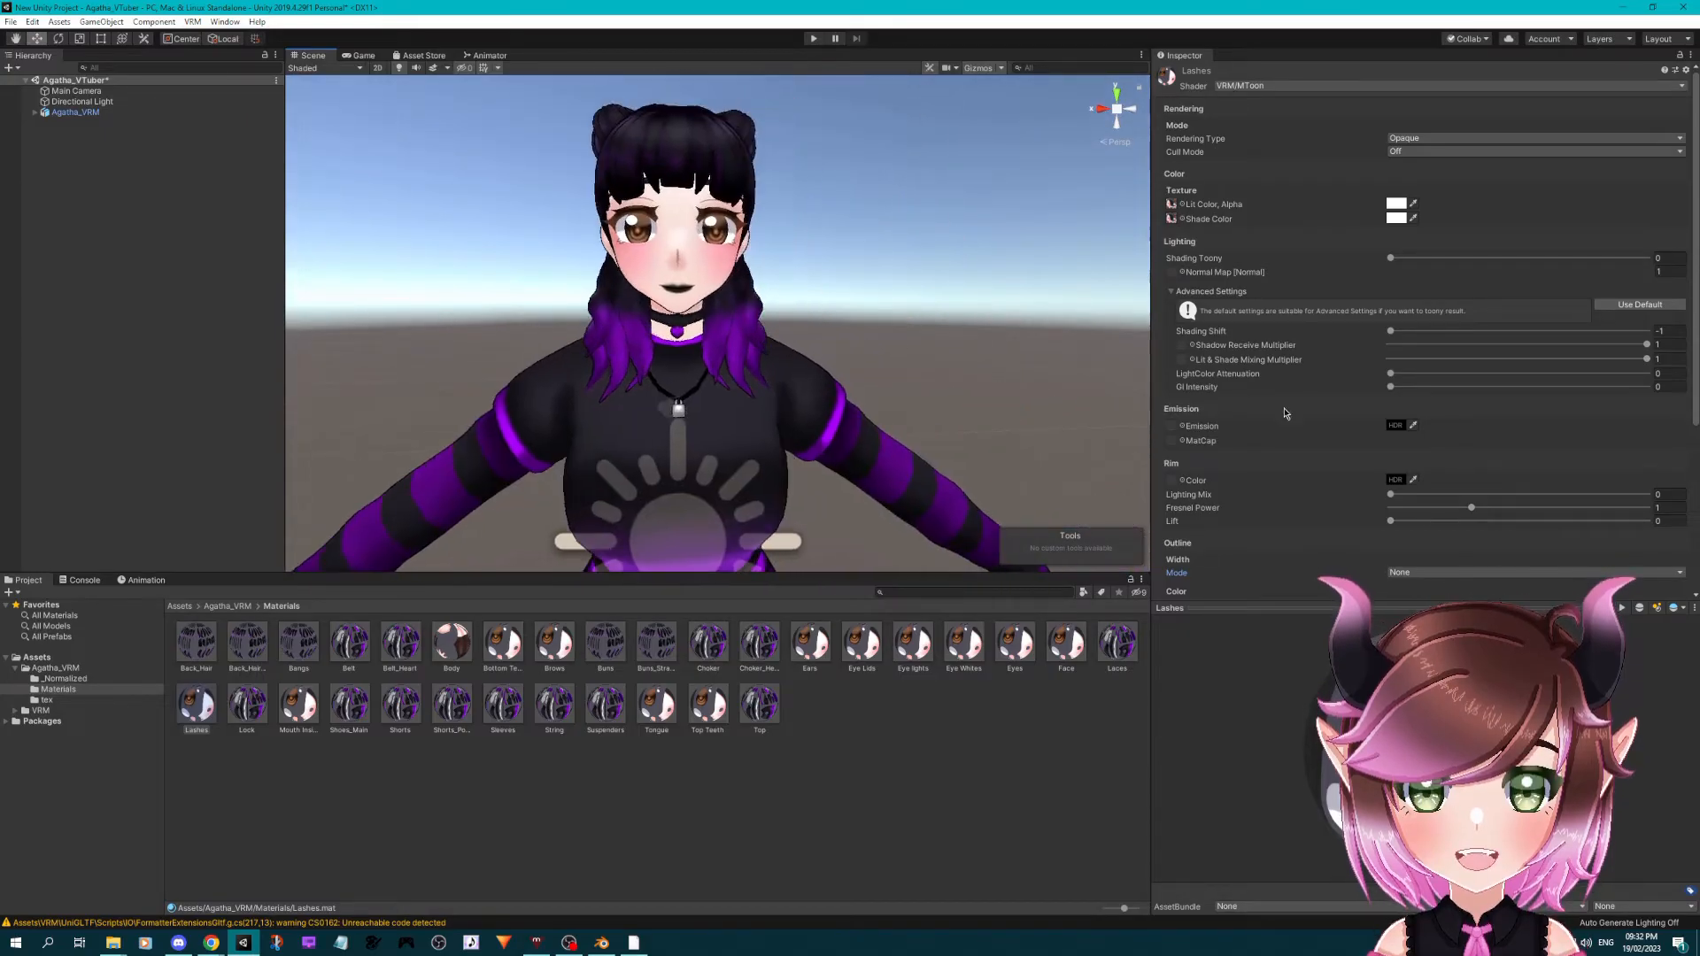
- Set the Choker_Heart material's outline color to a dark purple (47006B) sampled from the model's purple hair
scroll(1335, 414, "down", 5)
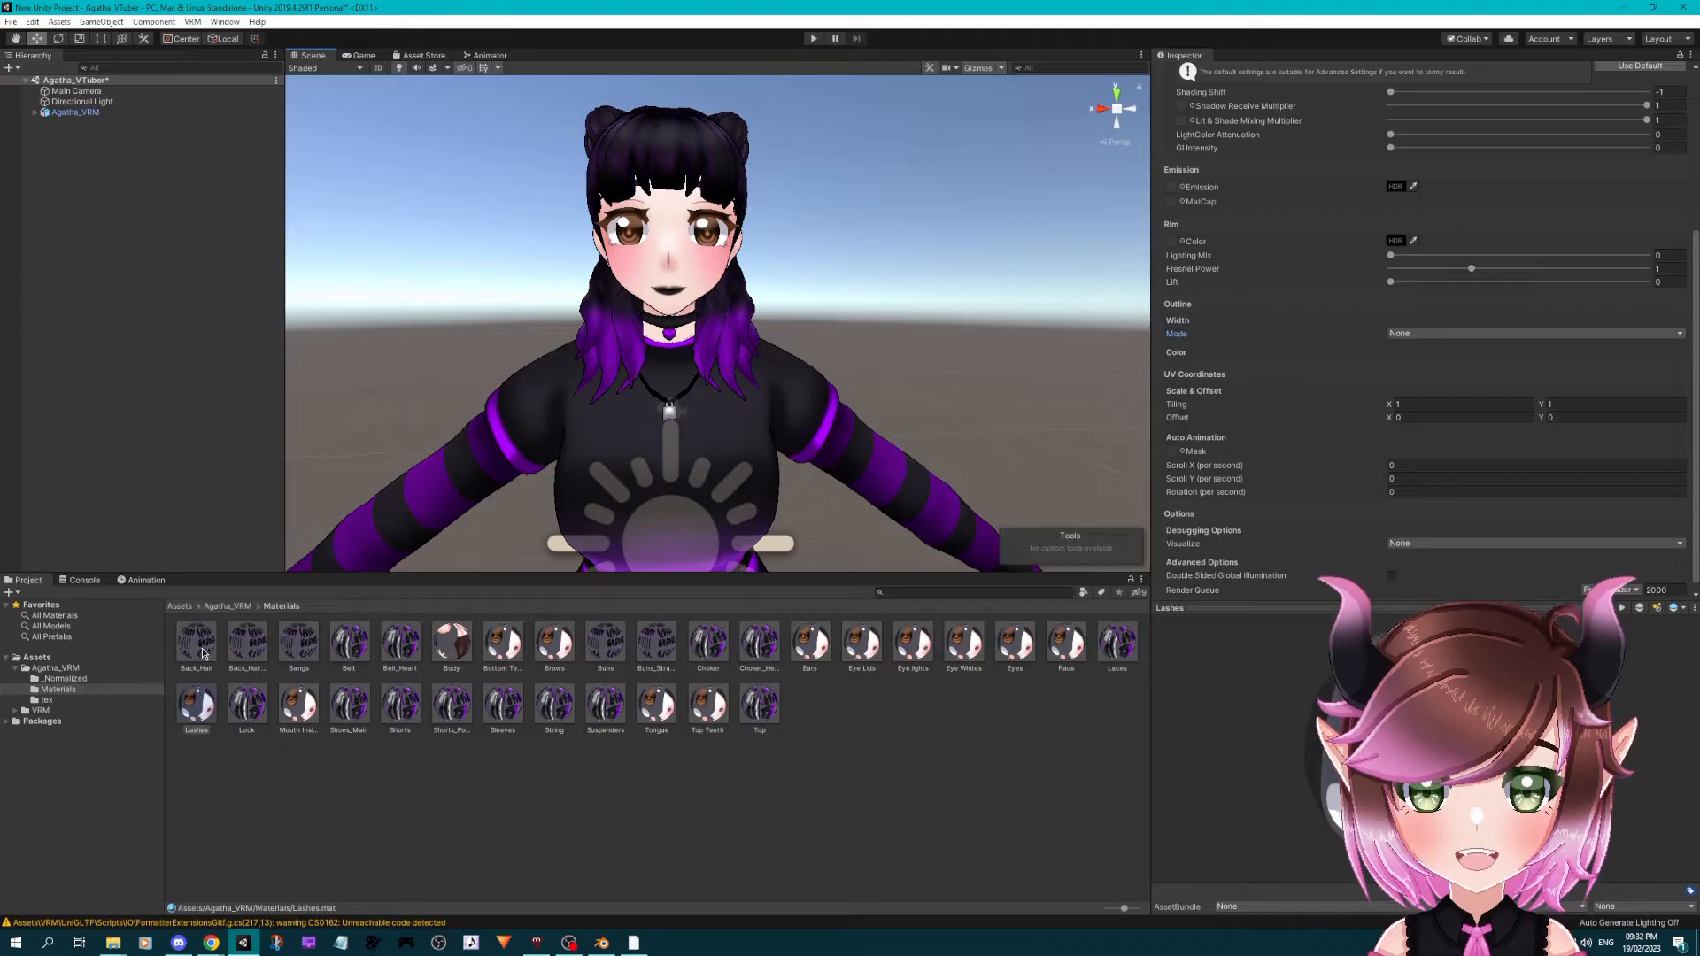
left_click(196, 642)
scroll(725, 325, "up", 2)
middle_click_drag(726, 325, 748, 330)
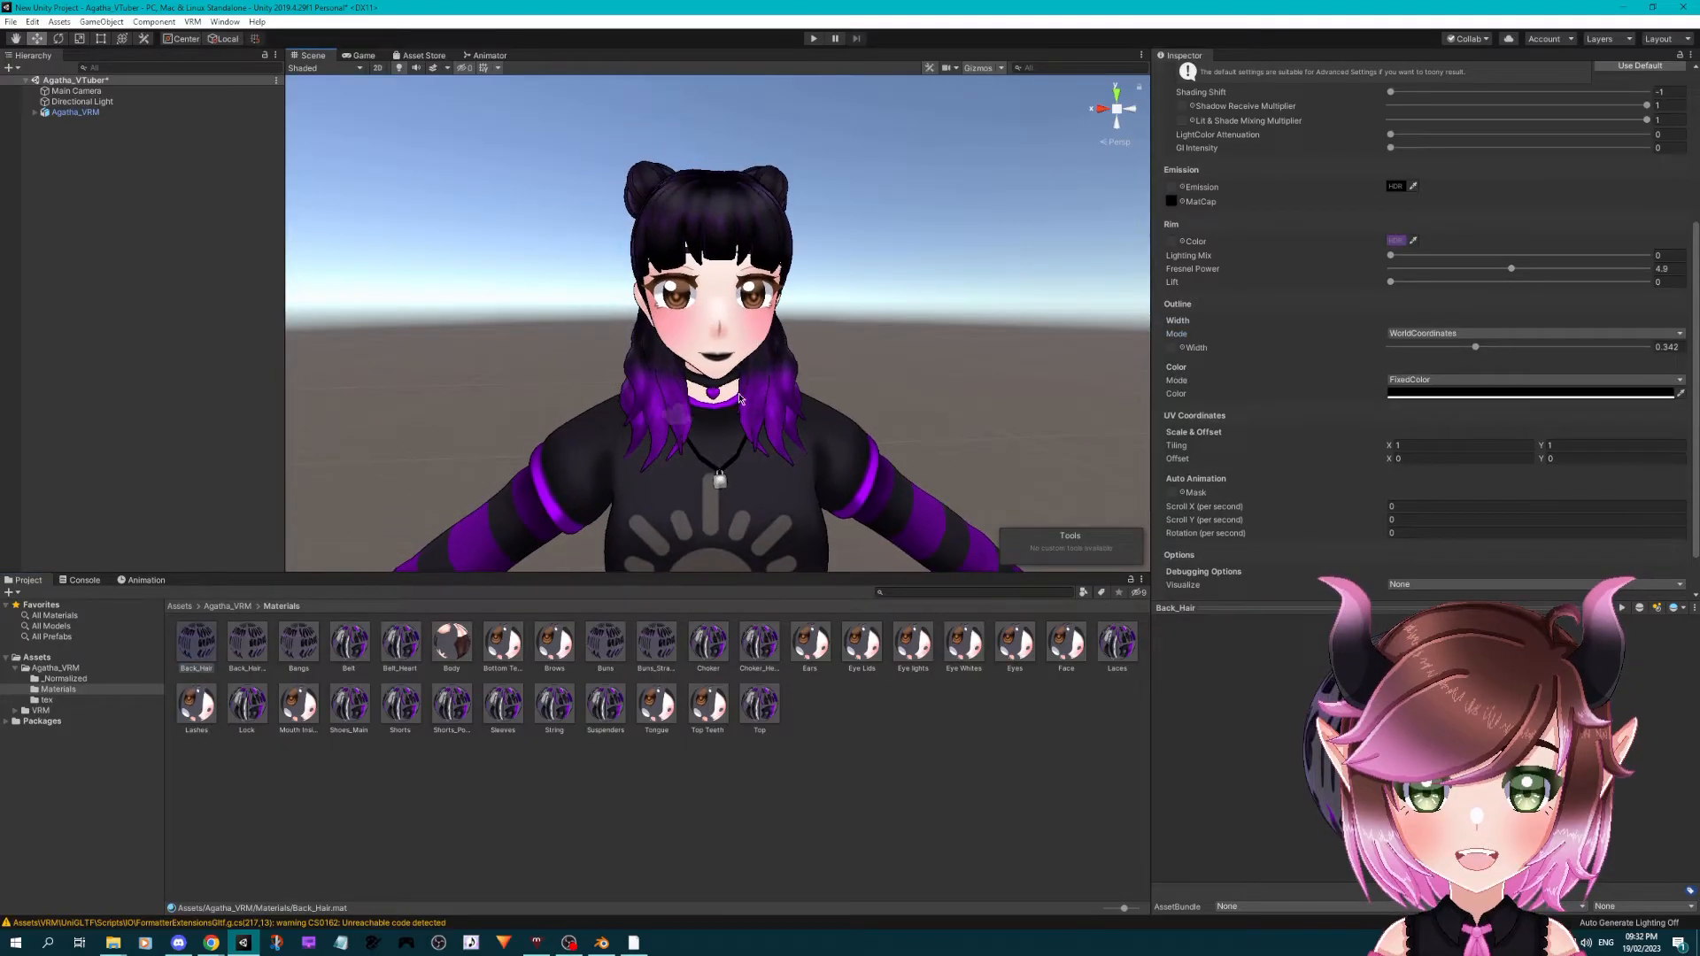
left_click(758, 642)
left_click(1474, 393)
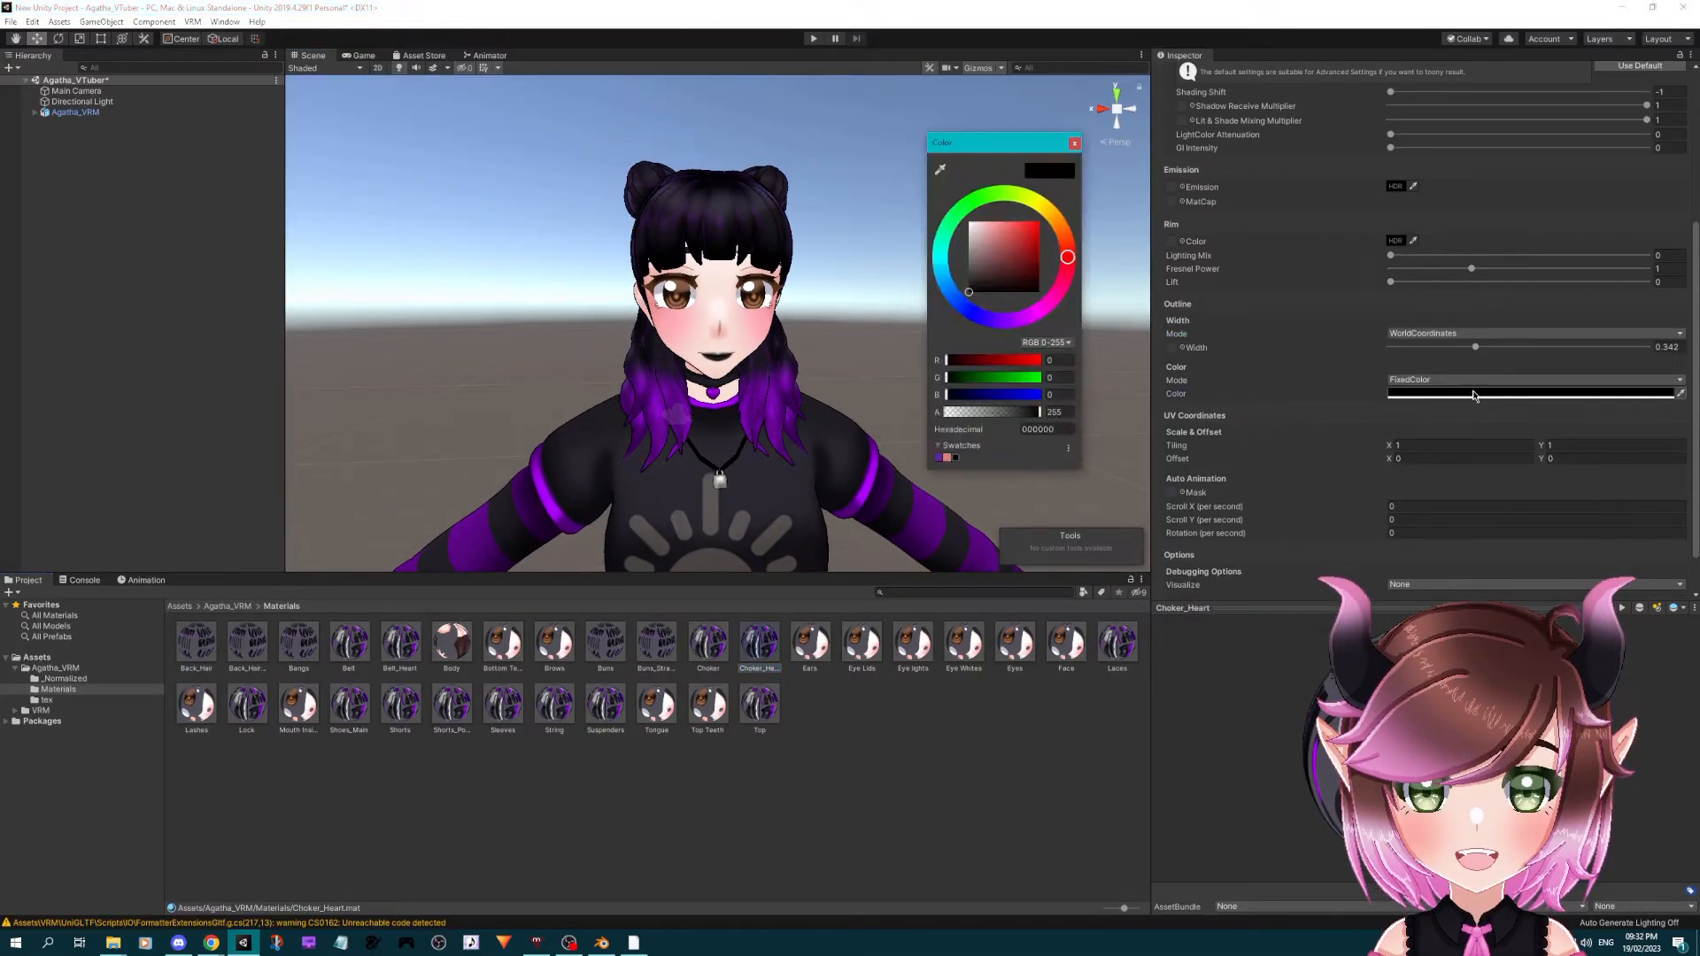
left_click(937, 169)
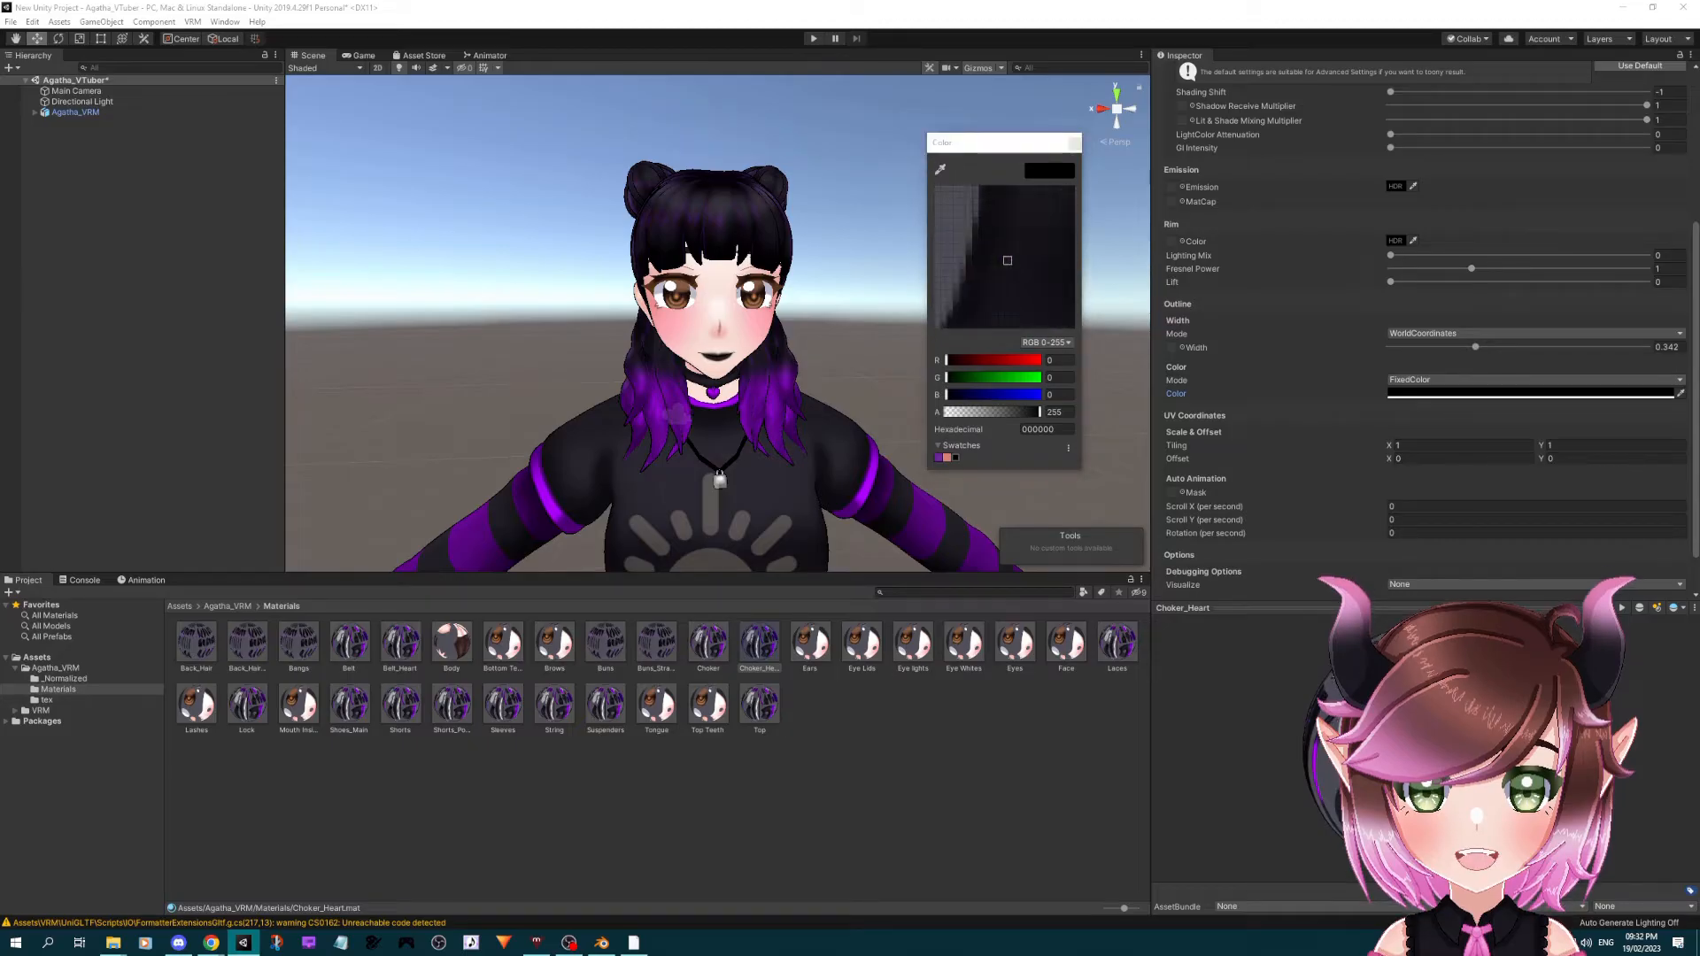
left_click(677, 414)
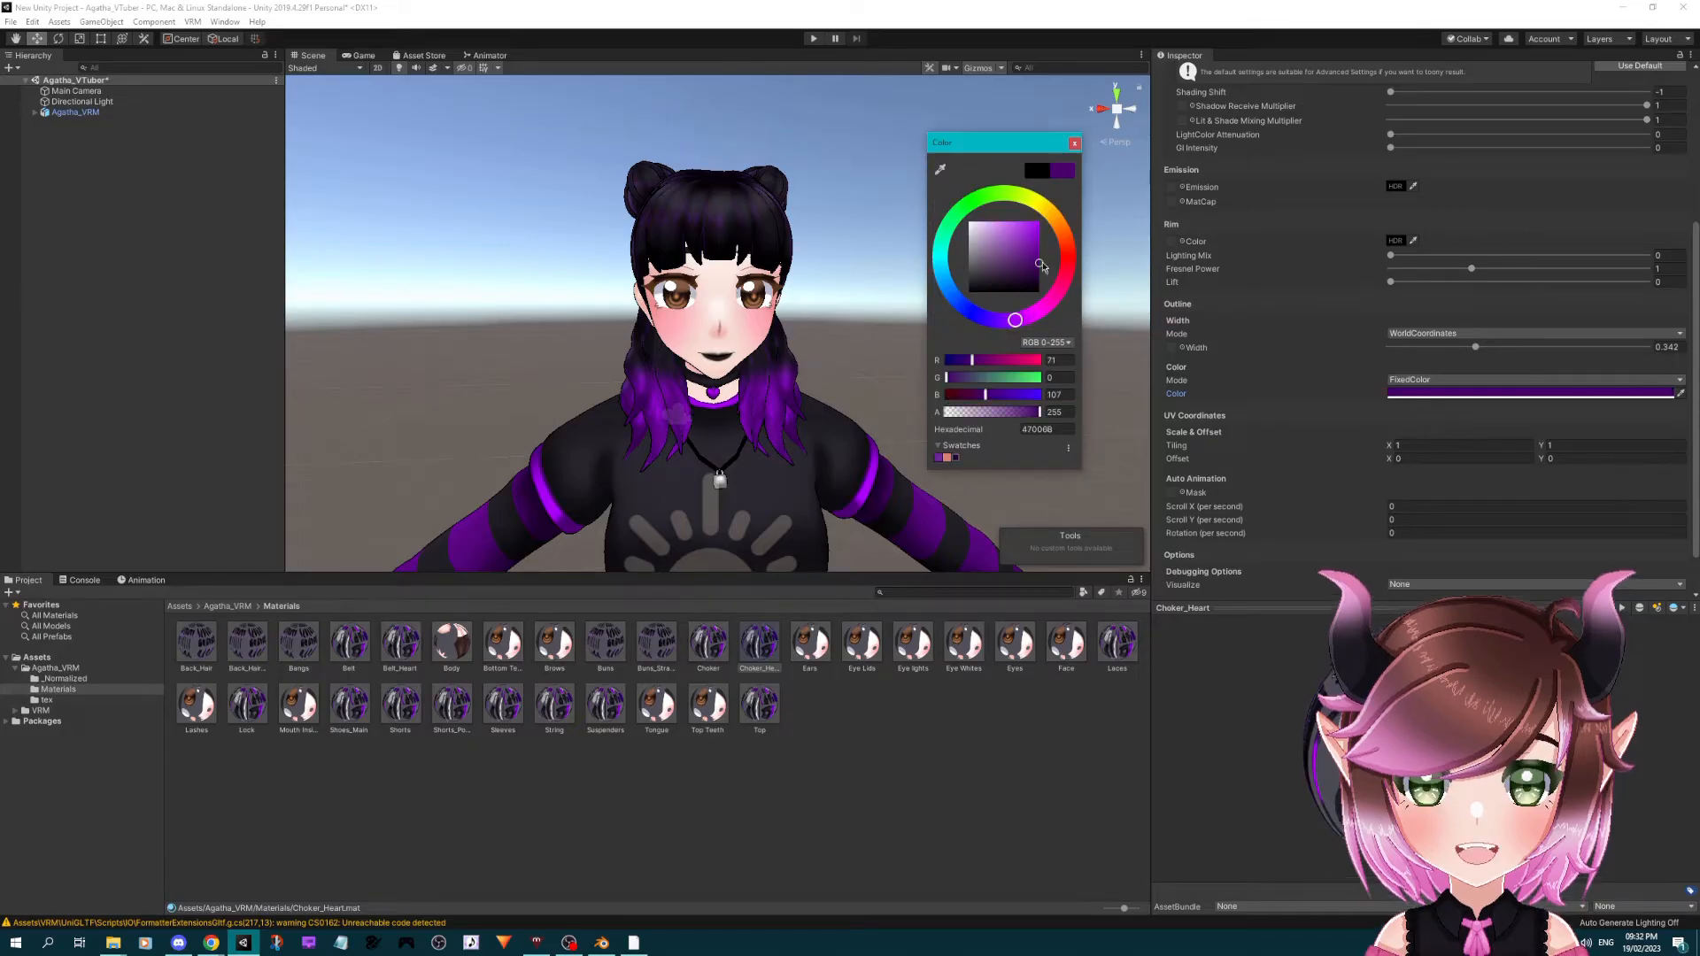
left_click(1074, 143)
- Reduce the Choker_Heart material's outline width to about 0.145 and check the heart pendant up close
scroll(807, 438, "up", 5)
scroll(806, 438, "up", 4)
middle_click_drag(785, 455, 809, 264)
mouse_move(836, 350)
left_mouse_down("alt")
mouse_move(800, 375)
mouse_move(836, 363)
left_mouse_up("alt")
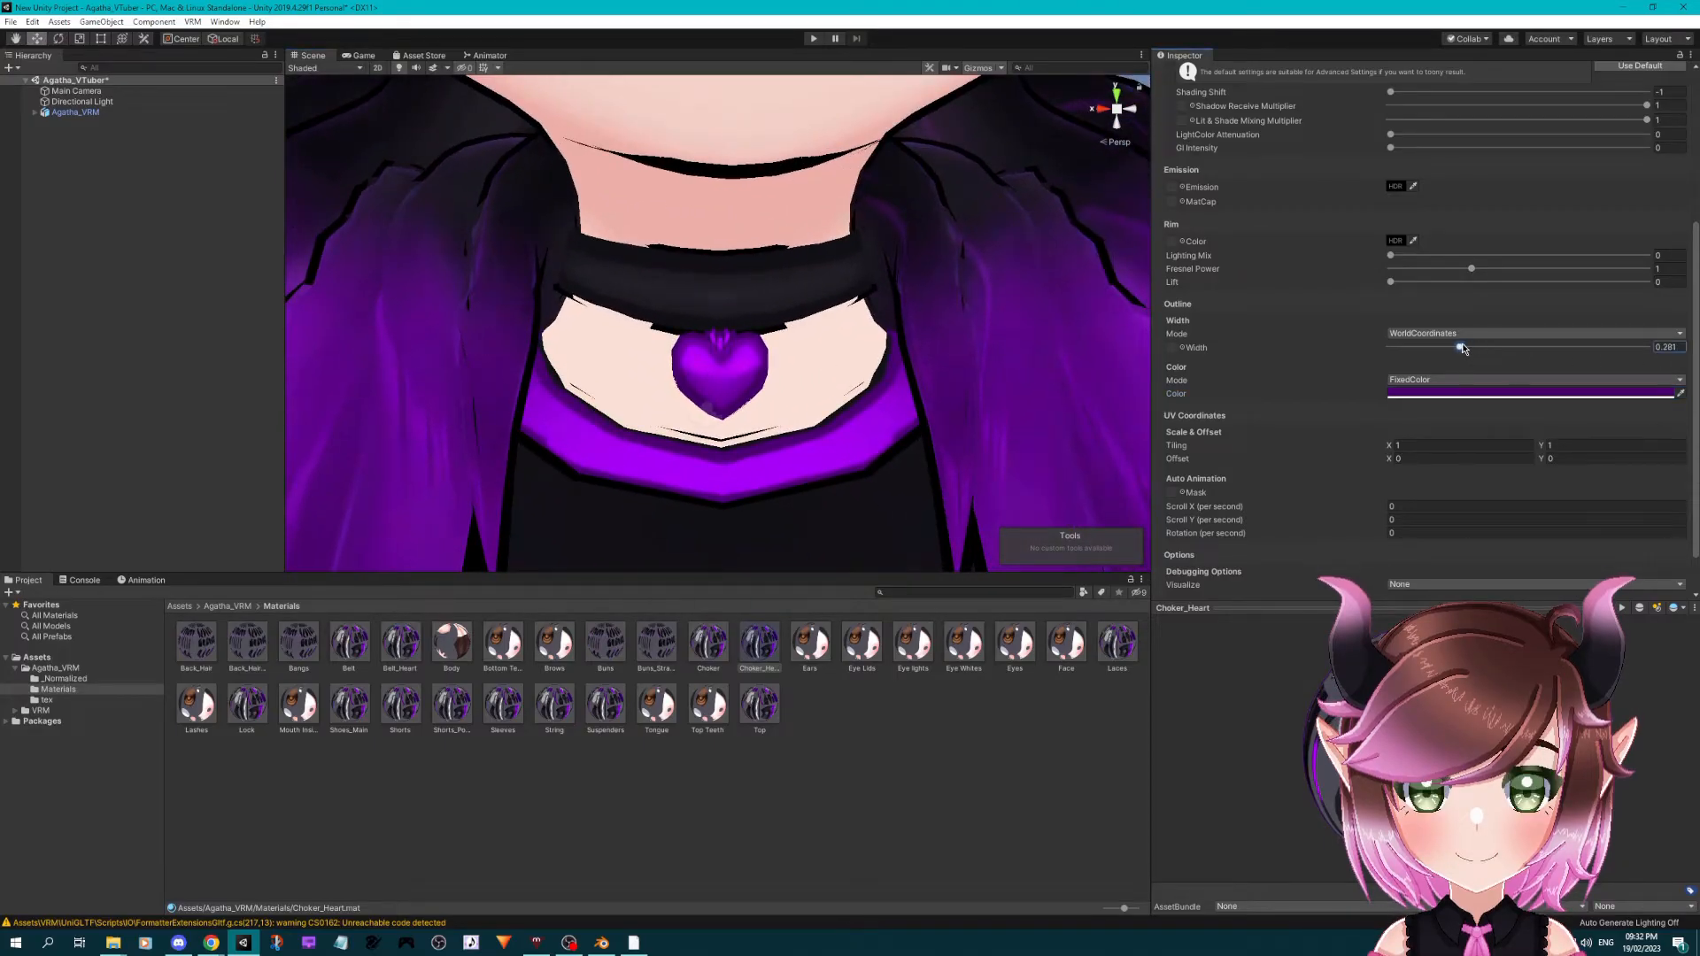
left_click_drag(1464, 348, 1430, 353)
scroll(742, 504, "down", 5)
left_click_drag(865, 475, 740, 424, "alt")
middle_click_drag(810, 395, 820, 415)
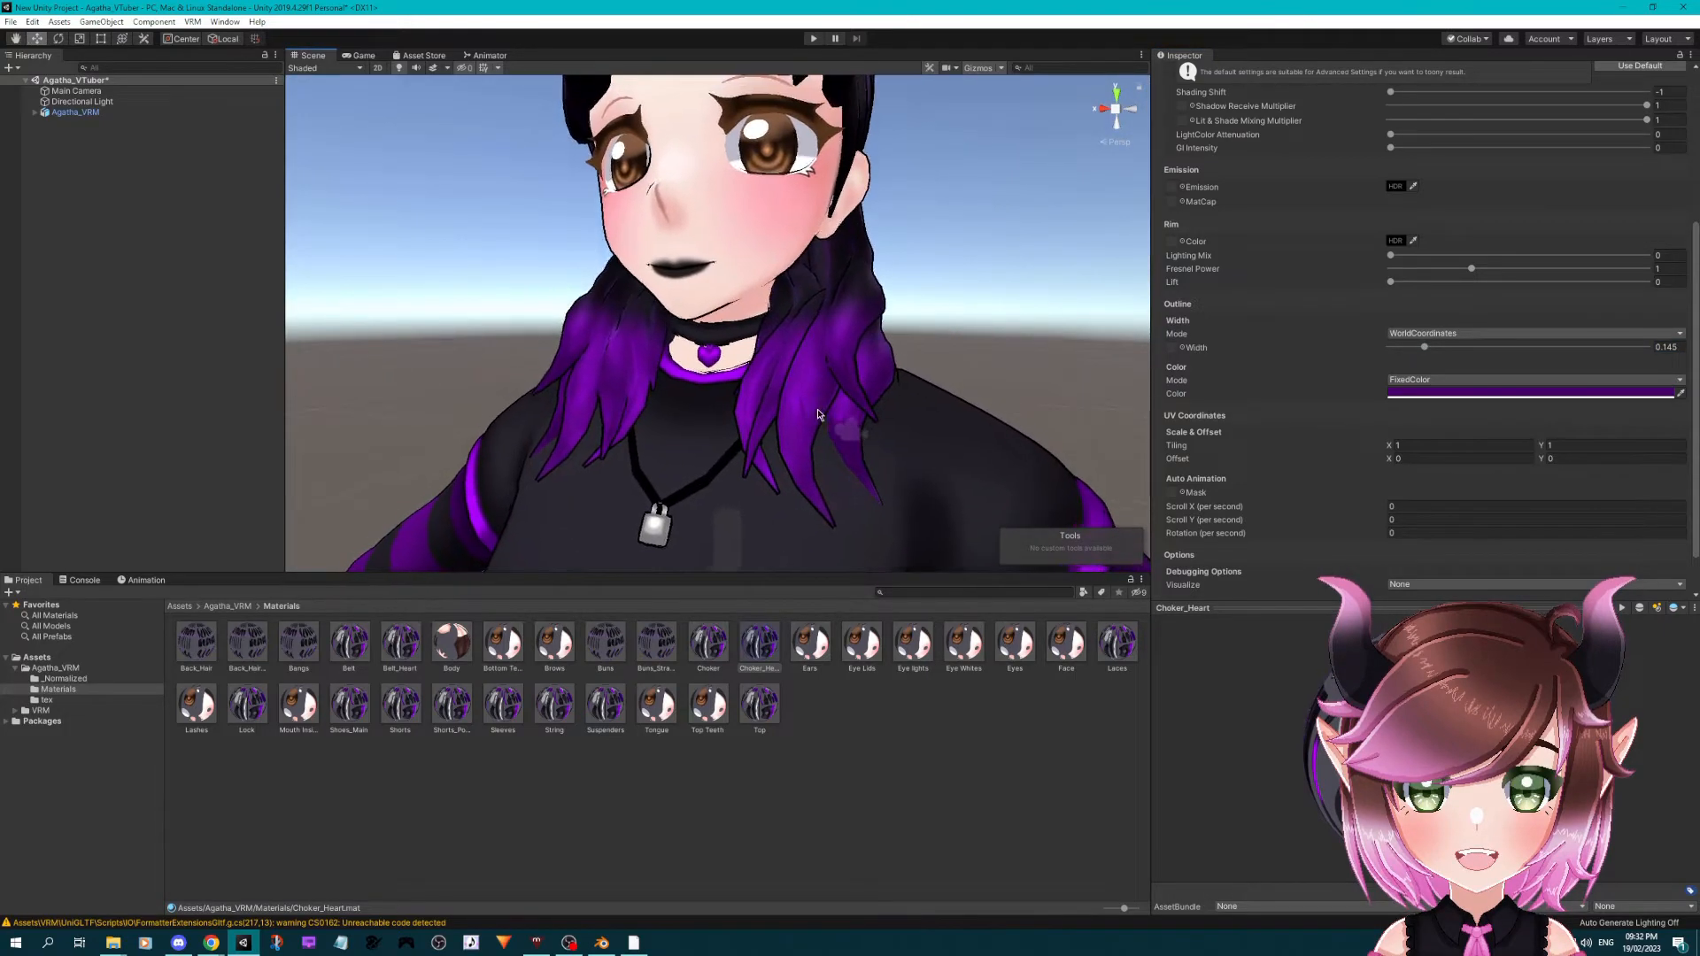
scroll(820, 415, "up", 5)
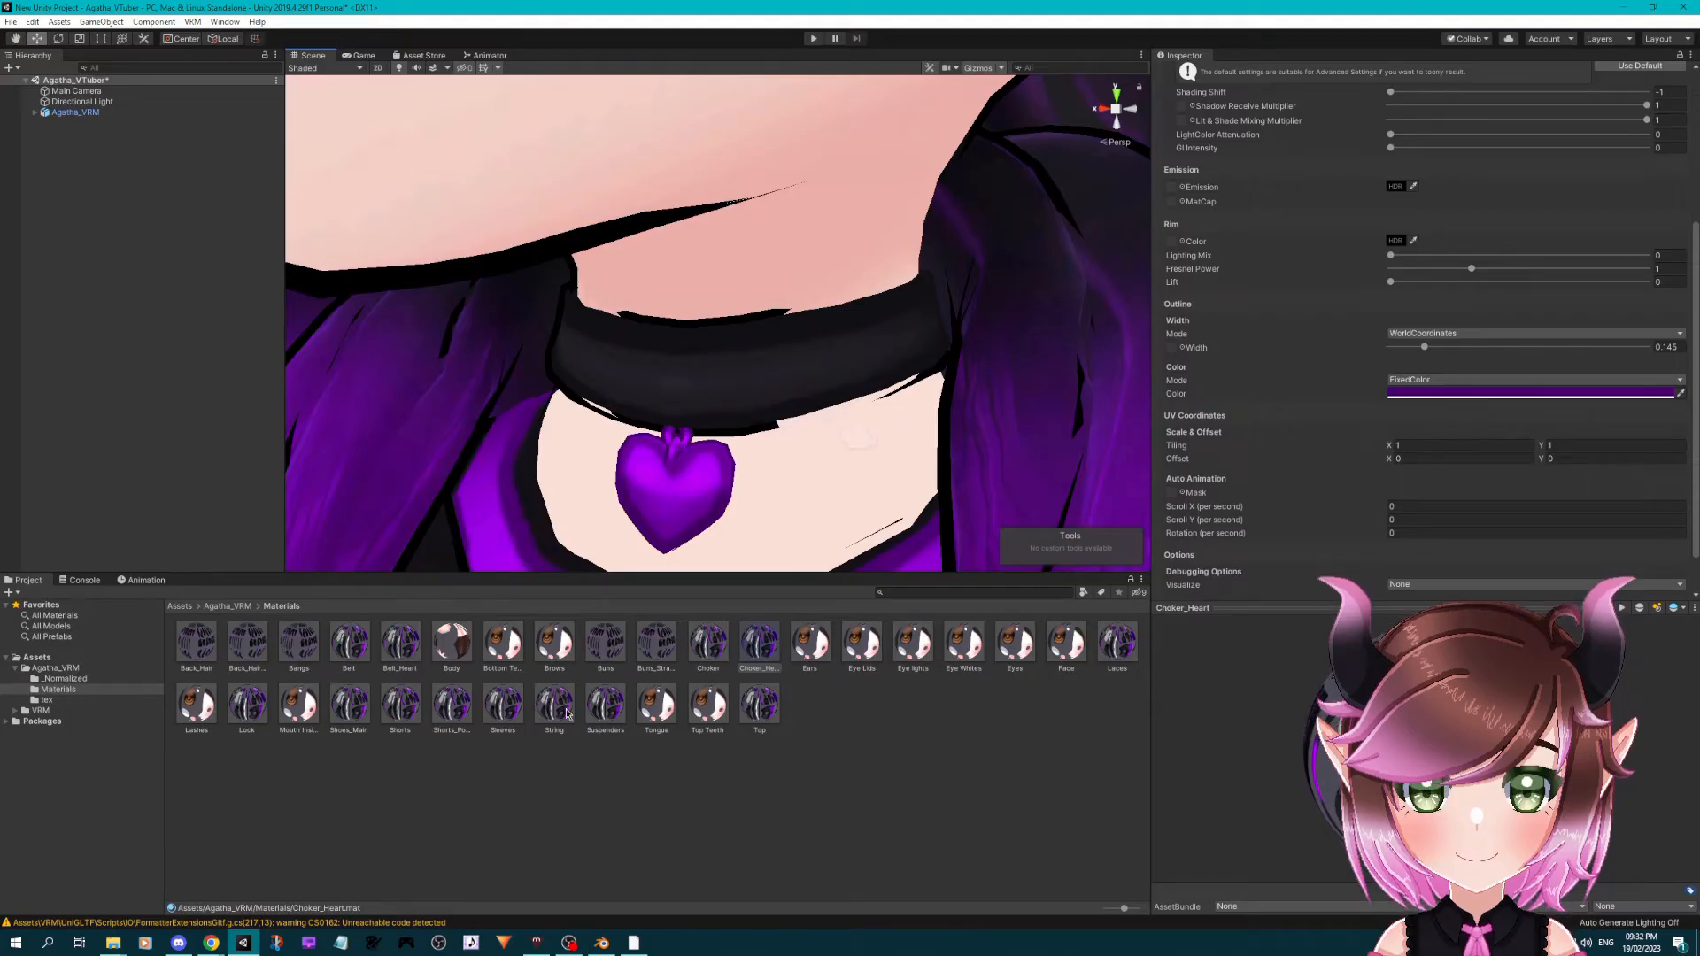
- Reduce the Choker material's outline width to about 0.025 and check the neck area on the model
left_click(709, 642)
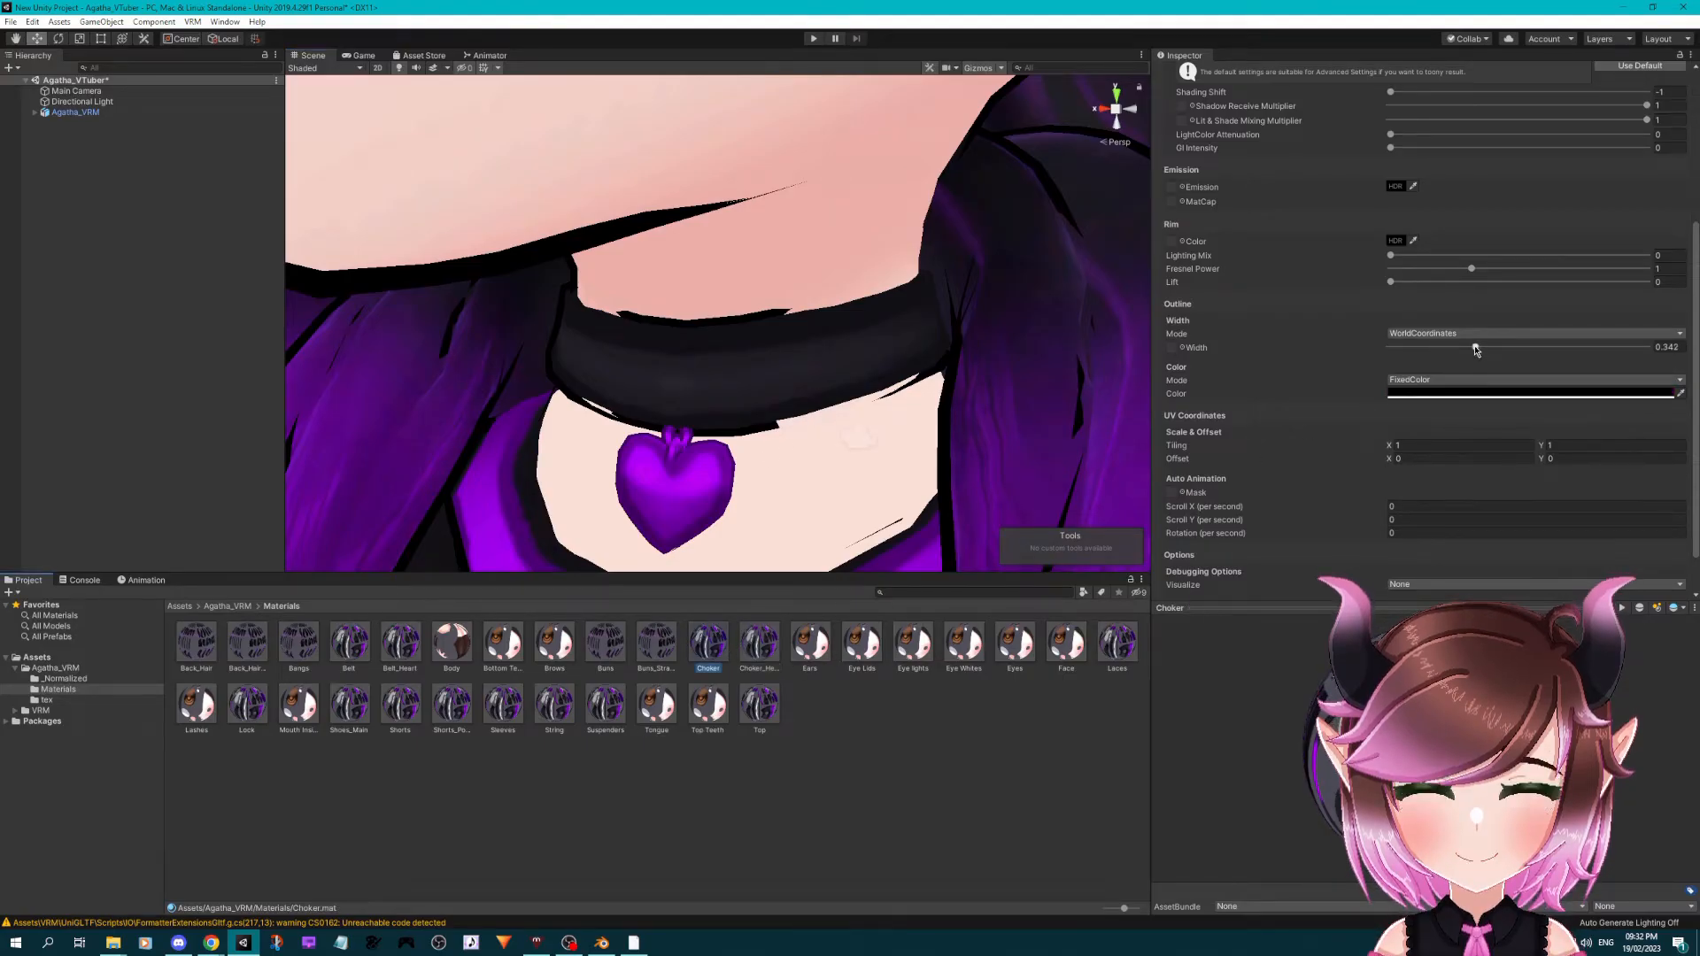
left_click_drag(1424, 348, 1459, 346)
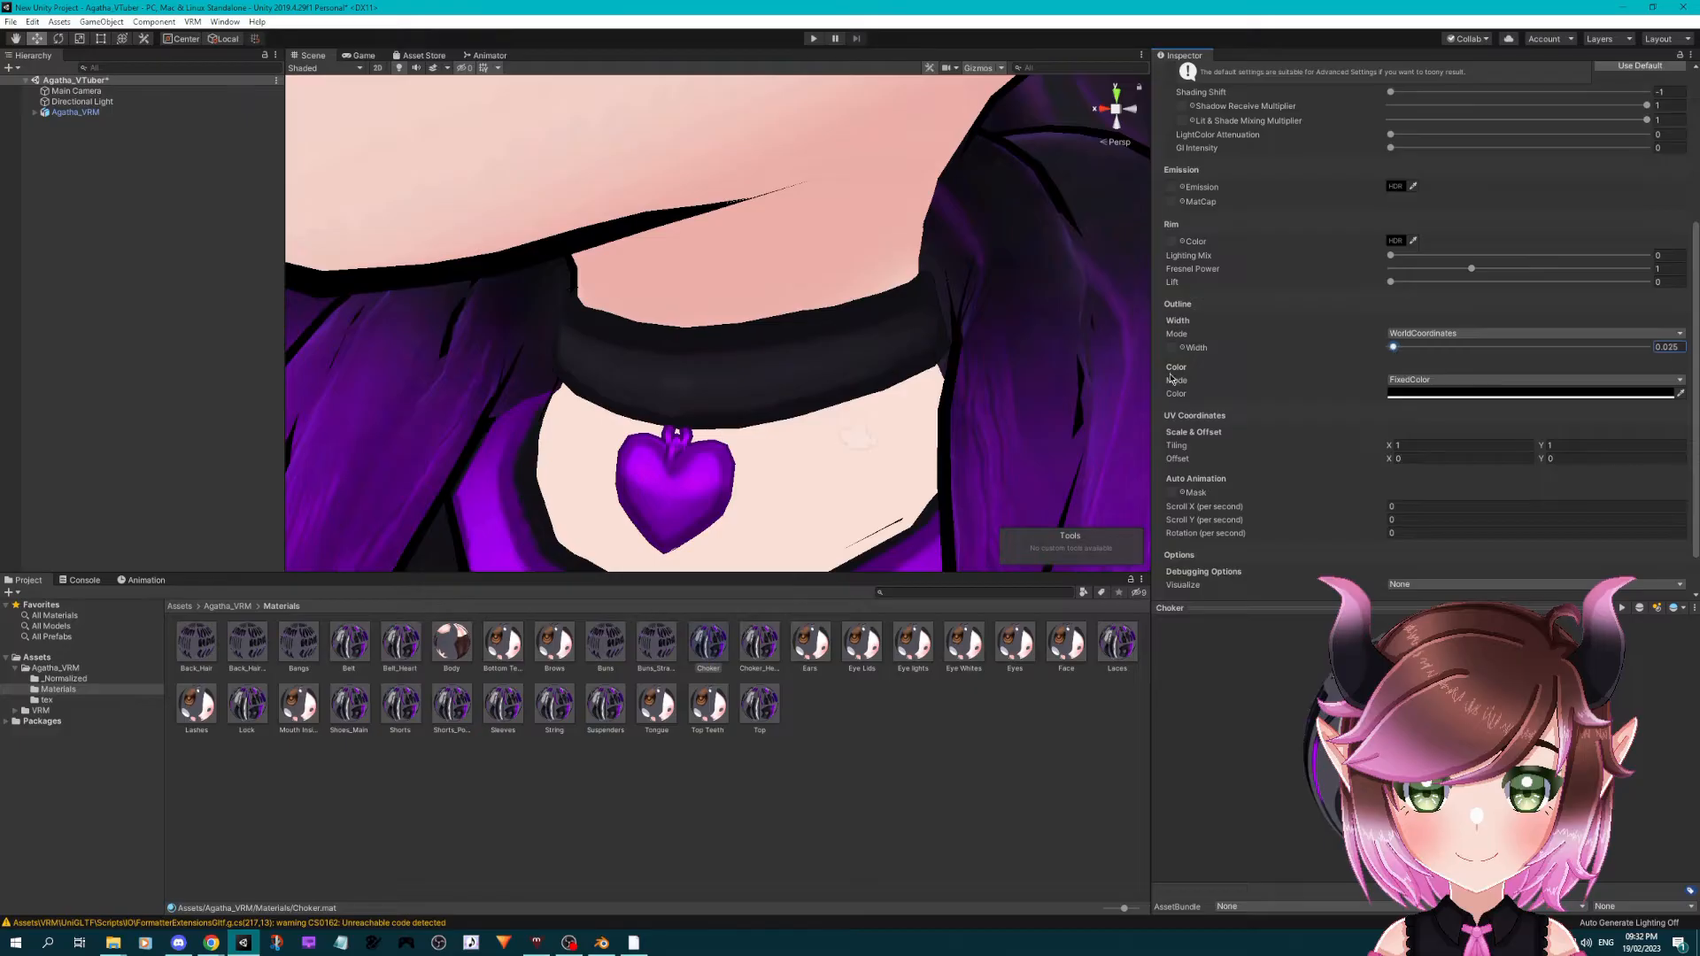
scroll(1062, 389, "down", 8)
left_click_drag(1062, 390, 890, 398, "alt")
middle_click_drag(890, 398, 712, 406)
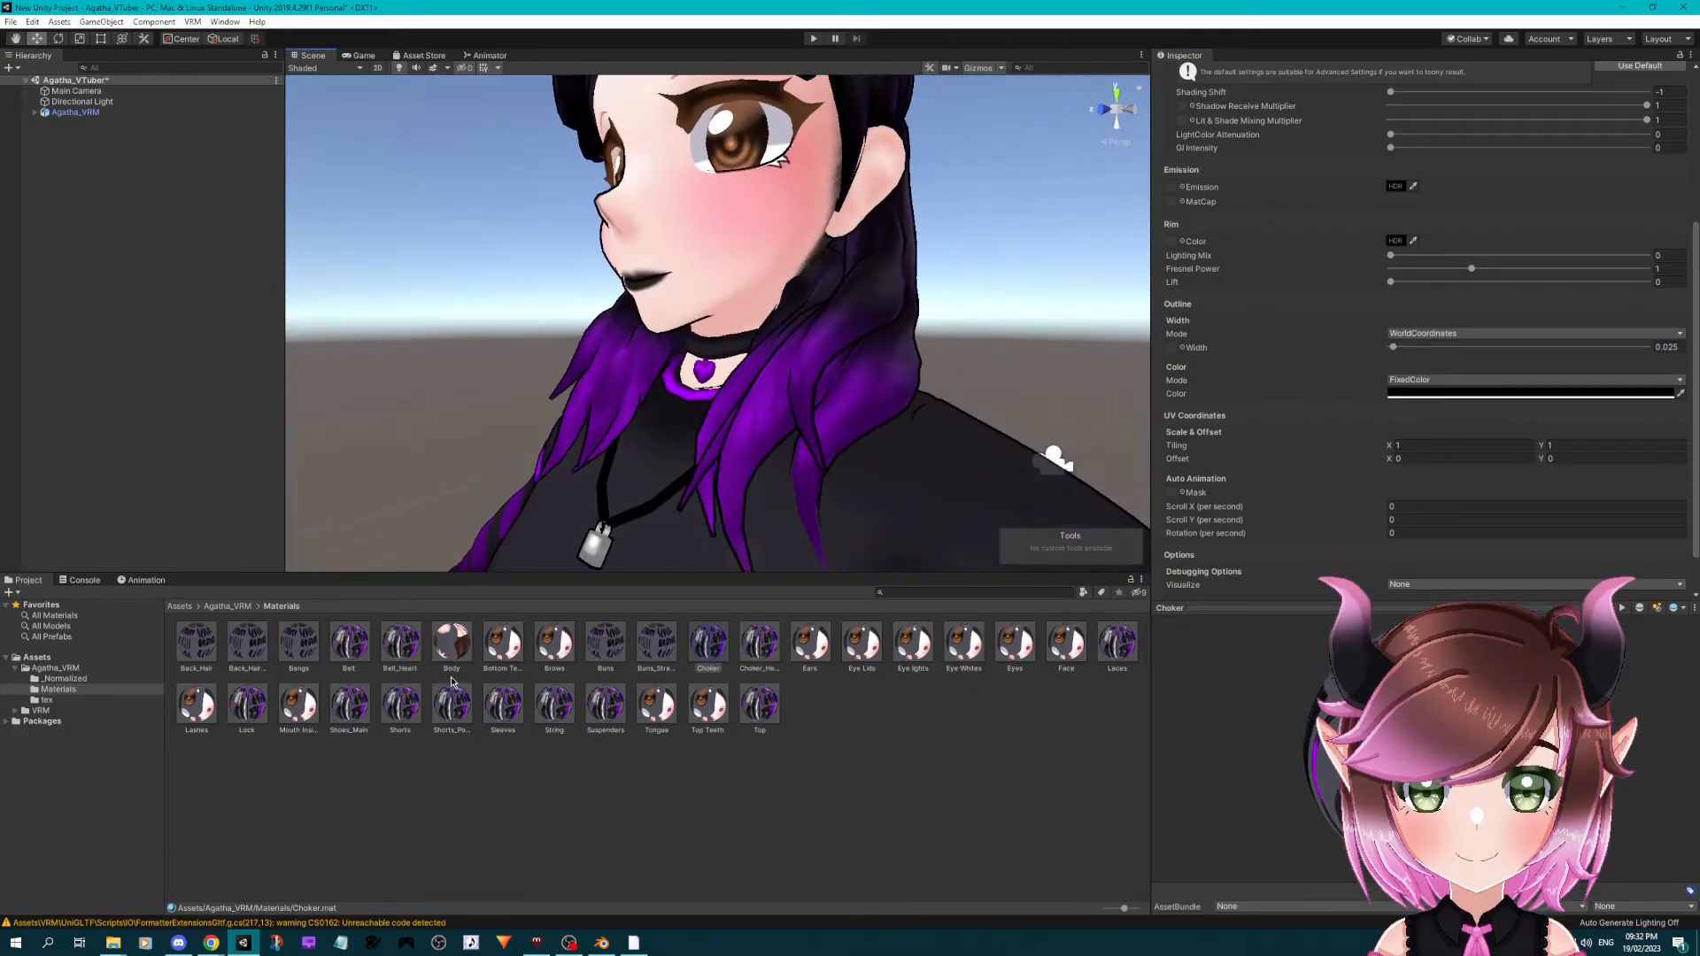
- Set the outline width of all materials at once to about 0.176 and check the result on the face and hair
key("ctrl+a")
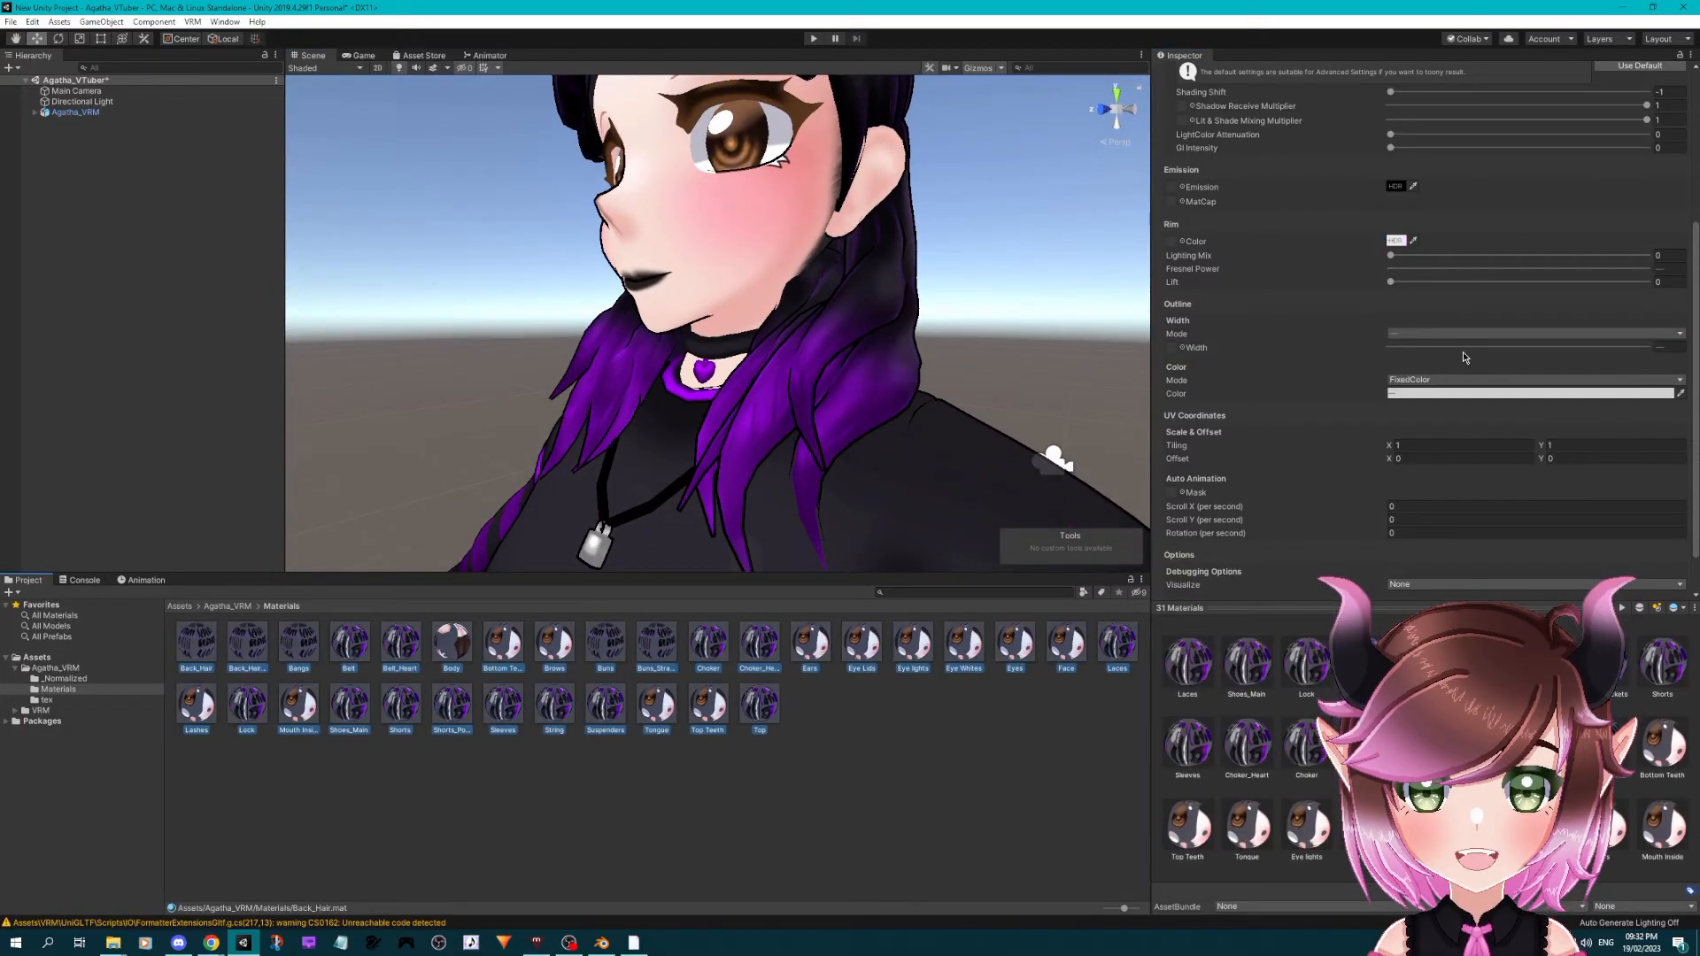
left_click_drag(1650, 352, 1421, 359)
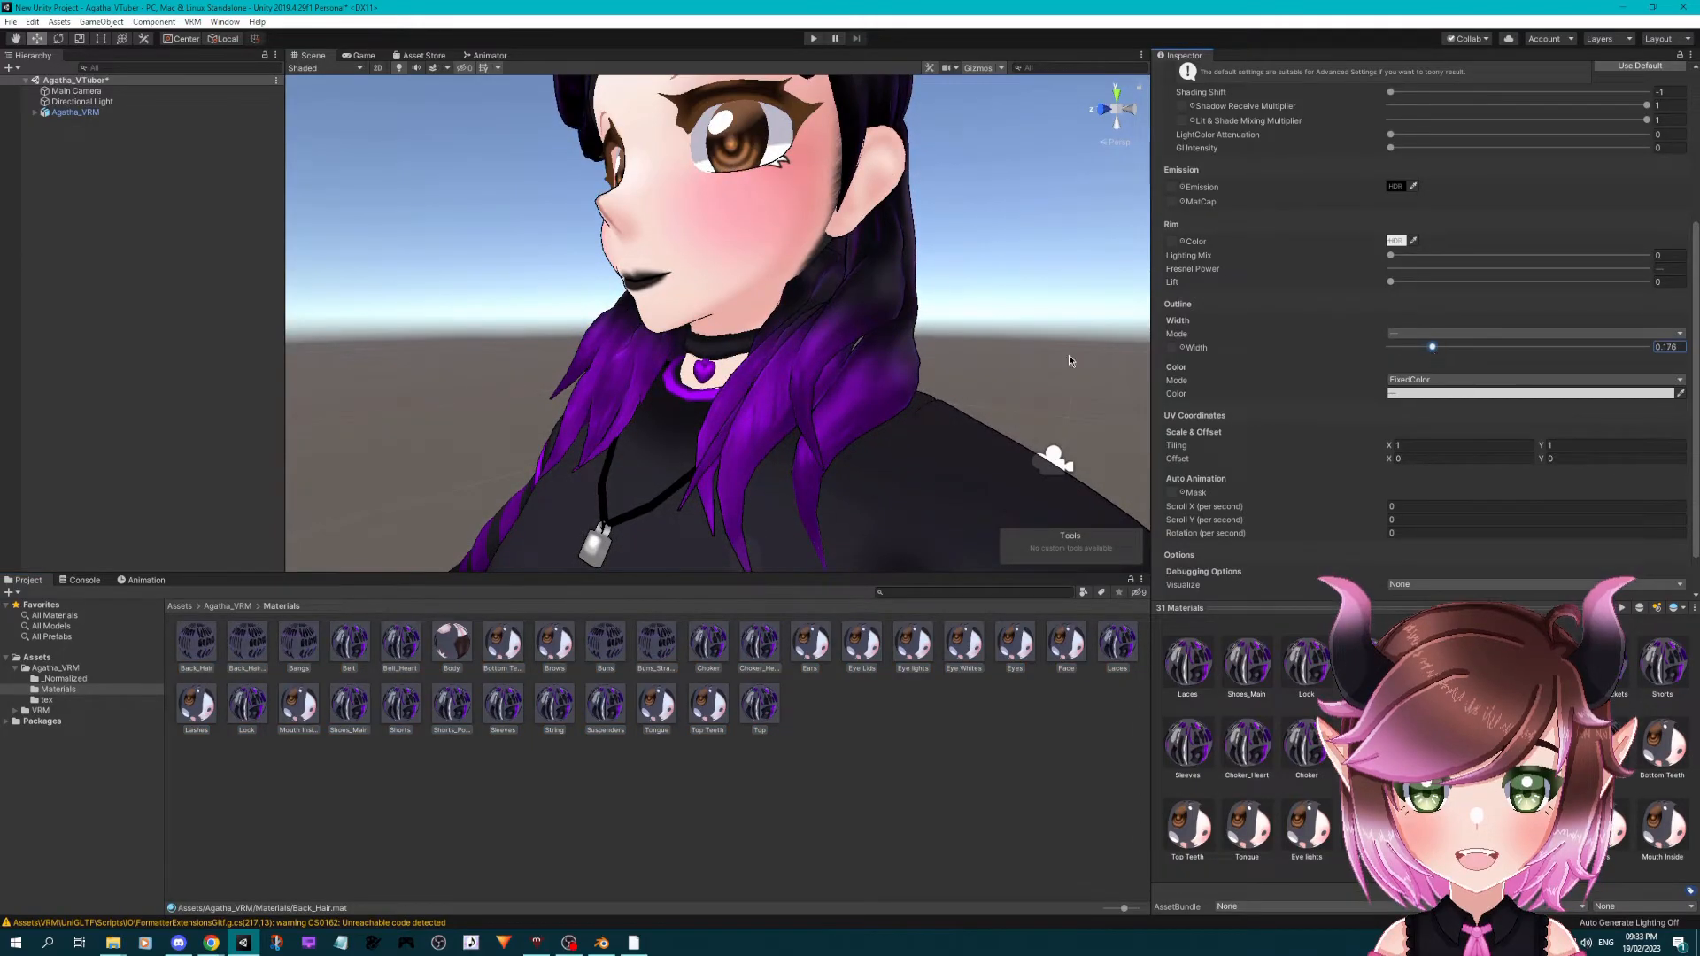
left_click_drag(1069, 361, 755, 364, "alt")
middle_click_drag(755, 364, 911, 394)
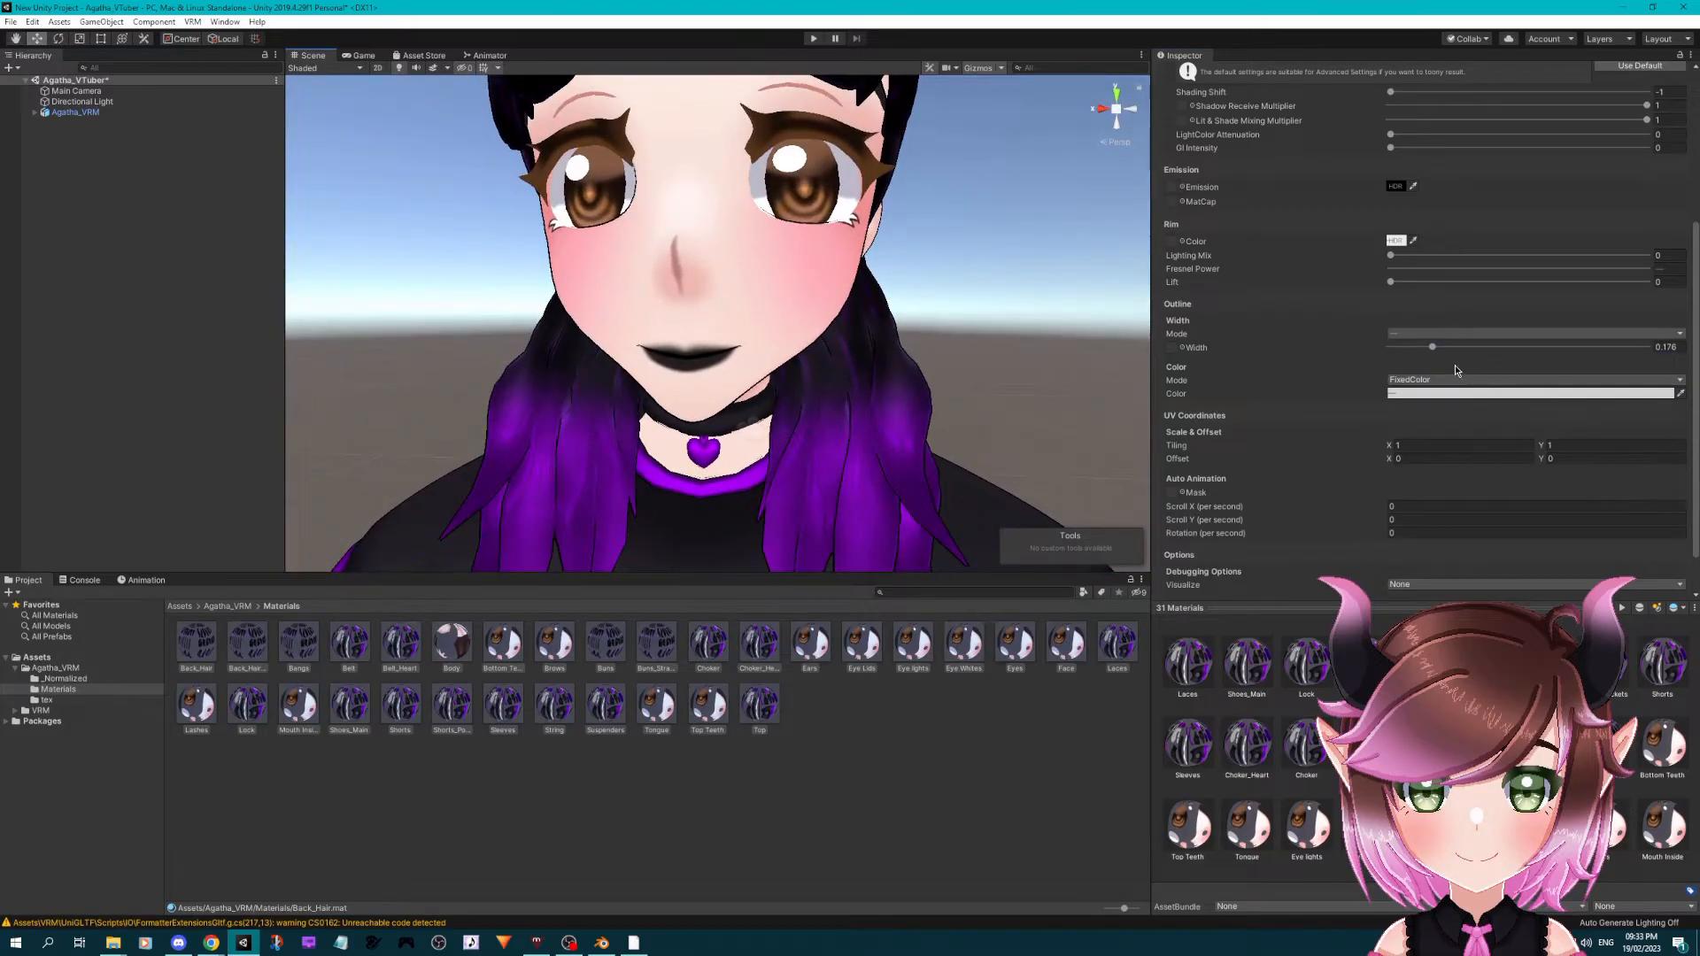
middle_click_drag(680, 352, 750, 394)
- Set the Face material's outline color to a muted pink sampled from the nose shading and check the face outline from the side
left_click(965, 642)
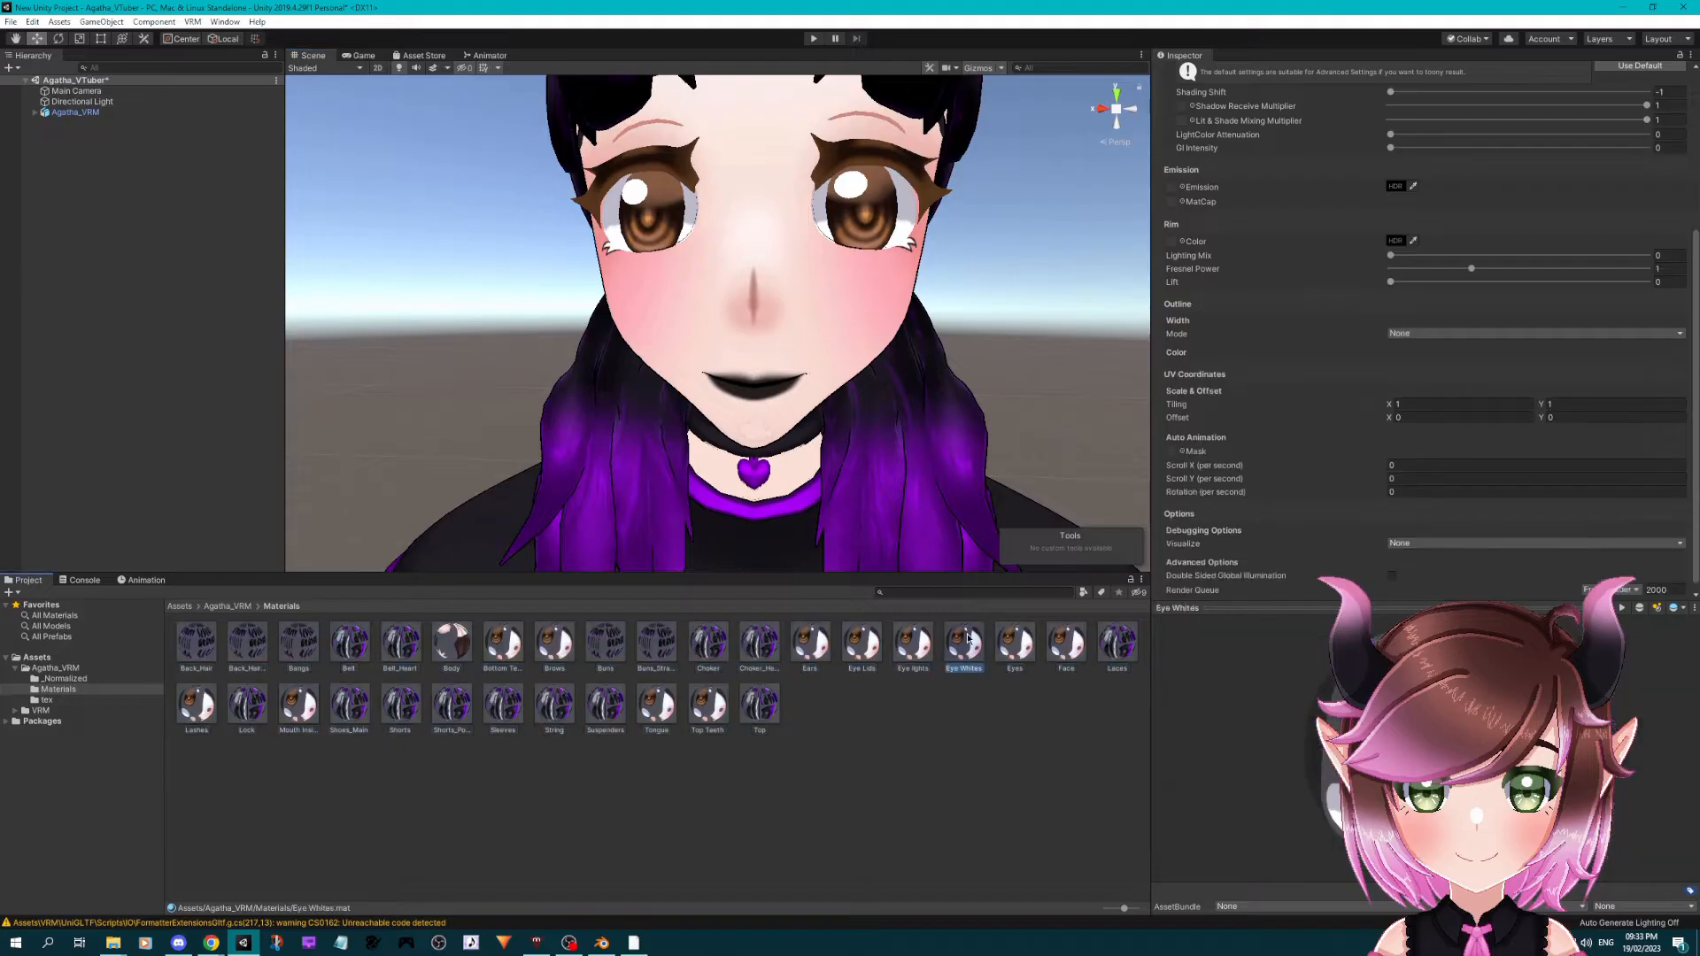
left_click(1011, 642)
middle_click_drag(900, 404, 899, 321)
left_click(1067, 642)
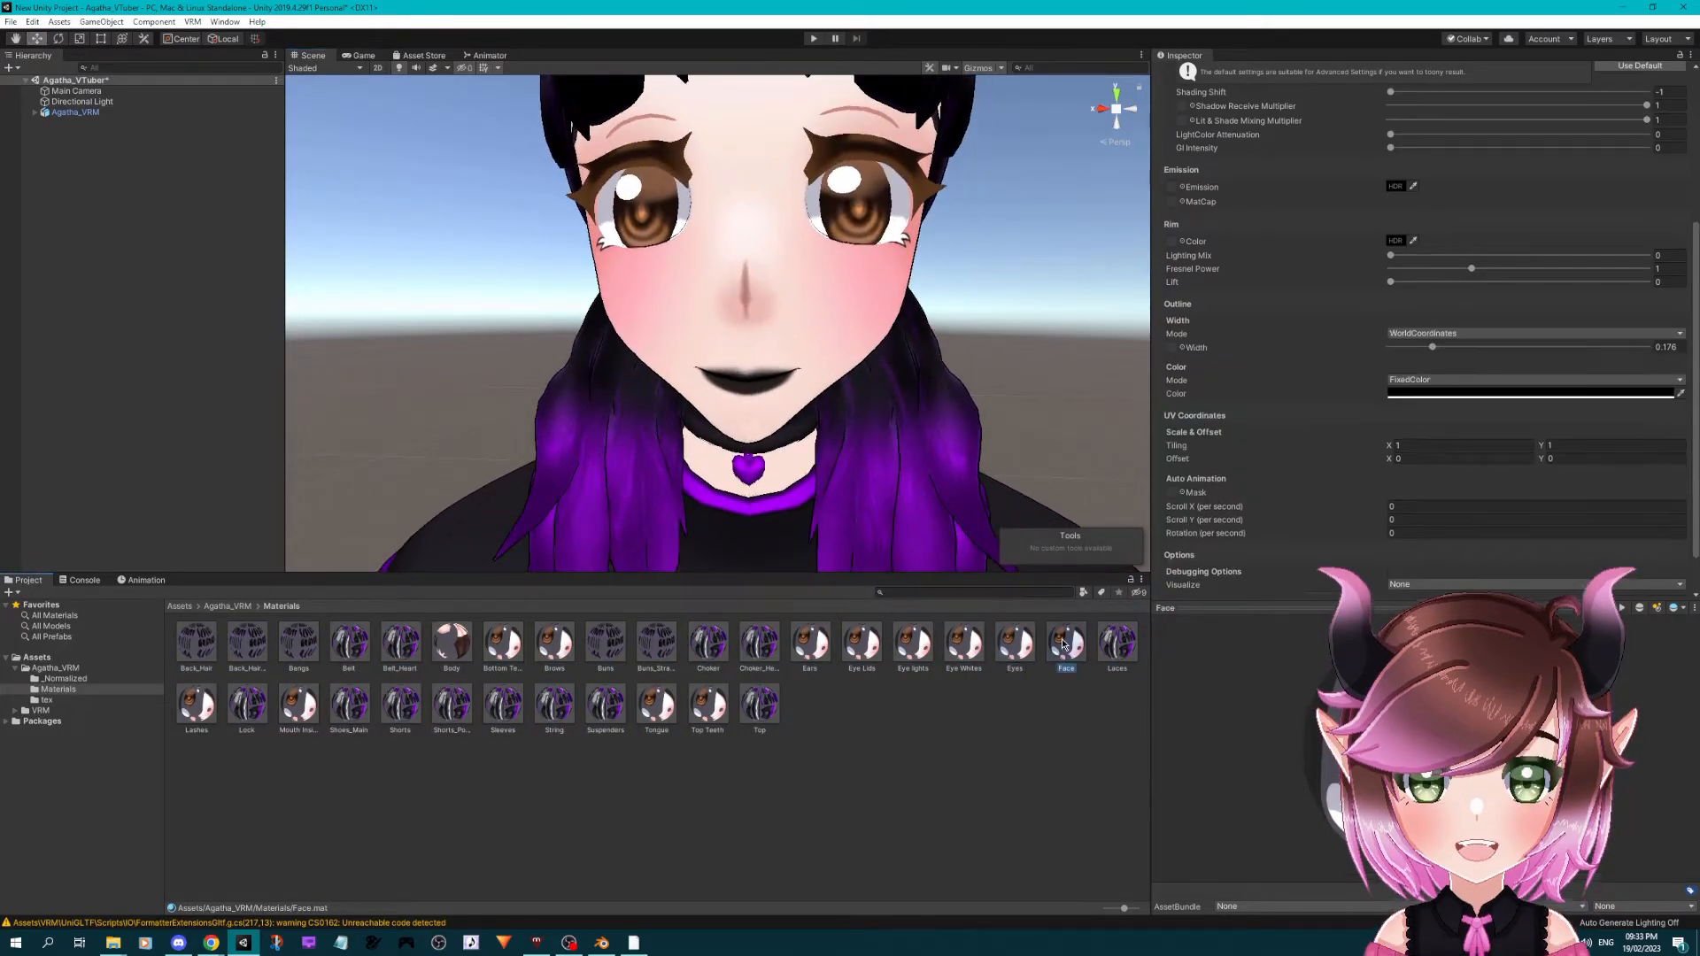
left_click(1679, 394)
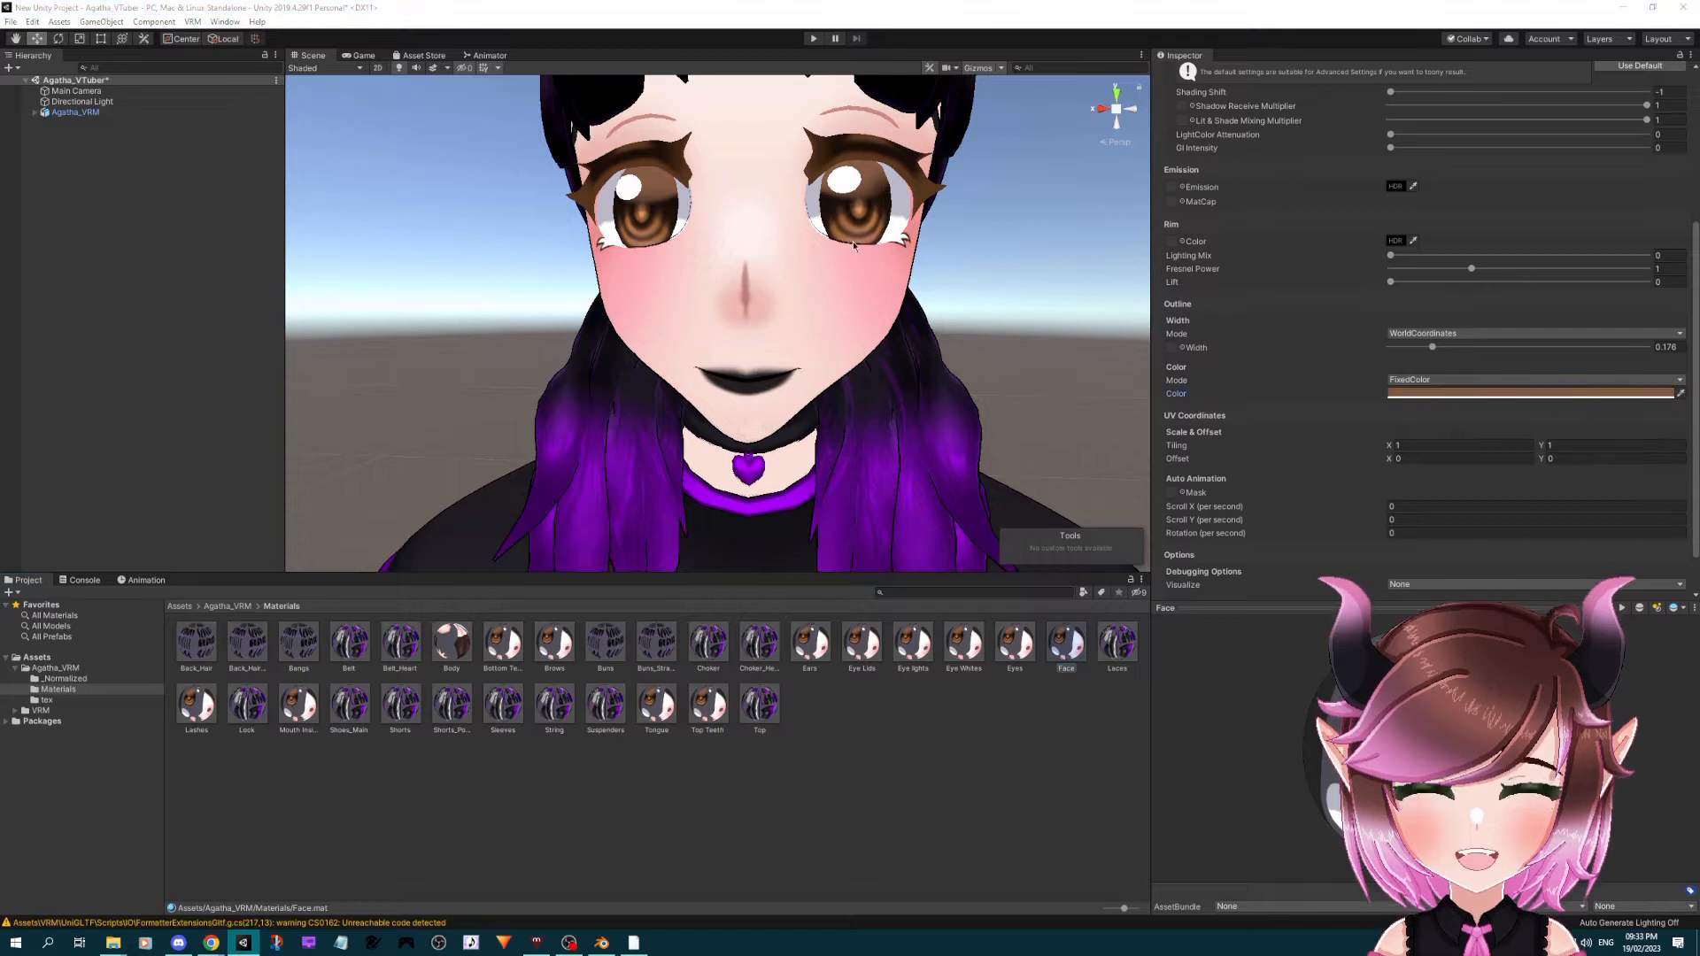
left_click(745, 290)
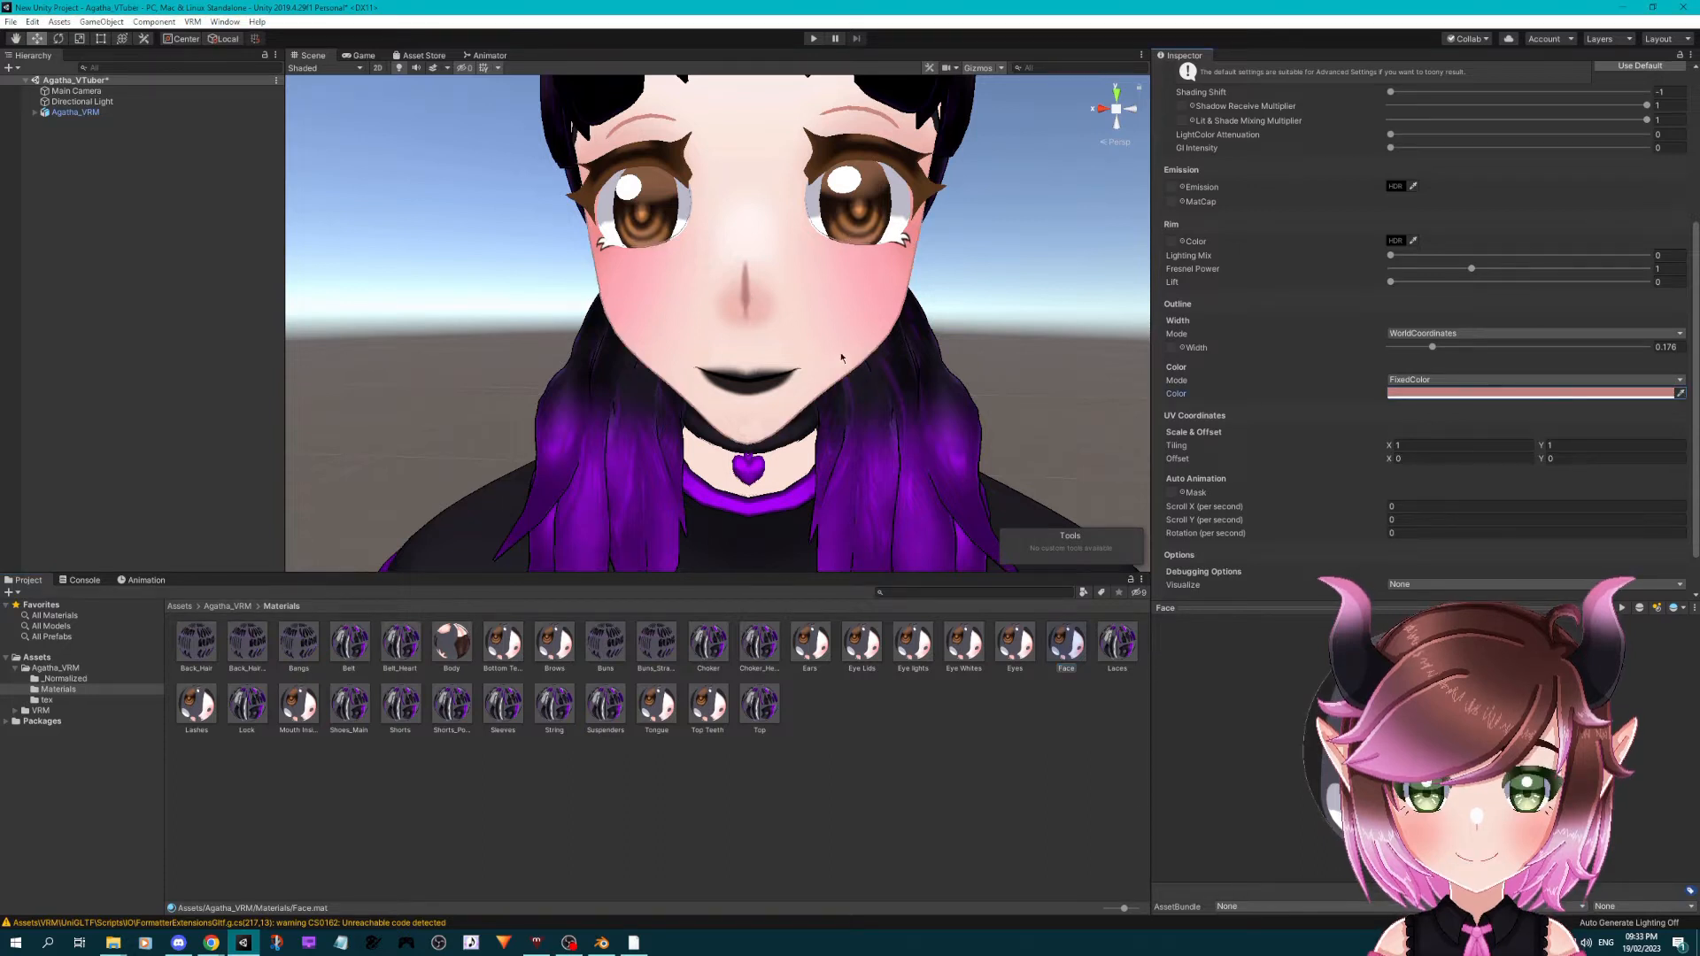
right_click_drag(842, 357, 747, 348)
middle_click_drag(748, 348, 627, 320)
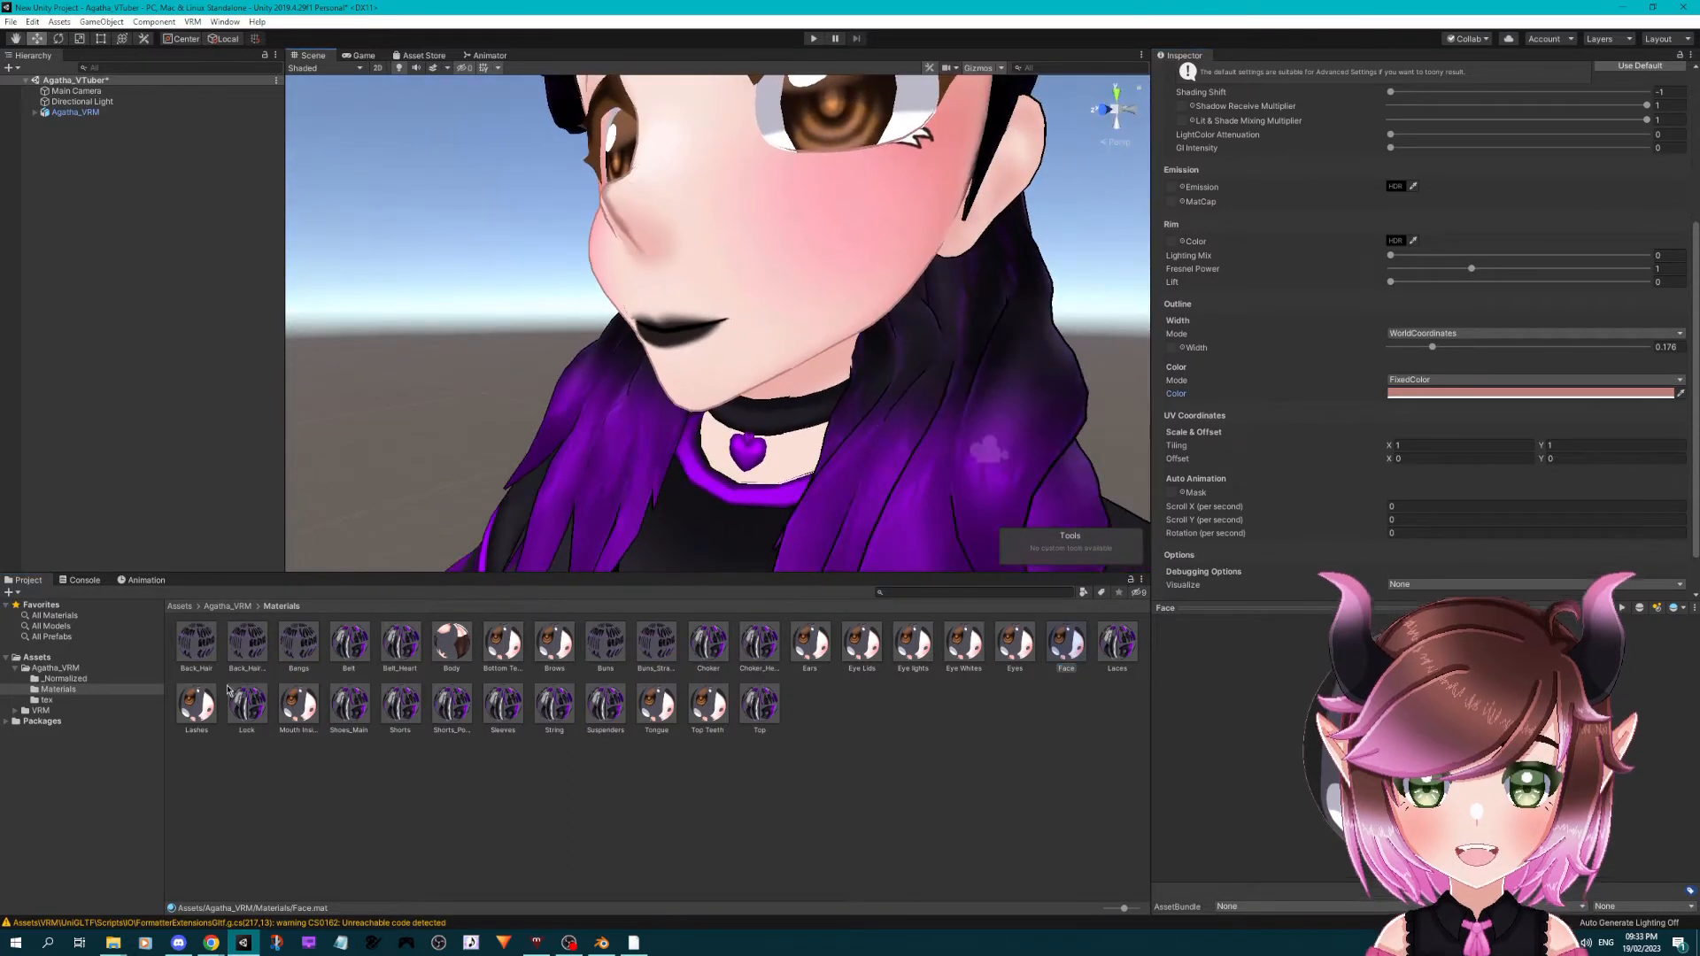
- Set the Body material's outline color to a light pink sampled from the model's skin
left_click(449, 643)
scroll(666, 505, "down", 10)
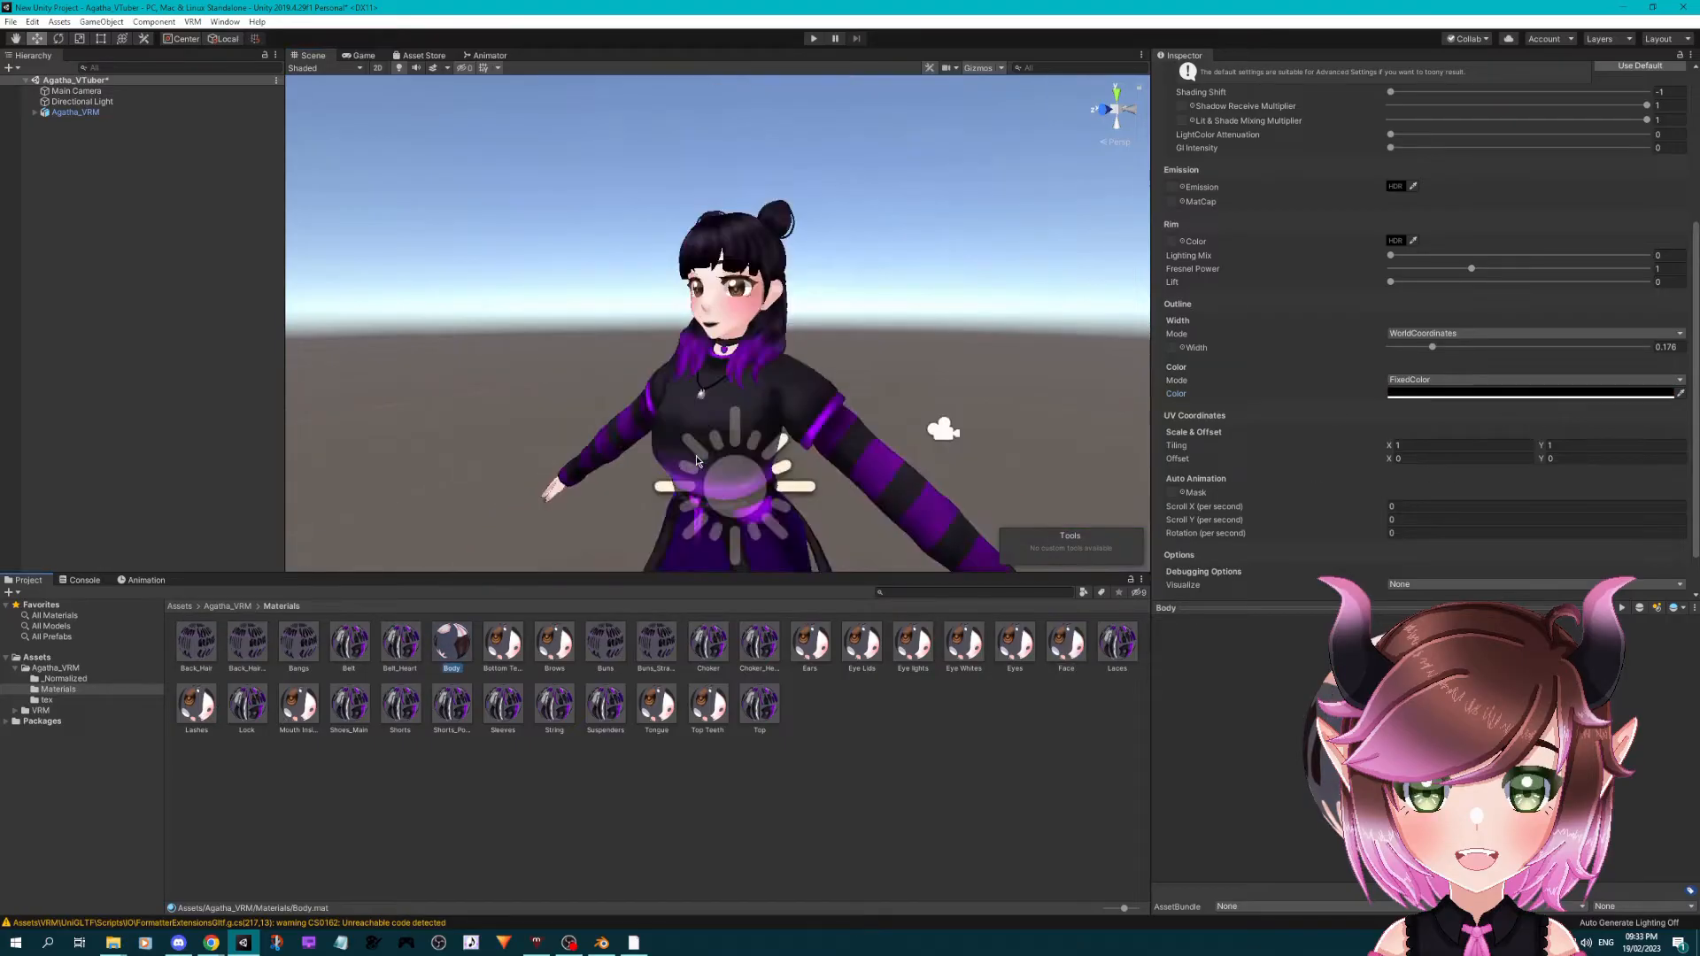
middle_click_drag(669, 518, 658, 261)
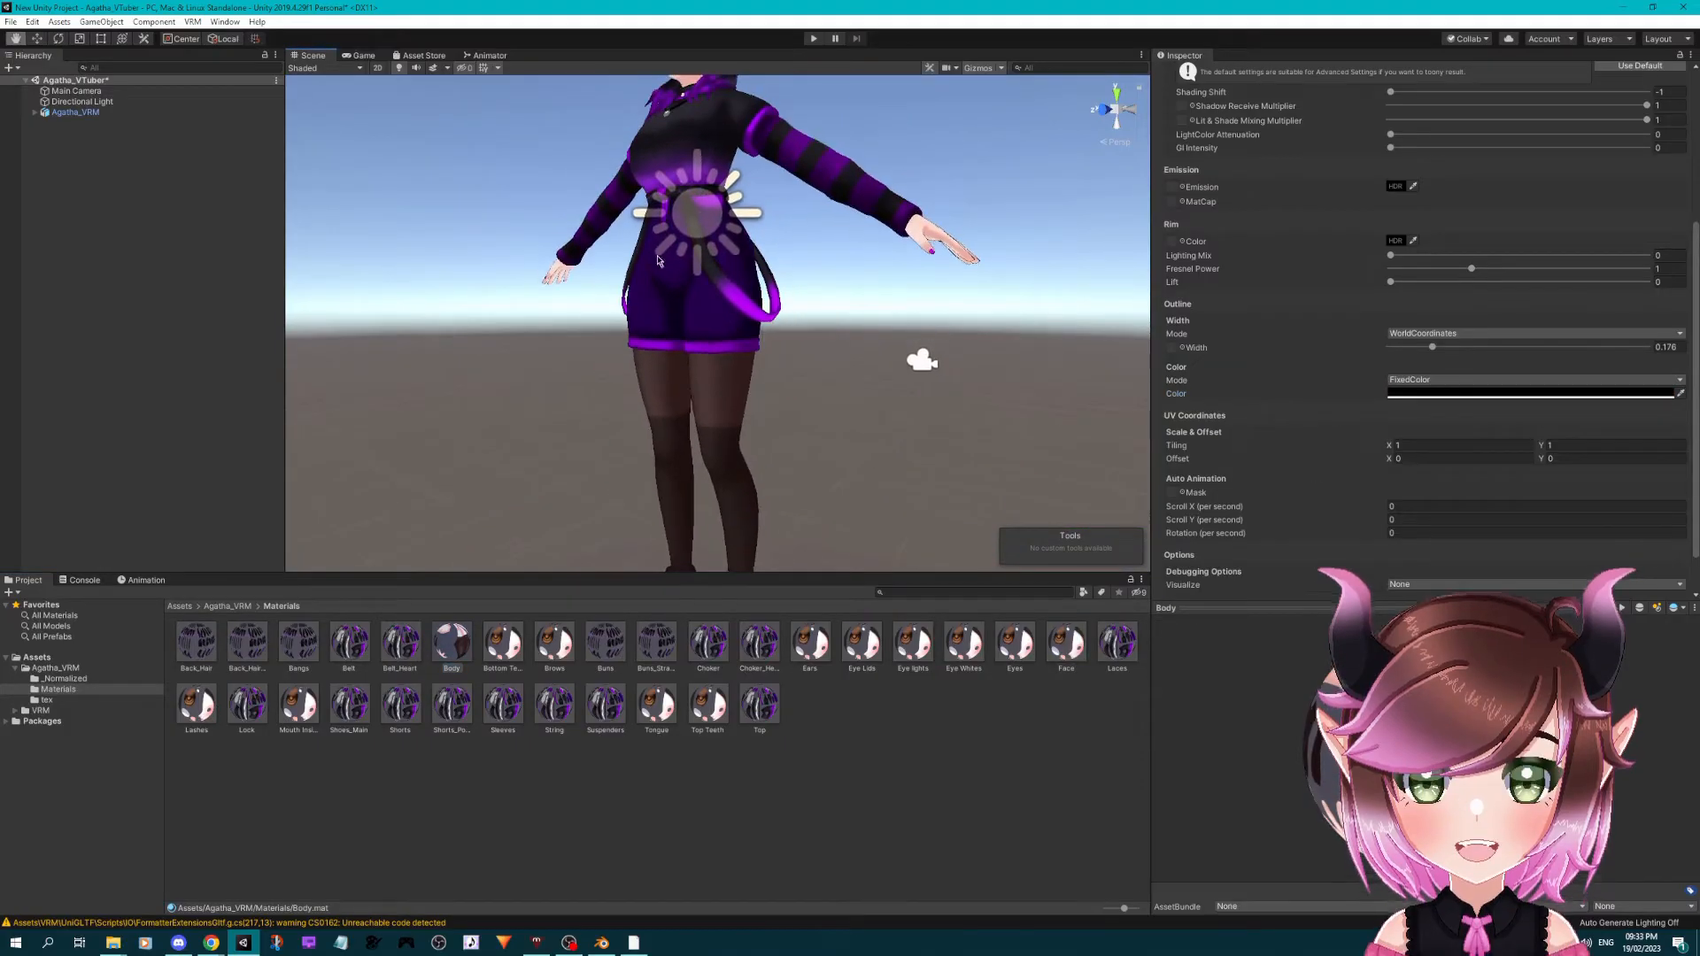
left_click(1680, 395)
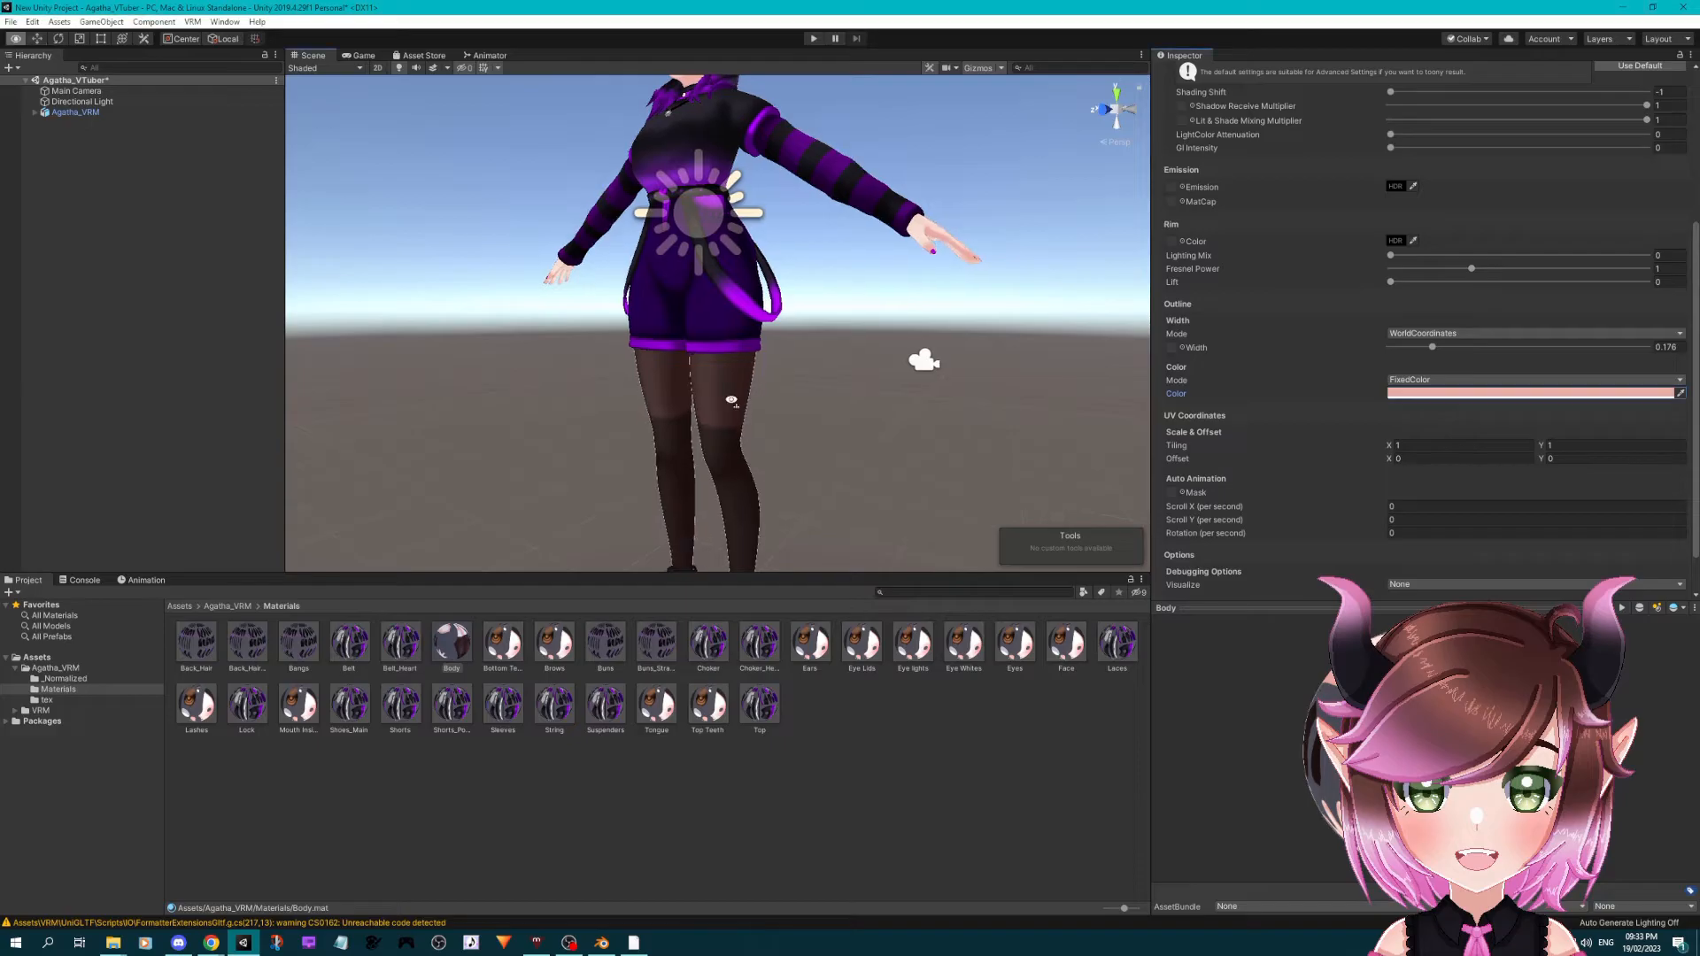
- Examine the Body material's outline up close on the legs and around the shoes and shorts
right_click_drag(733, 403, 713, 368)
middle_click_drag(714, 368, 508, 269)
right_click_drag(509, 269, 491, 335)
middle_click_drag(492, 335, 767, 372)
scroll(783, 324, "down", 4)
middle_click_drag(715, 501, 751, 428)
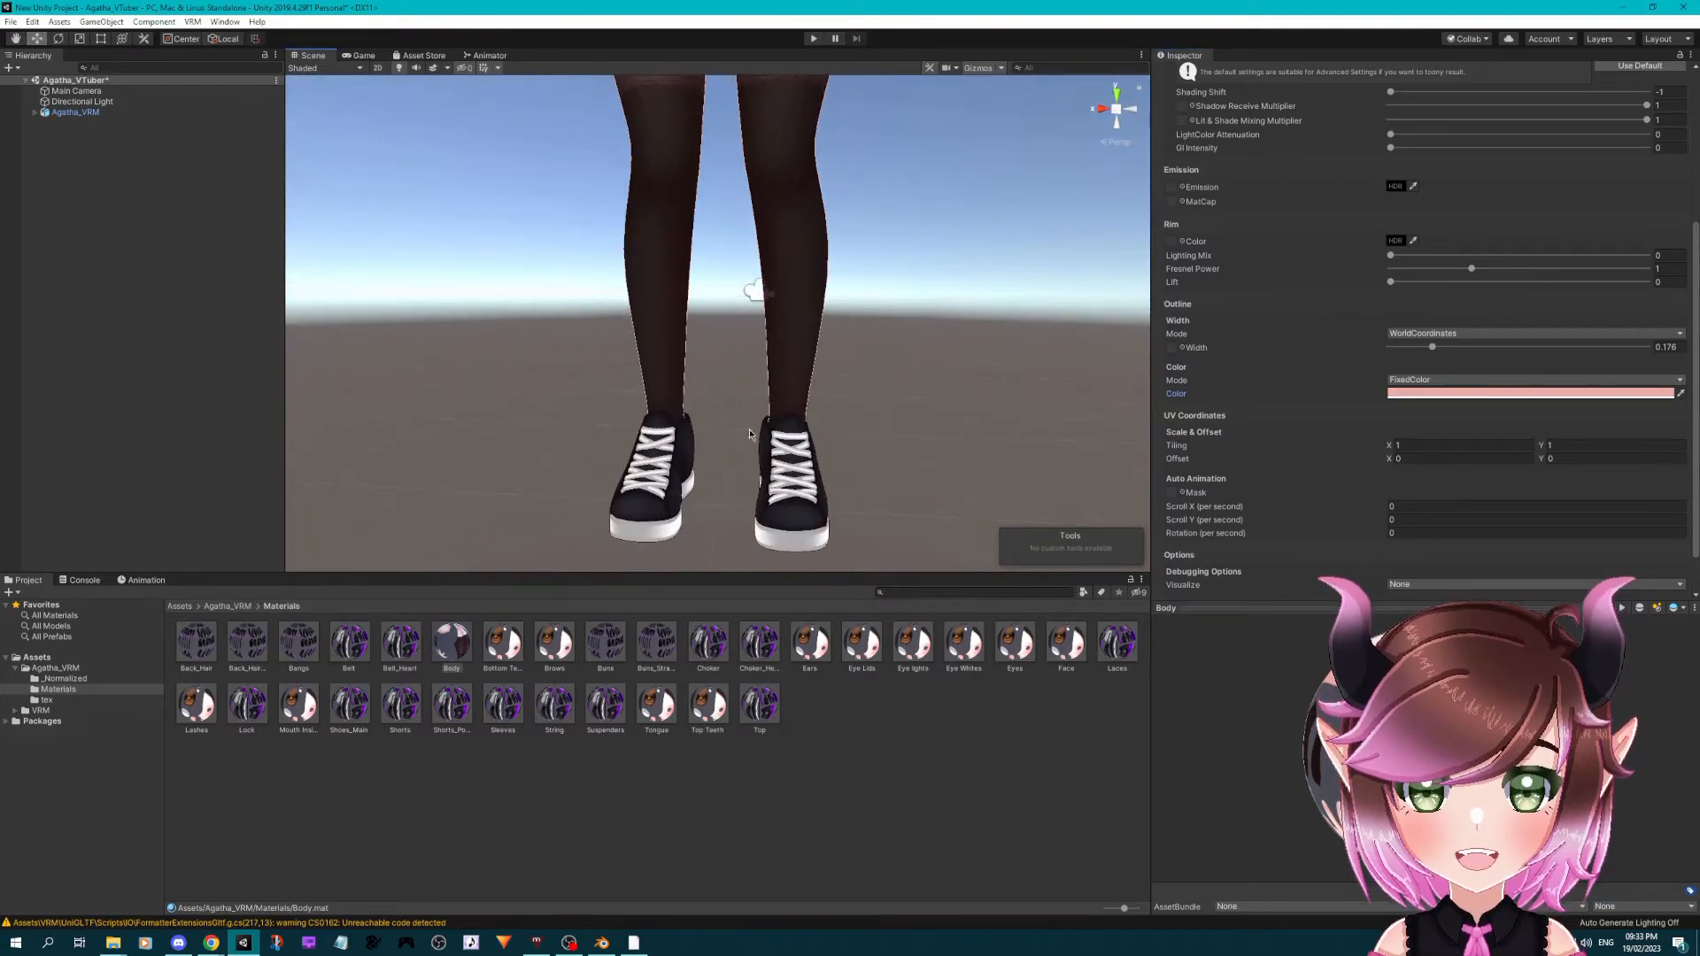
scroll(852, 403, "up", 3)
right_click_drag(804, 425, 838, 414)
middle_click_drag(839, 414, 748, 542)
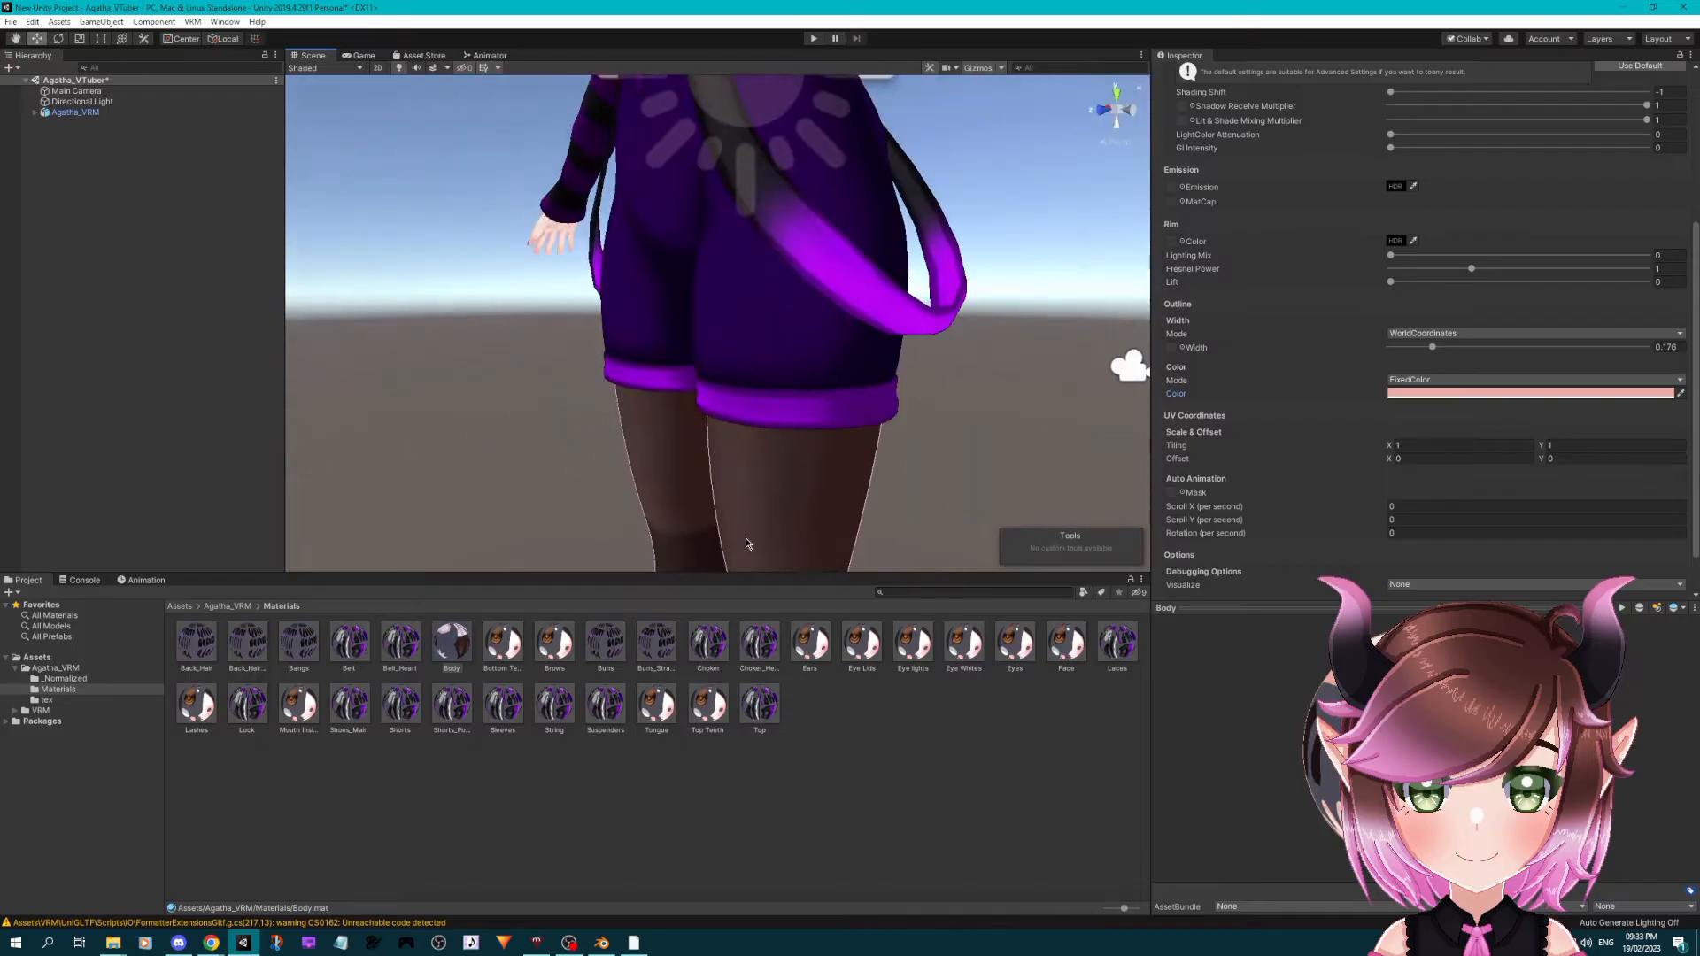
- Examine the outlines over the whole figure, from the head and arms down to the legs and shoes
scroll(751, 452, "down", 3)
right_click_drag(752, 440, 747, 357)
scroll(747, 358, "down", 3)
middle_click_drag(745, 389, 793, 395)
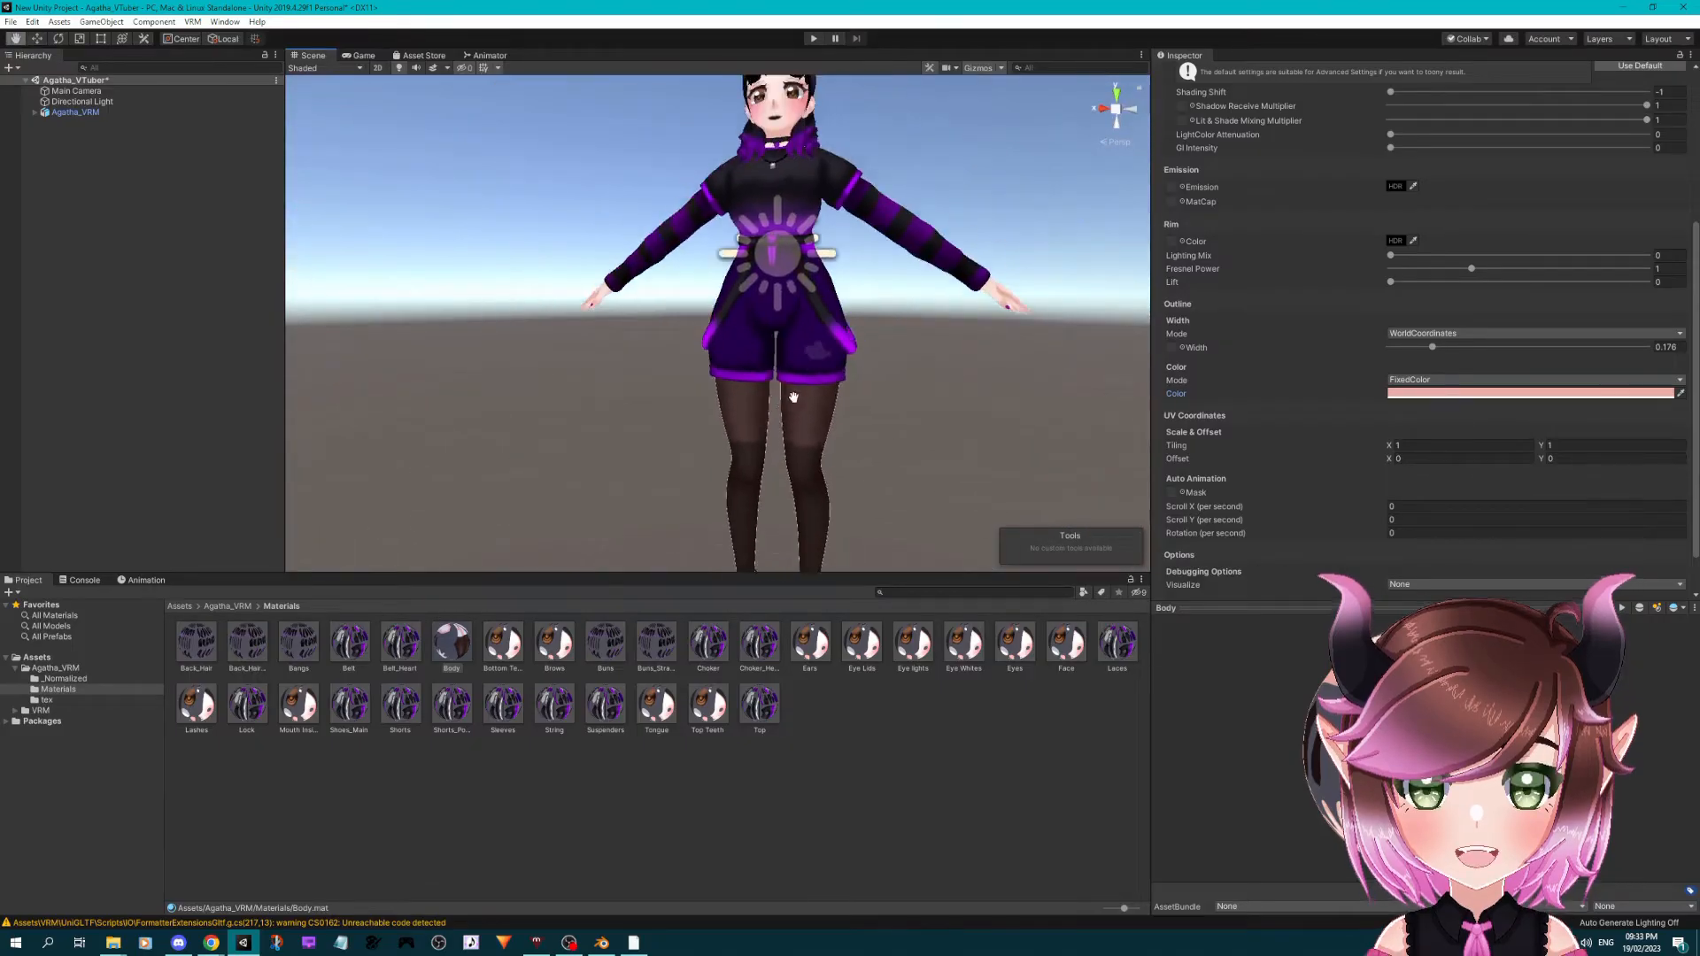
scroll(819, 394, "down", 3)
right_click_drag(853, 391, 881, 401)
middle_click_drag(803, 363, 809, 444)
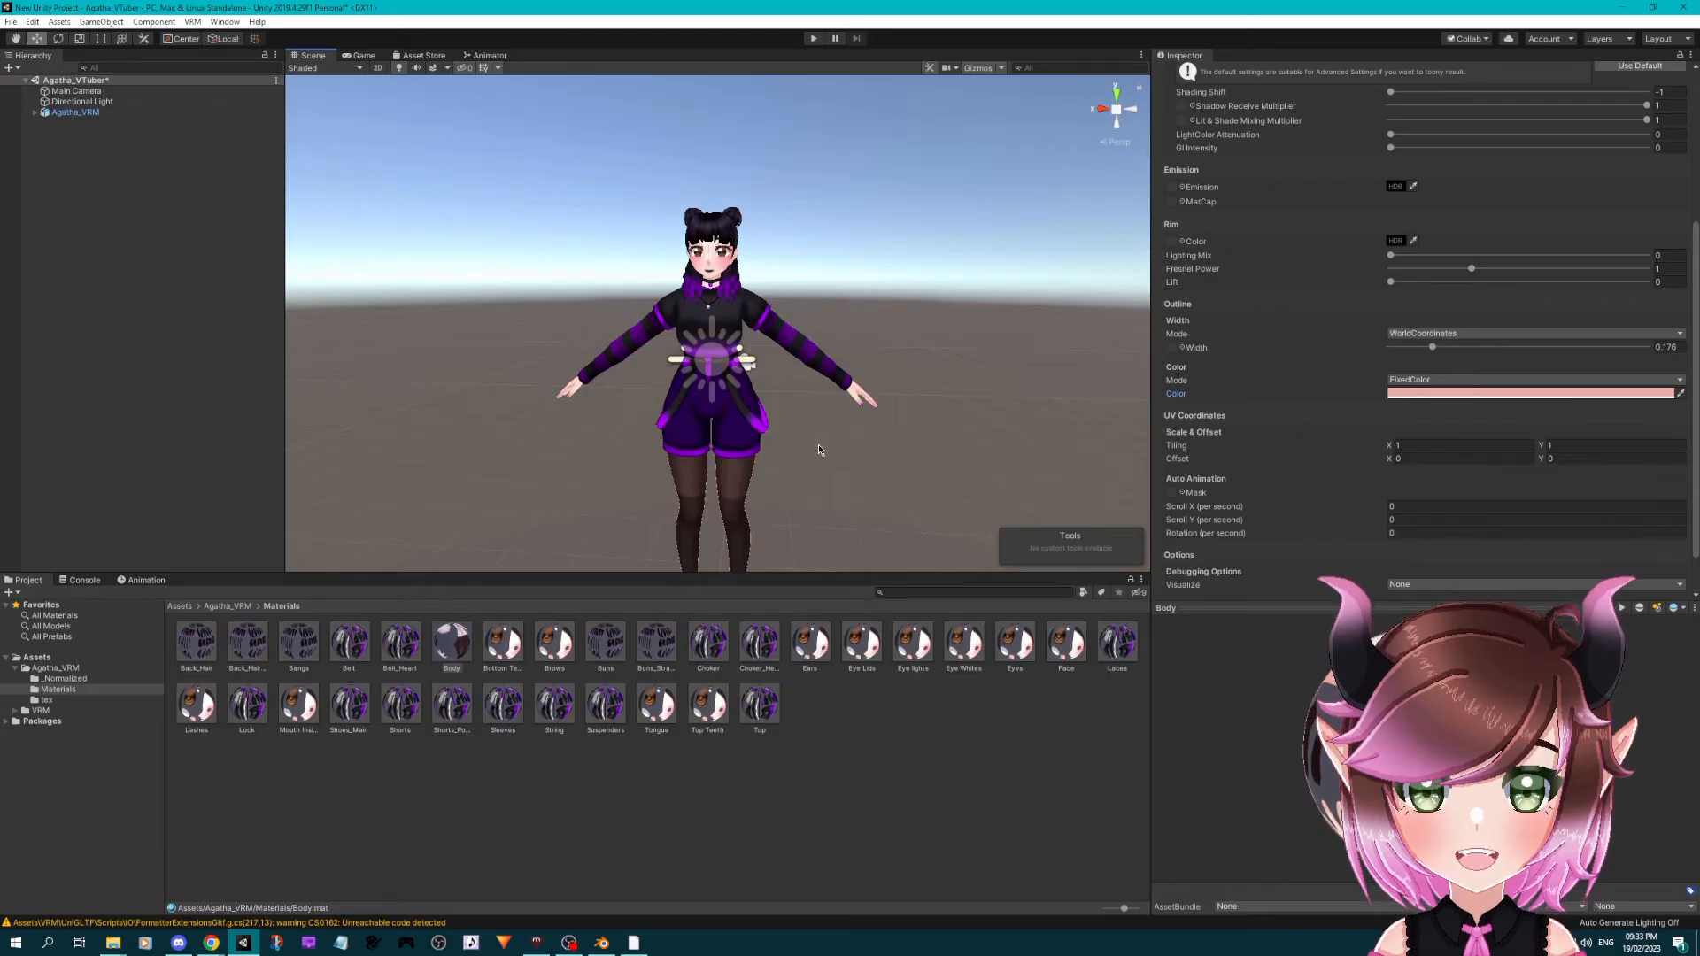
scroll(819, 449, "up", 8)
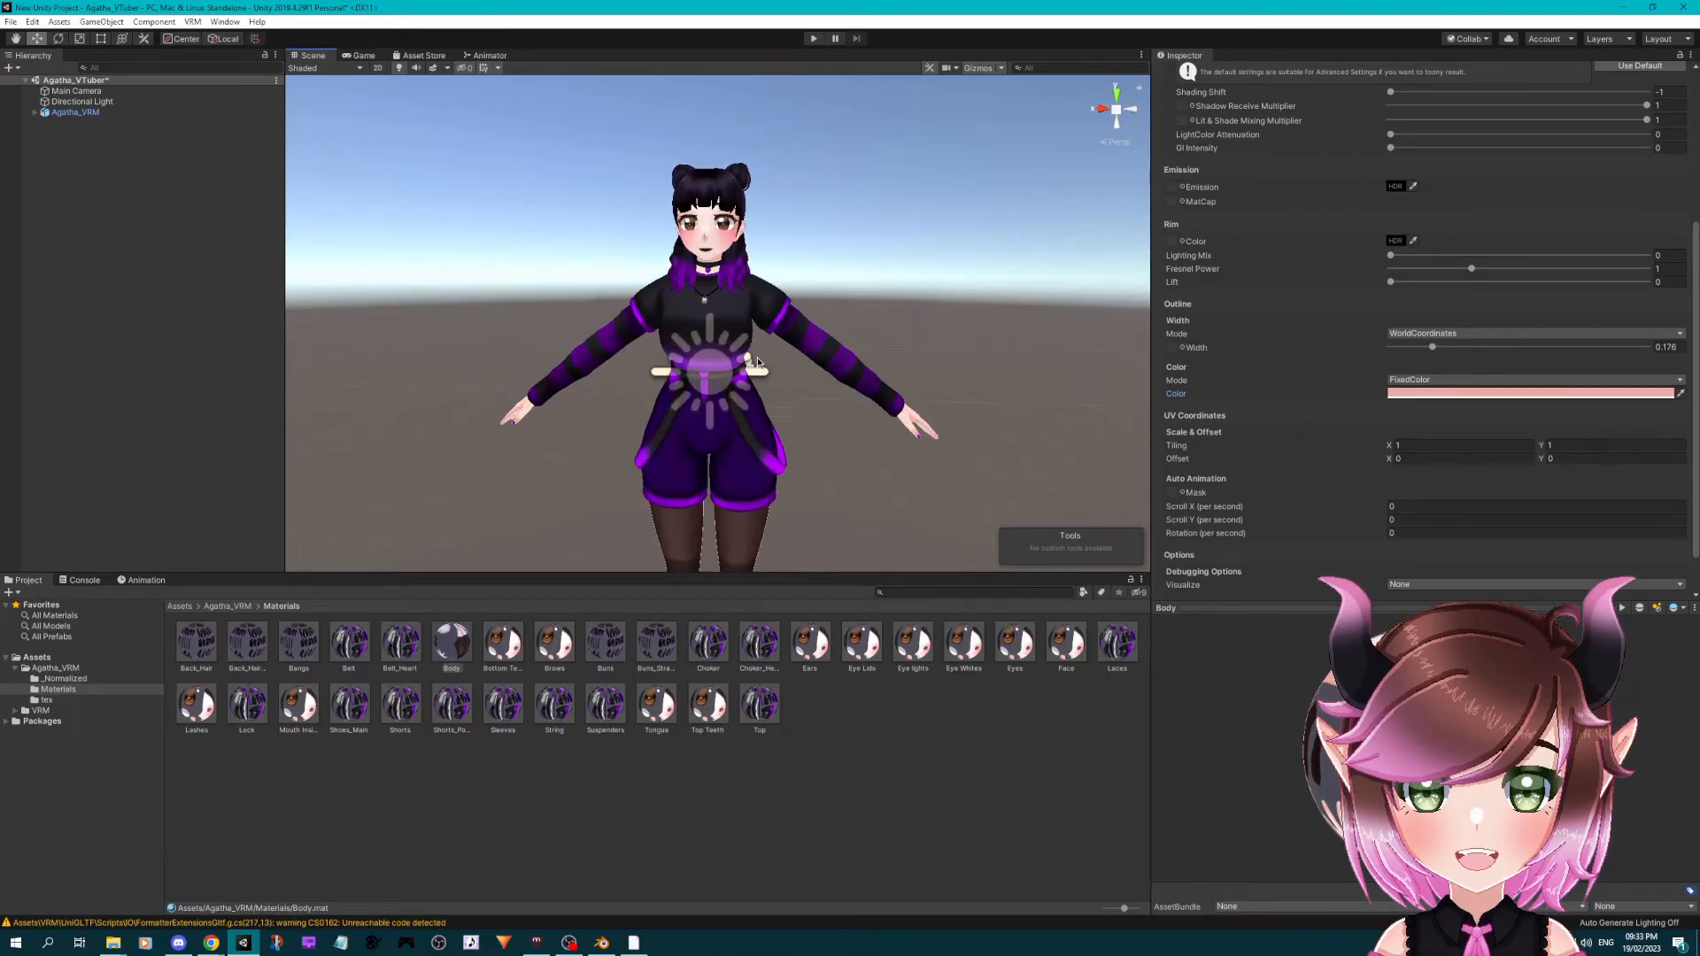
middle_click_drag(754, 492, 767, 297)
mouse_move(715, 518)
middle_mouse_down()
mouse_move(715, 339)
mouse_move(714, 492)
middle_mouse_up()
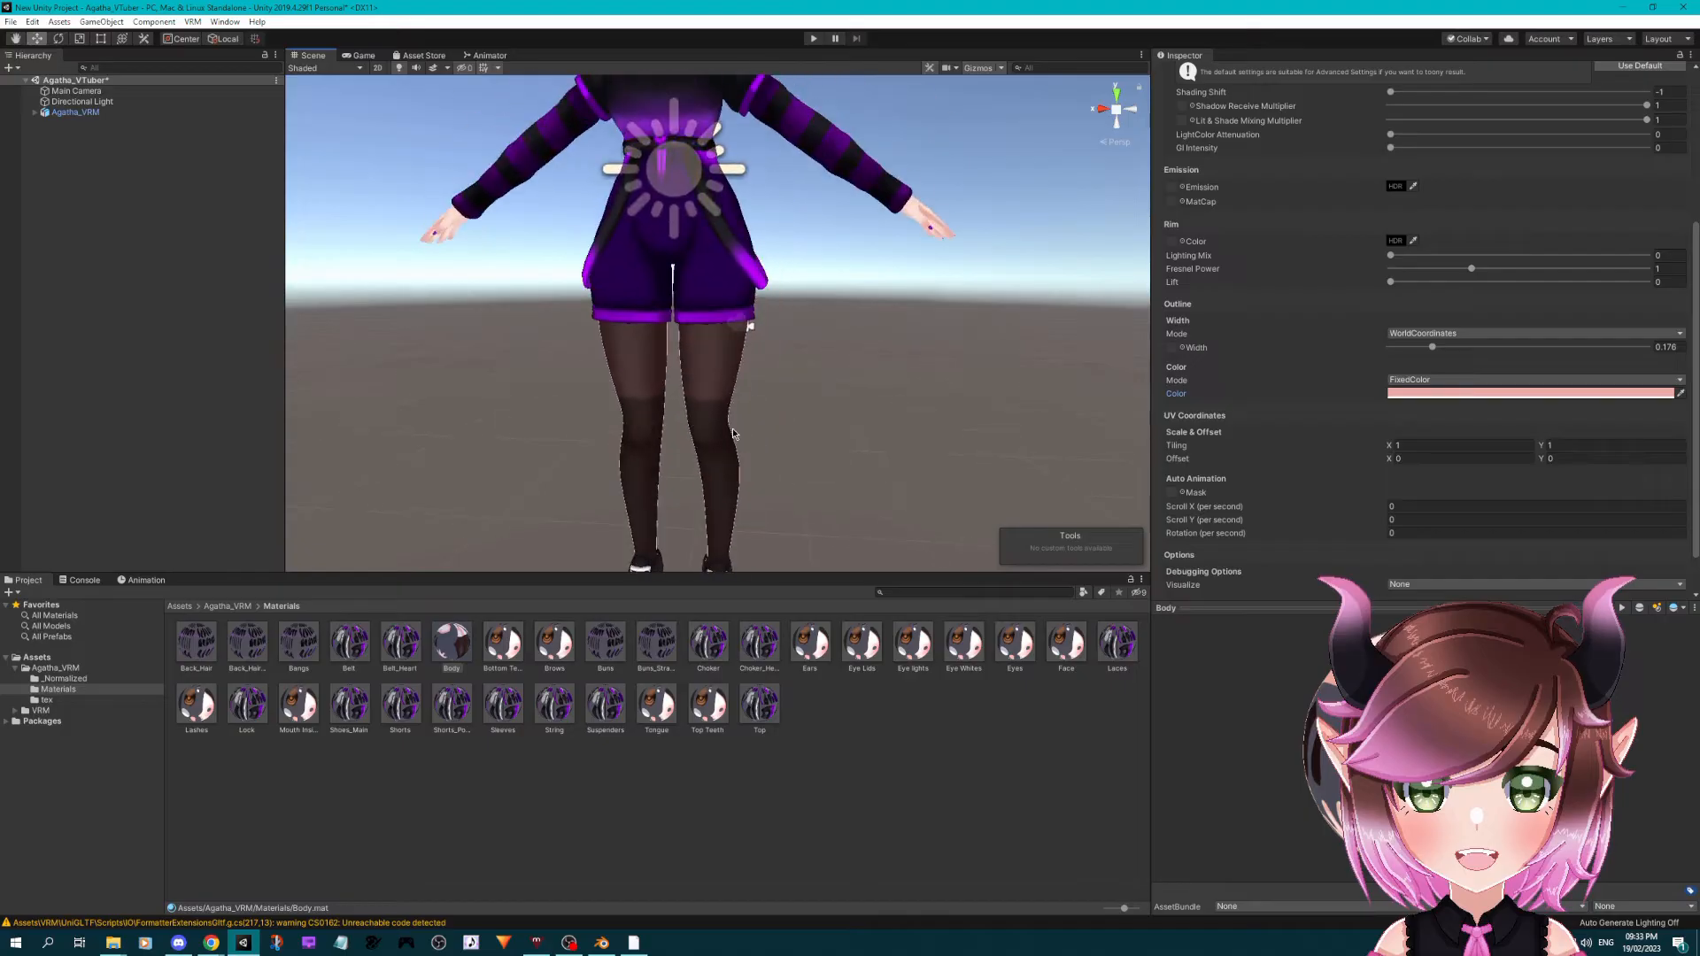
middle_click_drag(847, 487, 842, 322)
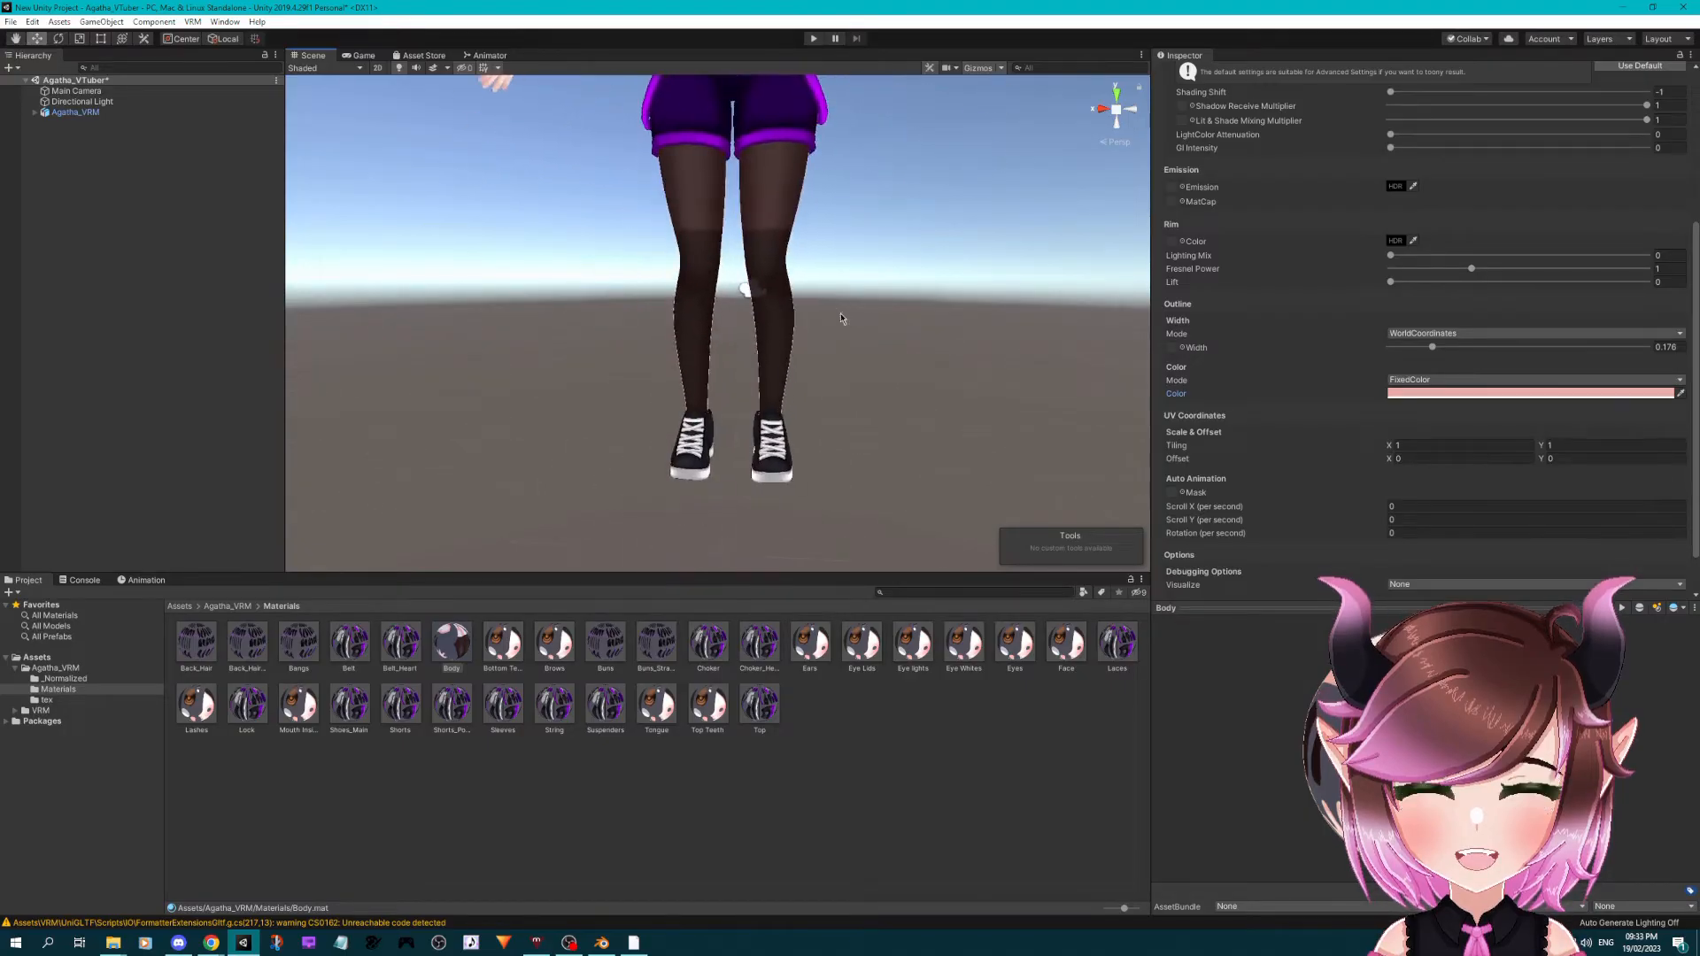
middle_click_drag(752, 269, 752, 562)
scroll(752, 306, "up", 5)
middle_click_drag(752, 303, 770, 400)
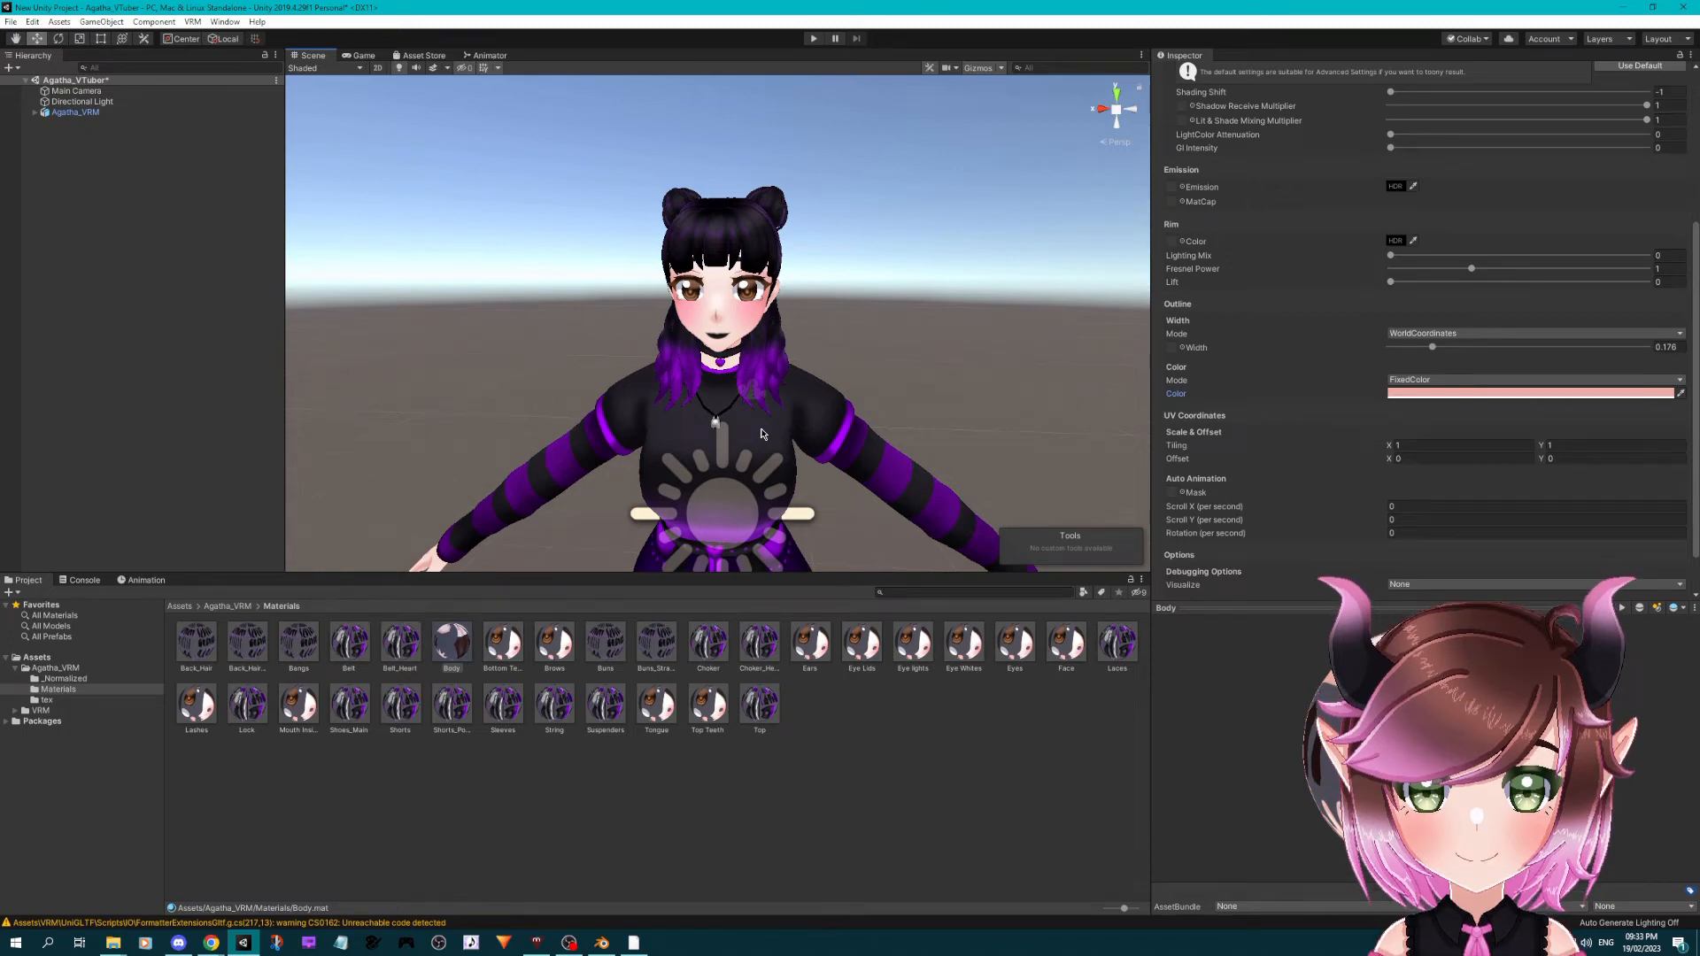
- Set the Lock material's outline color to a tone sampled from the padlock pendant
scroll(711, 425, "up", 10)
left_click(247, 704)
left_click(1494, 394)
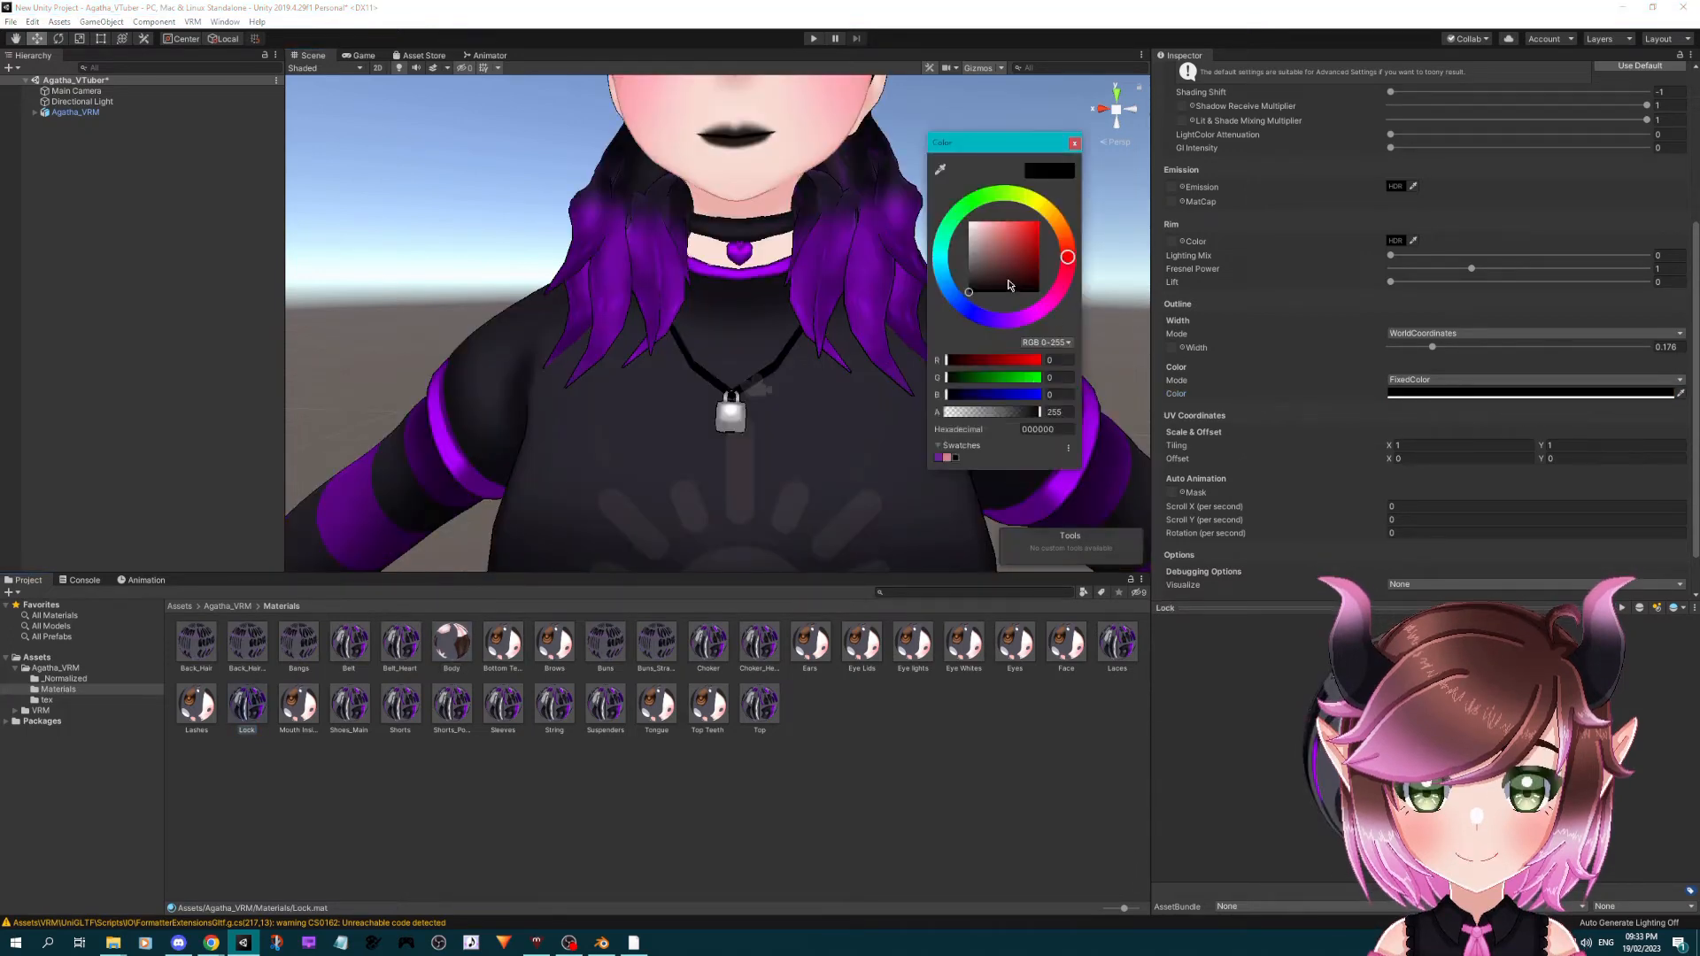
left_click(941, 168)
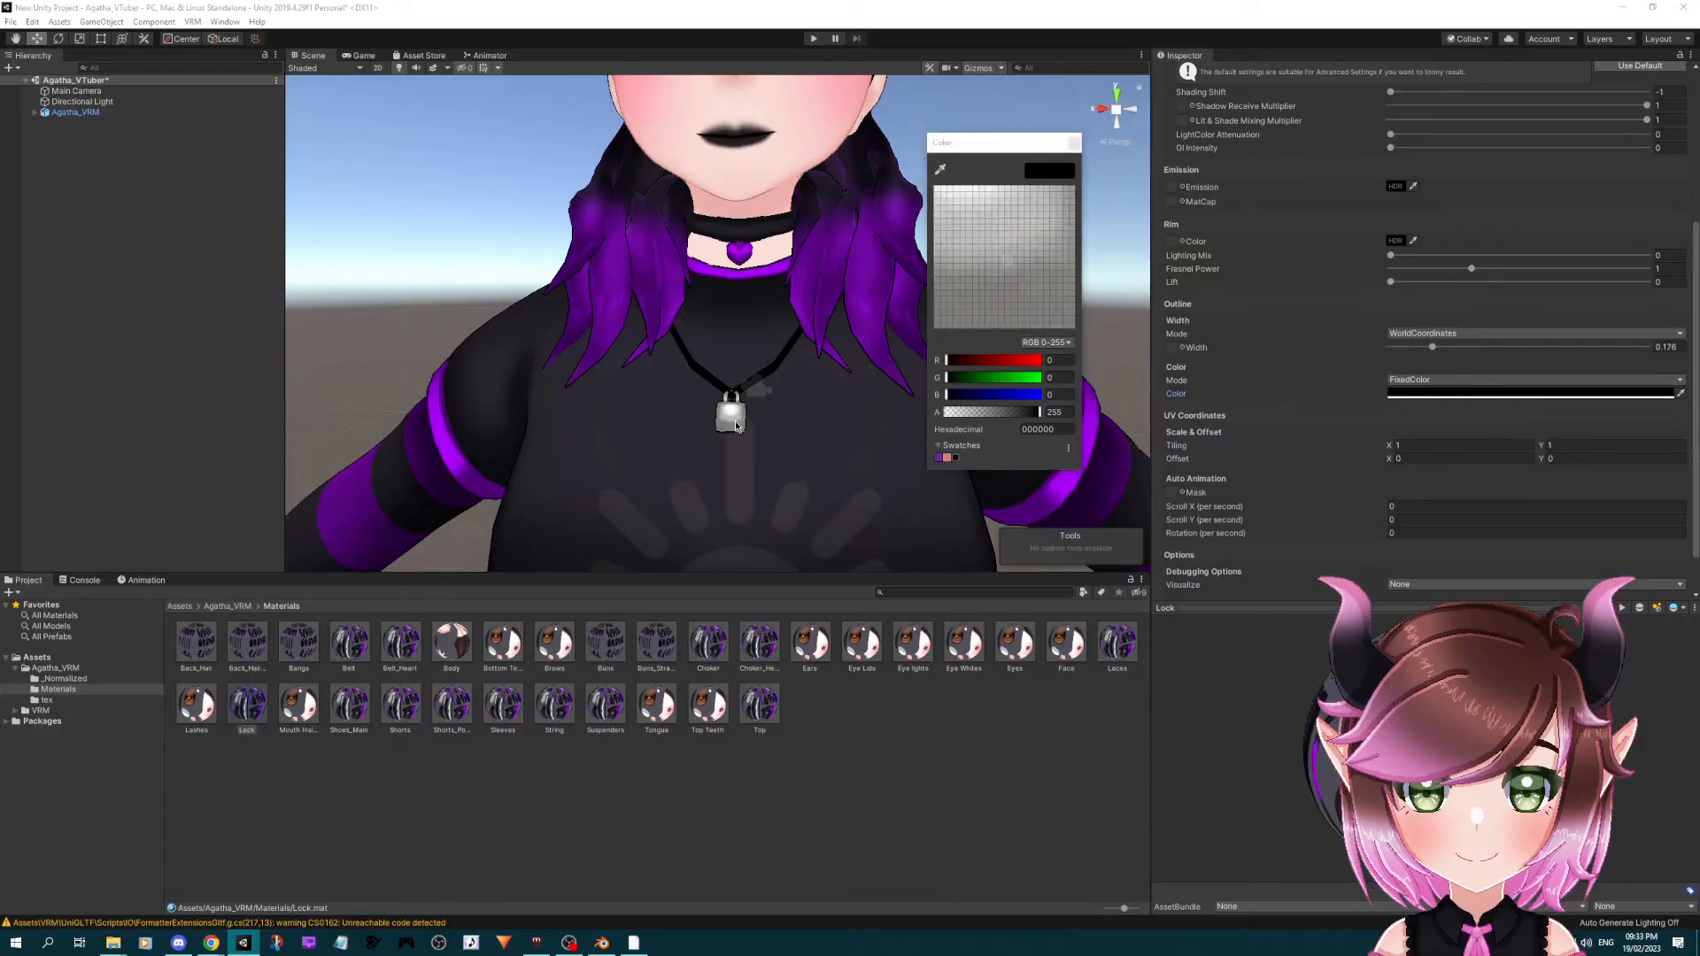
left_click(731, 417)
scroll(731, 416, "down", 6)
scroll(1293, 381, "down", 1)
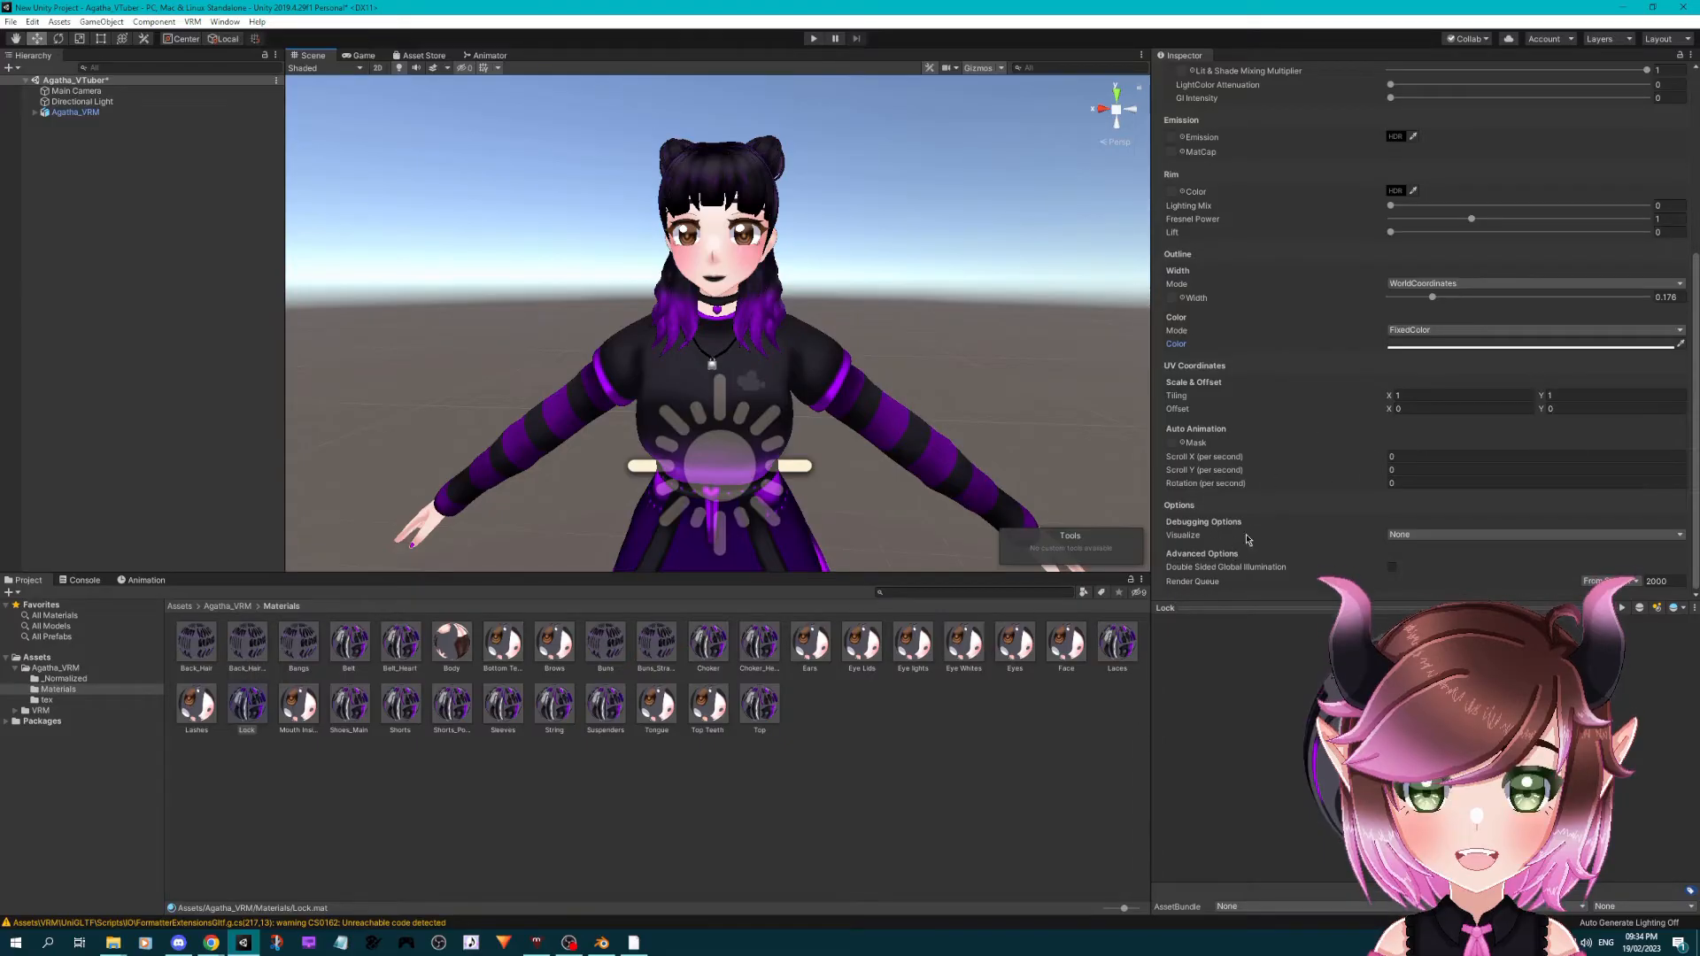
- Review the Model, Animation and Materials import settings of the Agatha_VRM source model
scroll(1309, 394, "up", 5)
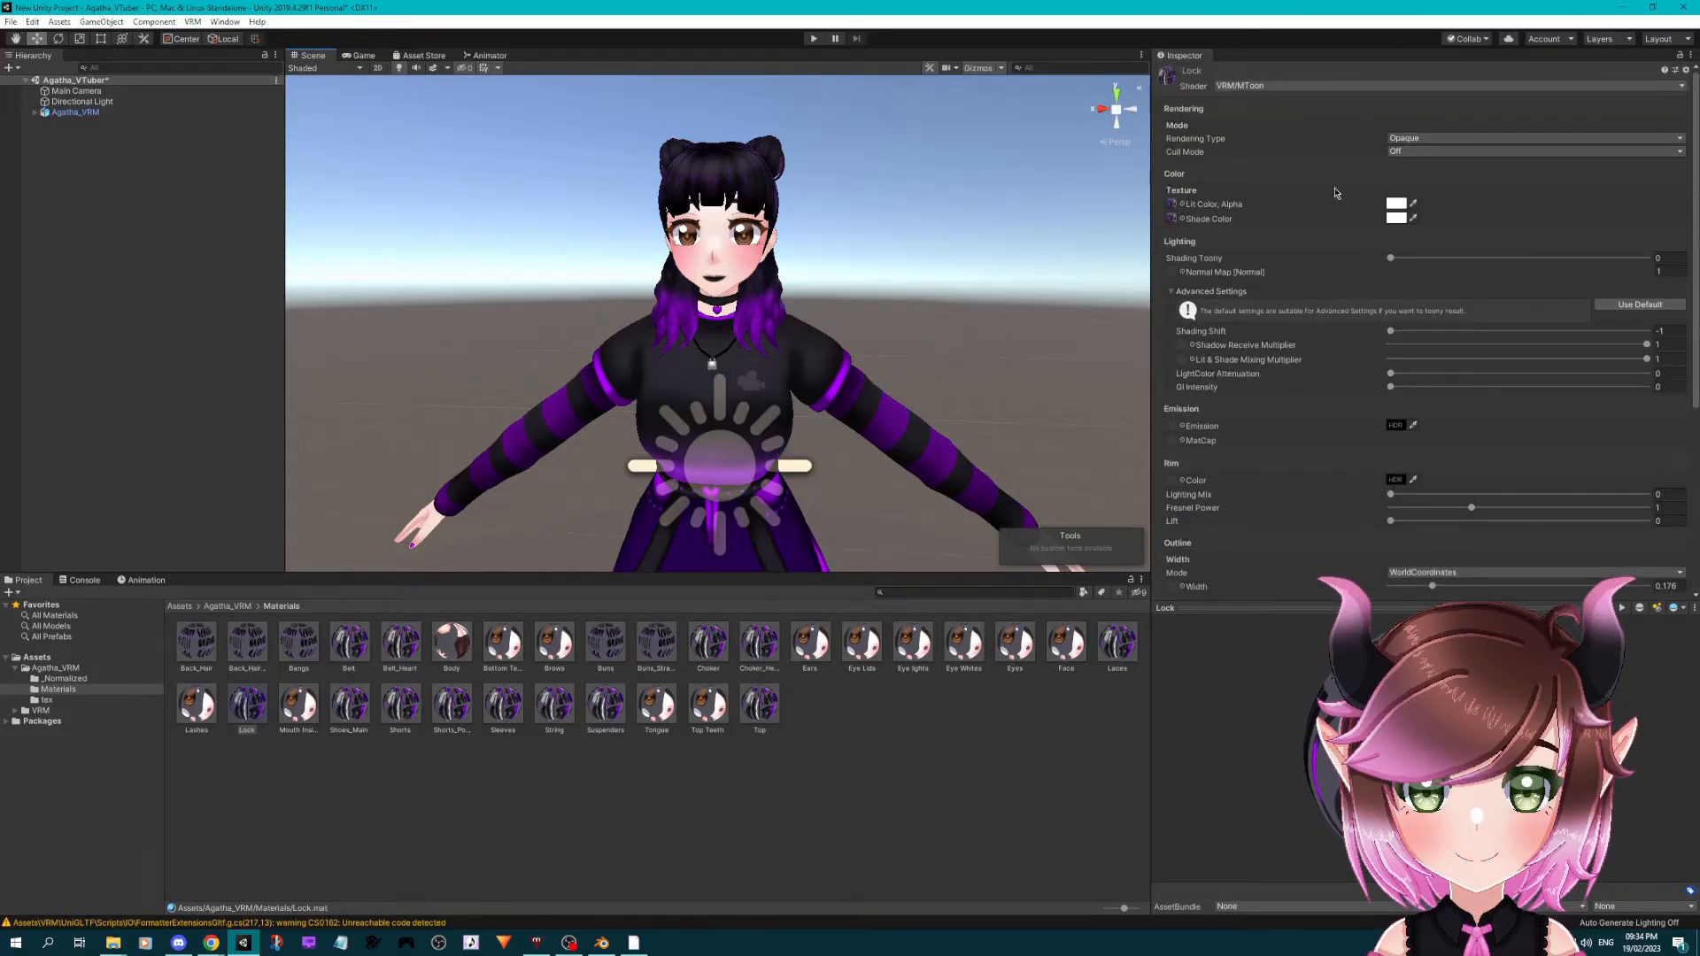
middle_click_drag(725, 316, 740, 323)
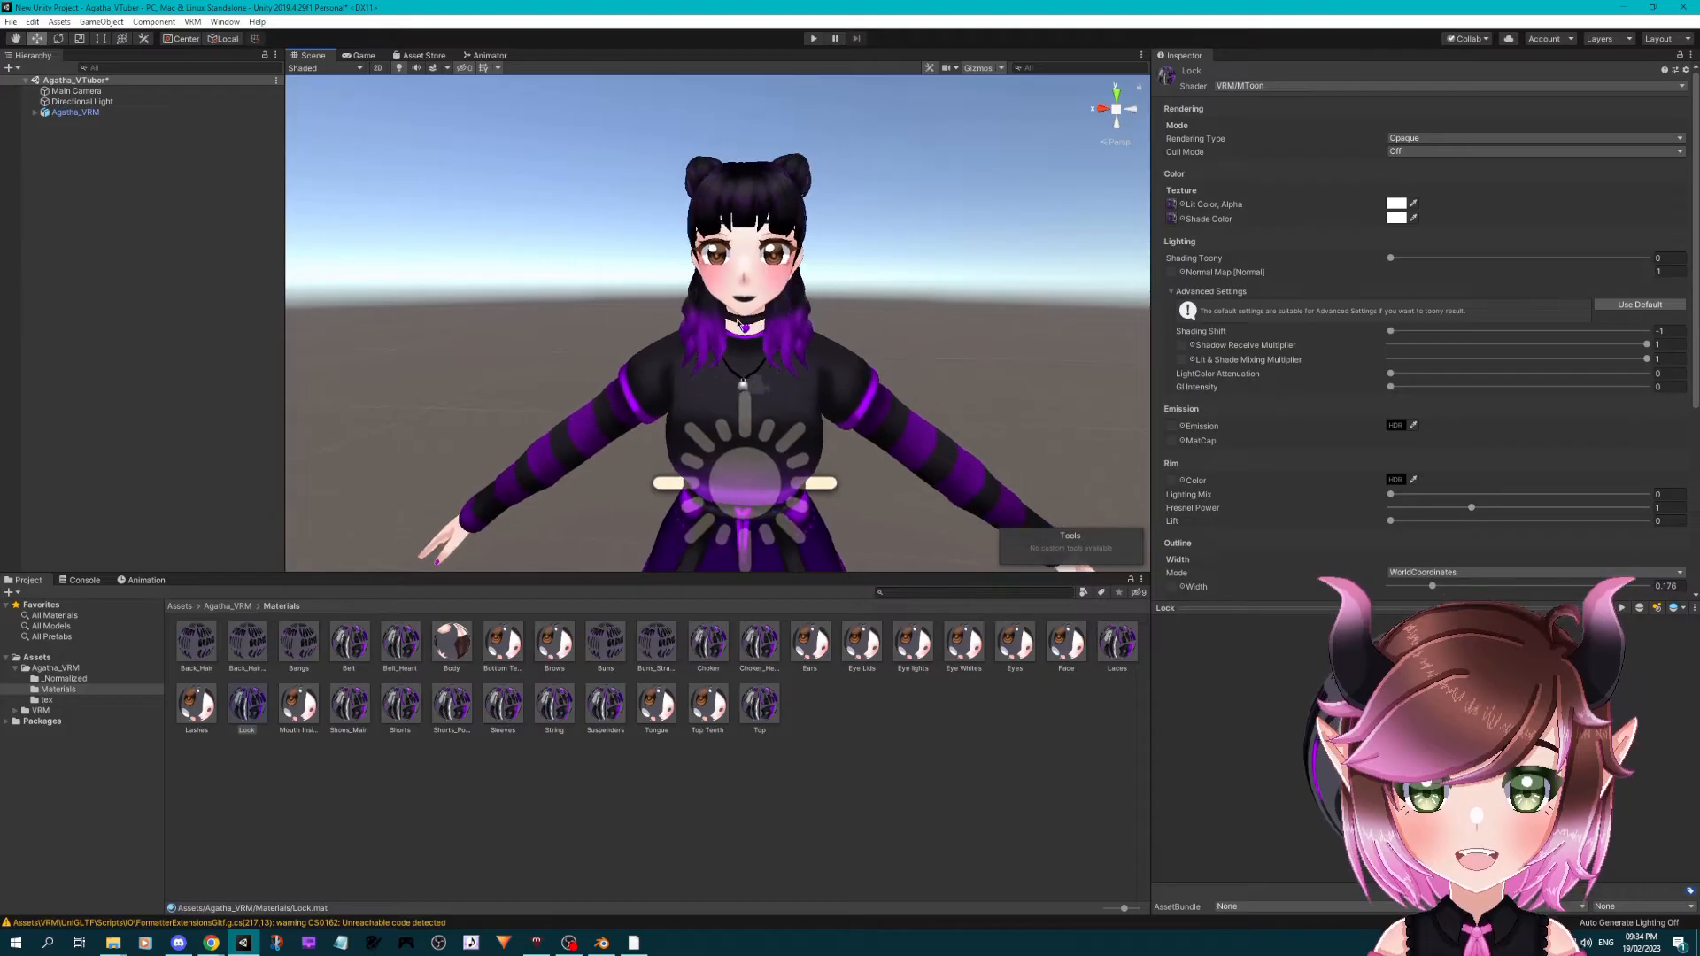
left_click(177, 112)
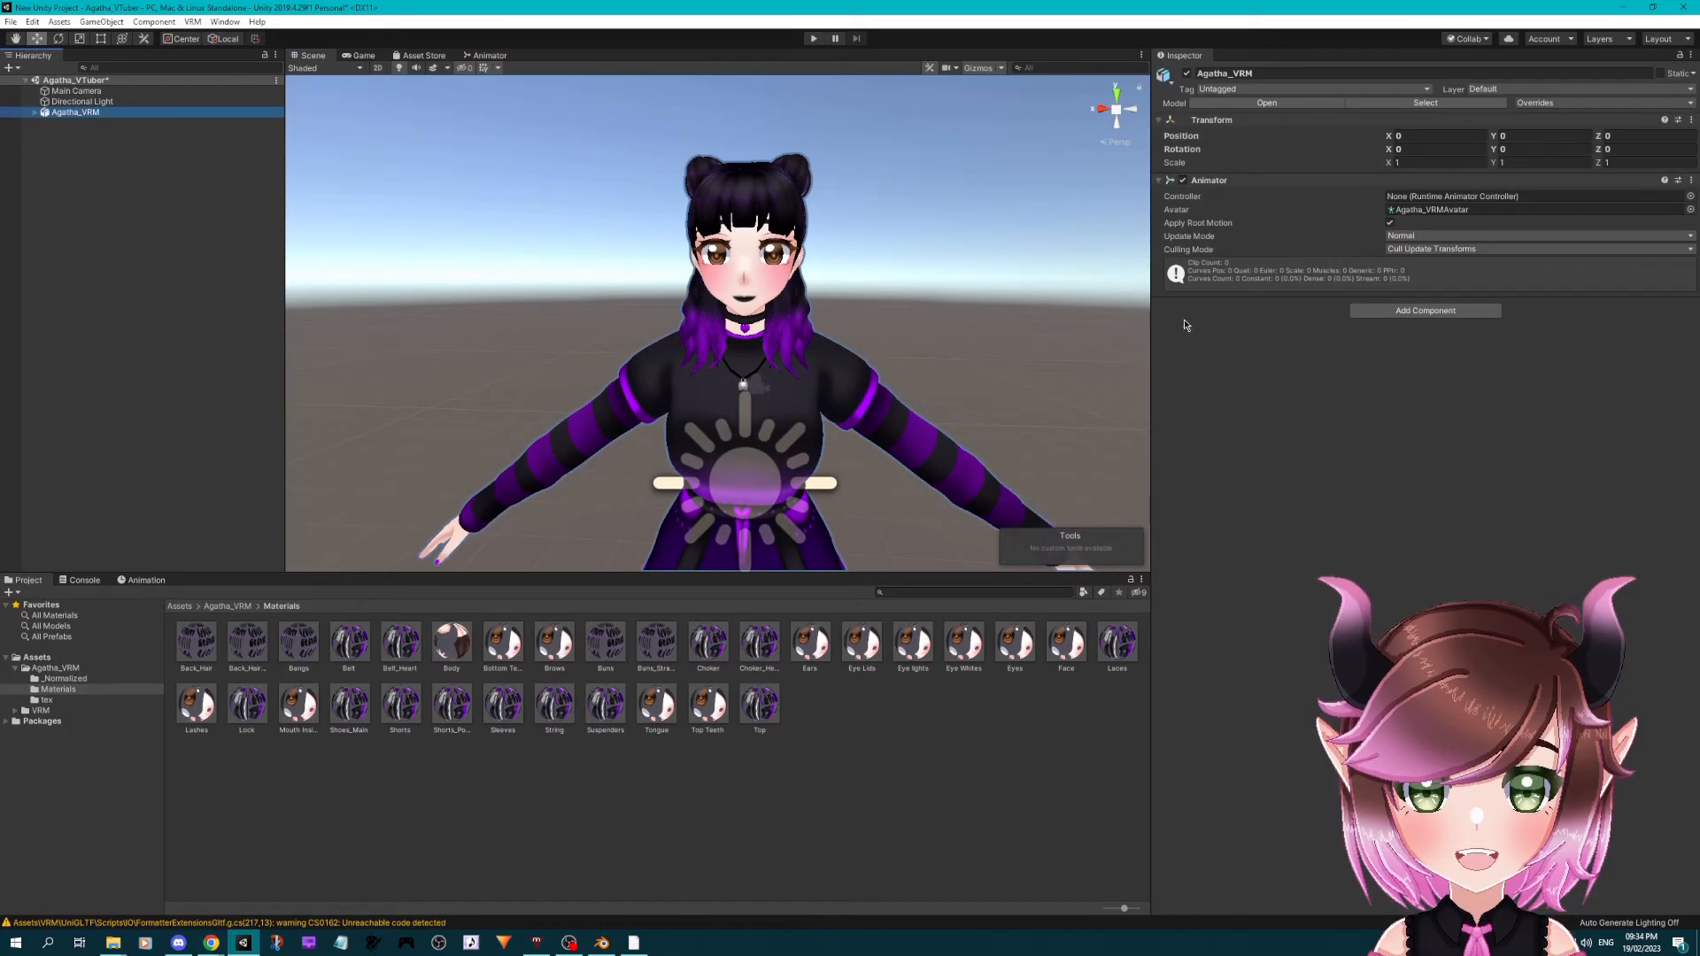
left_click(1427, 104)
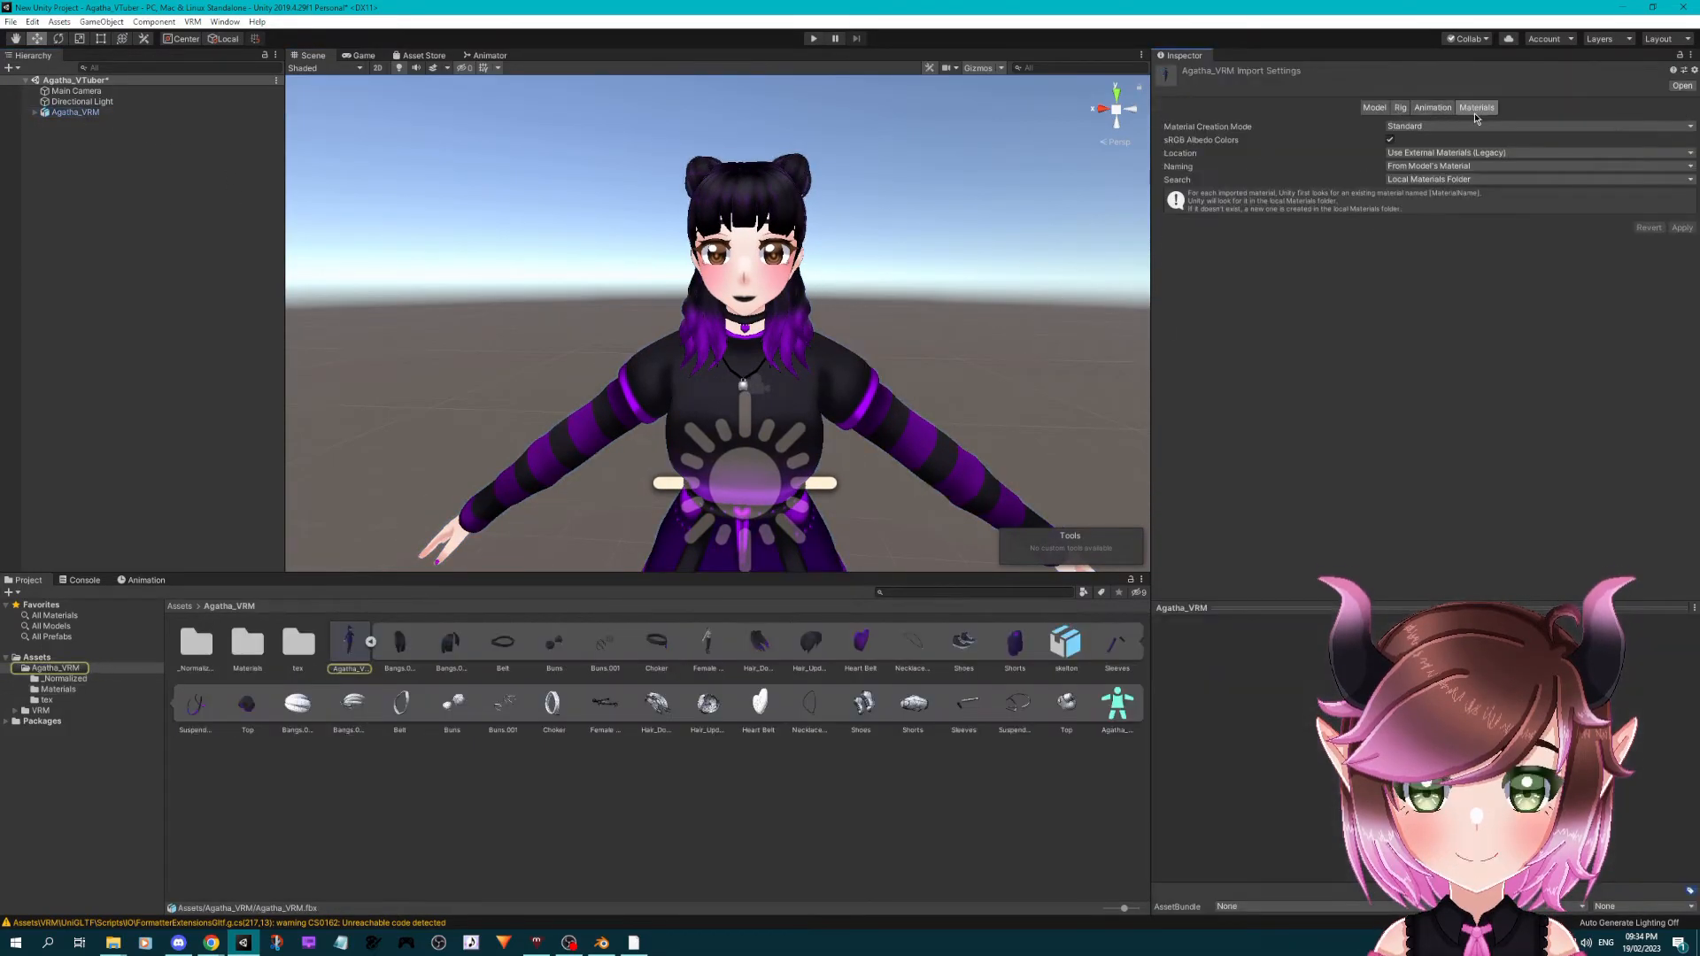
left_click(1375, 109)
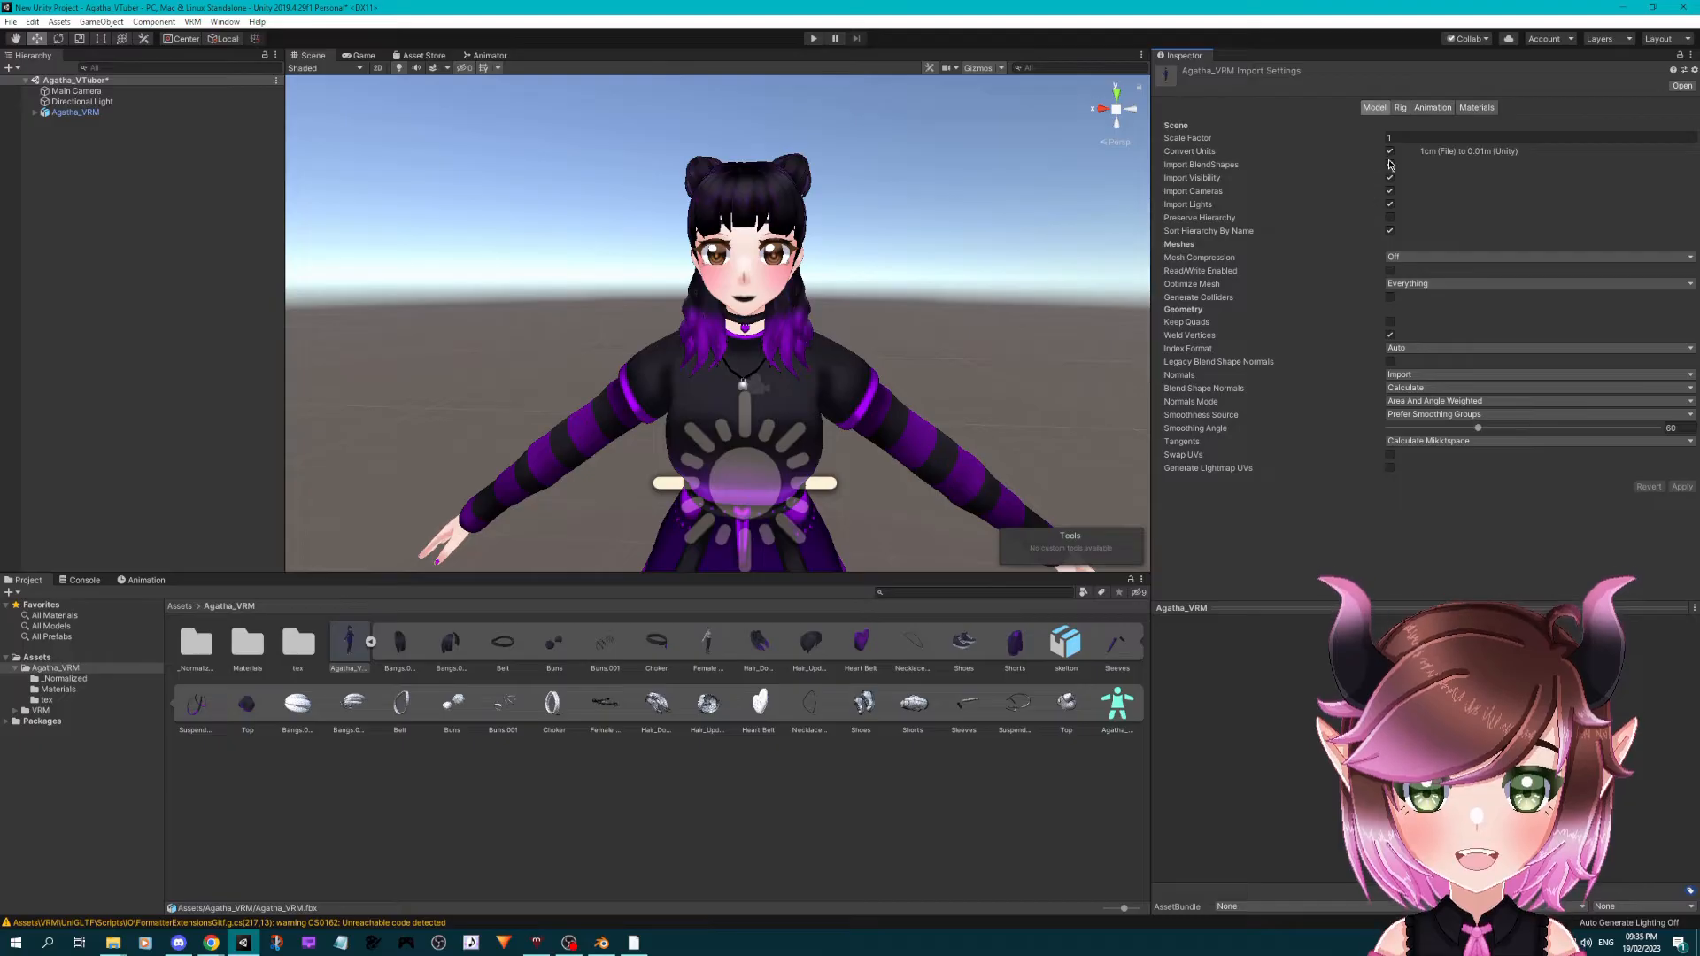
left_click(1428, 107)
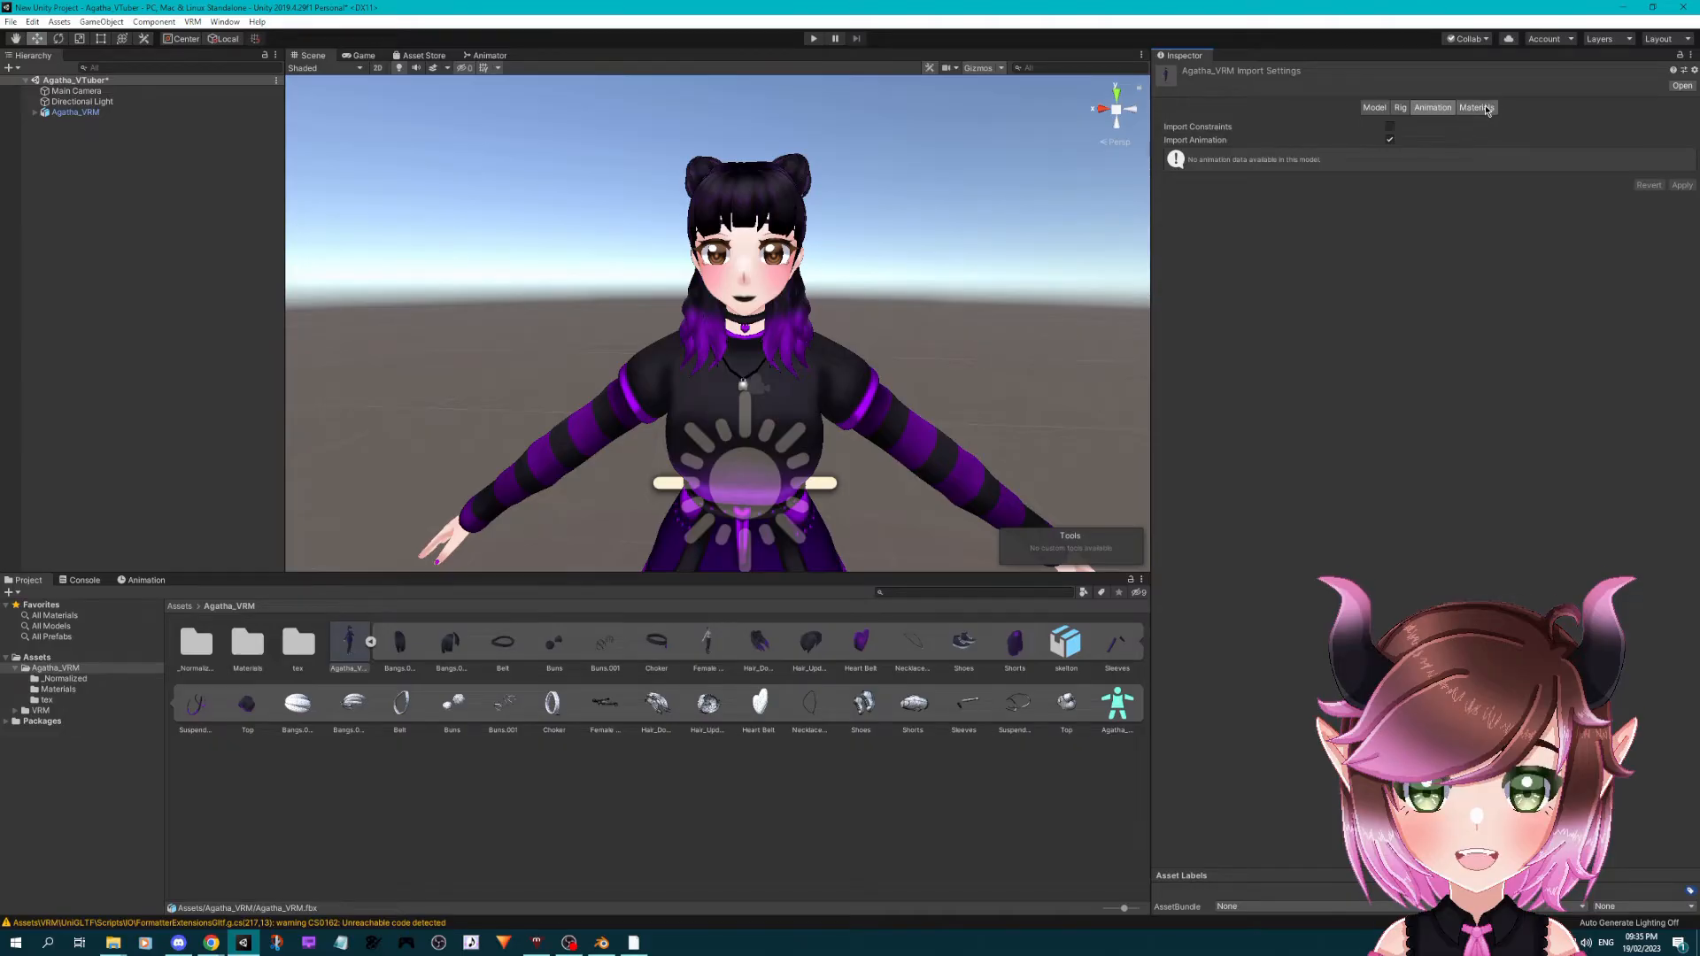
left_click(1487, 109)
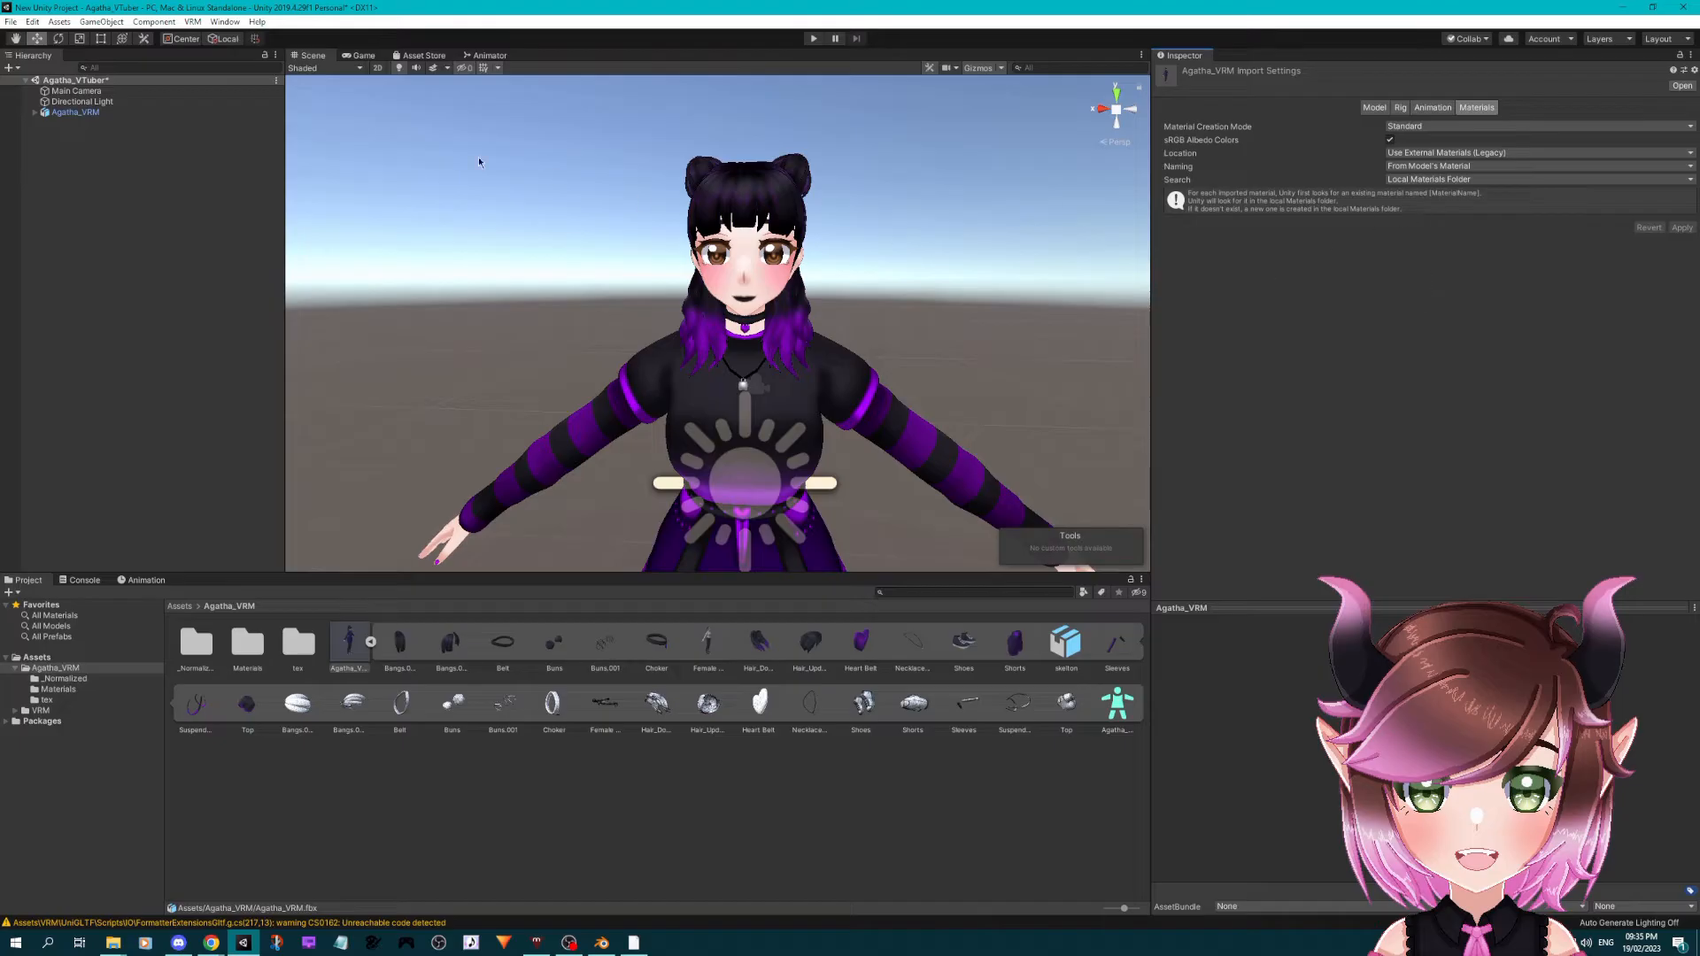
- Start a UniVRM humanoid export of Agatha_VRM and show the exporter's full settings
left_click(78, 112)
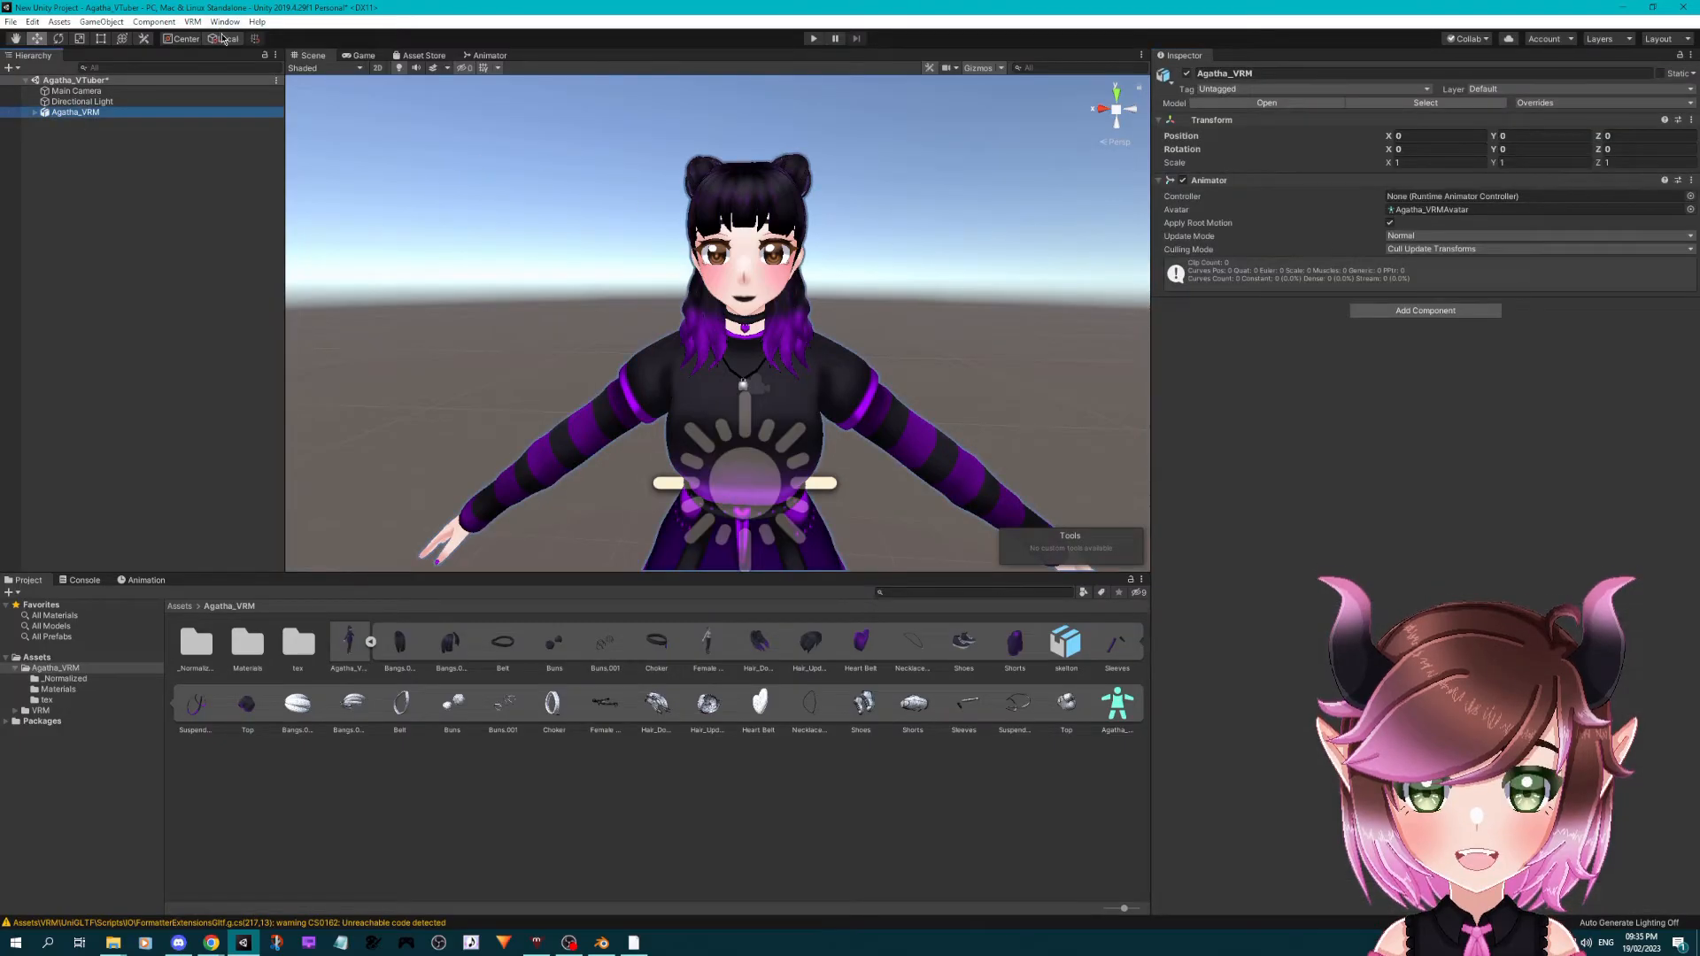
left_click(192, 22)
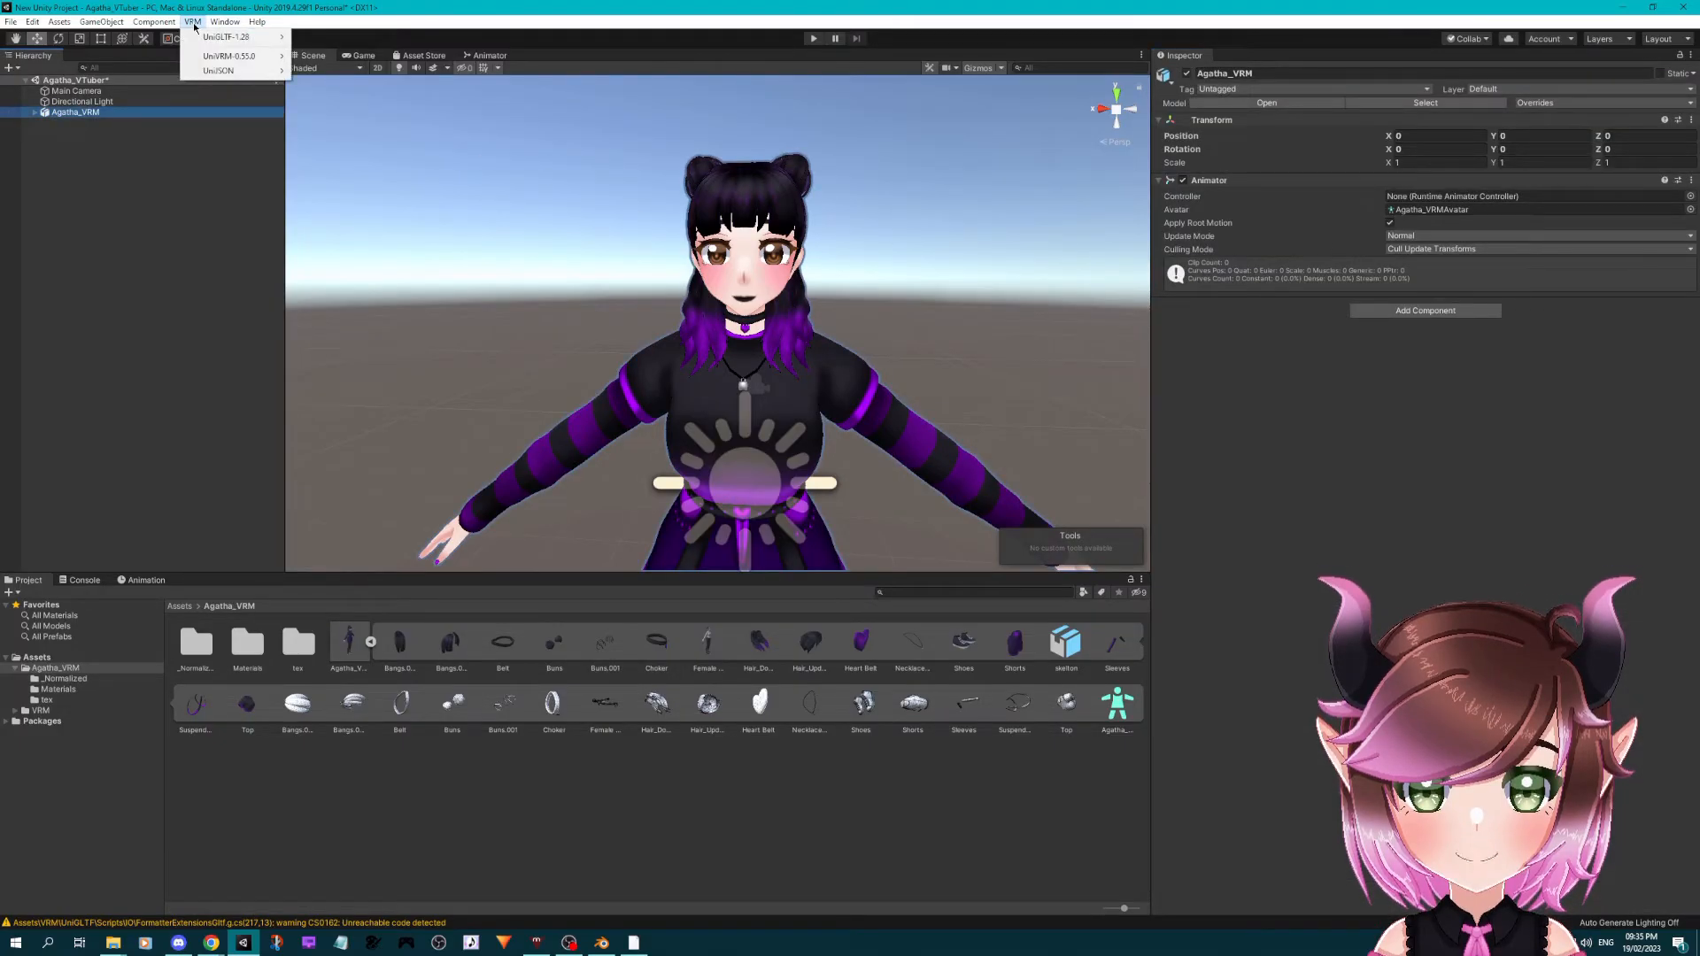
mouse_move(264, 45)
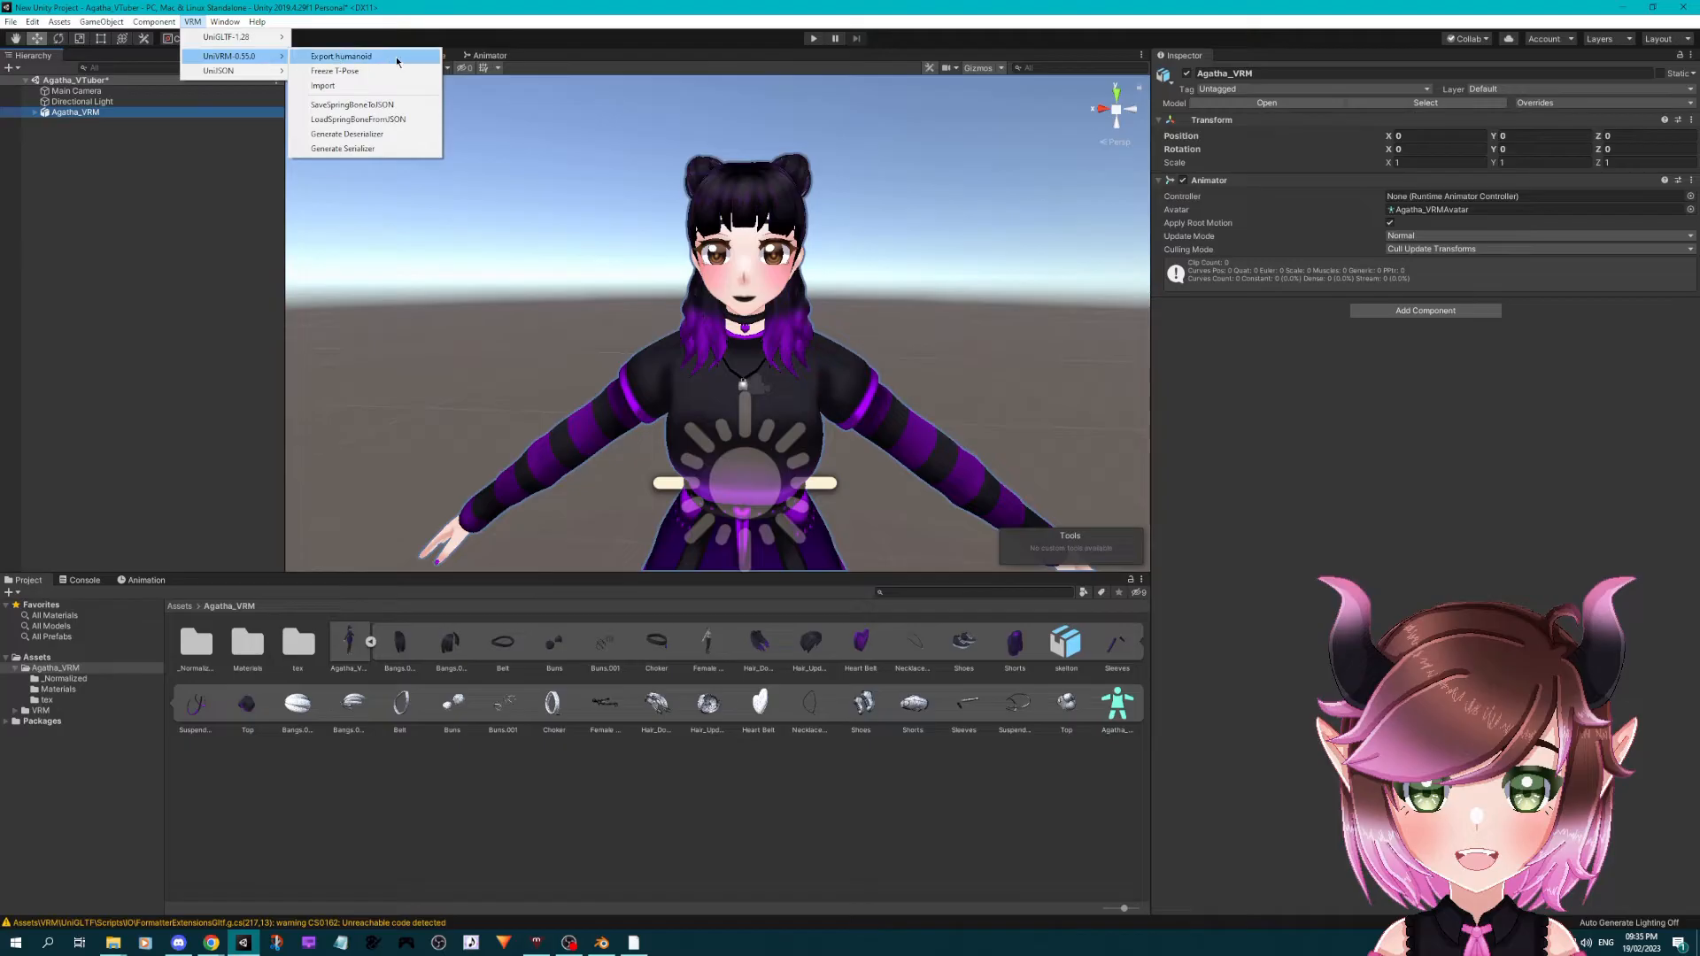
left_click(341, 56)
left_click_drag(338, 157, 647, 141)
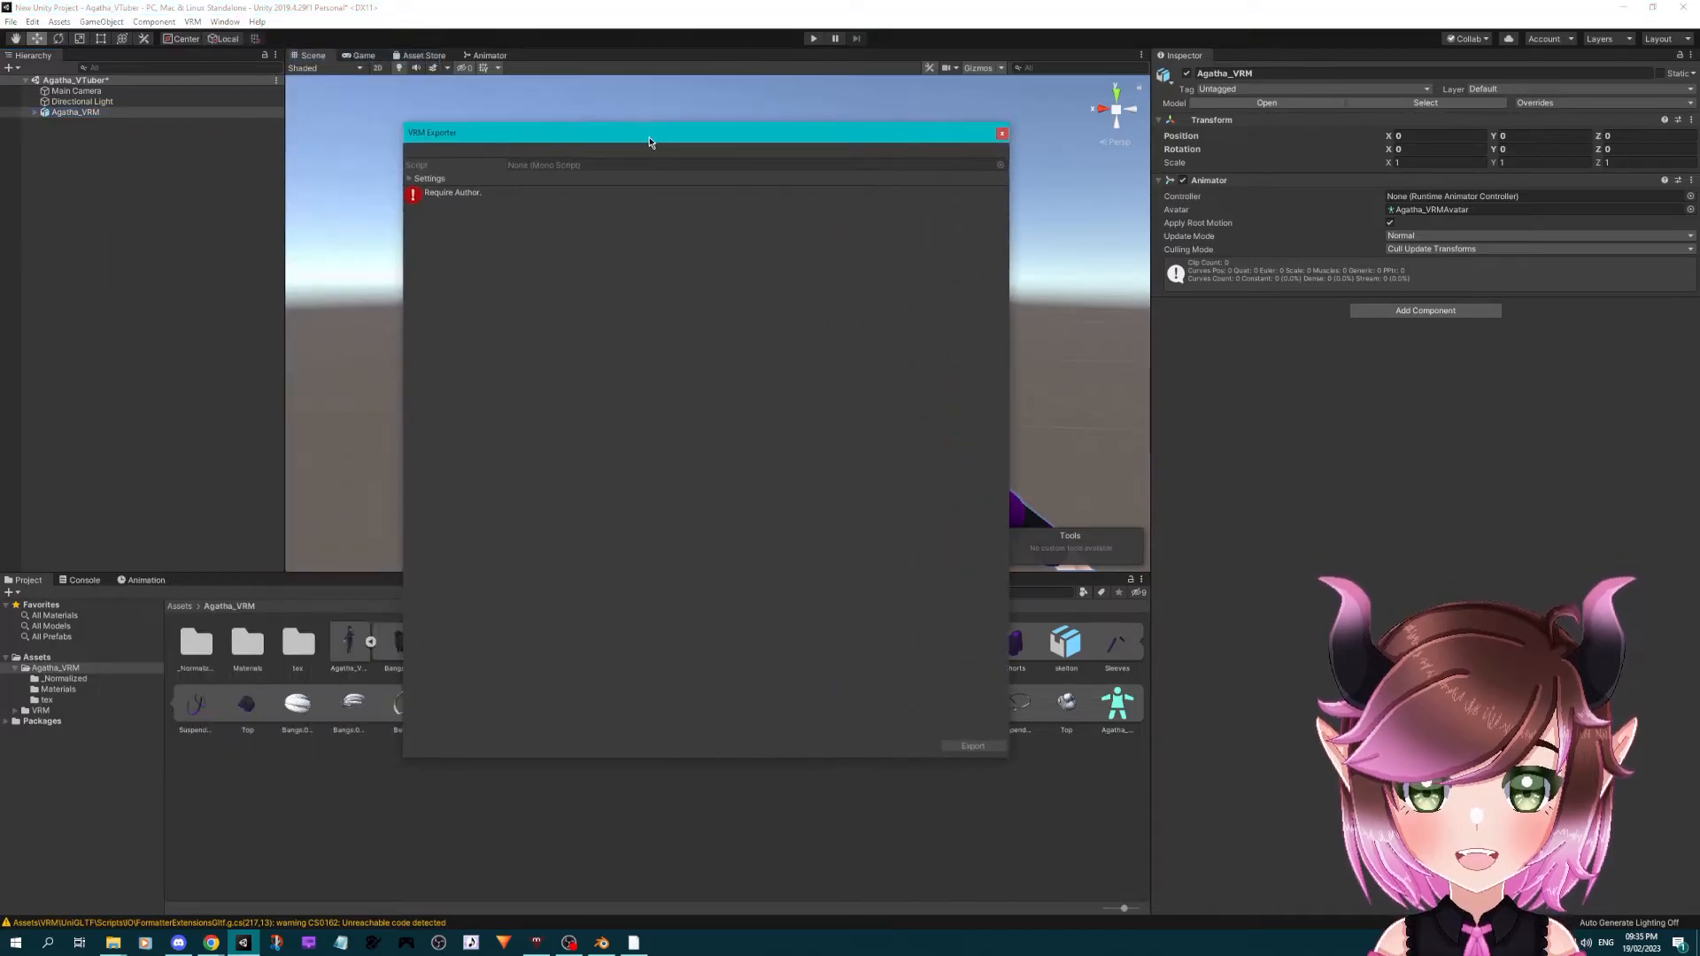
left_click(412, 180)
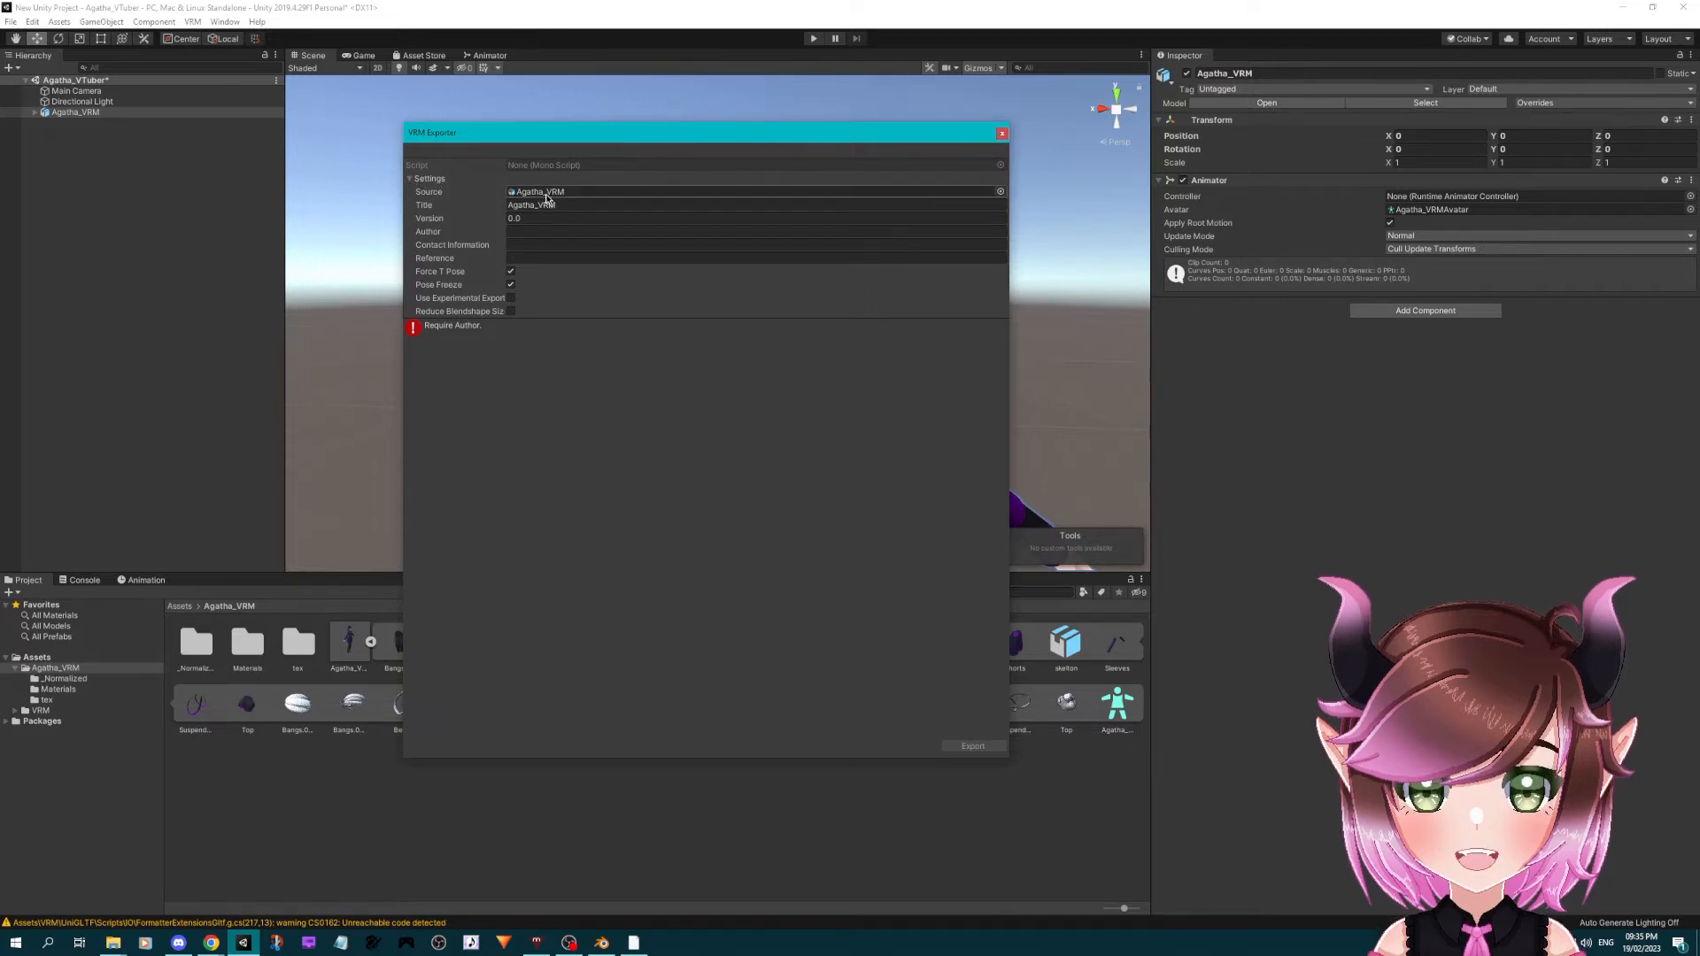
- Set the export title to Agatha_VTuber and the version to 1.0
left_click_drag(575, 205, 474, 208)
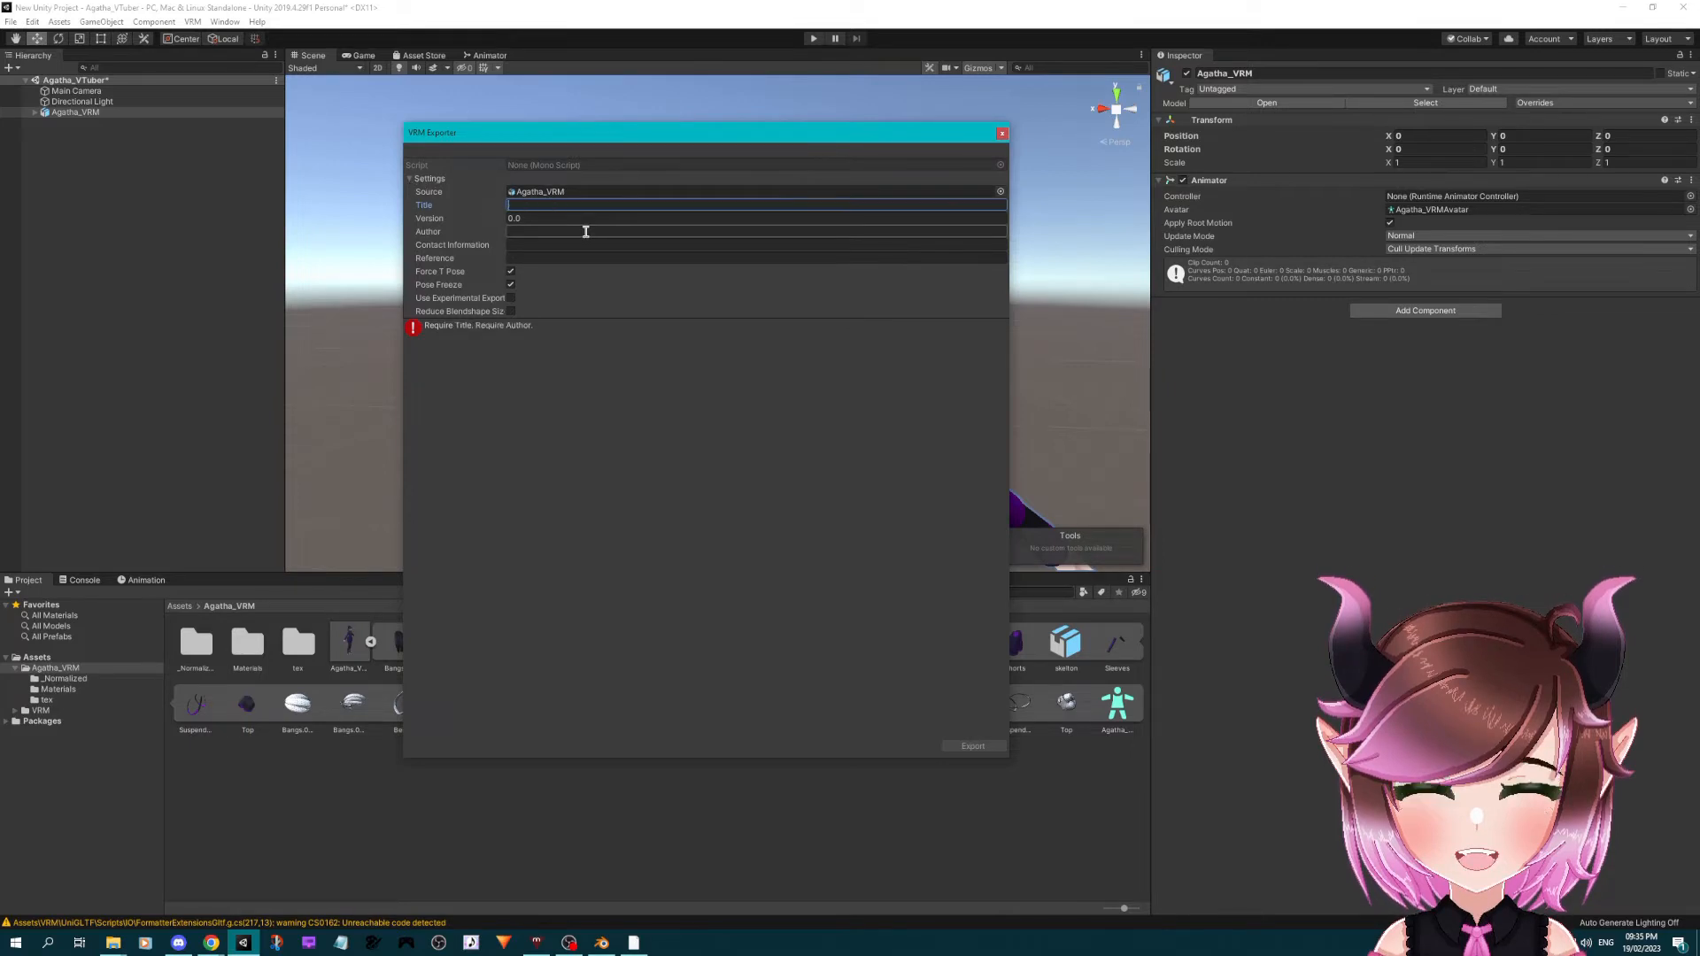
key("BackSpace")
type("Agatha_VTuber")
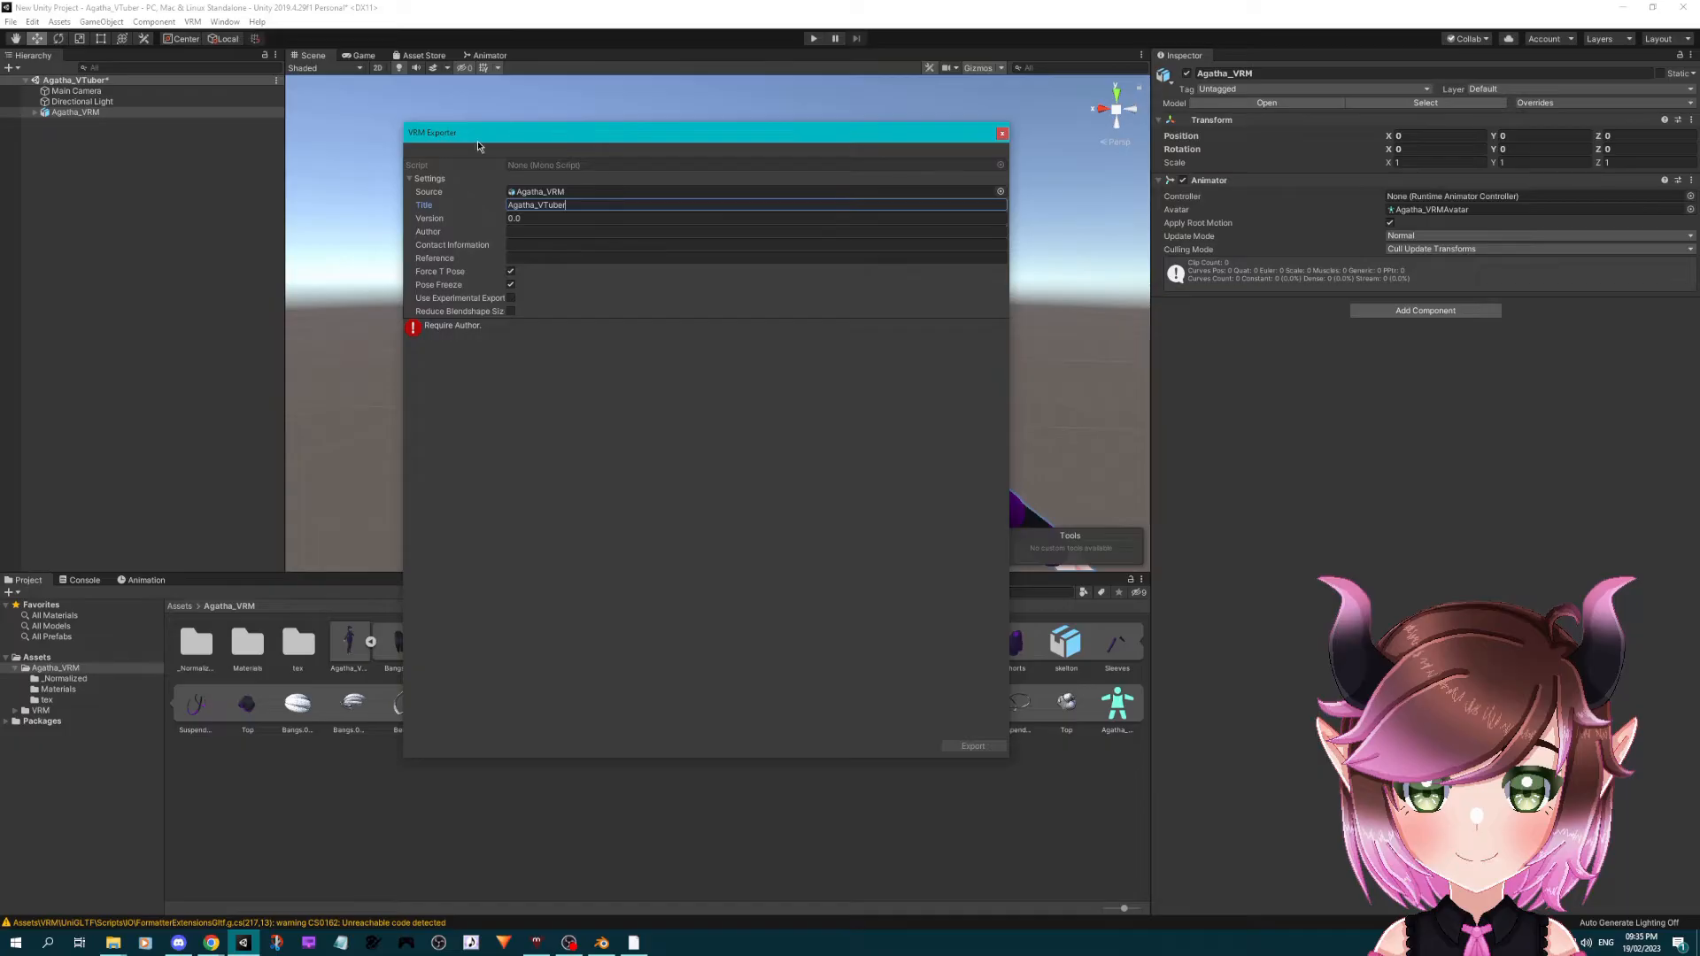
key("Tab")
type("1.0")
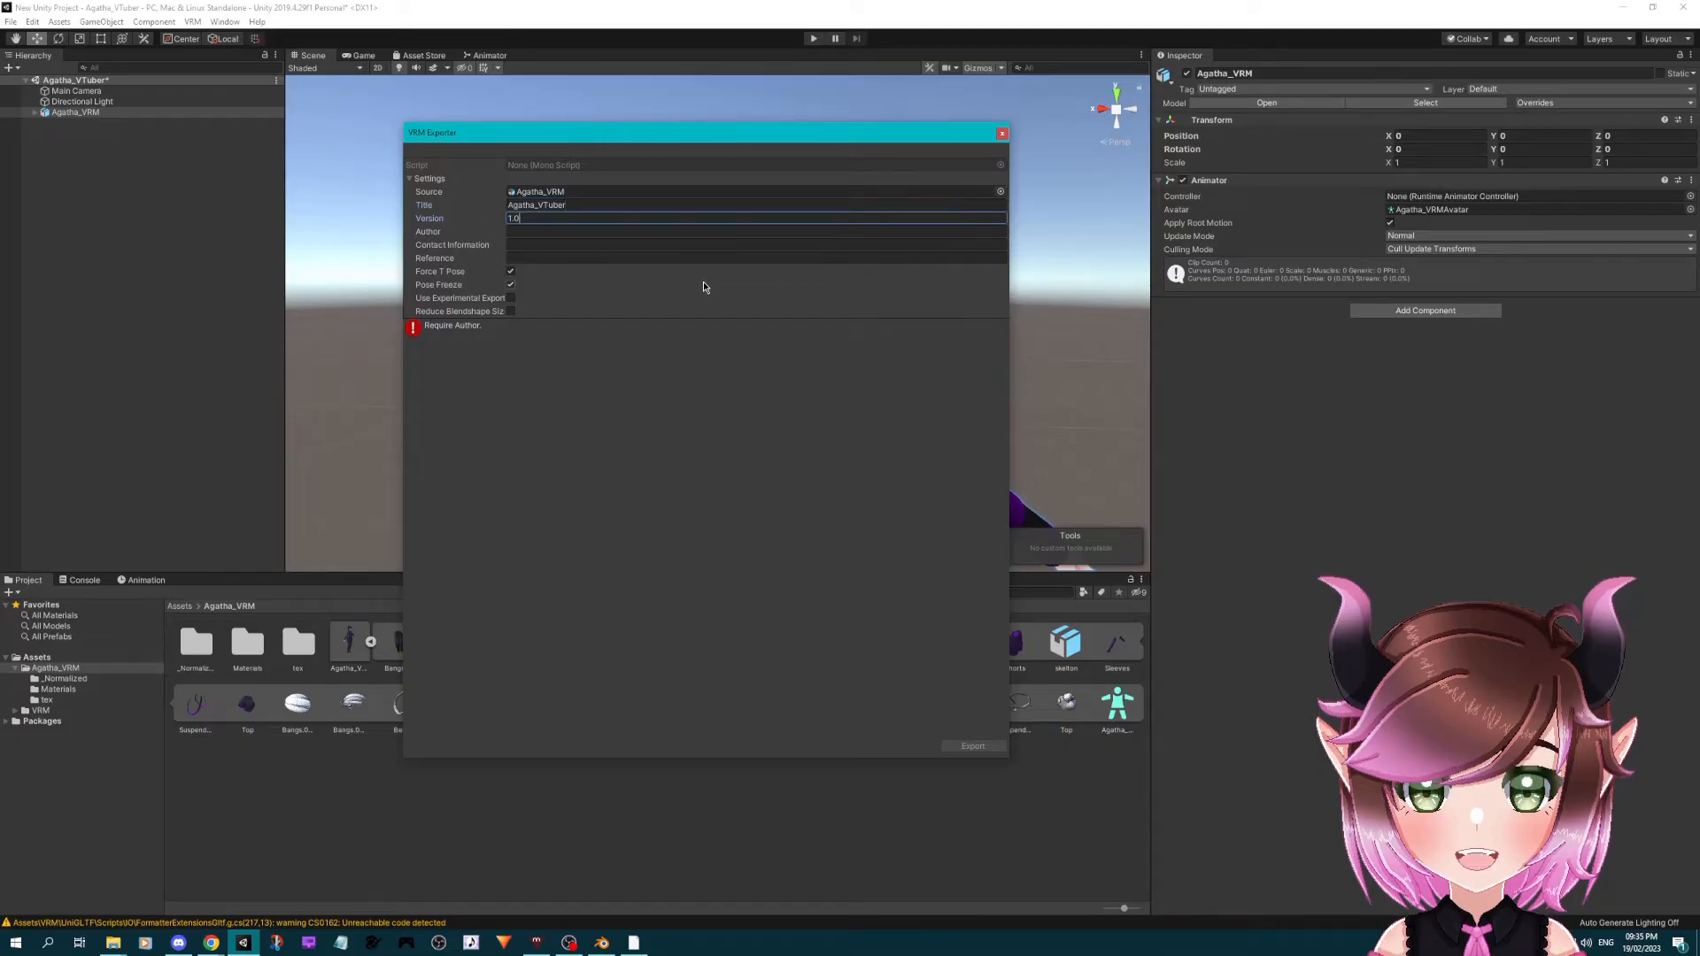
- Enter the creator's name as author and their Twitter handle as contact information, leaving the reference blank
left_click(550, 232)
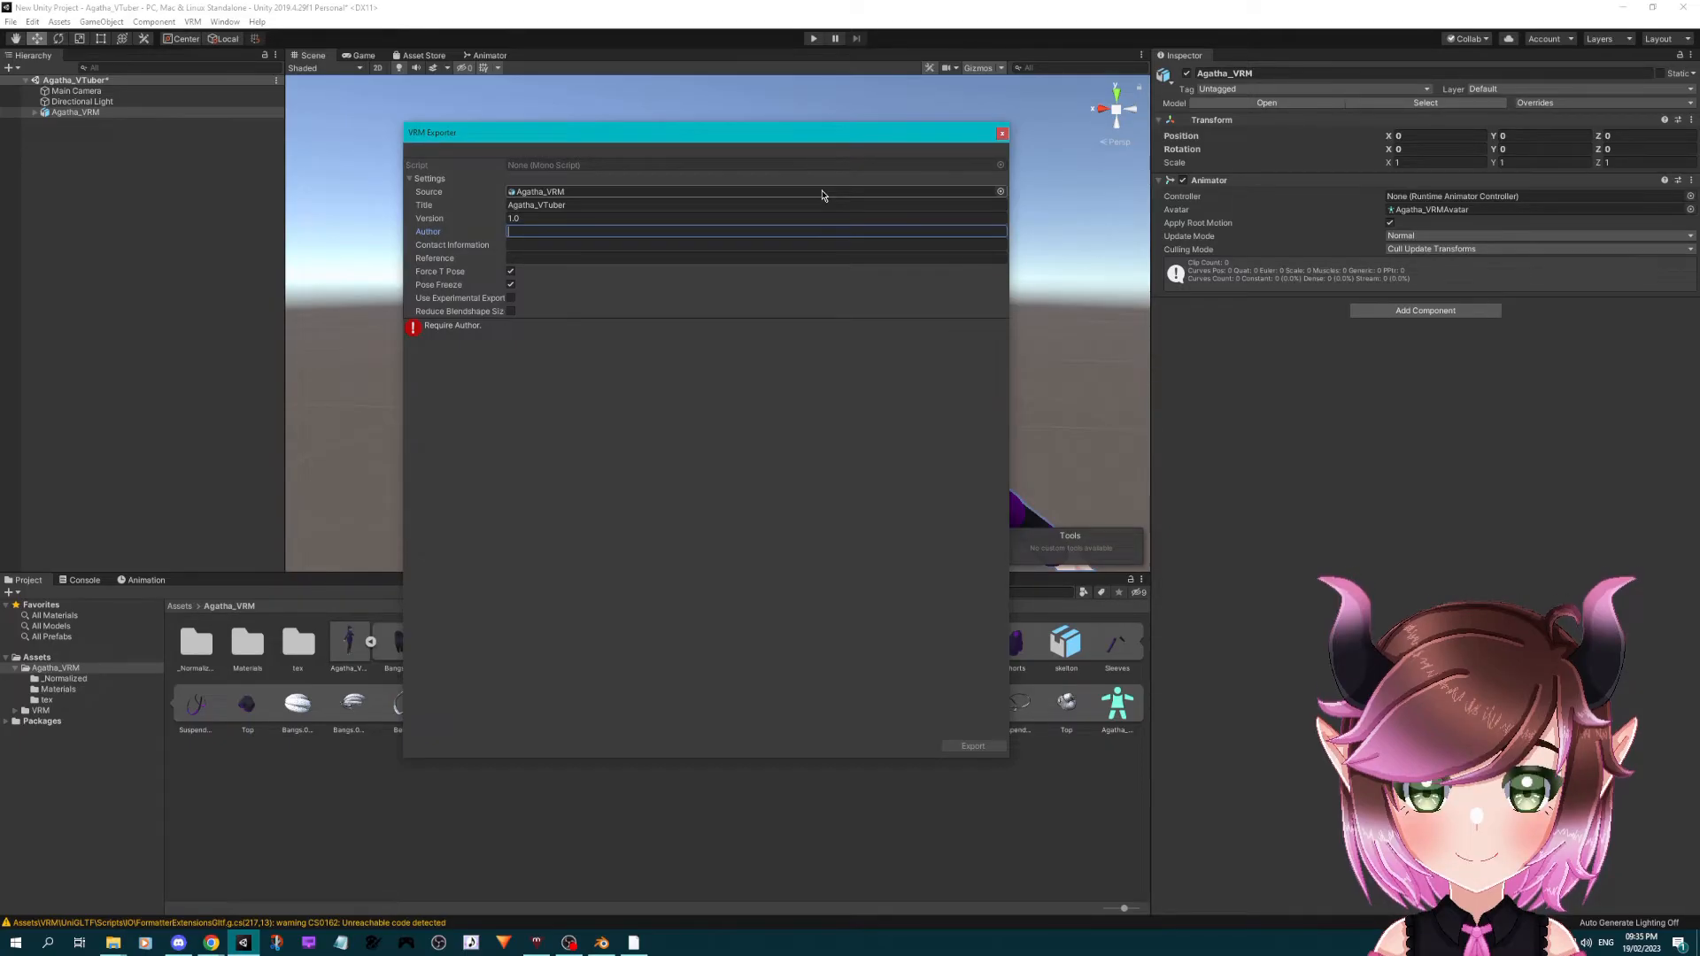
type("stri")
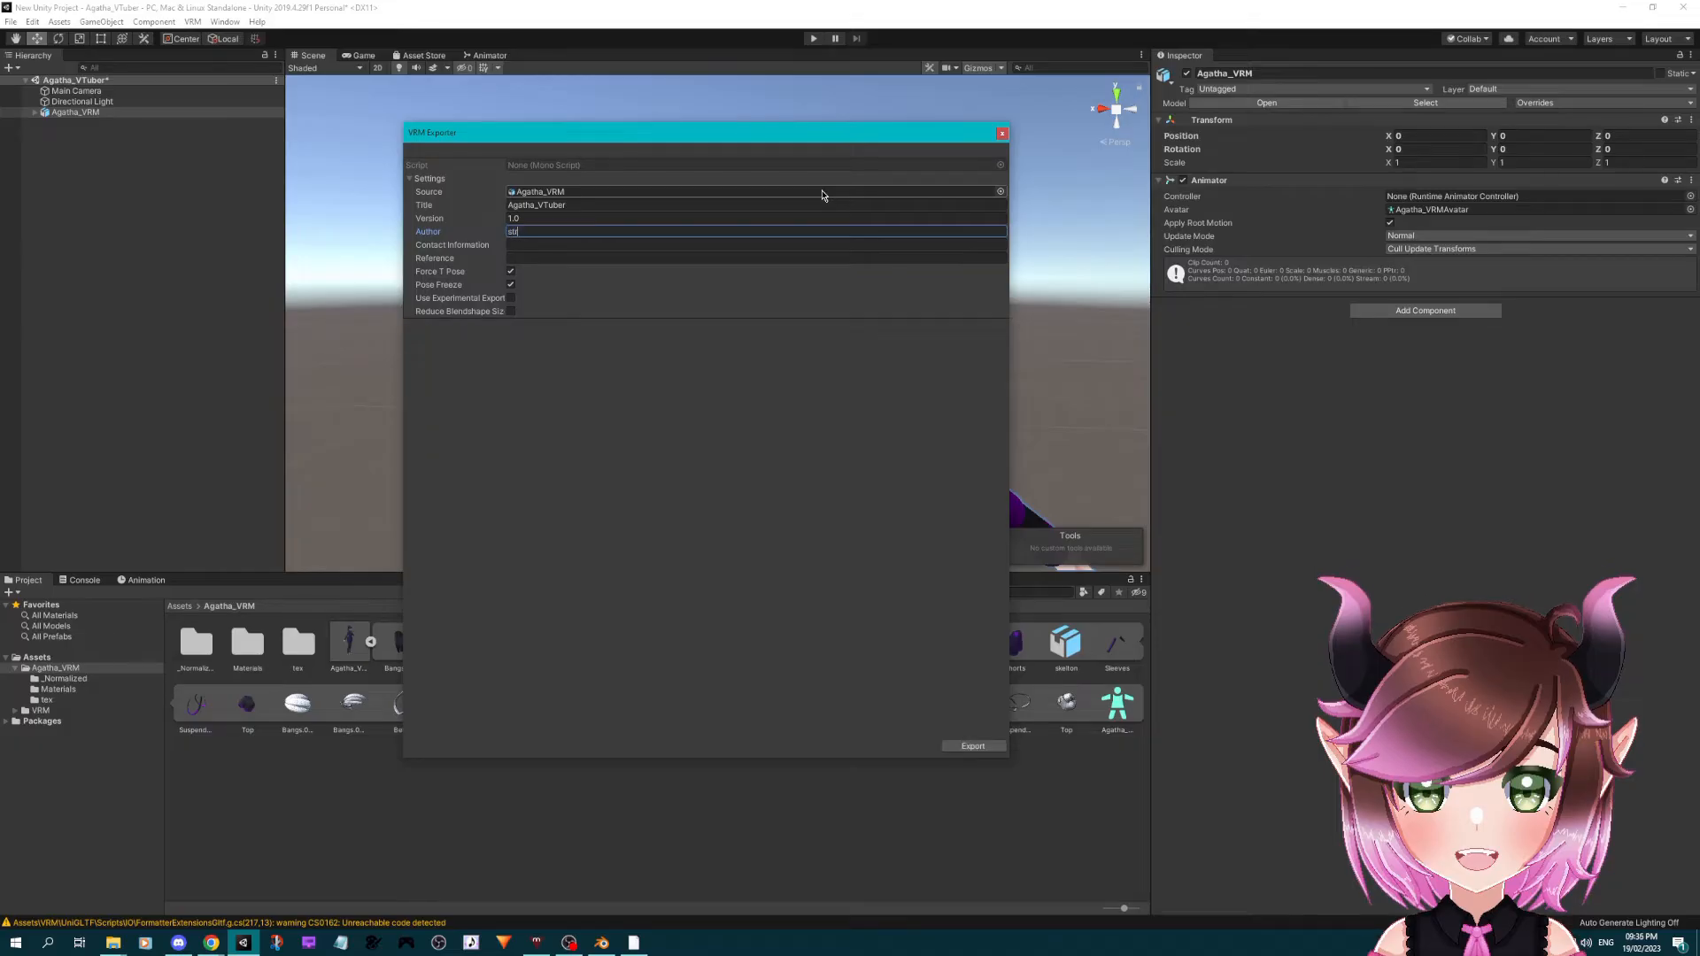
key("BackSpace")
key("BackSpace")
key("BackSpace")
type("Astrialogical")
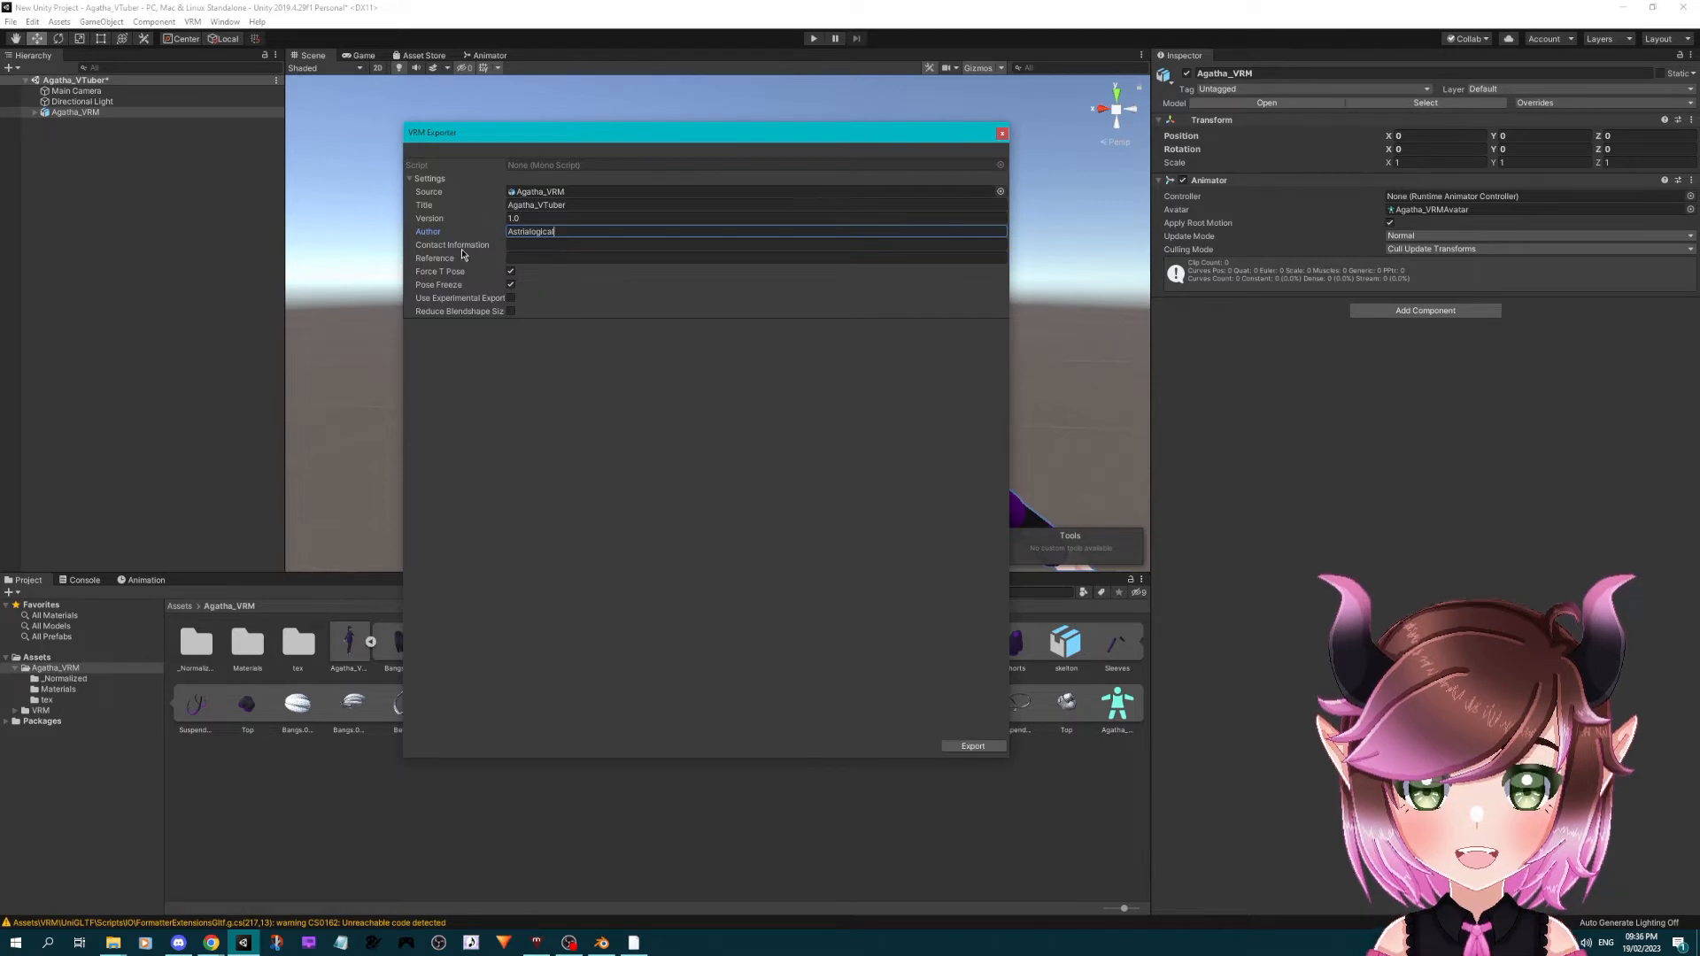
left_click(525, 246)
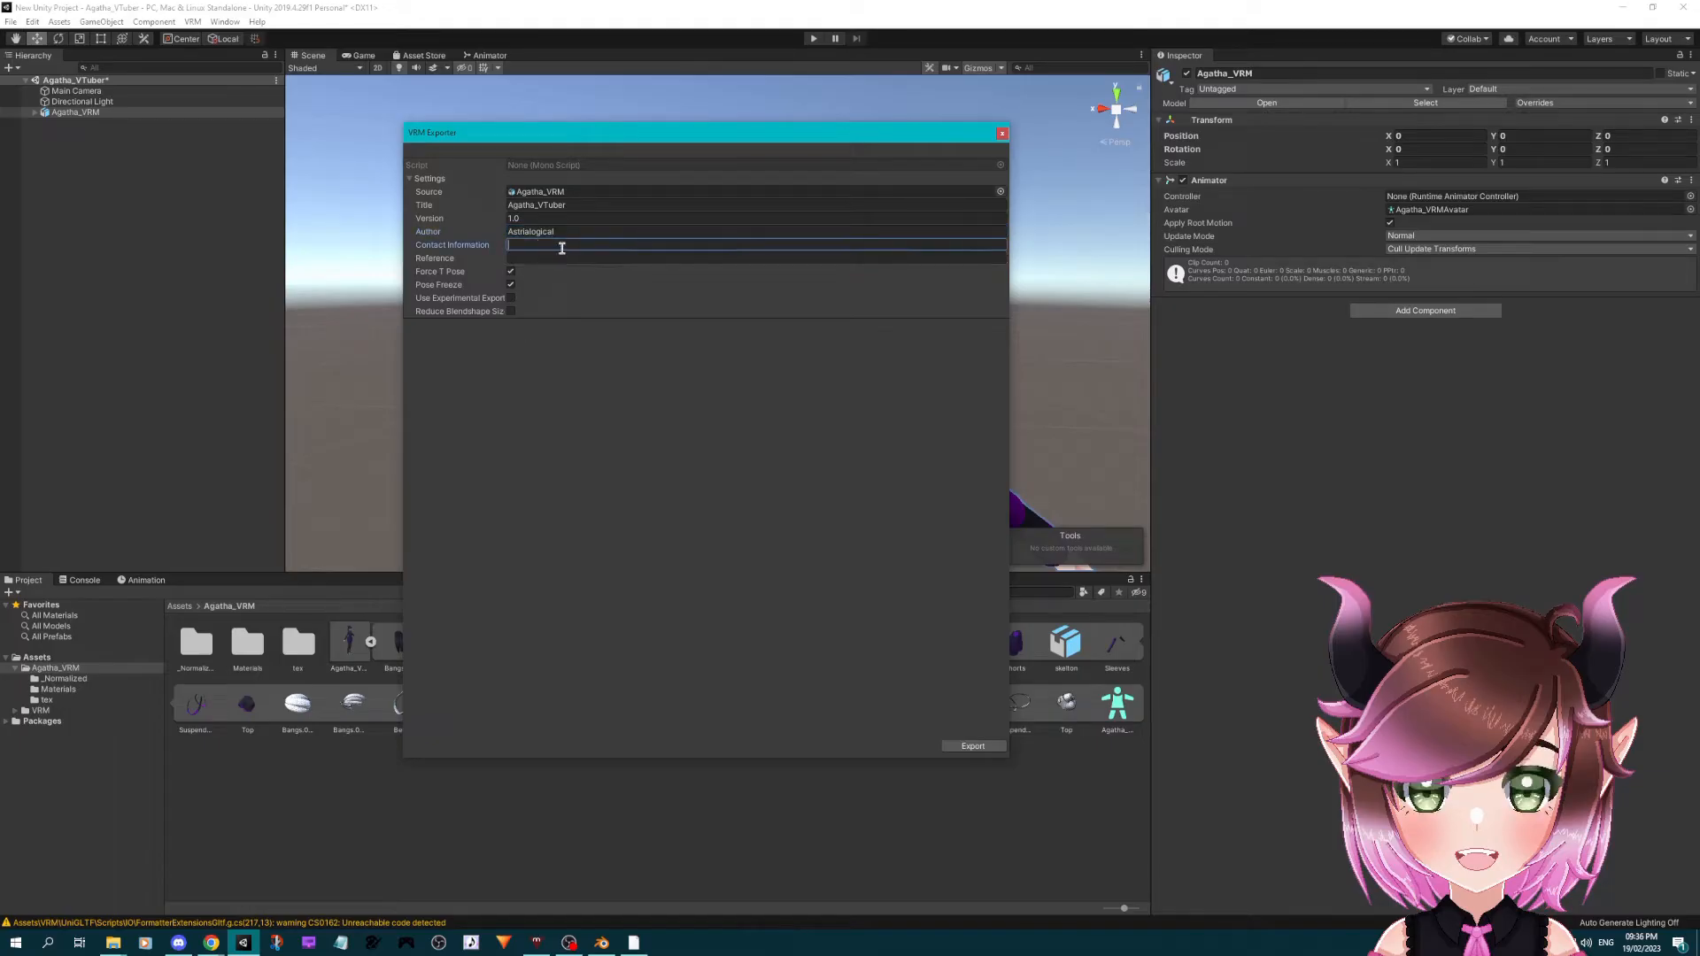
type("Twitter @Astrialogical")
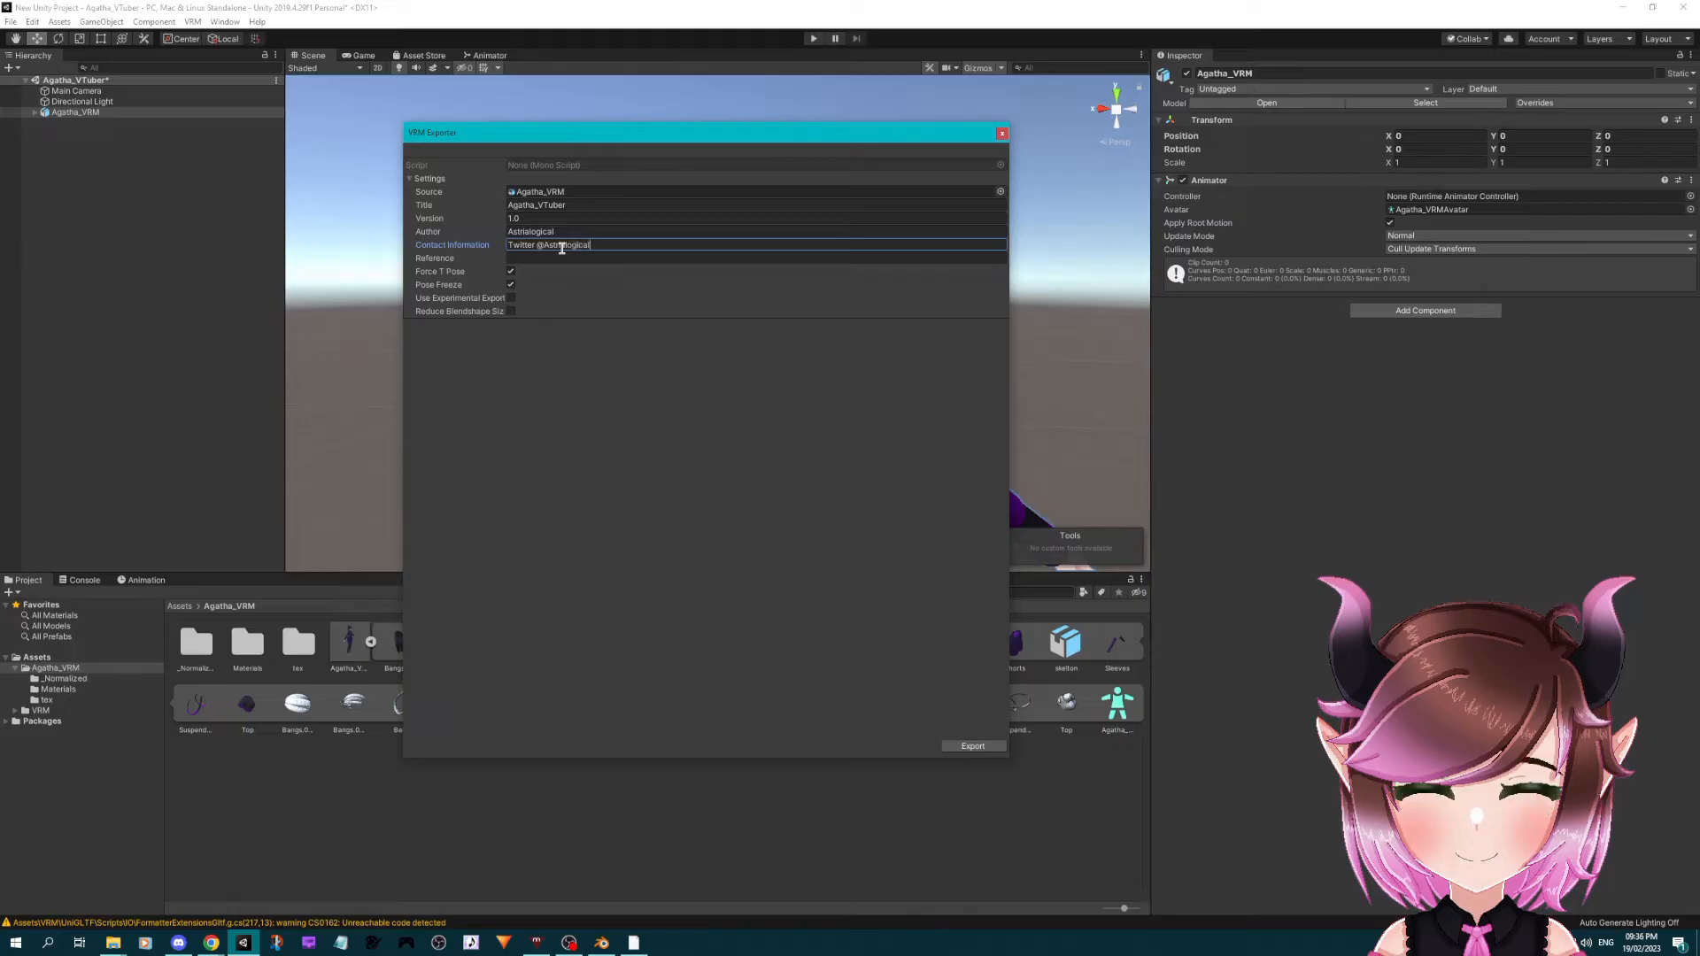
left_click(636, 258)
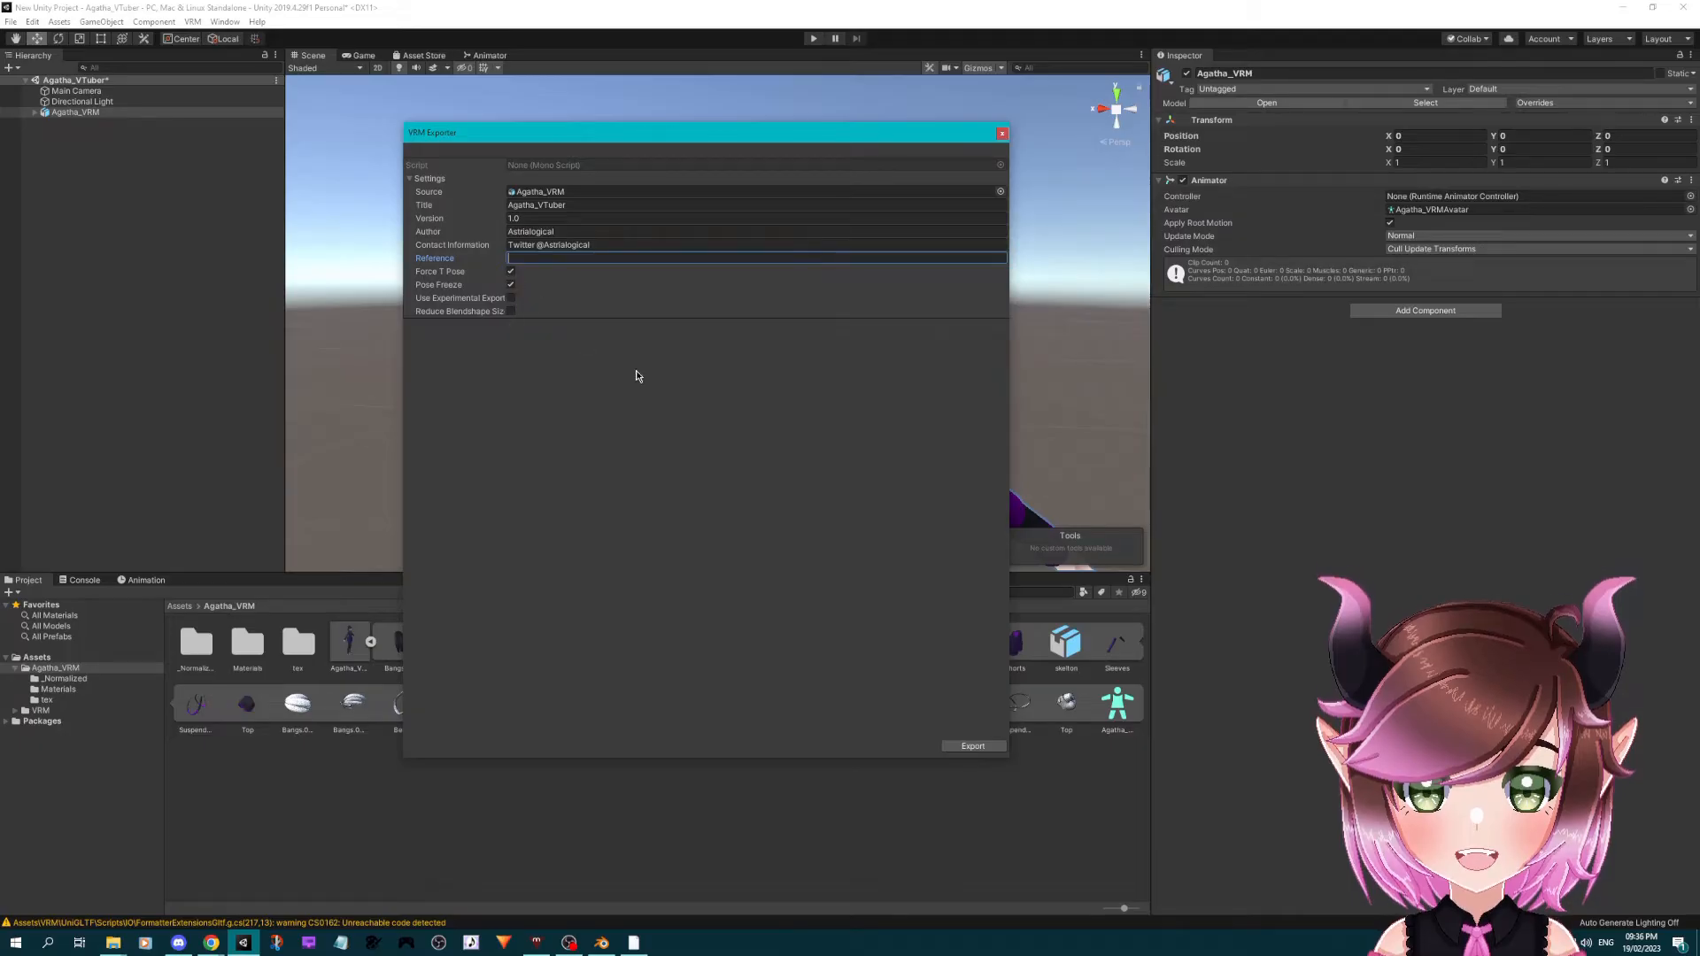
- Export the model as a VRM file named NORMAL into the tutorial model folder
left_click(973, 746)
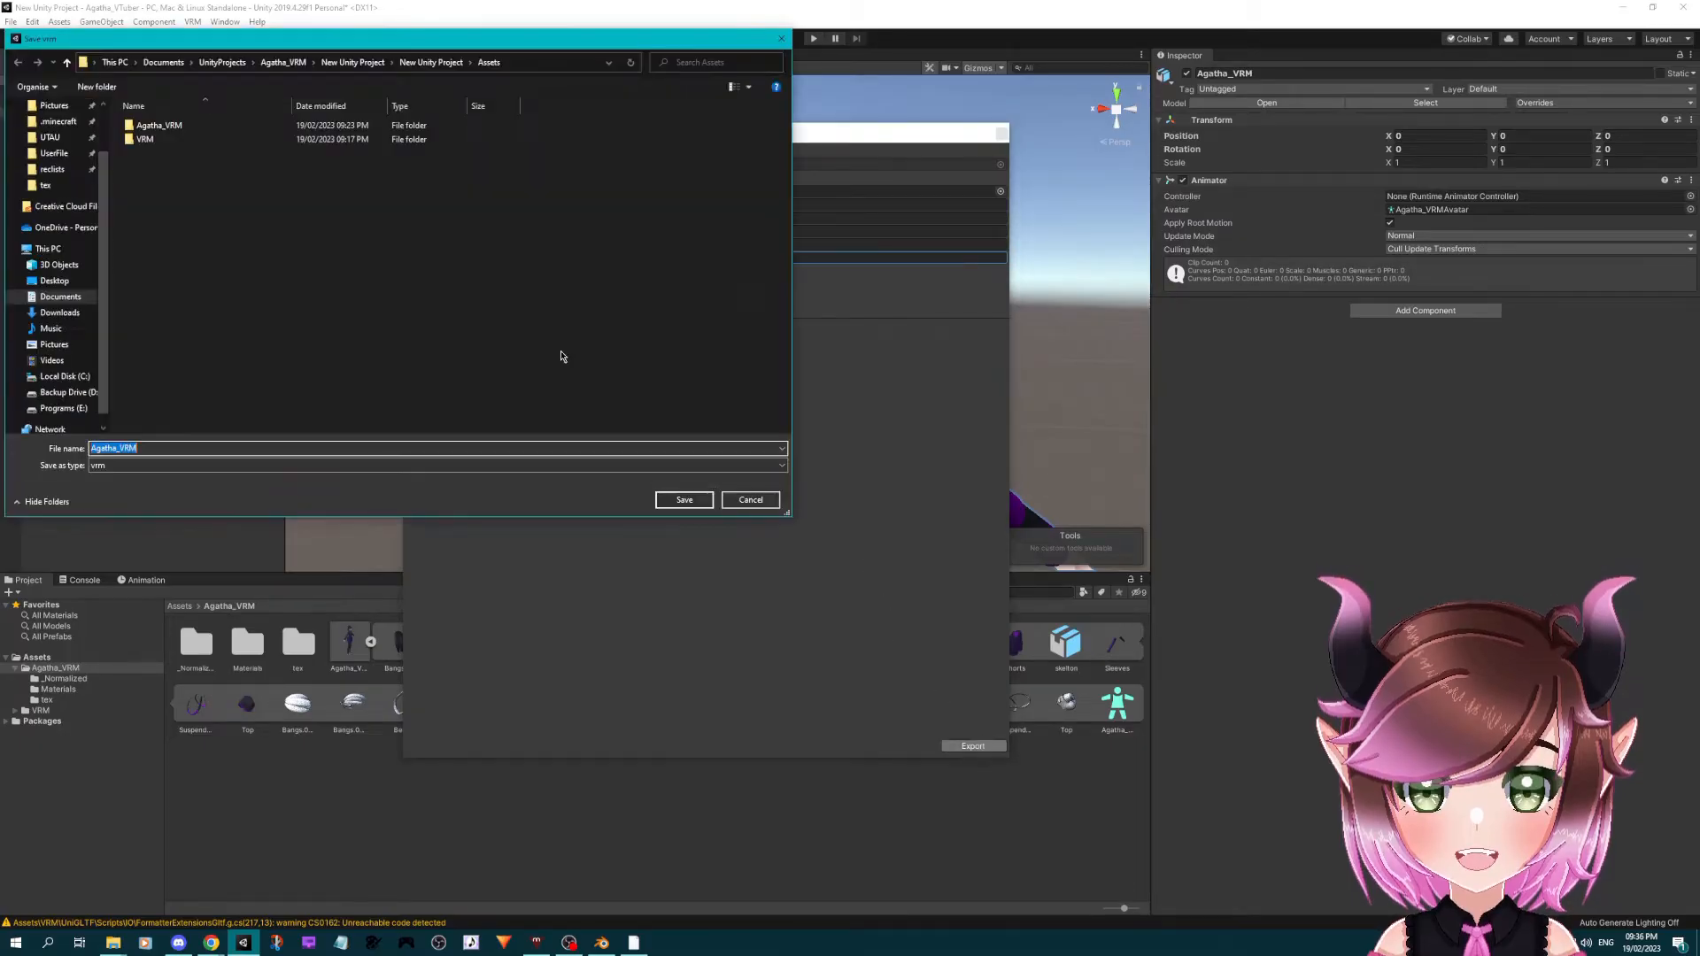
left_click(45, 185)
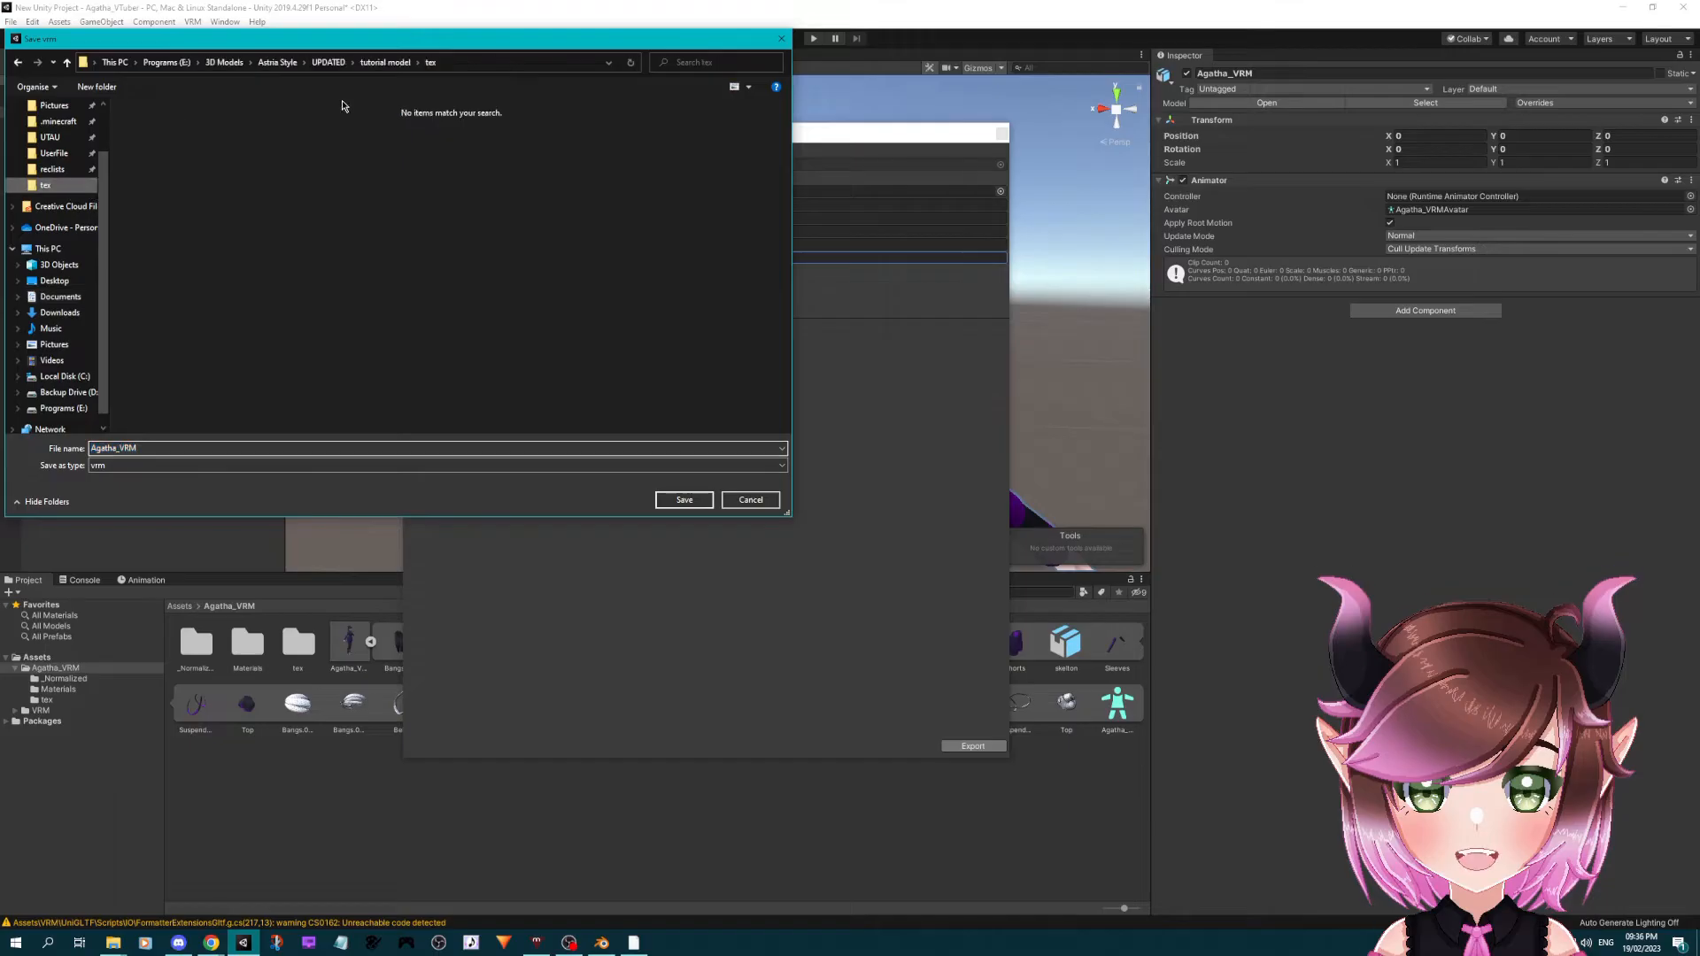
left_click(387, 64)
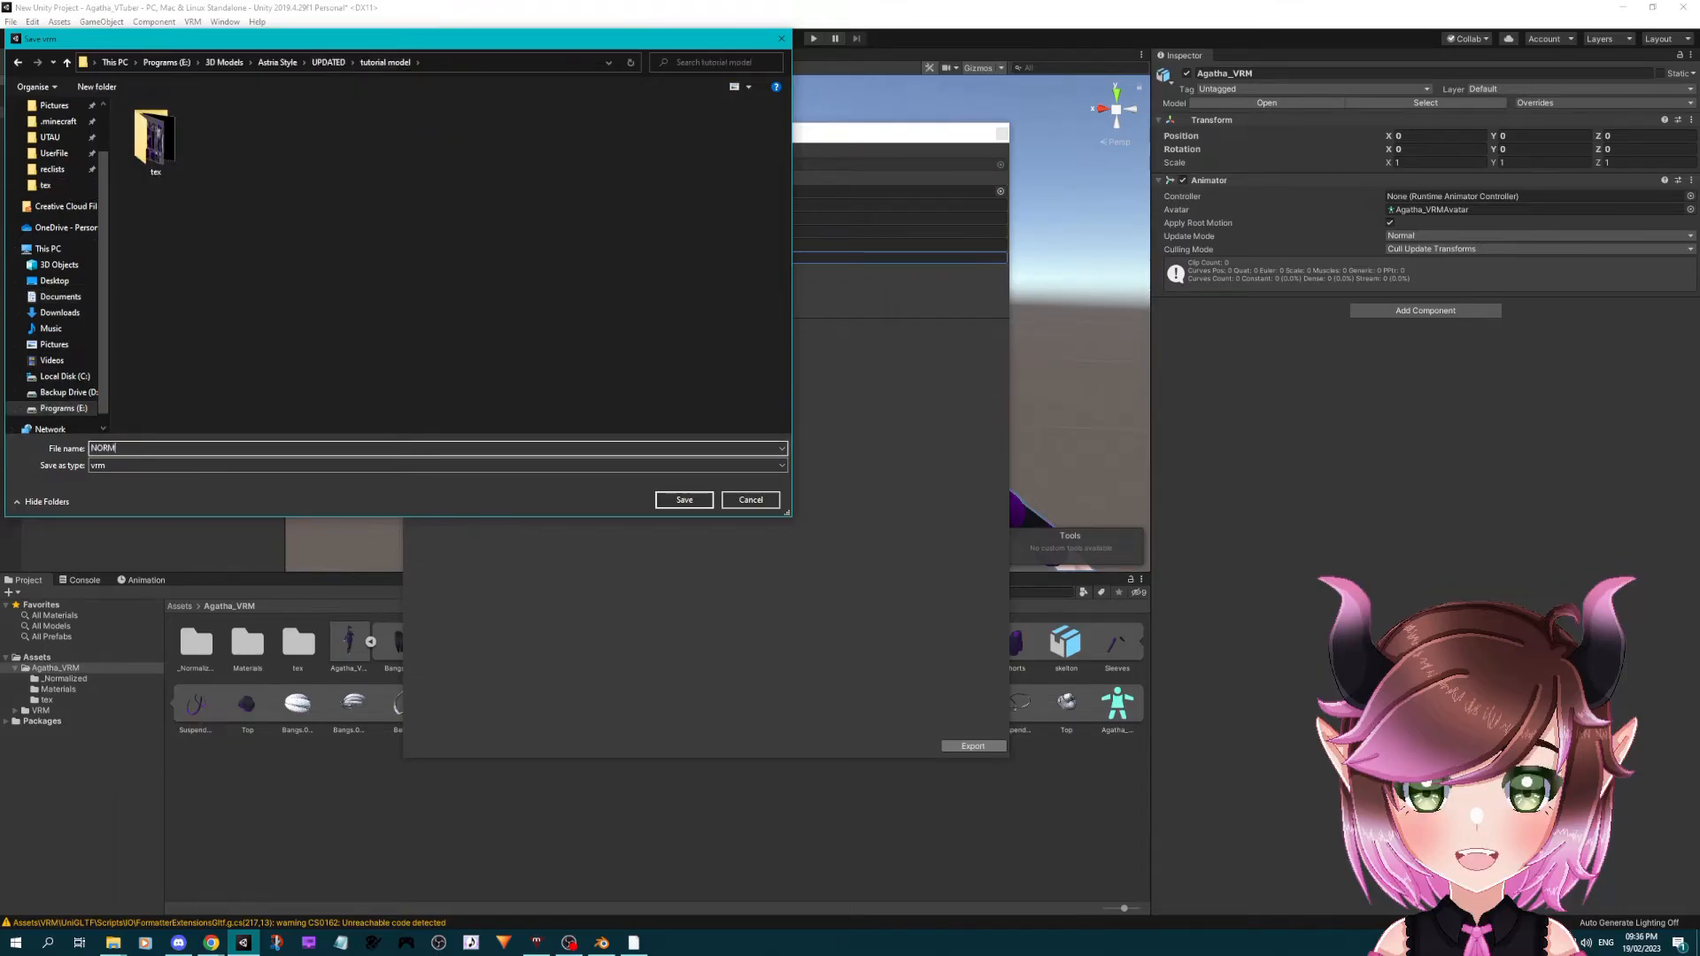
key("Return")
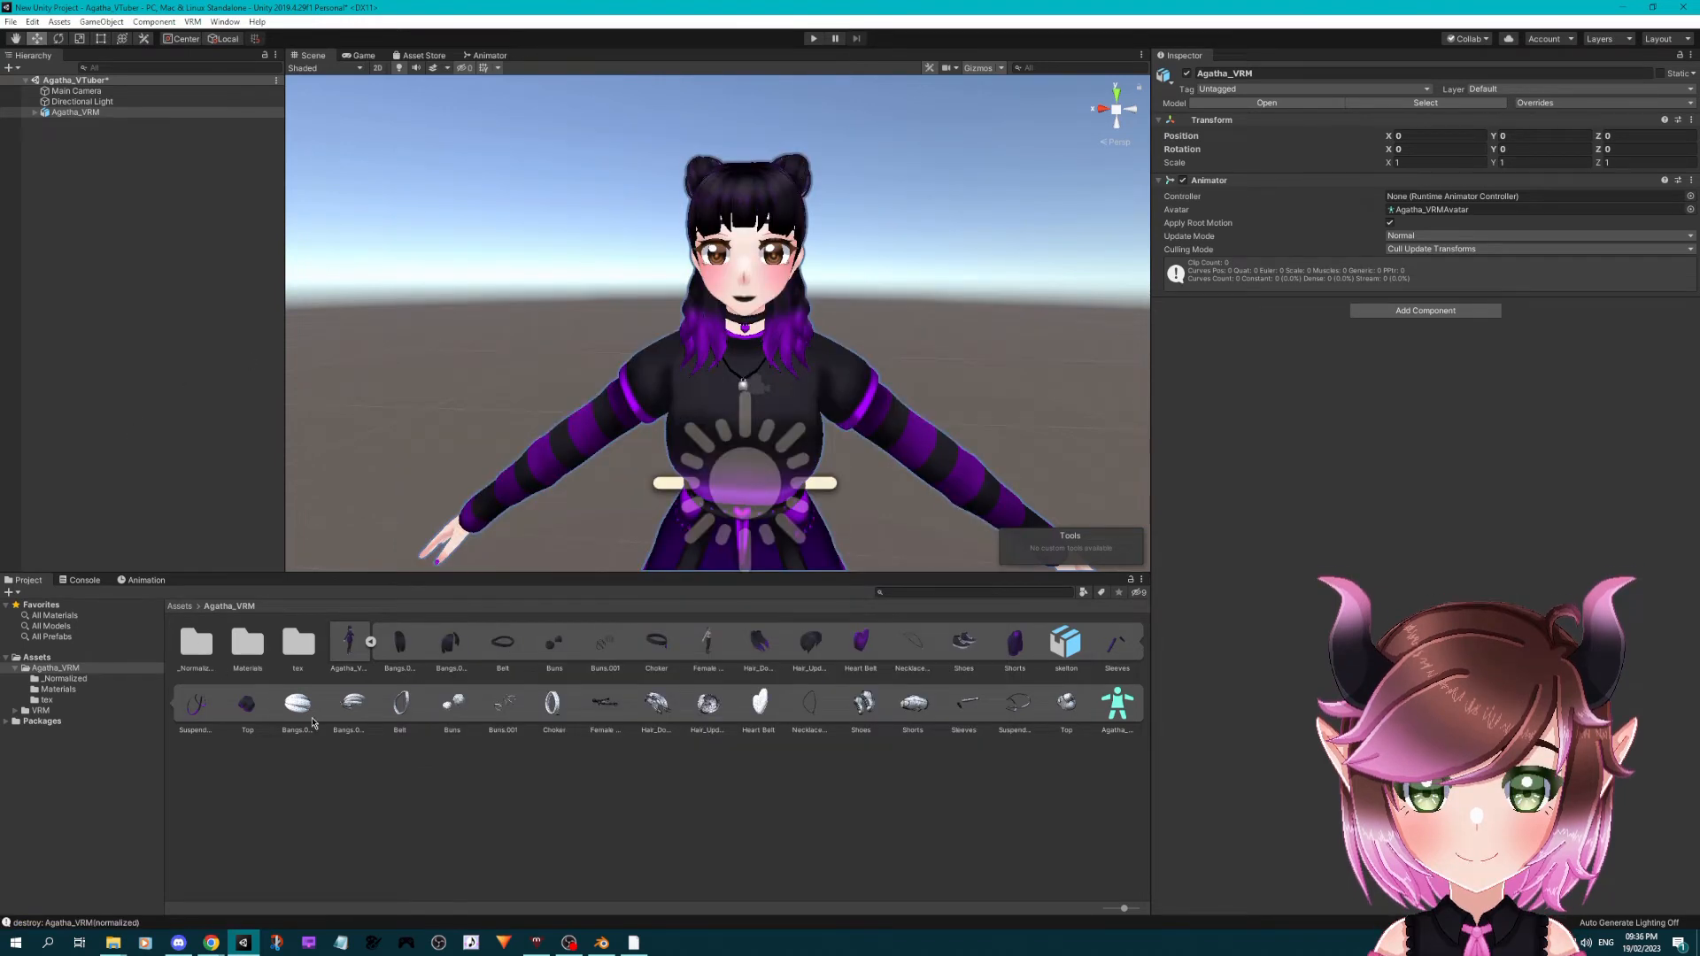
- Import the exported NORMAL VRM file from the tutorial model folder into the project's _Normalized folder
left_click(193, 641)
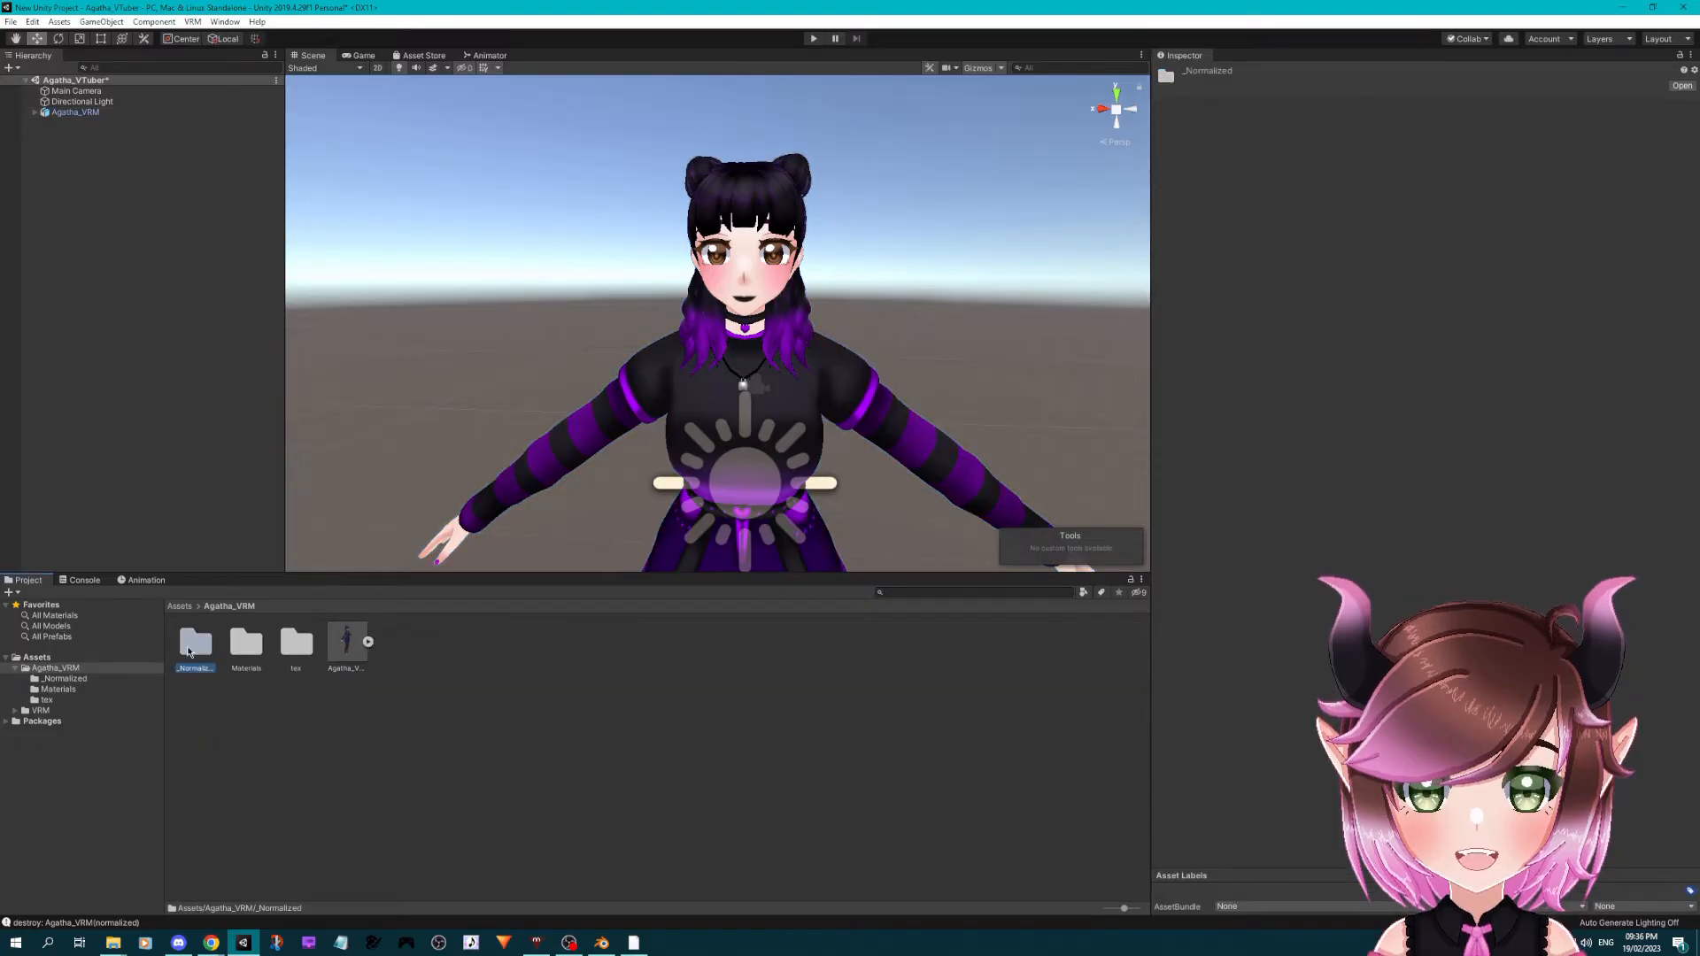
double_click(191, 643)
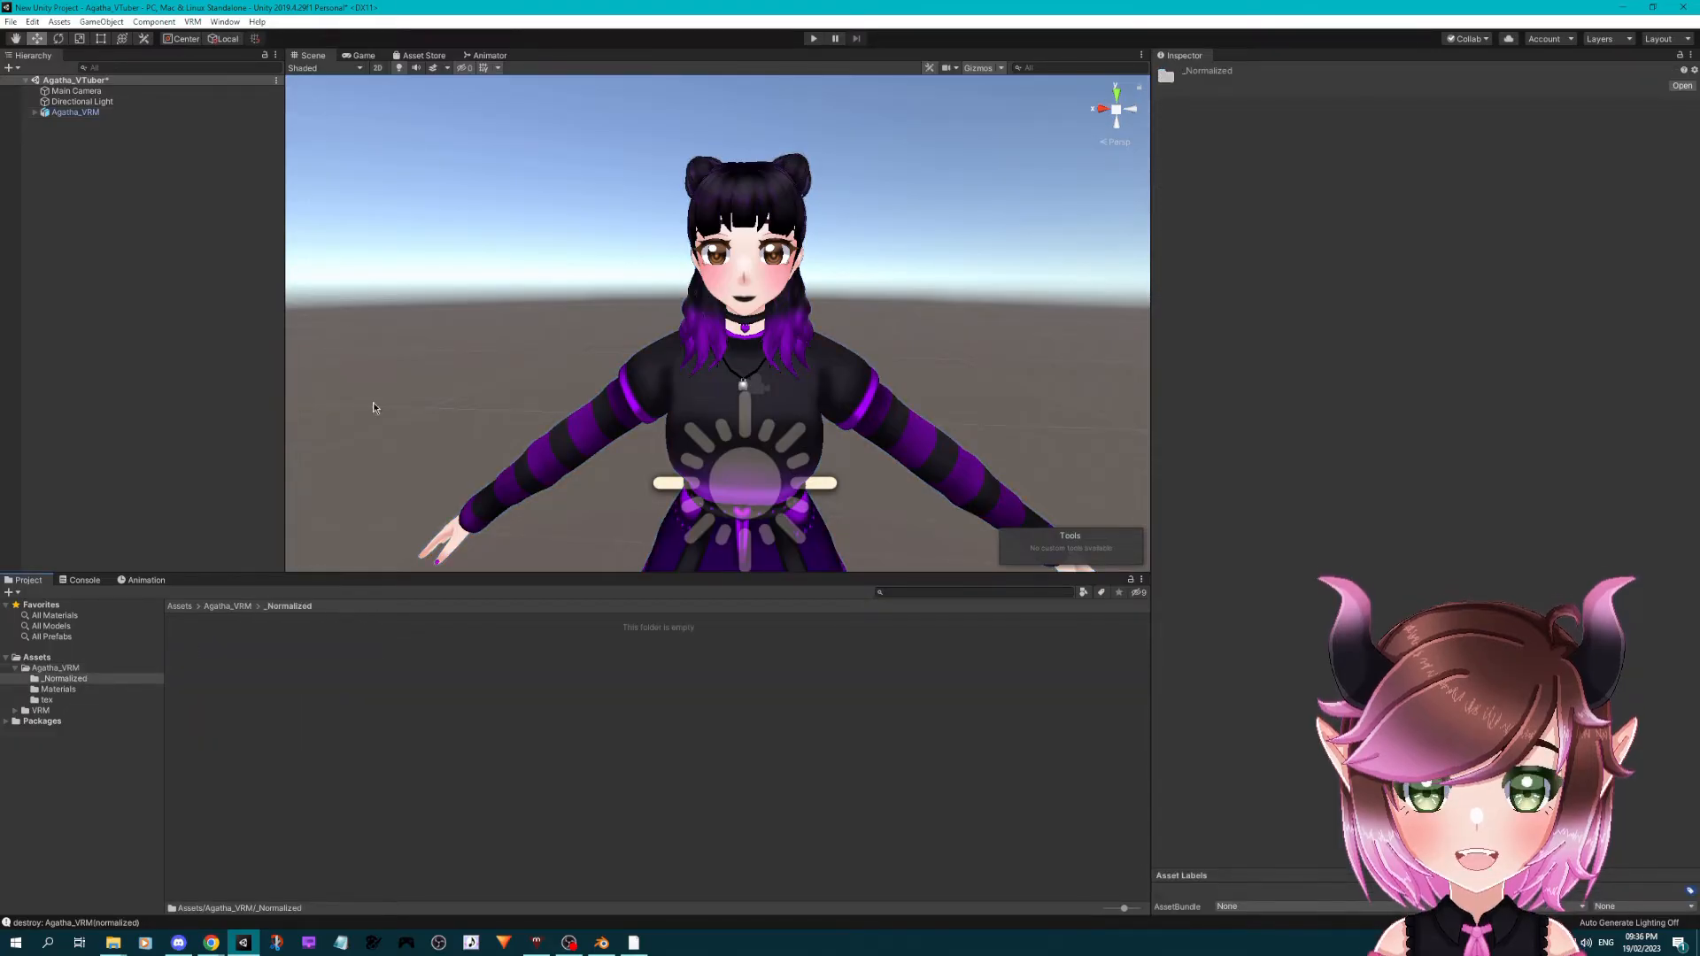
left_click(113, 943)
left_click(138, 895)
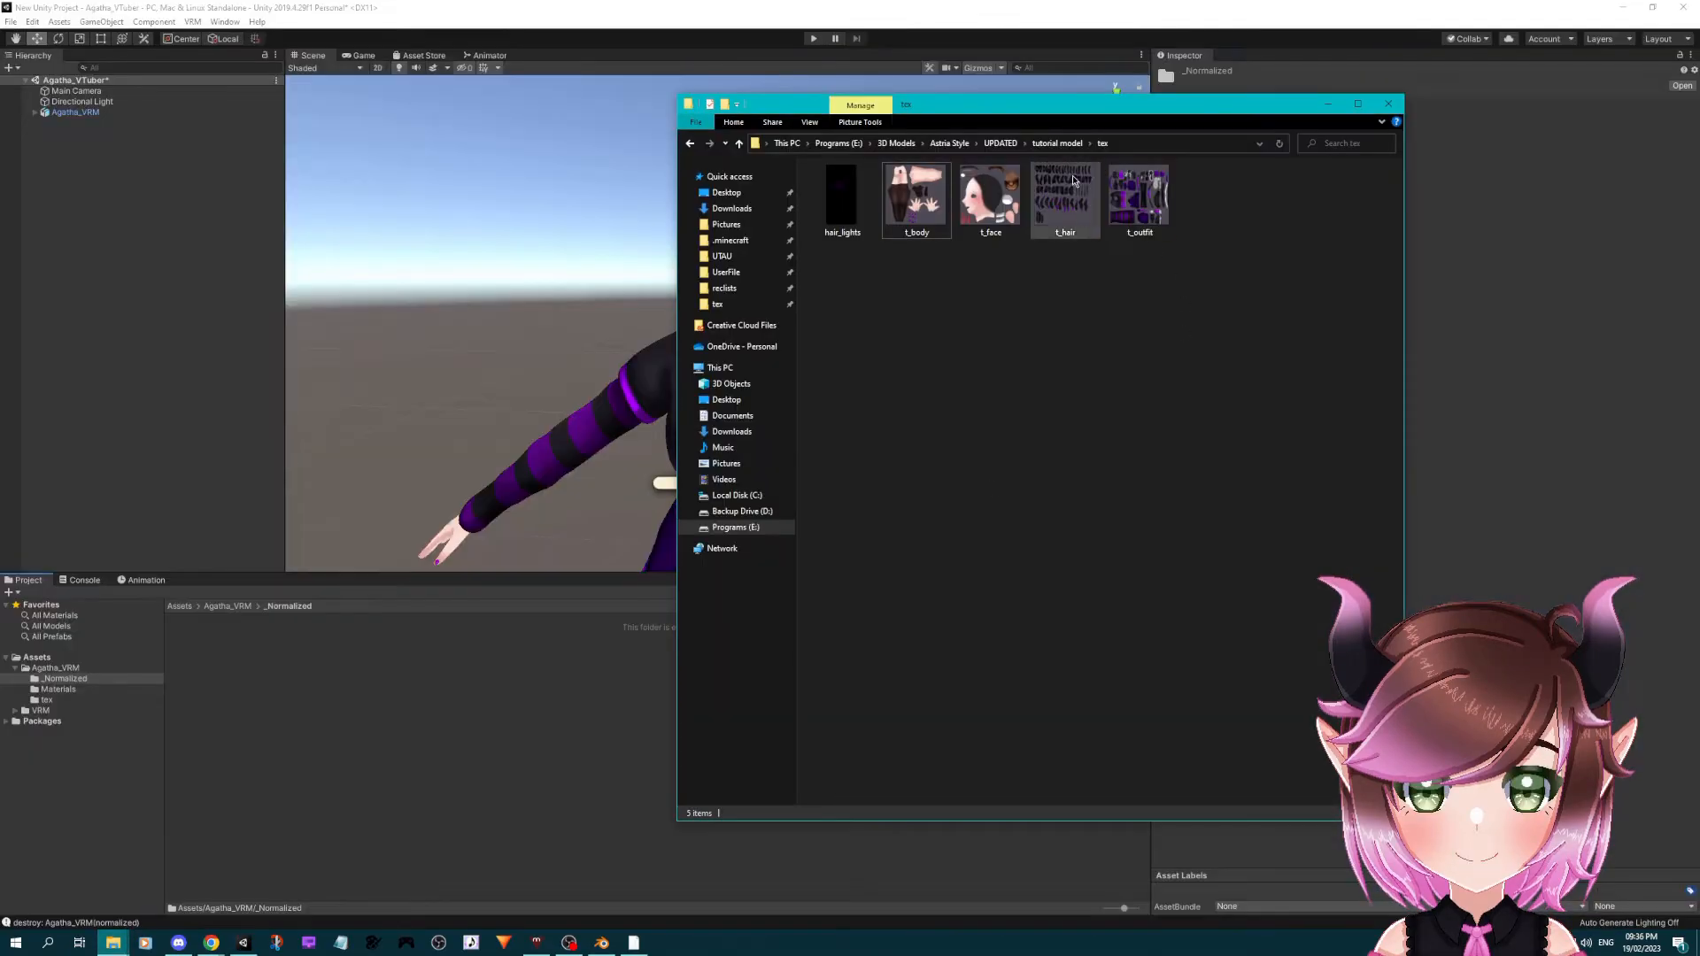
left_click(1058, 142)
left_click(1032, 304)
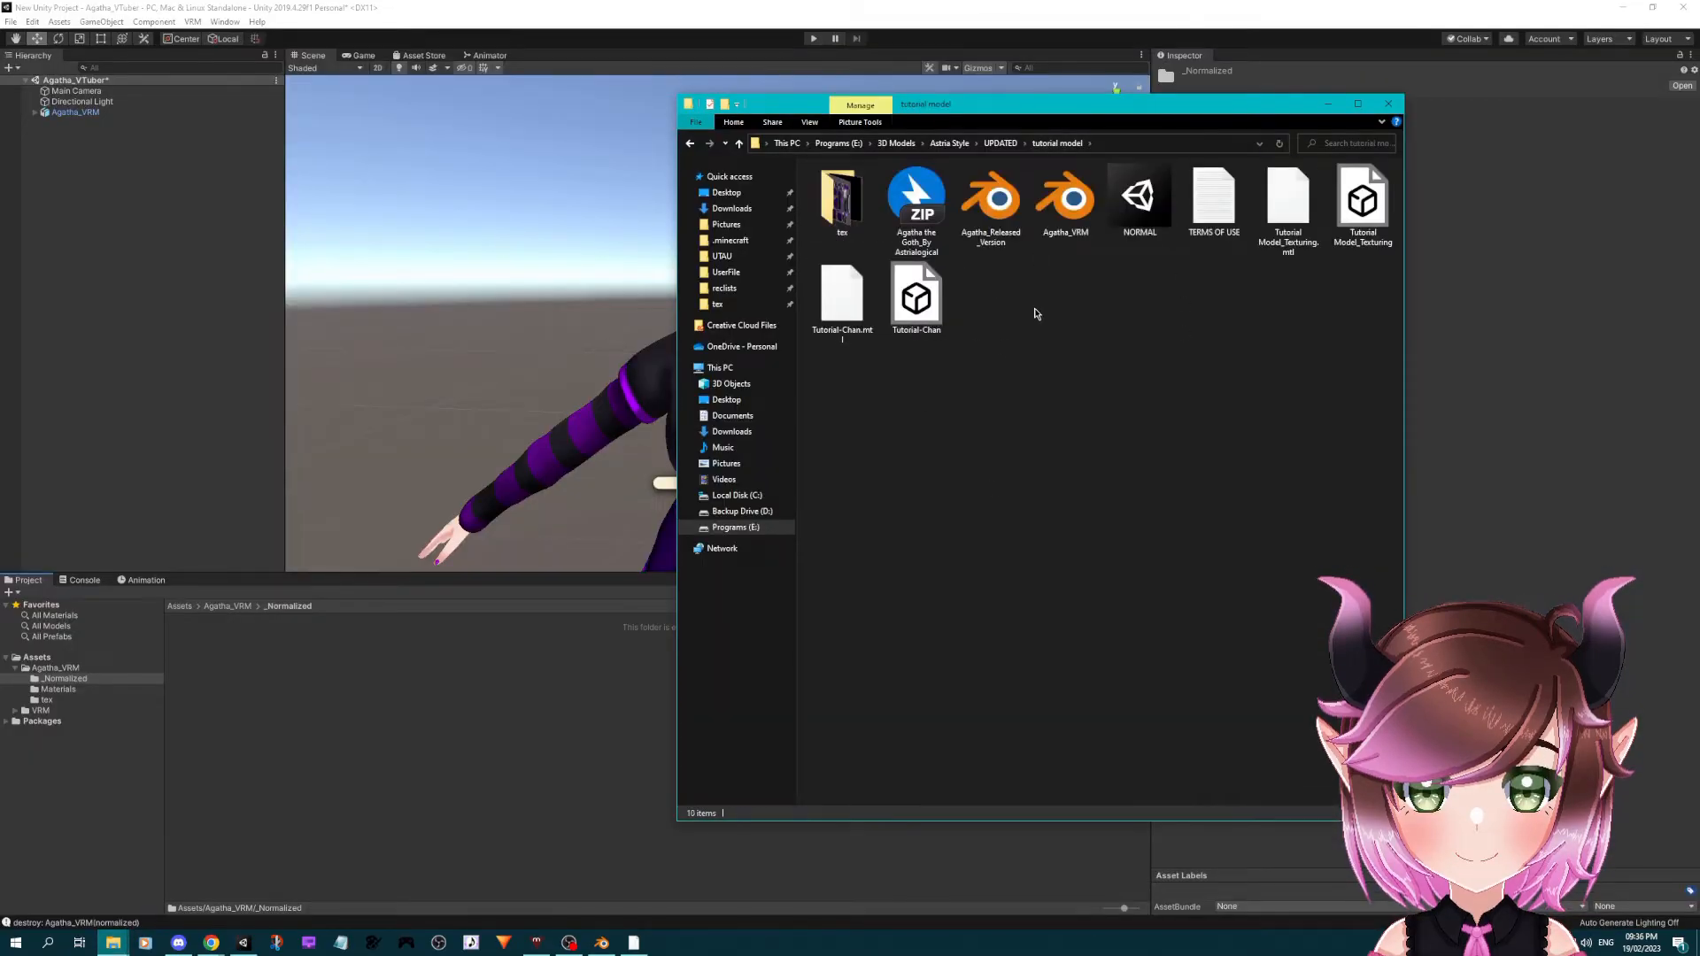
left_click_drag(1157, 201, 334, 729)
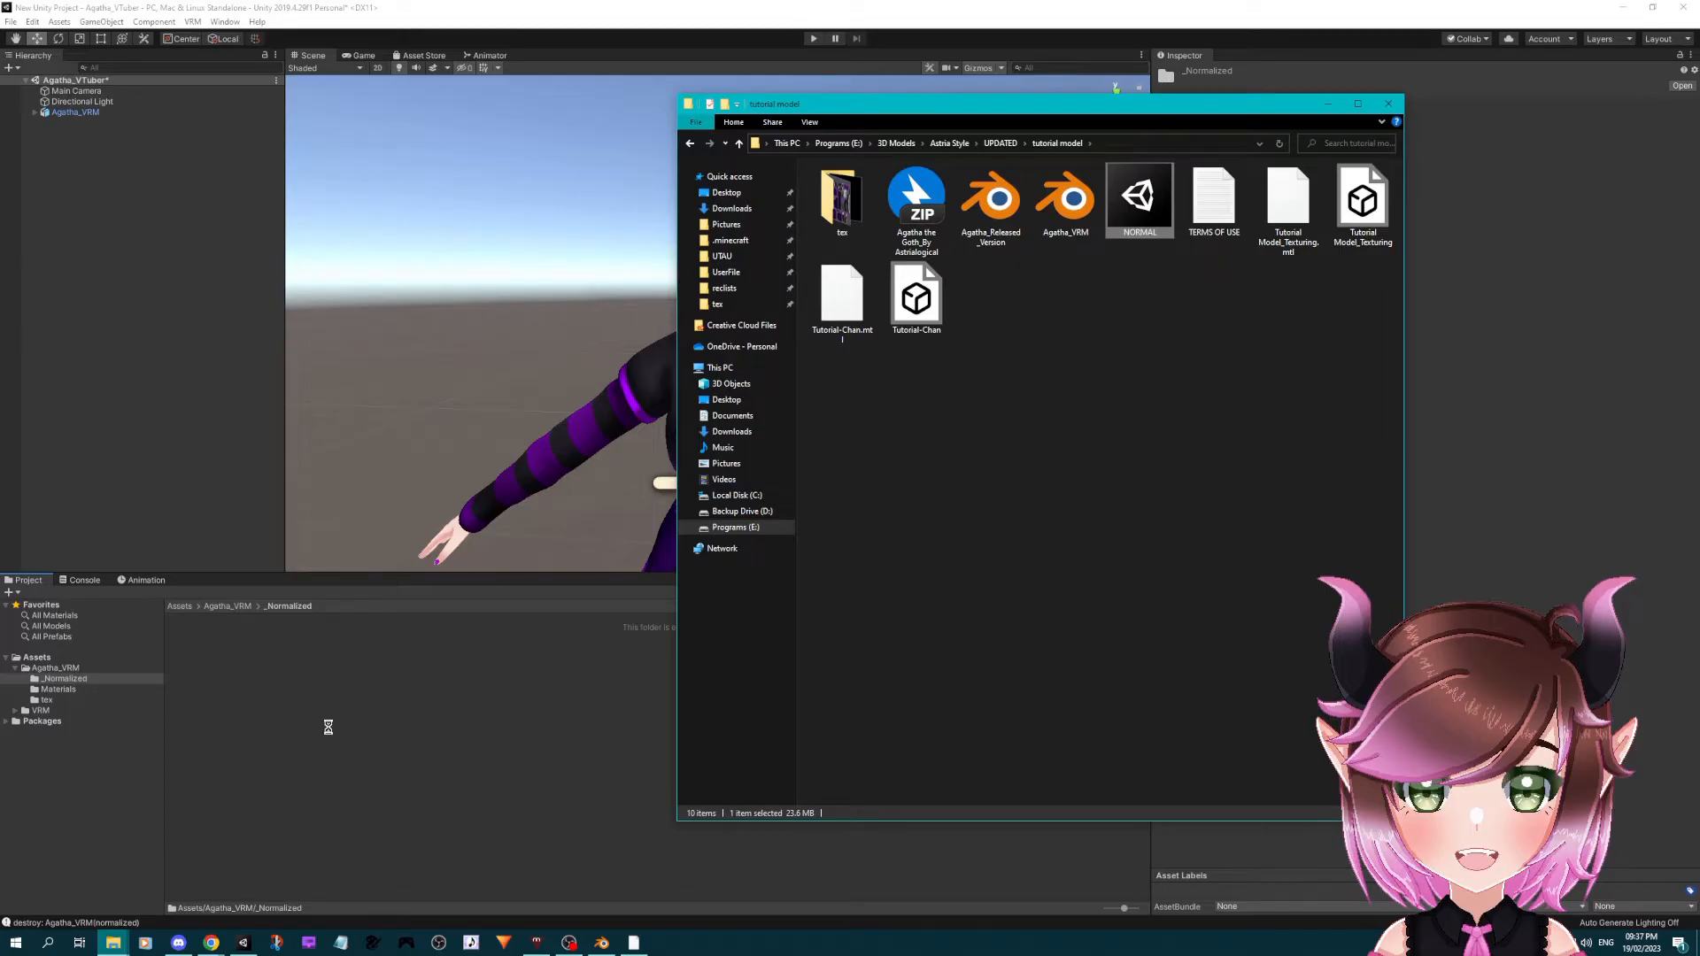
left_click(327, 731)
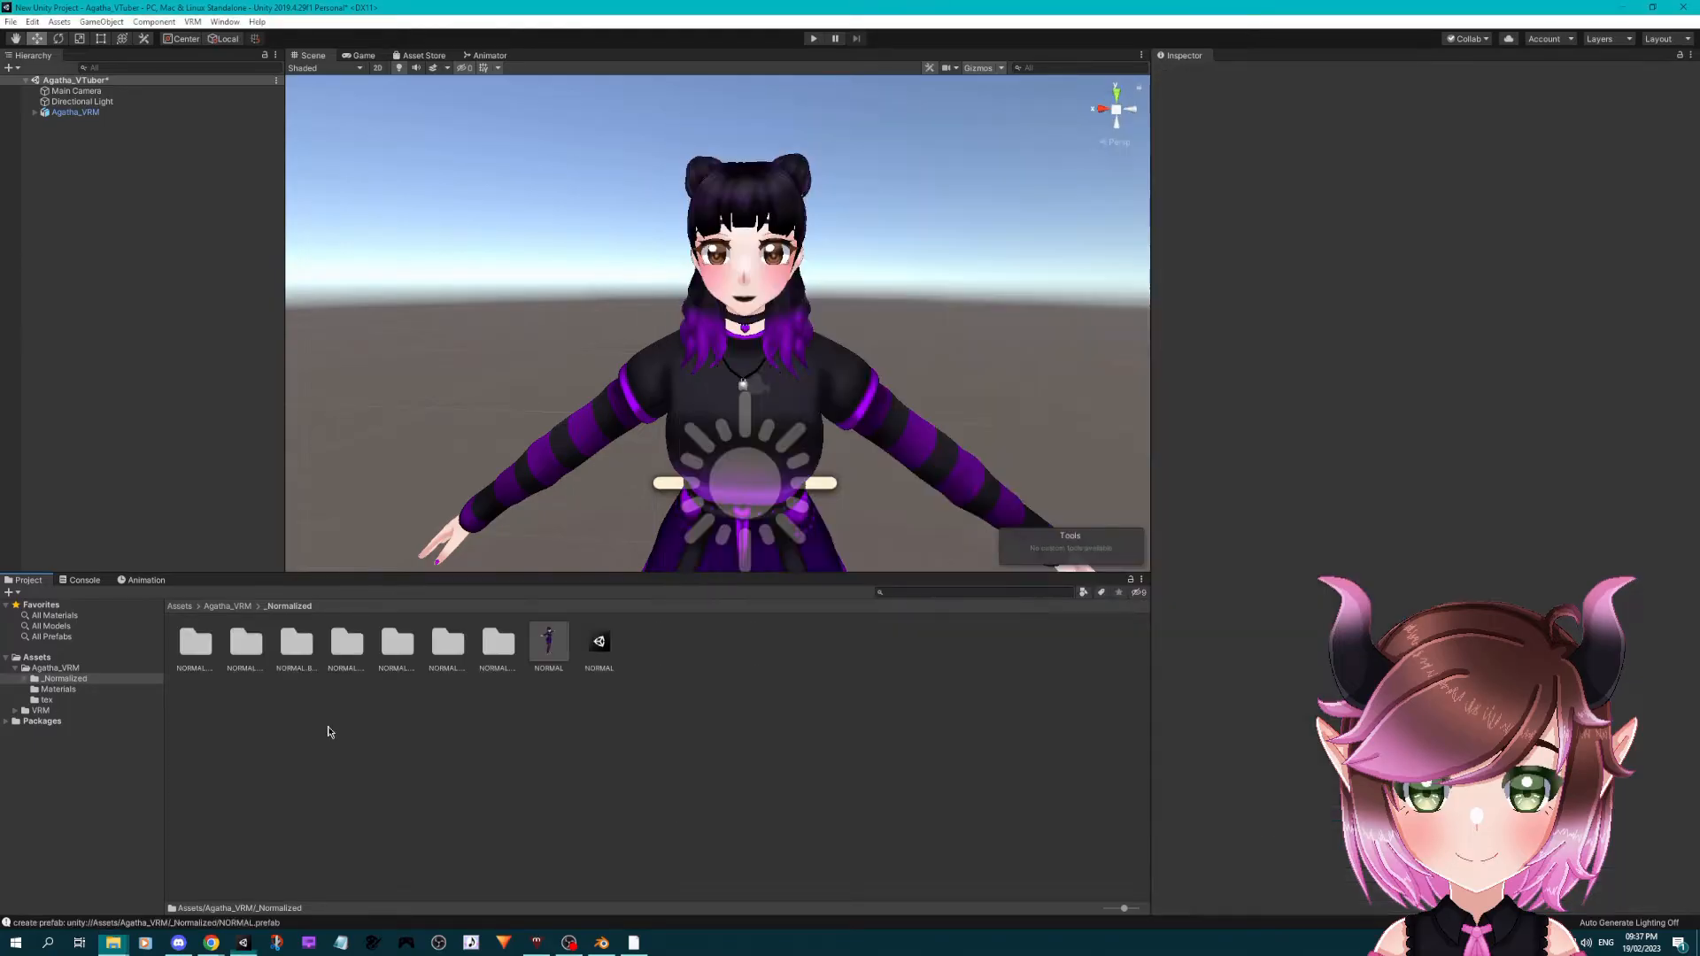
- Replace Agatha_VRM in the scene with the NORMAL prefab from the _Normalized folder
left_click(70, 114)
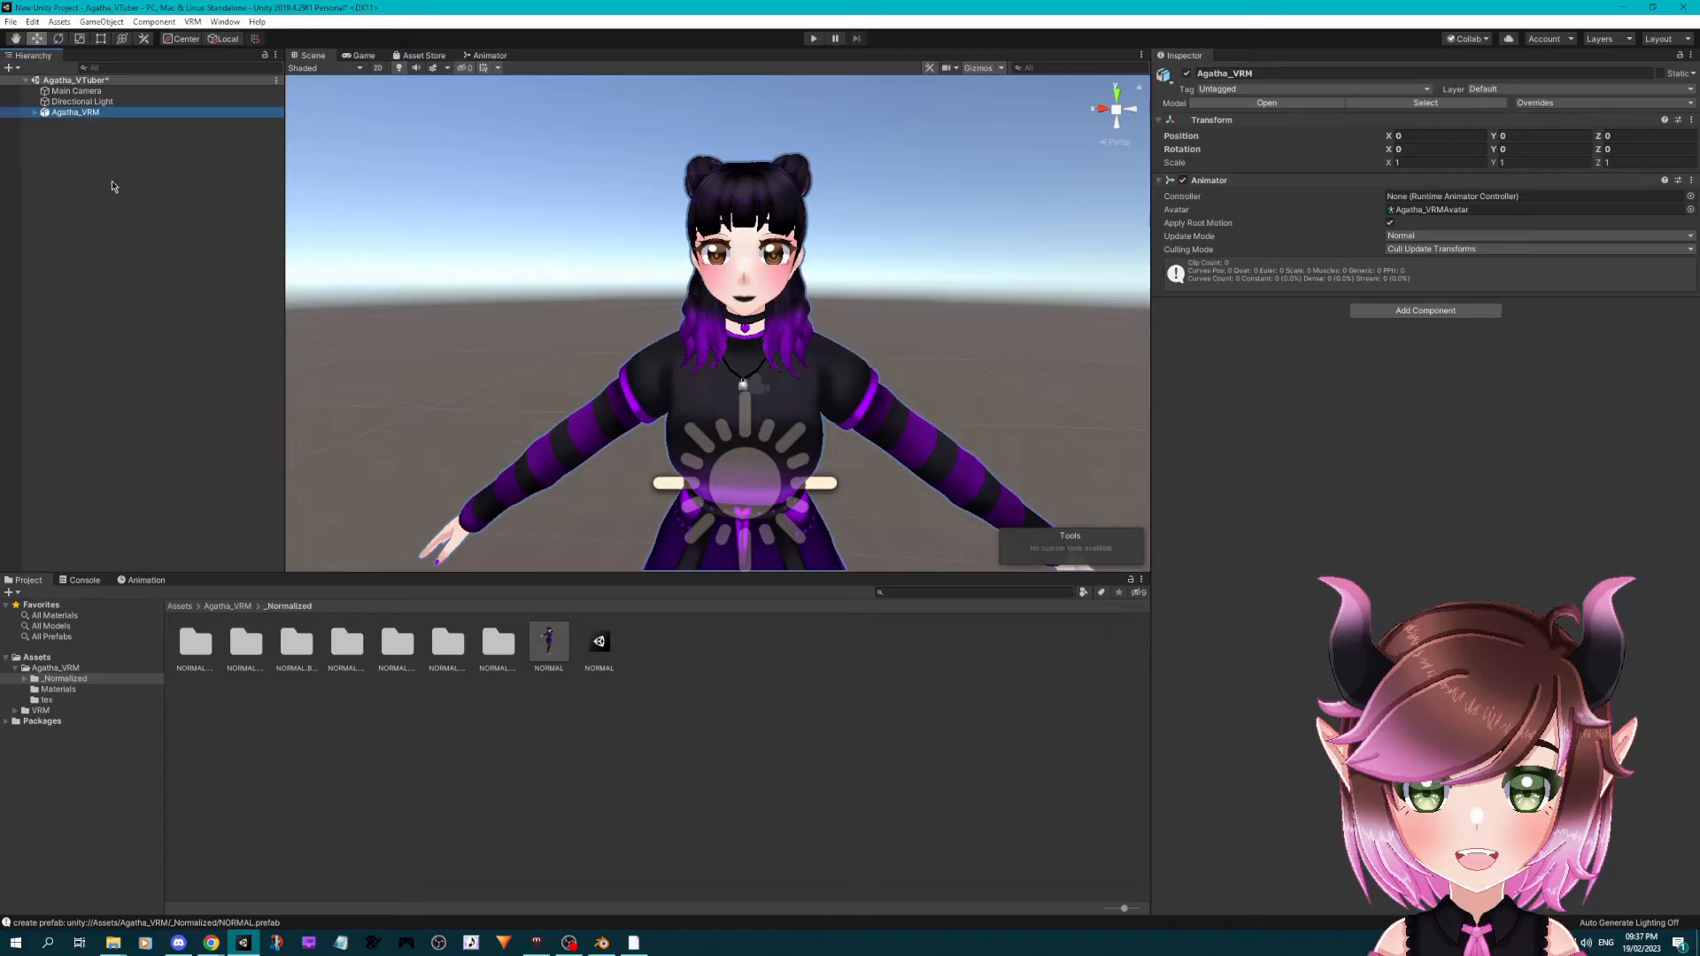
key("Delete")
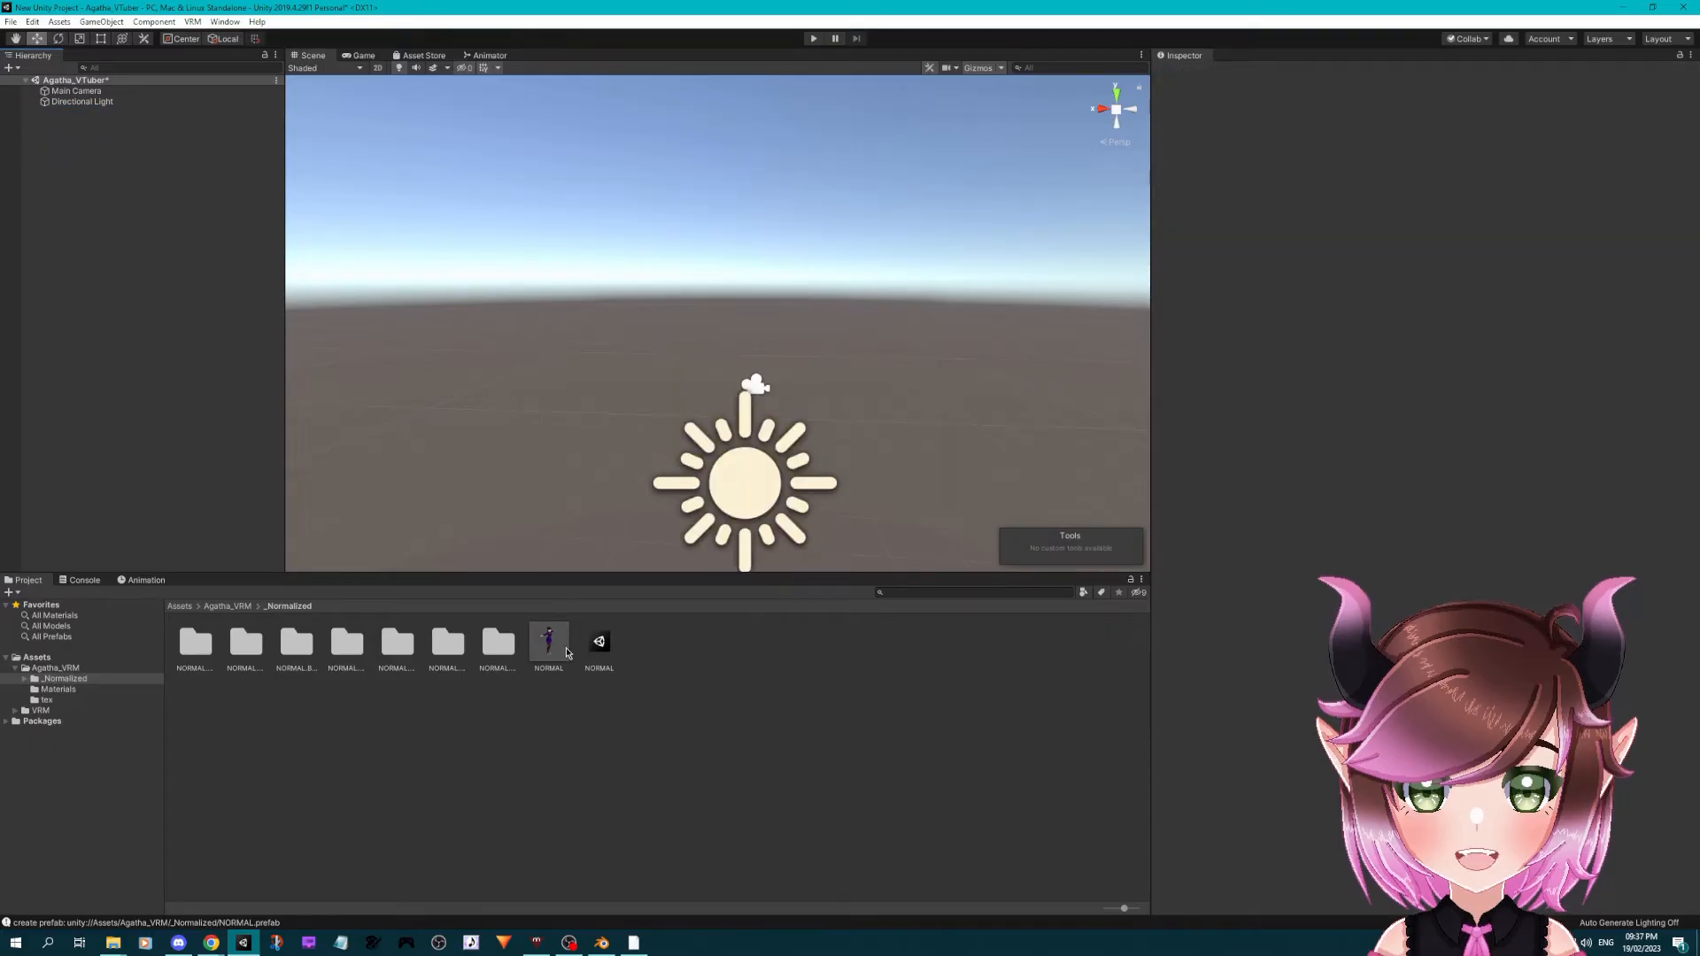
left_click_drag(566, 653, 162, 227)
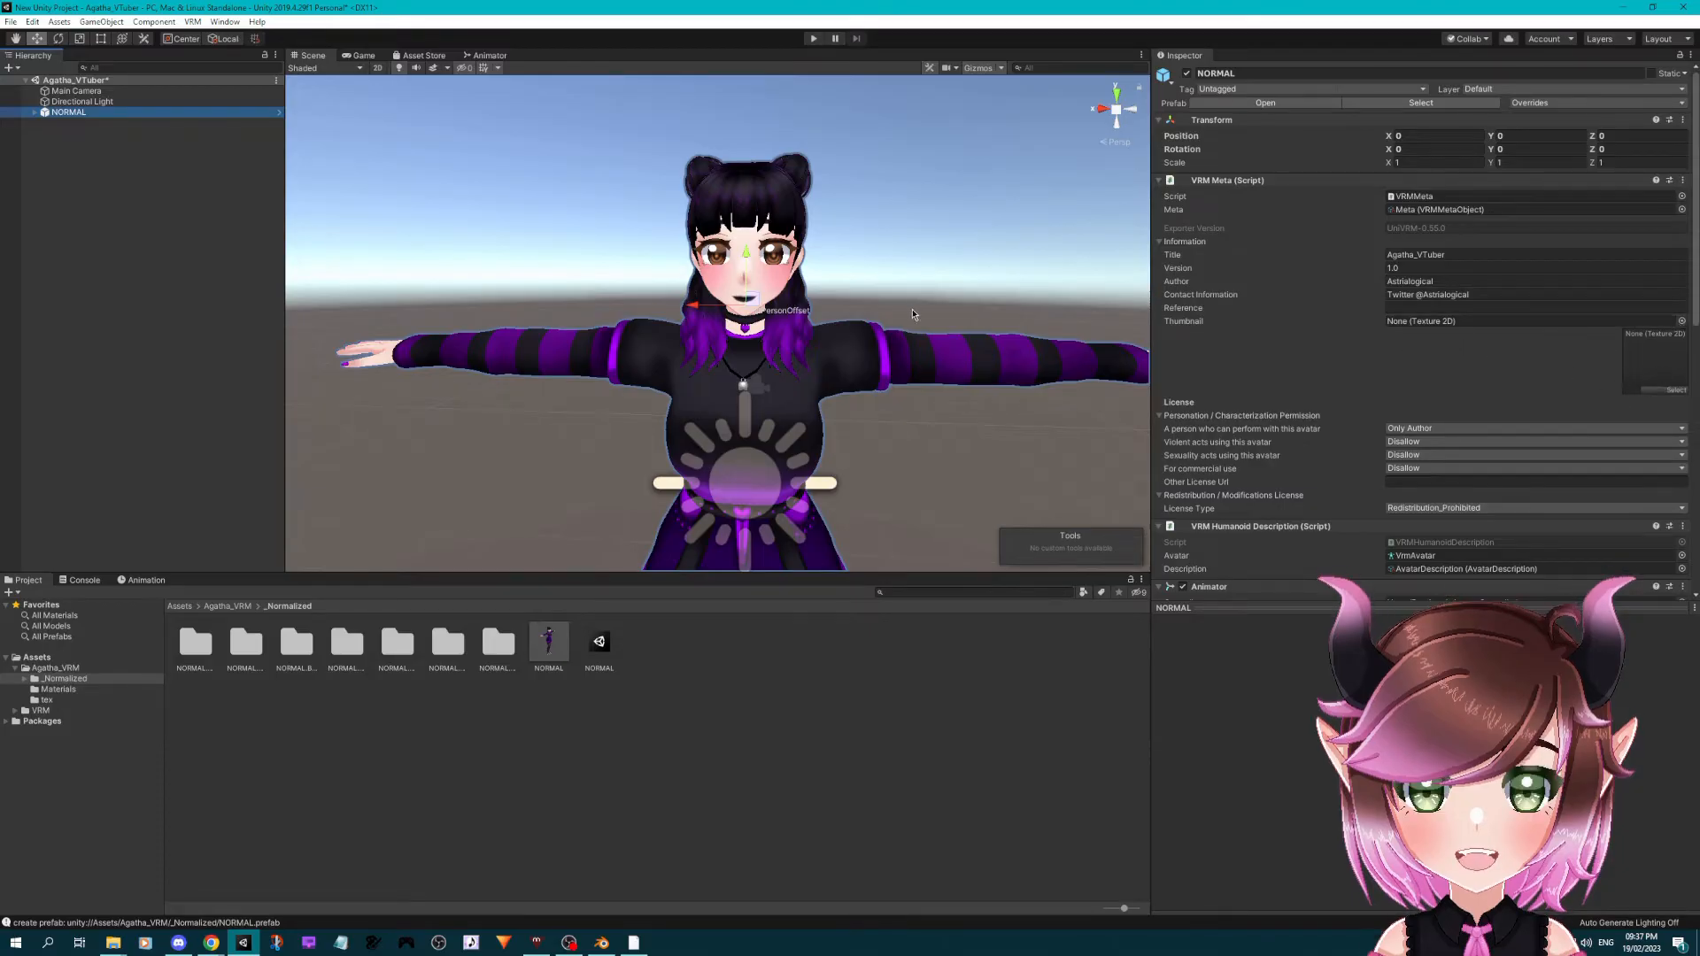
middle_click_drag(915, 314, 810, 293)
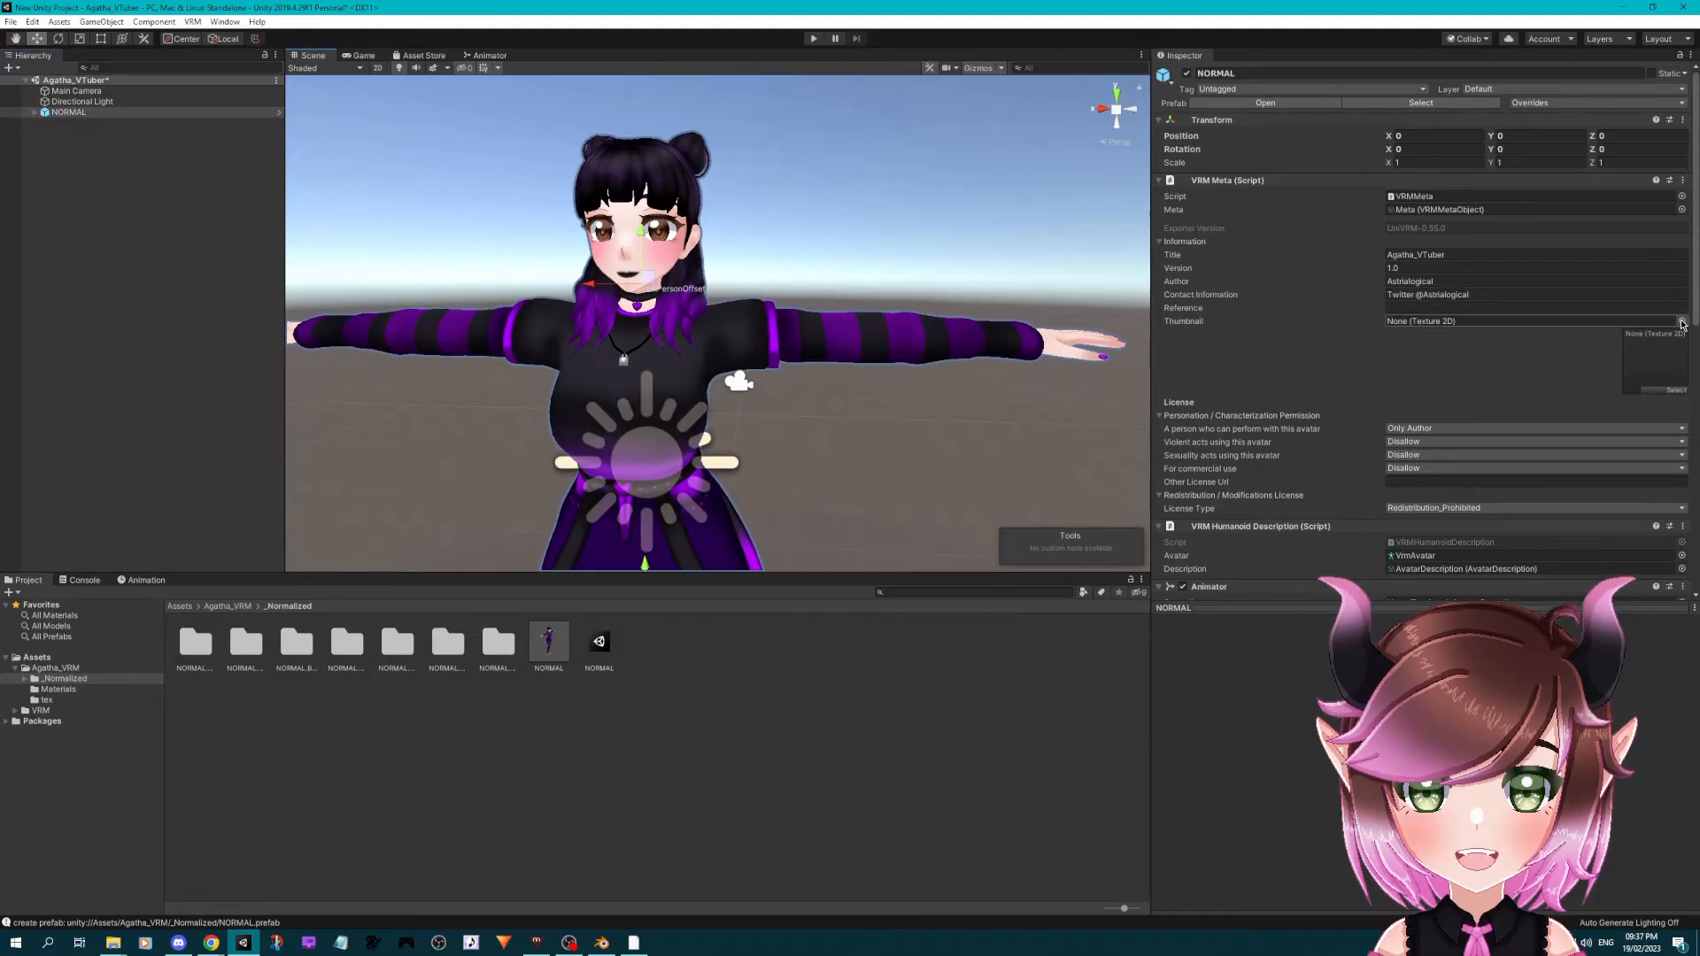
- Browse the textures available for the VRM Meta thumbnail without assigning one
left_click(1671, 391)
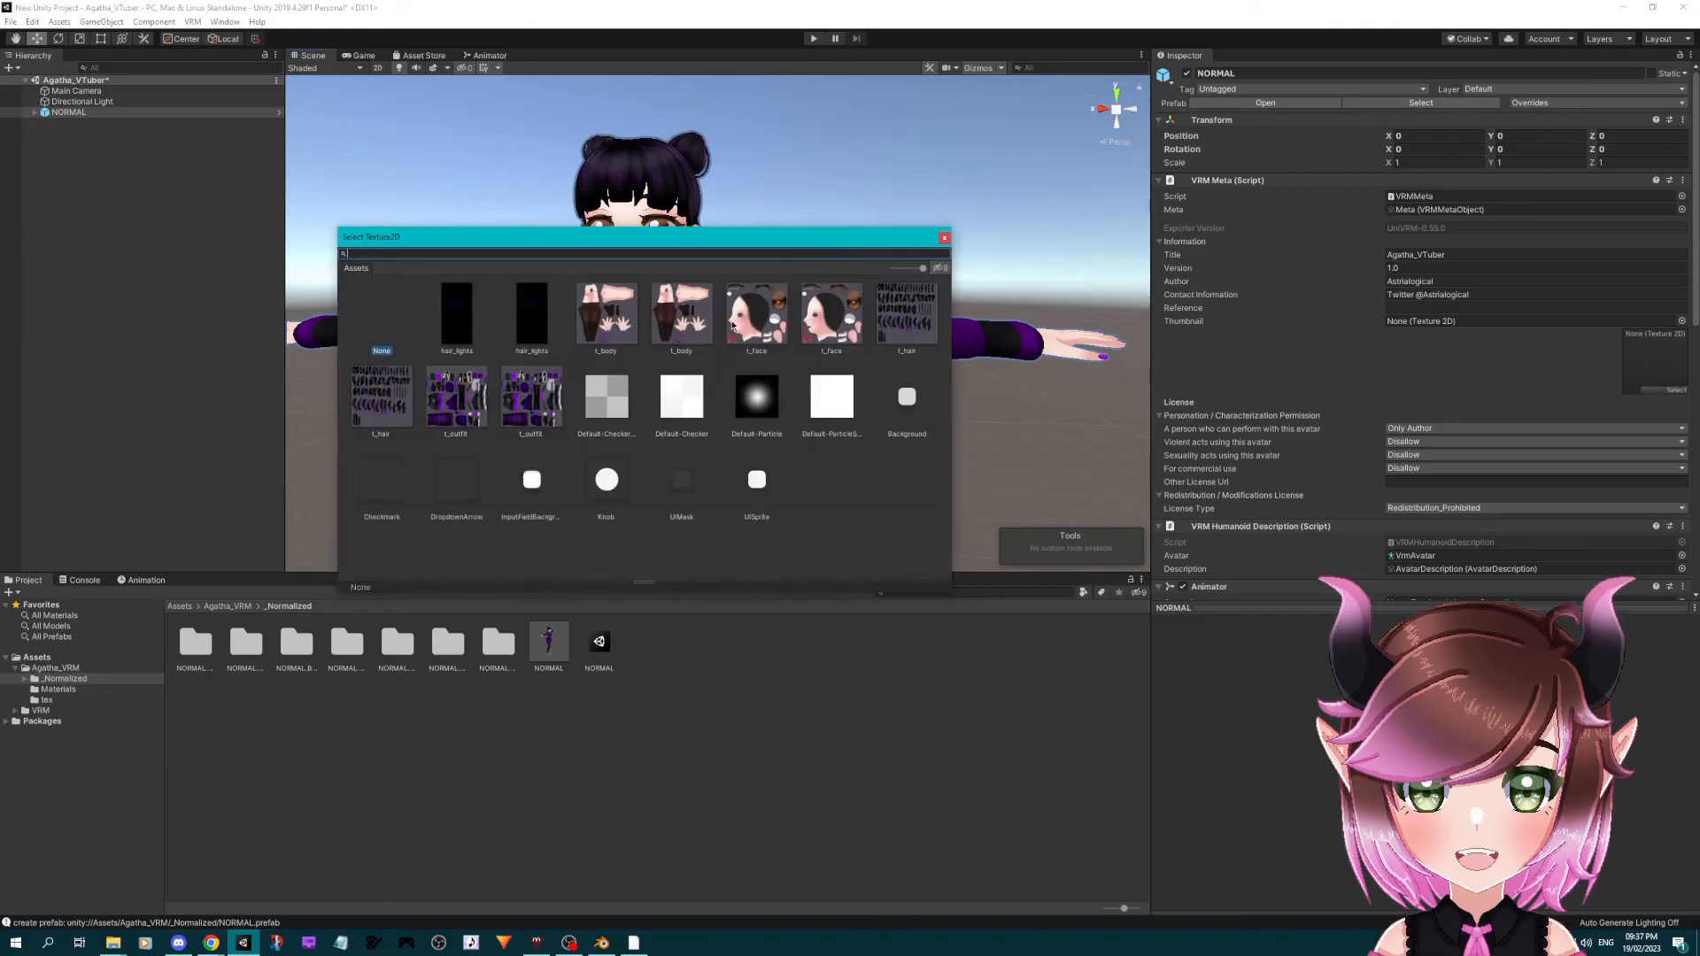
left_click(944, 237)
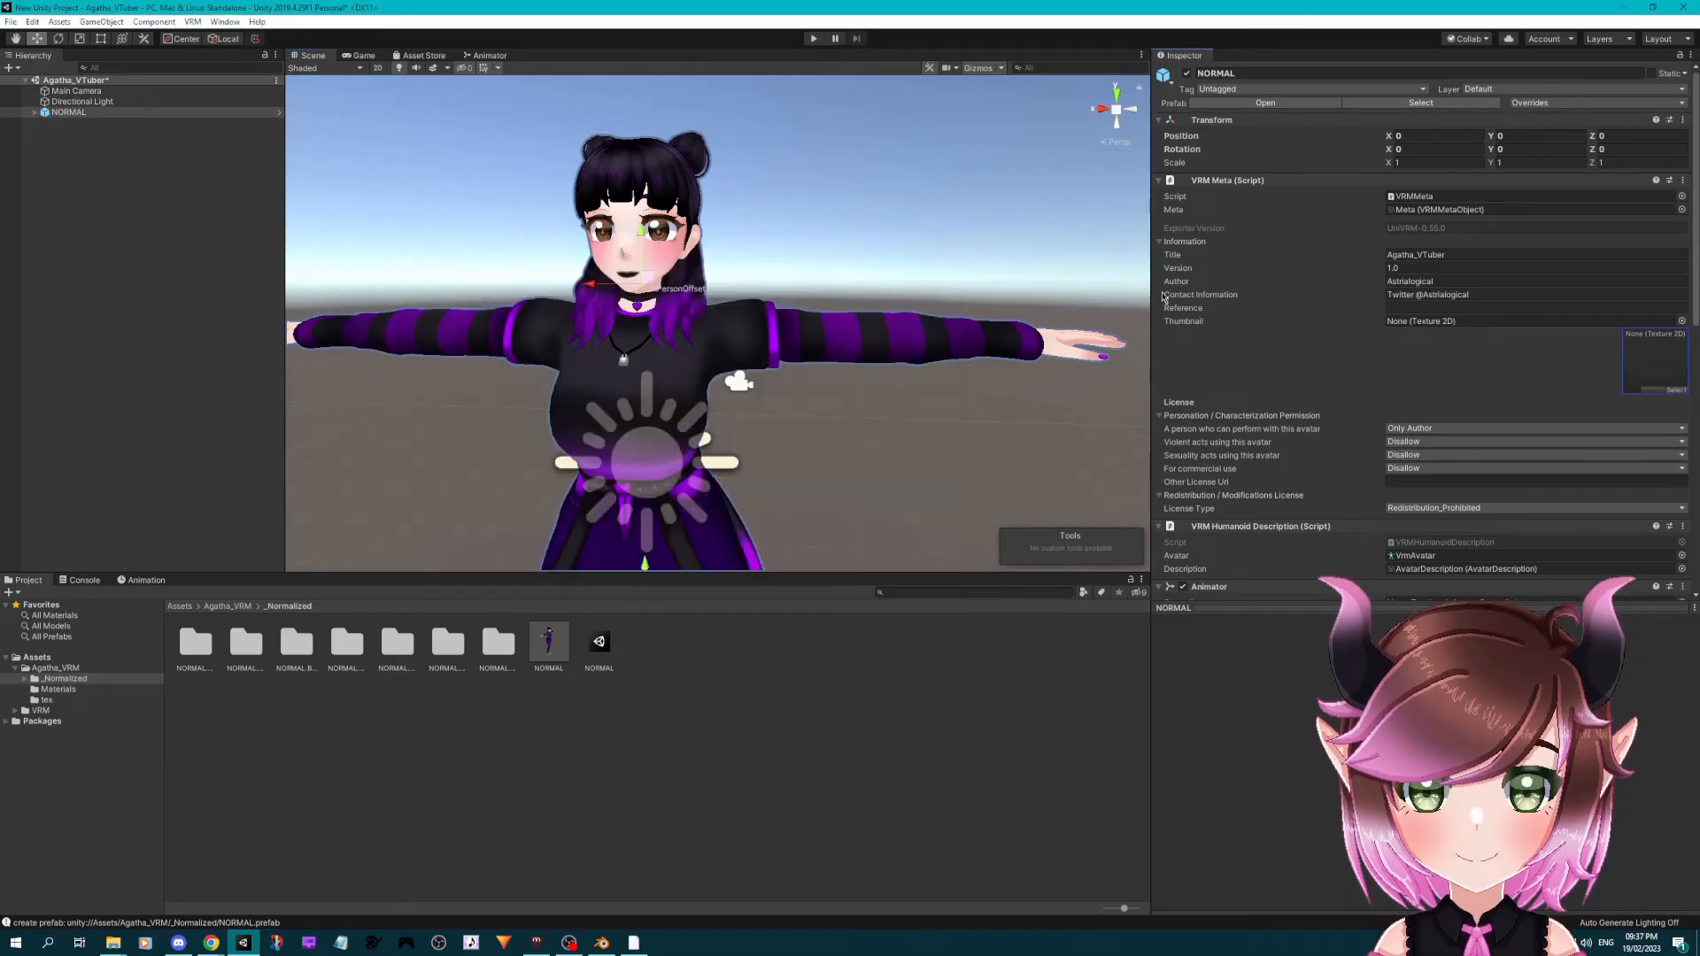
- Review the VRM Meta license options, keeping Only Author, Disallow for violent, sexual and commercial use, and Redistribution_Prohibited as the license type
scroll(1443, 380, "down", 3)
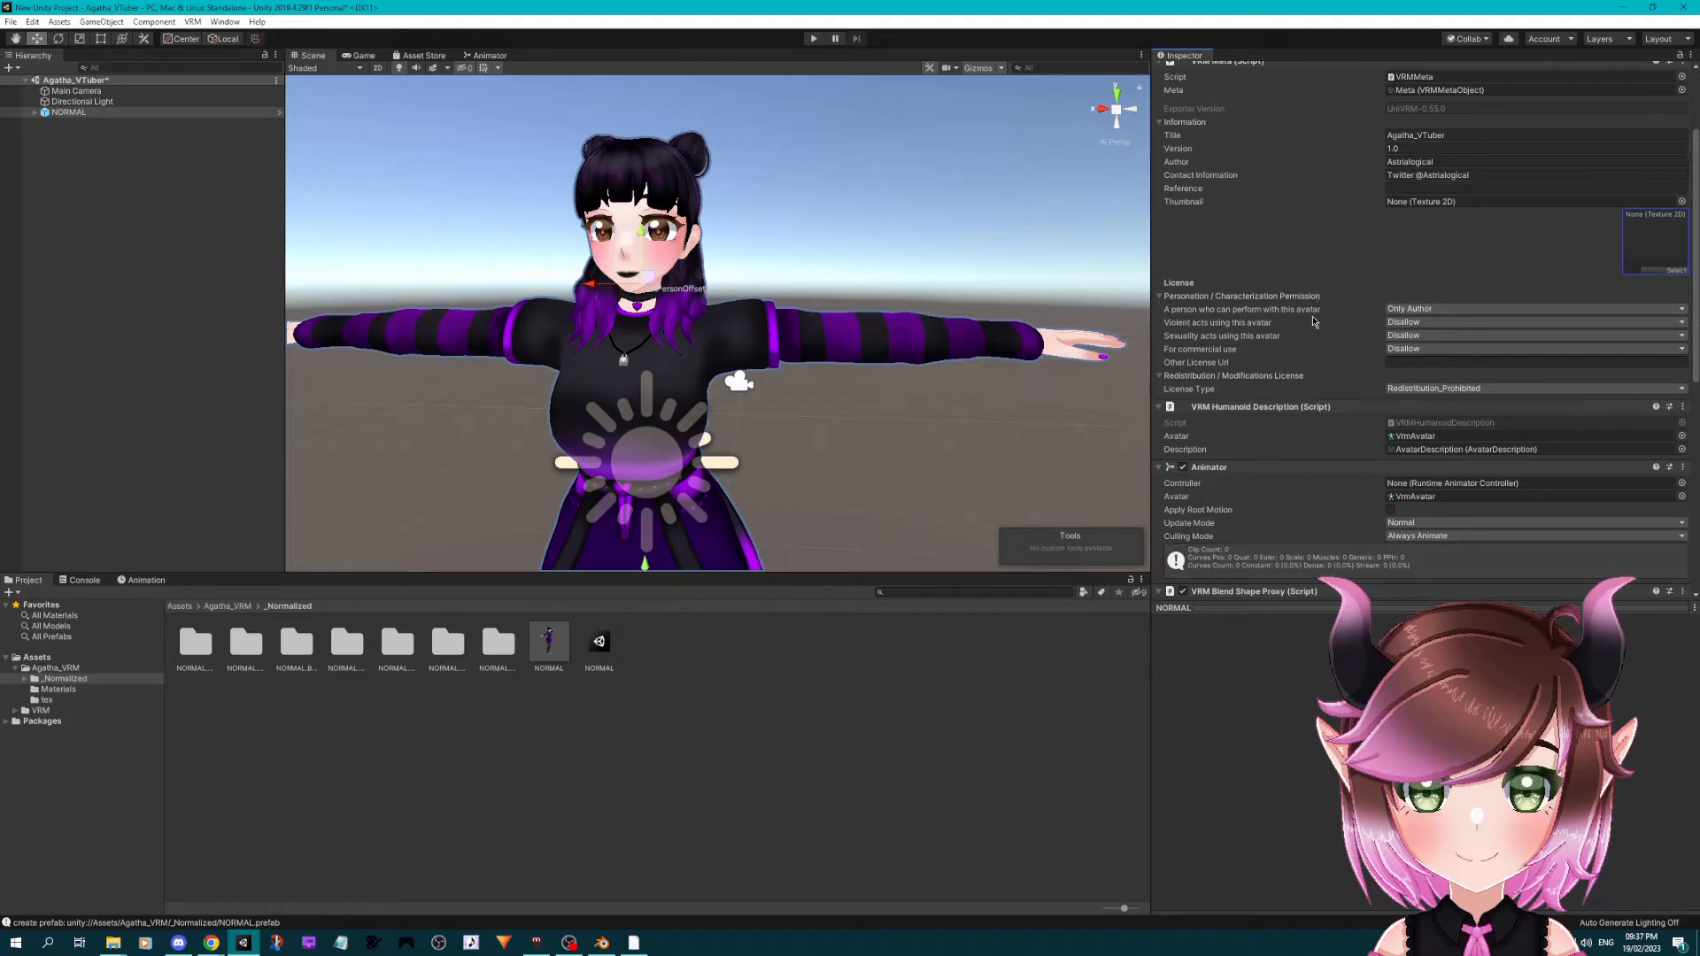
left_click(1428, 311)
left_click(1448, 312)
left_click(1439, 324)
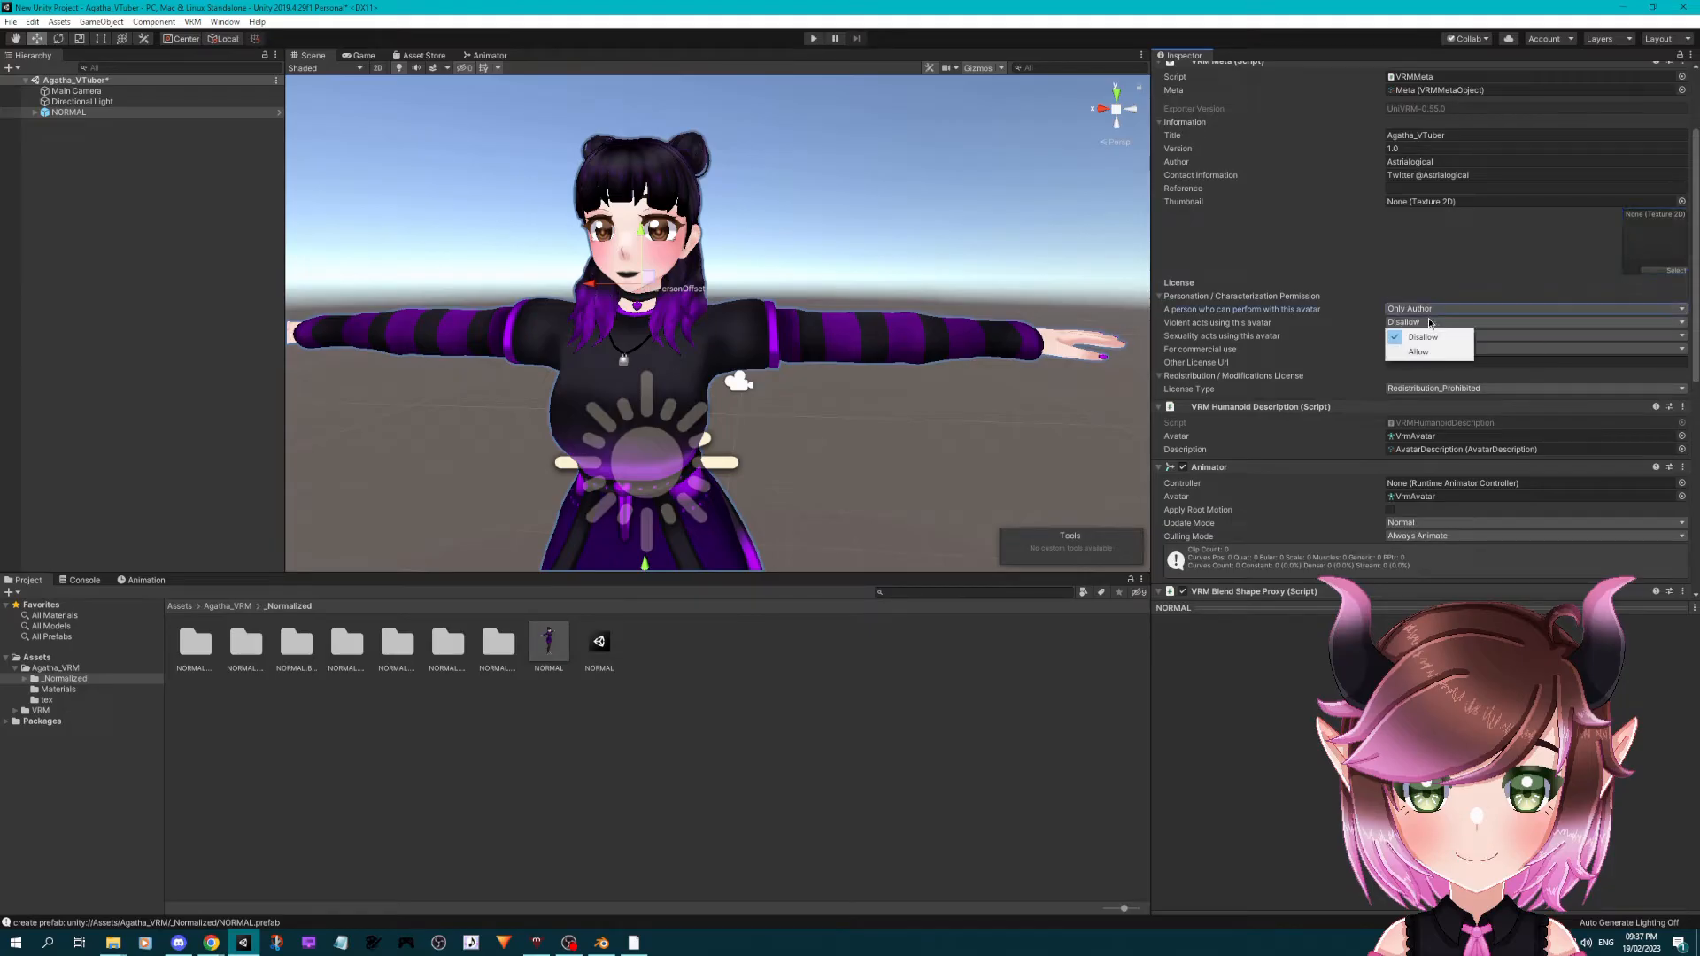
left_click(1438, 323)
left_click(1443, 309)
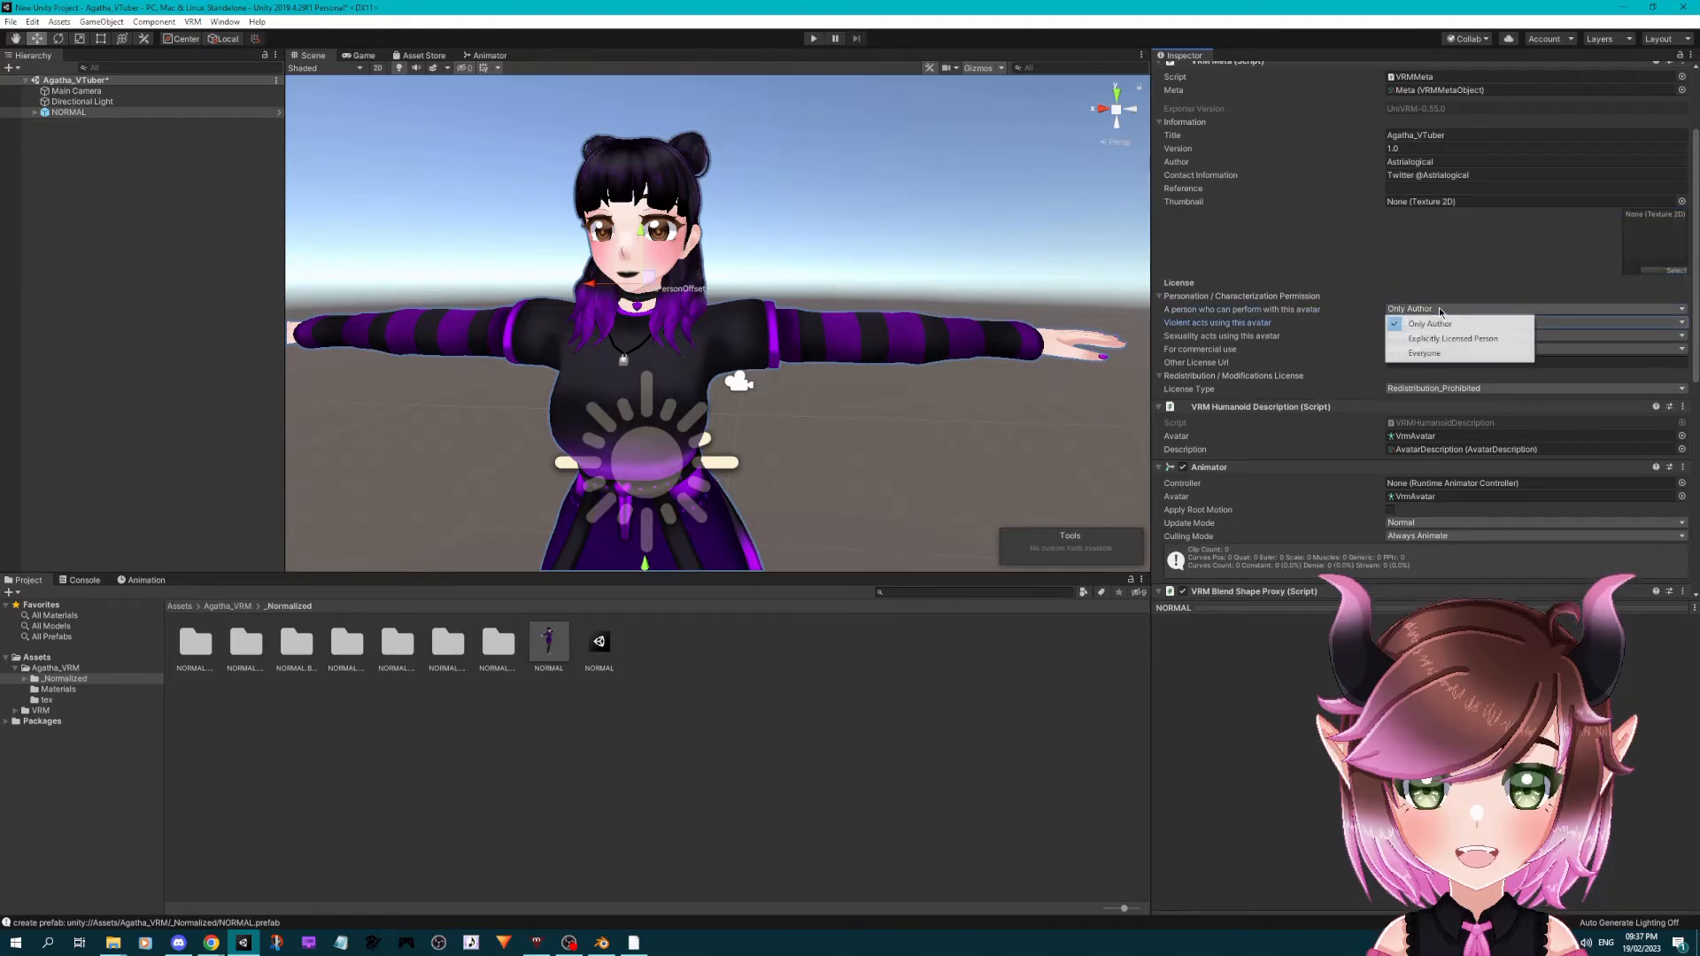
left_click(1443, 299)
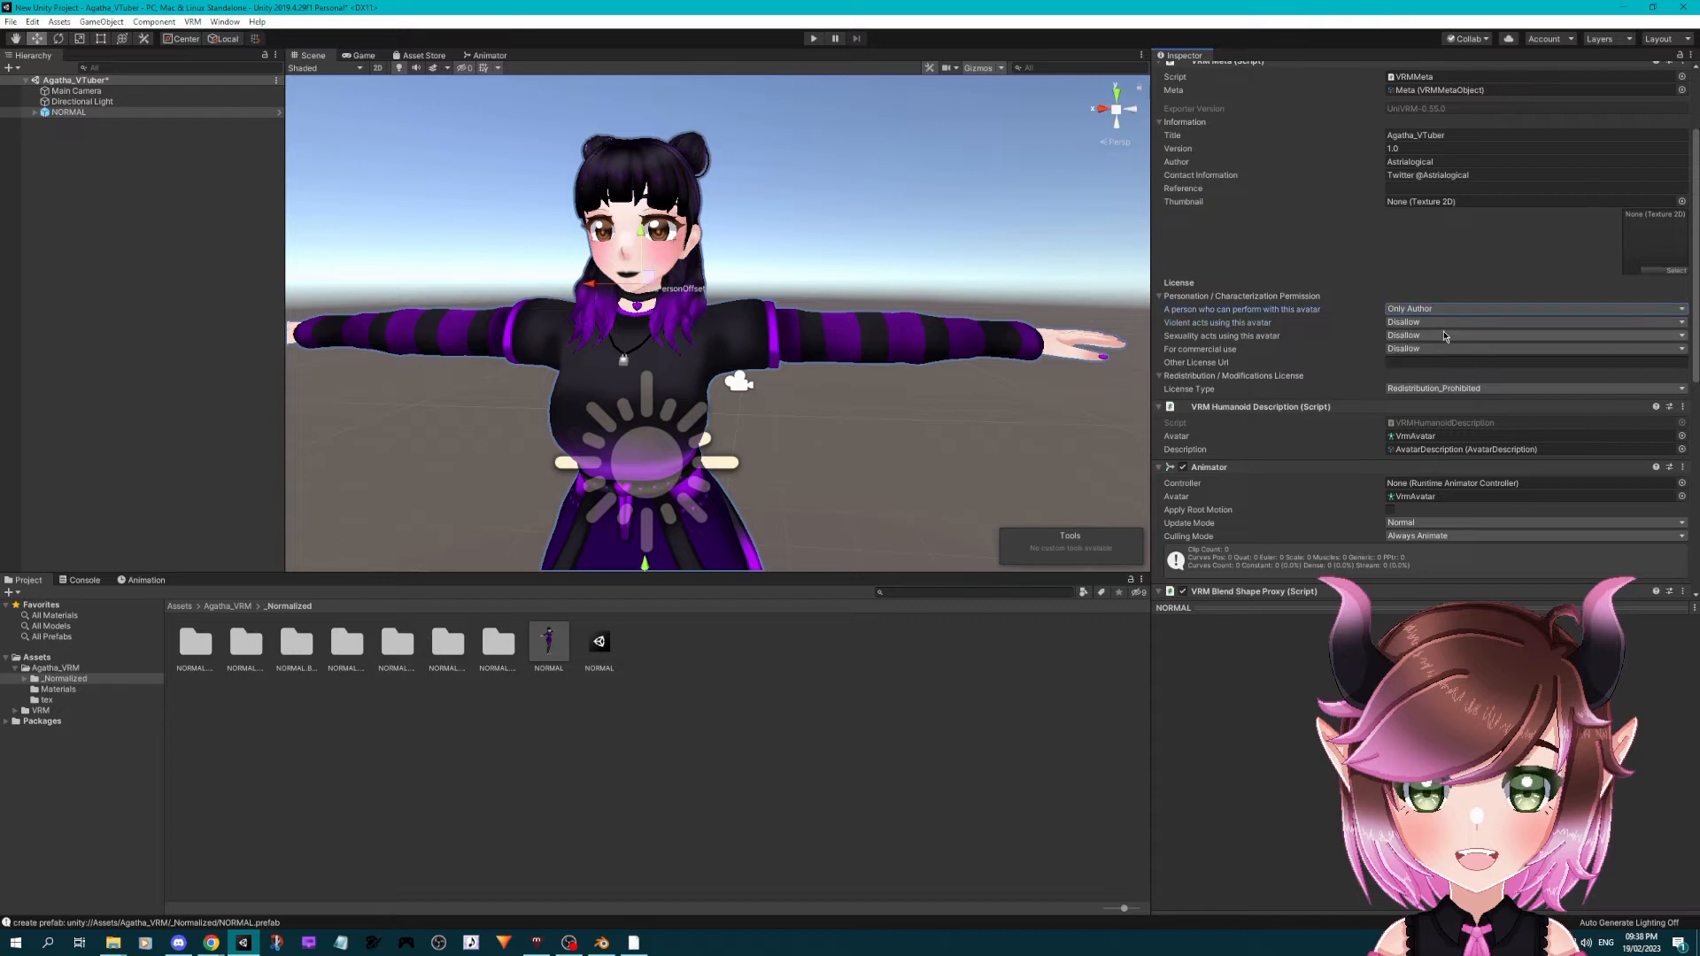
left_click(1443, 337)
left_click(1437, 285)
left_click(1437, 348)
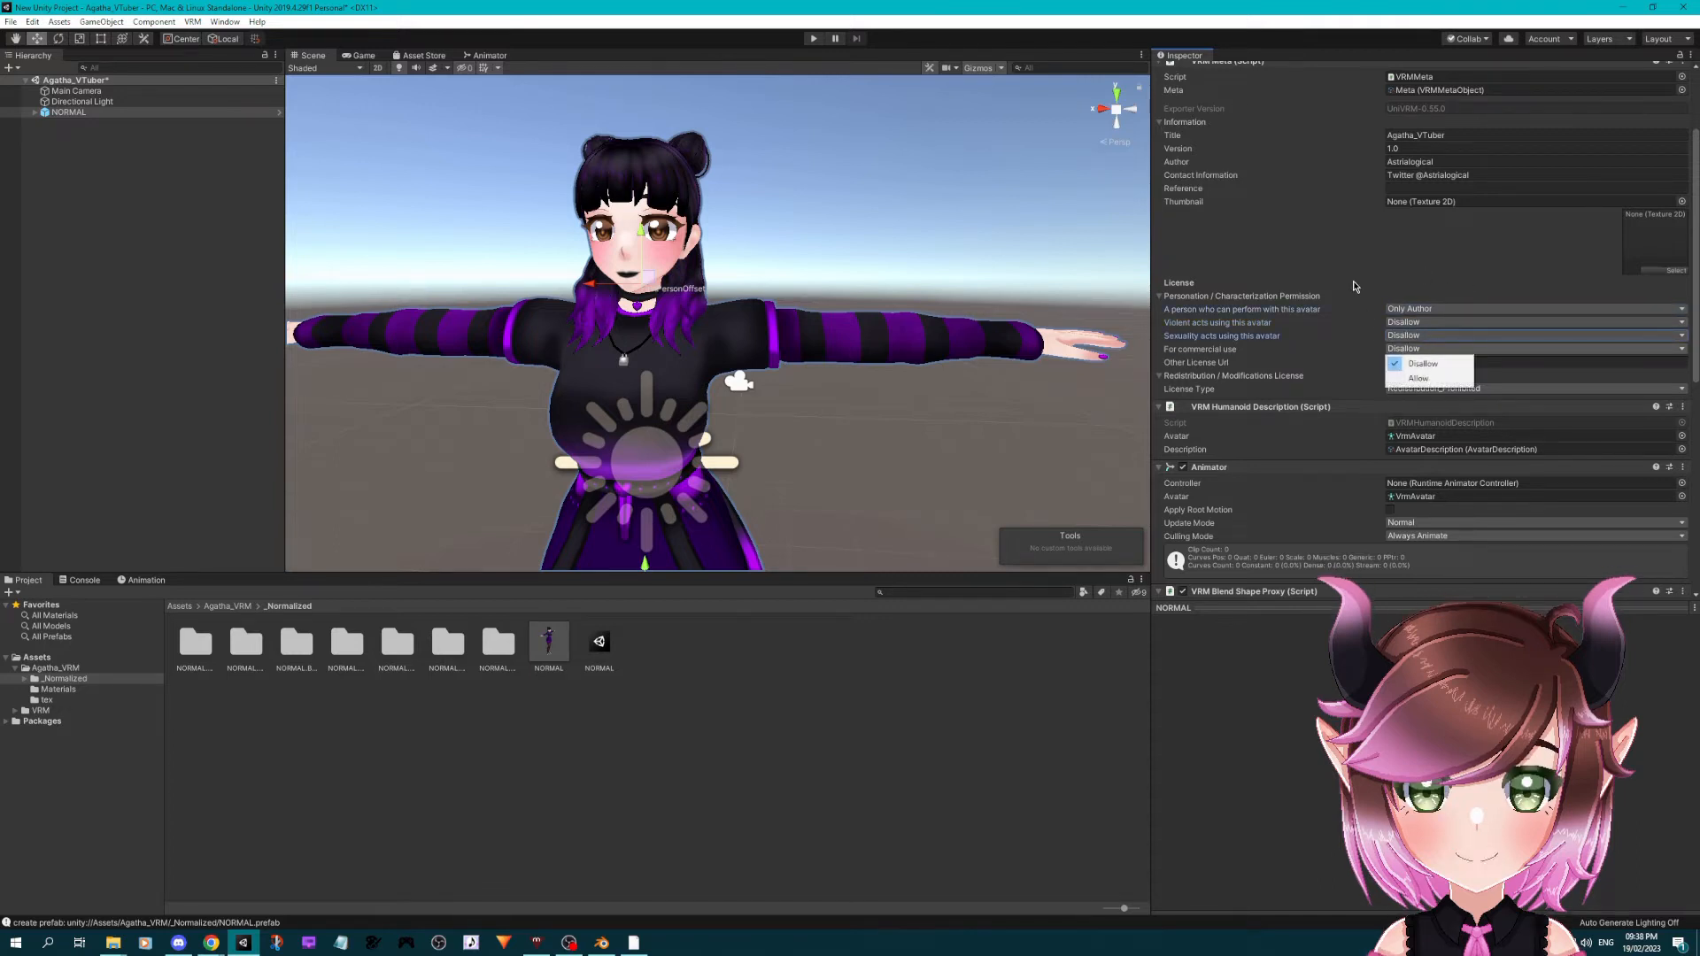
left_click(1408, 352)
key("Tab")
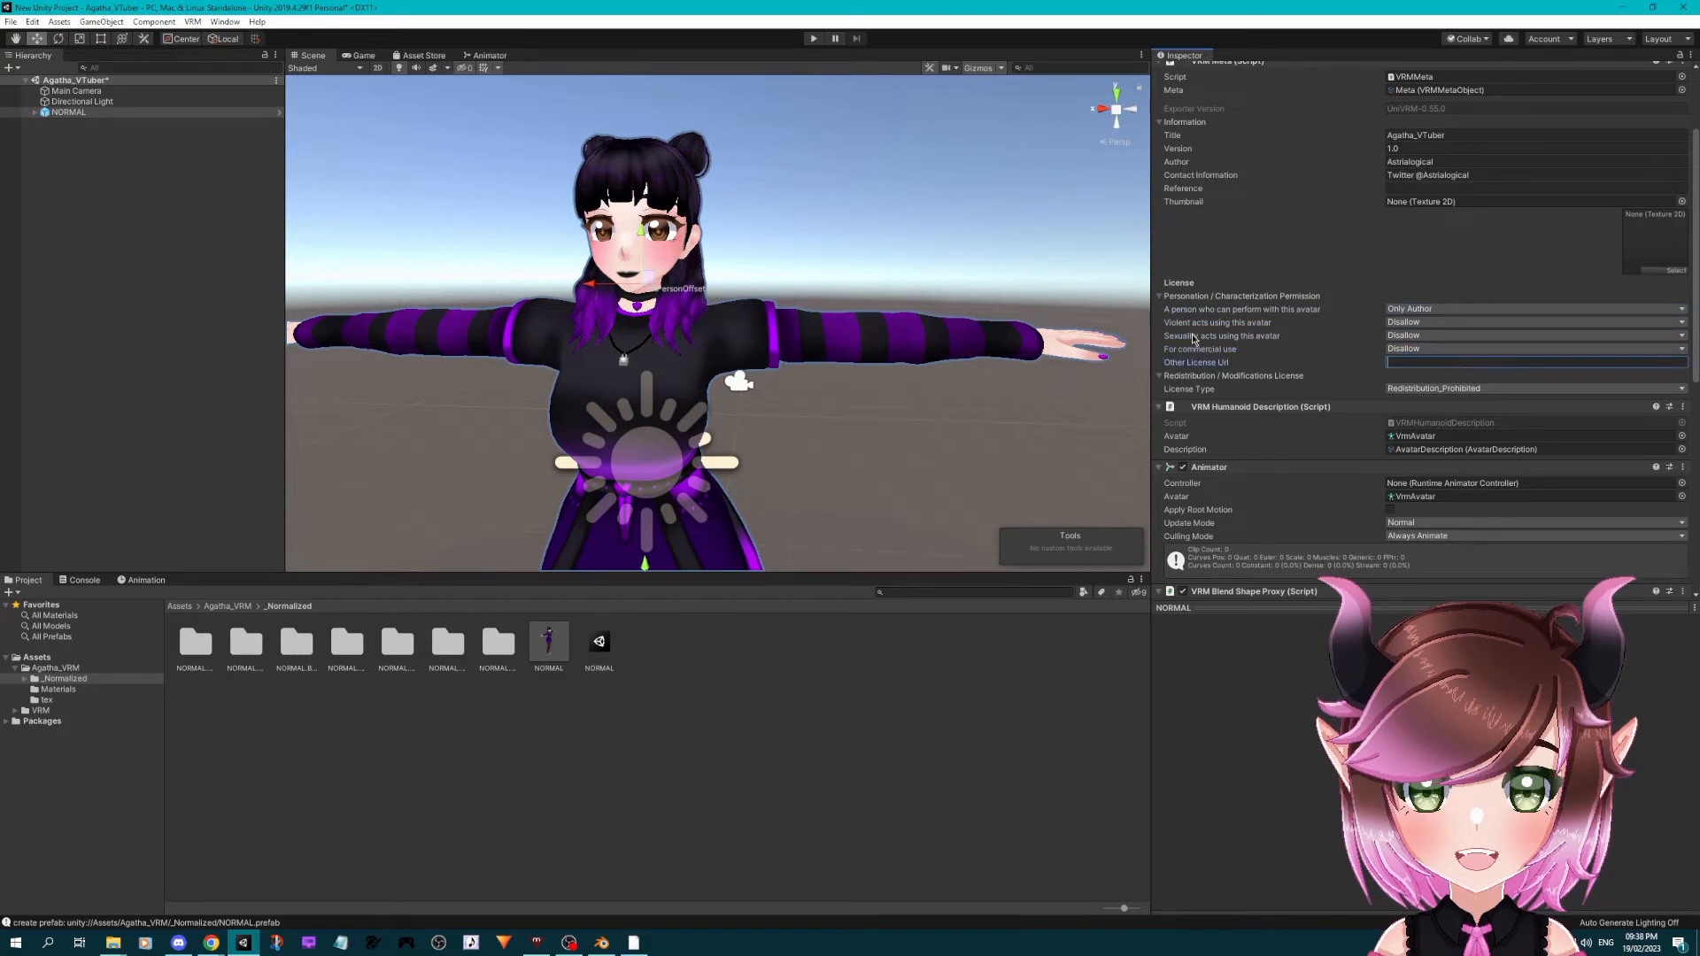
left_click(1508, 391)
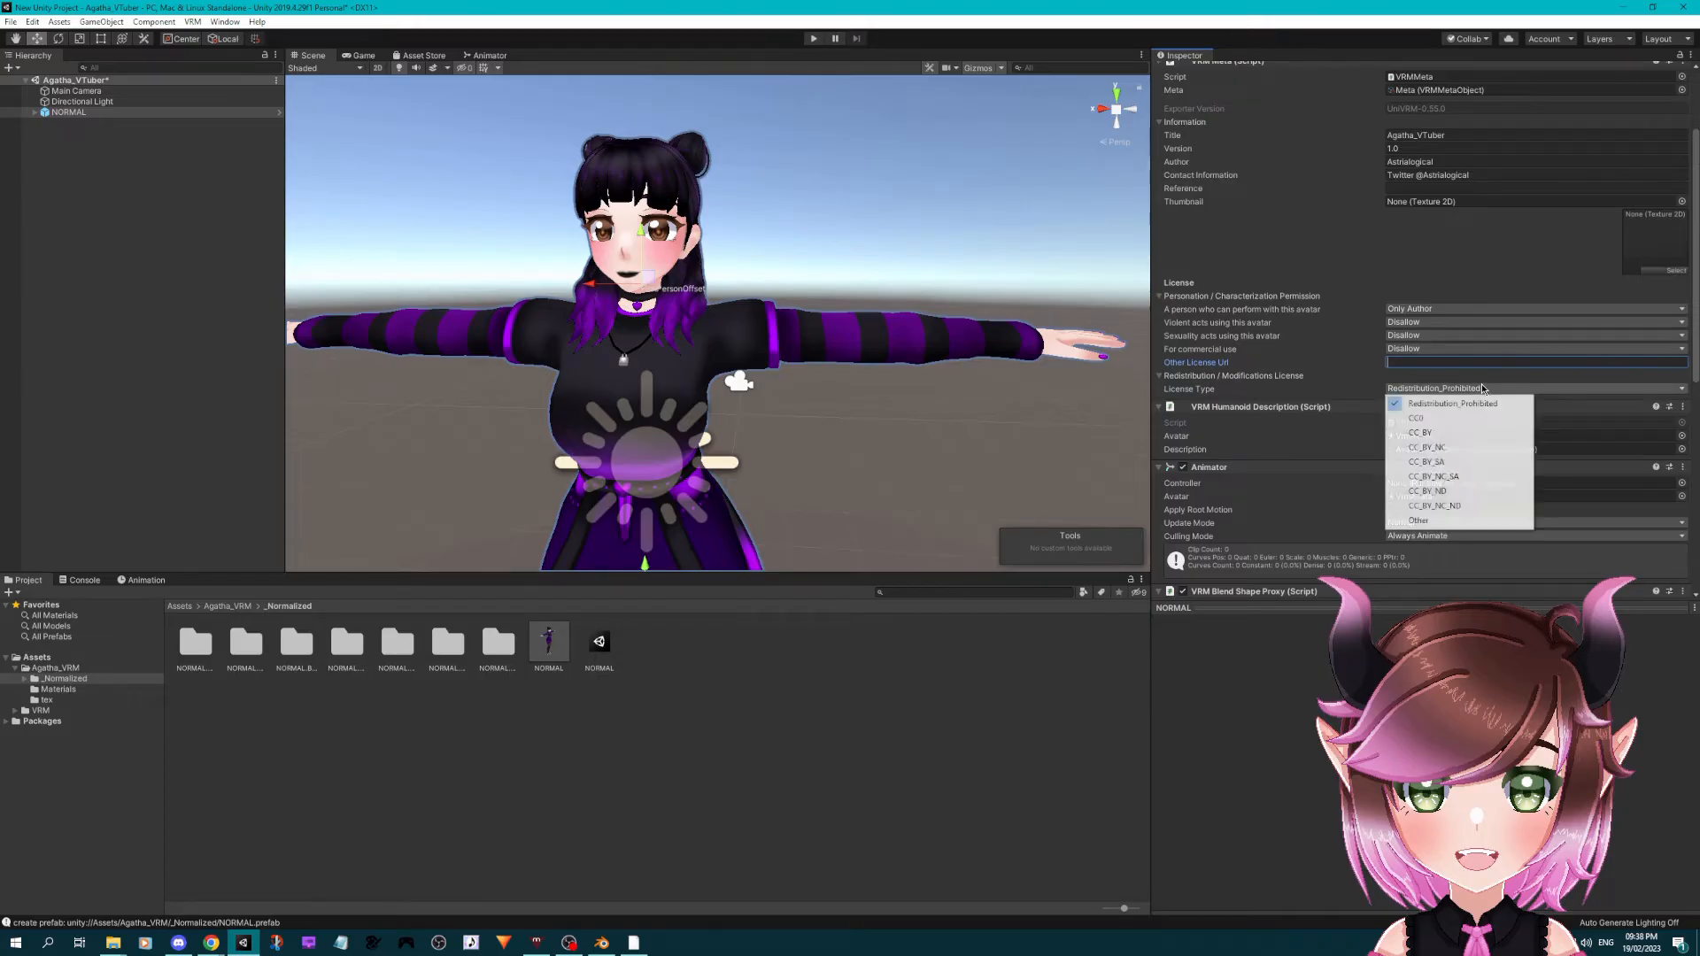
left_click(1461, 399)
- Collapse the VRM Humanoid Description and Animator components and open the NORMAL.BlendShapes folder through the Blend Shape Proxy's avatar
scroll(1240, 184, "down", 5)
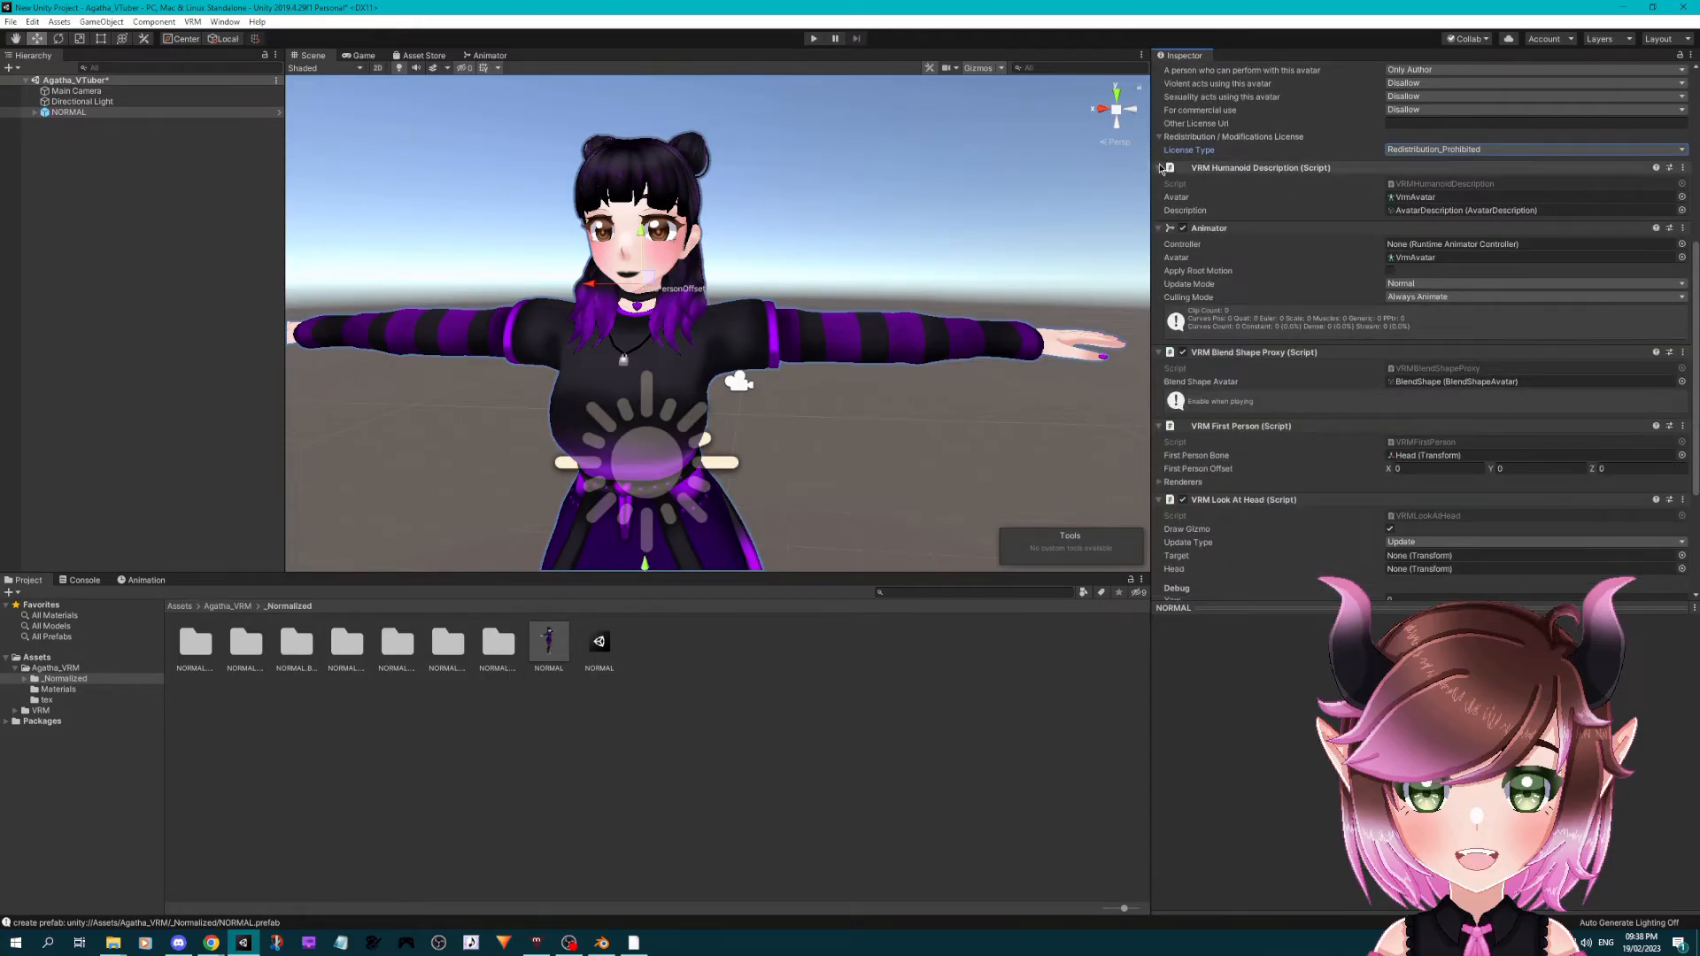
left_click(1160, 168)
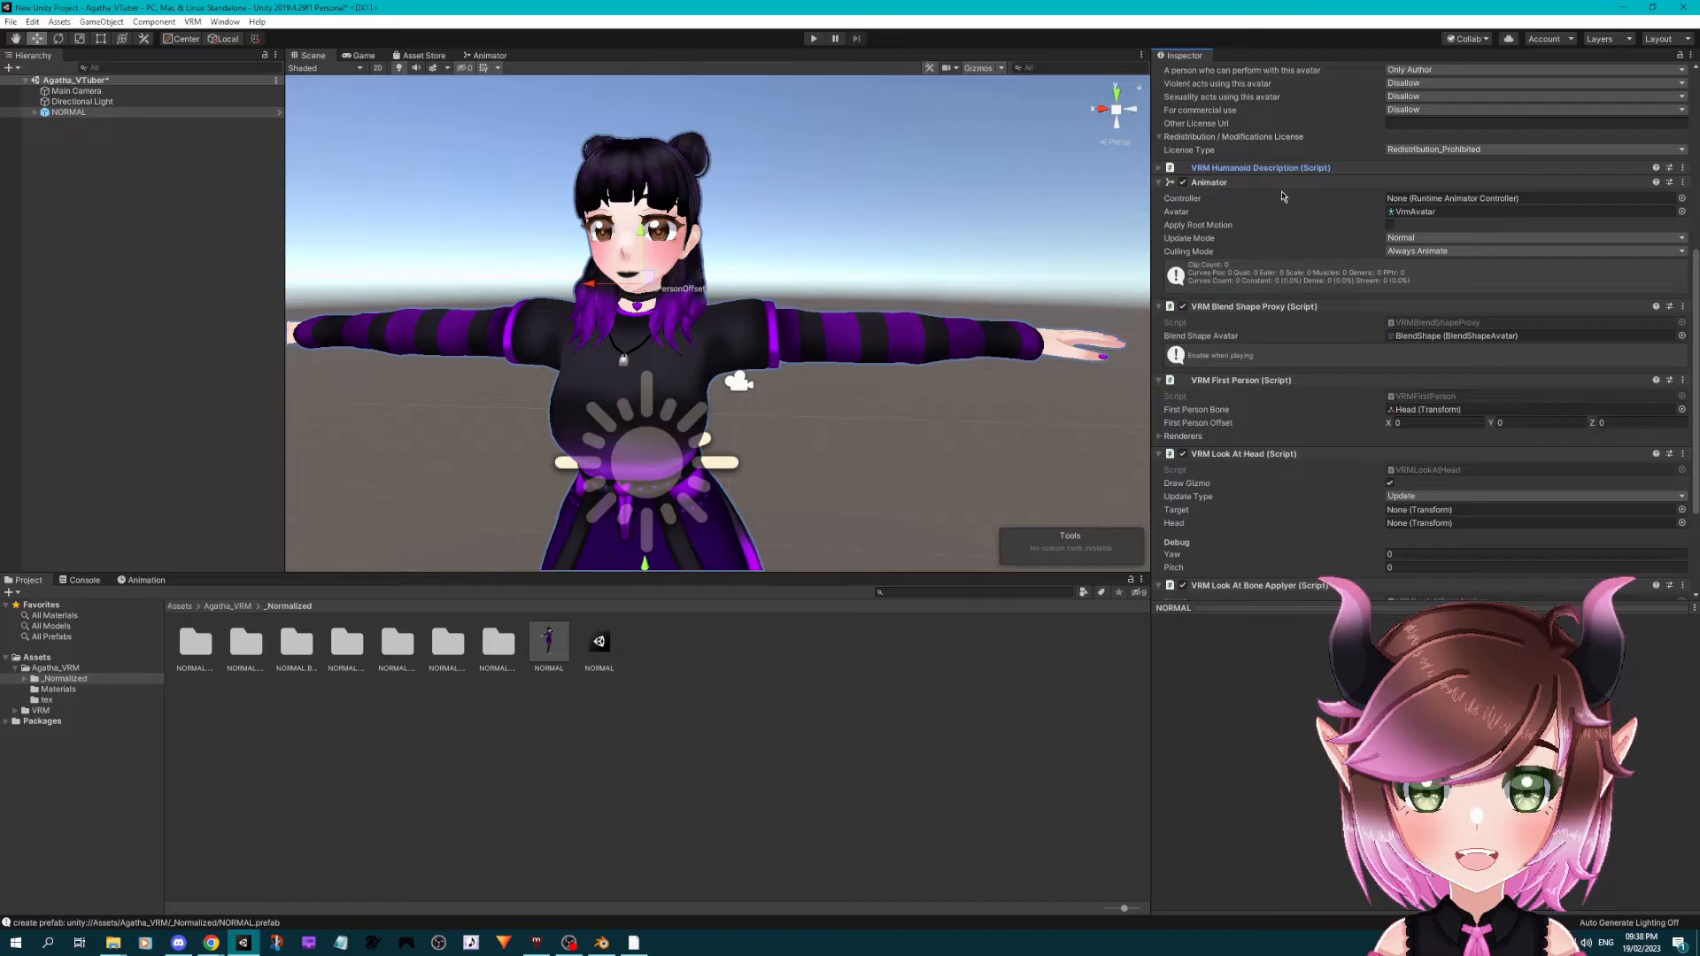
left_click(1159, 184)
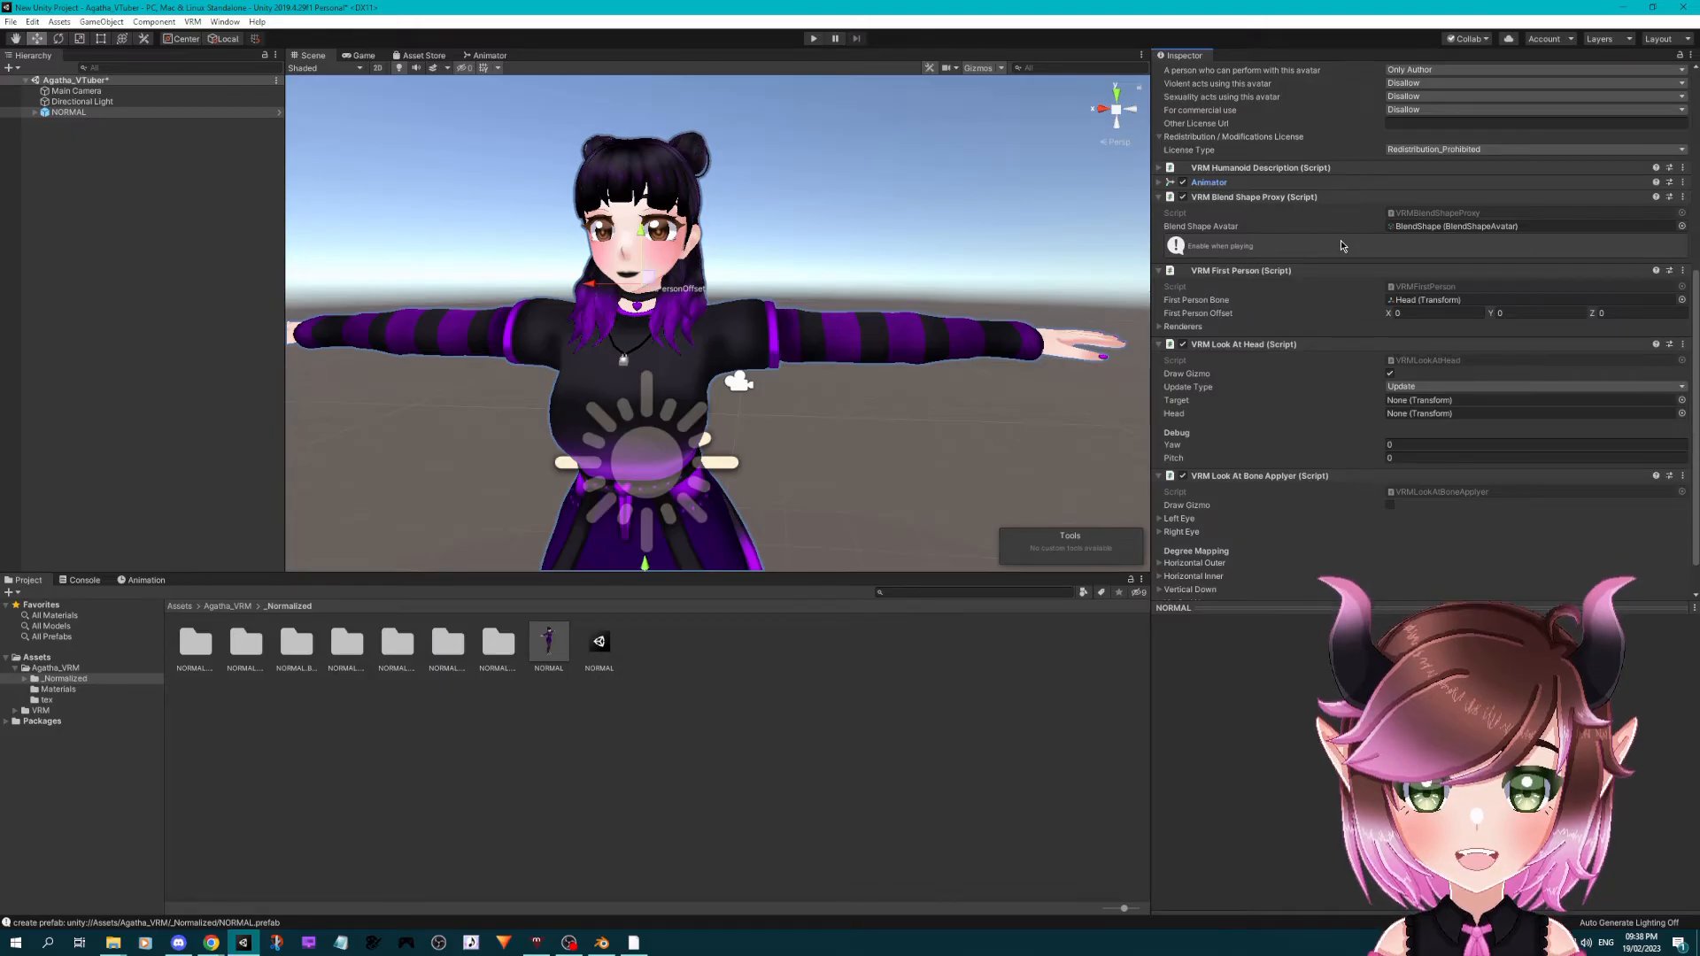
left_click(1635, 228)
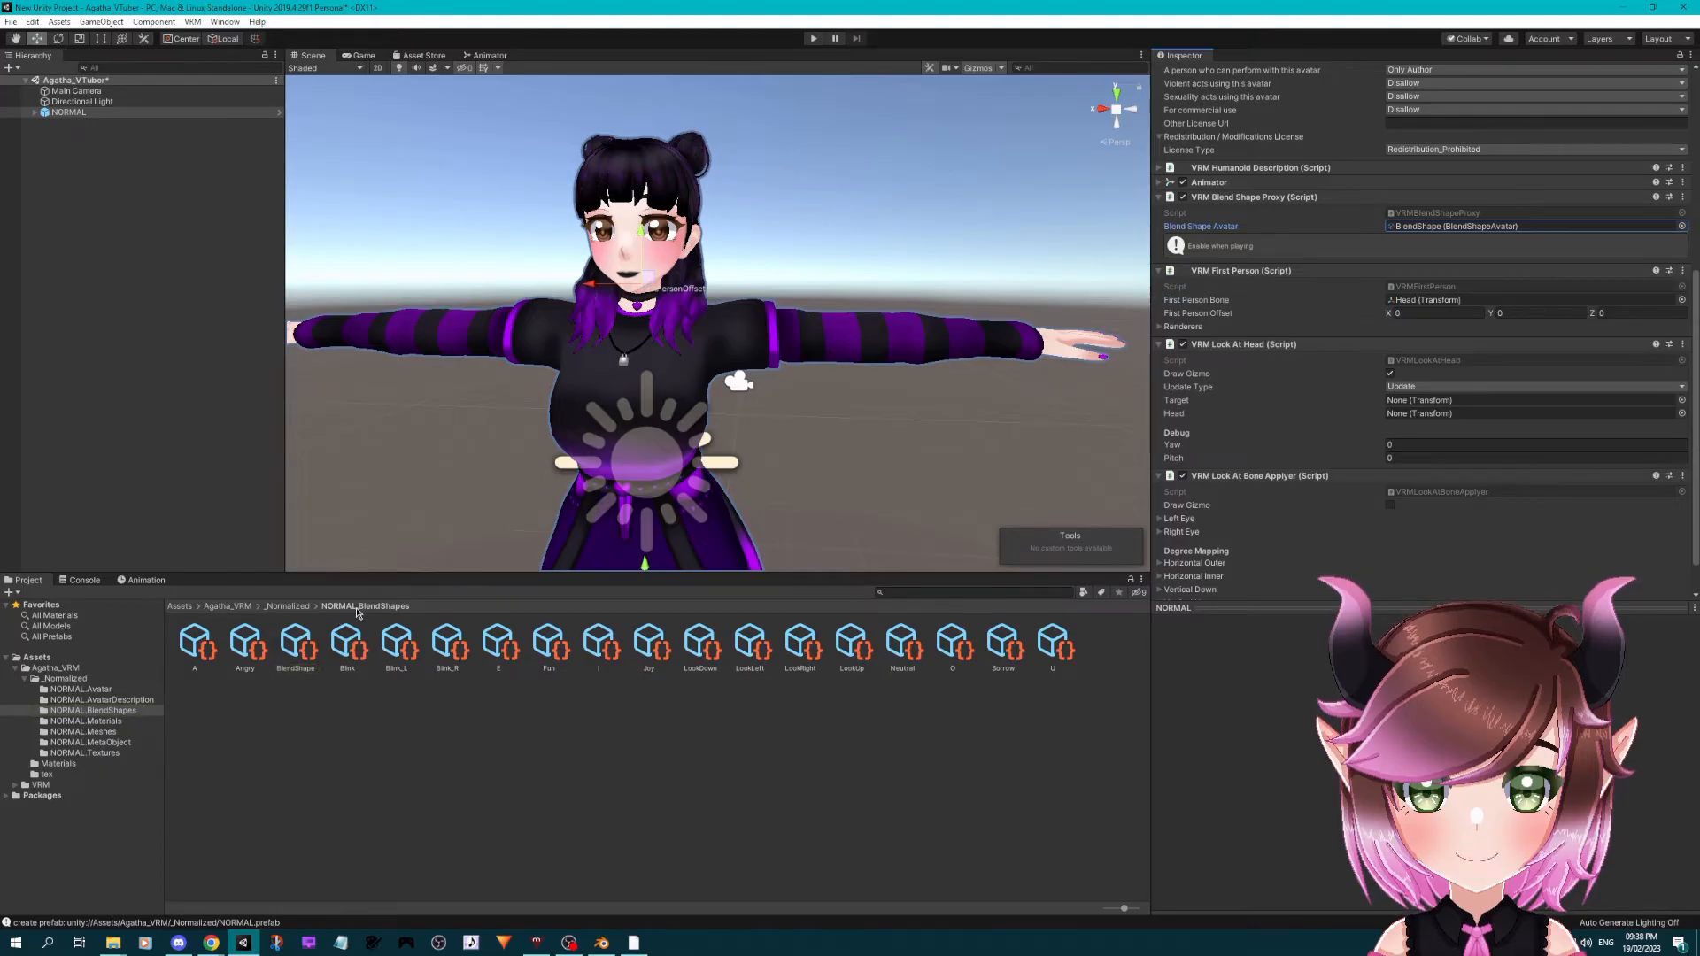
- Inspect the A blend shape clip and frame the character's face from the front in the scene and the clip preview
left_click(195, 650)
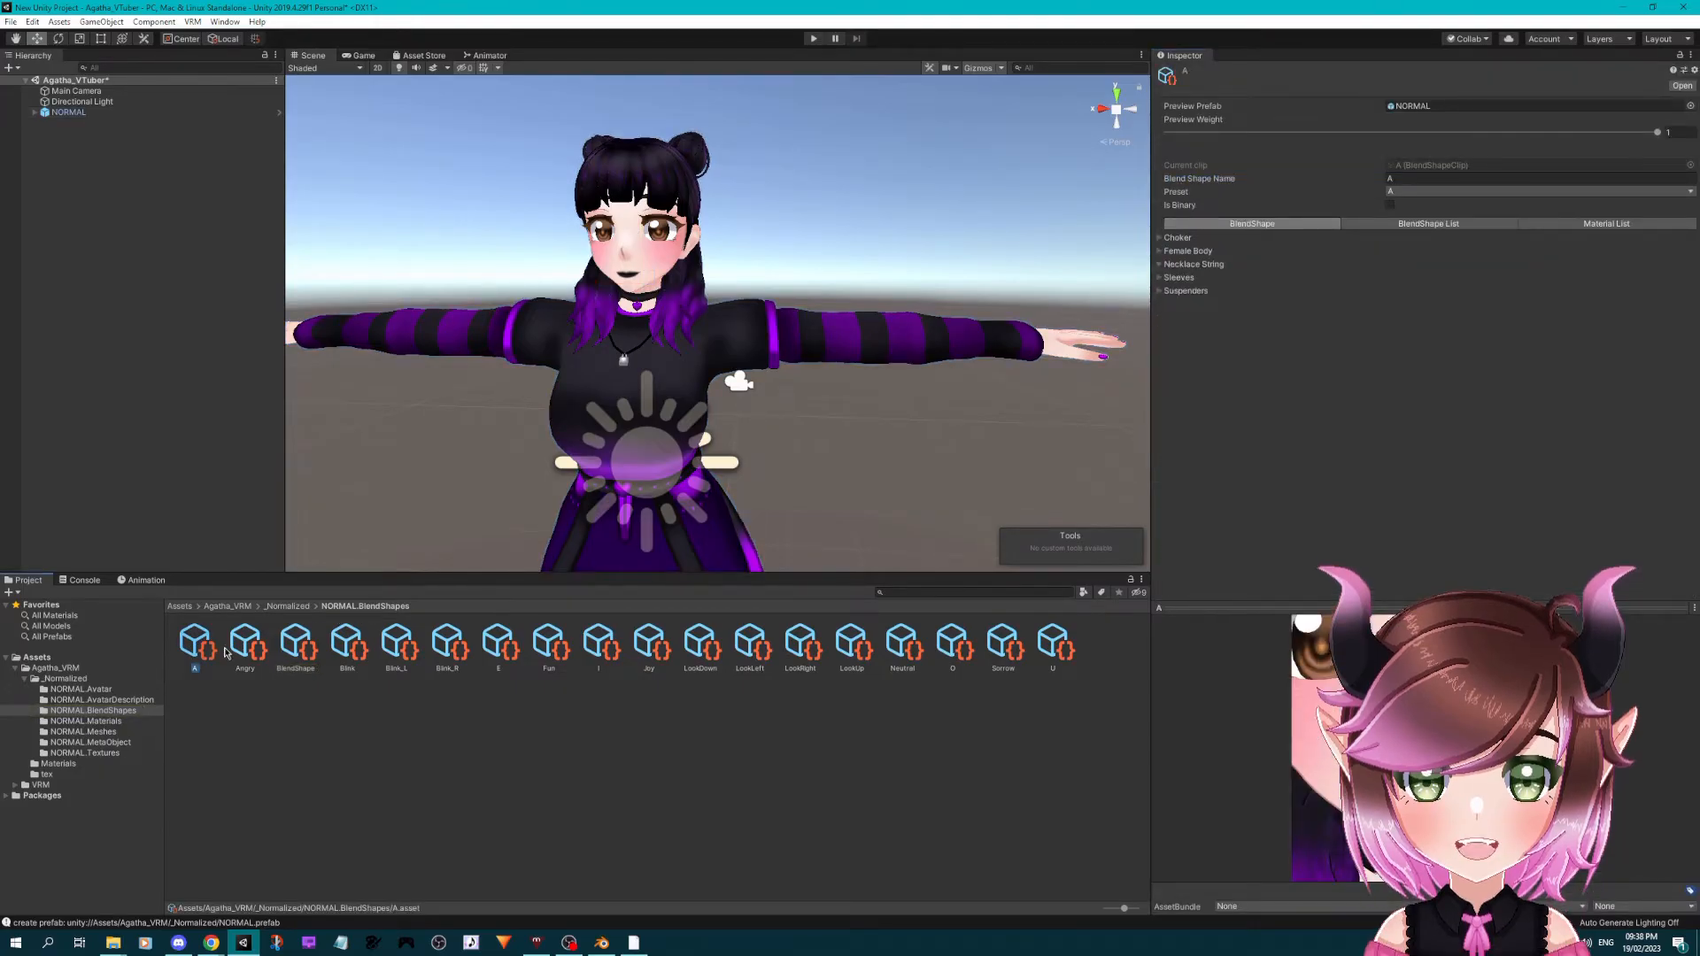
left_click(180, 702)
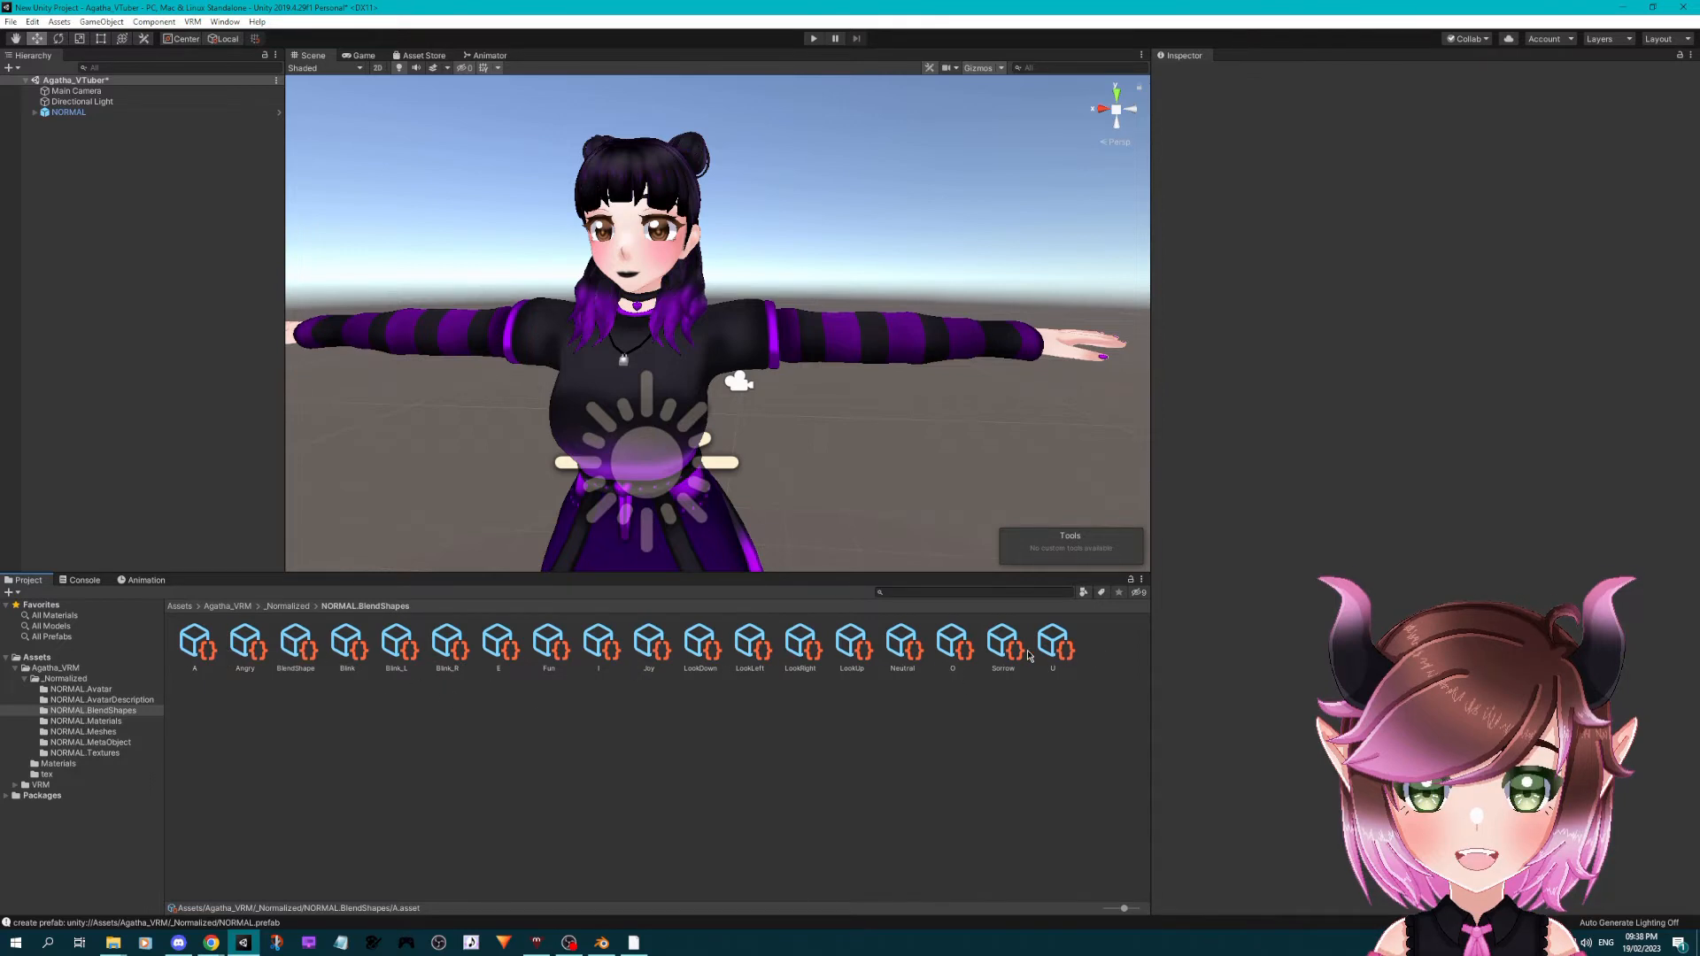
middle_click_drag(633, 334, 699, 412)
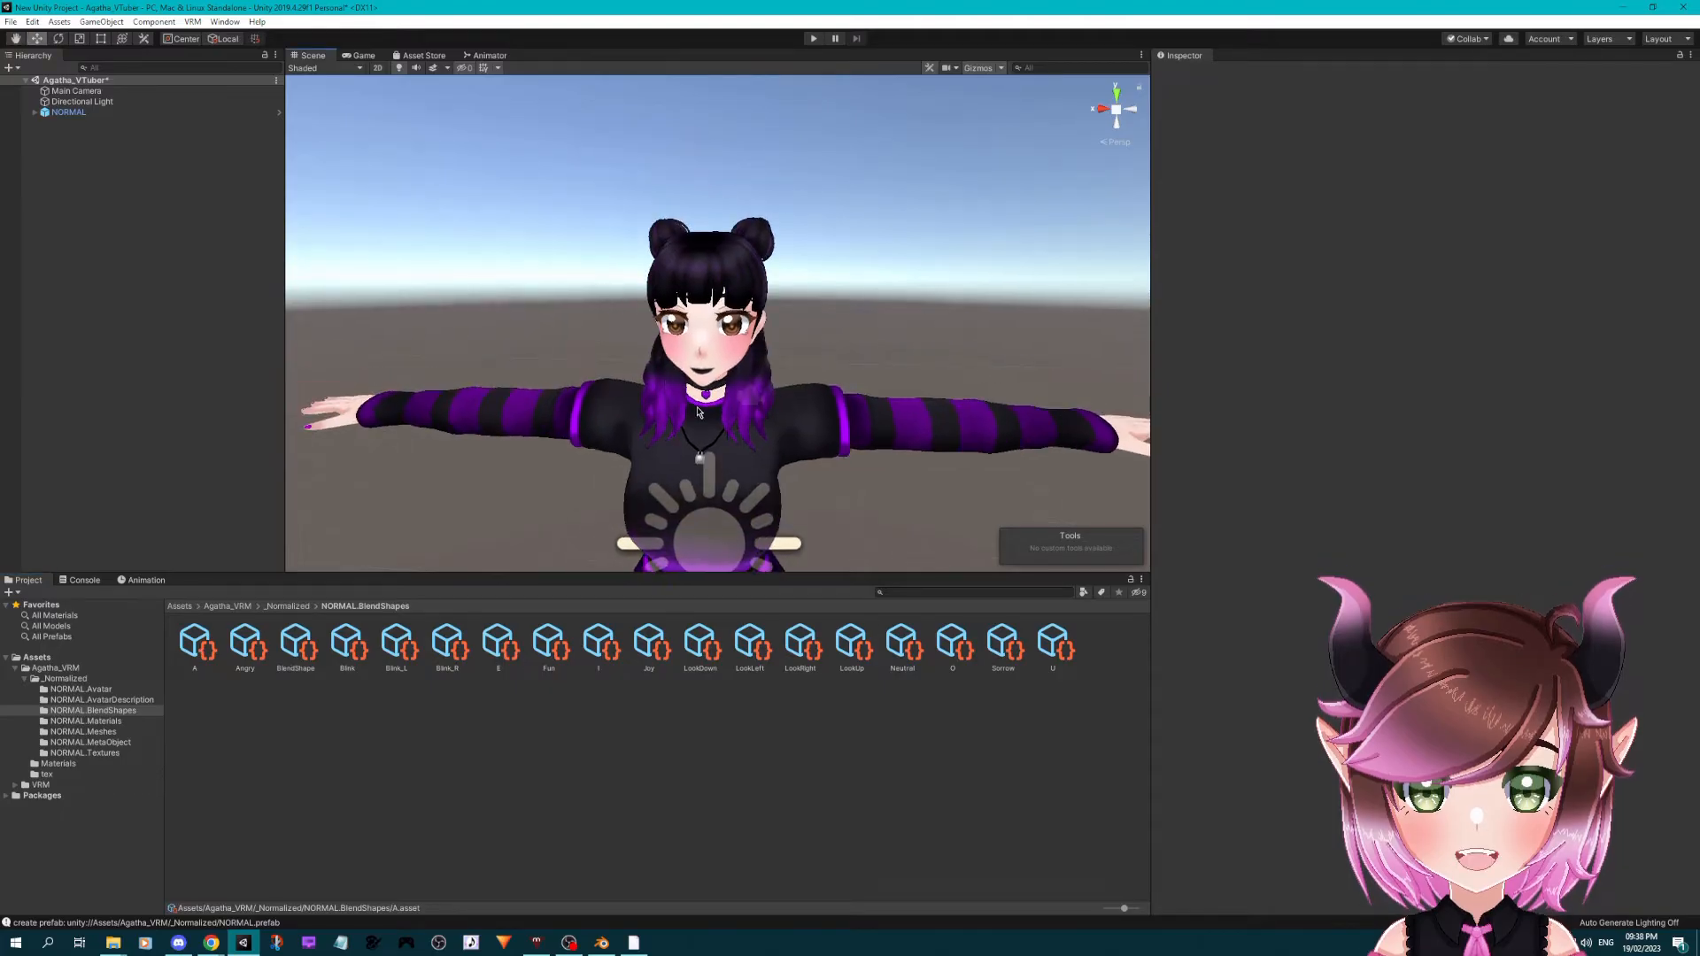
left_click(681, 381)
middle_click_drag(761, 363, 861, 312)
scroll(854, 322, "up", 3)
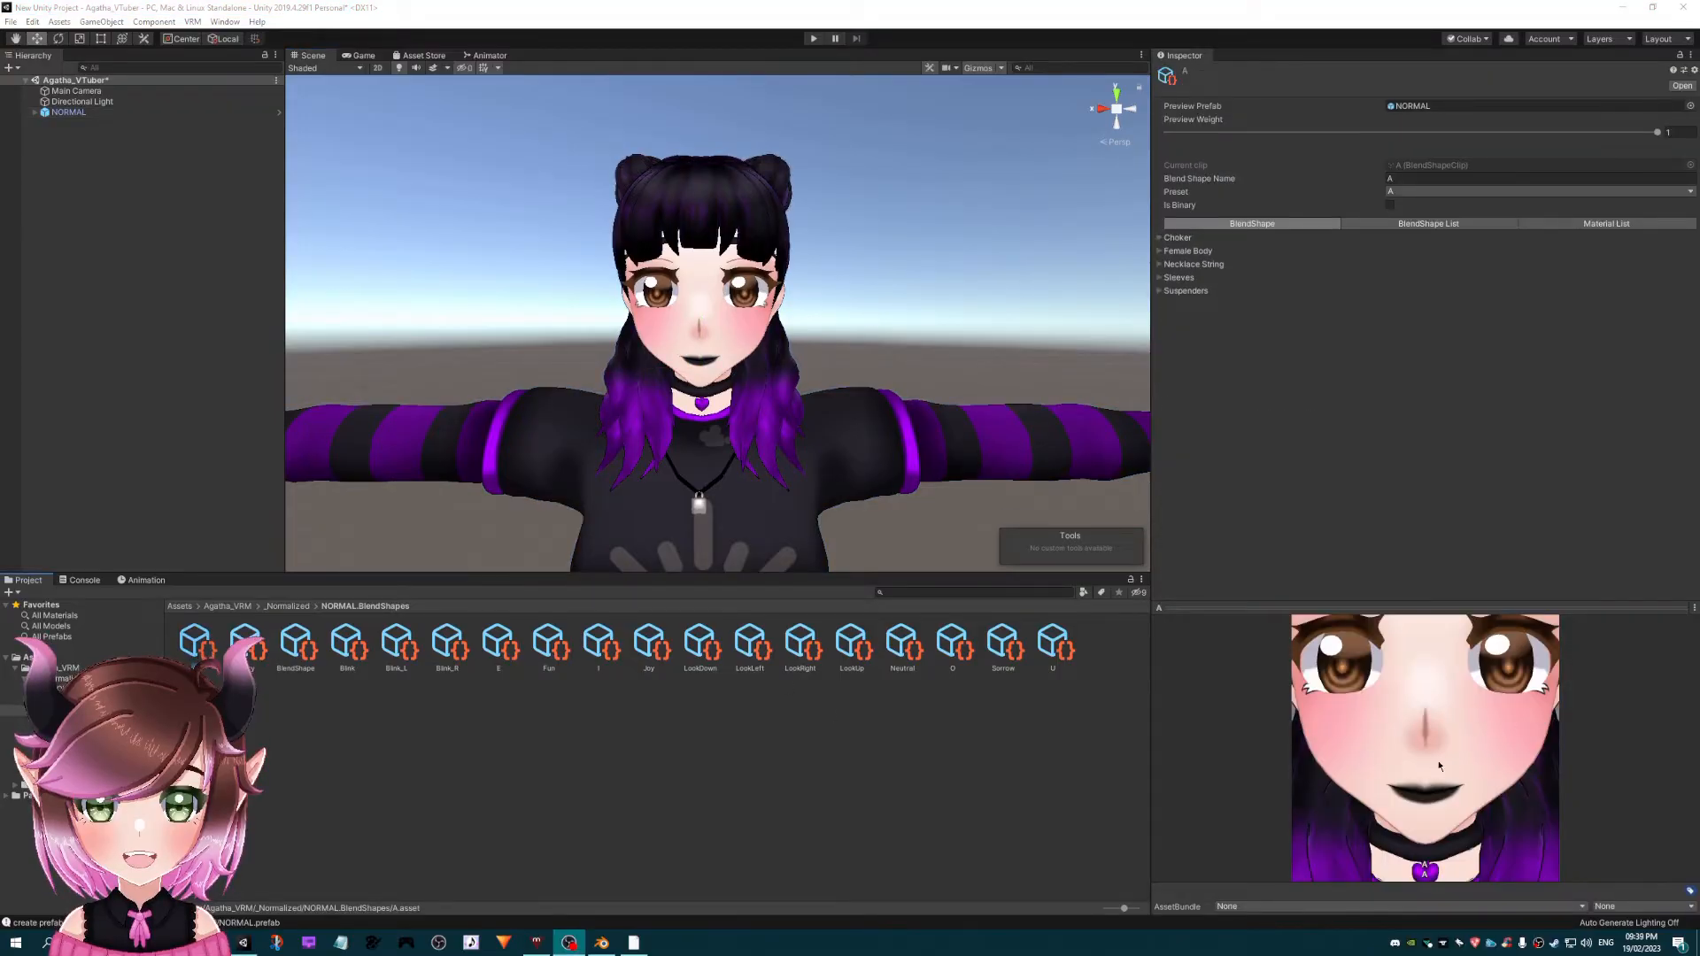
scroll(1461, 704, "down", 5)
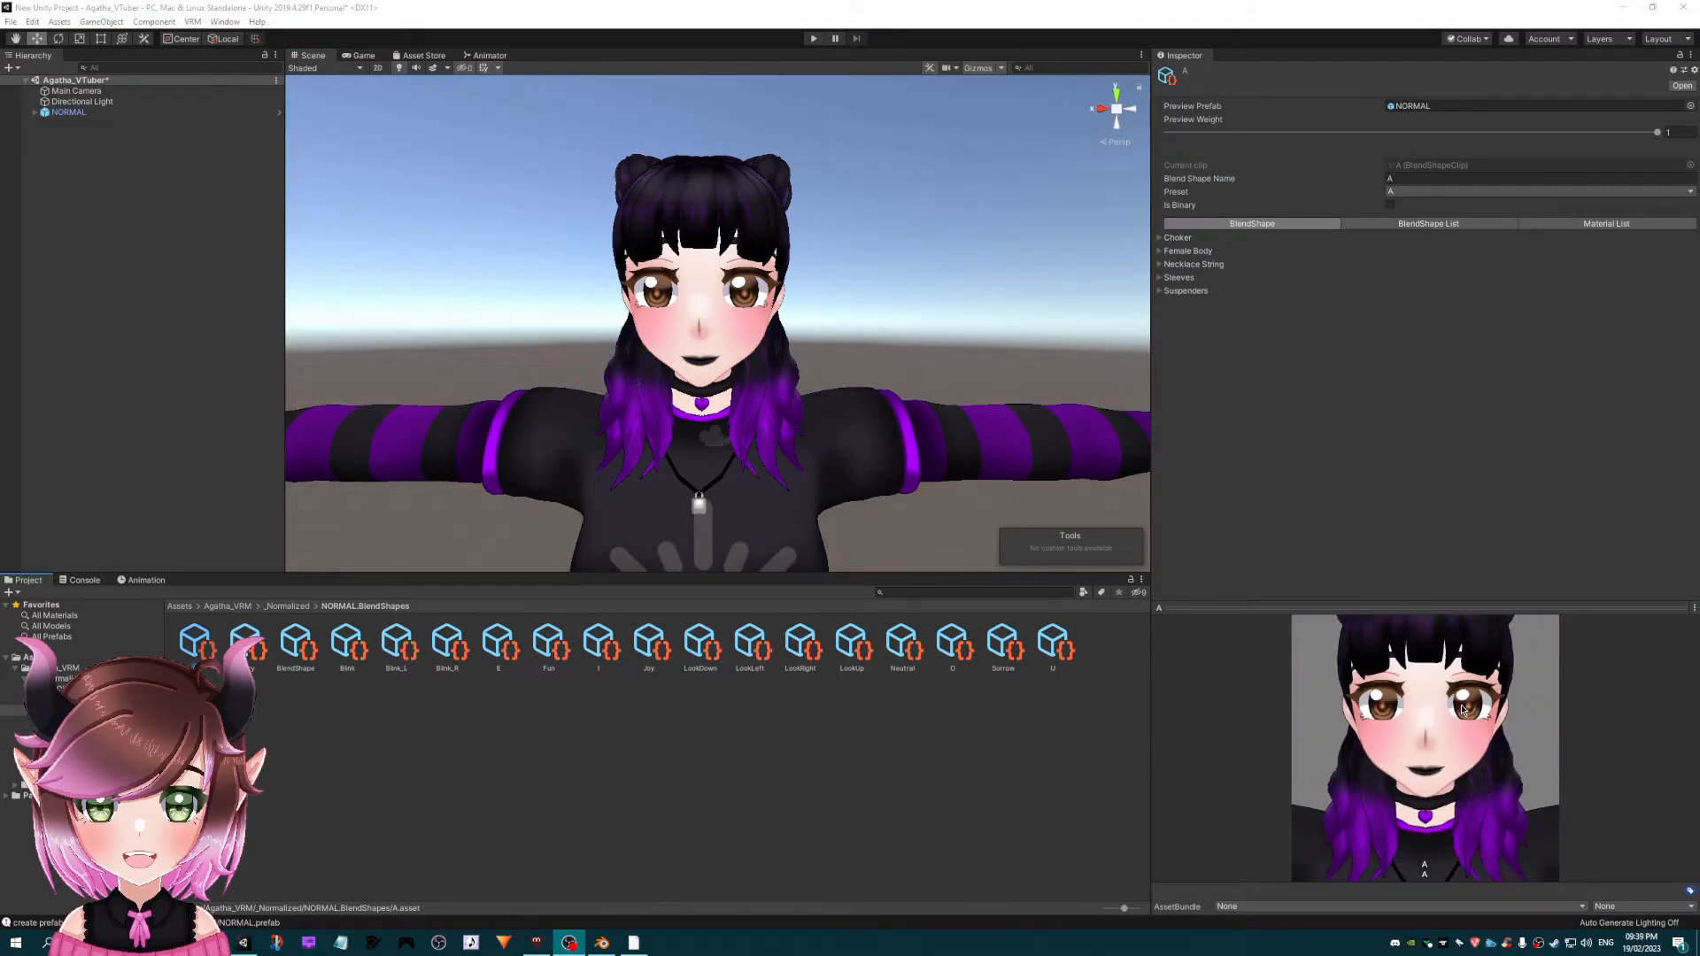
scroll(1468, 700, "up", 5)
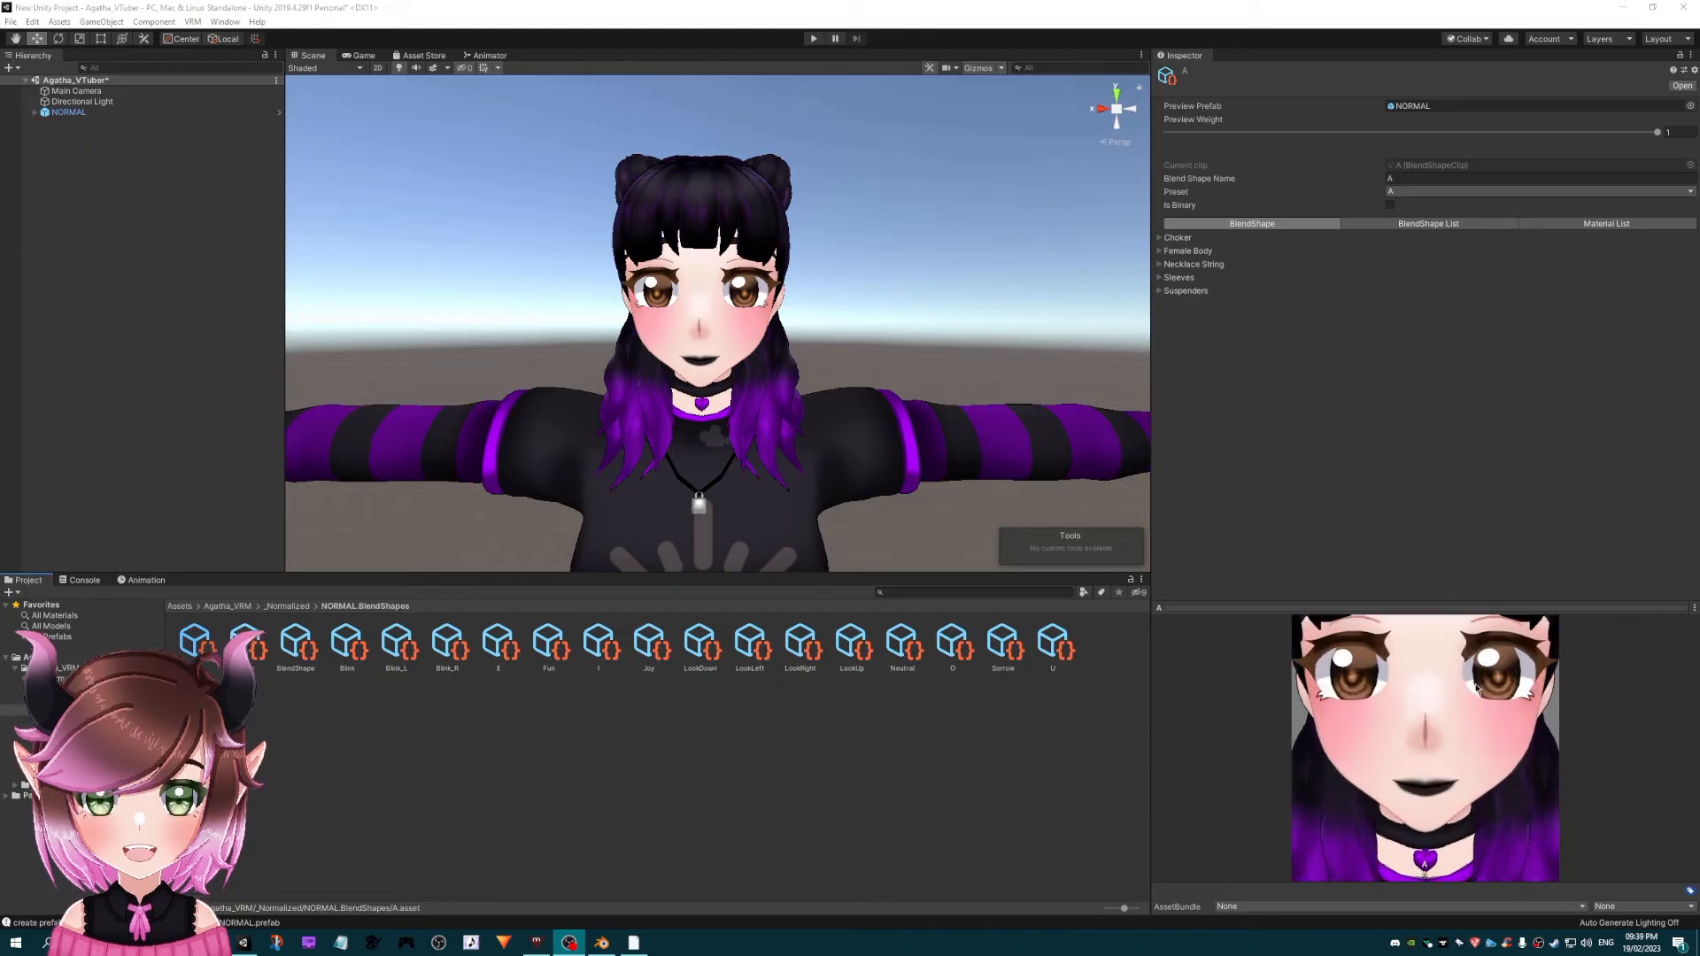
left_click_drag(1476, 688, 1372, 713)
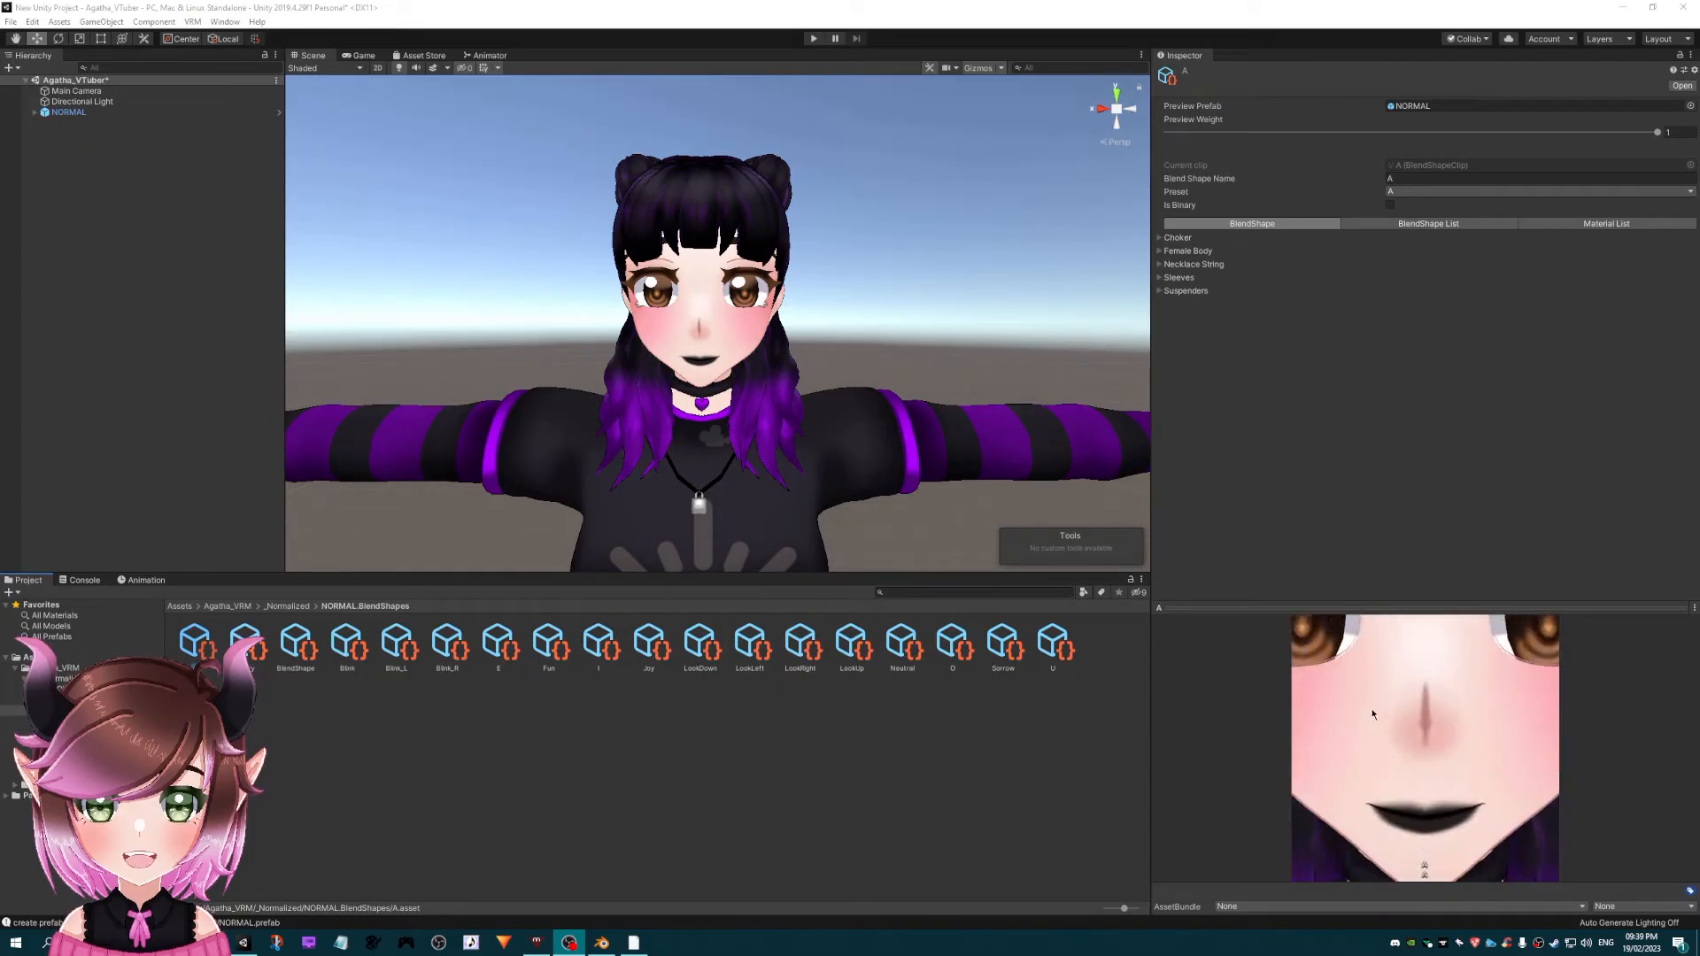
scroll(1381, 708, "down", 6)
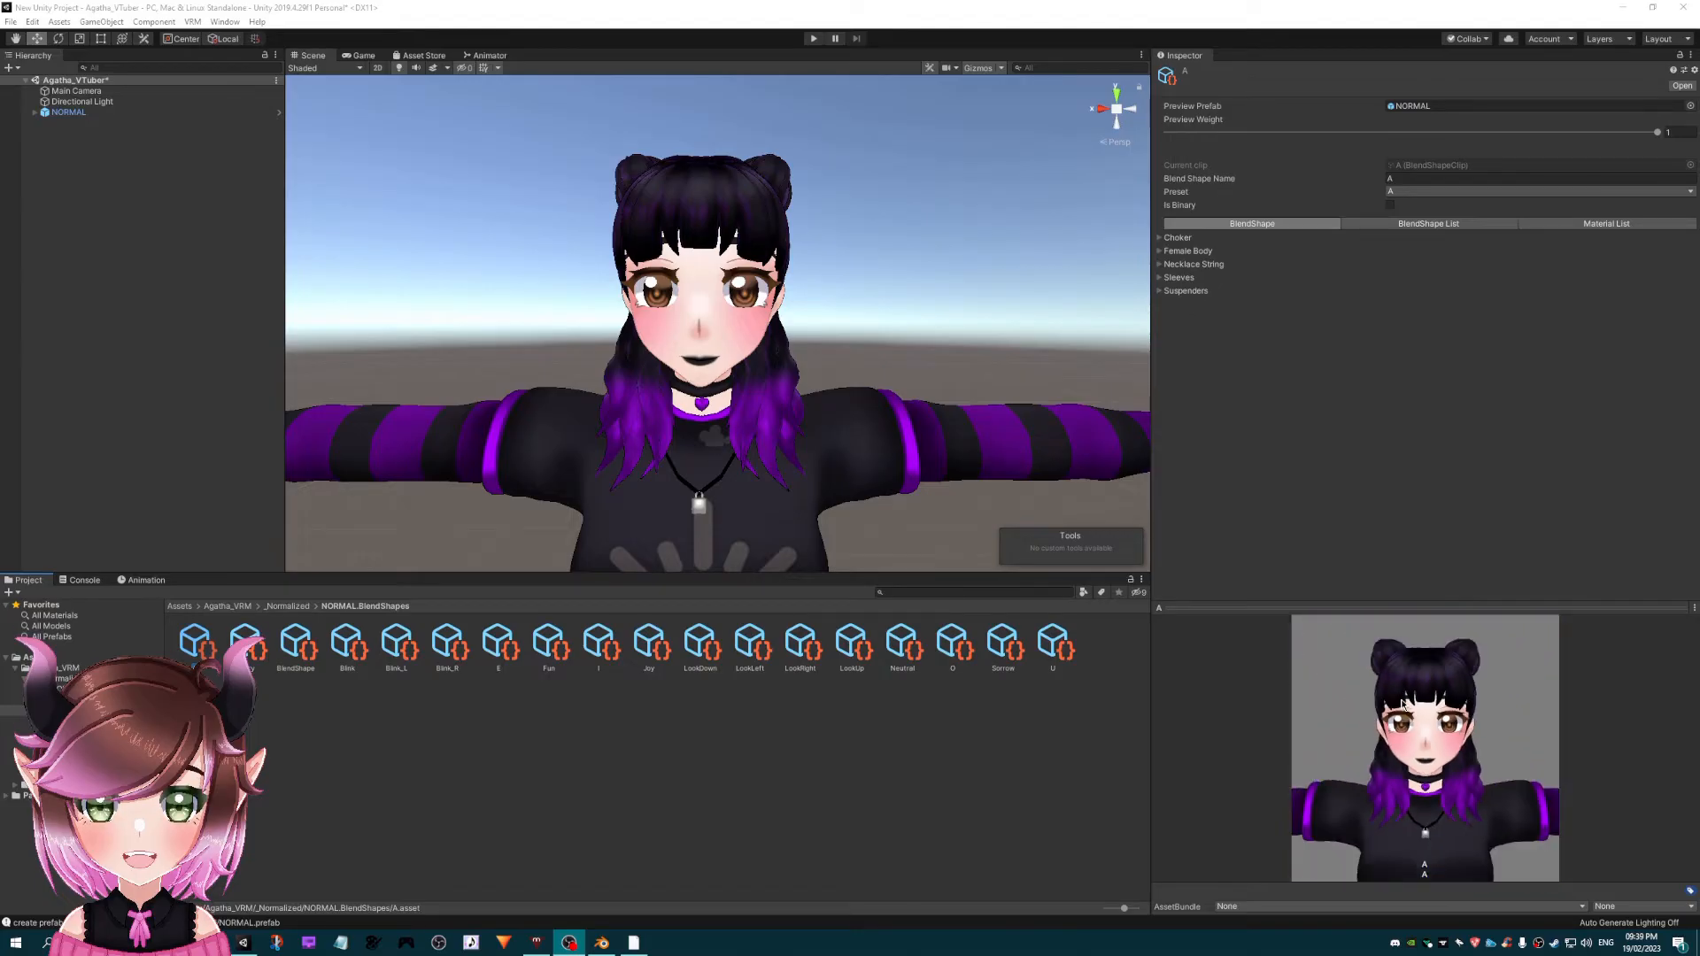
scroll(1403, 705, "up", 2)
scroll(1402, 705, "up", 3)
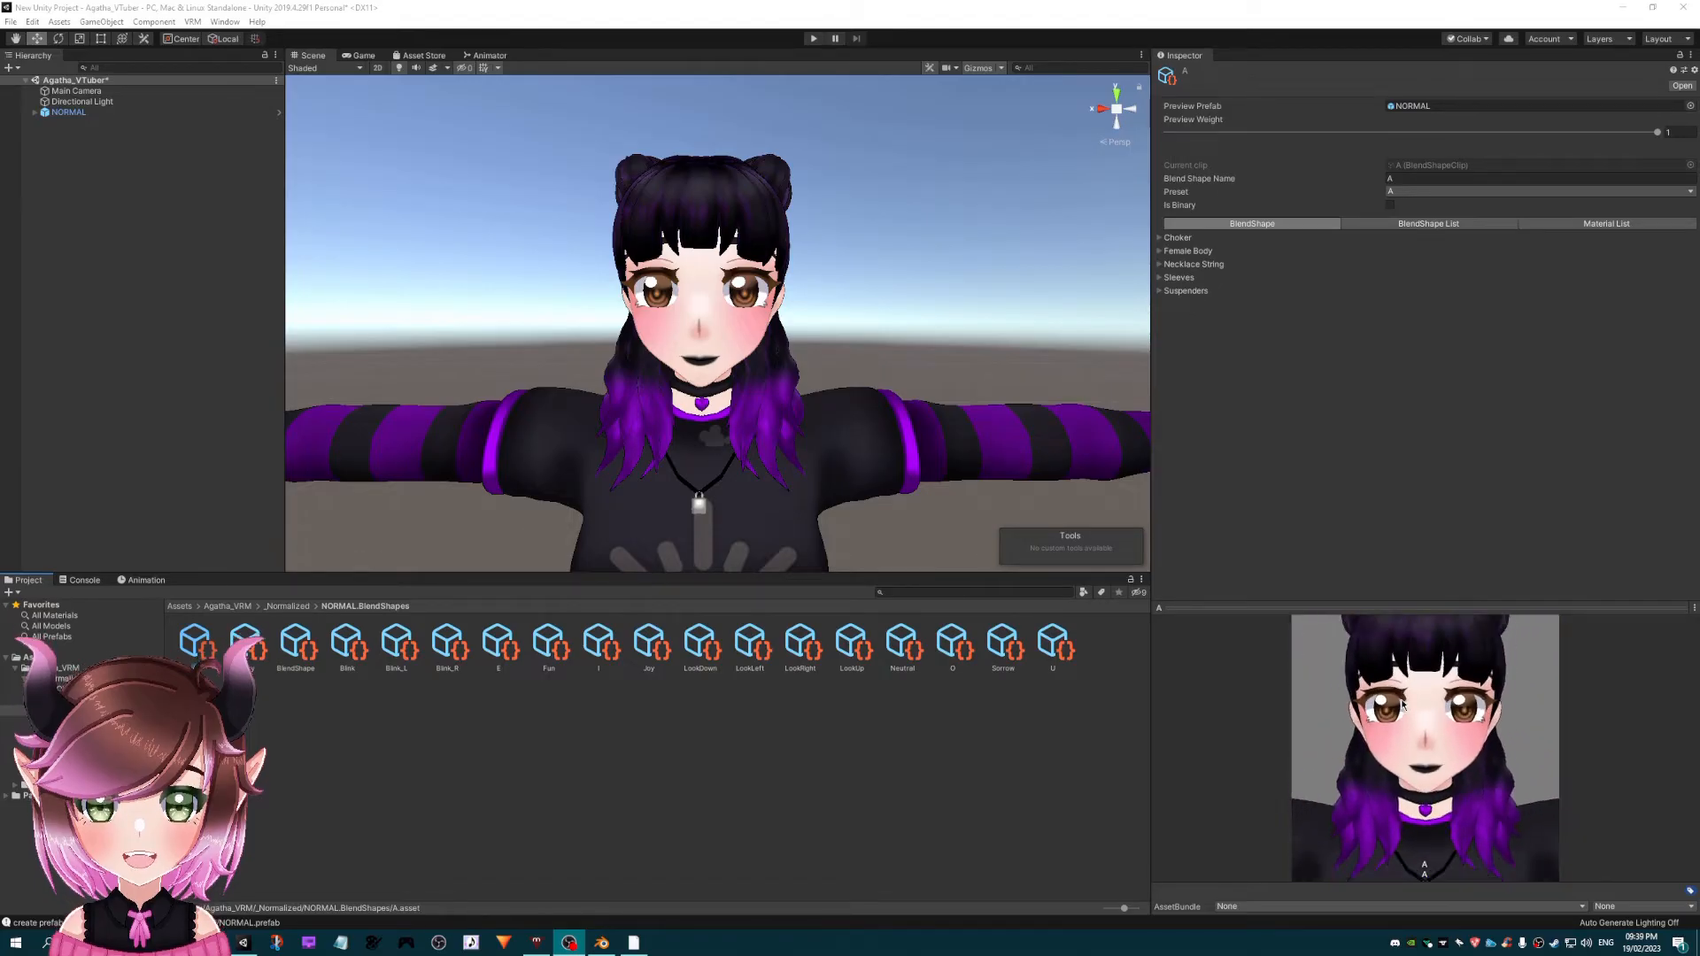
scroll(1401, 705, "up", 2)
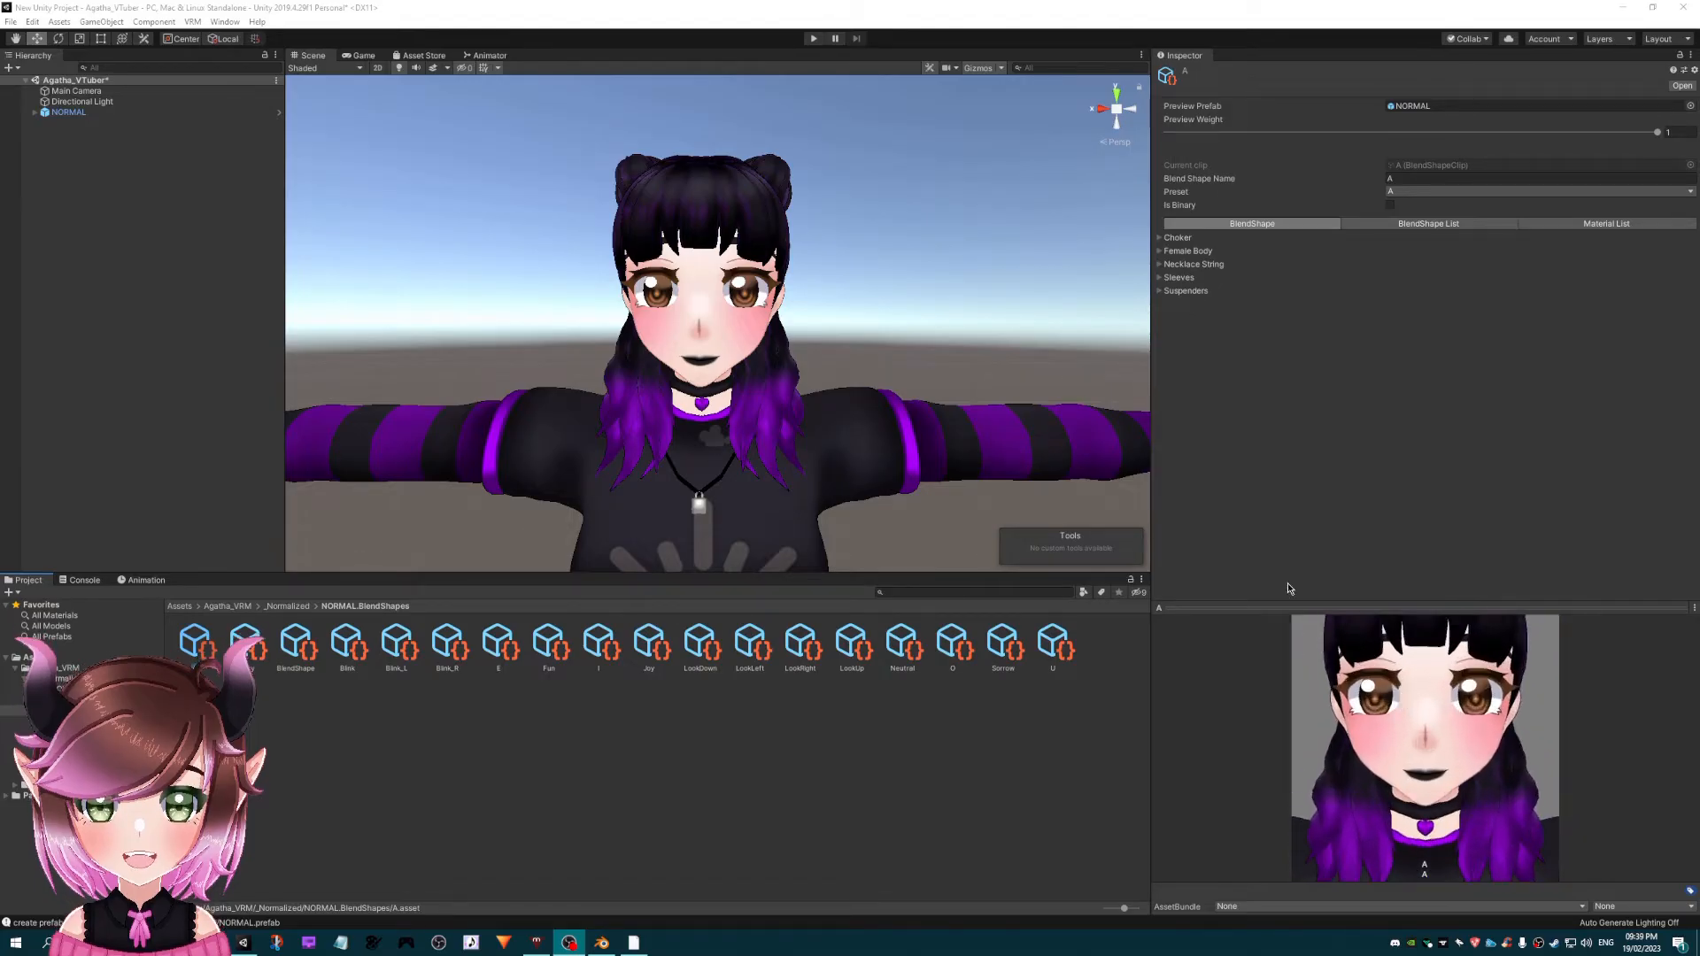
- Set the Female Body's A shape to 100 in the A blend shape clip, with the other shapes at 0
left_click(1181, 242)
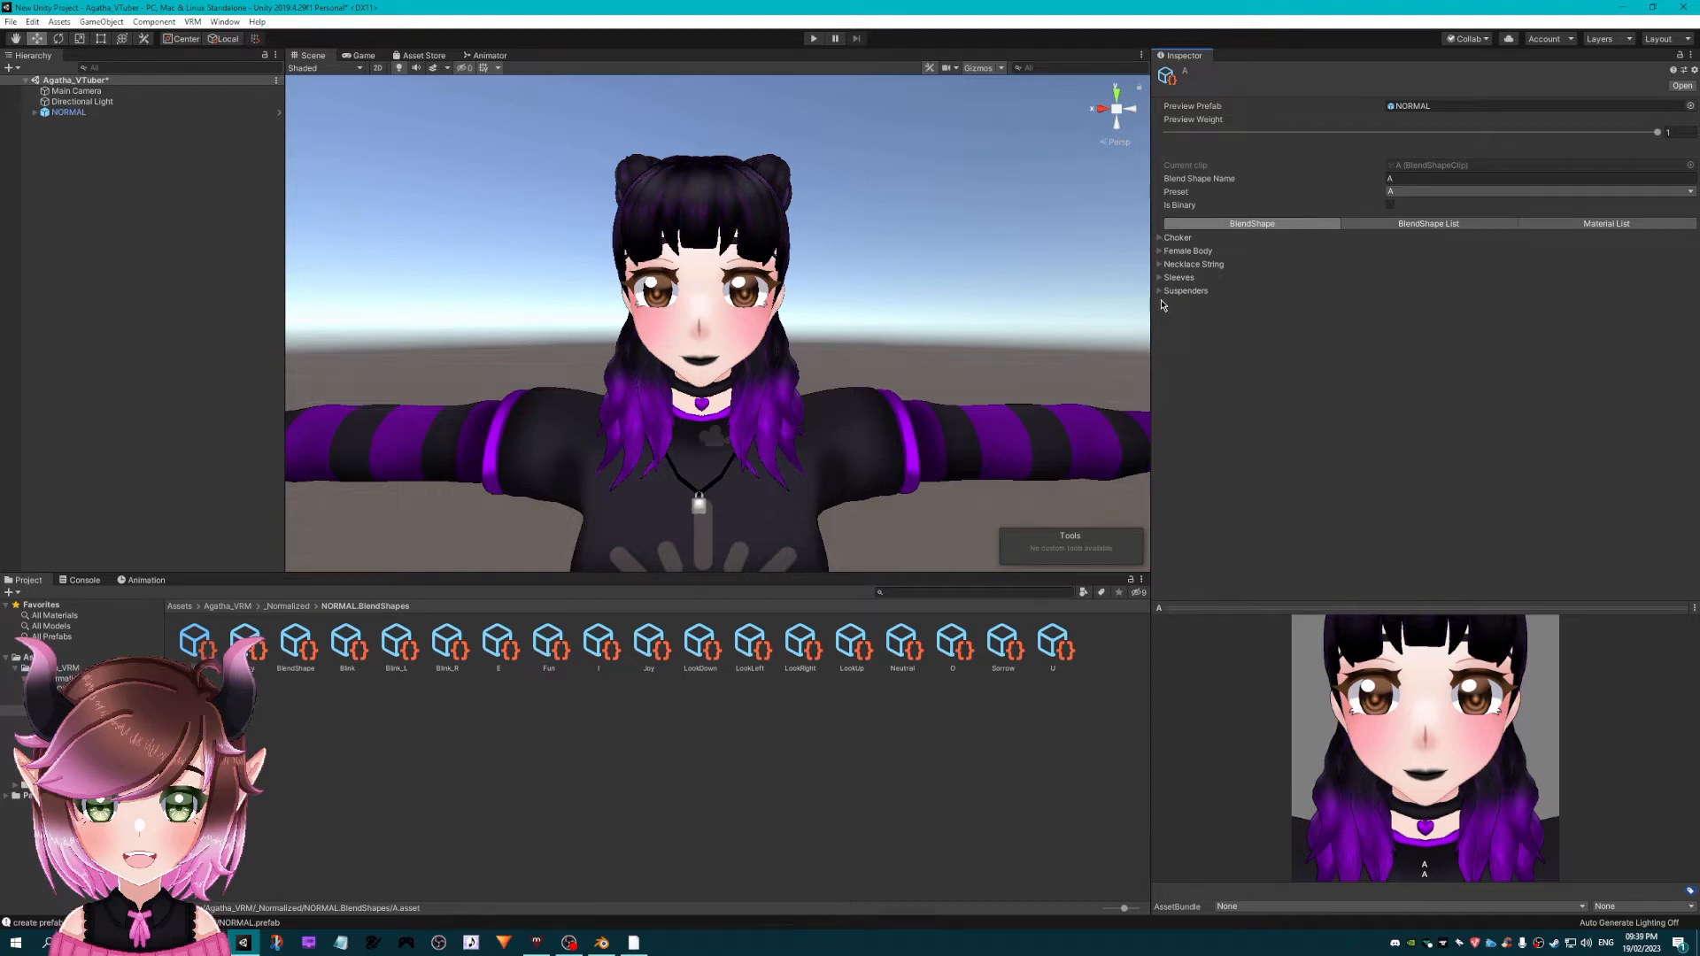
left_click(1160, 251)
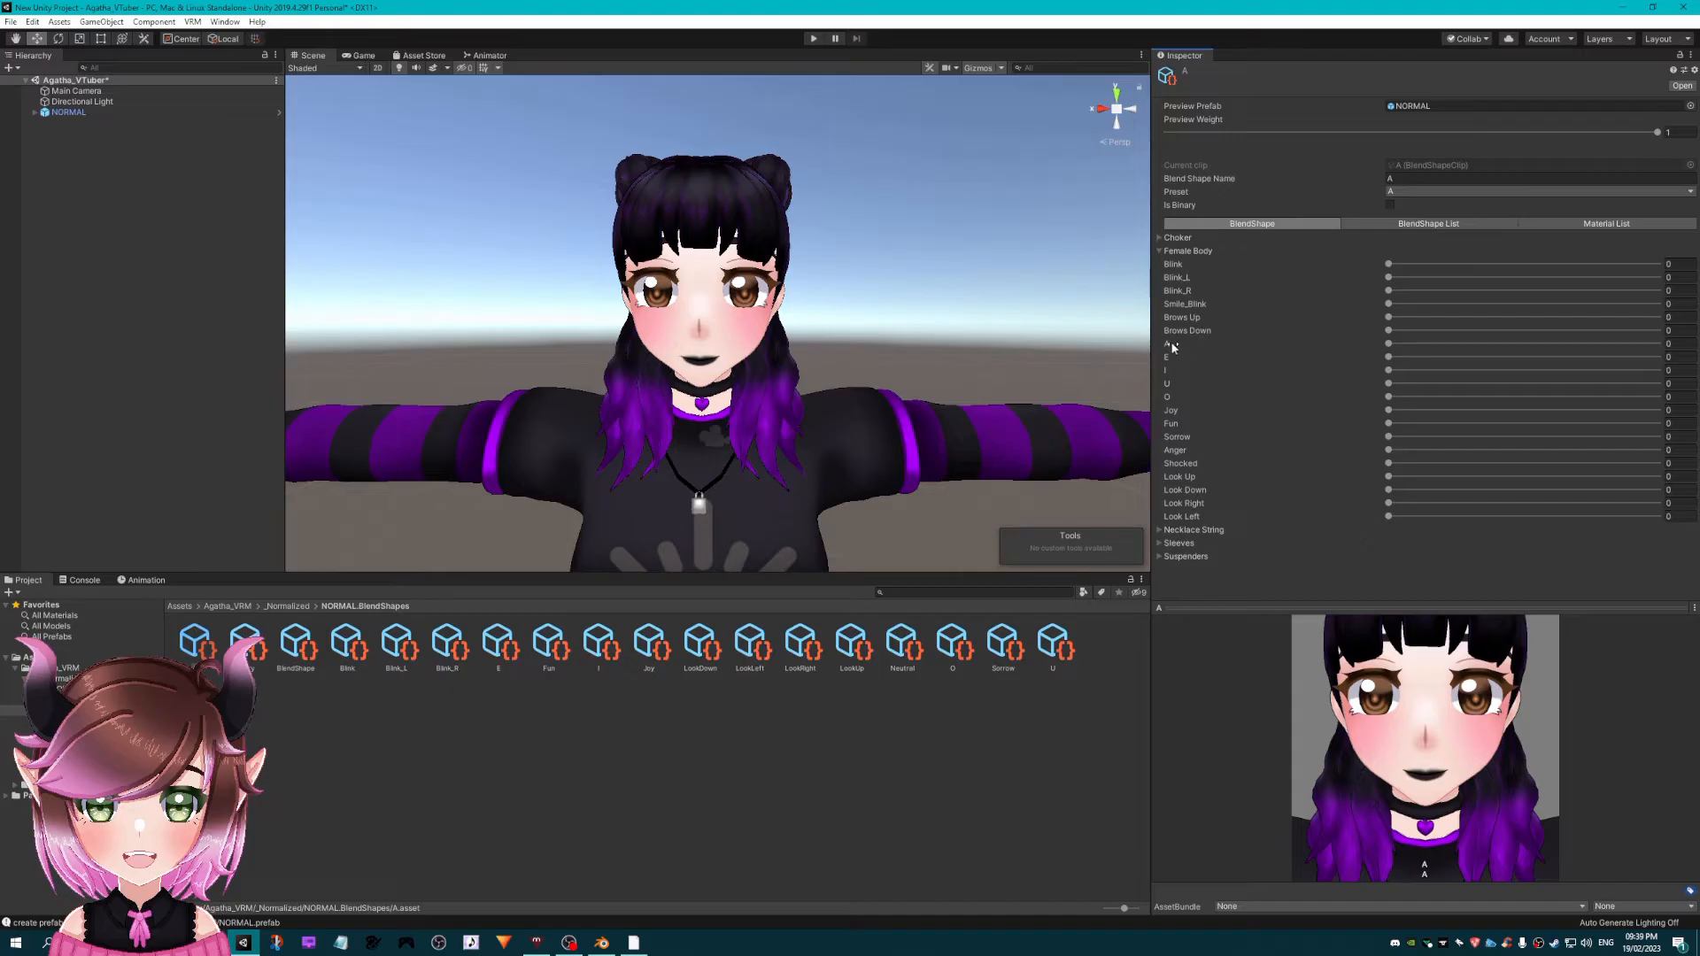
left_click_drag(1389, 343, 1670, 345)
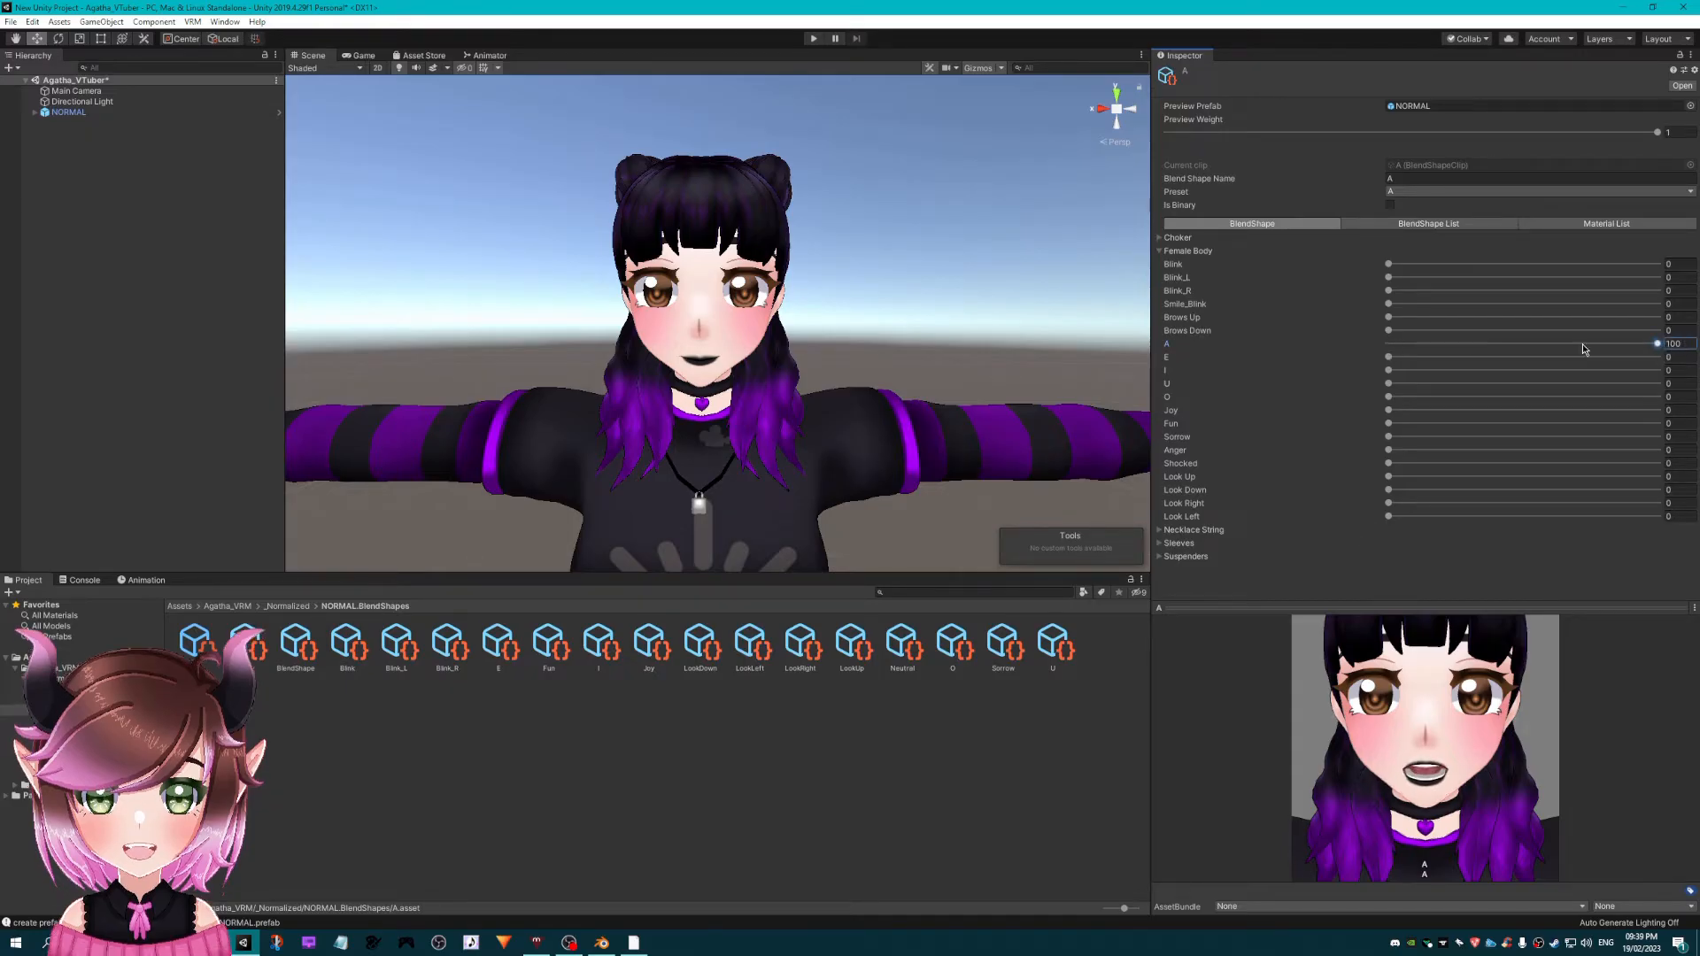
left_click_drag(1657, 345, 1540, 345)
left_click_drag(1389, 358, 1660, 370)
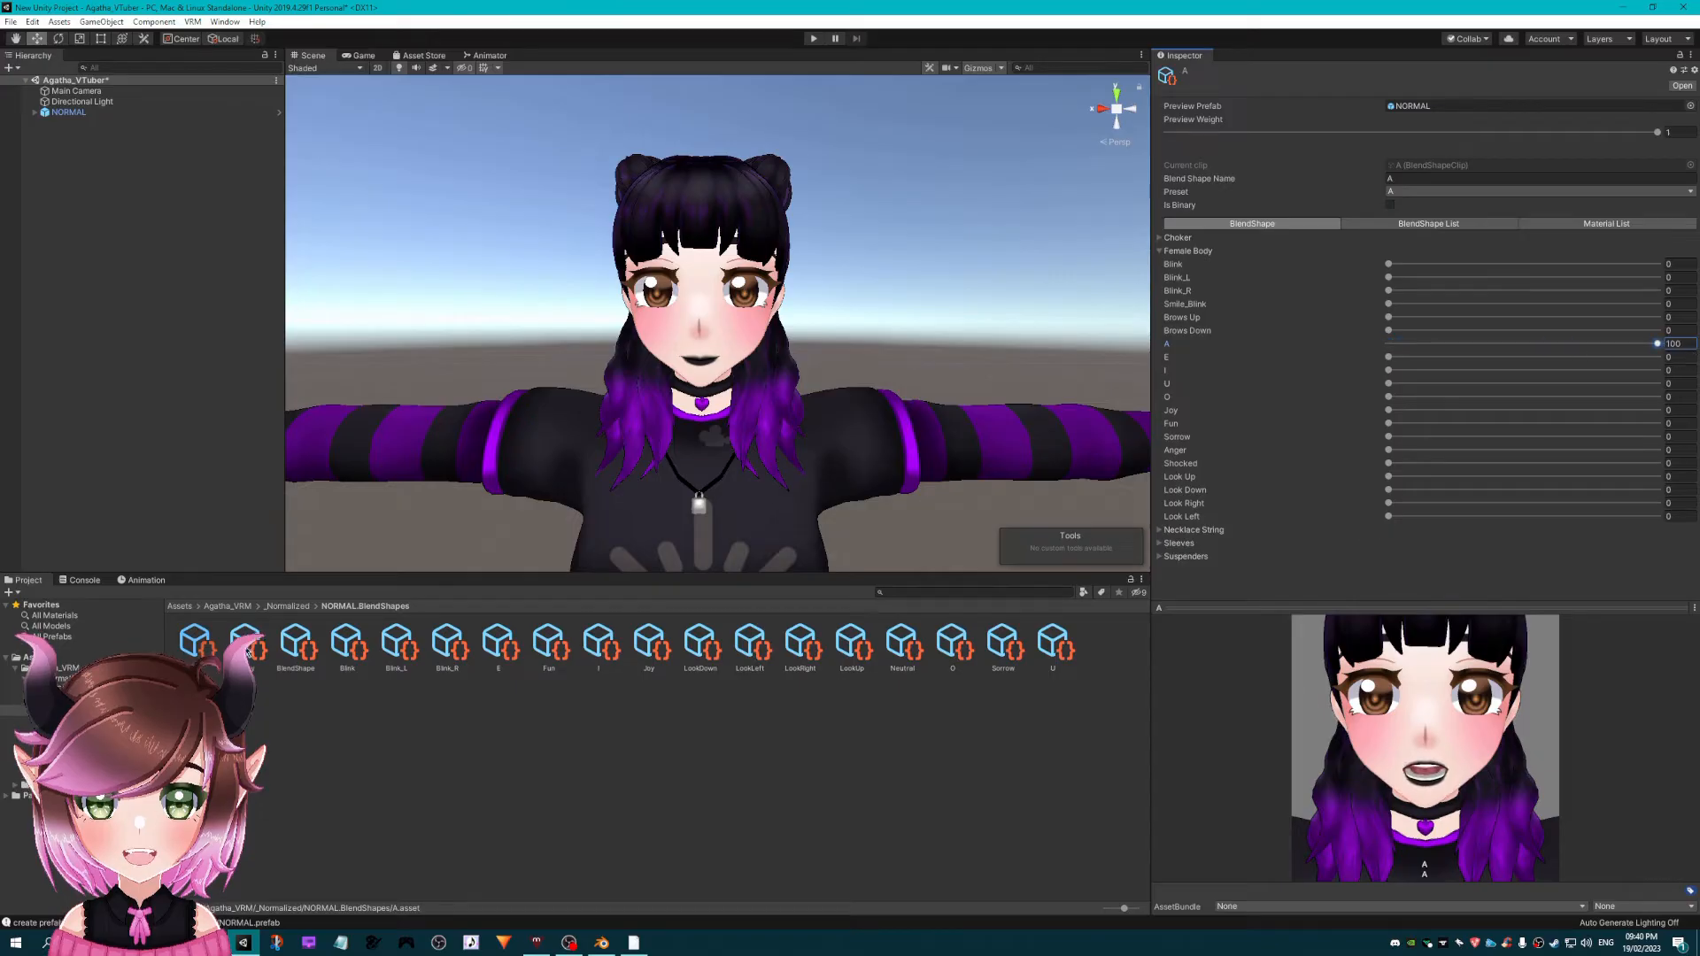
- Set the Female Body's Anger shape to 100 in the Angry clip, leaving all blink shapes at 0
left_click(245, 641)
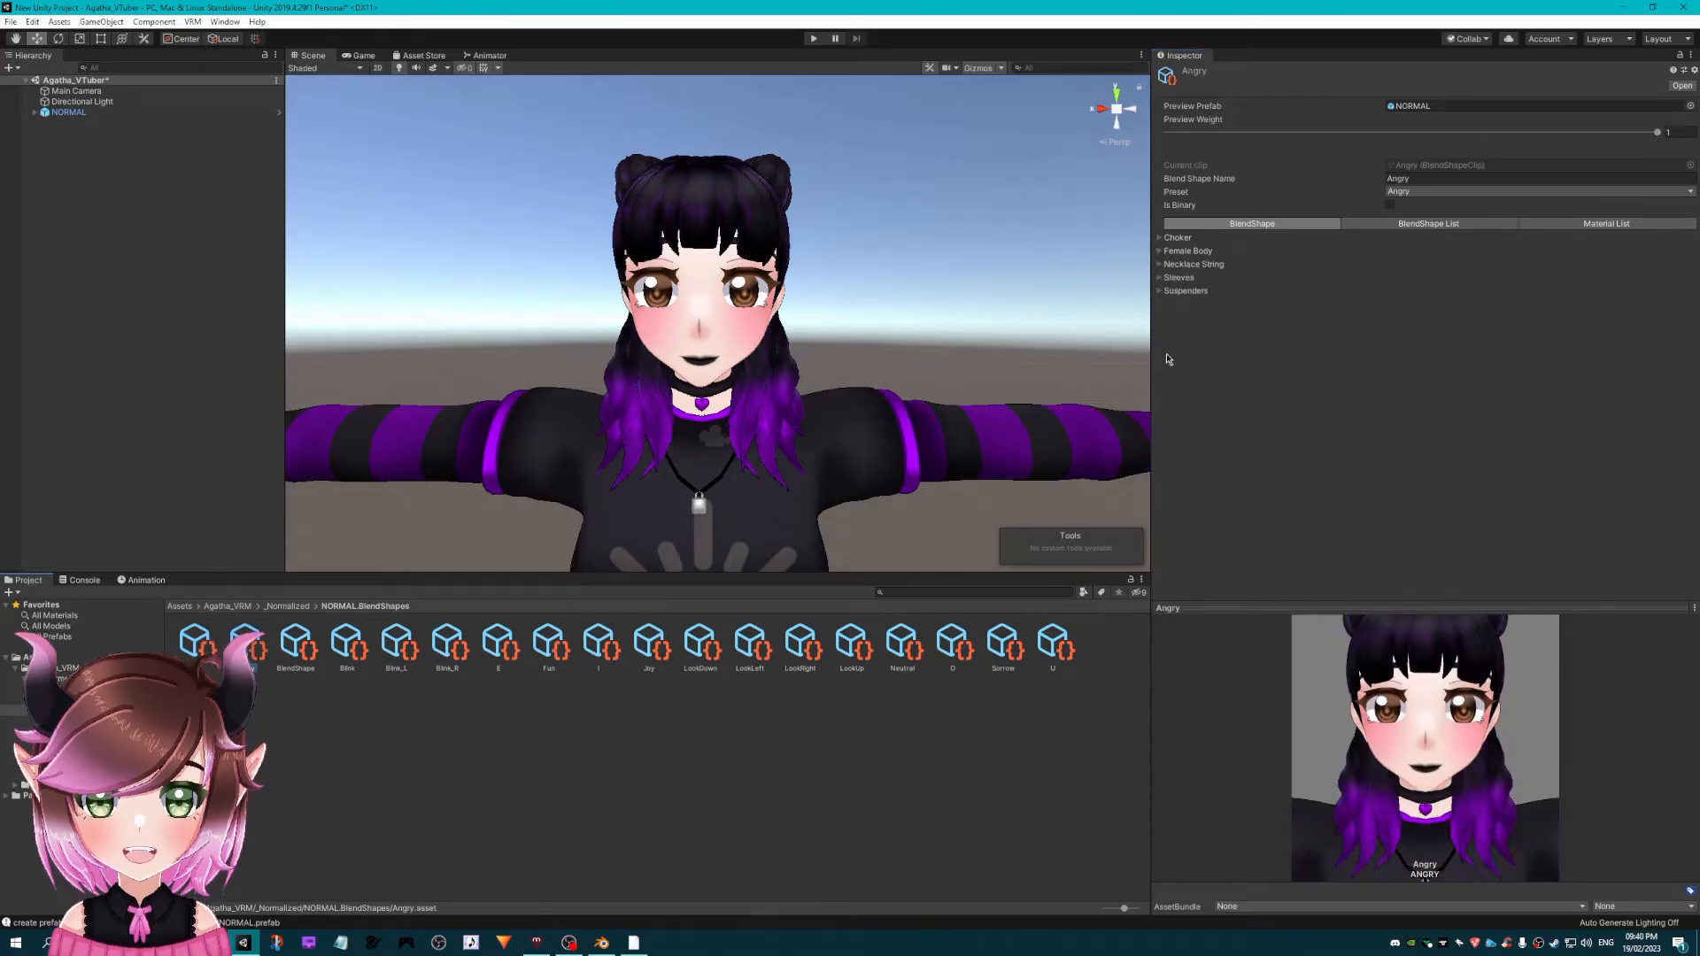
left_click(1159, 251)
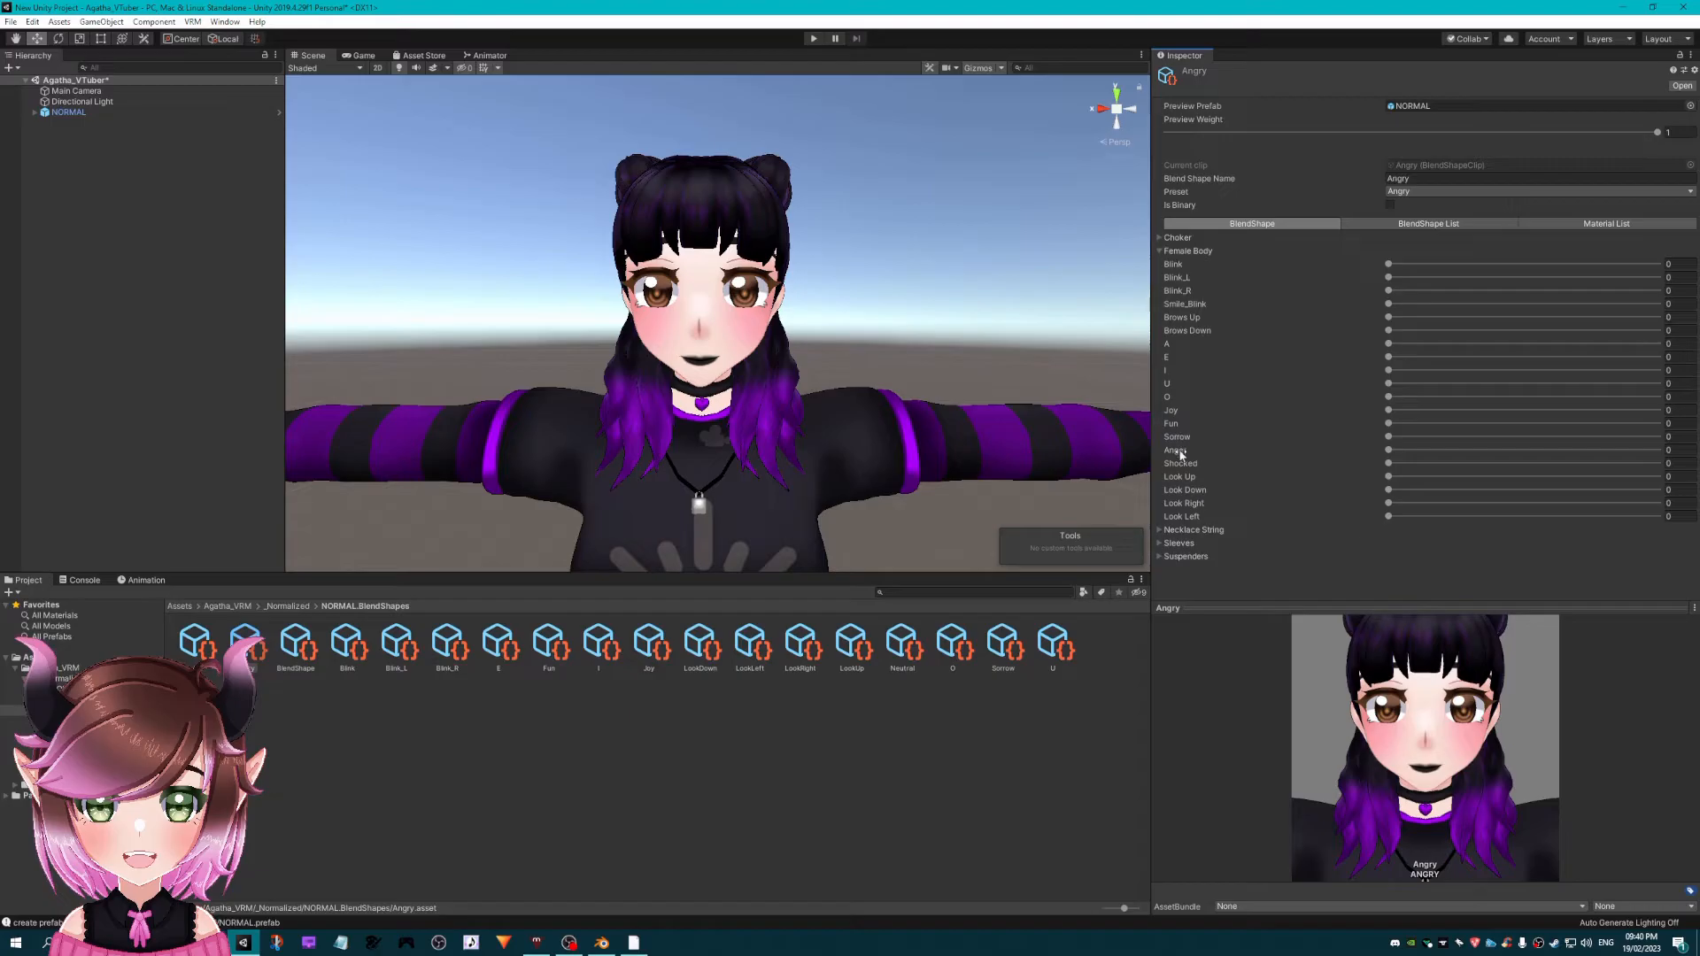
left_click_drag(1387, 449, 1661, 449)
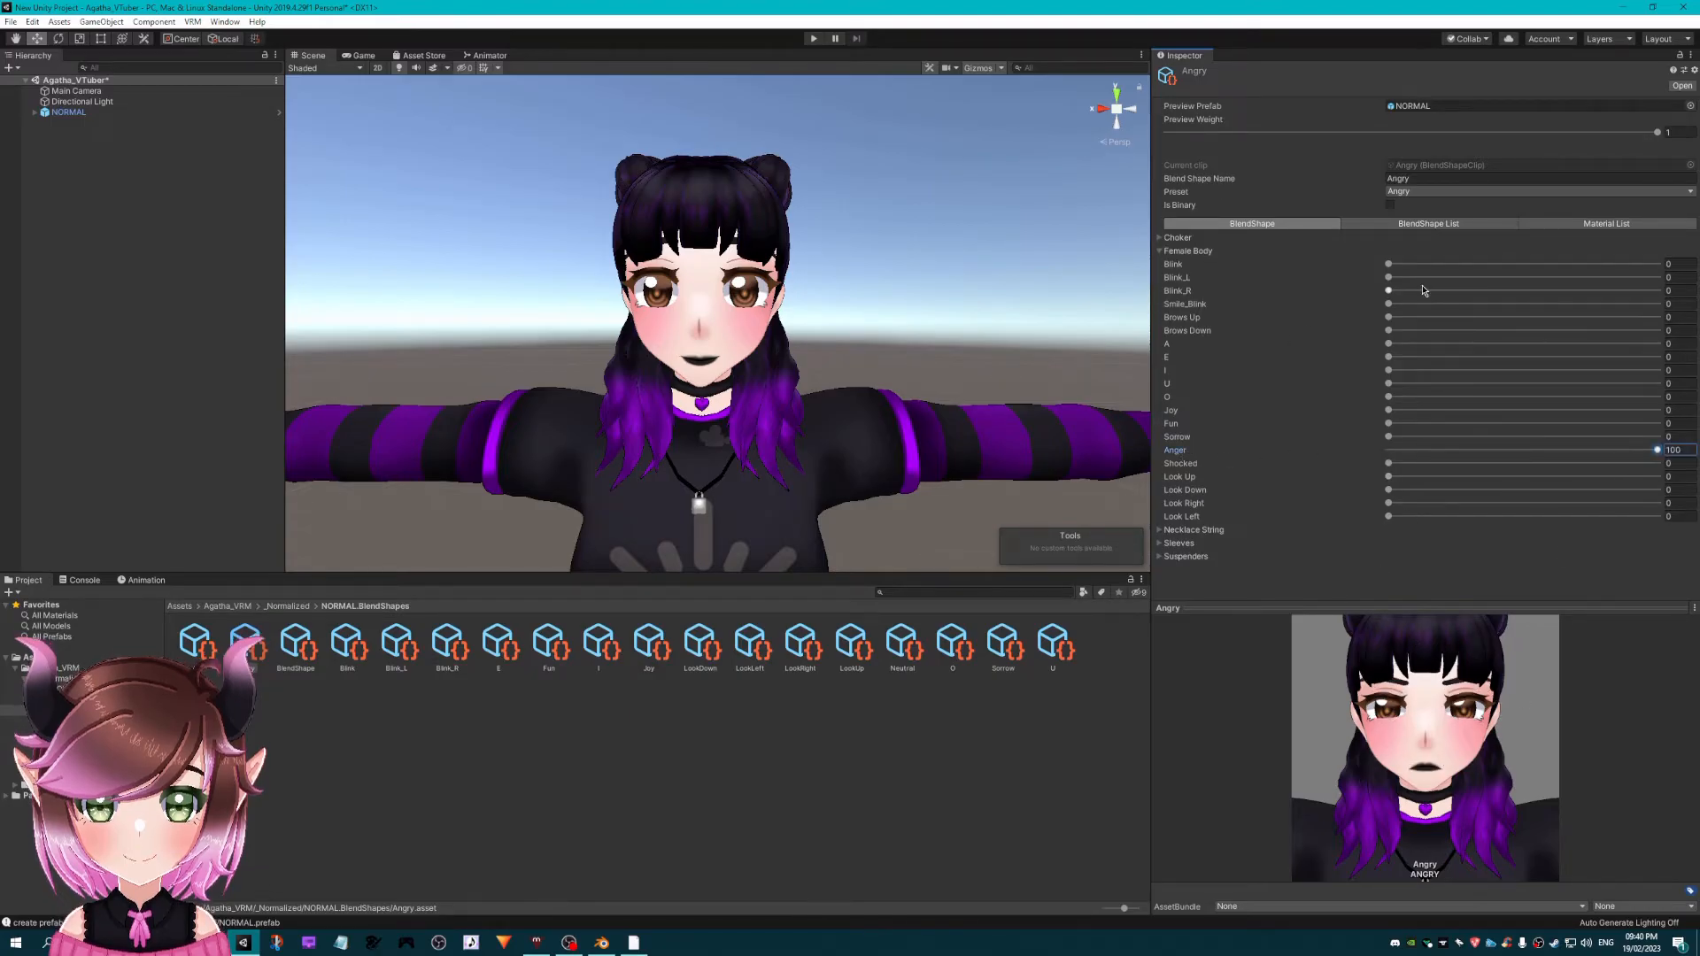
mouse_move(1388, 292)
left_mouse_down()
mouse_move(1624, 298)
mouse_move(1359, 296)
left_mouse_up()
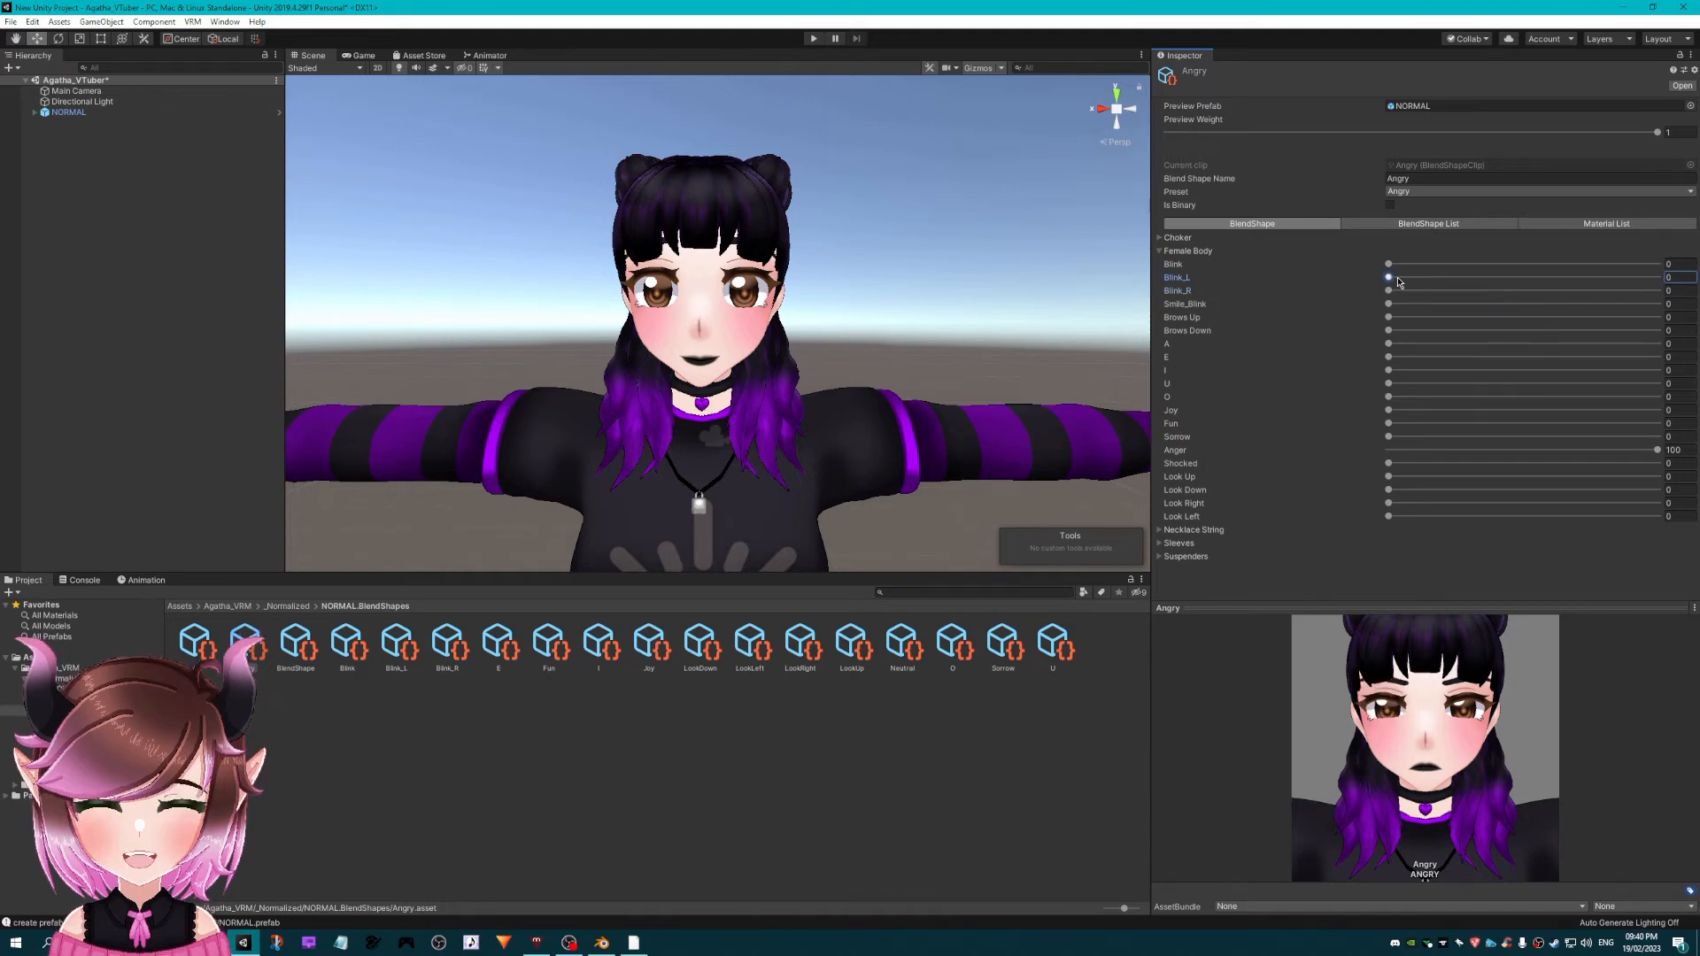
left_click_drag(1558, 277, 1273, 299)
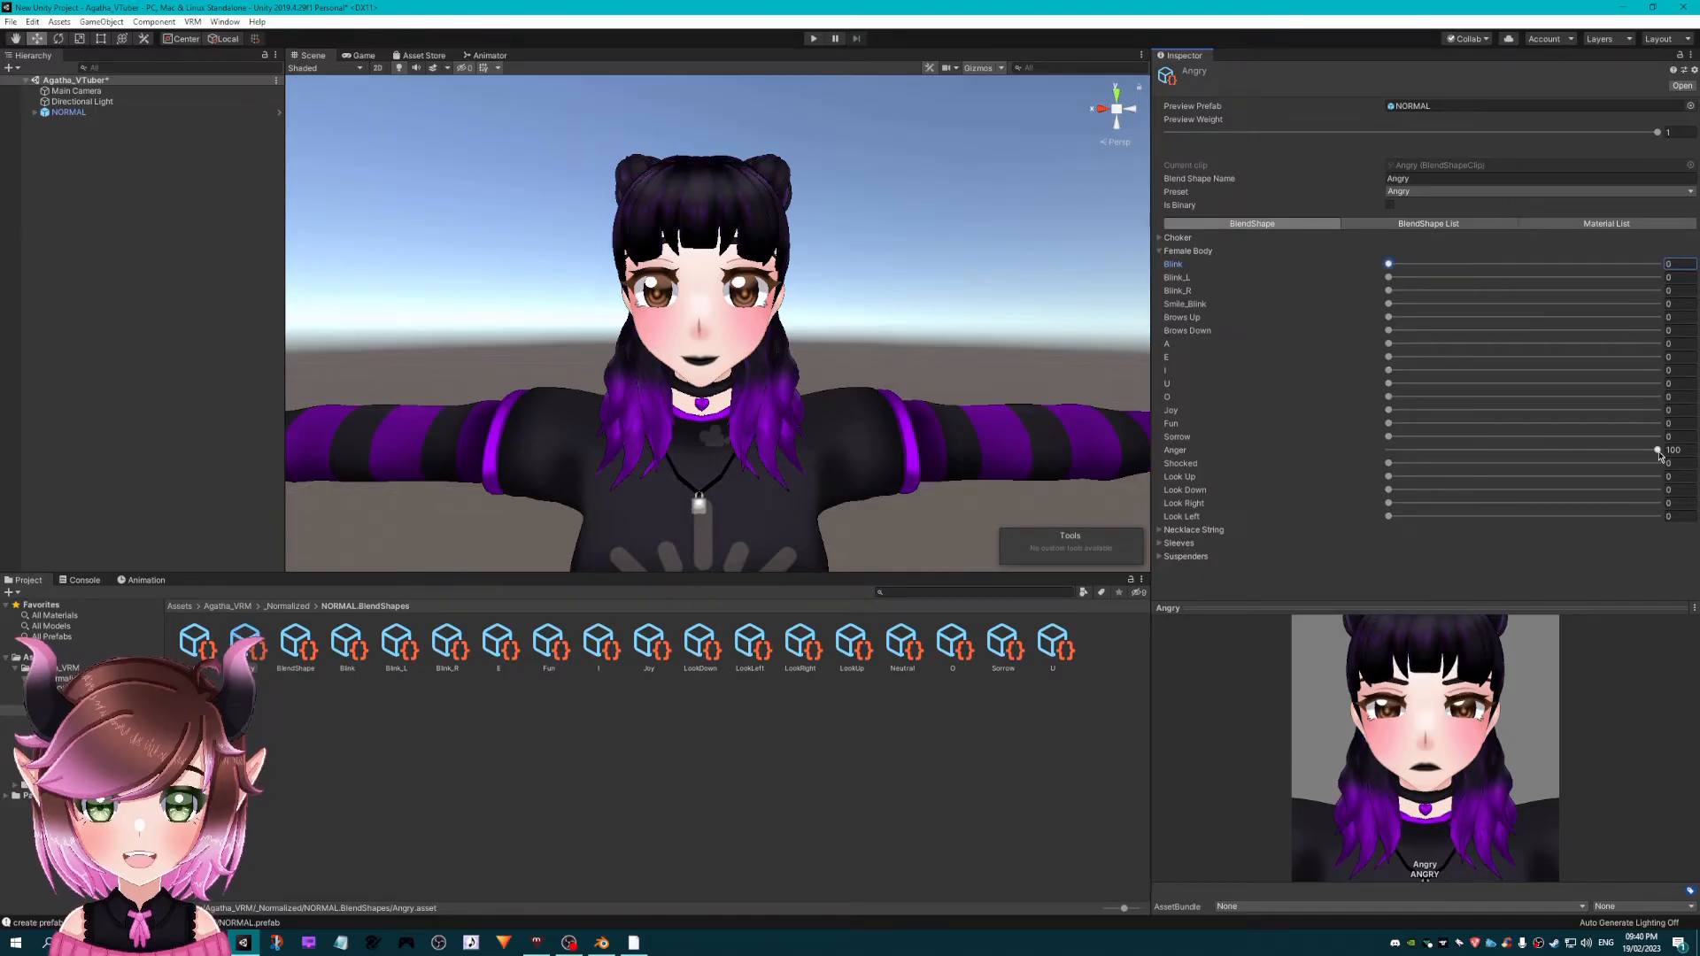
- Set the Female Body's Blink shape to 100 in the Blink clip
left_click(346, 651)
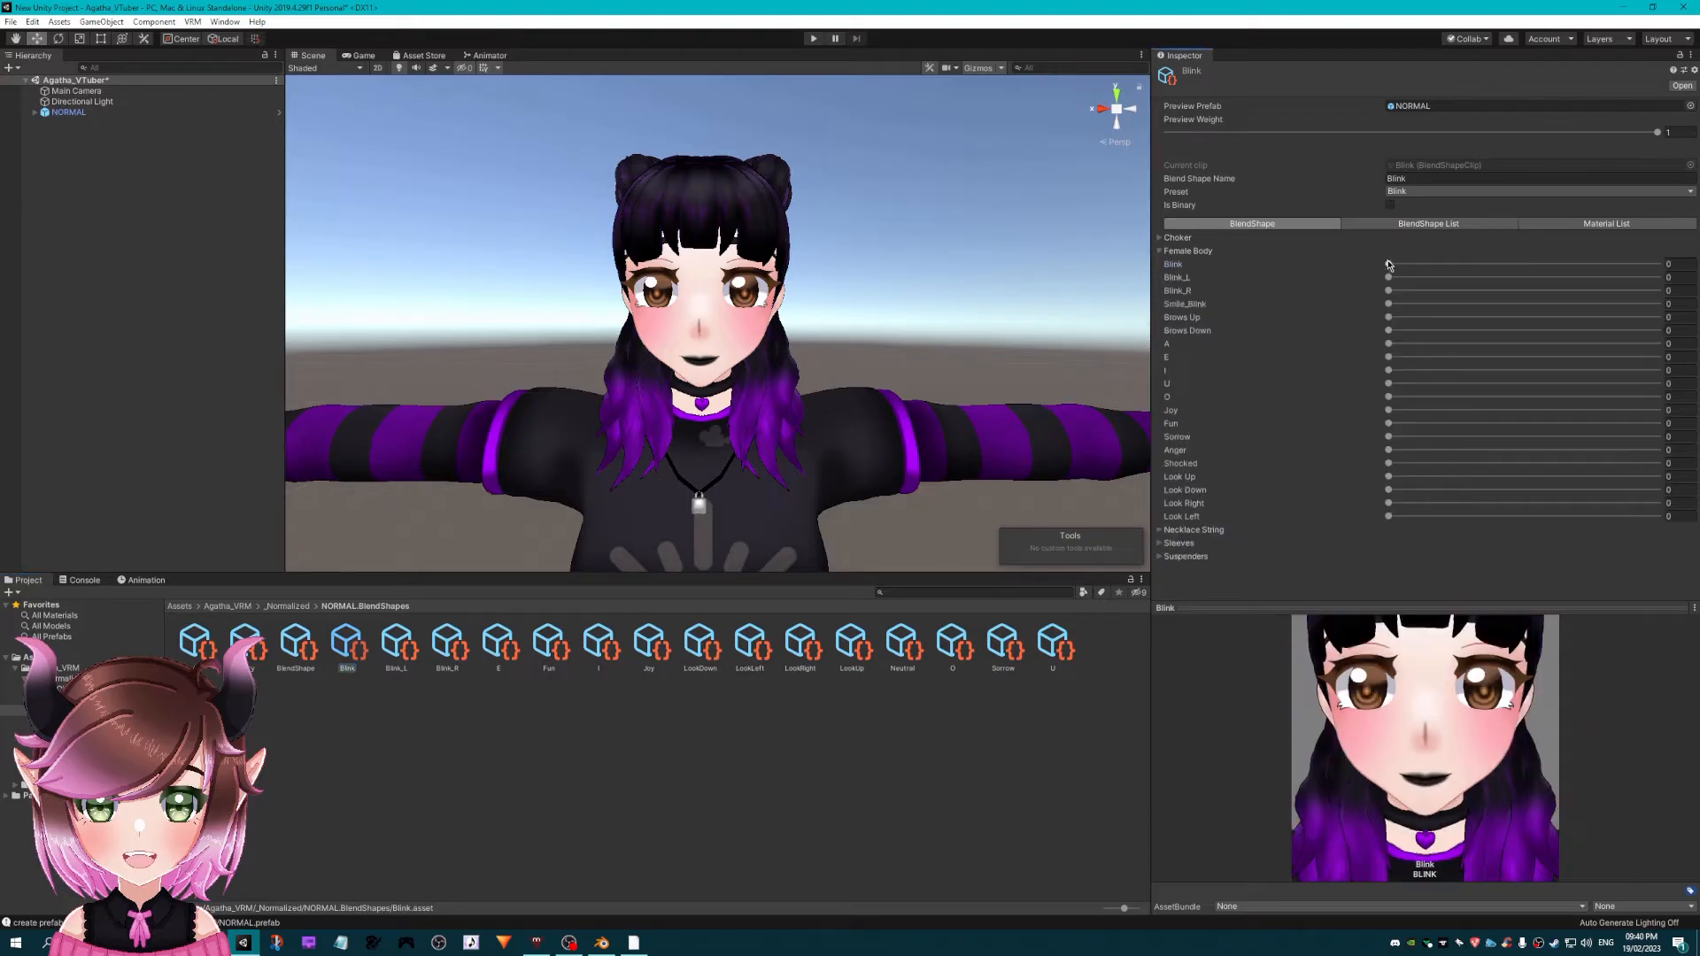
left_click_drag(1388, 264, 1681, 296)
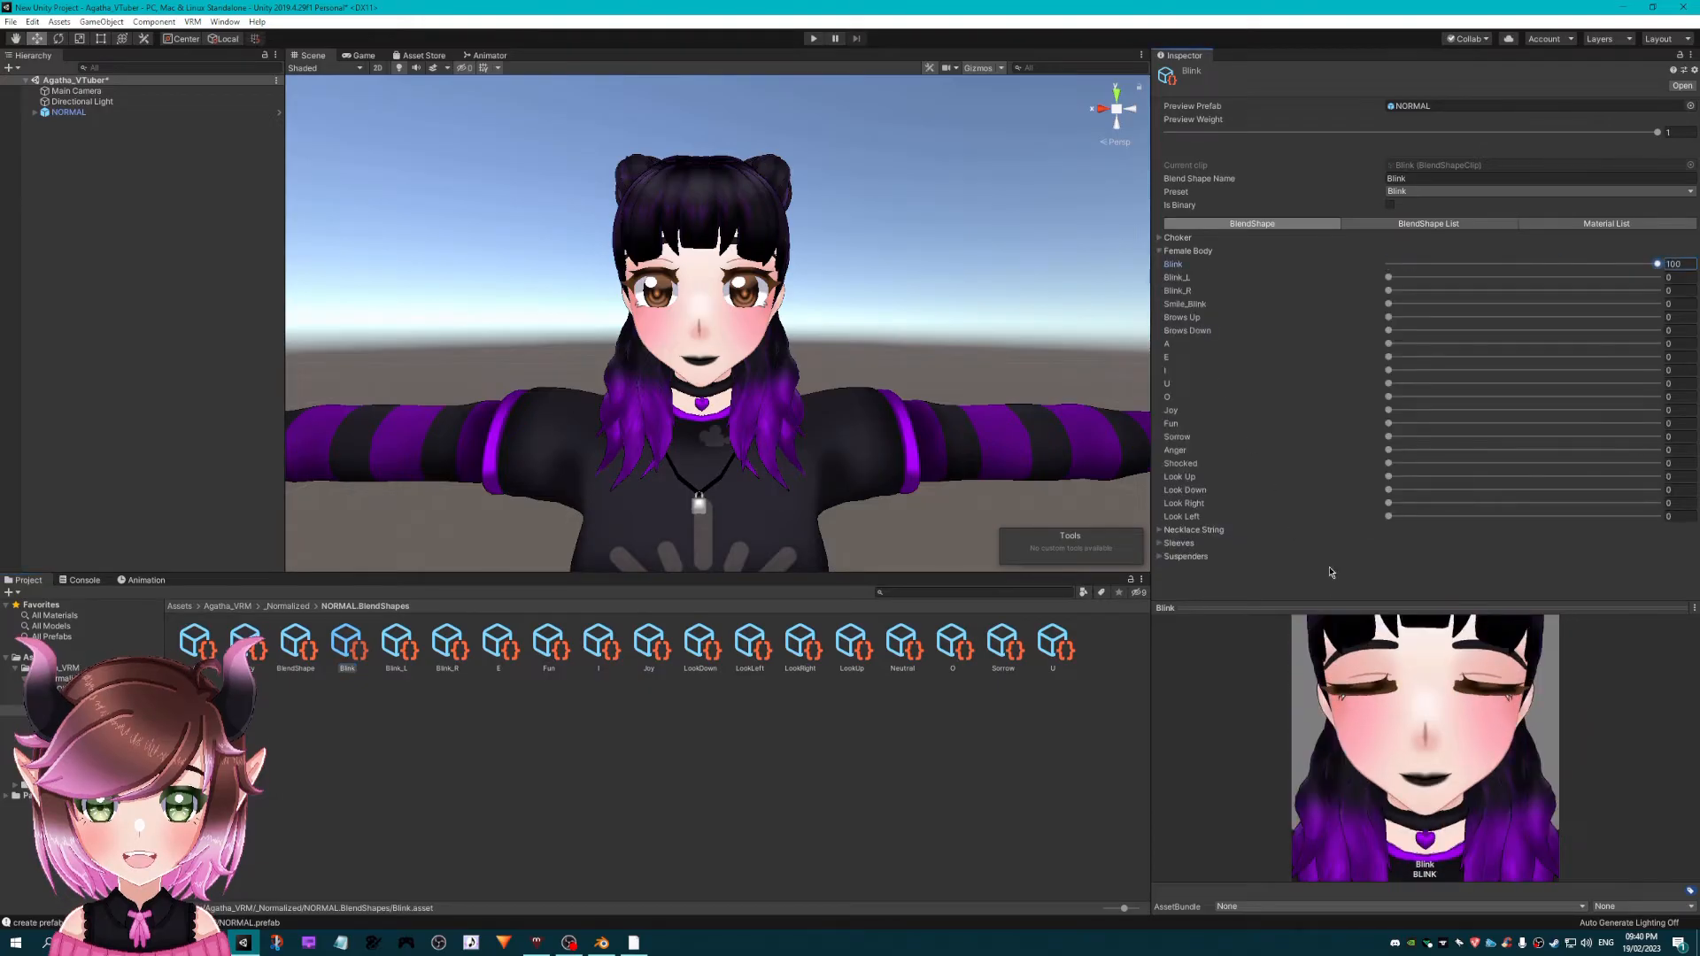
- Assign the matching Female Body shape to each of the clips Blink_L, Blink_R, E, Fun, I, Joy and the four Look directions
left_click(397, 649)
scroll(1419, 710, "down", 5)
left_click(1160, 251)
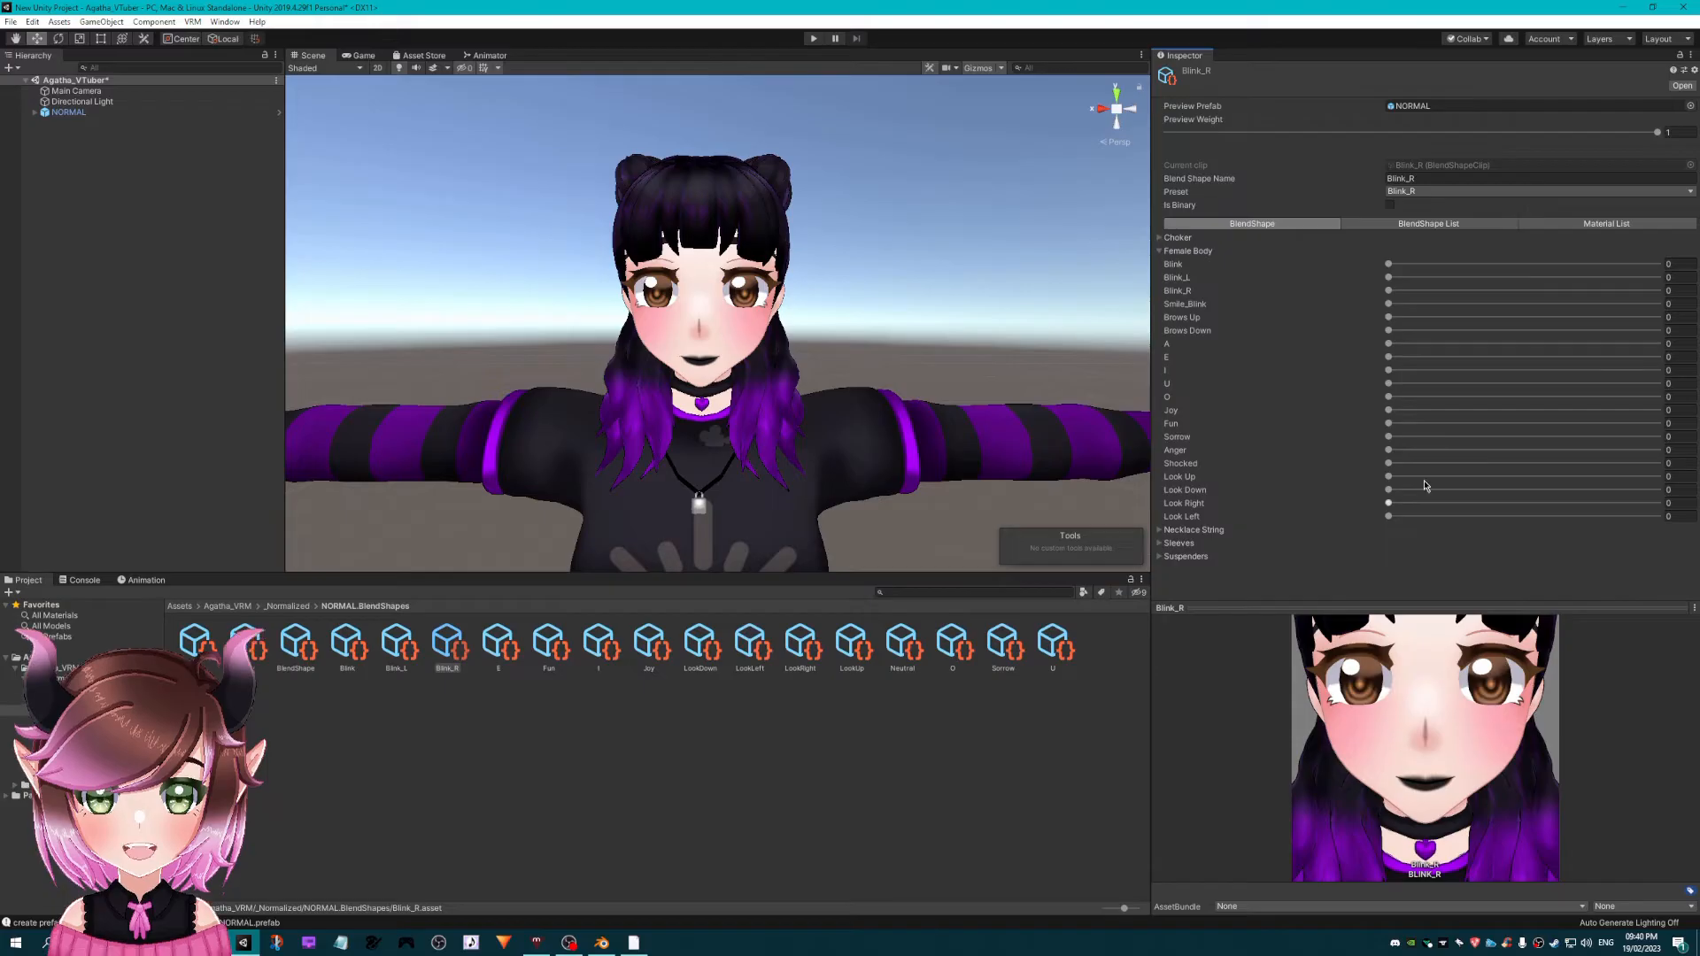
left_click(1158, 255)
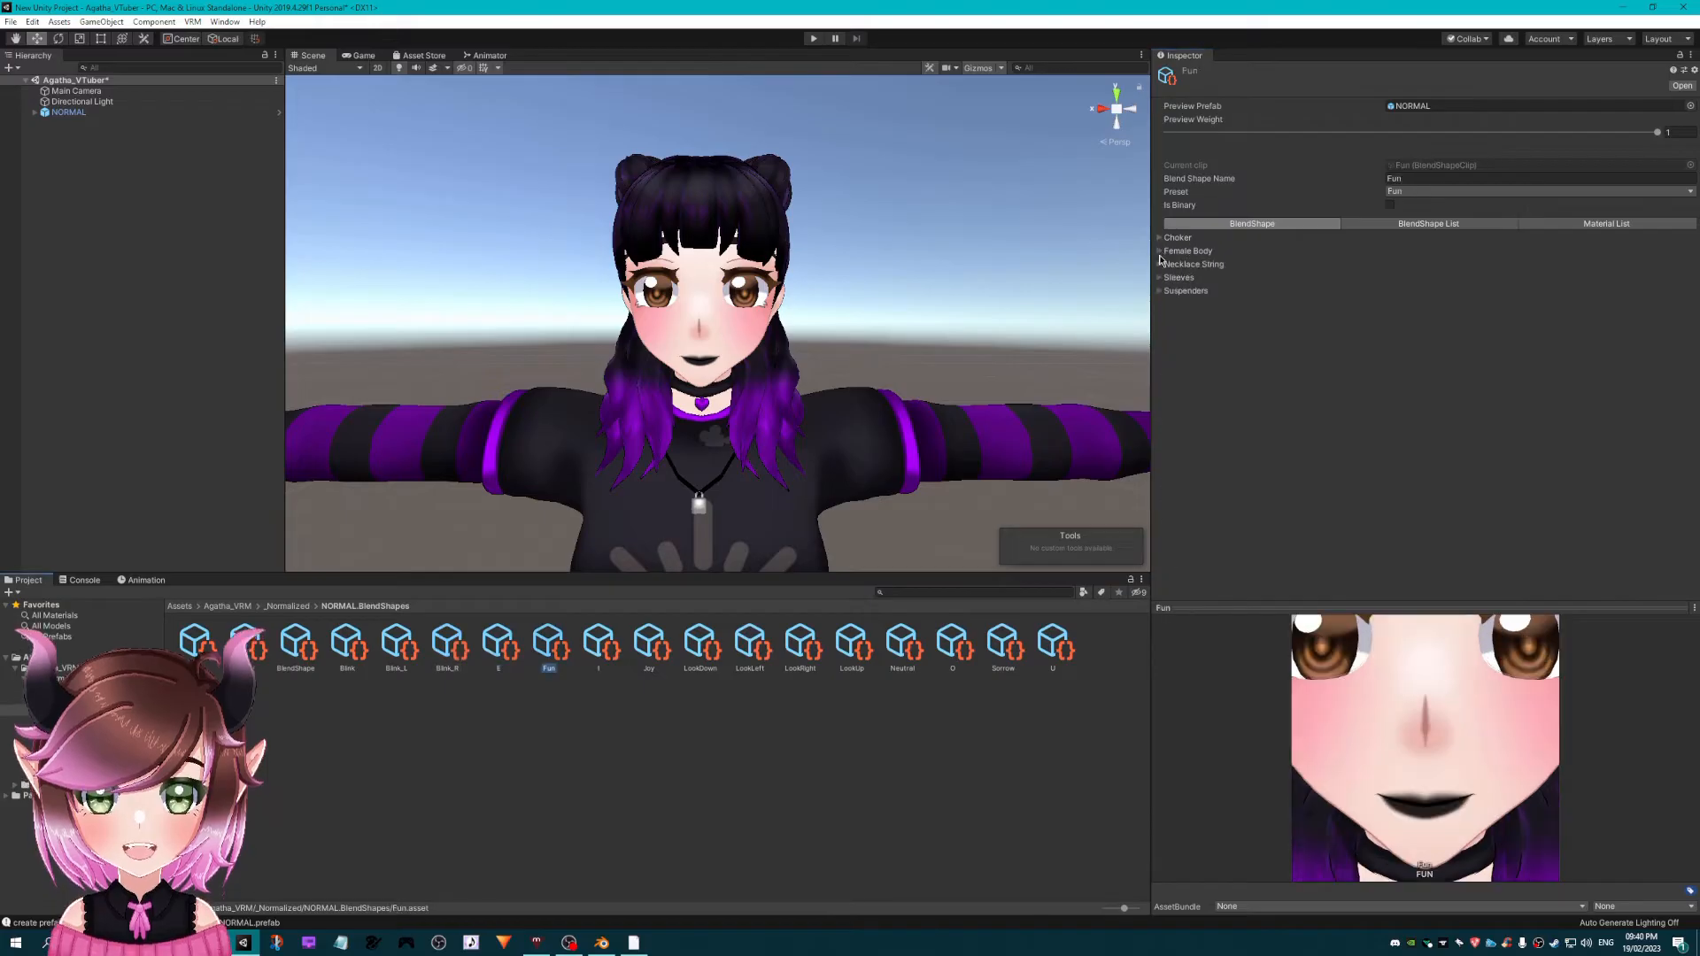
left_click(1159, 255)
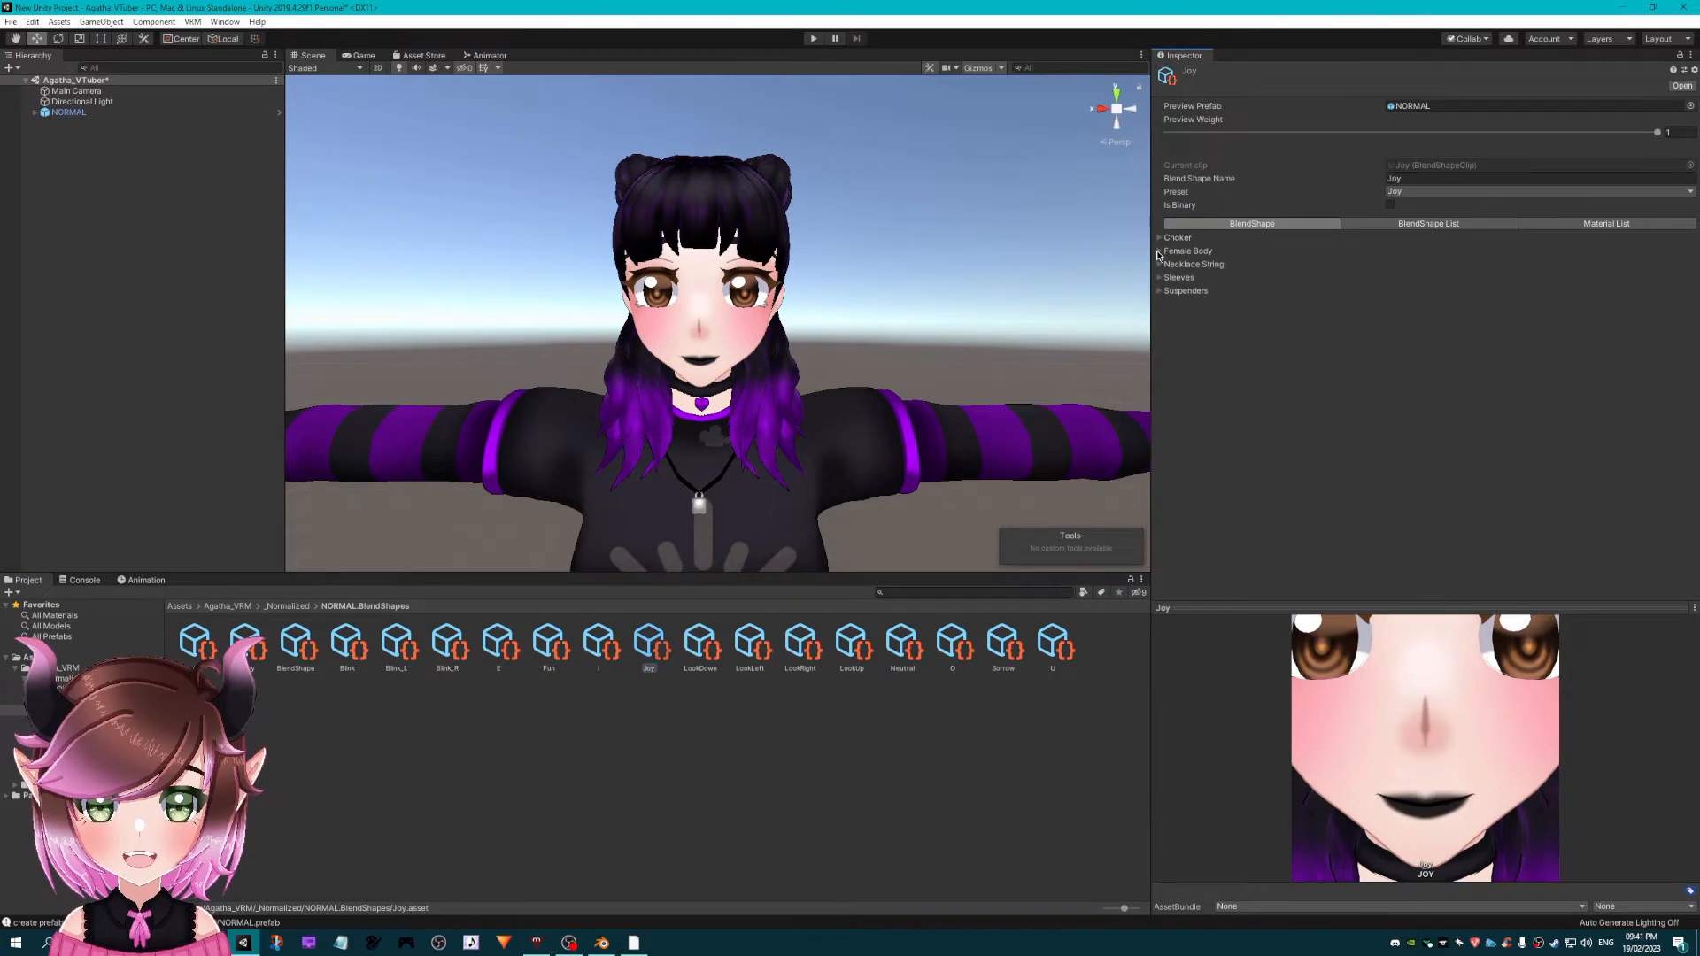
left_click(1159, 253)
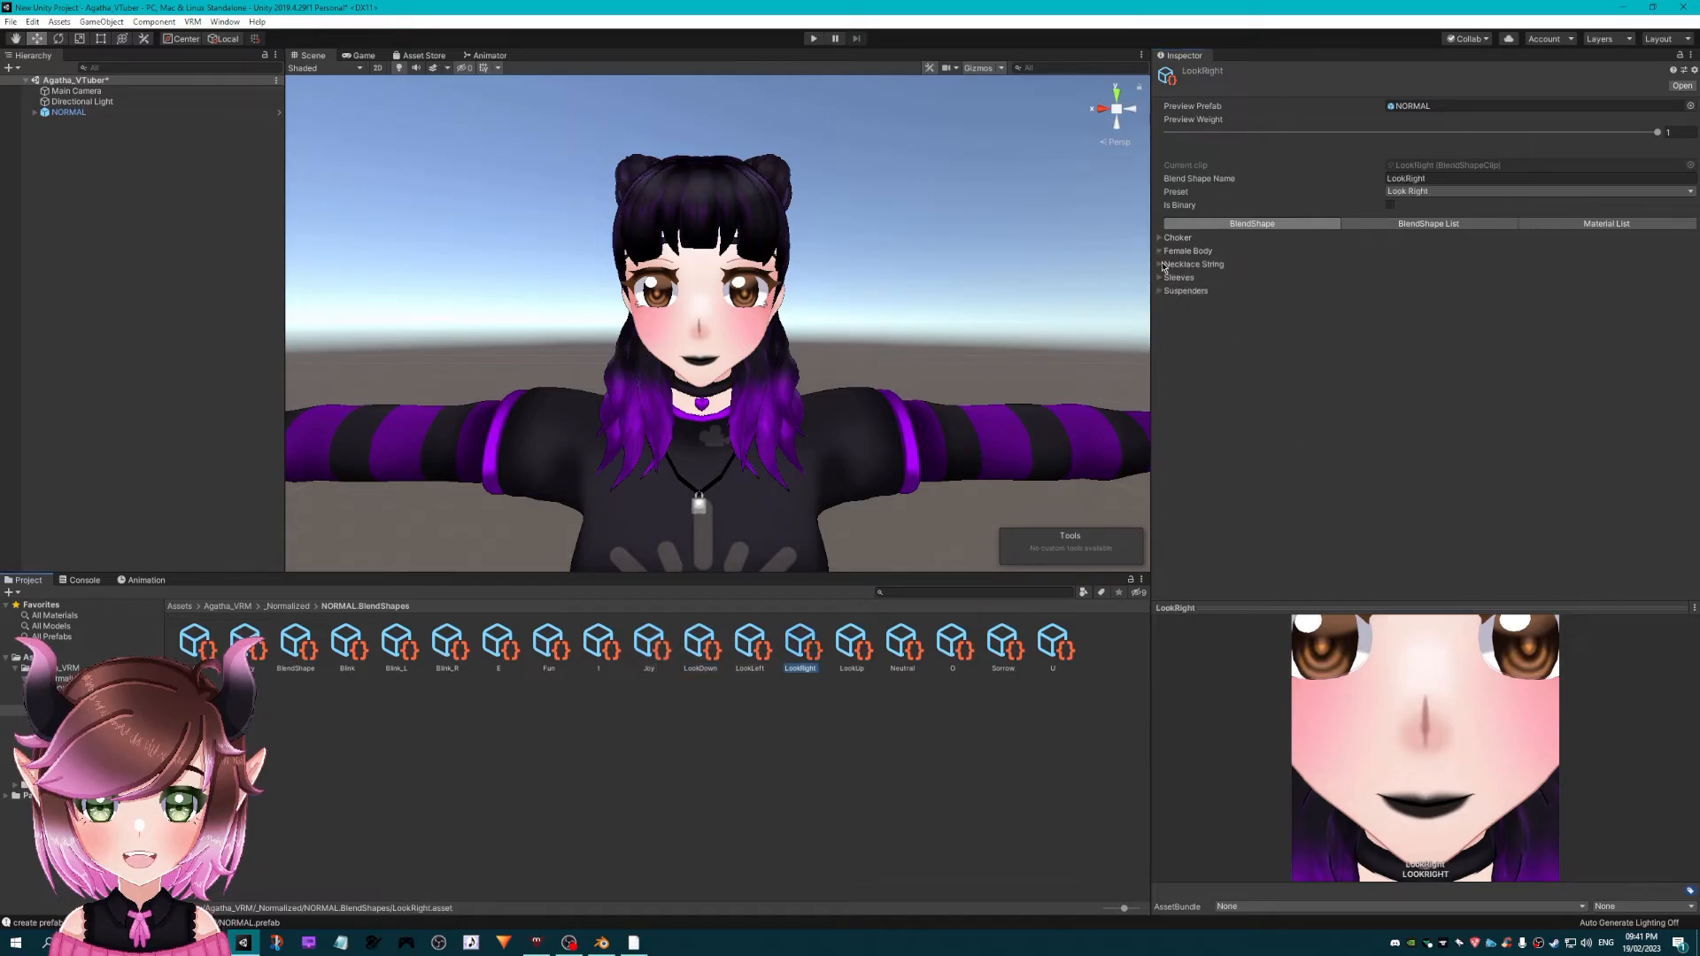
left_click(1159, 253)
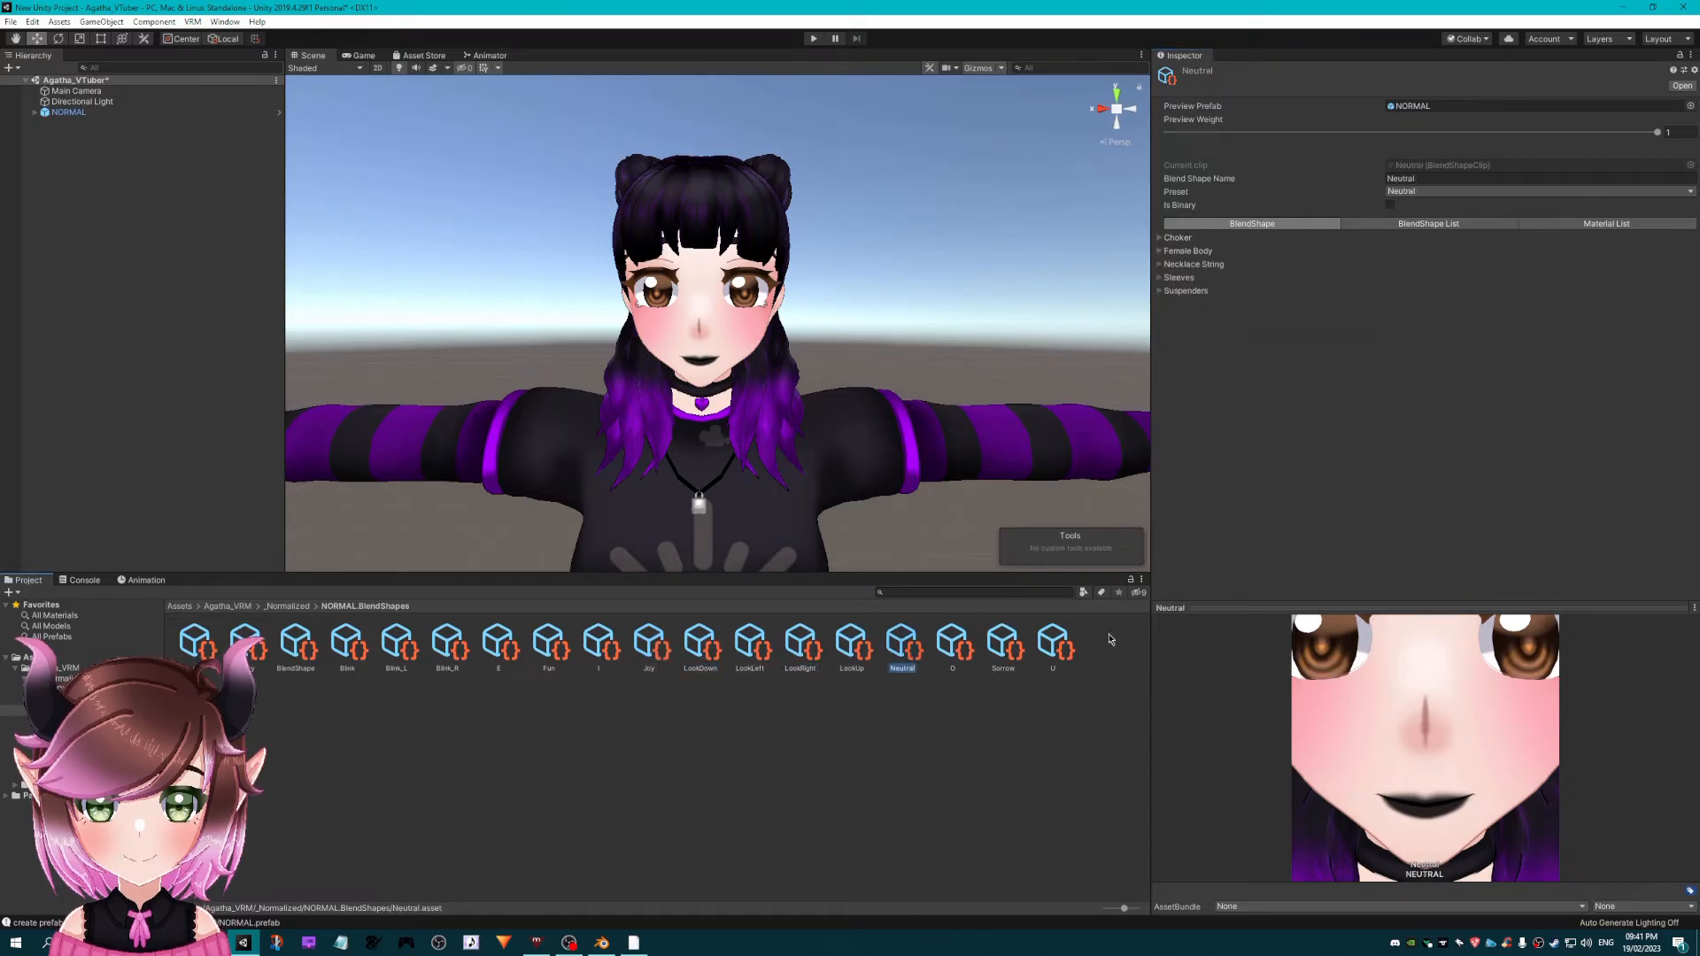
- Leave the Neutral clip without shapes, assign the matching shapes to O and Sorrow, and set U to 100 in the U clip
scroll(1384, 736, "down", 6)
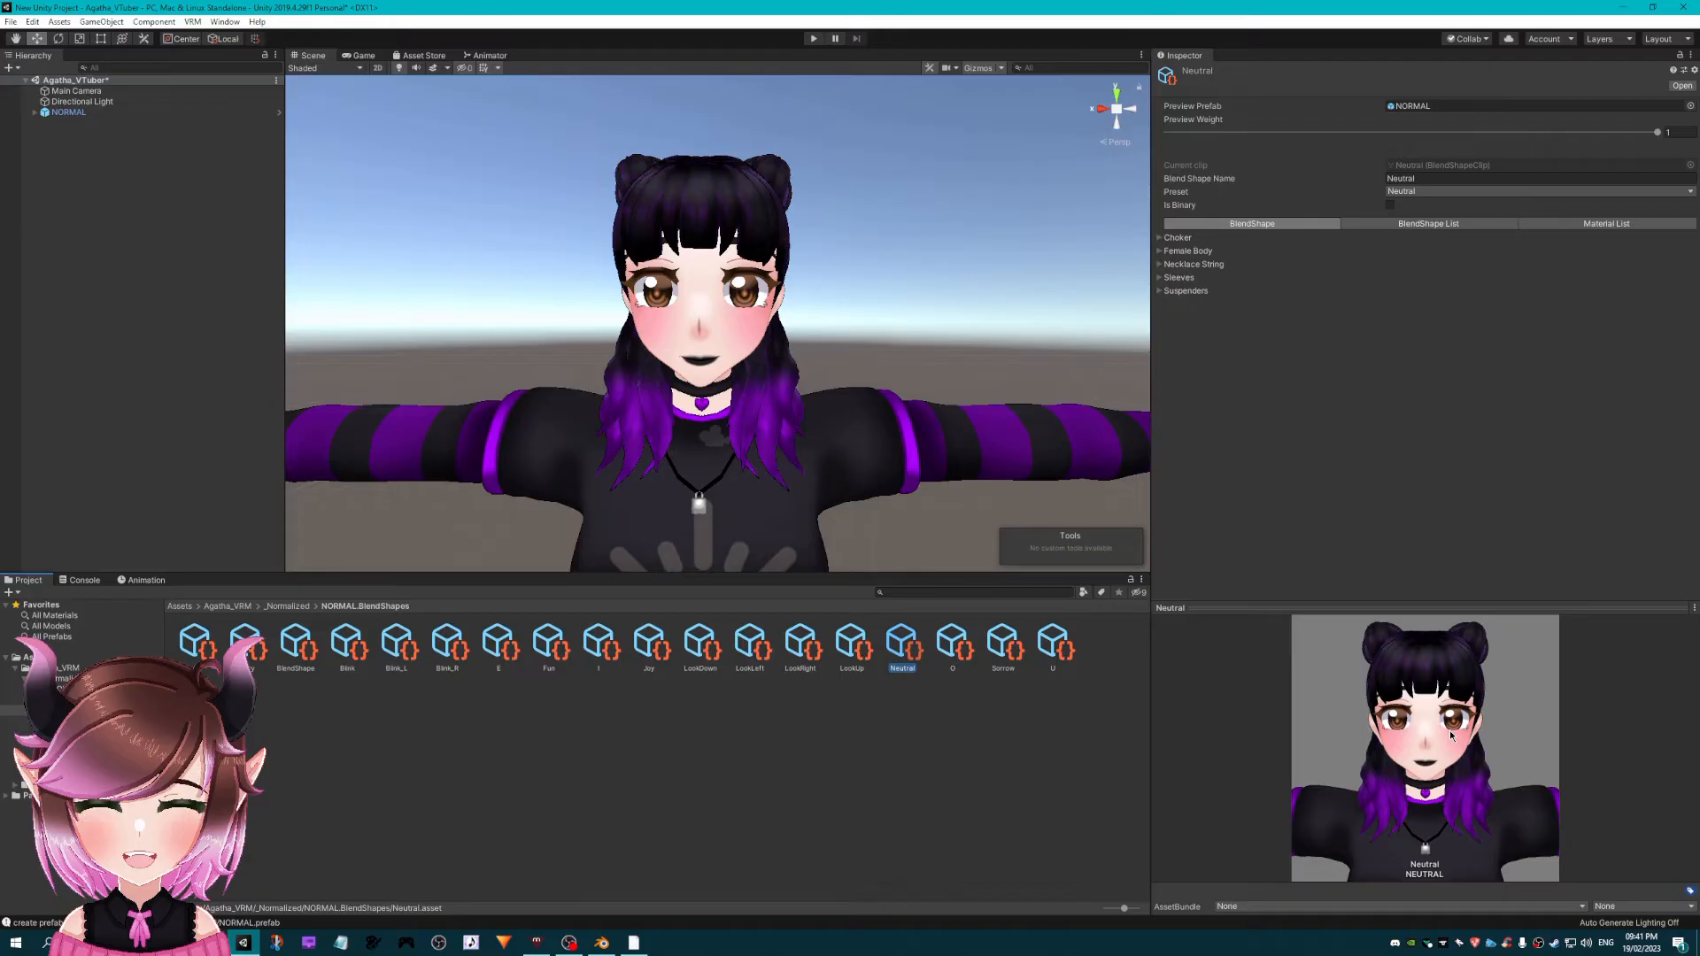
left_click(952, 645)
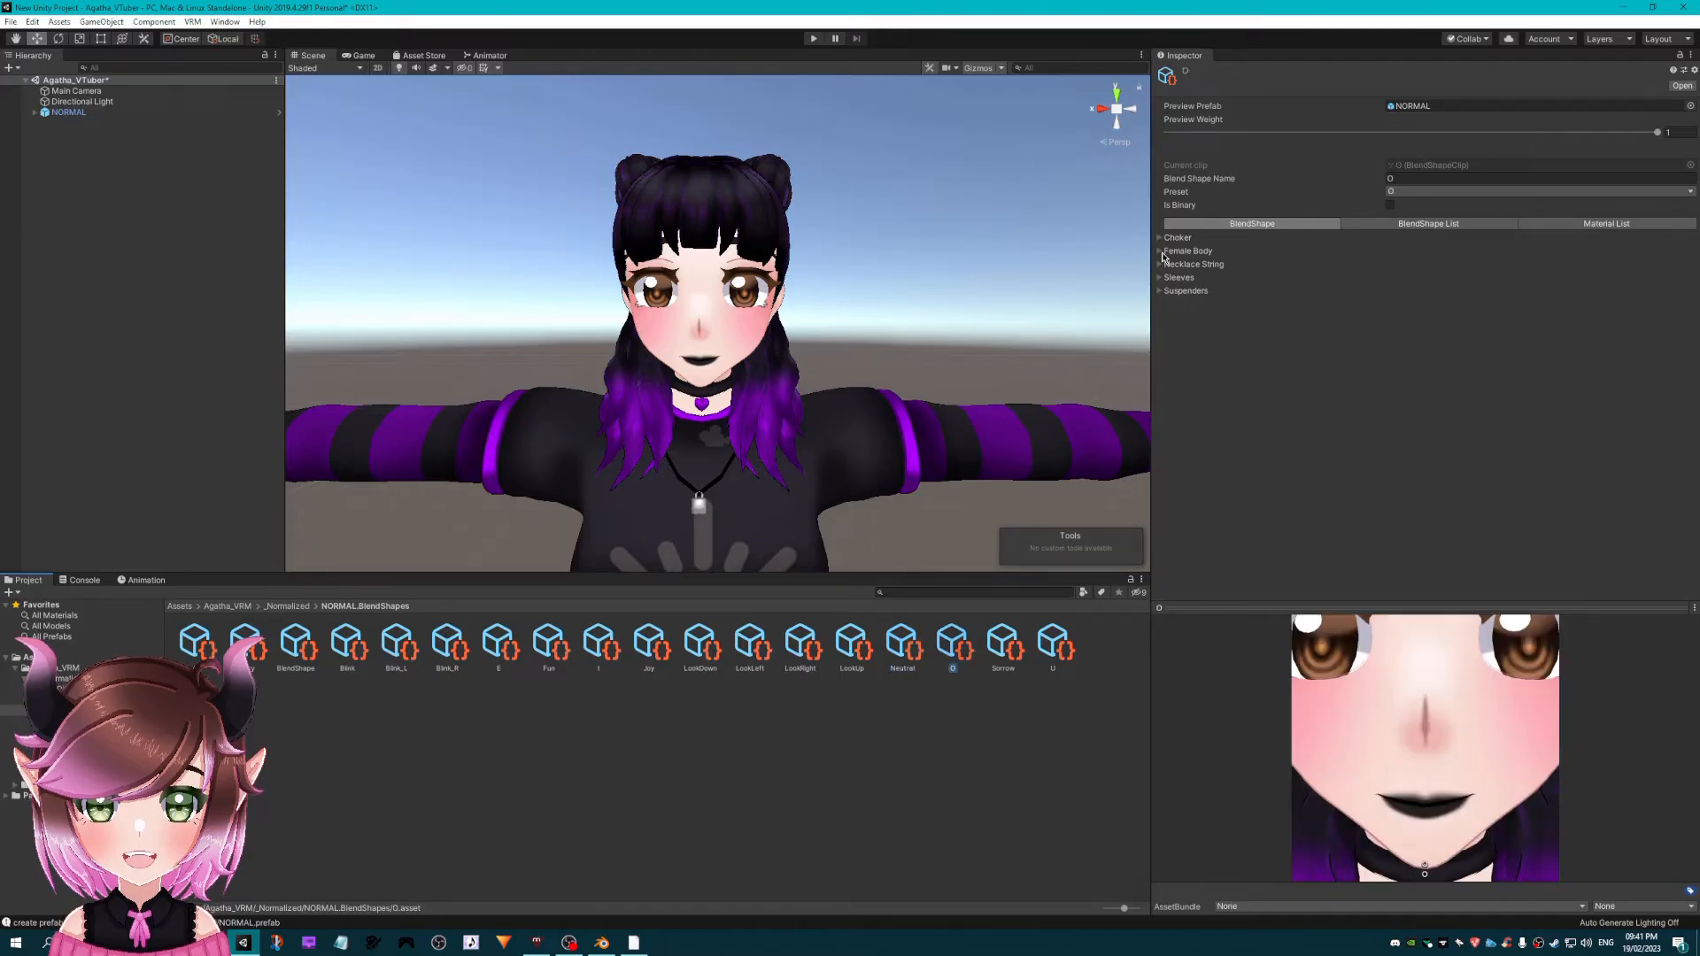
left_click(1161, 253)
left_click(1161, 253)
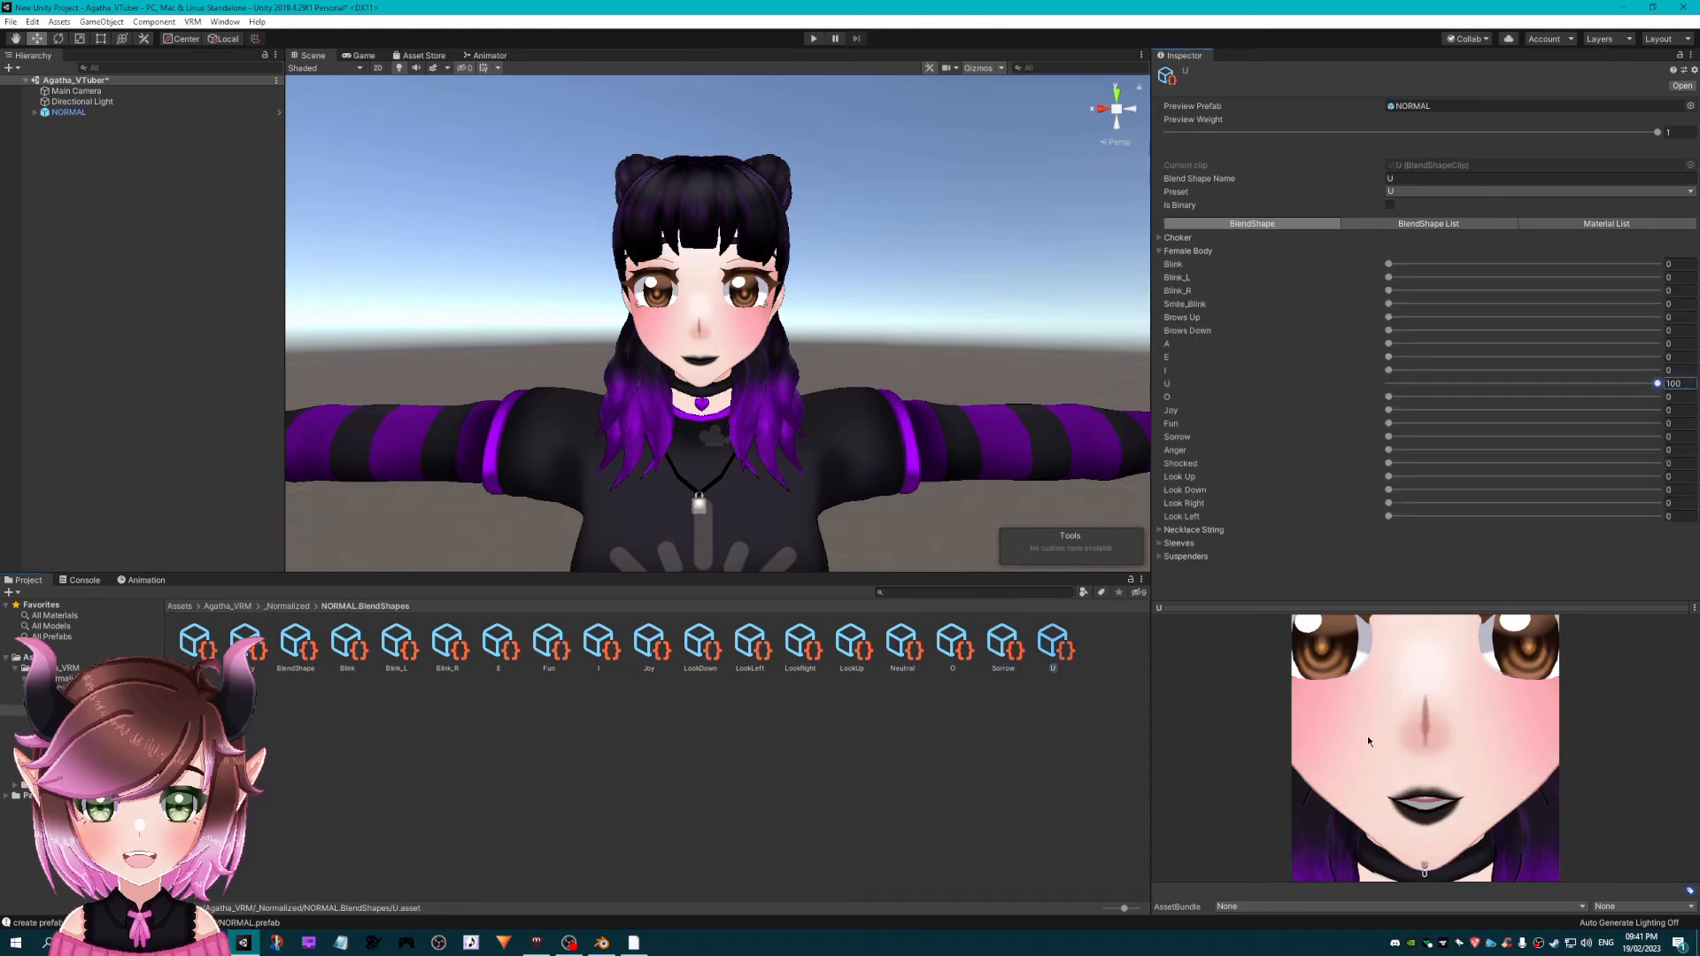
- Add a new blend shape clip named Shocked to the BlendShape avatar asset
left_click(298, 651)
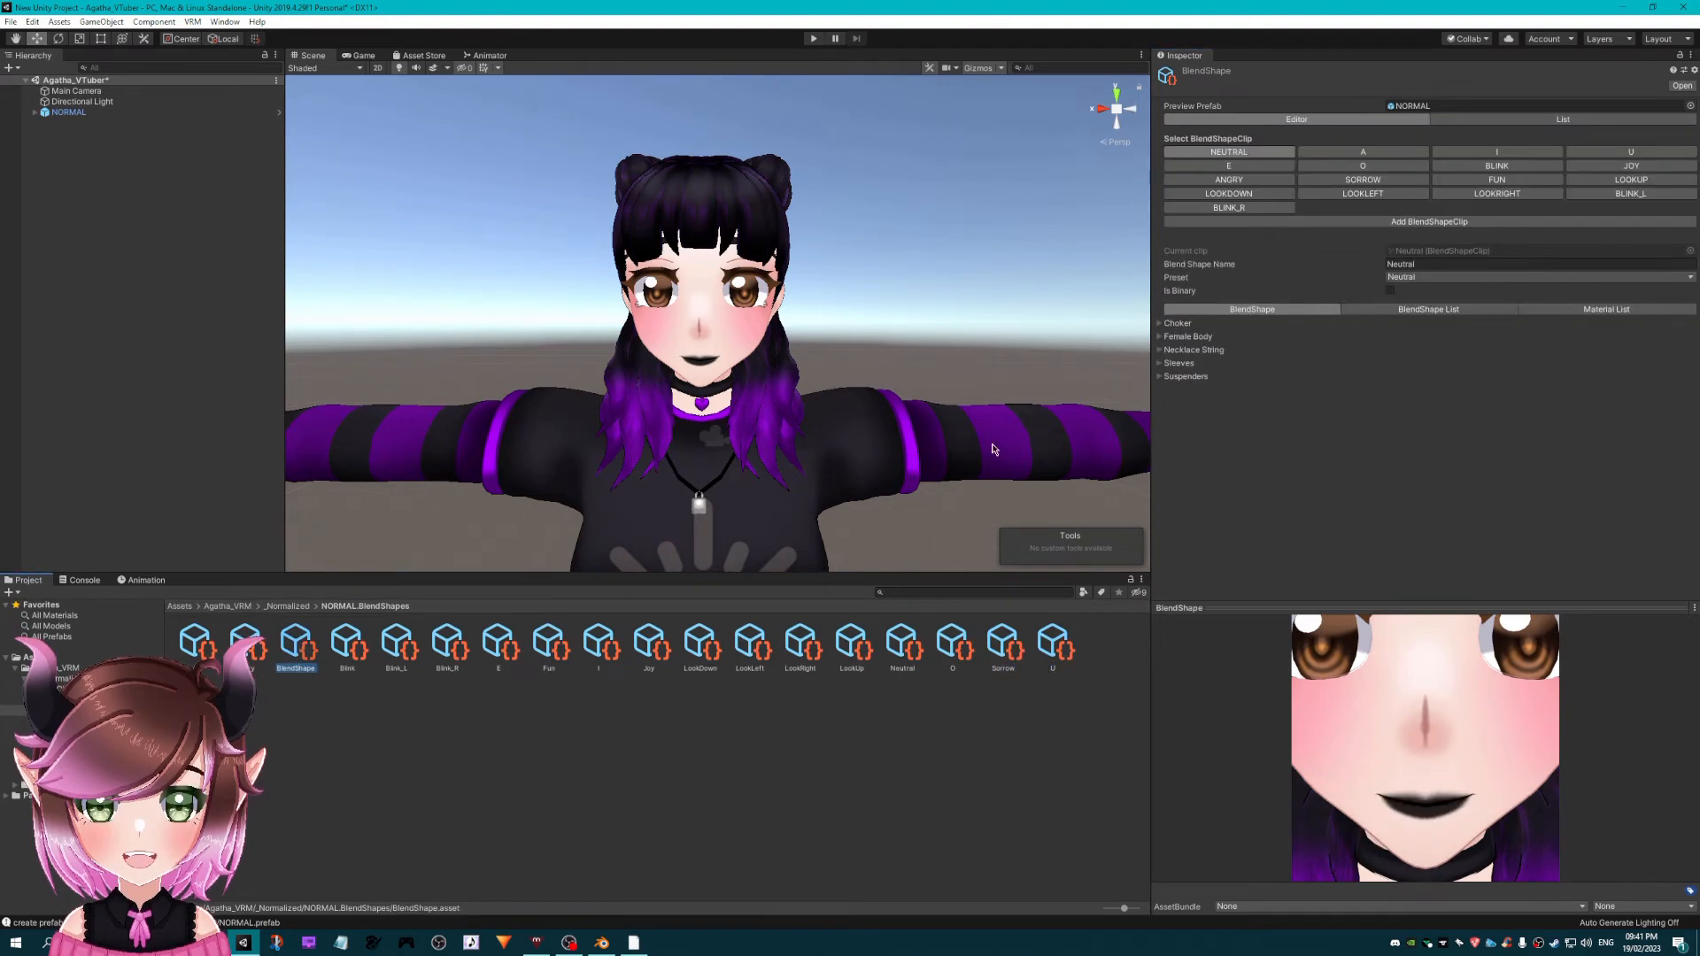
left_click(1401, 222)
left_click(202, 450)
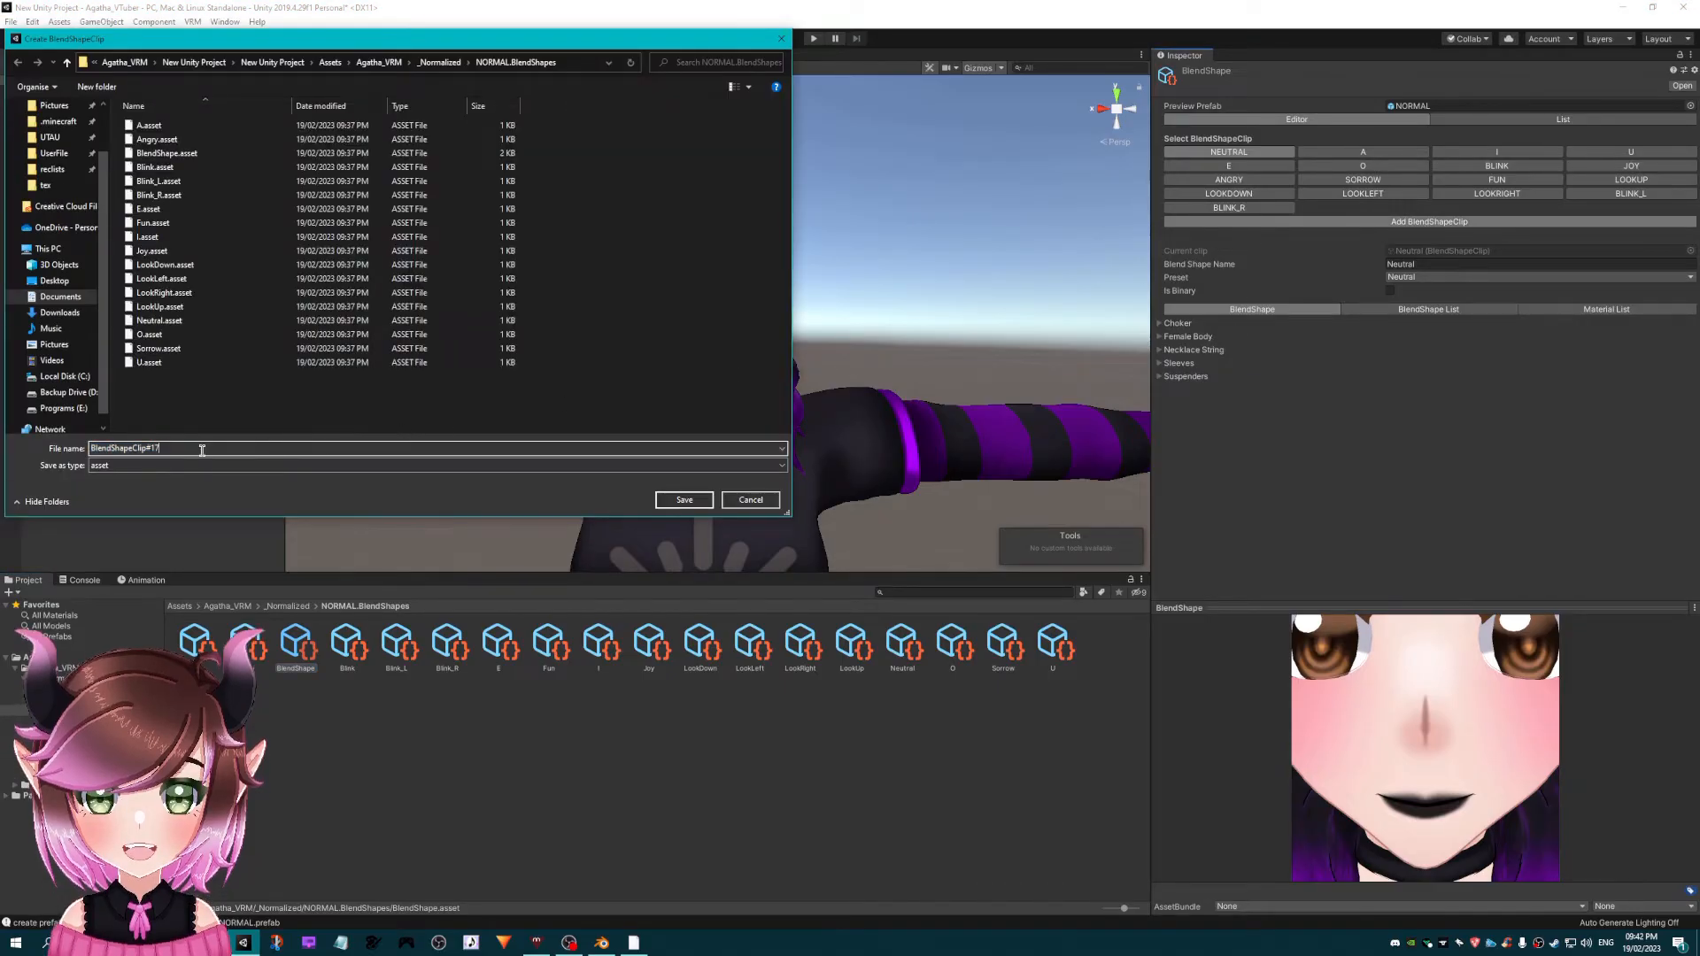
key("Return")
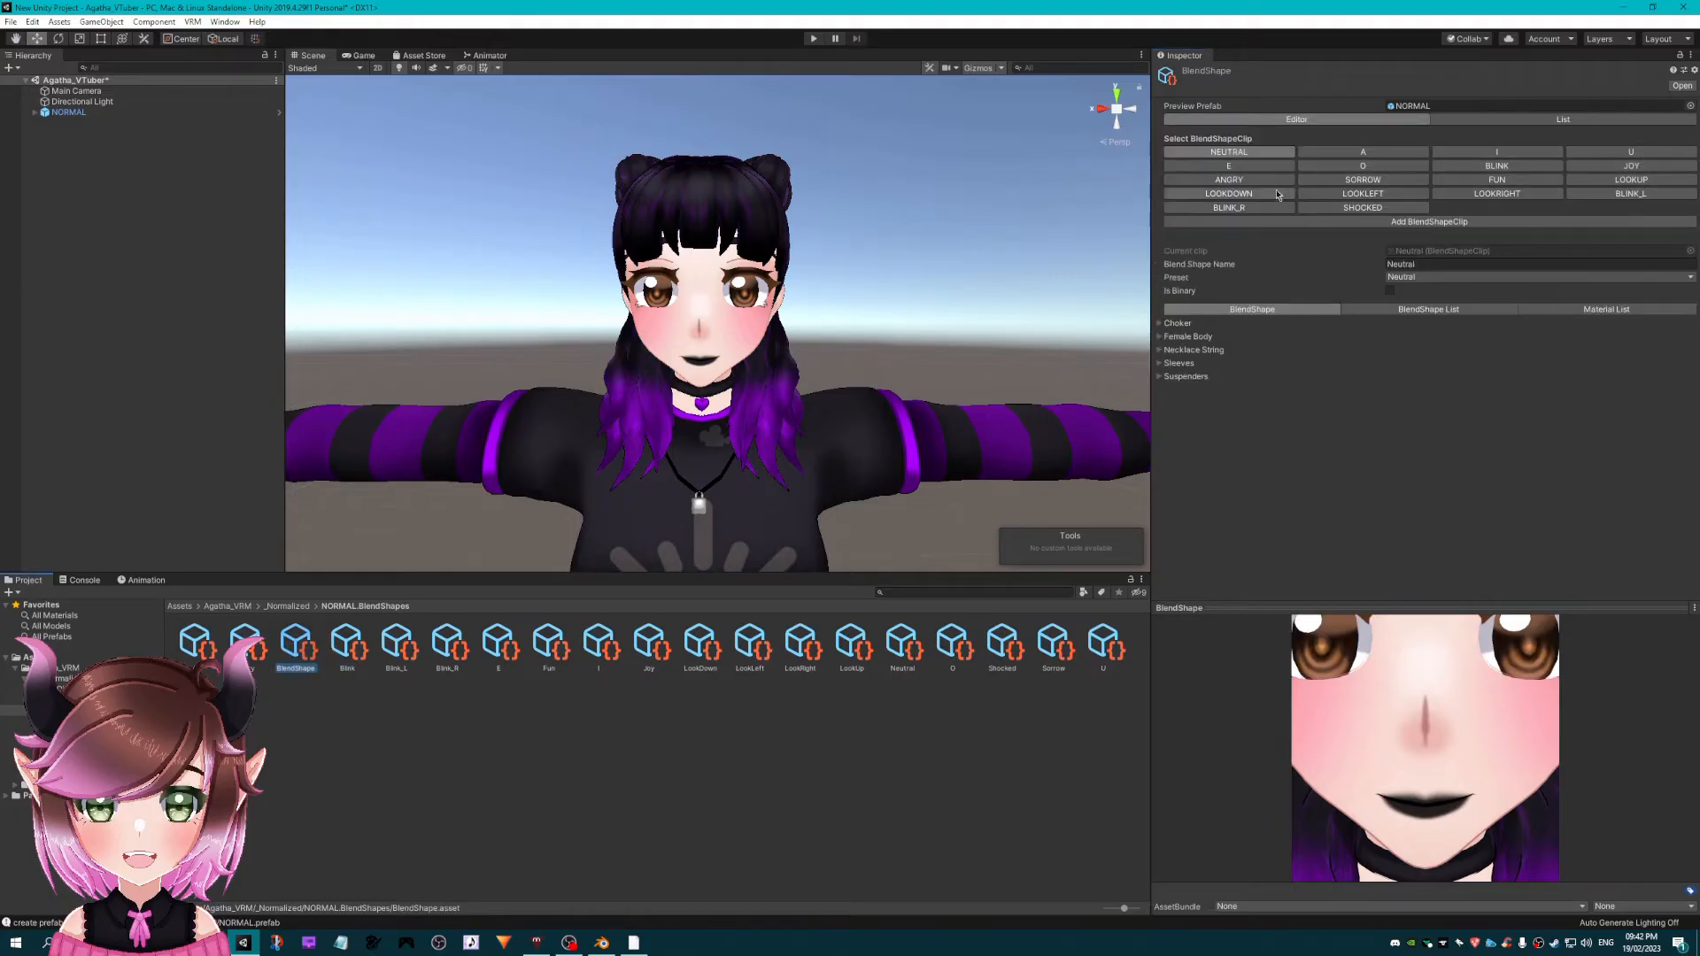
- Compare the individual clip assets with the clips available in the BlendShape avatar asset
left_click(215, 652)
left_click(253, 652)
left_click(337, 651)
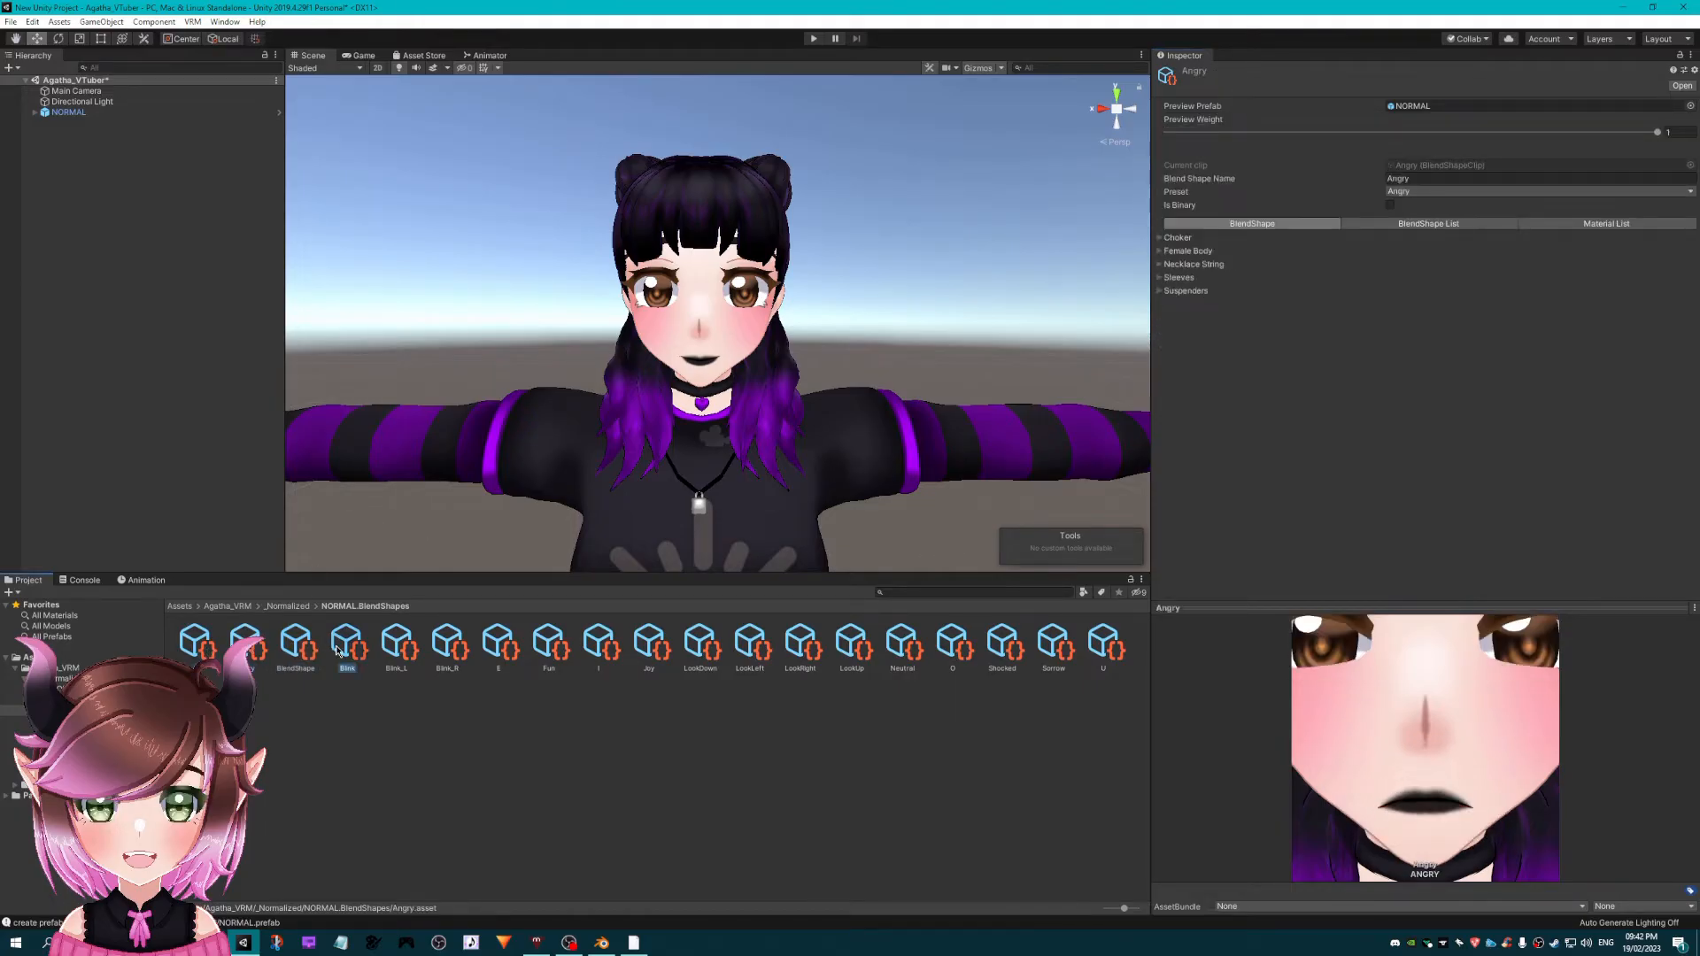
left_click(446, 649)
left_click(292, 648)
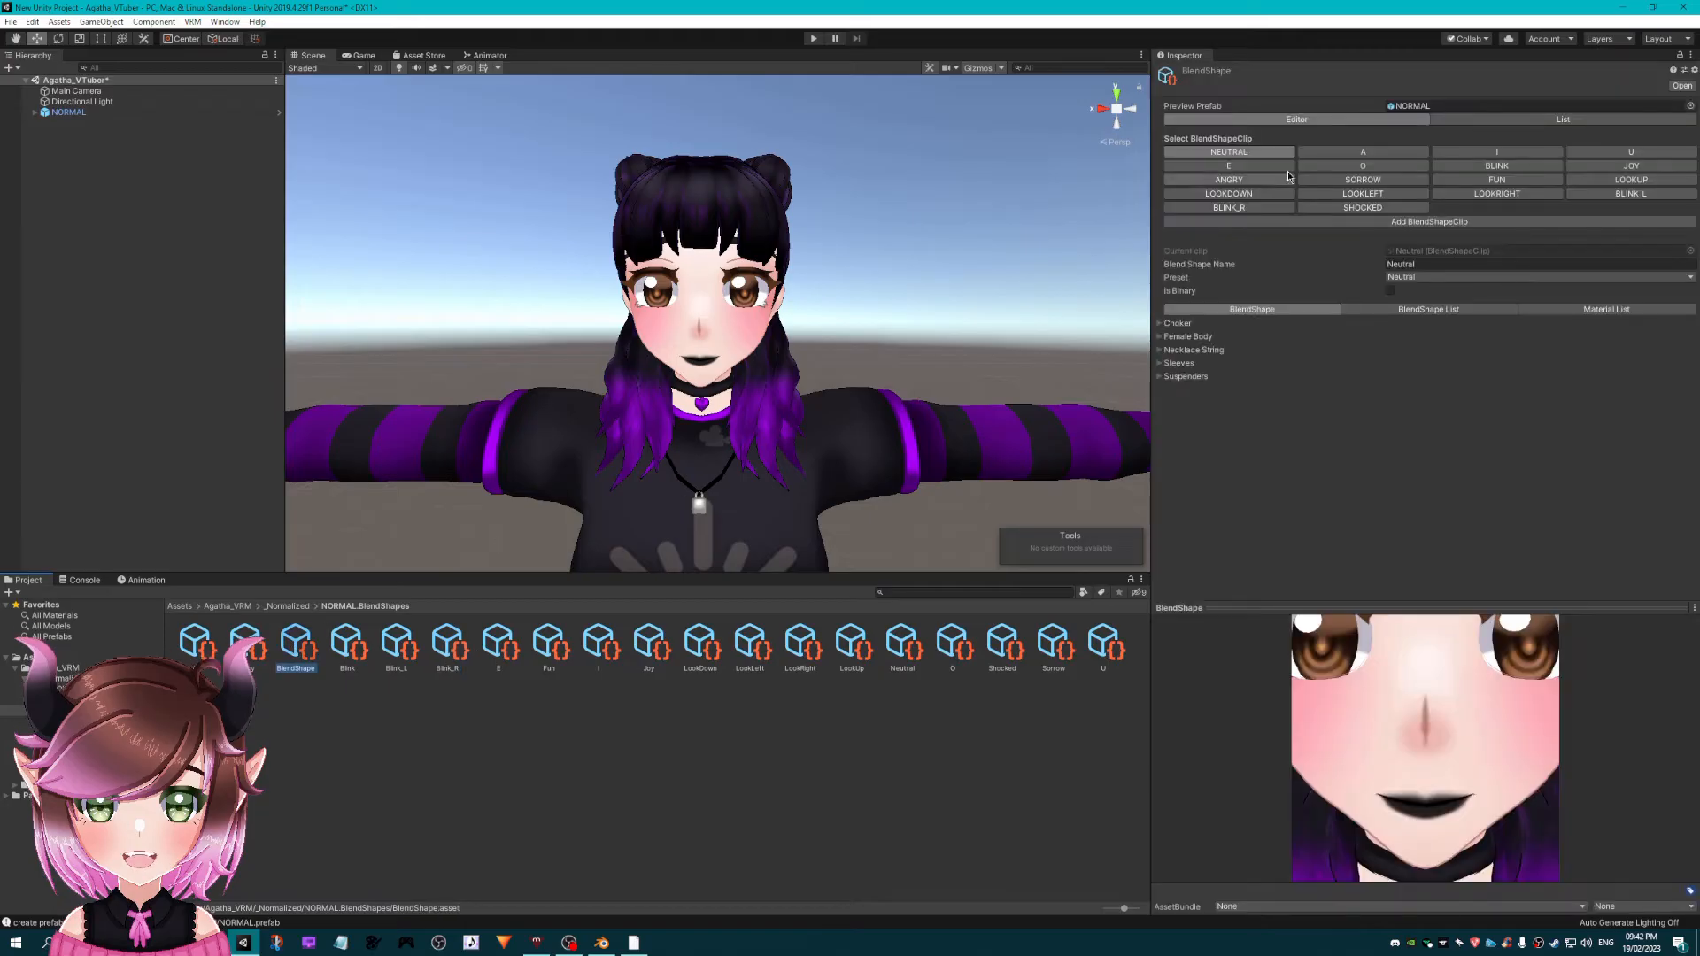
left_click(1393, 154)
left_click(1392, 165)
left_click(1459, 152)
- Raise the Female Body's Shocked shape to its maximum in the Shocked clip
left_click(1381, 208)
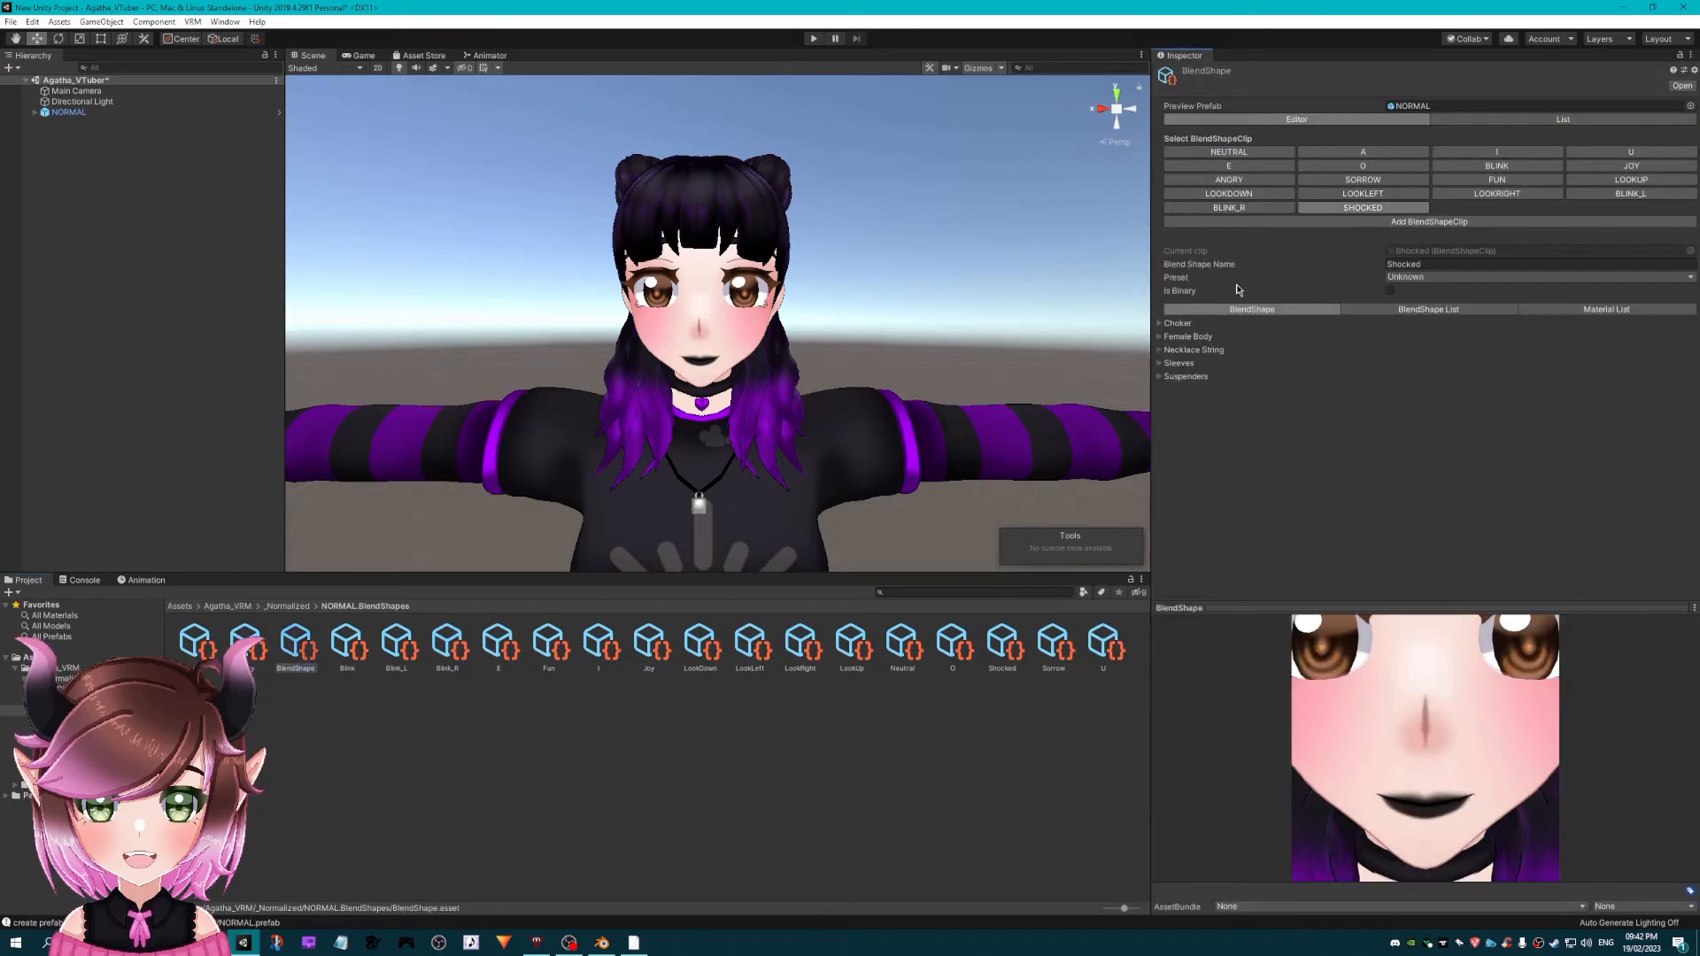
left_click(1161, 337)
scroll(1329, 487, "down", 2)
left_click_drag(1388, 498, 1652, 498)
left_click(1410, 210)
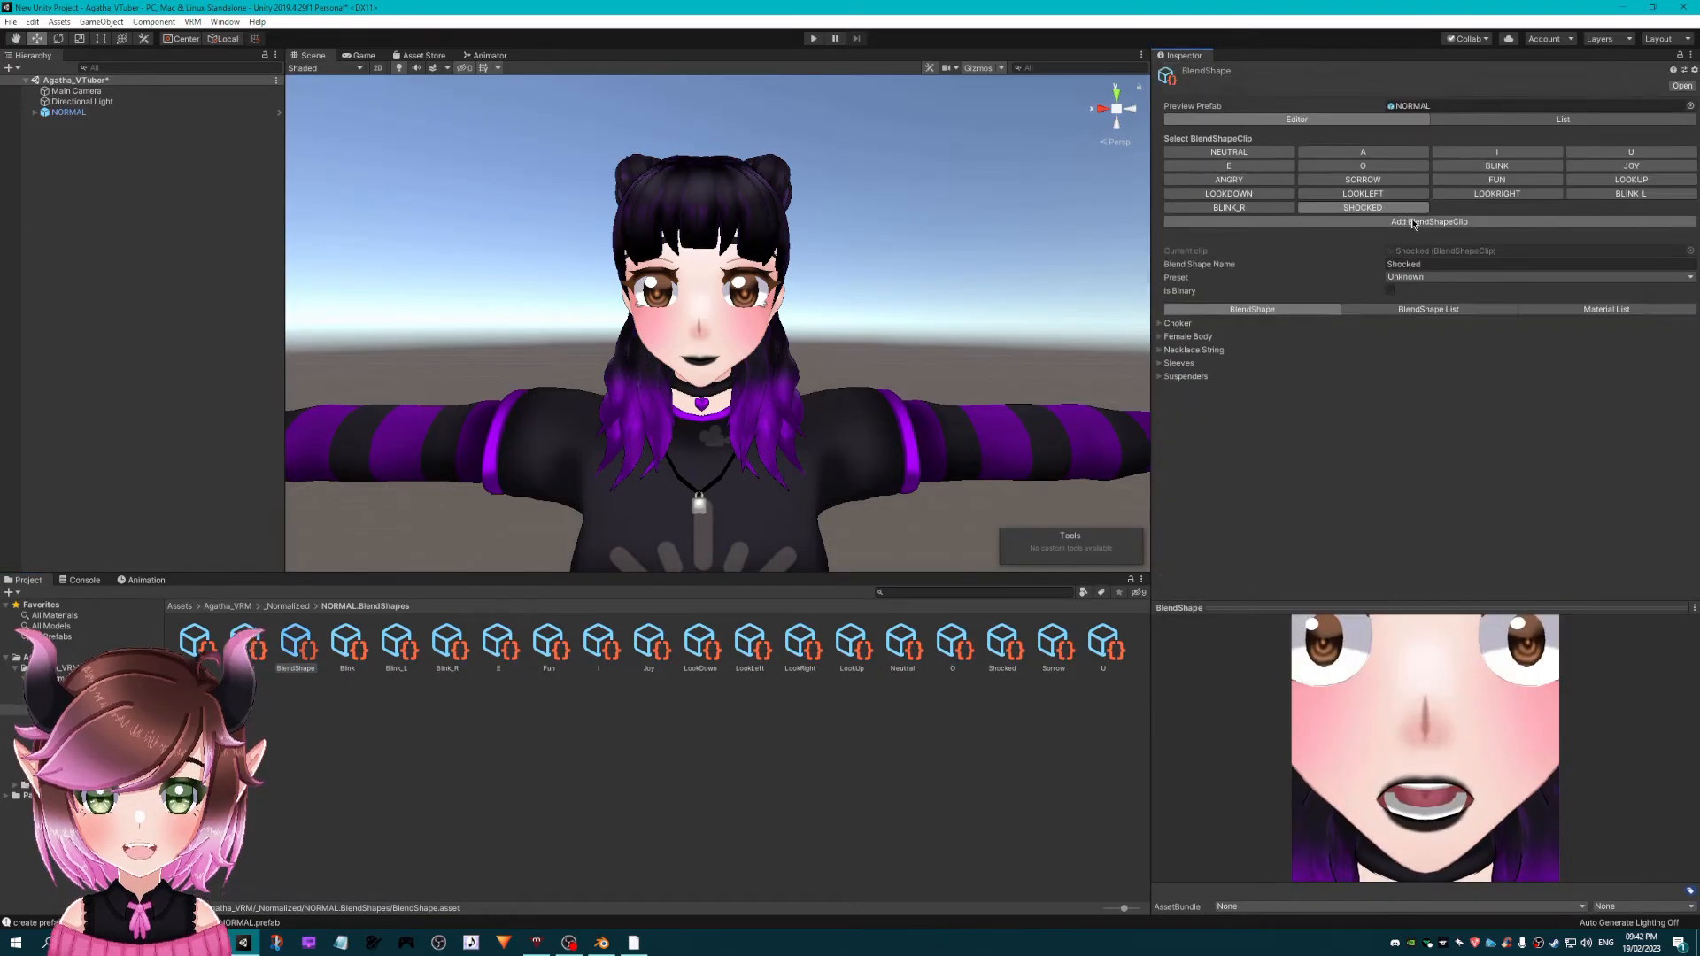
- Add a blend shape clip named Chocker Off and set the Choker's Choker_Off shape to 100 in it
left_click(1414, 222)
type("C")
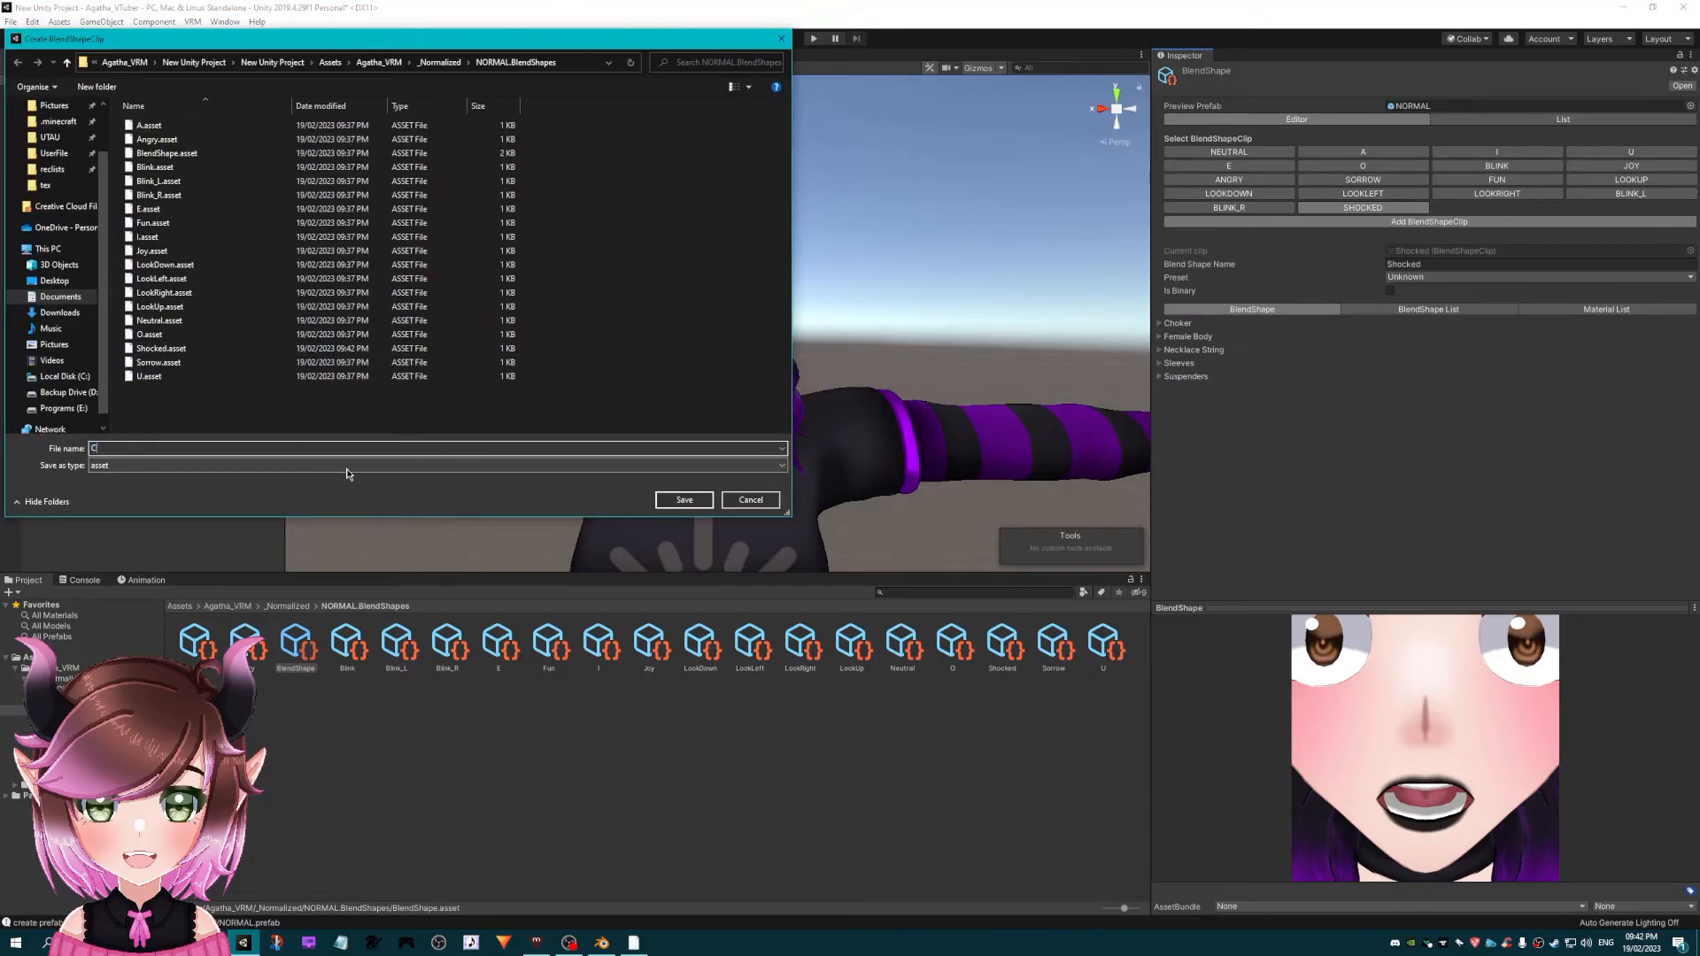
type("hocker Off")
key("Return")
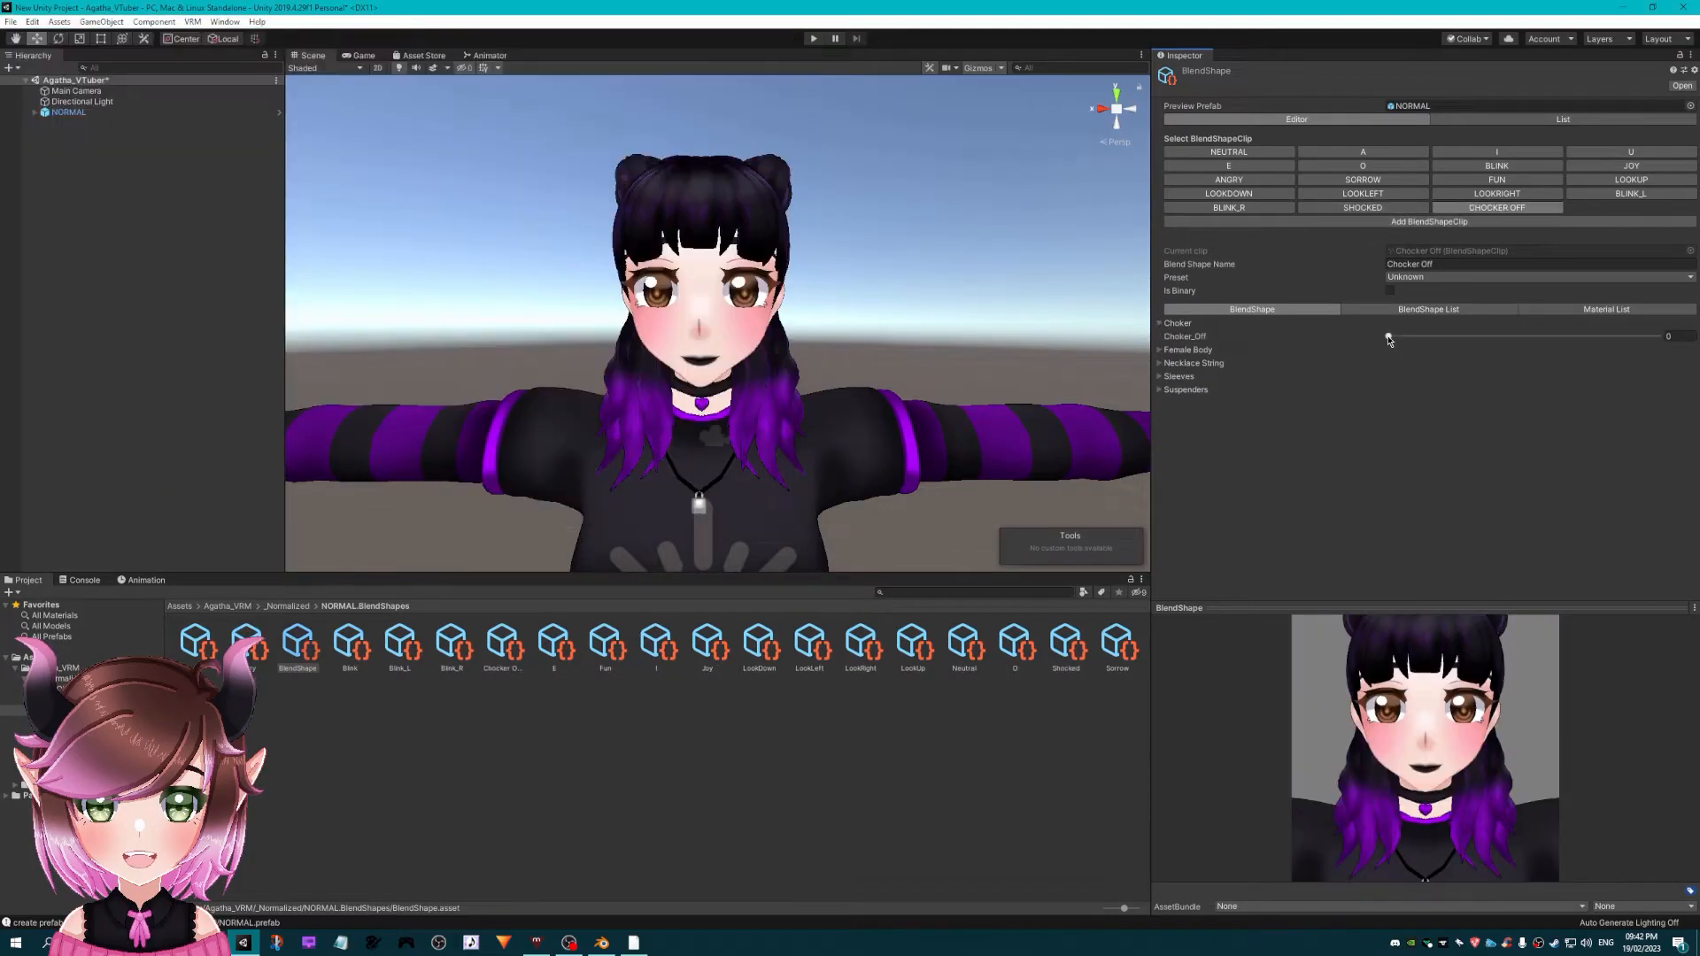
- Add a blend shape clip named Necklace Off and set the Necklace String's Necklace_Off shape to 100 in it
left_click(1482, 222)
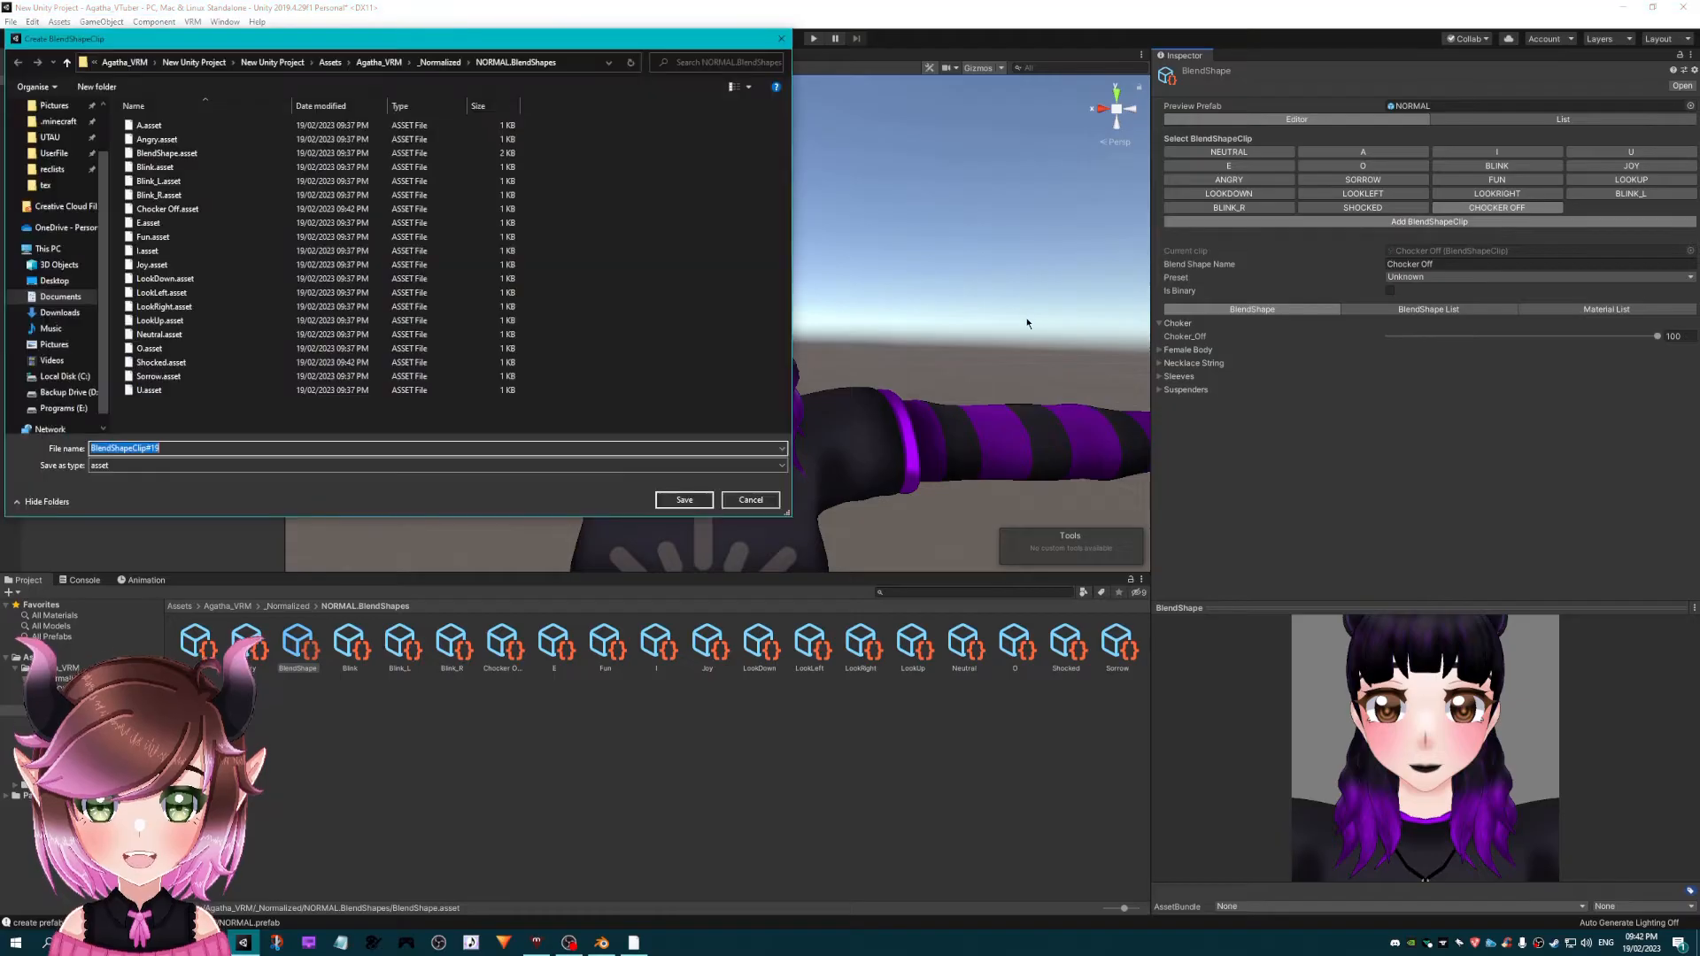
type("Necklace Off")
key("Return")
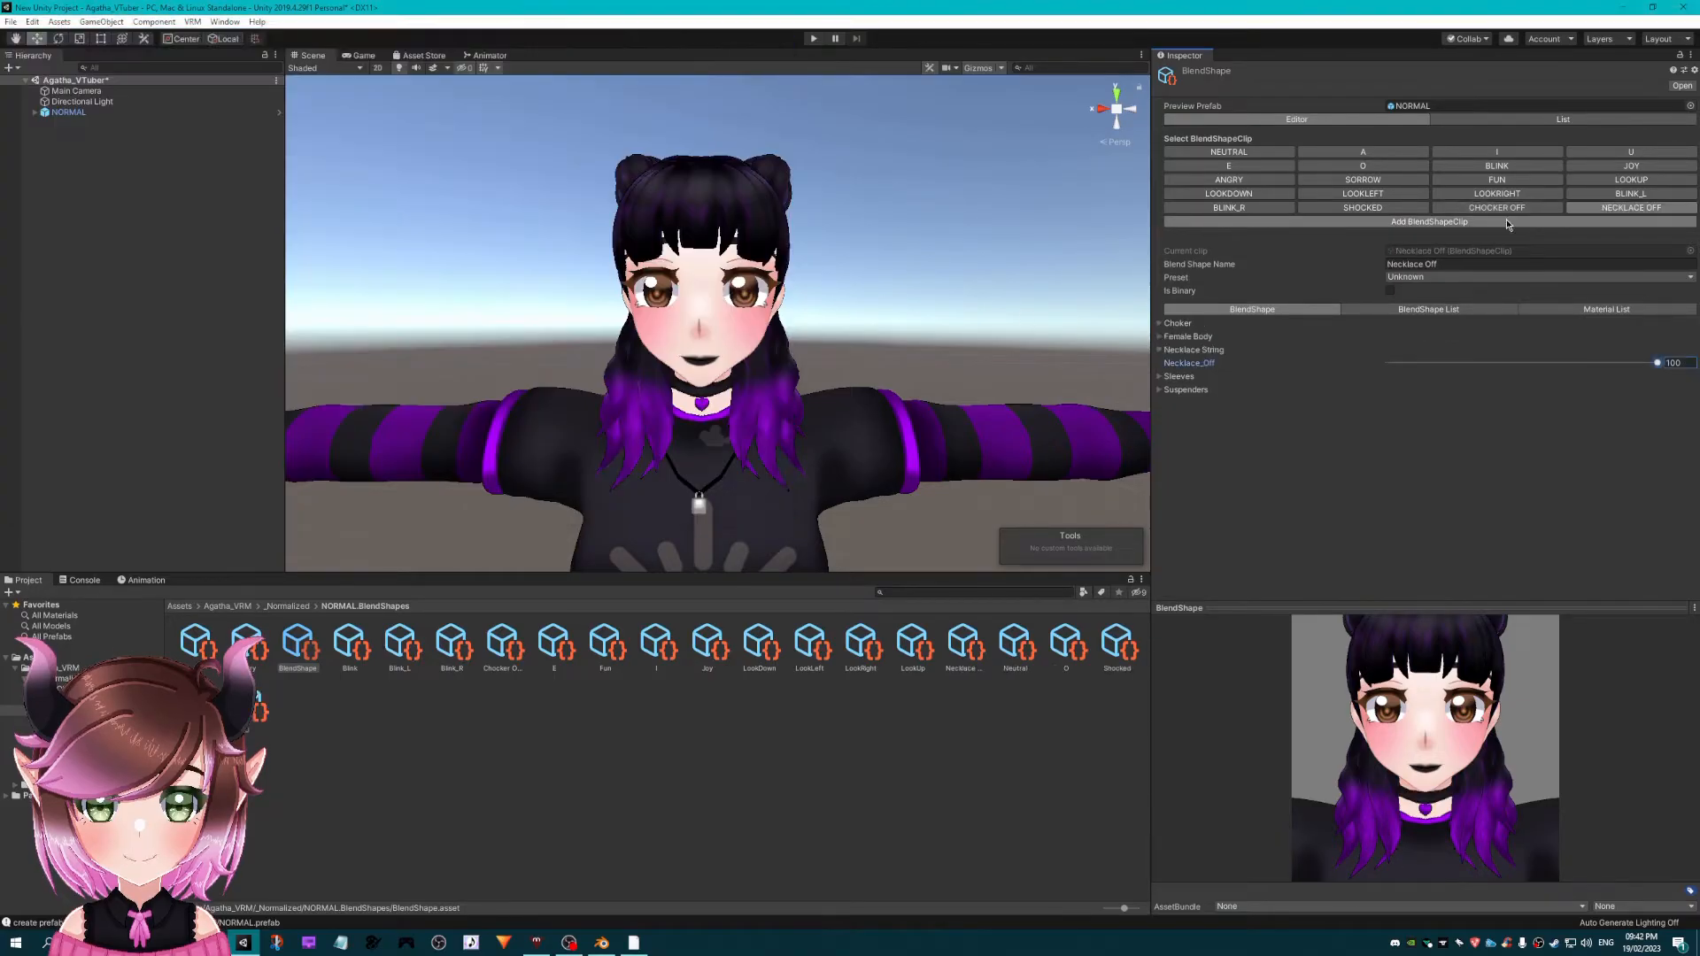
- Add a blend shape clip named Sleeves Off and set the Sleeves' Sleeves_Off shape to 100 in it
left_click(1507, 221)
type("Sleeves O")
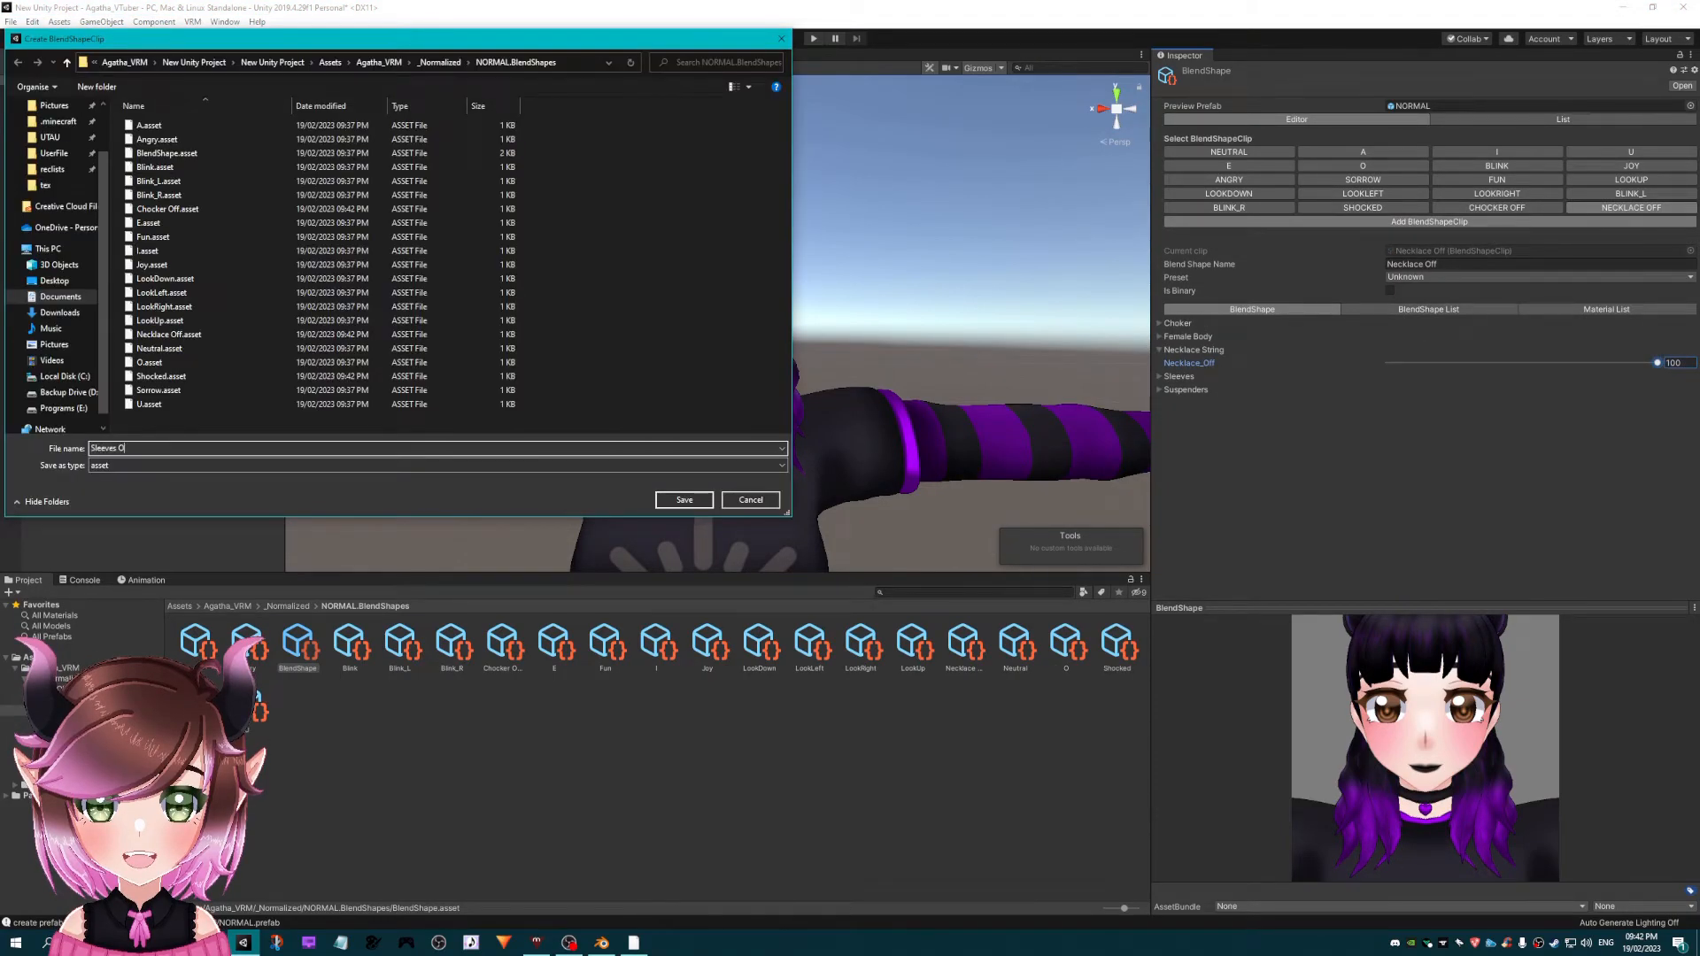
type("ff")
key("Return")
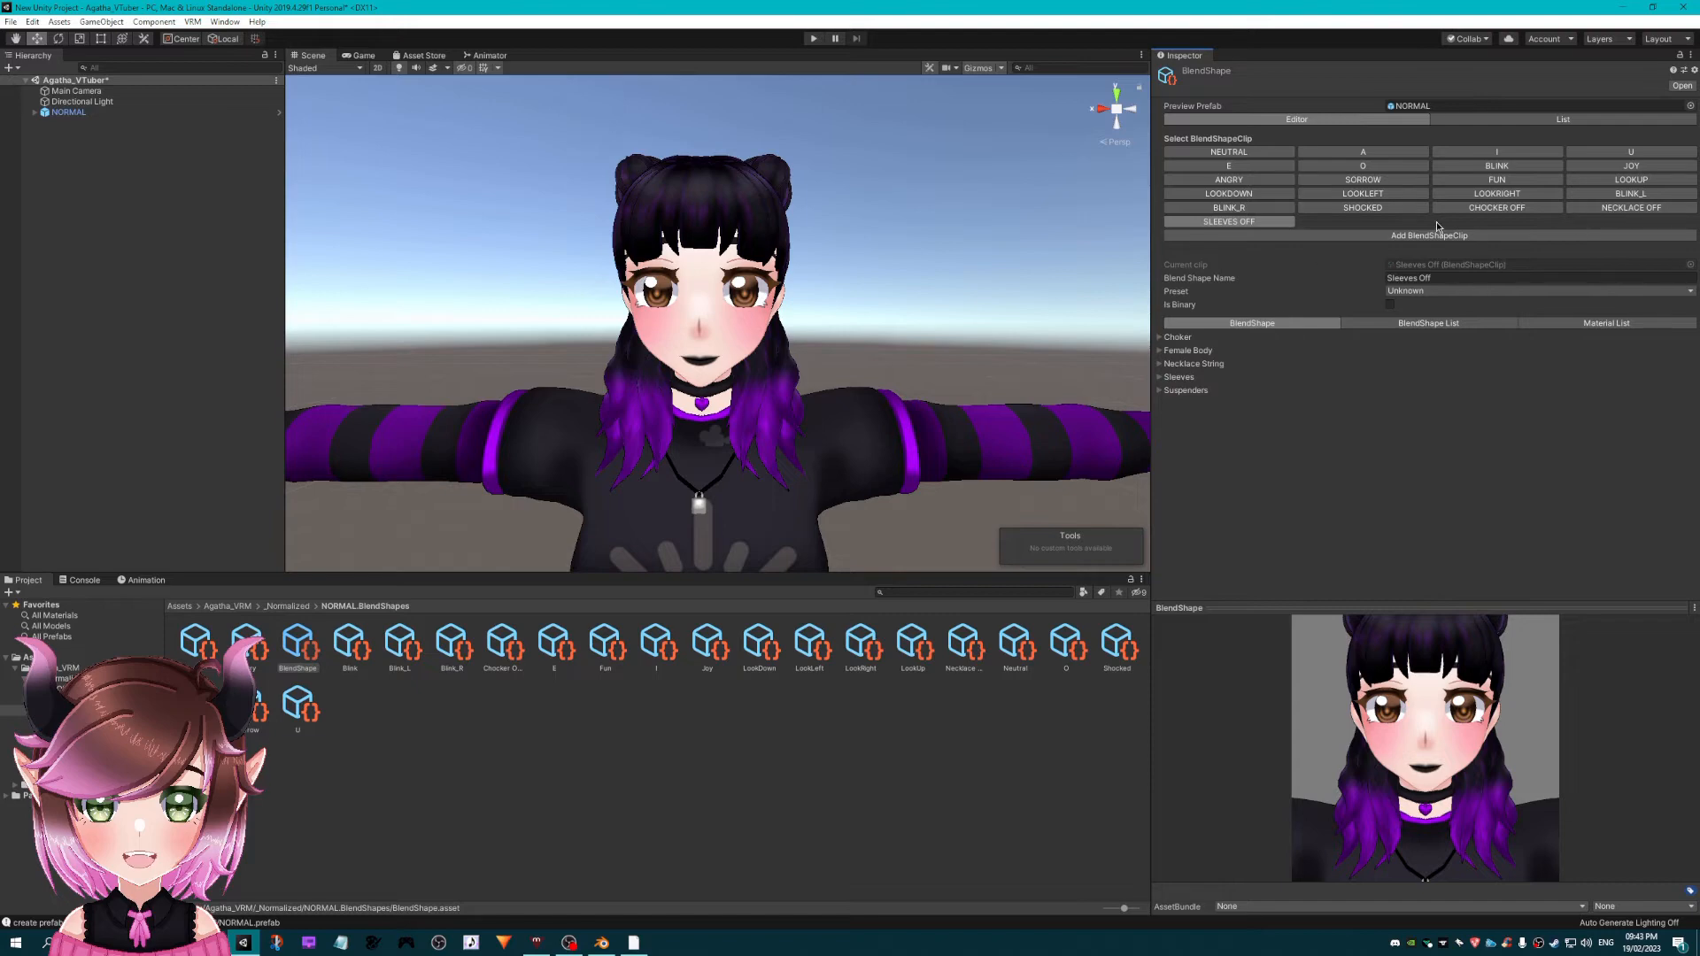
left_click(1160, 379)
left_click_drag(1389, 392, 1660, 391)
- Add a blend shape clip named Suspenders Off and set the Suspenders' Suspenders_Off shape to 100 in it
left_click(1430, 236)
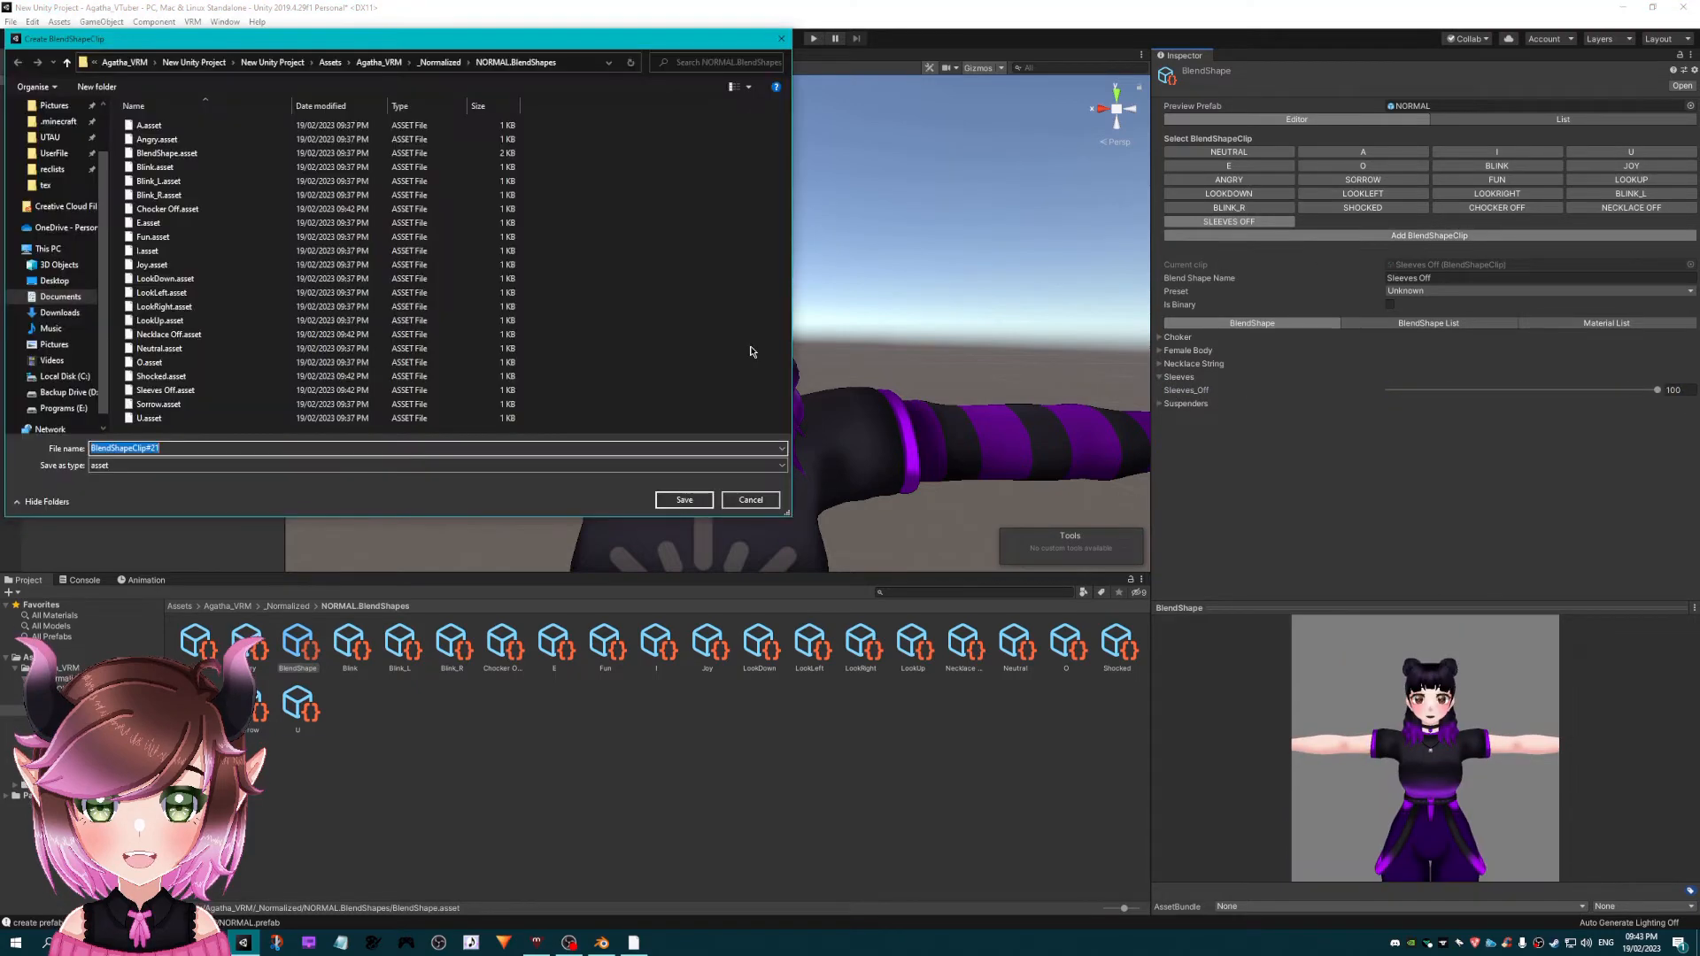
type("Suspenders Off")
key("Return")
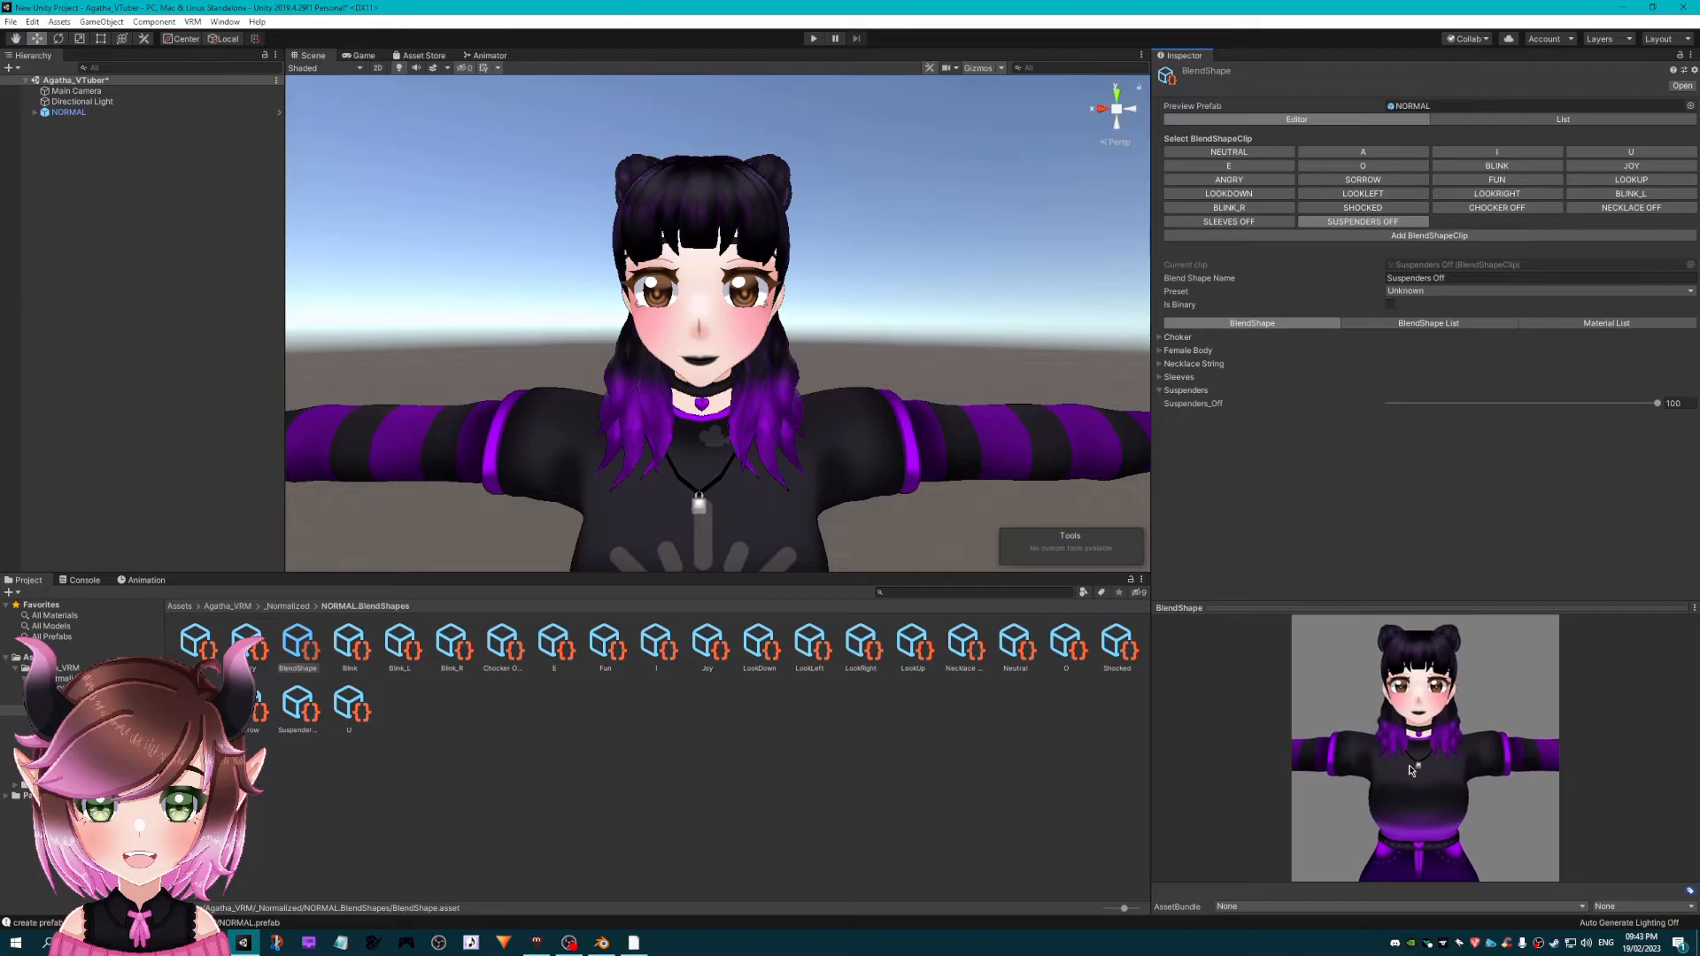
left_click(910, 422)
scroll(910, 423, "down", 5)
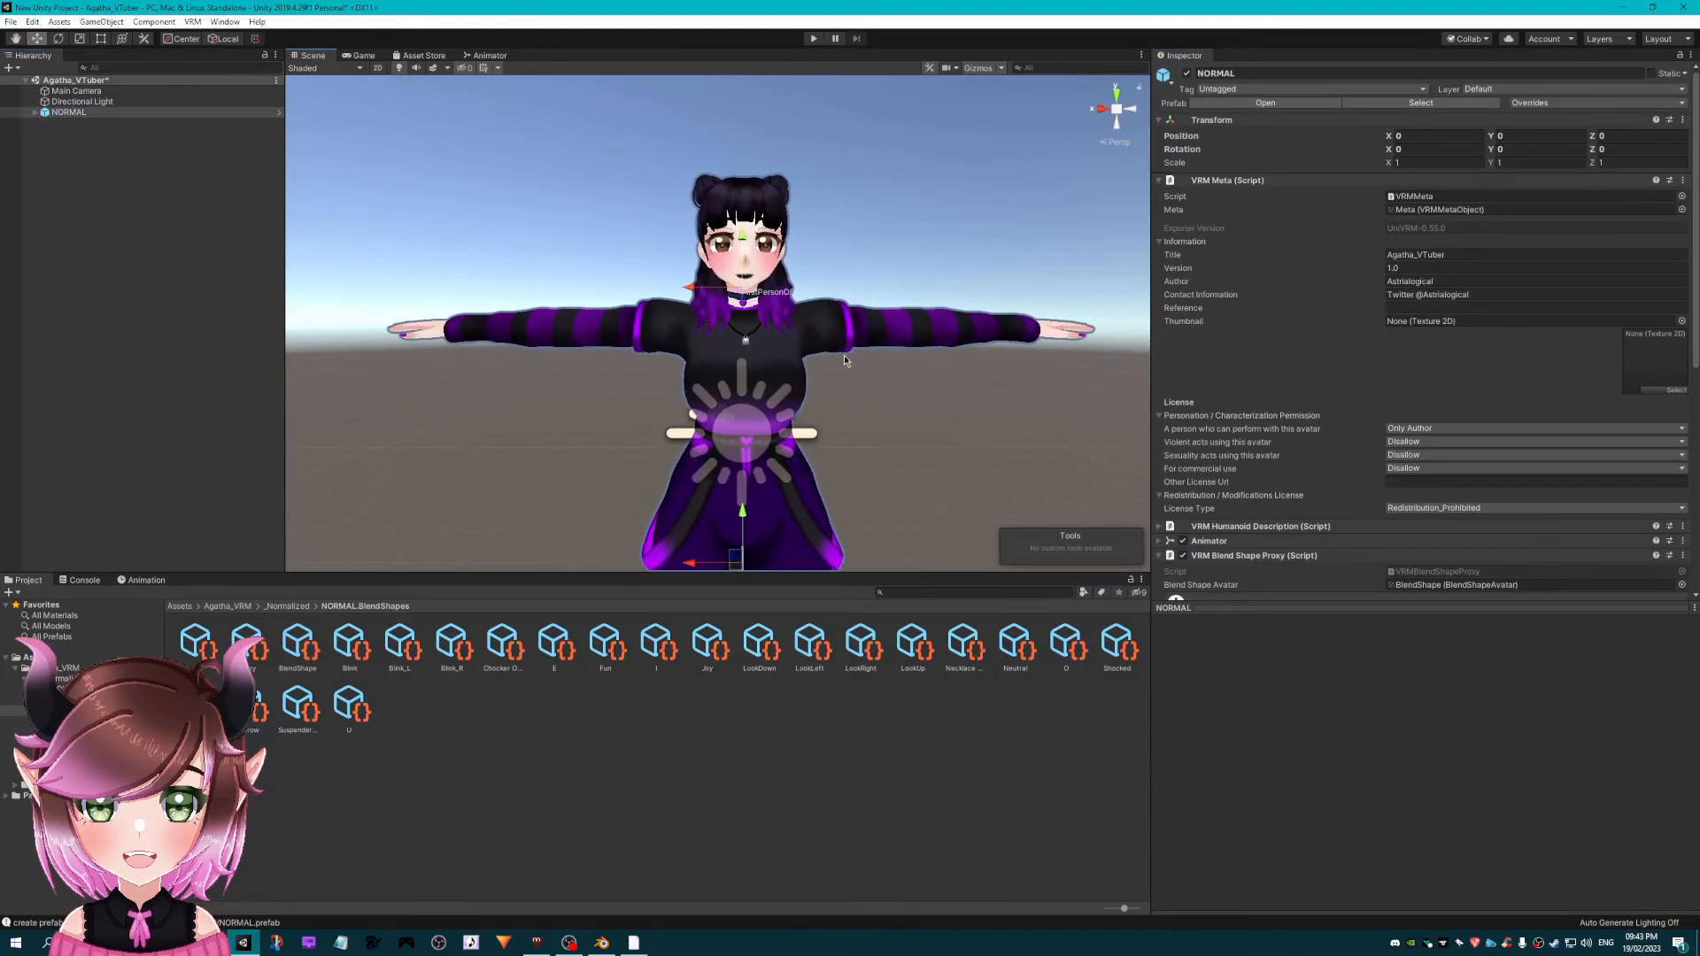
scroll(921, 416, "down", 3)
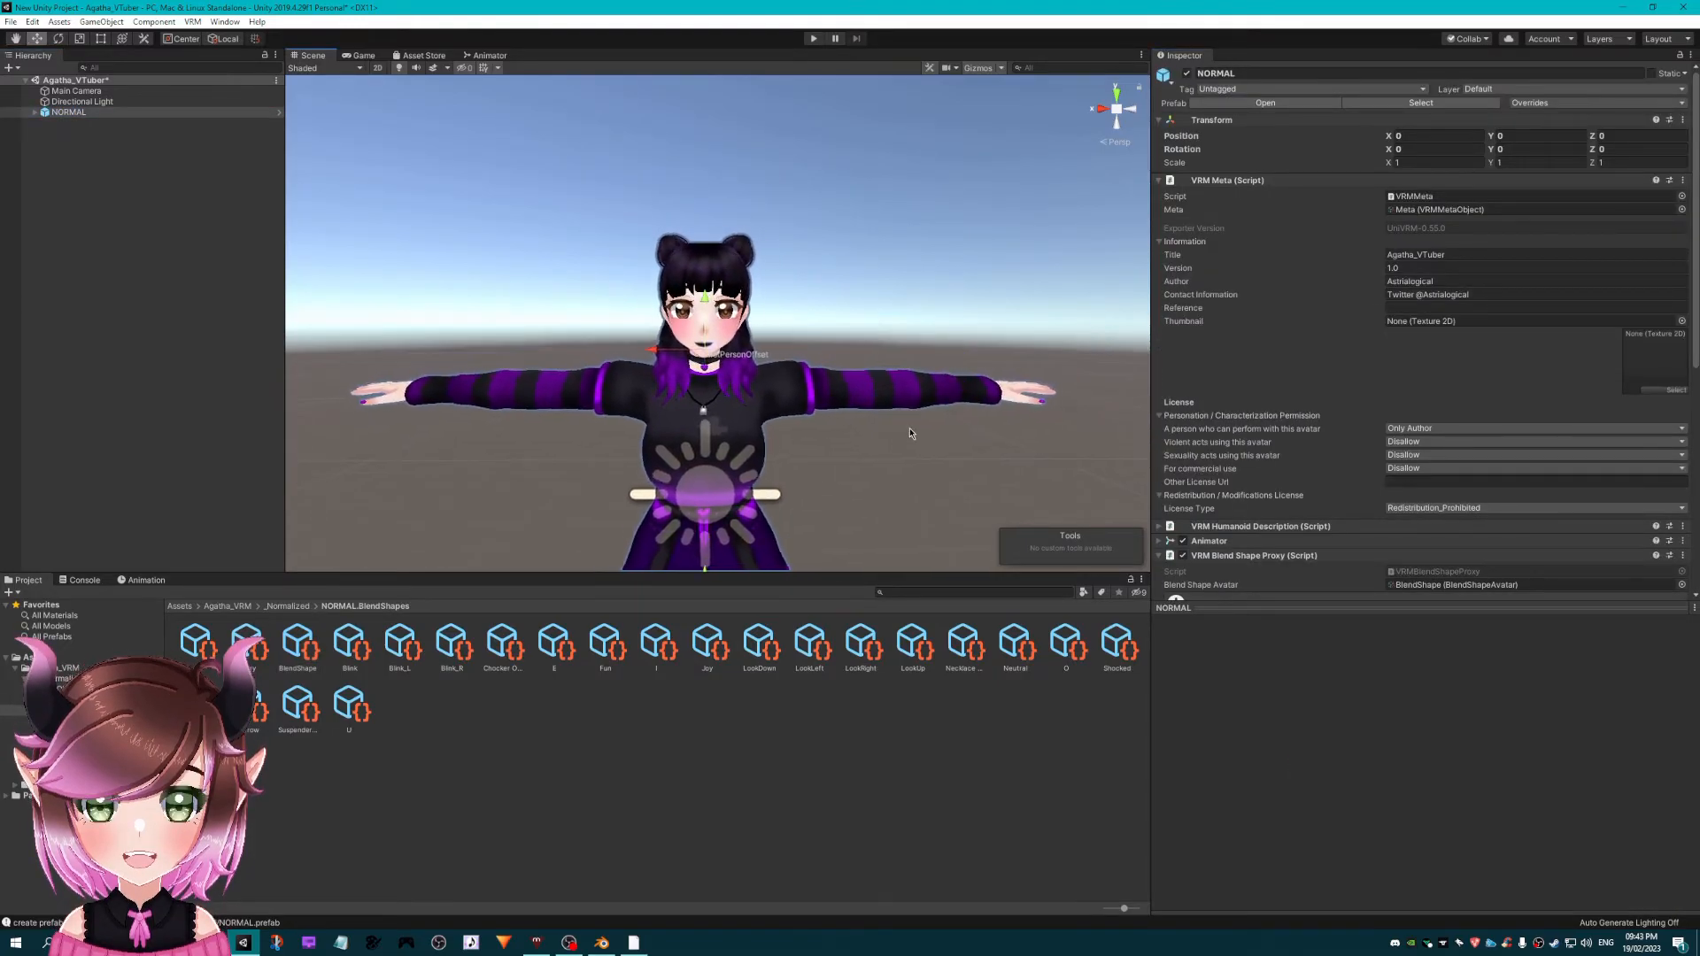
scroll(912, 433, "up", 3)
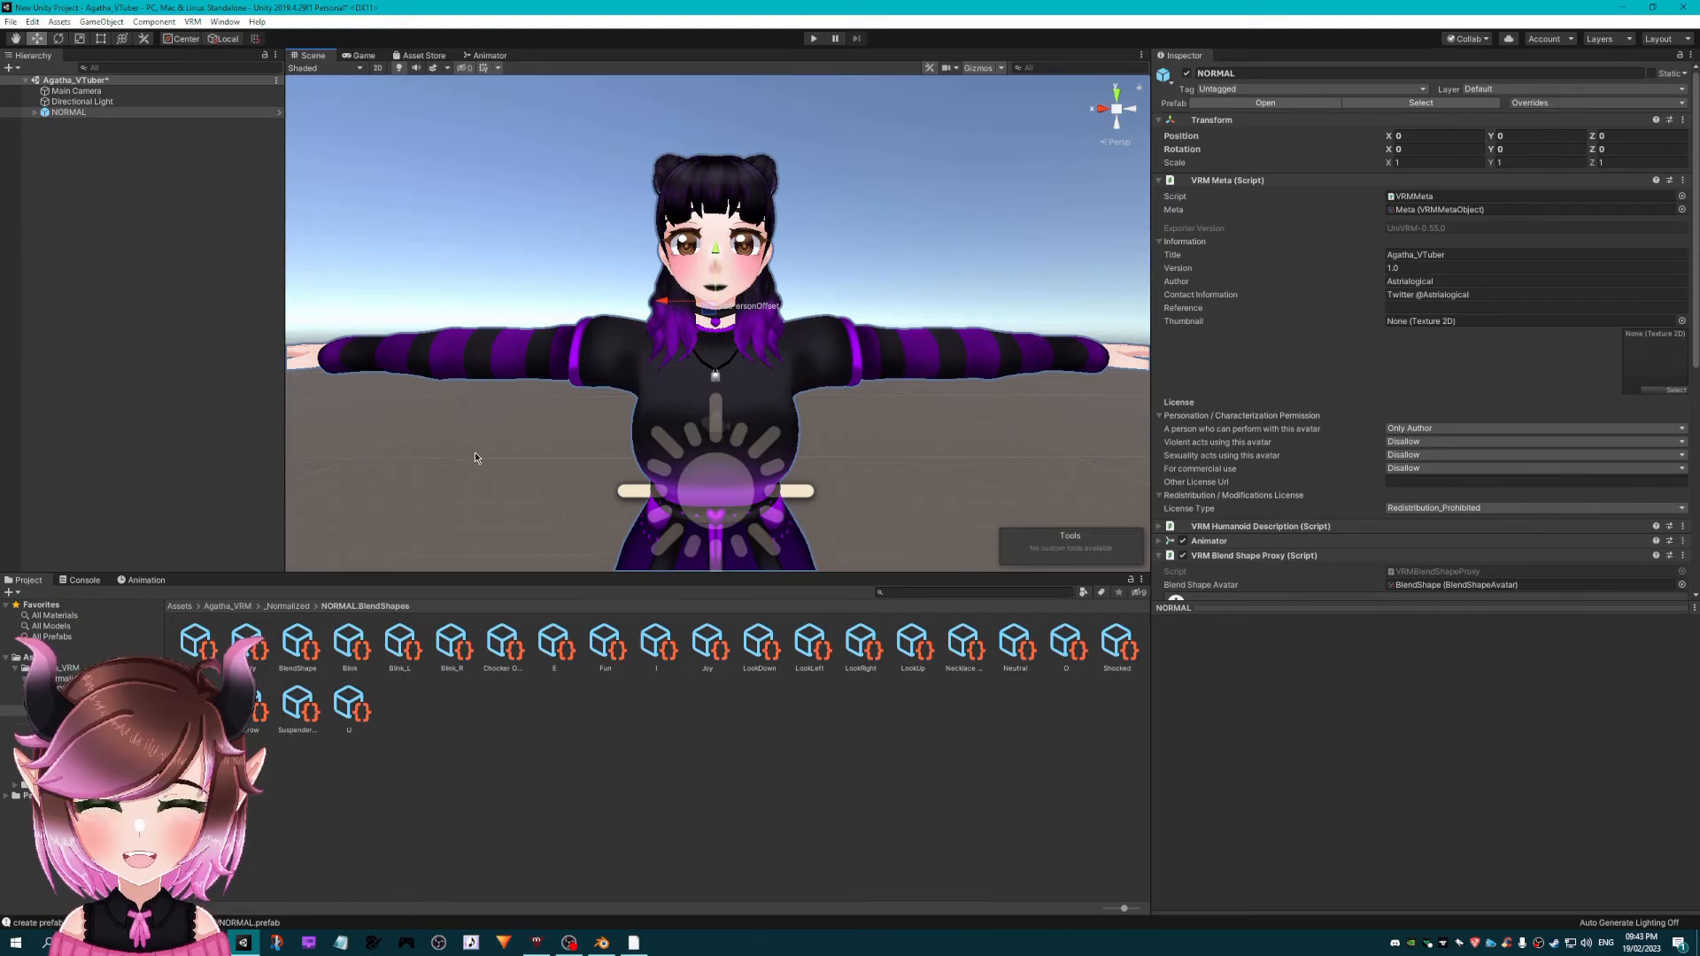
- Return to the _Normalized folder and open its NORMAL.Materials folder
left_click(282, 606)
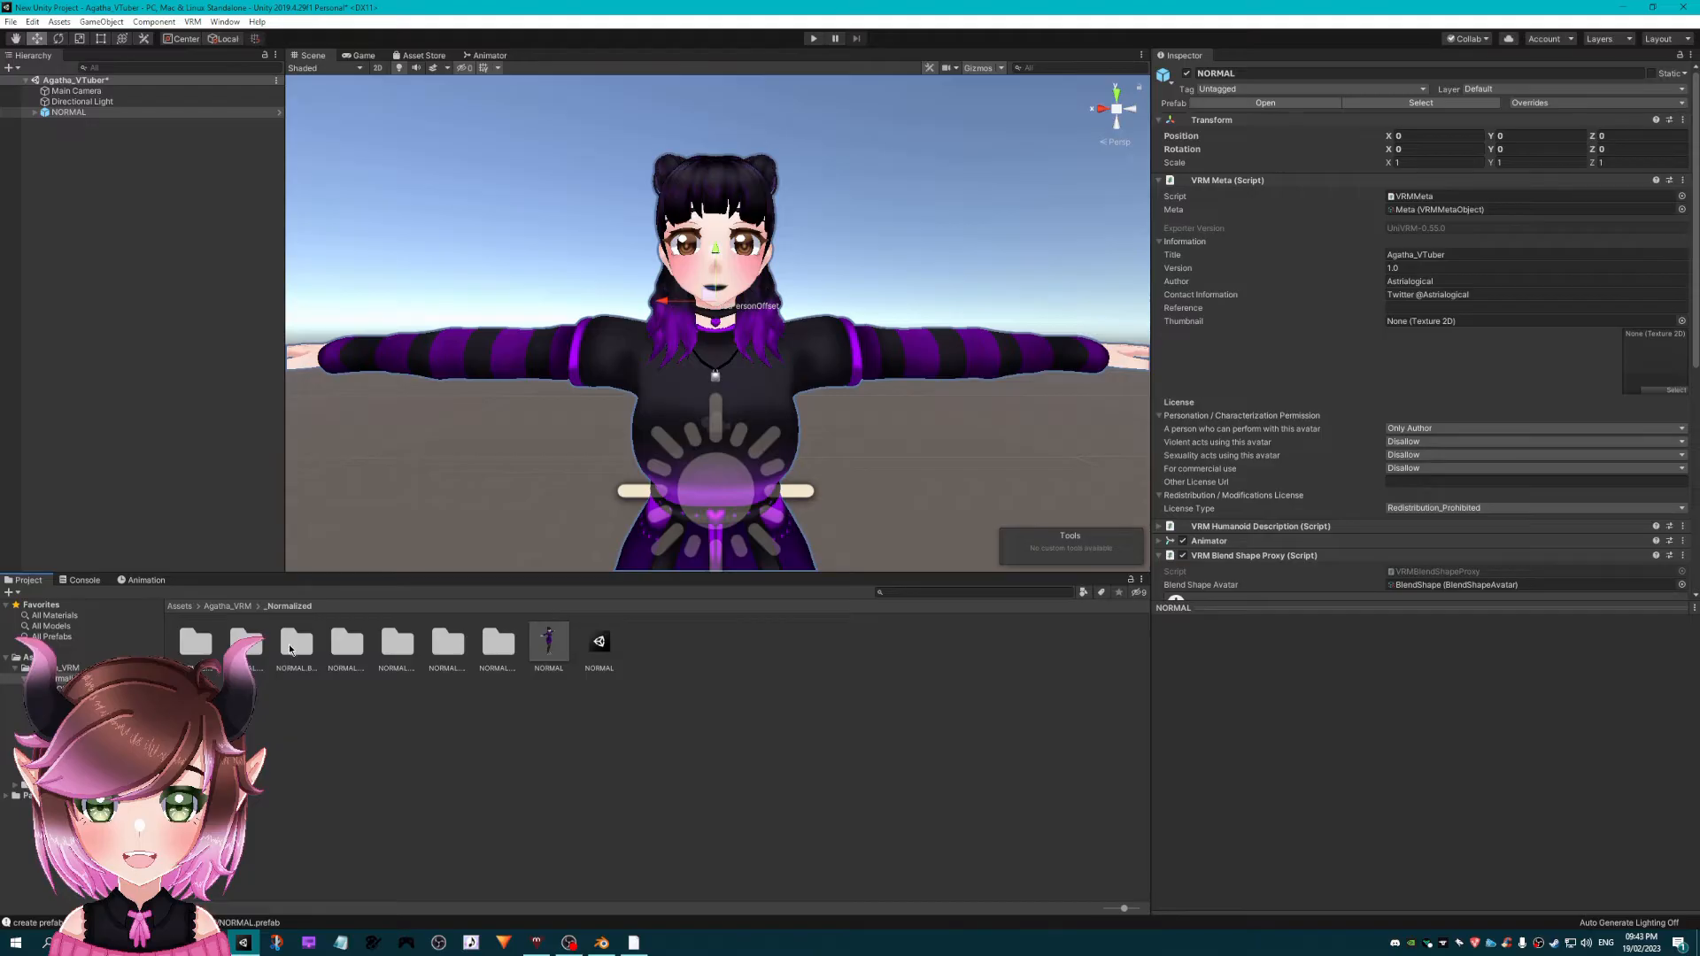
left_click(246, 643)
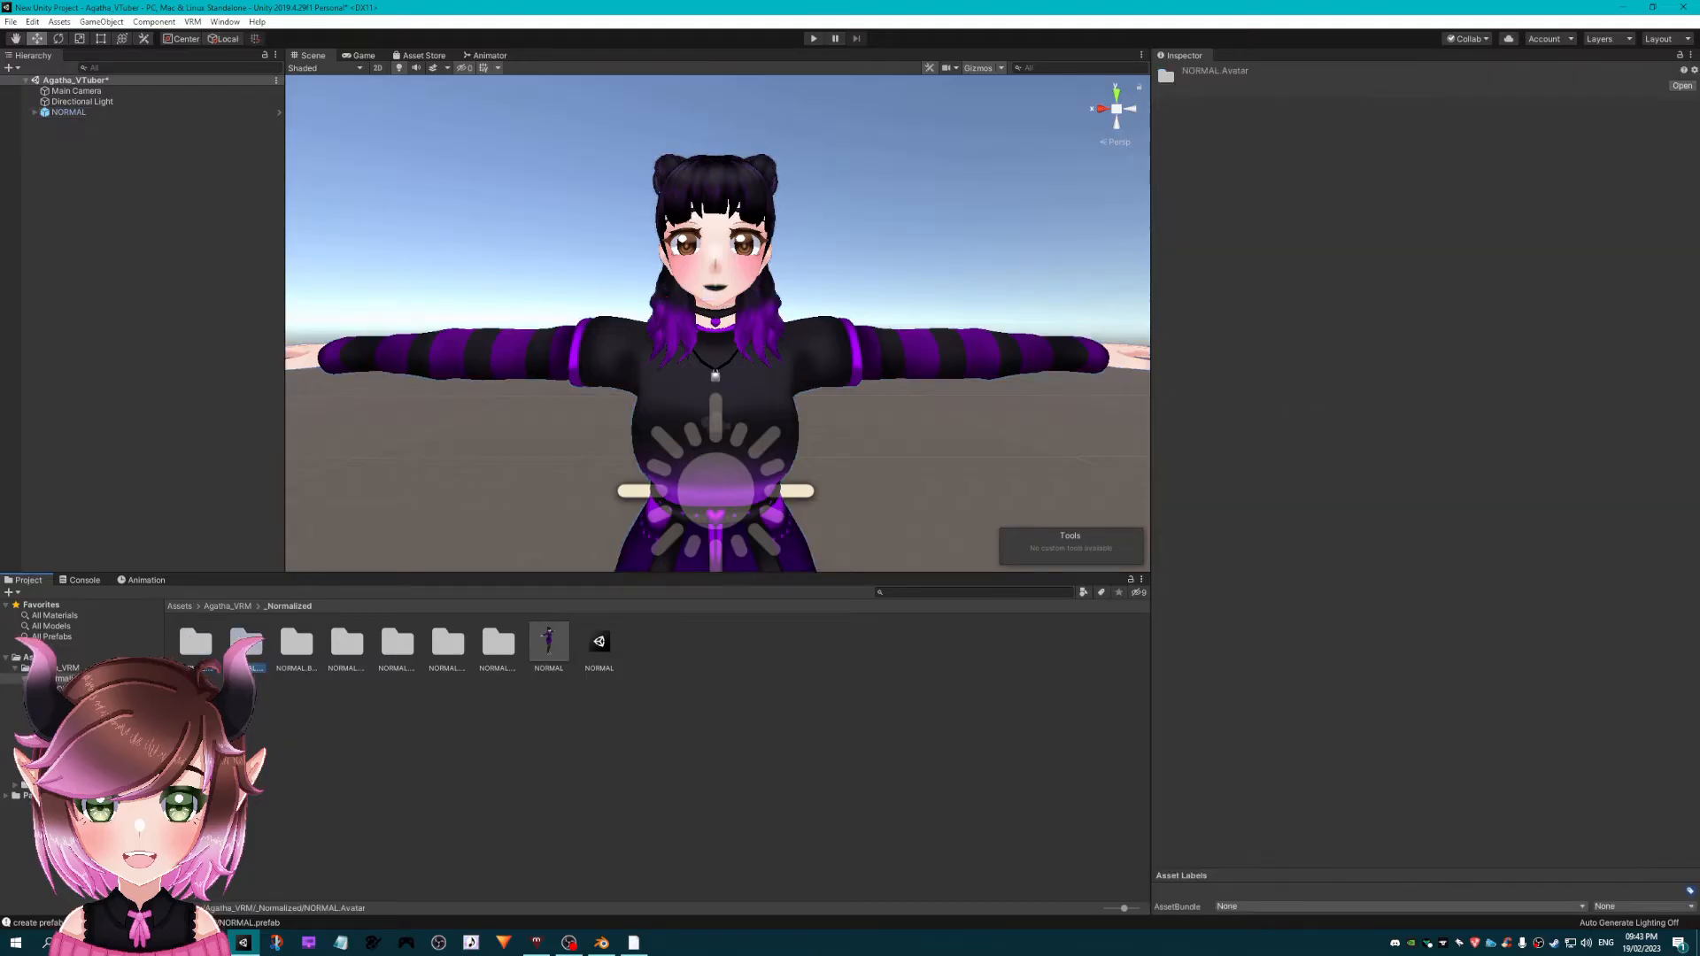
left_click(296, 645)
left_click(339, 649)
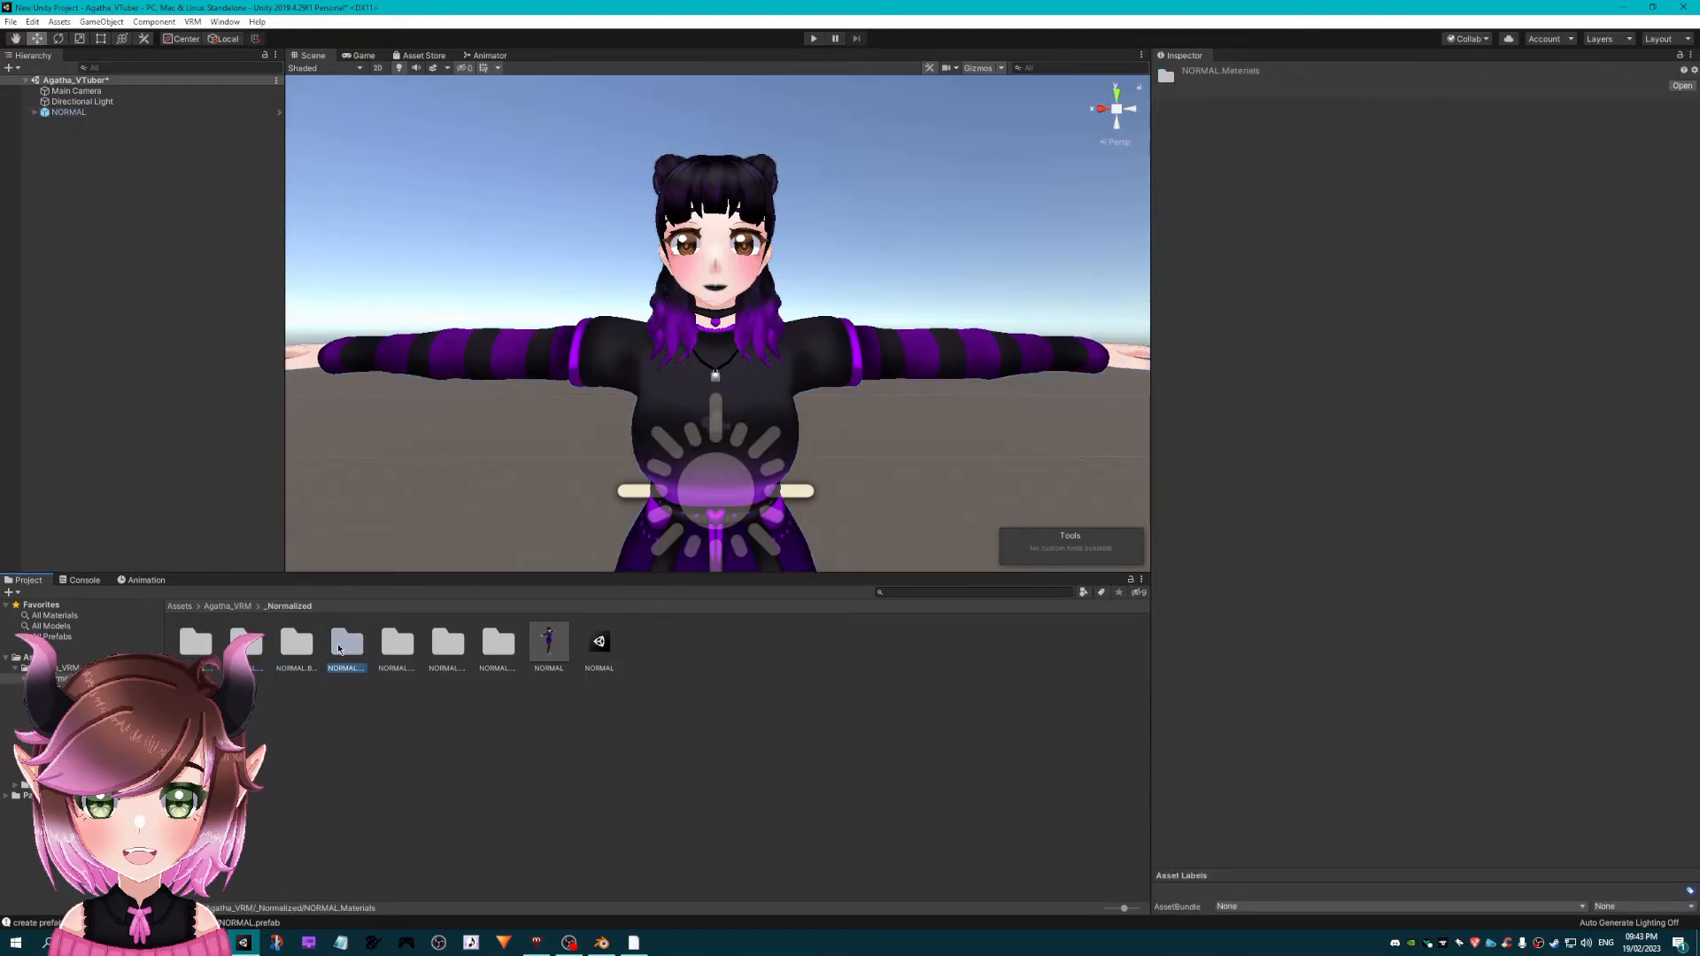
double_click(339, 649)
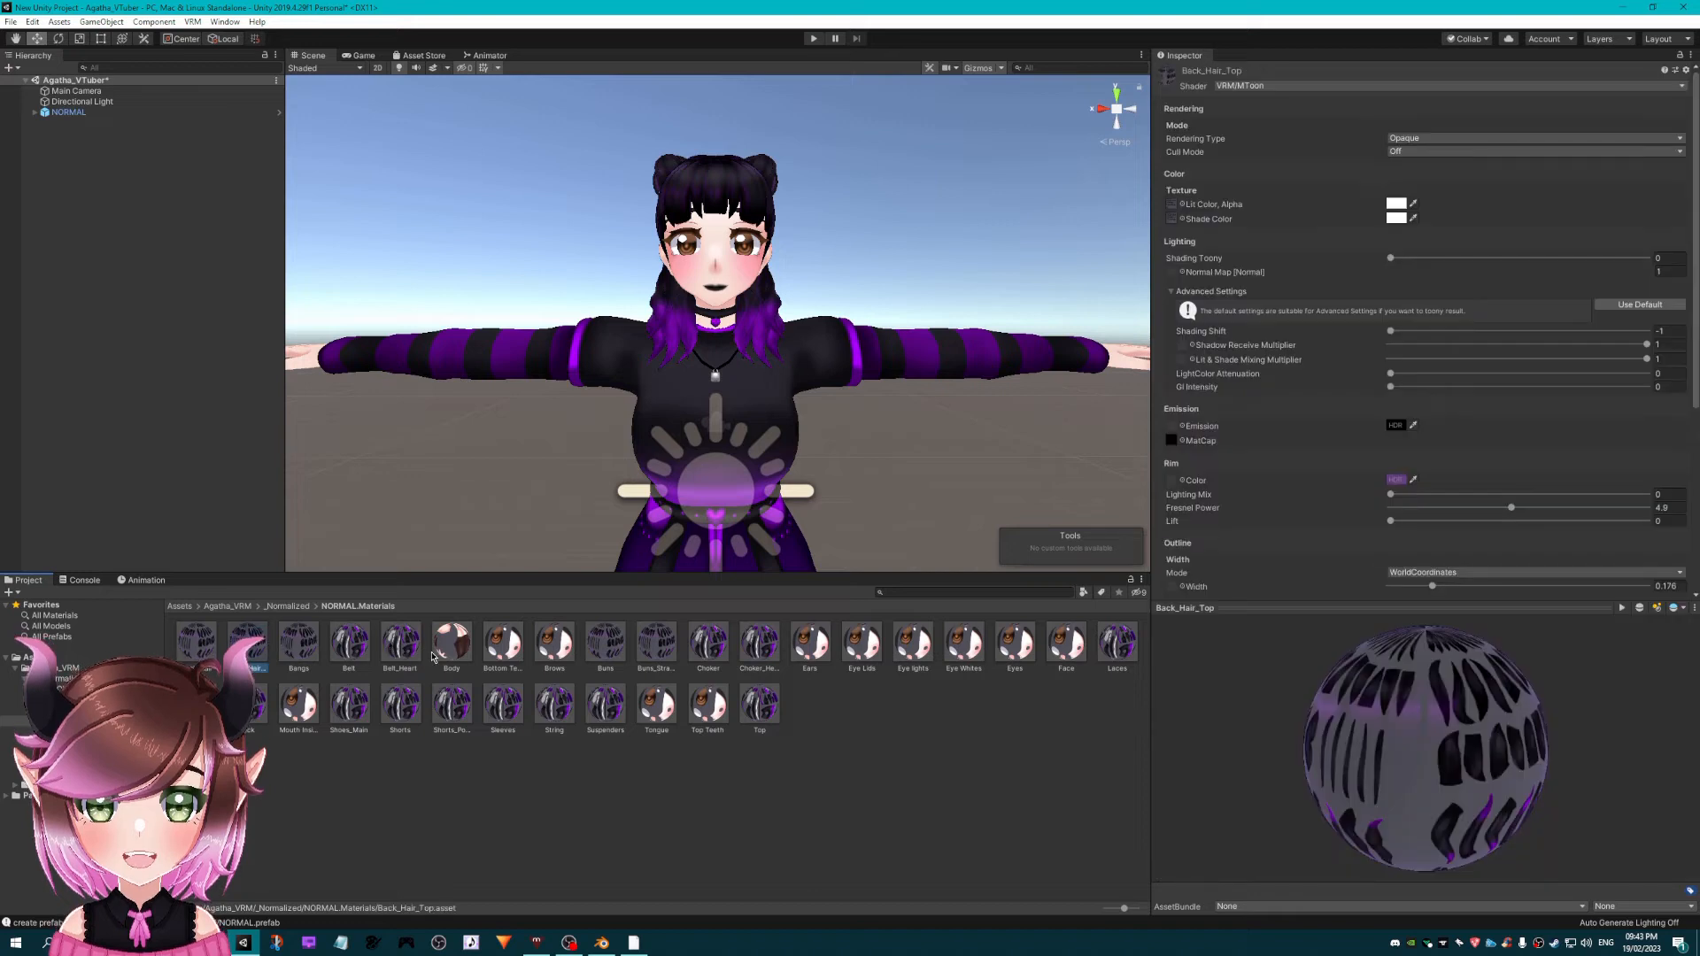
- Show the MToon shader settings of the Top material with the character's upper body in view
scroll(859, 400, "up", 2)
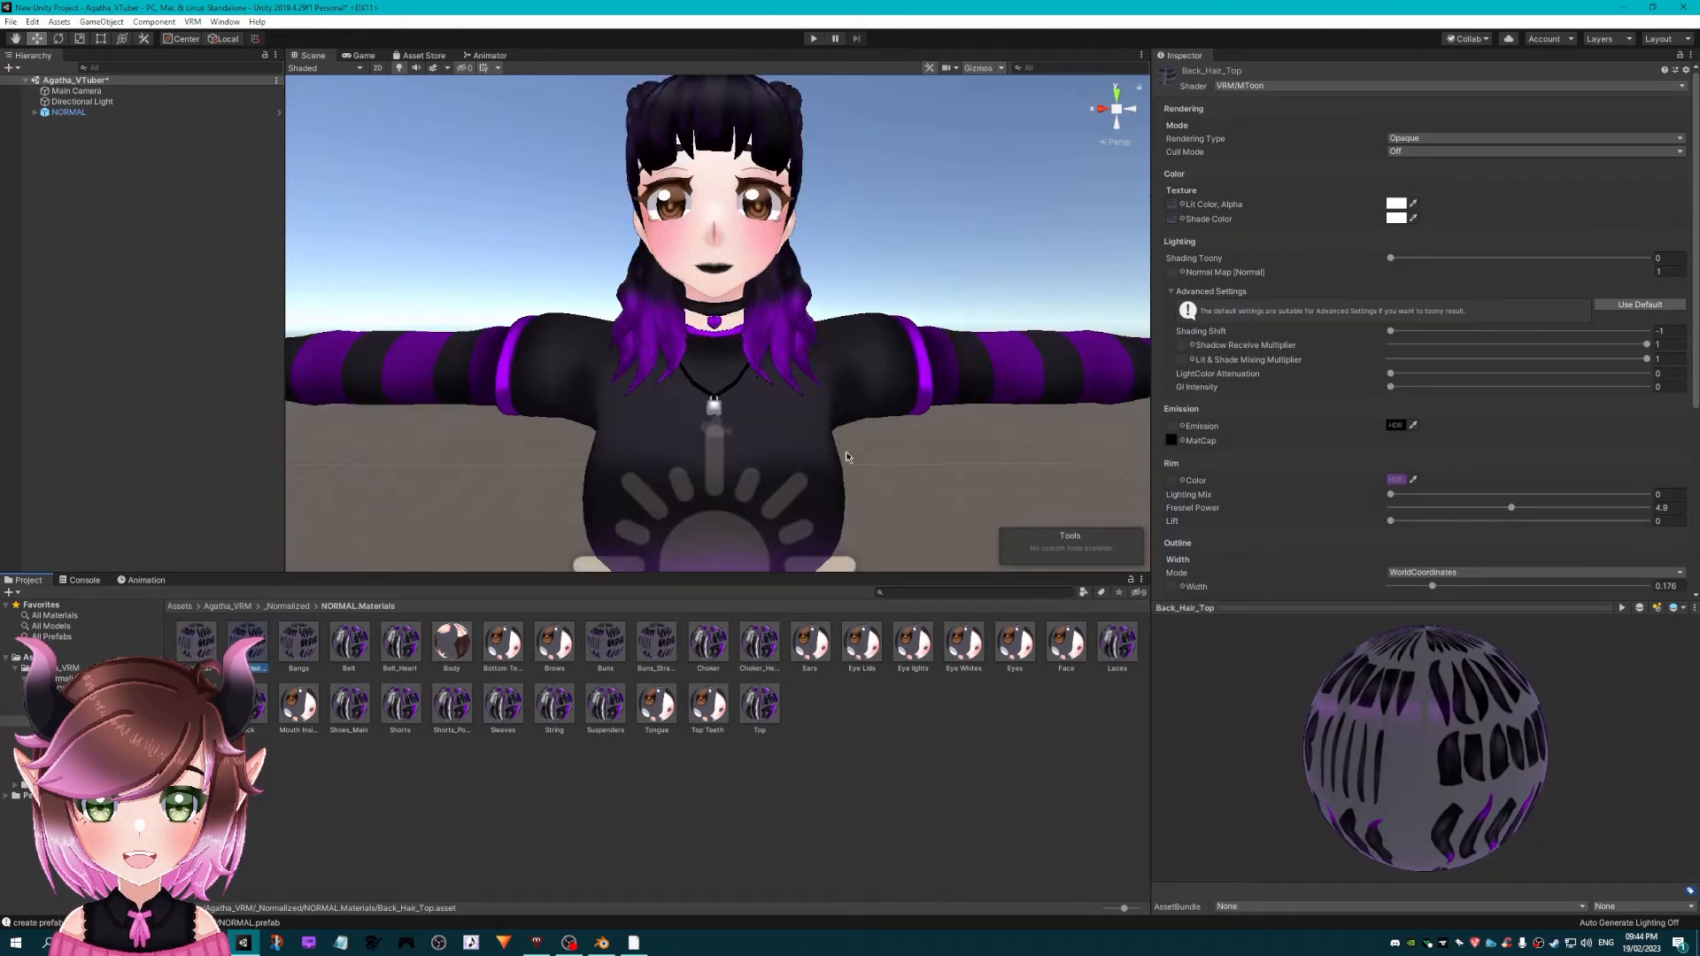
left_click(759, 732)
scroll(934, 367, "down", 2)
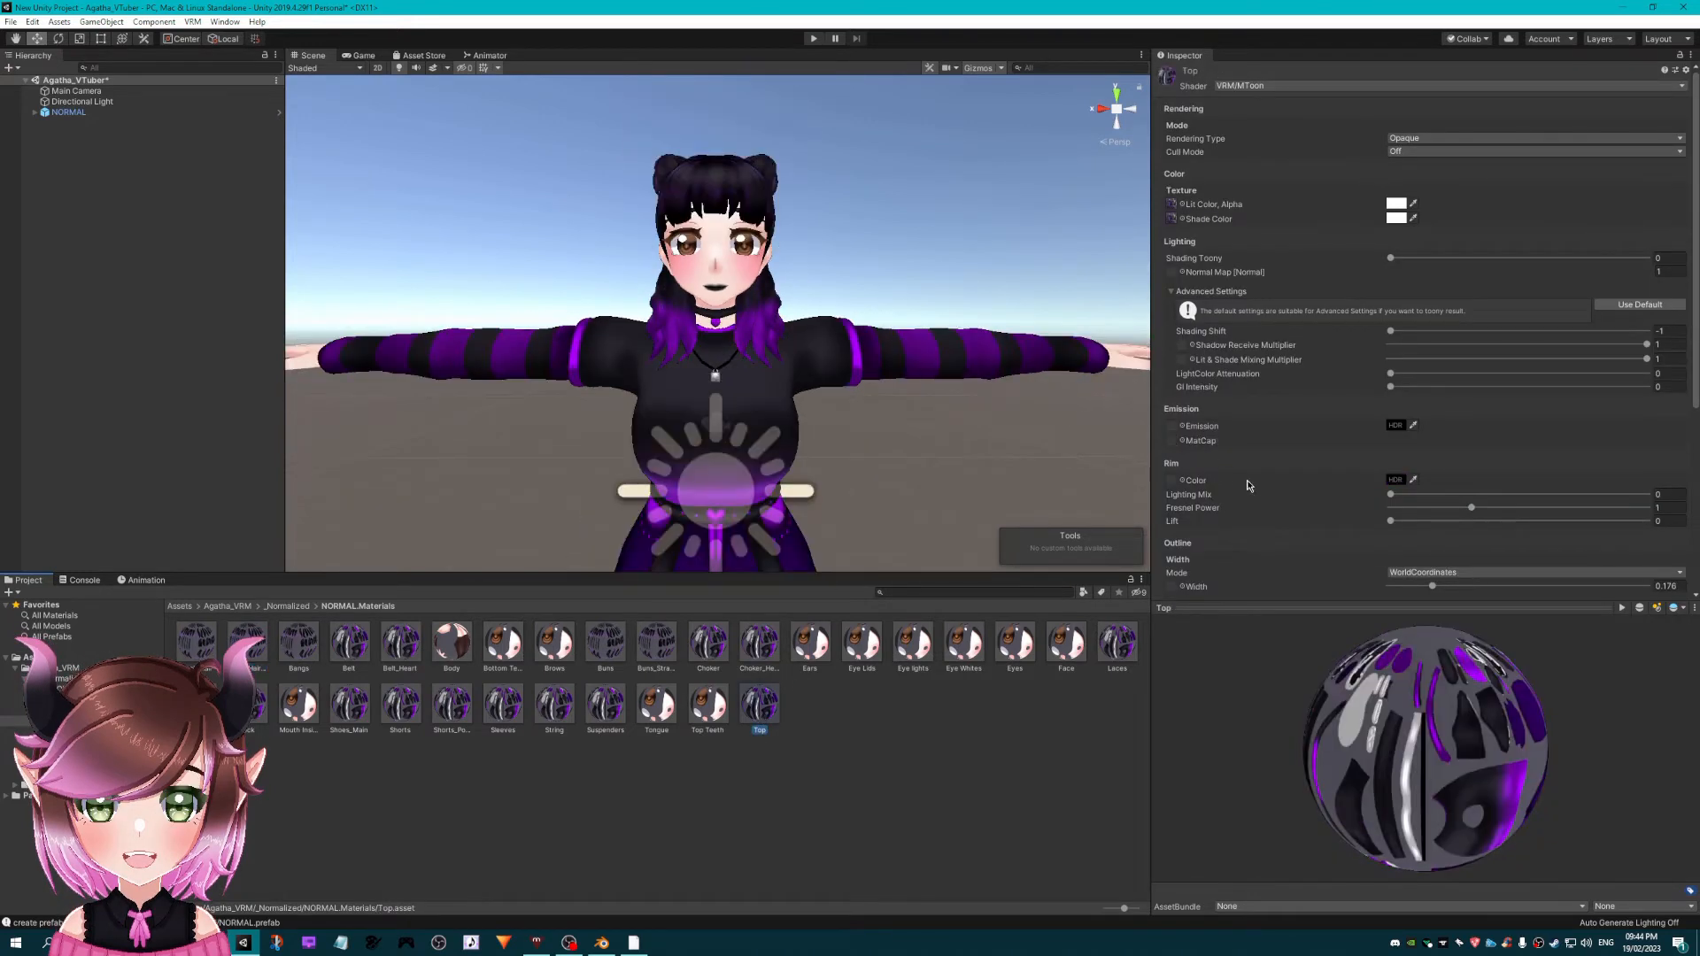
- Give the Top material a purple rim colour with a Fresnel Power of 2.4
left_click(1399, 482)
left_click_drag(972, 267, 968, 237)
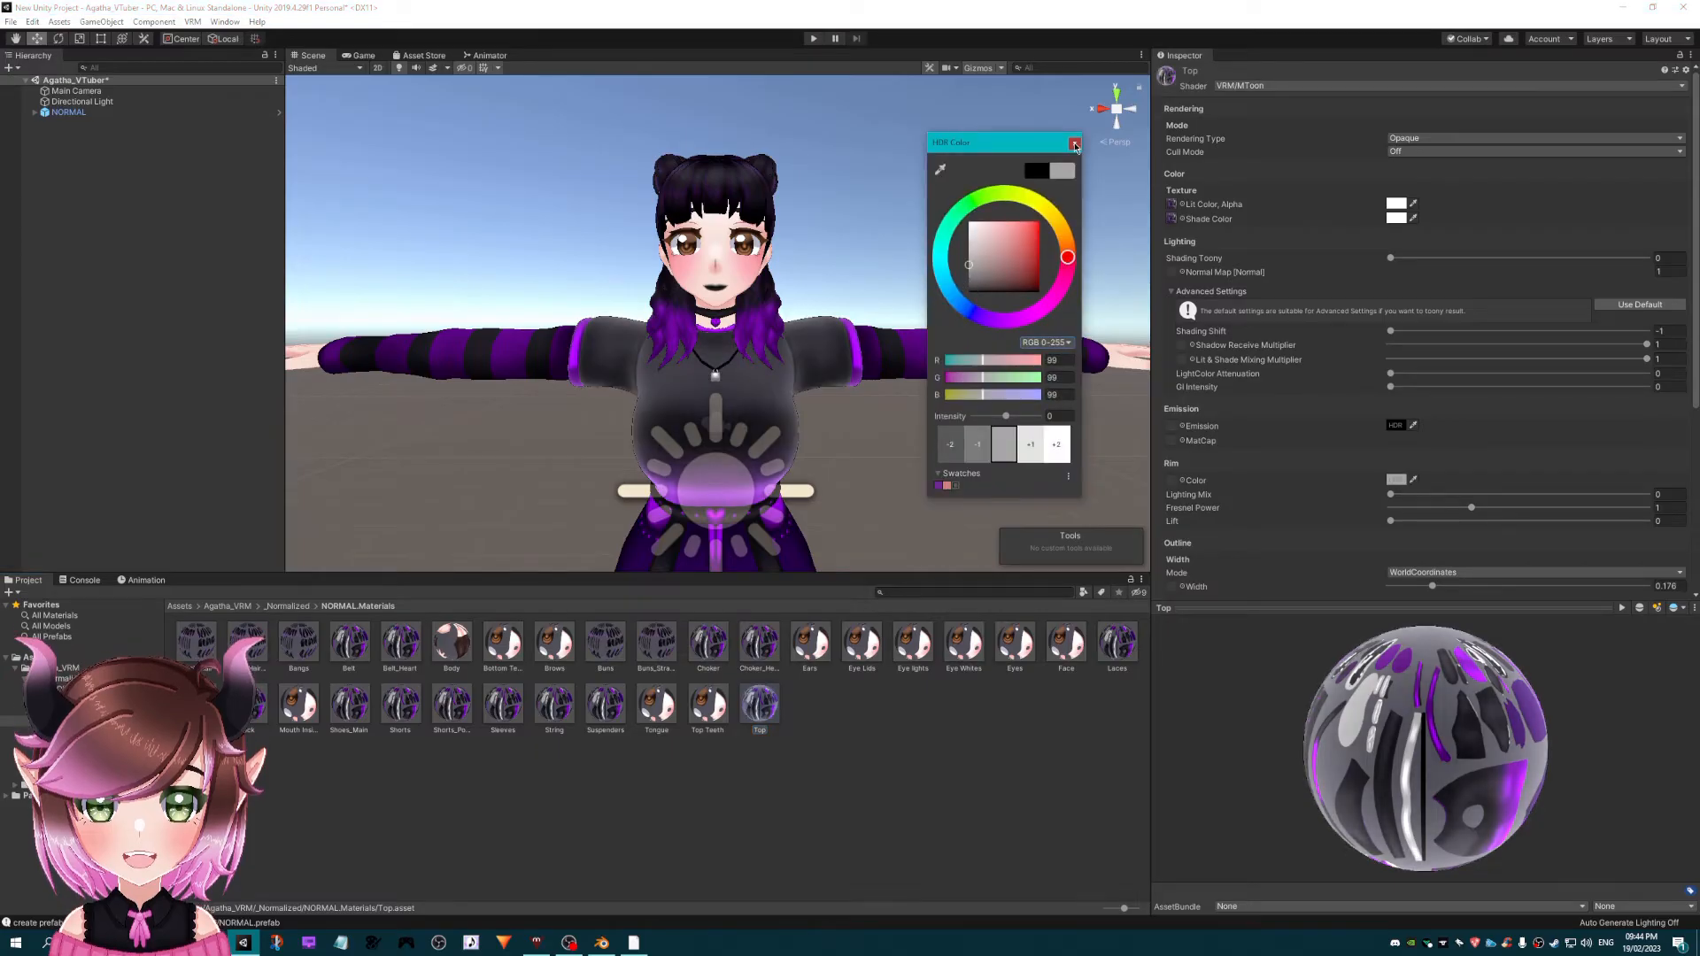
left_click(1440, 458)
left_click_drag(1472, 507, 1493, 507)
left_click(1396, 480)
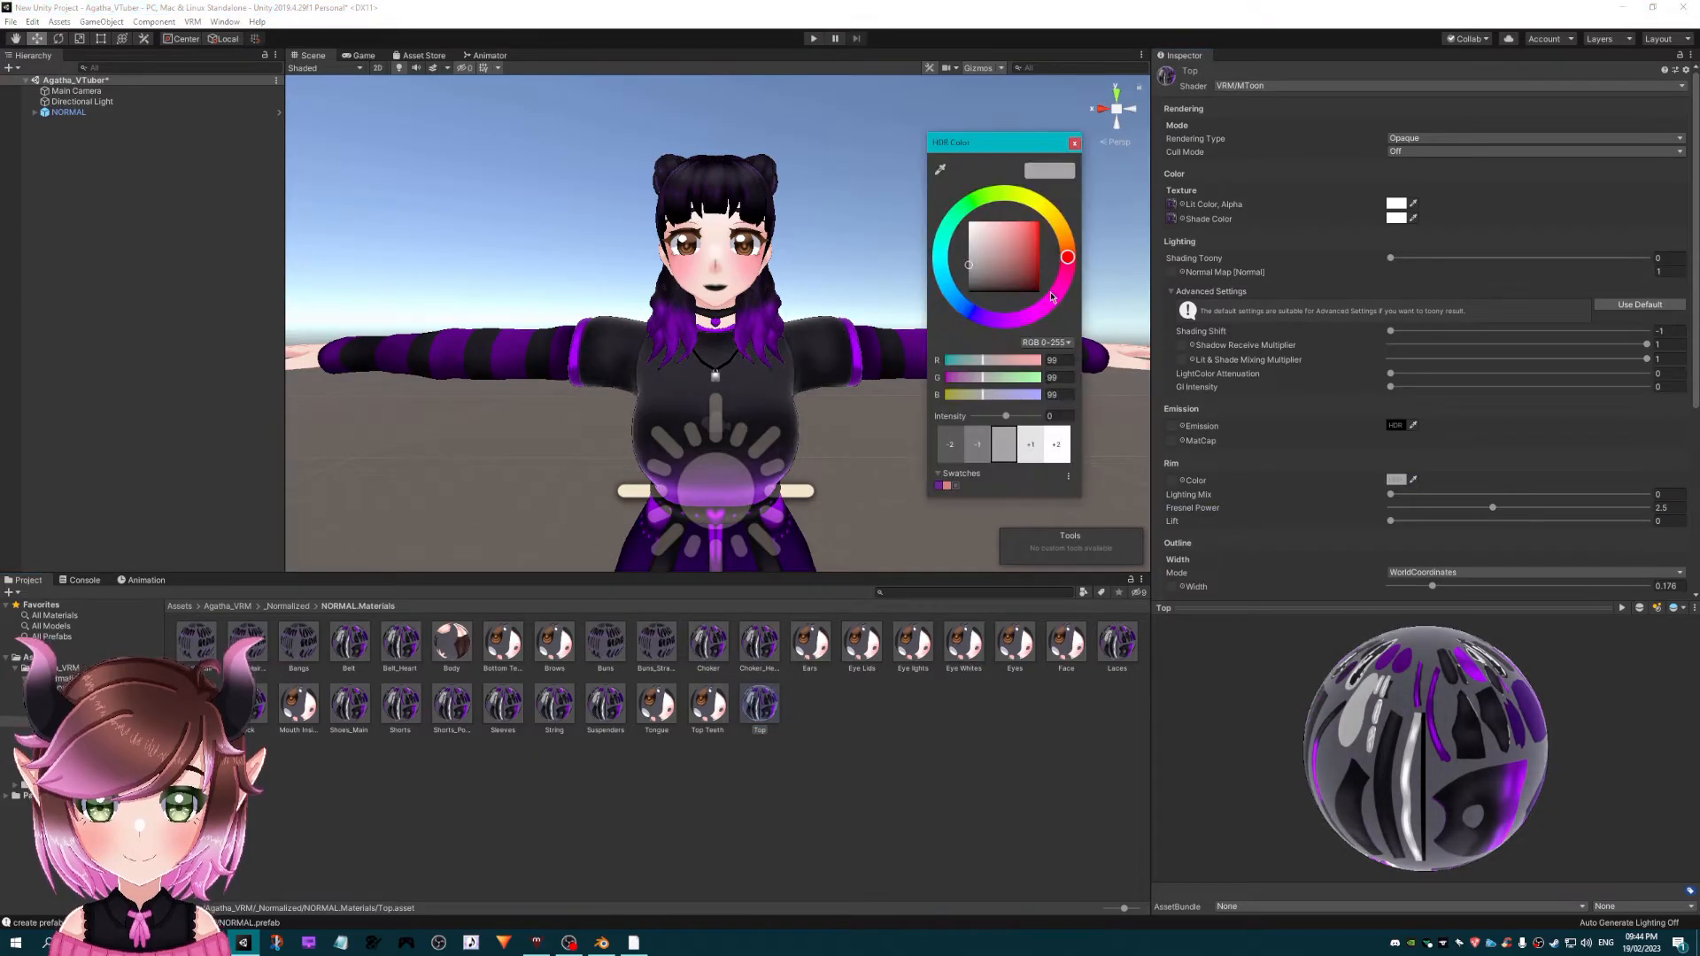
left_click_drag(1038, 245, 1031, 259)
left_click(1187, 507)
- Try out an emission colour on the Top material and bring it back to black
scroll(1183, 496, "down", 3)
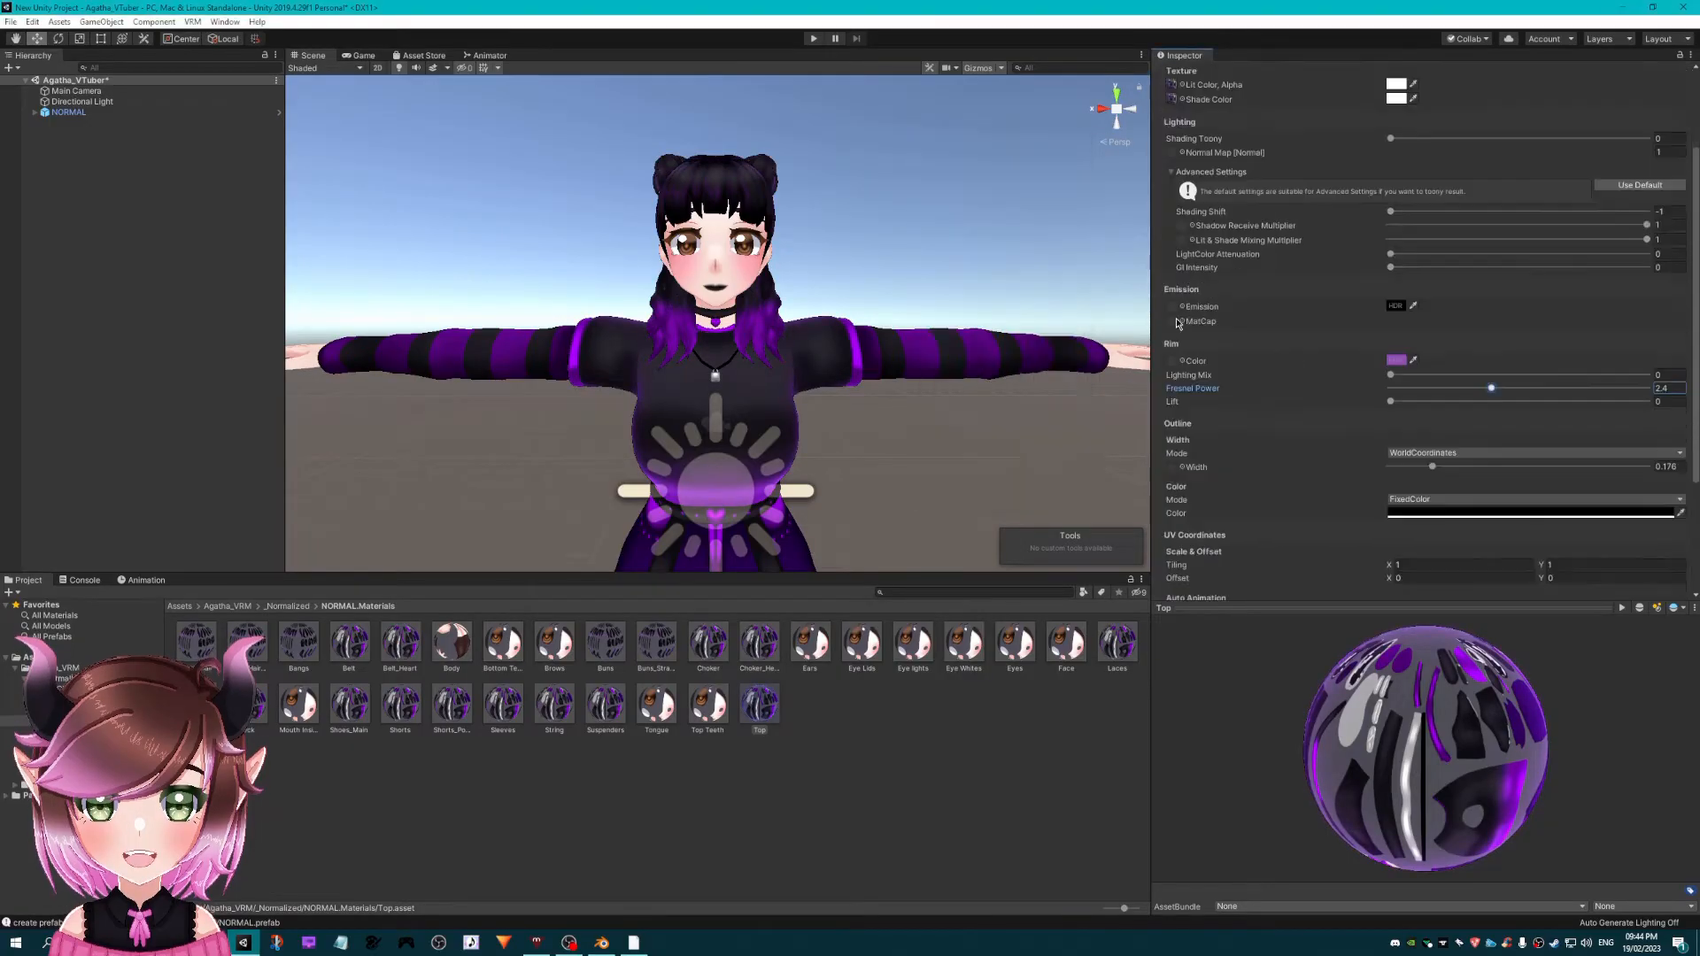
left_click(1395, 307)
left_click_drag(1018, 257, 1032, 301)
- Try the hair_lights texture as the Top material's MatCap and reset the MatCap to None
left_click(1183, 322)
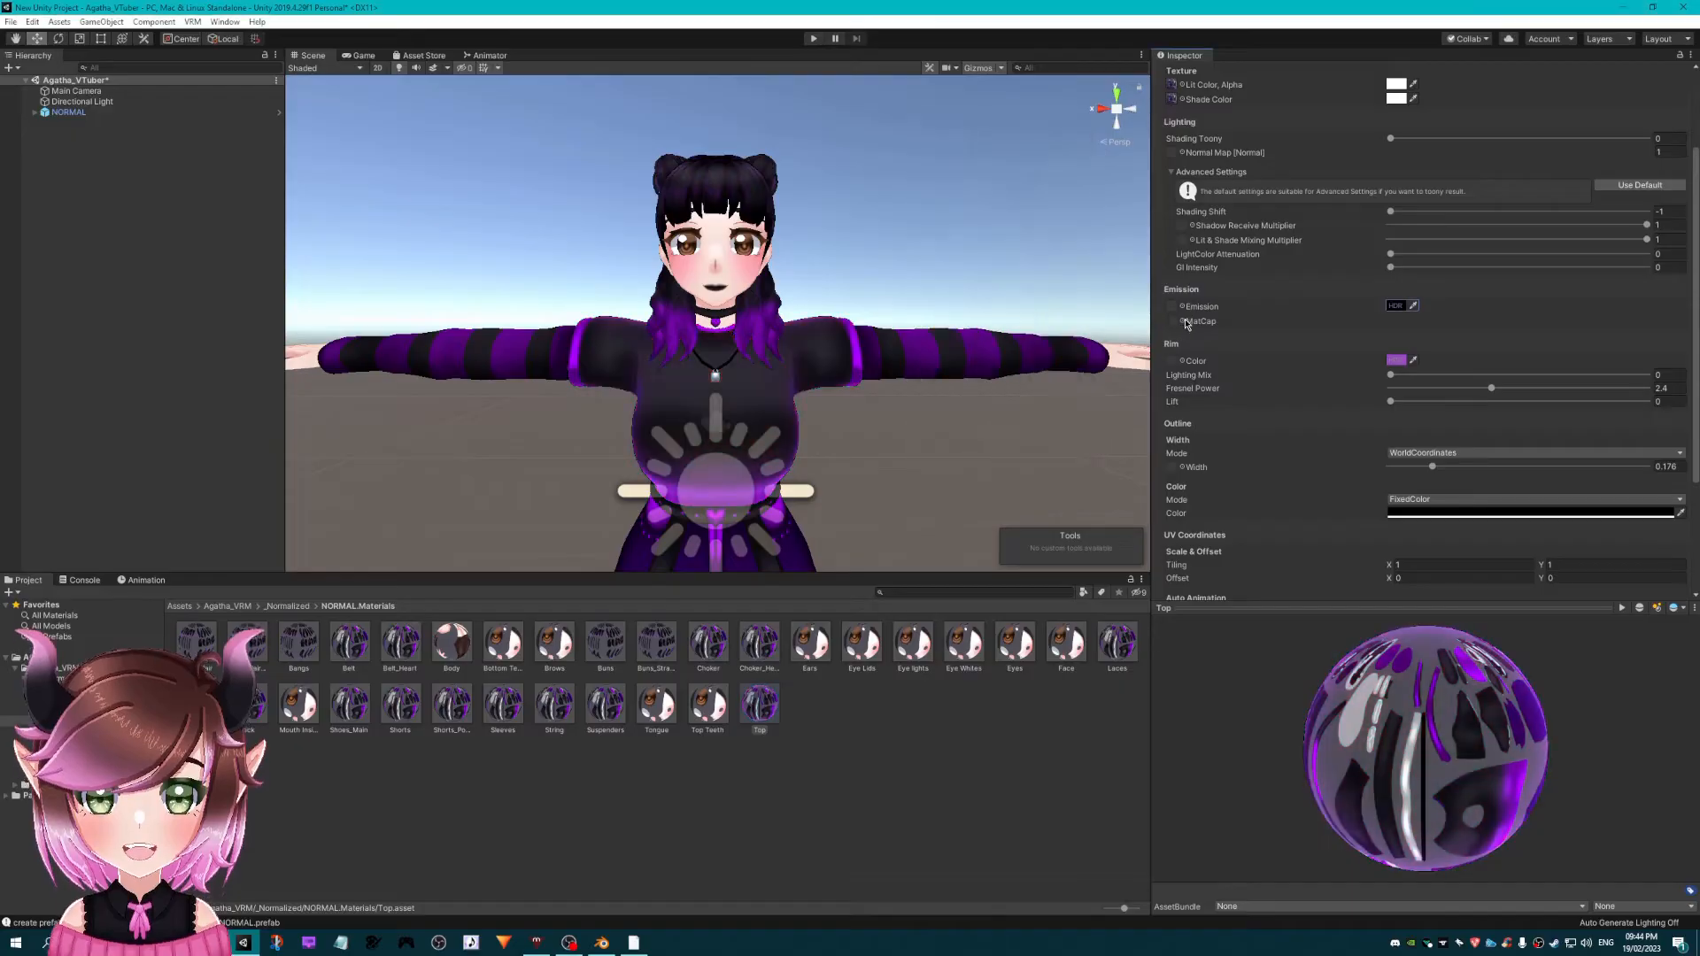
left_click(455, 317)
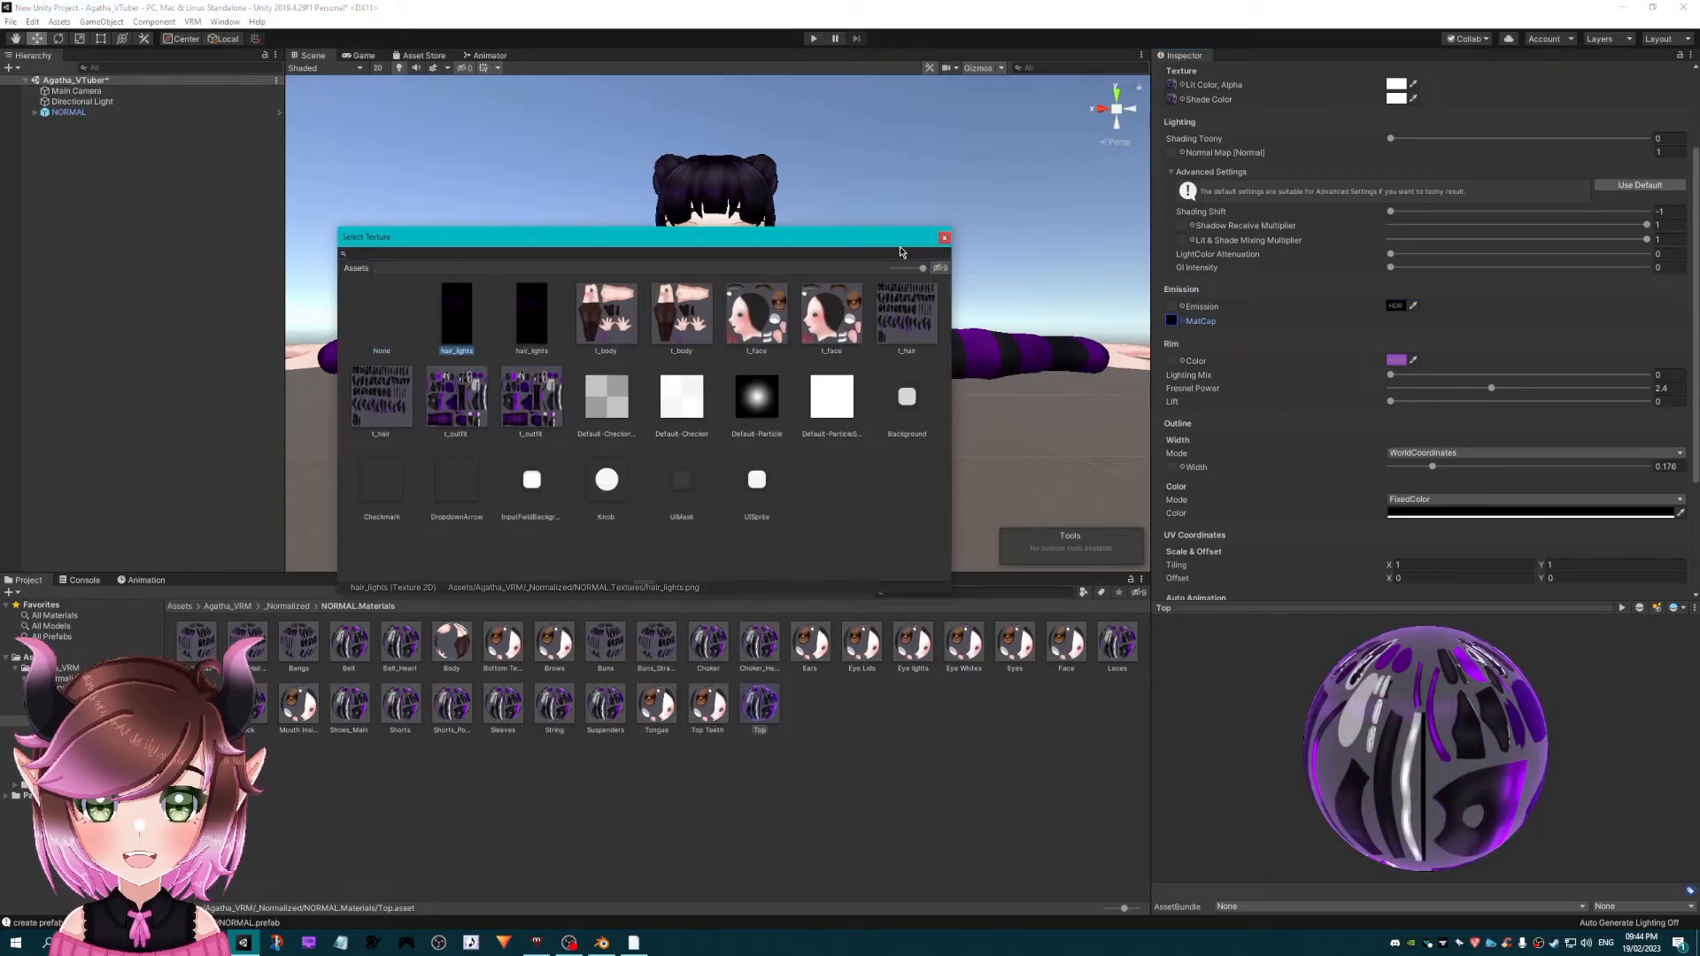
left_click(378, 302)
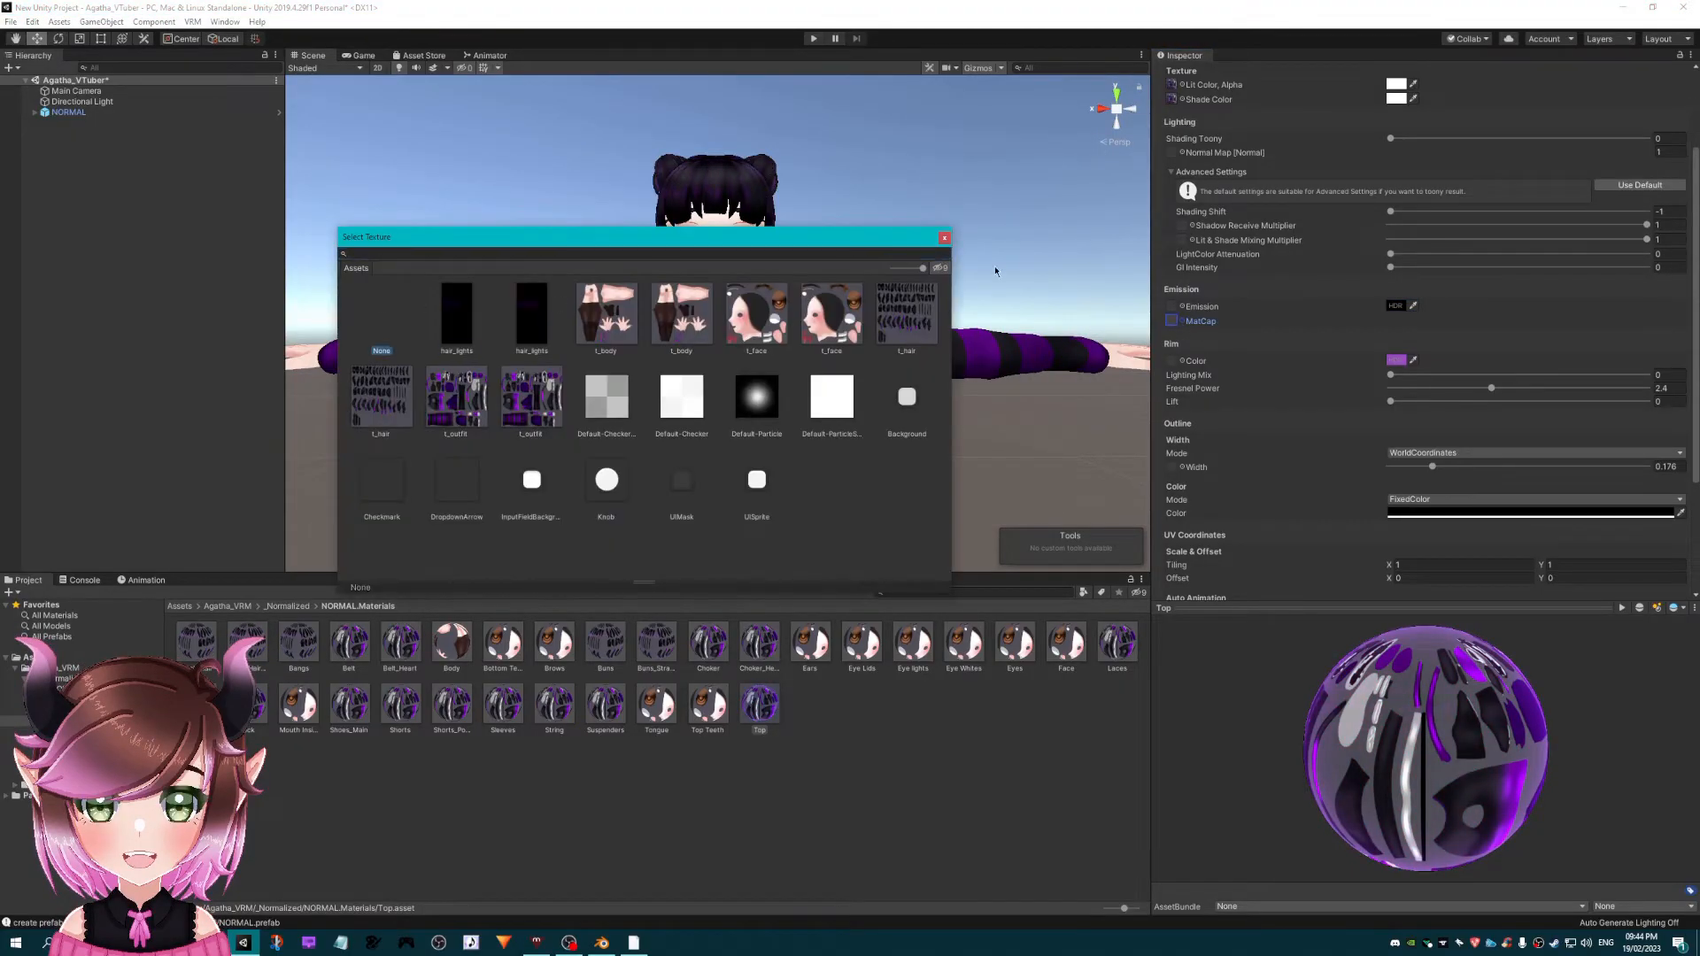
left_click(944, 239)
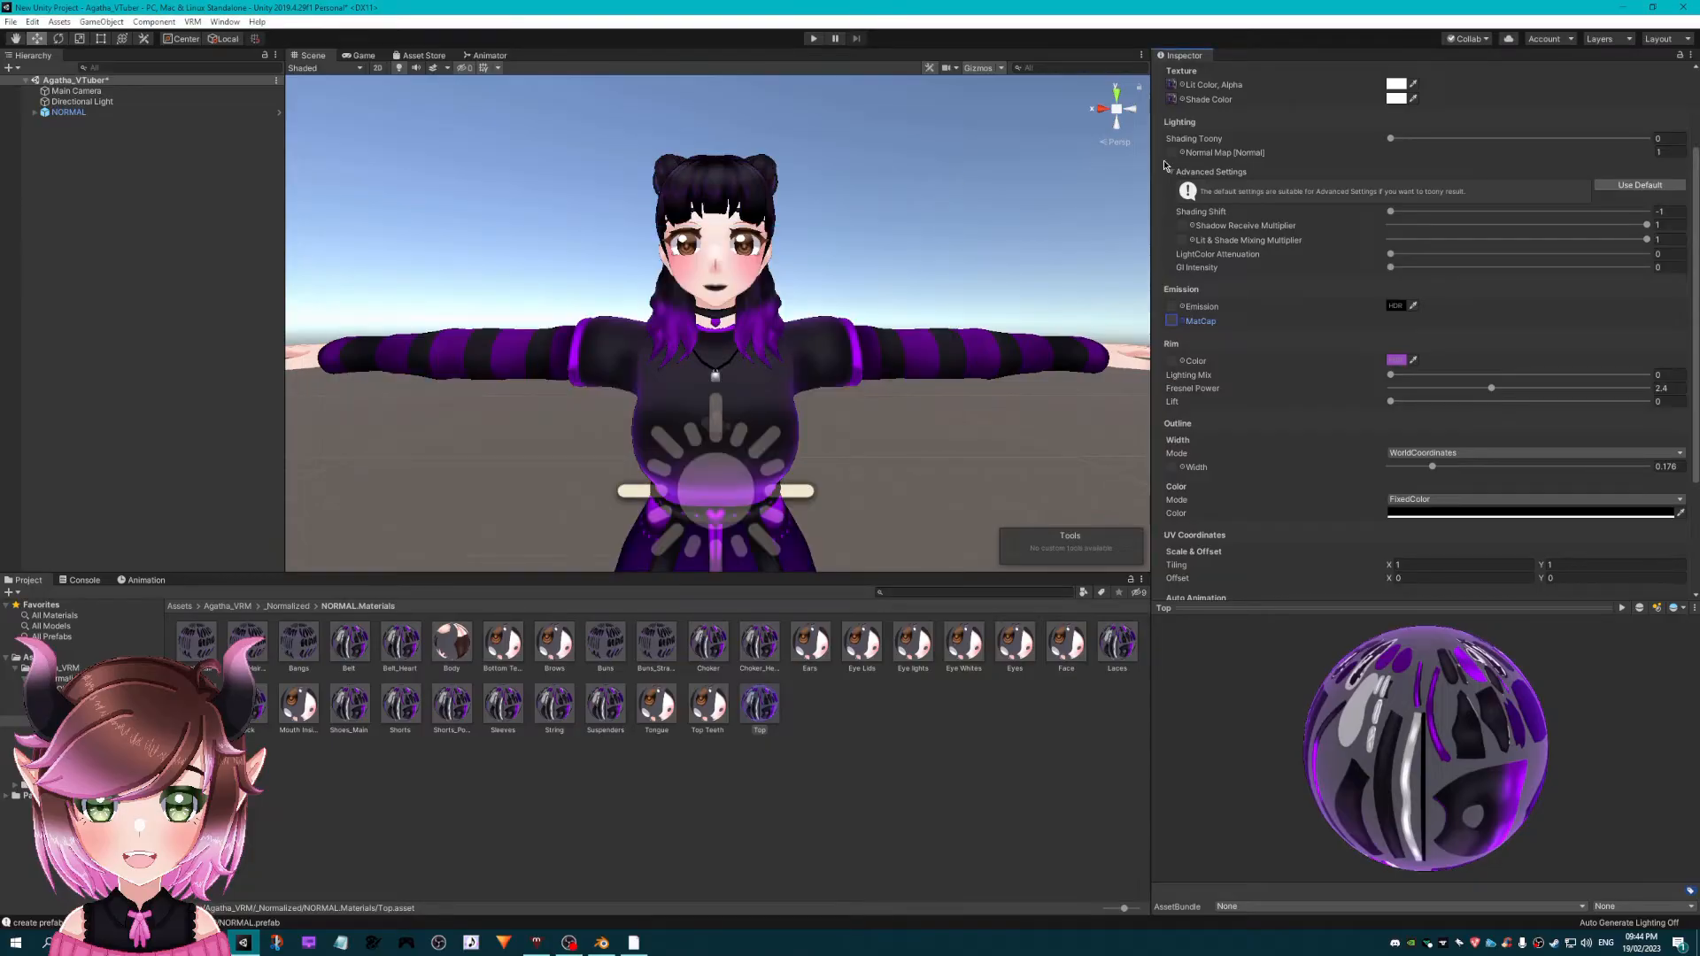
- Look through the textures available for the Top material's Lit Color and leave the assigned one in place
scroll(1165, 166, "up", 3)
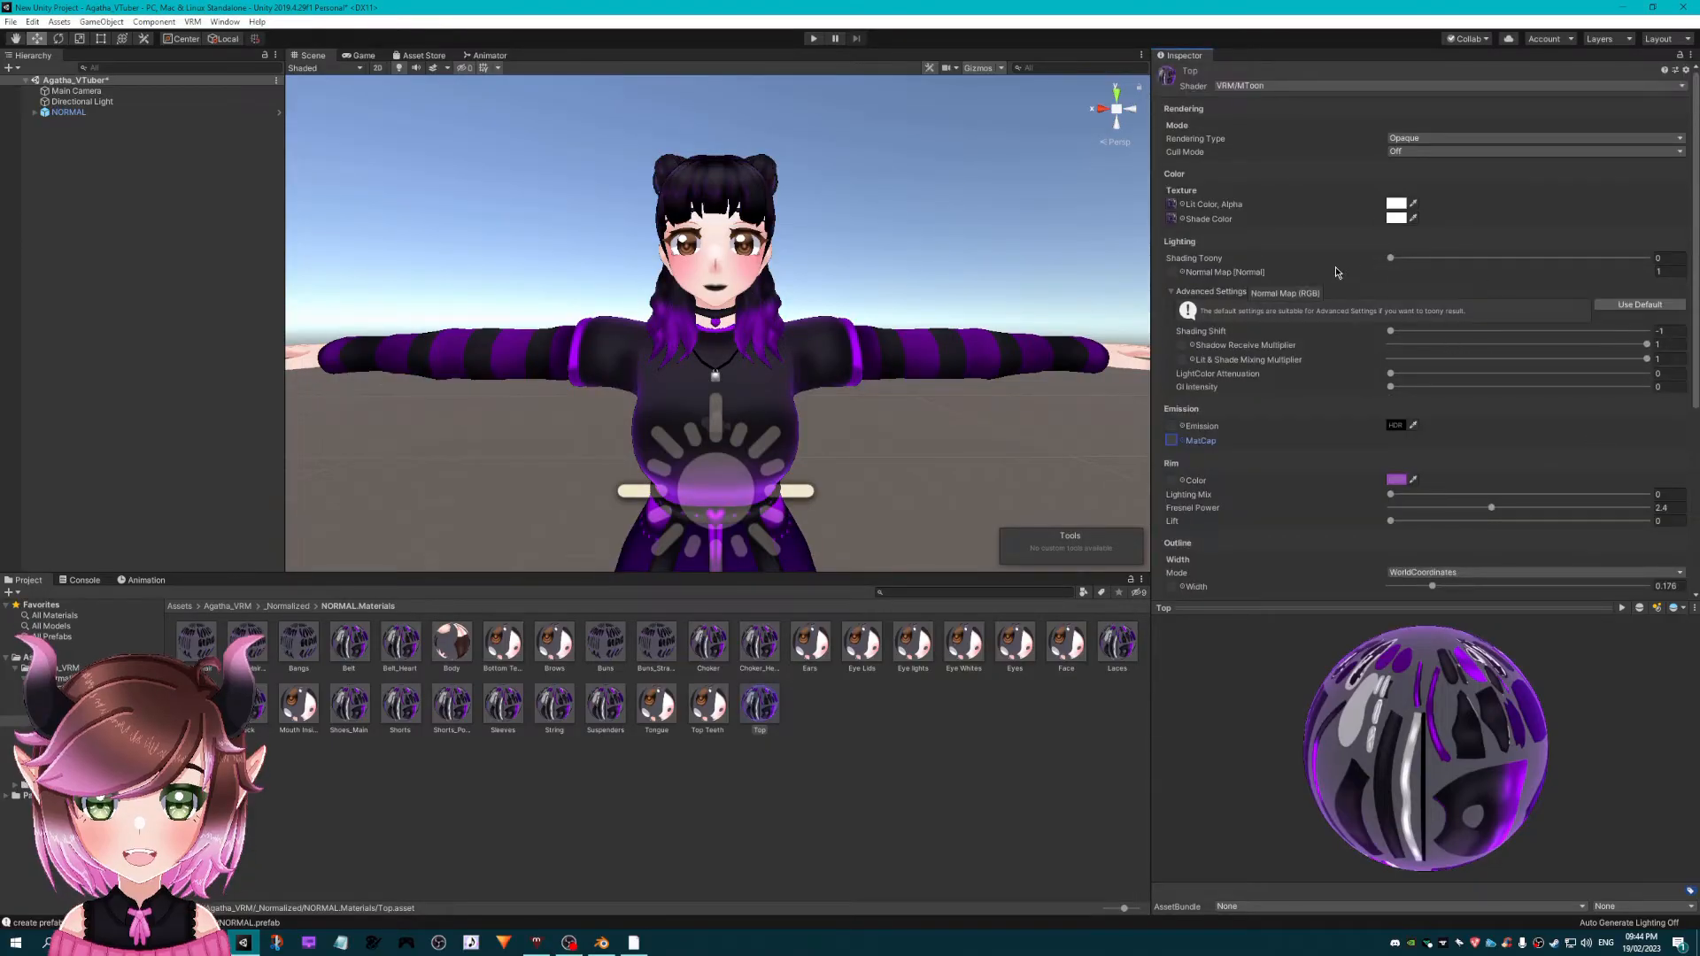
left_click(1182, 205)
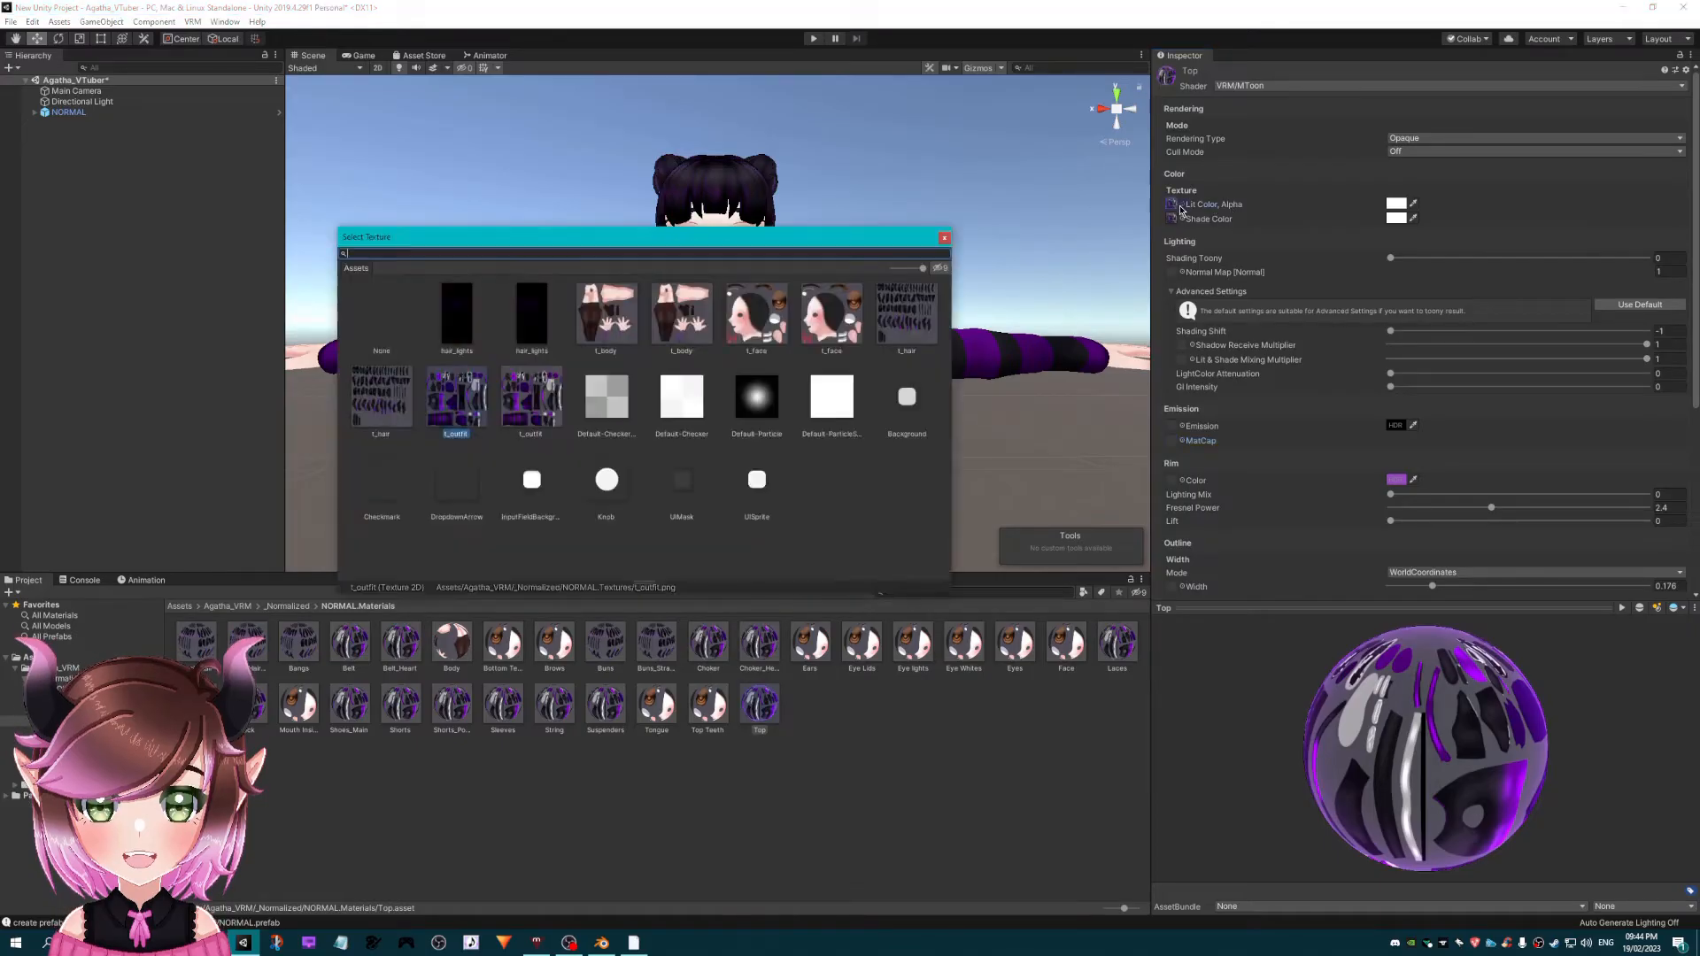
left_click(1217, 450)
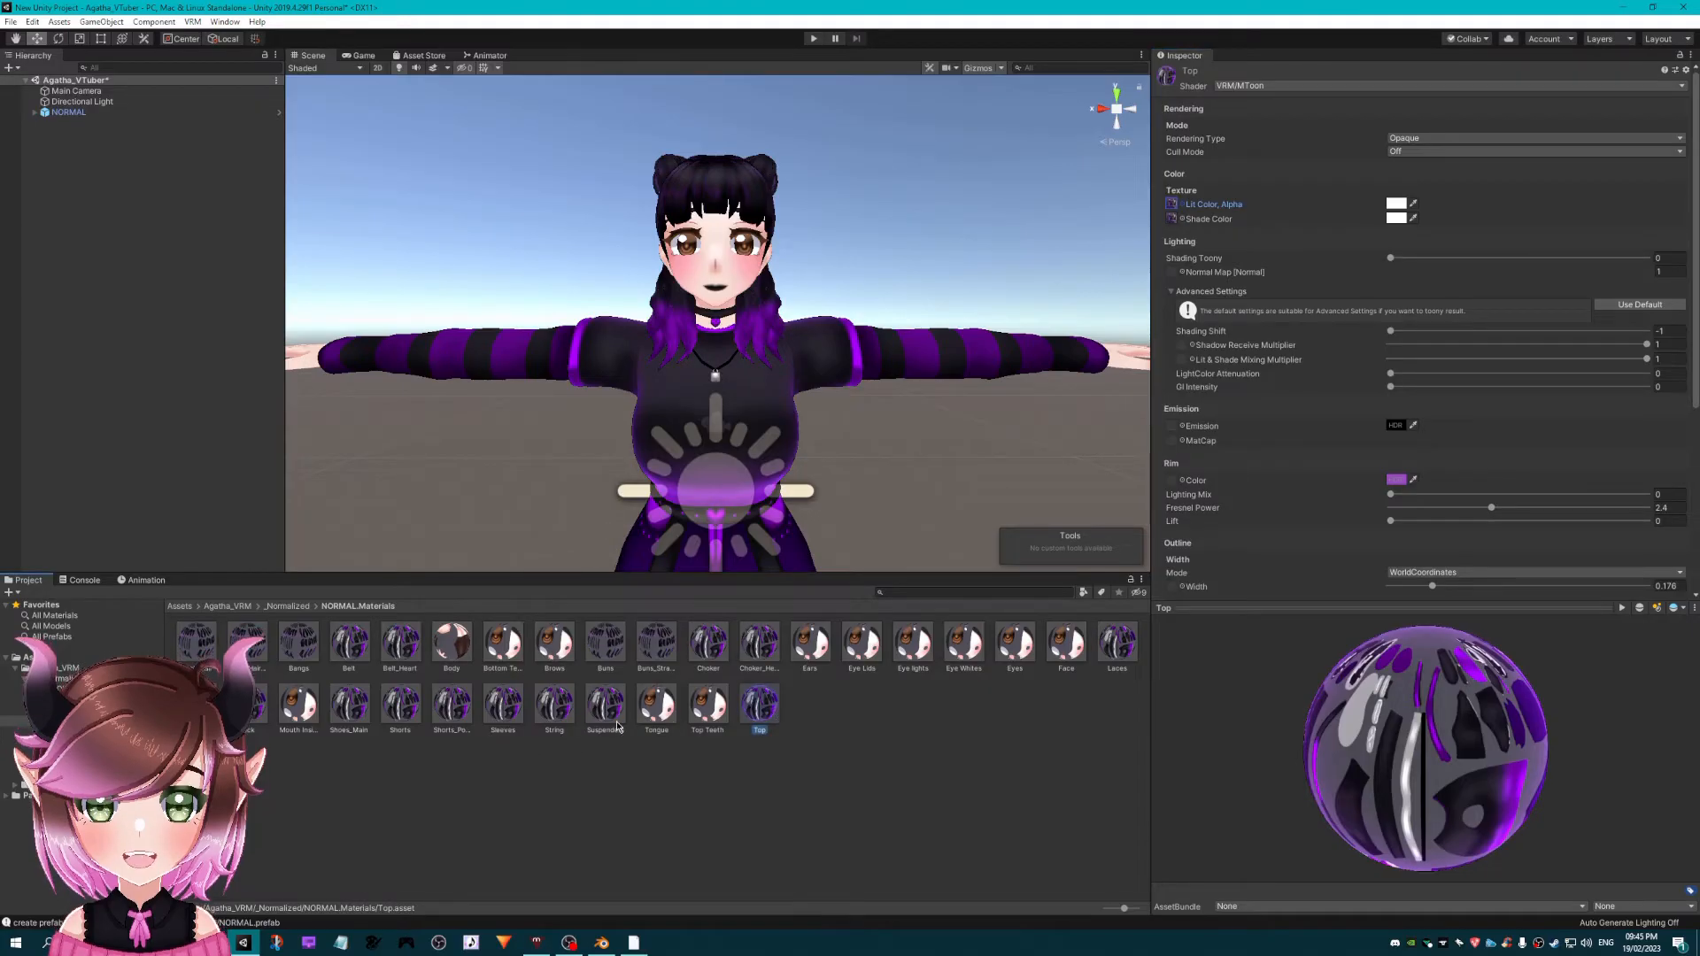
- Select the twelve other outfit materials, from Suspenders and Sleeves to Laces, Lock, Choker and Belt, and open their shared rim colour
left_click_drag(609, 709, 531, 720)
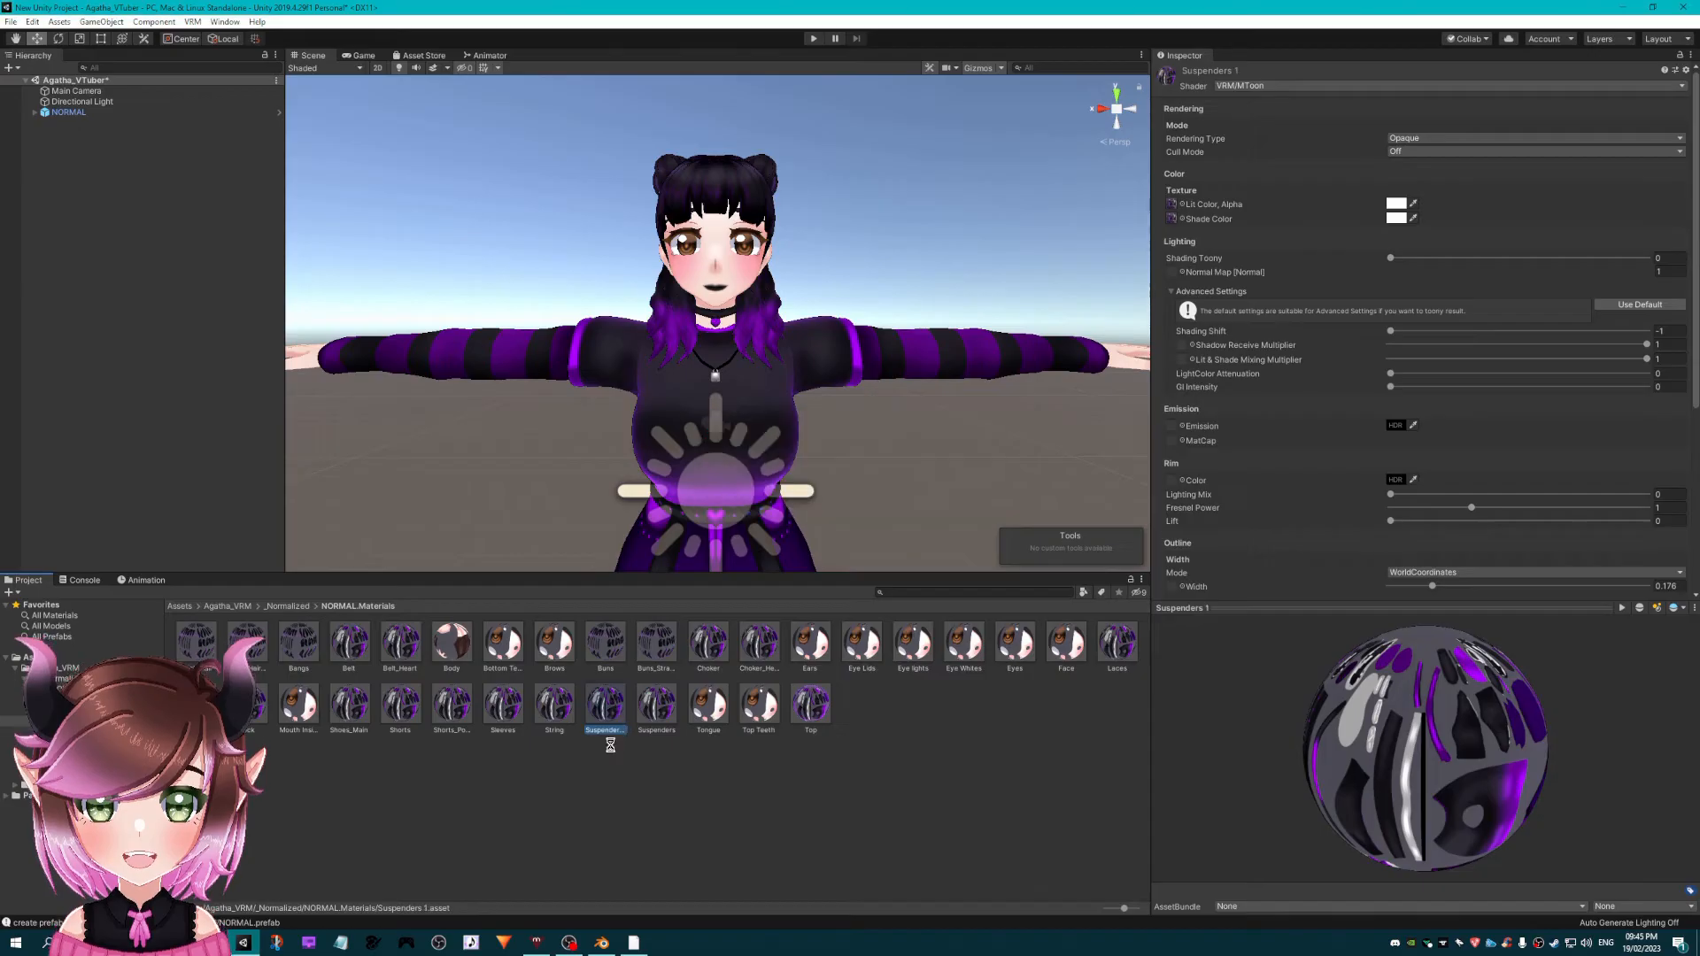
key("ctrl+z")
left_click(605, 704)
left_click(360, 719, "shift")
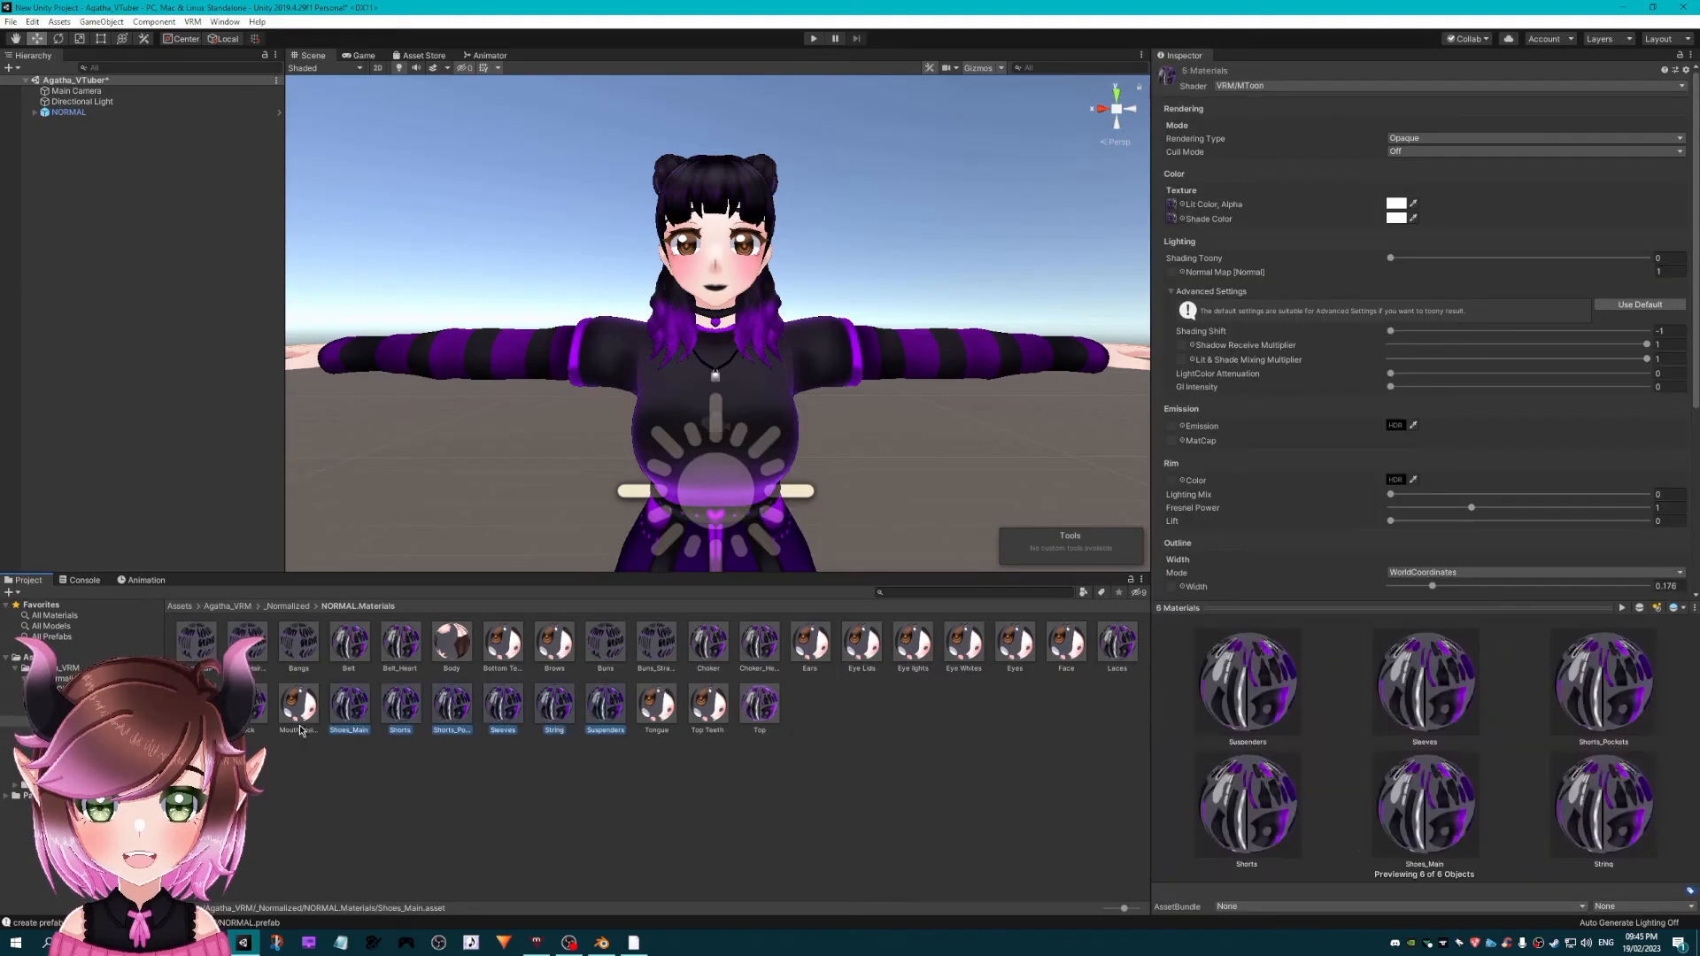
left_click(254, 710, "shift")
left_click(300, 711, "ctrl")
left_click(1112, 654, "ctrl")
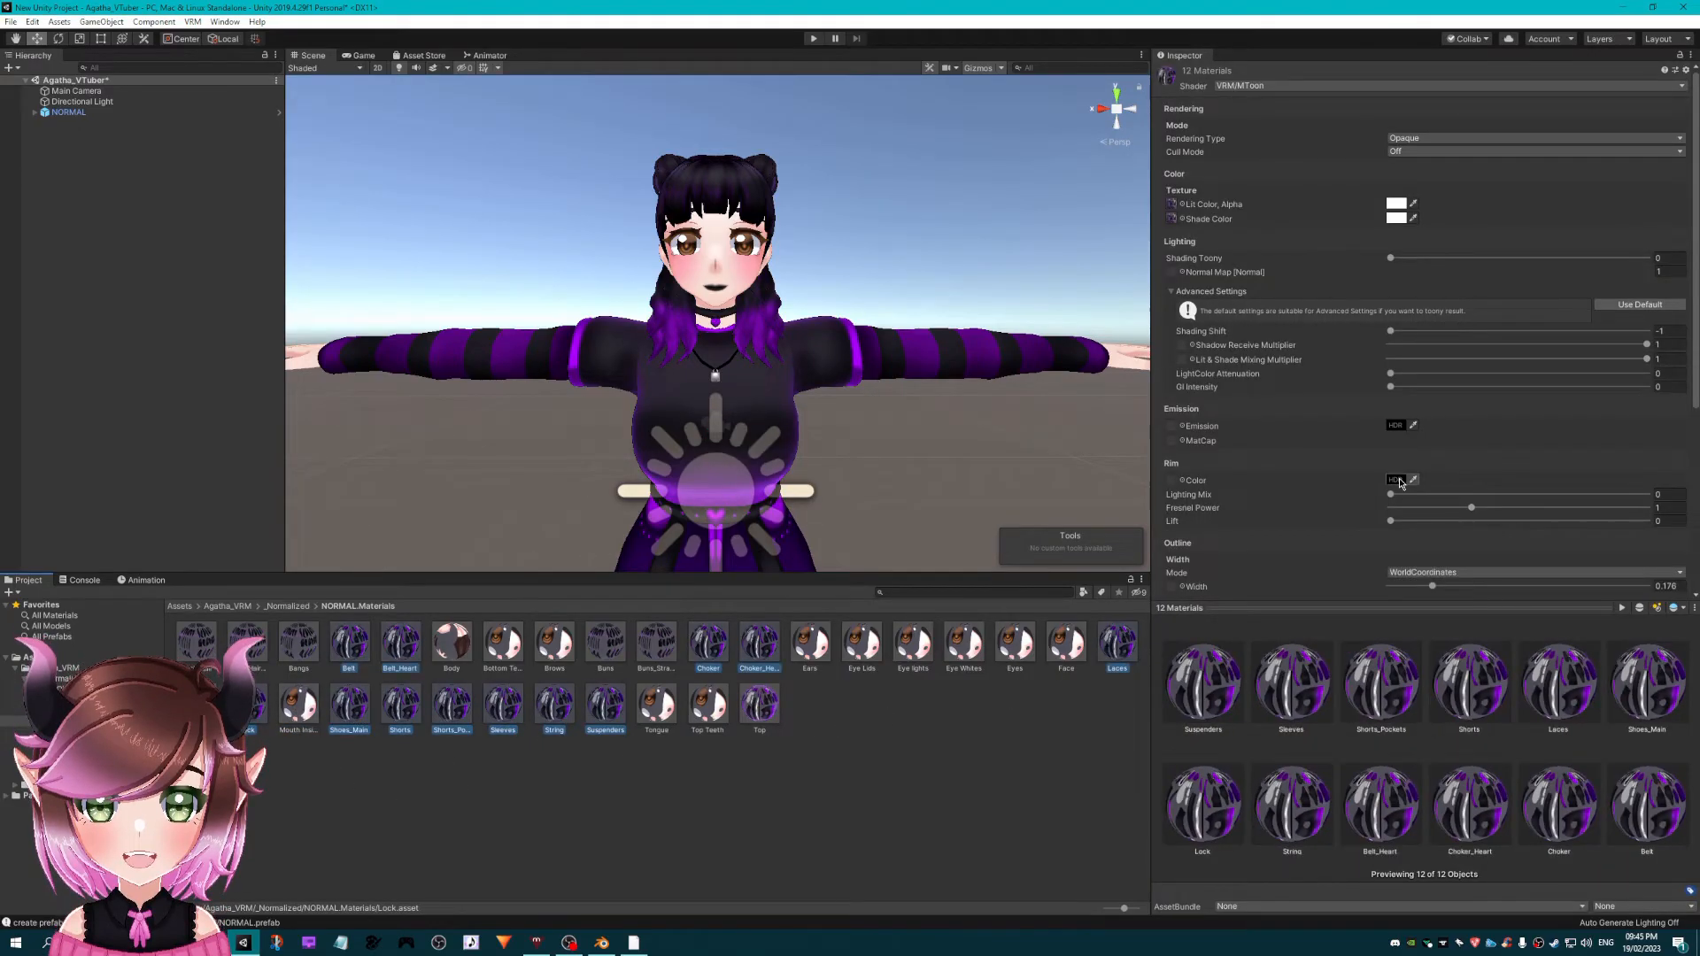
left_click(1400, 483)
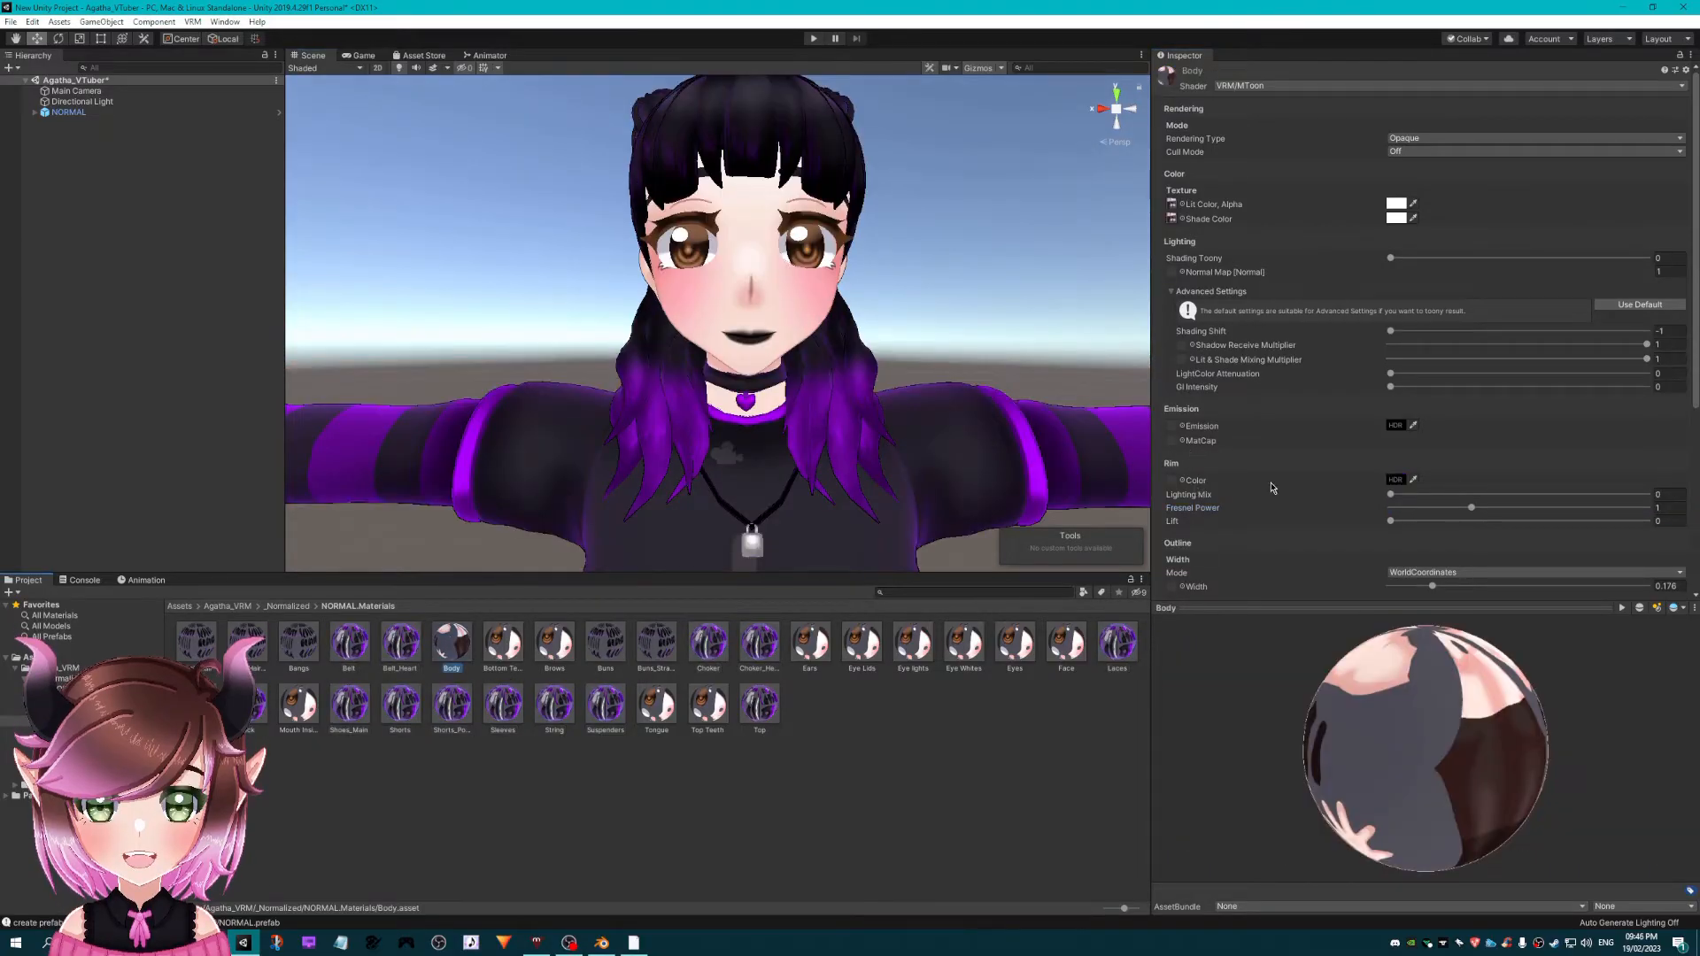
- Give the Body material a white rim colour with a Fresnel Power of 4.2
left_click(1396, 479)
left_click_drag(1023, 298, 930, 221)
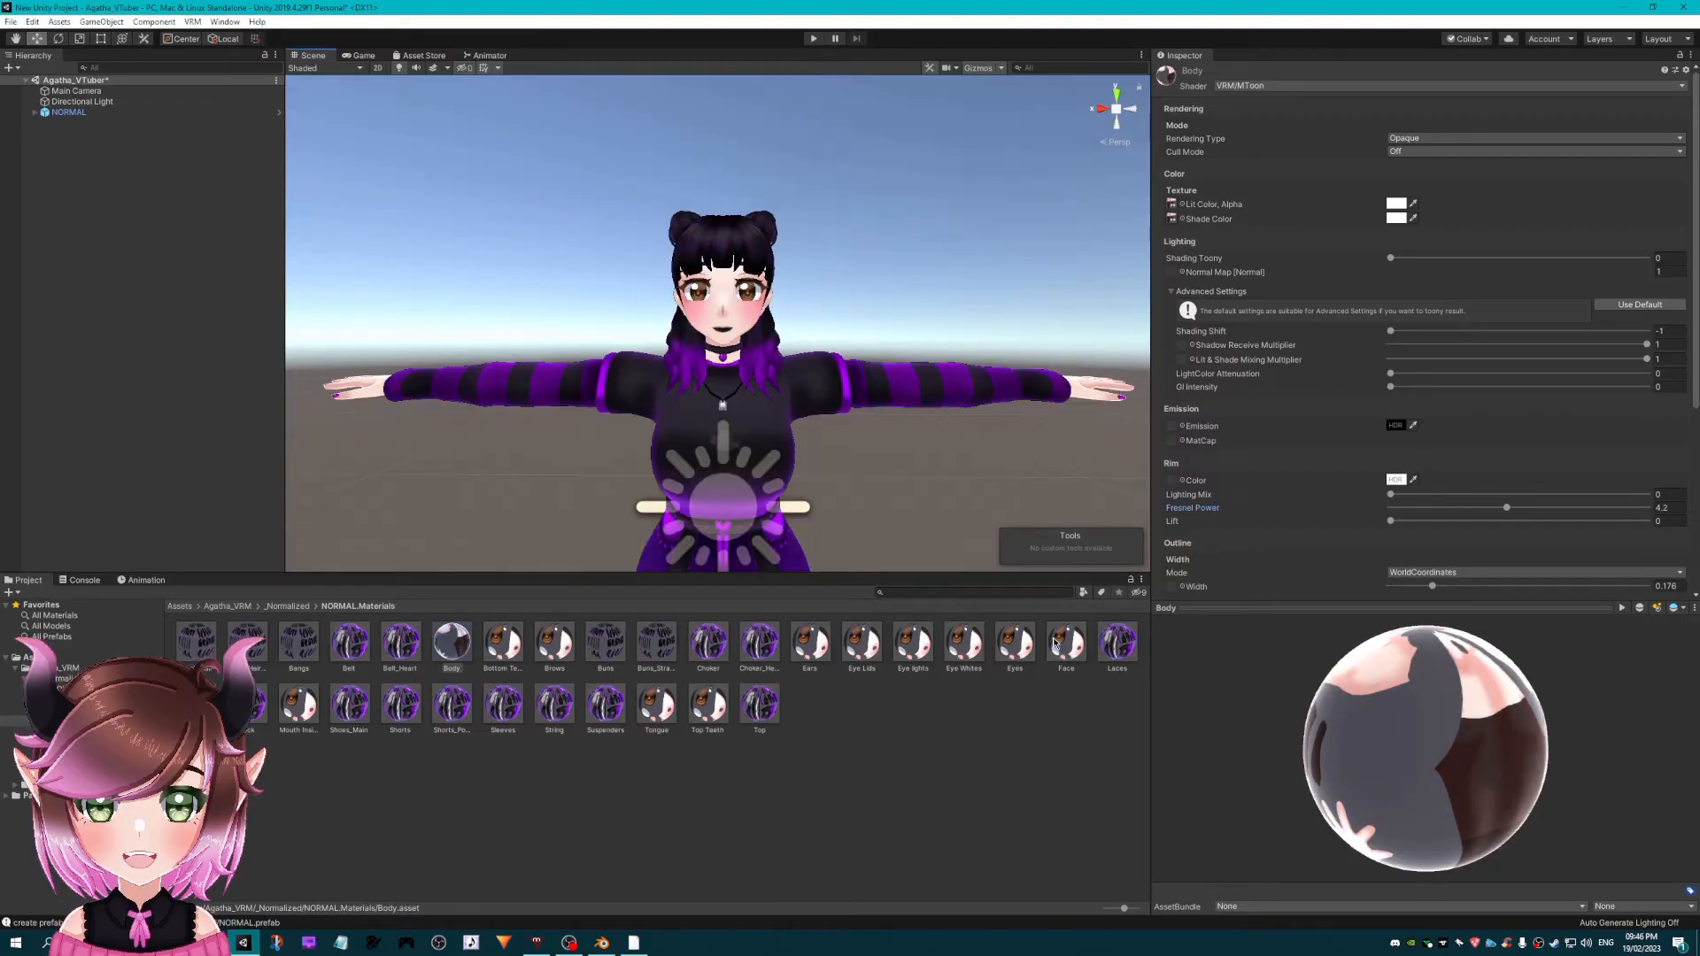
- Try a white rim colour on the Eyes material and inspect the avatar's eyes up close
left_click(1015, 642)
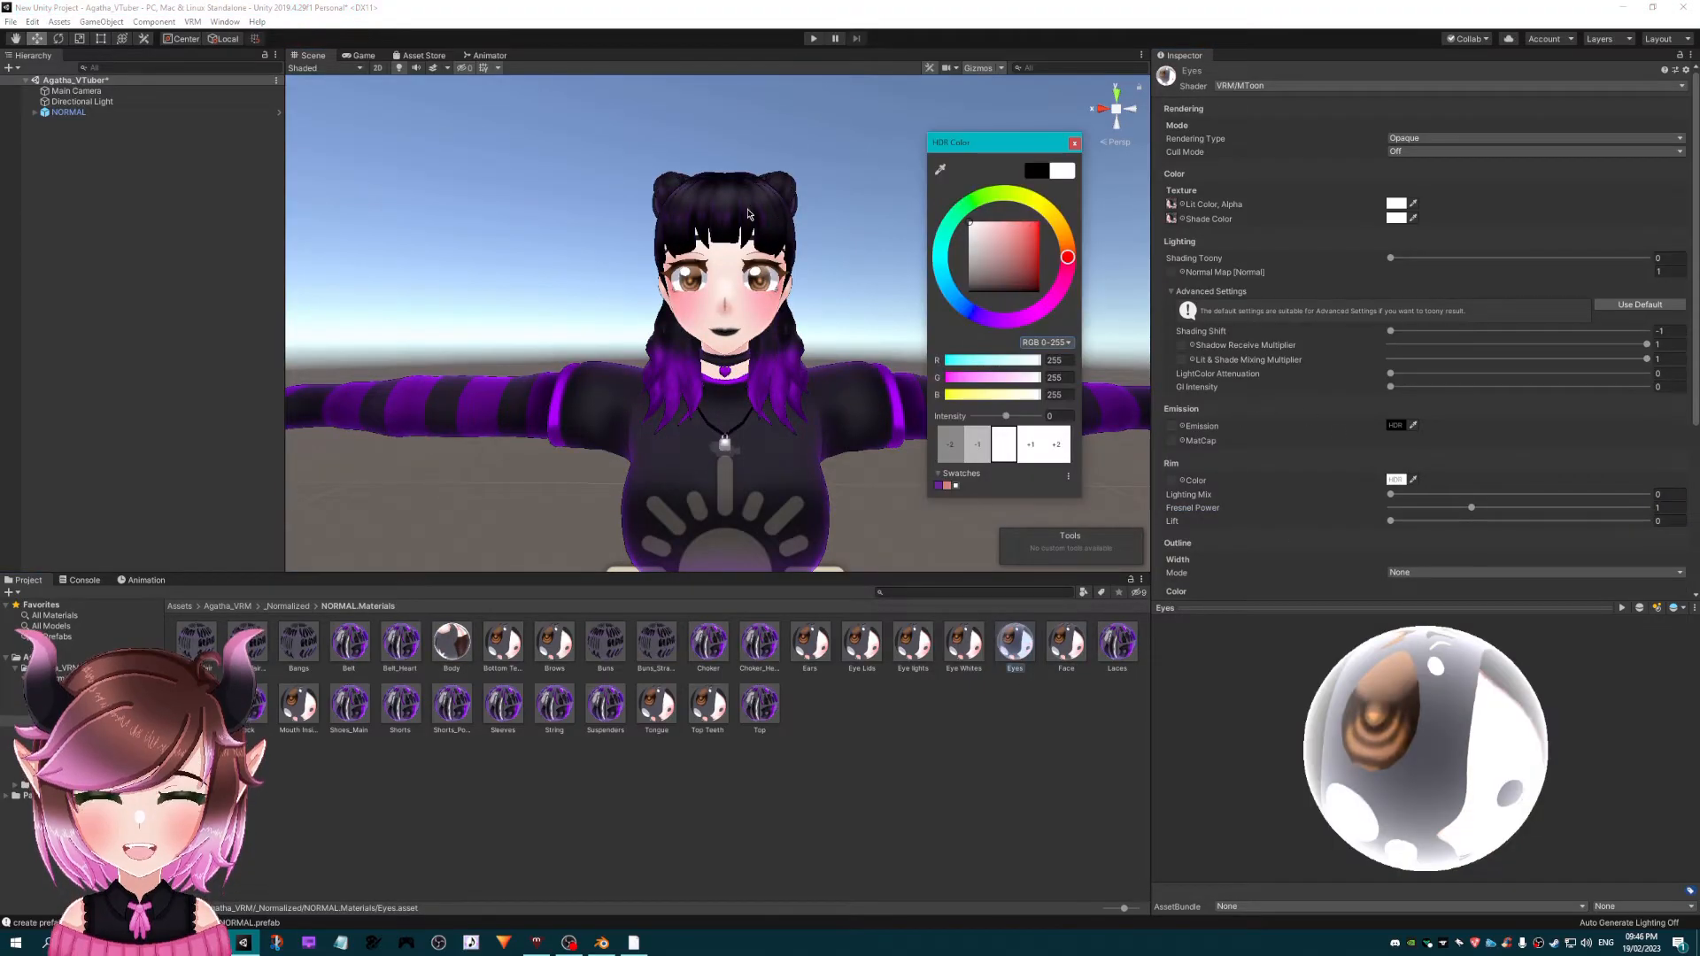
scroll(747, 247, "up", 10)
middle_click(726, 270)
scroll(726, 277, "down", 6)
middle_click_drag(749, 272, 789, 331)
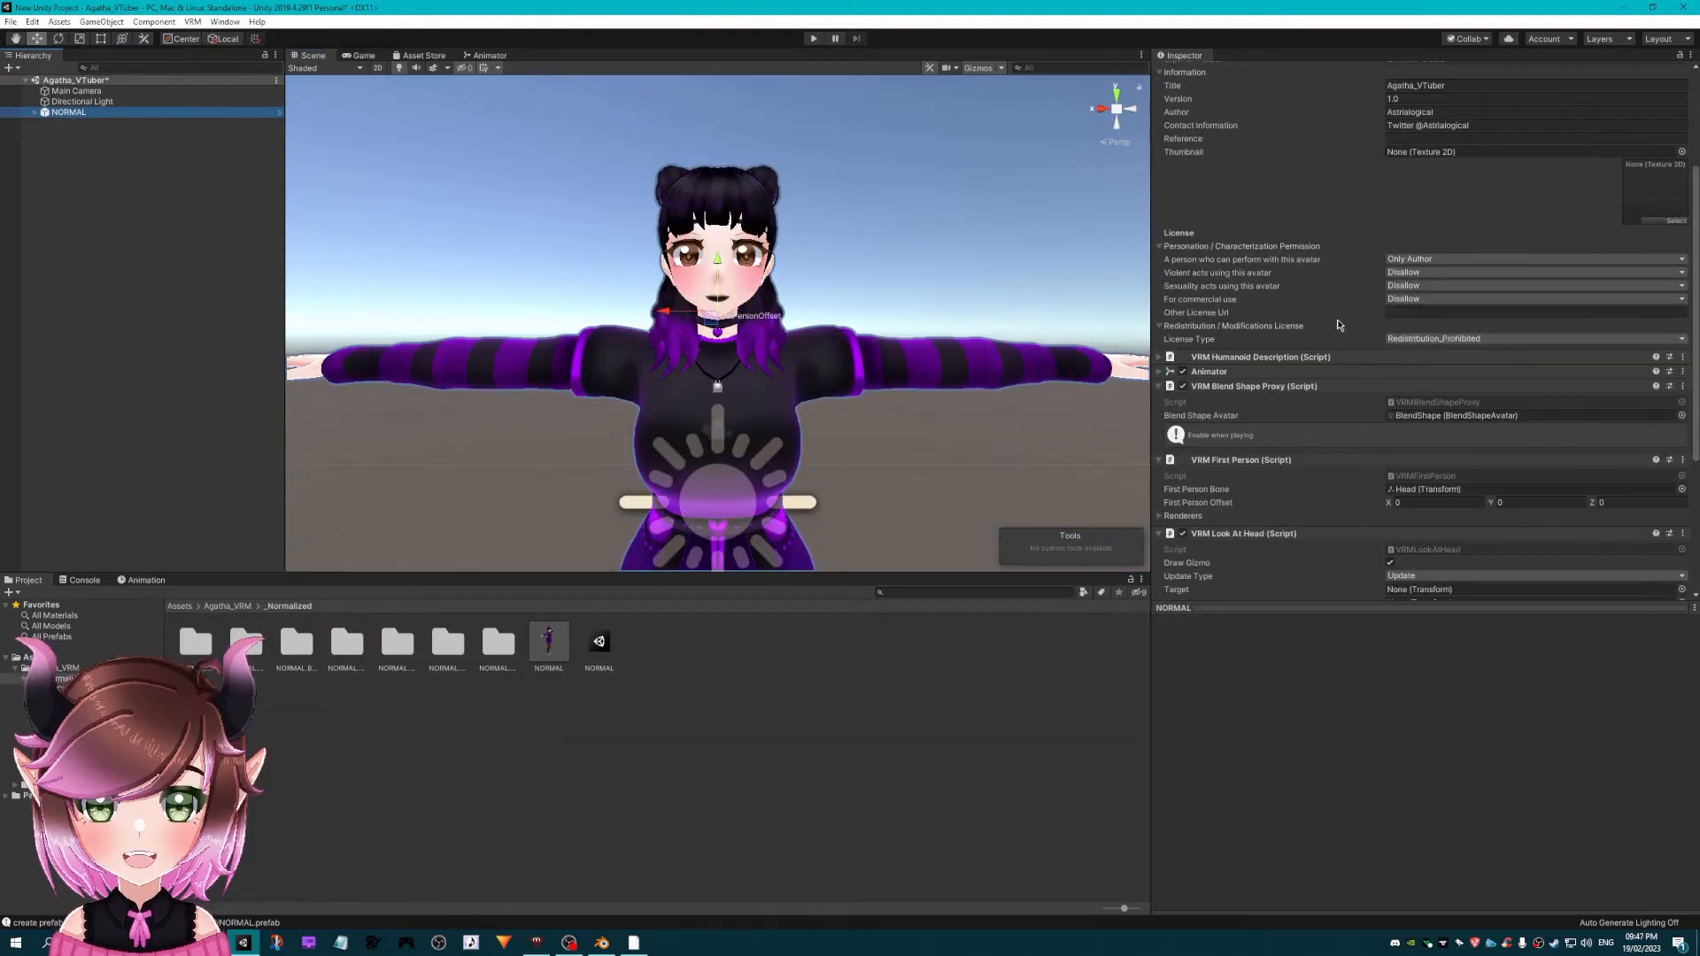
- Collapse the VRM Meta, Blend Shape Proxy, First Person and Look At Head components of the NORMAL object
scroll(1337, 319, "up", 5)
left_click(1160, 181)
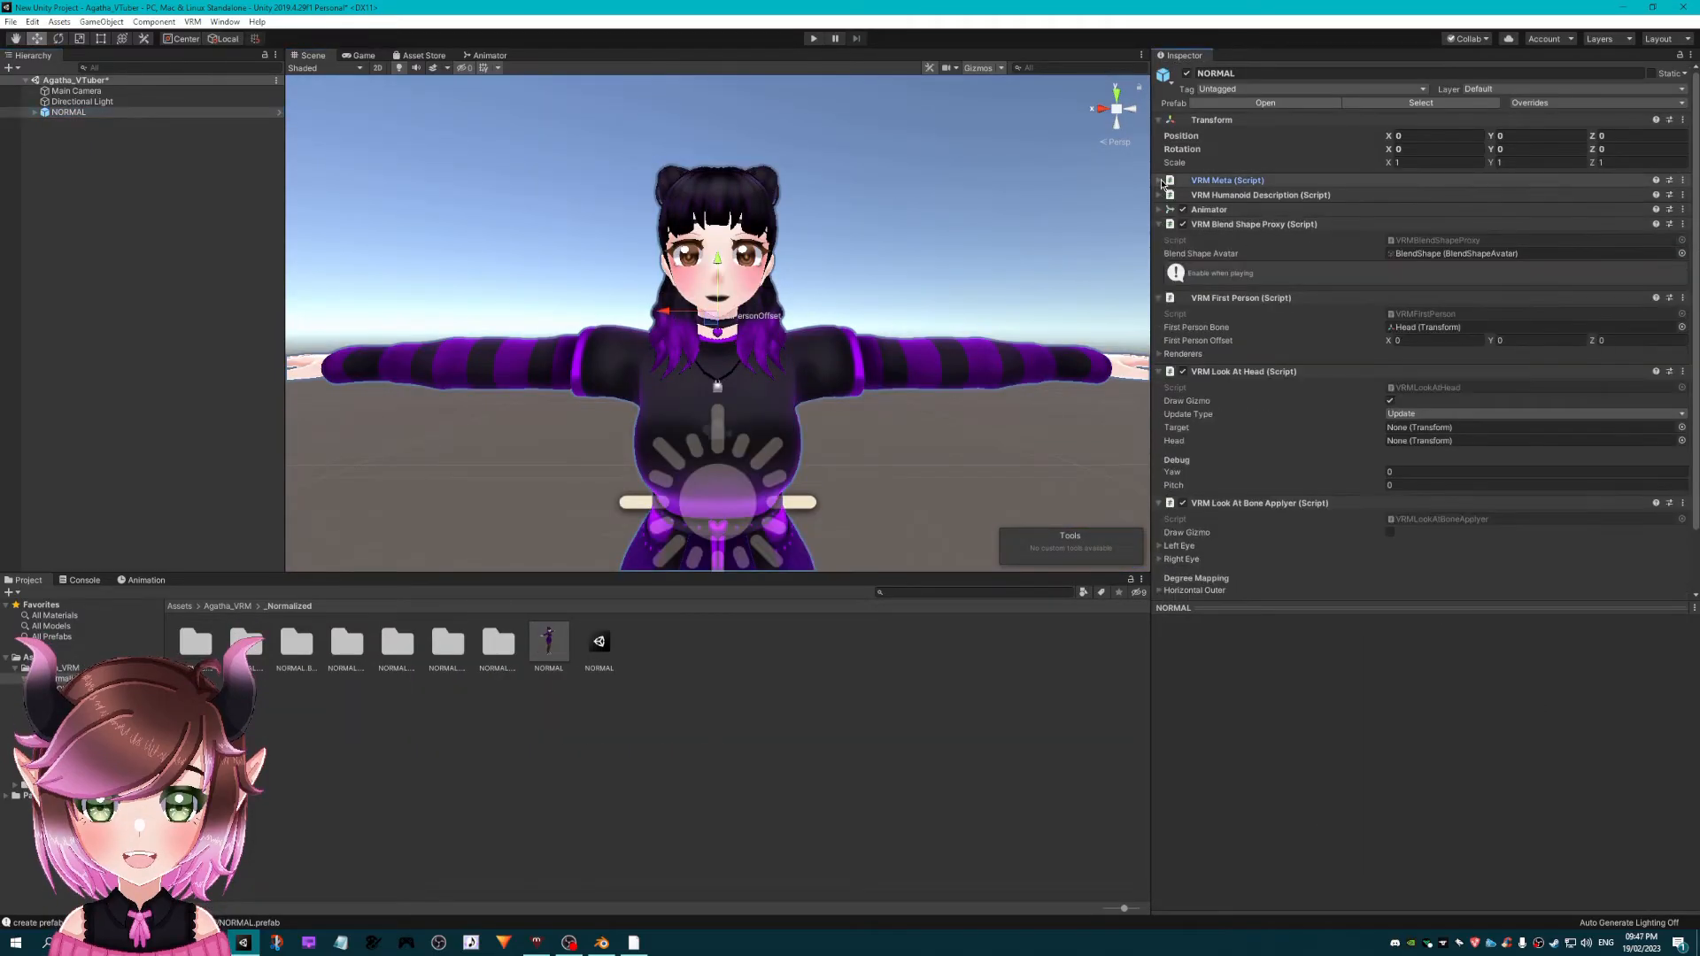
left_click(1160, 224)
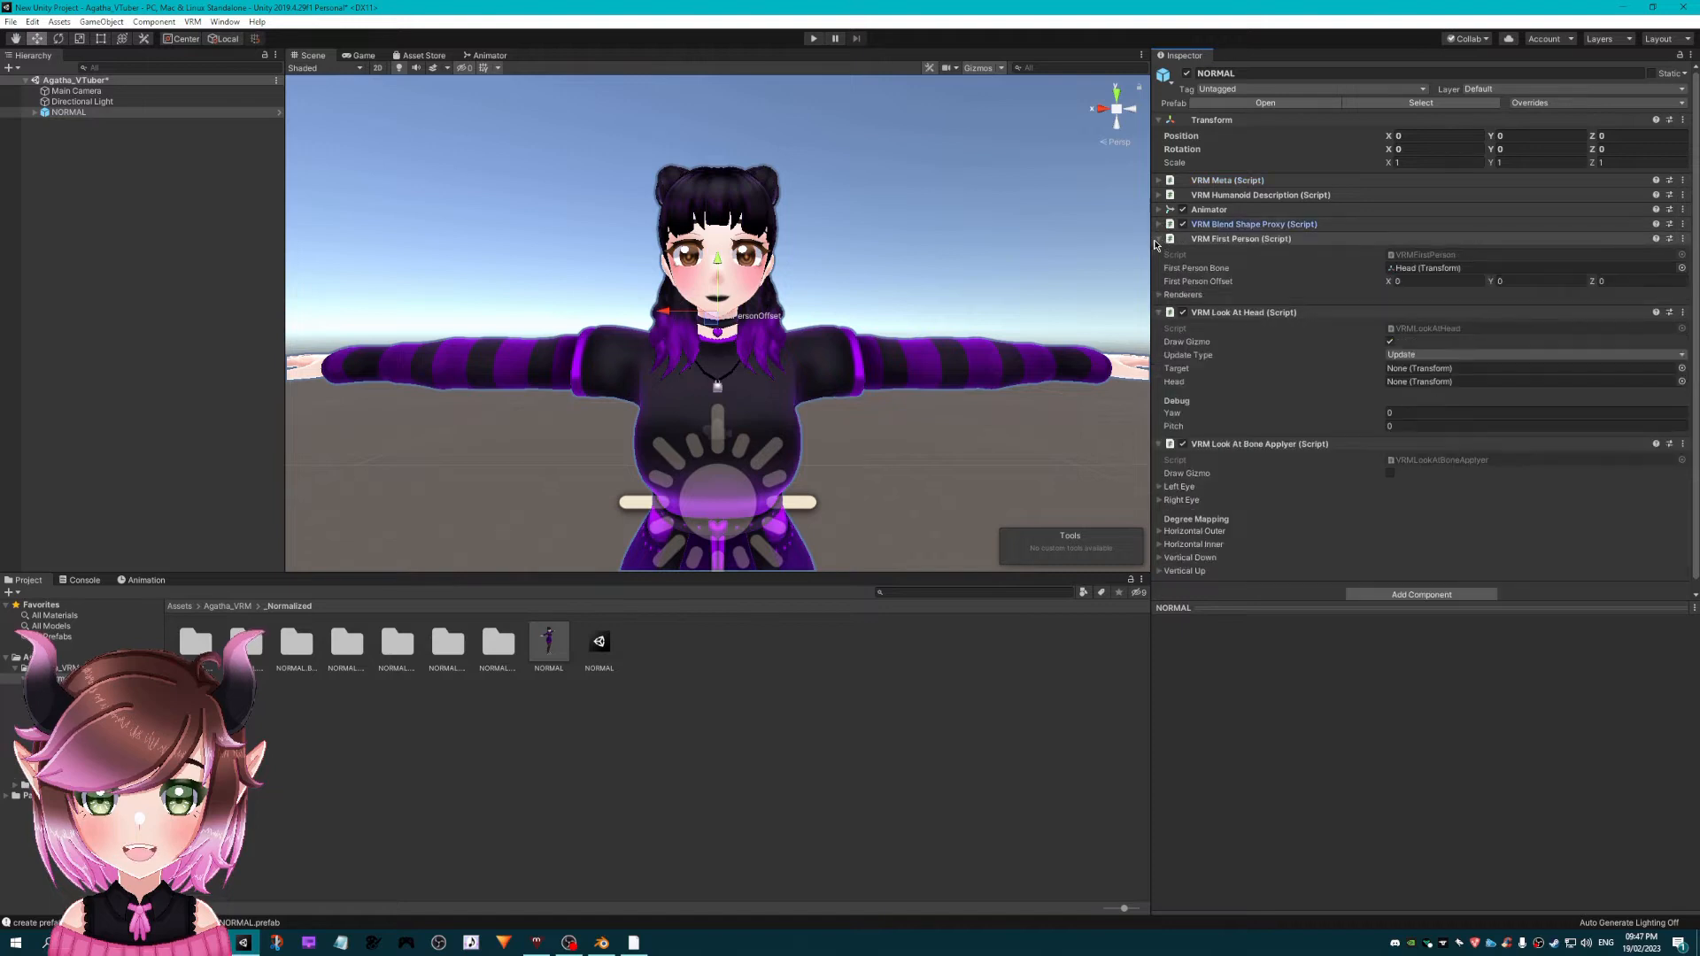
left_click(1158, 239)
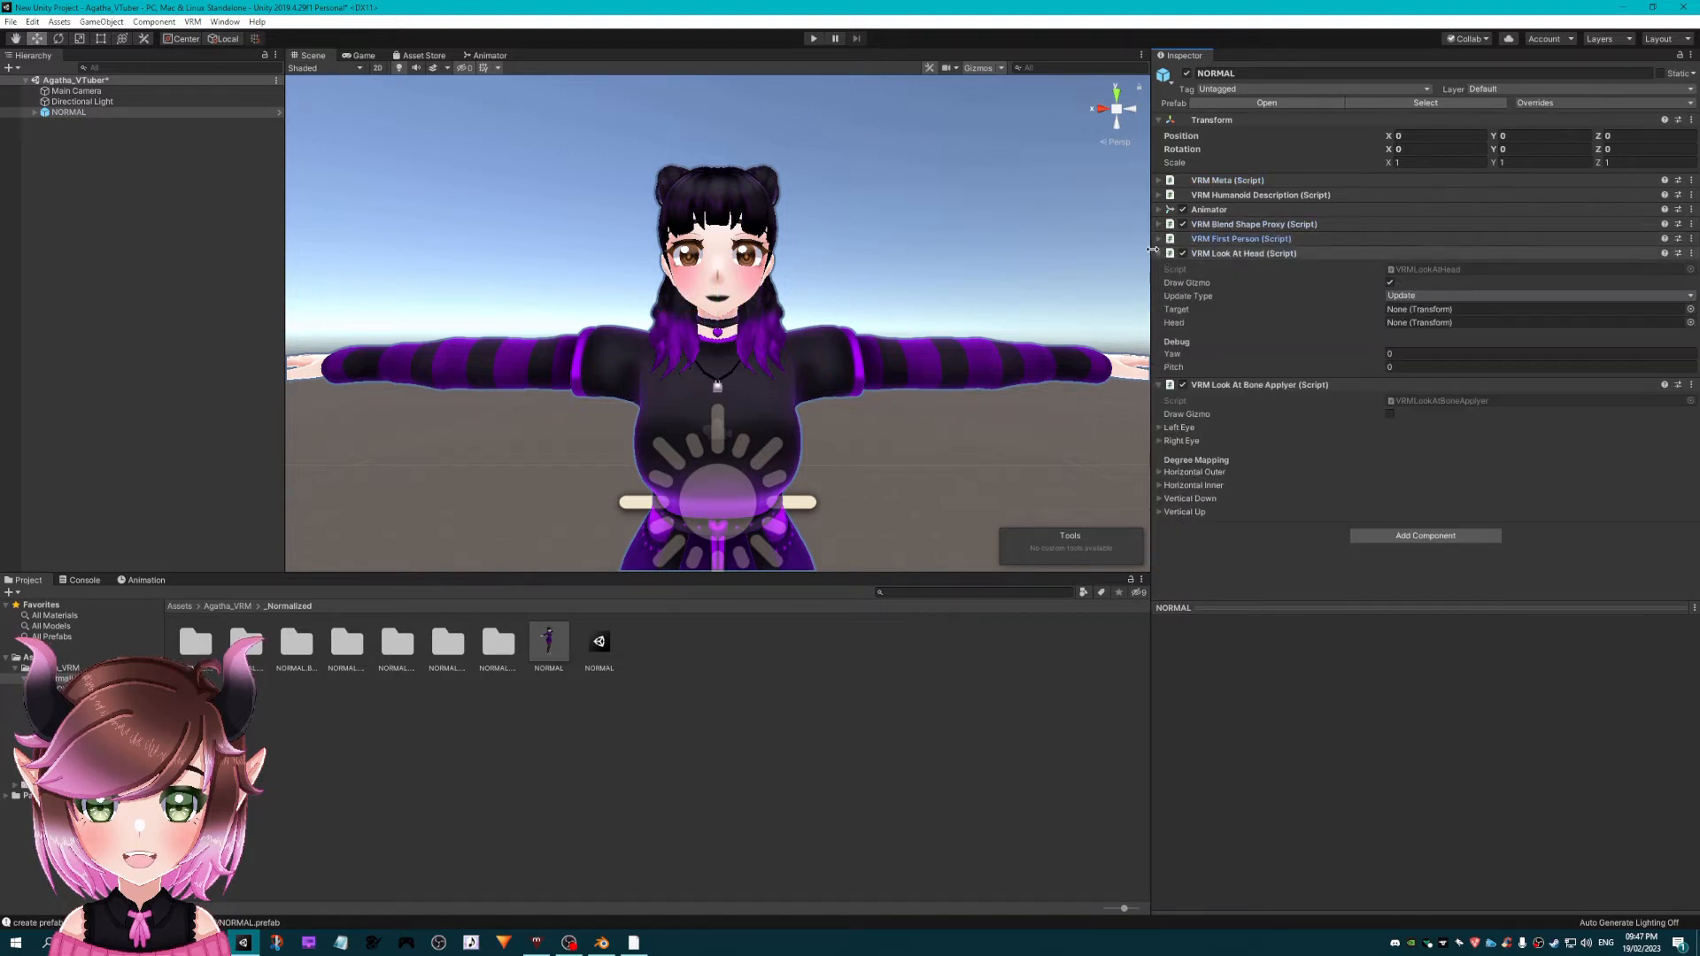
left_click(1159, 254)
left_click(1159, 255)
left_click(1159, 254)
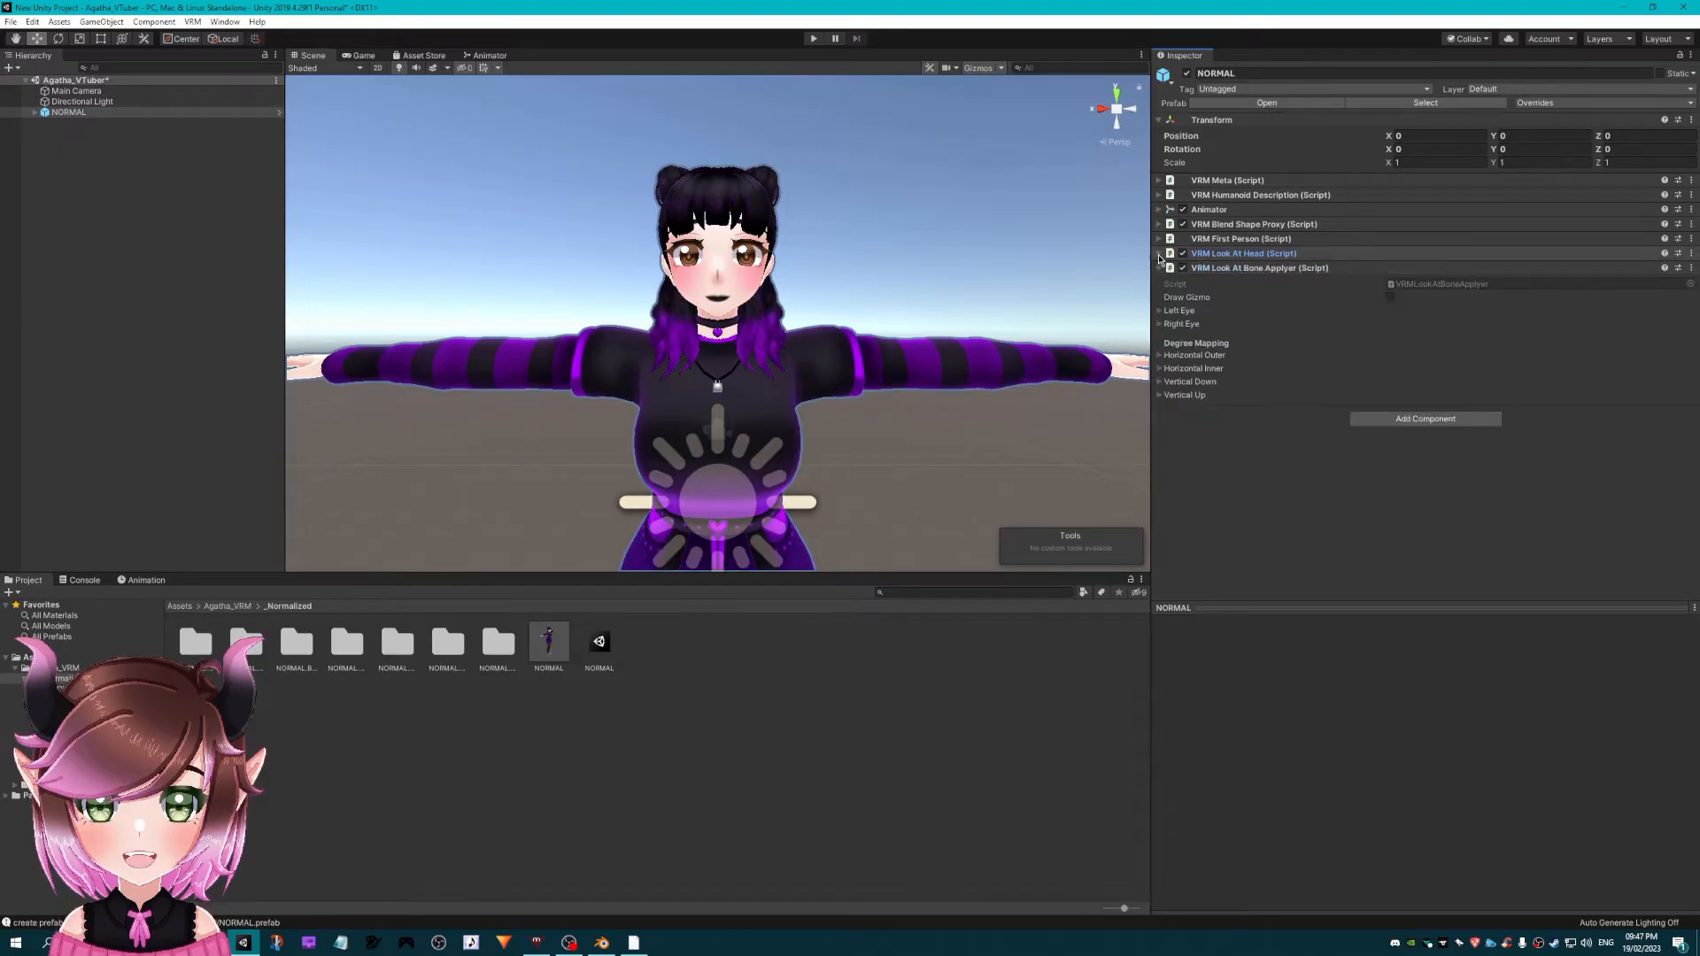
- Check the Left Eye and Right Eye entries of the VRM Look At Bone Applyer and collapse that component
left_click(1159, 310)
left_click(1159, 310)
left_click(1159, 324)
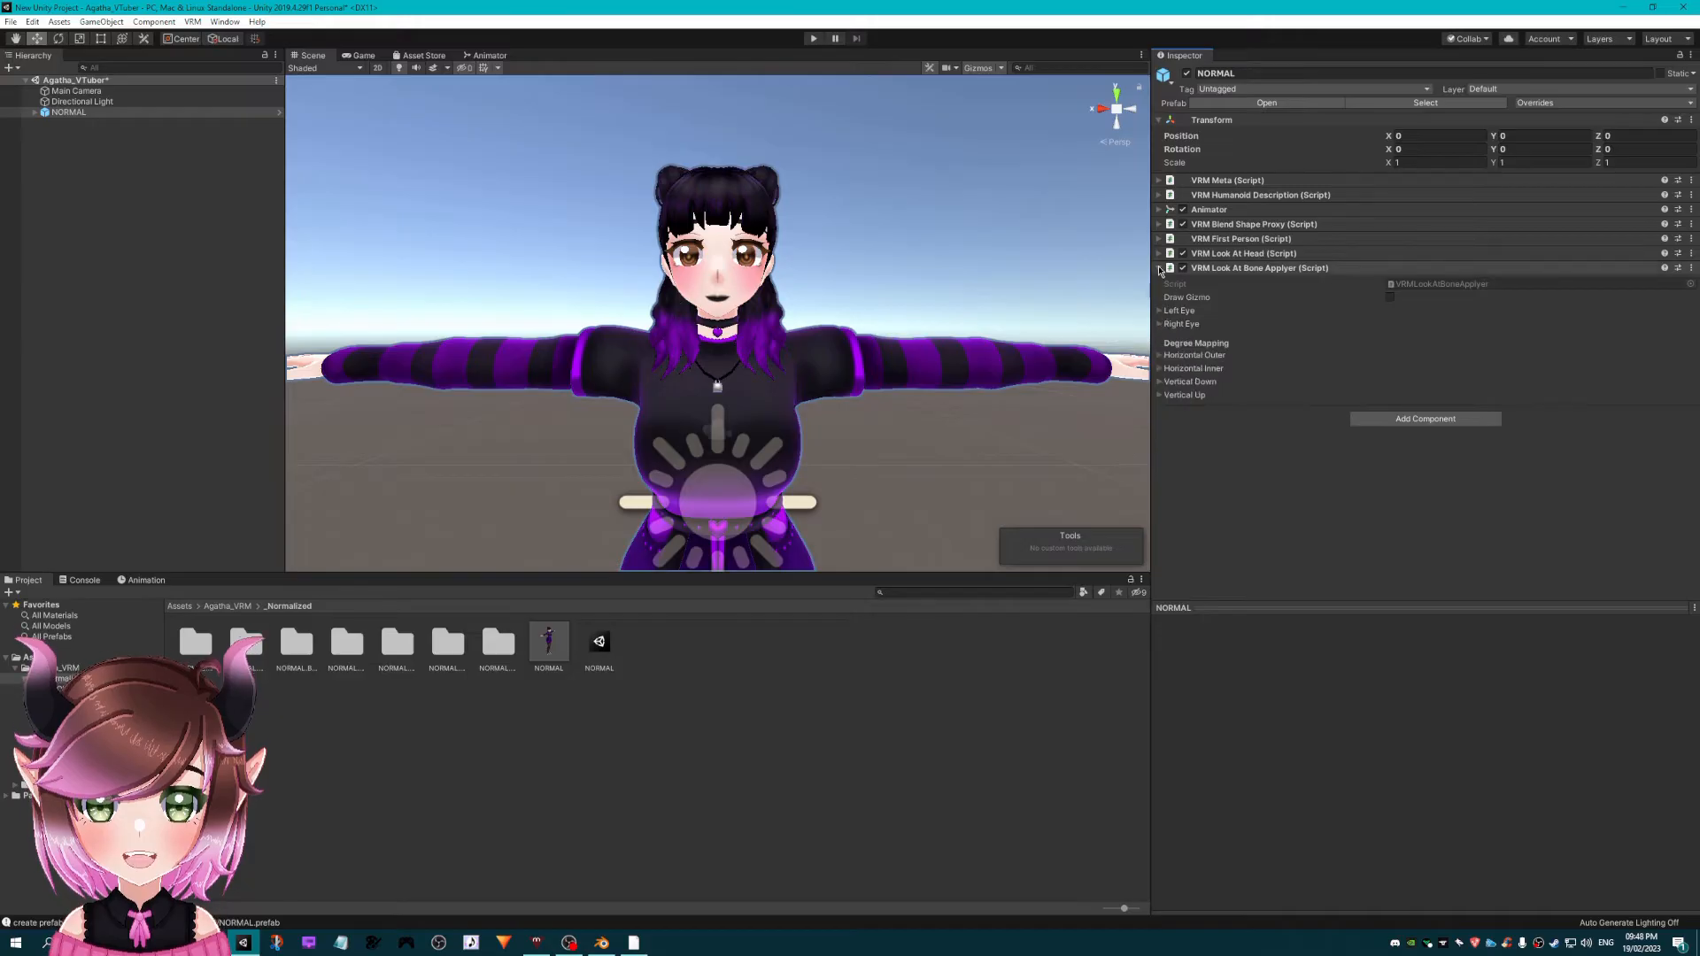
left_click(1257, 267)
left_click_drag(602, 360, 593, 339, "alt")
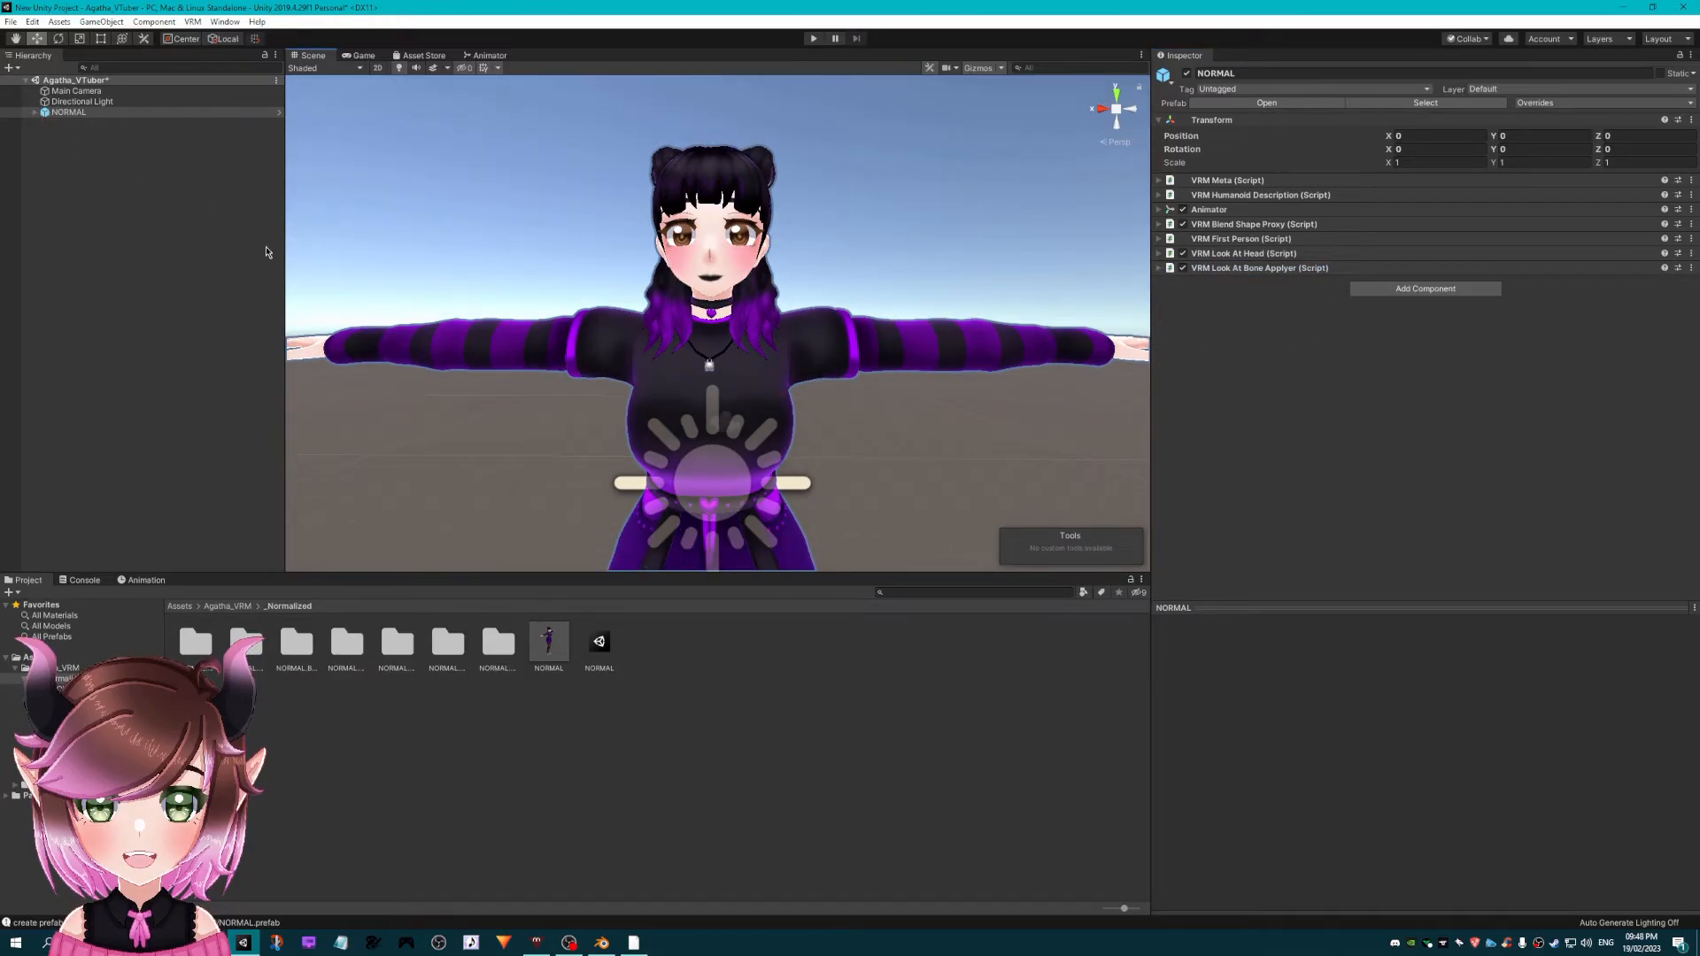
- Set the VRM Spring Bone comment of NORMAL's secondary object to Hair
left_click(35, 113)
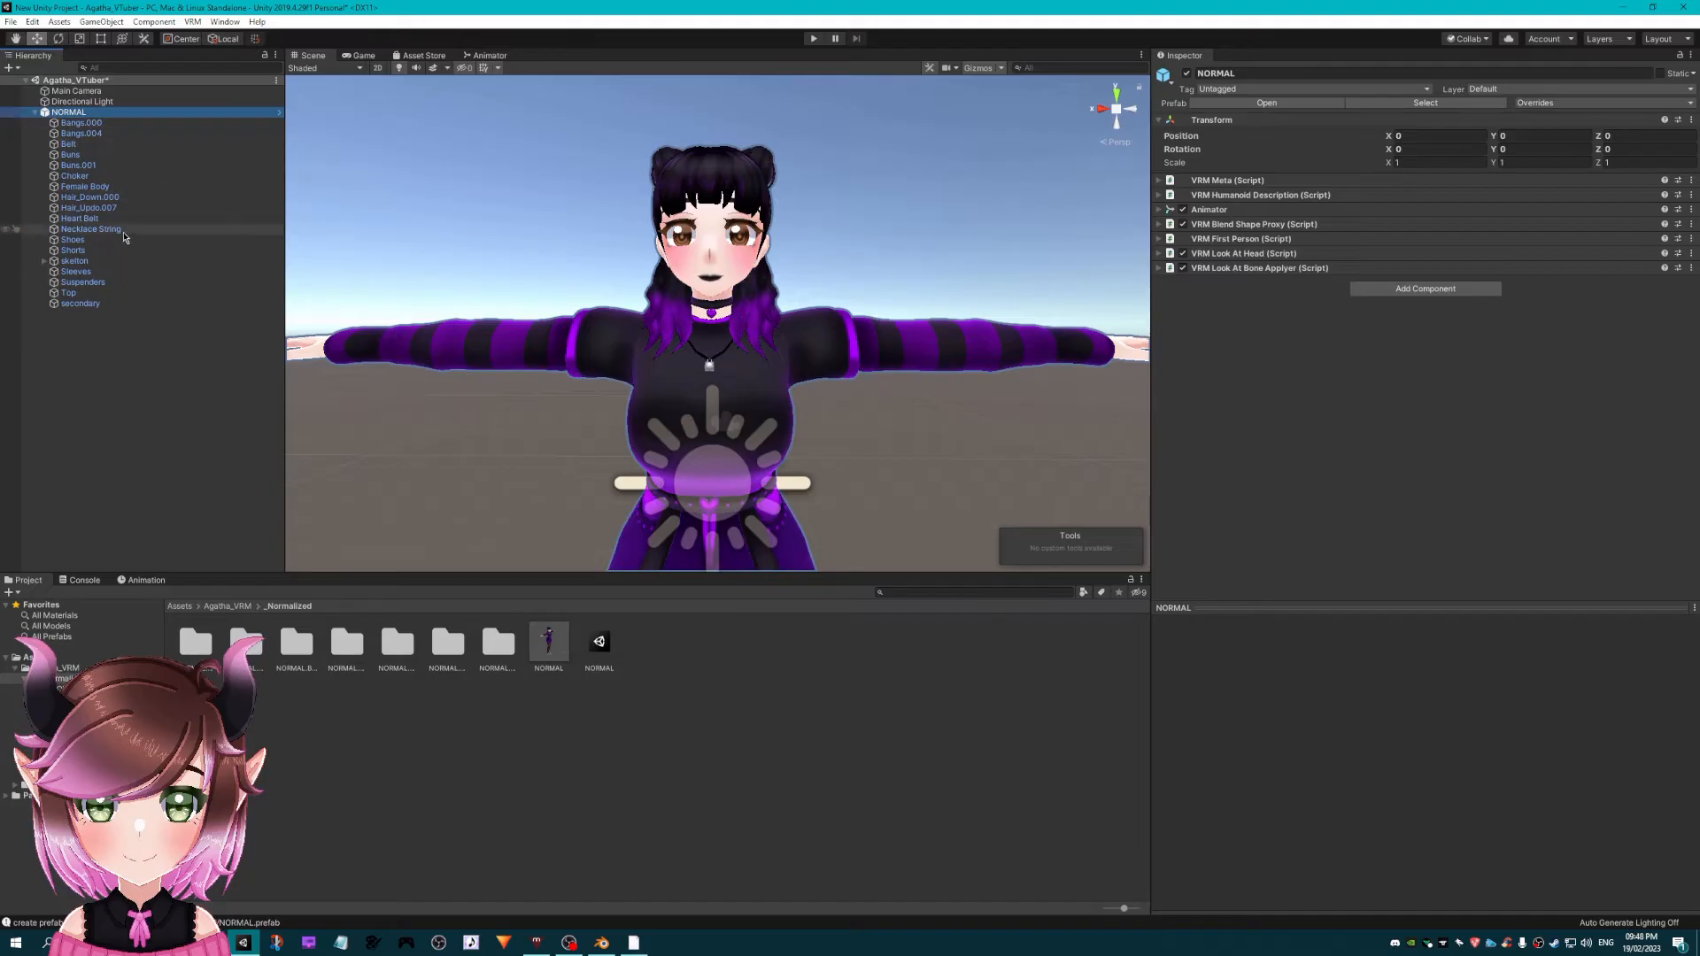
left_click(80, 303)
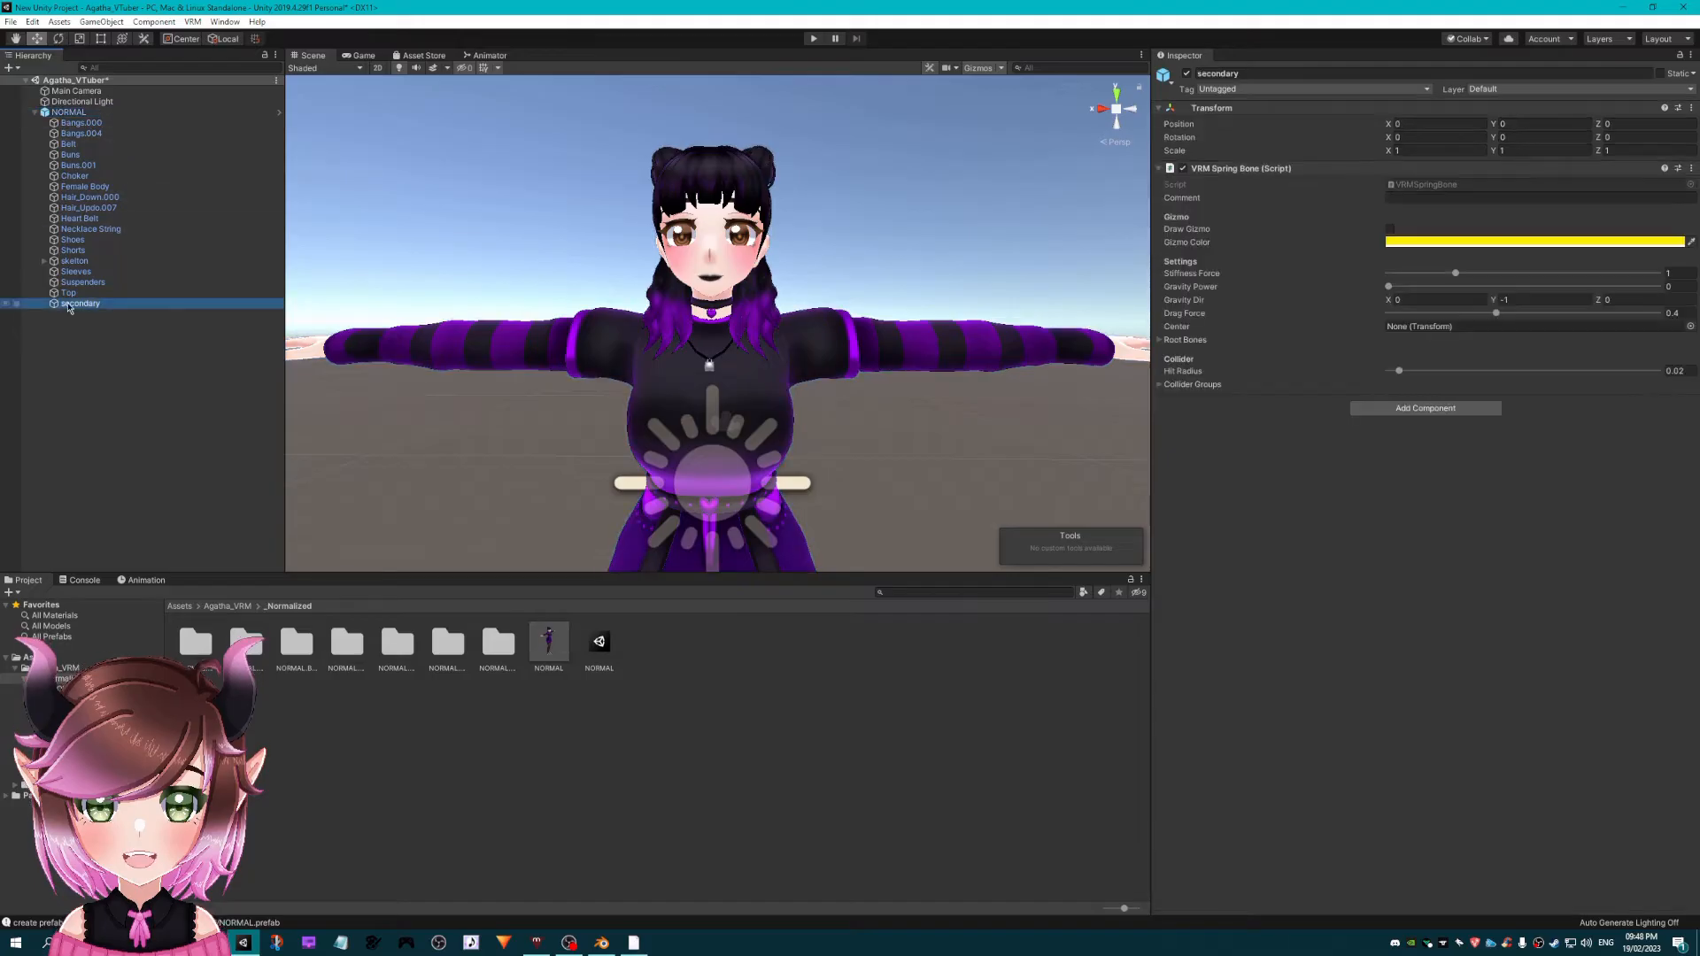
left_click(1434, 197)
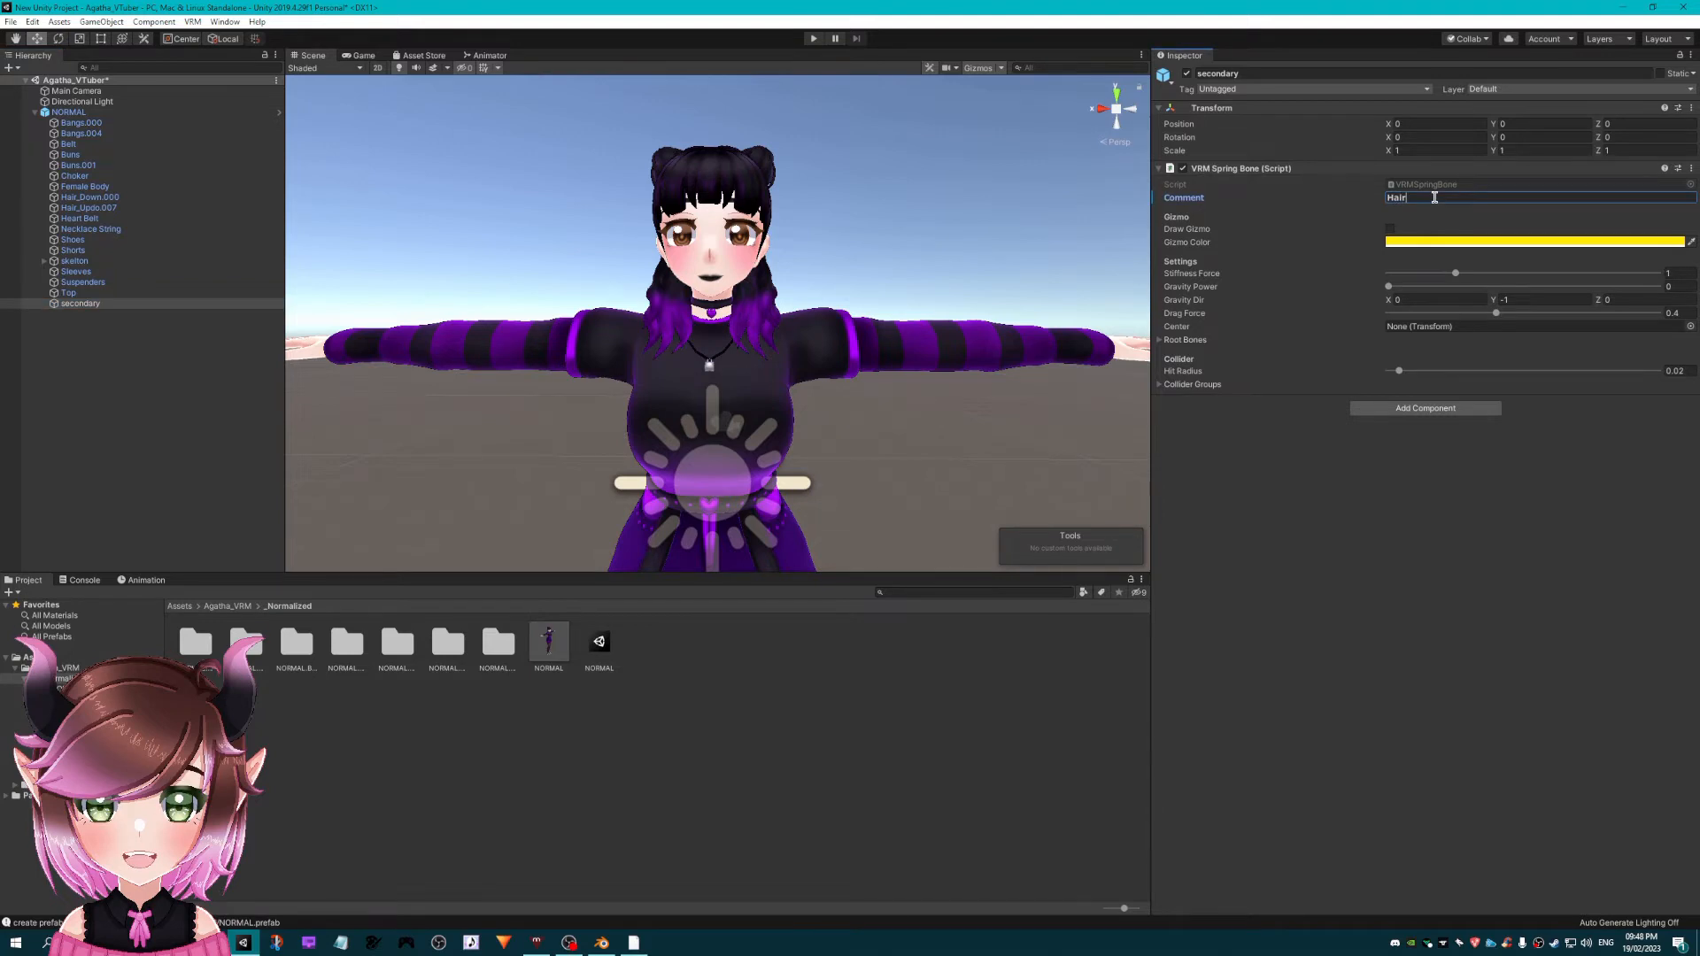
- Set the Root Bones size of the Hair spring bone to 50
left_click(1160, 342)
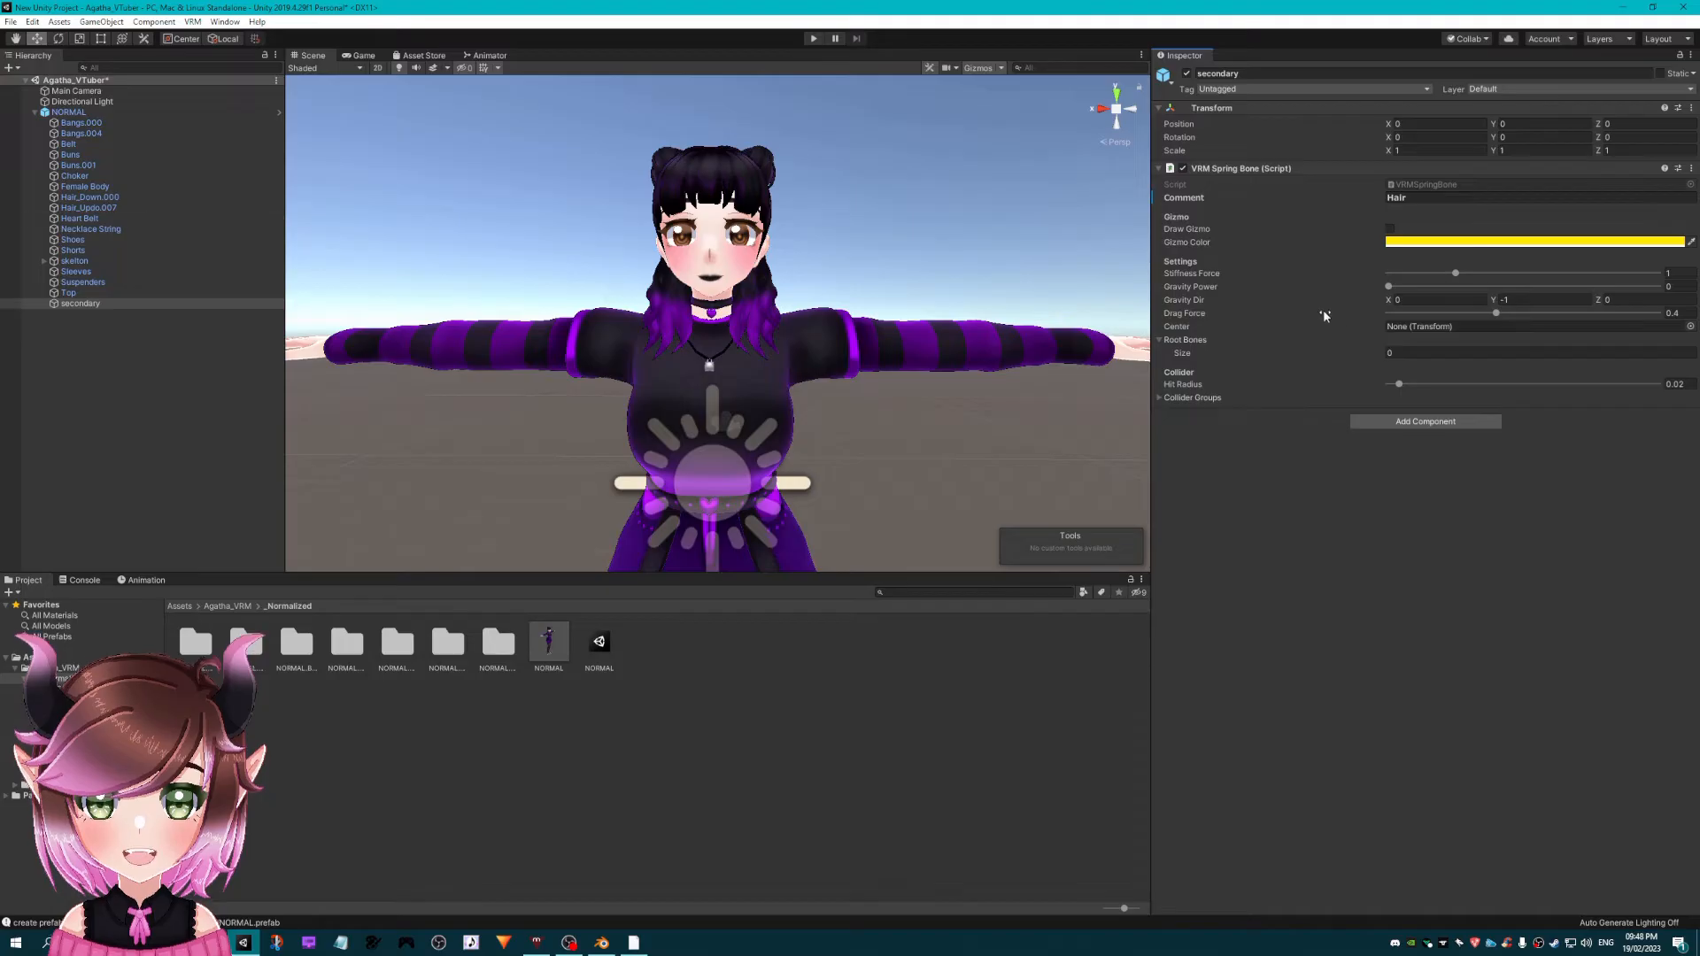
left_click(1422, 353)
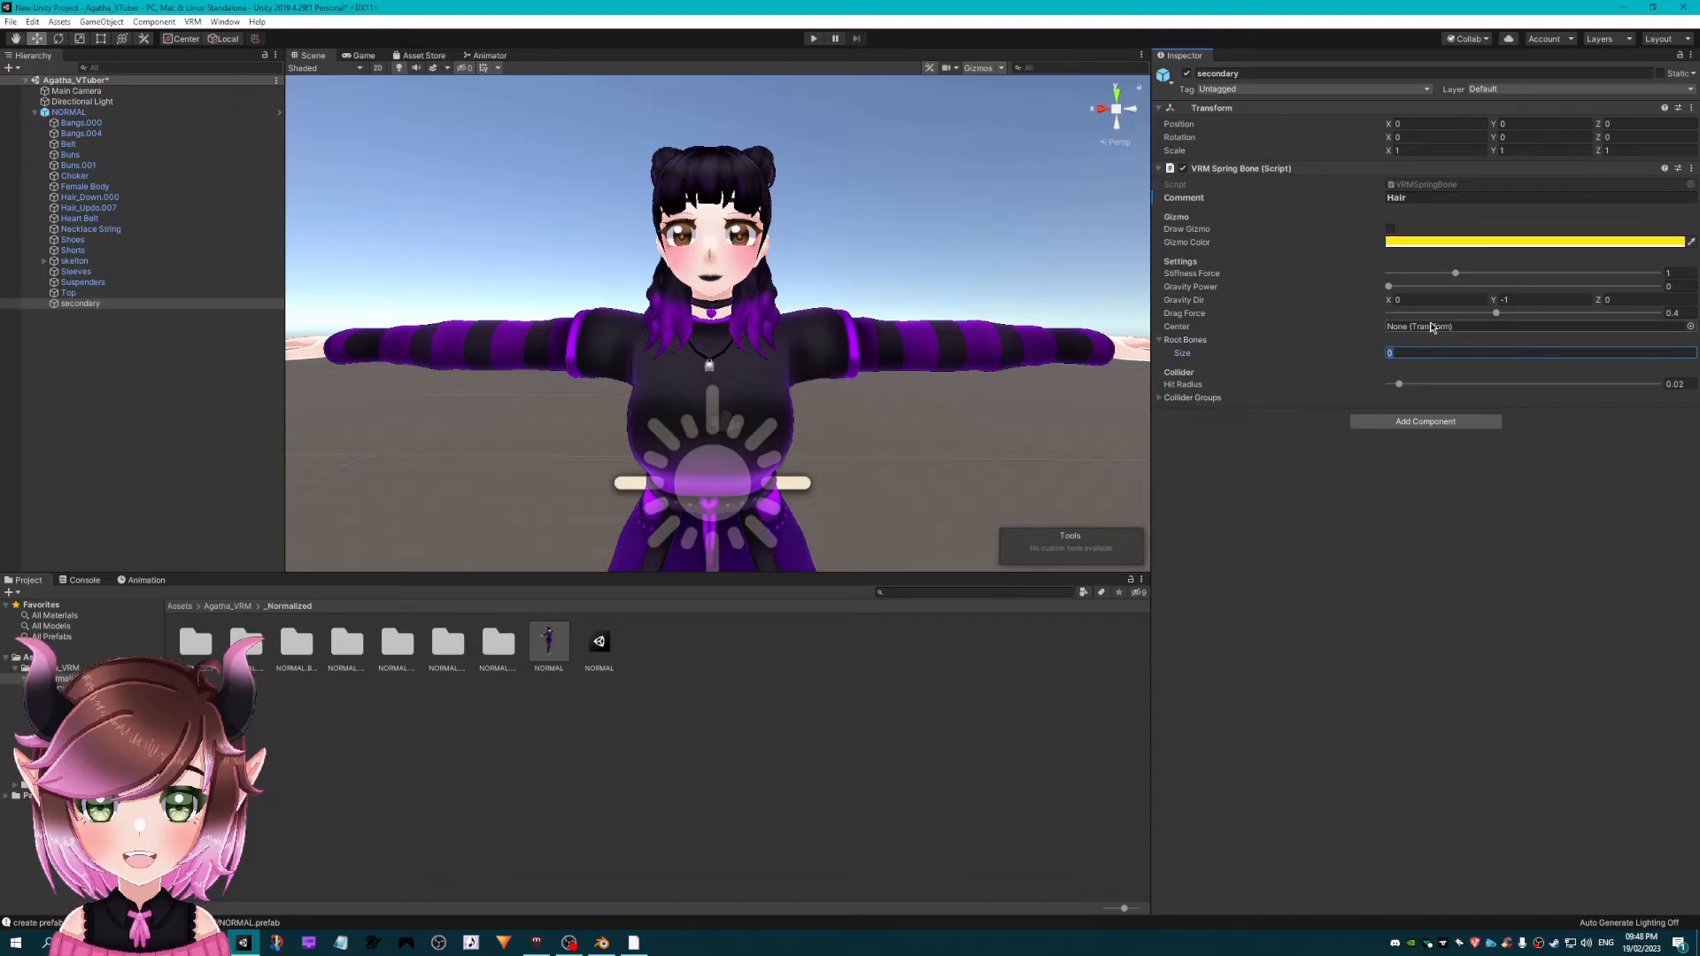
type("50")
key("Return")
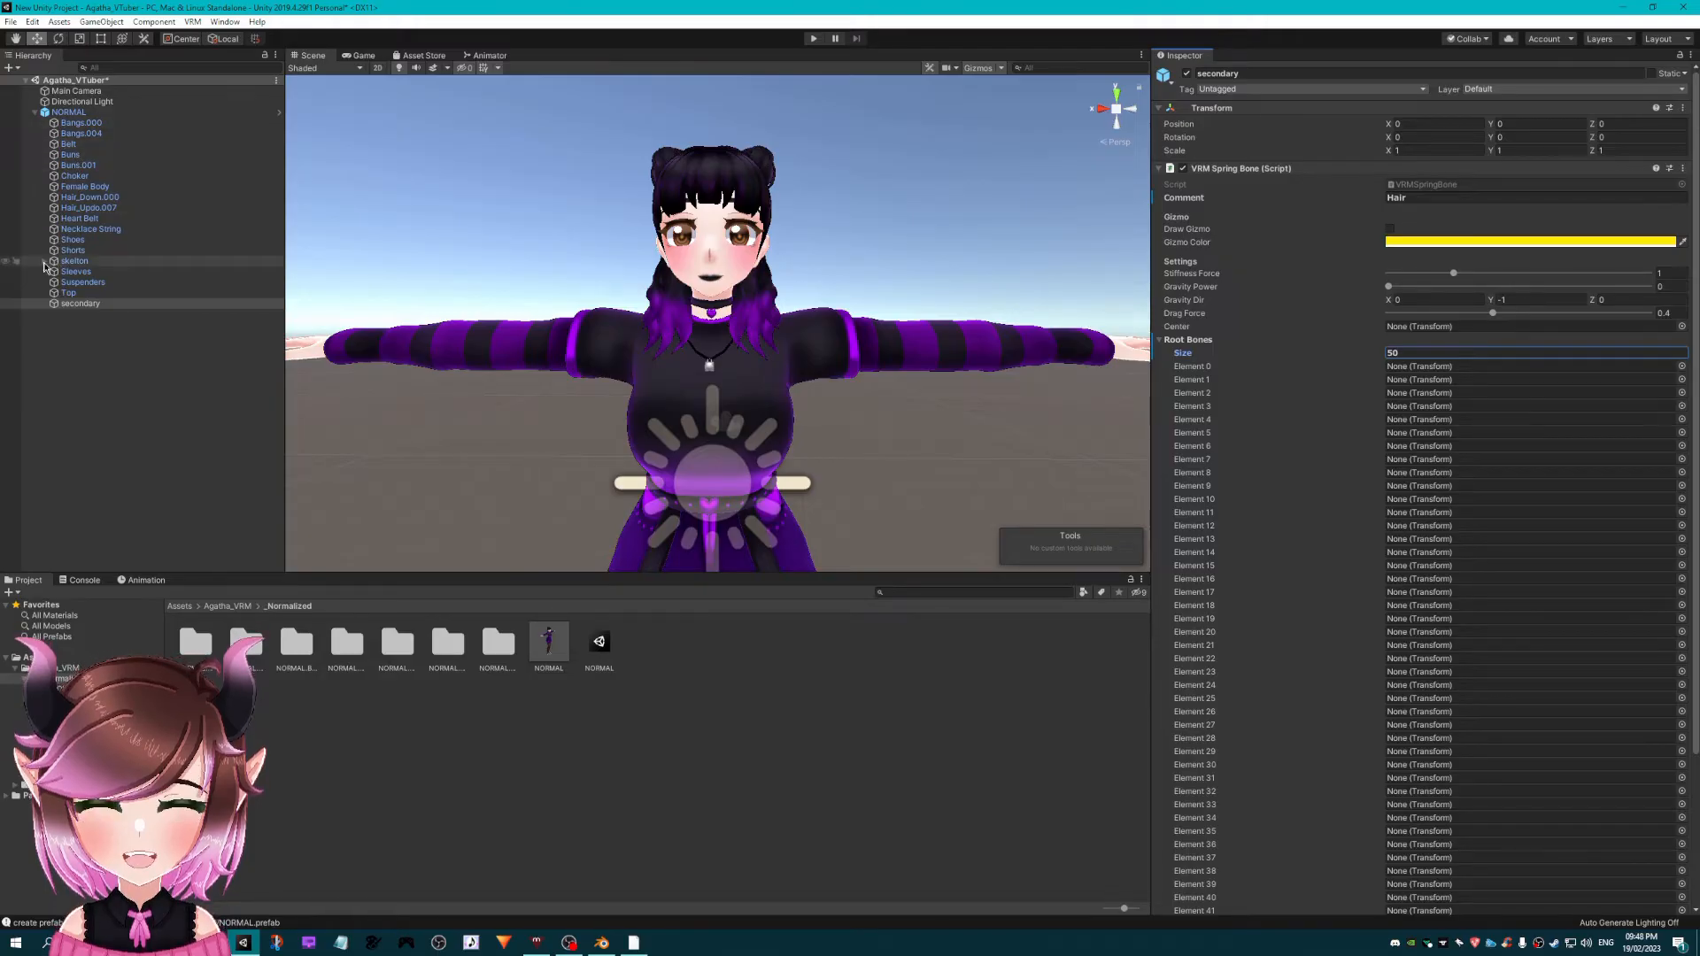
- Filter the scene objects by h_ and assign H_Back_Hair.L.000 and H_Back_Hair.R.000 to root bone Elements 0 and 1
left_click(107, 68)
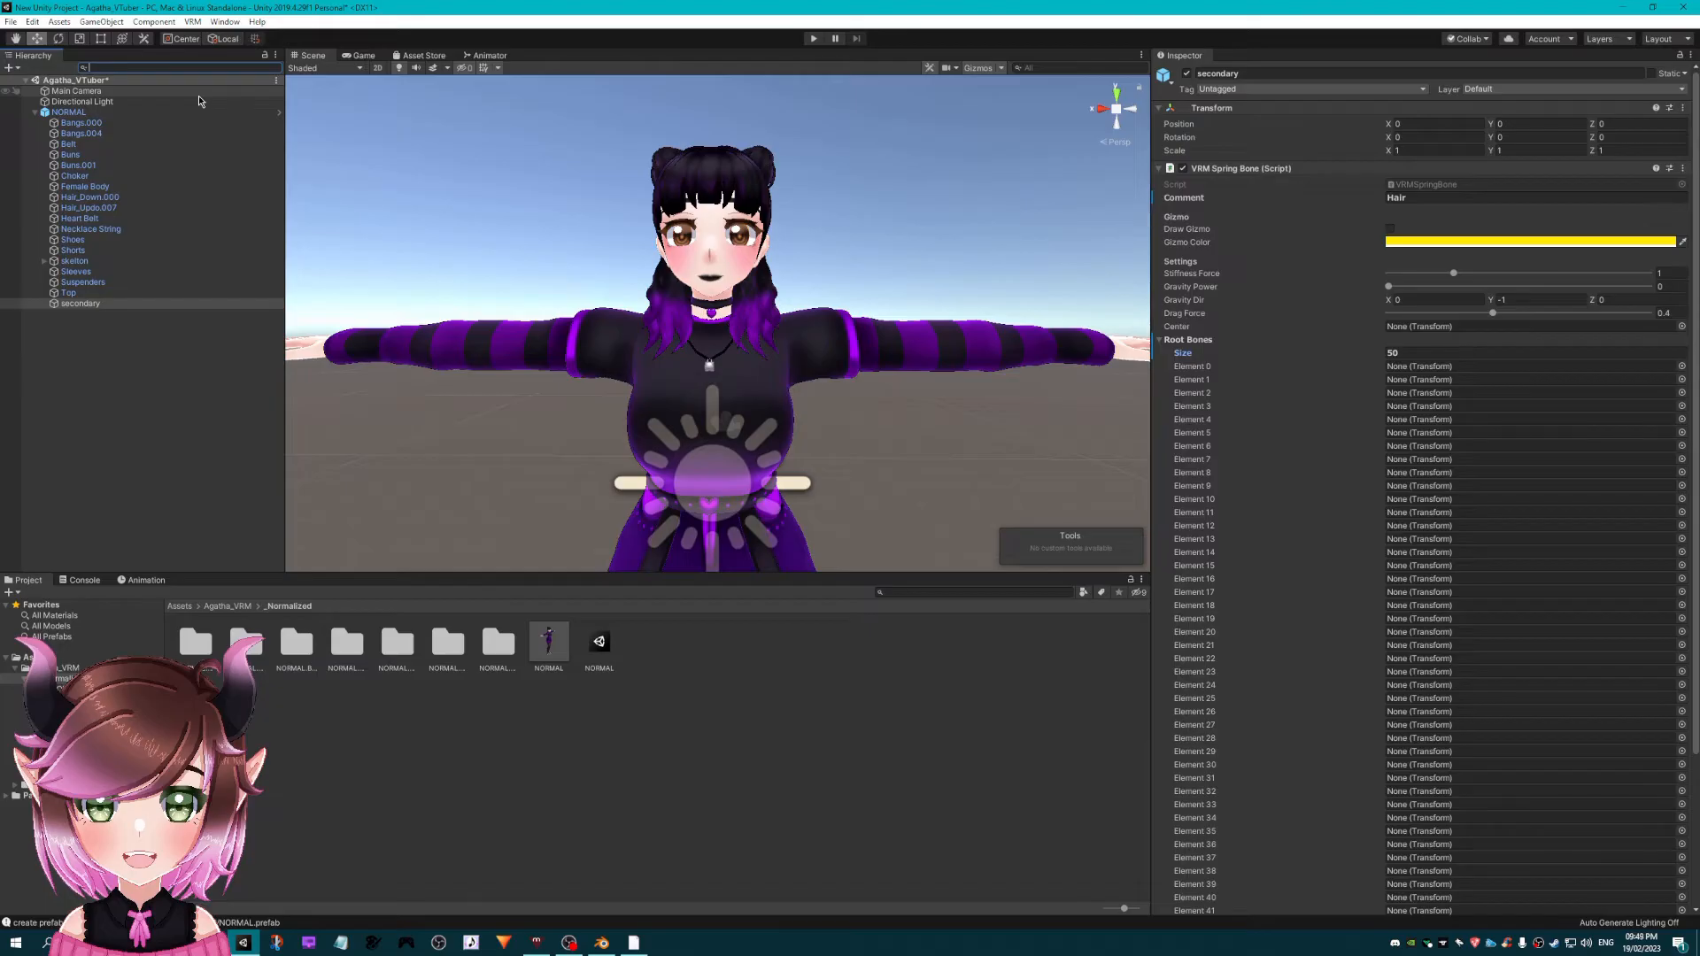
type("h_")
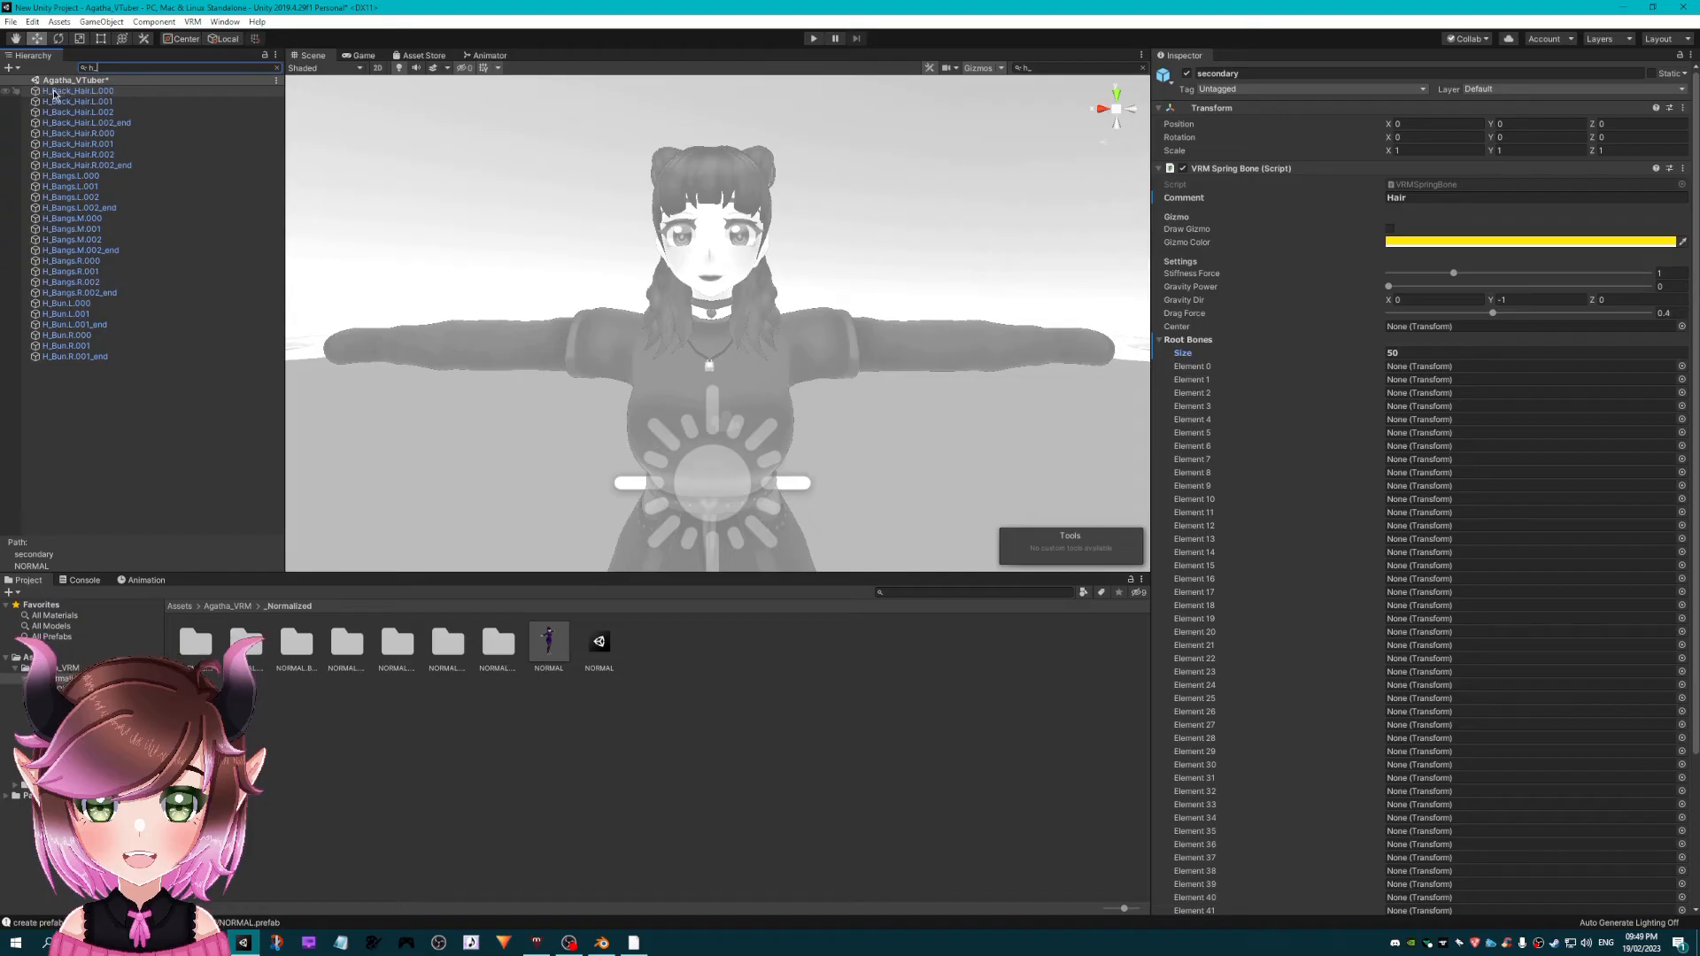
left_click_drag(56, 92, 1412, 367)
left_click_drag(81, 134, 1461, 383)
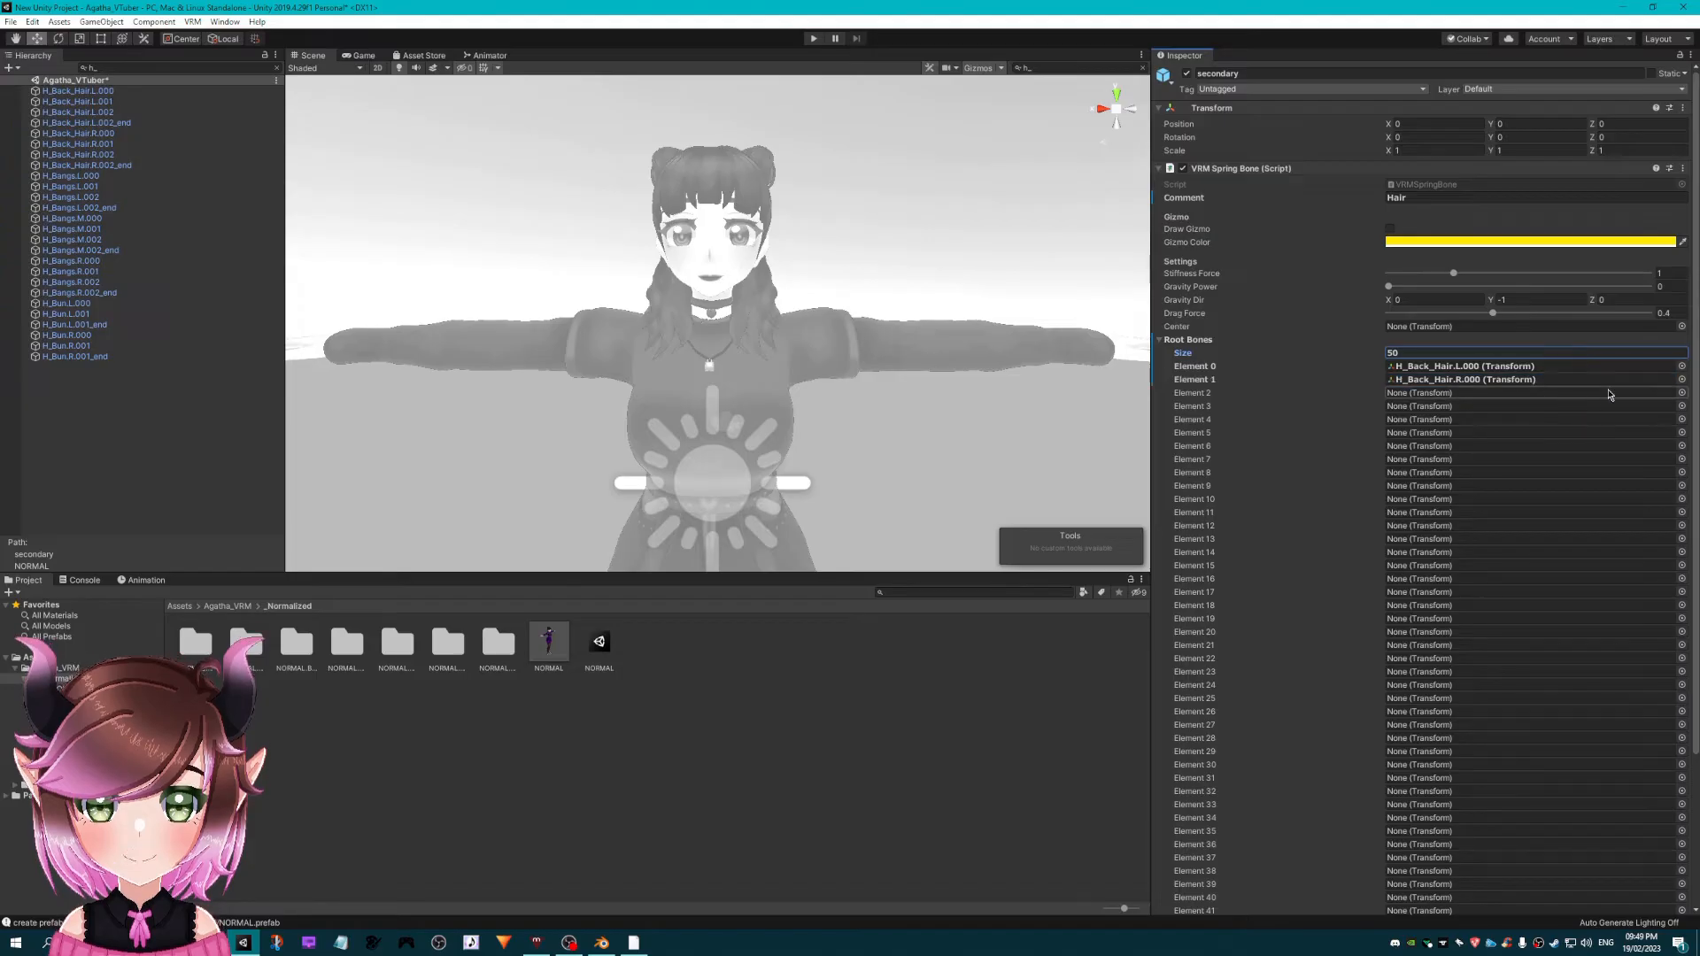
- Assign H_Bangs.L.000, H_Bangs.M.000 and H_Bangs.R.000 to root bone Elements 2, 3 and 4
left_click(1681, 392)
type("h_")
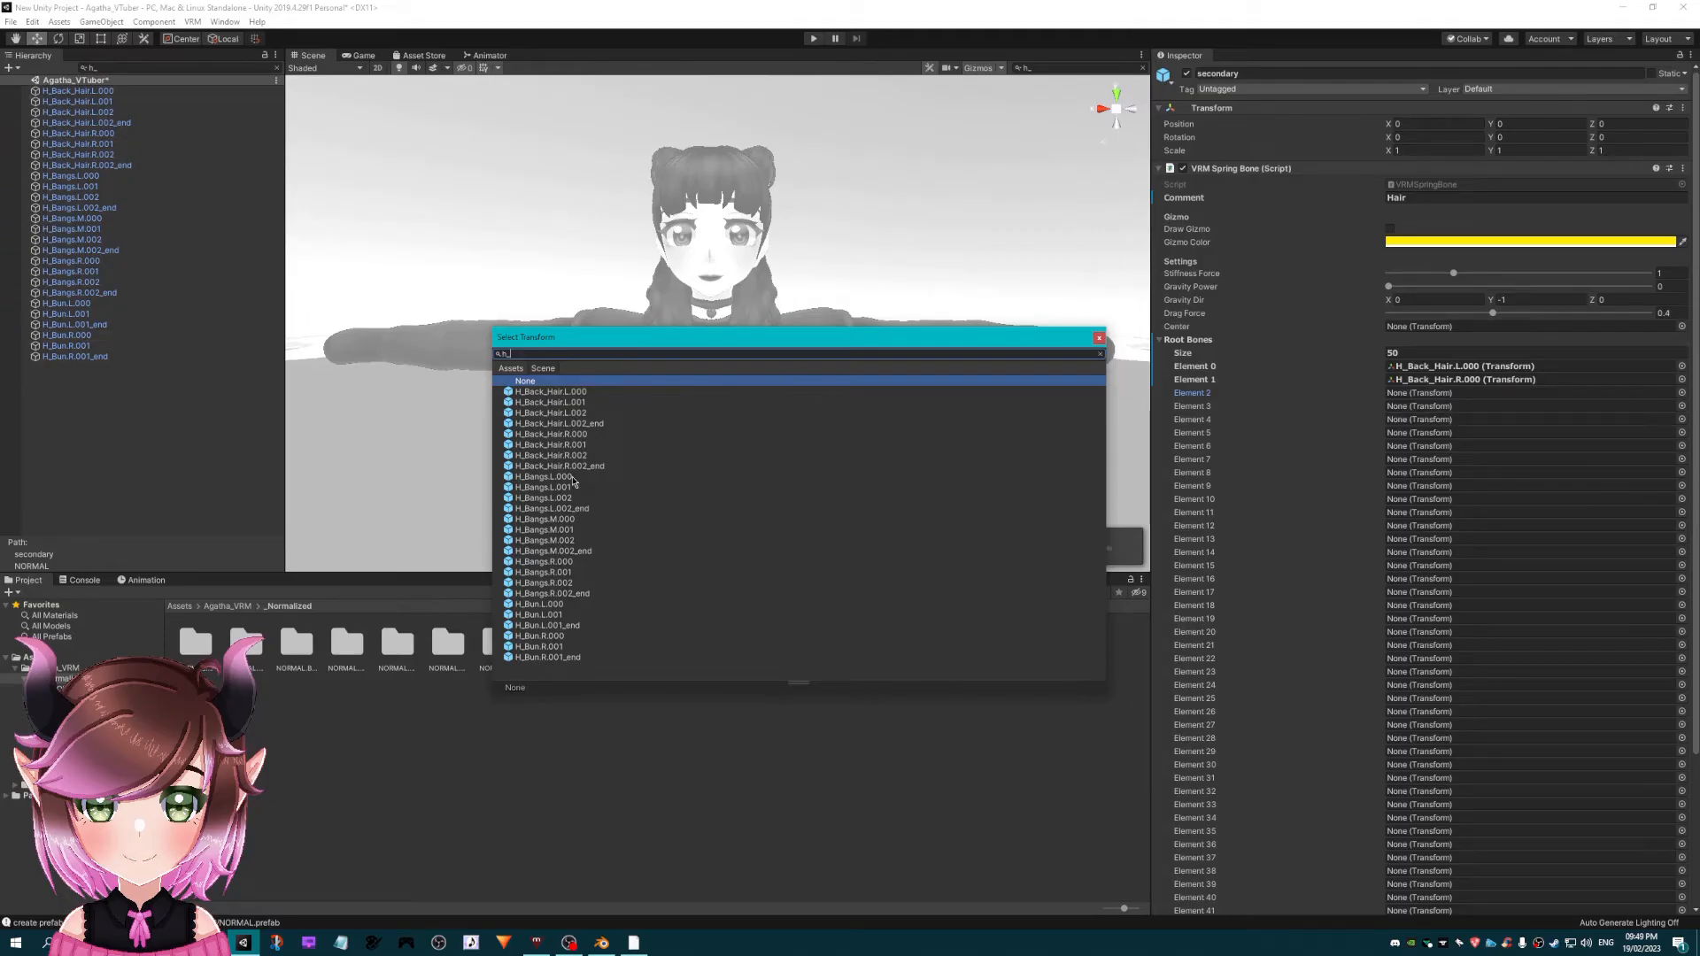
left_click(542, 476)
double_click(542, 477)
left_click_drag(95, 219, 1461, 406)
left_click(95, 262)
left_click_drag(94, 264, 1417, 421)
- Assign H_Bun.L.000 and H_Bun.R.000 to root bone Elements 5 and 6, and reduce the Root Bones size to 7
left_click_drag(87, 304, 1426, 433)
left_click_drag(87, 336, 1397, 450)
left_click(1352, 353)
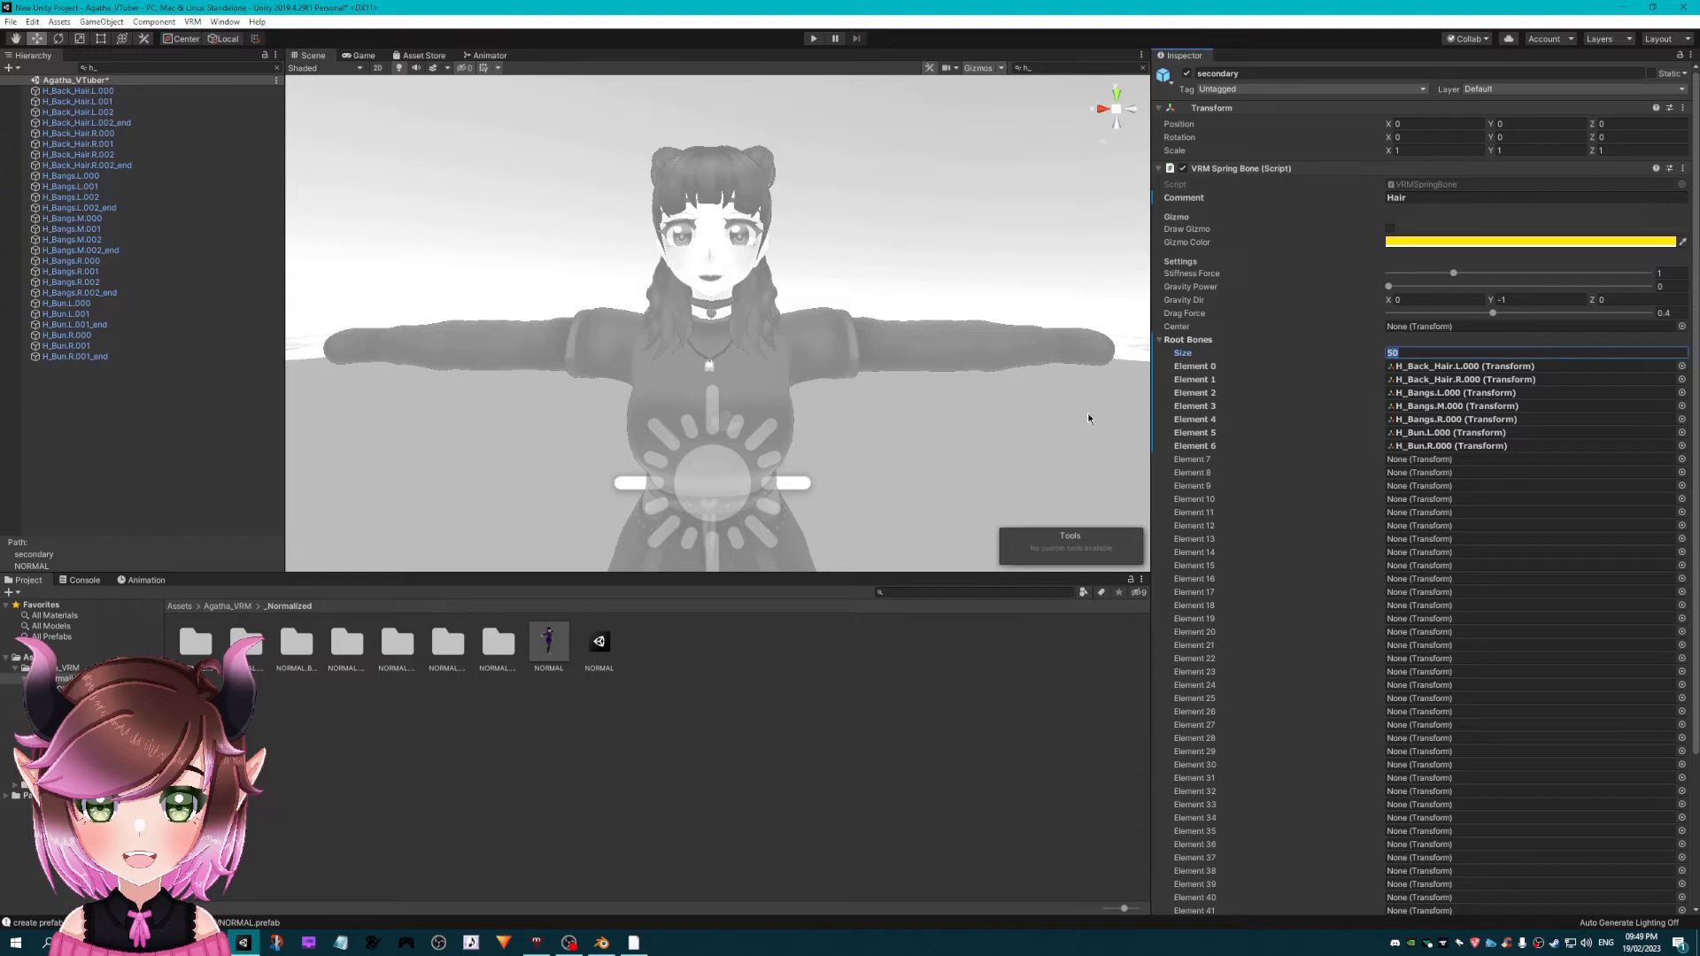
key("Return")
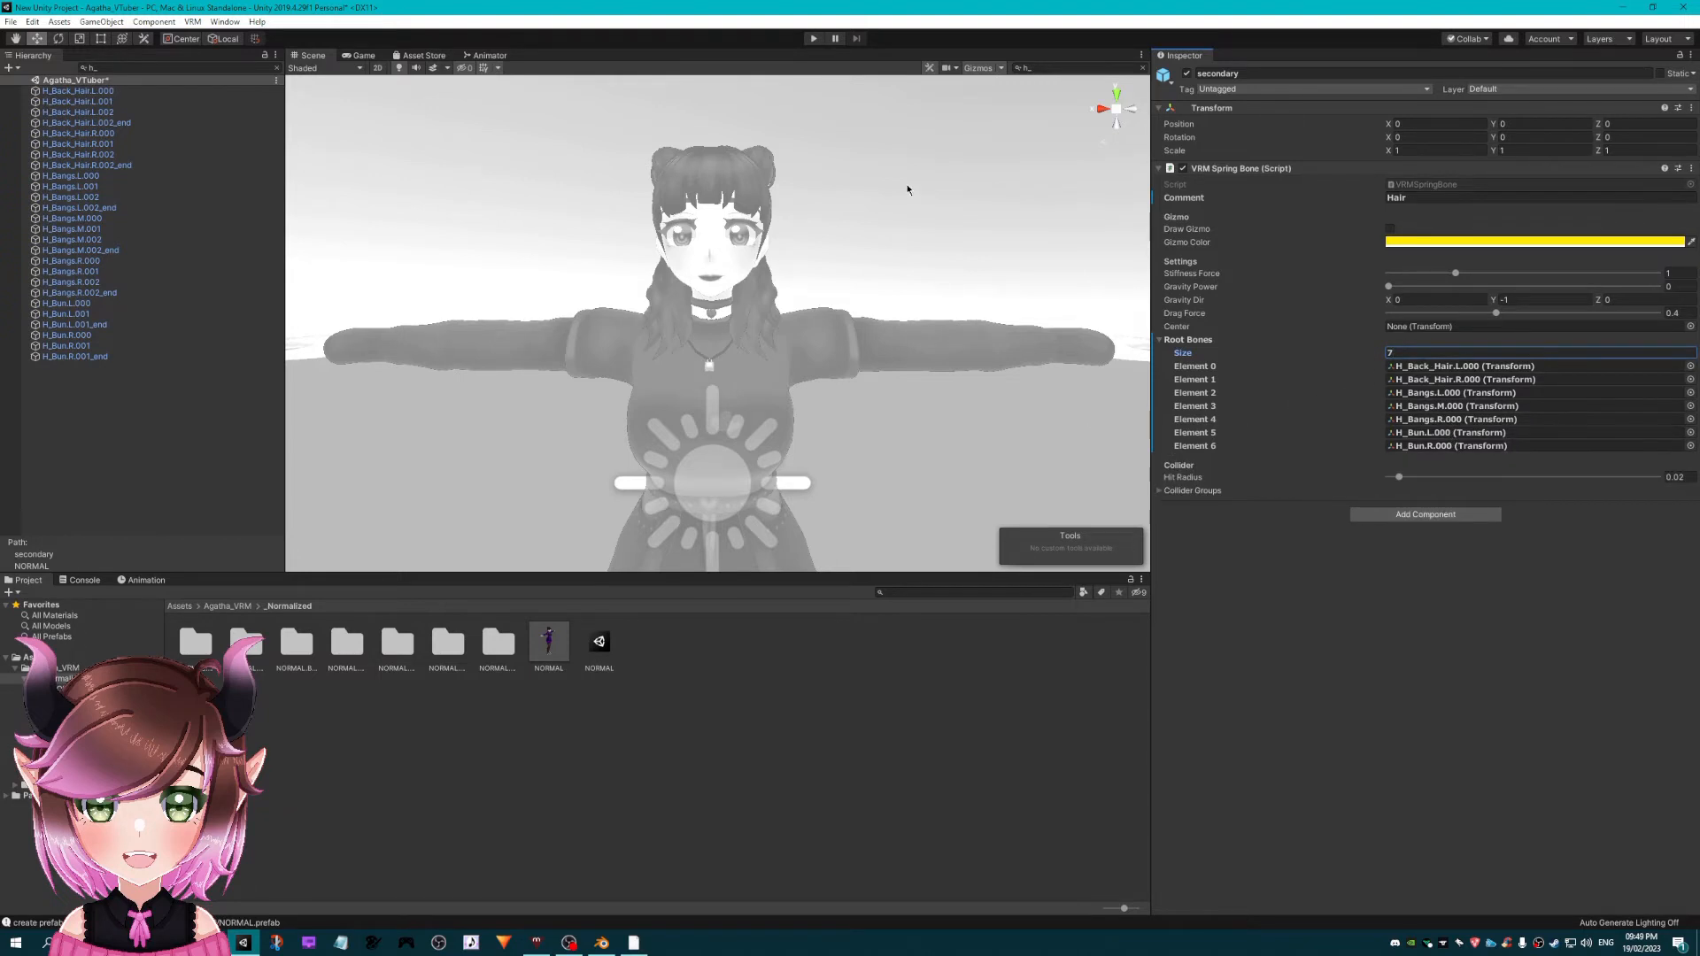
- Clear the object filter, enter play mode and move the NORMAL avatar sideways in the Scene view to test the hair physics
left_click(276, 67)
left_click(815, 38)
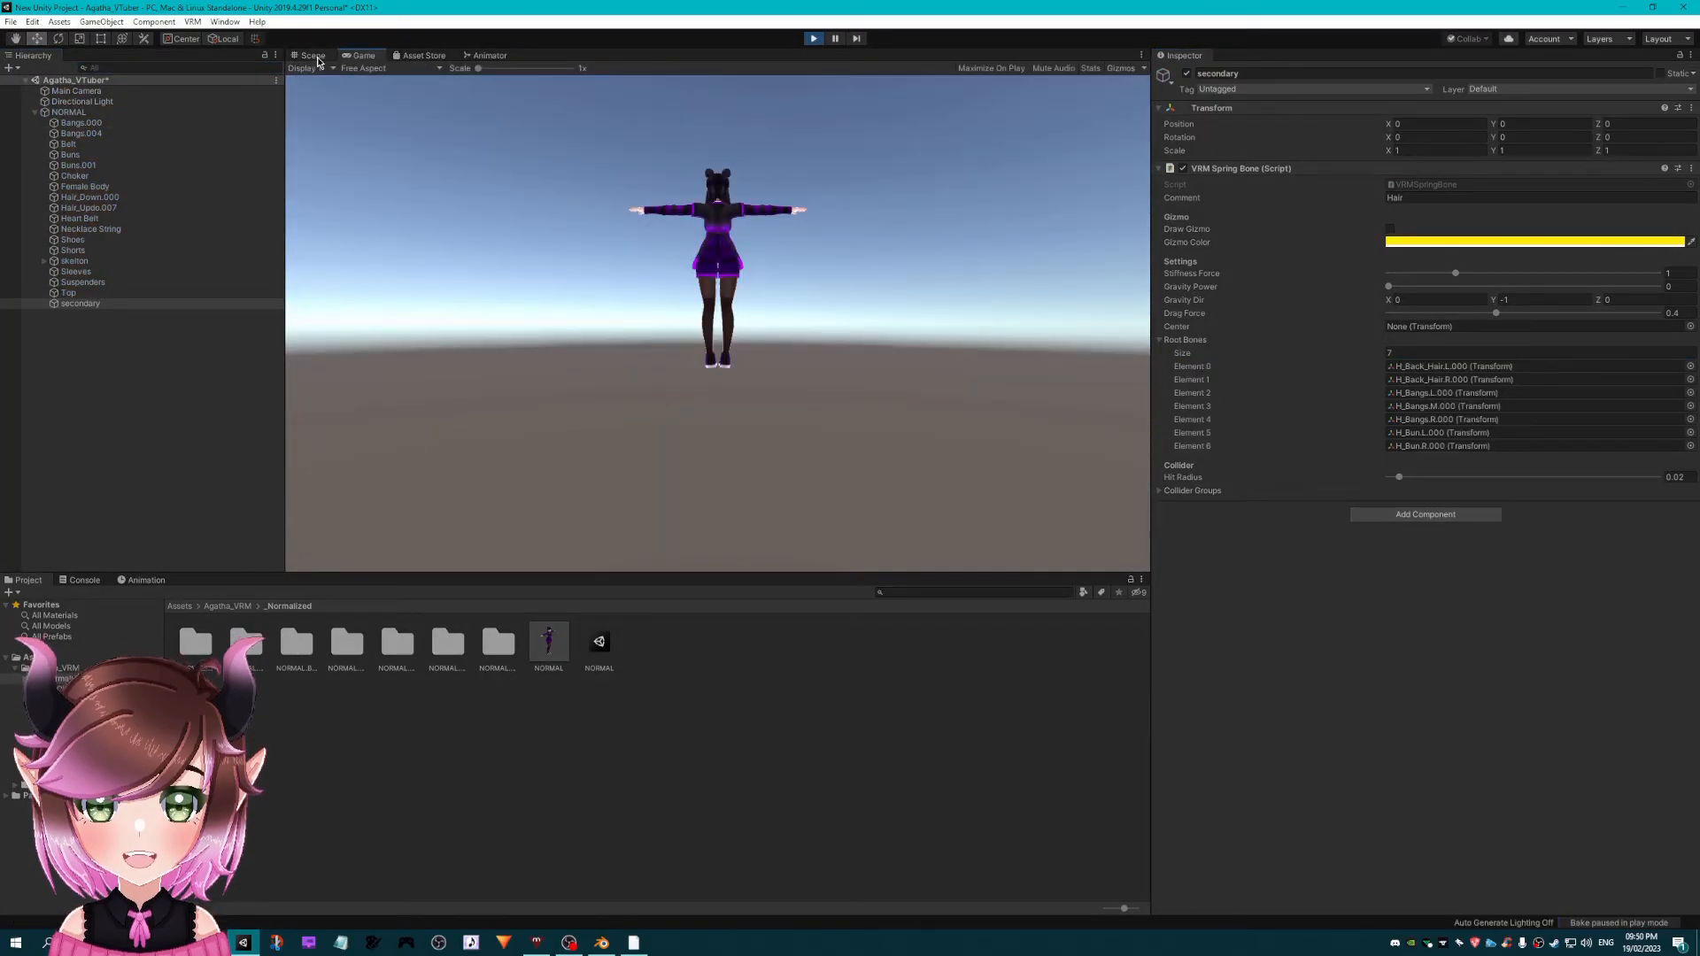
left_click(313, 55)
left_click(69, 111)
middle_click_drag(801, 326, 806, 299)
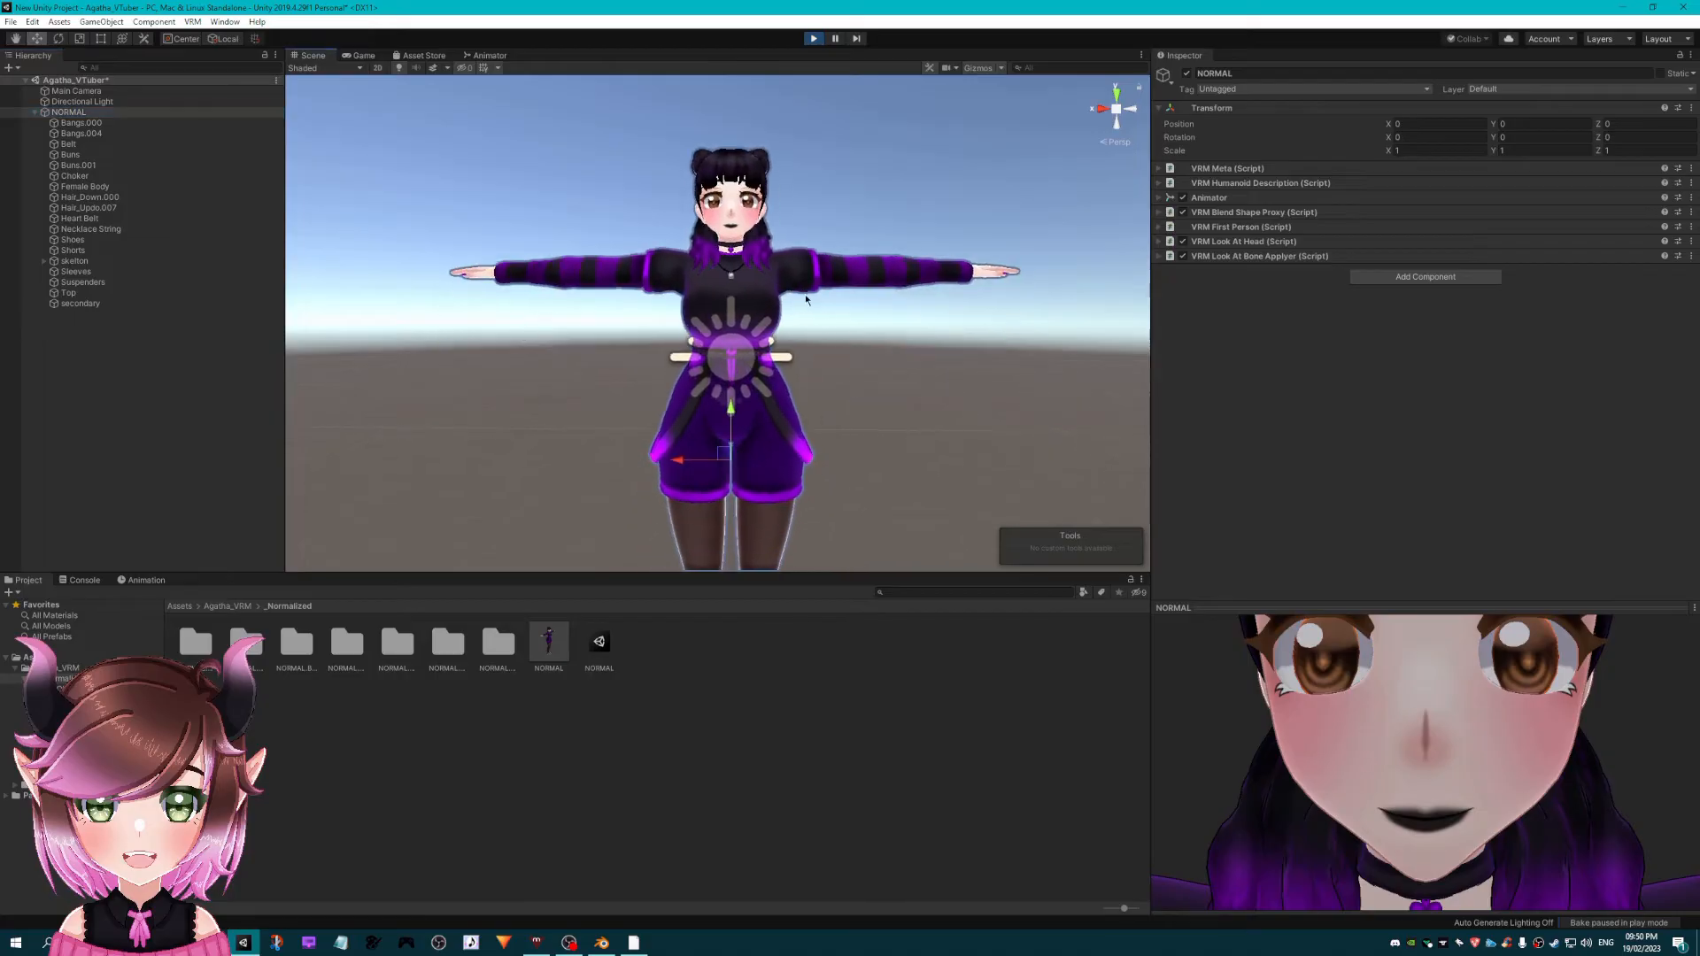
left_click_drag(689, 470, 634, 466)
left_click(76, 304)
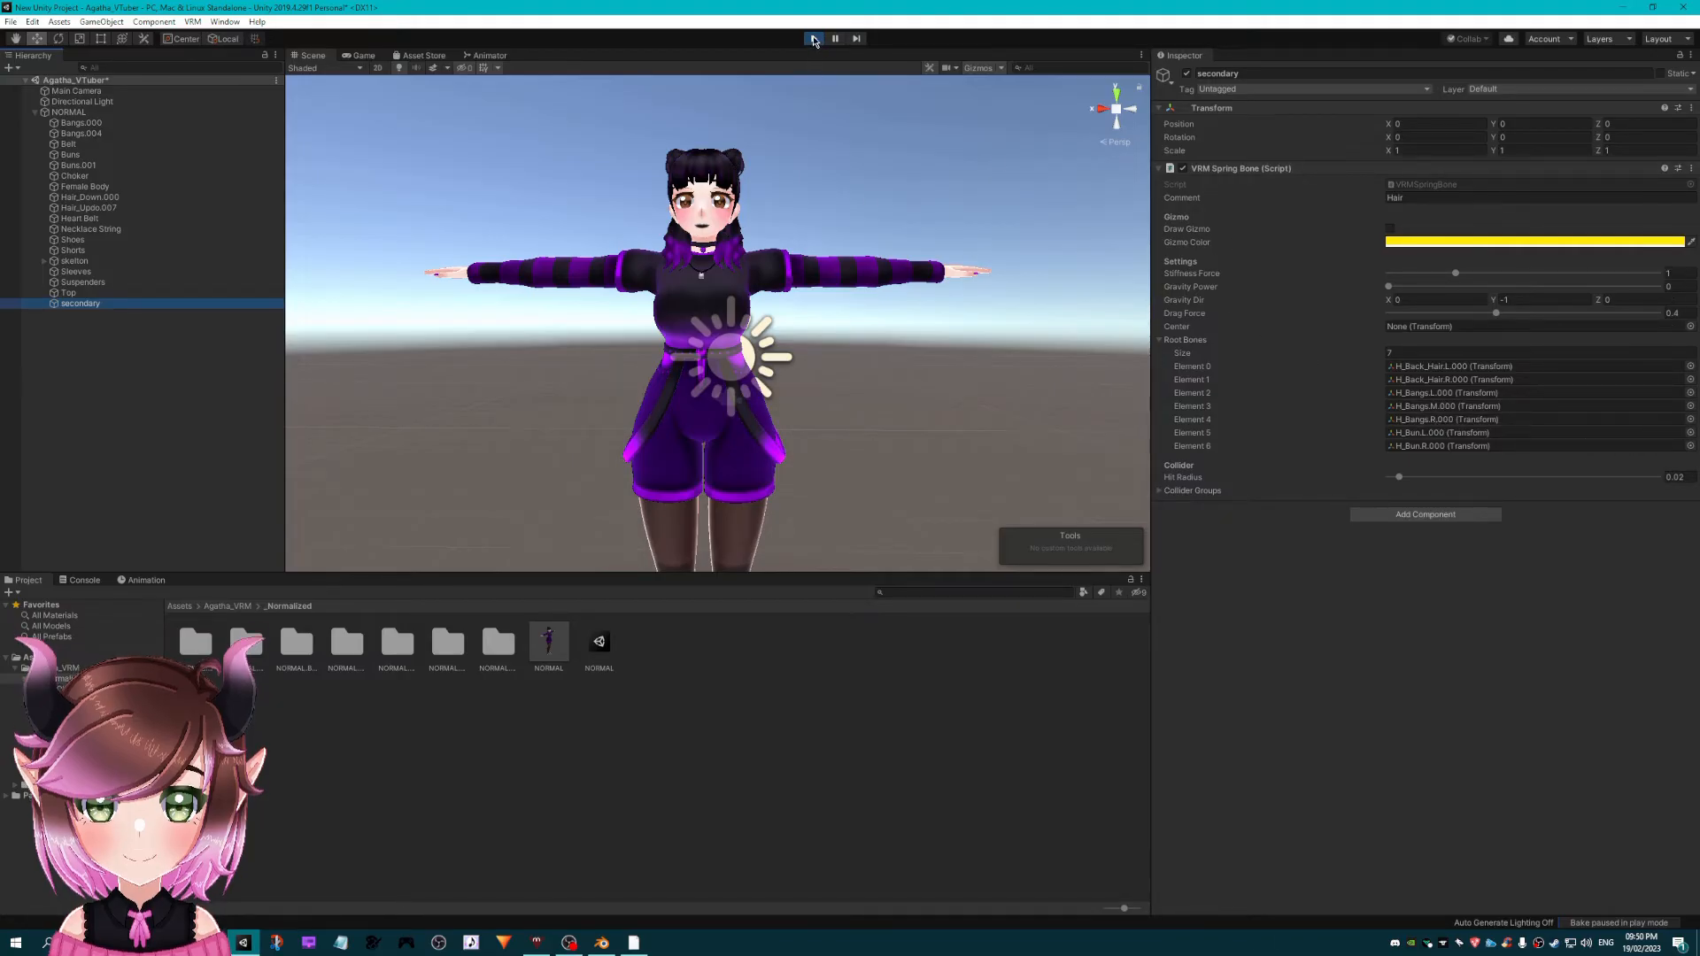
left_click(1691, 169)
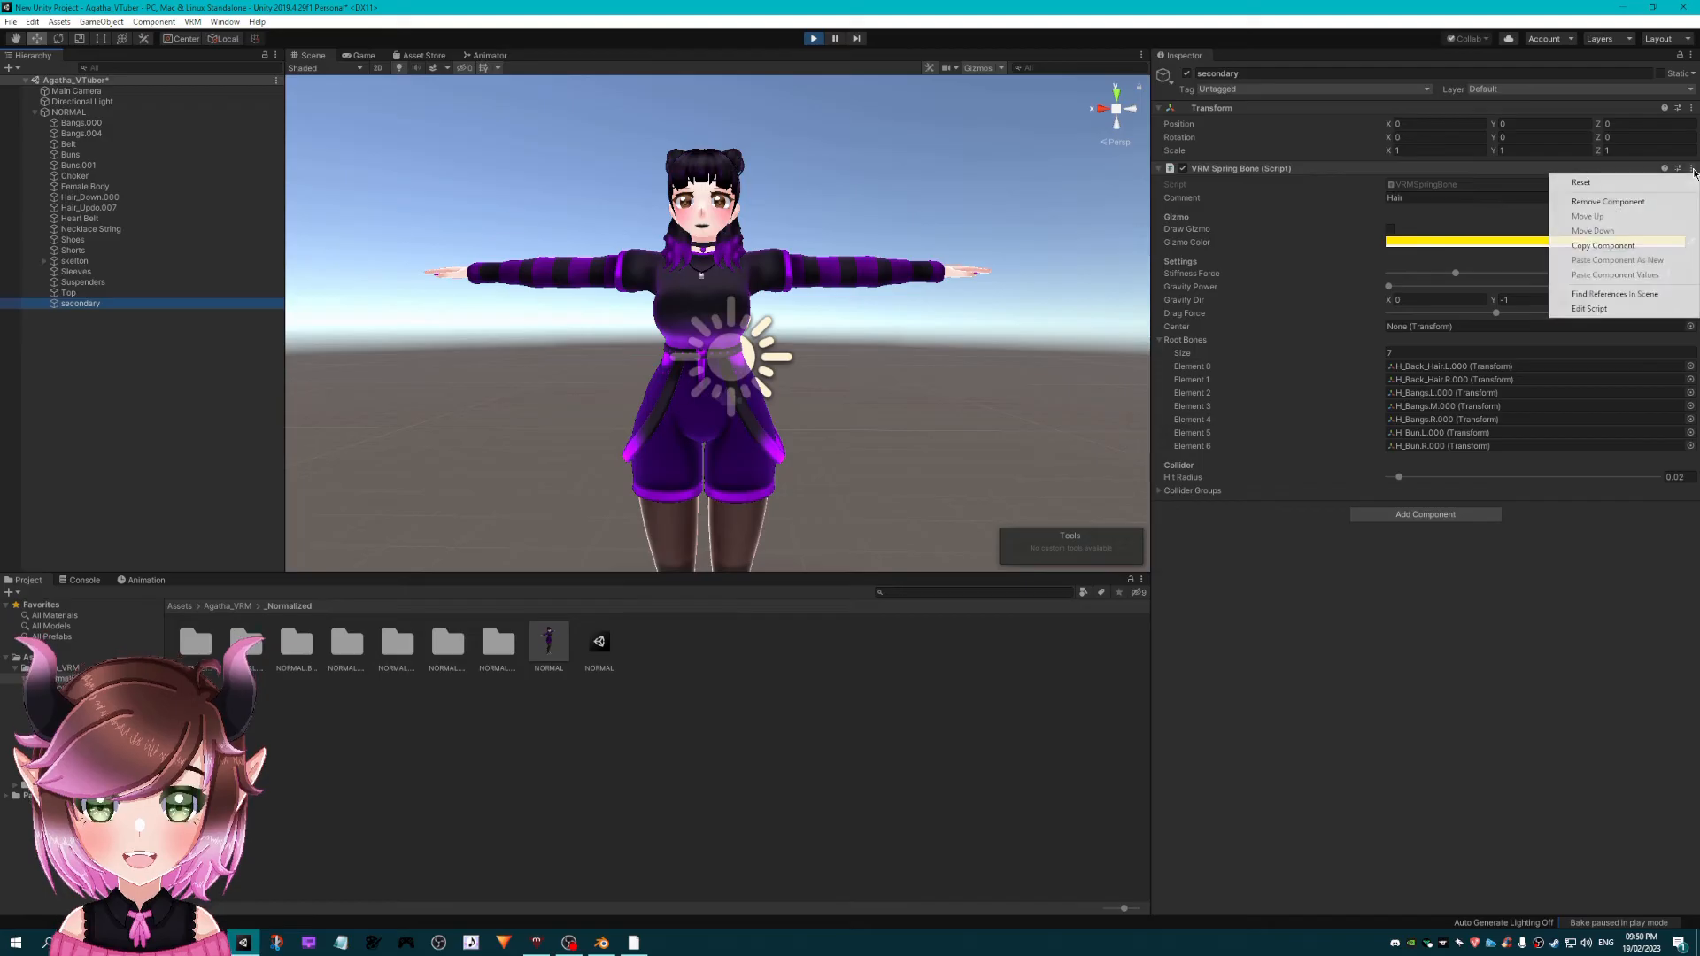
left_click(1628, 170)
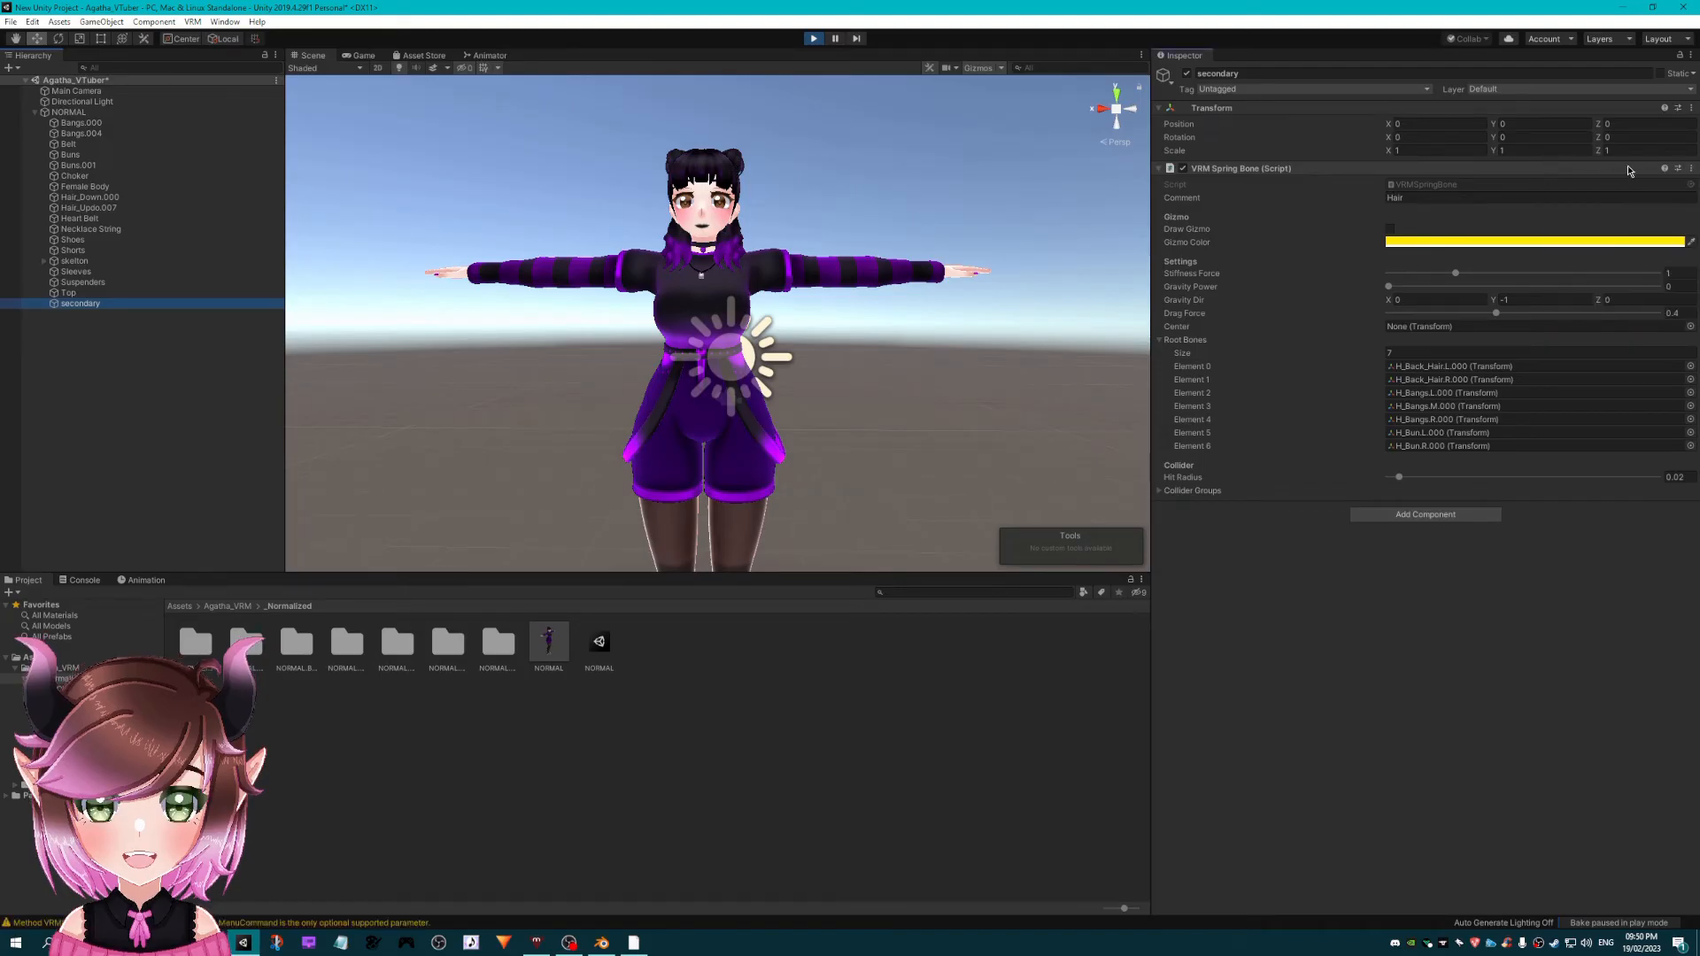
left_click(1692, 170)
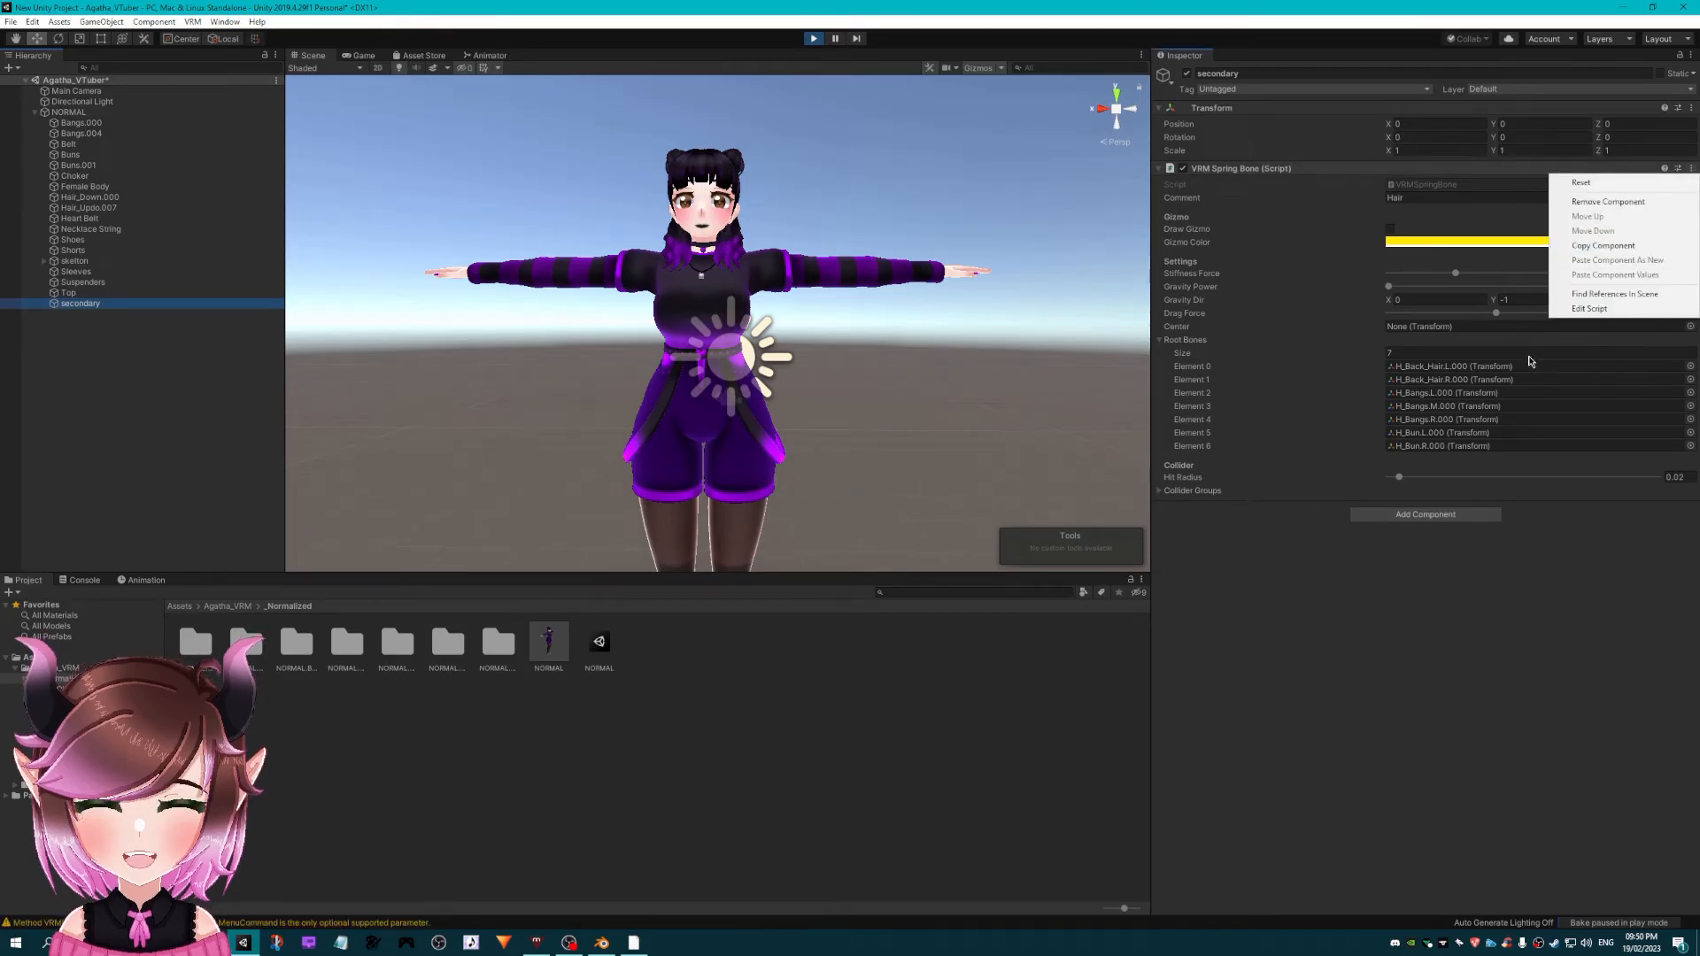
left_click(1578, 538)
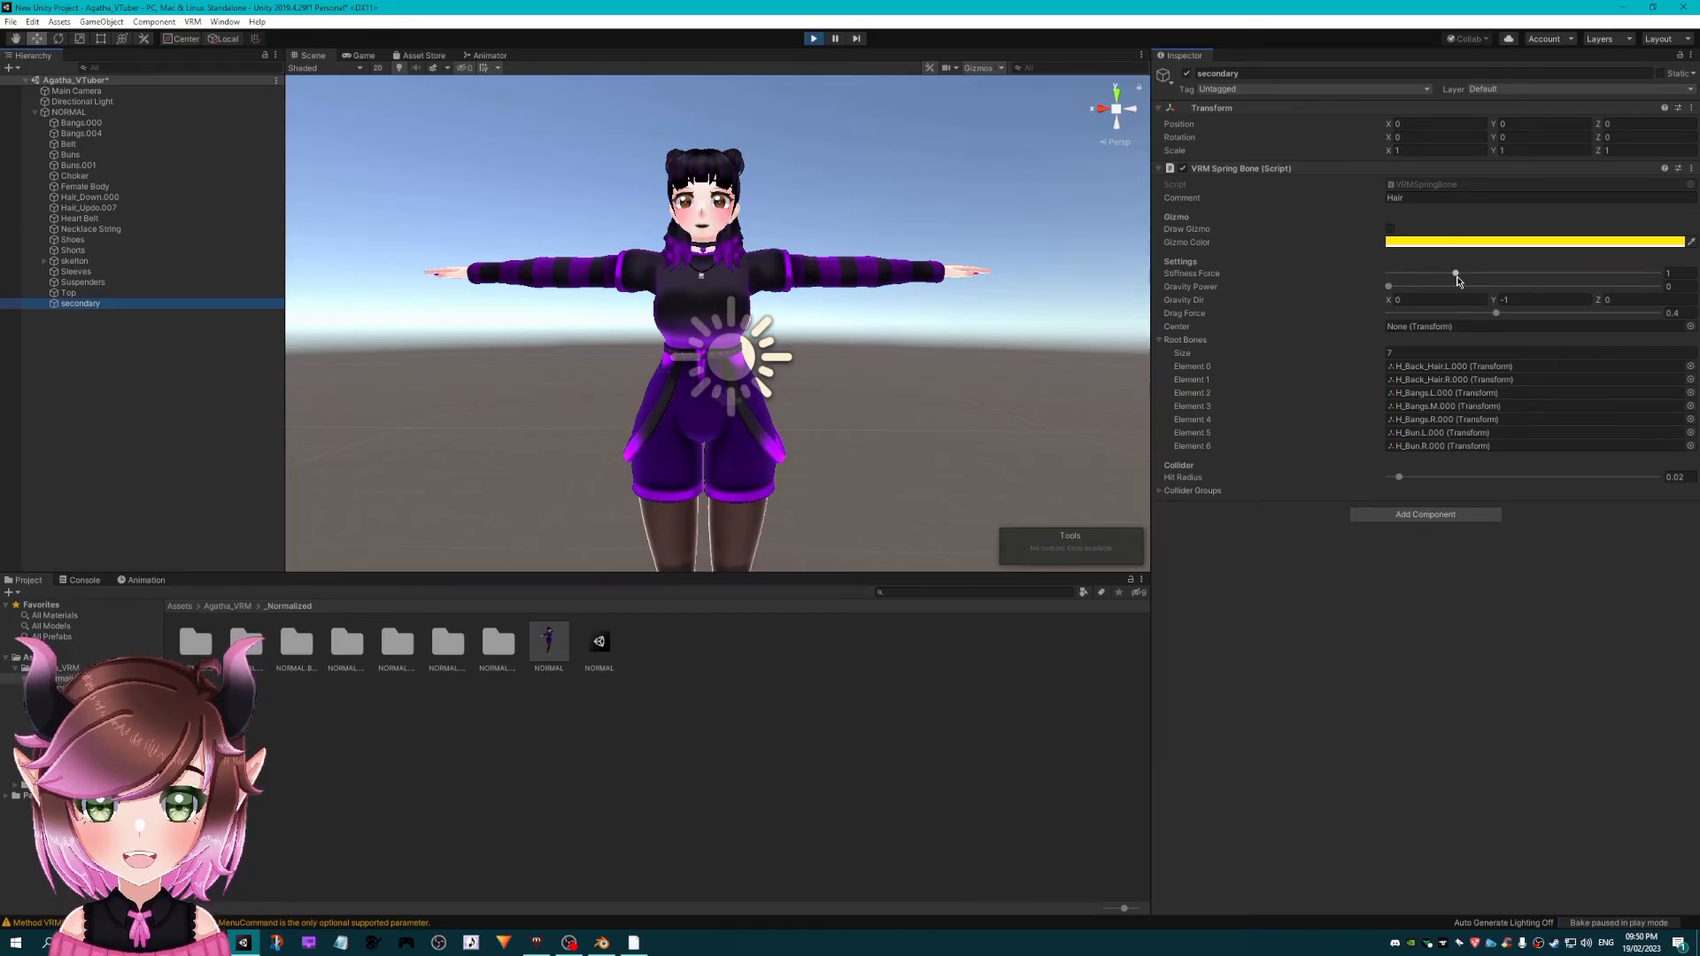
- Increase the Hair spring bone's Stiffness Force, test it by moving the avatar, and set the value to 2
left_click_drag(1457, 277, 1485, 276)
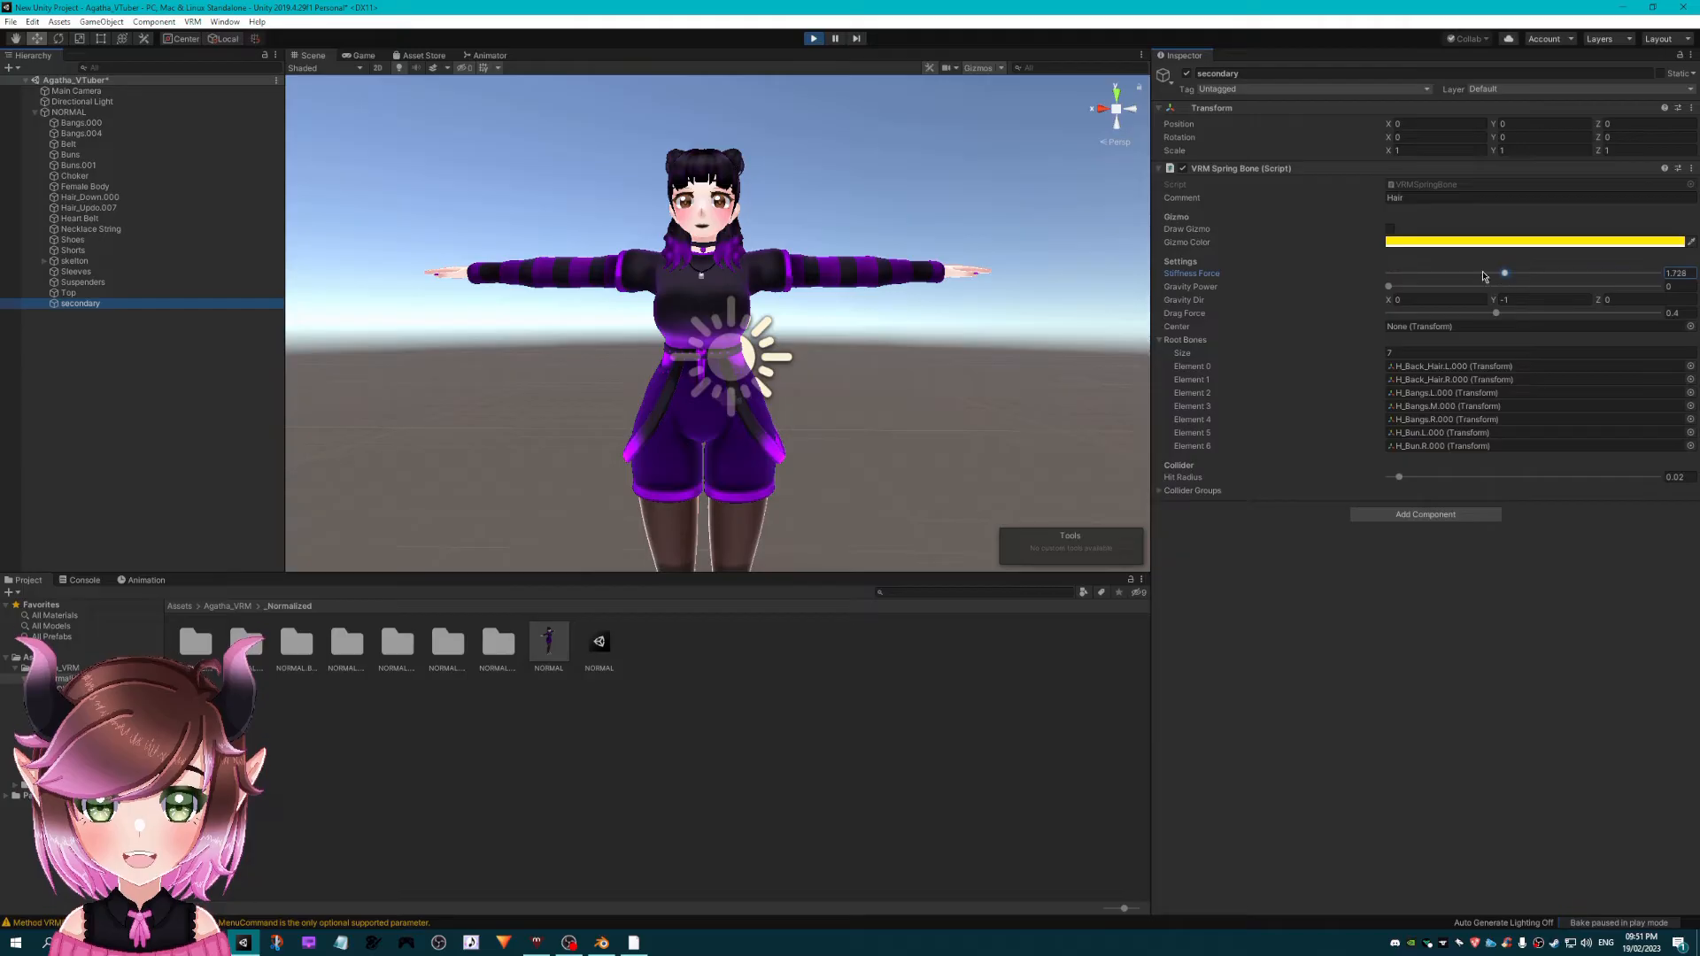
left_click(68, 113)
left_click_drag(654, 461, 631, 461)
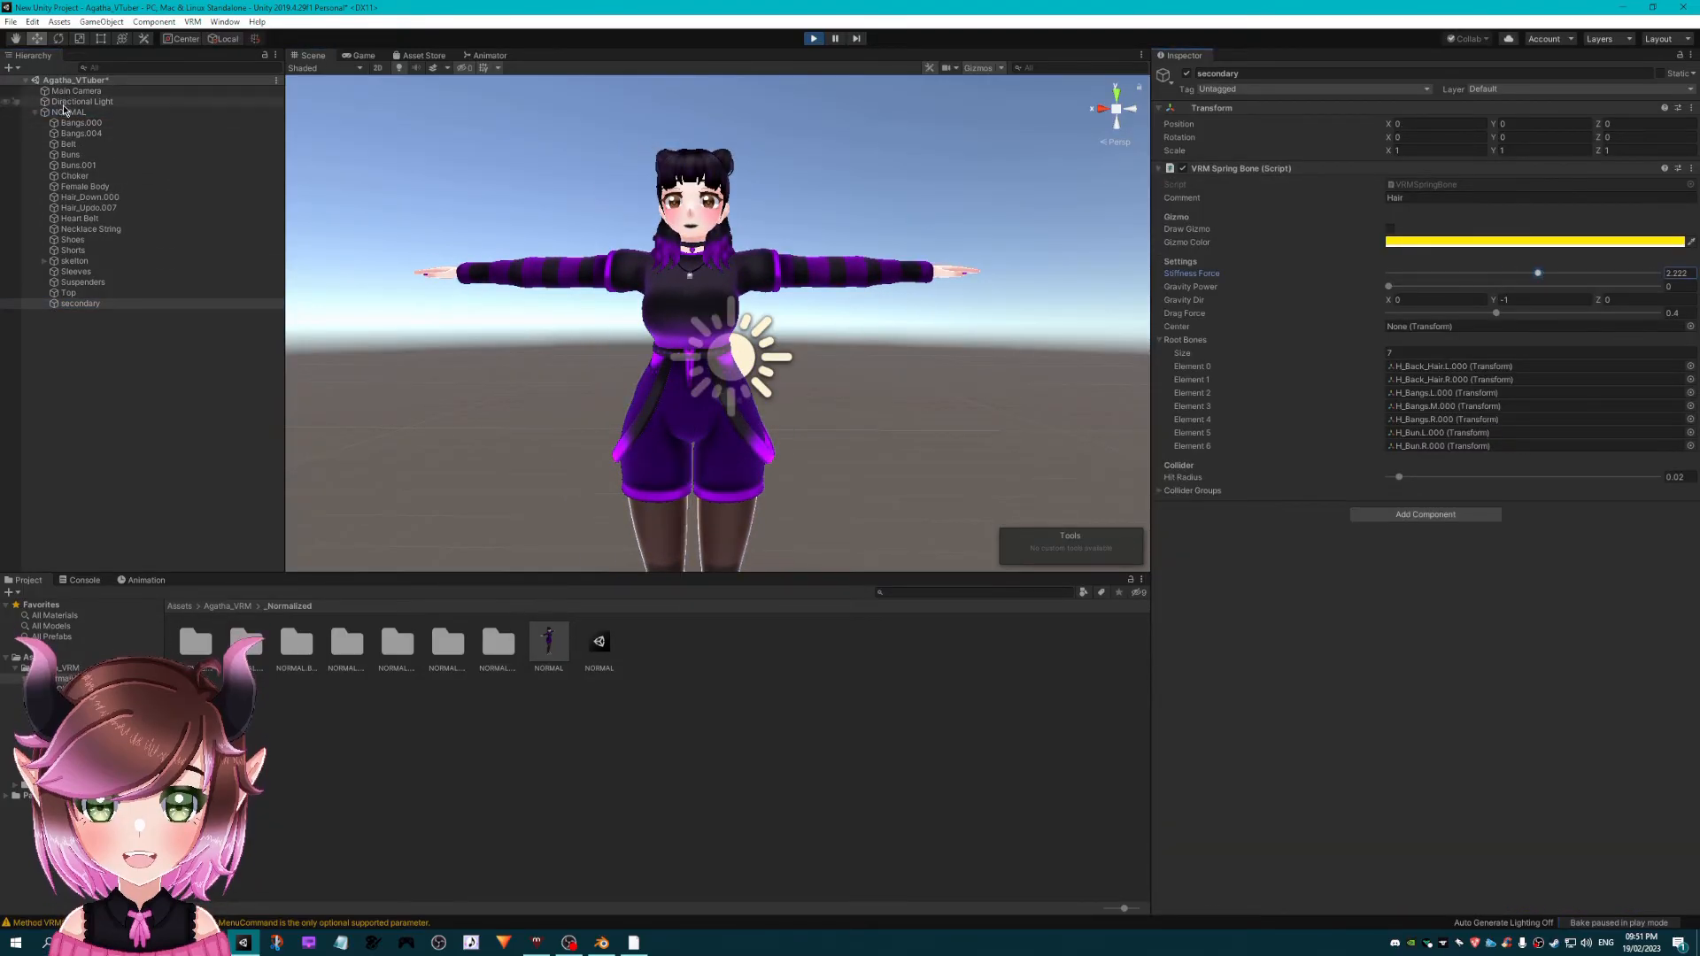
left_click(64, 110)
left_click(91, 304)
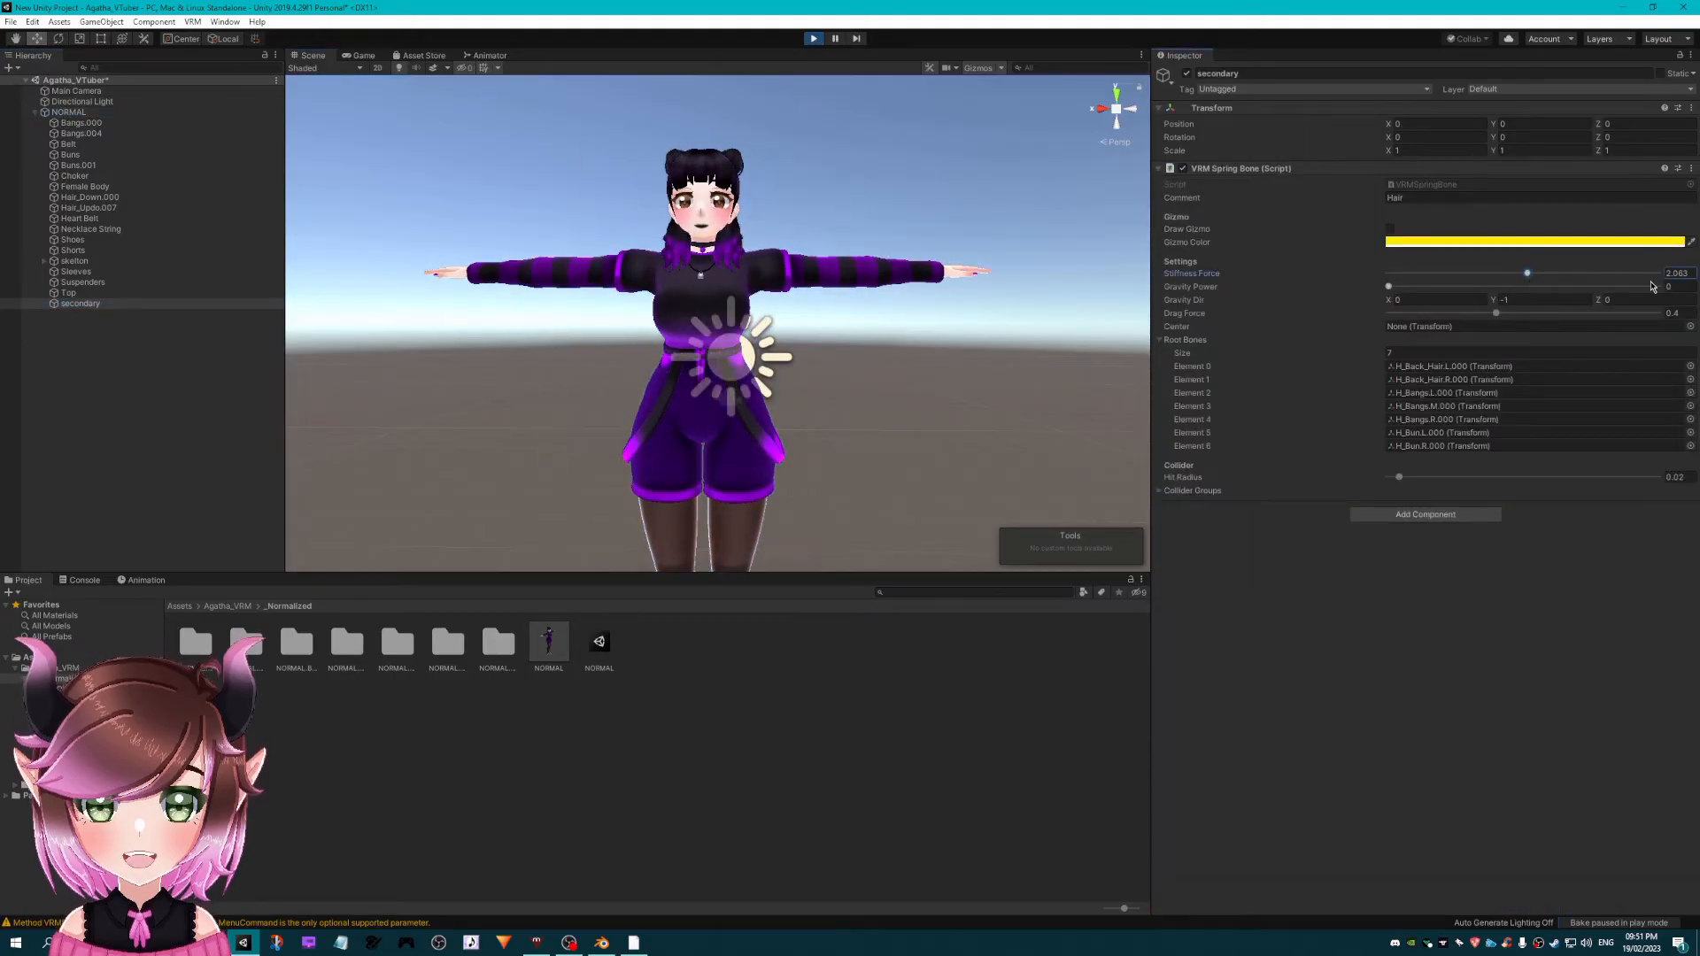
left_click(1676, 273)
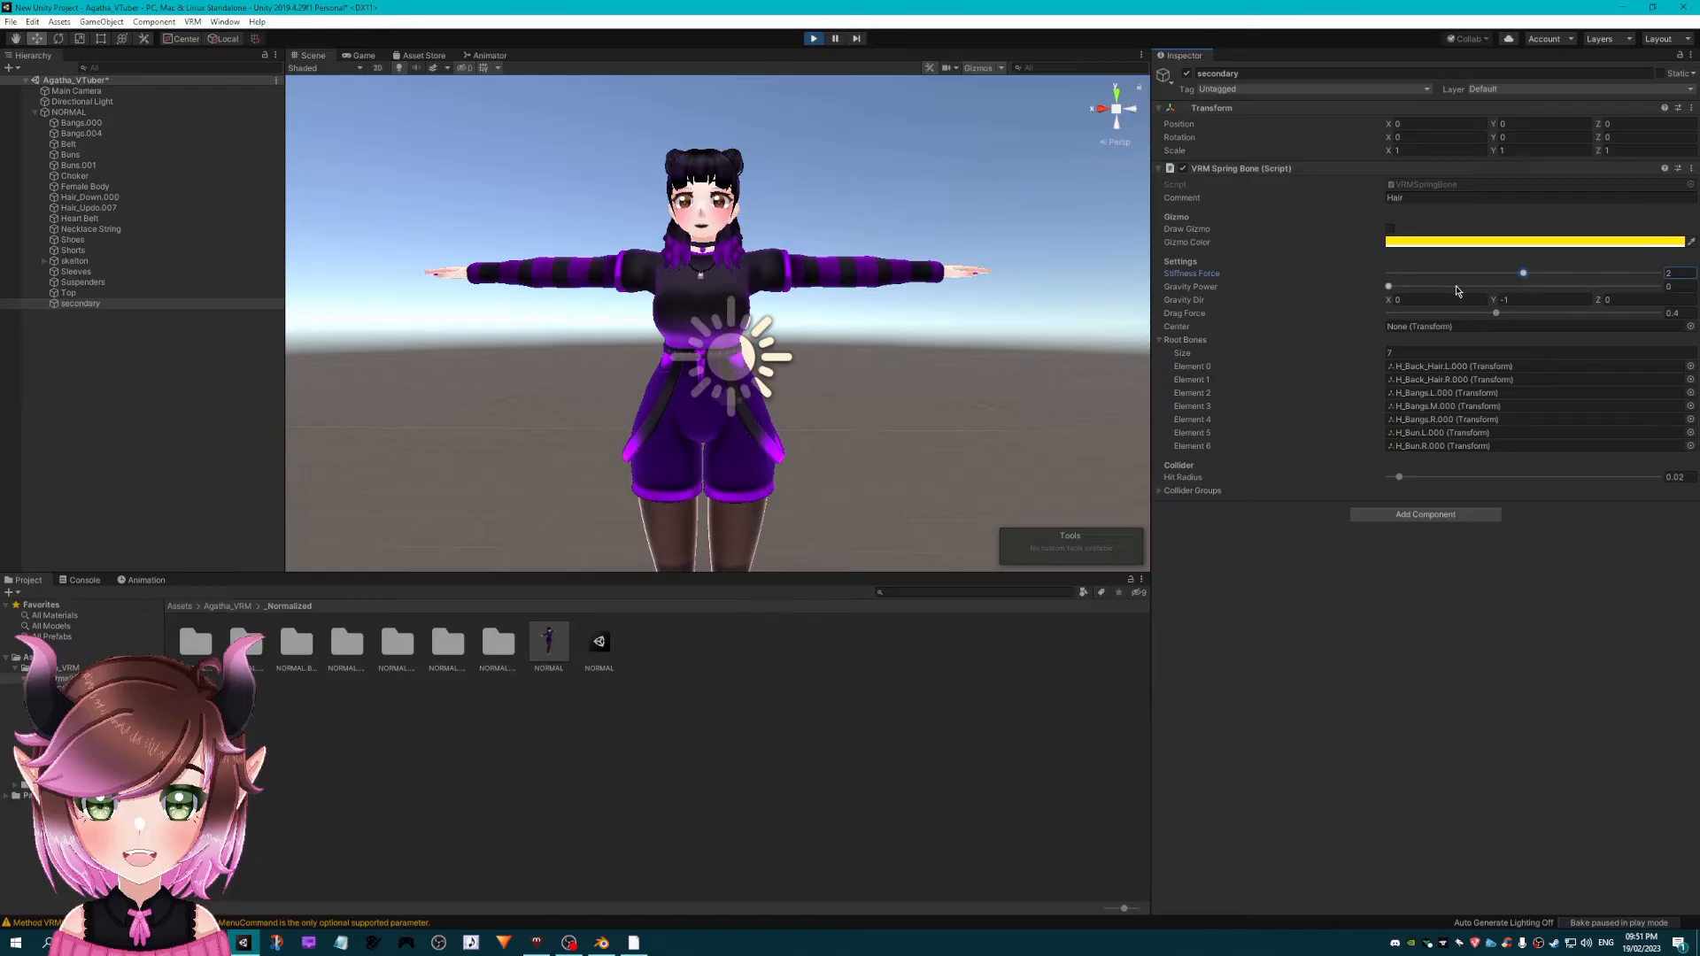
- Set the Hair spring bone's Gravity Power to about 0.316 and its Drag Force to about 0.703
left_click(1389, 286)
left_click_drag(1388, 286, 1665, 287)
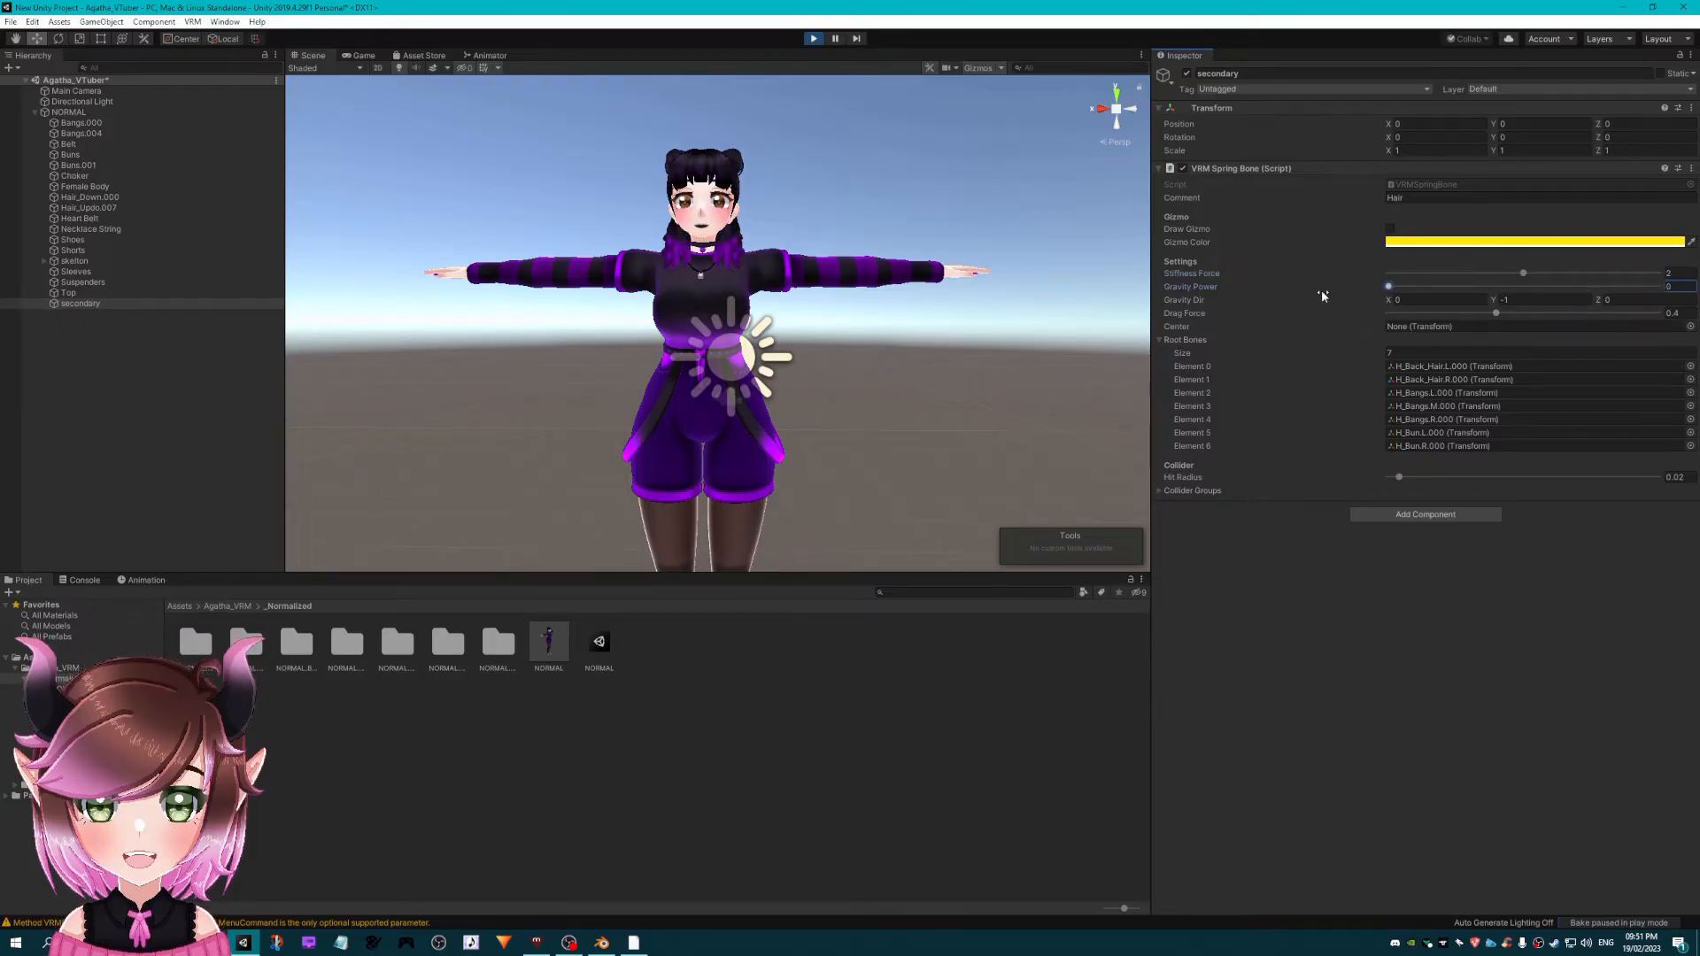
left_click_drag(1402, 290, 1425, 290)
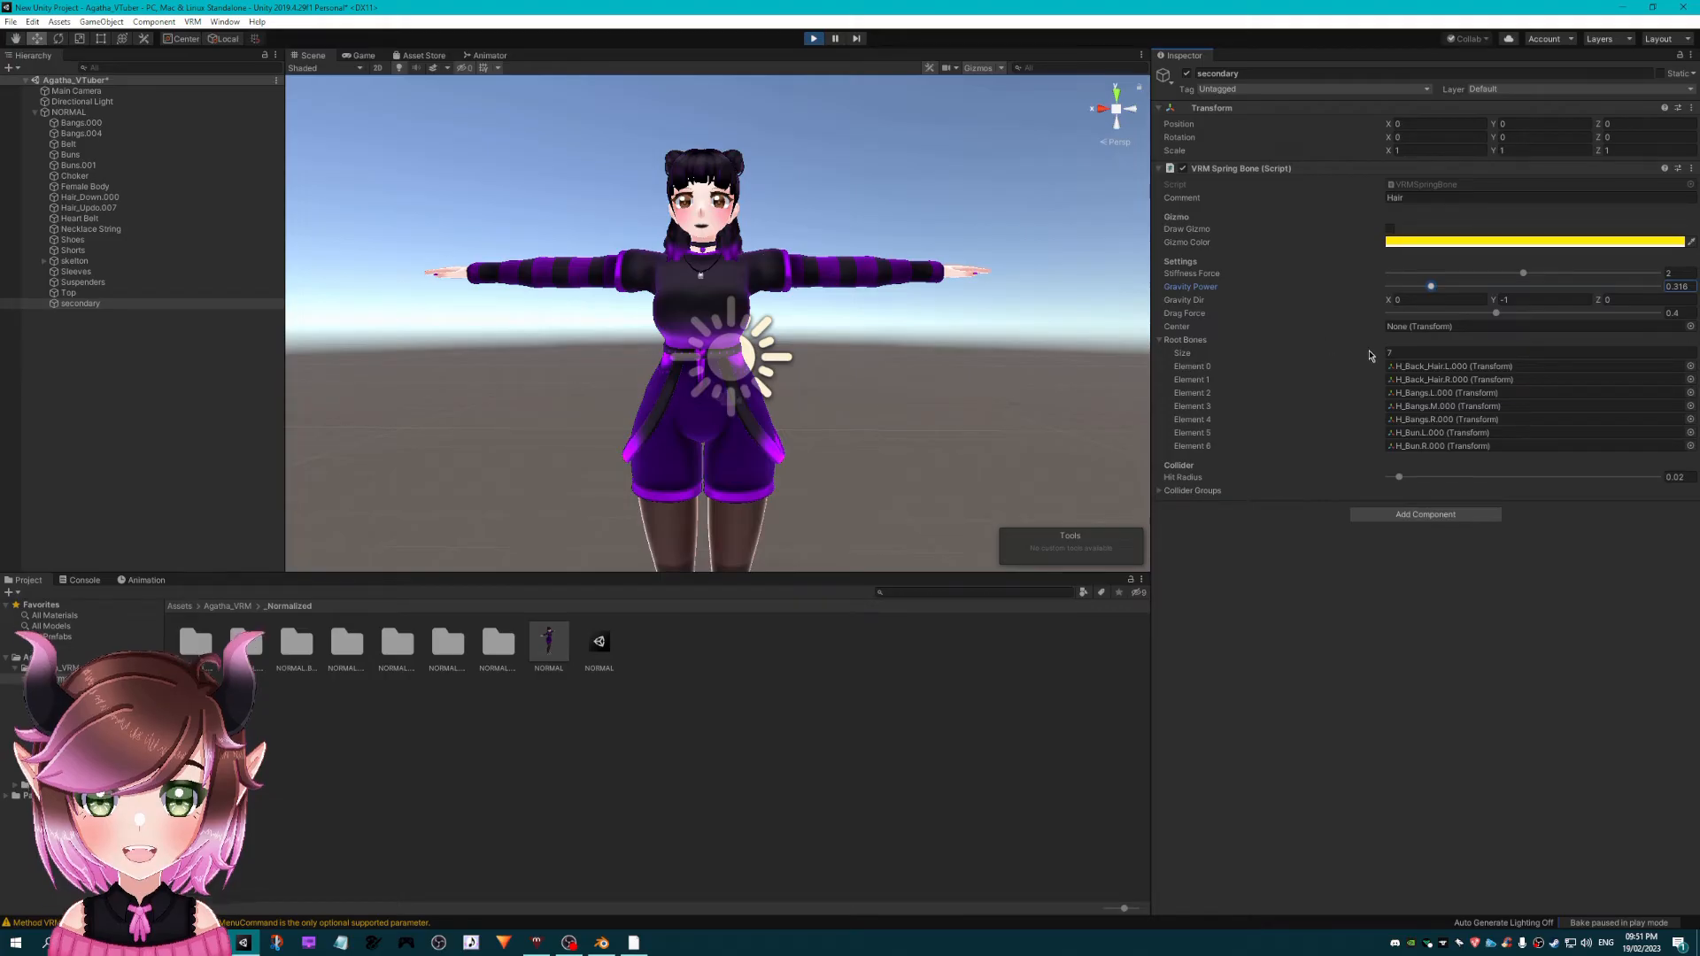
left_click_drag(1503, 319, 1578, 315)
- Copy the Hair spring bone component, exit play mode and paste the copied values back onto the same component
left_click(1691, 168)
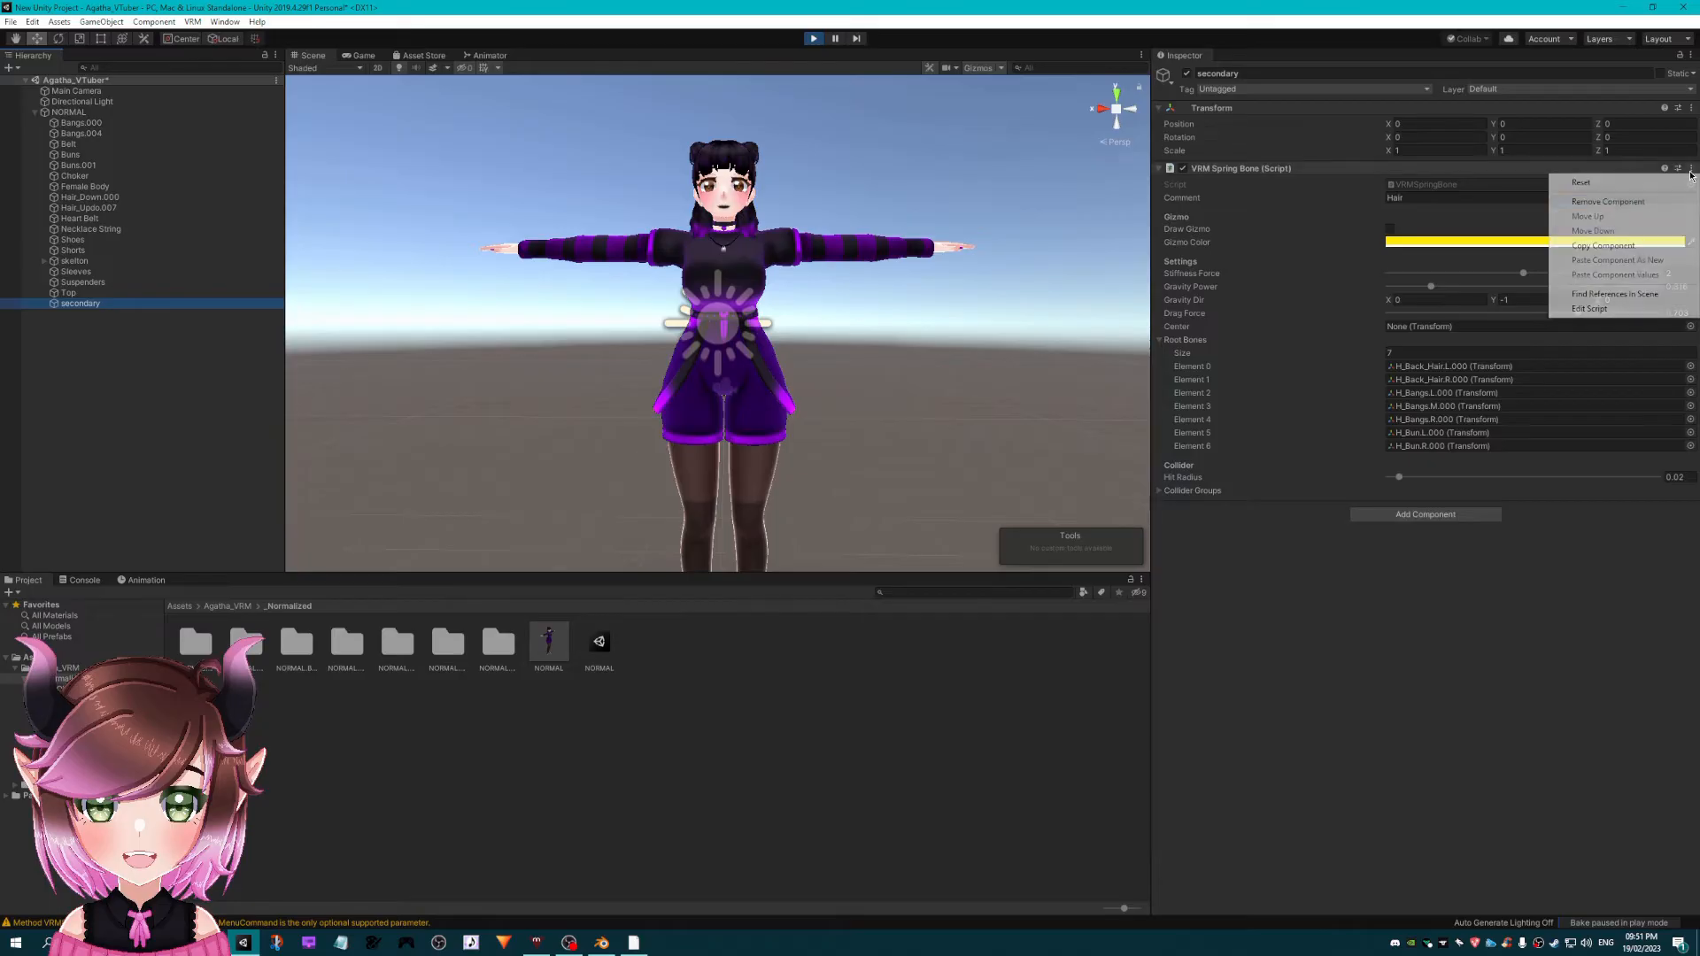
left_click(1612, 247)
left_click(813, 39)
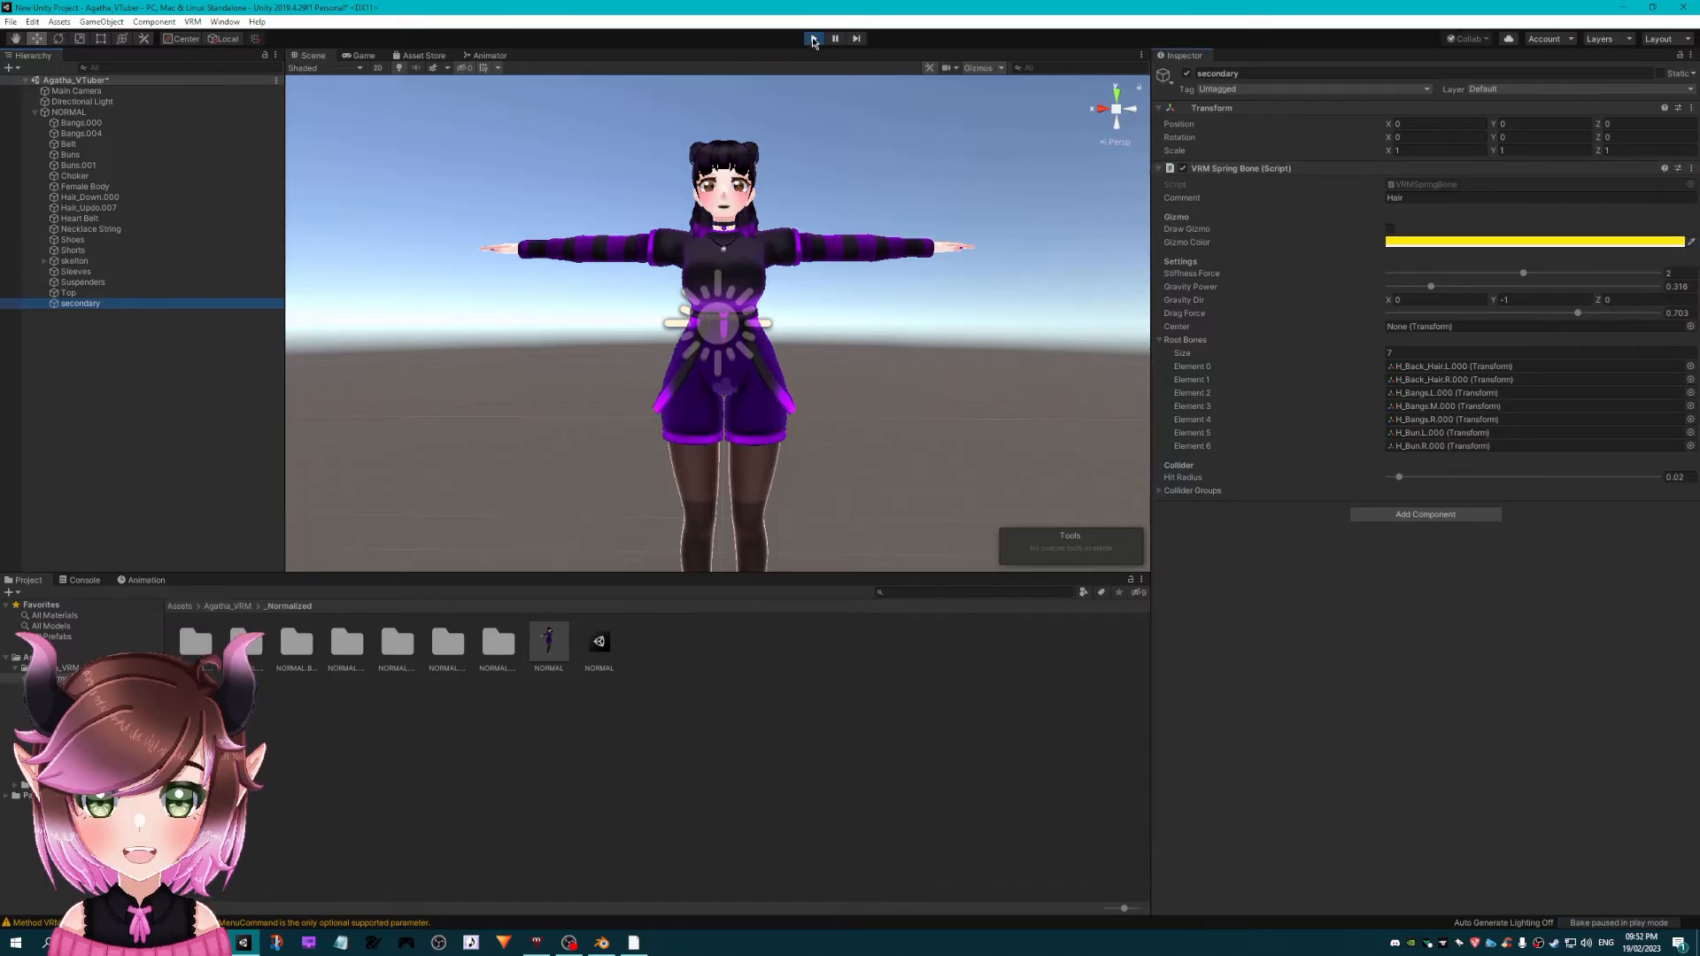
left_click(1692, 169)
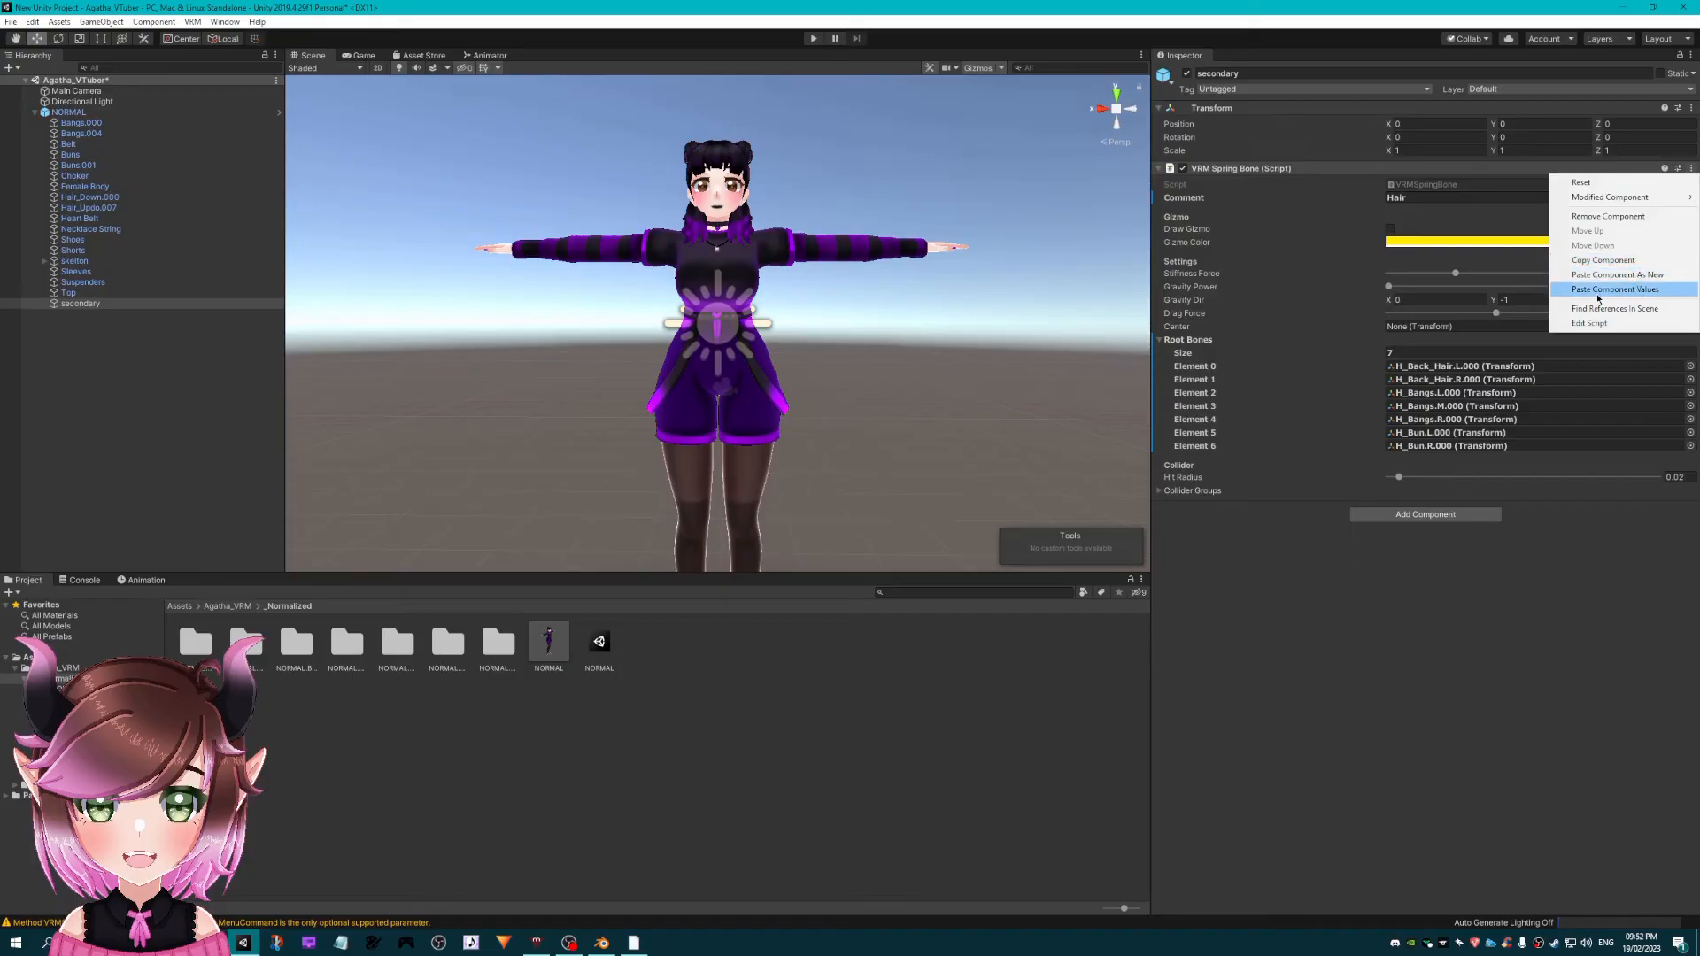
left_click(1624, 290)
- Add a second VRM Spring Bone component to secondary and enter Suspenders as its comment
scroll(893, 436, "up", 3)
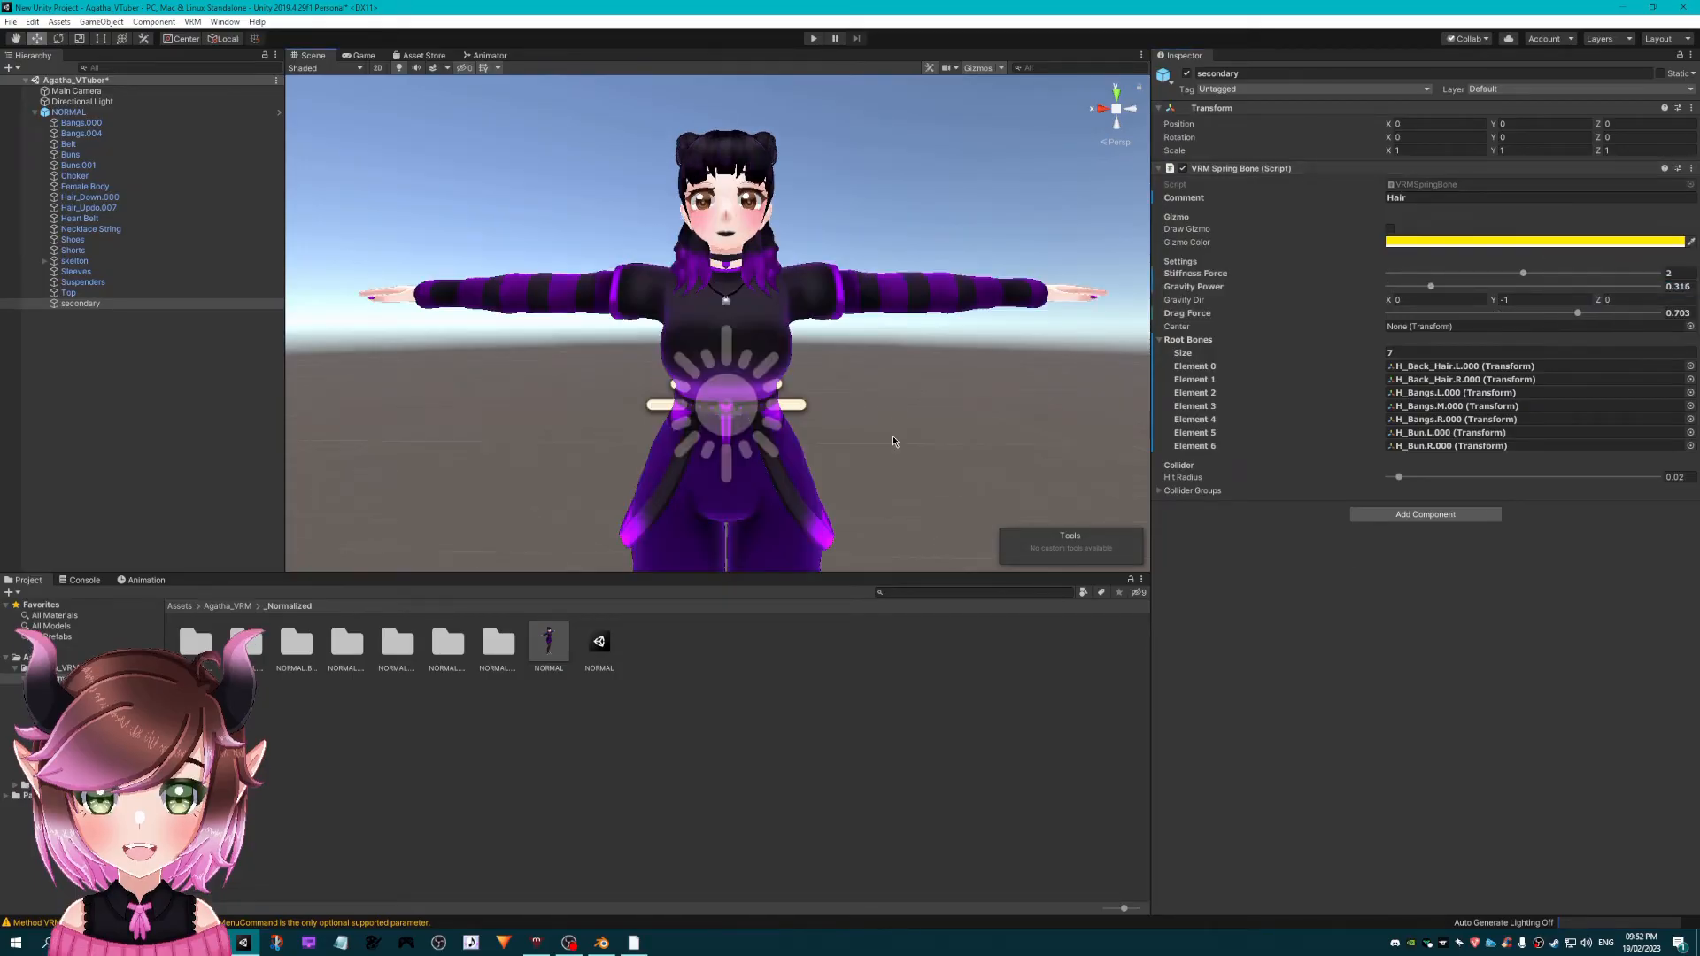
left_click(1387, 515)
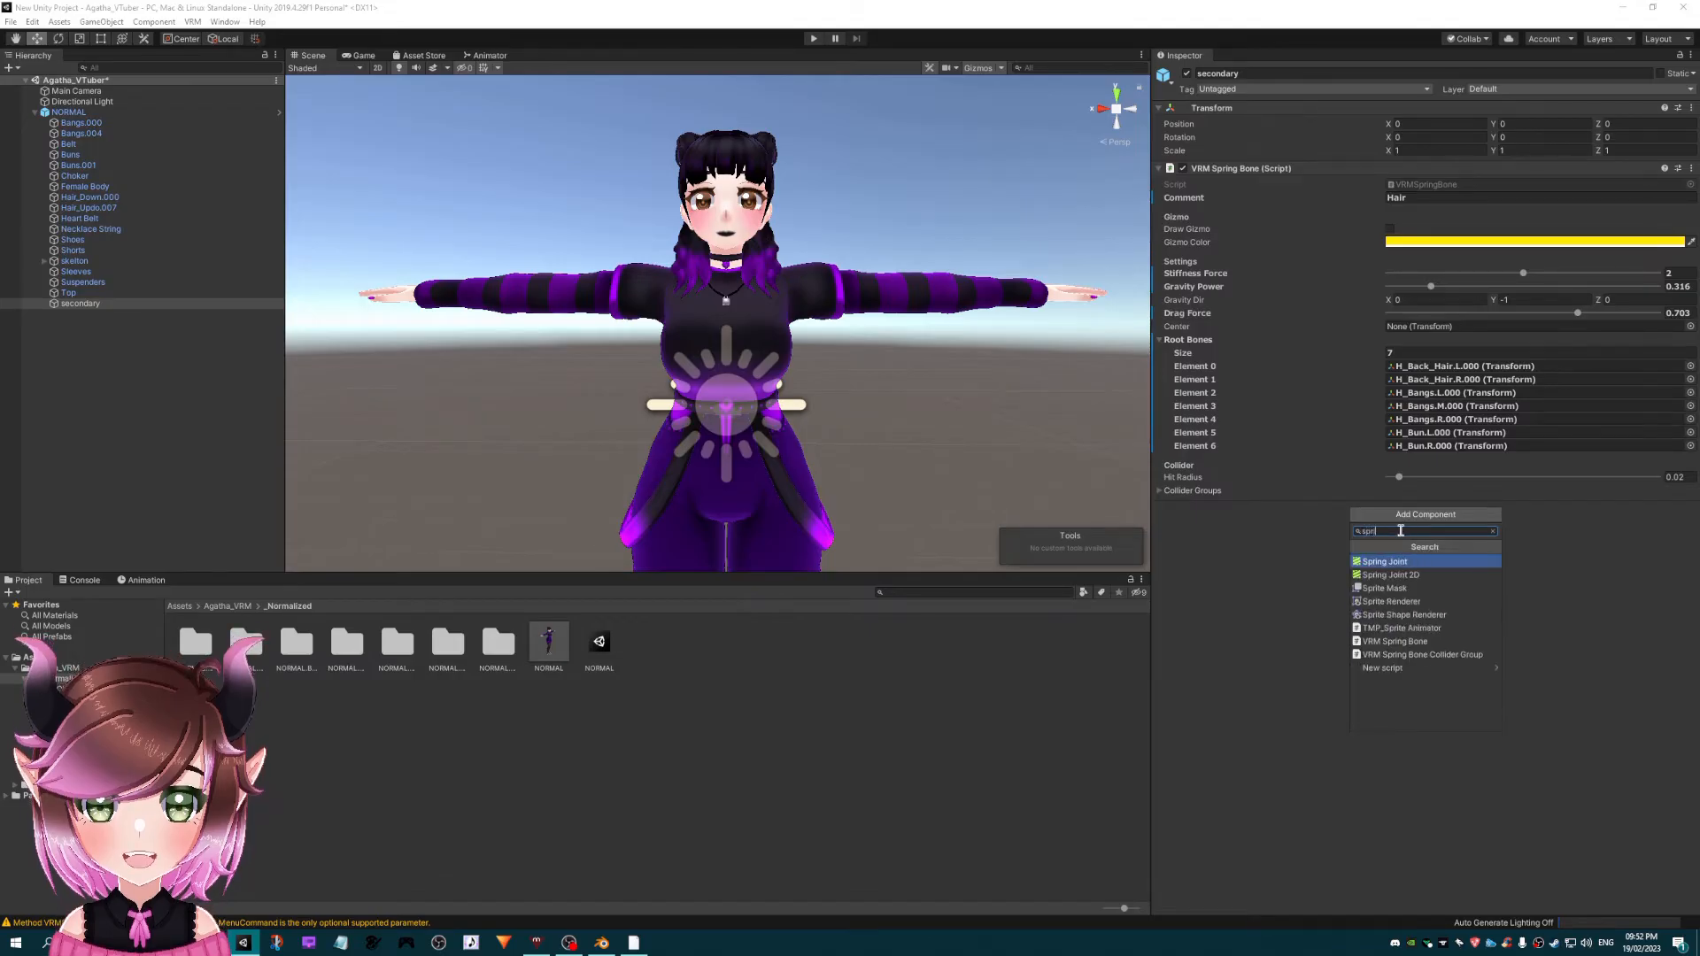
left_click(1441, 589)
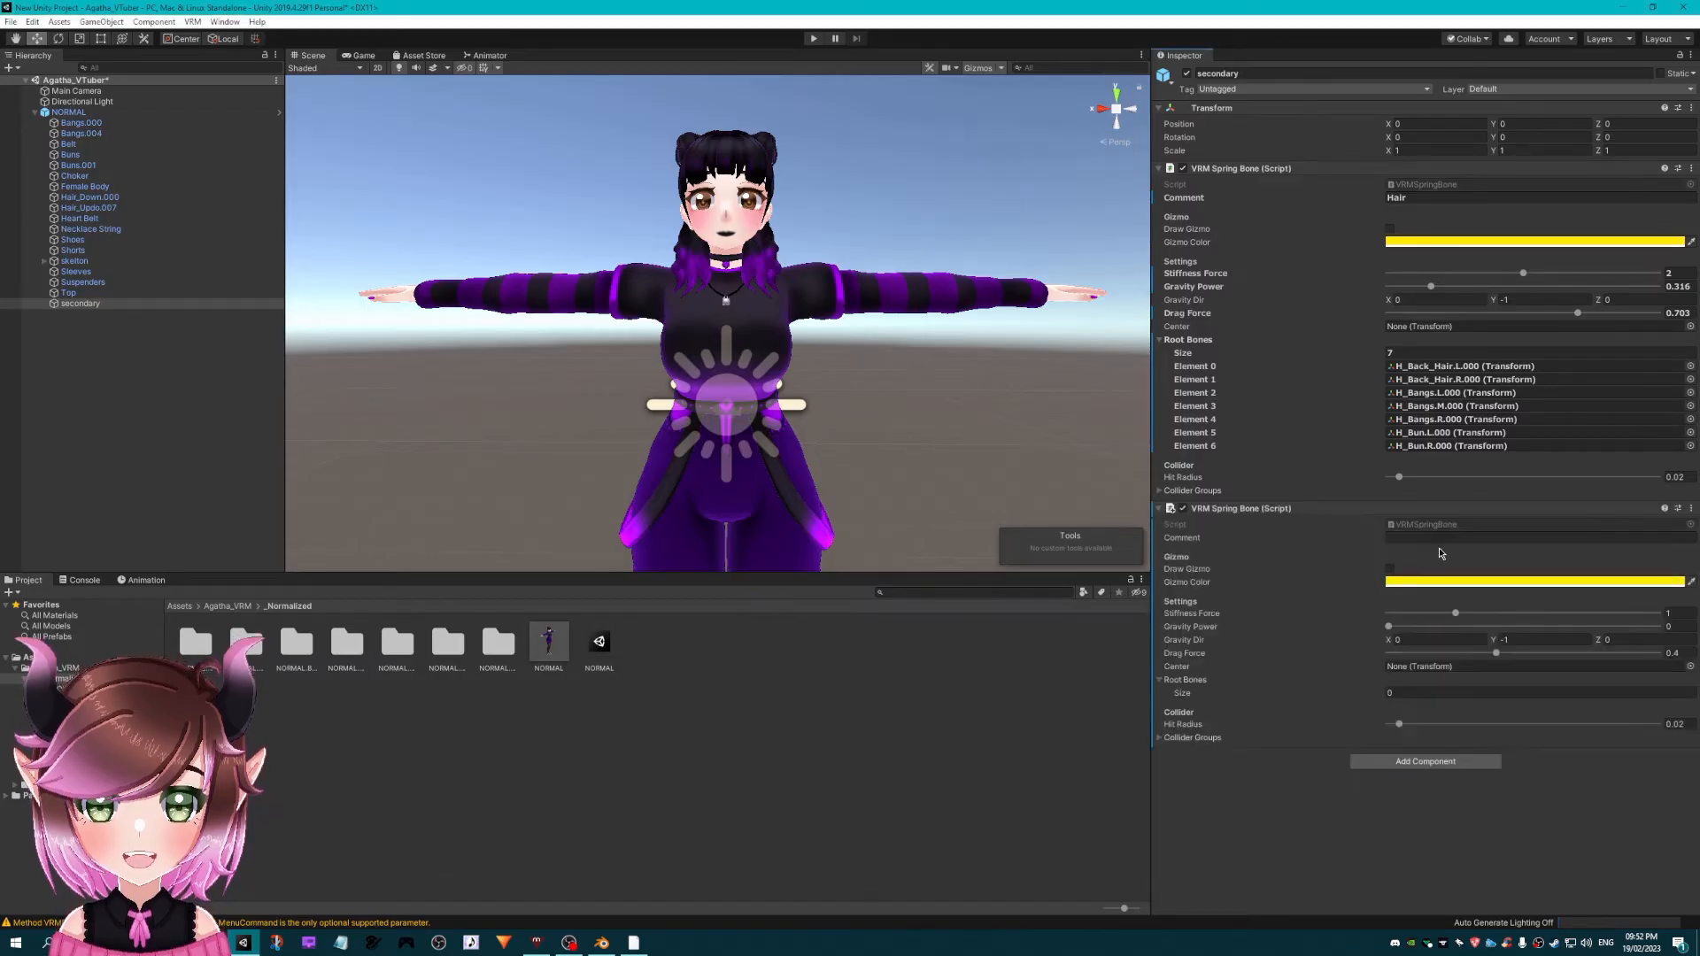
left_click(1419, 537)
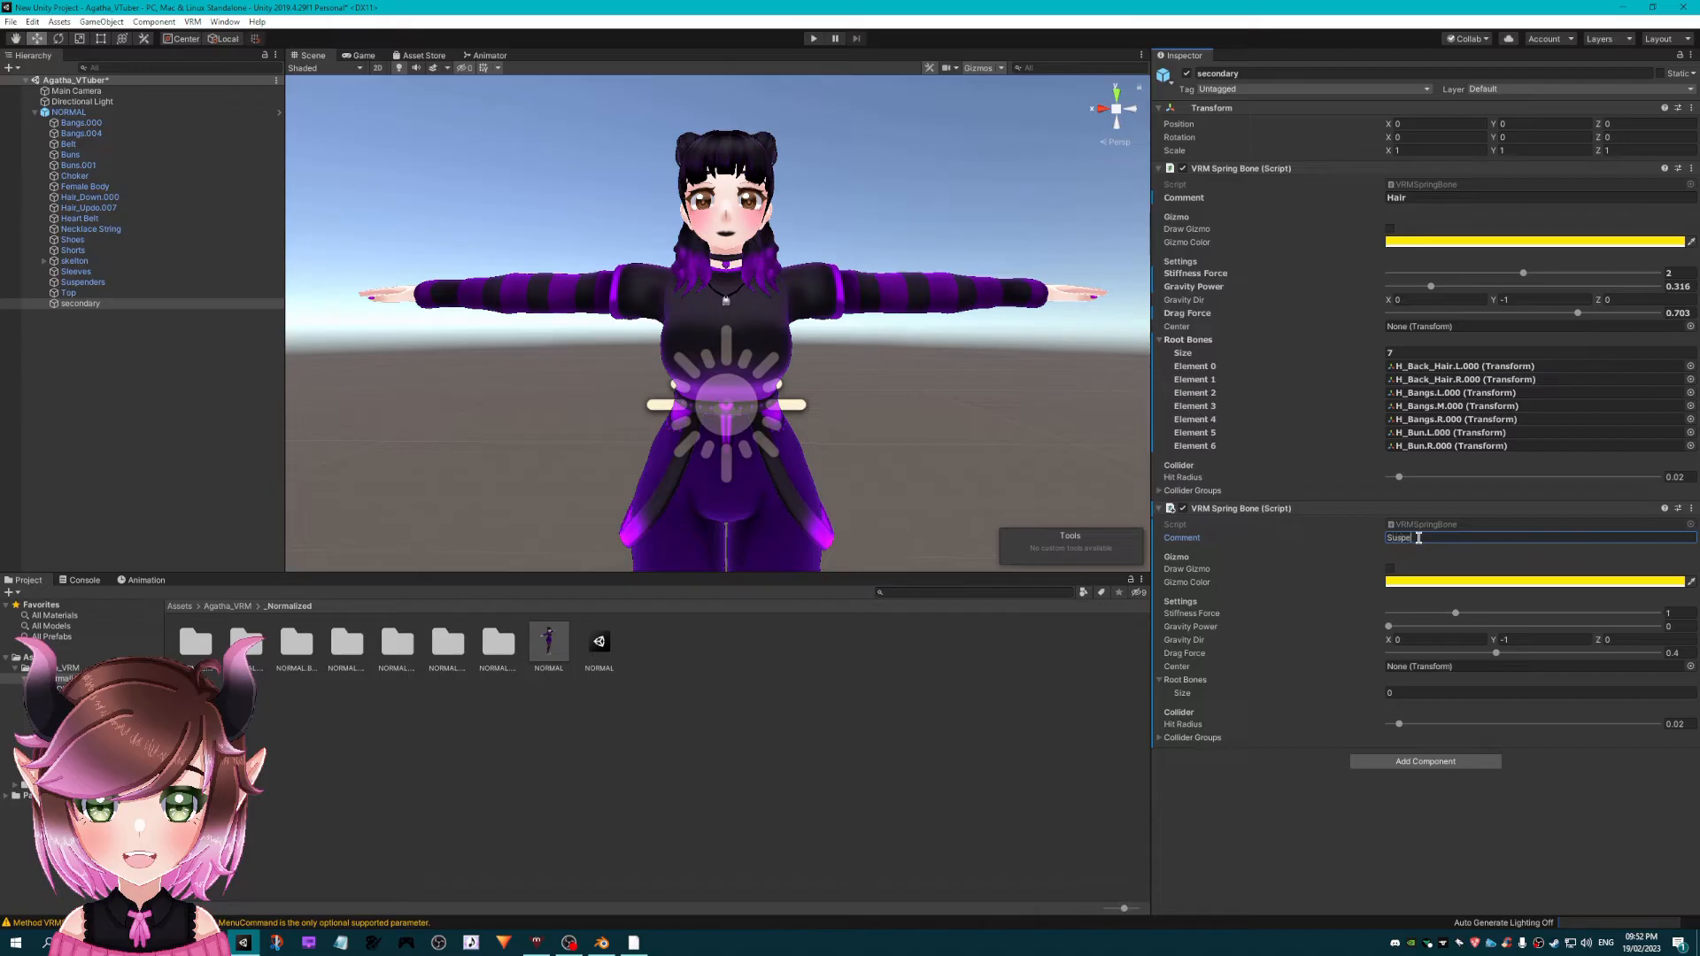
type("Suspenders")
- Set the Suspenders Root Bones size to 50 and assign Suspender.L.000 and Suspender.R.000 to Elements 0 and 1
left_click(1396, 693)
type("50")
key("Return")
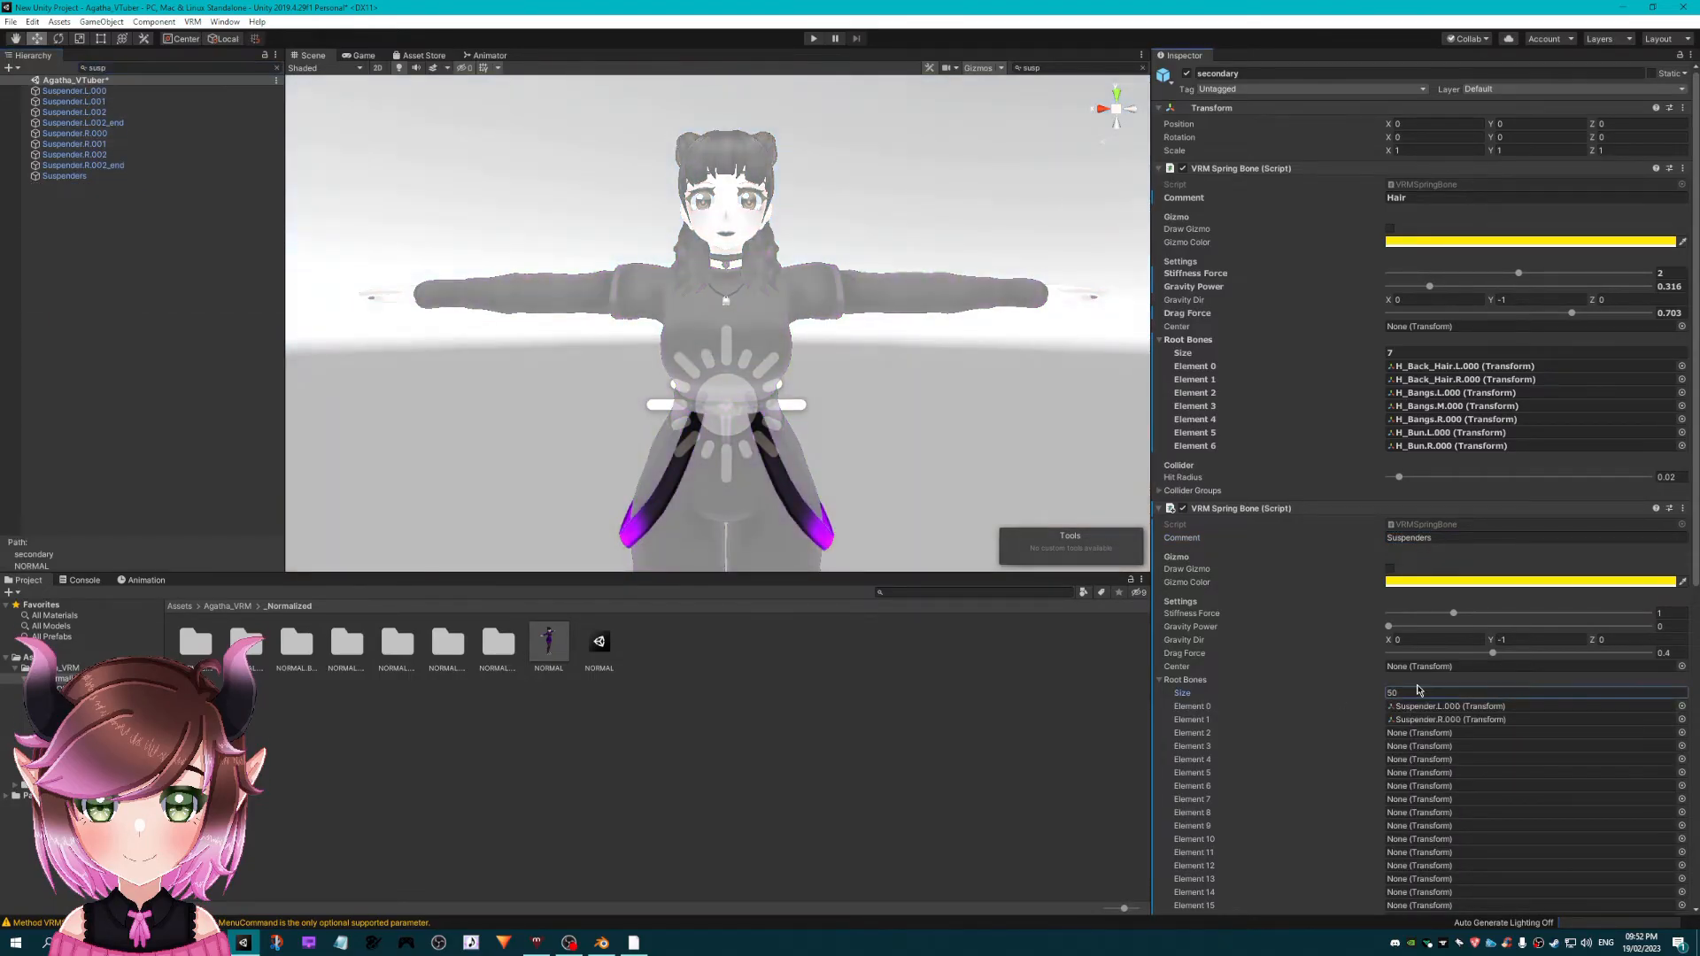
left_click(276, 68)
- Test the suspender physics by moving the NORMAL avatar in play mode, and exit play mode
left_click(263, 111)
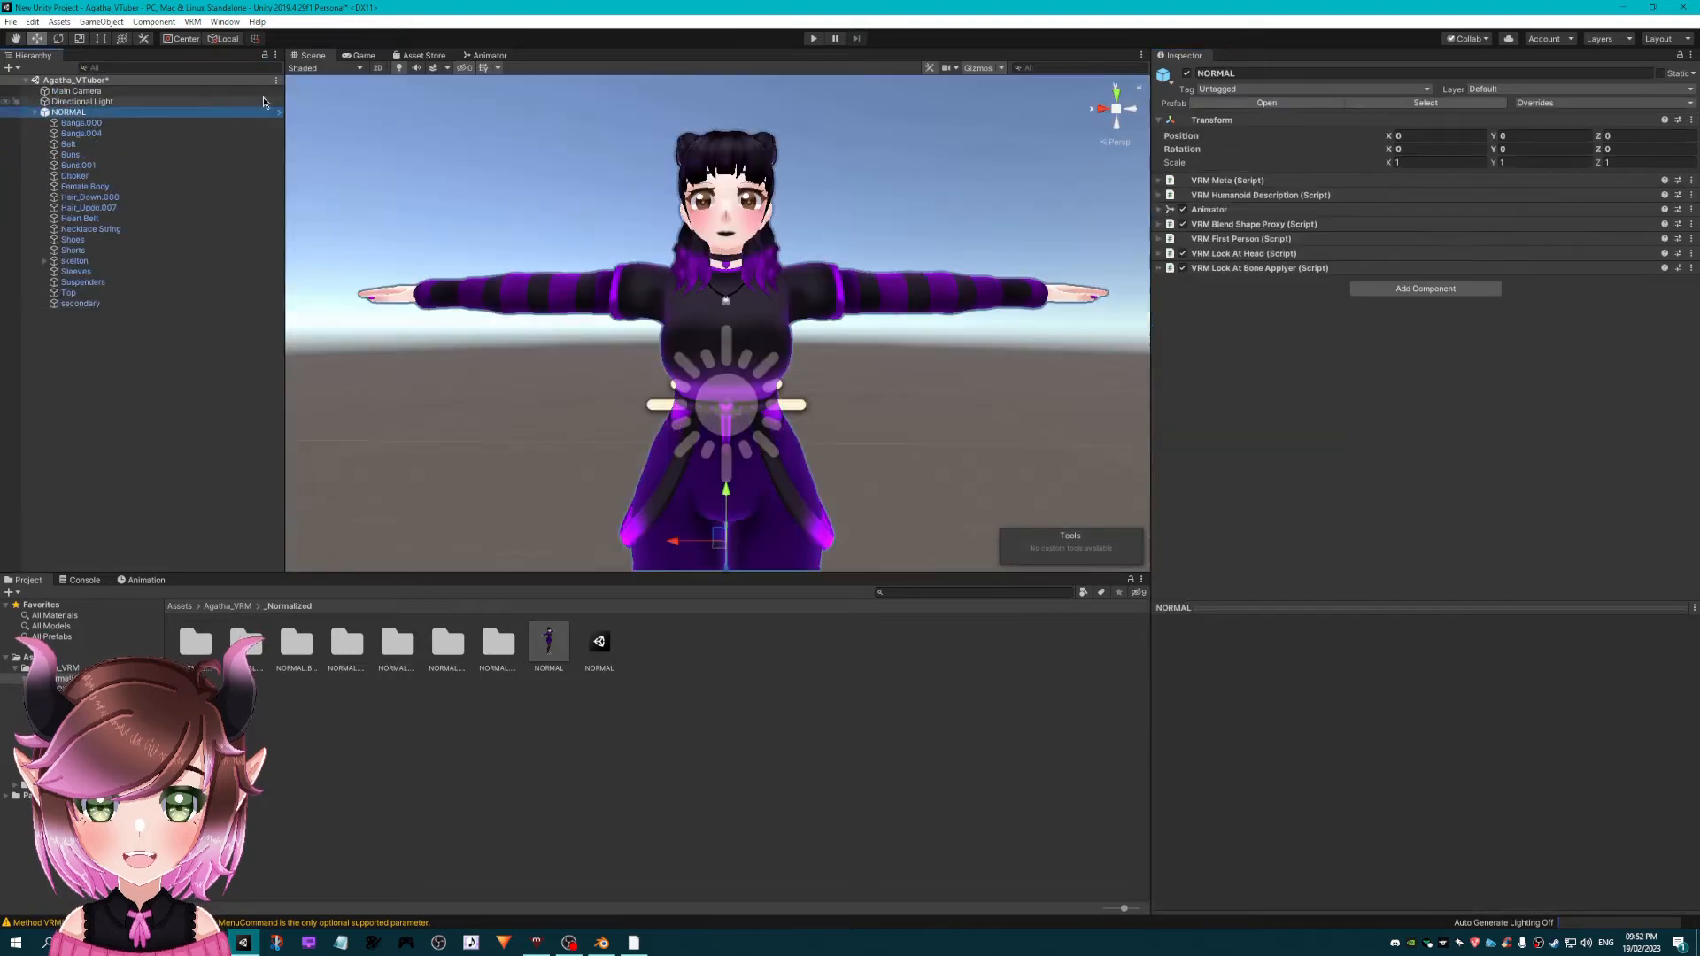
left_click(812, 39)
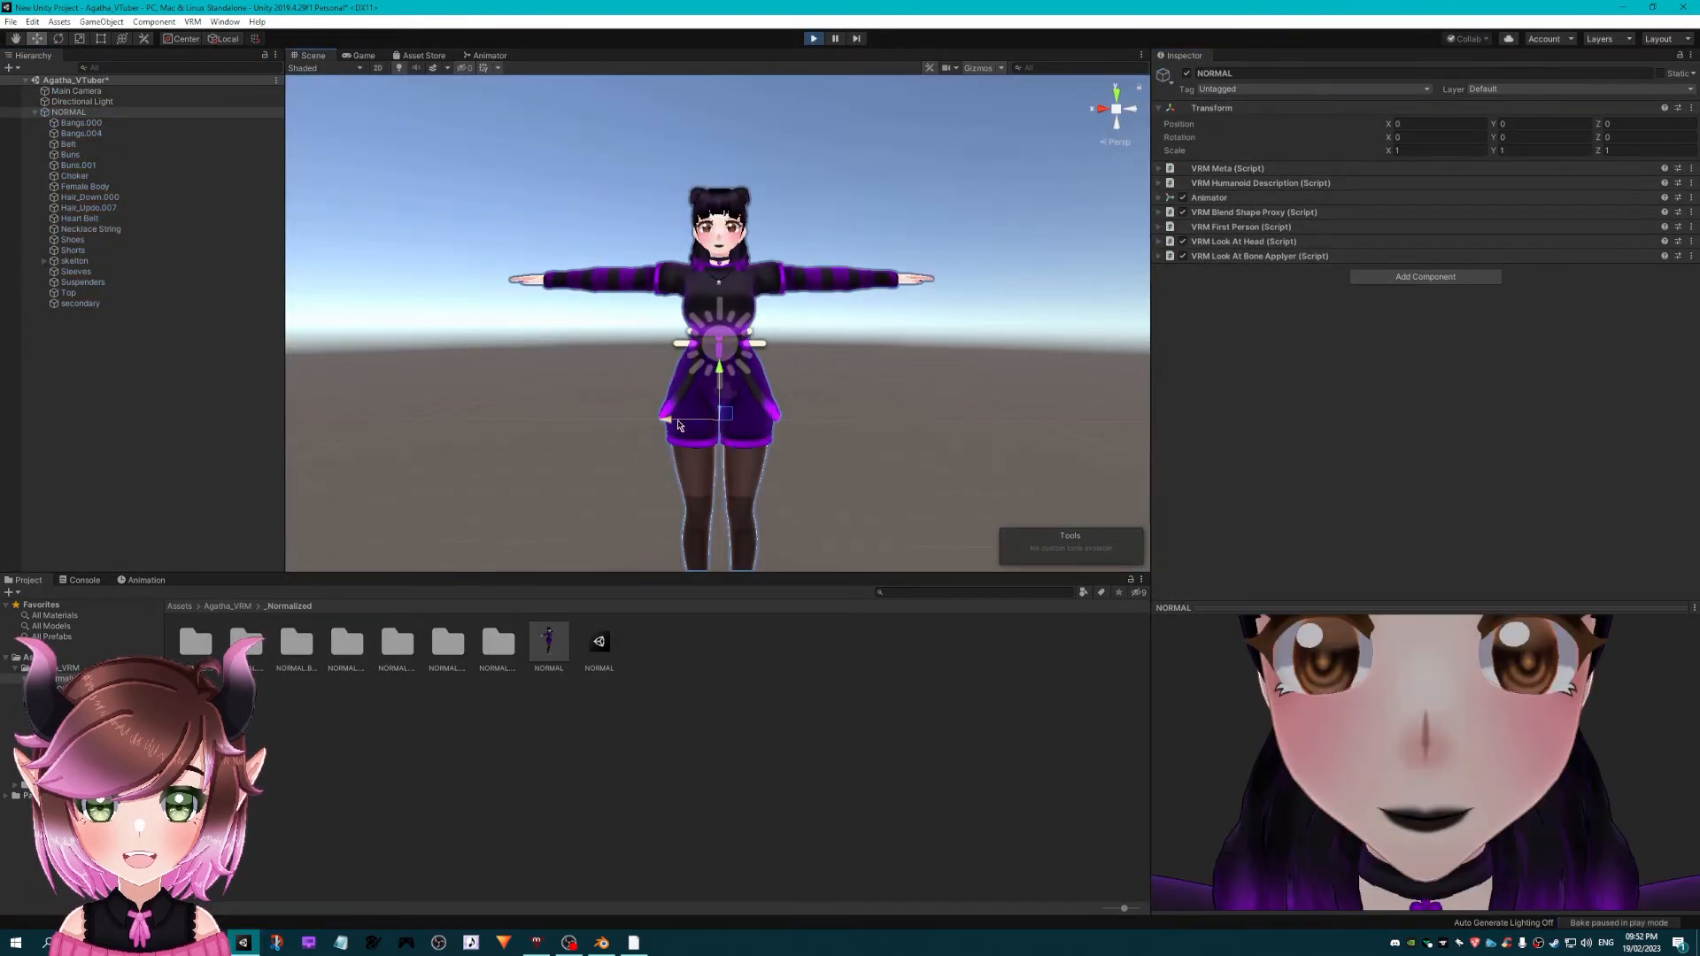
mouse_move(690, 443)
left_mouse_down()
mouse_move(571, 443)
mouse_move(695, 443)
left_mouse_up()
key("ctrl+p")
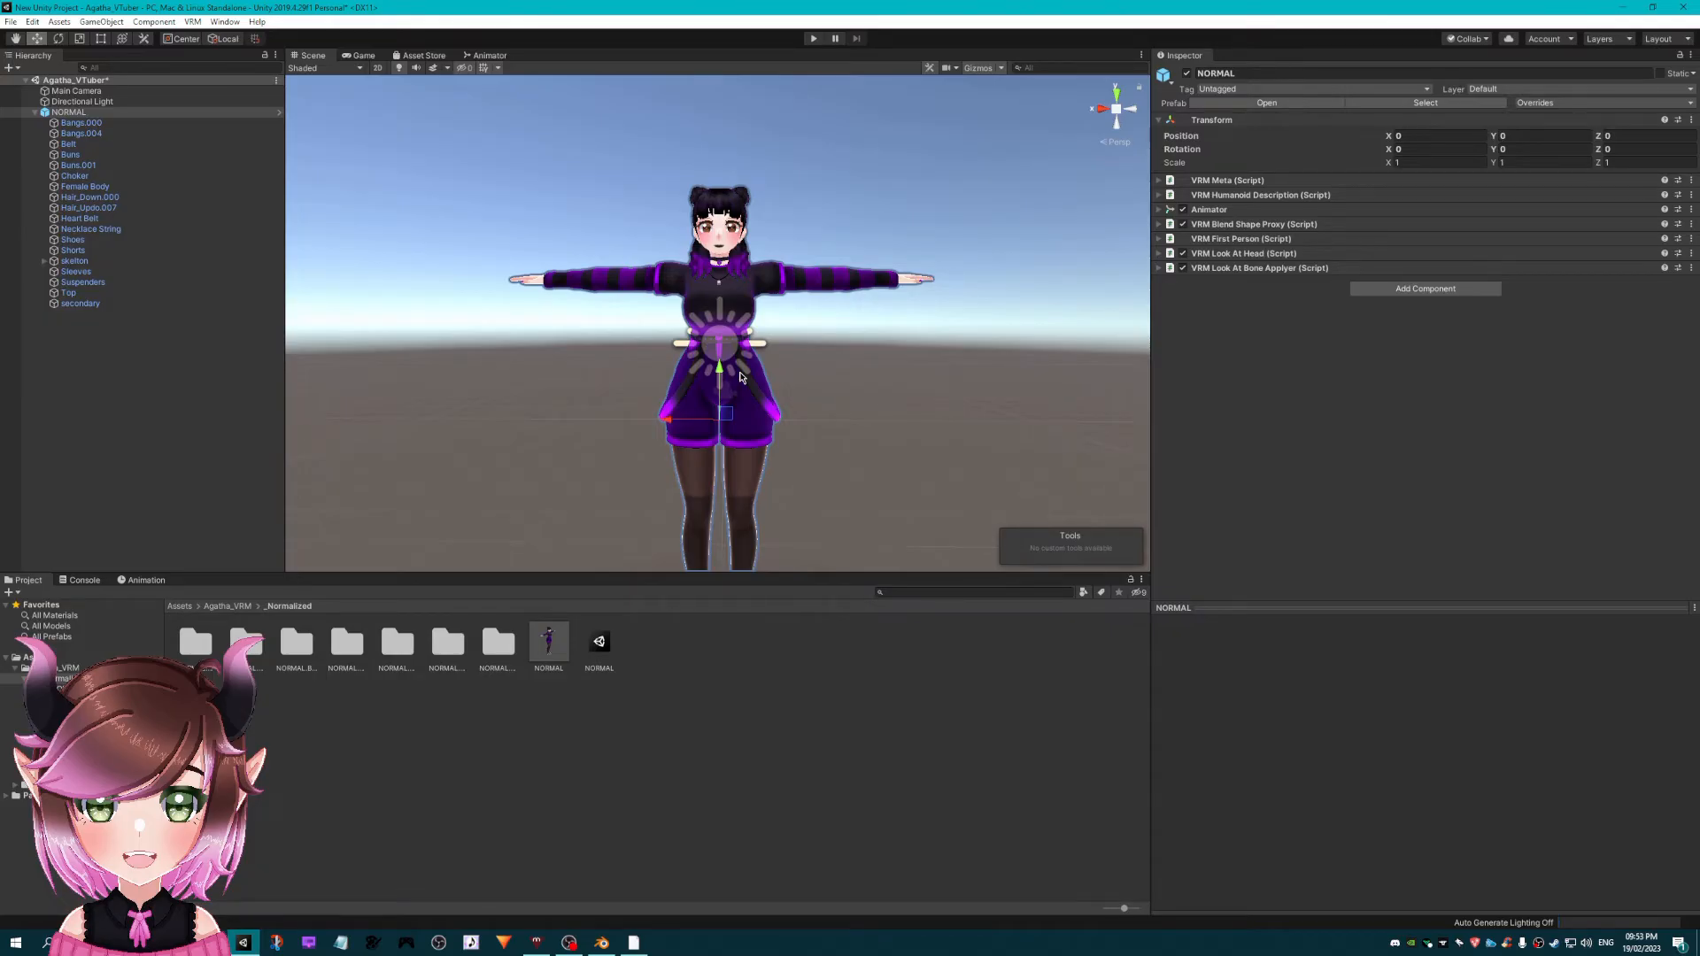
- Expand the avatar's skeleton and root down to the Hips bone, and select and frame Hips
scroll(740, 377, "up", 5)
left_click_drag(822, 262, 831, 342, "alt")
scroll(633, 331, "down", 3)
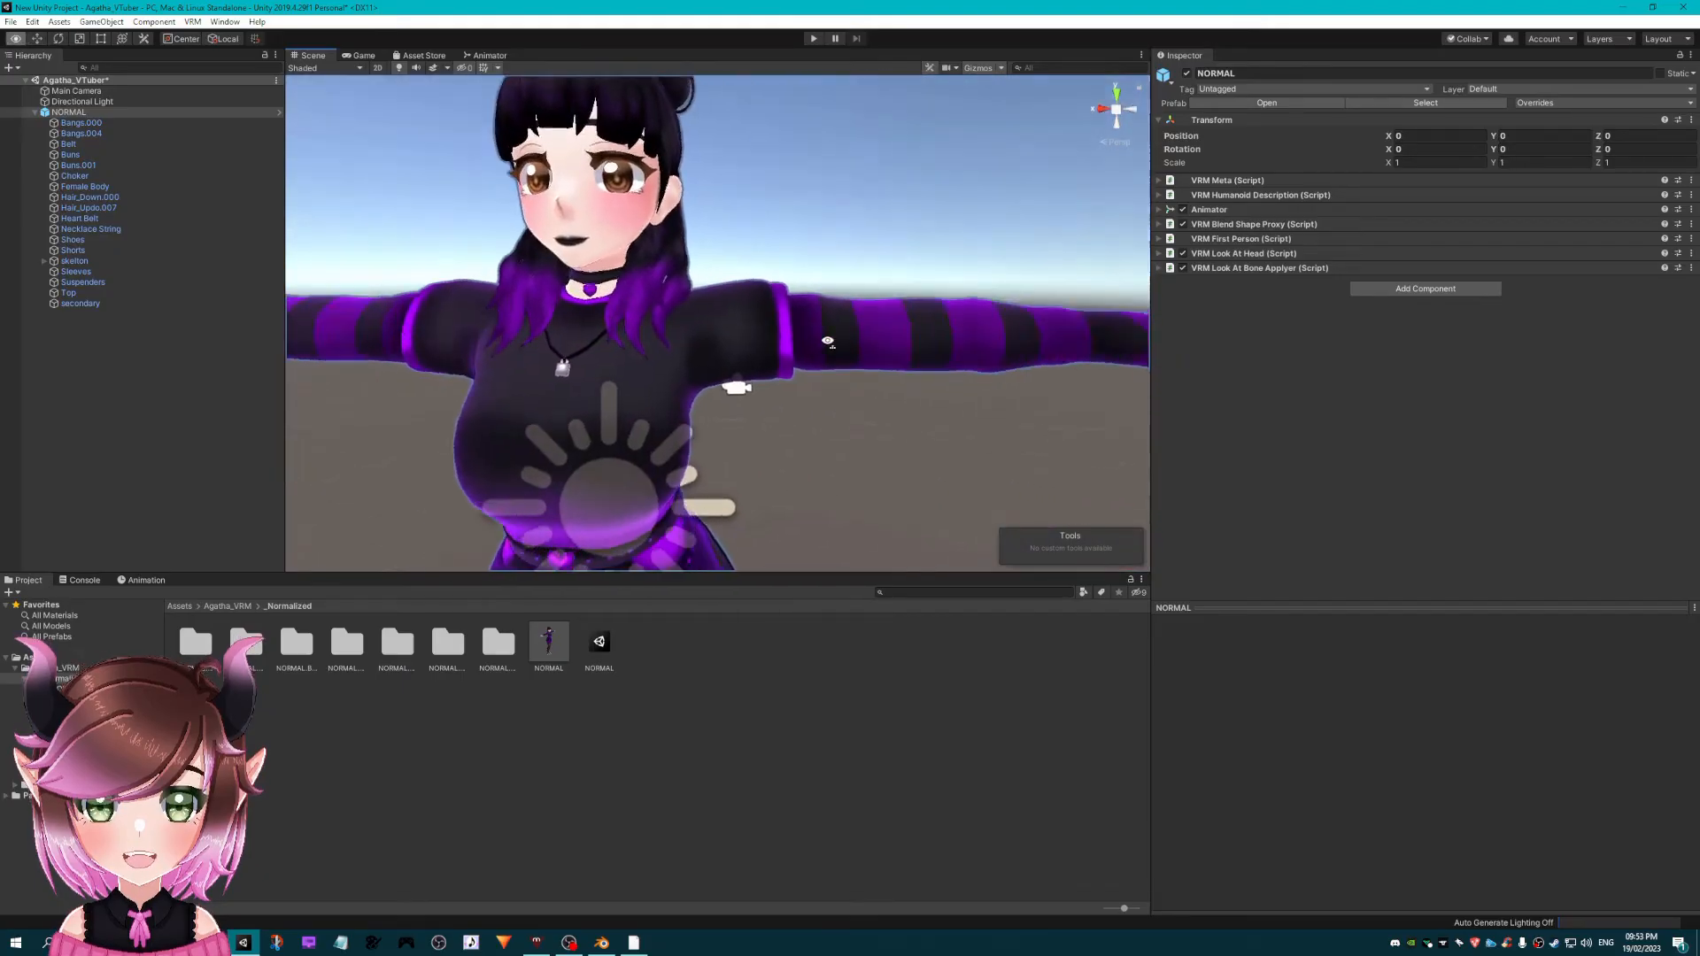
middle_click_drag(832, 342, 970, 403)
left_click(43, 261)
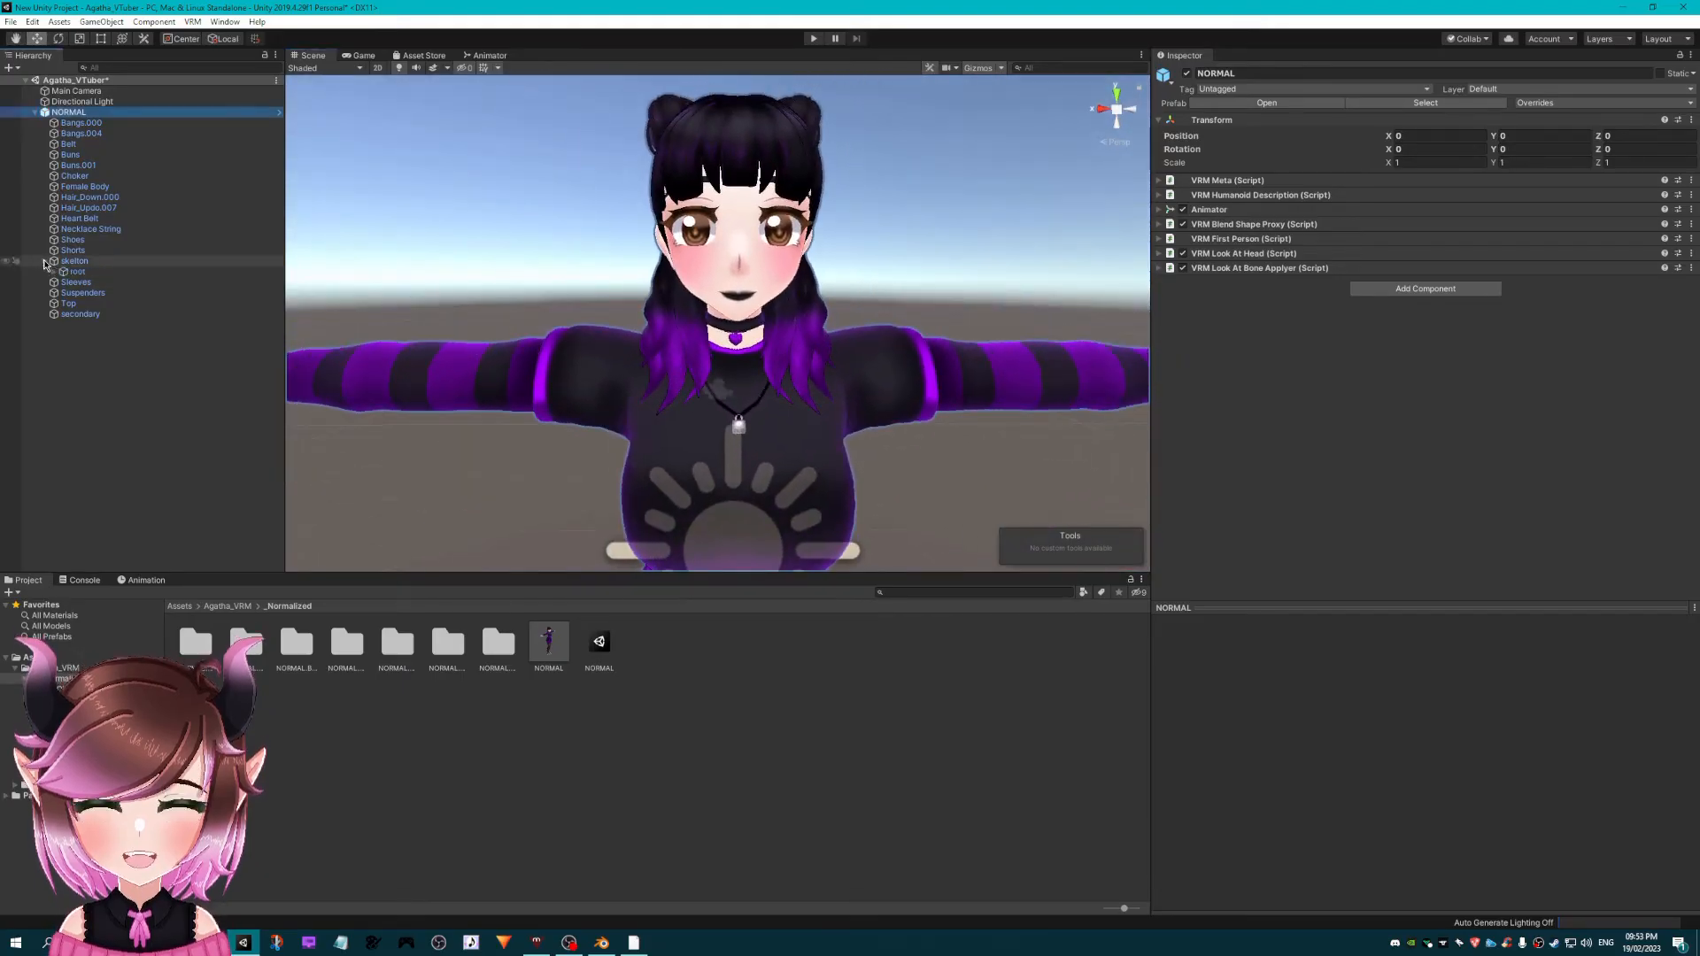
left_click(53, 272)
left_click(63, 283)
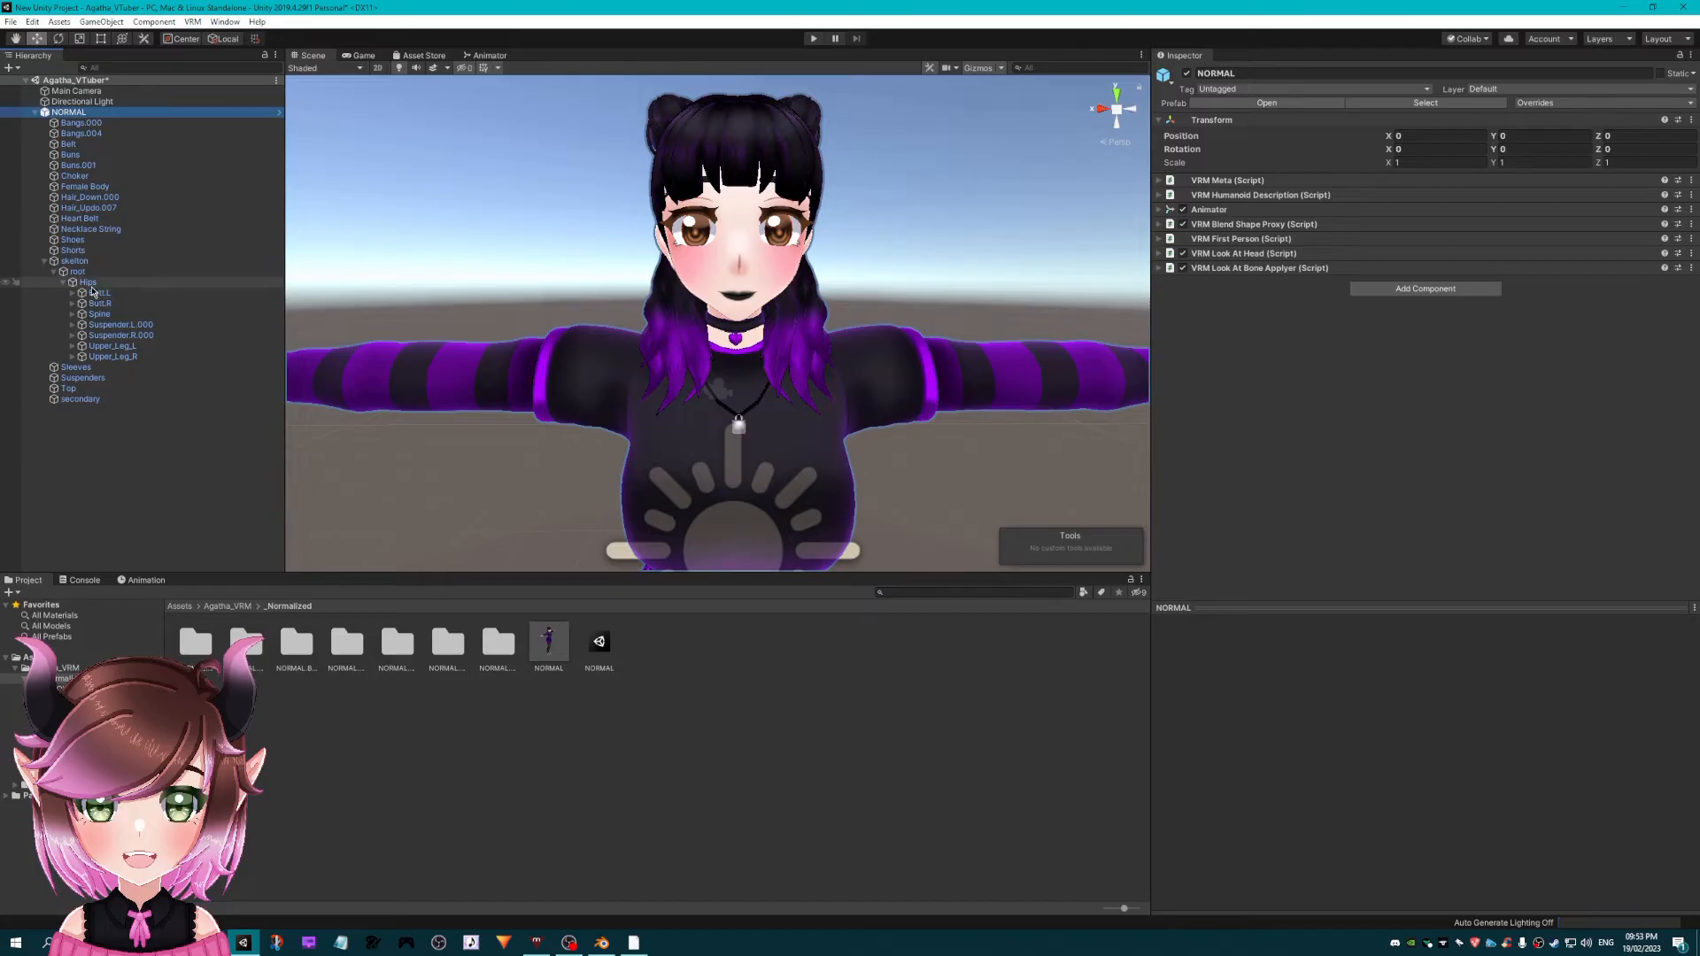
double_click(88, 282)
- Add a VRM Spring Bone Collider Group component to Hips and expand the settings of its collider Element 0
left_click(1447, 176)
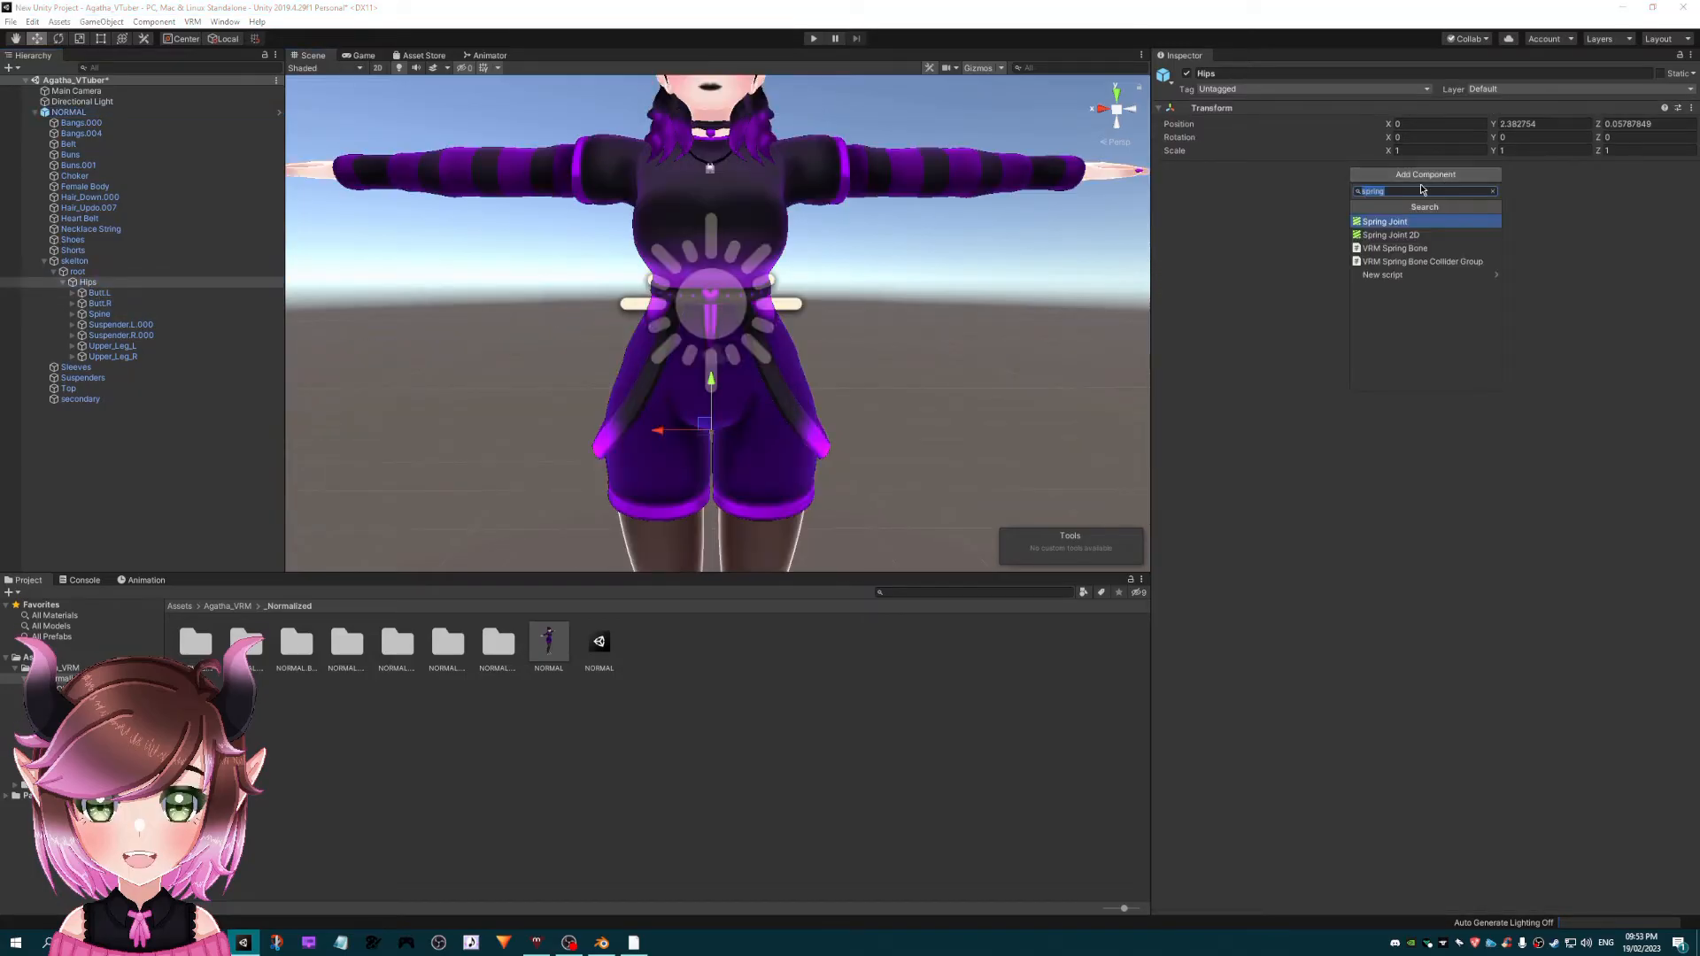
left_click(1412, 189)
double_click(1412, 188)
key("BackSpace")
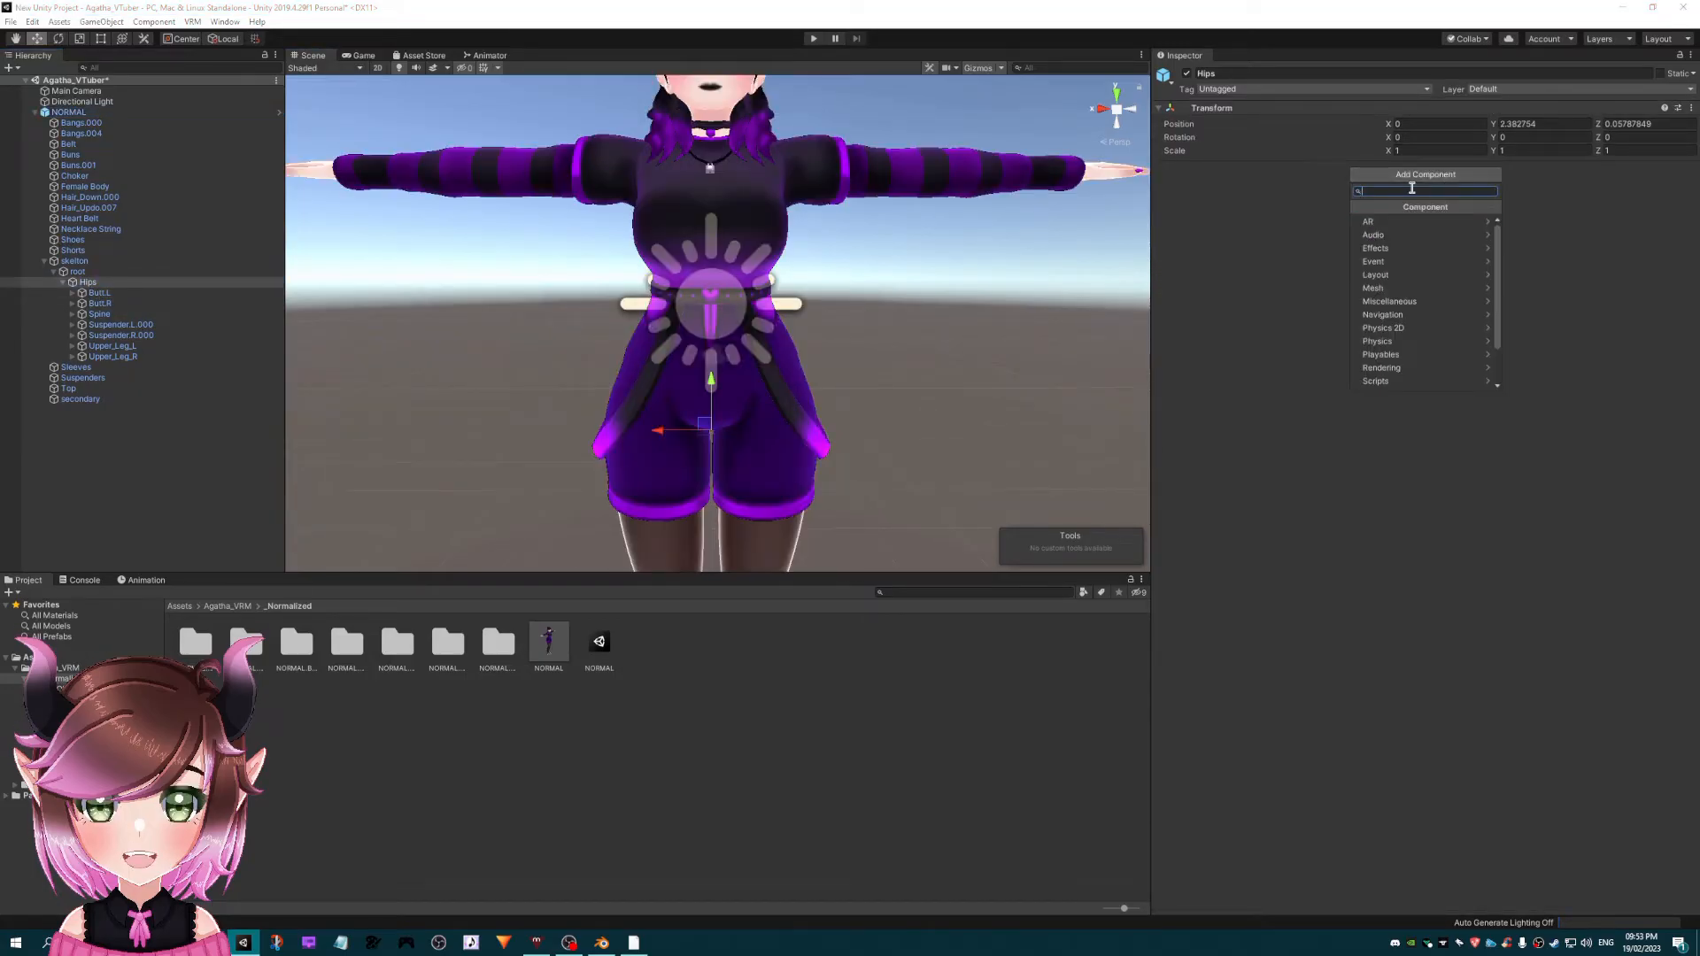
type("spring")
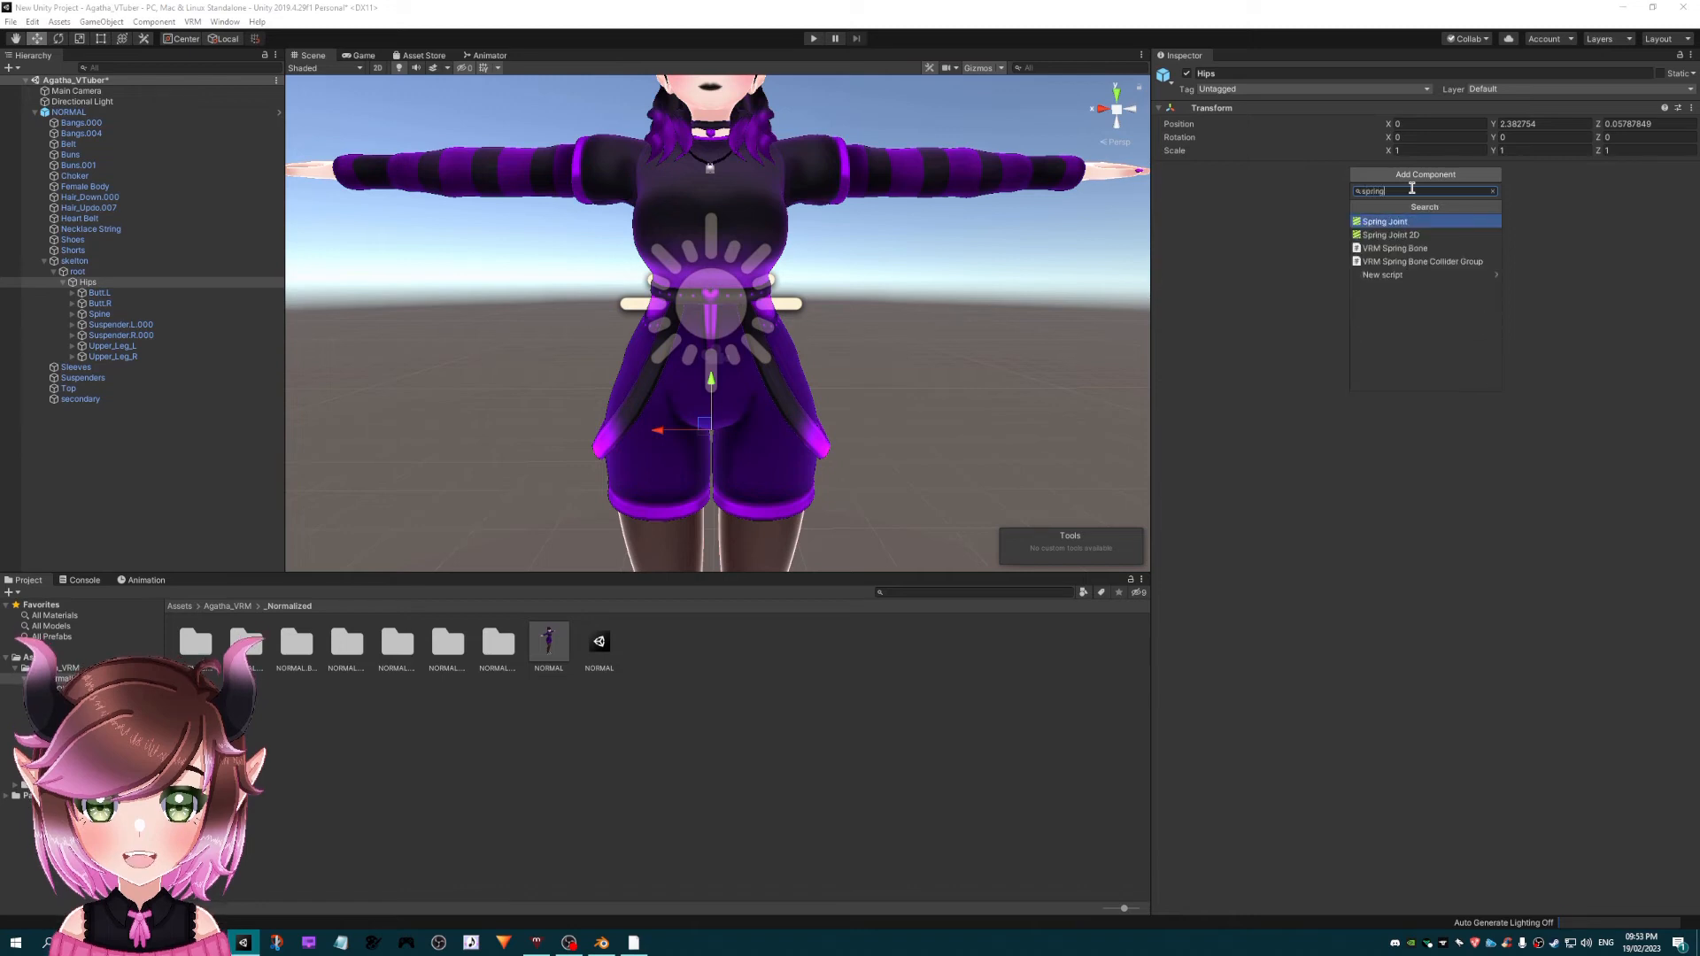
left_click(1469, 261)
left_click(1160, 199)
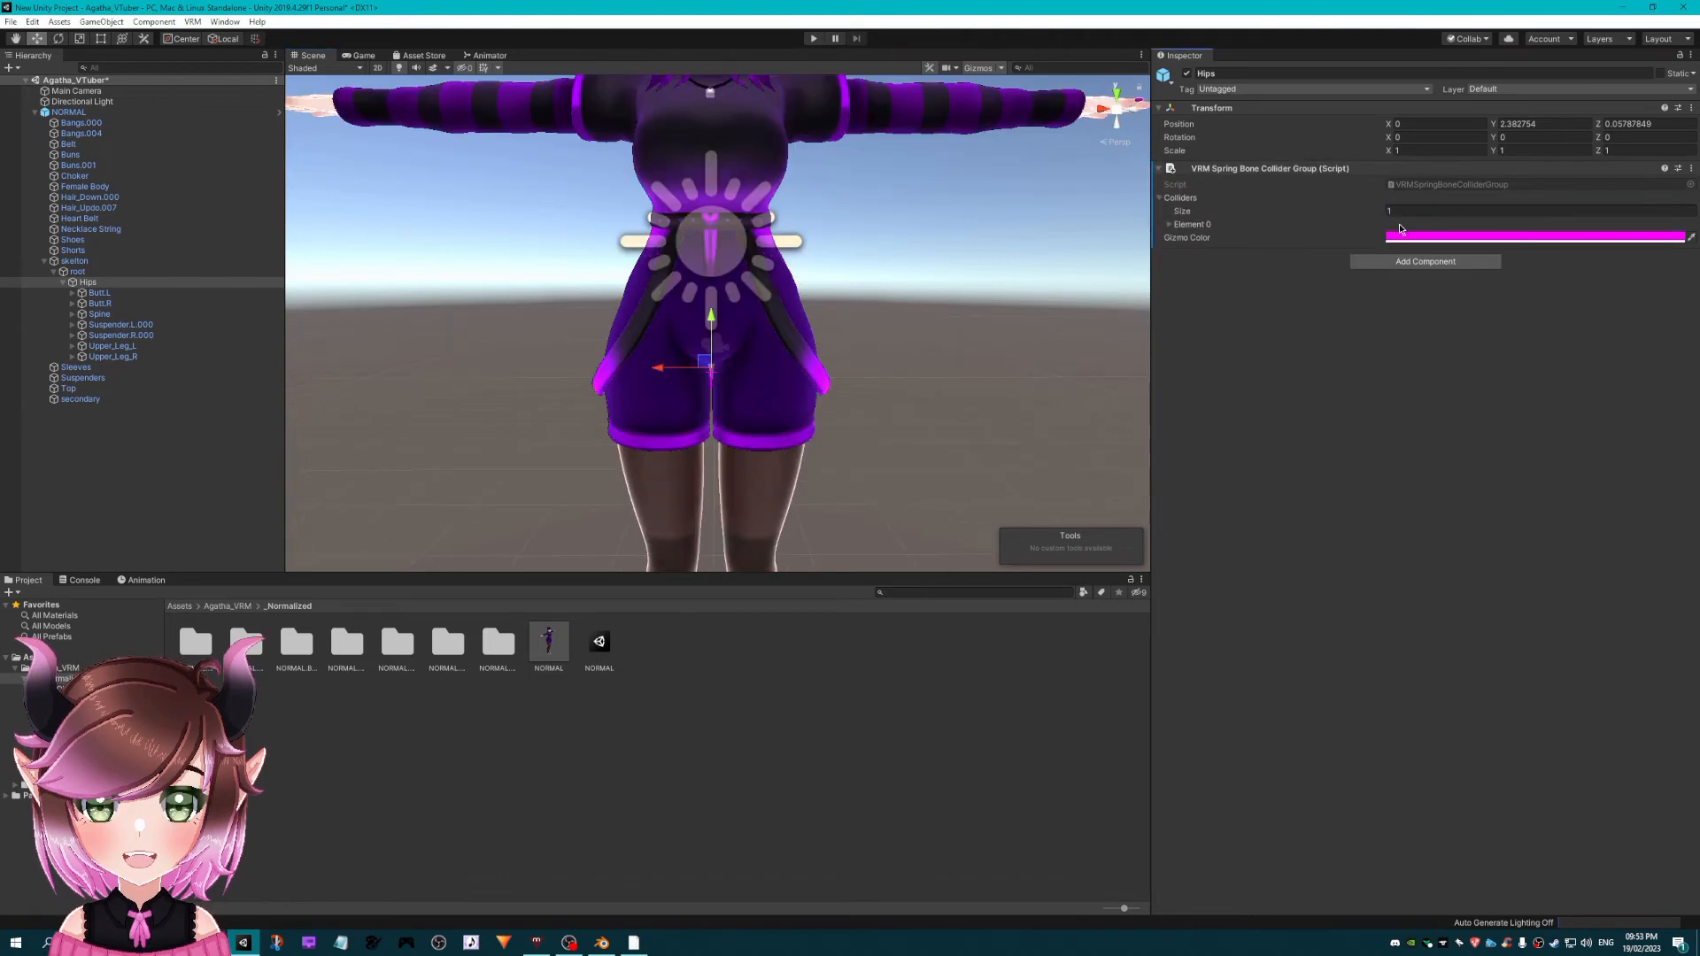
left_click(1169, 224)
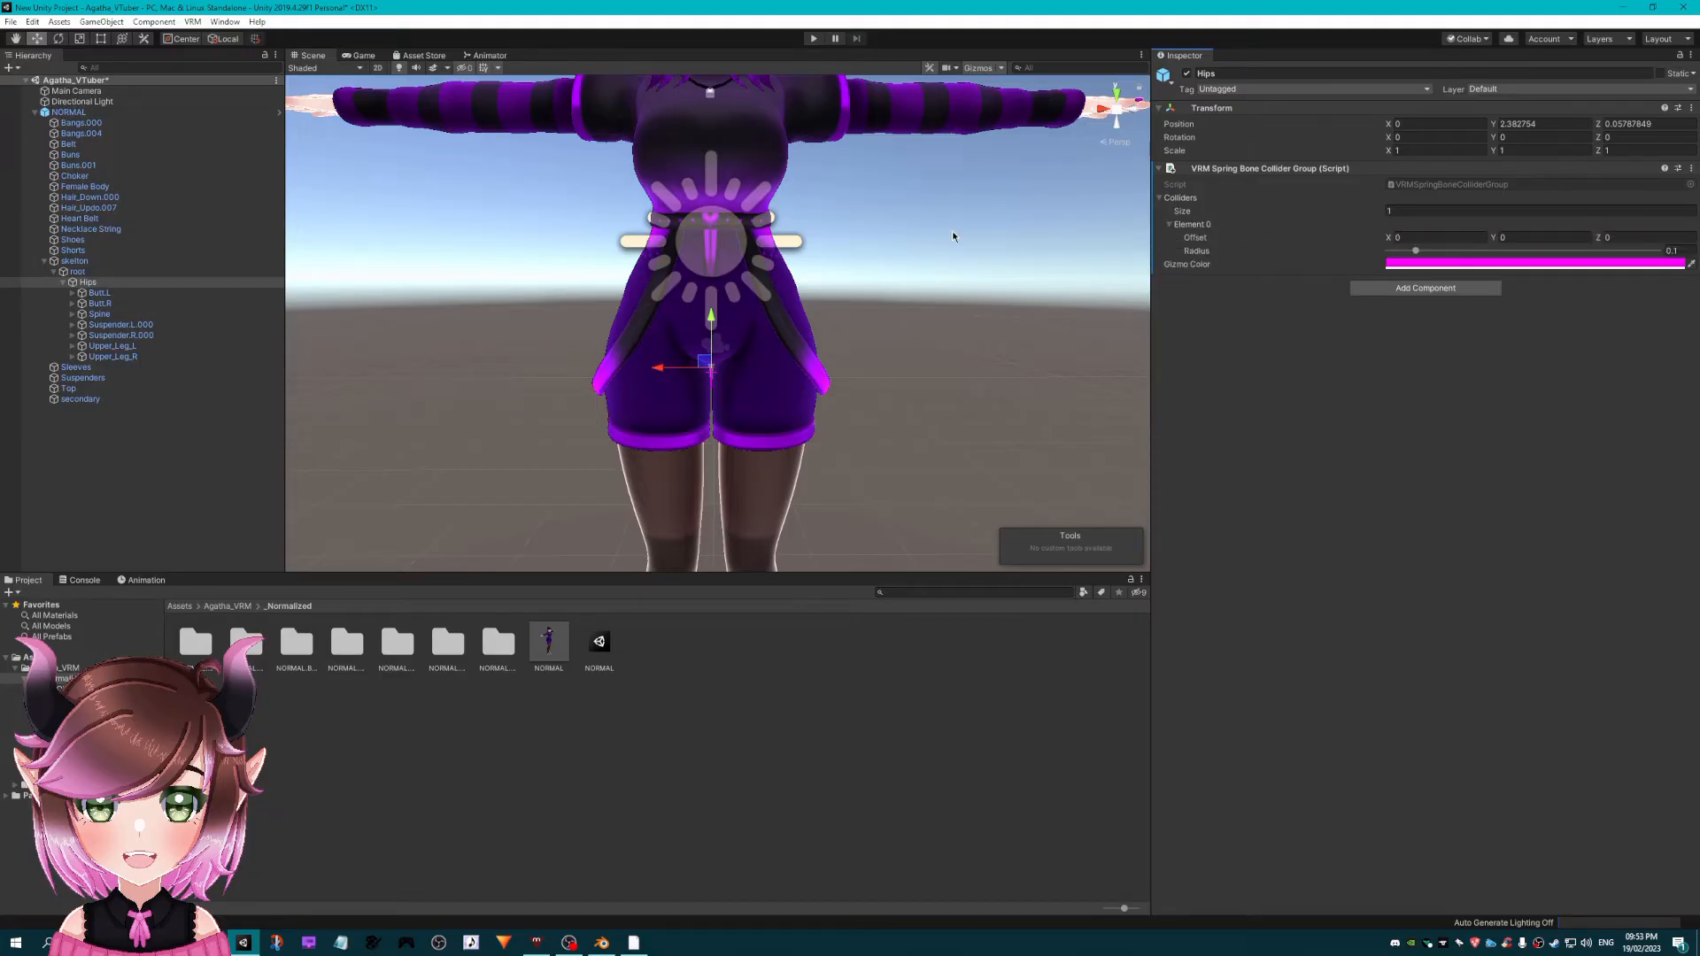
- Enlarge the Hips collider's Element 0 to a radius of 0.39 and raise it to a Y offset of about 0.314
scroll(897, 222, "down", 5)
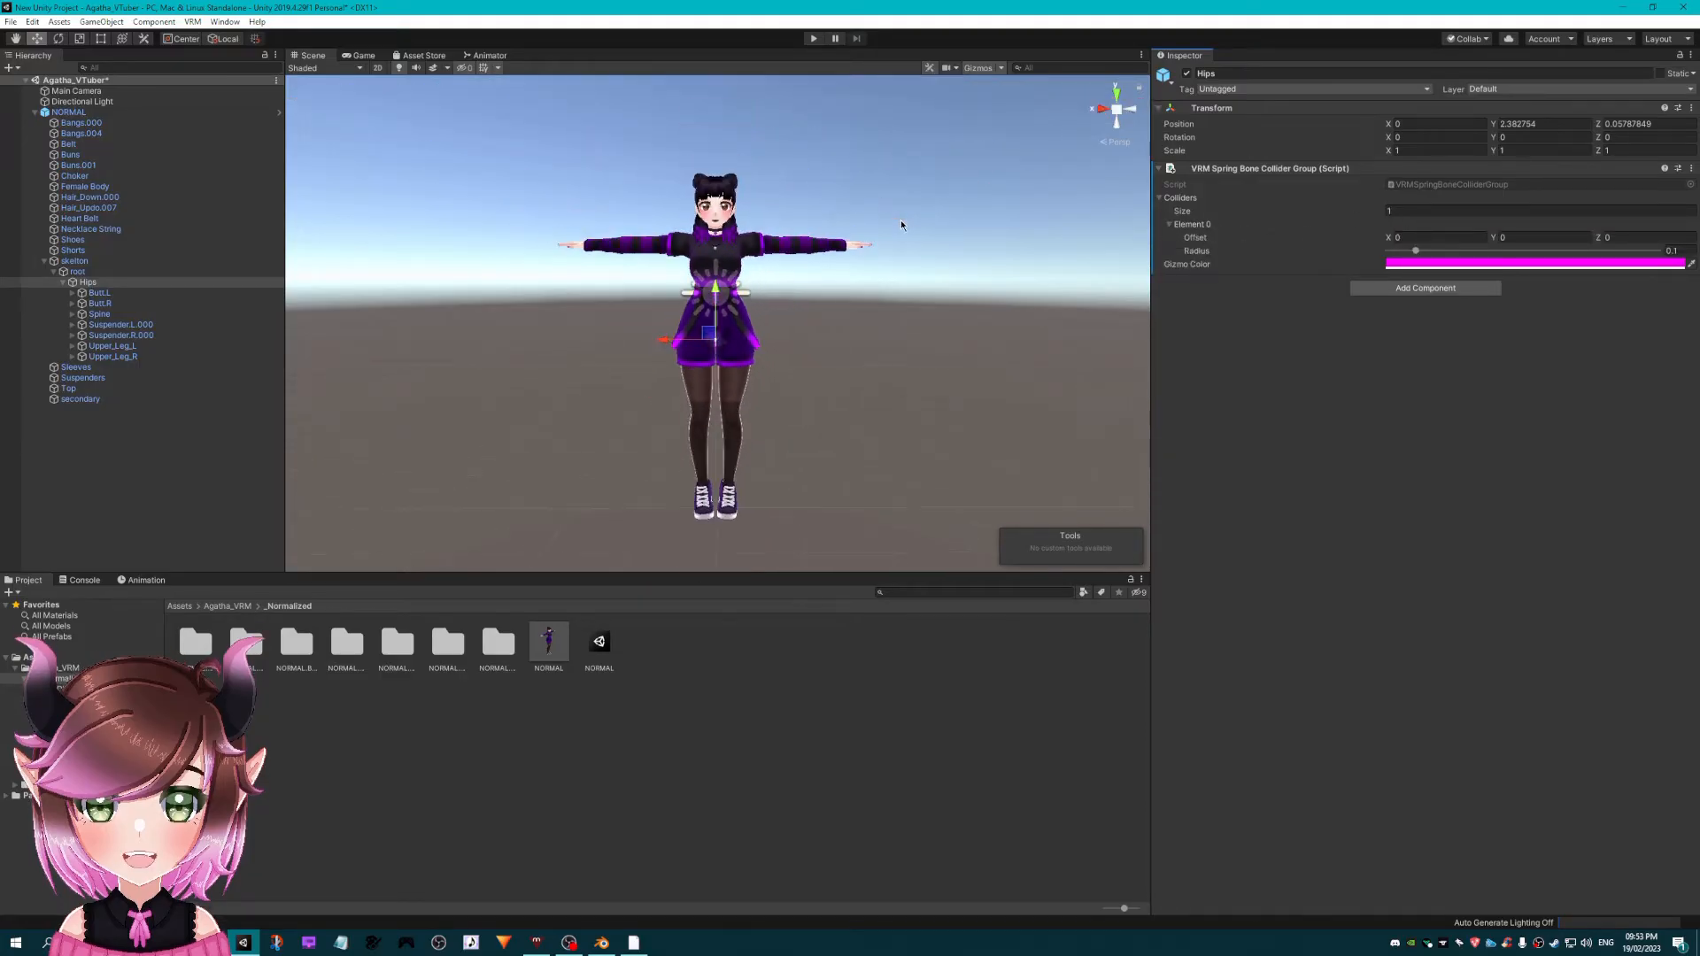
scroll(1029, 269, "up", 5)
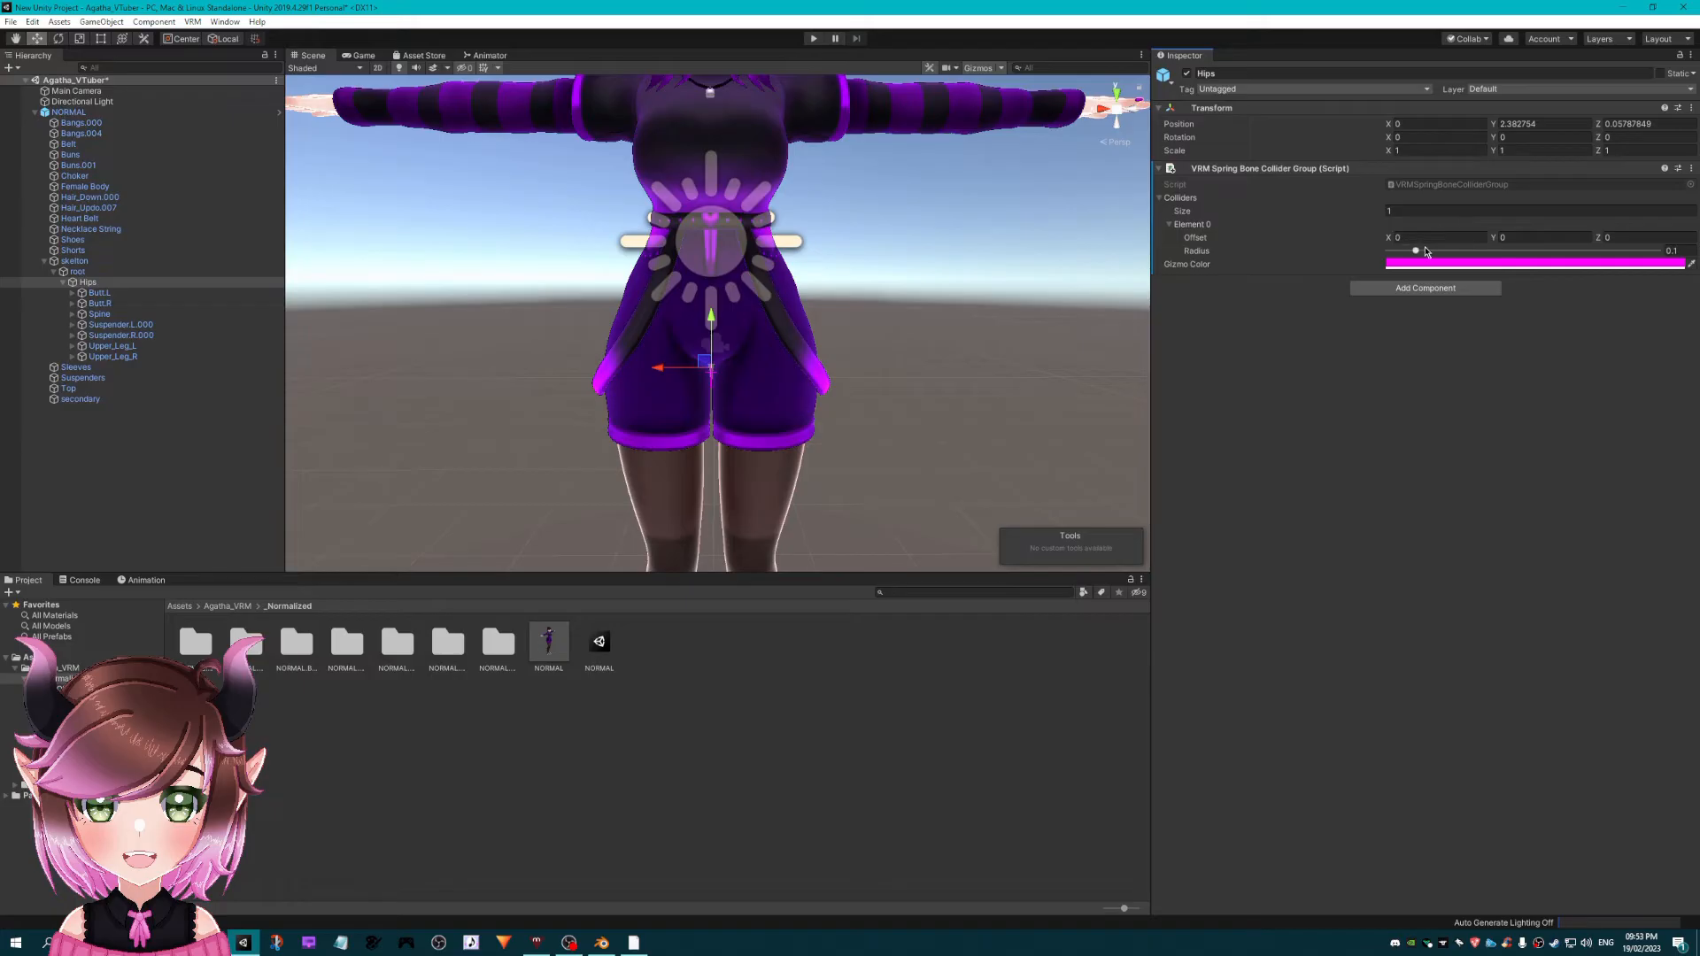
left_click_drag(1420, 247, 1480, 264)
key("BackSpace")
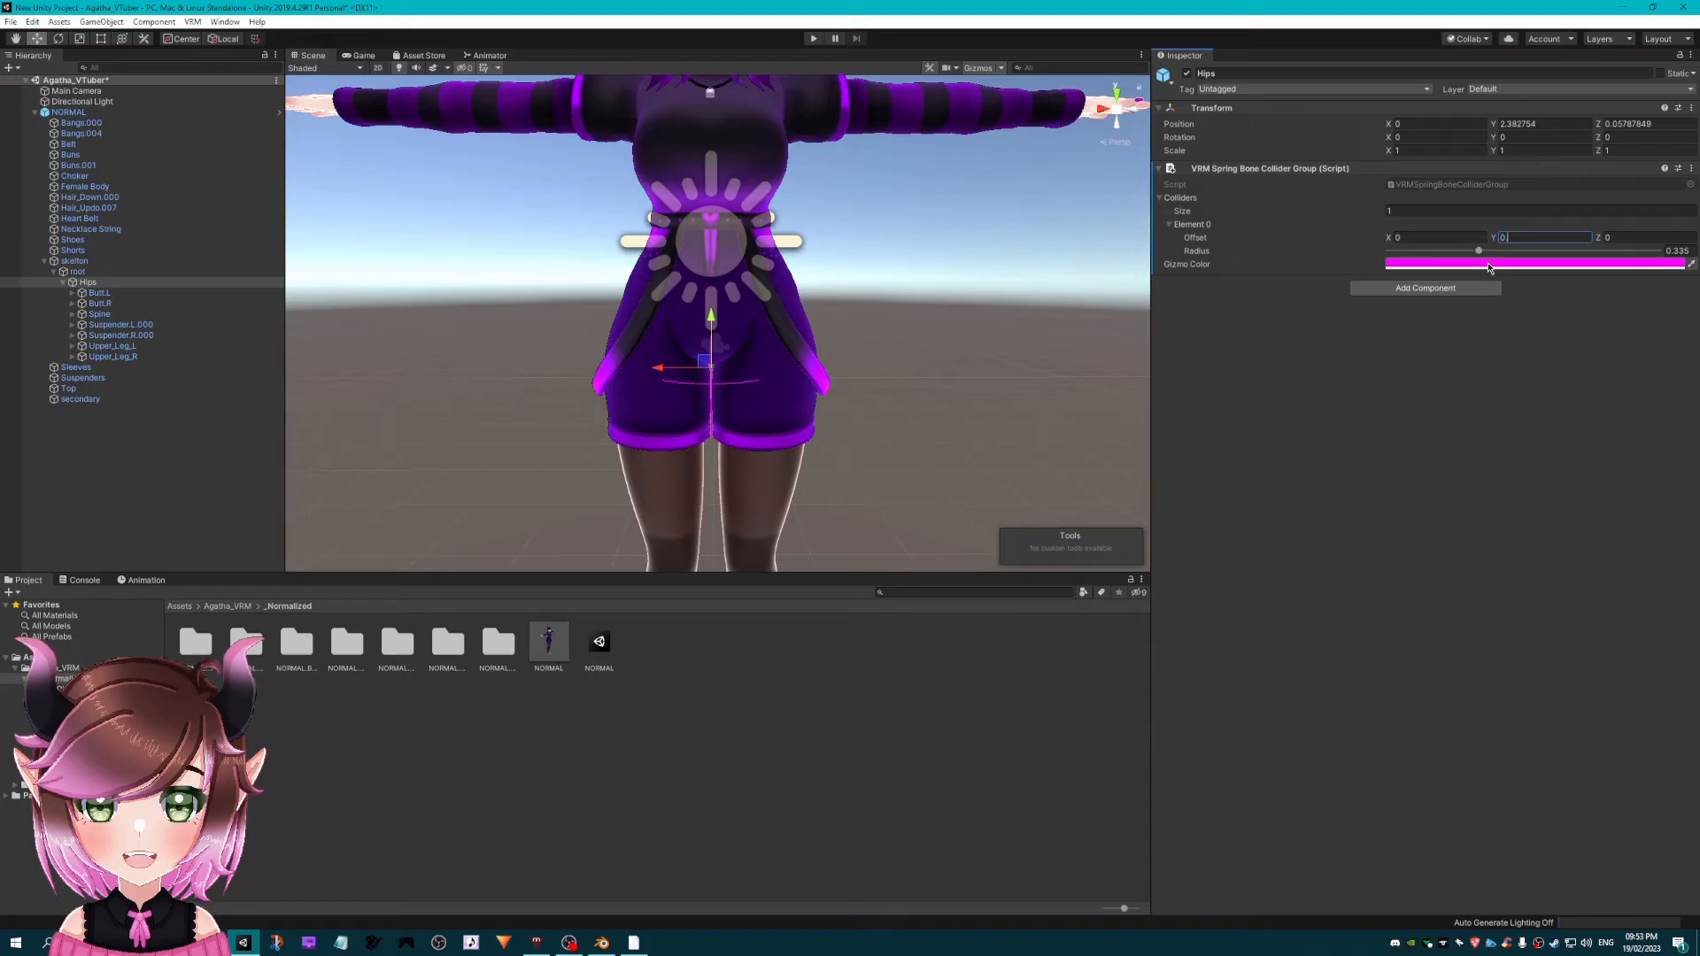
type("0.05")
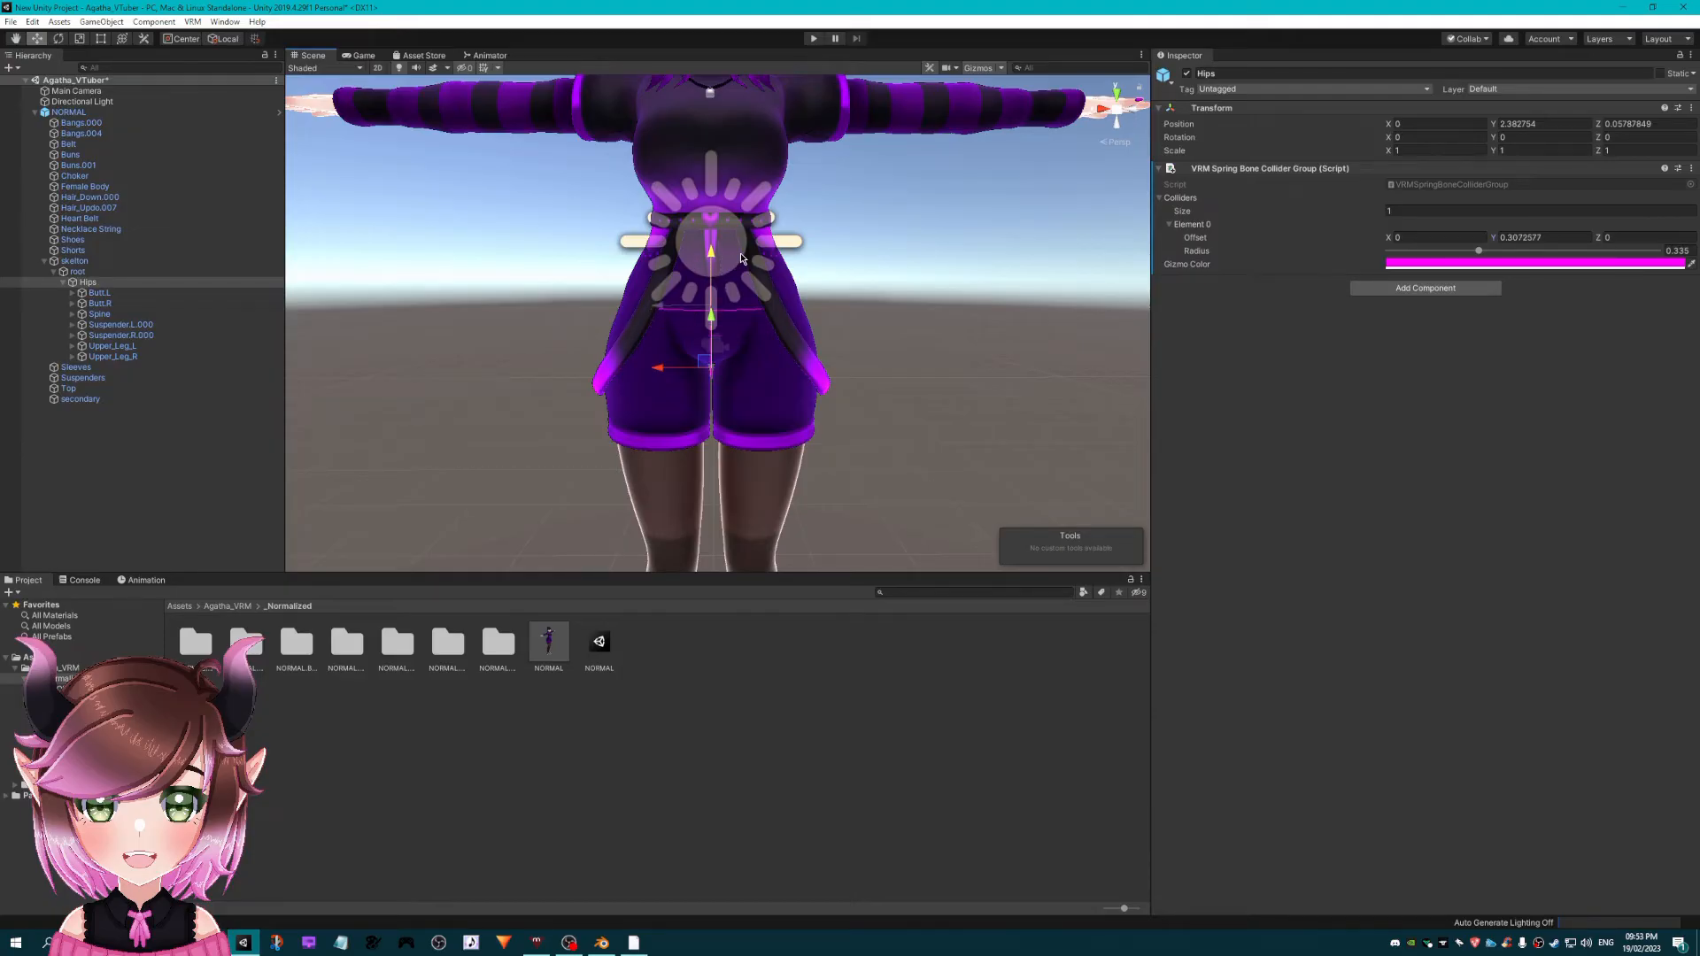
left_click_drag(741, 253, 742, 252)
- From a side view, shift the Hips collider along the body's depth to a Z offset of about 0.009
right_click_drag(1062, 253, 762, 245)
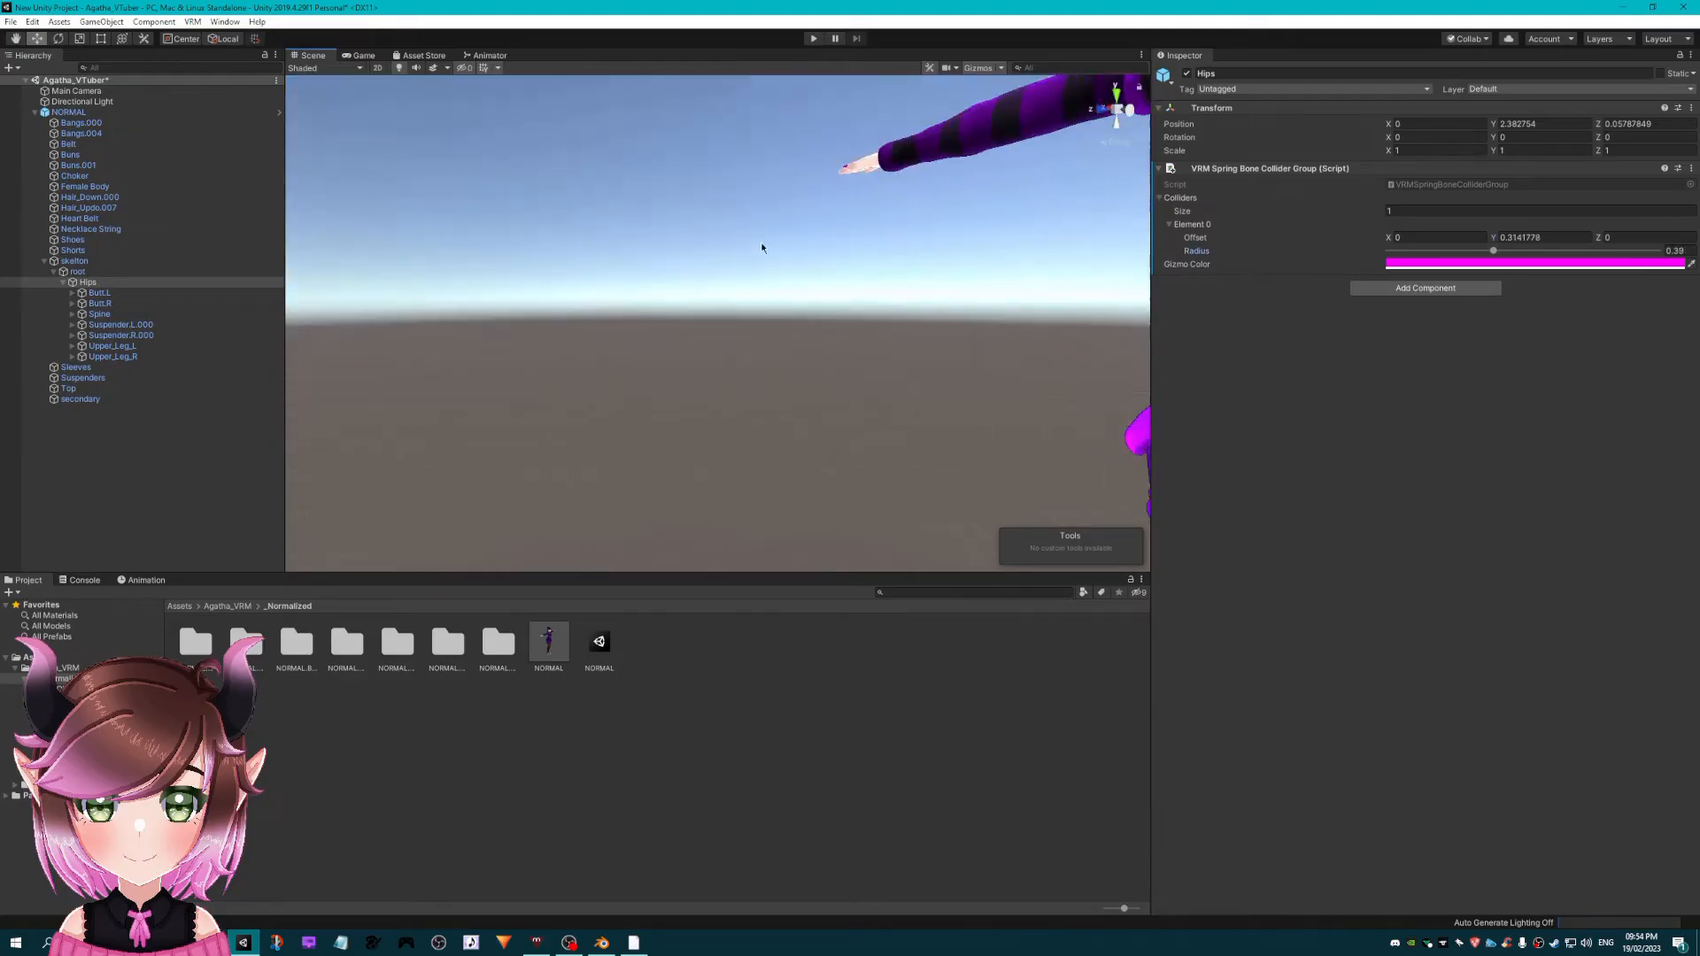
middle_click_drag(762, 245, 381, 257)
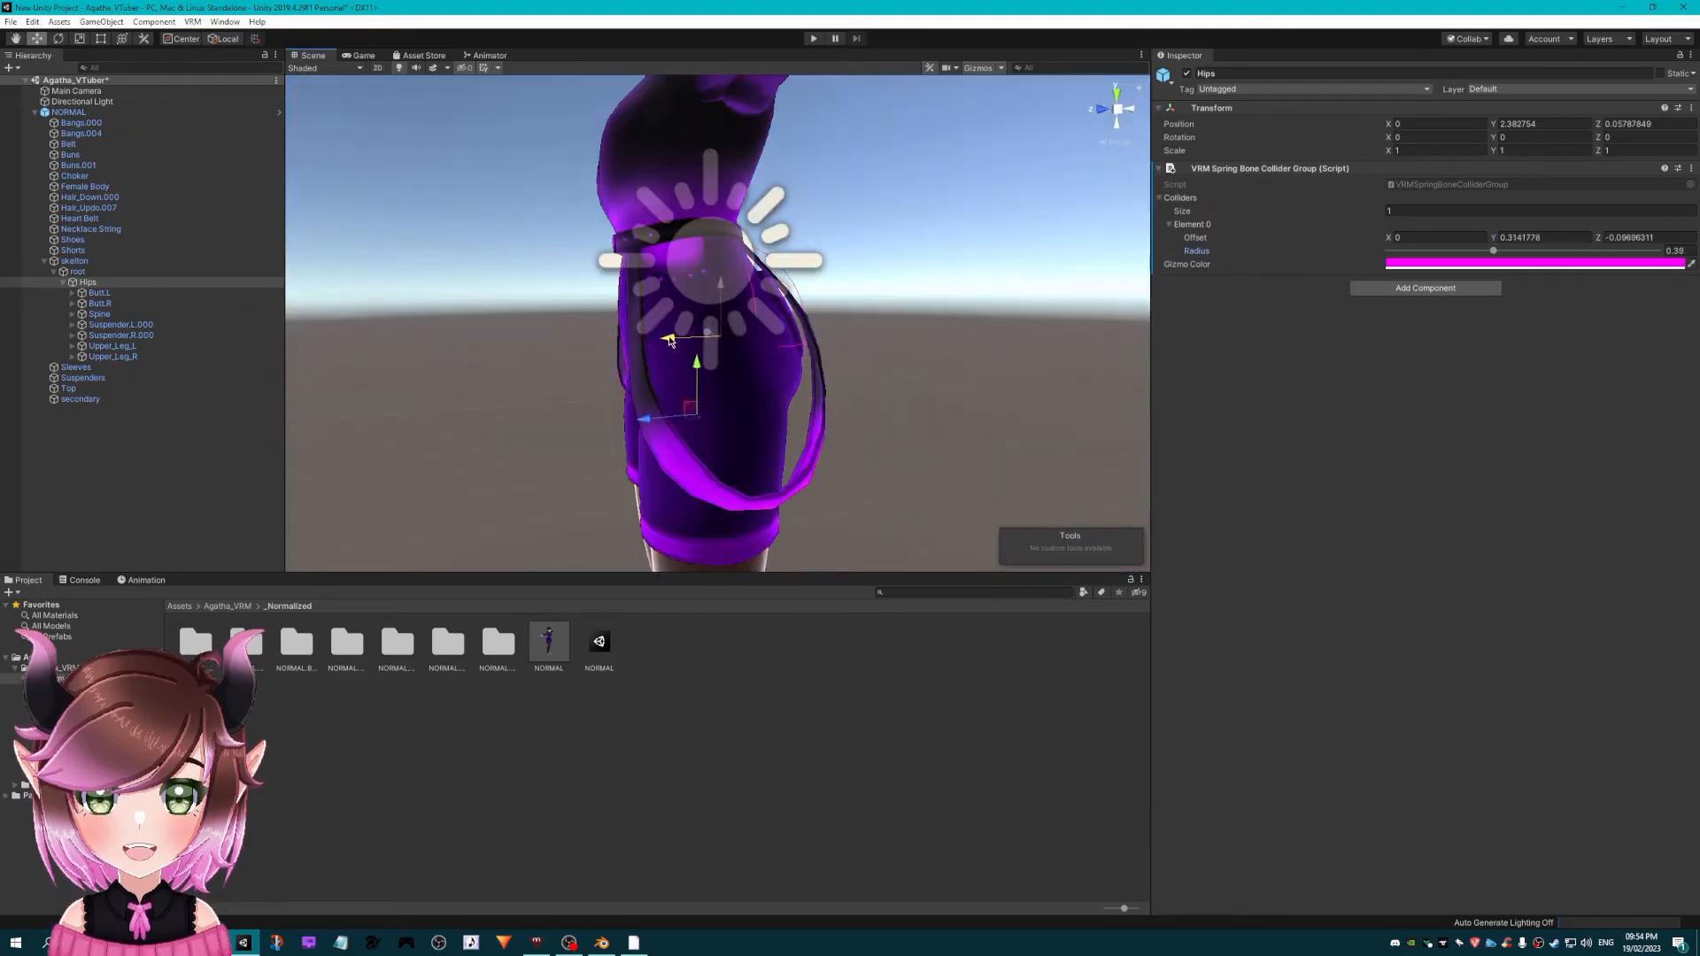
left_click_drag(664, 338, 662, 336)
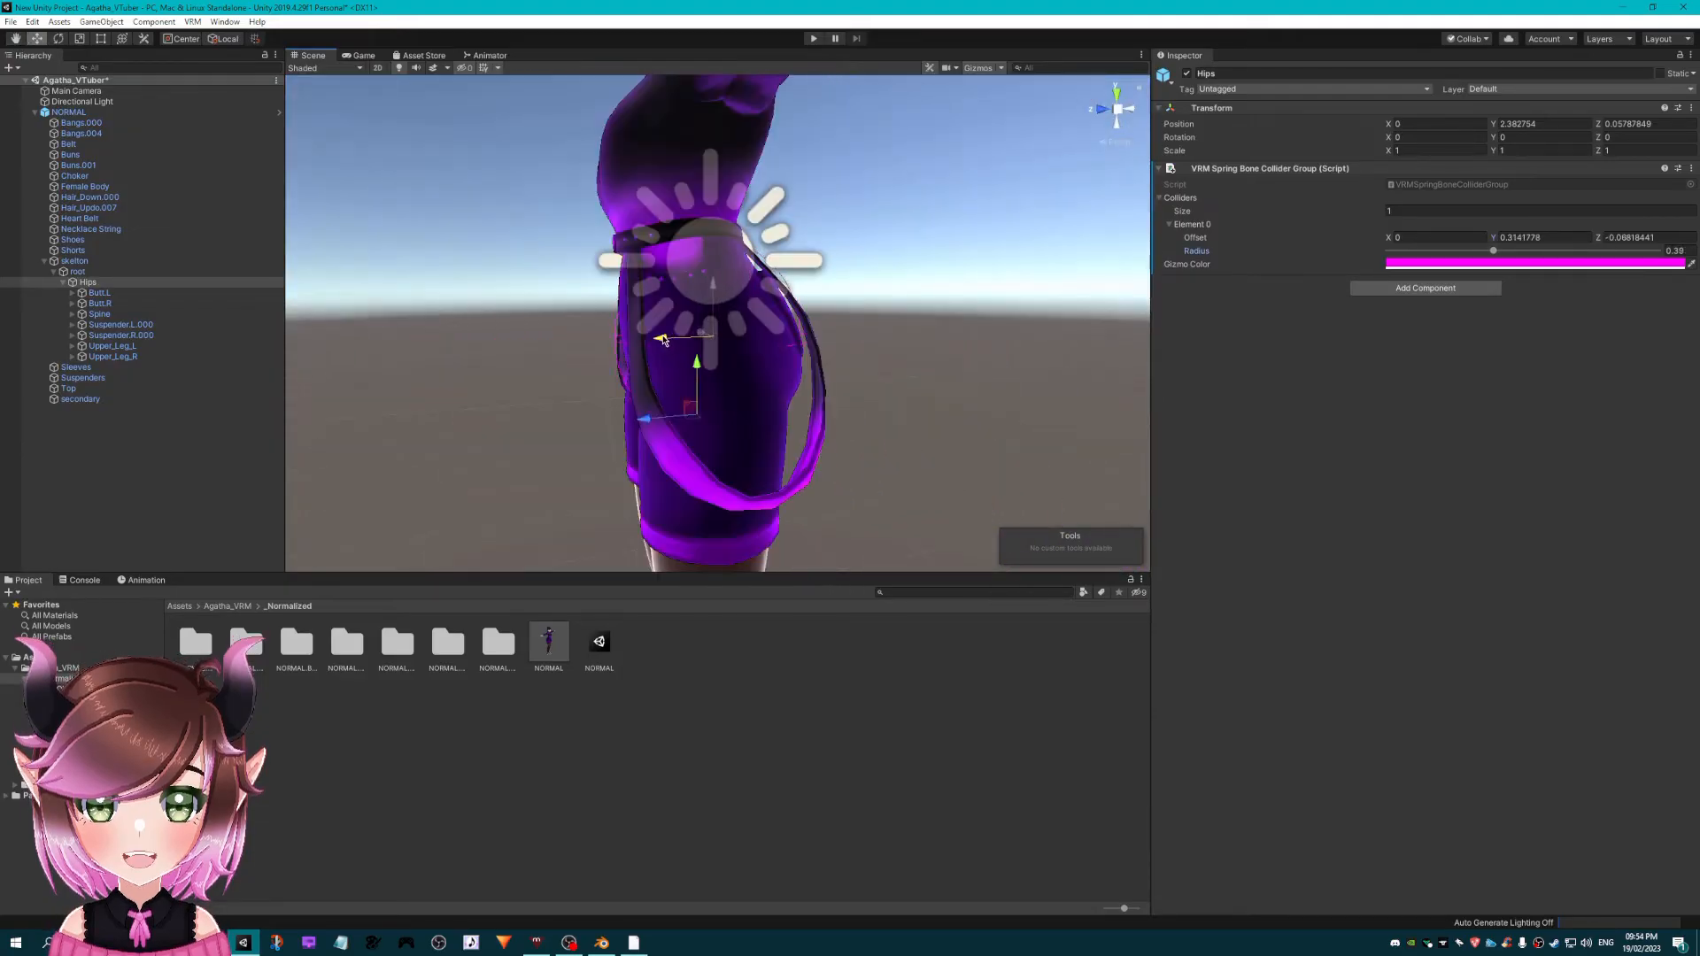
right_click_drag(662, 337, 853, 289)
left_click_drag(629, 402, 611, 404)
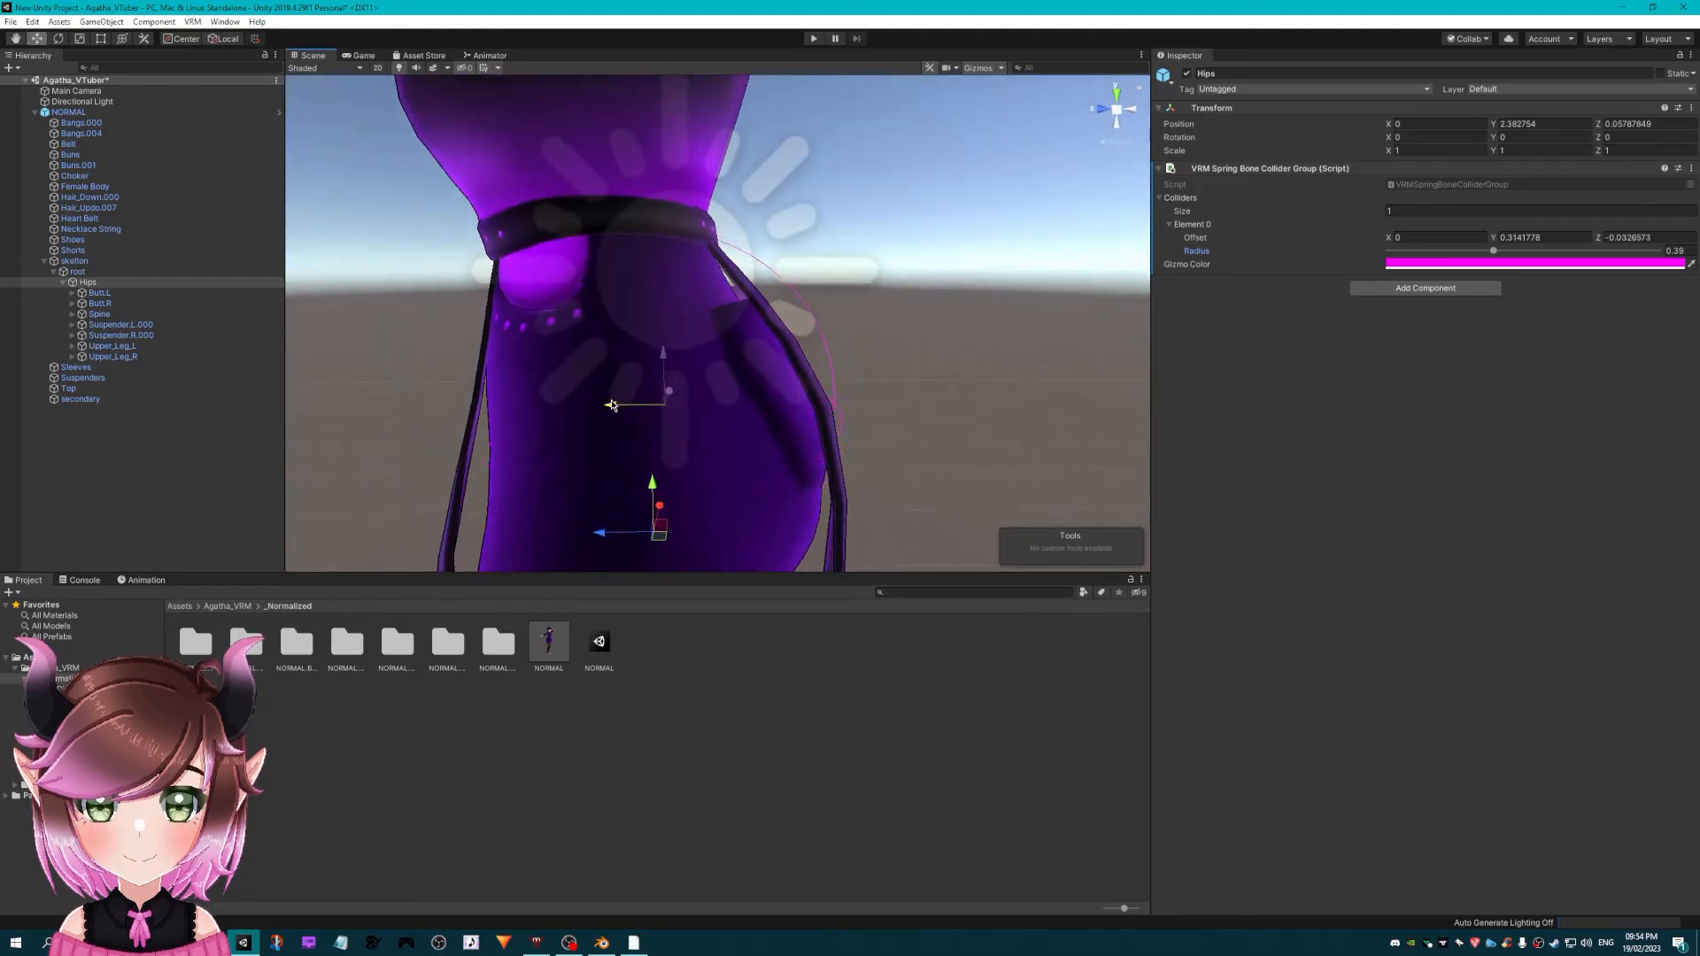
left_click_drag(611, 404, 590, 406)
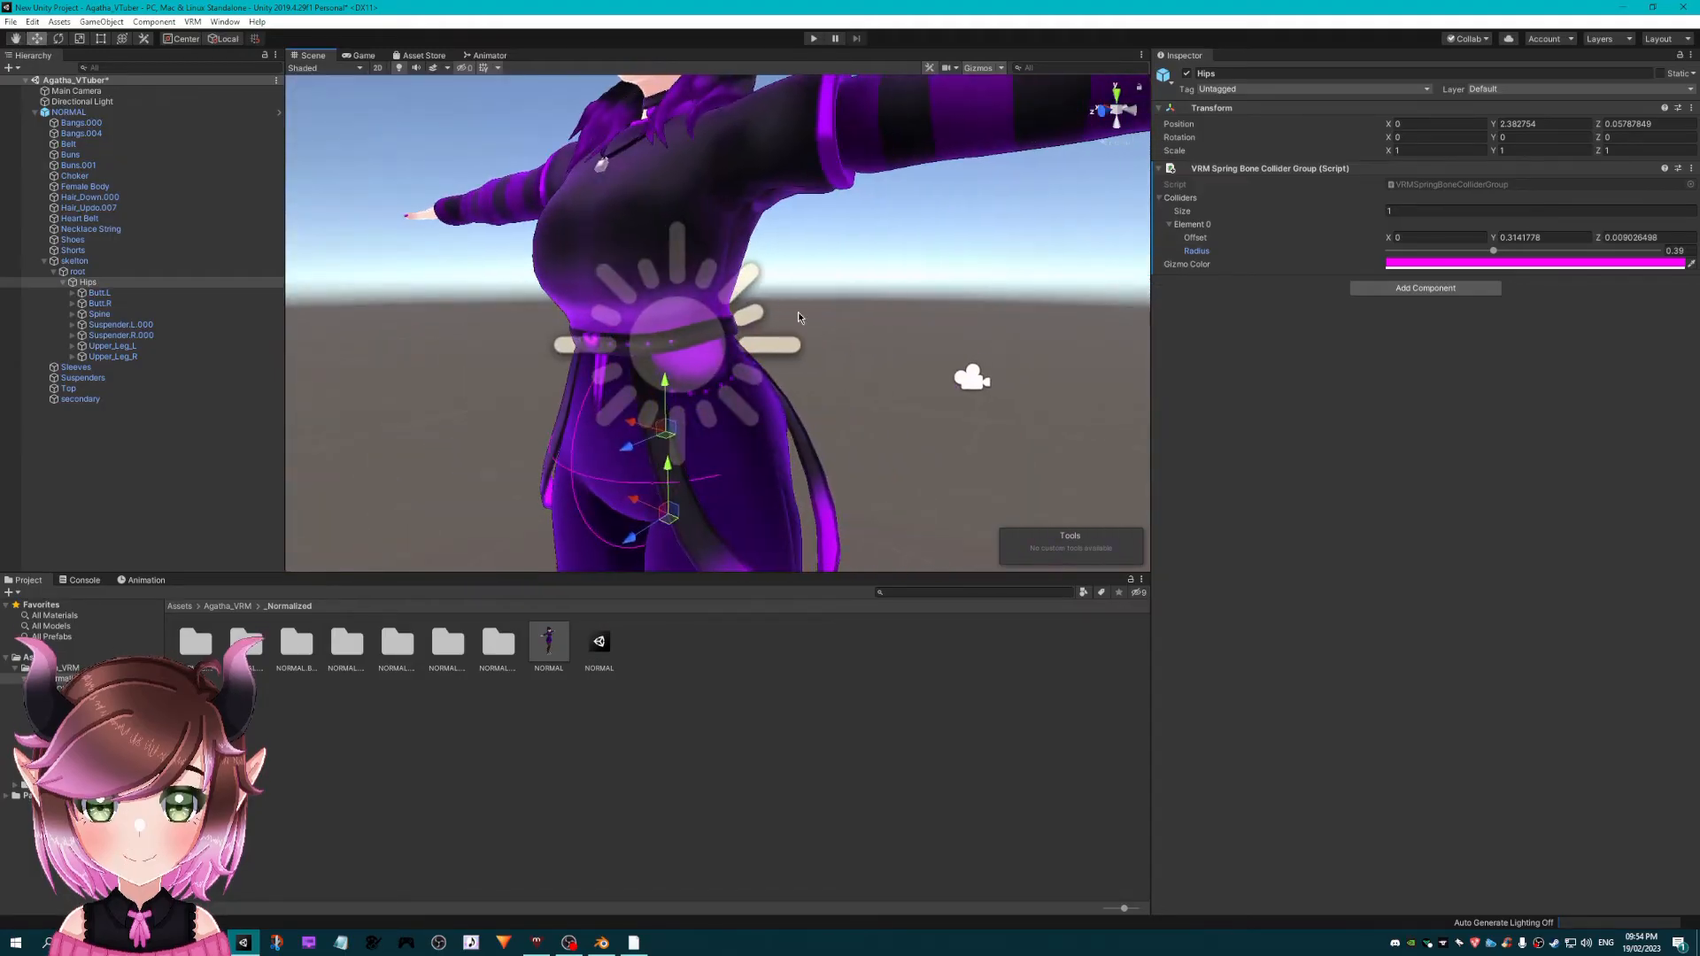
- Check the Hips collider from front and side, and fine-tune its Z offset to about -0.0008
right_click_drag(868, 312, 926, 310)
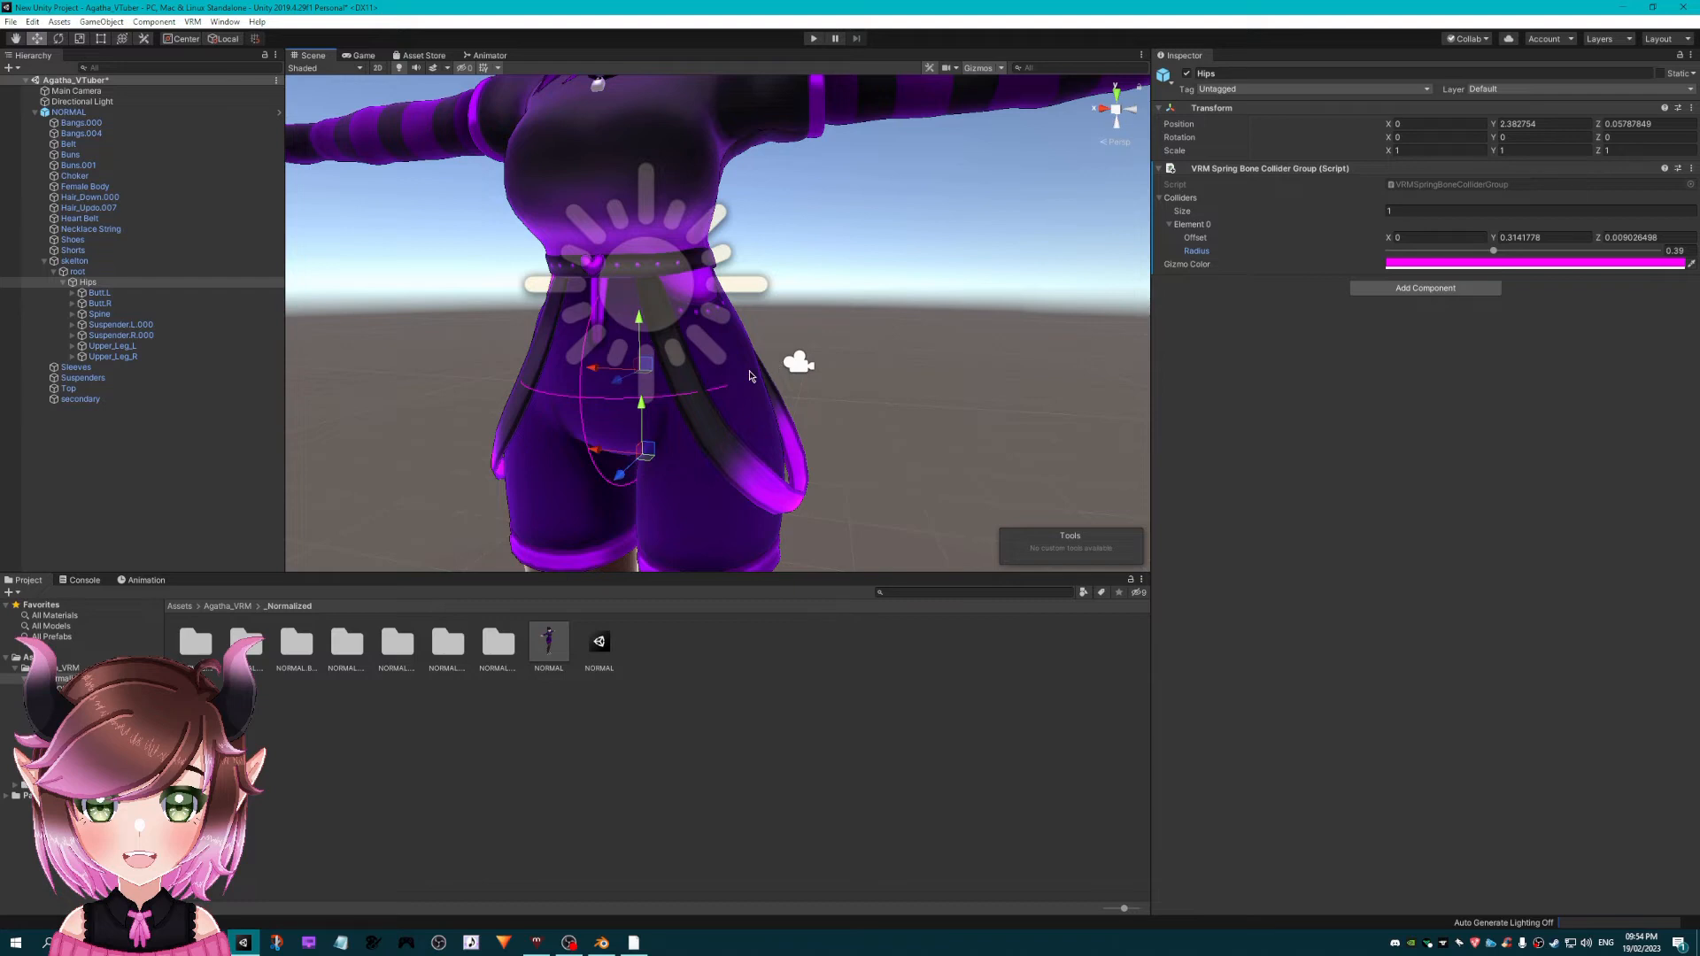
scroll(749, 376, "down", 2)
scroll(749, 376, "up", 2)
right_click_drag(749, 377, 834, 379)
middle_click_drag(469, 449, 657, 414)
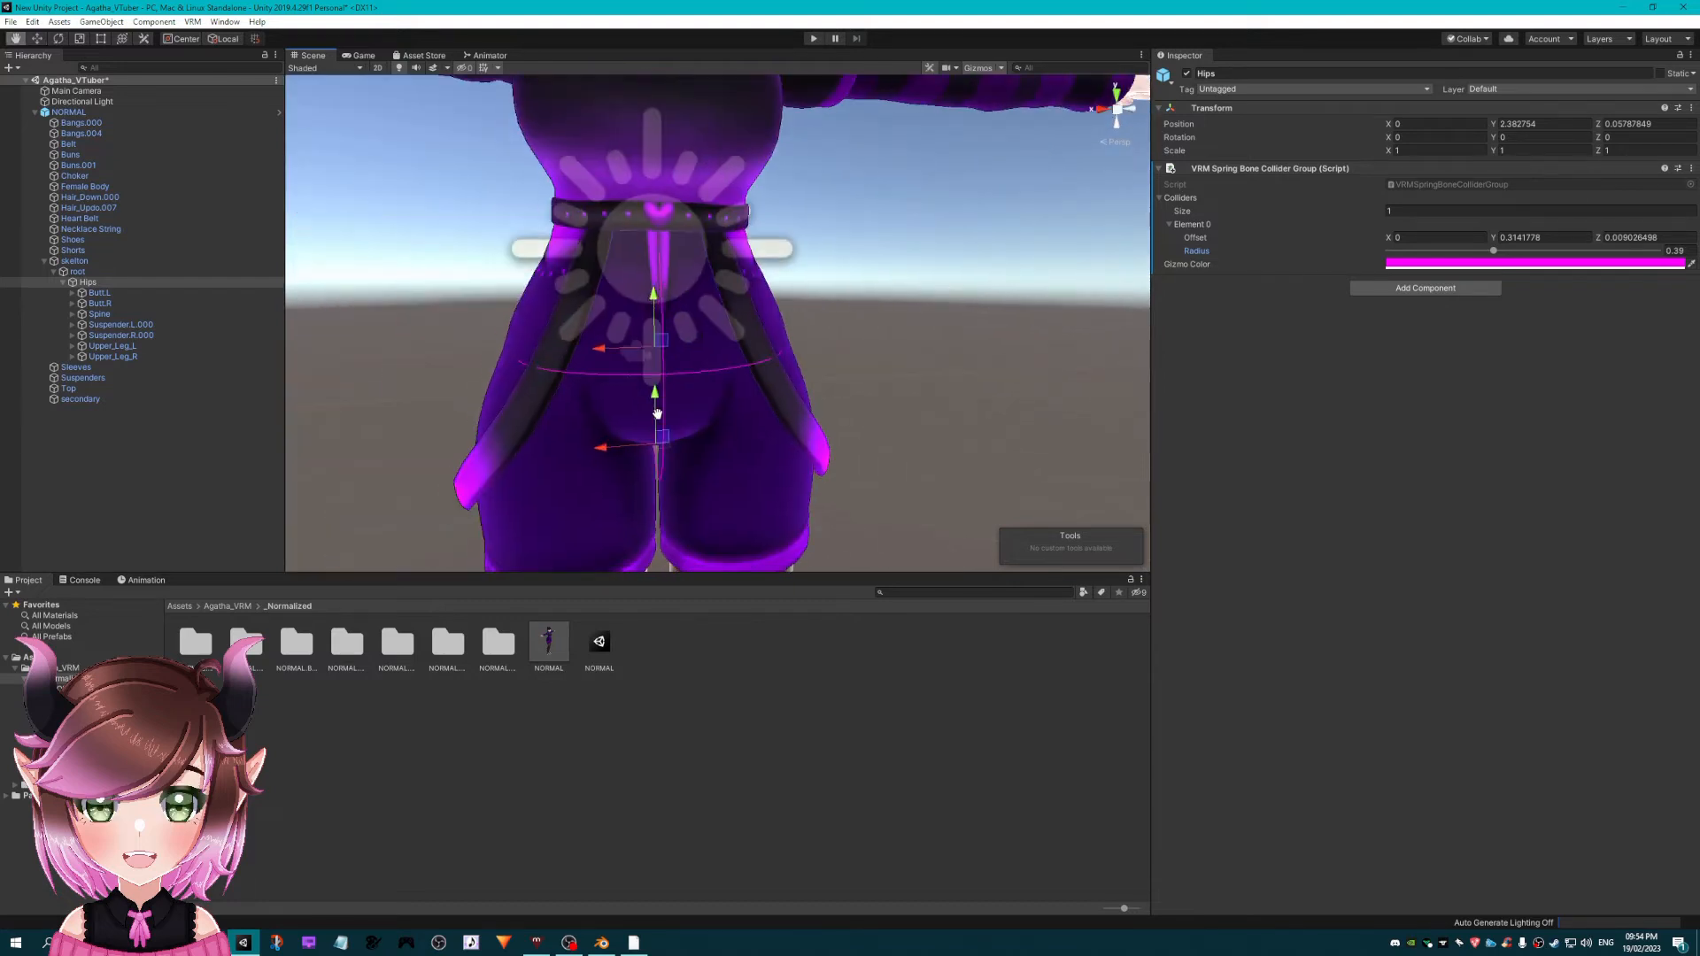
right_click_drag(757, 344, 943, 342)
middle_click_drag(576, 340, 983, 334)
right_click_drag(788, 313, 614, 310)
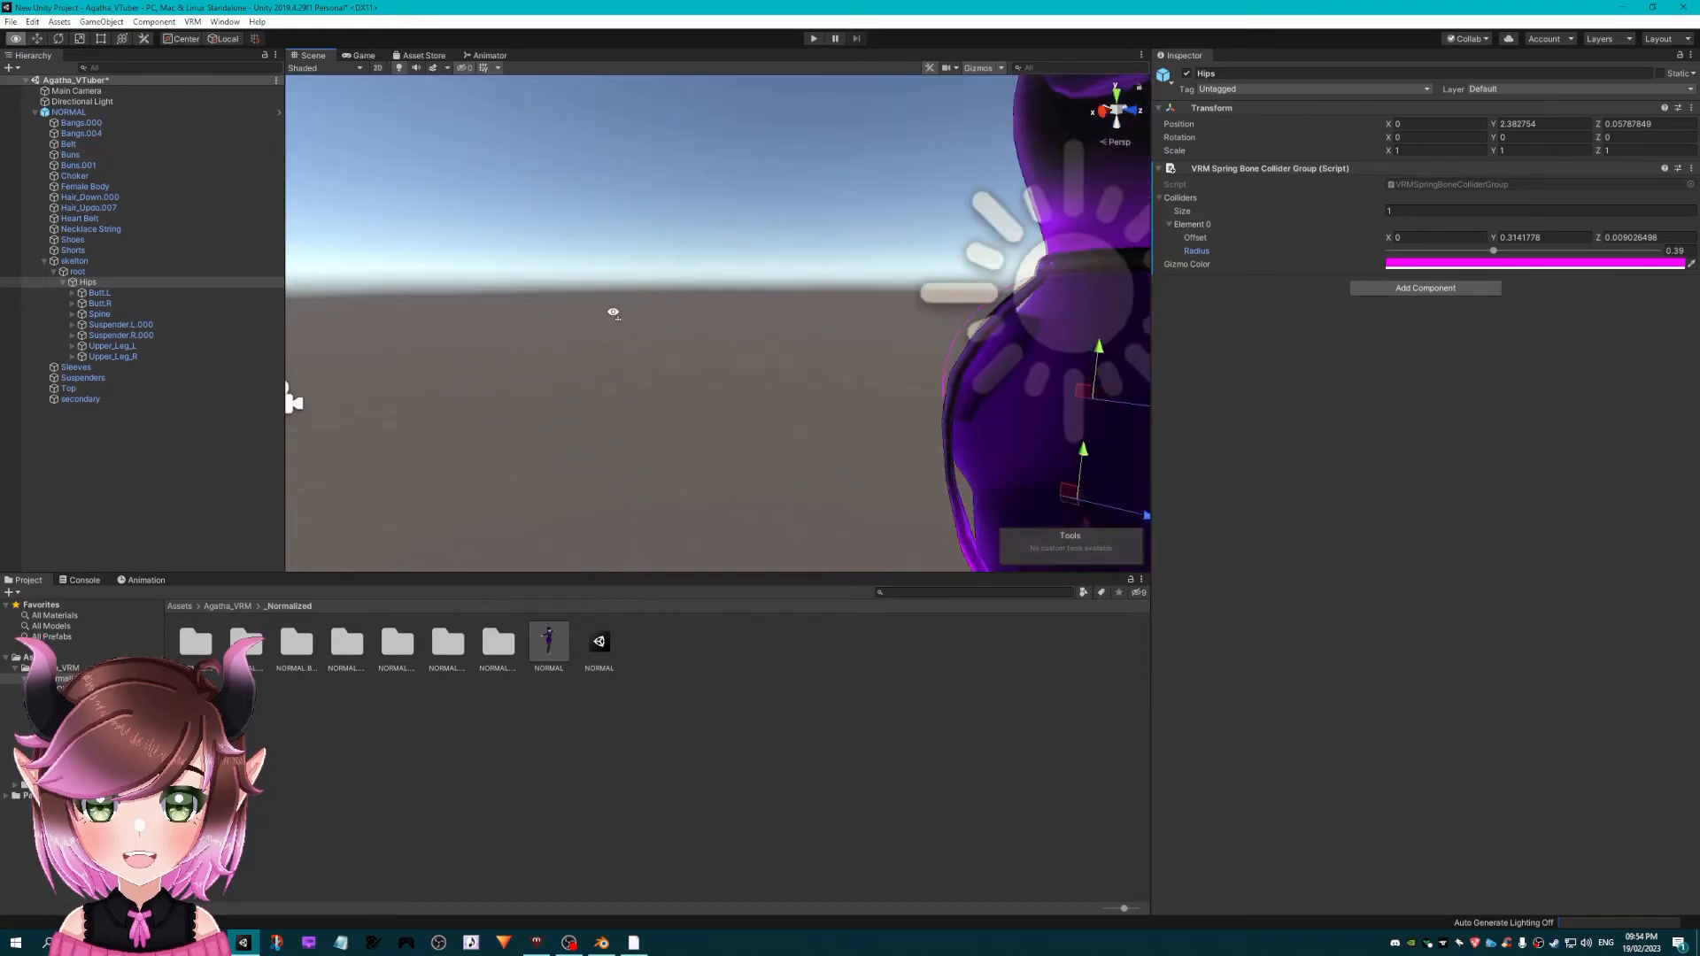
middle_click_drag(987, 310, 737, 312)
mouse_move(882, 346)
left_mouse_down()
mouse_move(926, 347)
mouse_move(898, 348)
left_mouse_up()
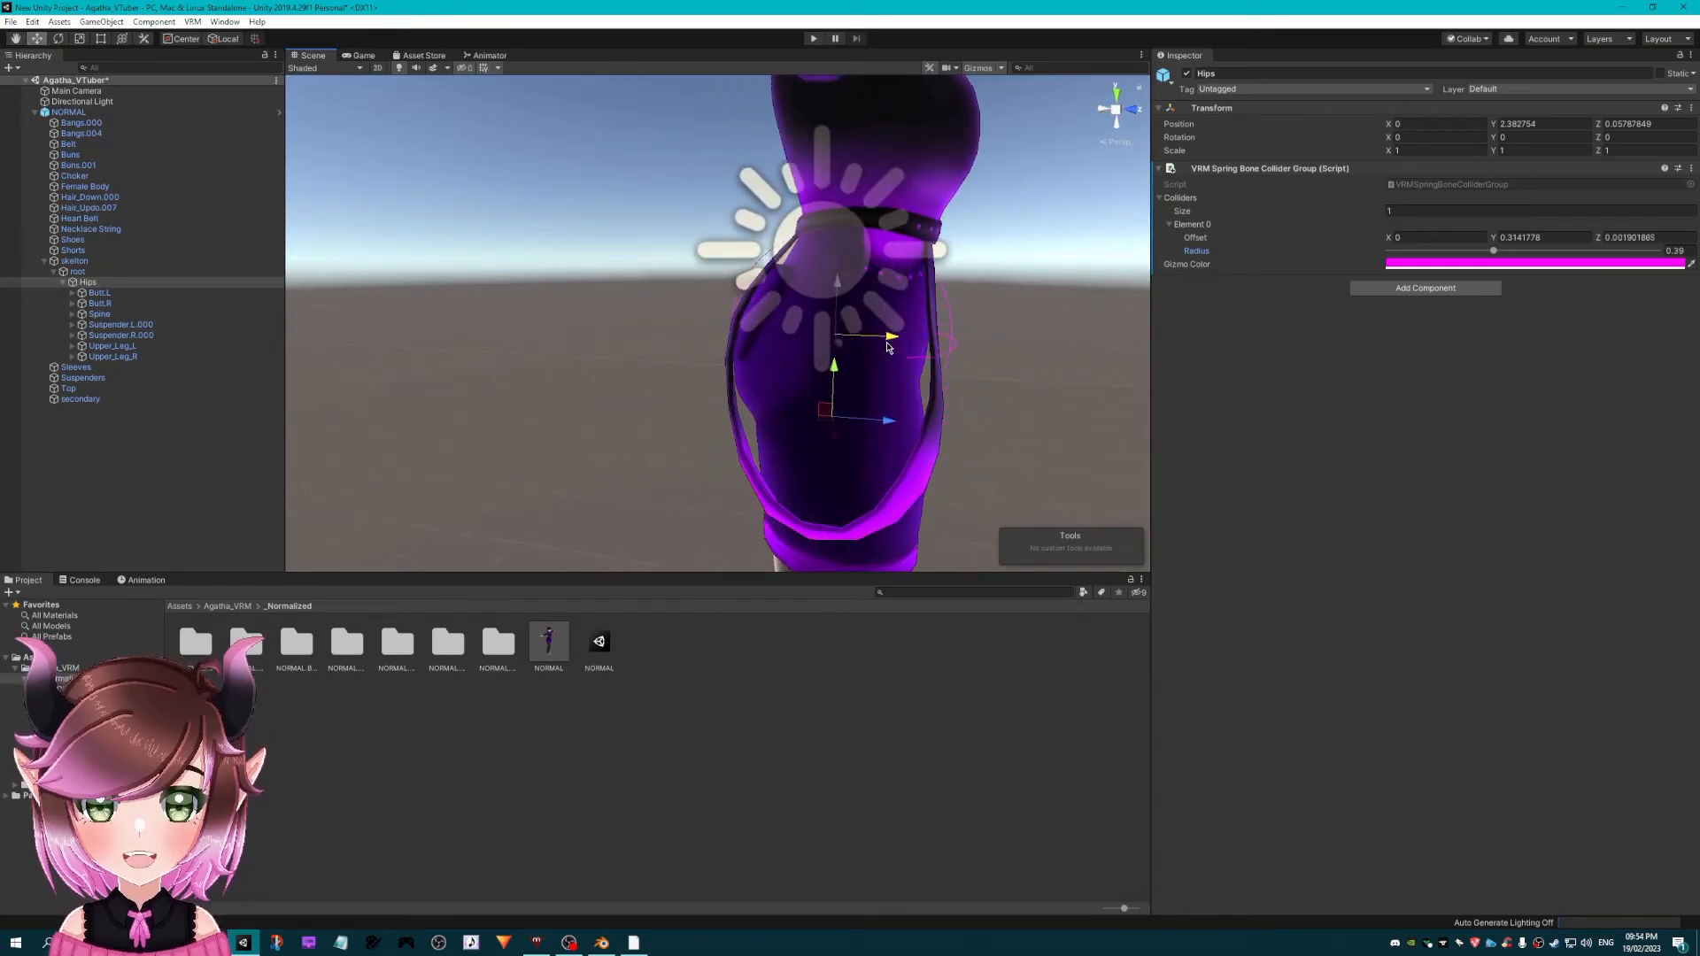
- Lower the Hips collider slightly to a Y offset of about 0.307 and check its fit from the front
right_click_drag(788, 305, 588, 277)
middle_click_drag(965, 272, 495, 269)
scroll(531, 266, "down", 5)
right_click_drag(656, 266, 556, 262)
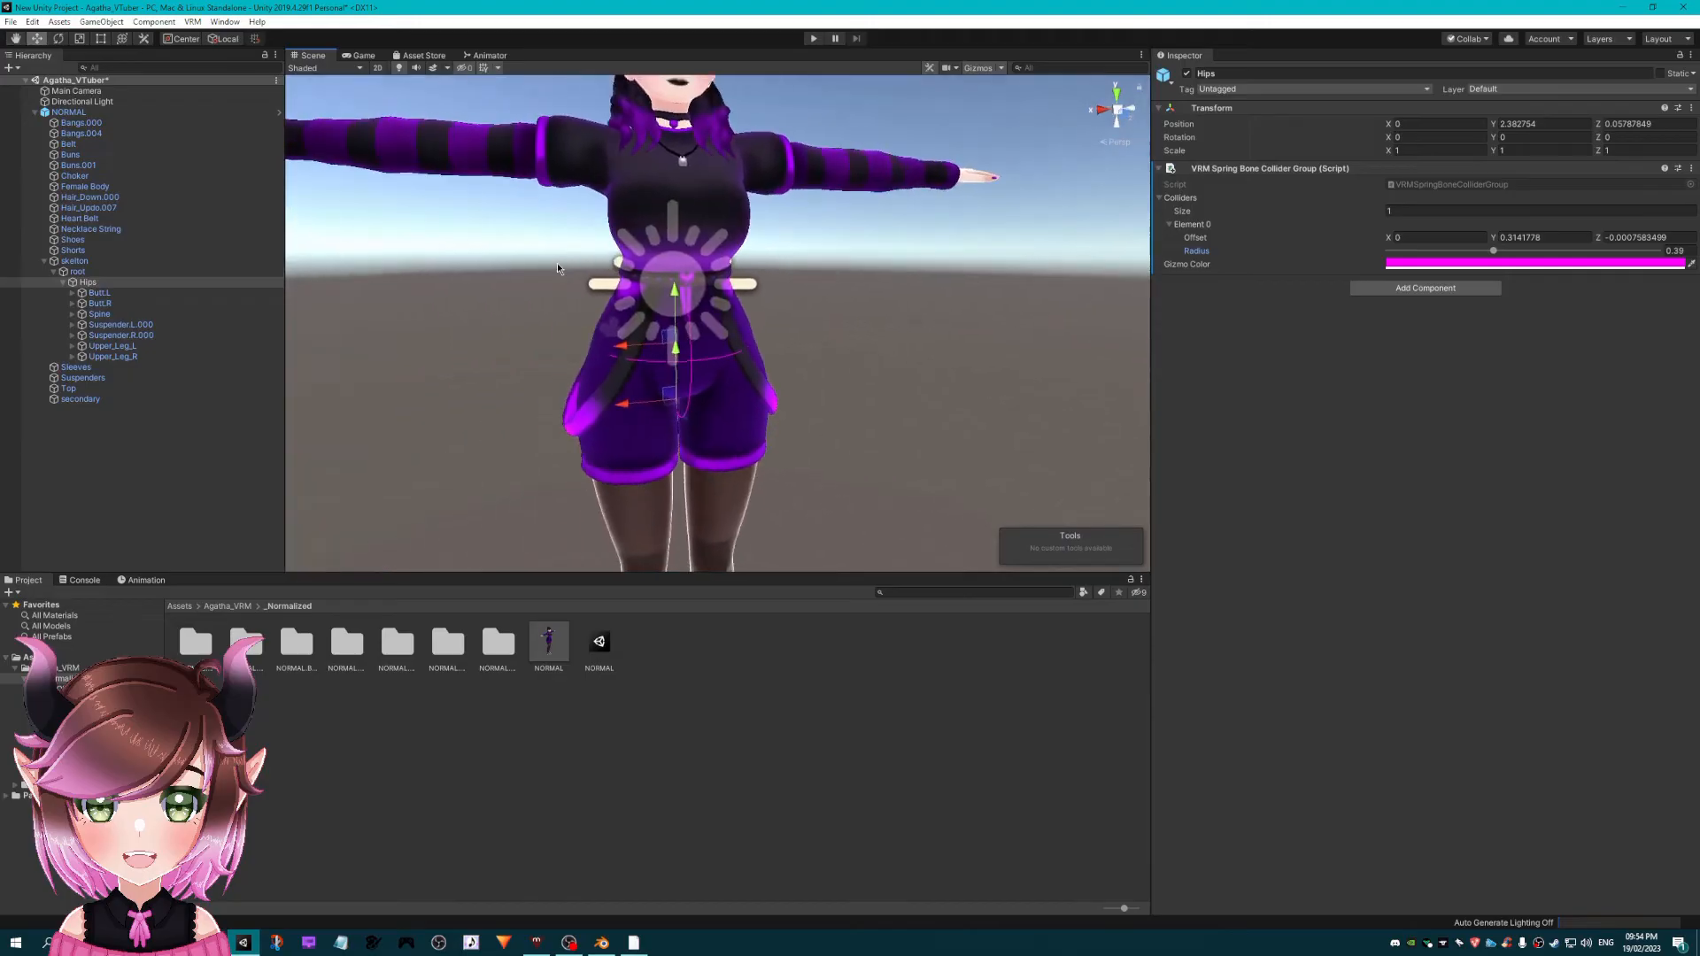
right_click_drag(708, 259, 579, 250)
middle_click_drag(850, 288, 758, 247)
left_click_drag(758, 248, 756, 249)
right_click_drag(779, 248, 763, 248)
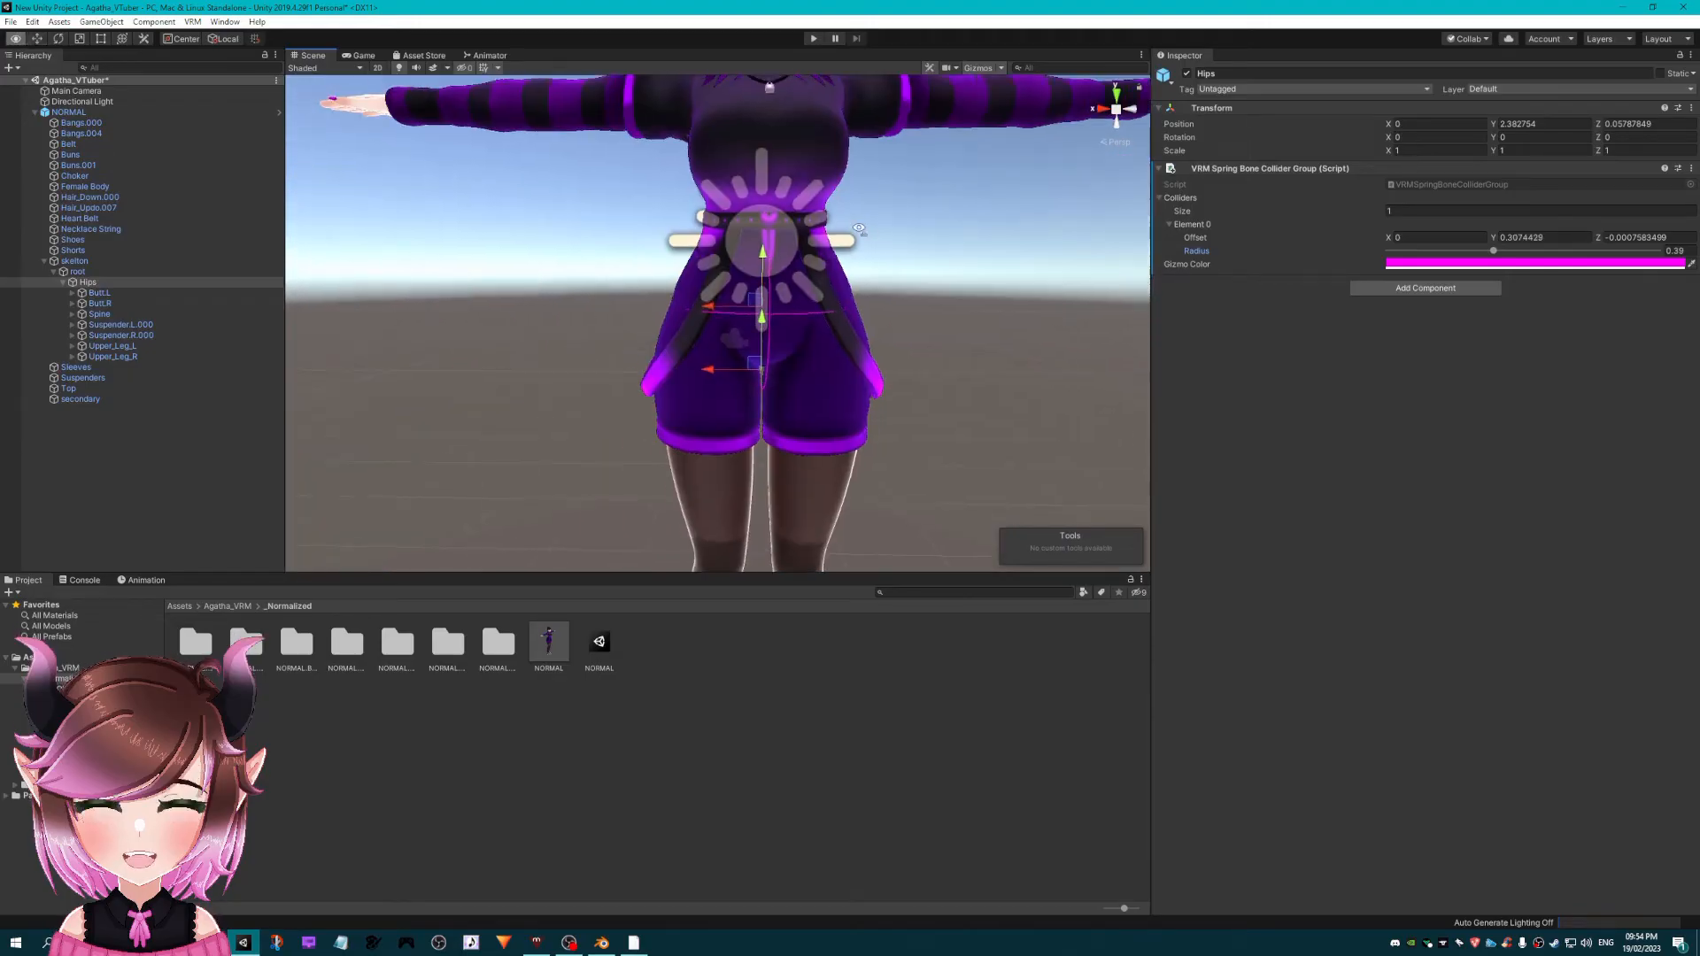
middle_click_drag(921, 190, 822, 247)
scroll(832, 246, "up", 4)
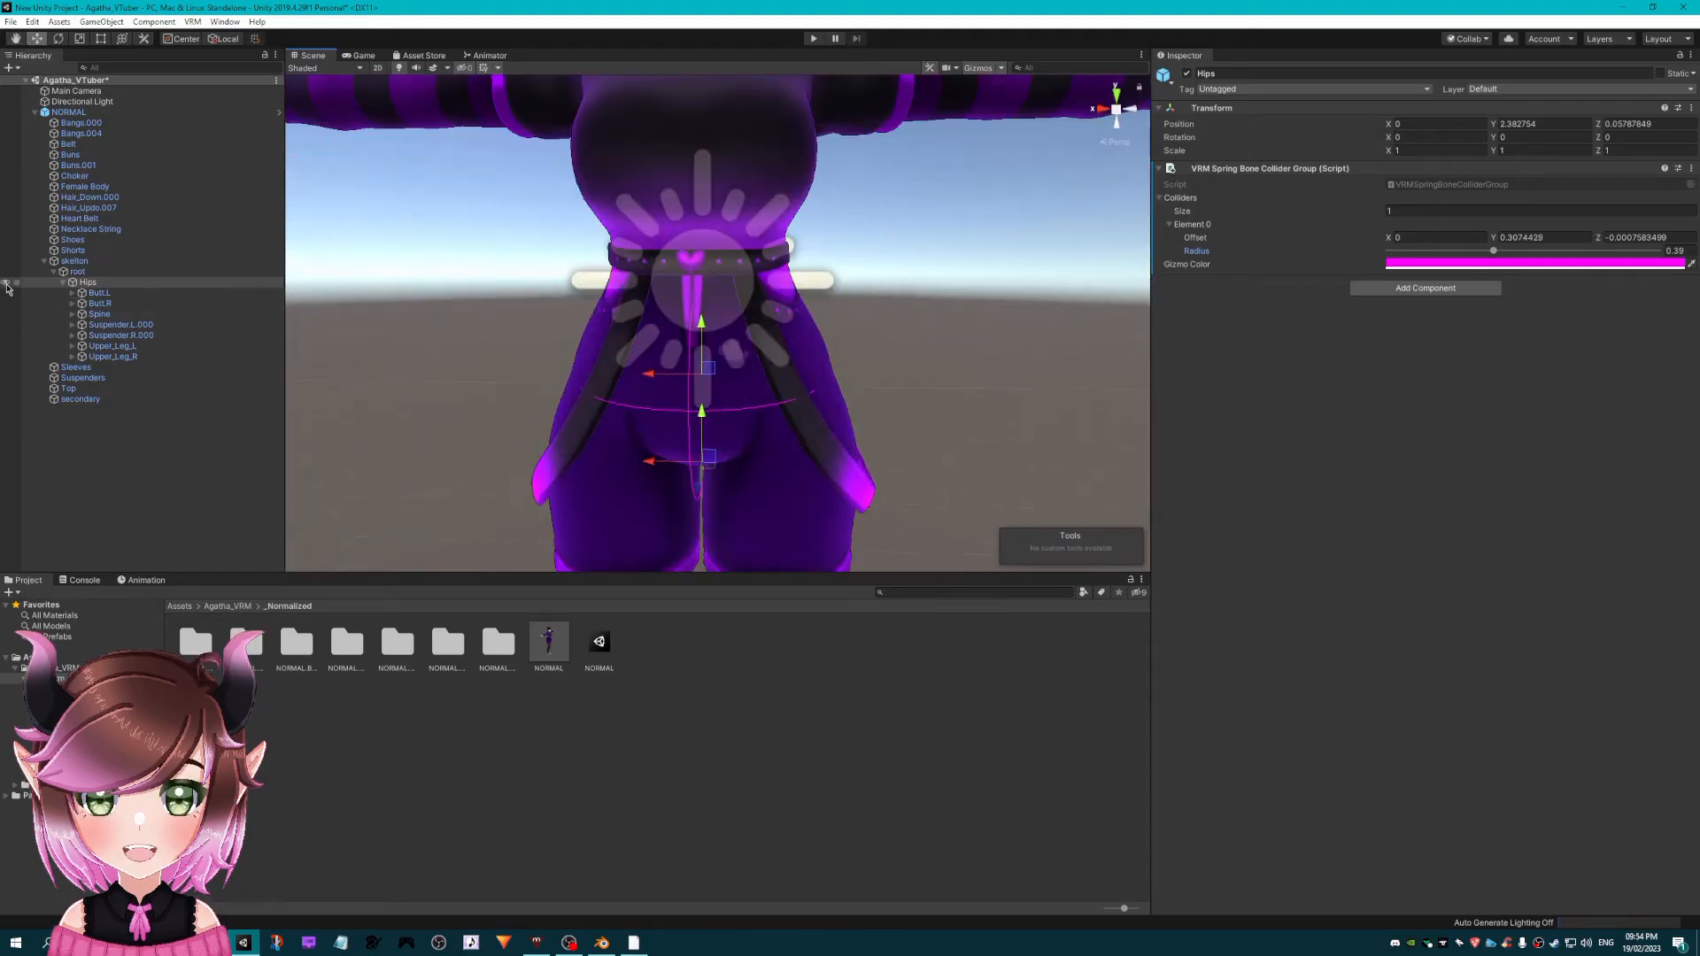
- Add a VRM Spring Bone Collider Group to the Spine bone, with a radius of 0.286 and a Y offset of about 0.18
left_click(97, 315)
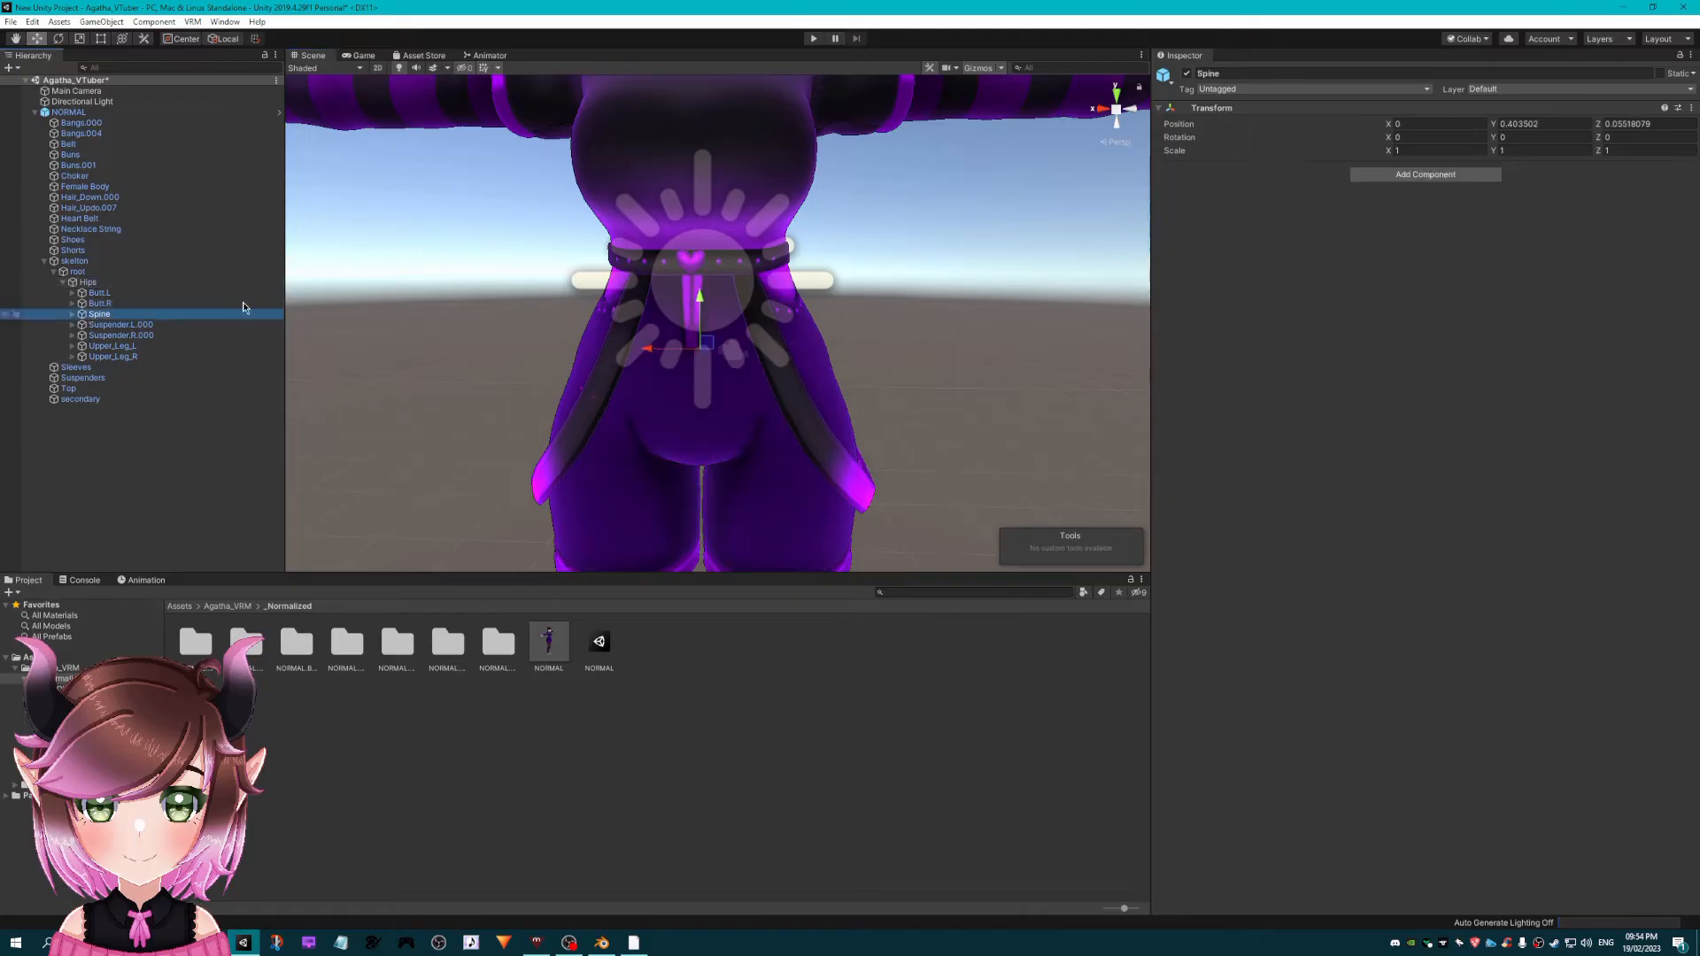
left_click(1384, 177)
left_click(1422, 262)
left_click_drag(1414, 251, 1454, 250)
left_click_drag(699, 296, 700, 244)
right_click_drag(708, 252, 681, 253)
middle_click_drag(850, 252, 619, 252)
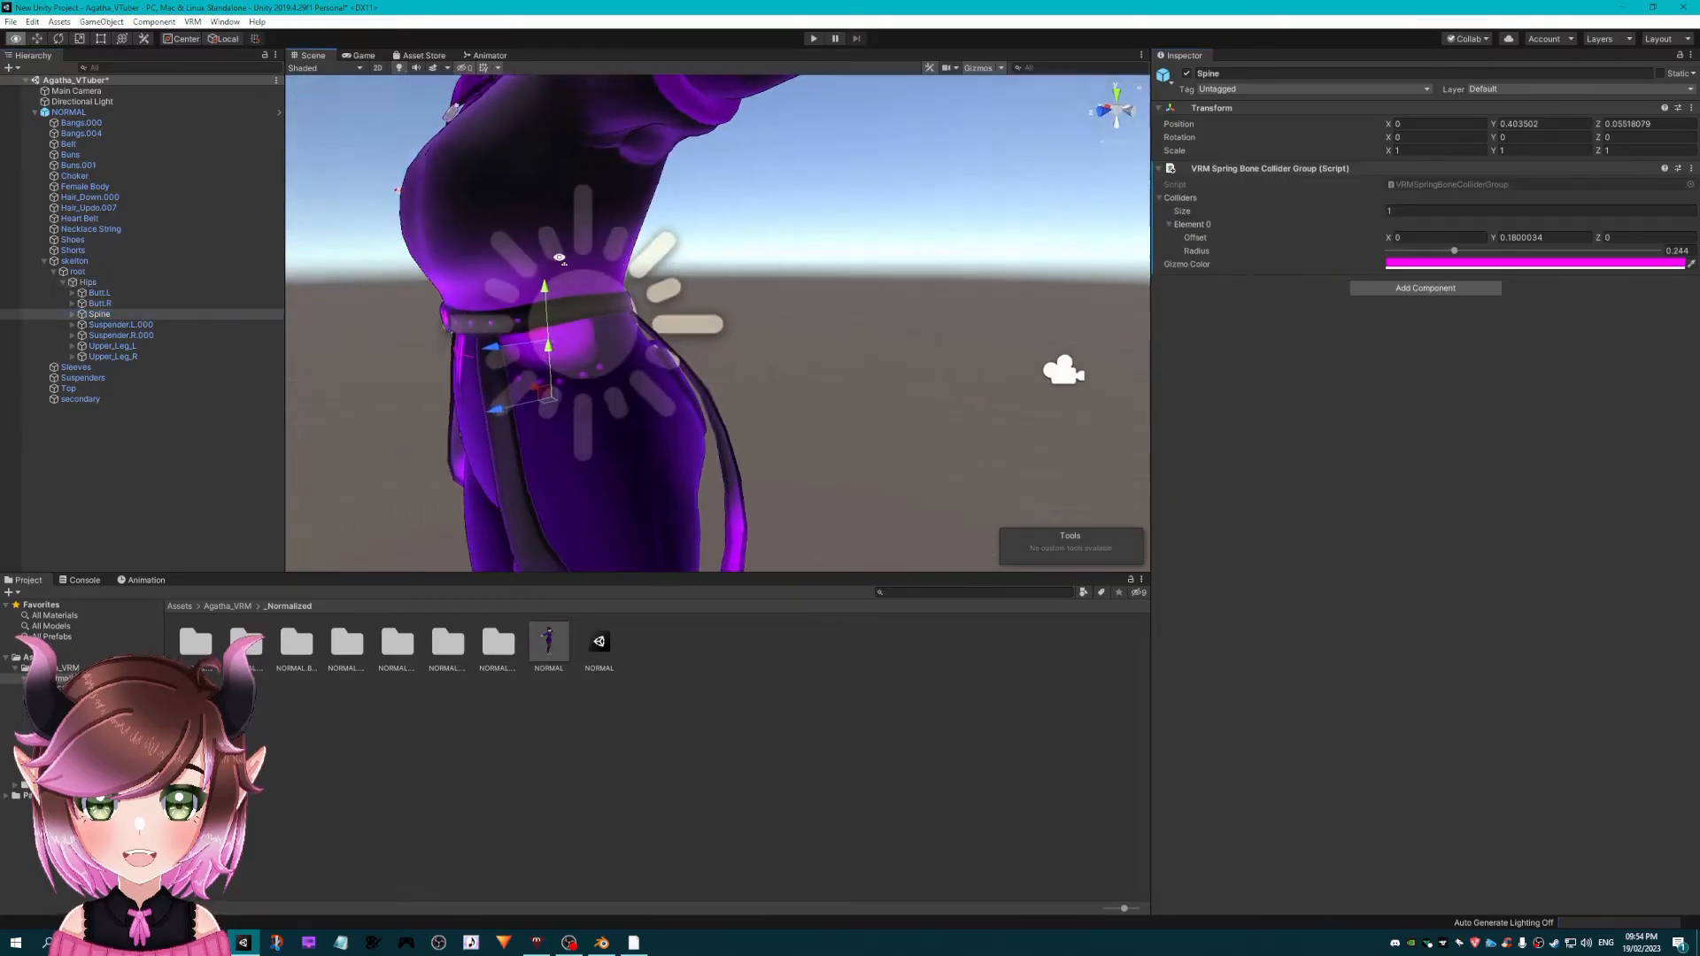
right_click_drag(619, 253, 593, 252)
middle_click_drag(752, 251, 437, 249)
key("f")
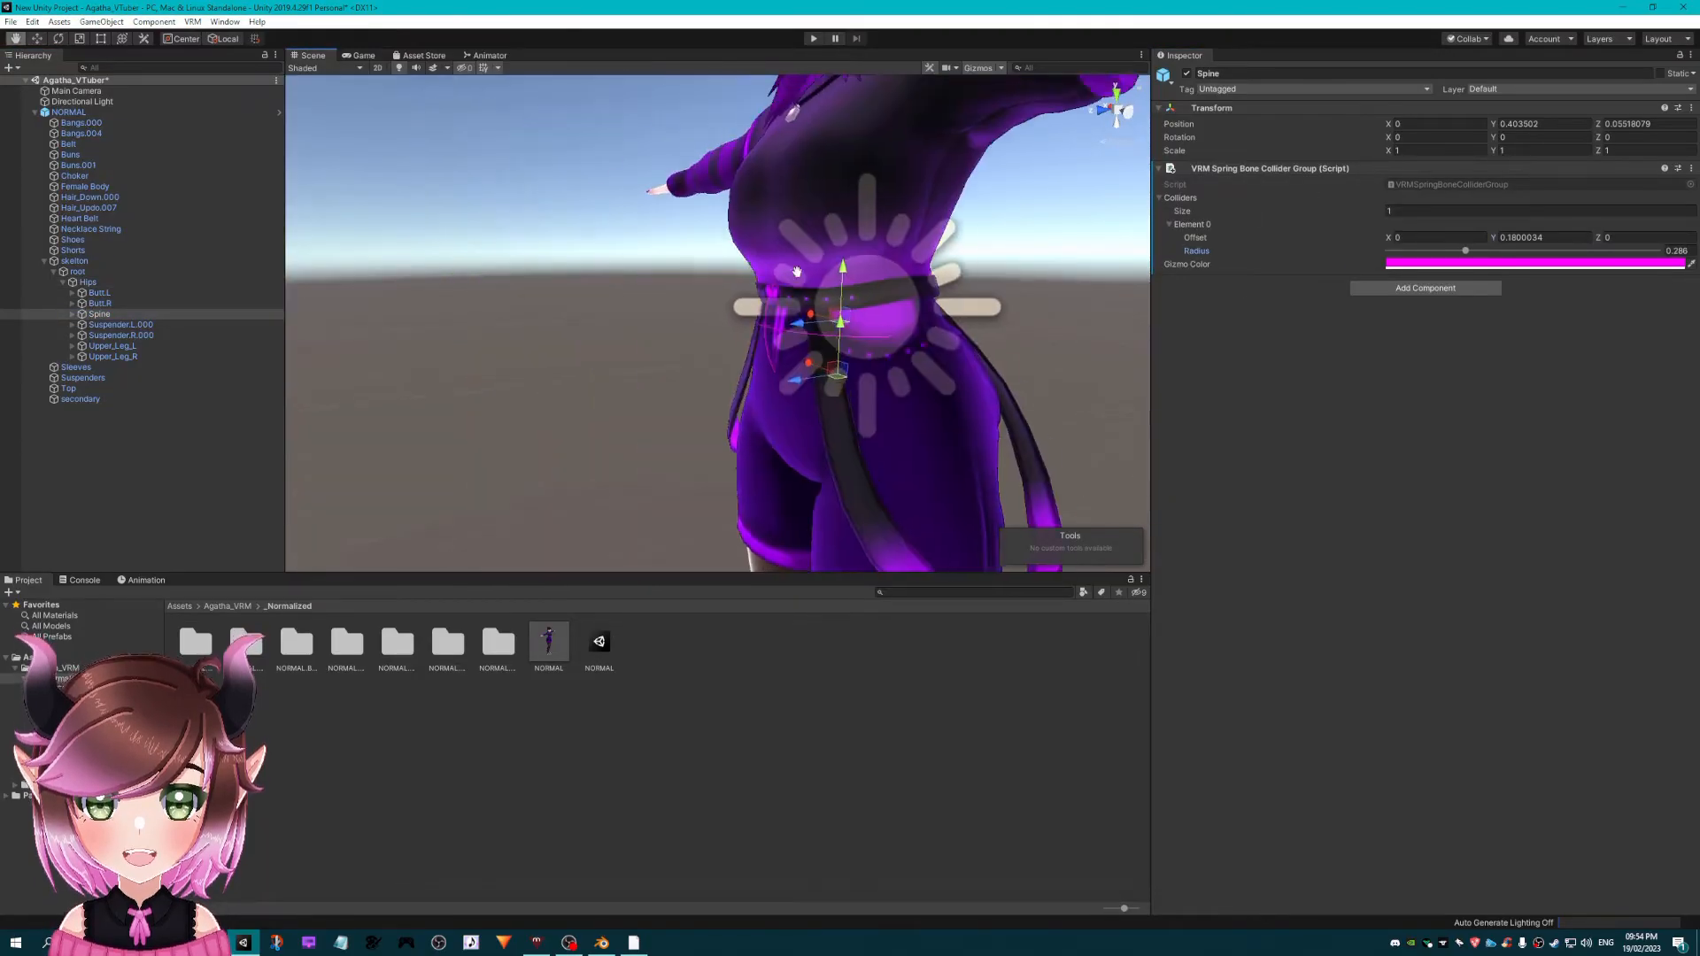
- Add a VRM Spring Bone Collider Group to the Chest bone, with radius 0.31, Y offset about 0.286 and Z offset about -0.084
left_click(73, 315)
left_click(109, 325)
left_click(1426, 174)
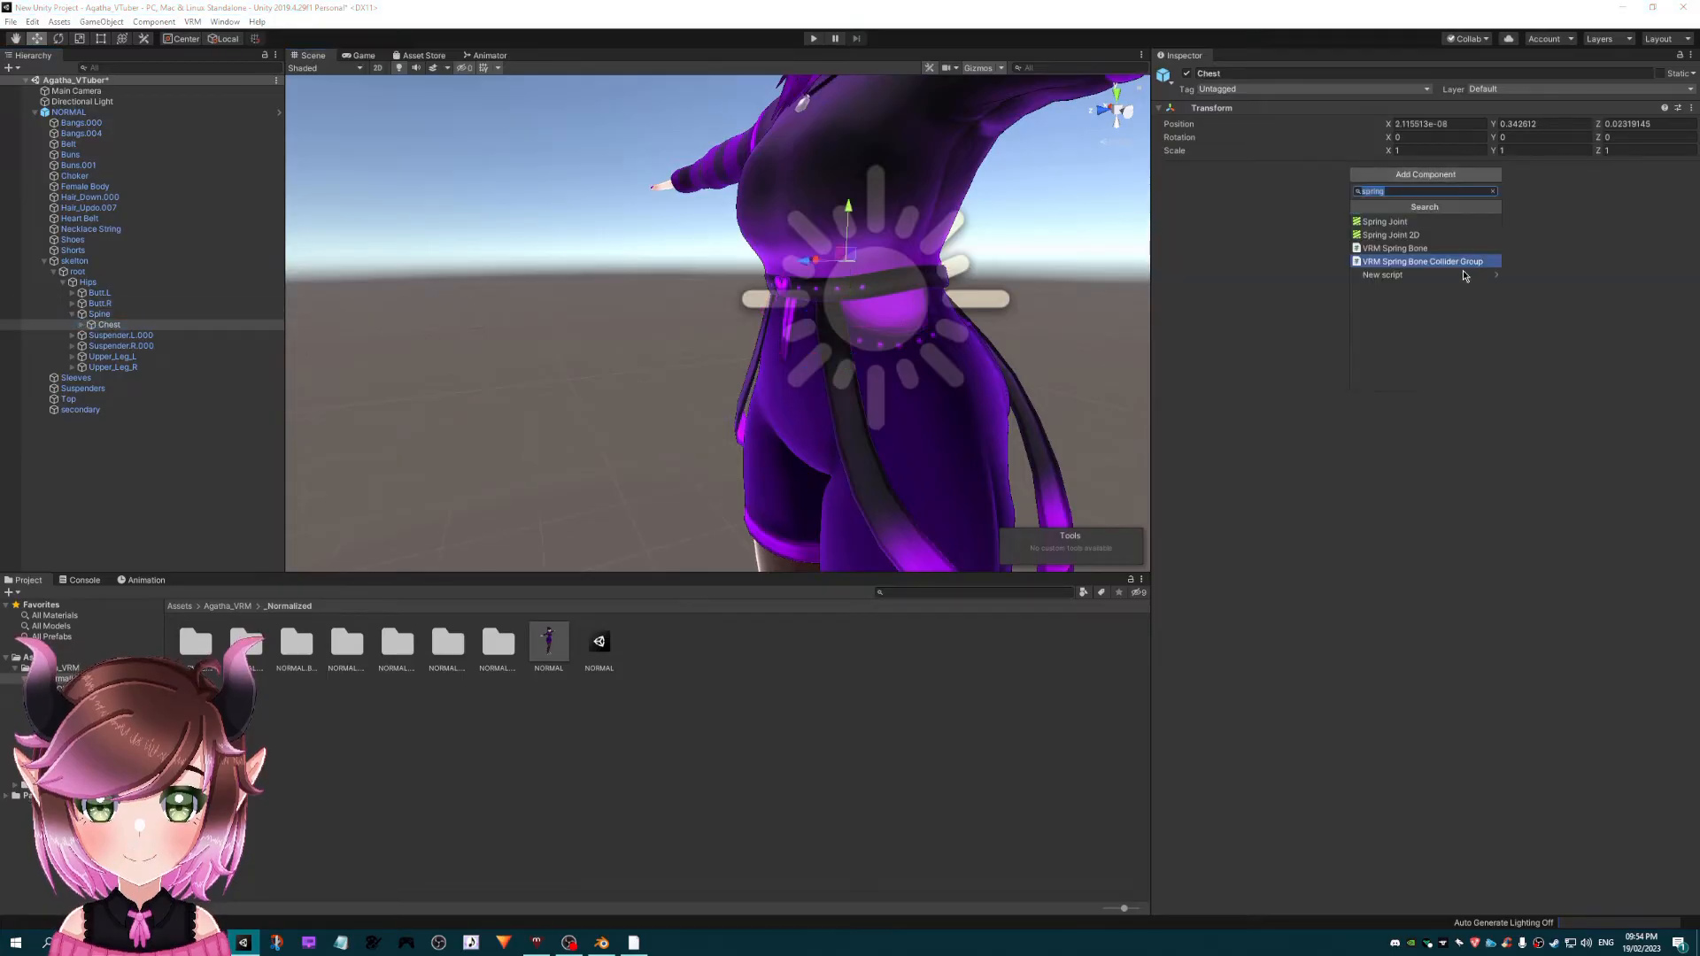
left_click(1423, 257)
left_click_drag(1414, 252, 1480, 254)
left_click_drag(540, 301, 992, 310, "alt")
- Give the Head bone under Neck a VRM Spring Bone Collider Group of size 2, with Element 0 at radius 0.25 and Y offset about 0.319
left_click(82, 325)
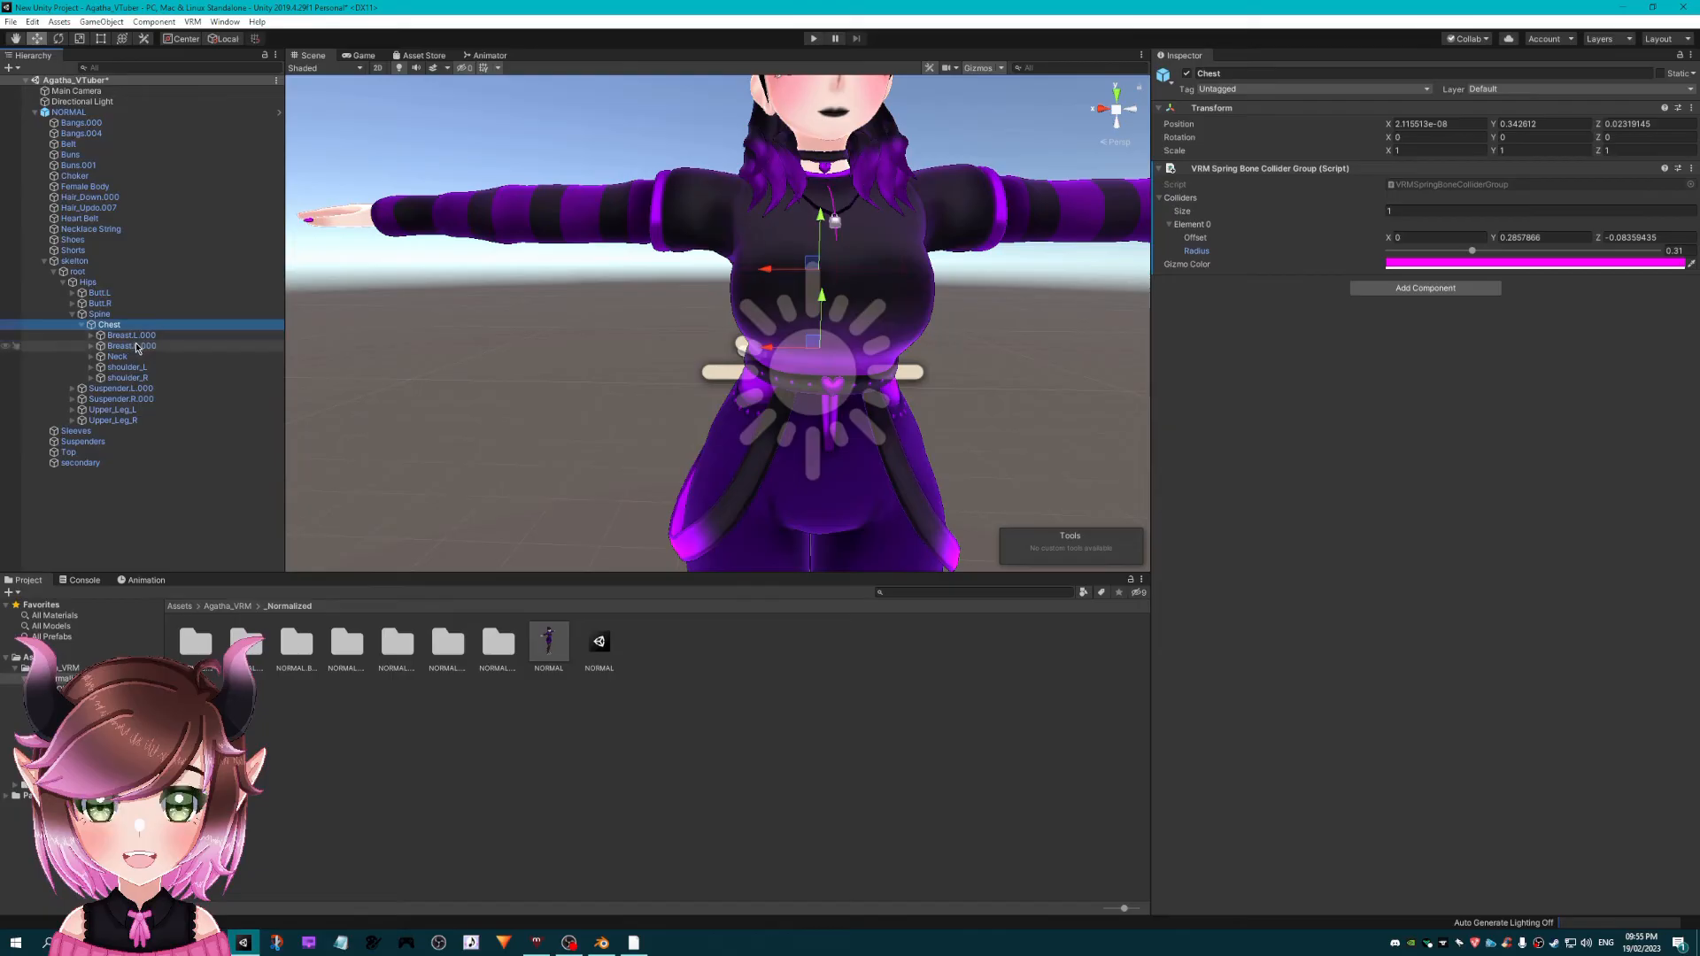
left_click(91, 356)
left_click(117, 356)
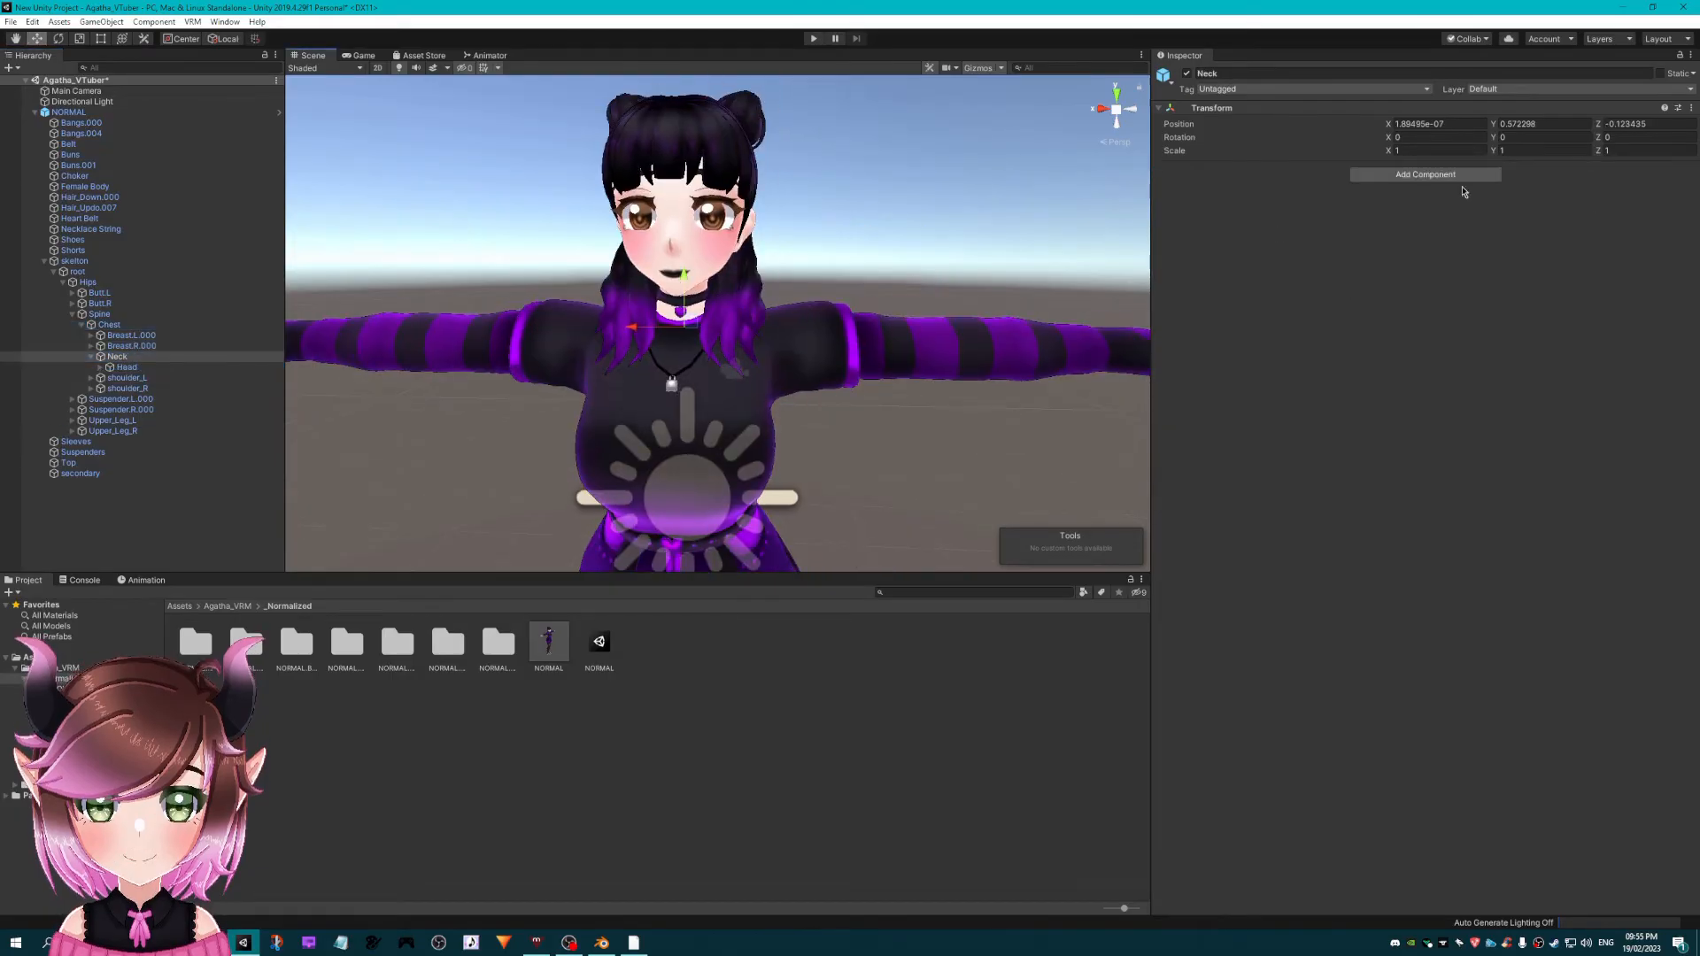
left_click(127, 368)
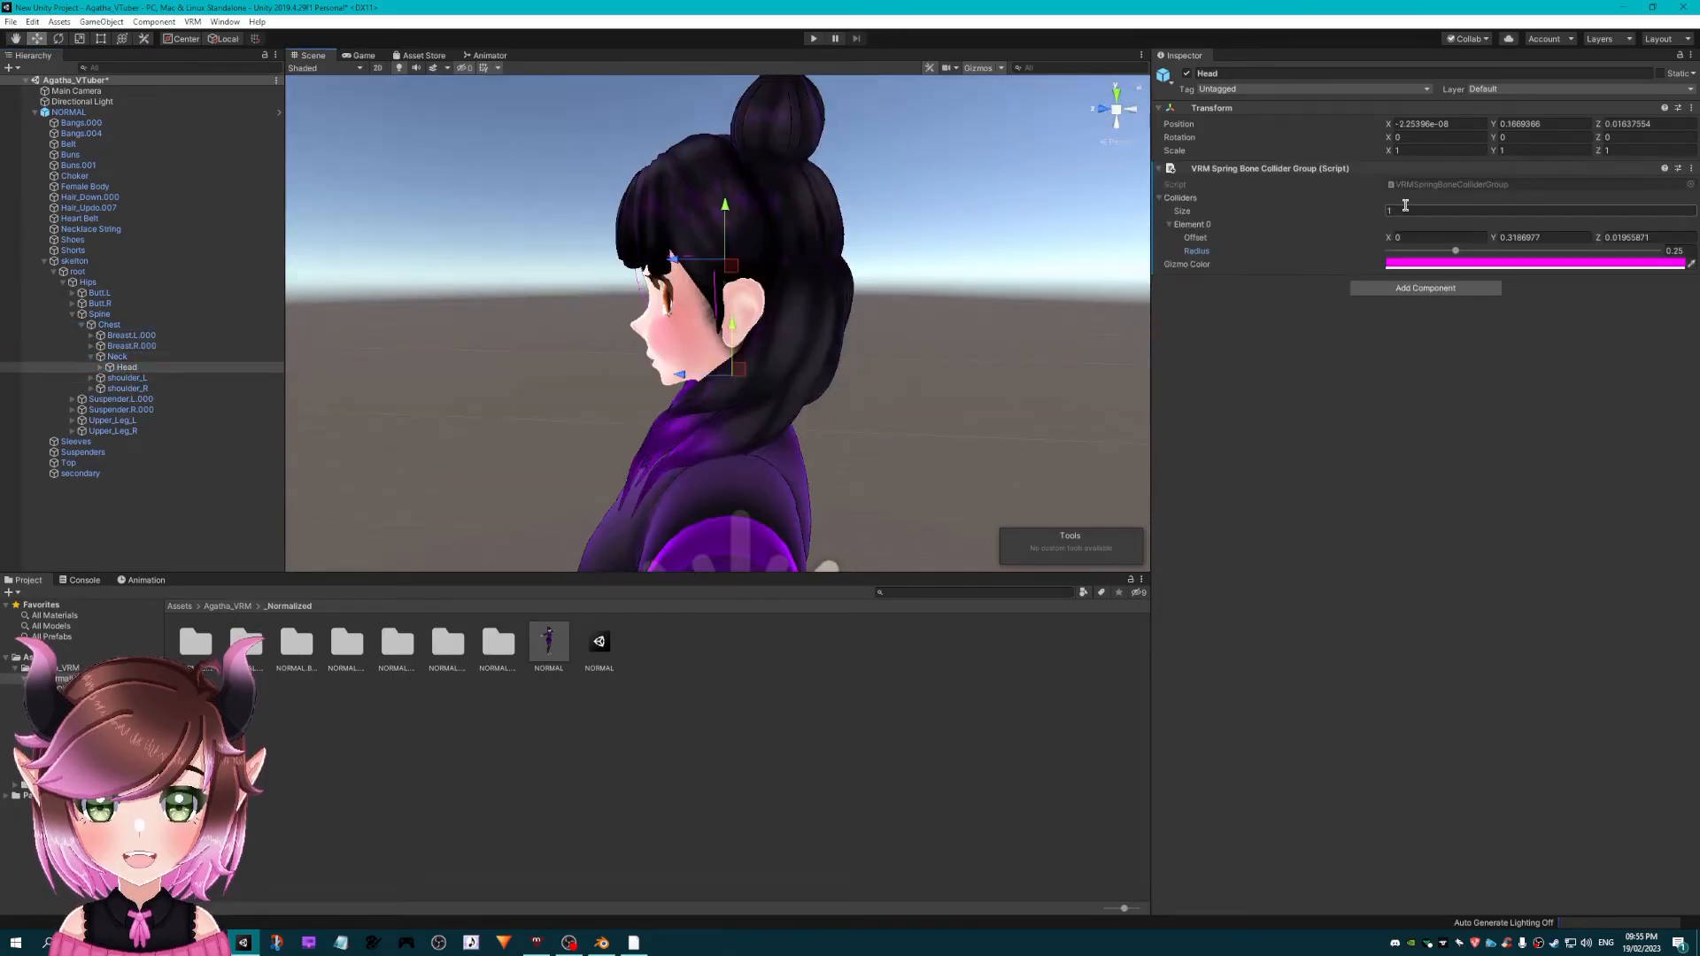
type("2")
key("Return")
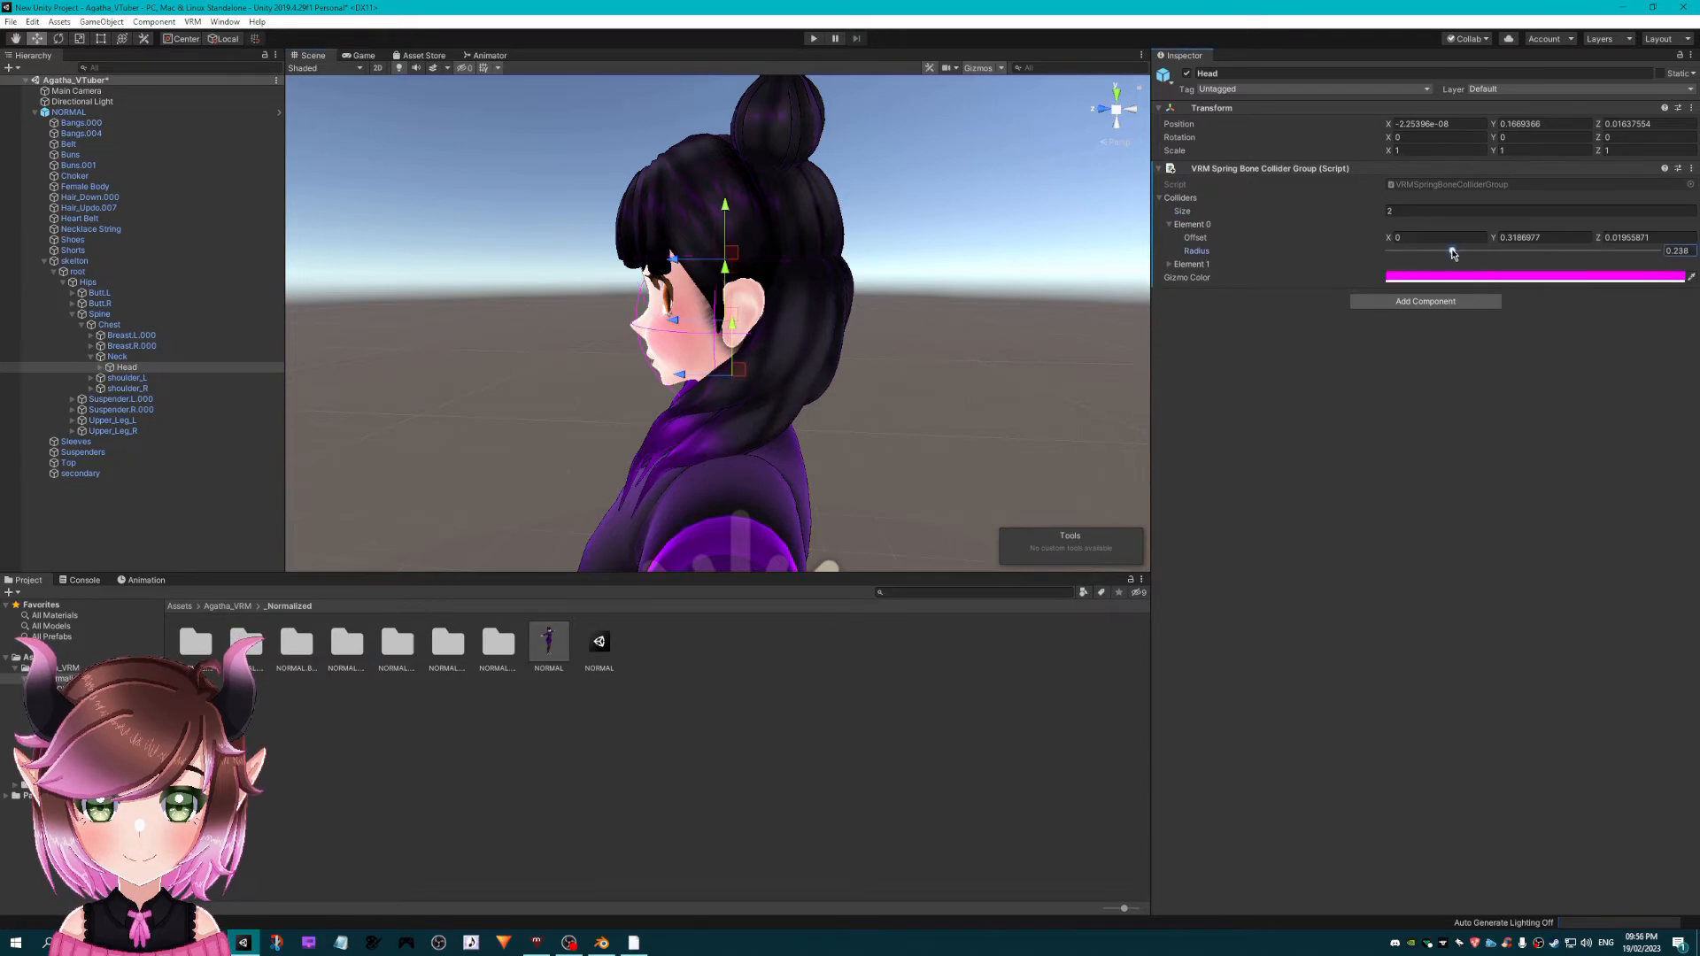
left_click_drag(1443, 255, 1457, 253)
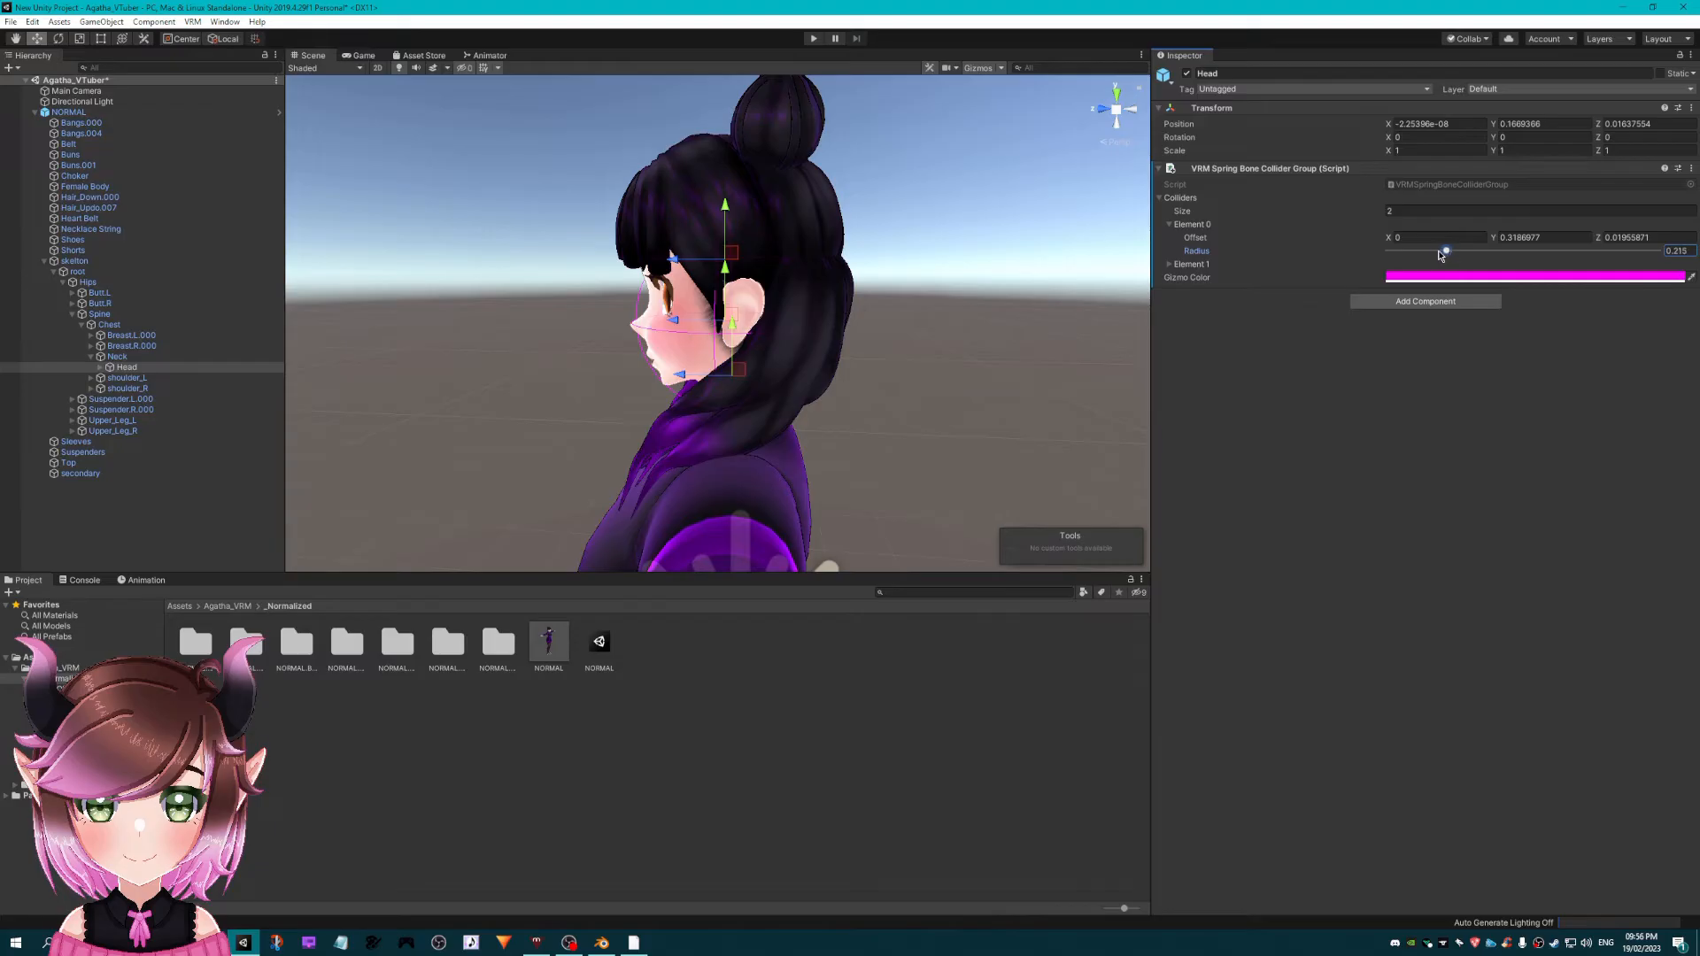
- Fit the Head's Element 1 collider to the lower face, with radius 0.166, Y offset about 0.125 and Z offset about 0.09
left_click(1182, 265)
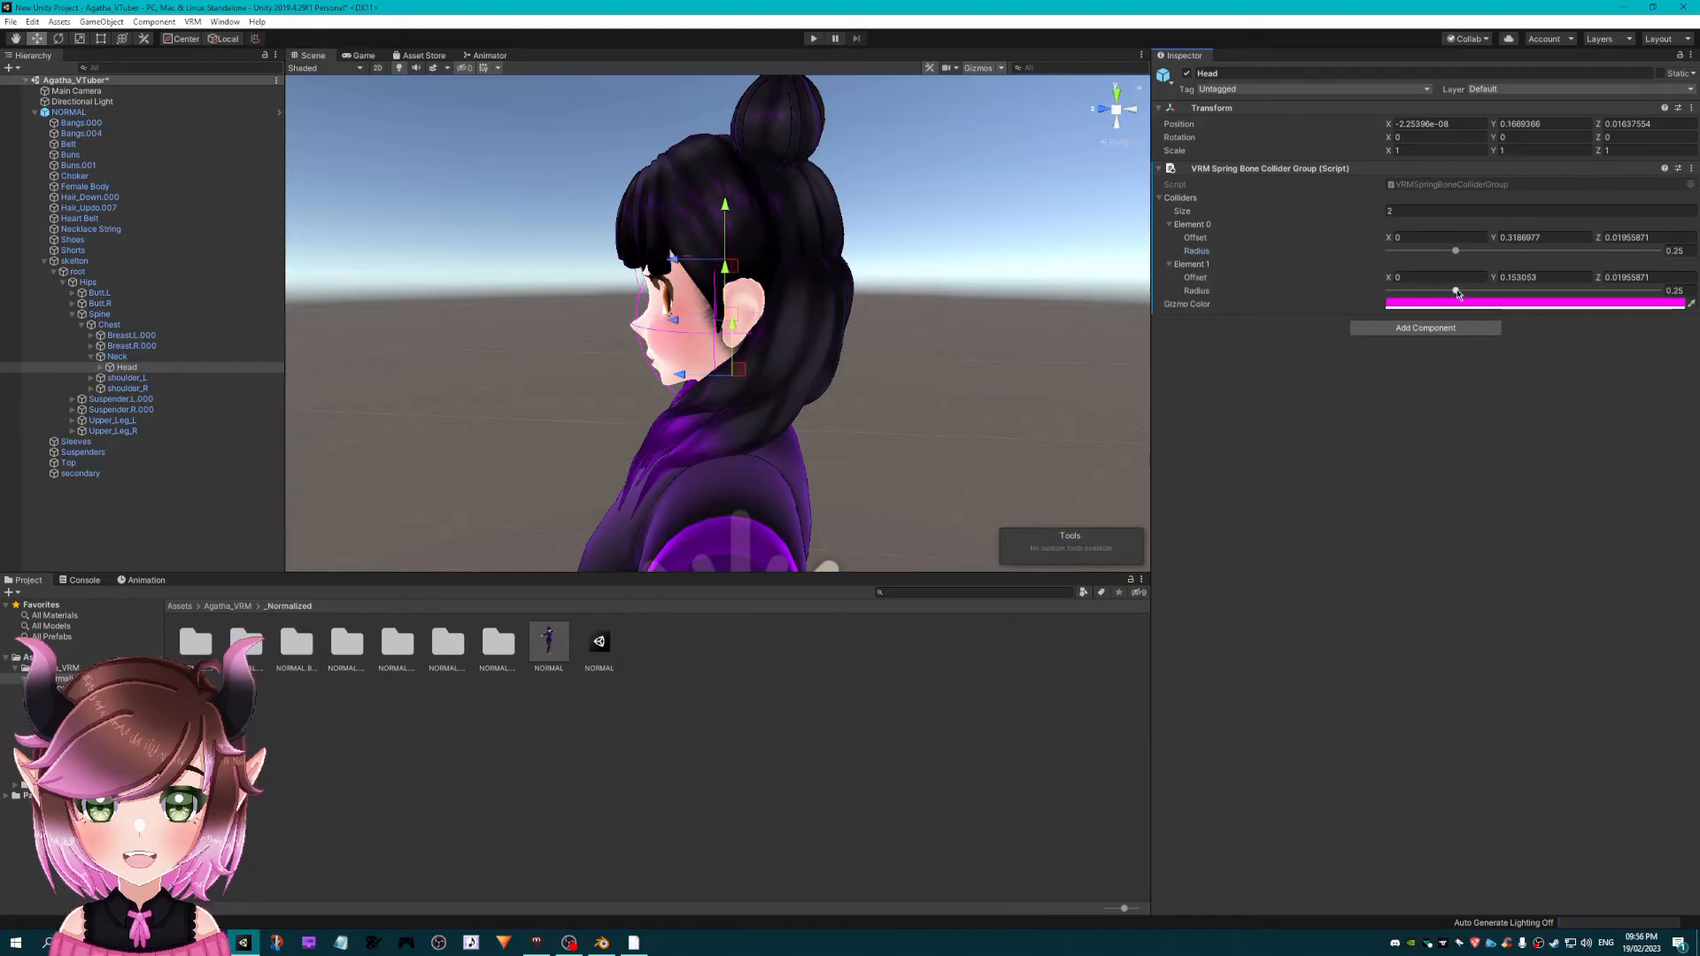
left_click_drag(1455, 290, 1445, 292)
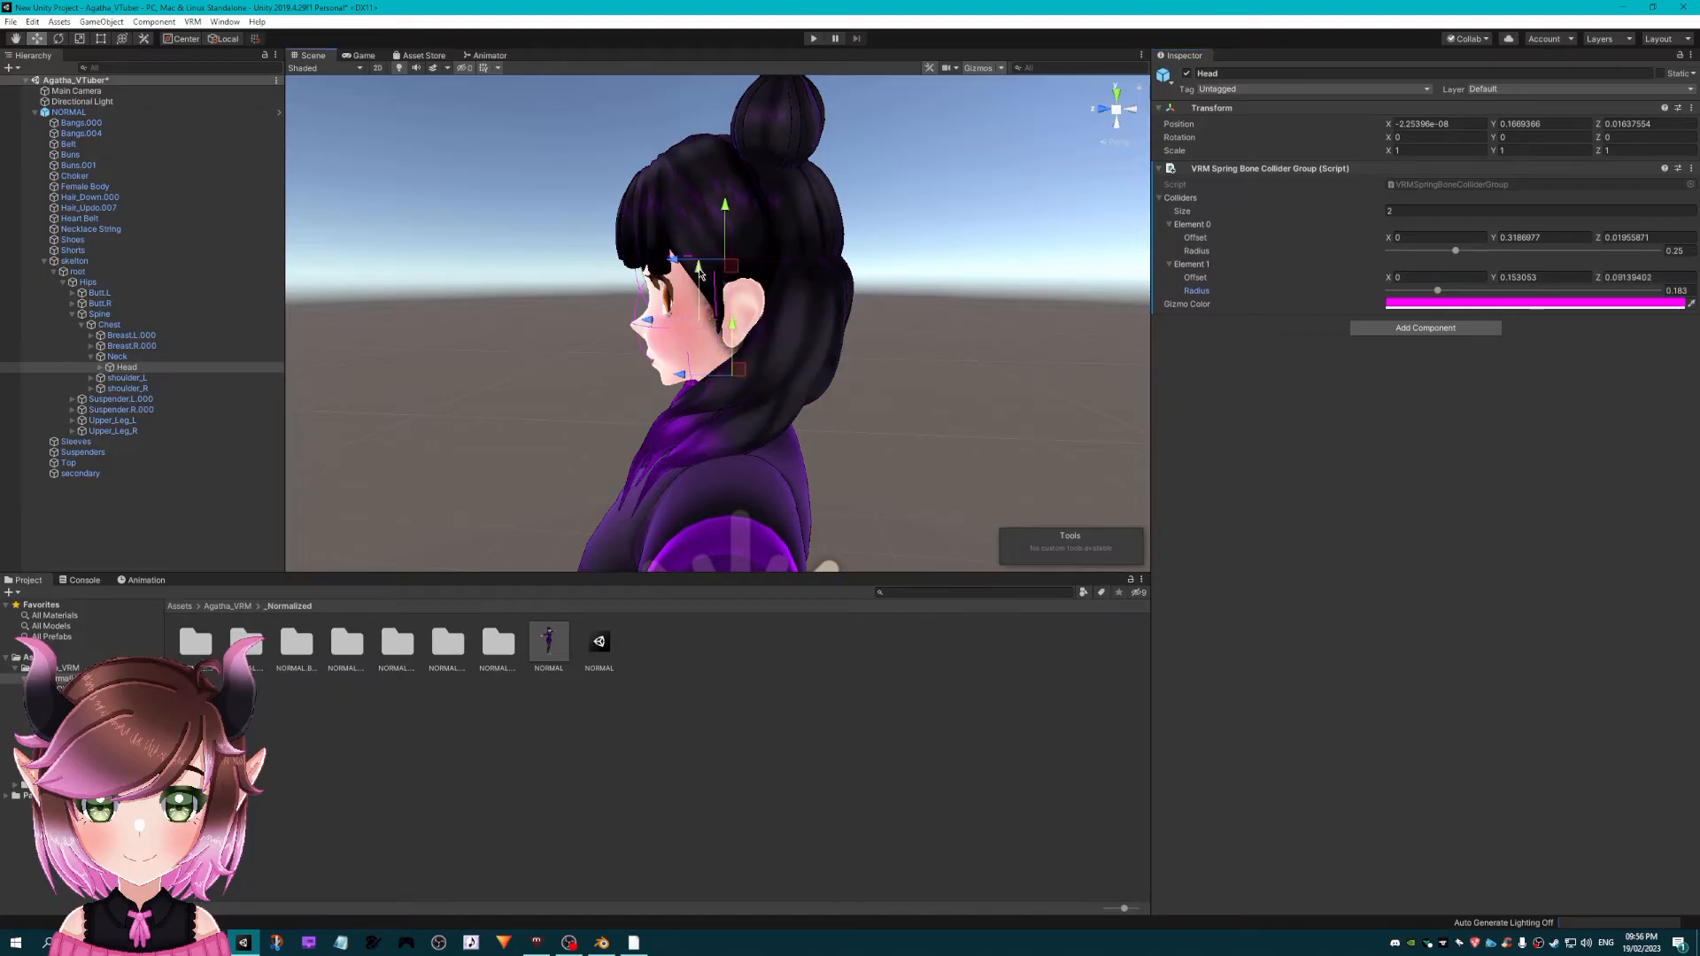
left_click_drag(699, 270, 700, 279)
left_click(1438, 291)
left_click_drag(1428, 293, 1433, 290)
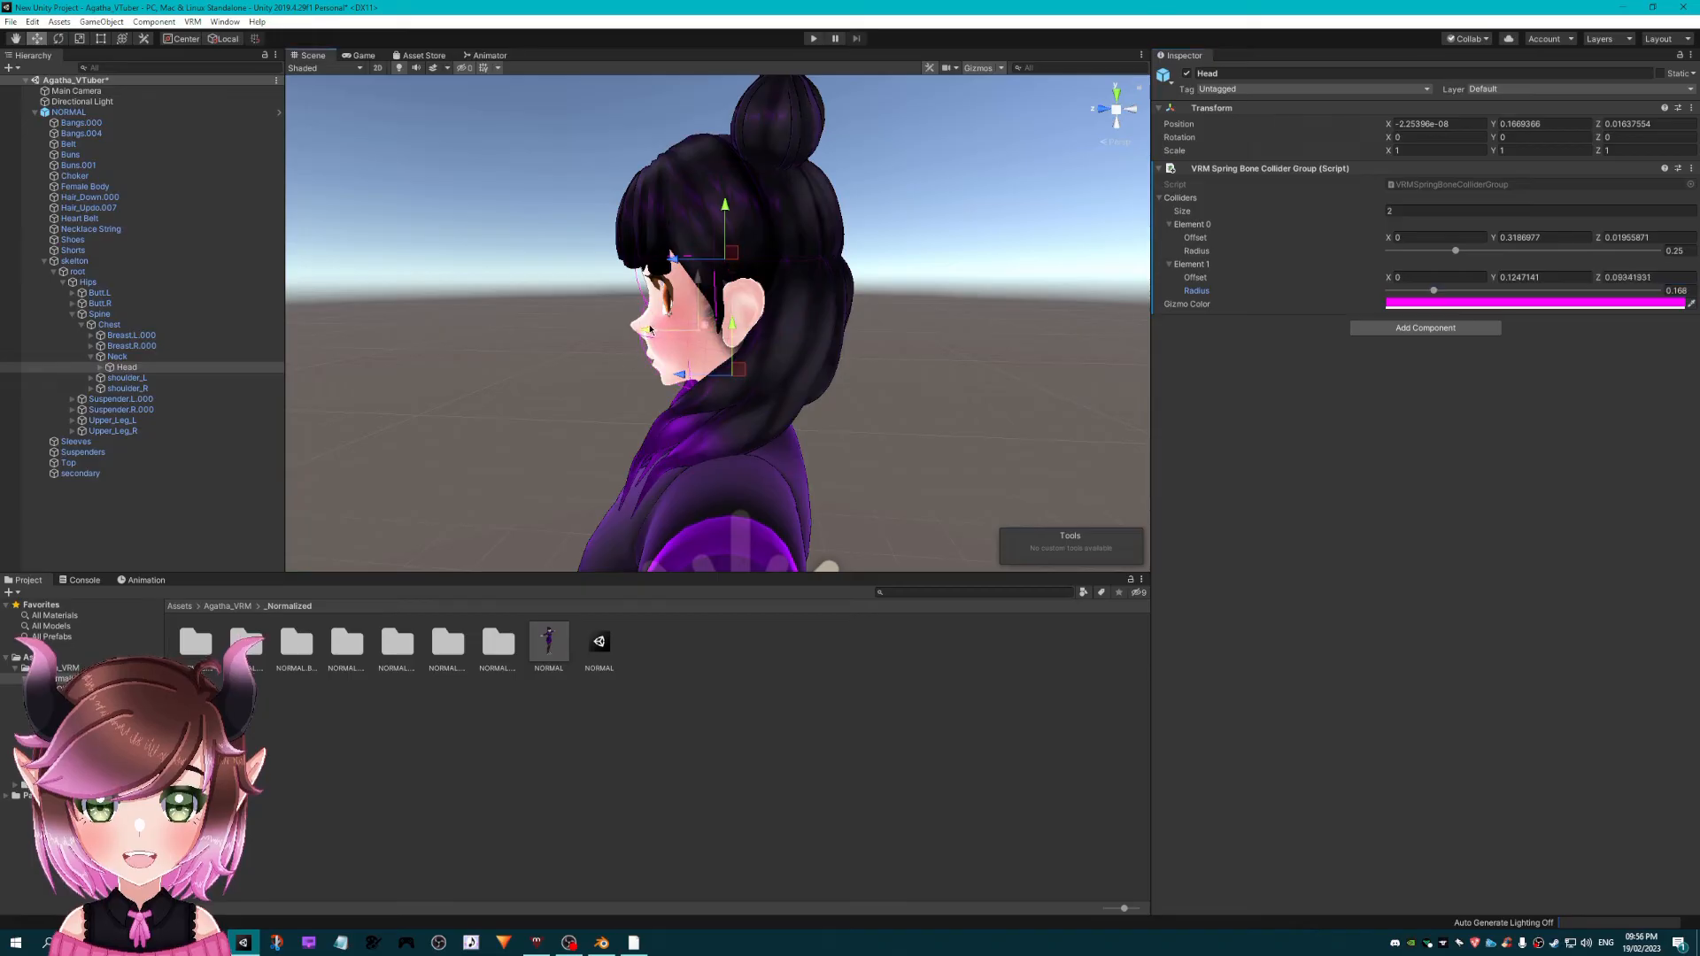
left_click_drag(650, 329, 647, 330)
- Add a VRM Spring Bone Collider Group to the shoulder_L bone and set its collider radius to 0.19
scroll(650, 330, "down", 4)
left_click(1100, 109)
left_click(128, 378)
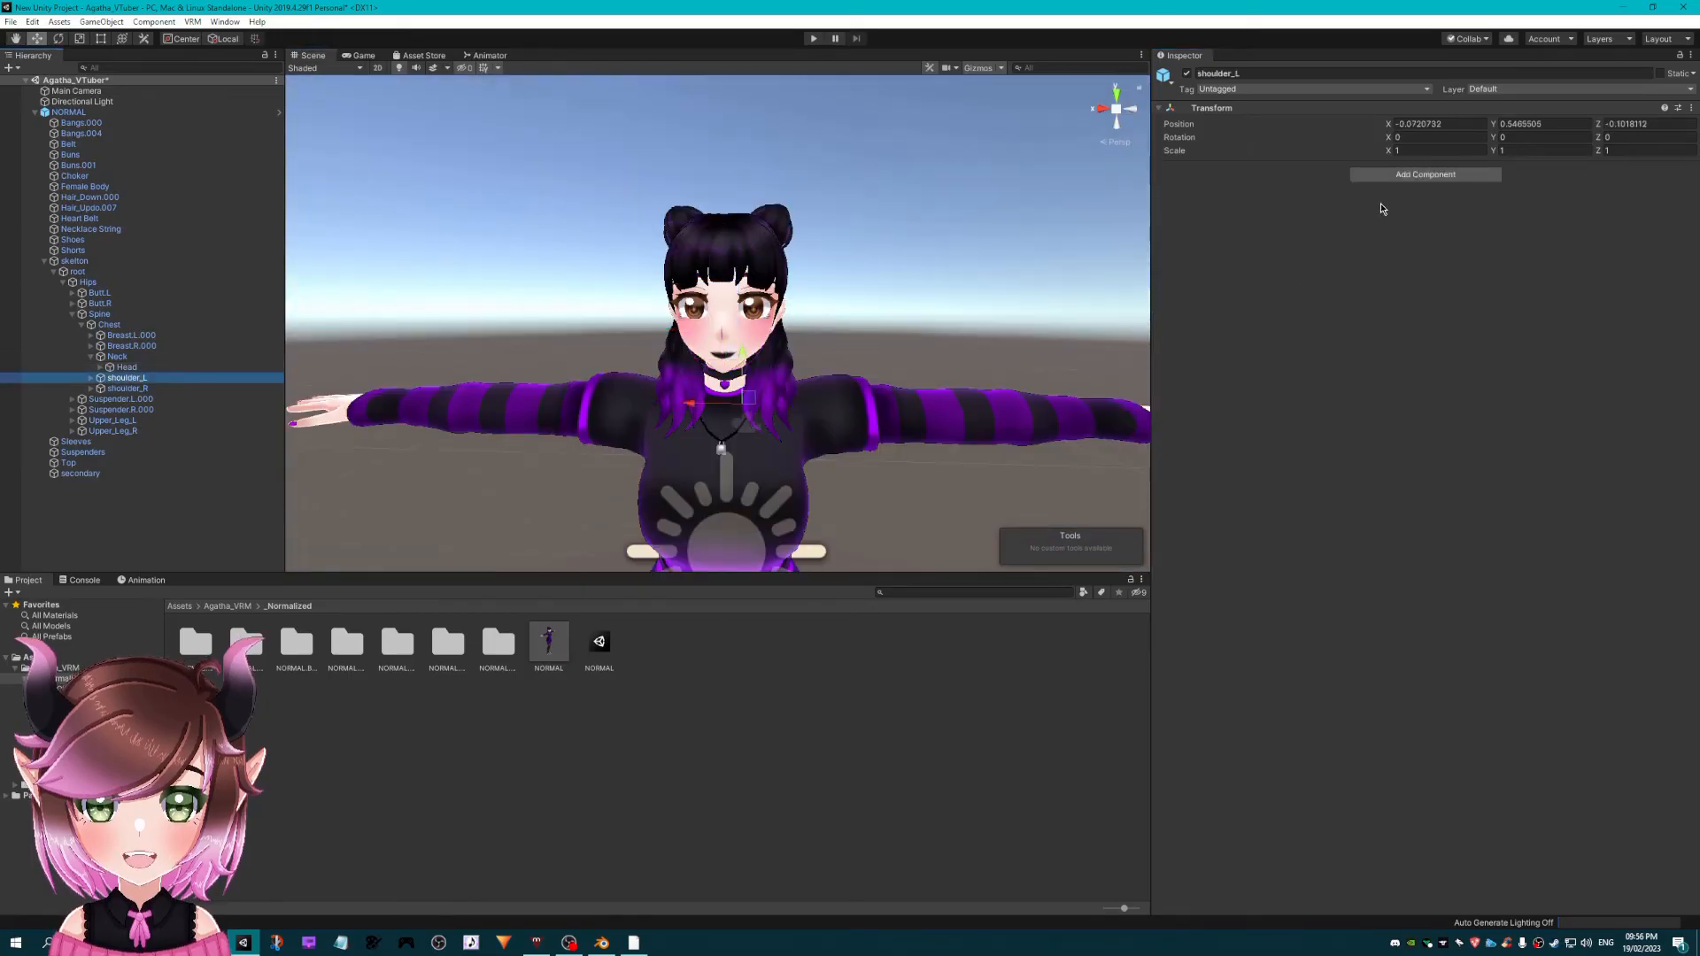
left_click(1438, 175)
left_click(1417, 262)
scroll(776, 400, "up", 5)
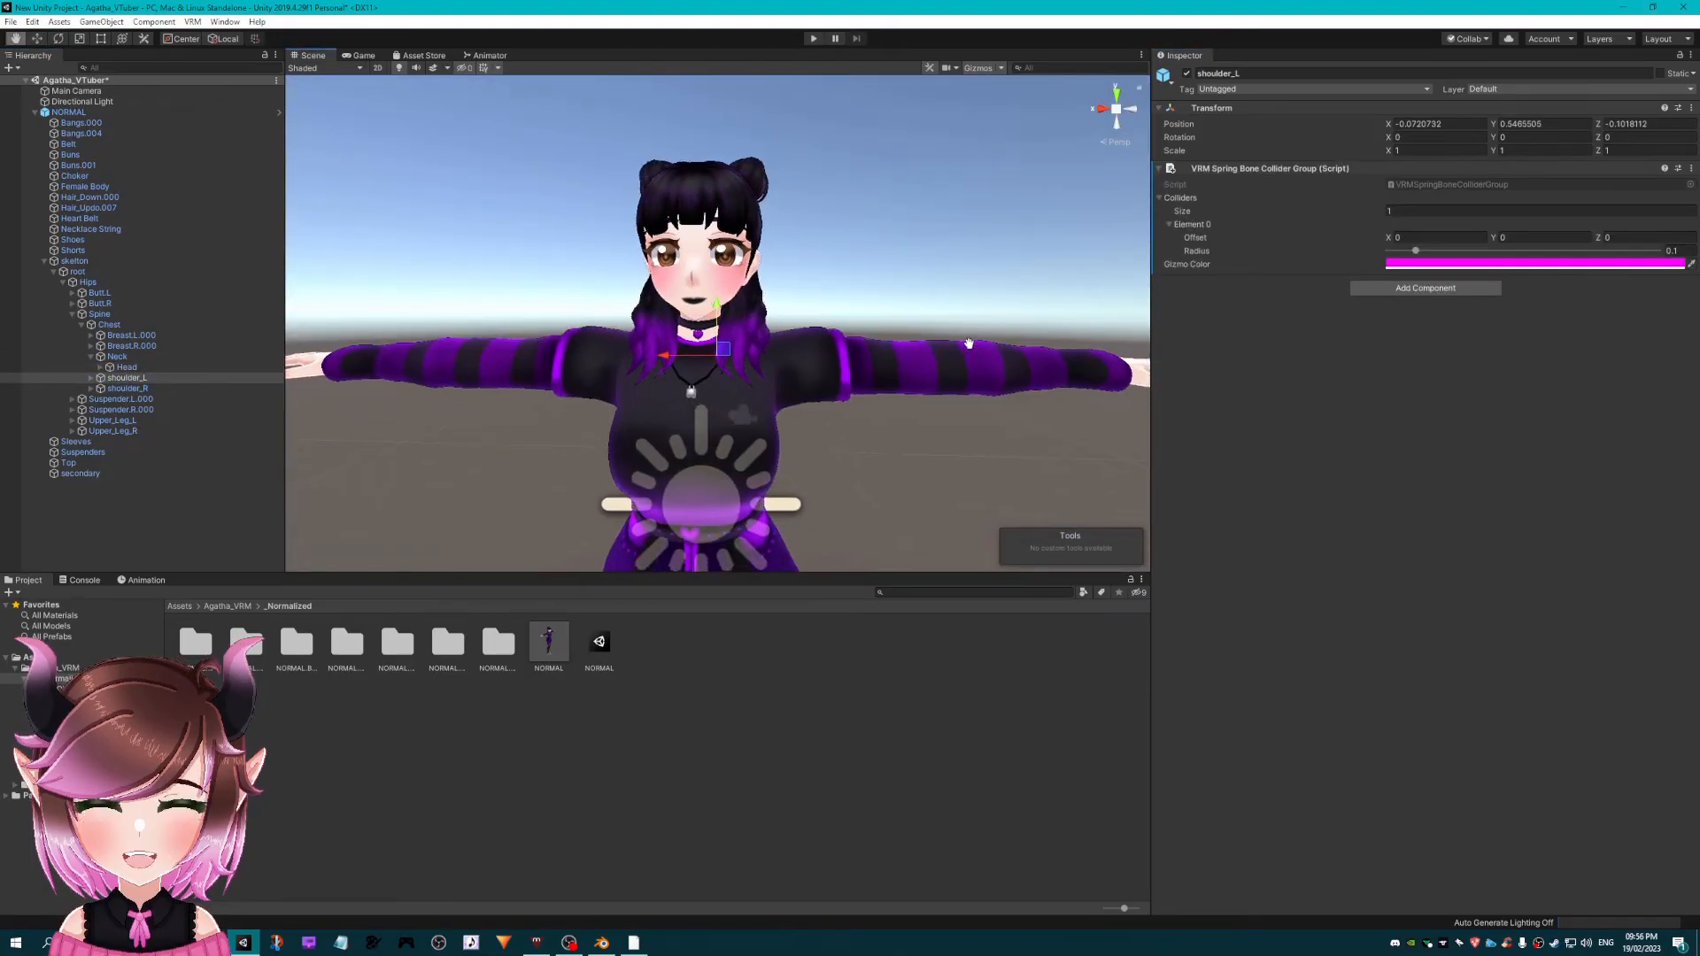
left_click_drag(1425, 254, 1439, 255)
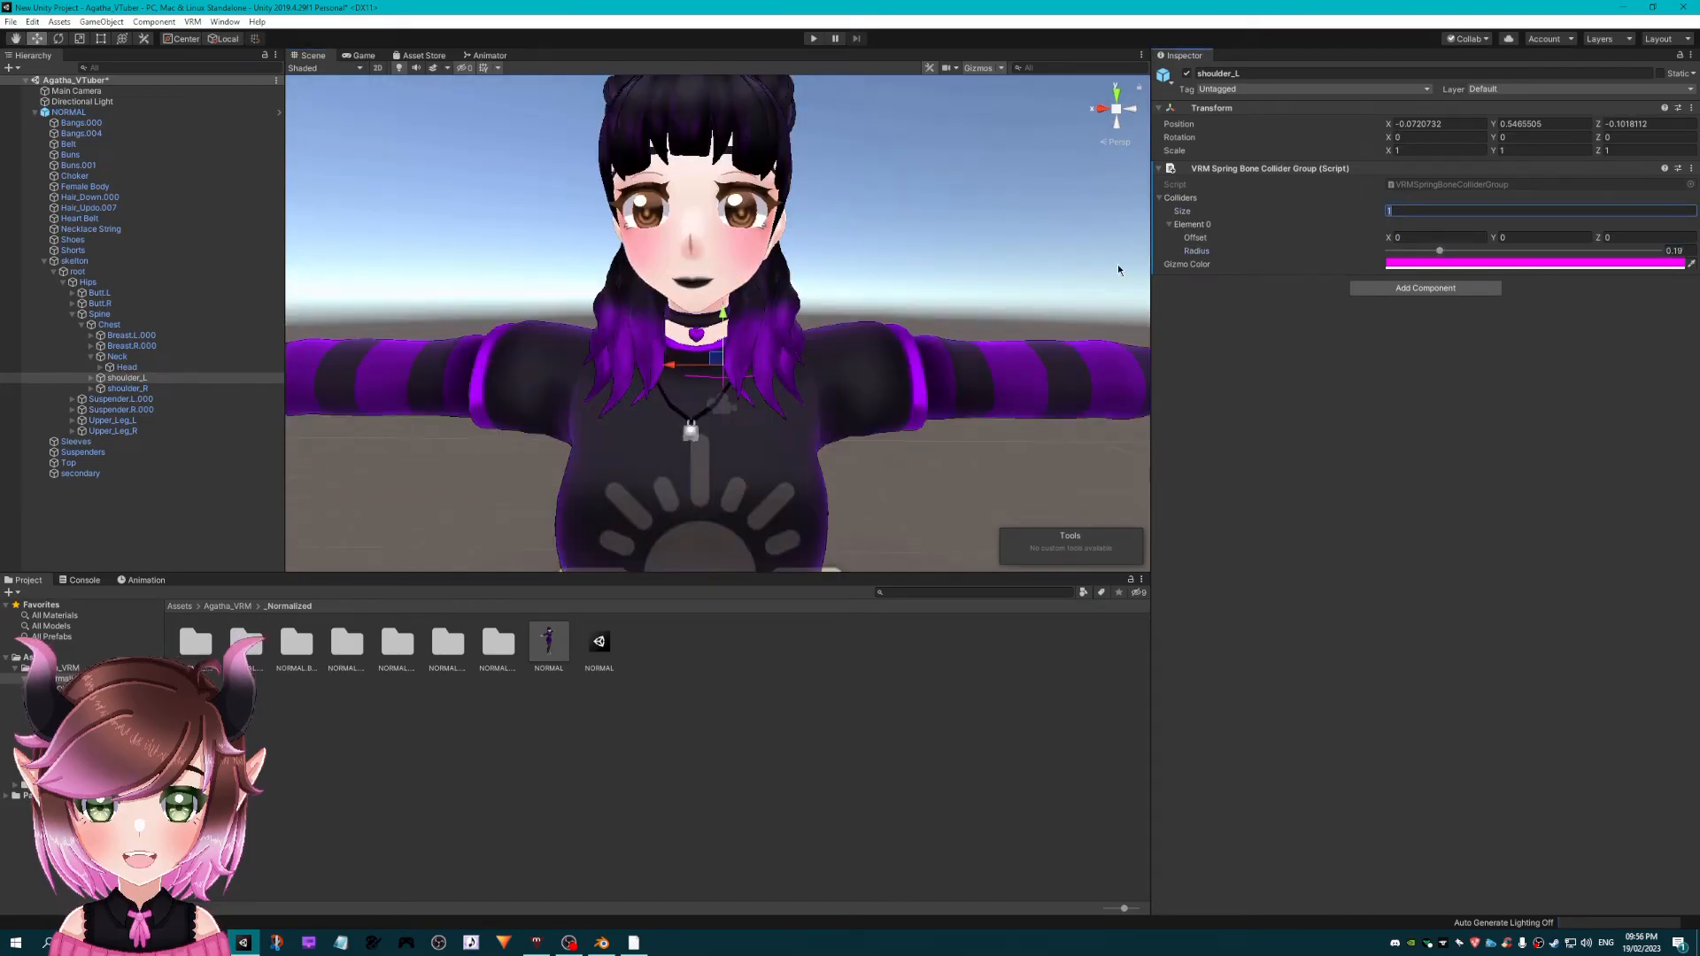
- Set the shoulder_L colliders size to 3, expand Element 2, and move Element 1 outward to an X offset of about -0.24
type("3")
key("Return")
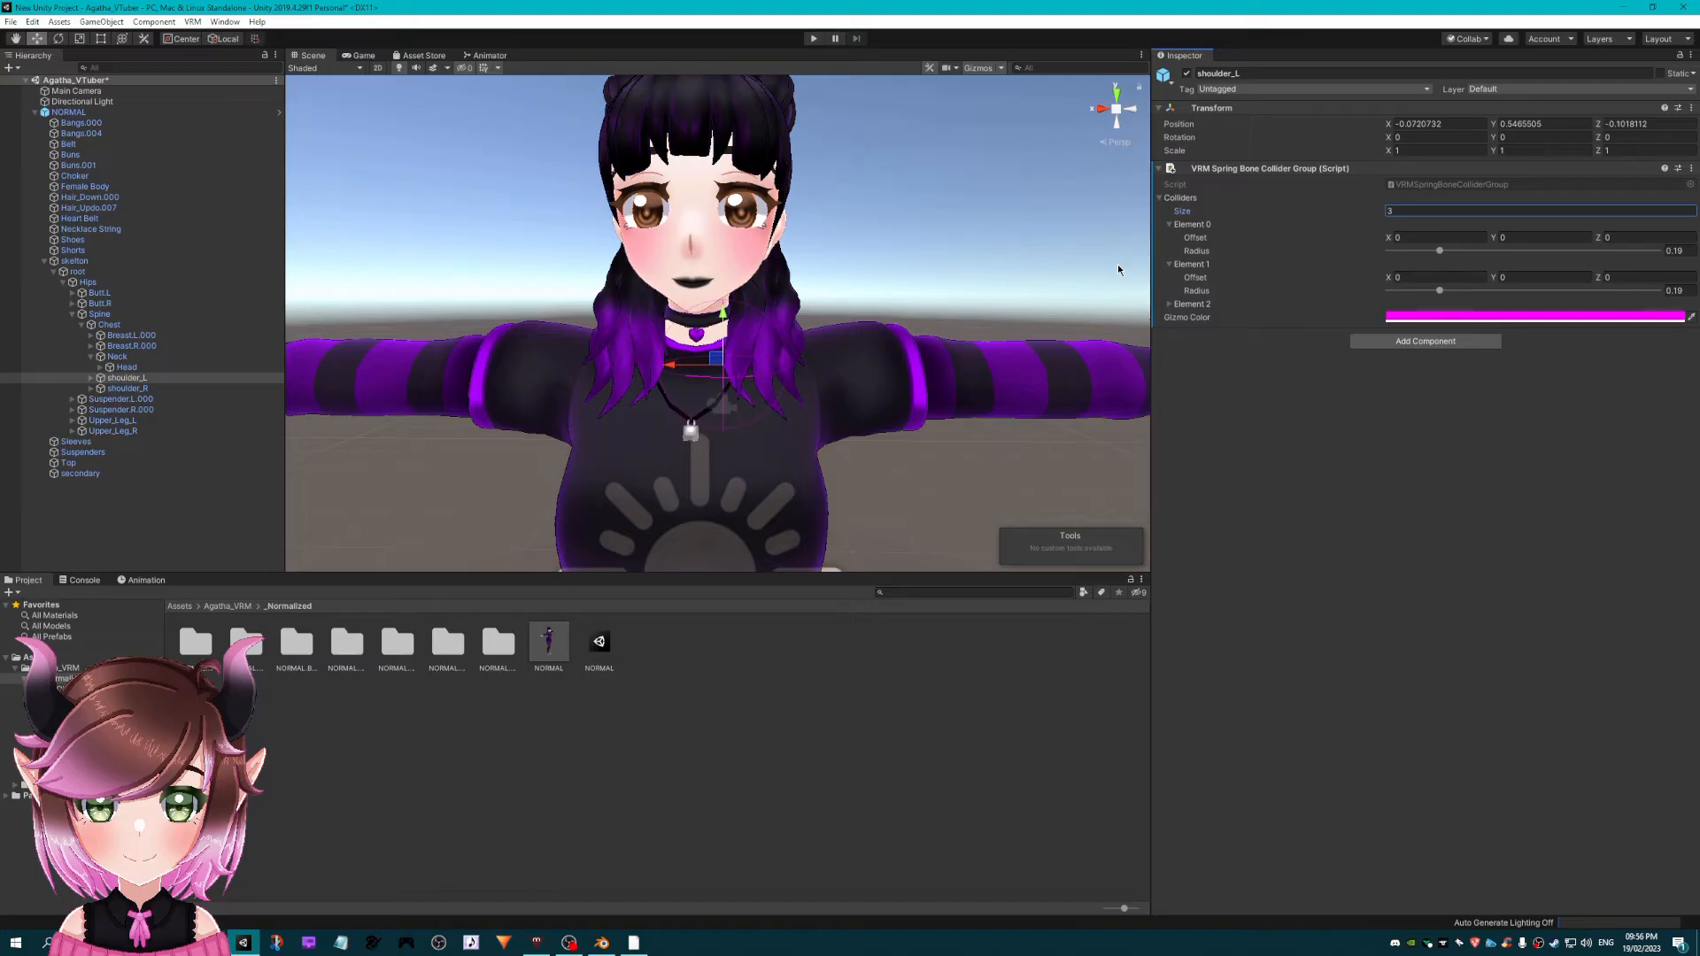
left_click(1433, 238)
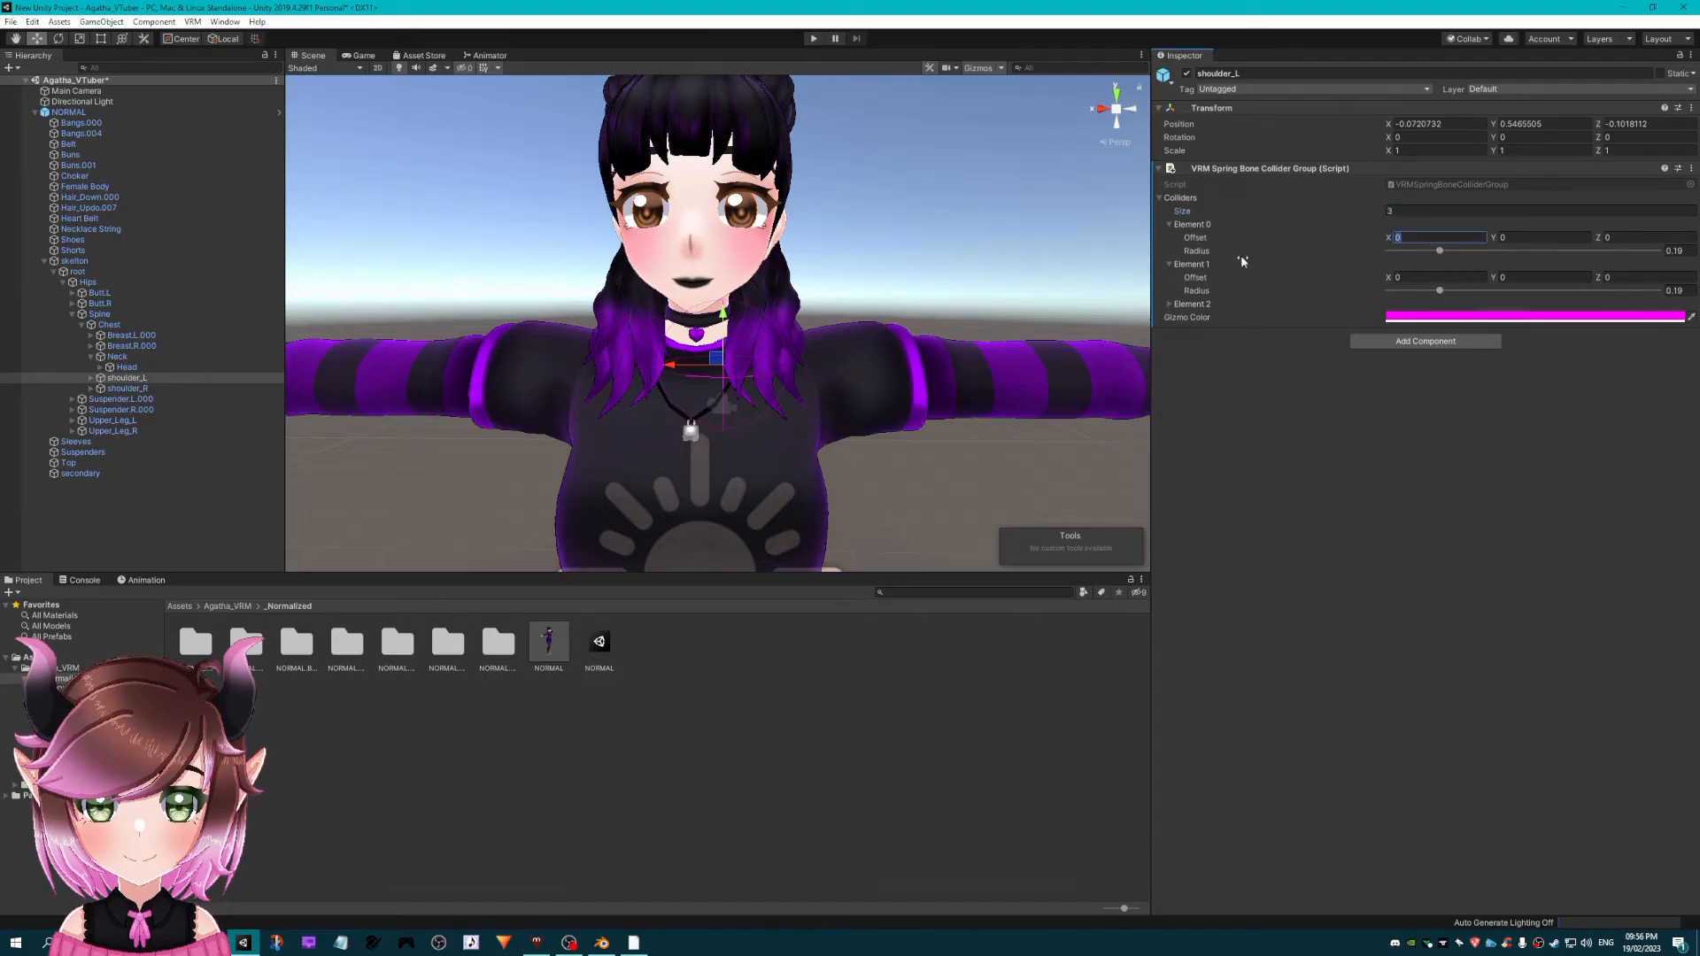
left_click(1171, 303)
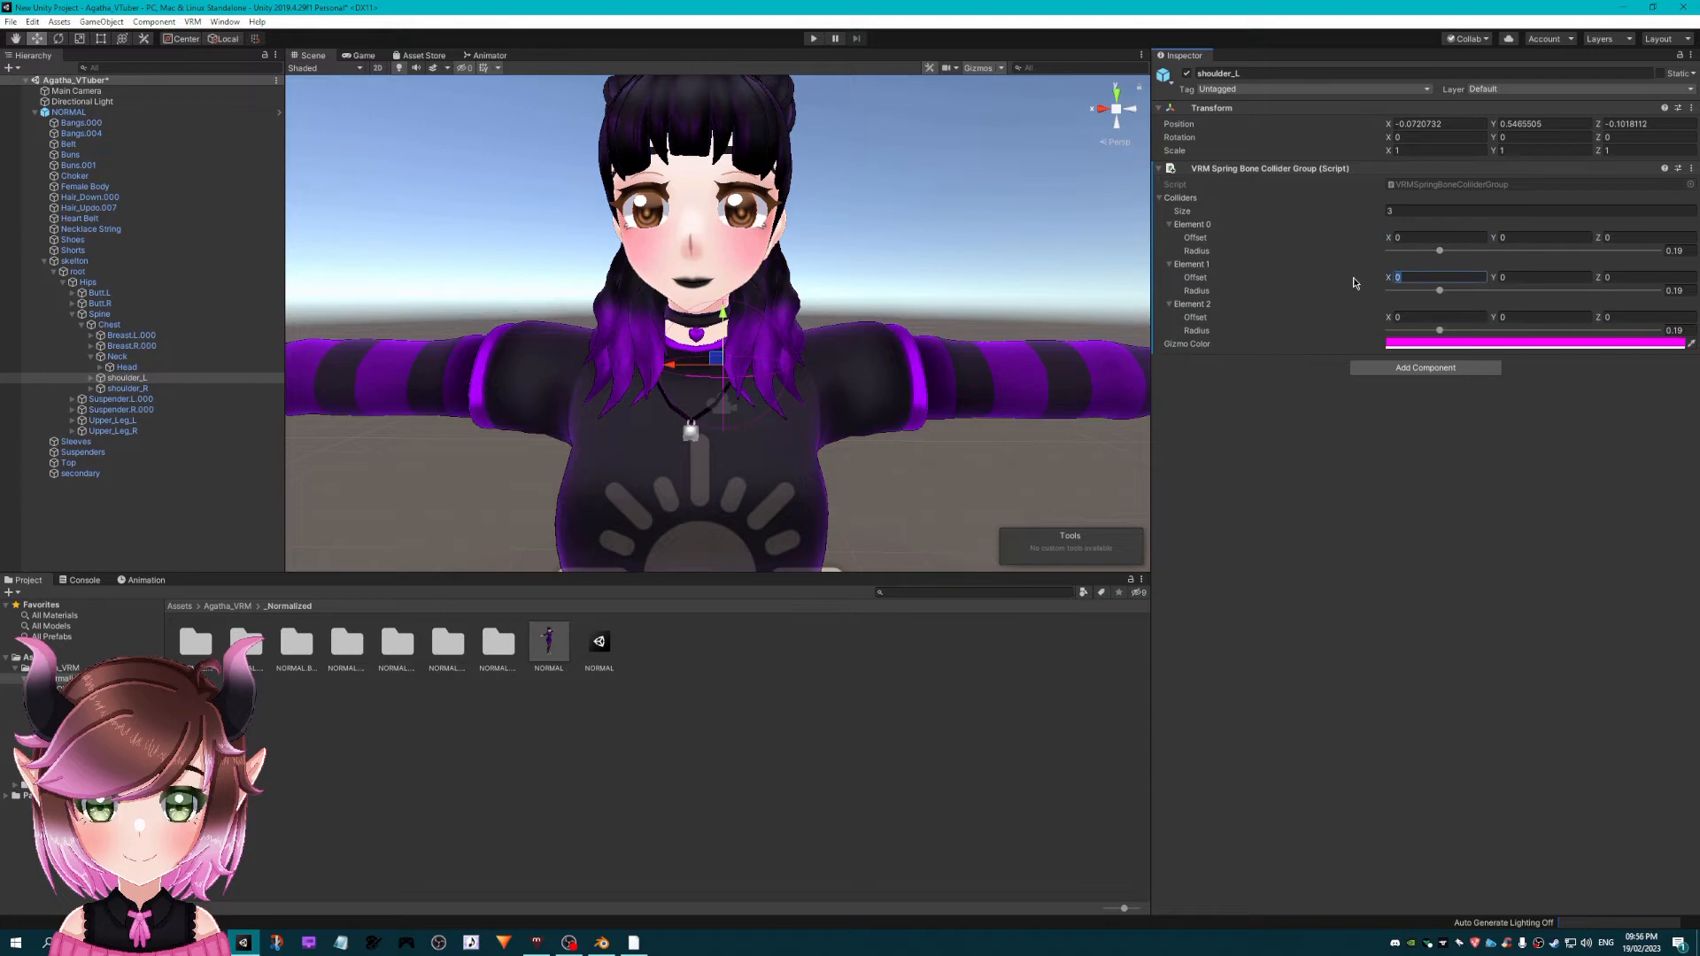
type("0.05")
left_click_drag(654, 370, 753, 393)
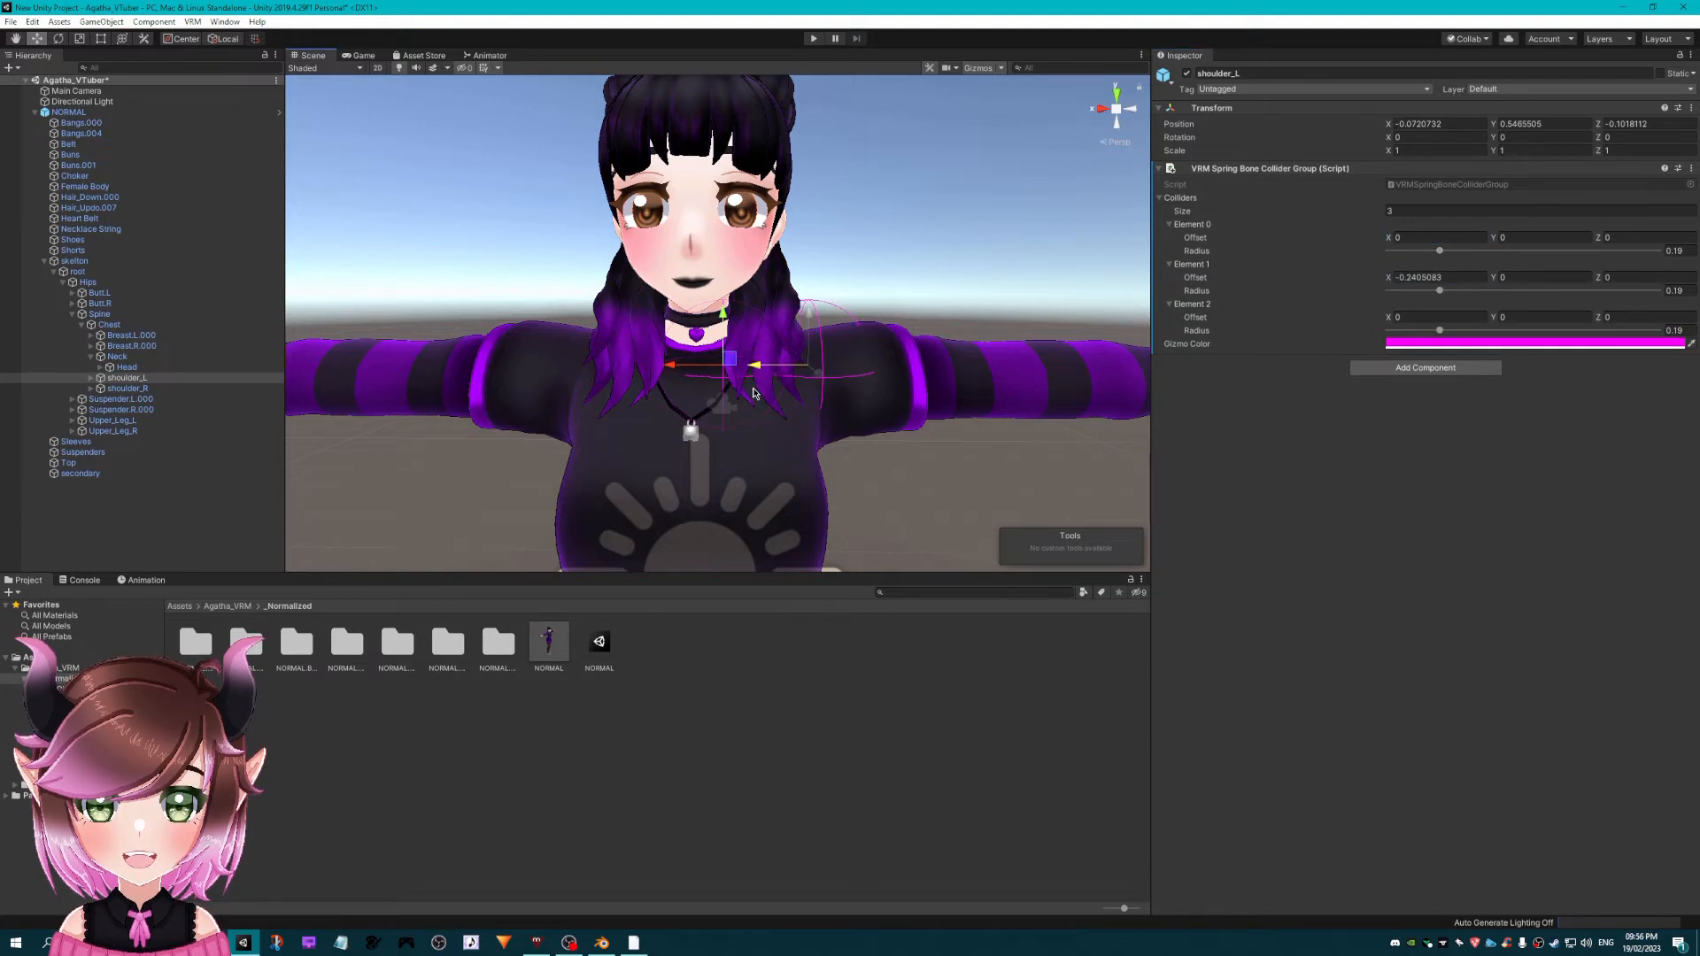
- Lower shoulder_L's Element 1 collider to a Y offset of about -0.022 and place Element 2 on the arm at about X -0.507, Y -0.028
left_click_drag(816, 316, 823, 324)
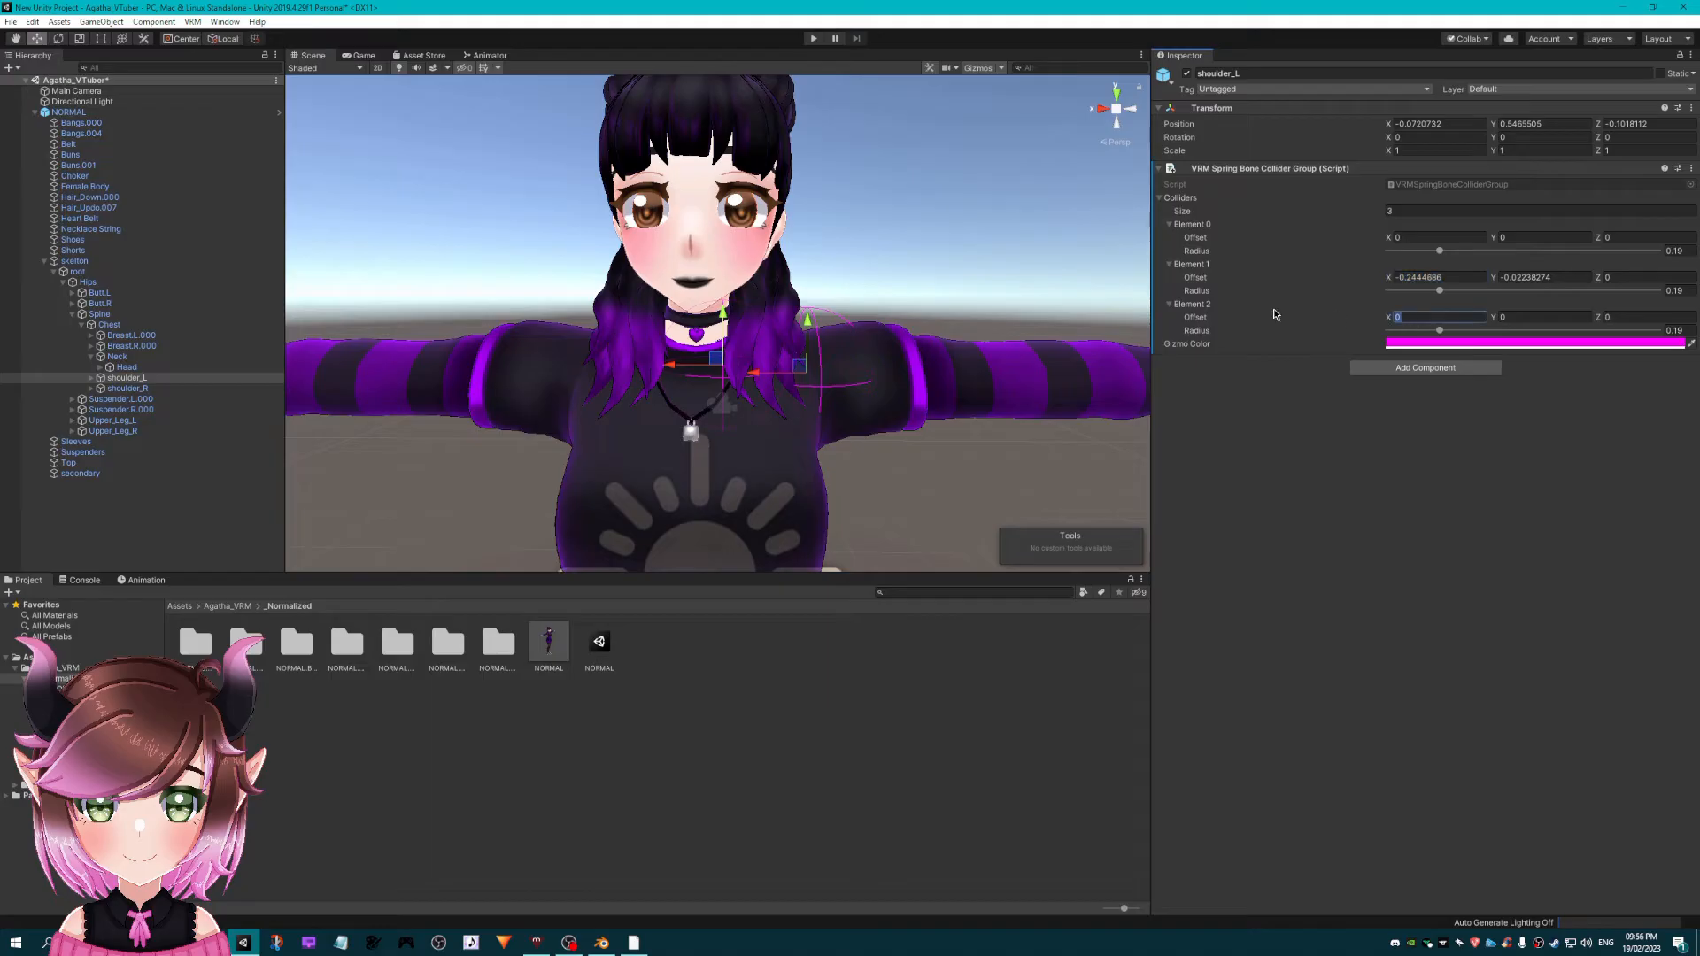
type("-0.2444686")
left_click_drag(767, 371, 846, 378)
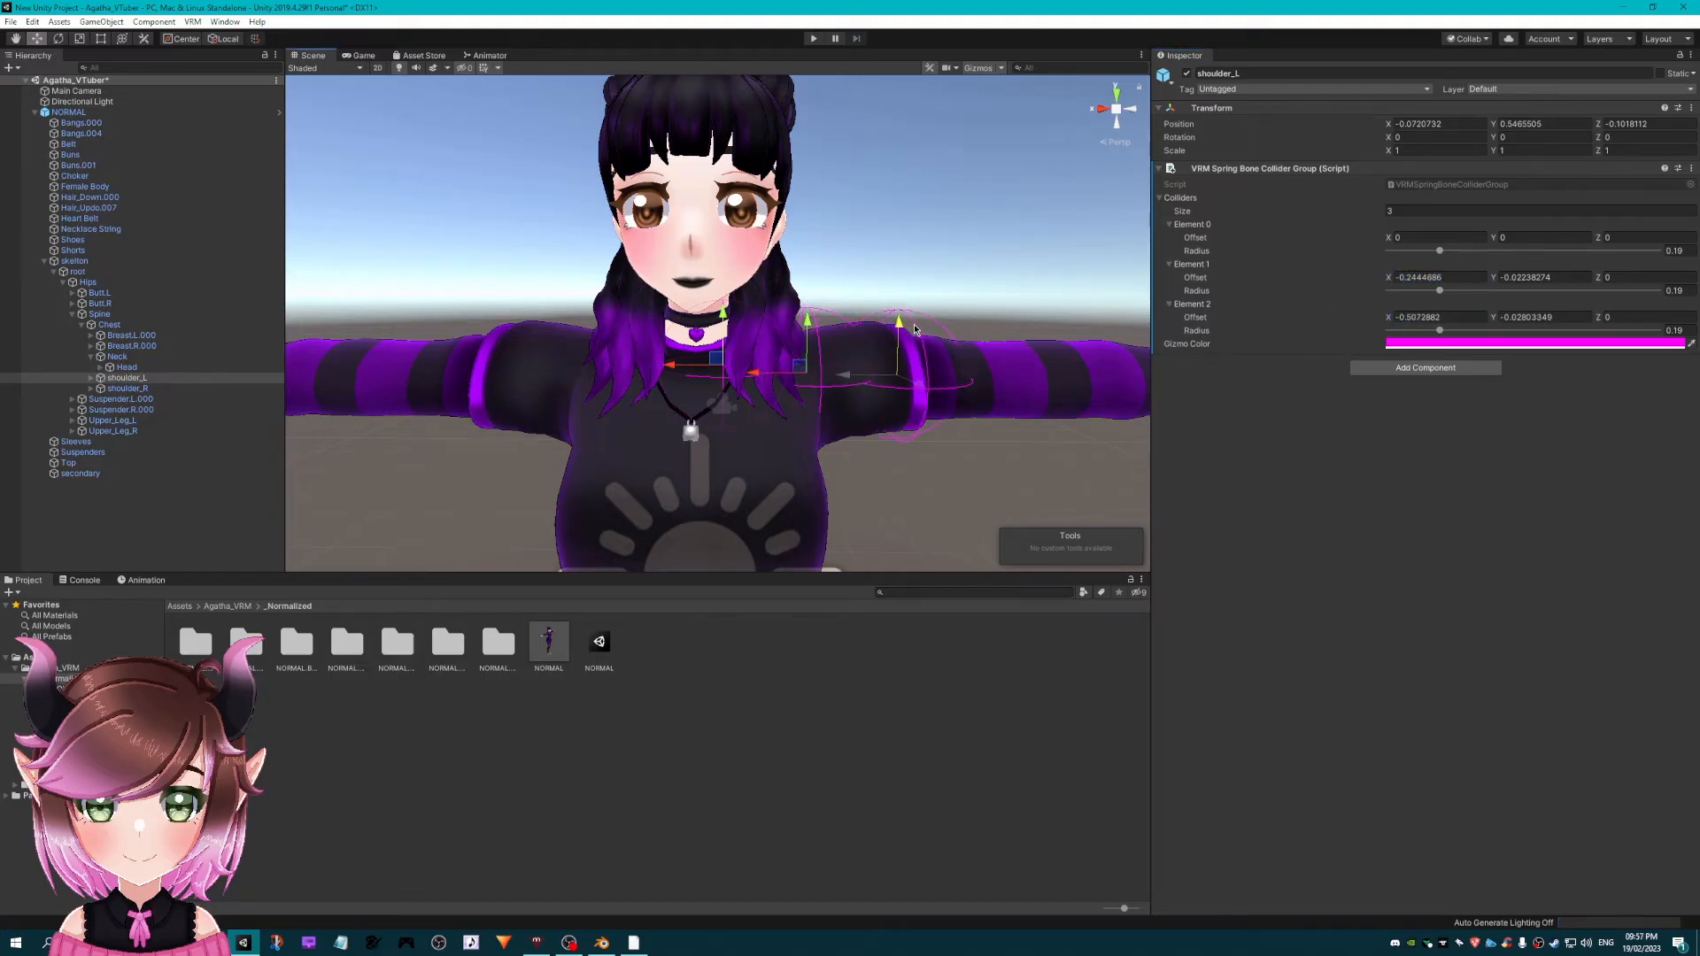
- Copy the VRM Spring Bone Collider Group component of shoulder_L and select the shoulder_R bone
left_click(1691, 168)
left_click(1603, 260)
left_click(128, 388)
left_click(1426, 174)
left_click(1425, 250)
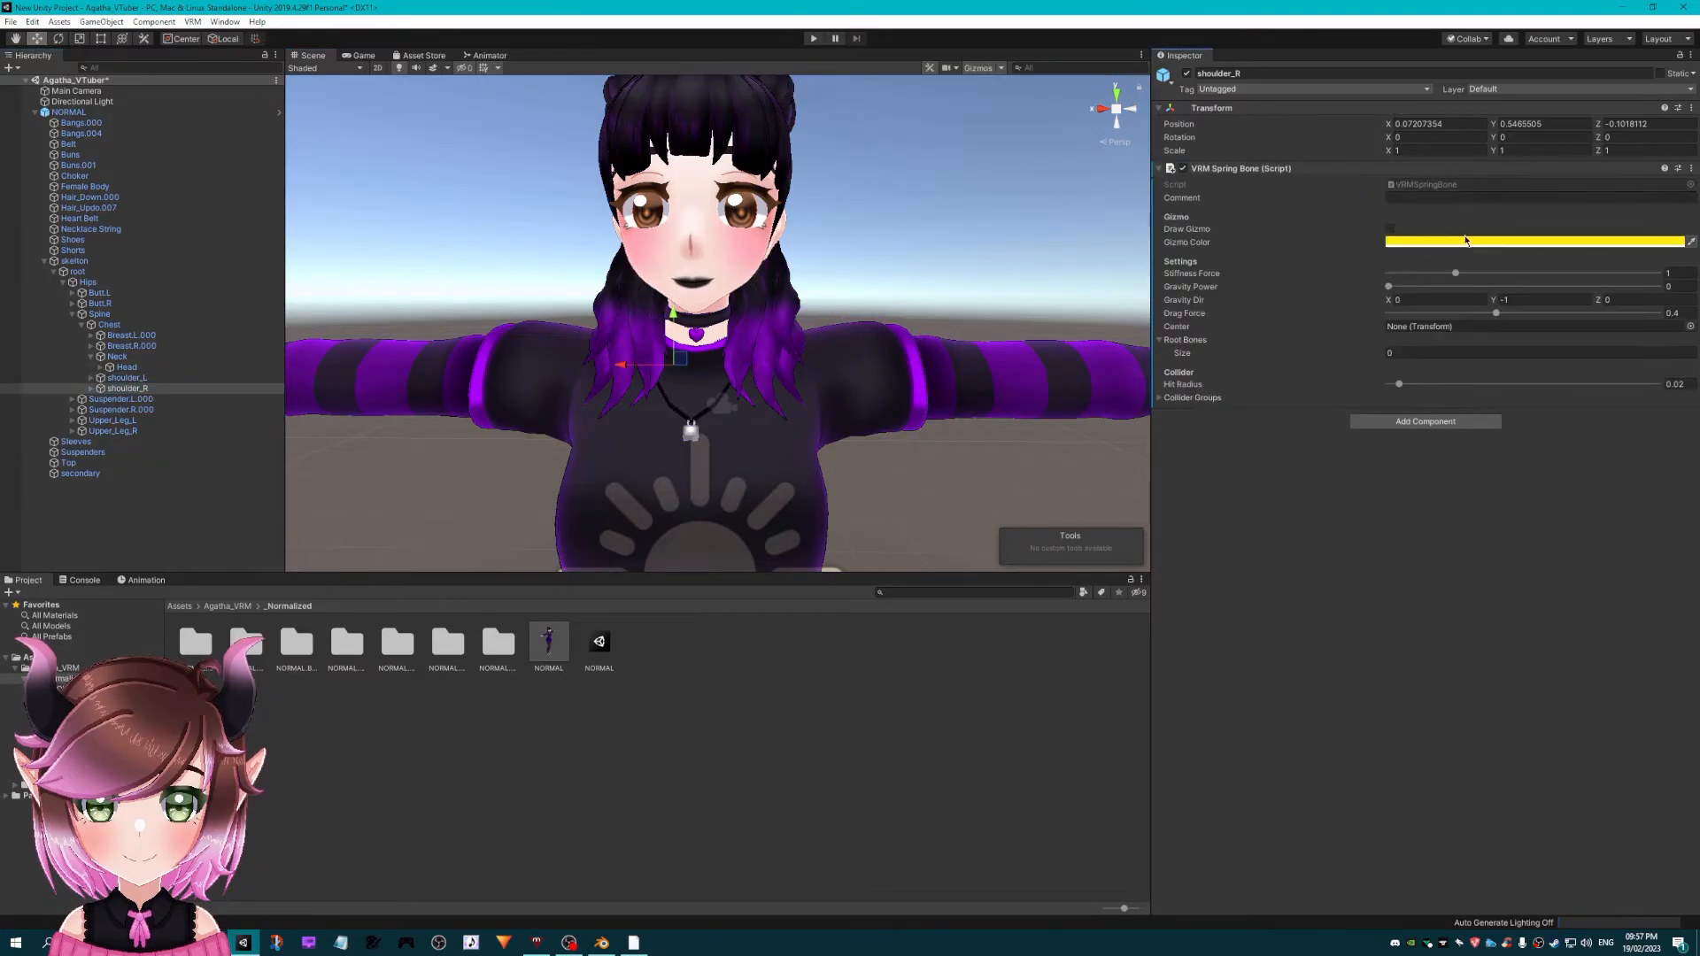
left_click(1691, 169)
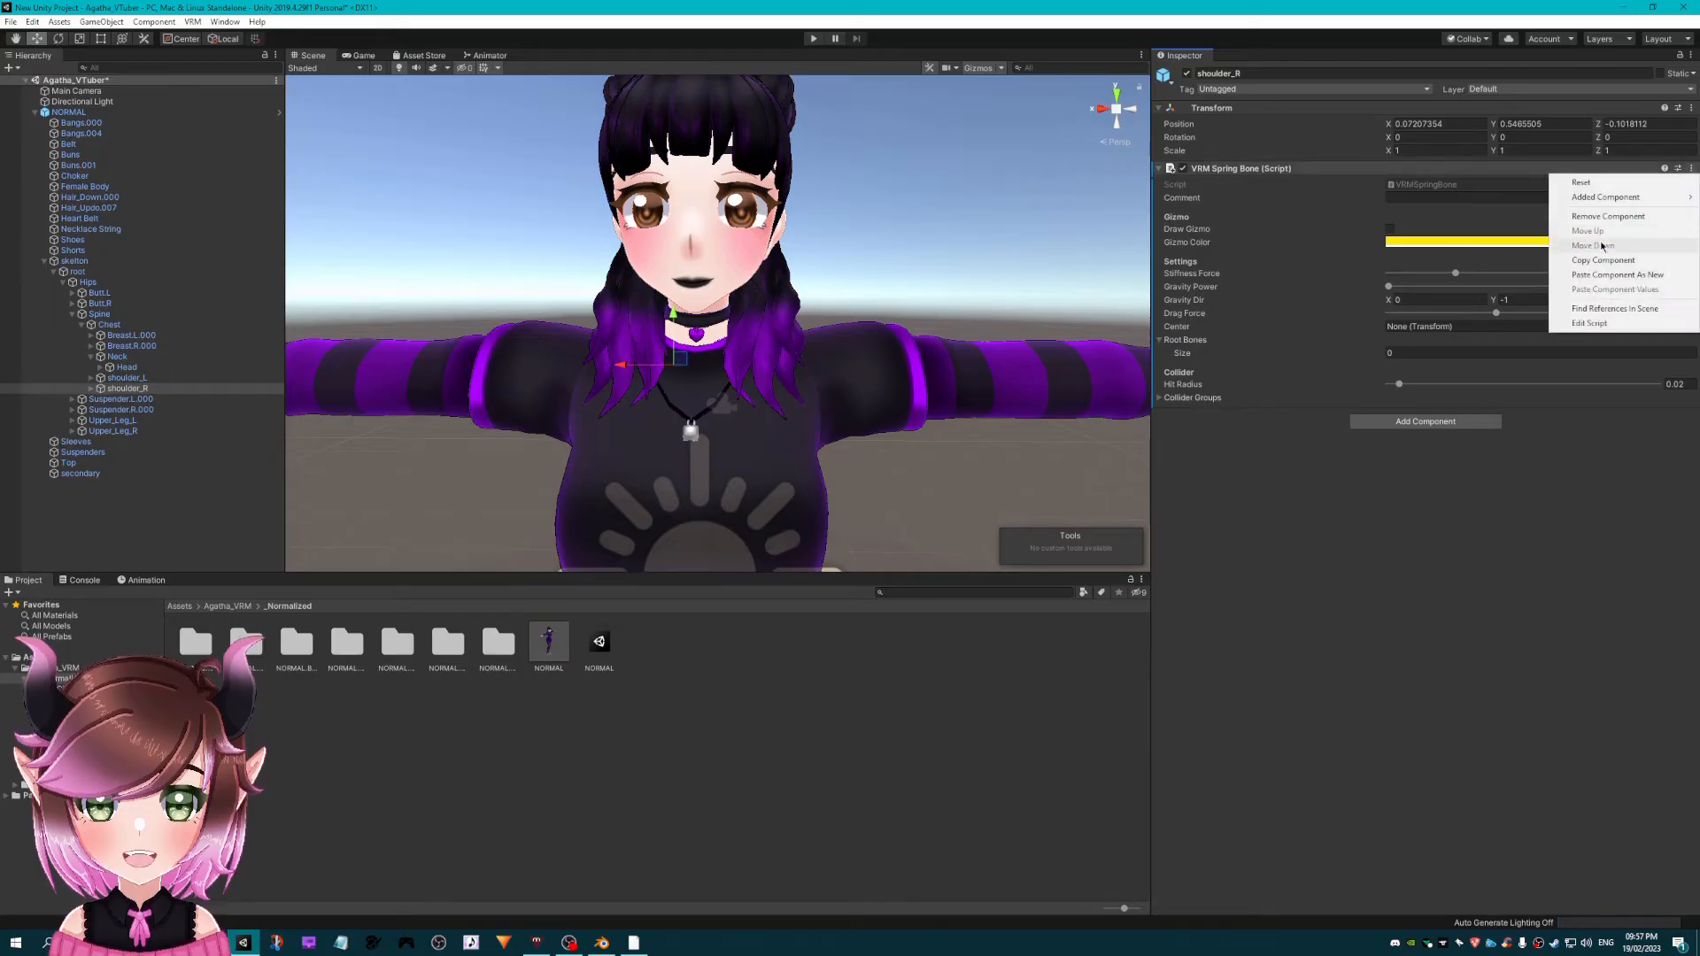
left_click(1594, 218)
- Add a VRM Spring Bone Collider Group to shoulder_R with the copied values, making the X offsets of Elements 1 and 2 positive
left_click(1425, 174)
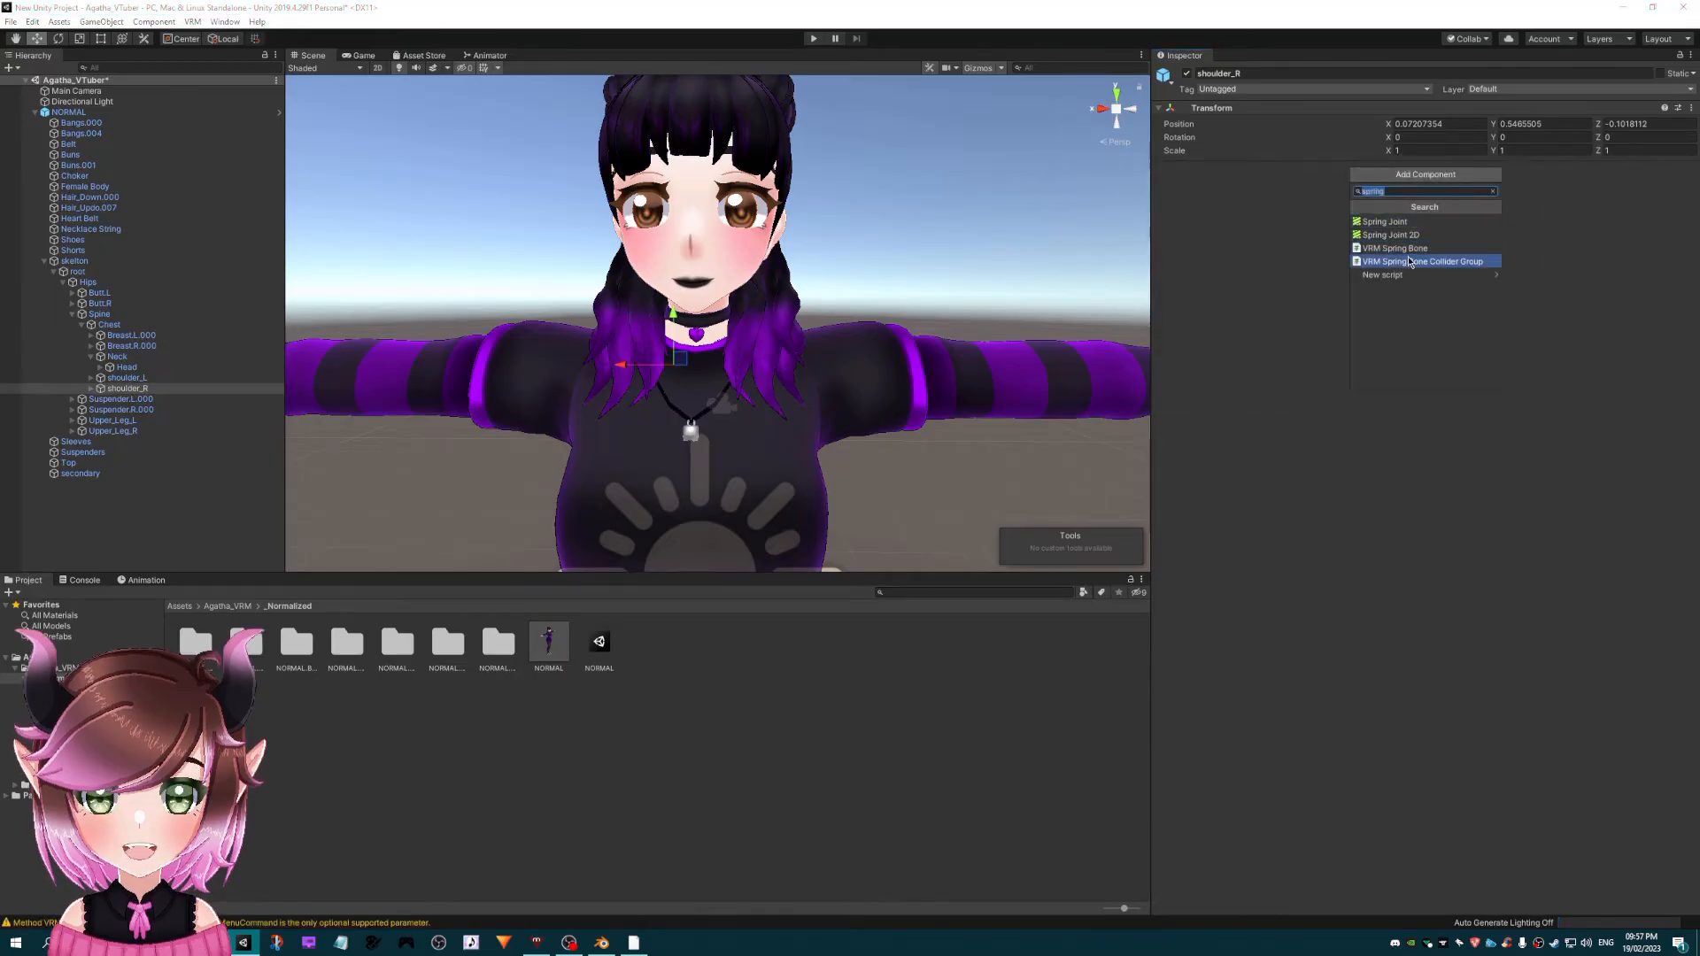
left_click(1443, 261)
left_click(1691, 170)
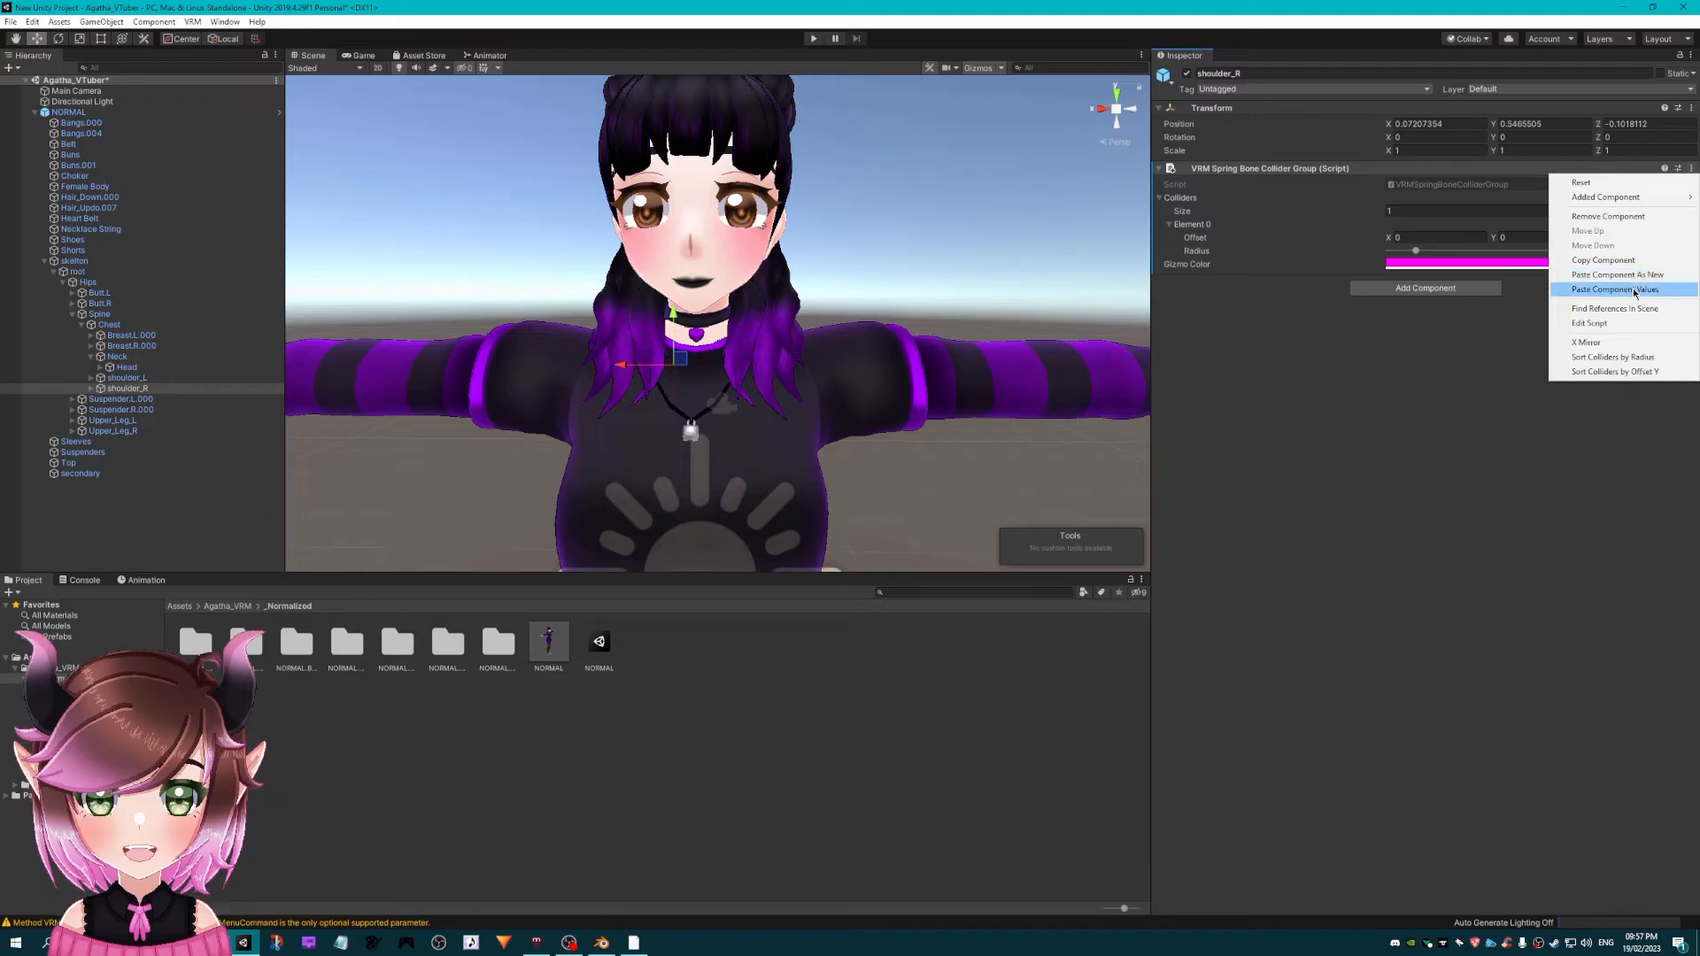
left_click(1594, 289)
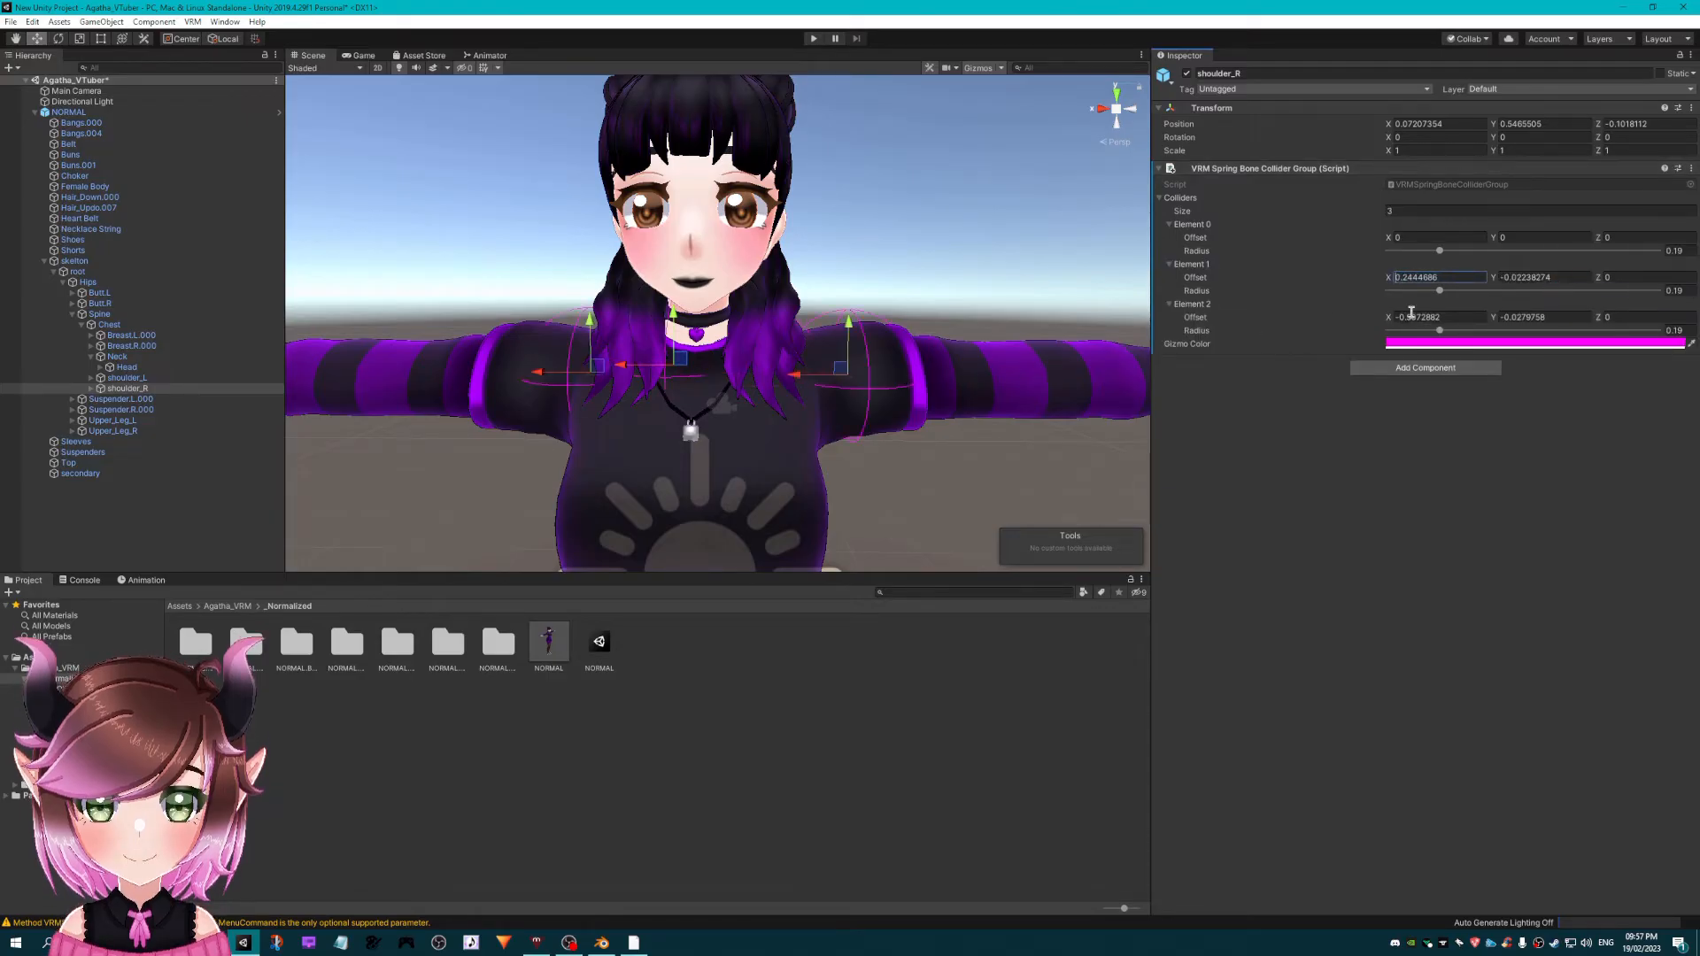
left_click(1400, 316)
key("Delete")
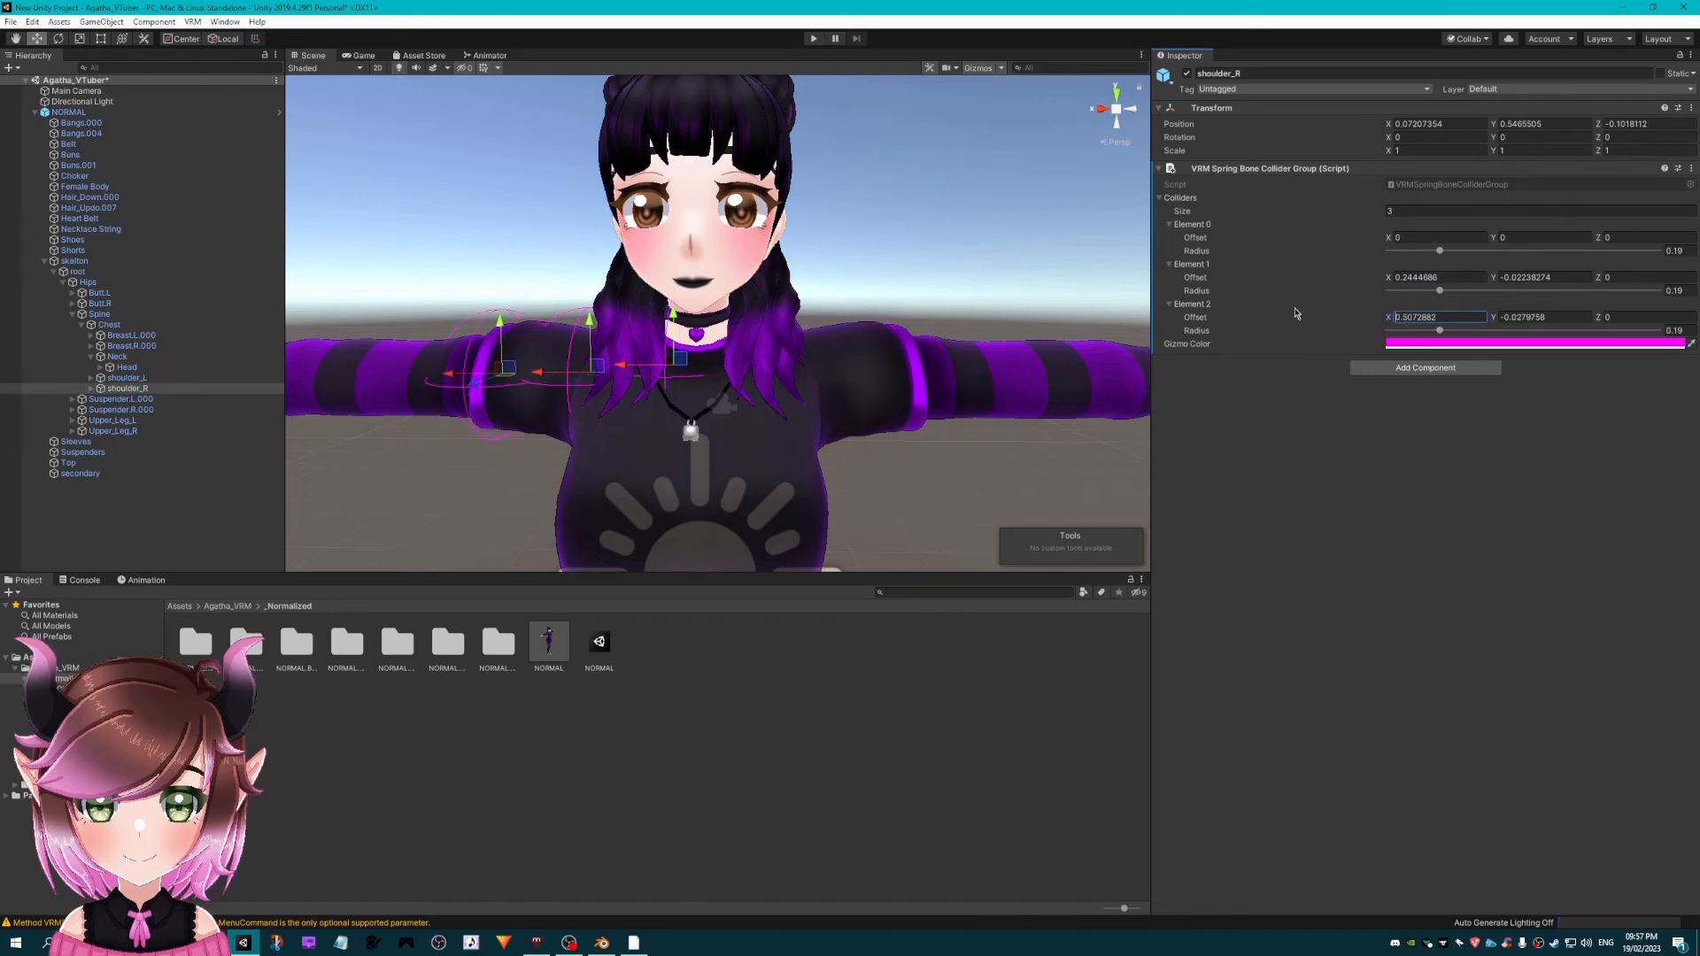
- Set the Element 0 collider radius to 0.21 on shoulder_R and to 0.224 on shoulder_L
middle_click_drag(745, 357, 846, 348)
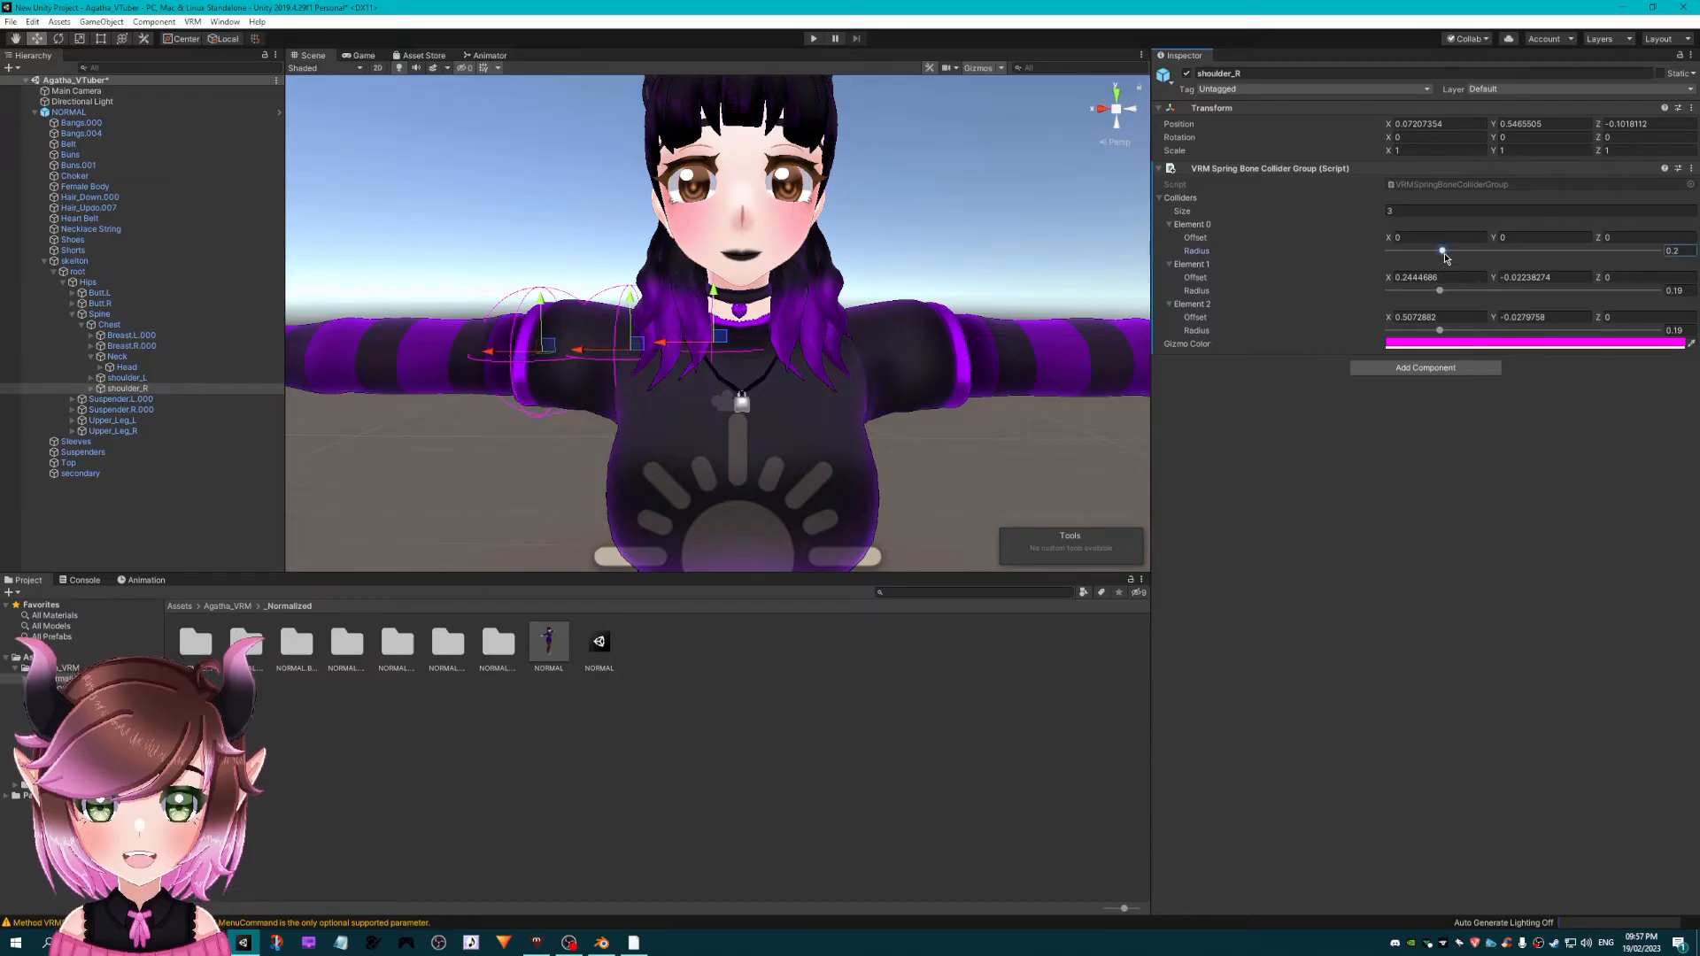
left_click_drag(1443, 253, 1450, 255)
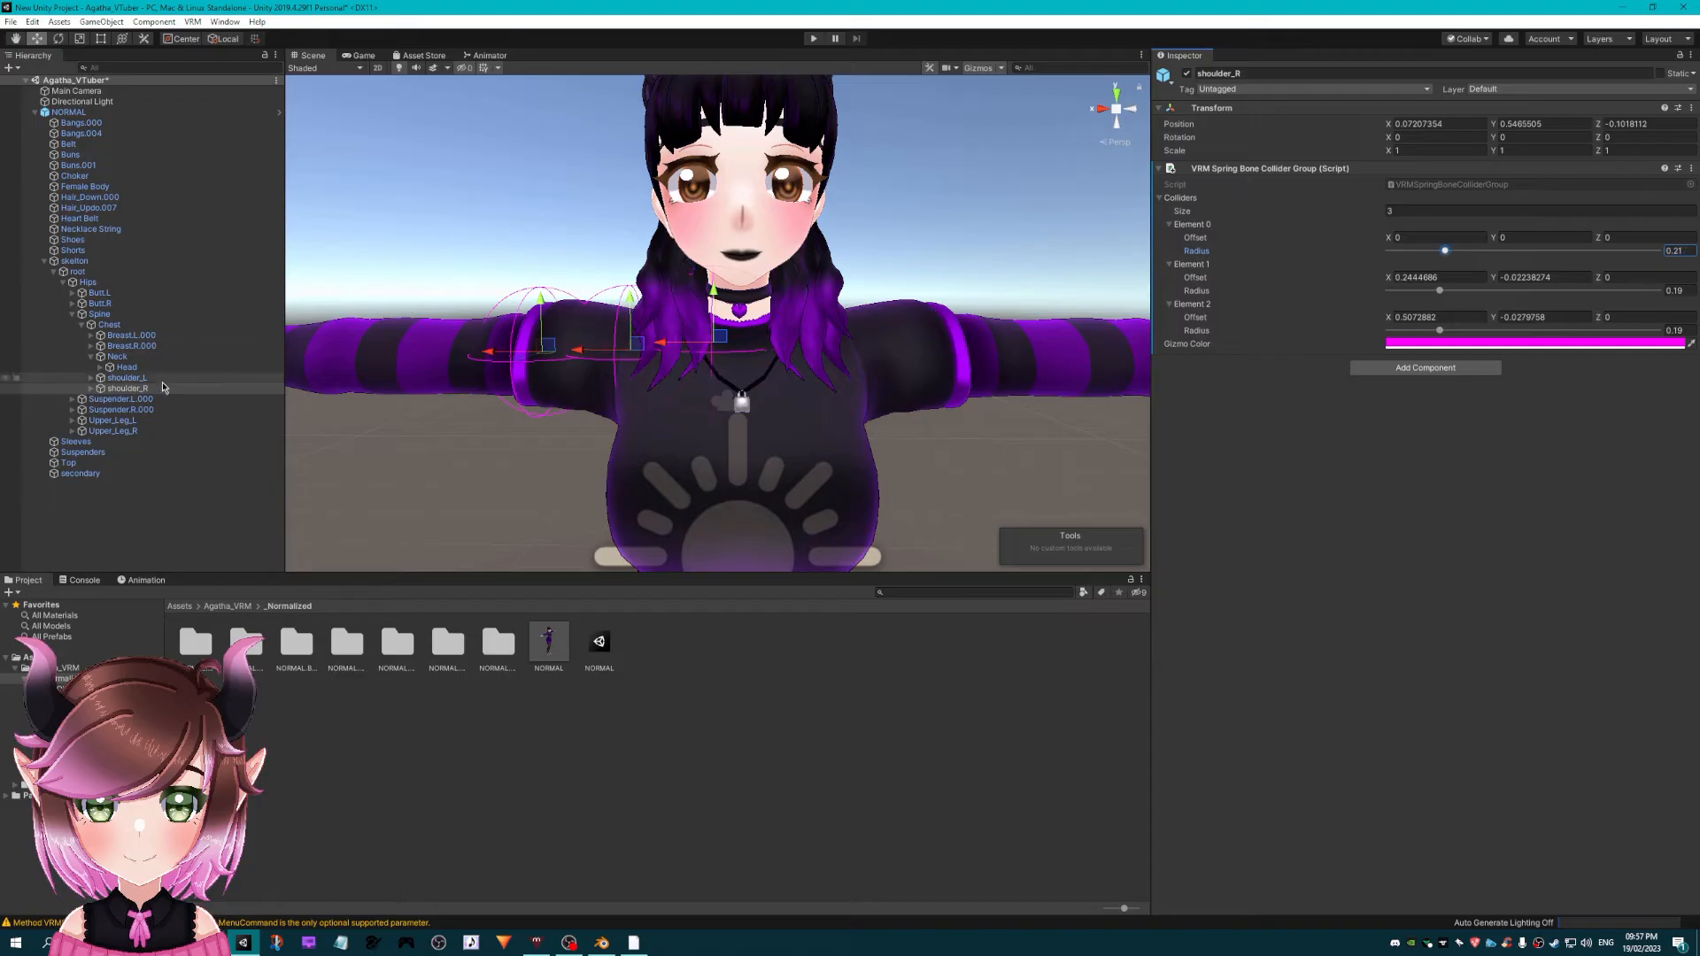
left_click(127, 378)
left_click_drag(1438, 251, 1451, 252)
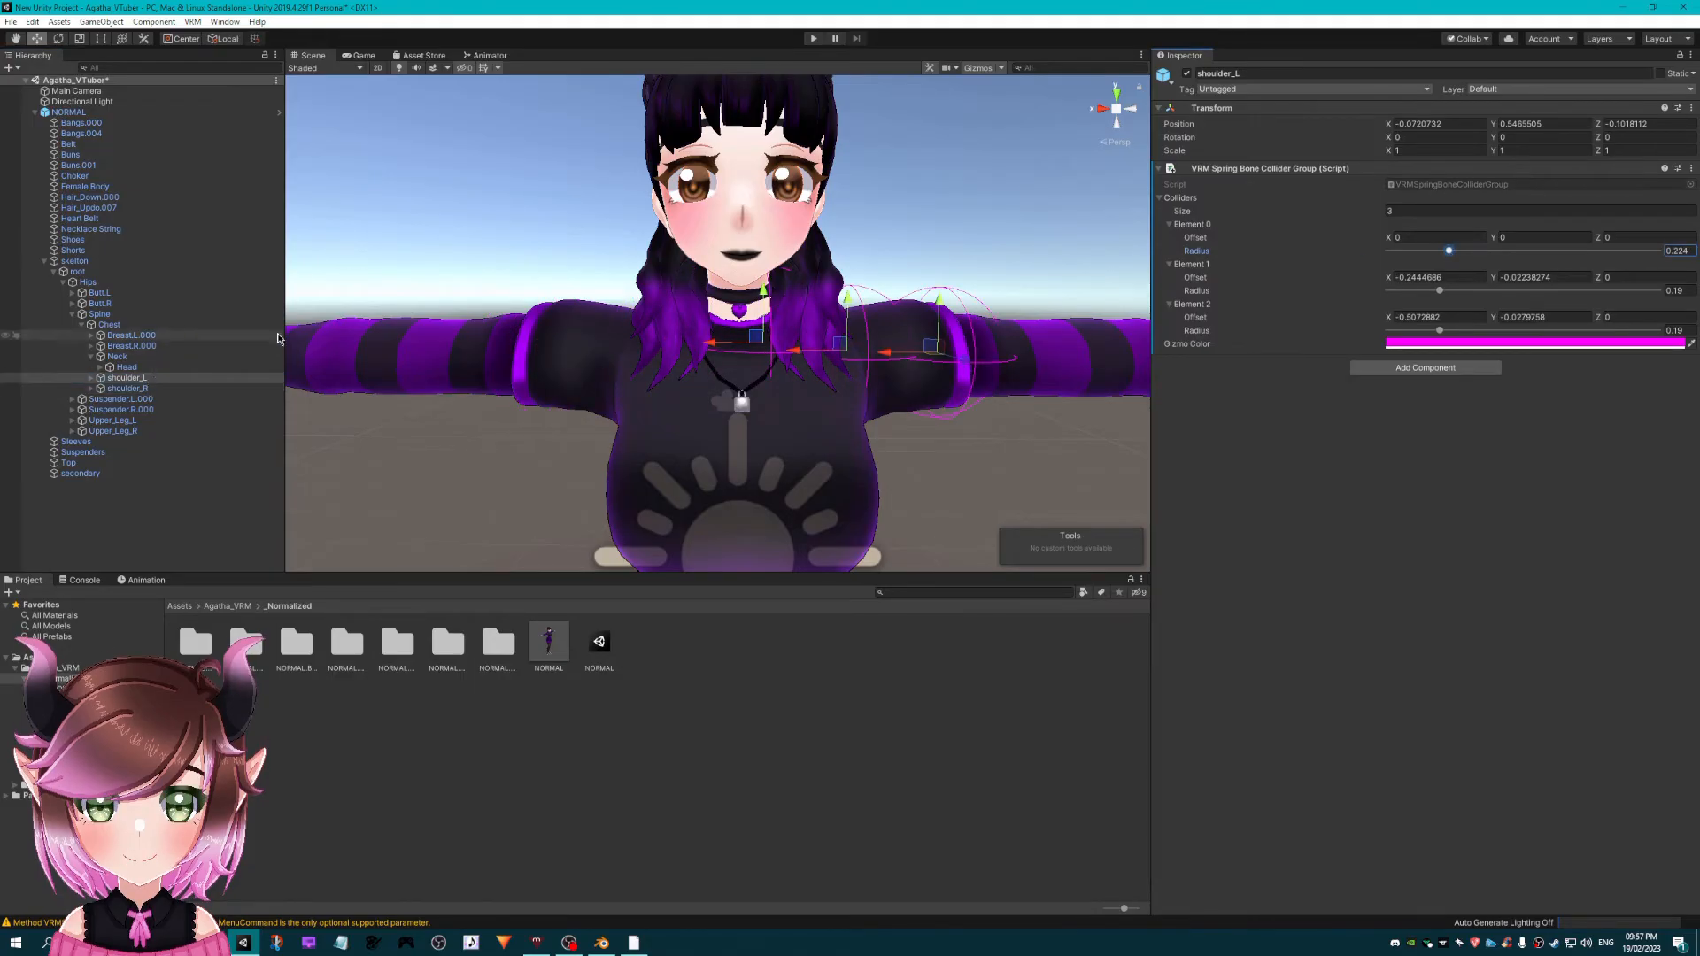
- Add a third VRM Spring Bone to the secondary object with the comment Breasts and a root bones size of 2
scroll(865, 315, "down", 3)
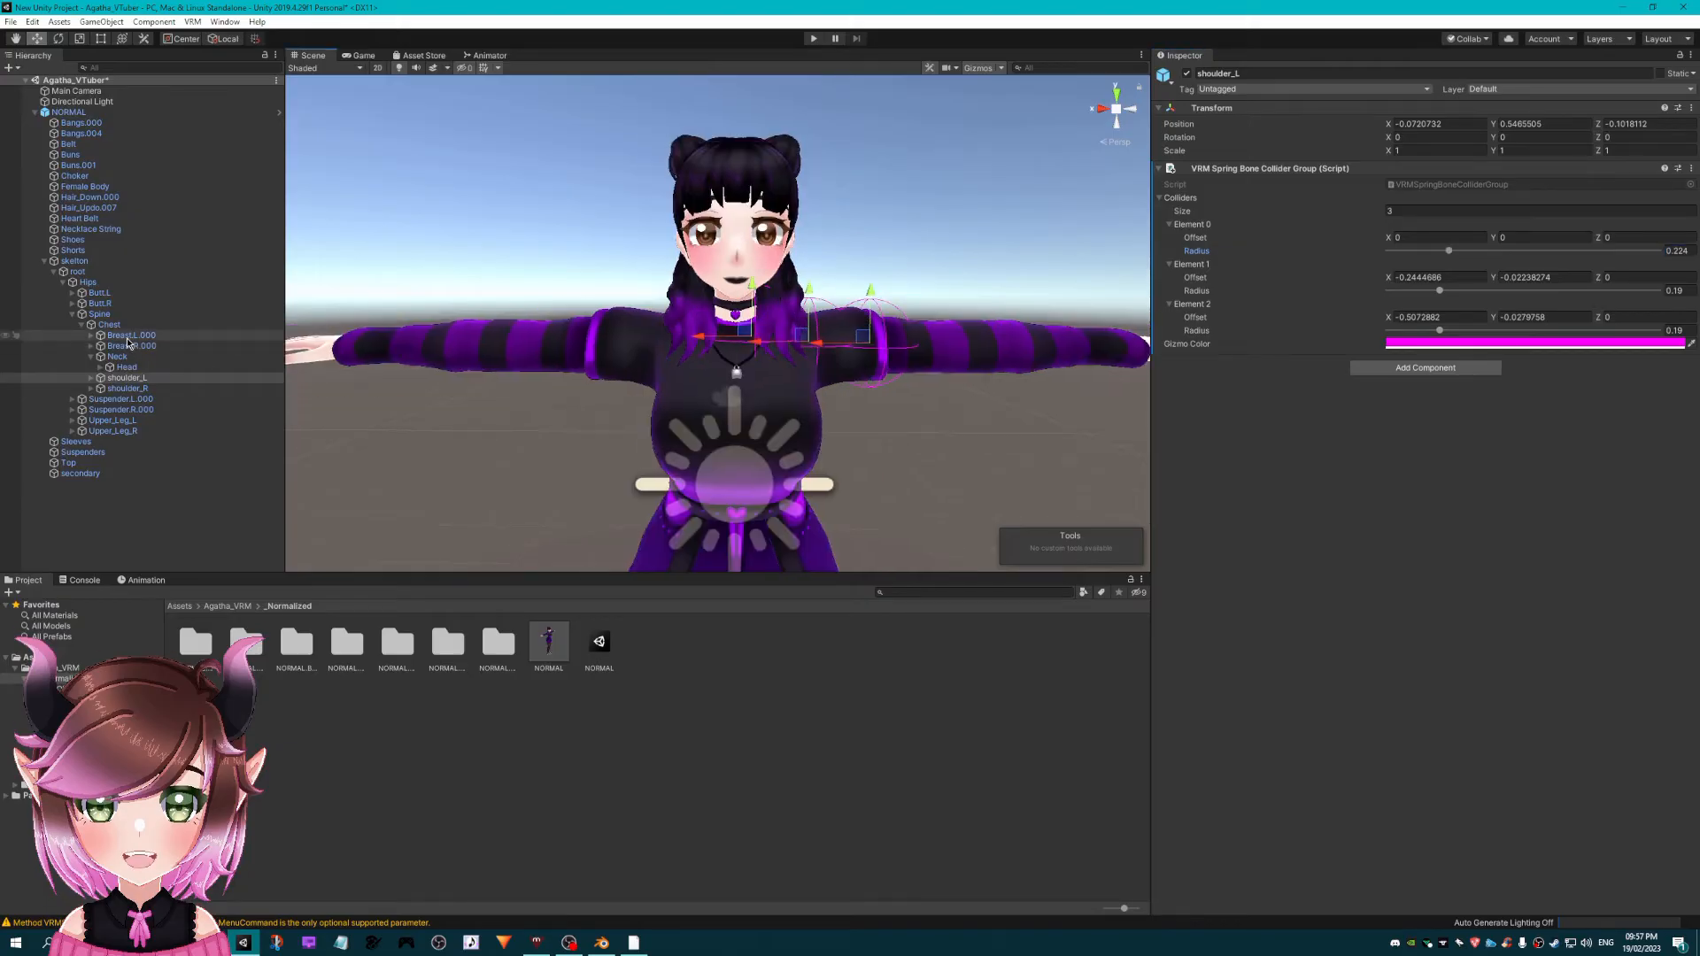
left_click(80, 474)
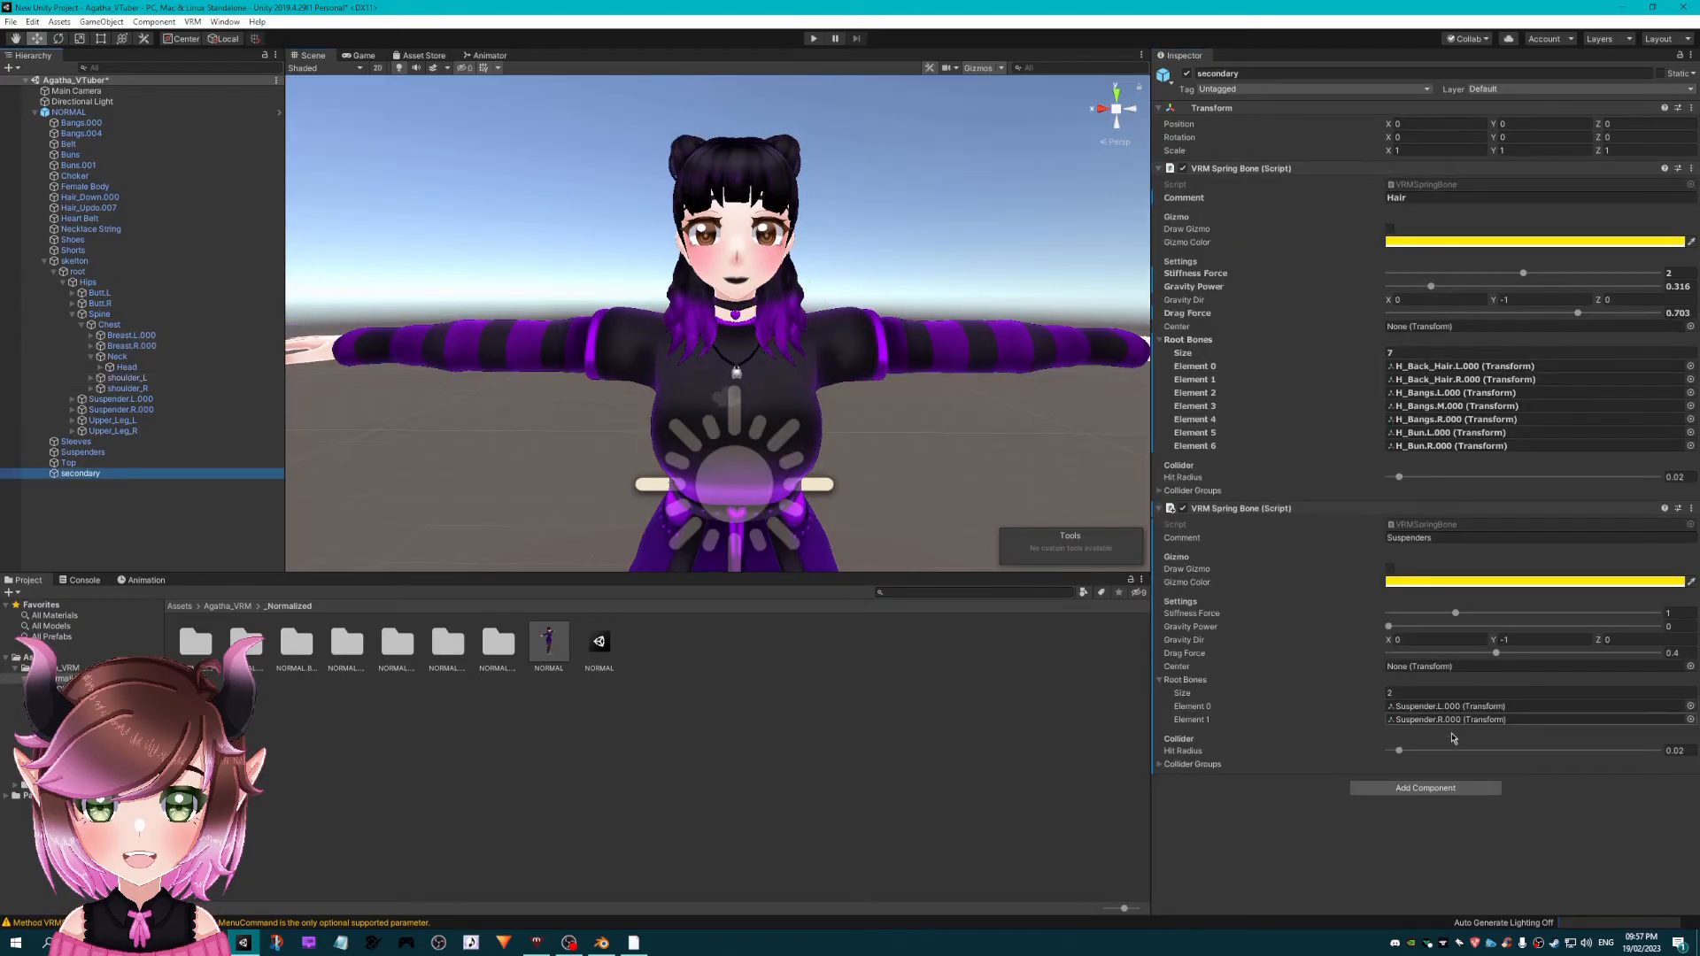
left_click(1425, 788)
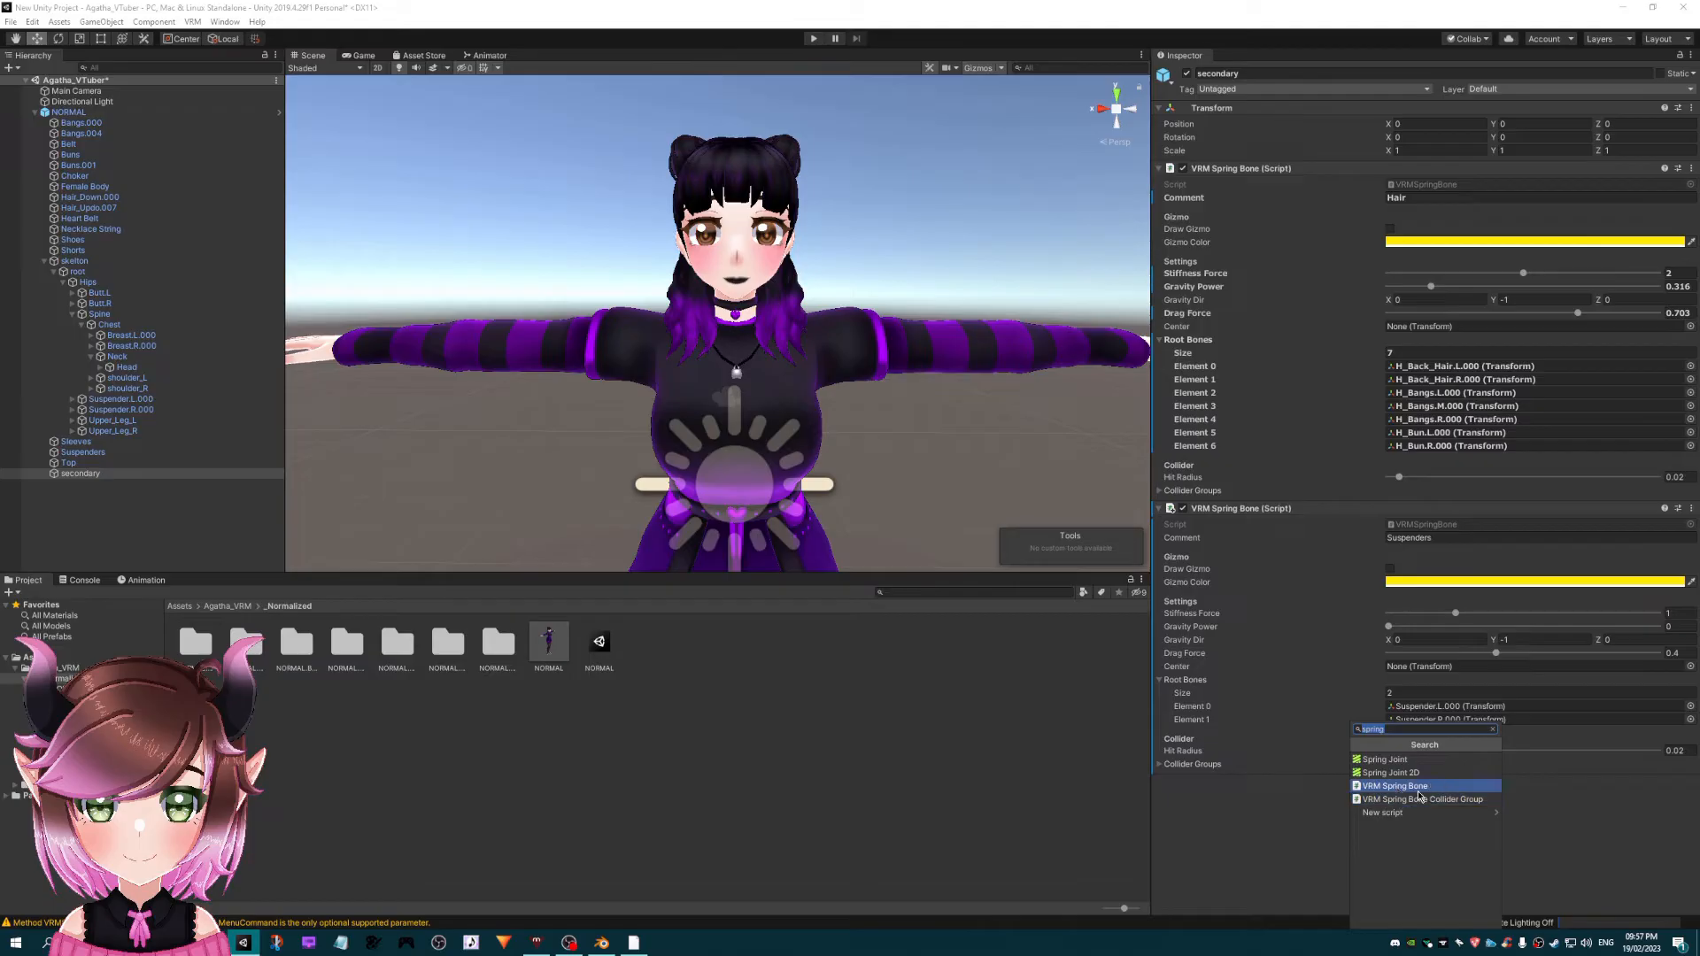
left_click(1418, 787)
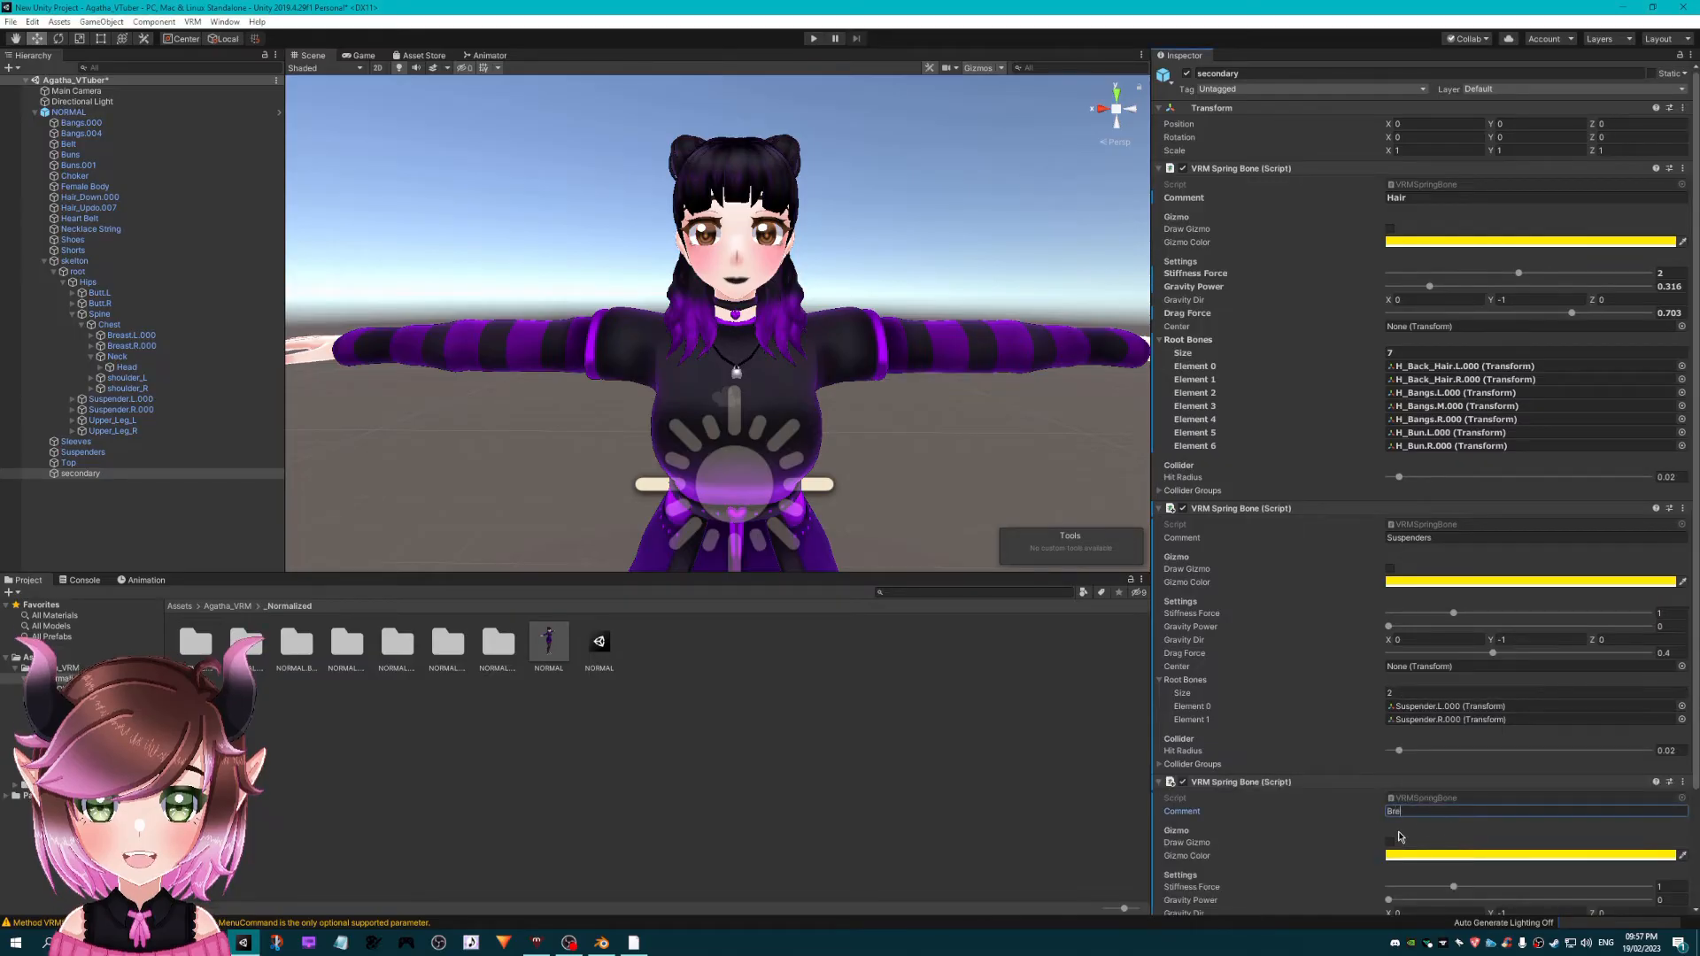
scroll(1397, 827, "down", 3)
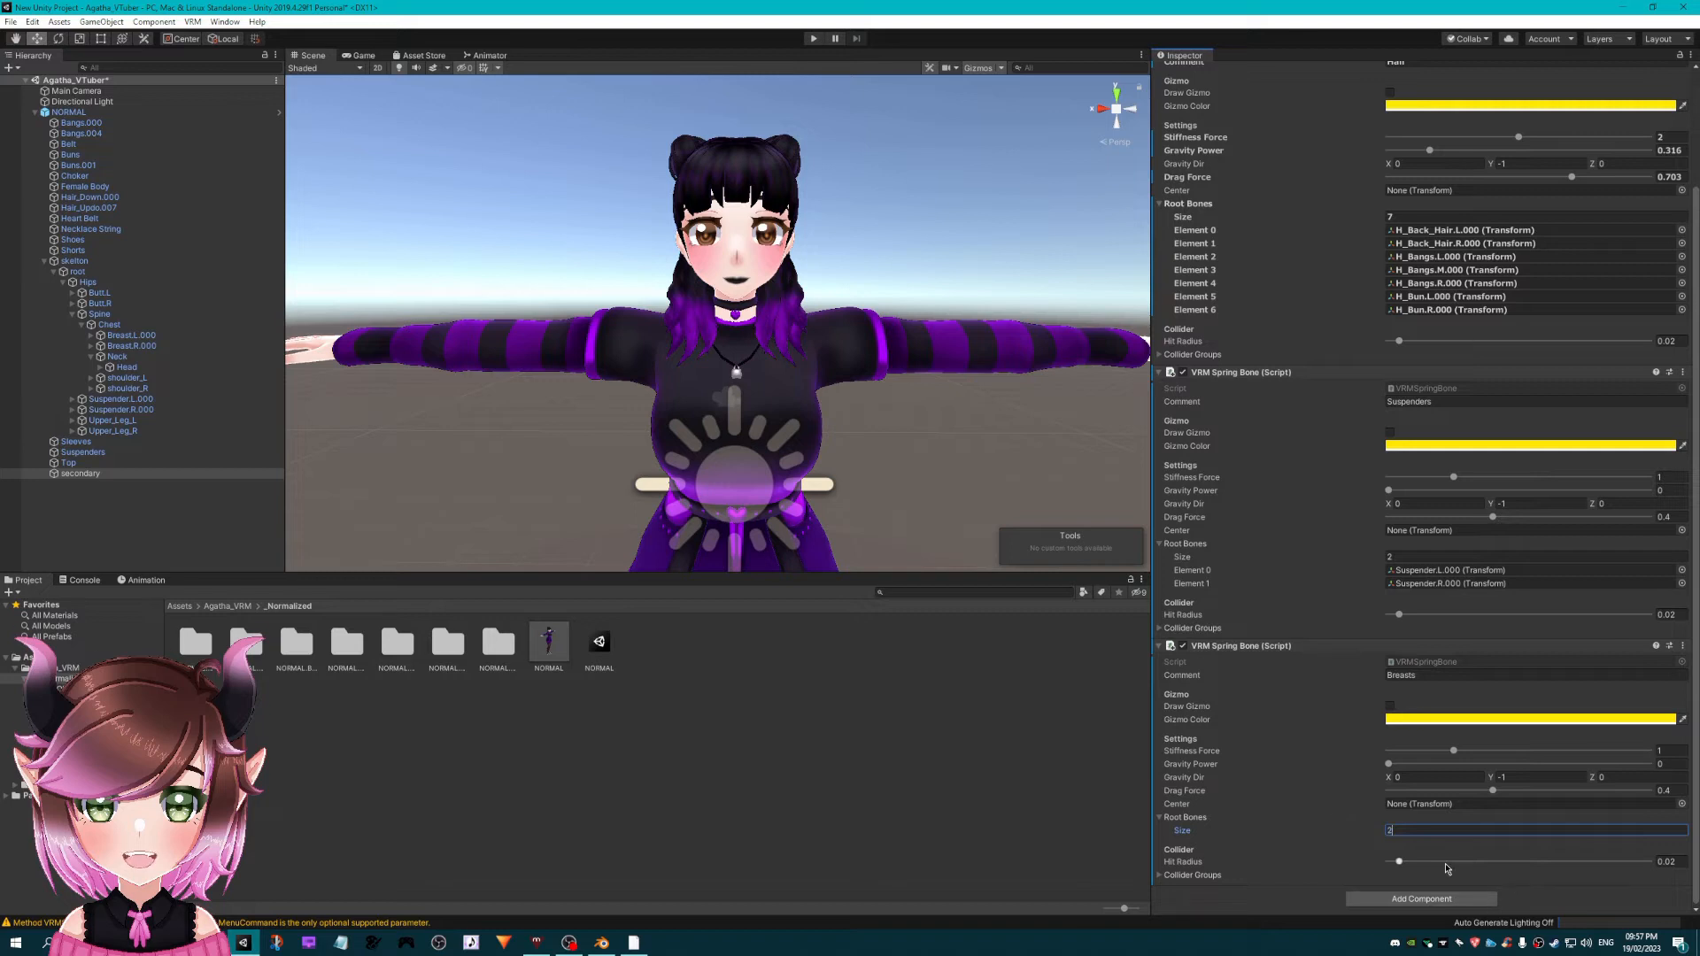
type("2")
key("Return")
- Assign Breast.L.000 and Breast.R.000 as root bone Elements 0 and 1 of the Breasts spring bone
left_click(1682, 844)
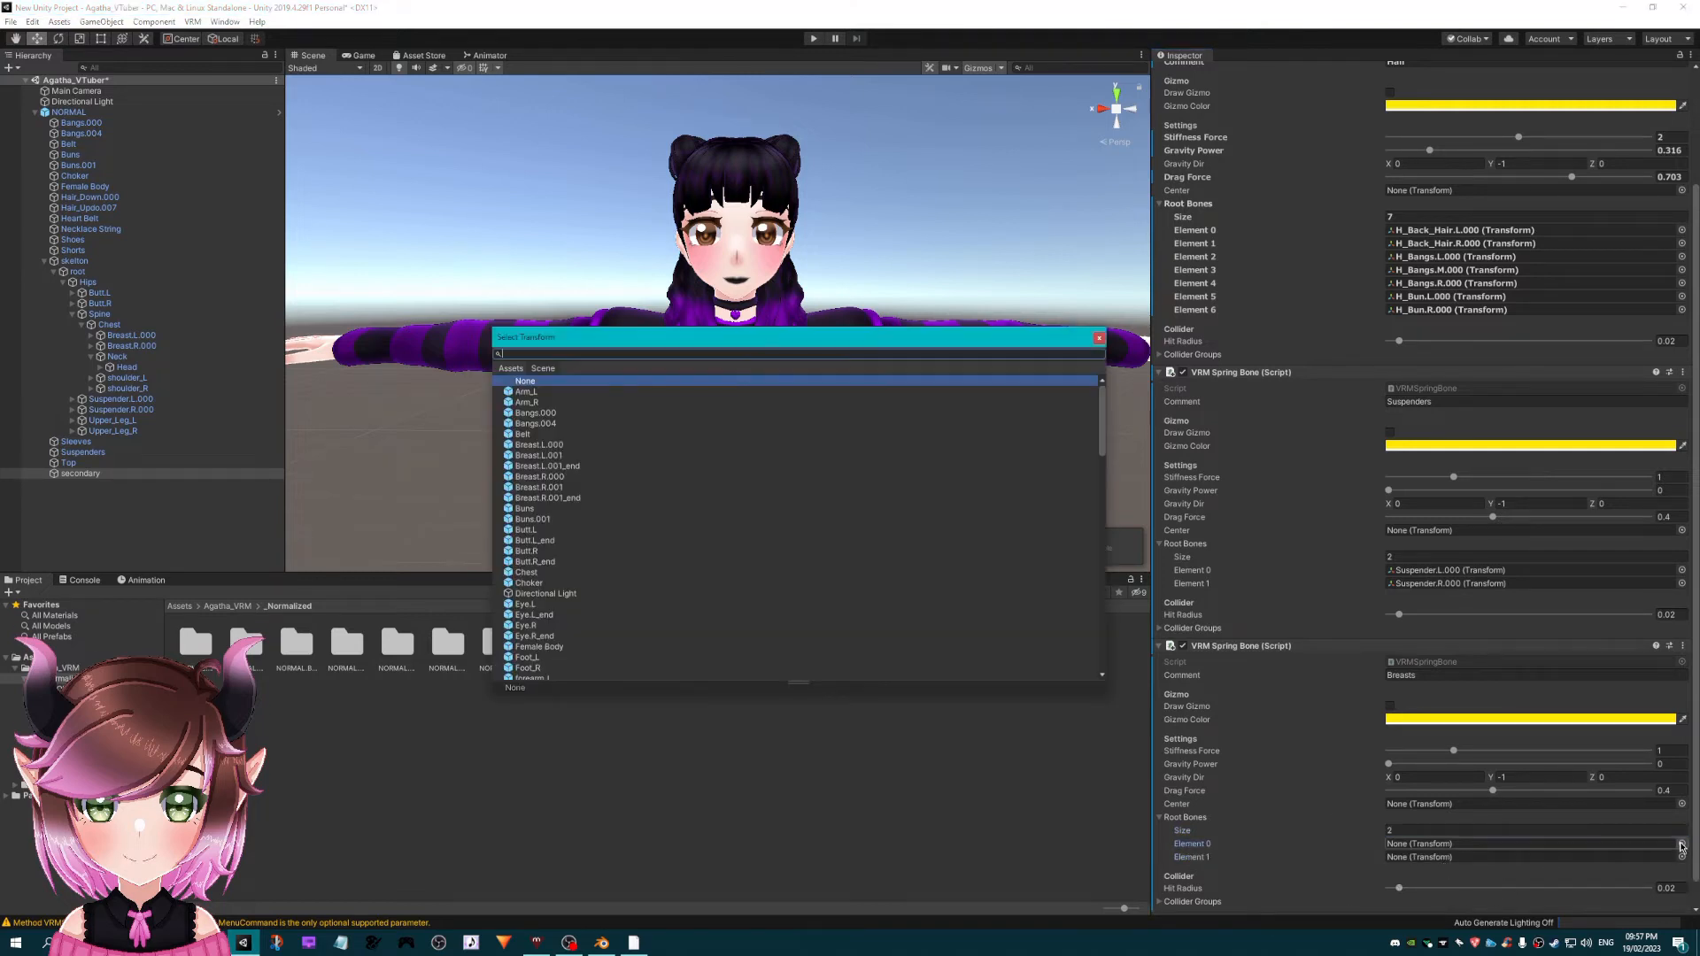
type("bee")
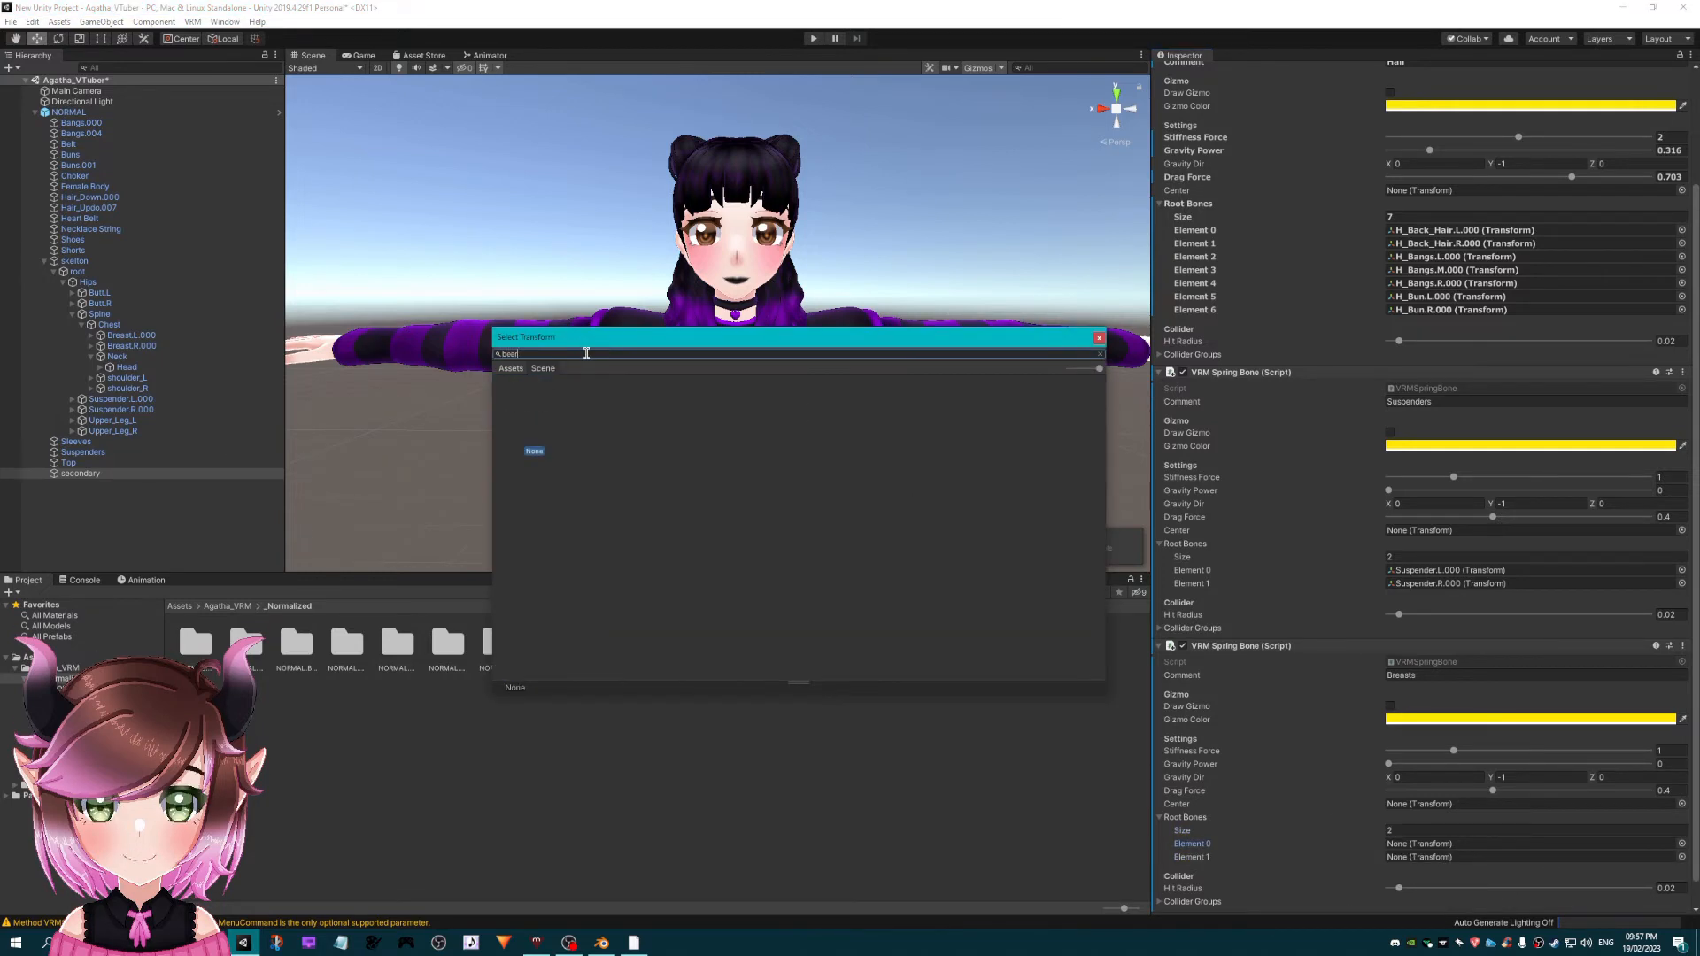
key("BackSpace")
key("BackSpace")
type("rea")
left_click(561, 392)
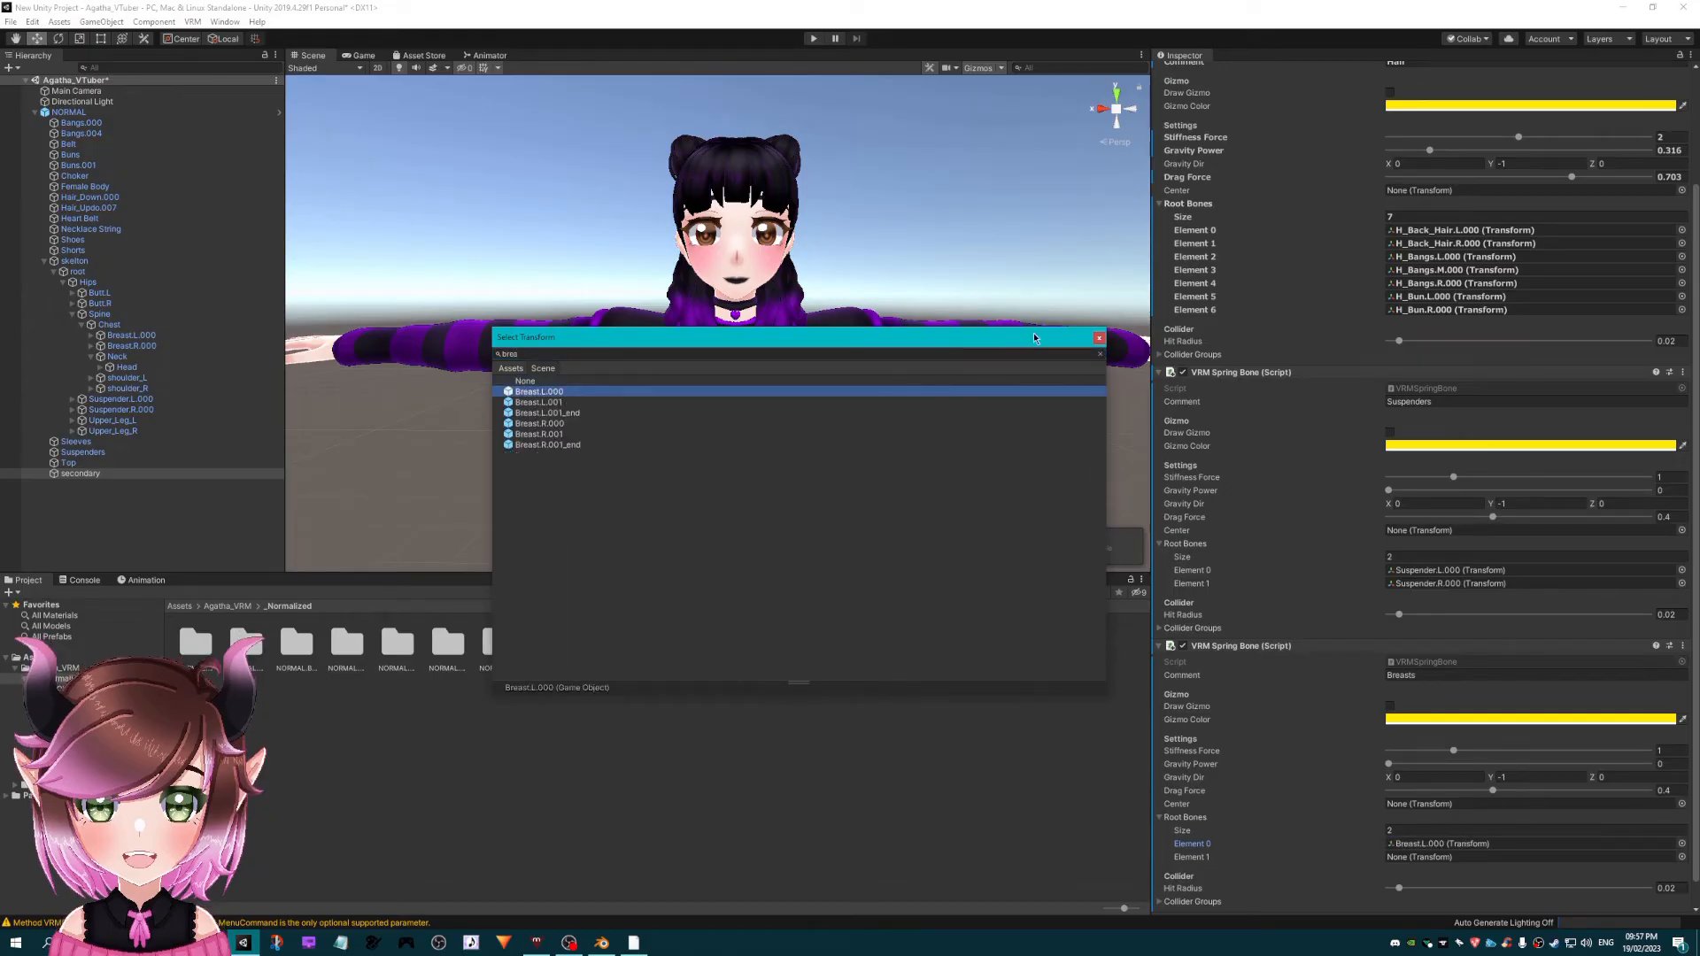
left_click(1100, 337)
left_click(1682, 856)
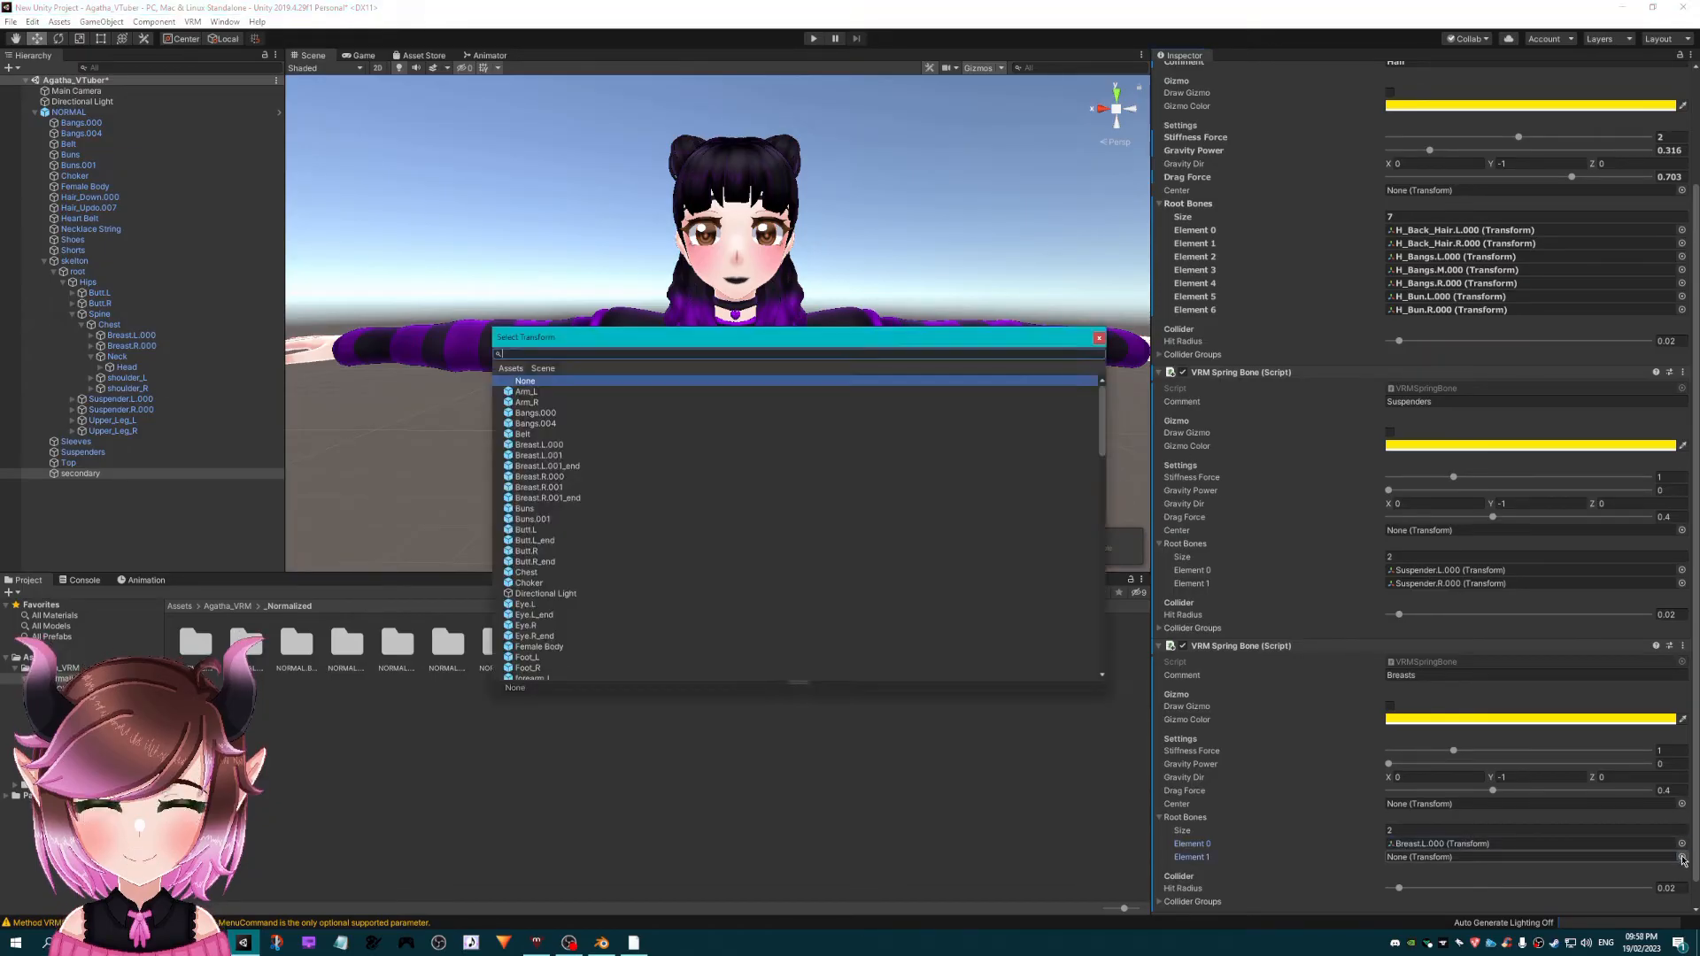
type("breas")
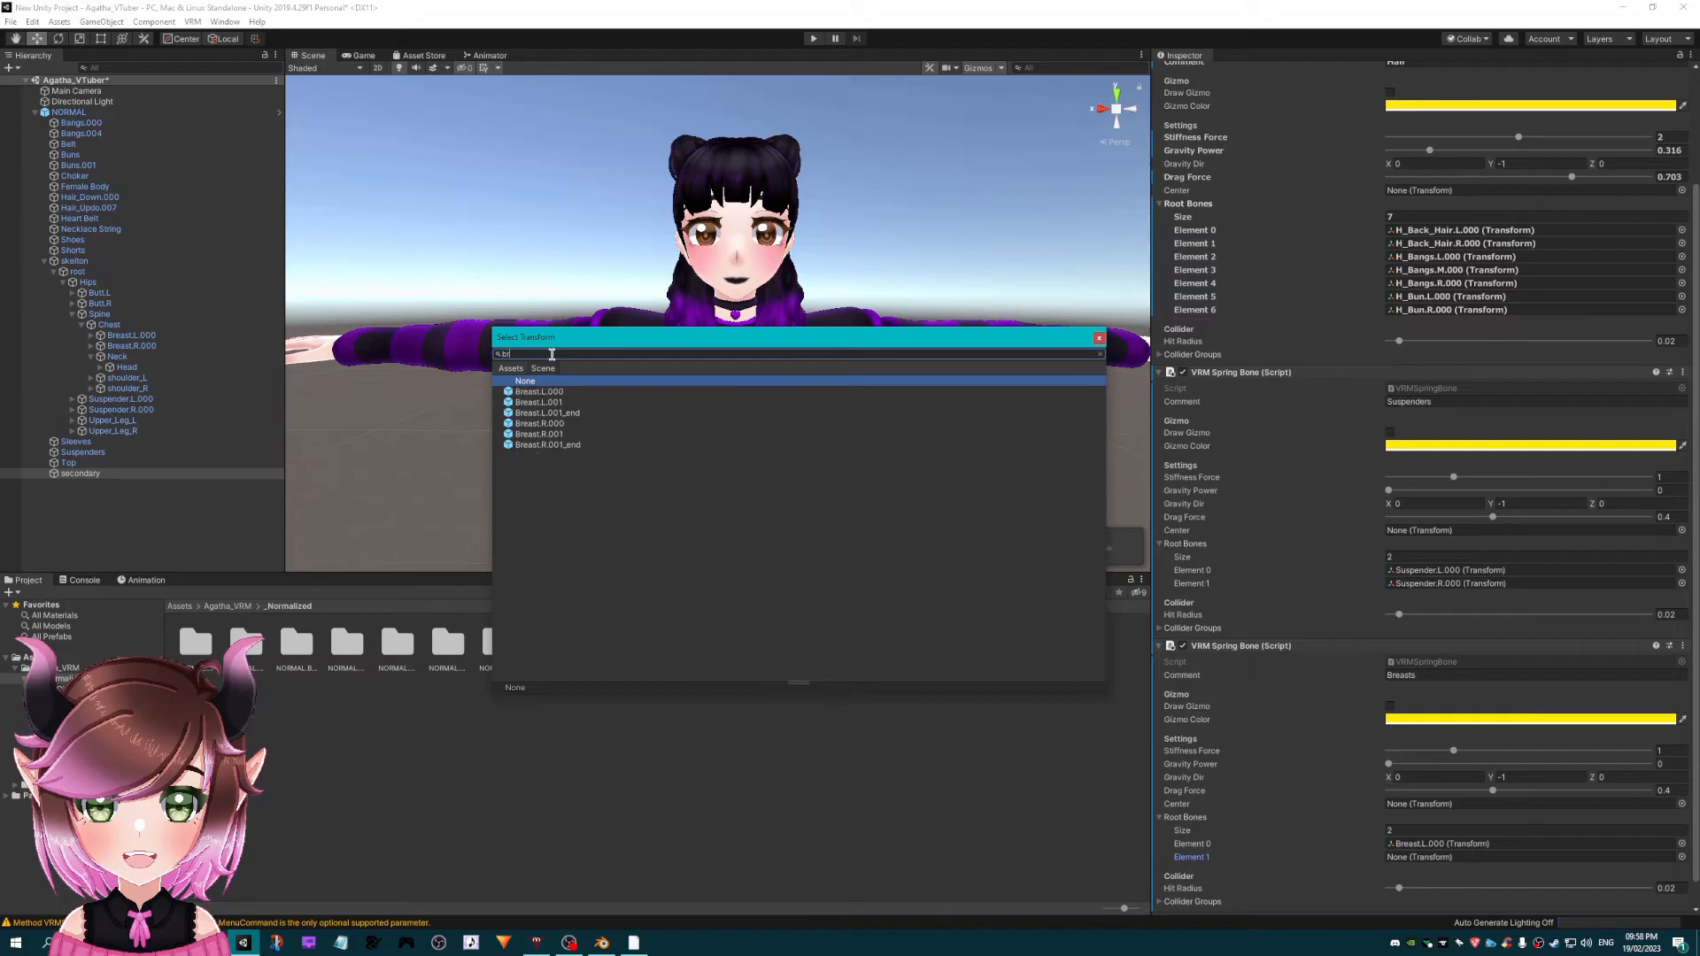
left_click(555, 424)
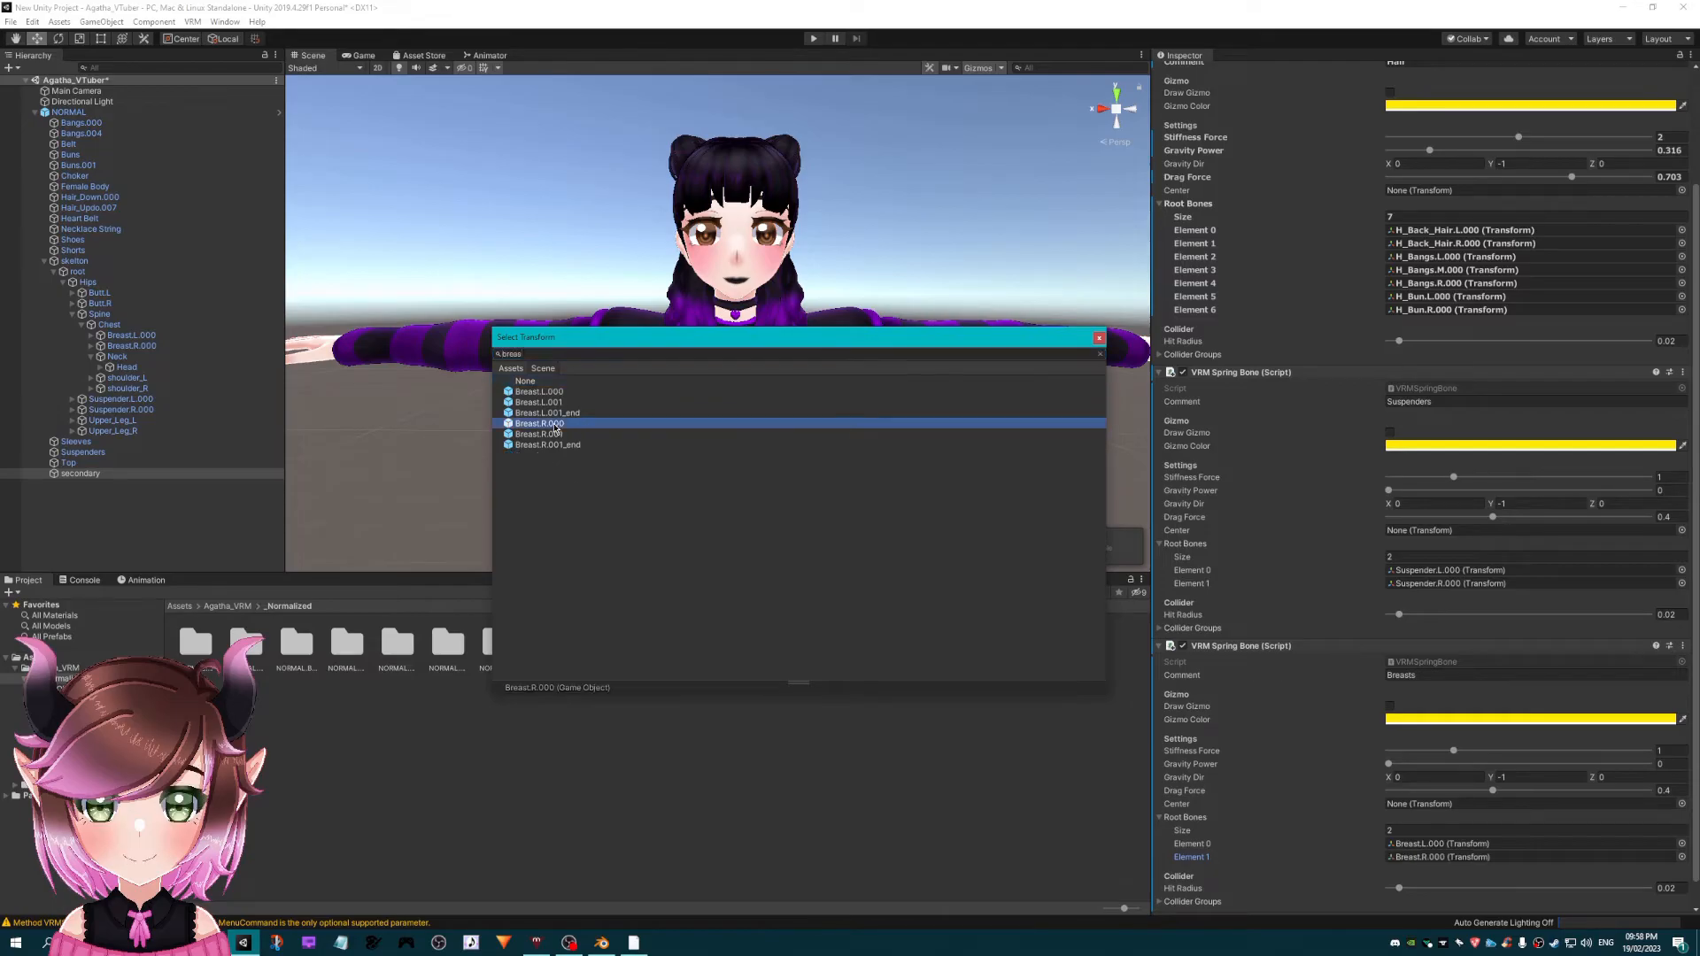
left_click(1099, 337)
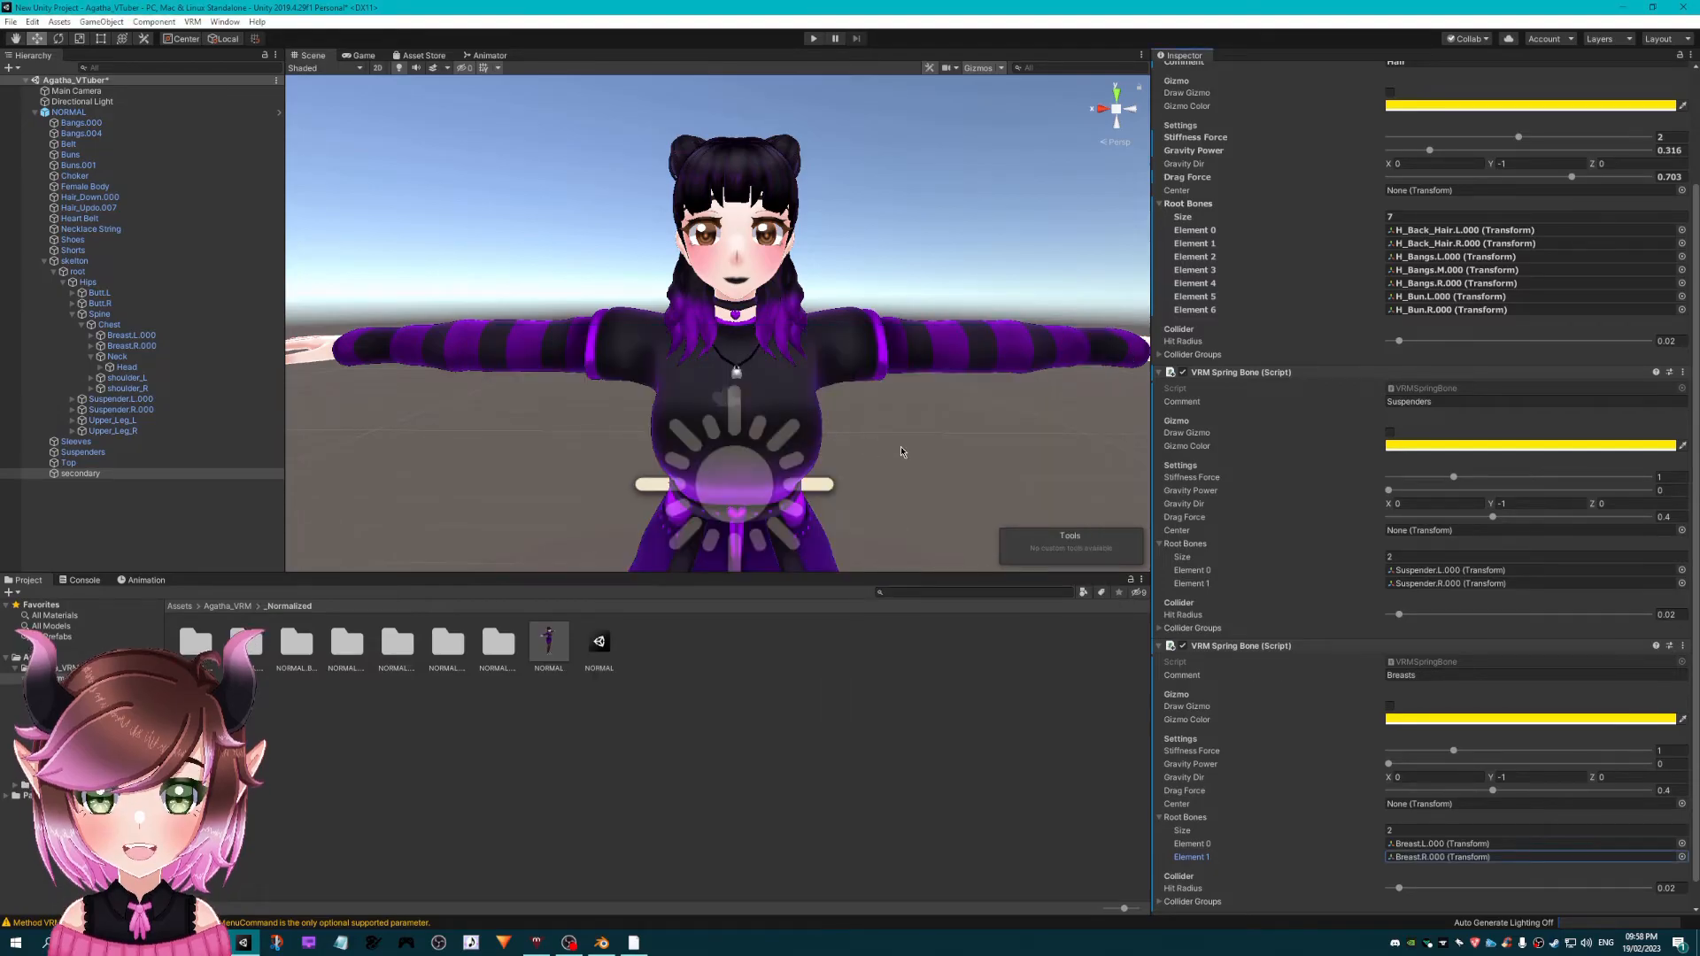
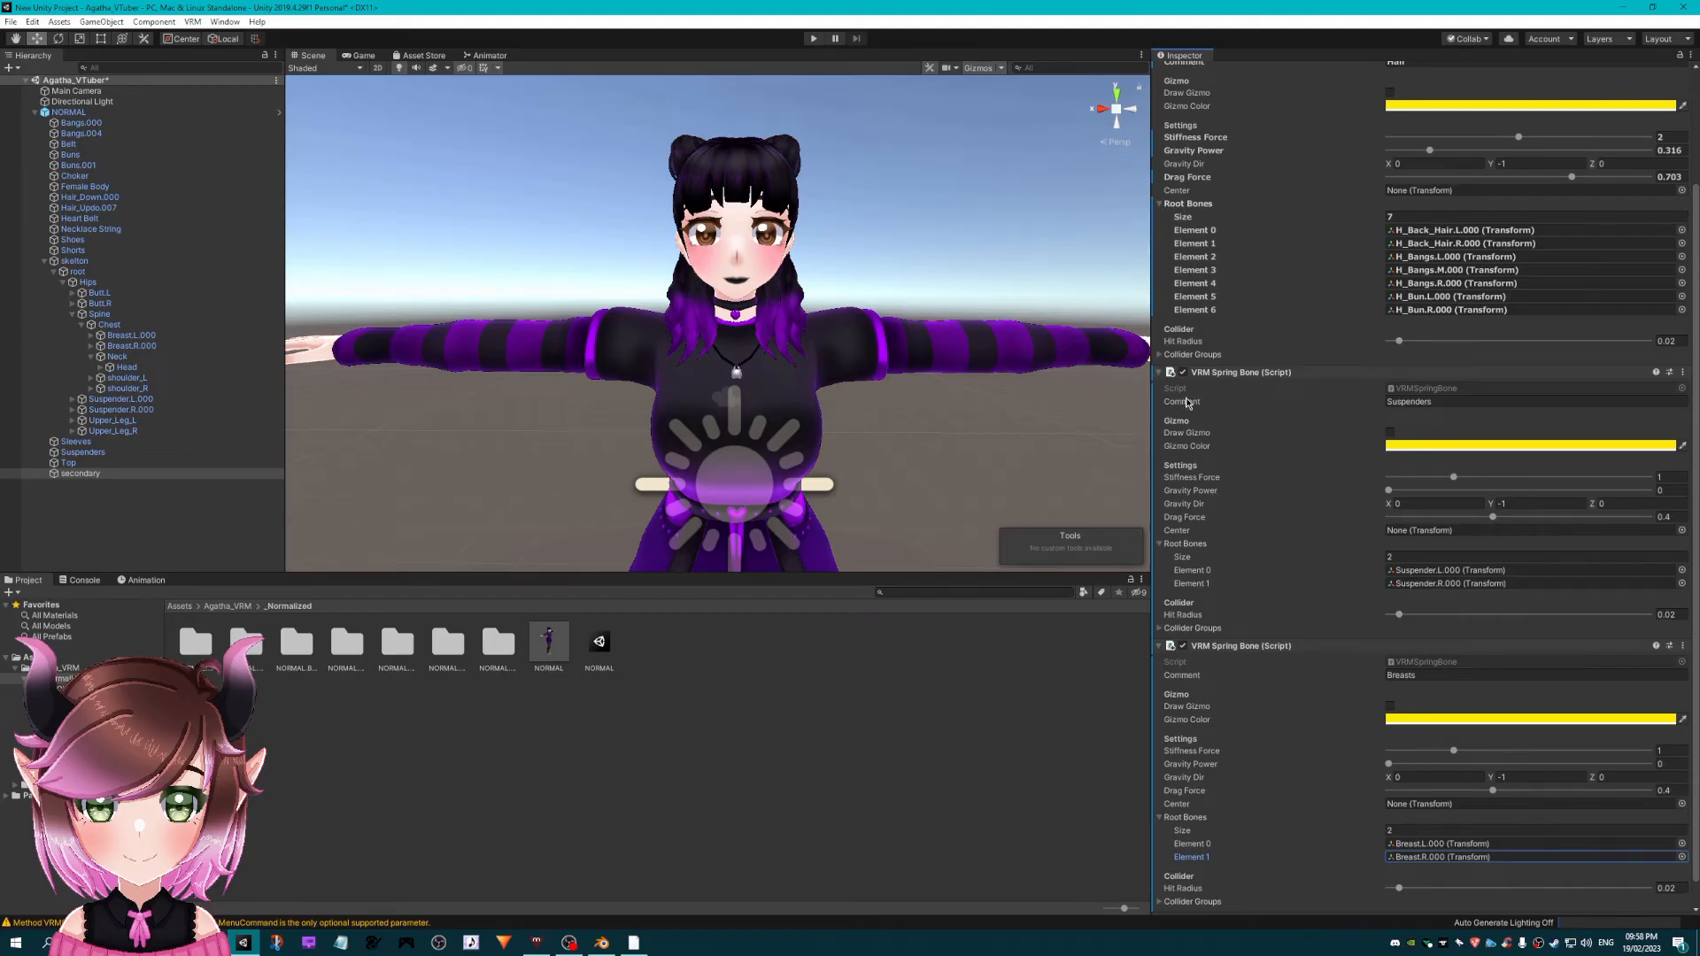
- Collapse all of the VRM Spring Bone components on the secondary object
left_click(1162, 372)
left_click(1162, 522)
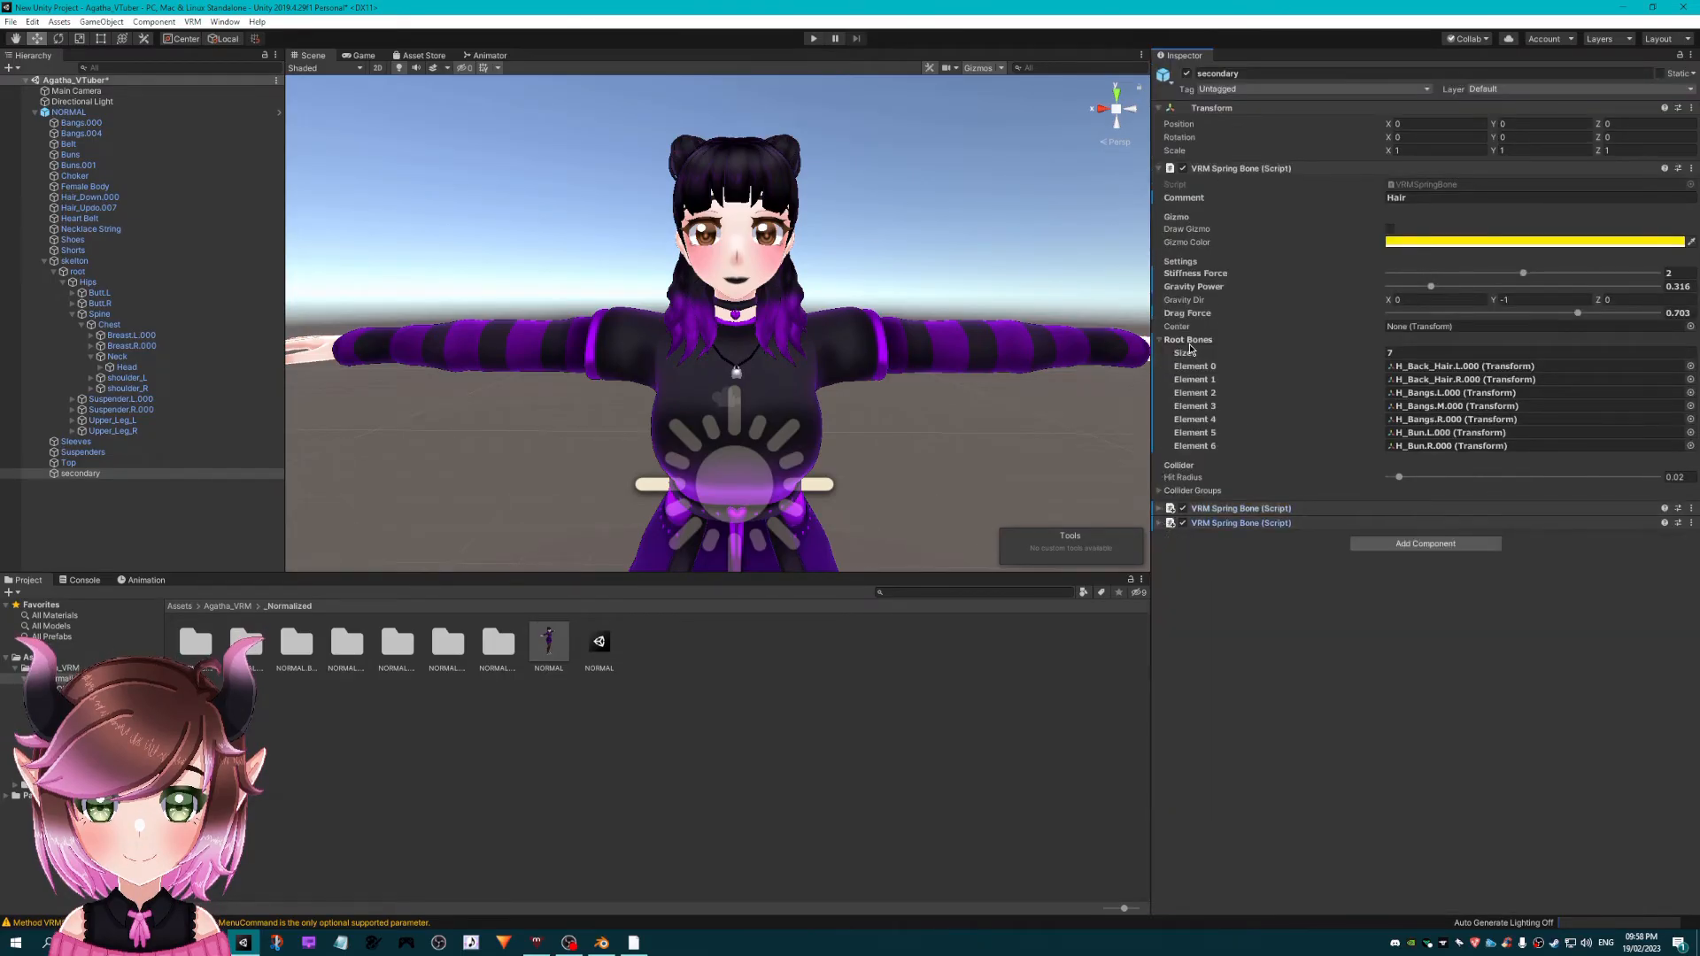
left_click(1186, 168)
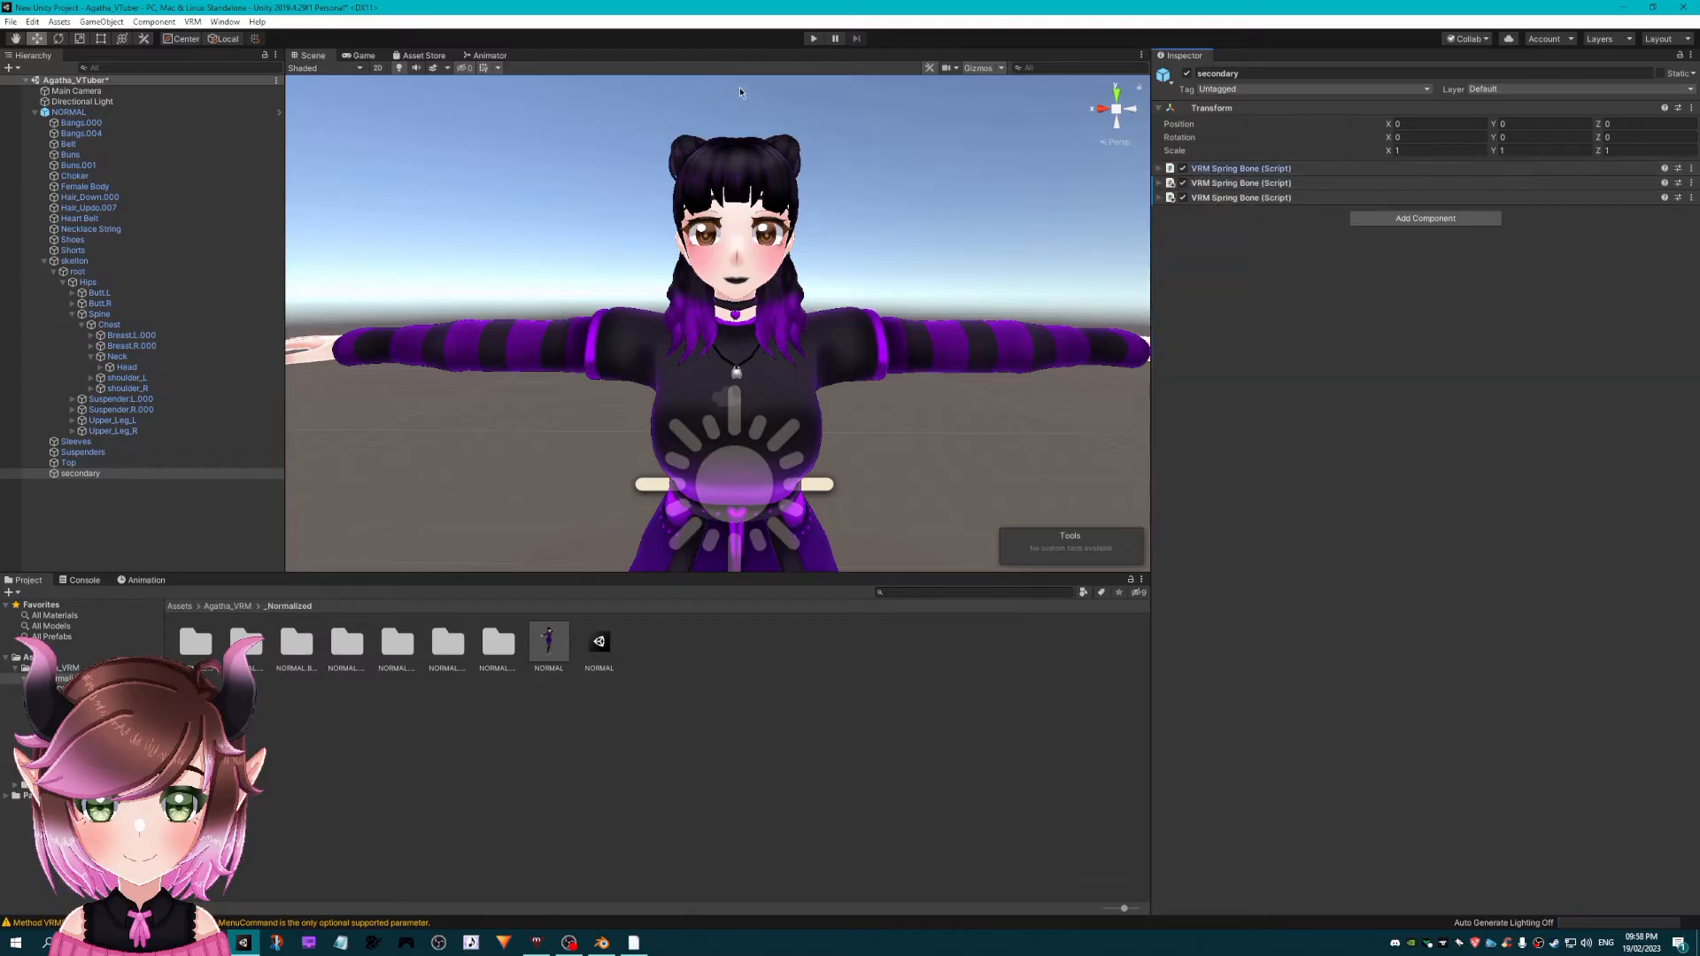
- Test the spring bone physics in Play mode by moving the NORMAL avatar around in the Scene view, and stop playback
left_click(816, 43)
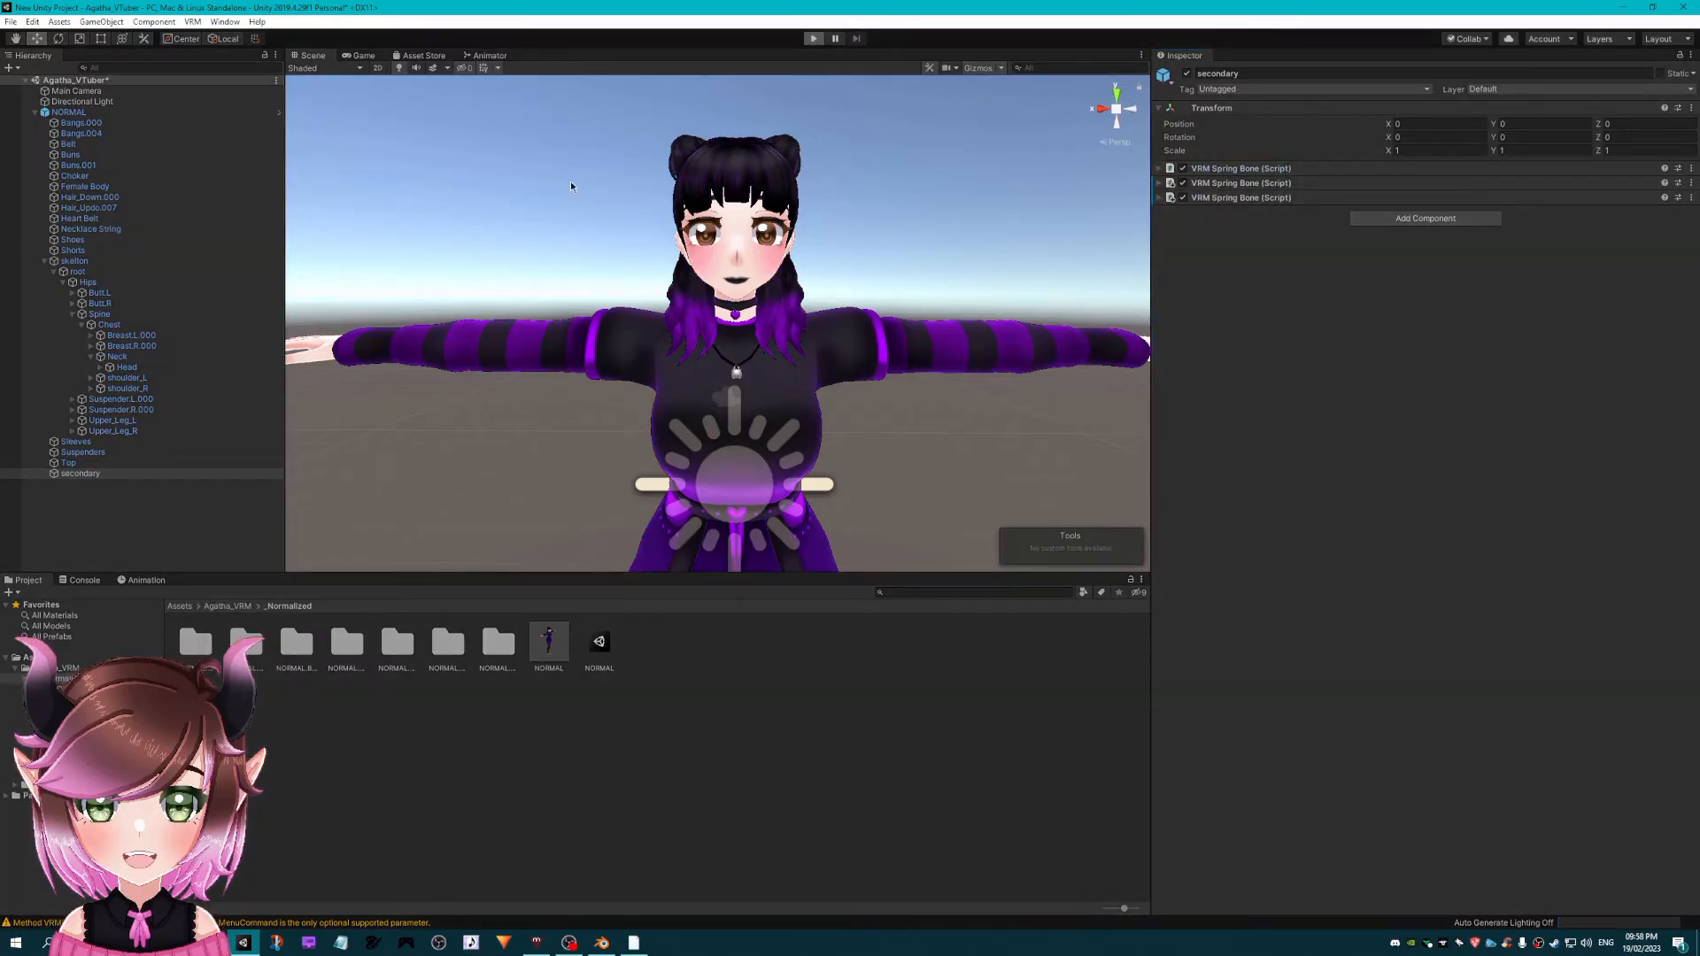
left_click(315, 56)
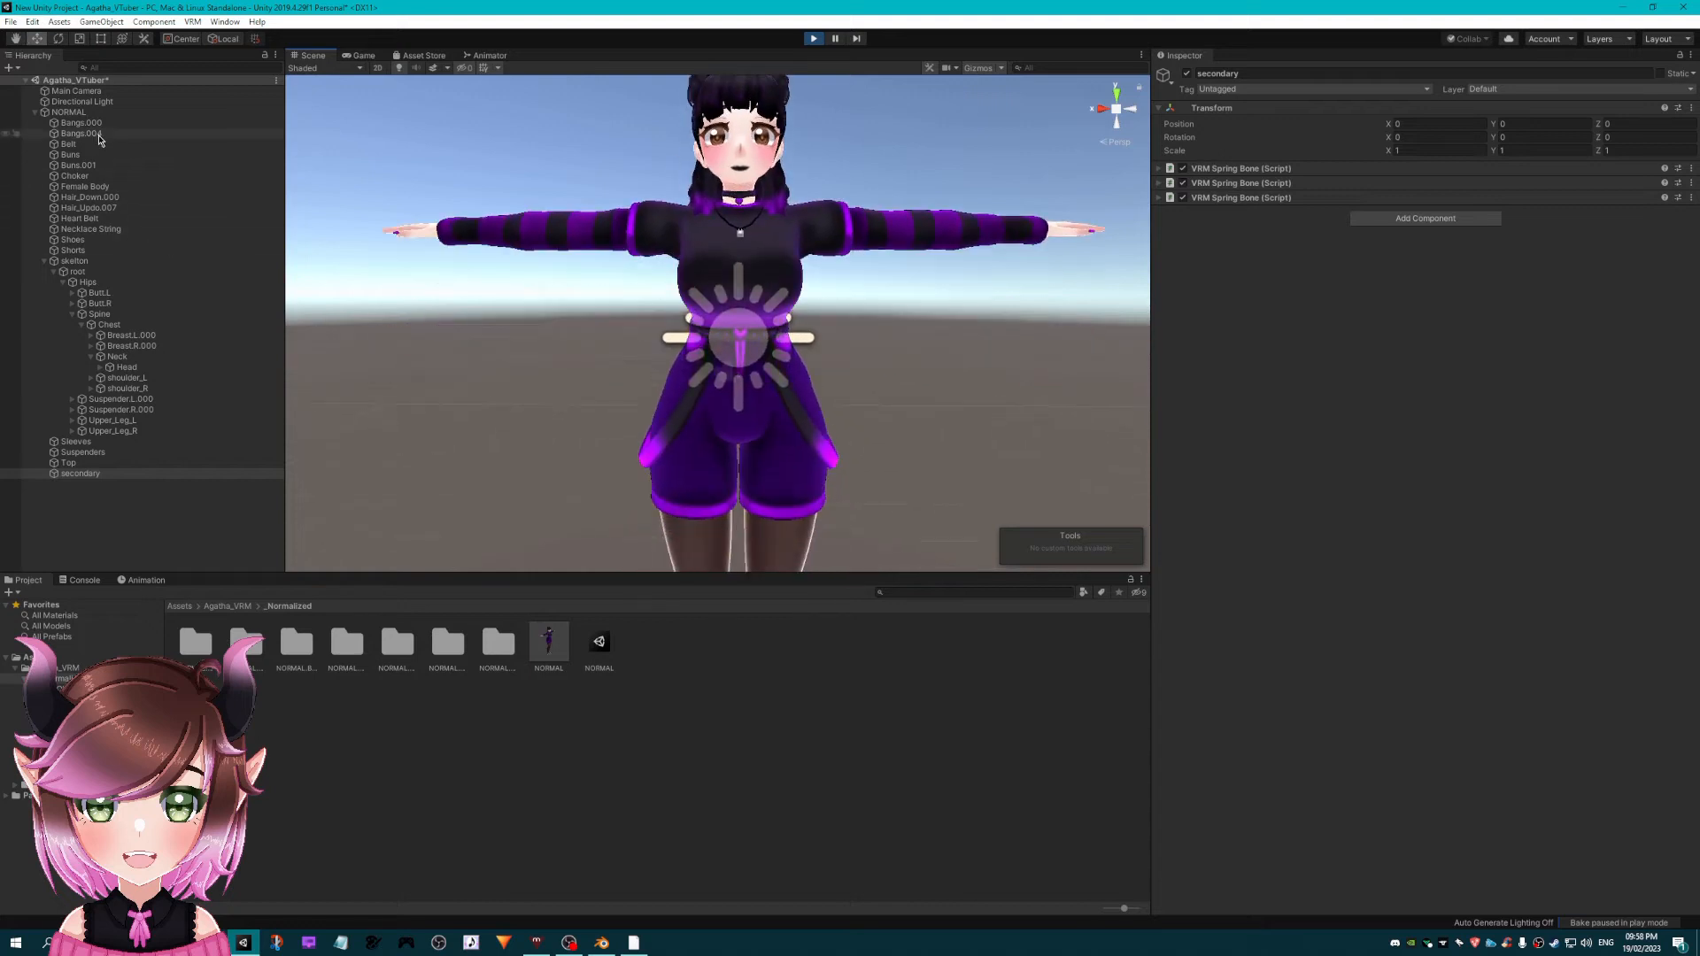
left_click(69, 112)
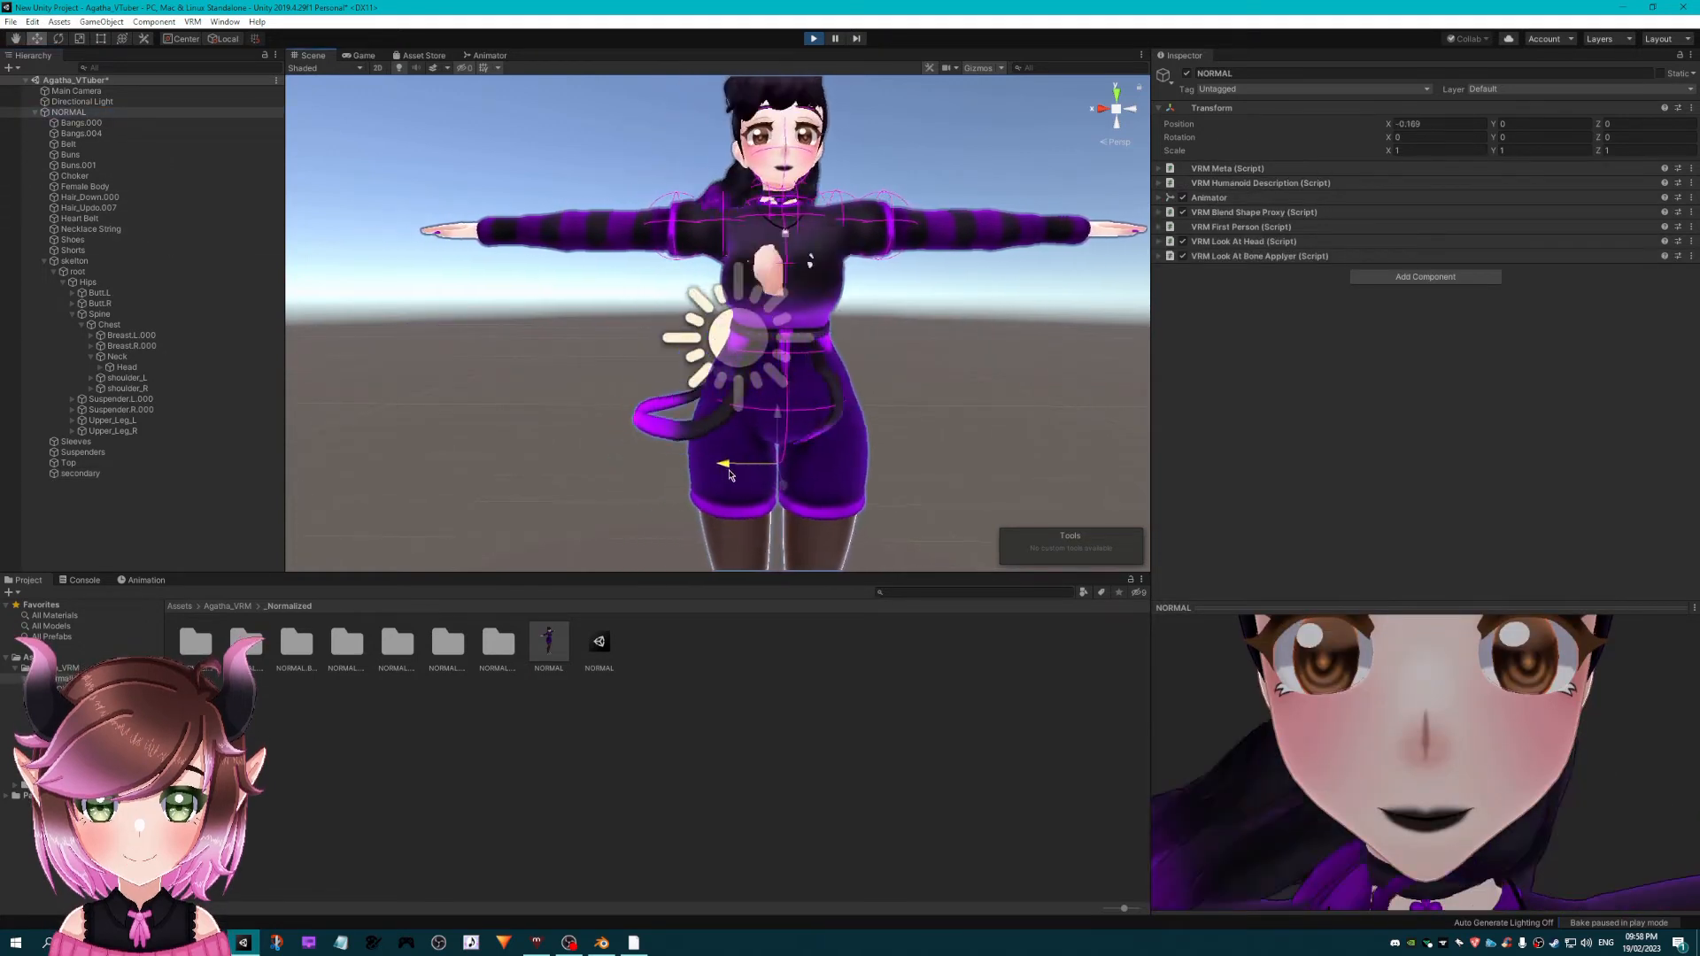
left_click_drag(730, 475, 714, 549)
left_click(814, 39)
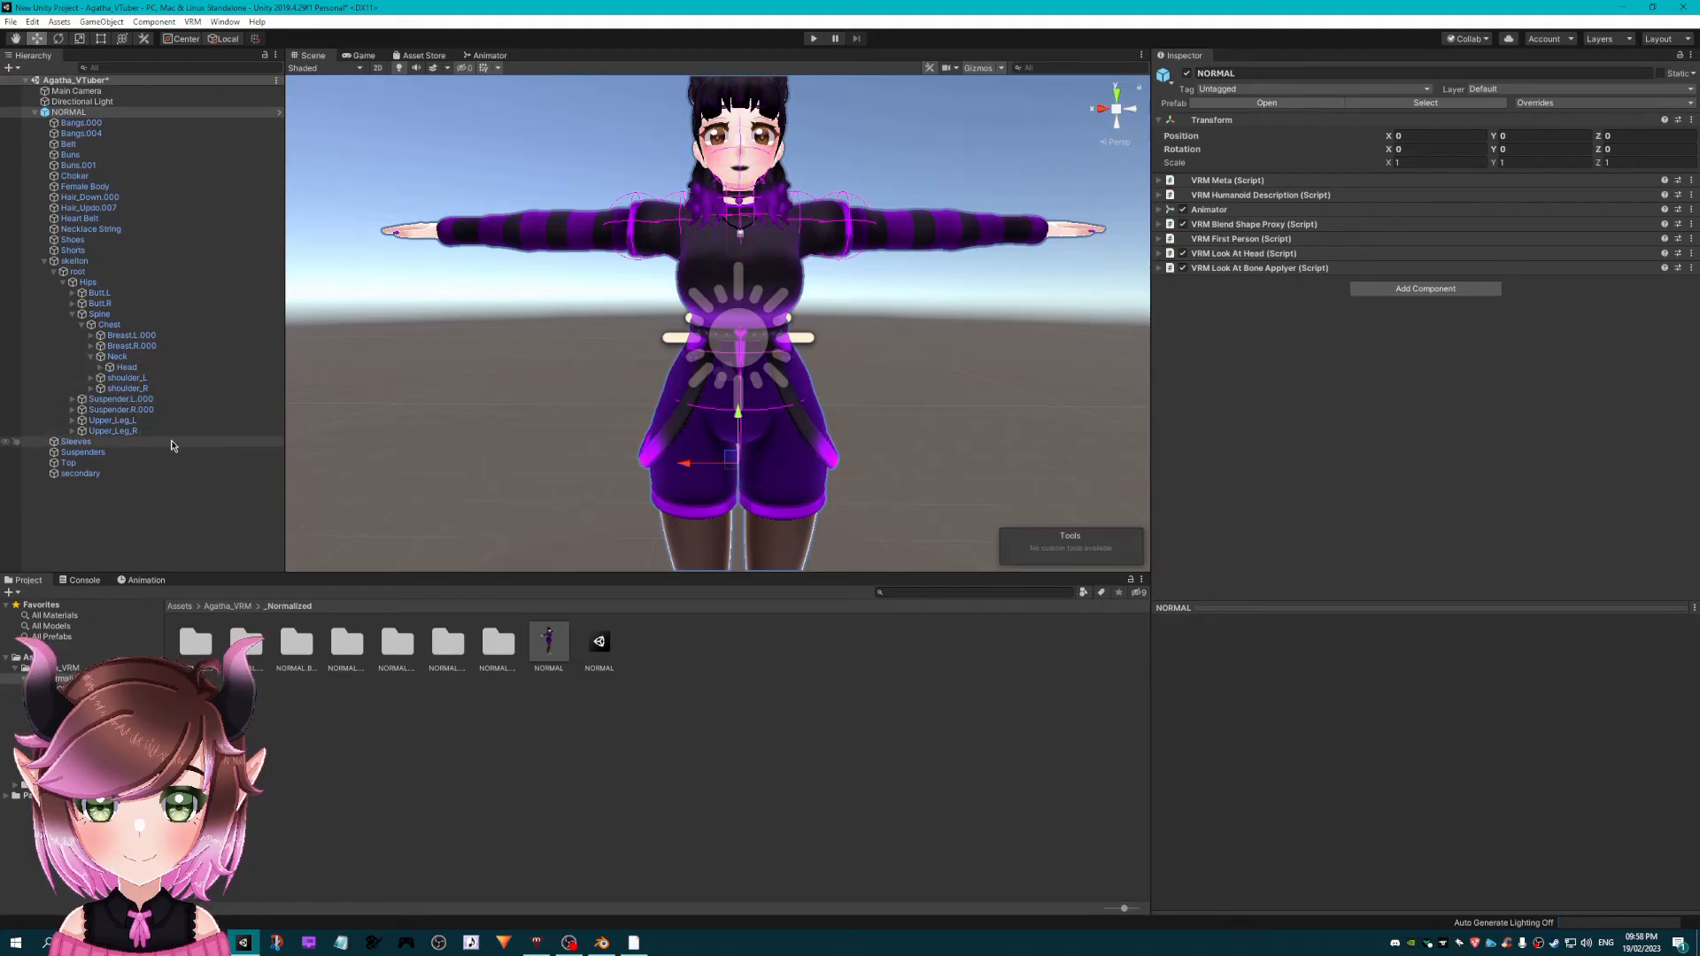
- Remove the third VRM Spring Bone component, commented Breasts, from the secondary object
left_click(104, 473)
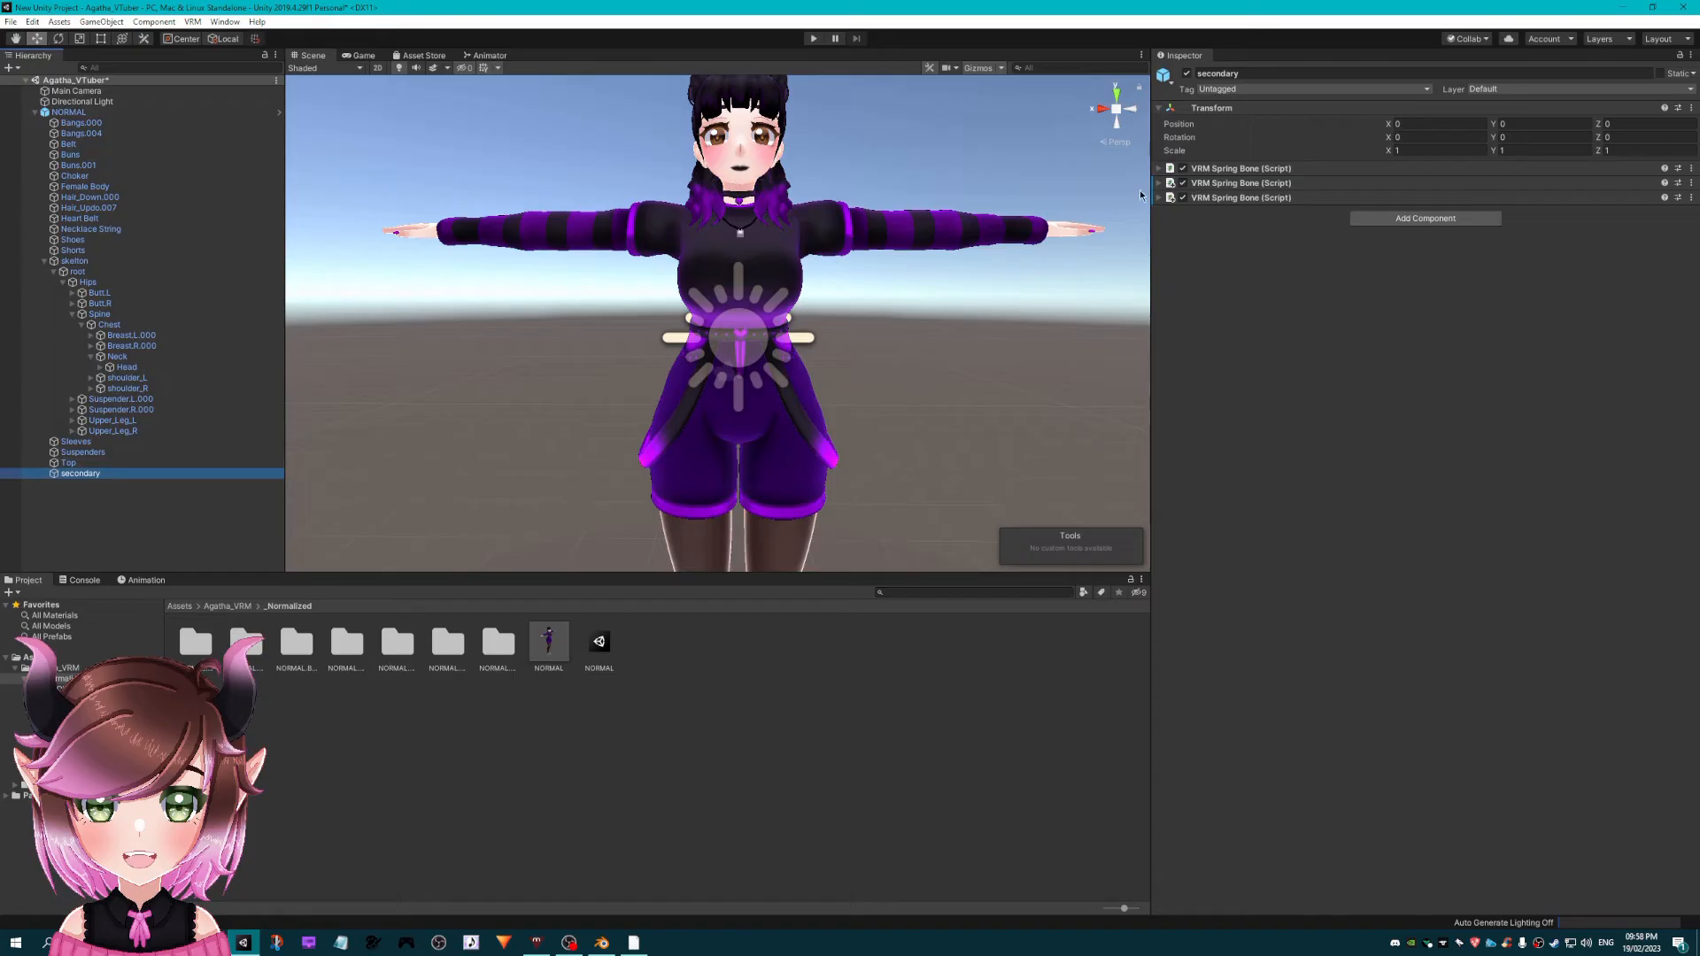
right_click(1242, 198)
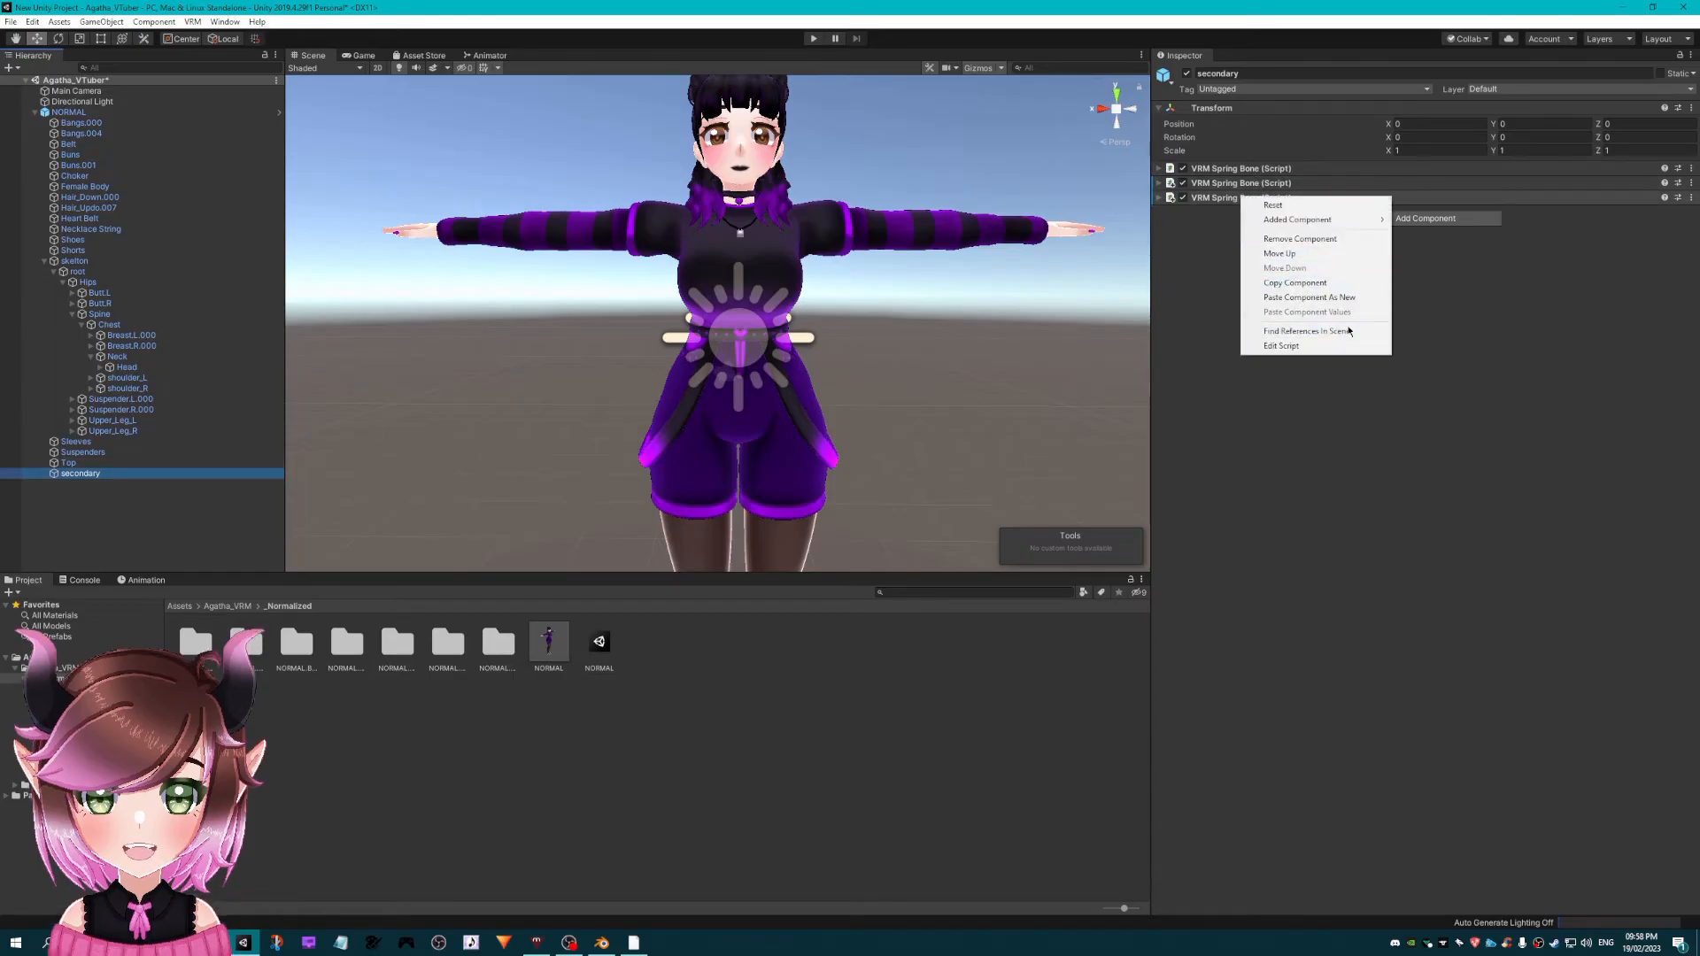
left_click(1520, 413)
left_click(1692, 198)
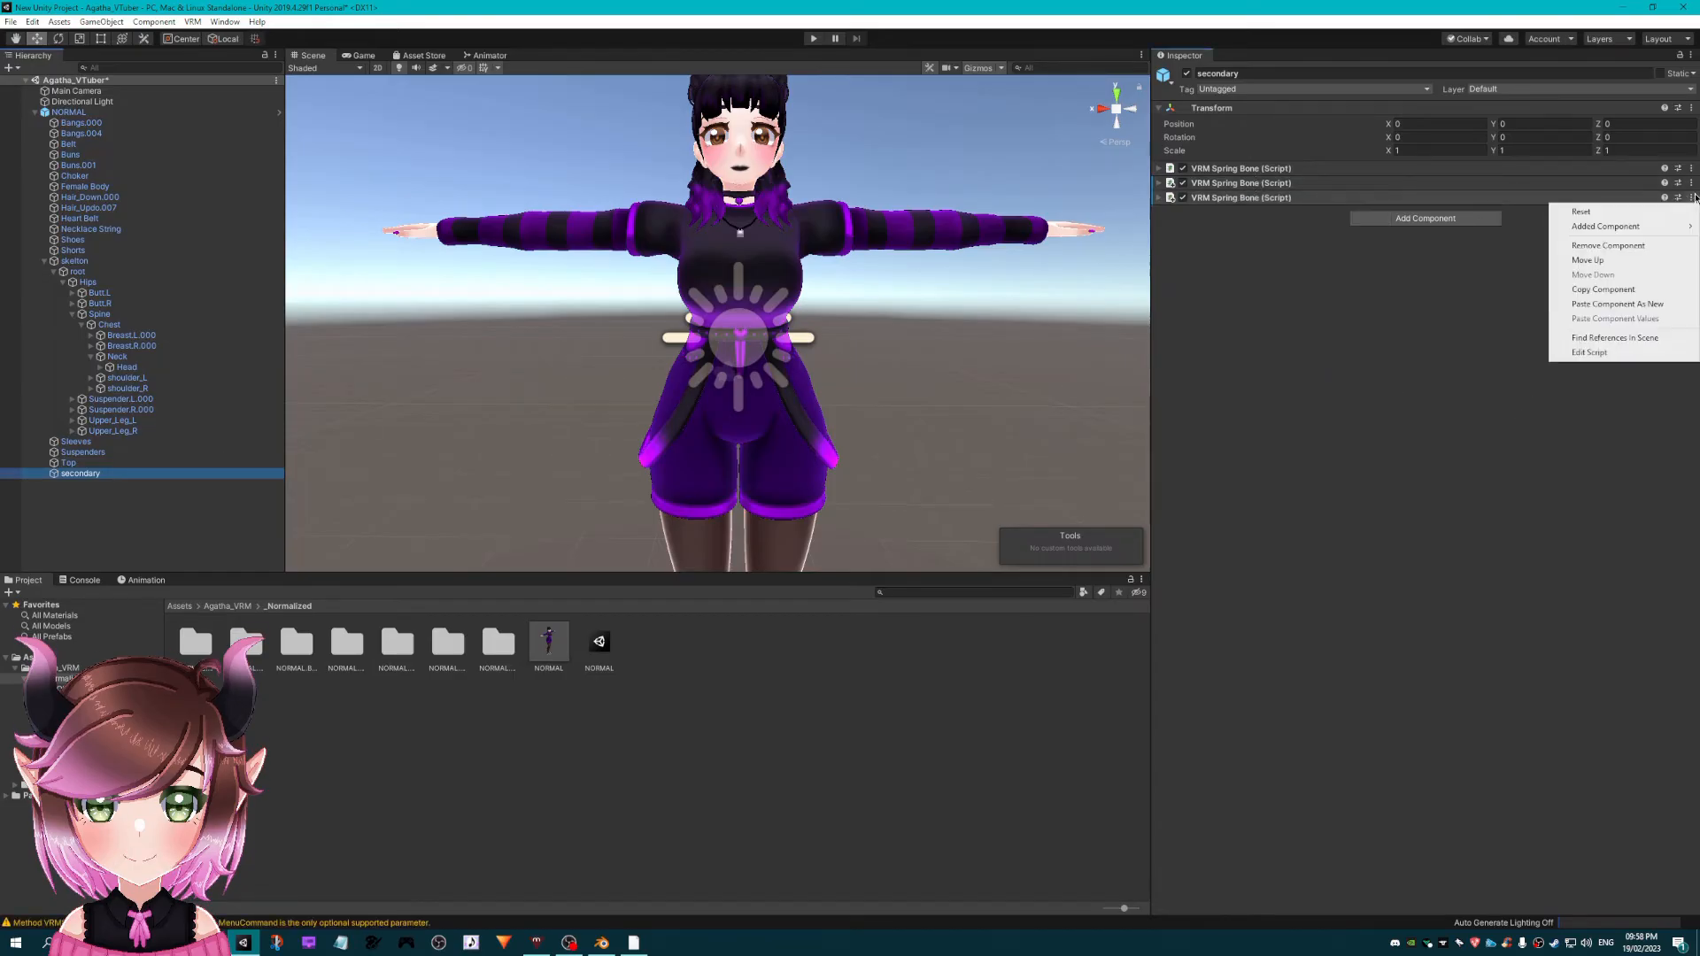
left_click(1608, 245)
scroll(865, 293, "down", 2)
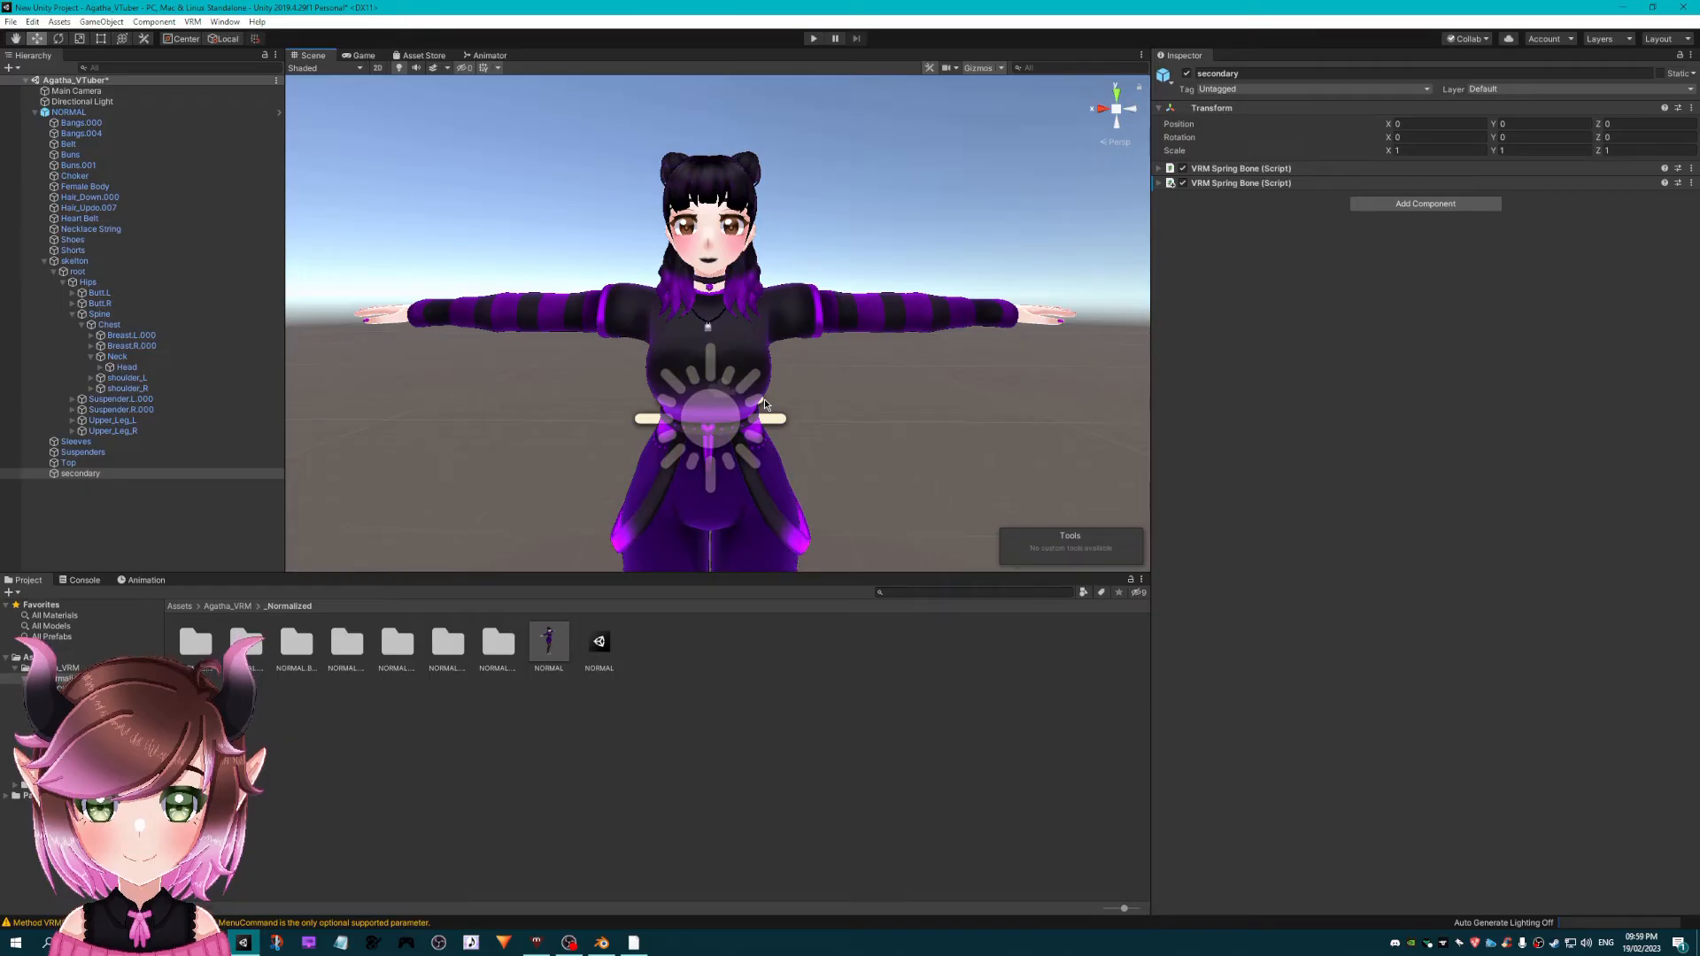
mouse_move(740, 469)
middle_mouse_down()
mouse_move(719, 437)
mouse_move(768, 509)
mouse_move(739, 399)
mouse_move(739, 466)
middle_mouse_up()
scroll(739, 467, "up", 3)
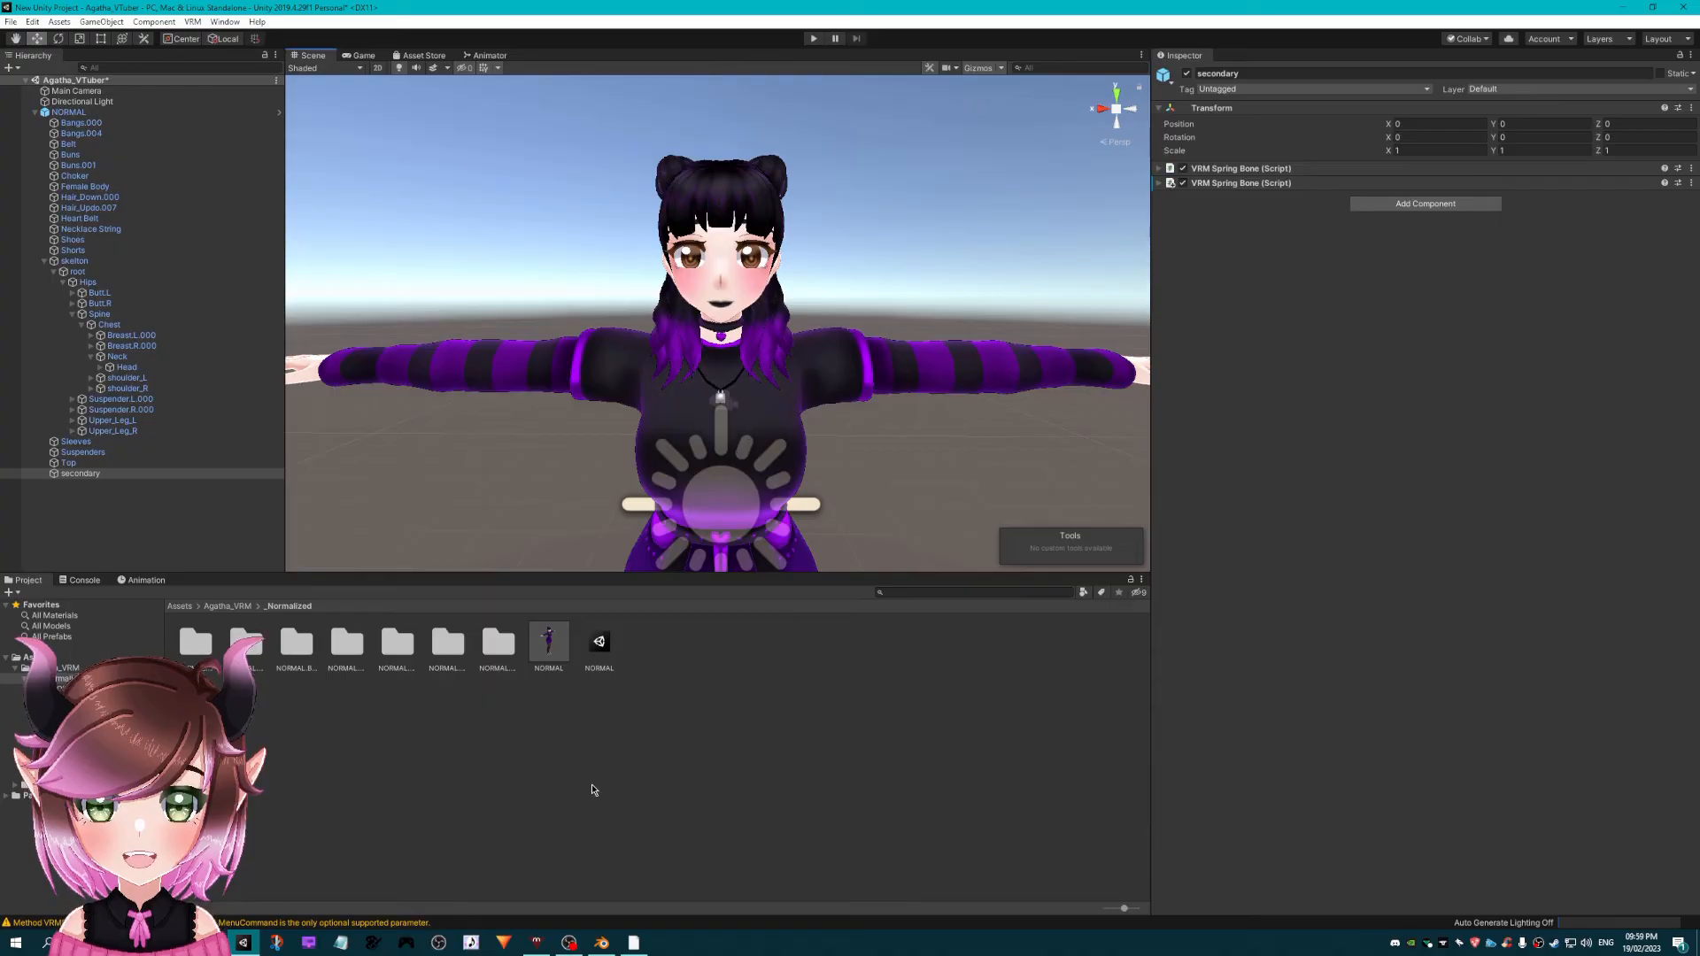
- Expand the Hair spring bone on the secondary object and set its Collider Groups size to 50
middle_click_drag(692, 415, 693, 327)
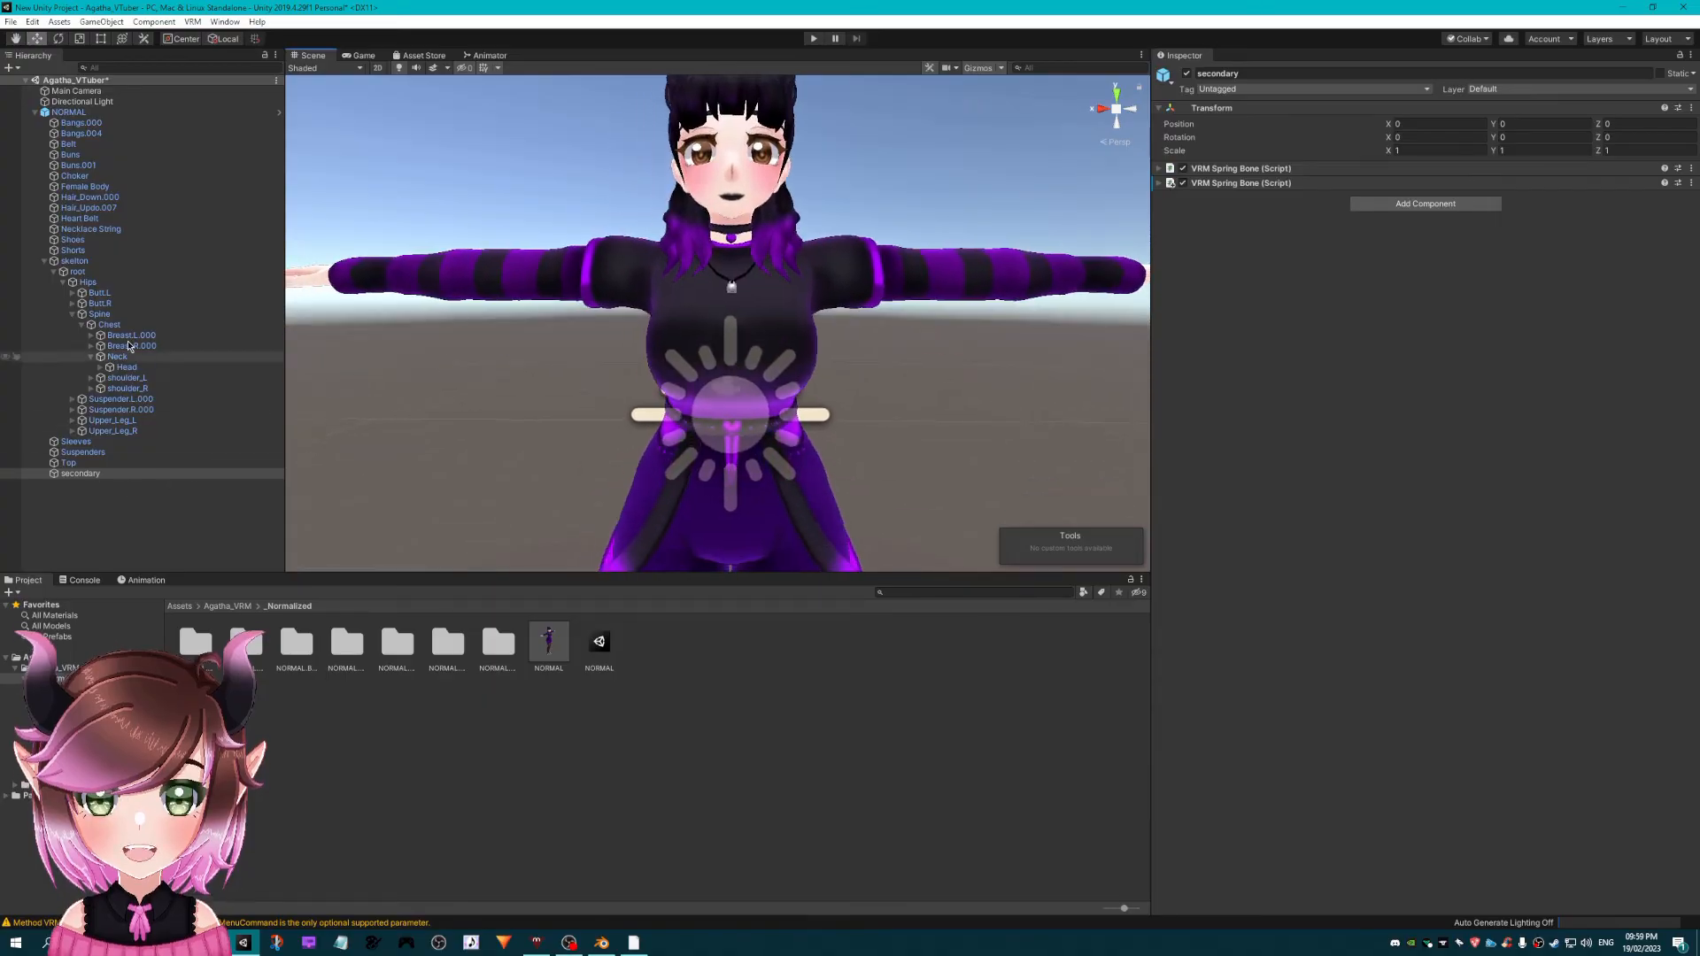
left_click(1417, 169)
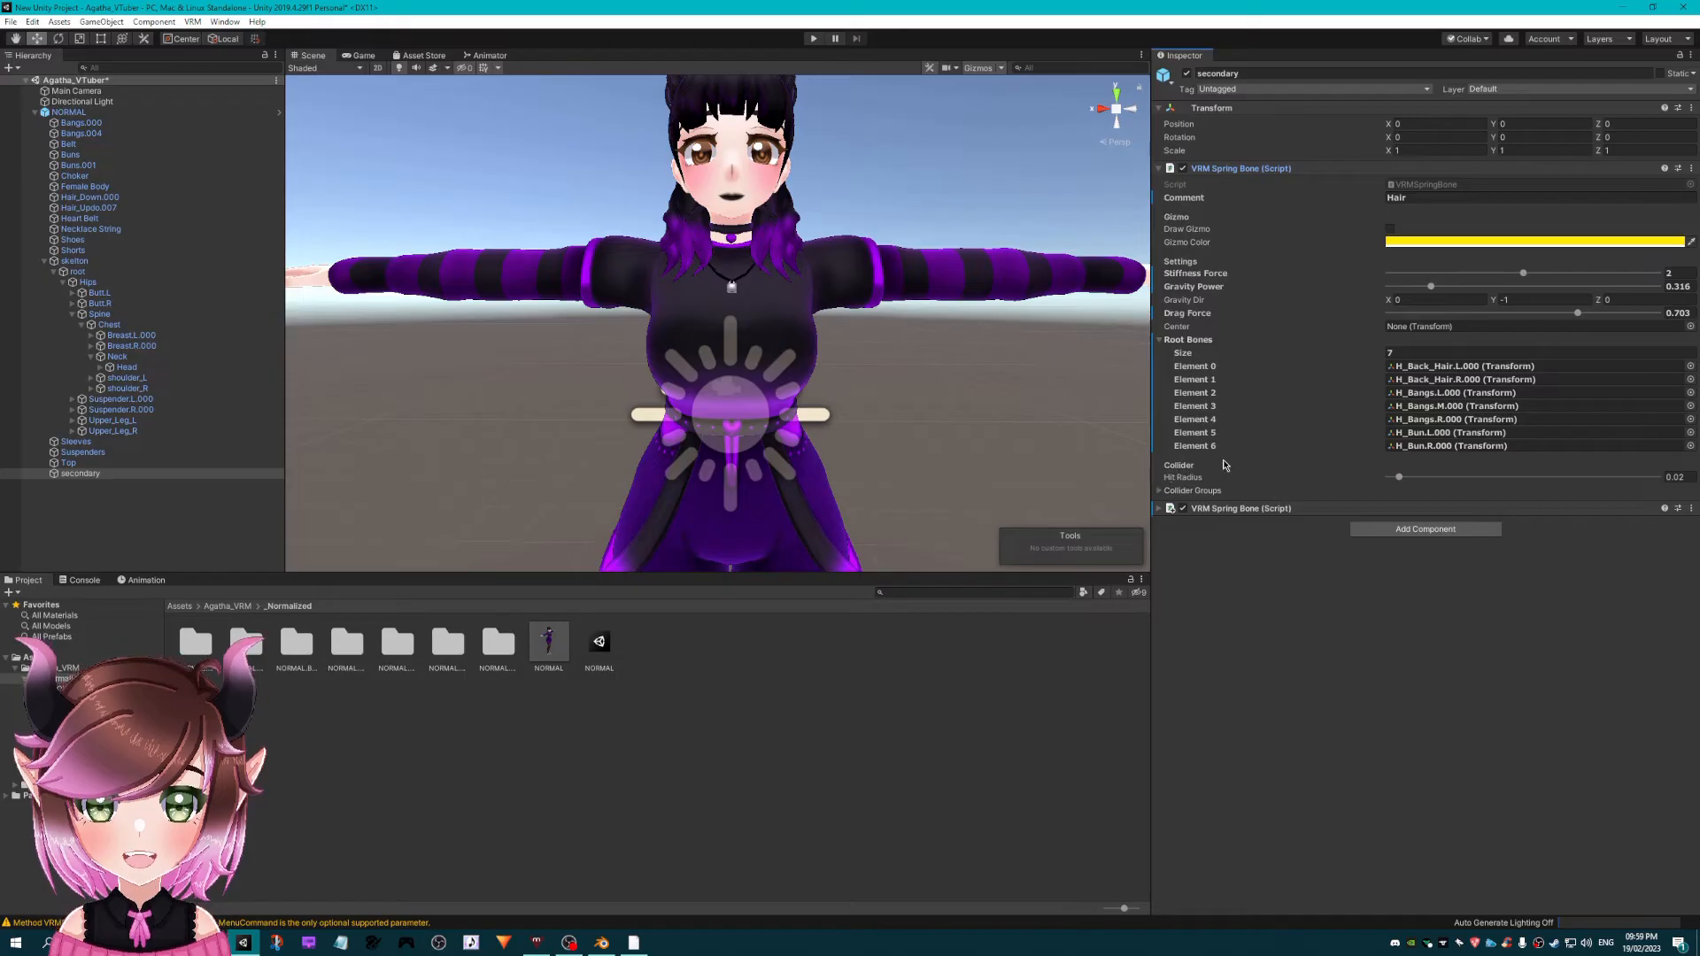
left_click(1160, 491)
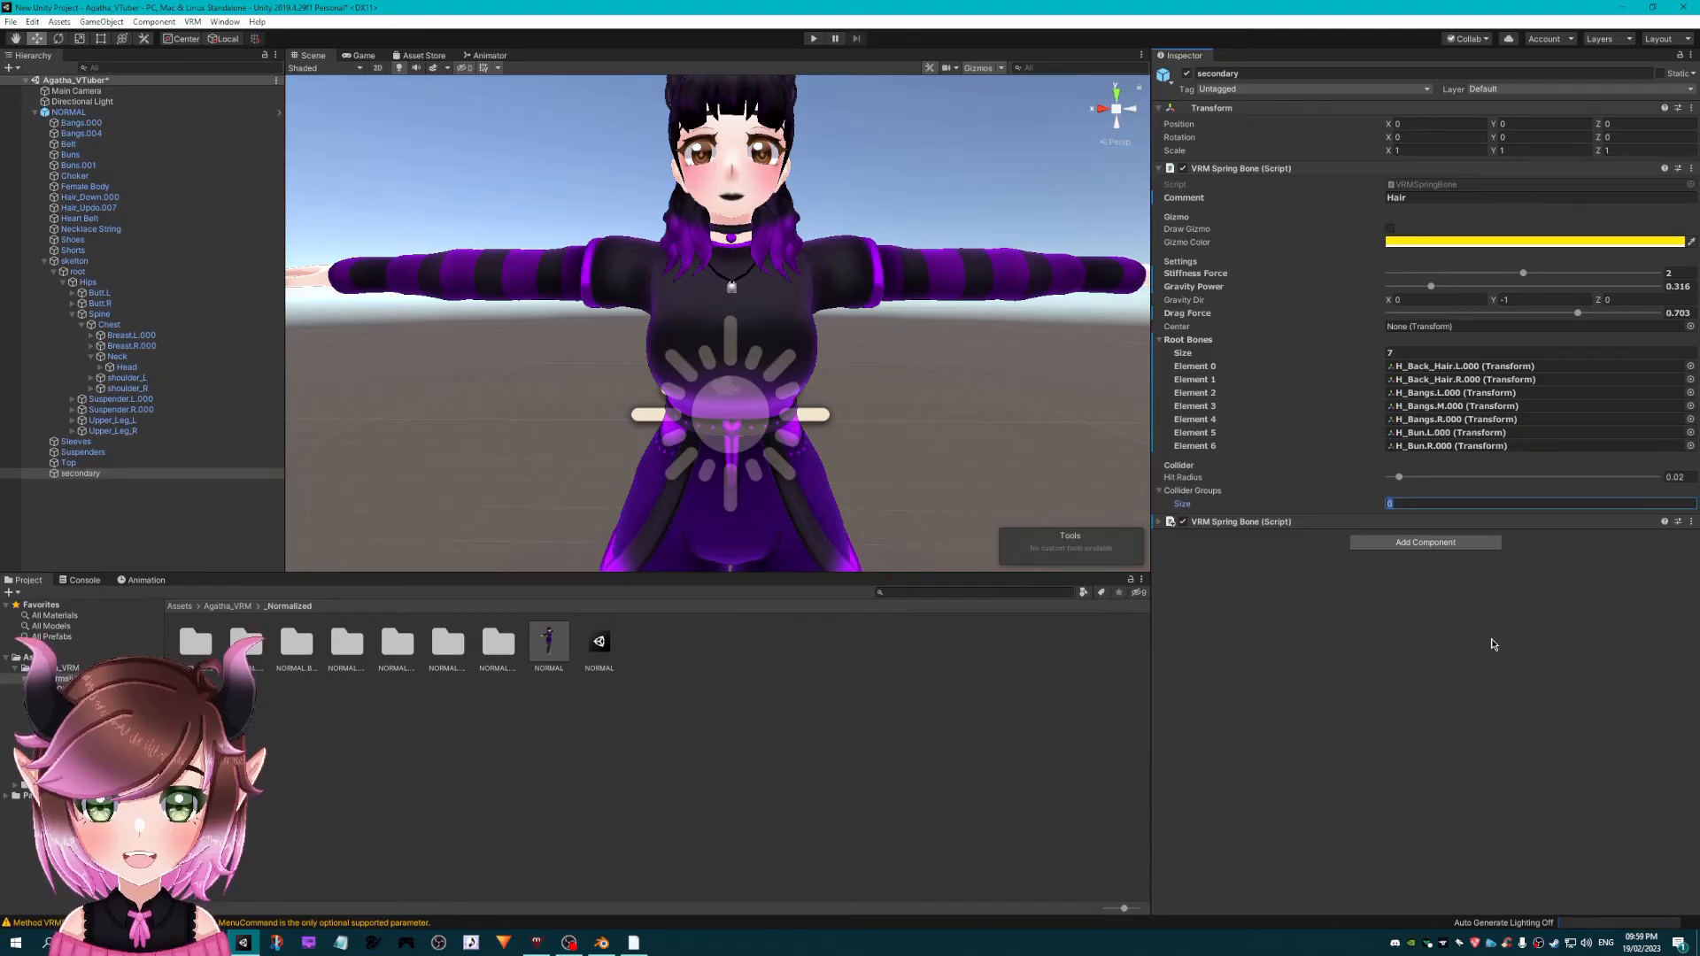
type("50")
key("Return")
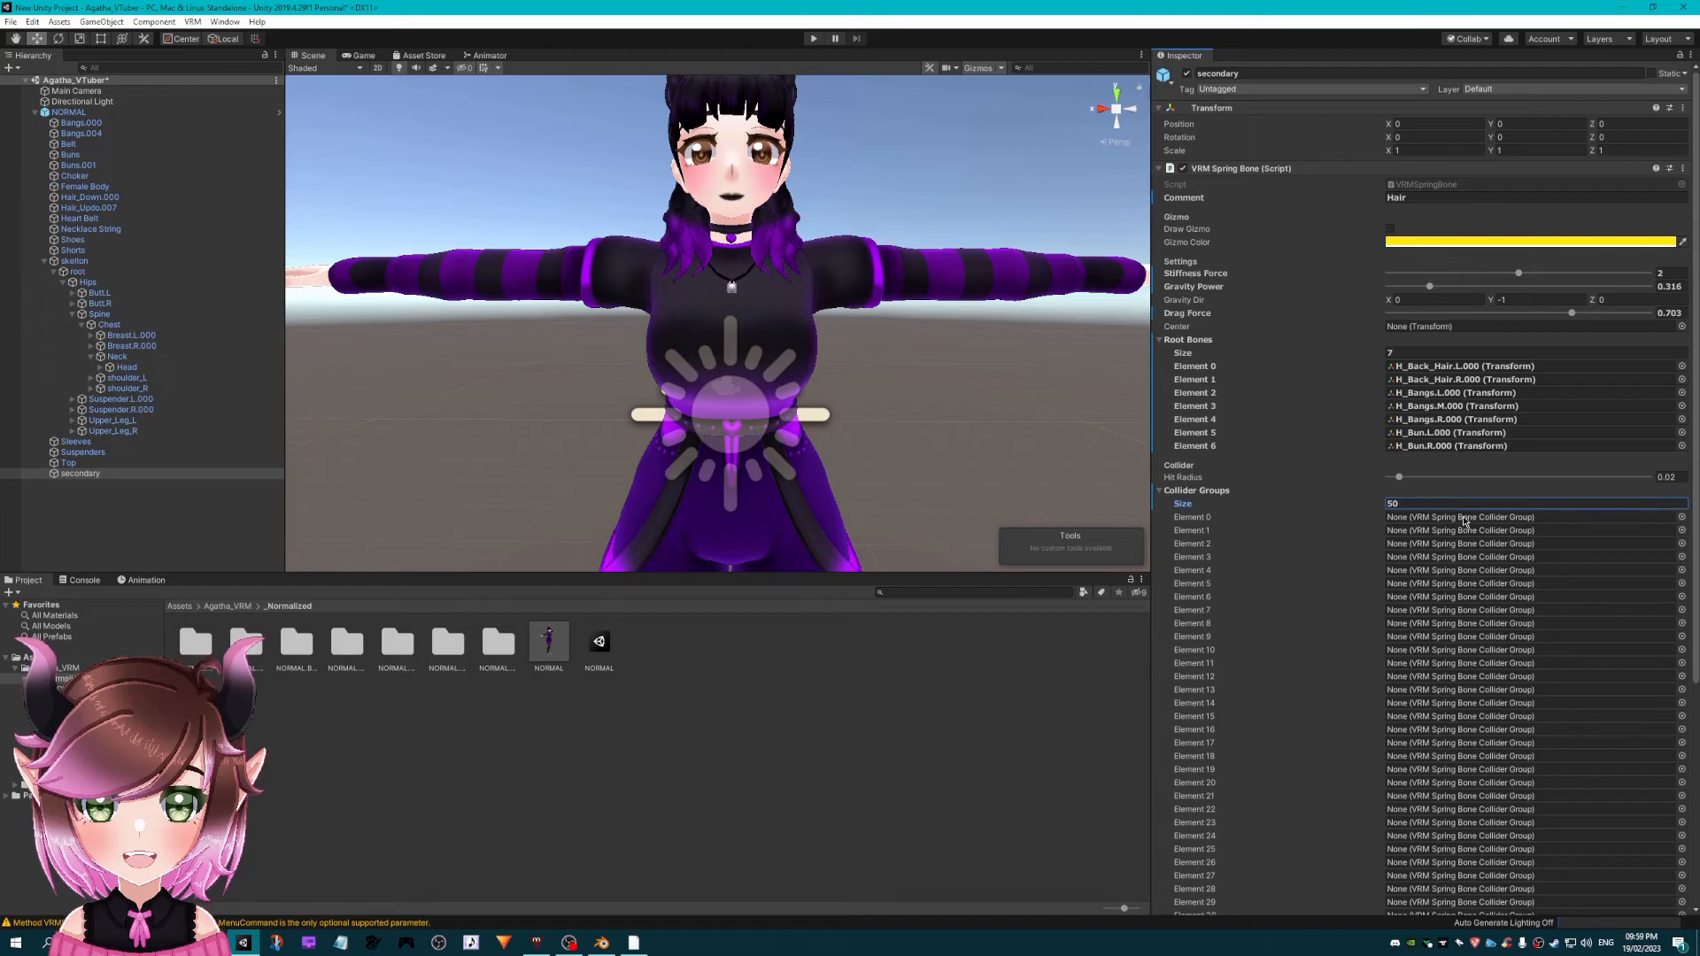
- Assign the Chest, Head and Hips colliders as Elements 0, 1 and 2 of the Hair spring bone's collider groups
left_click(1682, 519)
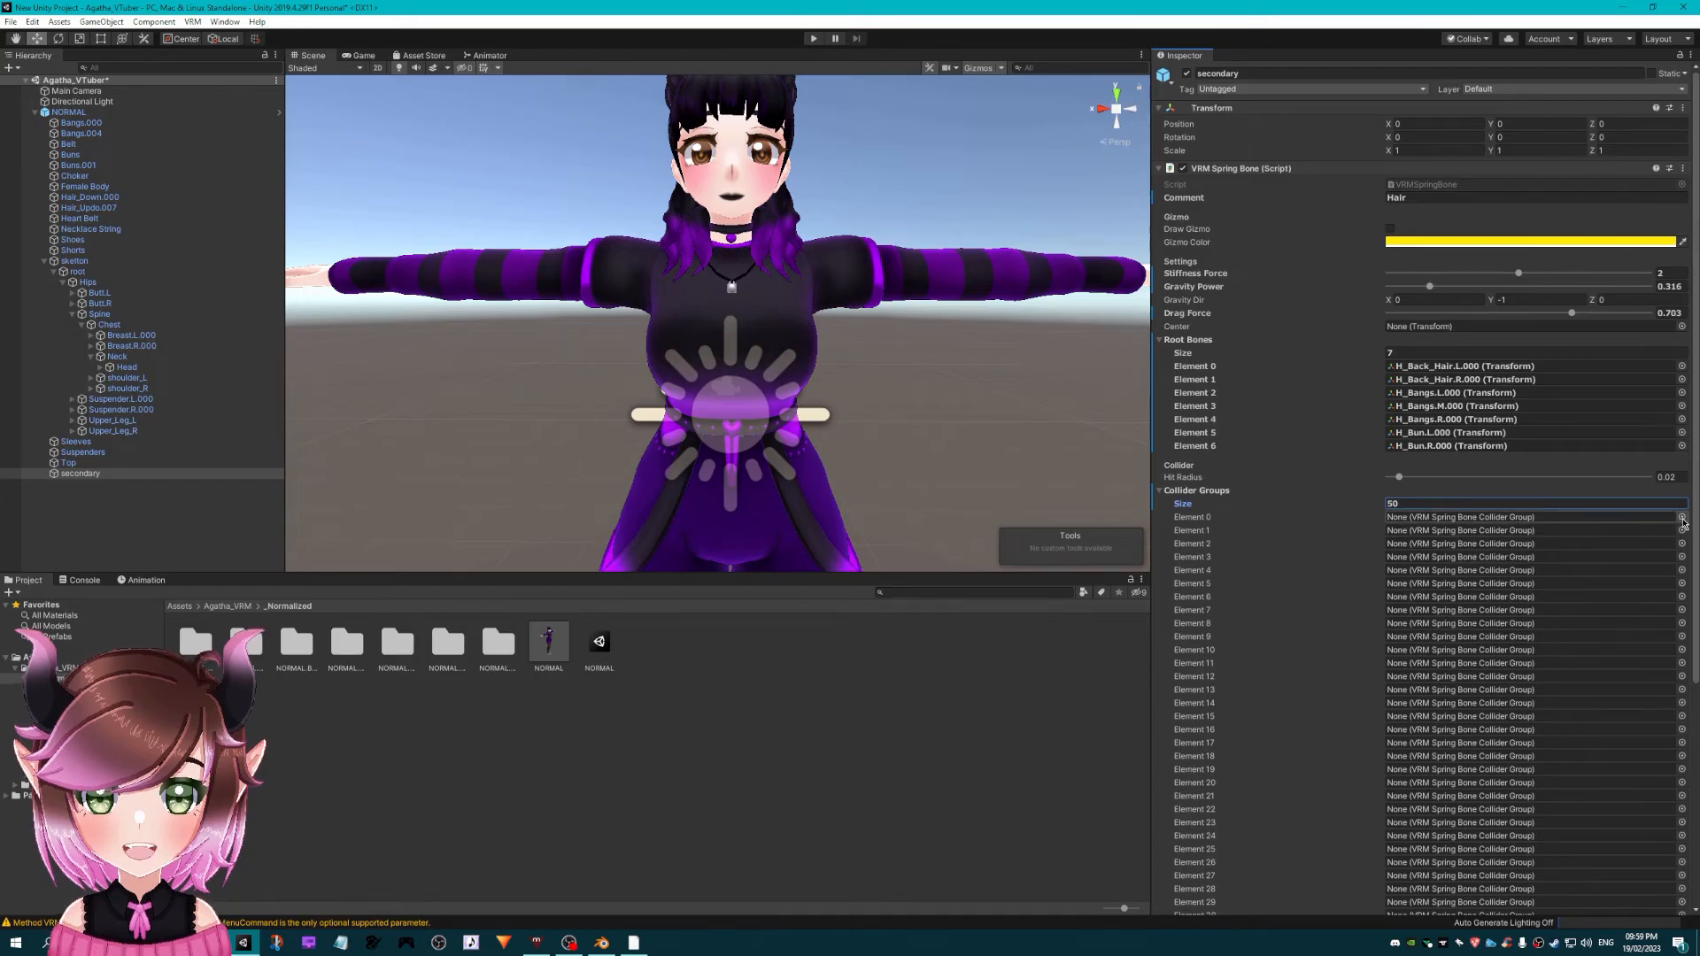
left_click(526, 392)
left_click(1099, 337)
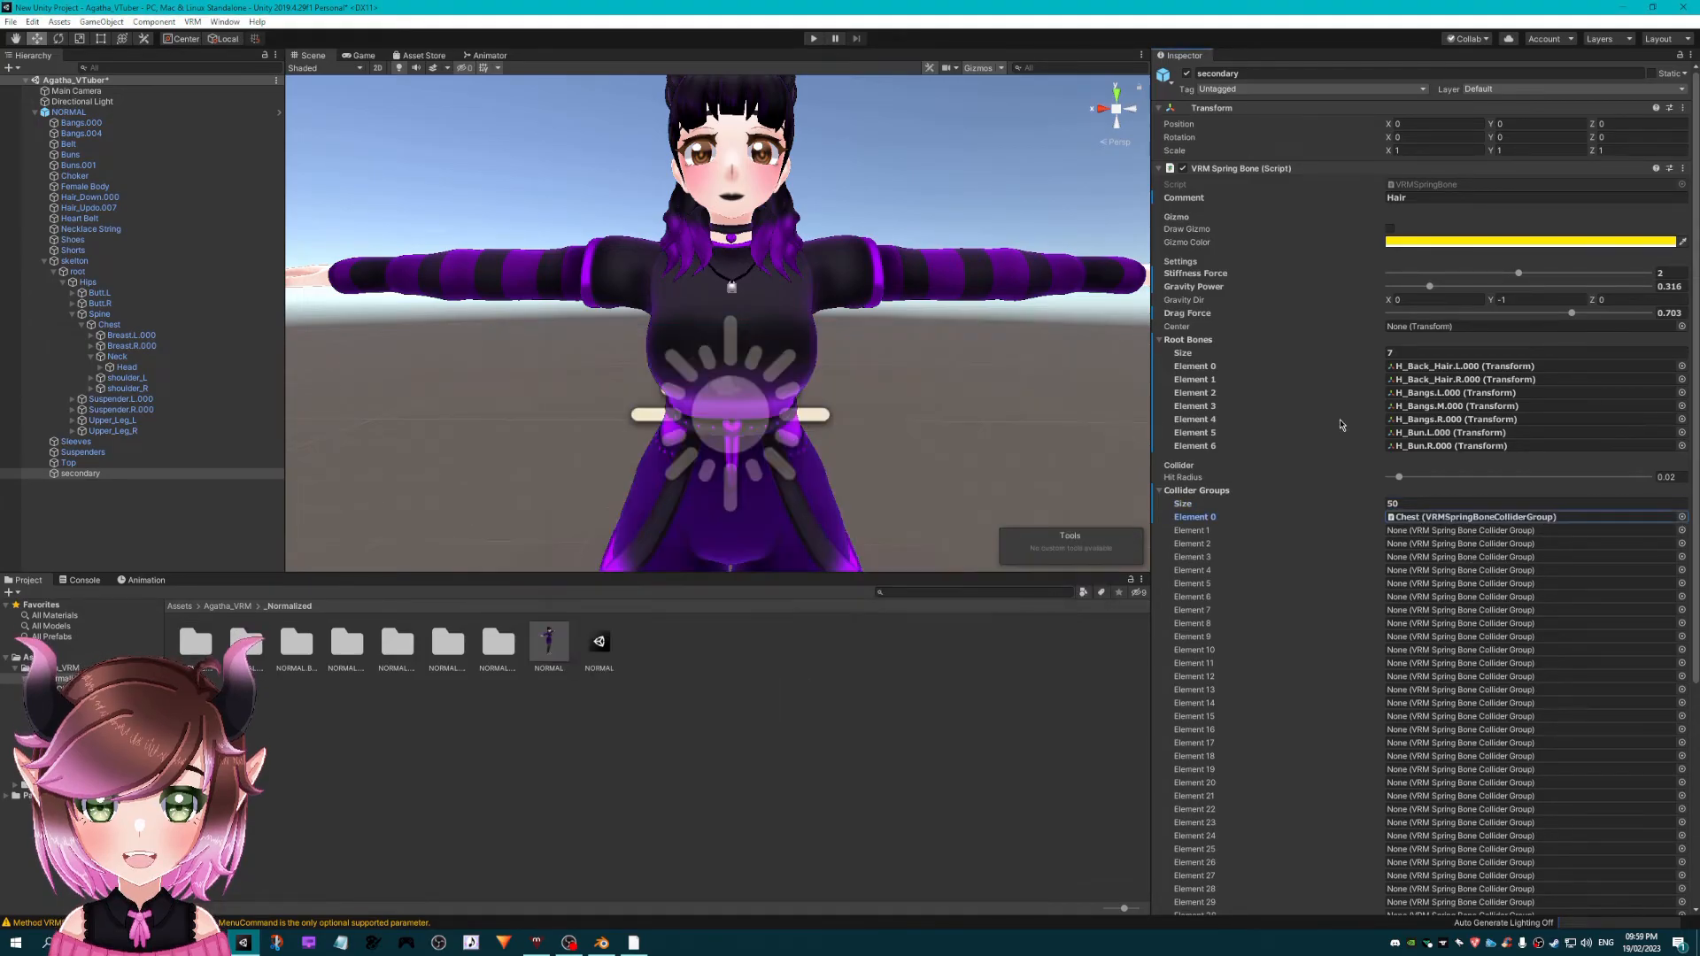
left_click(1682, 532)
left_click(526, 404)
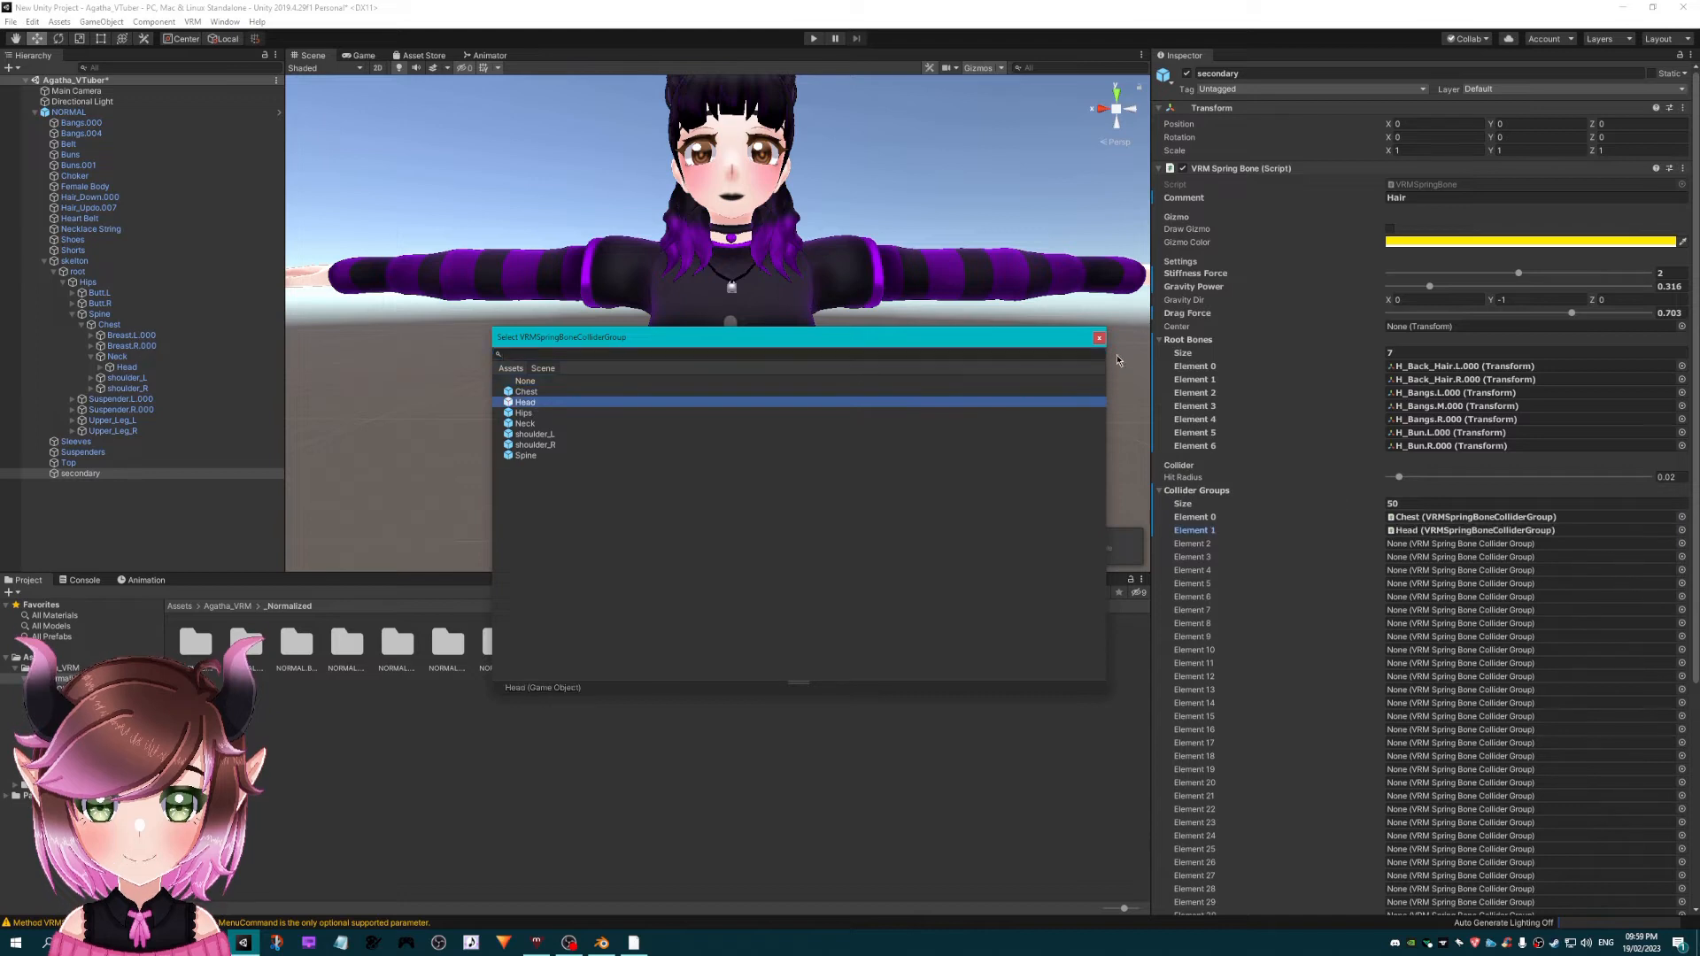
left_click(1098, 337)
left_click(1683, 544)
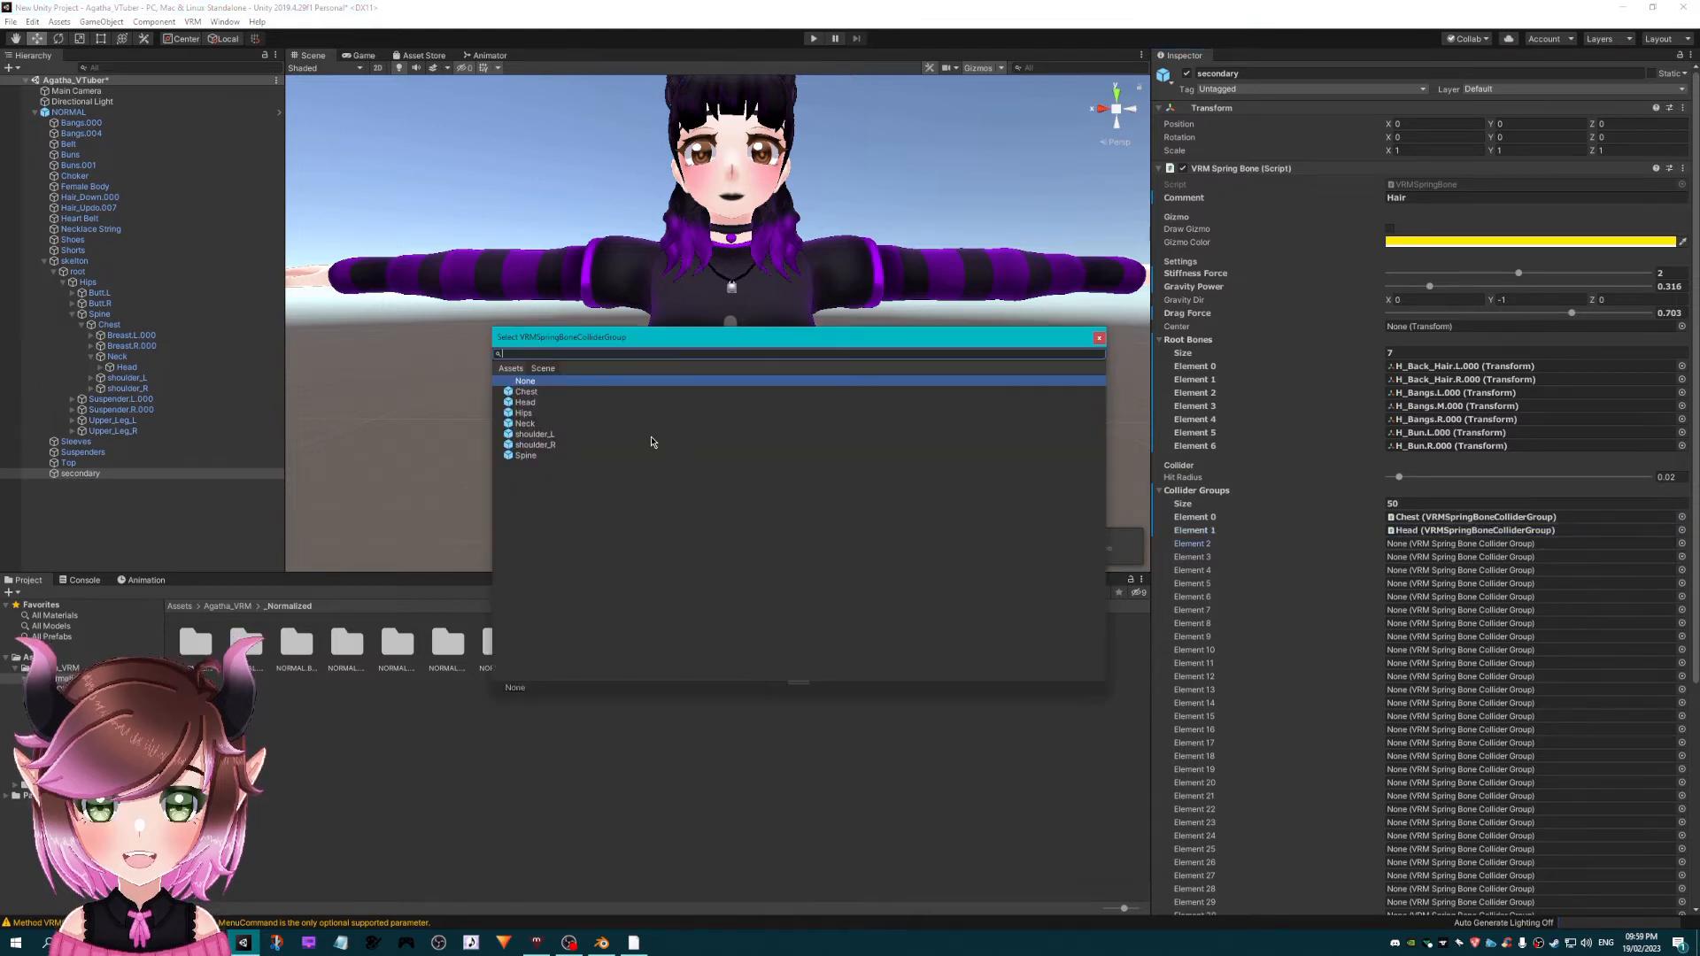
left_click(524, 413)
left_click(1099, 337)
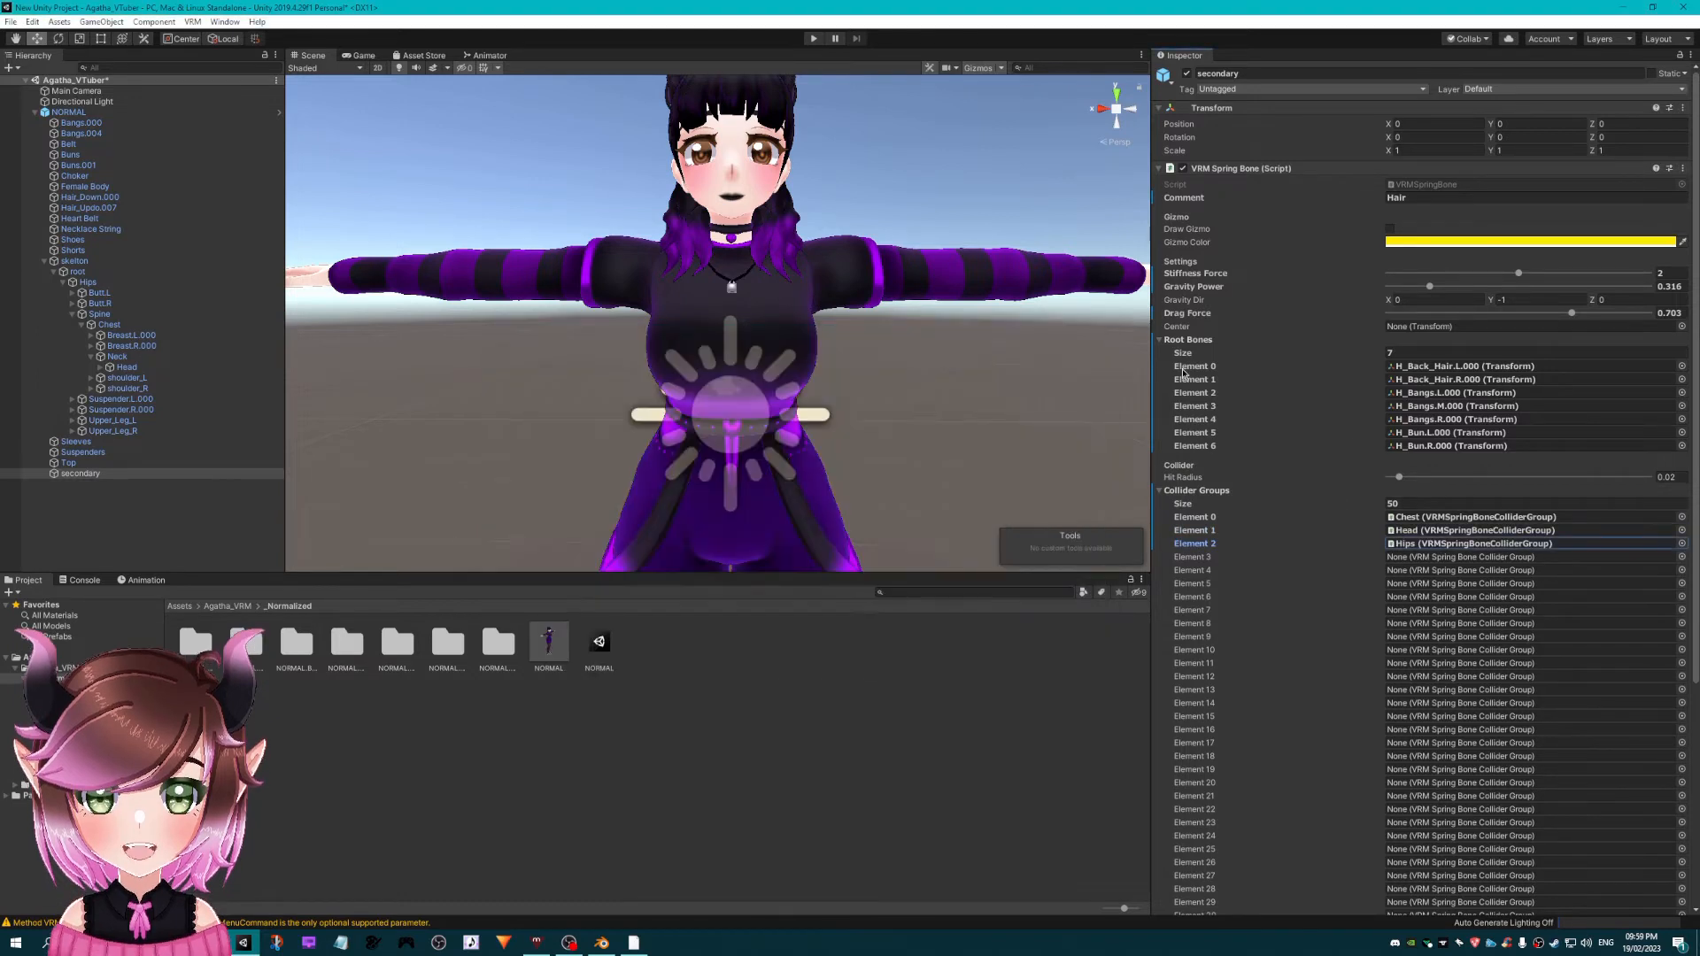
- Assign Neck, shoulder_L, shoulder_R and Spine as Elements 3 to 6 of the Hair spring bone's collider groups
left_click(1681, 556)
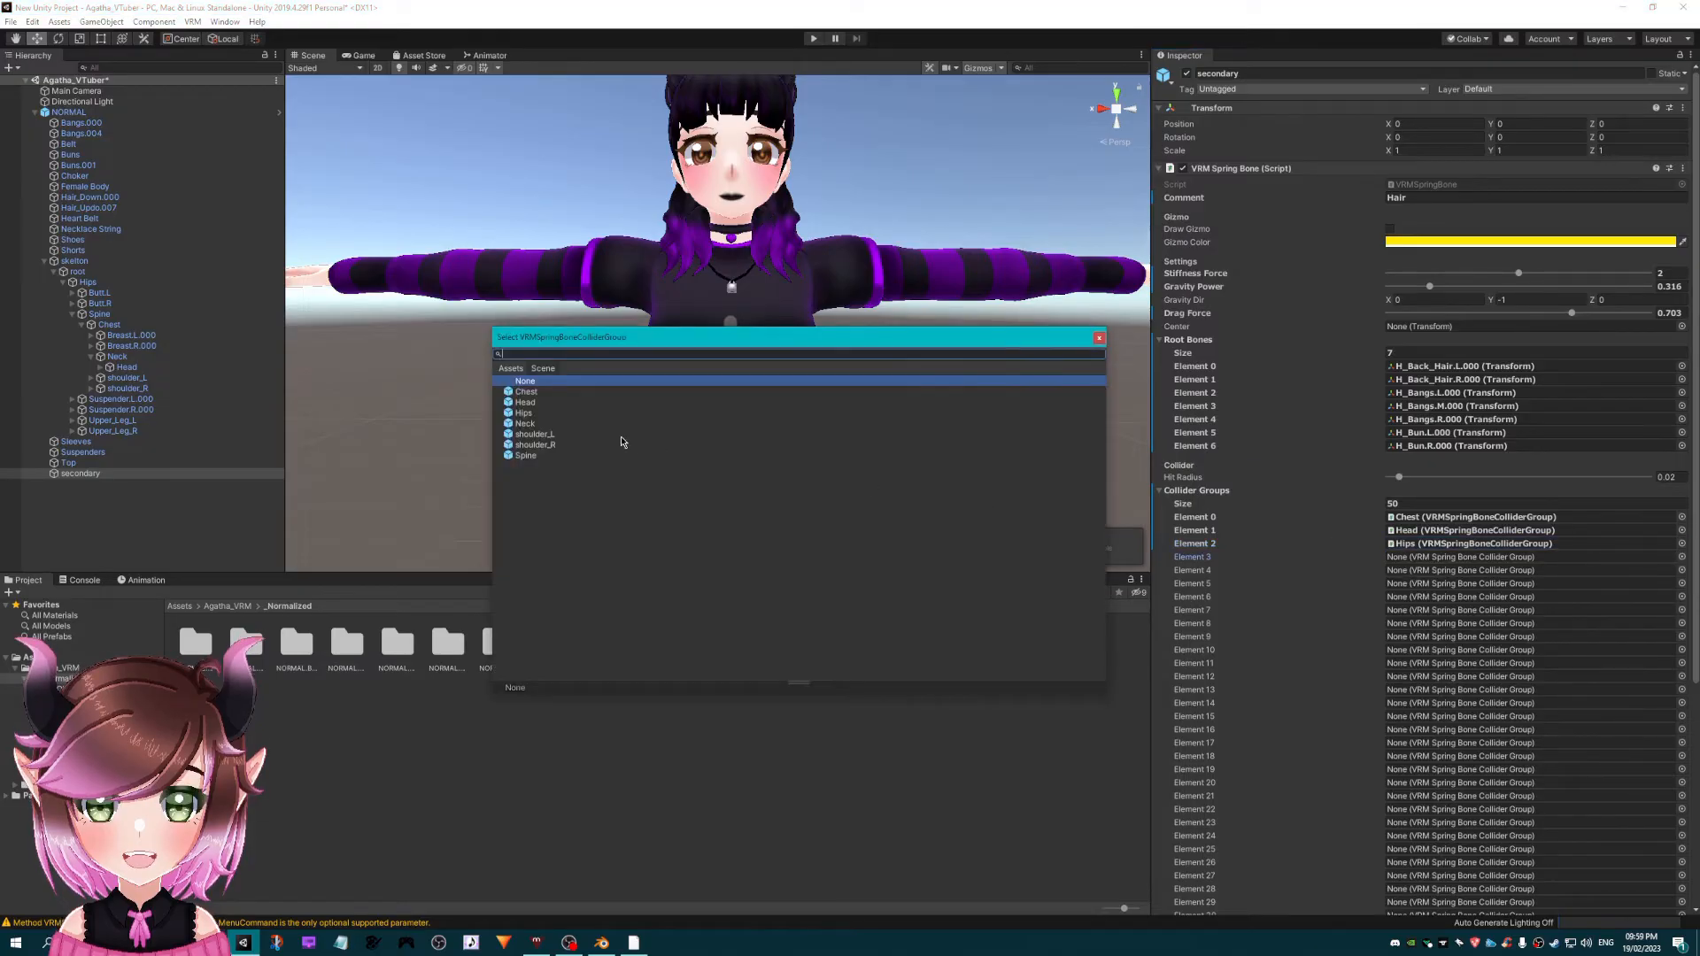
left_click(525, 423)
left_click(1098, 338)
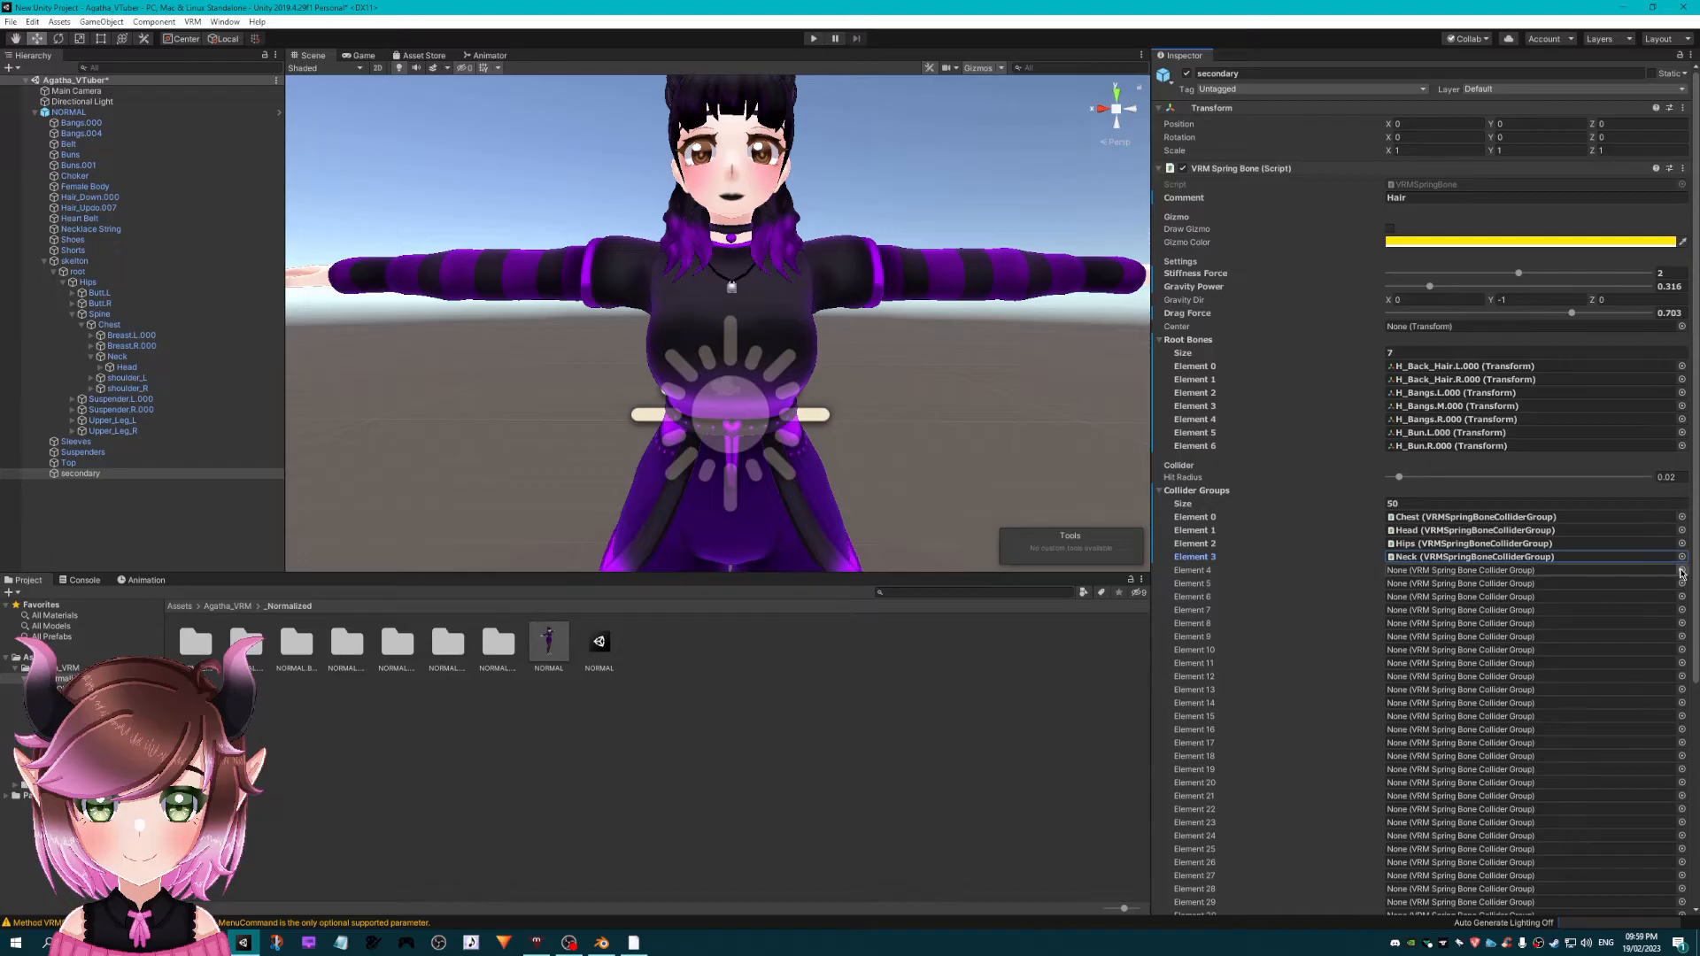
left_click(1681, 571)
left_click(542, 435)
left_click(1099, 338)
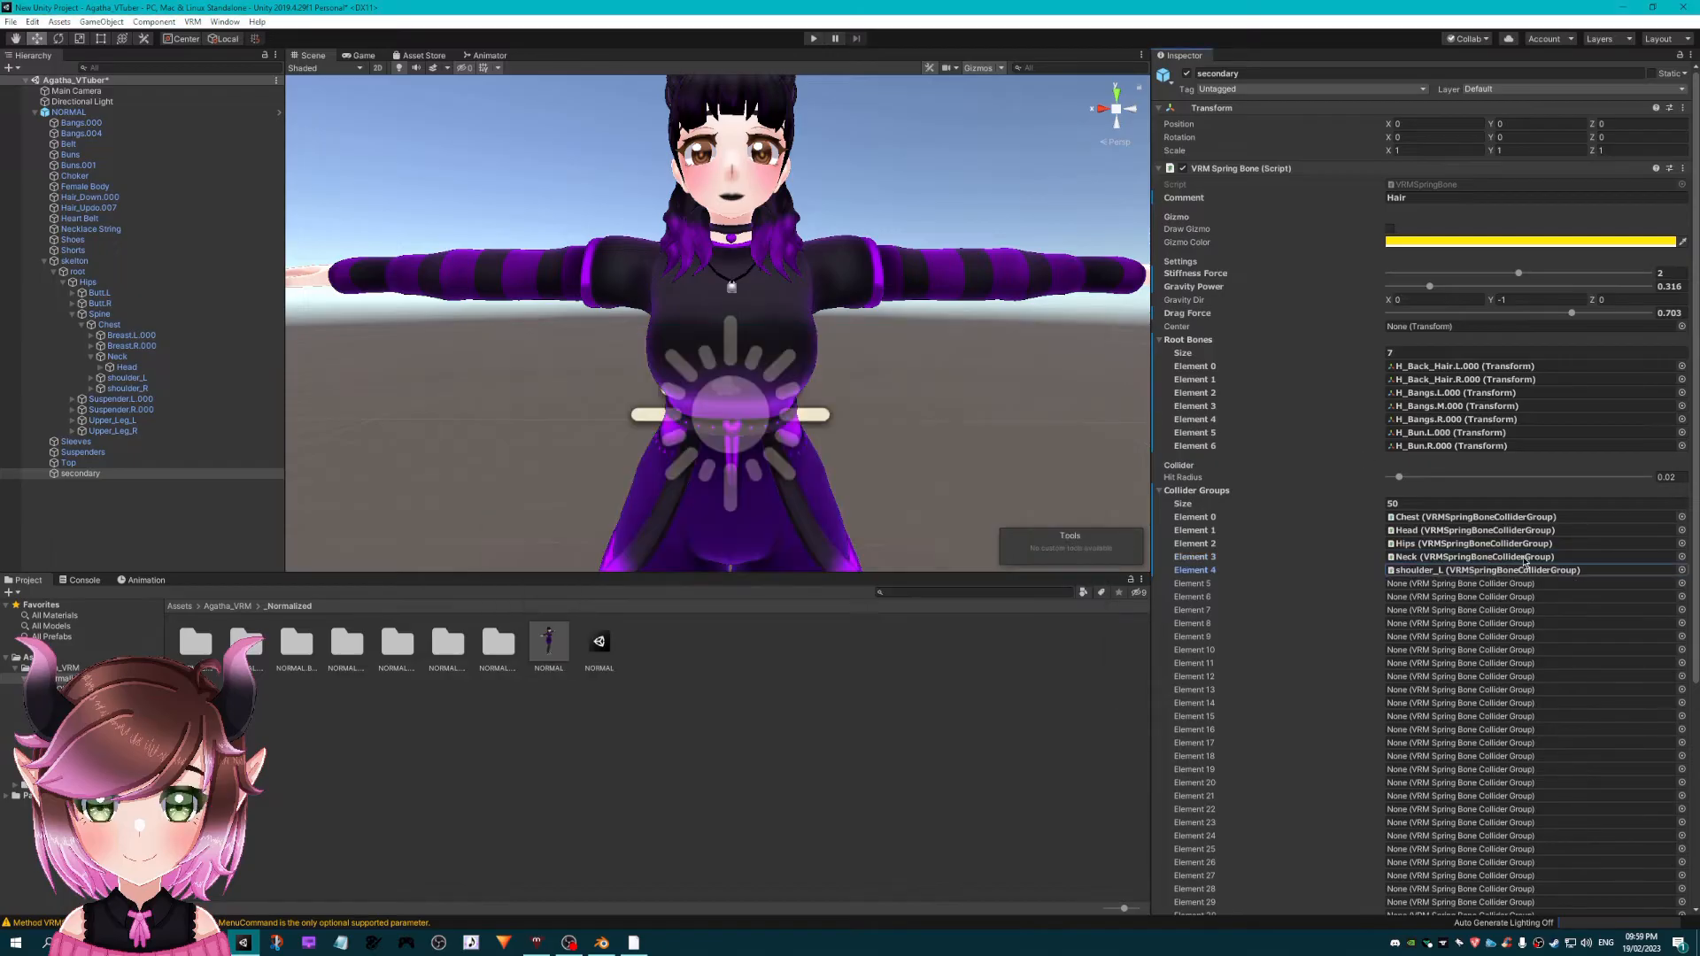
left_click(1681, 585)
left_click(559, 447)
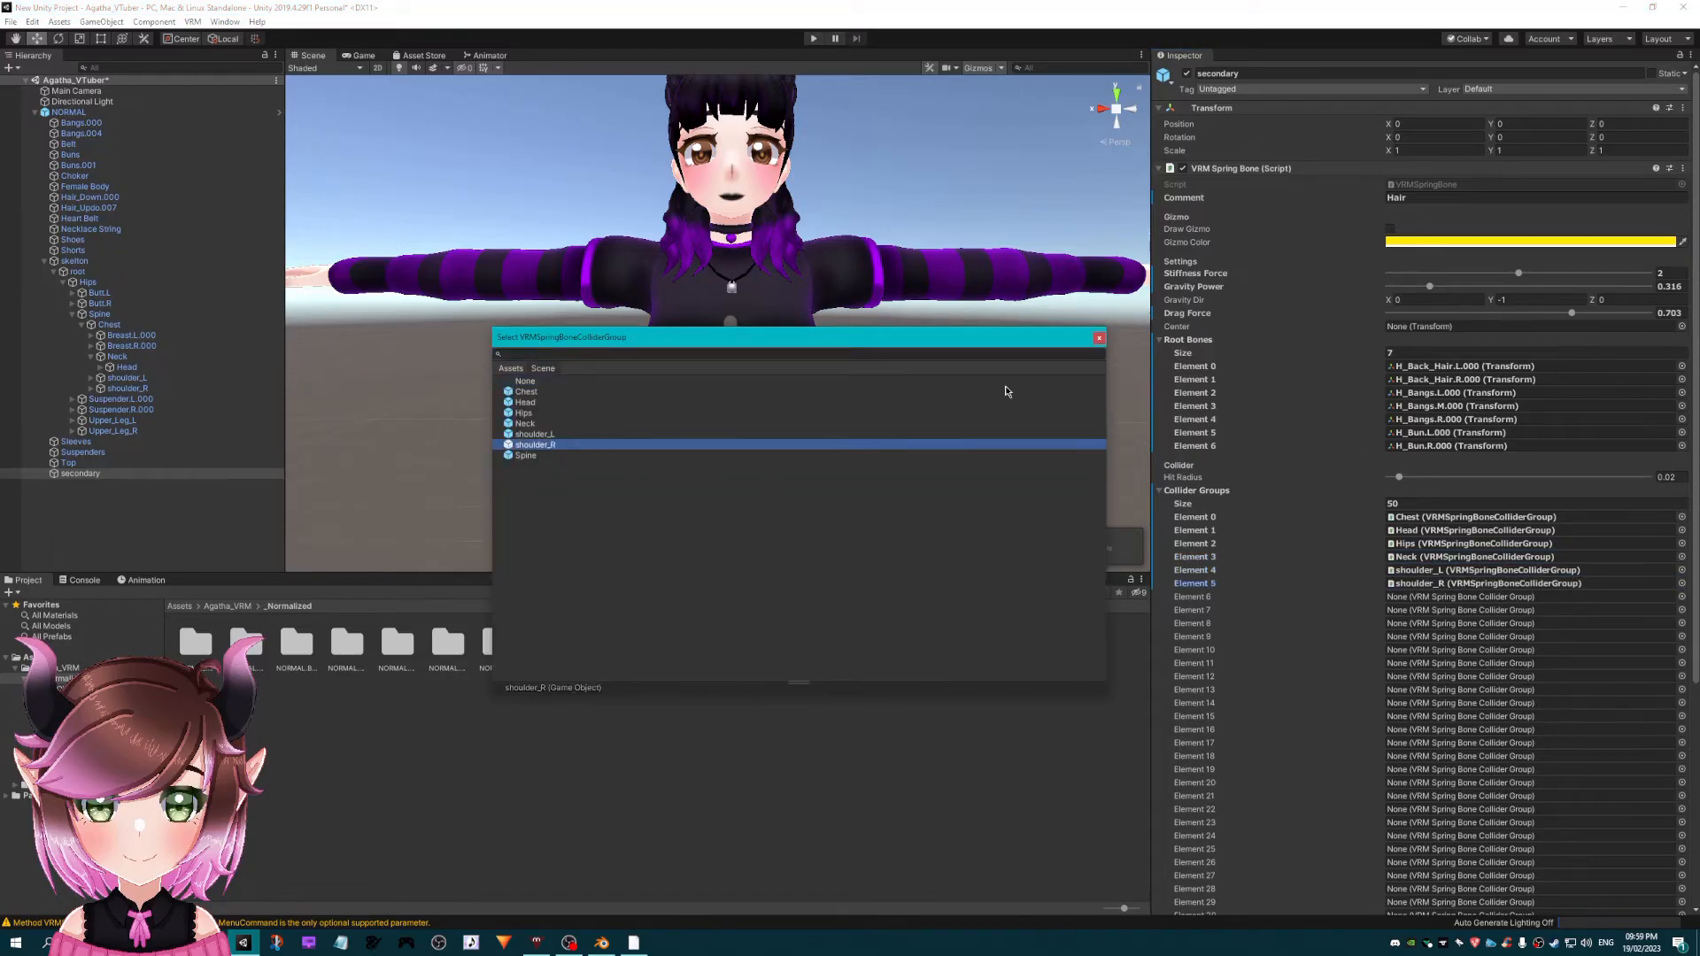
left_click(1099, 337)
left_click(1681, 597)
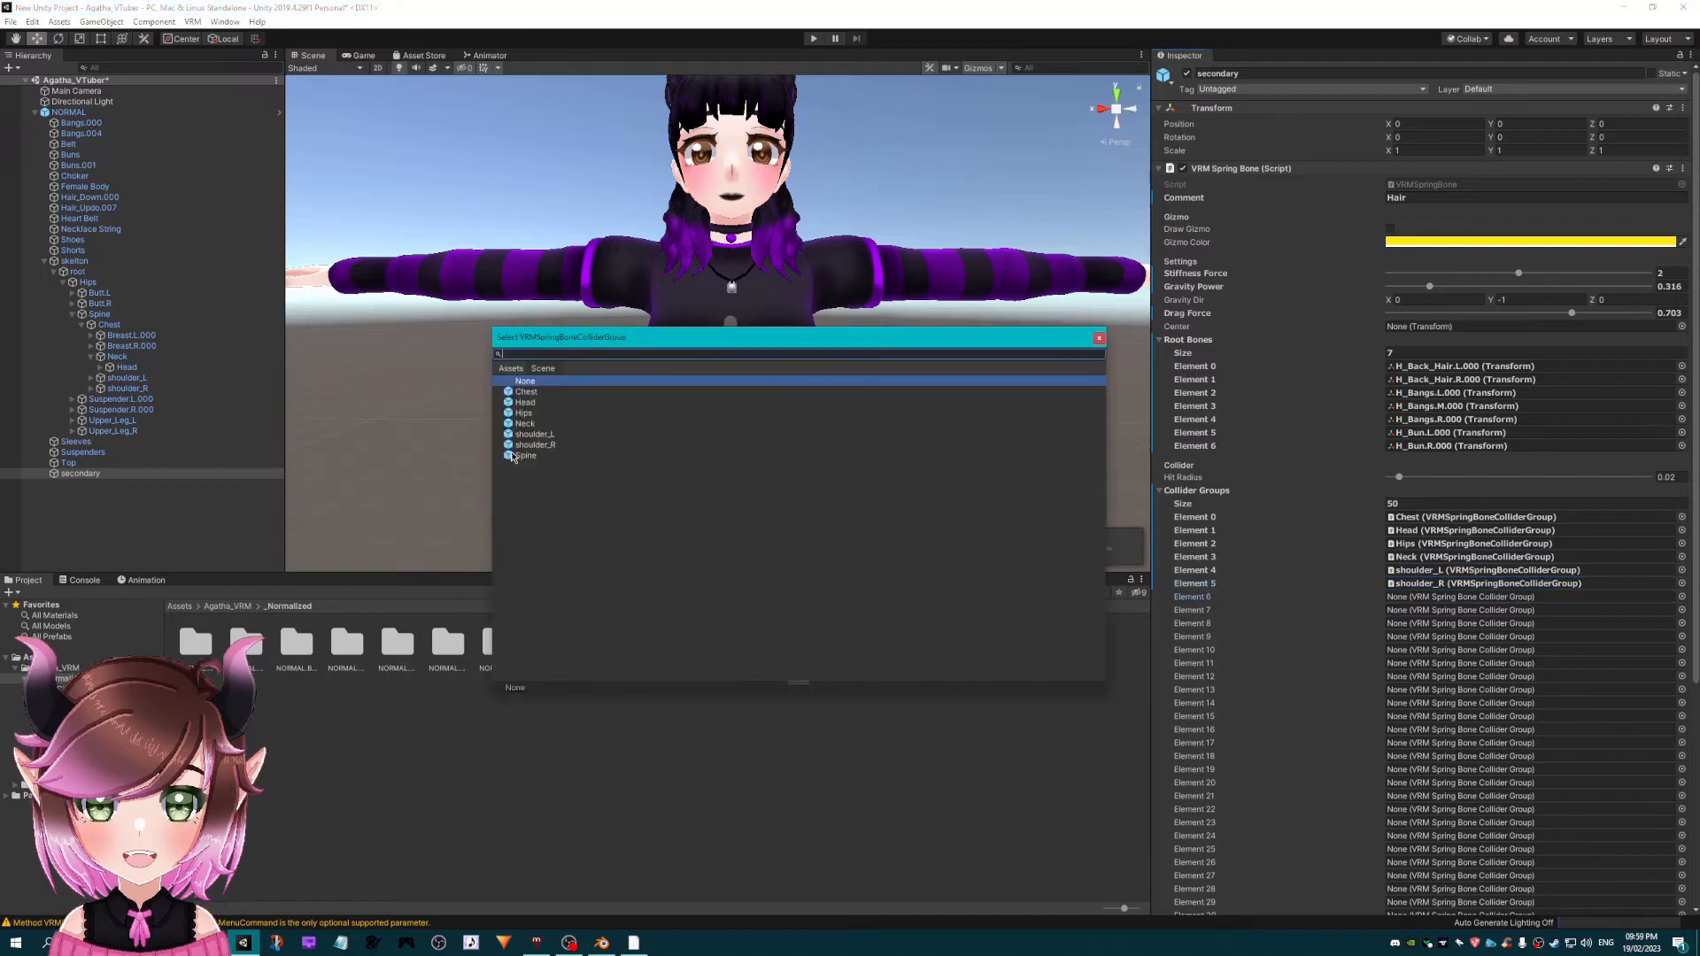
left_click(974, 455)
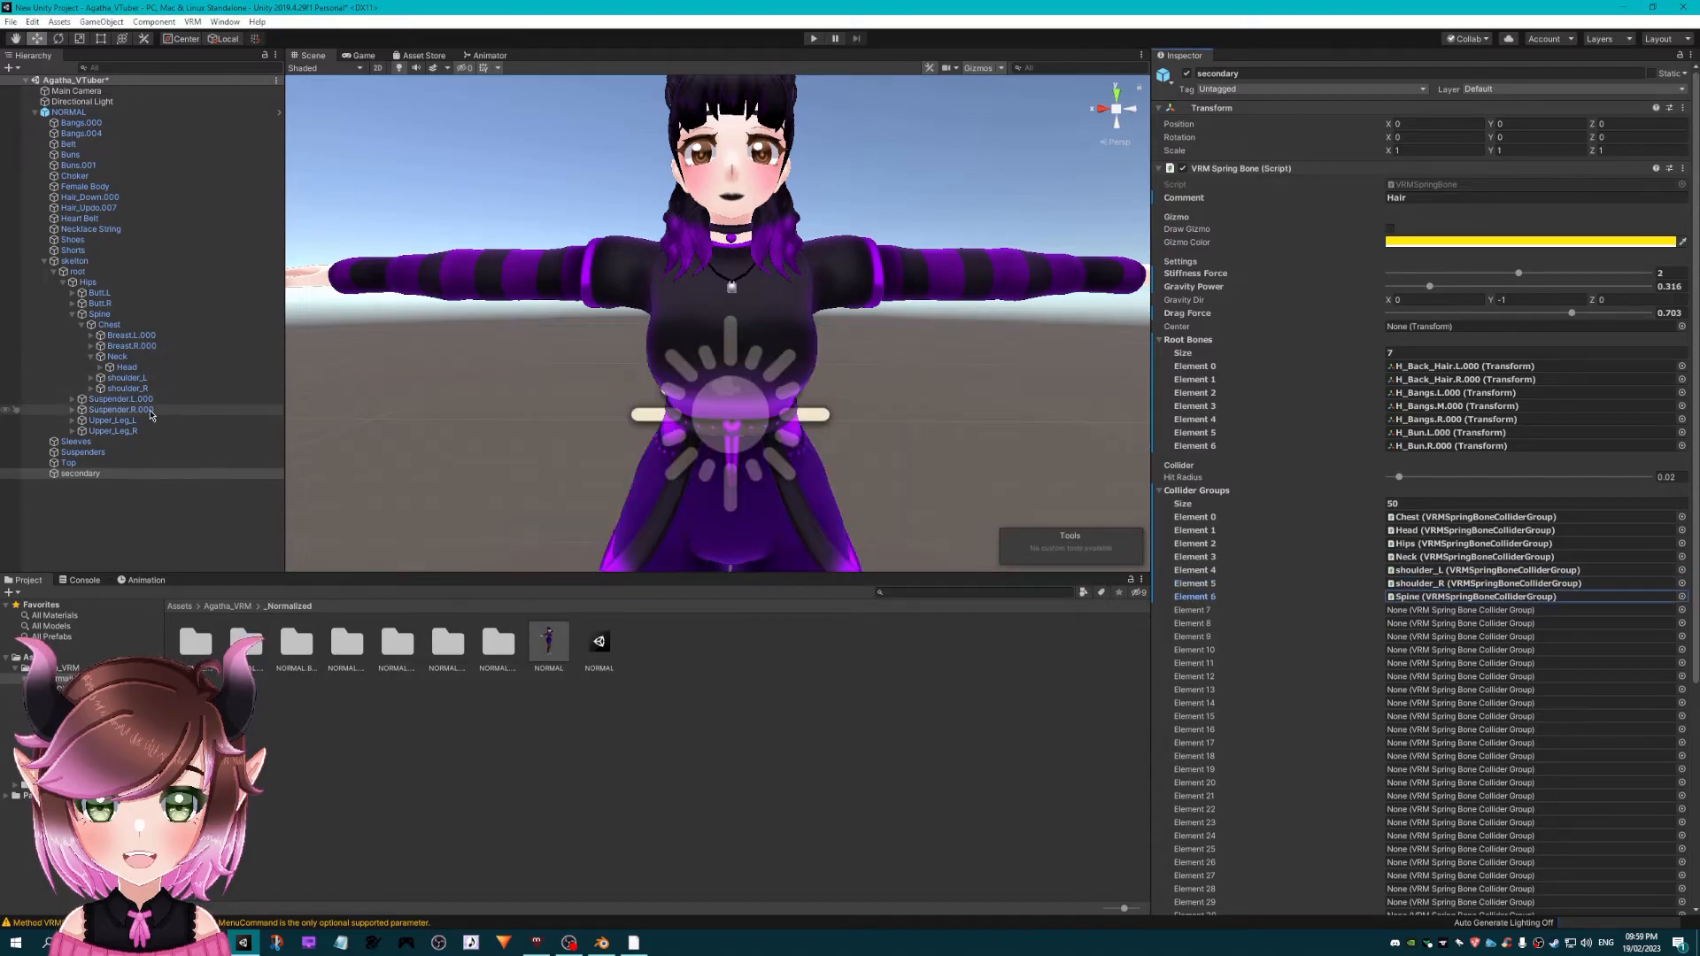
- Add a VRM Spring Bone Collider Group to Upper_Leg_L and set its Element 0 radius to 0.261
double_click(113, 420)
middle_click_drag(645, 300, 644, 281)
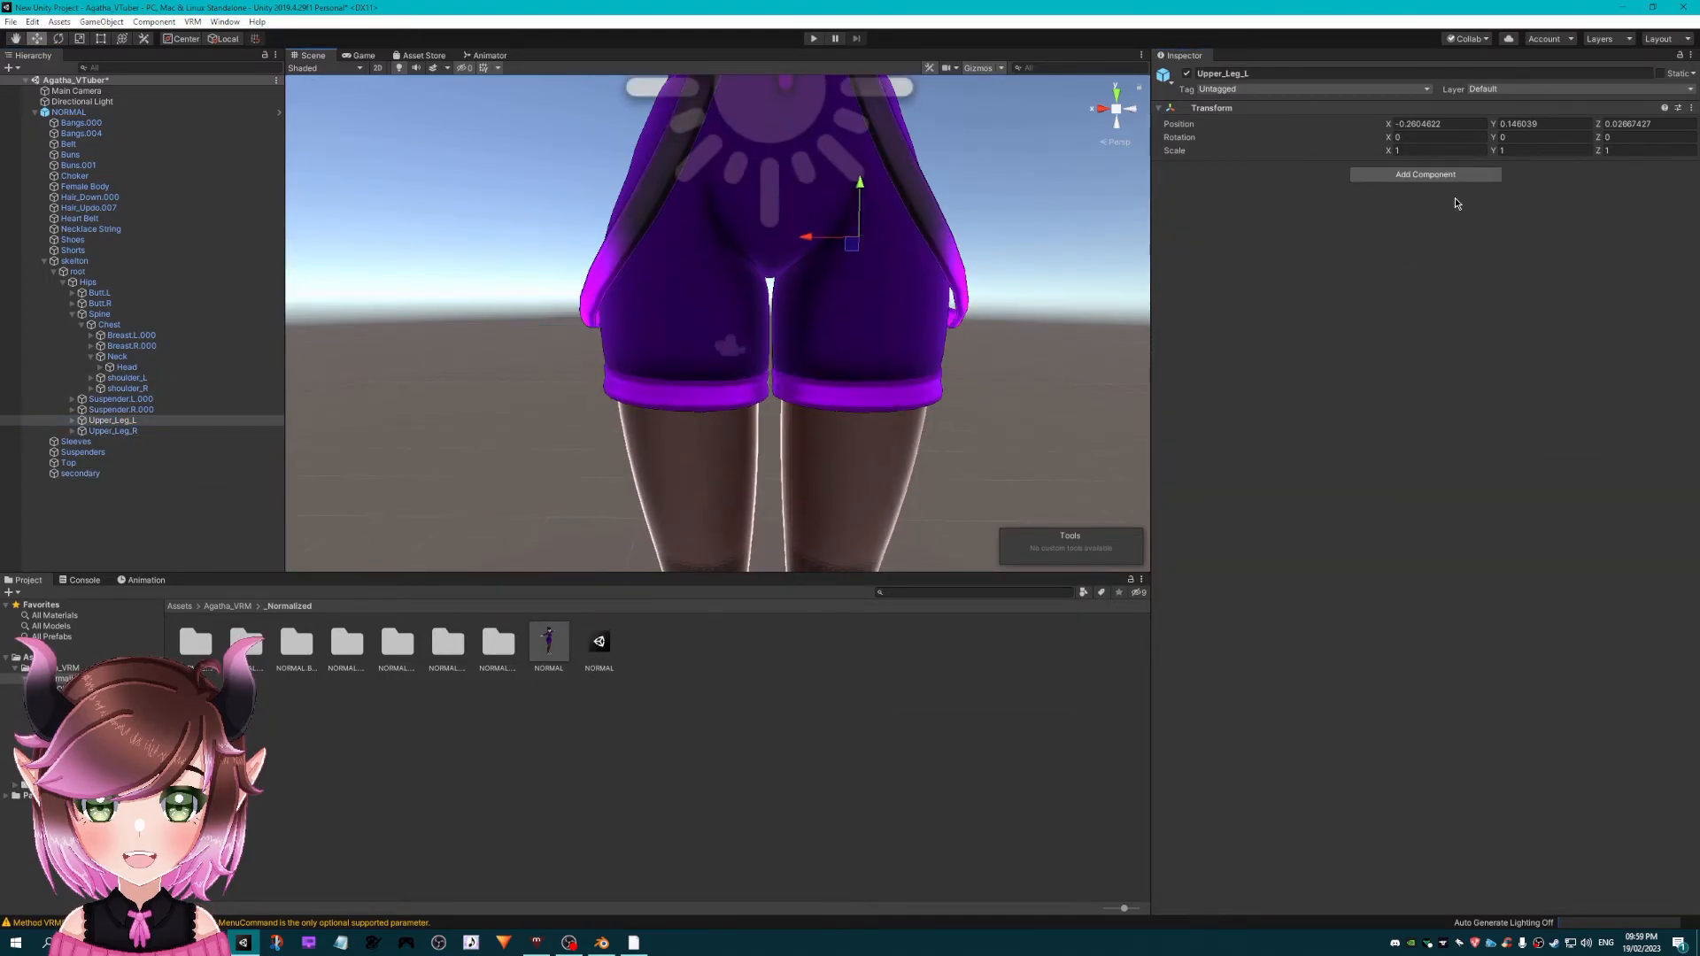
left_click(1426, 175)
left_click(1418, 260)
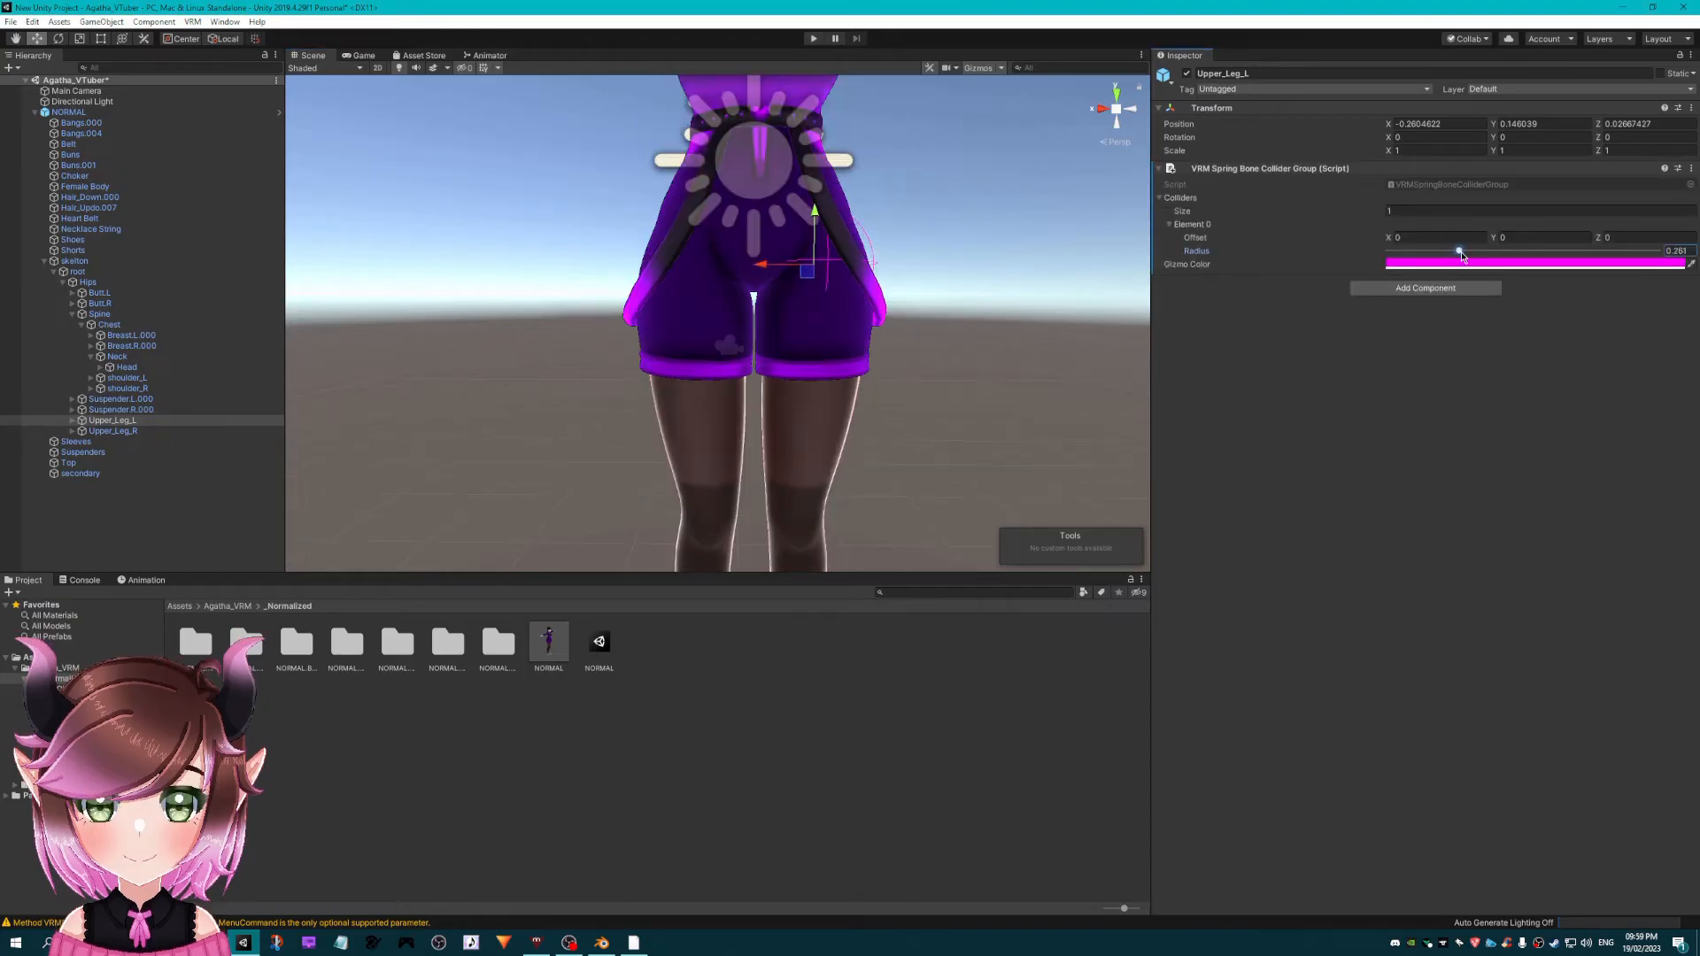
- Set the Upper_Leg_L collider count to 3 and move Element 1 down the thigh to a Y offset of about -0.34
left_click(1396, 211)
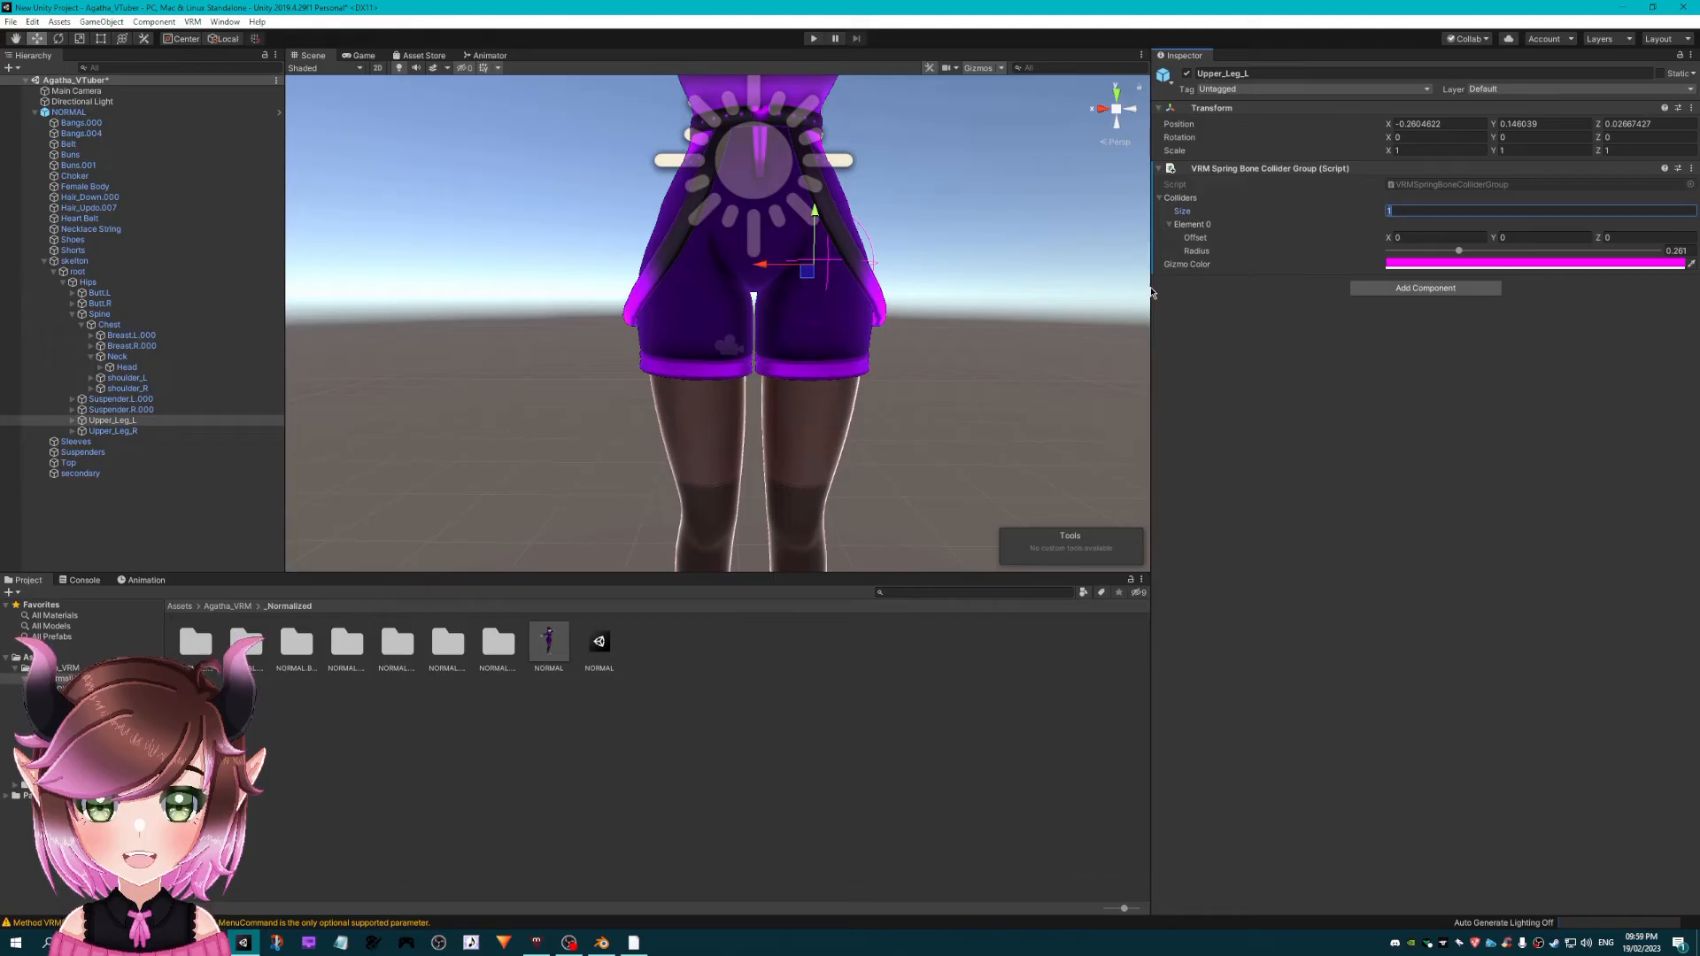
type("3")
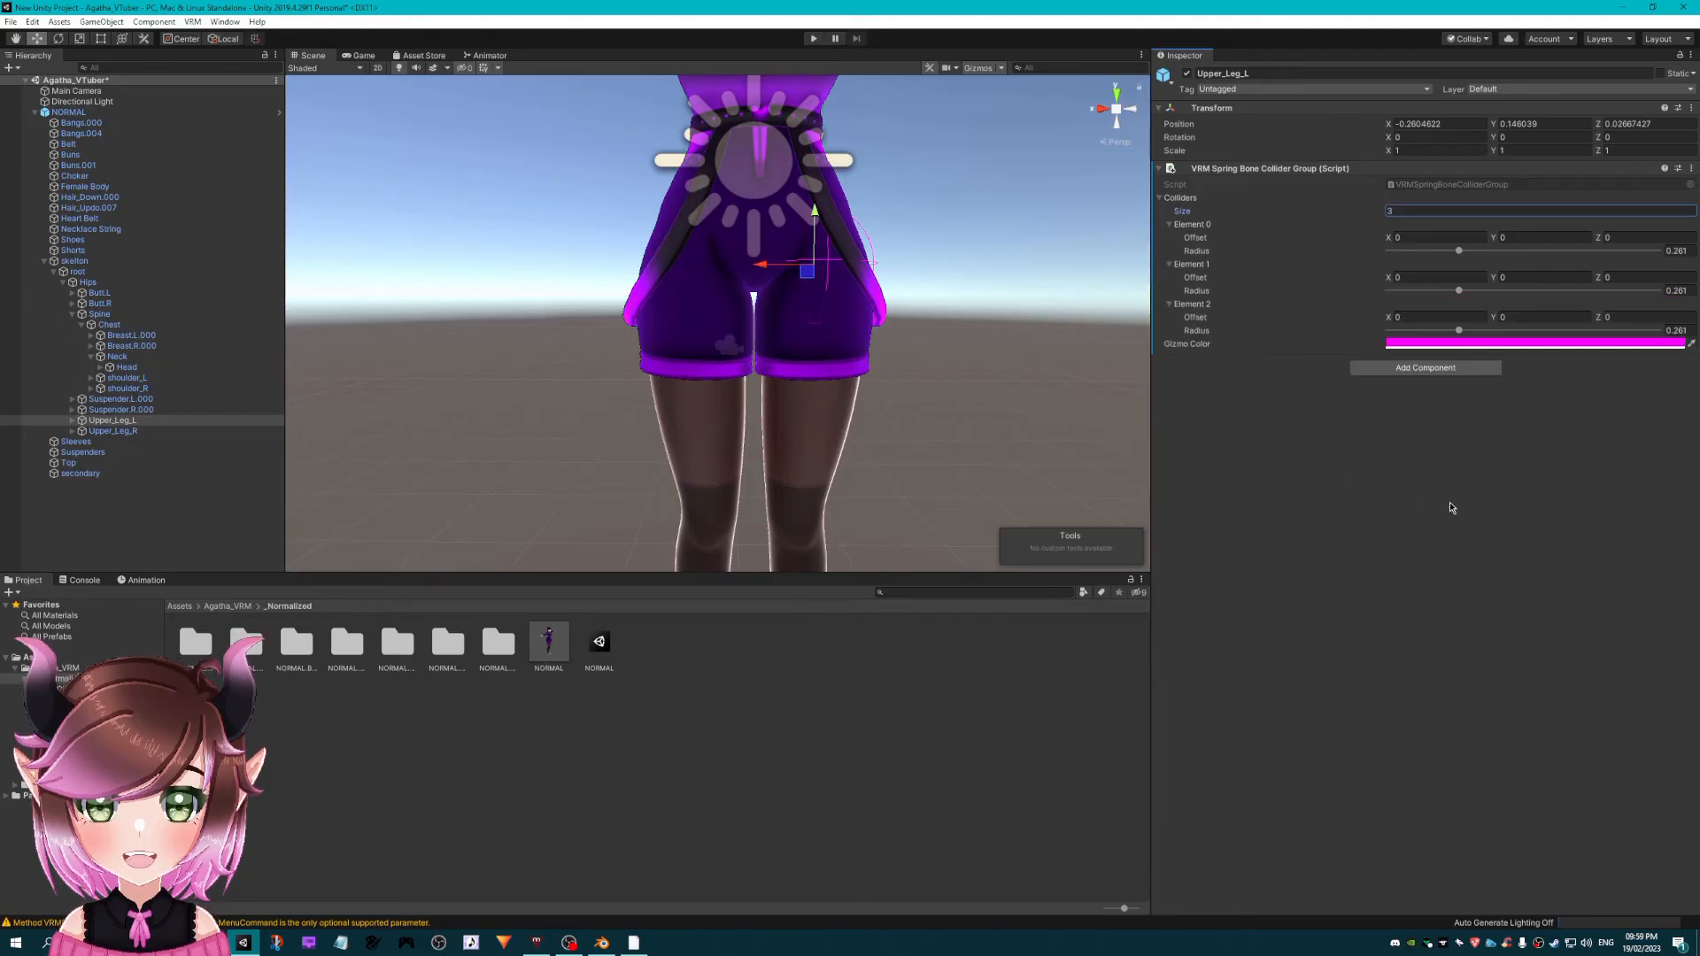
left_click(1541, 277)
type("-")
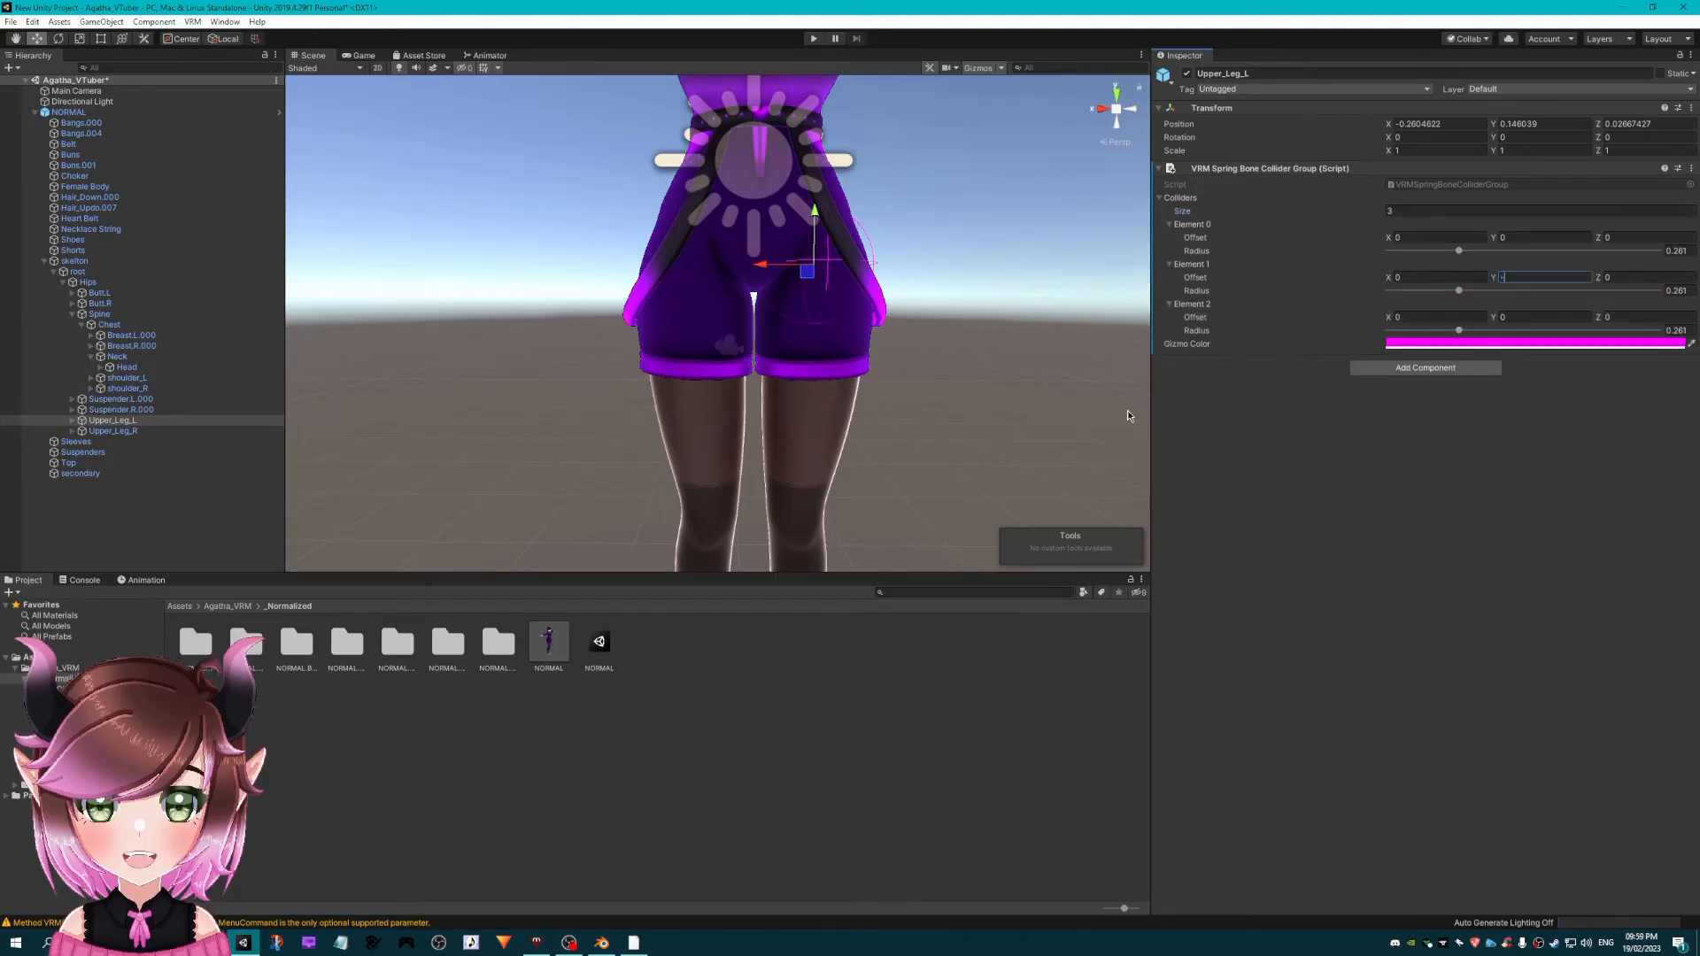
type("0.05")
left_click_drag(831, 232, 847, 289)
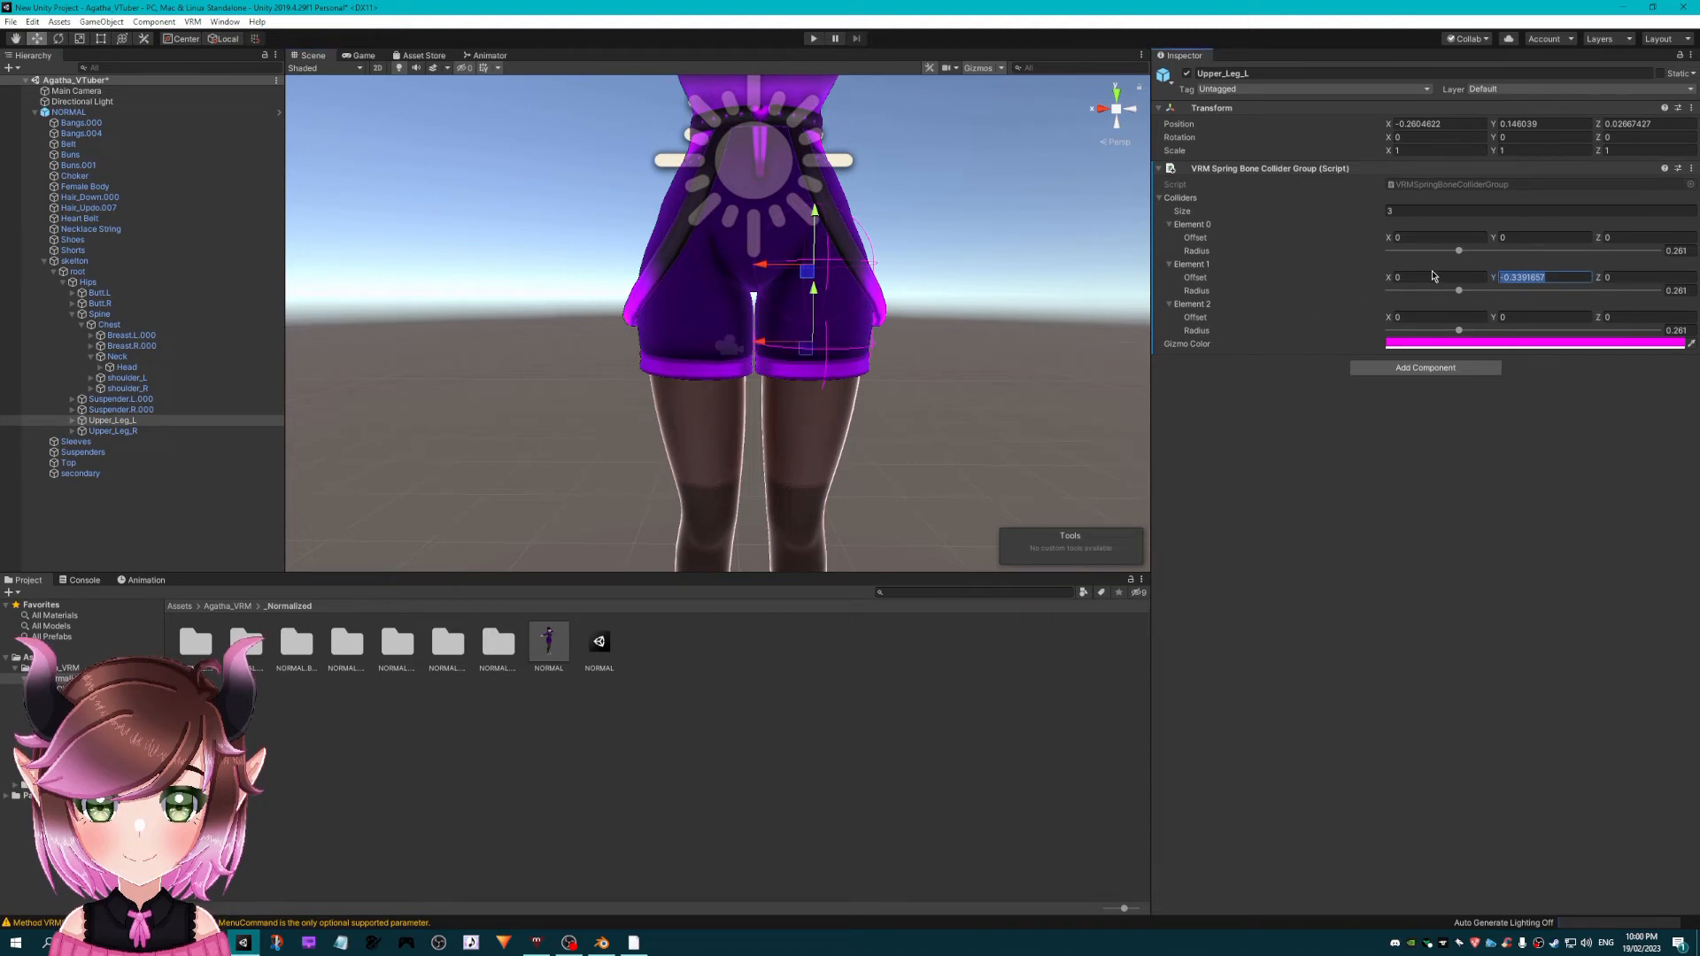
- Lower the Upper_Leg_L Element 2 collider to a Y offset of about -0.67 and set the three radii to about 0.303, 0.323 and 0.318
left_click(1524, 319)
left_click_drag(823, 294, 823, 348)
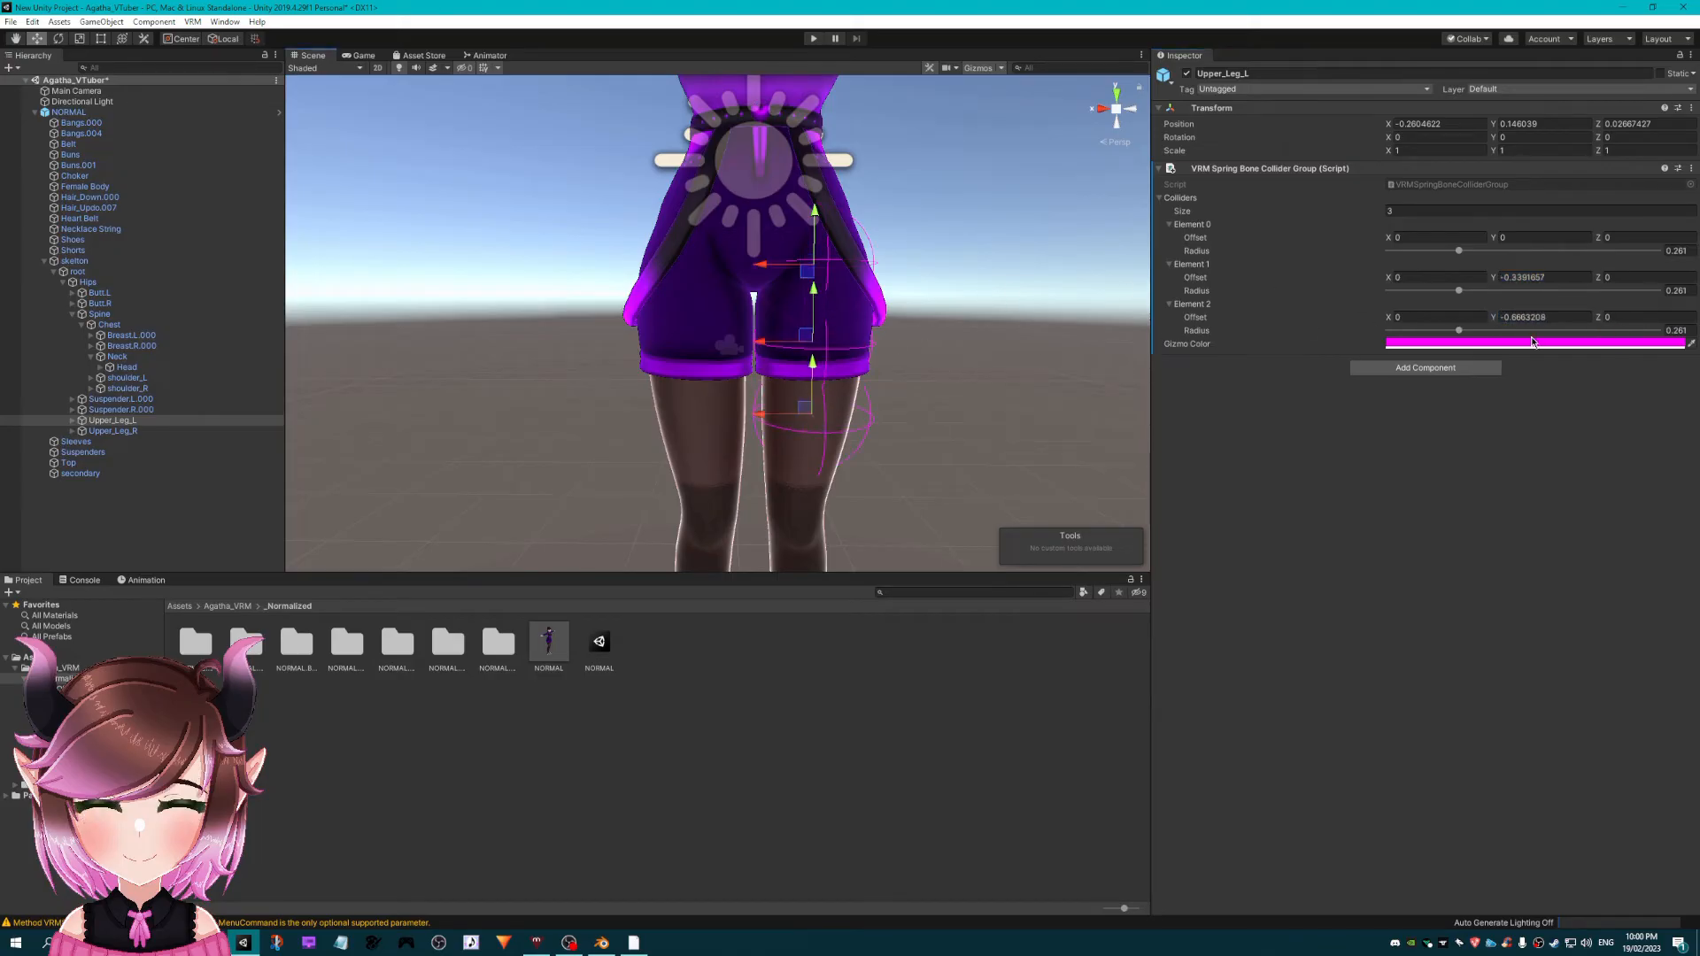
left_click_drag(1474, 251, 1467, 256)
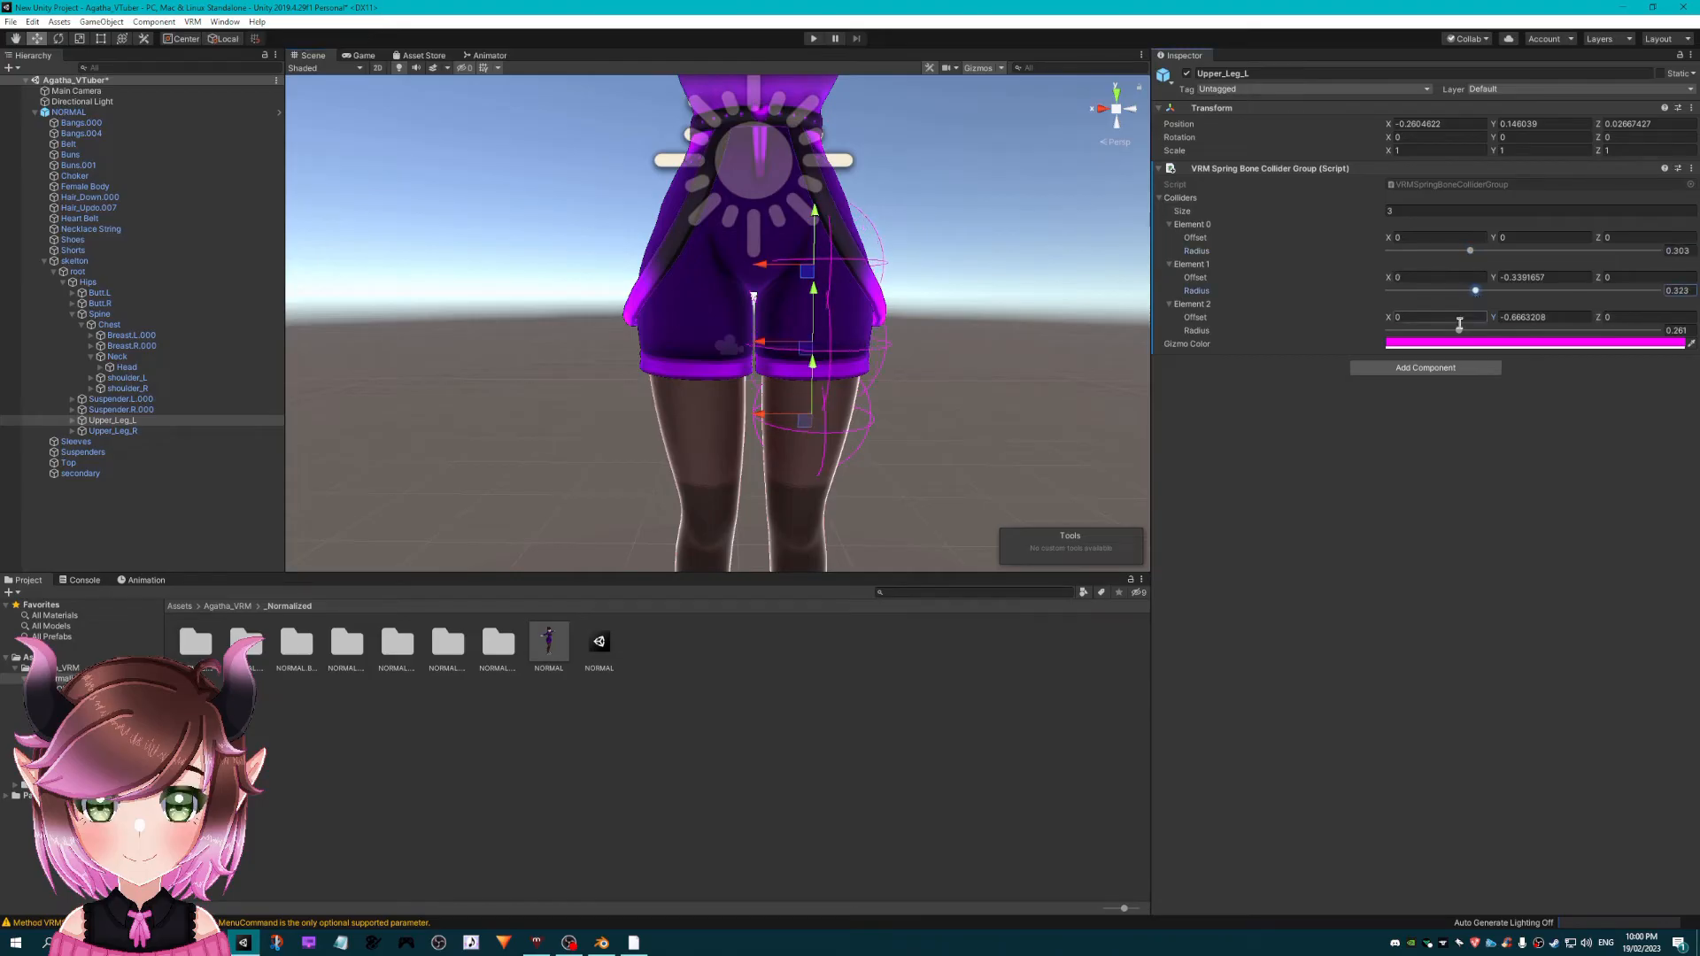
left_click_drag(1461, 333, 1474, 331)
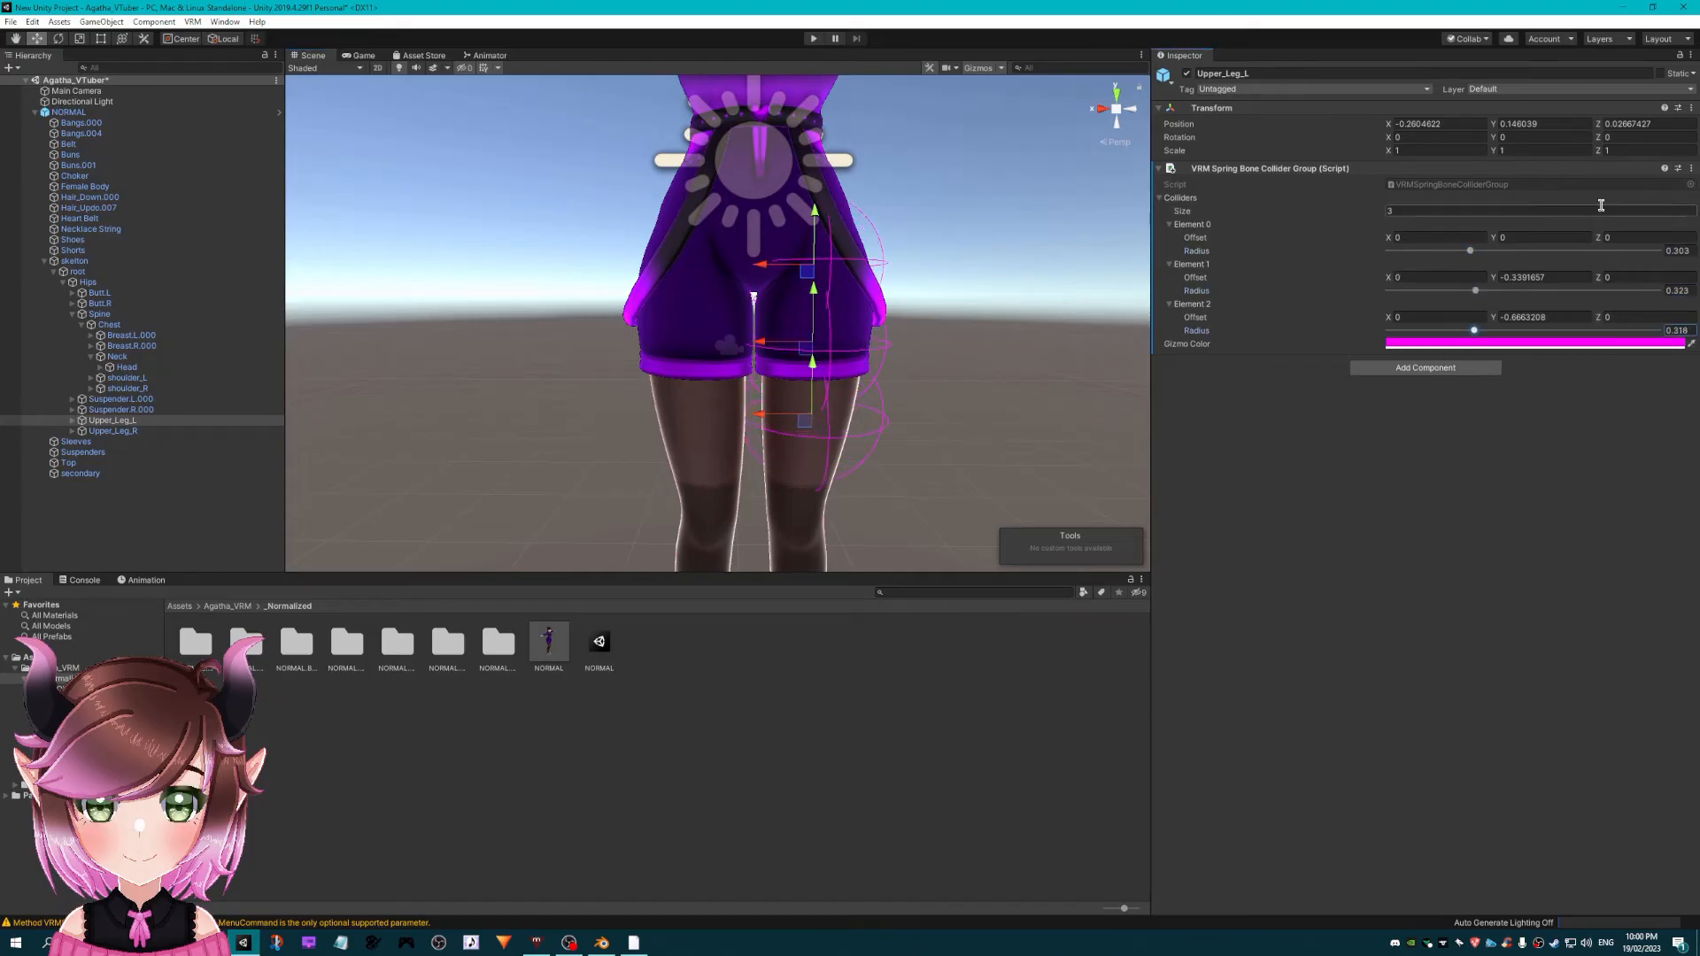
- Copy the Upper_Leg_L collider group's values into a new VRM Spring Bone Collider Group on Upper_Leg_R
left_click(1691, 168)
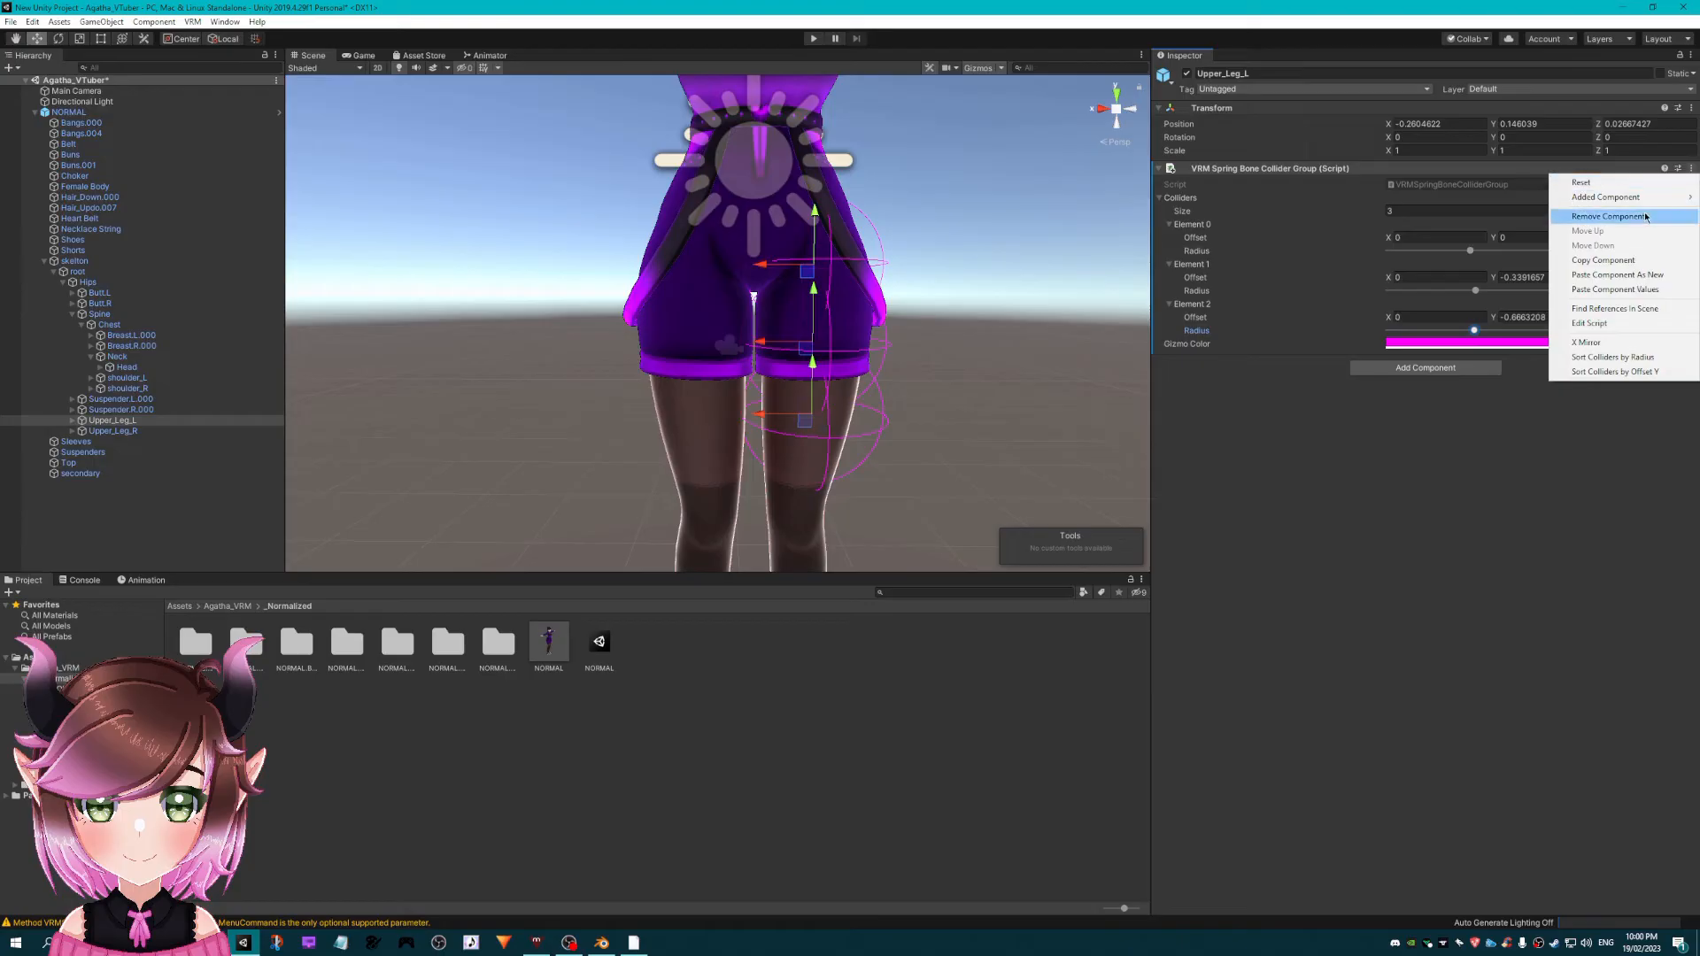
left_click(1603, 260)
left_click(135, 432)
left_click(1426, 175)
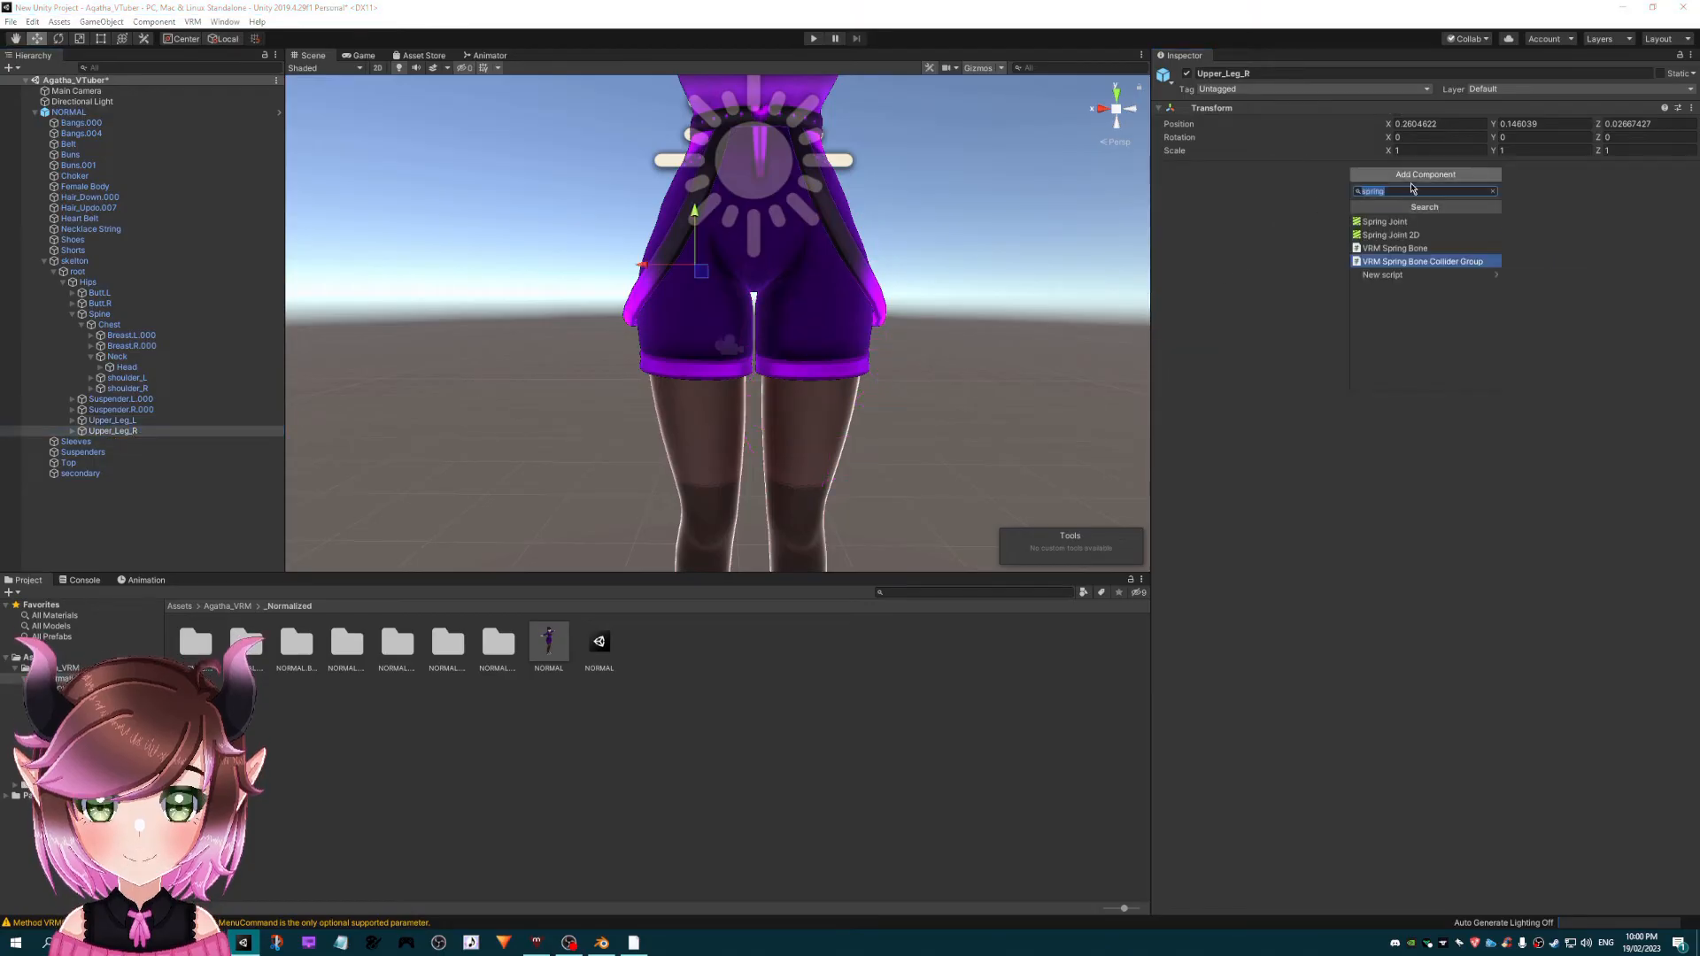
left_click(1397, 261)
left_click(1691, 169)
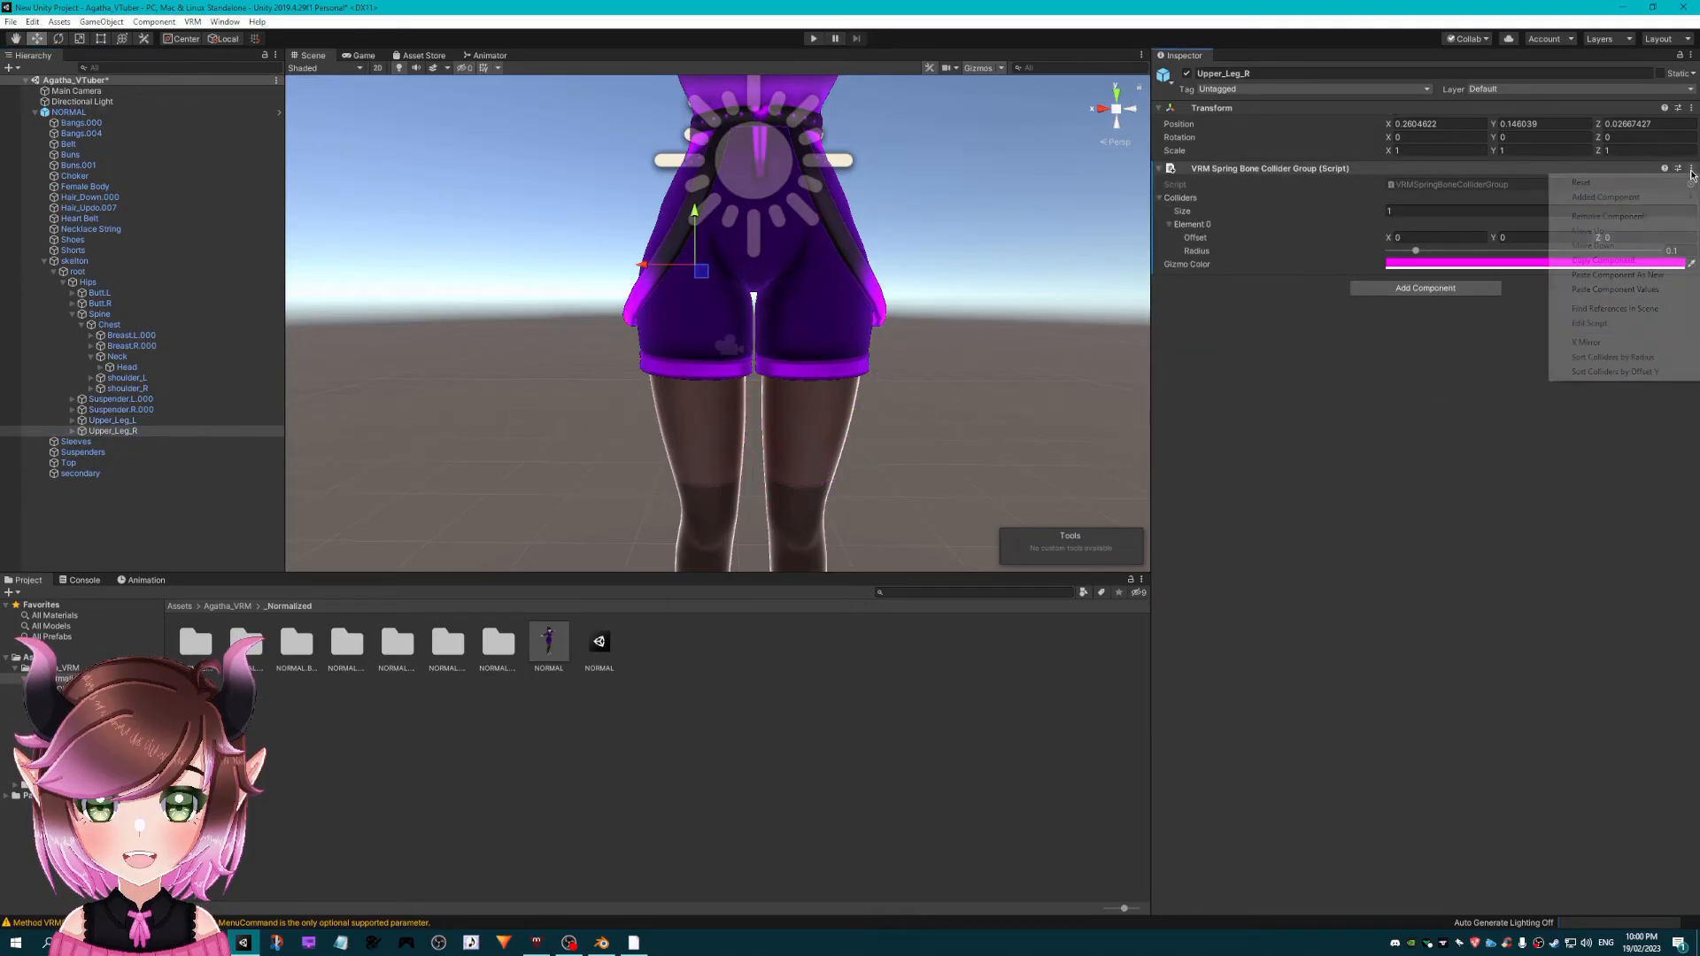
left_click(1579, 291)
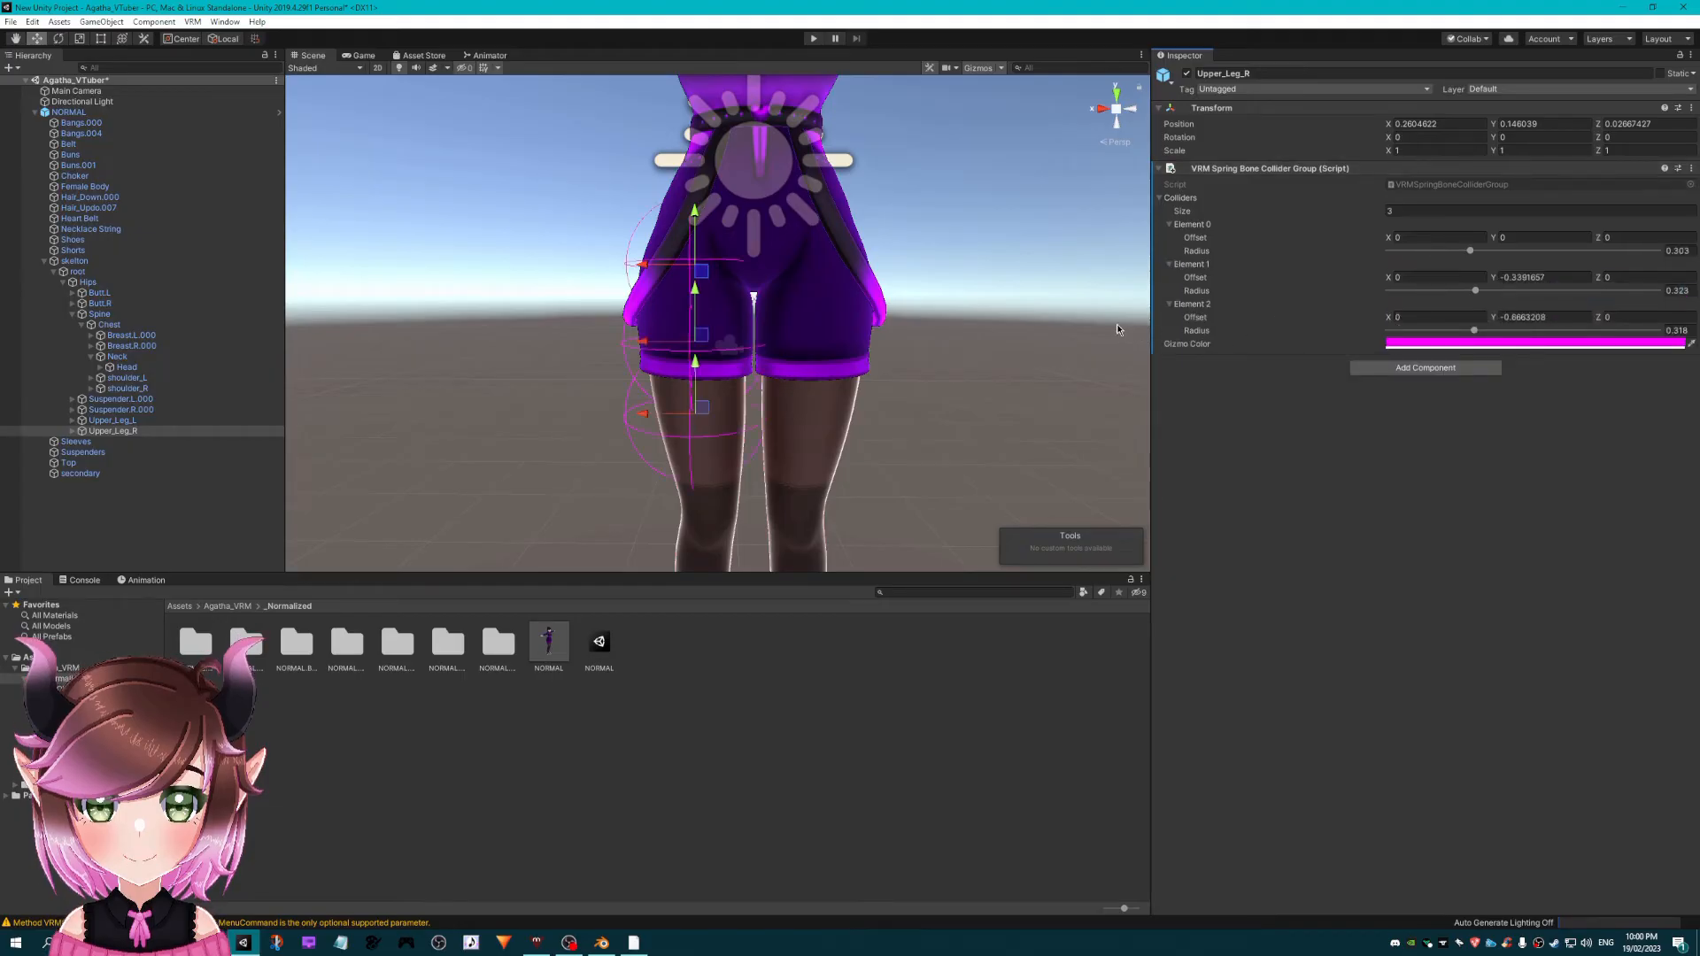
- Assign Upper_Leg_R and Upper_Leg_L as Elements 7 and 8 of the Hair spring bone's collider groups on the secondary object
middle_click_drag(966, 298, 984, 420)
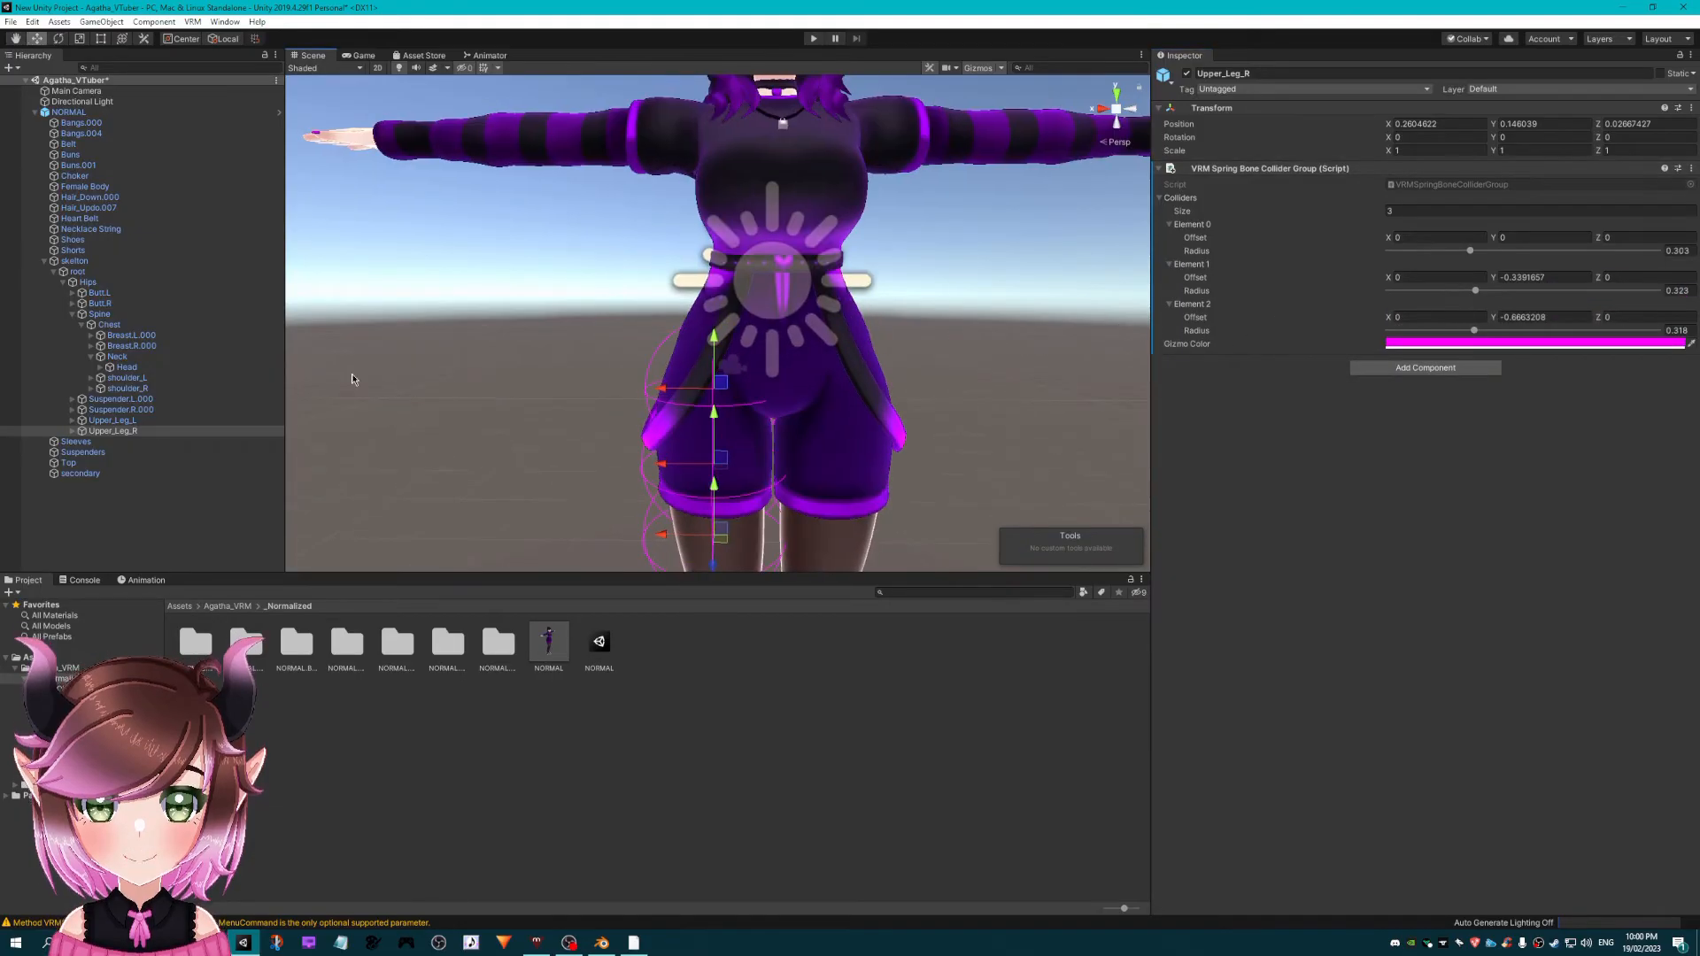
left_click(80, 474)
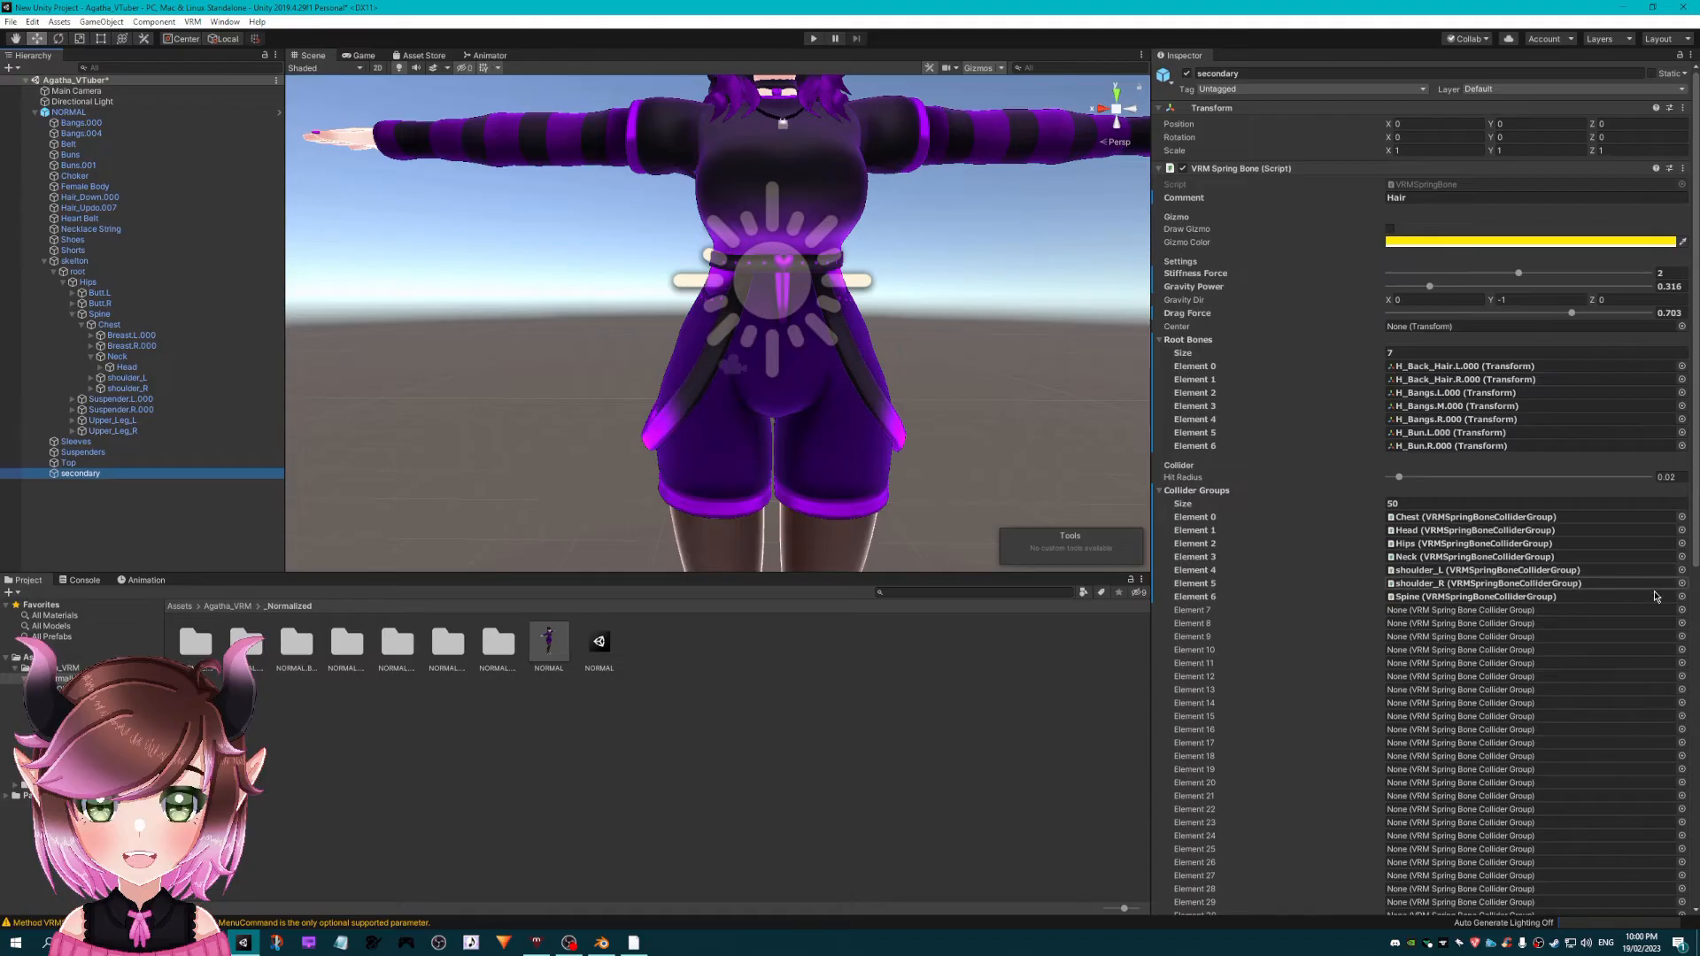
left_click(1682, 610)
left_click(556, 476)
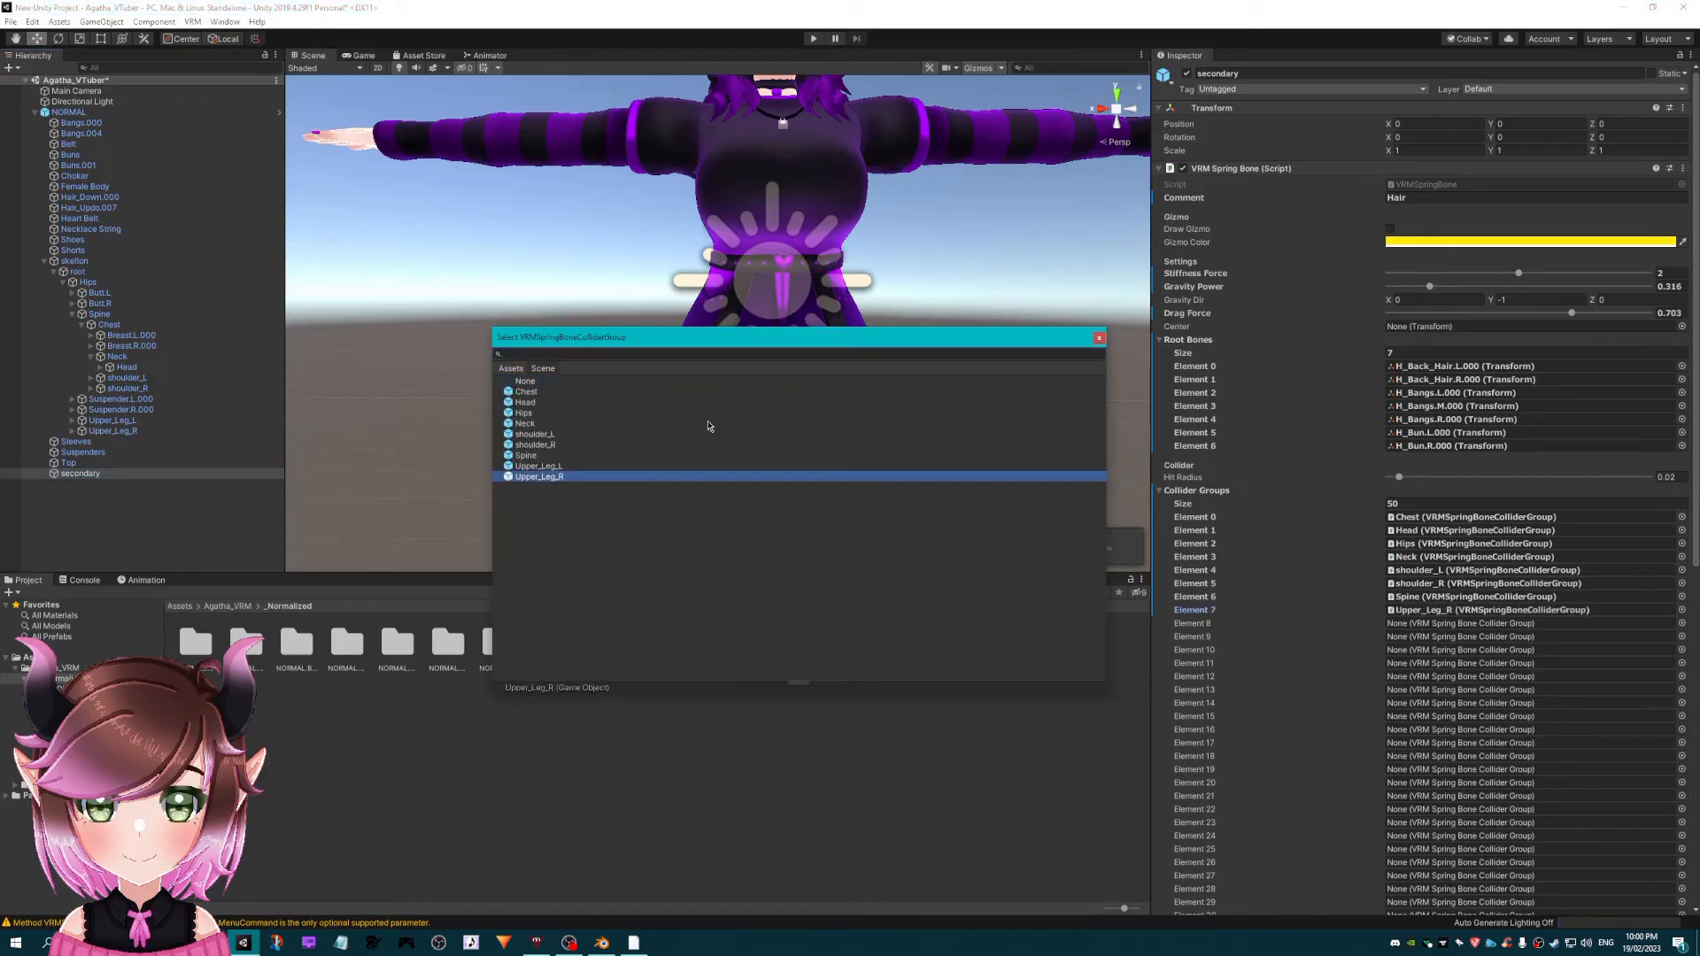
left_click(1099, 337)
left_click(1681, 623)
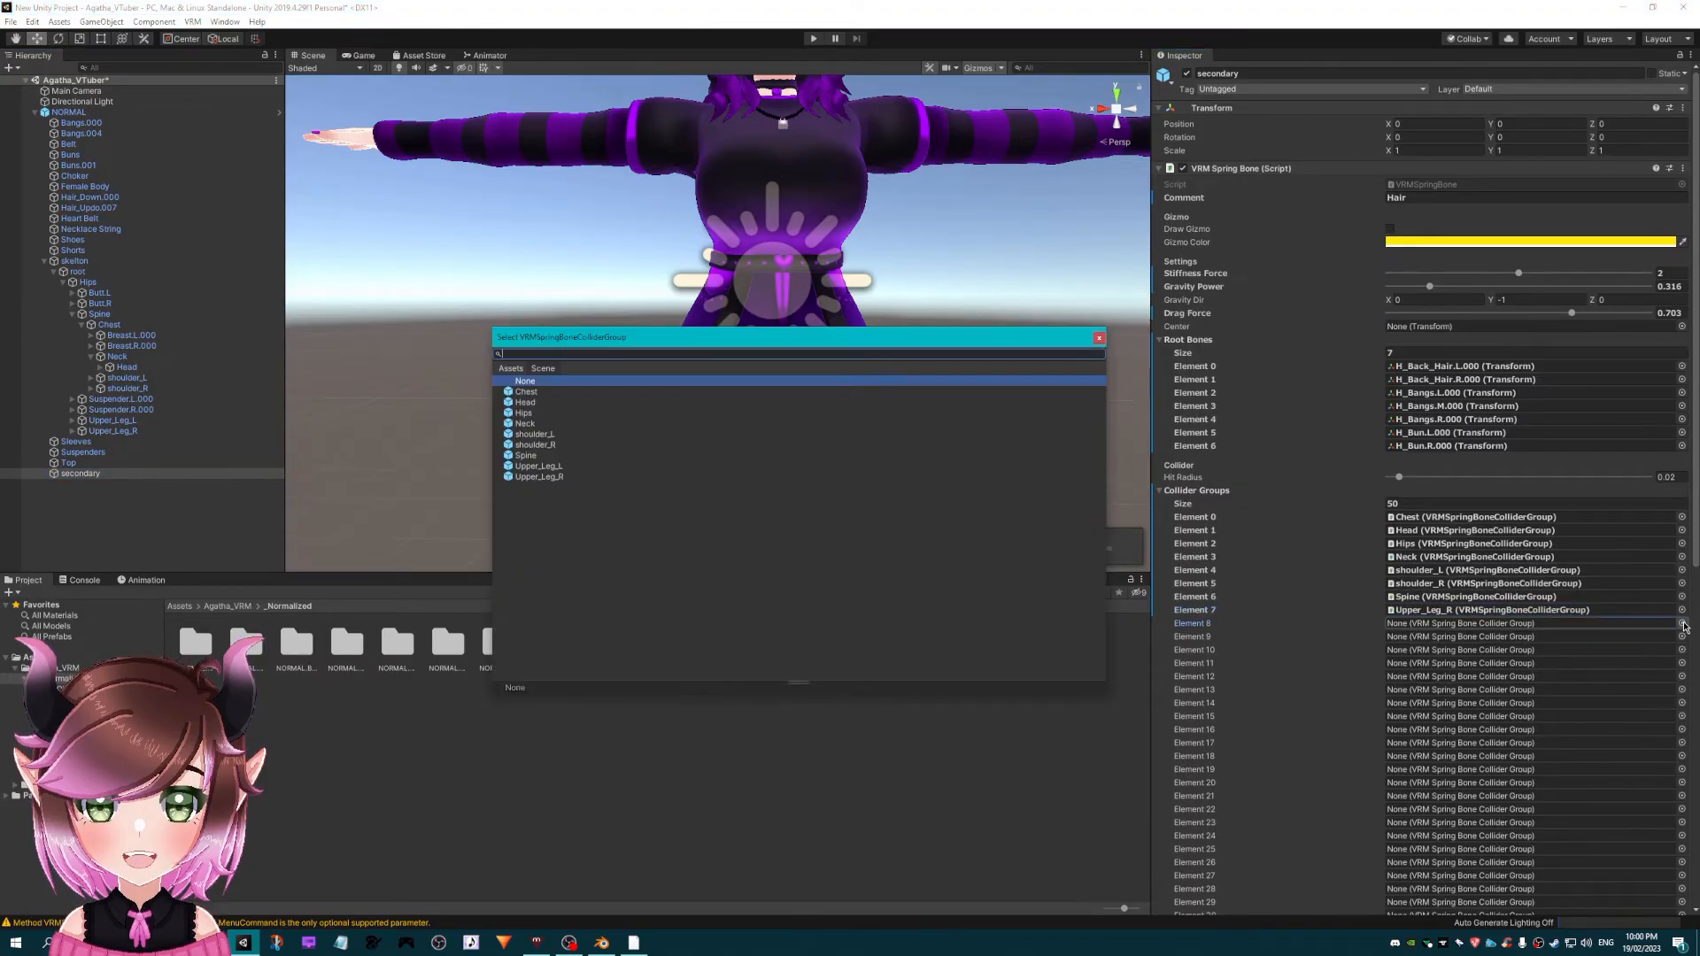
left_click(553, 466)
left_click(1099, 337)
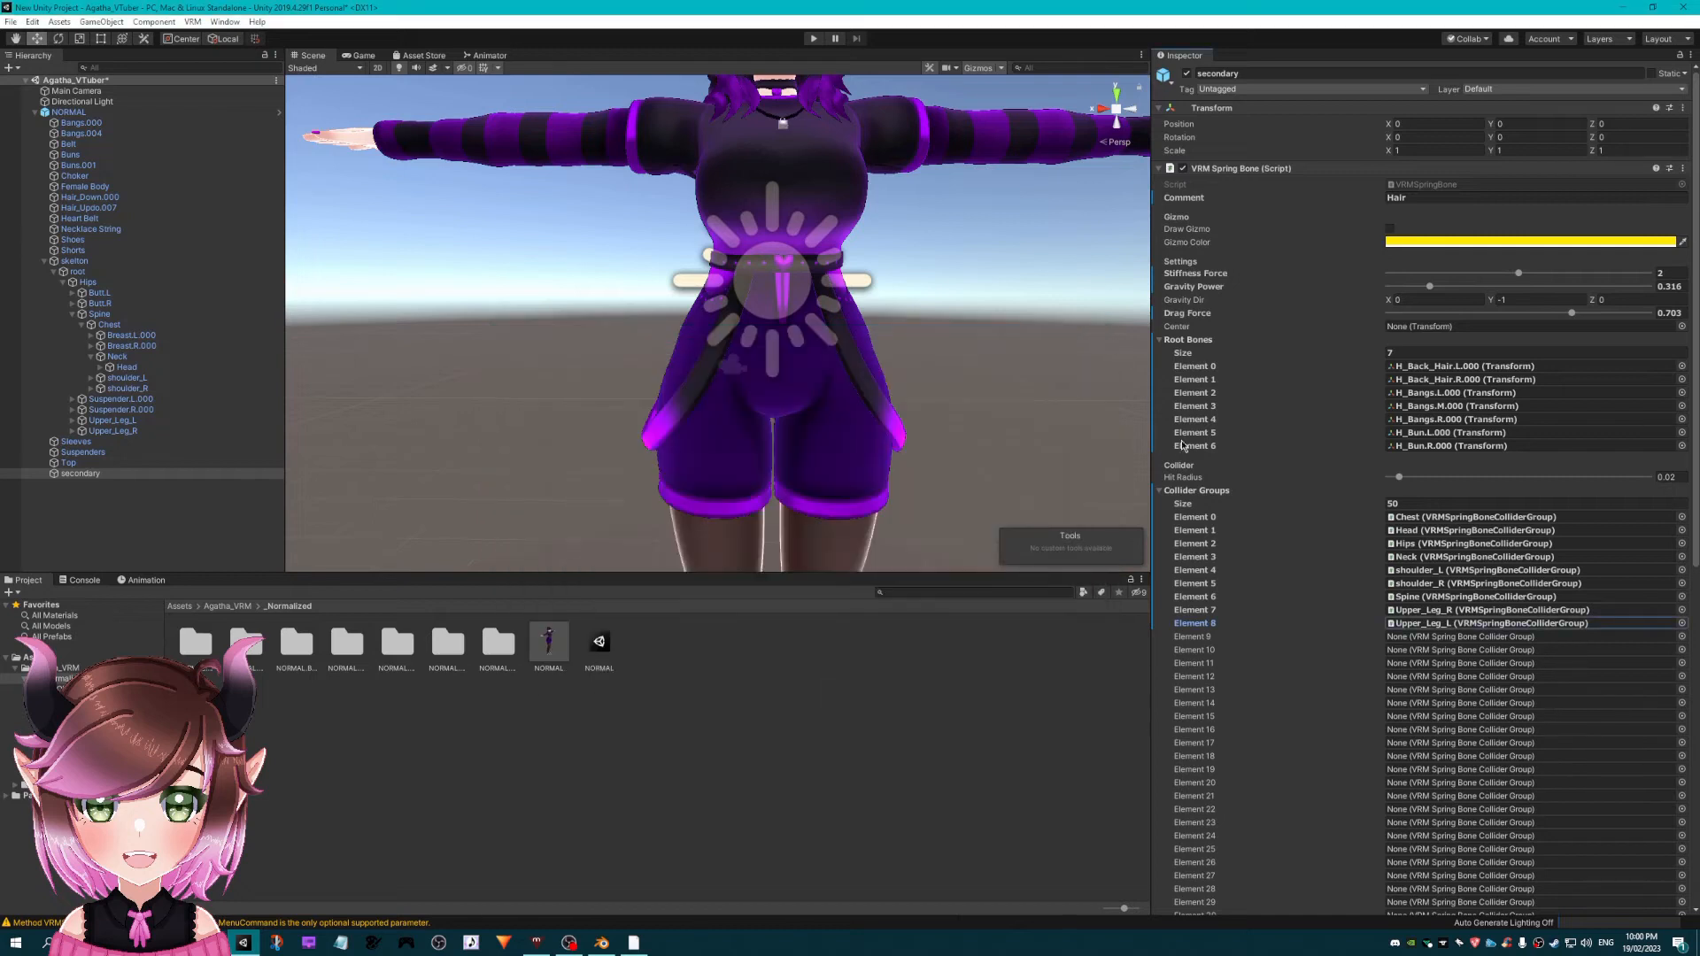
- Reduce the Hair spring bone's collider groups size to 9
left_click(1196, 489)
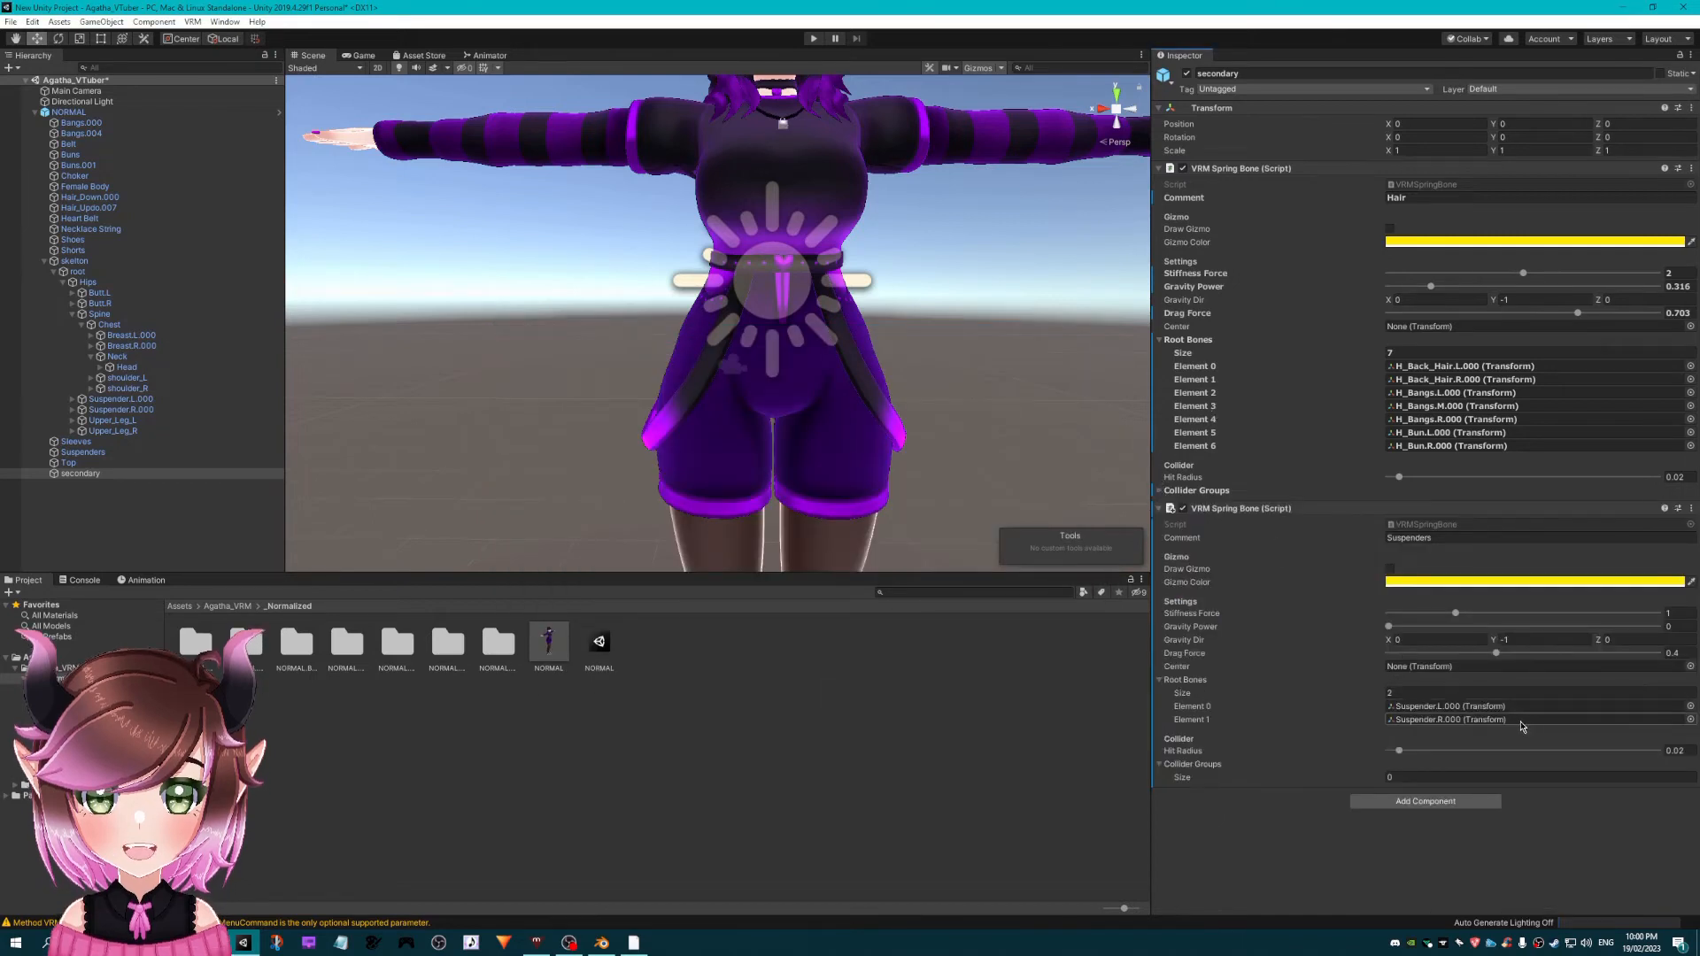
left_click(1422, 779)
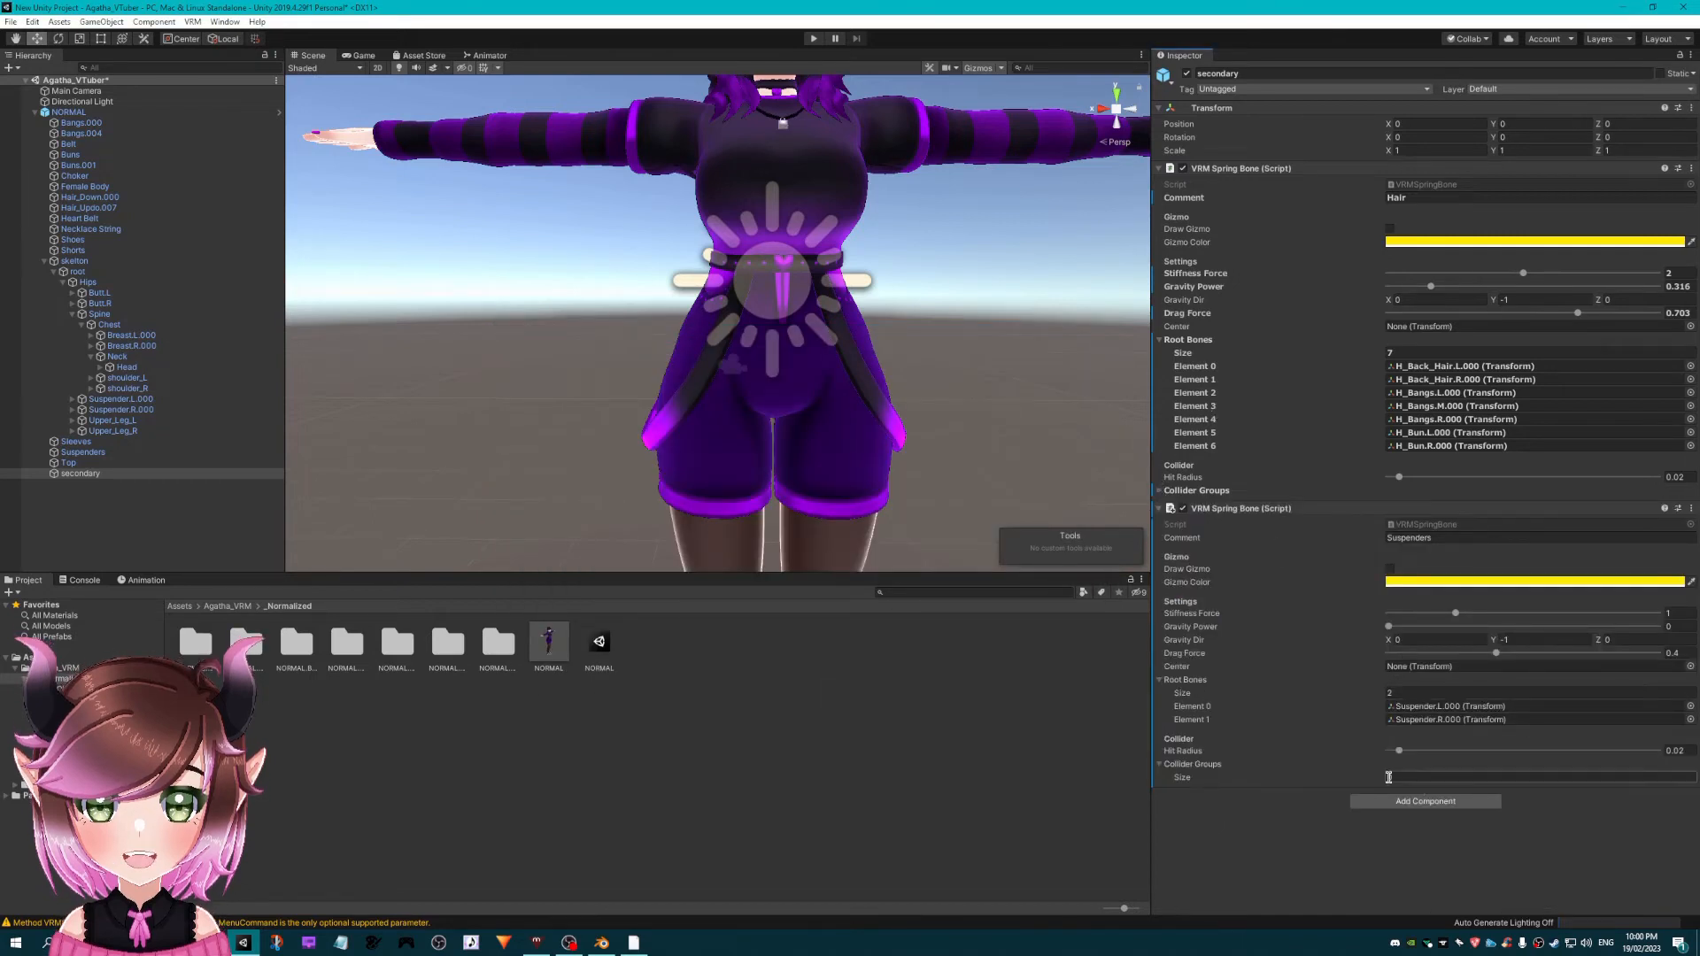
left_click(1437, 489)
scroll(1442, 505, "down", 3)
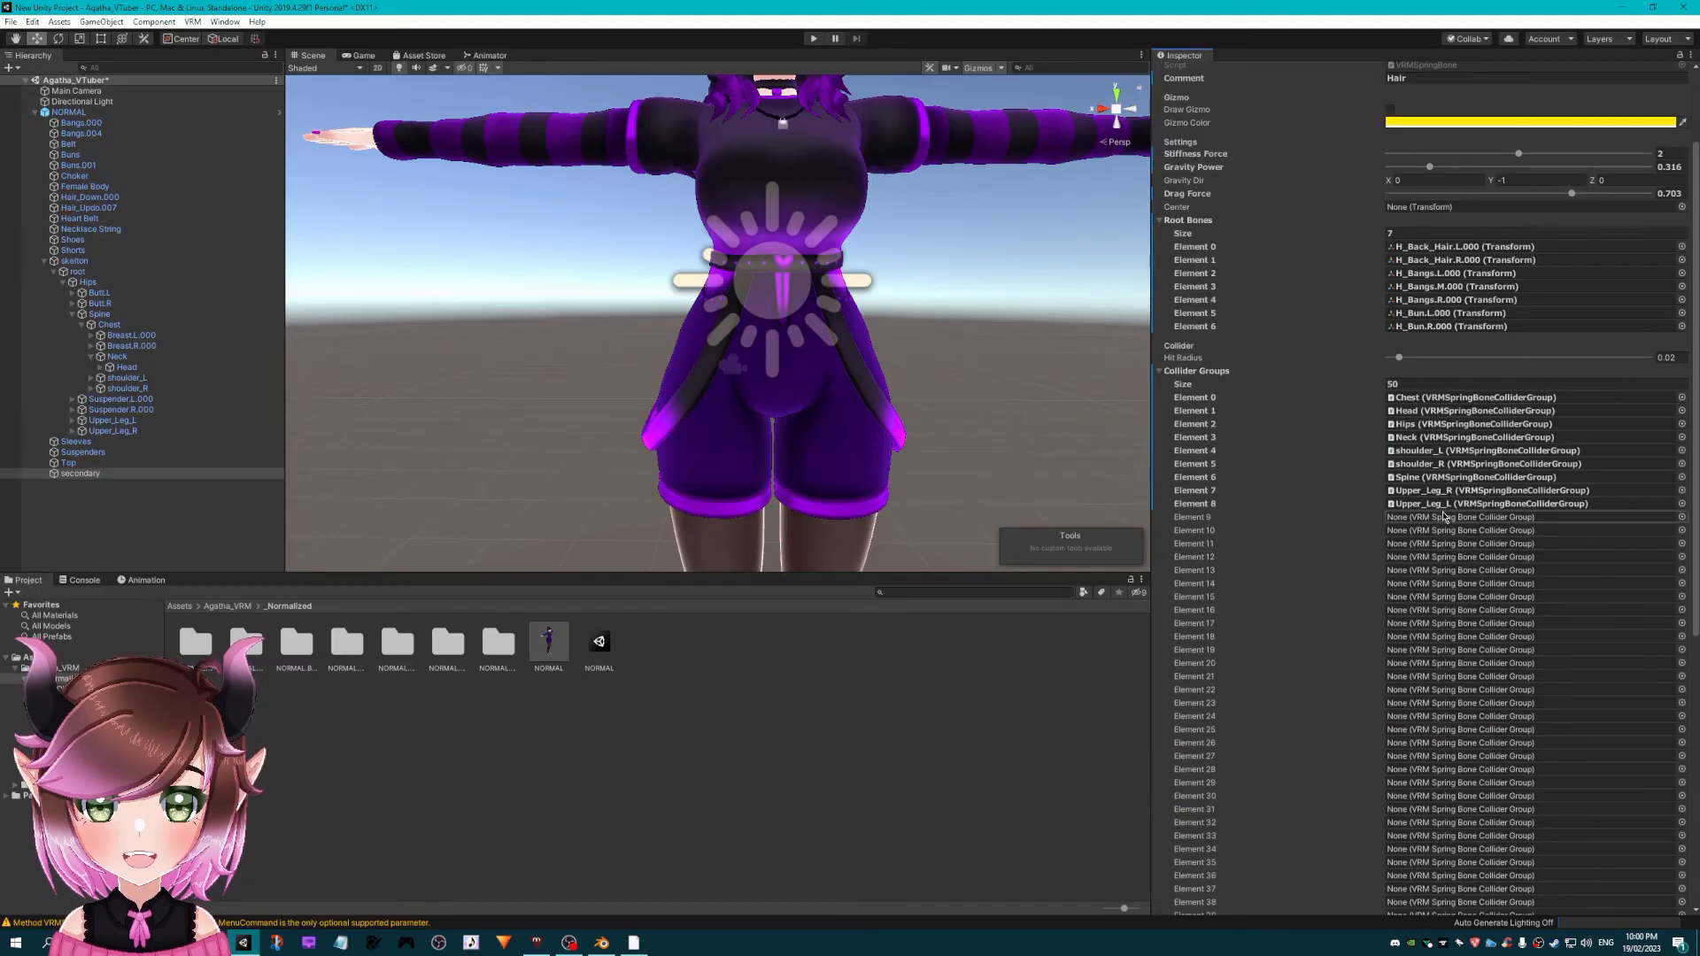
left_click(1415, 384)
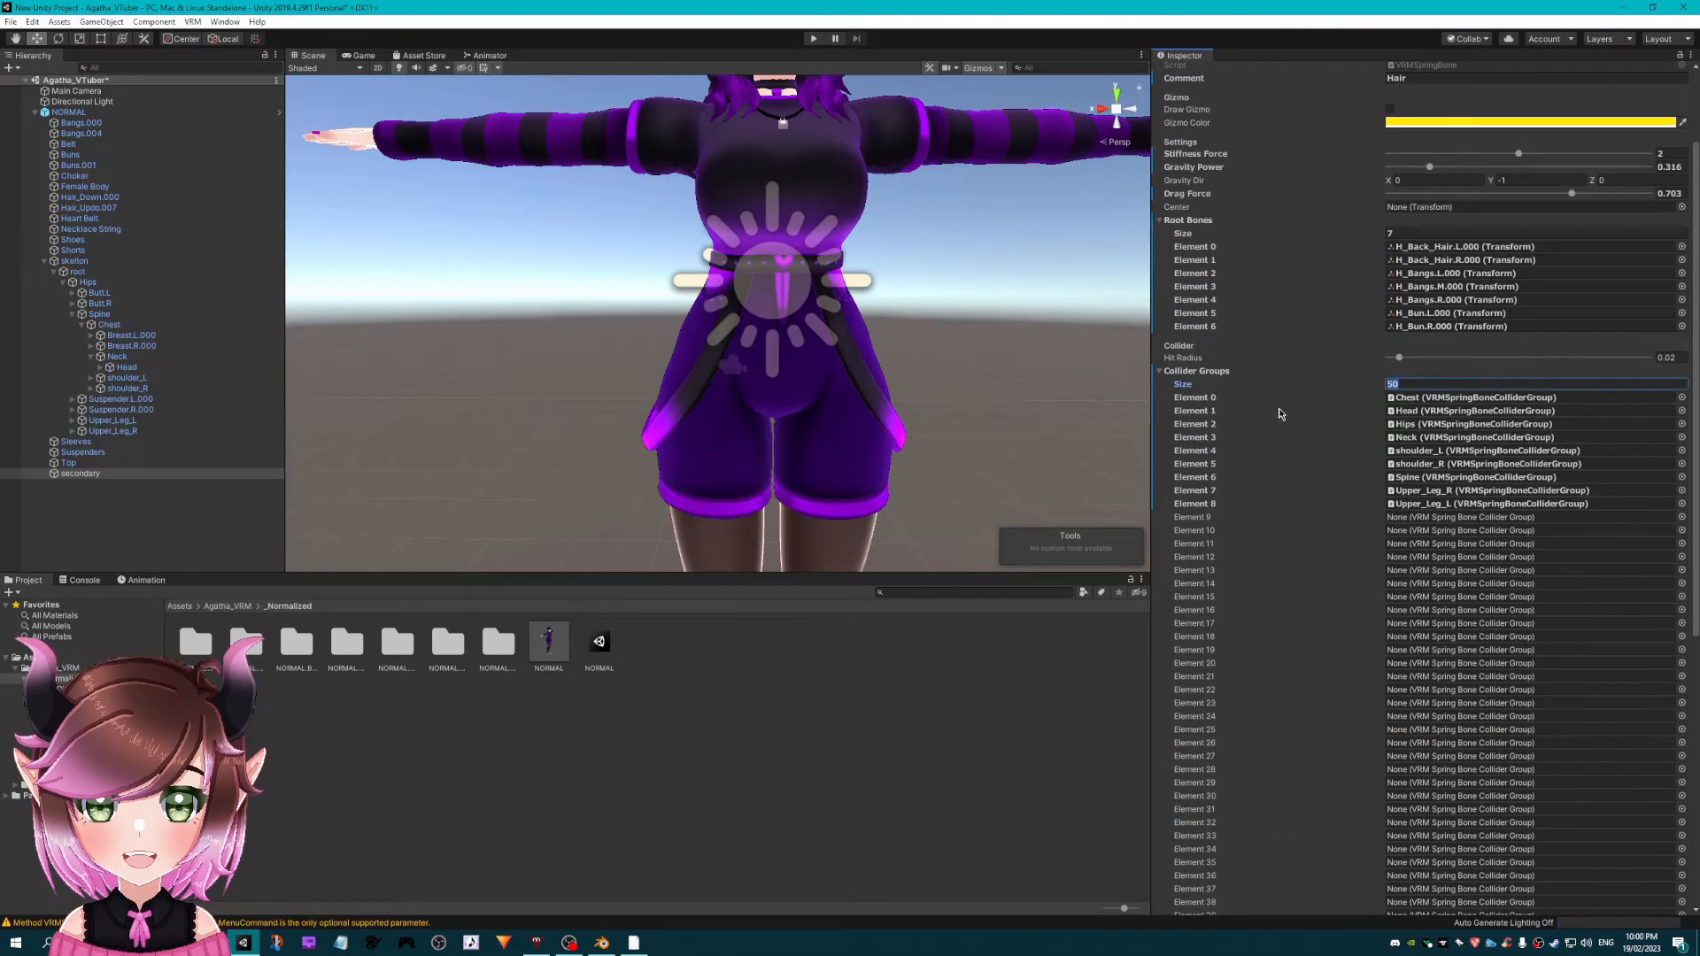
type("9")
key("Return")
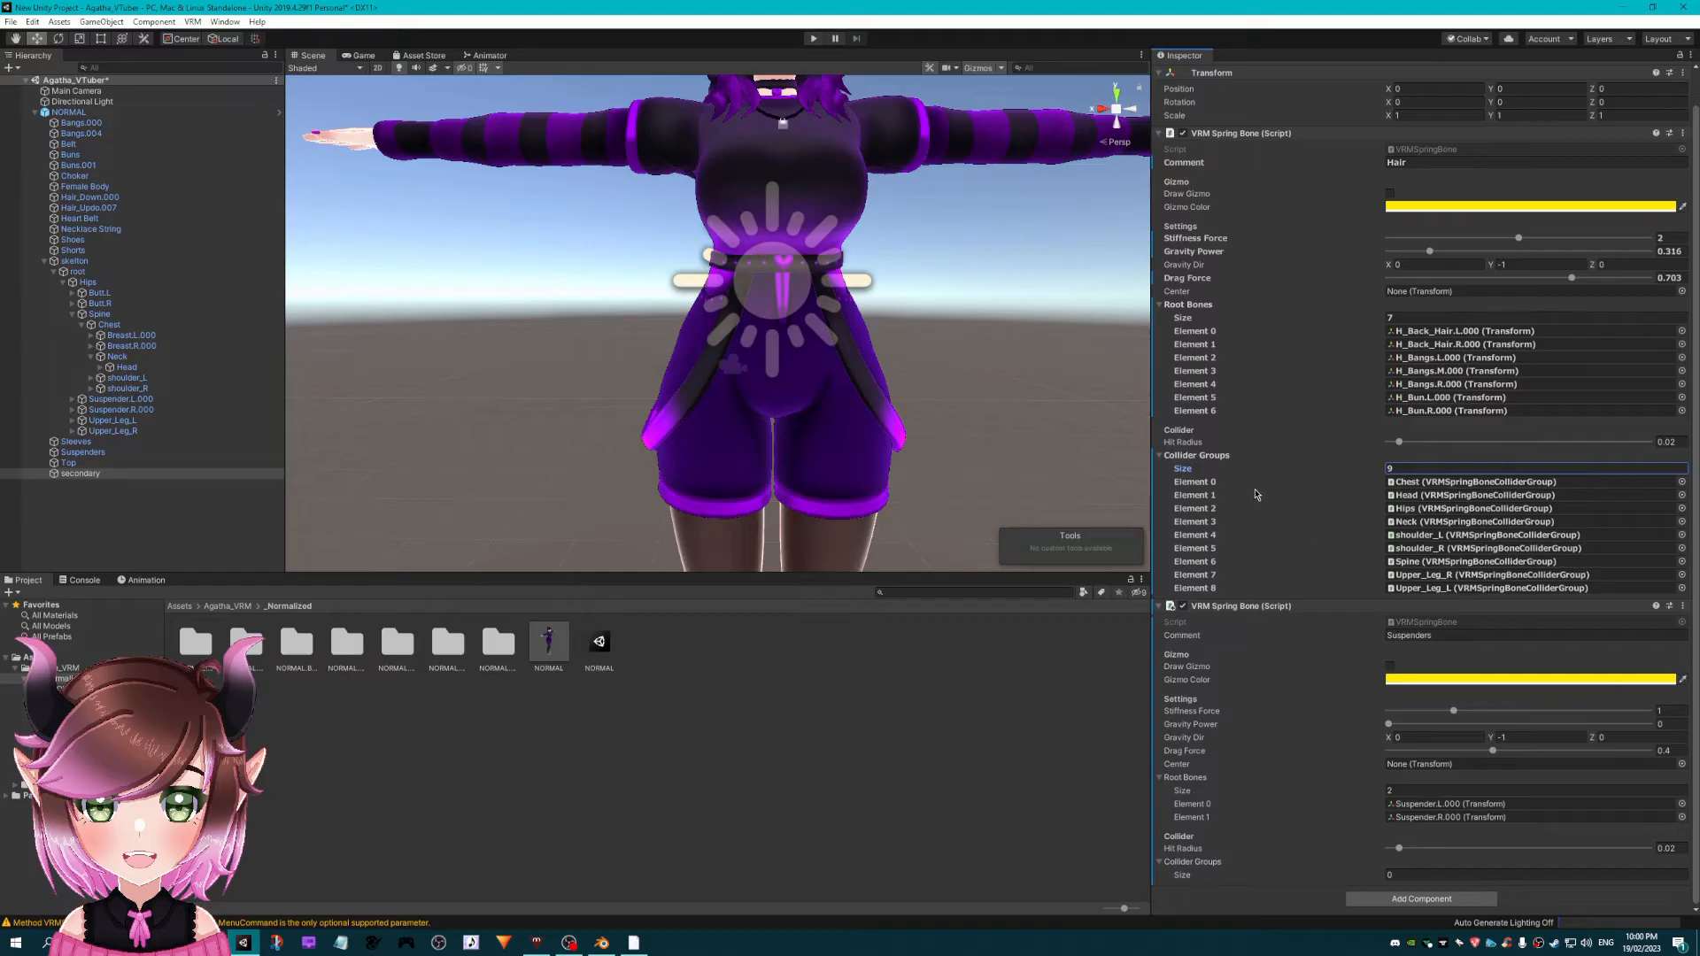
- Set the Suspenders spring bone's collider groups size to 9
left_click(1161, 457)
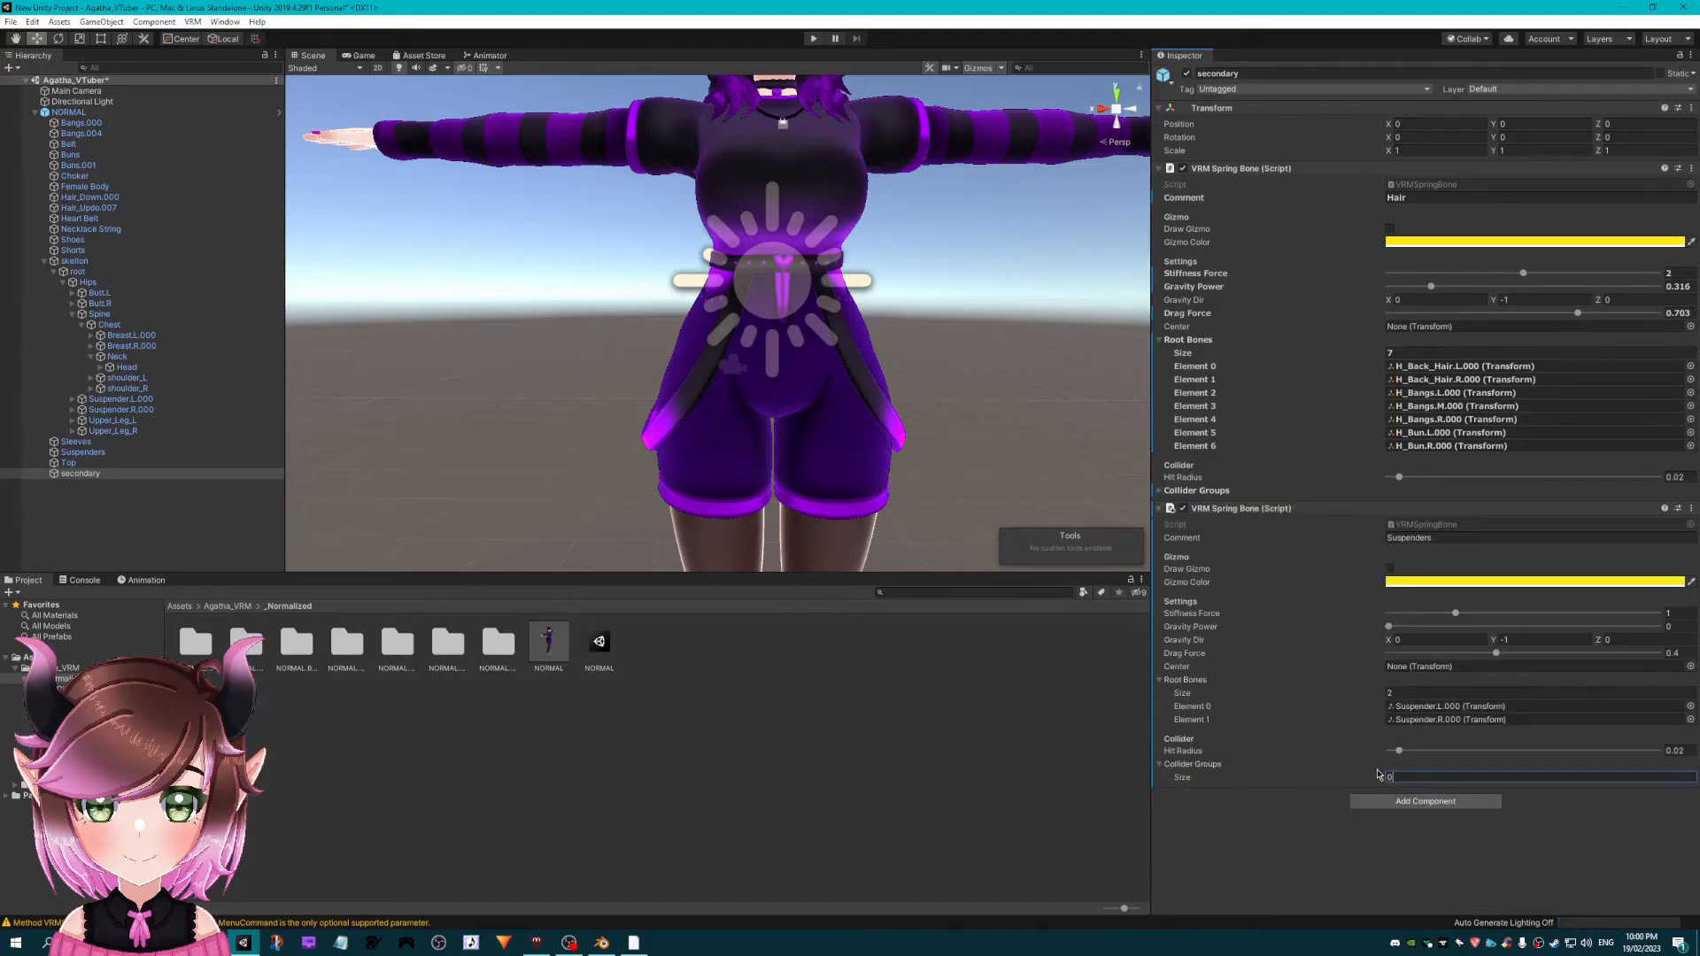
left_click_drag(1377, 775, 1274, 767)
type("9")
key("Return")
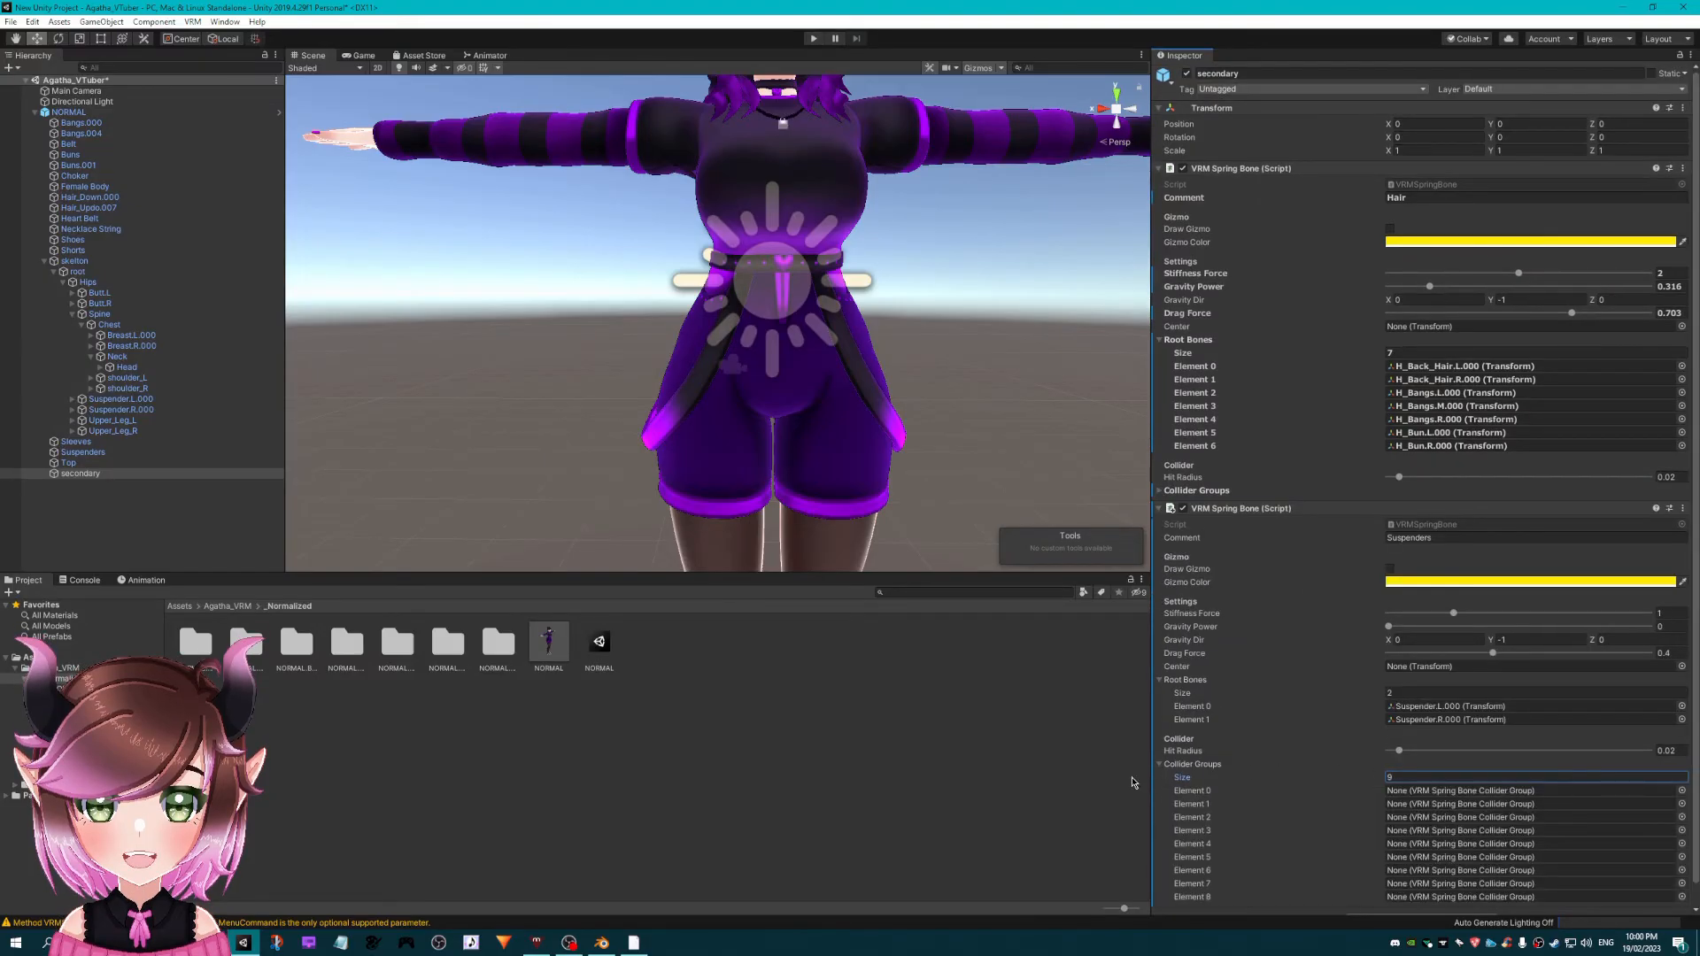
- Assign Chest, Head and Hips as Elements 0, 1 and 2 of the Suspenders spring bone's collider groups
scroll(1328, 779, "down", 1)
left_click(1681, 769)
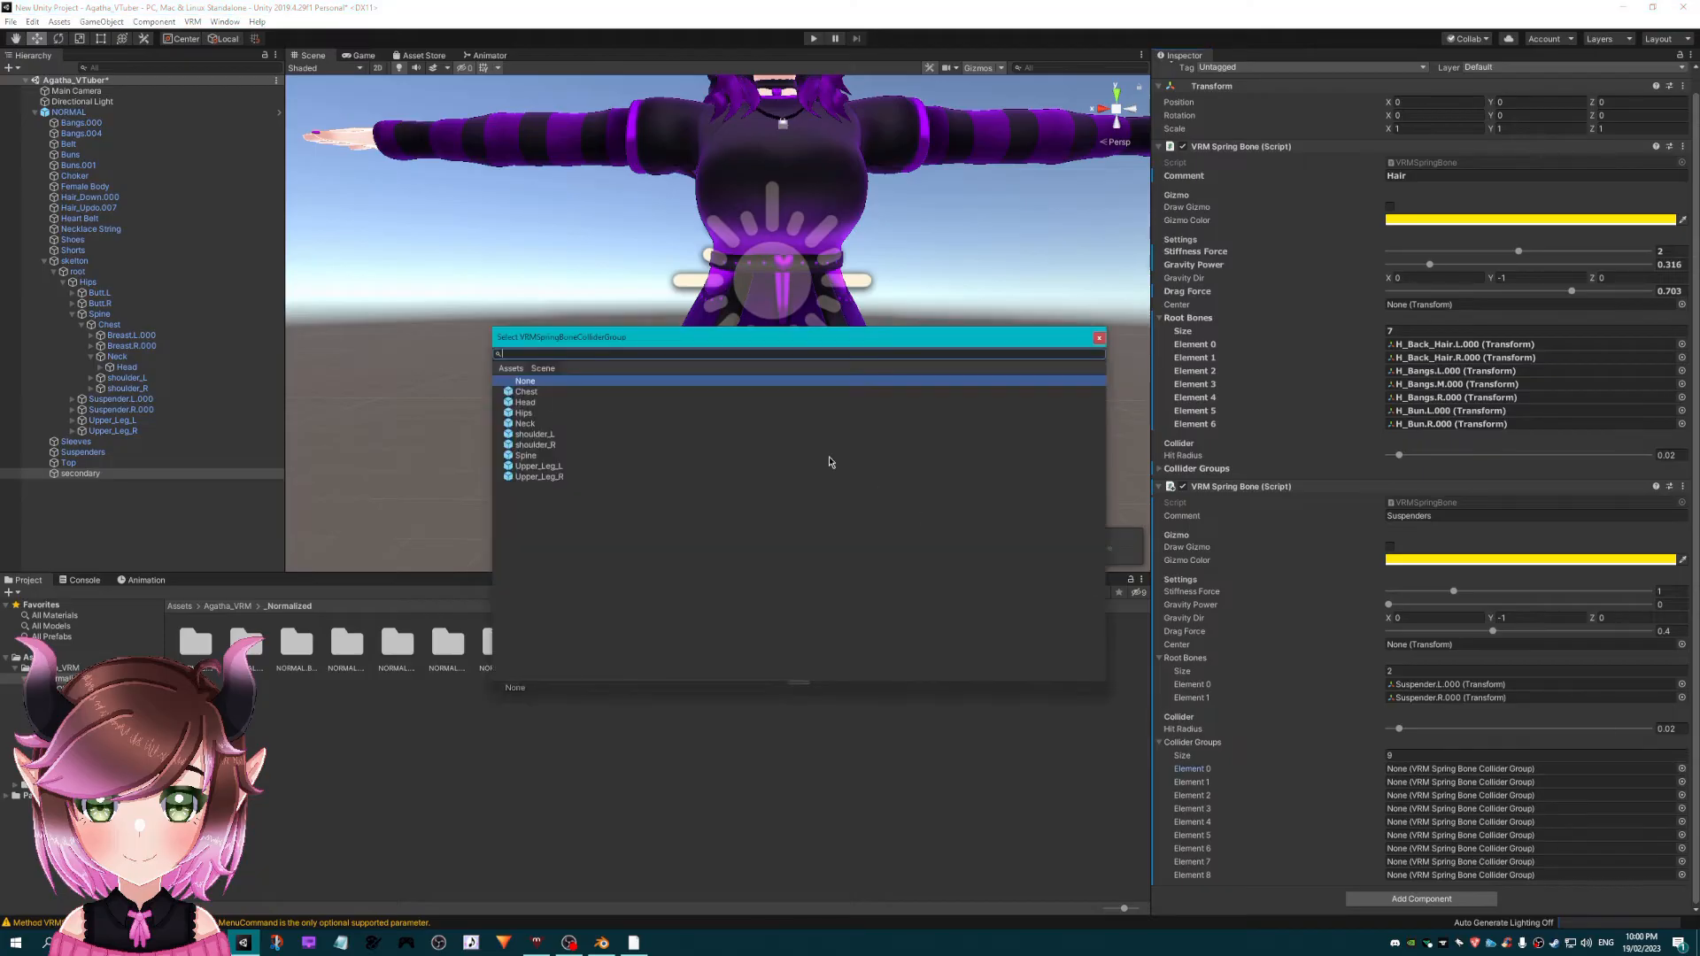
left_click(733, 391)
left_click(1099, 339)
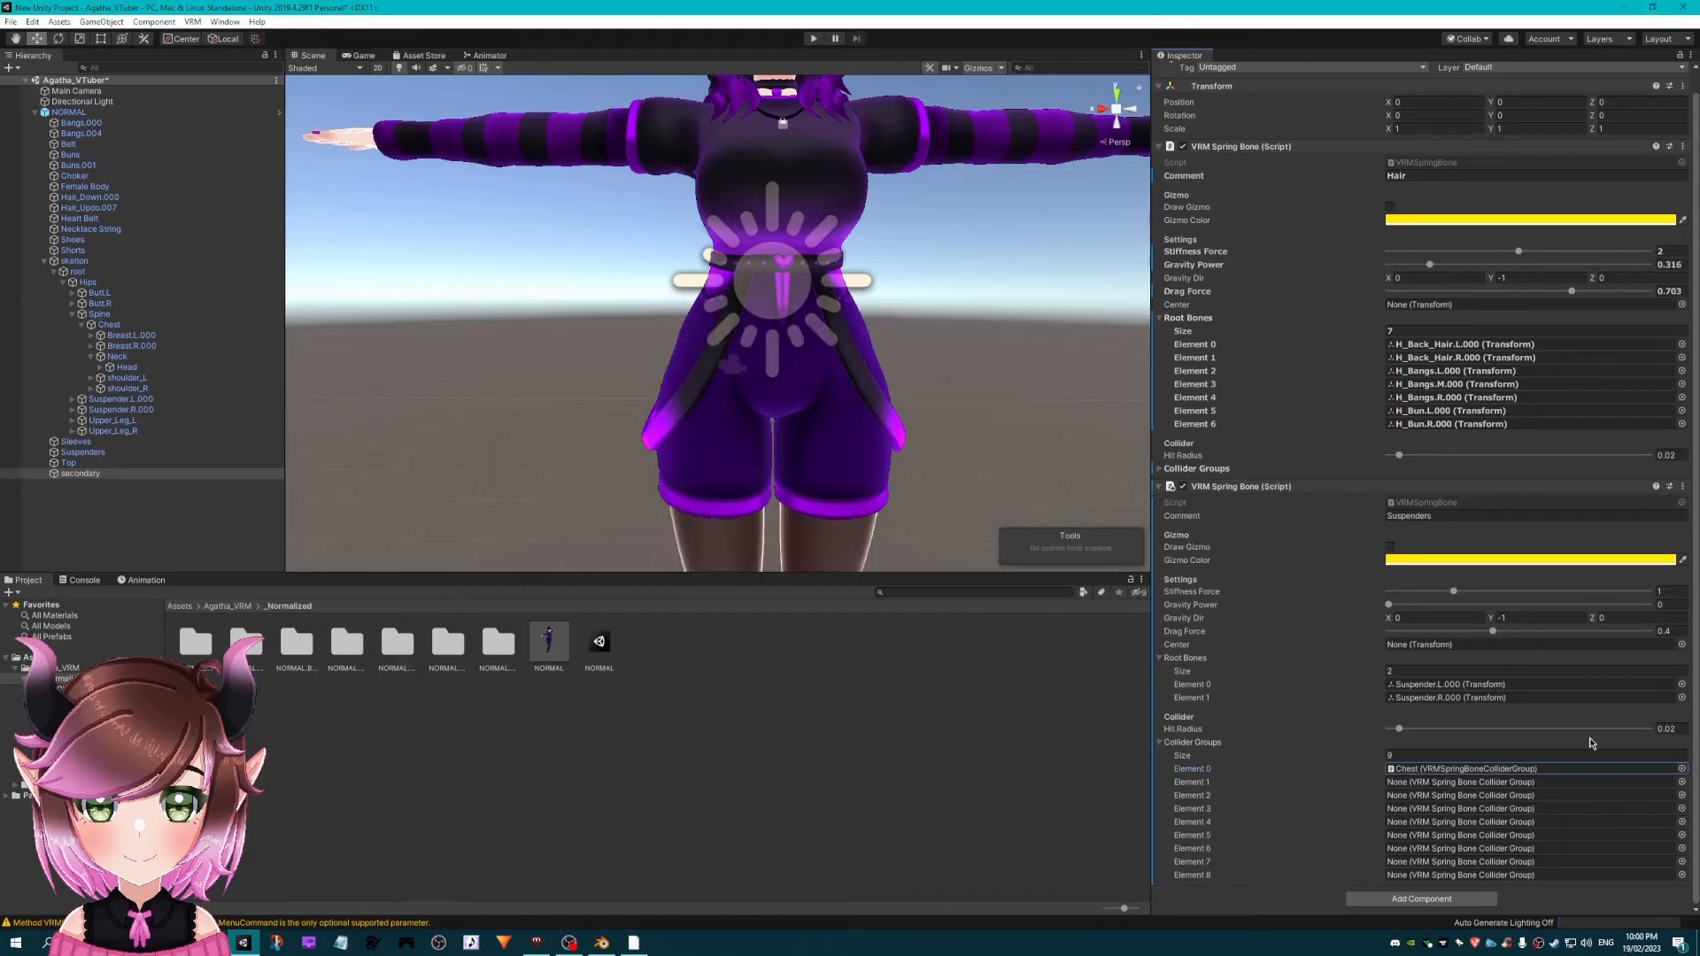
left_click(1681, 782)
left_click(538, 403)
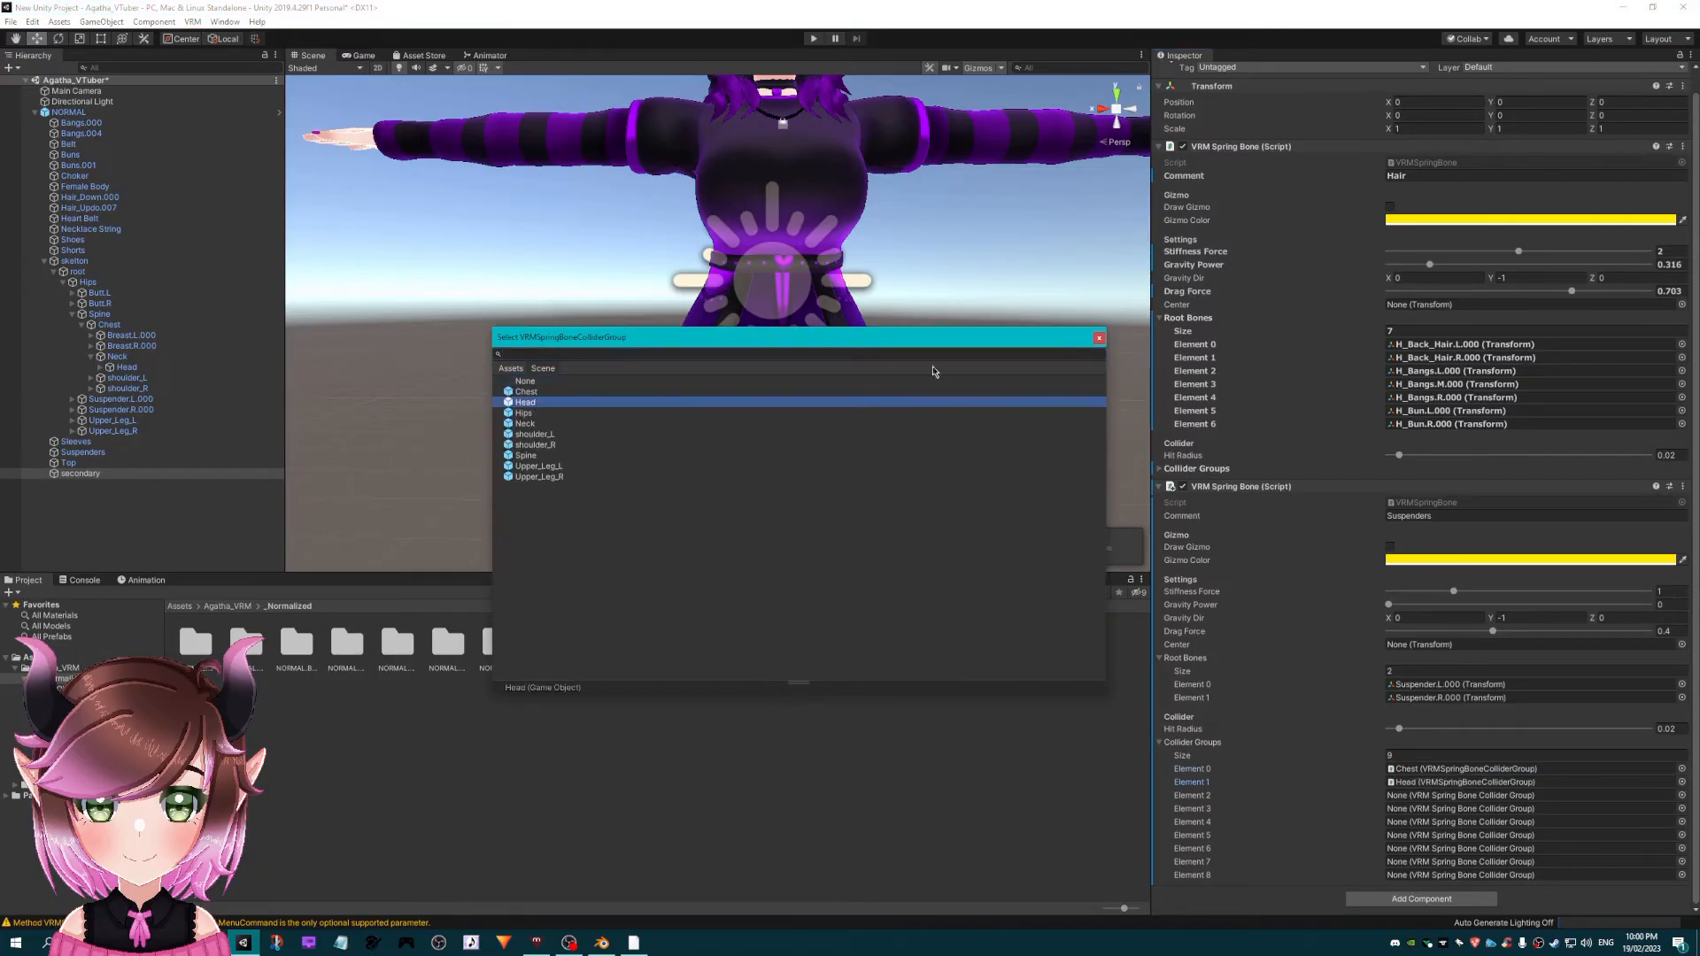
left_click(1099, 338)
left_click(1681, 795)
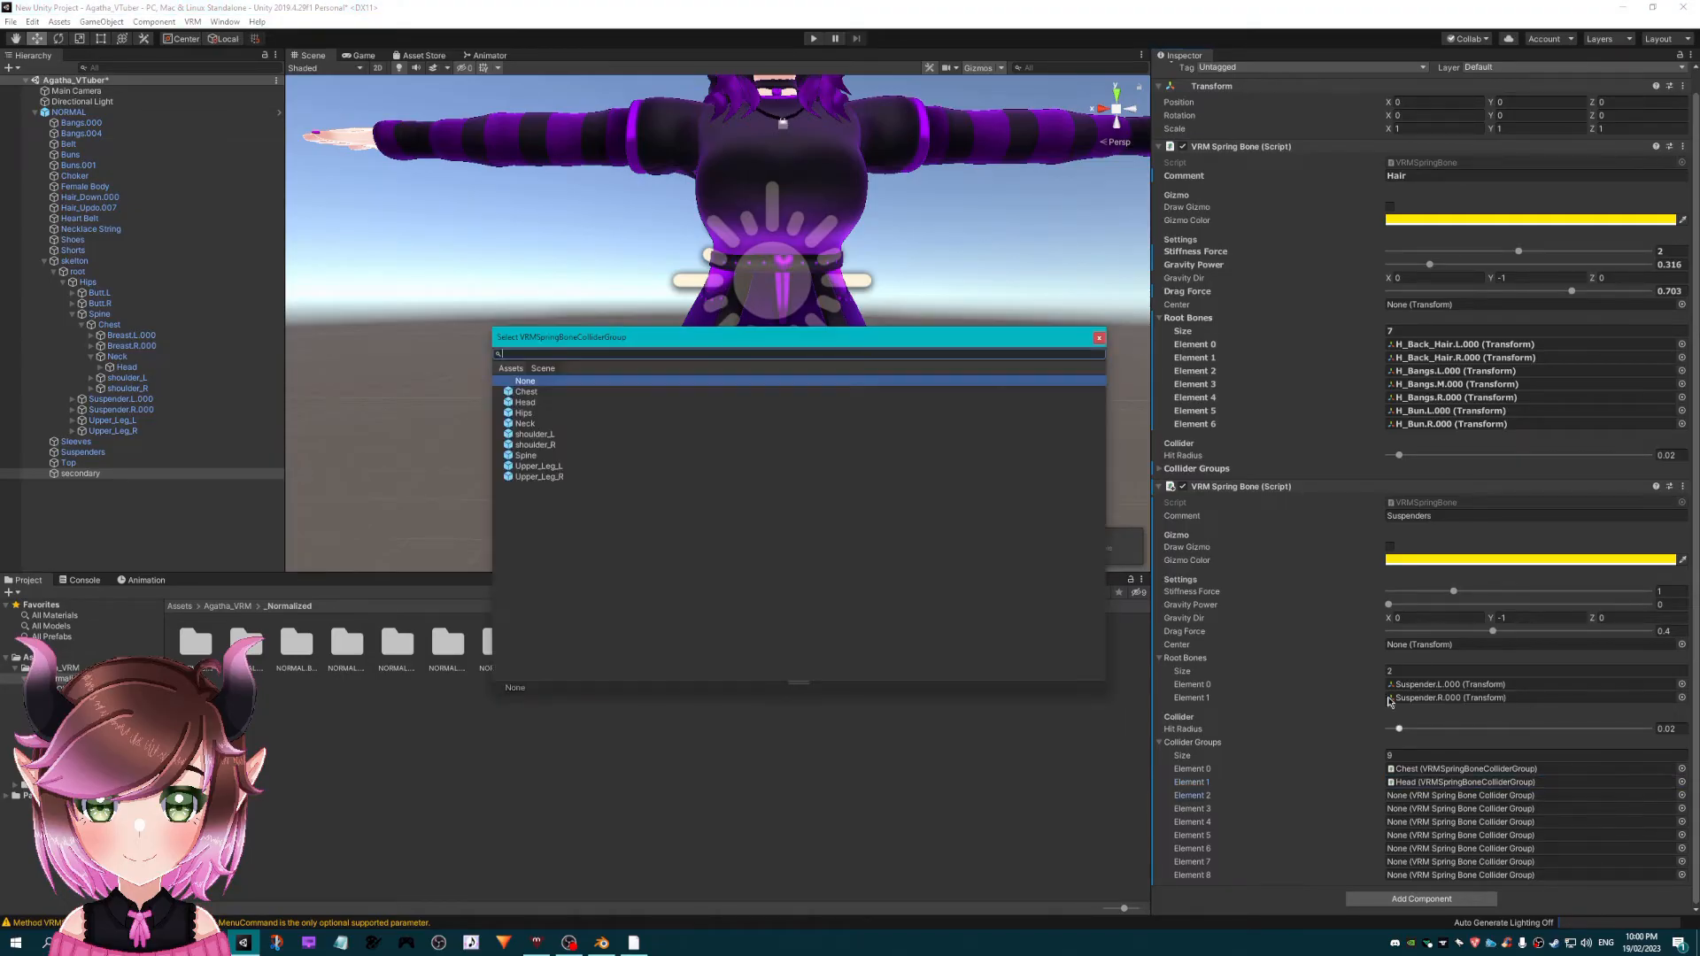
left_click(531, 414)
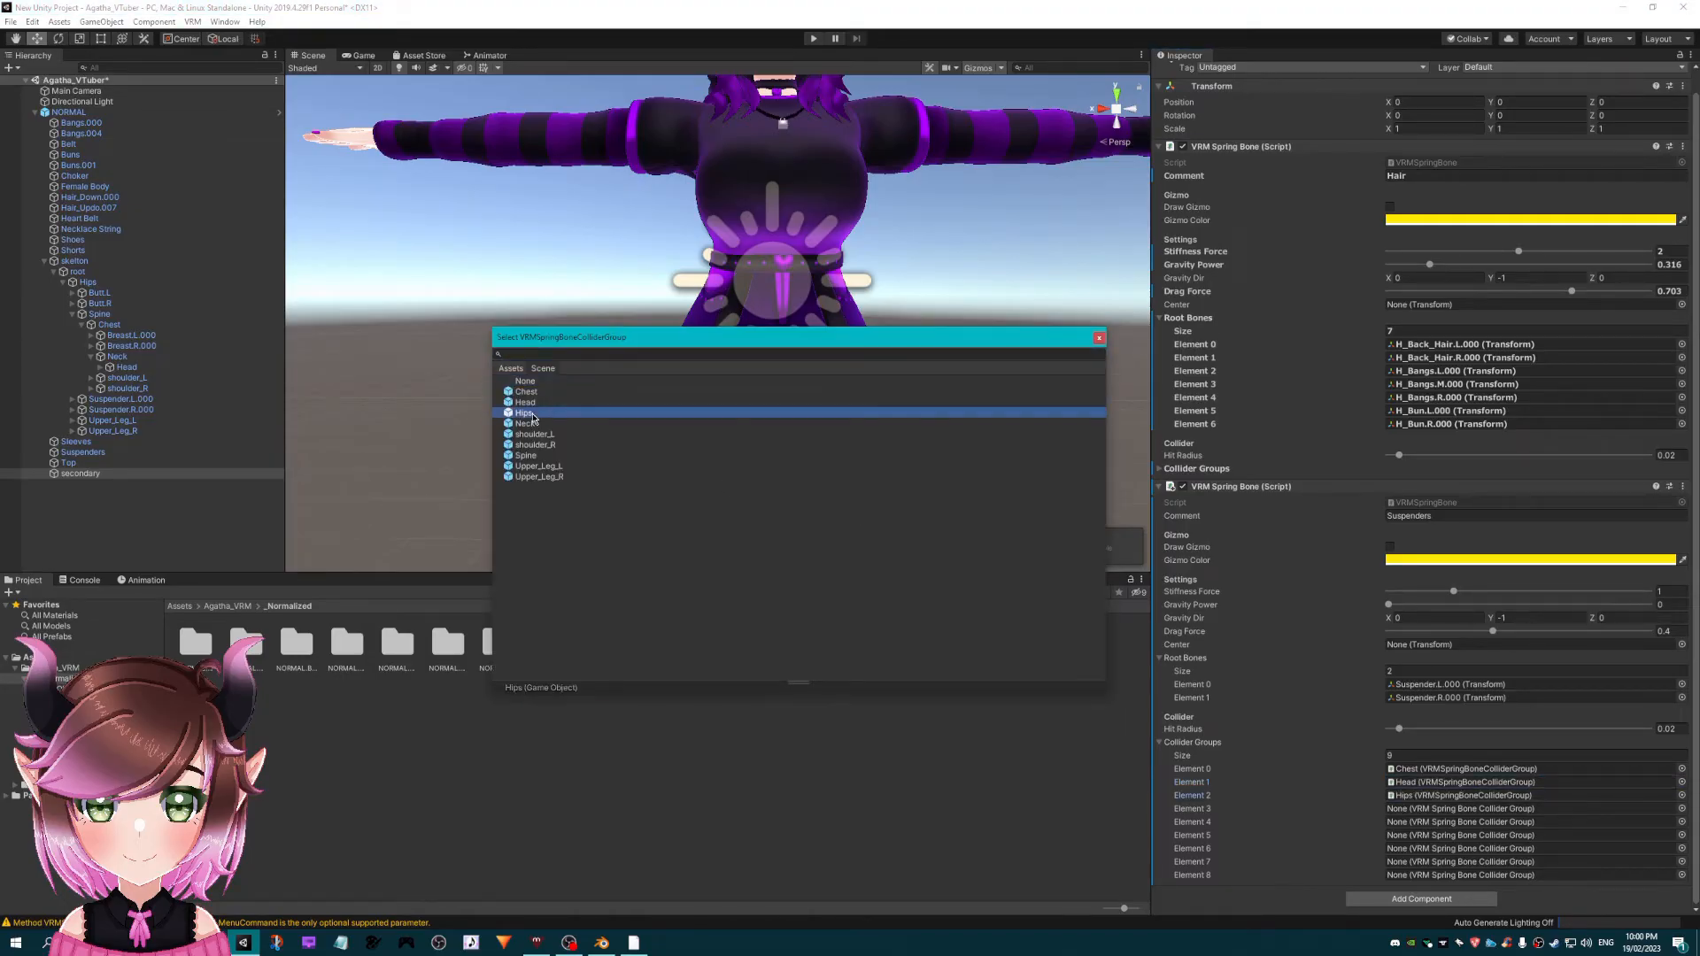
left_click(1100, 339)
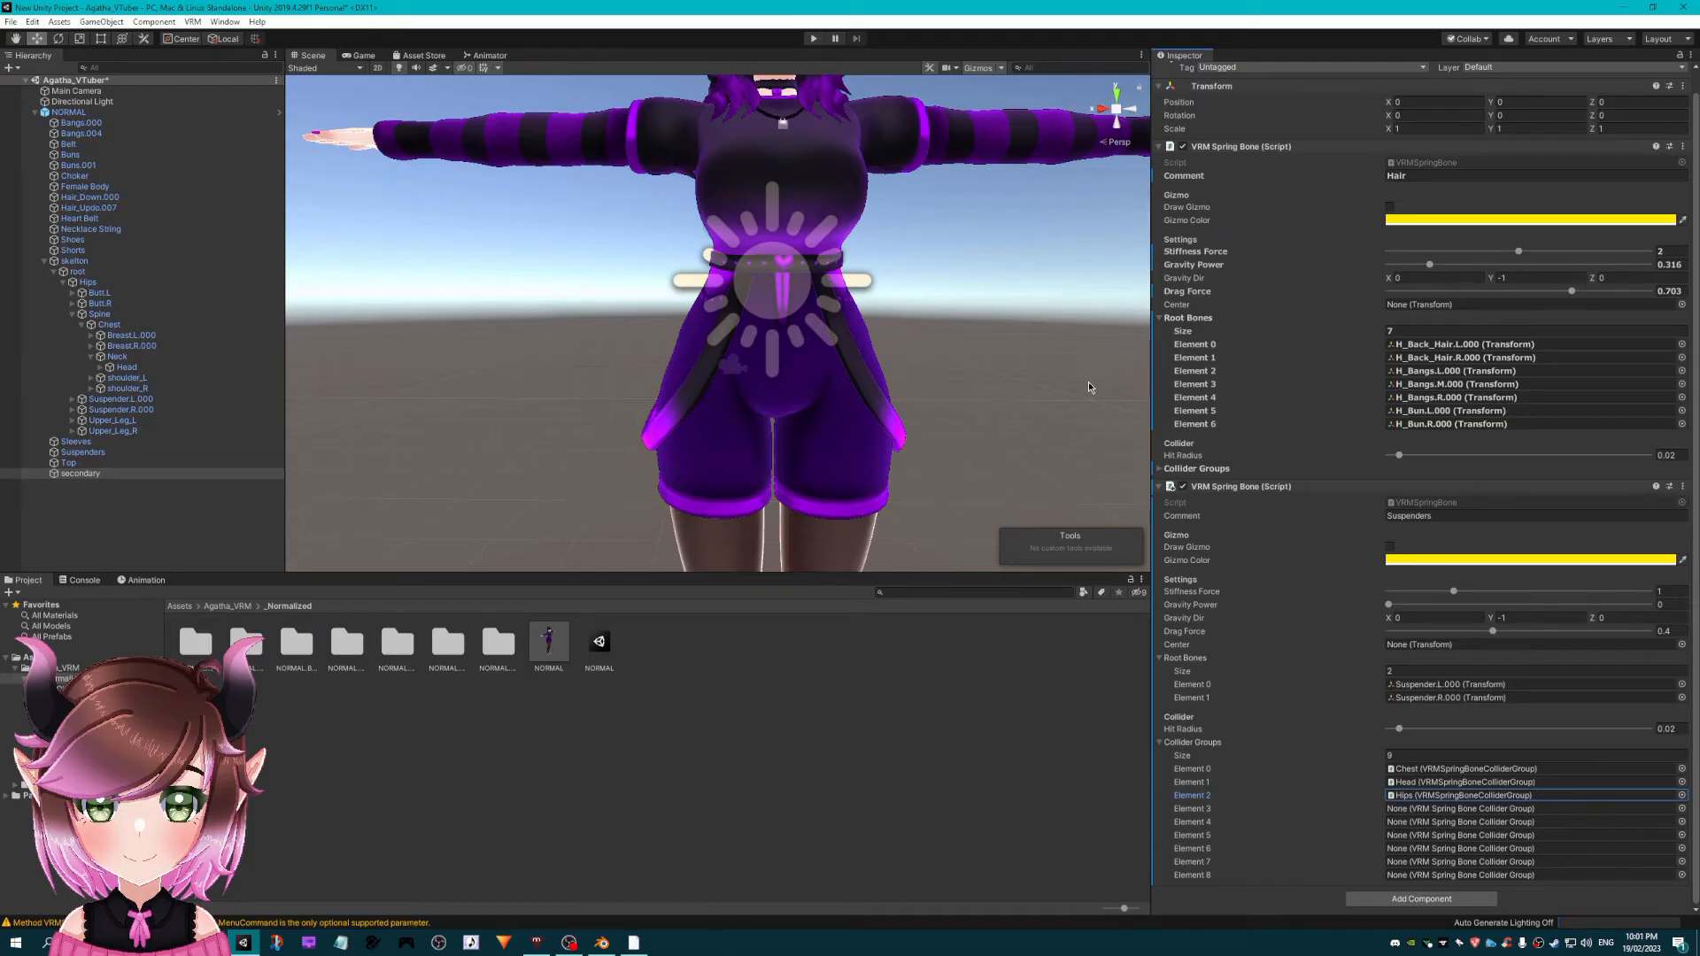
- Assign Neck, shoulder_L and shoulder_R as Elements 3, 4 and 5 of the Suspenders spring bone's collider groups
left_click(1682, 809)
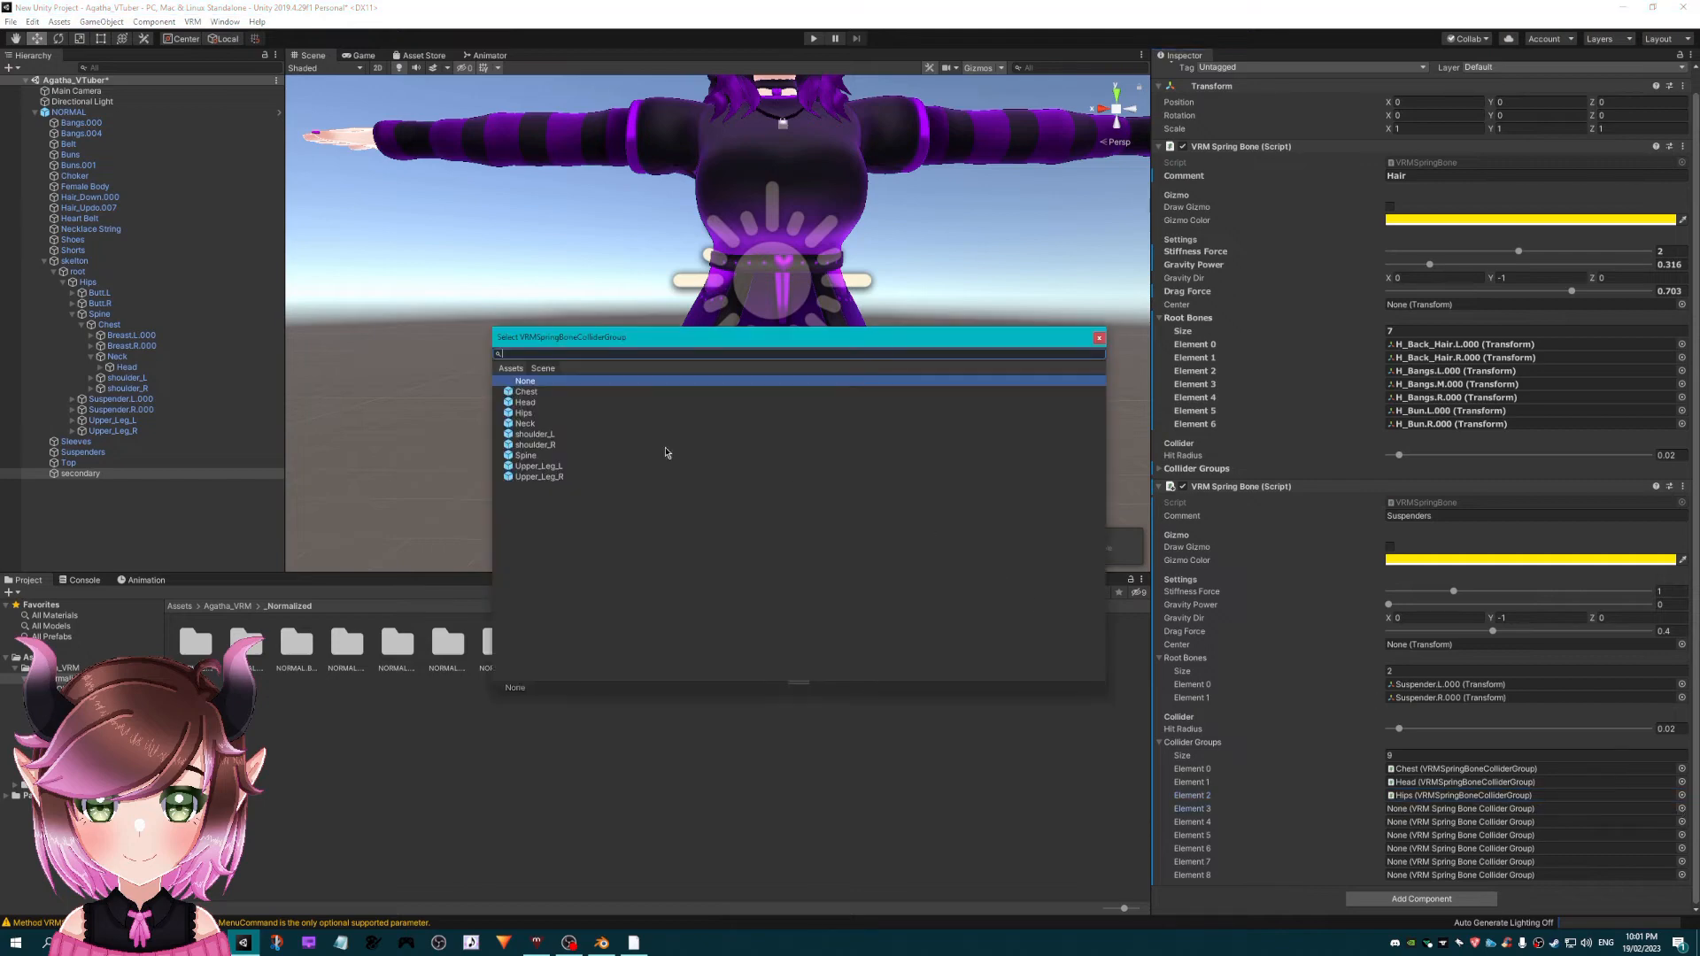
left_click(541, 424)
left_click(1099, 337)
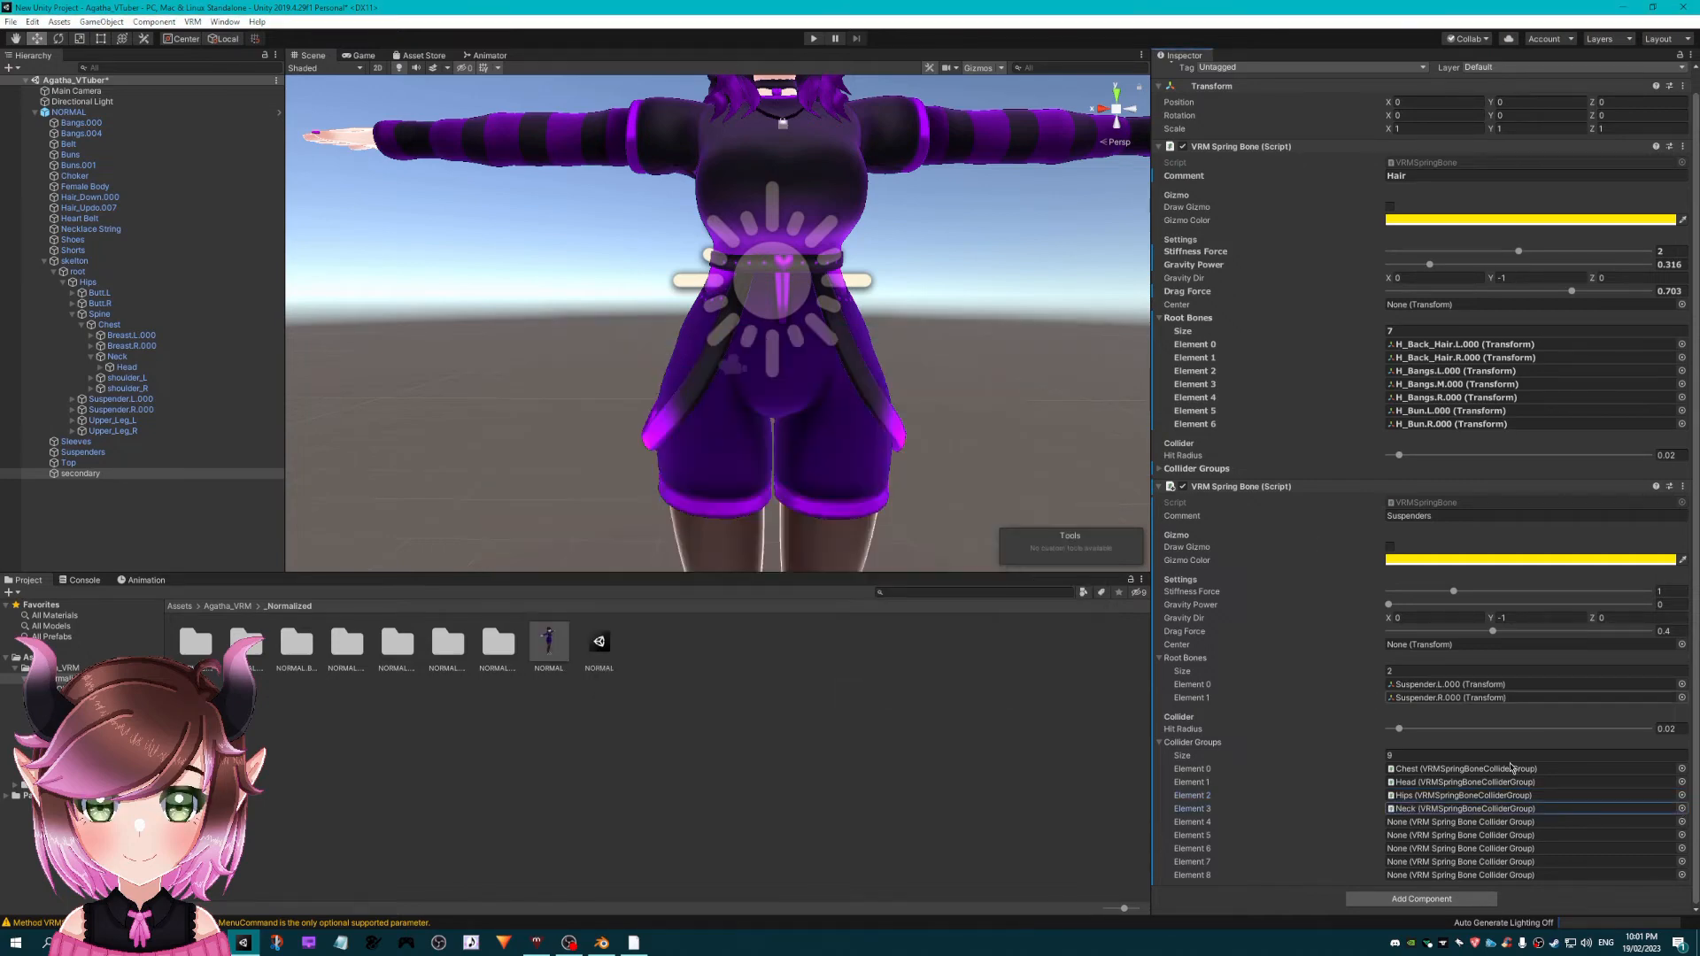
left_click(1681, 822)
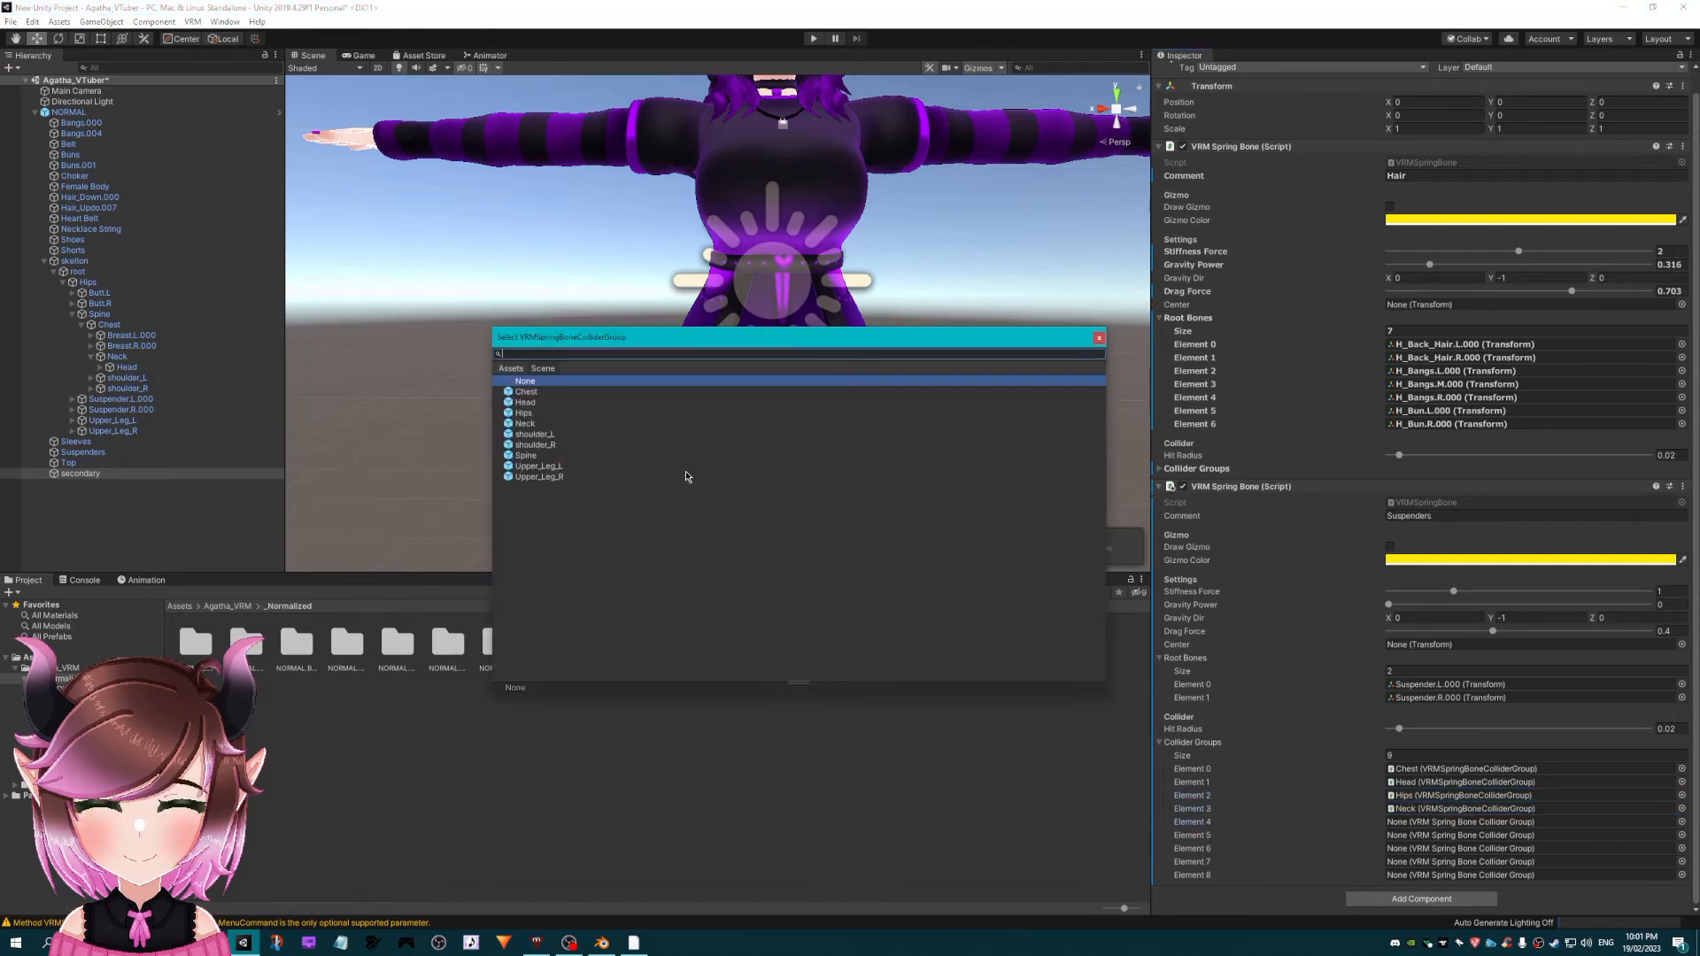
left_click(550, 434)
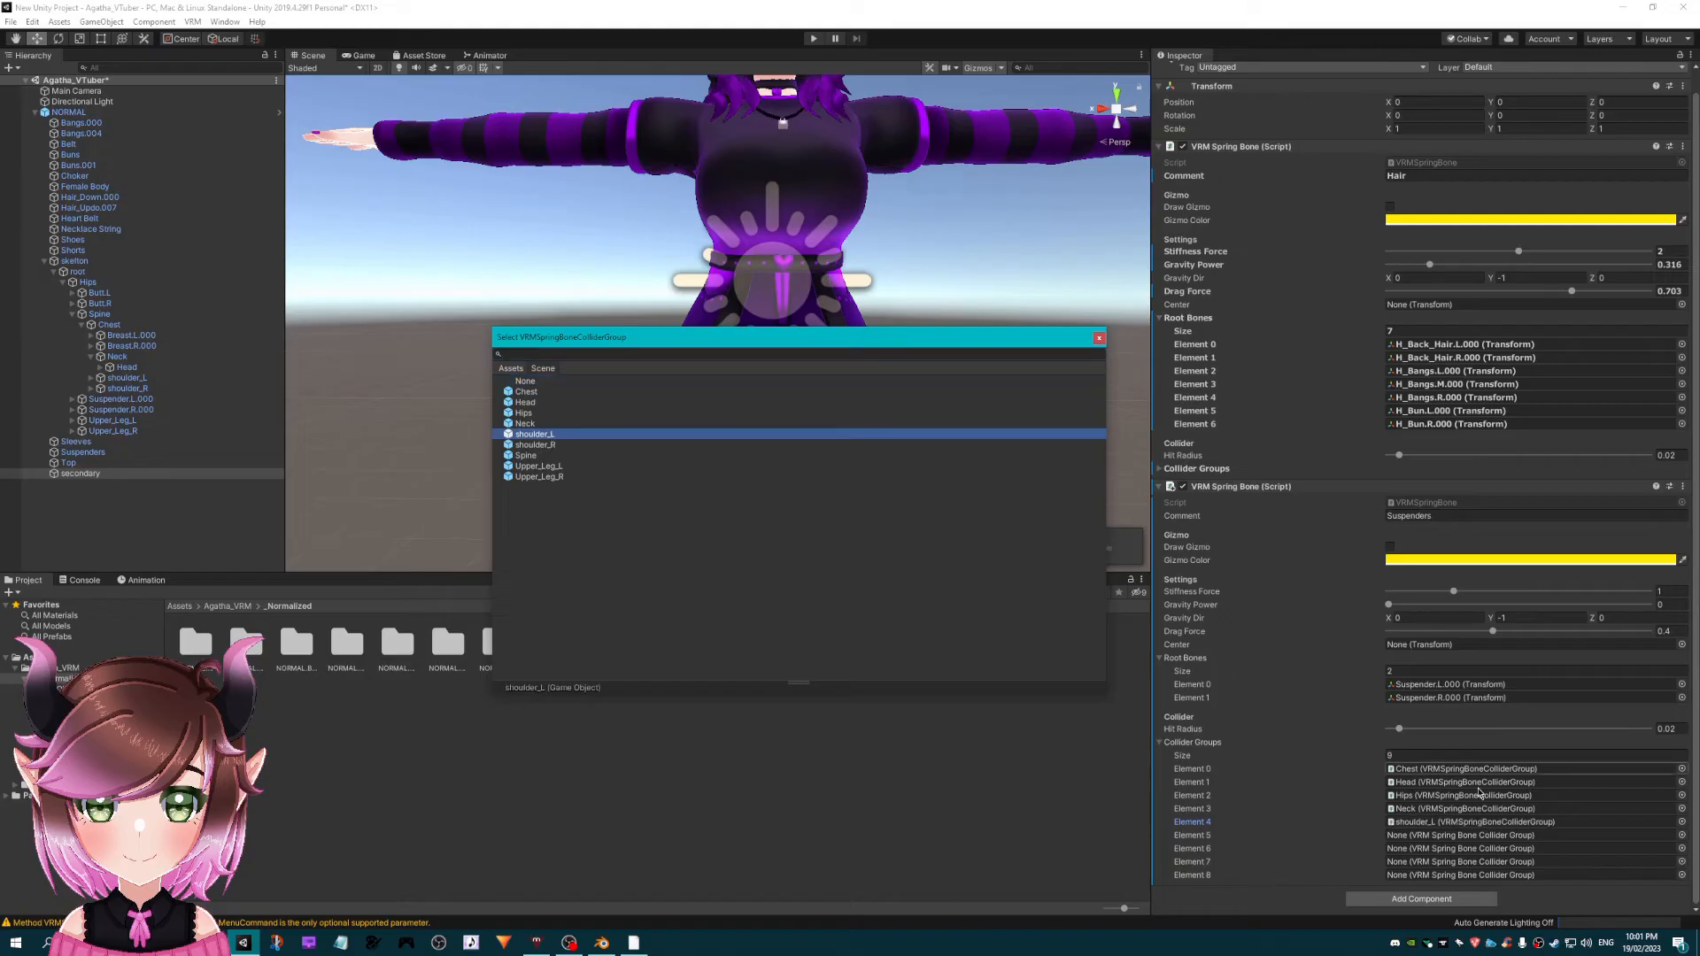
left_click(1681, 836)
left_click(536, 446)
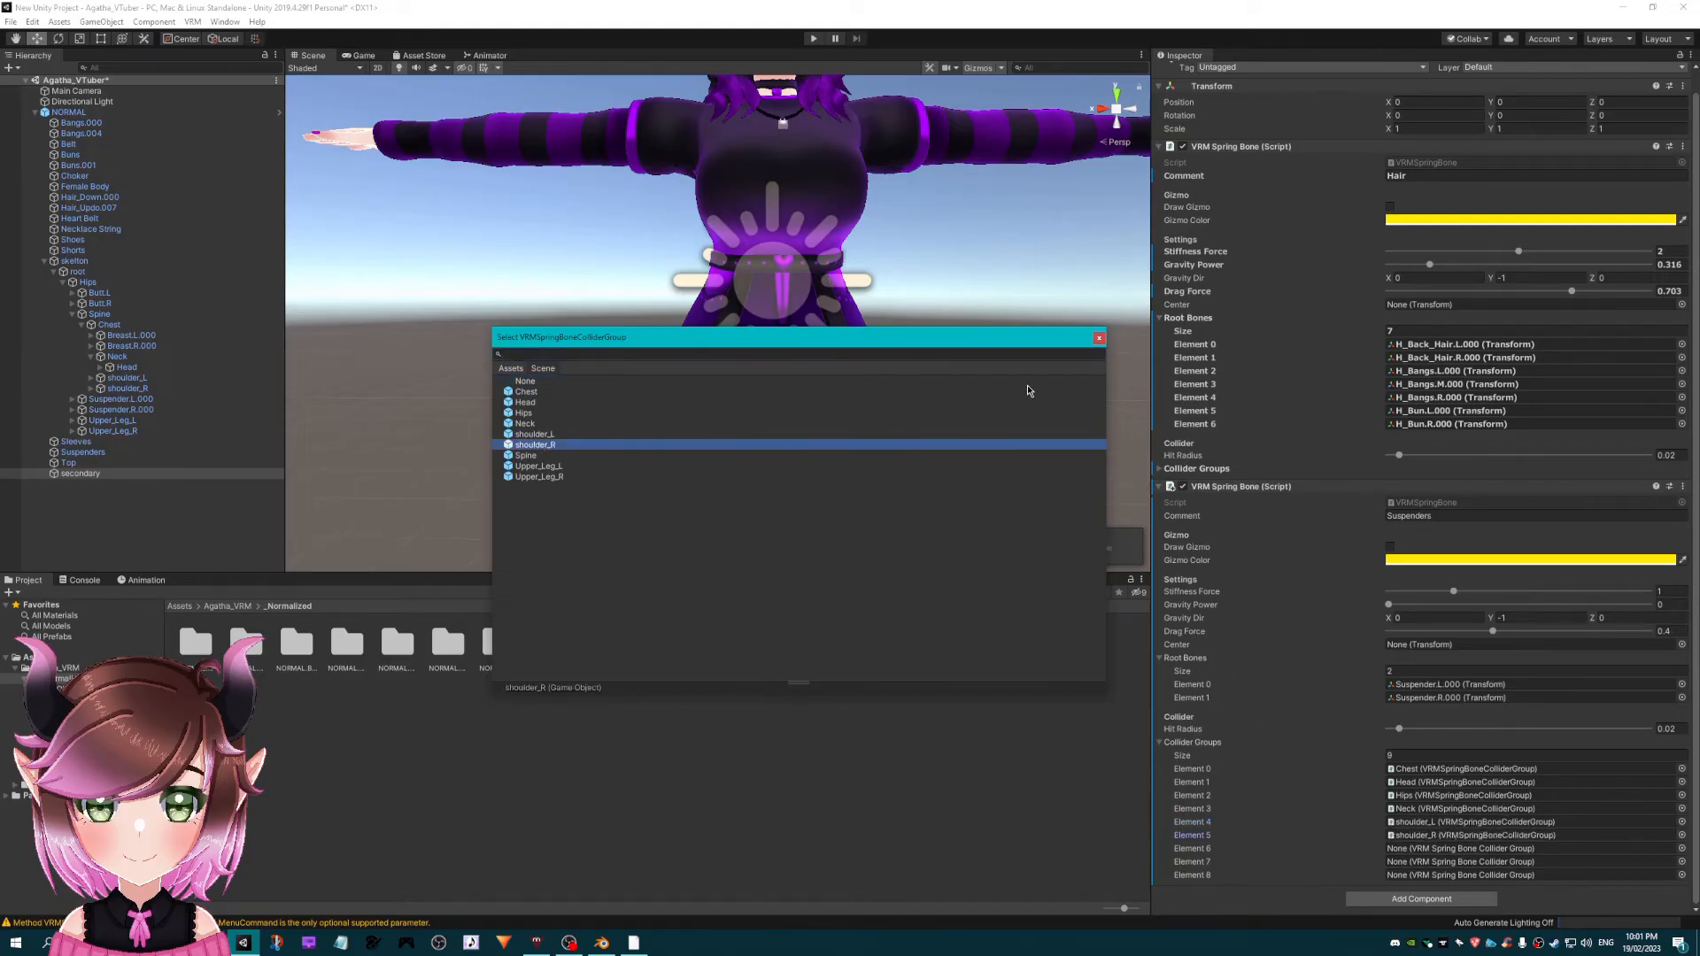
left_click(1098, 339)
- Assign Spine, Upper_Leg_L and Upper_Leg_R as Elements 6, 7 and 8 of the Suspenders spring bone's collider groups
left_click(1681, 849)
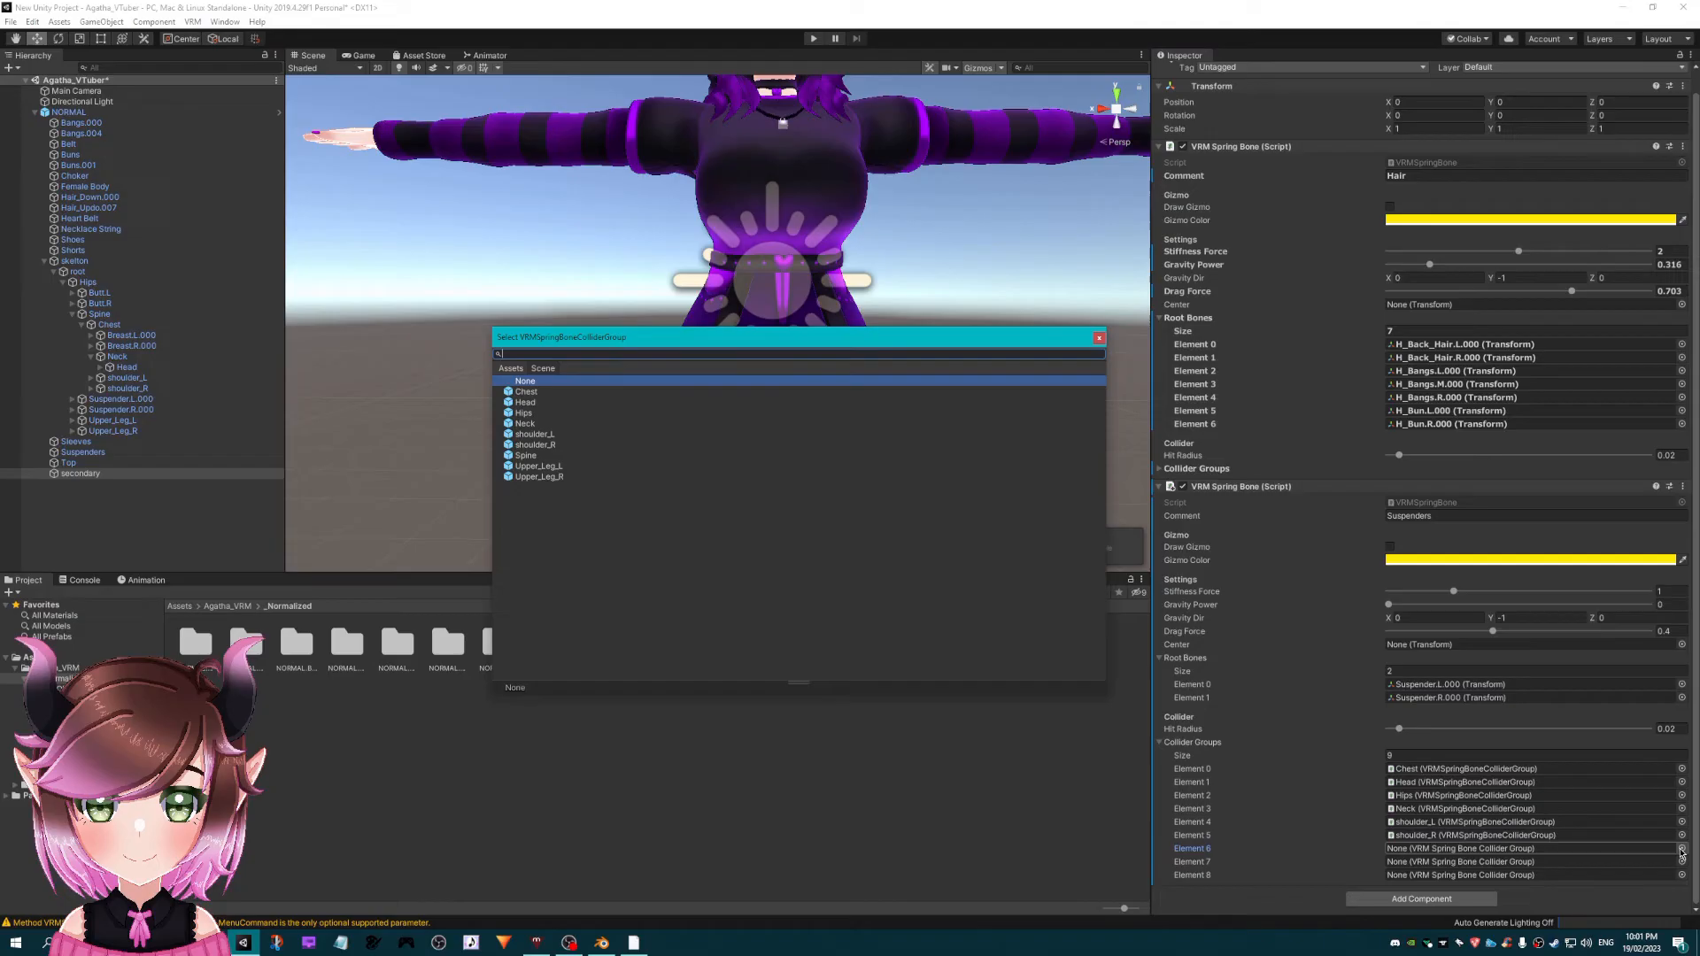
left_click(626, 456)
left_click(1098, 339)
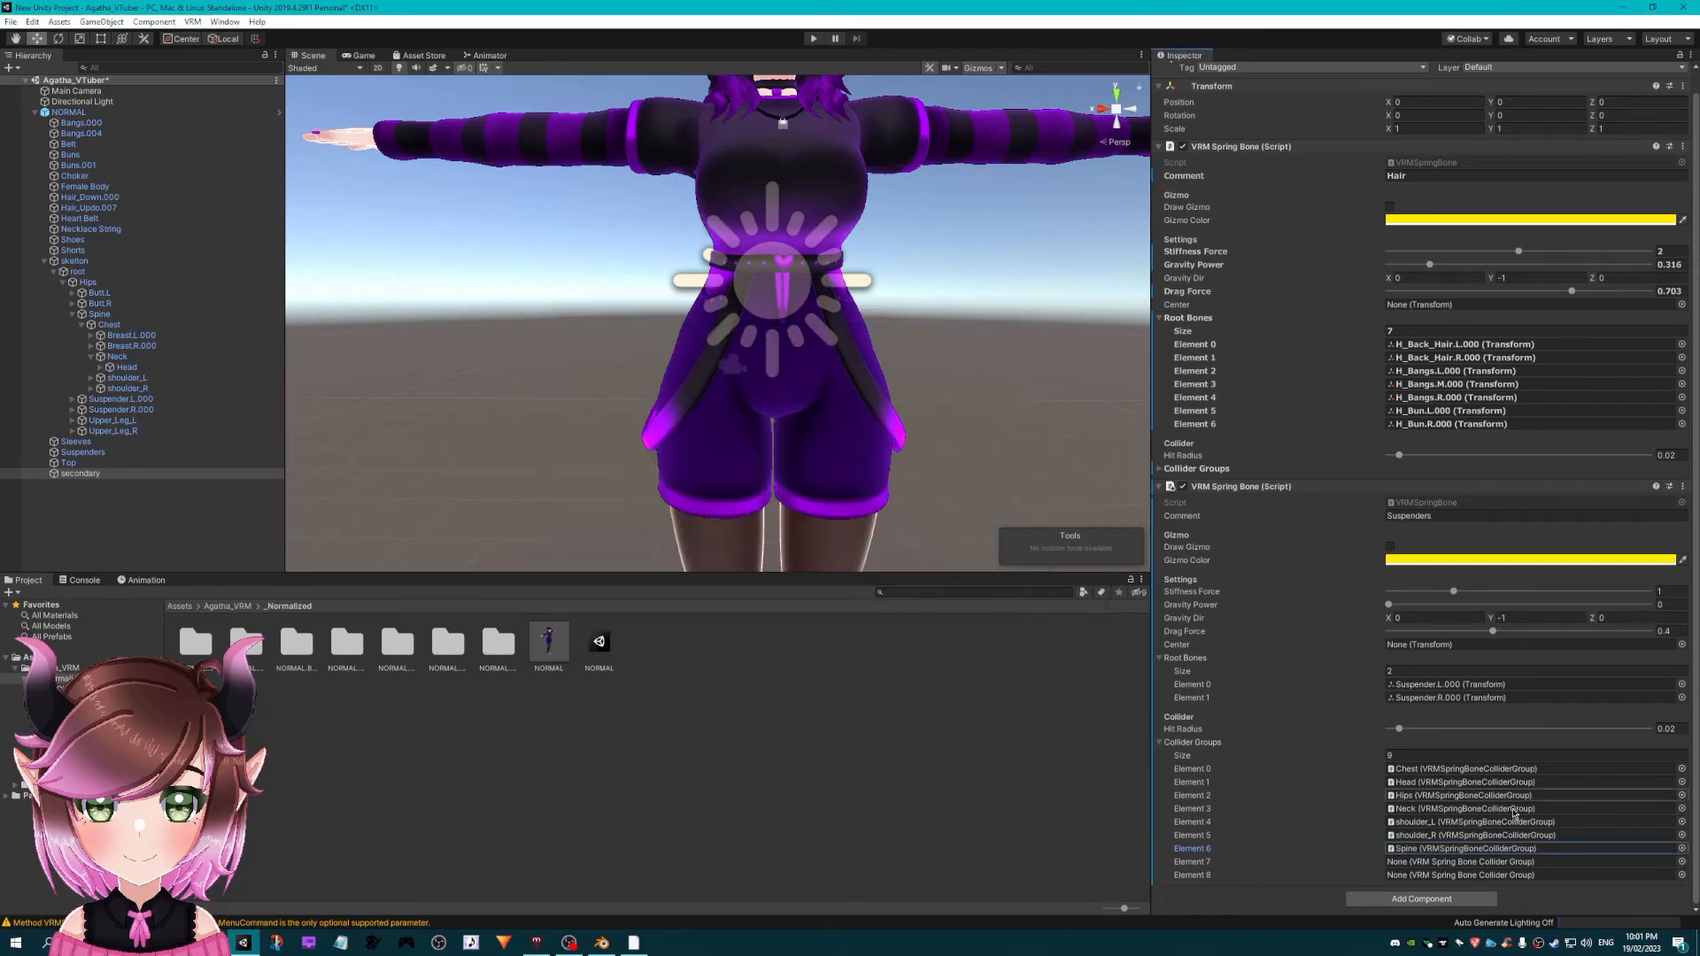
left_click(1681, 862)
left_click(529, 467)
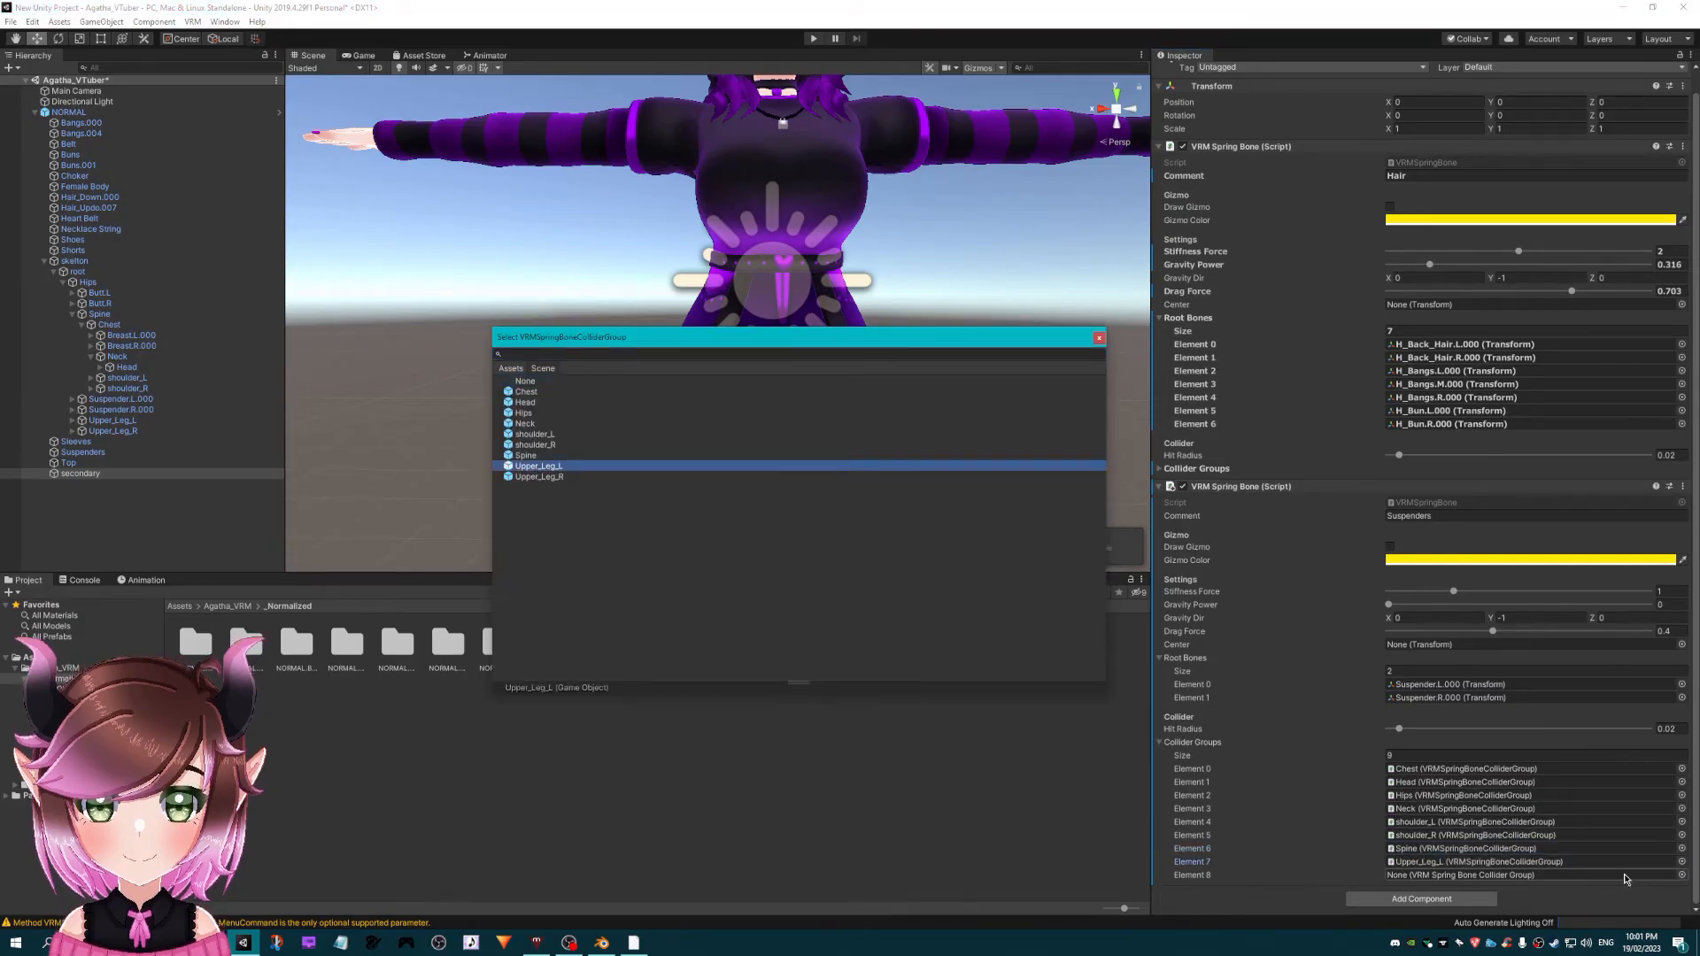
left_click(1682, 876)
left_click(545, 477)
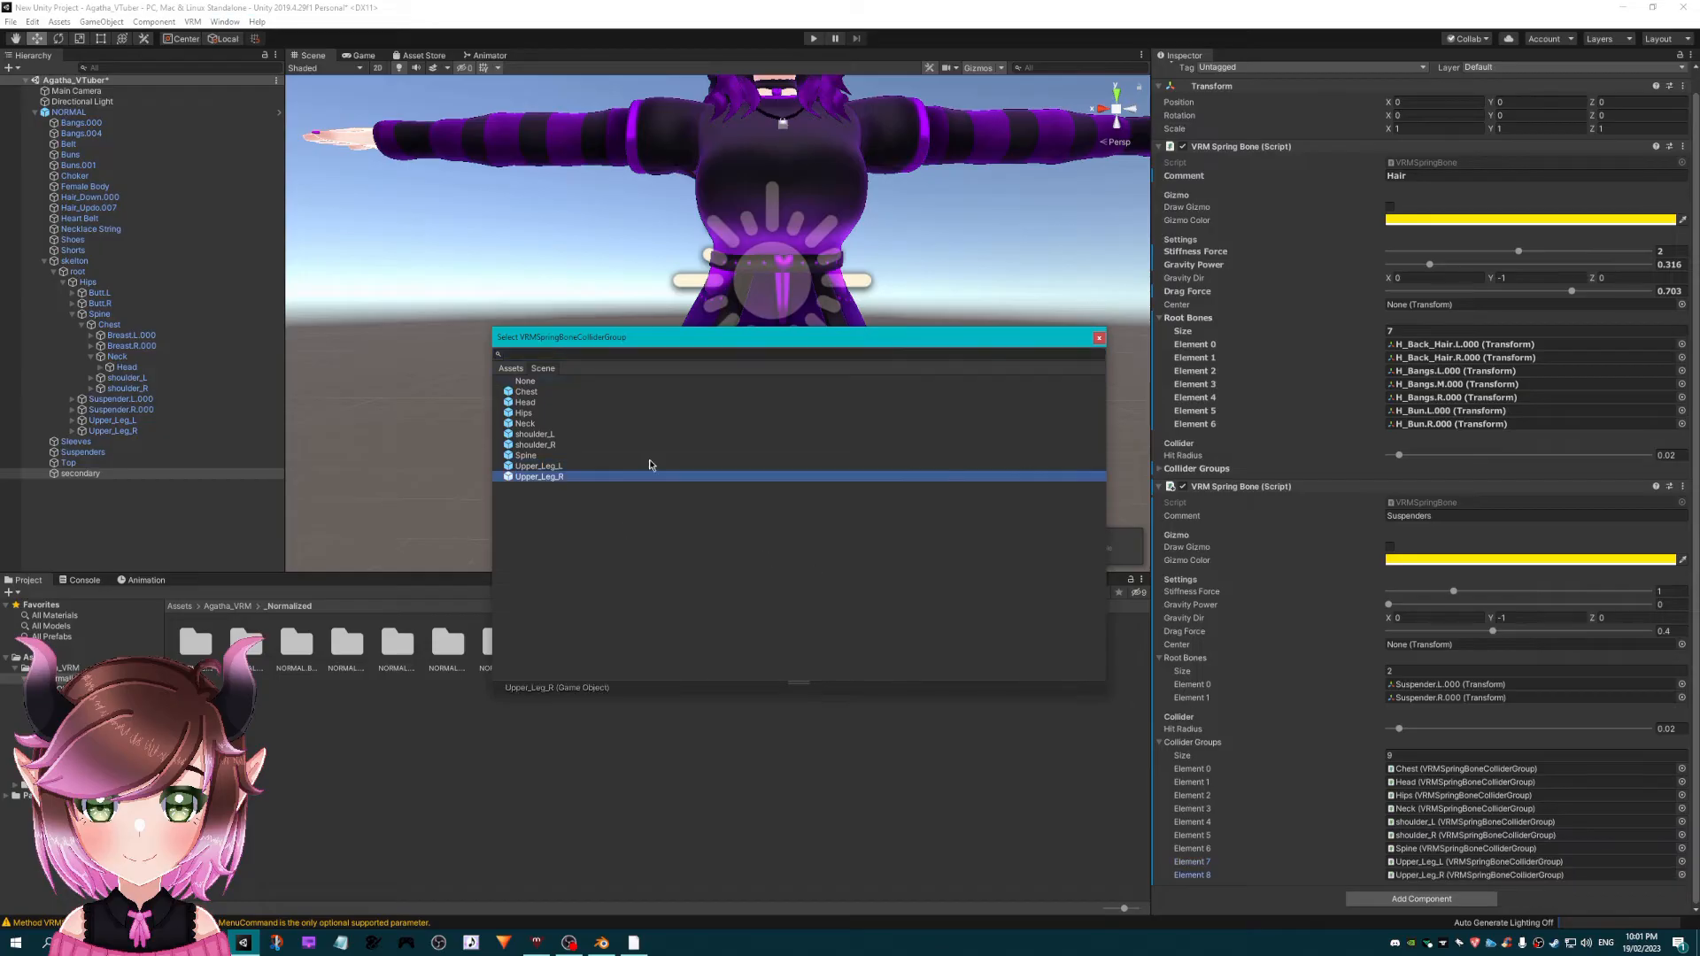
left_click(1098, 338)
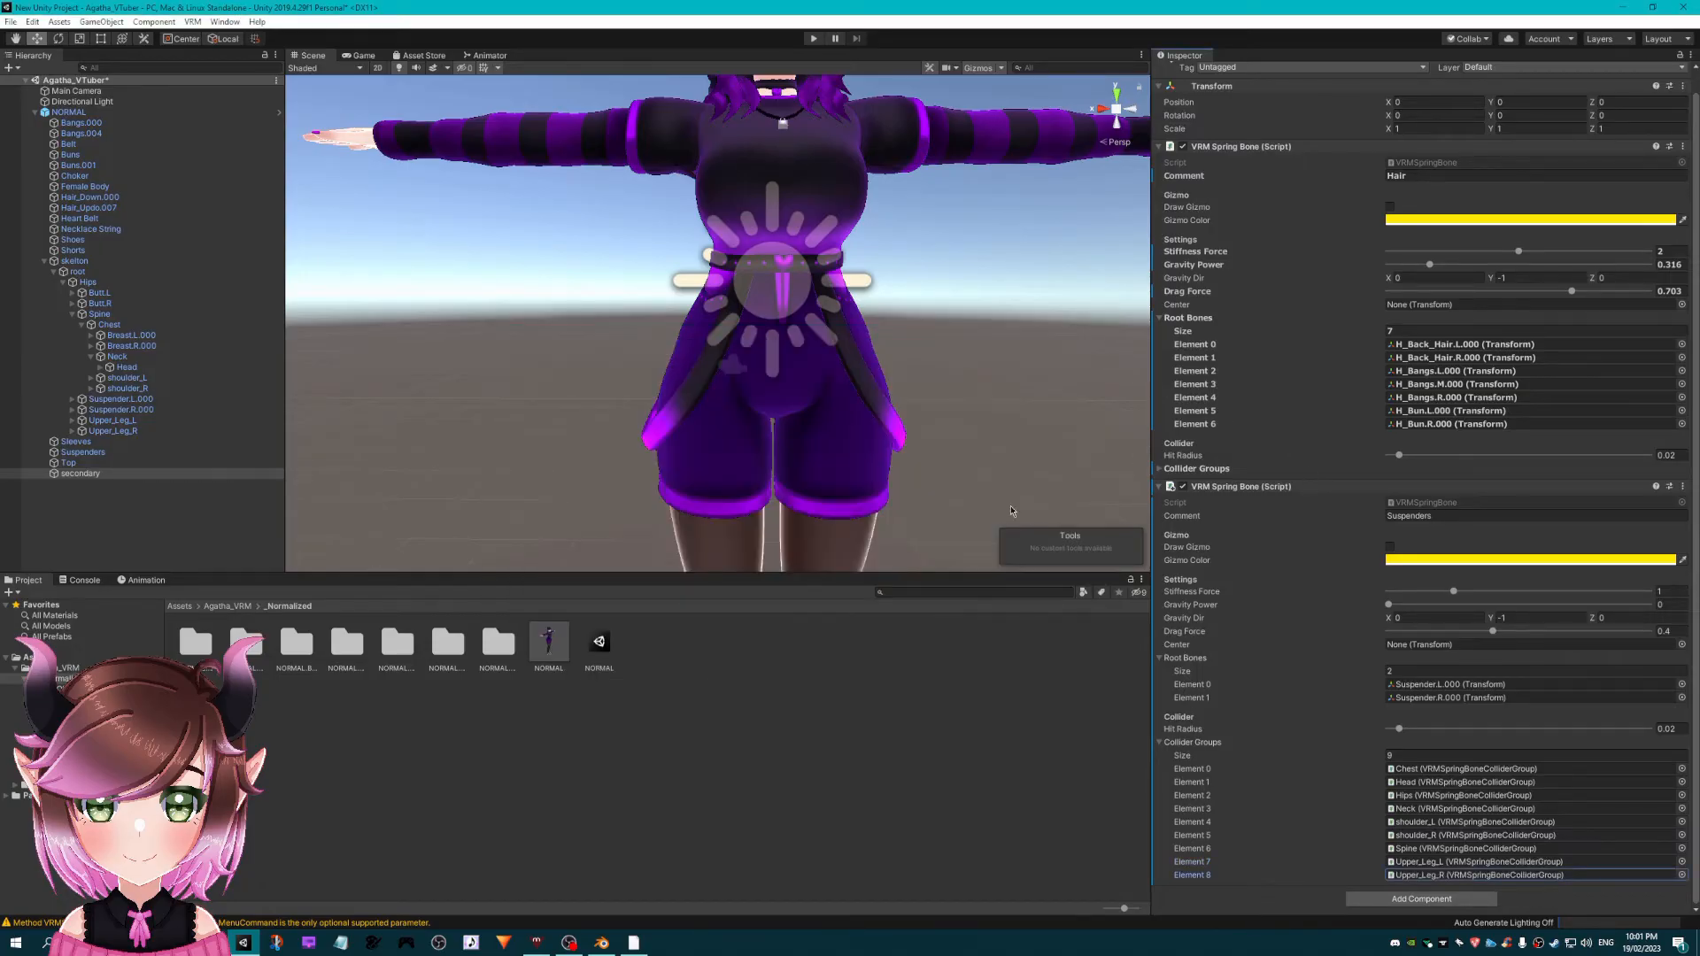
- Run the scene in play mode and examine the avatar's hair and suspenders from several angles in the Scene view
key("ctrl+p")
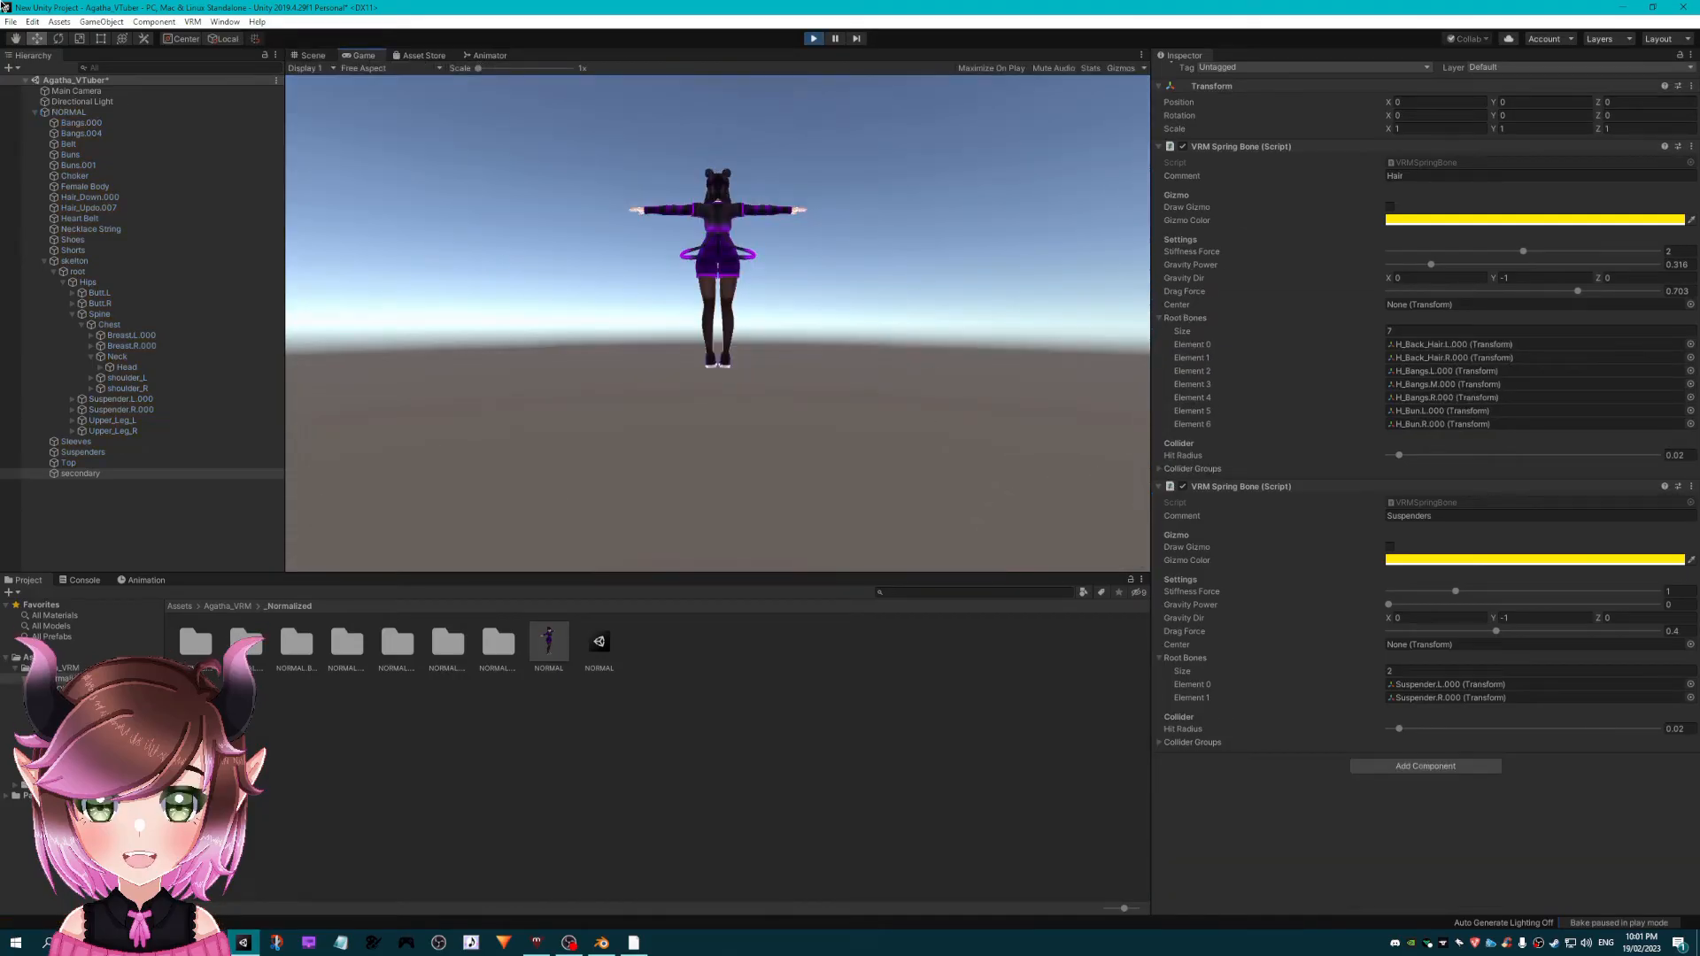
left_click(311, 55)
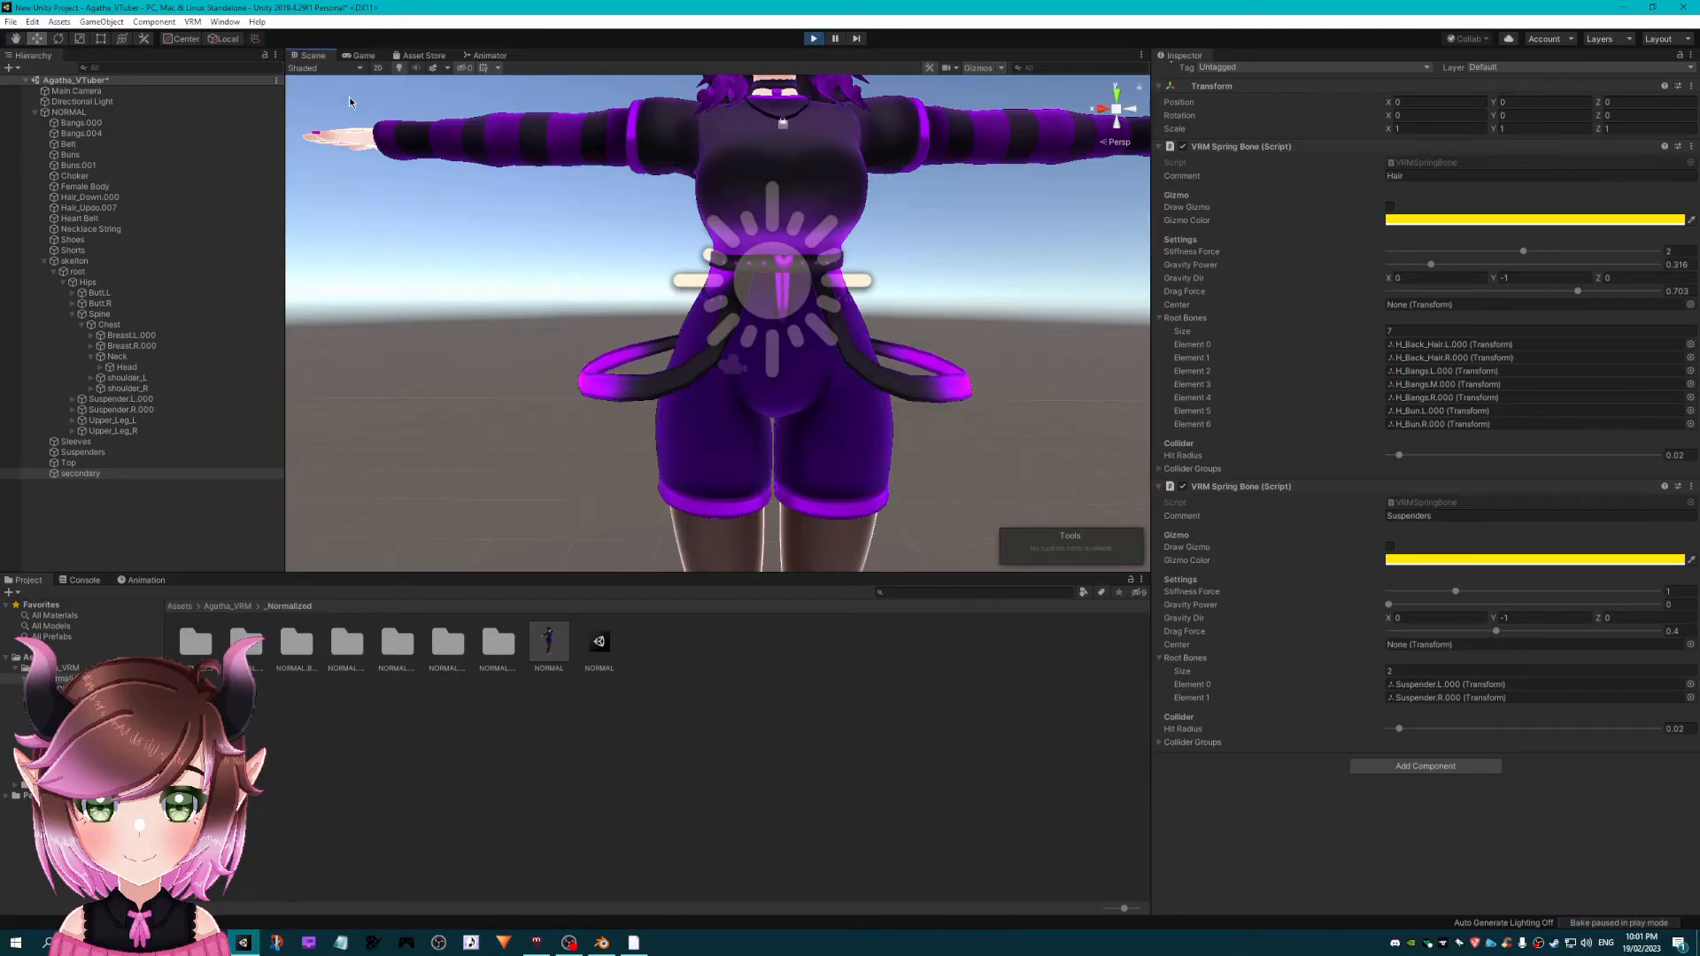
middle_click_drag(520, 201, 508, 254)
right_click_drag(509, 254, 411, 264)
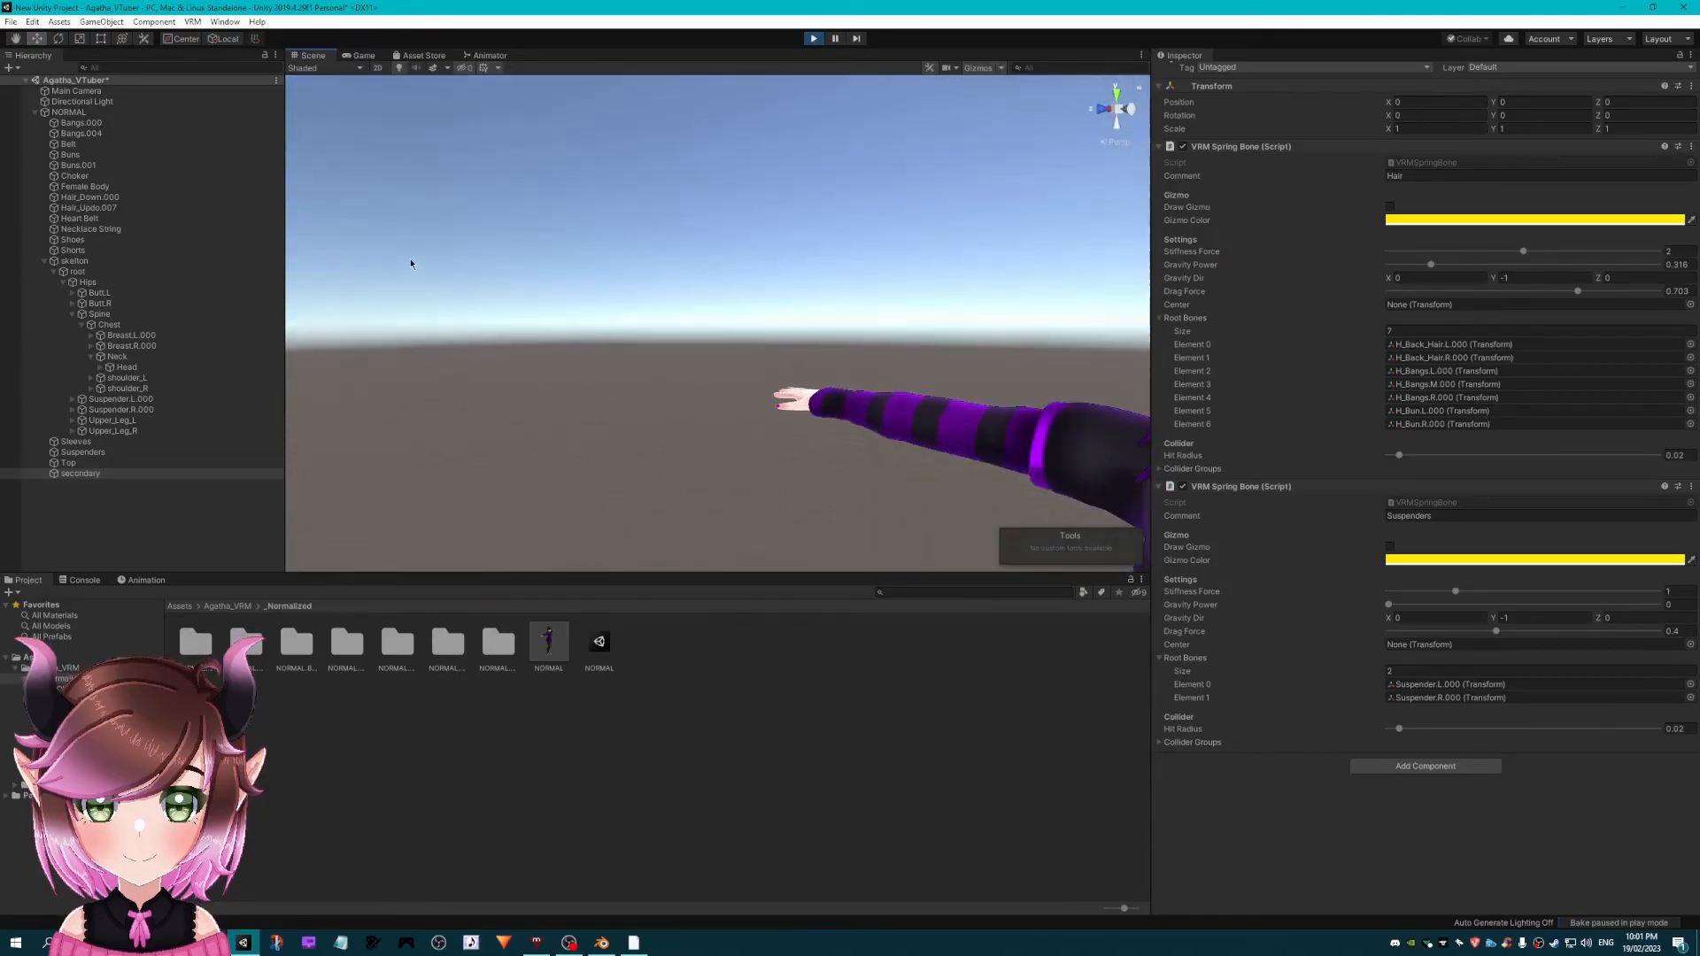
middle_click_drag(411, 264, 504, 258)
scroll(504, 257, "down", 3)
right_click_drag(504, 258, 567, 266)
middle_click_drag(567, 266, 625, 273)
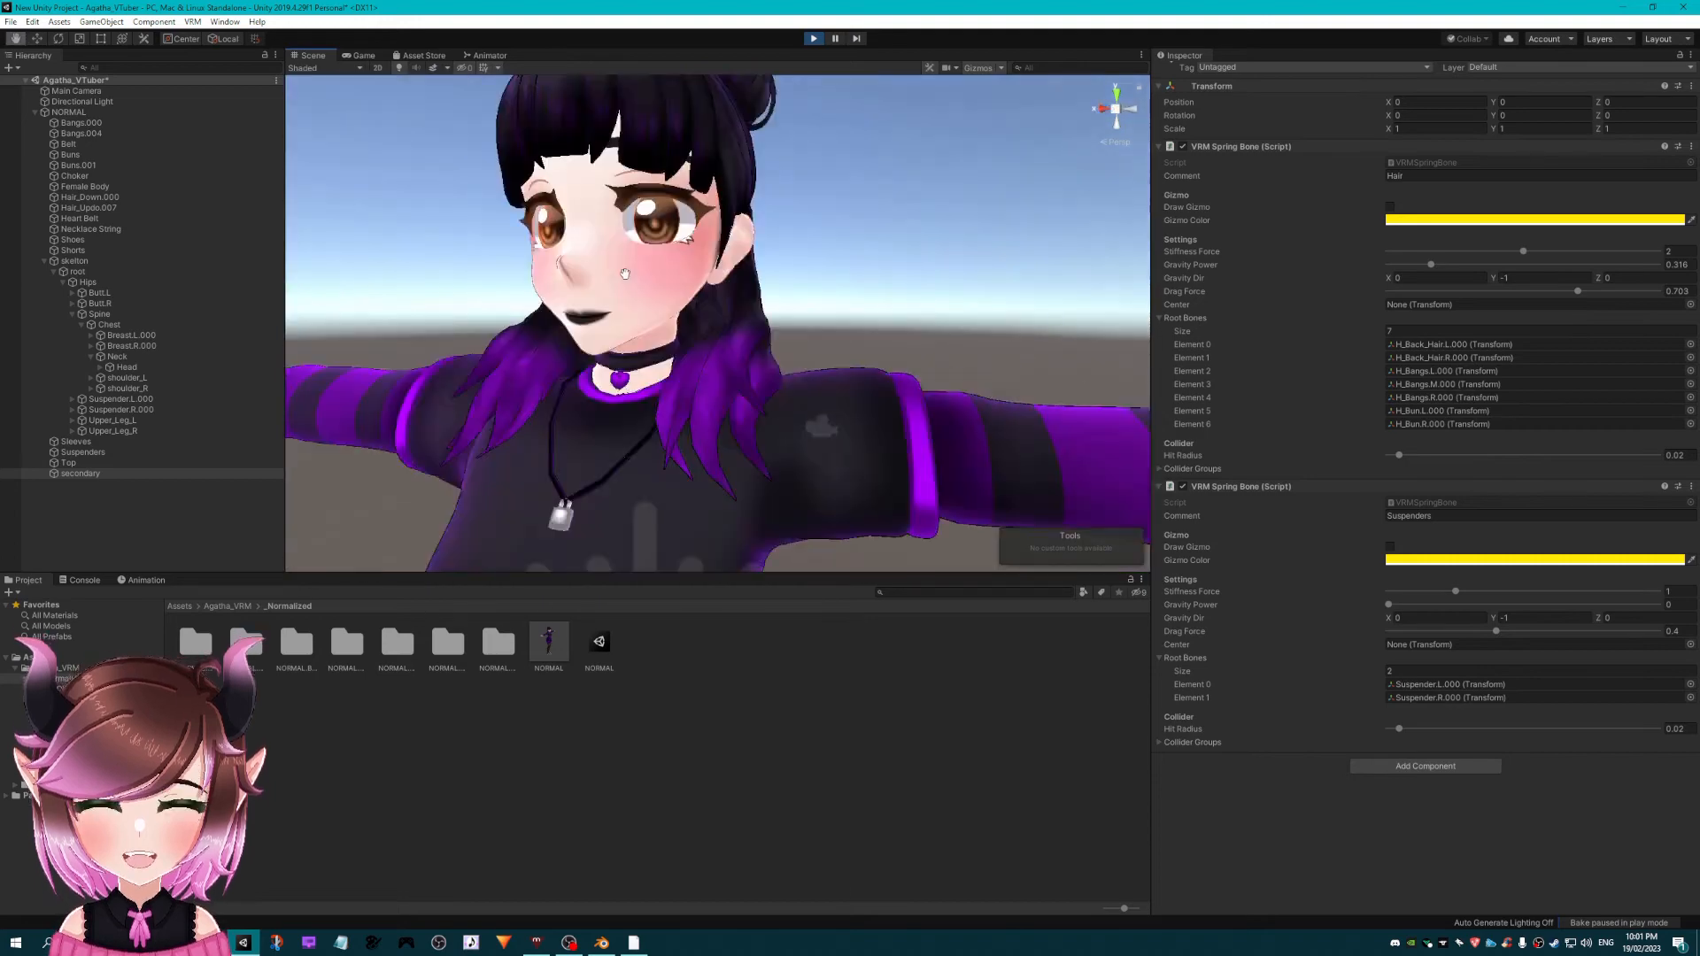
right_click_drag(625, 273, 693, 316)
middle_click_drag(694, 316, 535, 319)
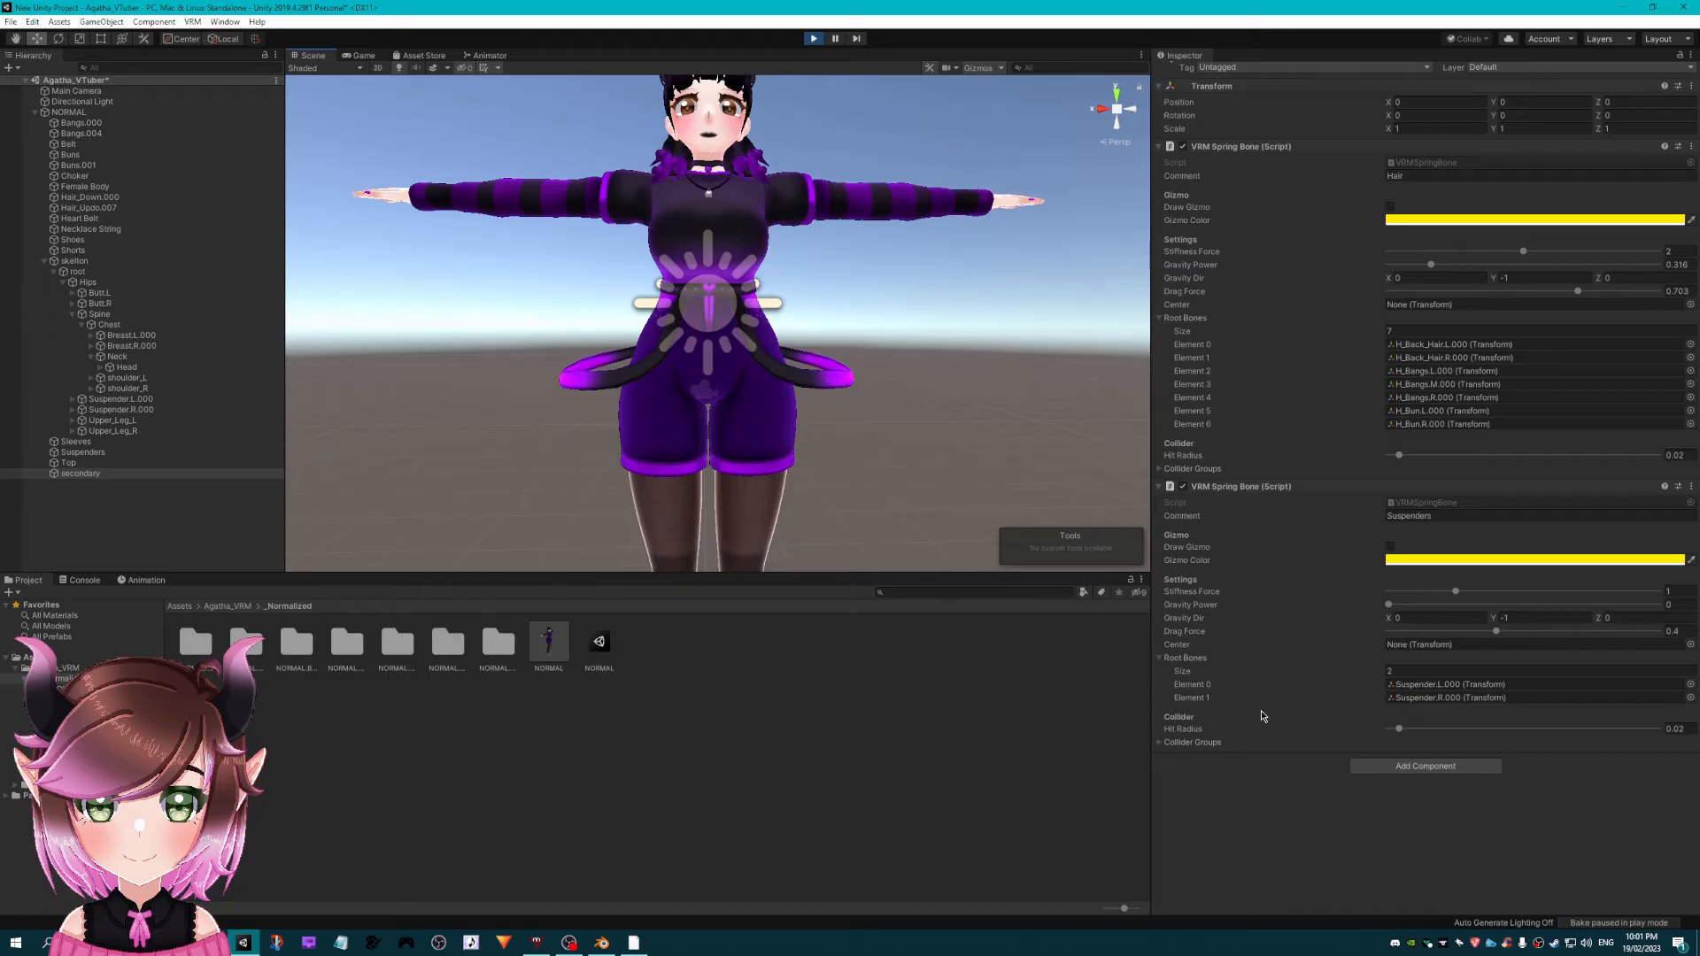
- Reduce the three Upper_Leg_L collider radii to about 0.276, 0.301 and 0.276, and paste the component's values onto Upper_Leg_R's collider group
left_click(113, 421)
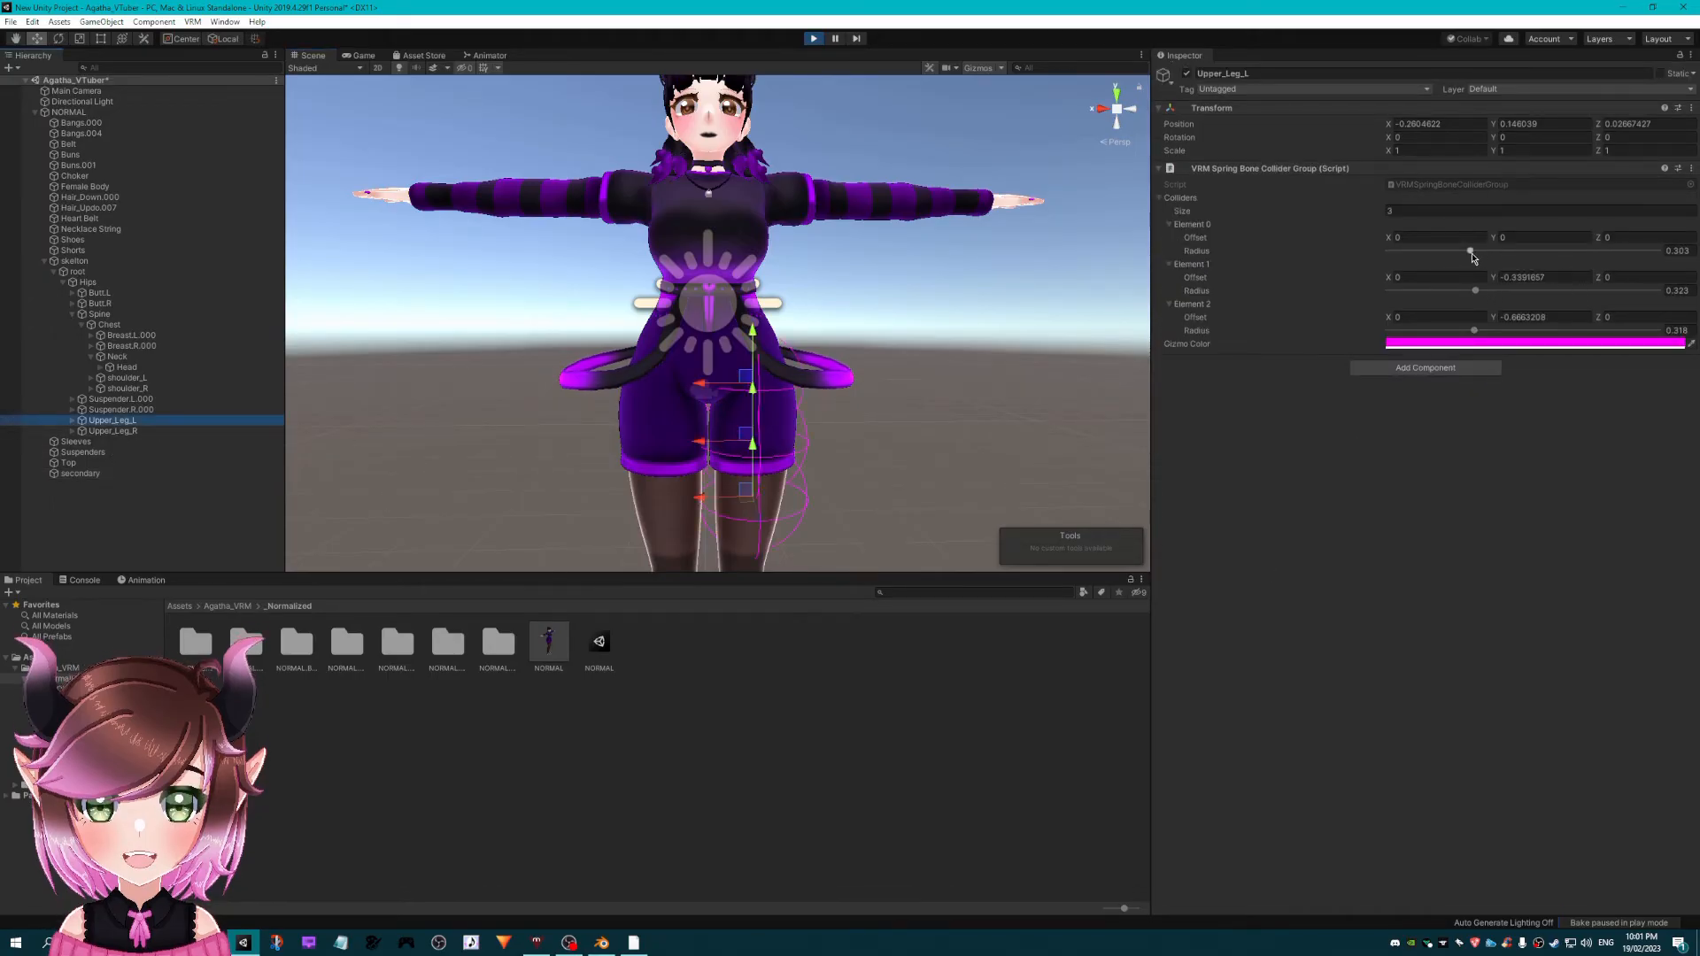
left_click_drag(1470, 251, 1464, 253)
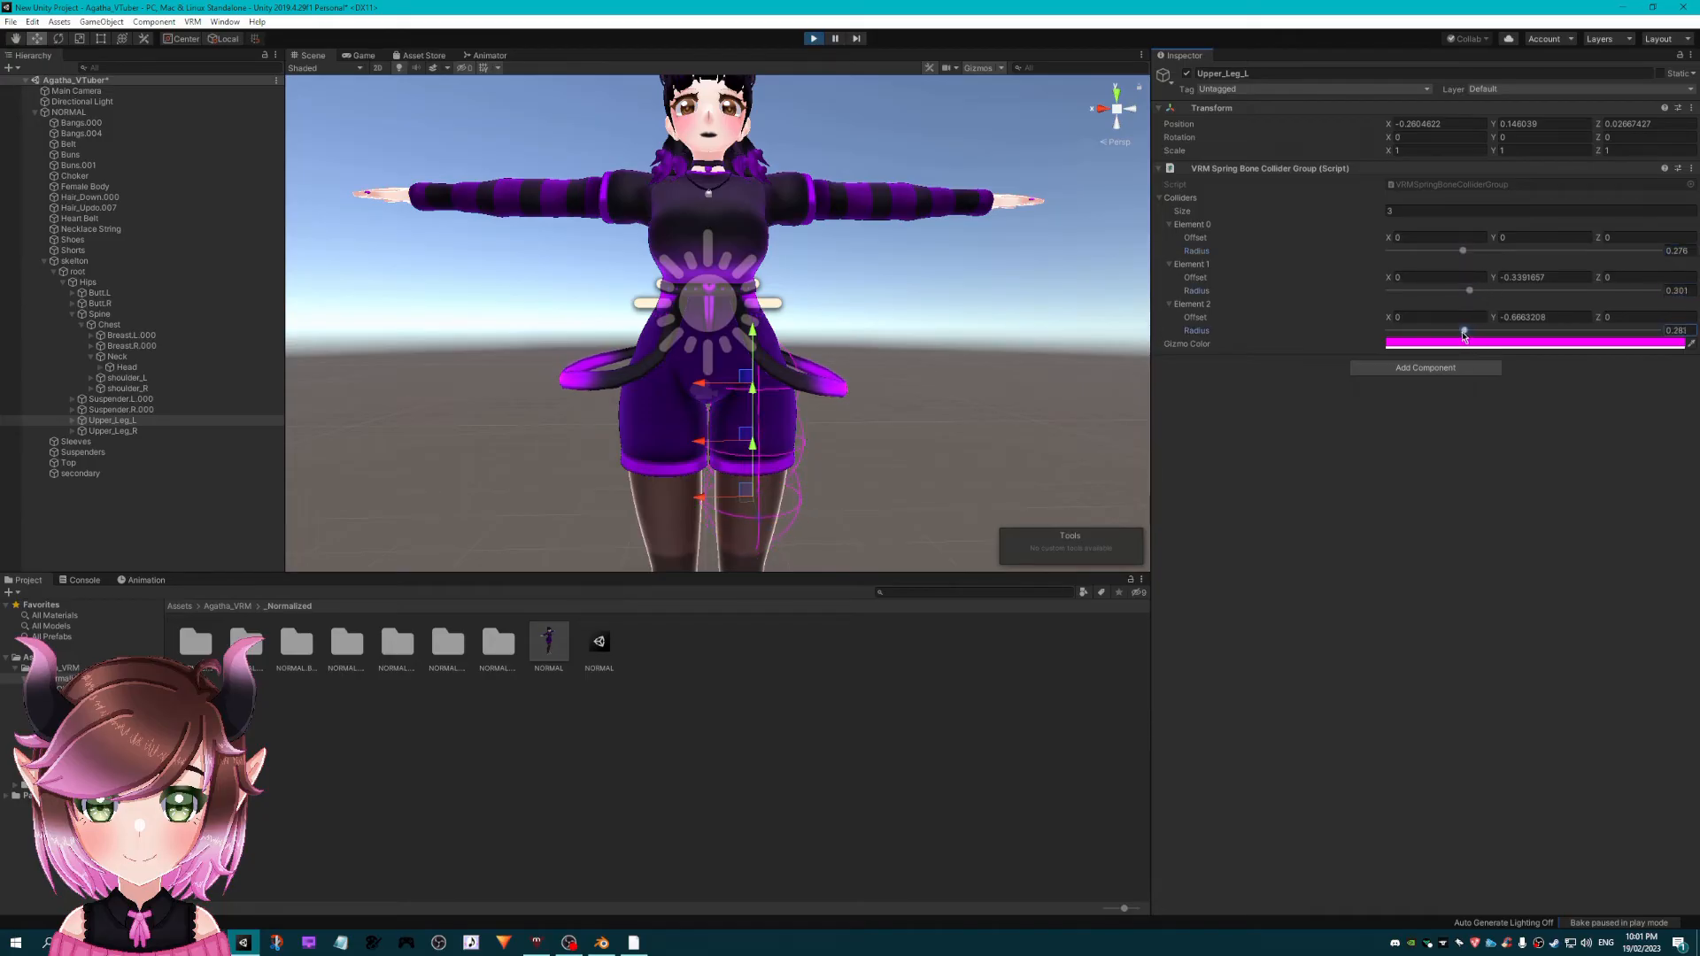
left_click(1690, 175)
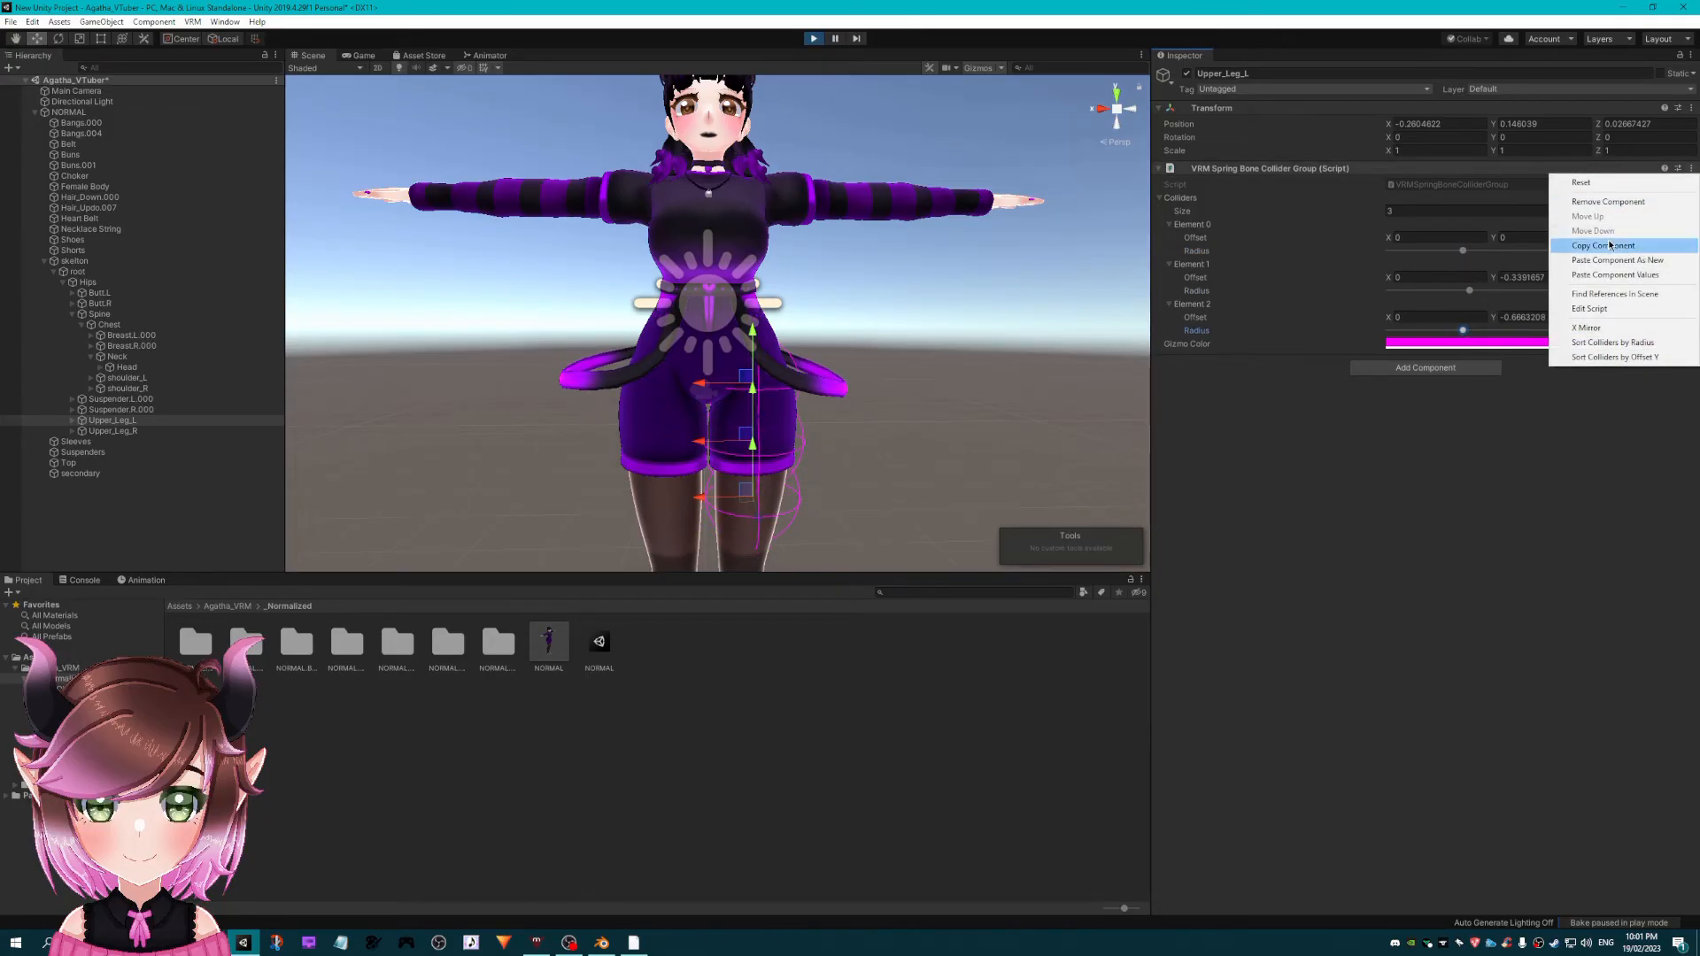
left_click(1585, 235)
left_click(104, 431)
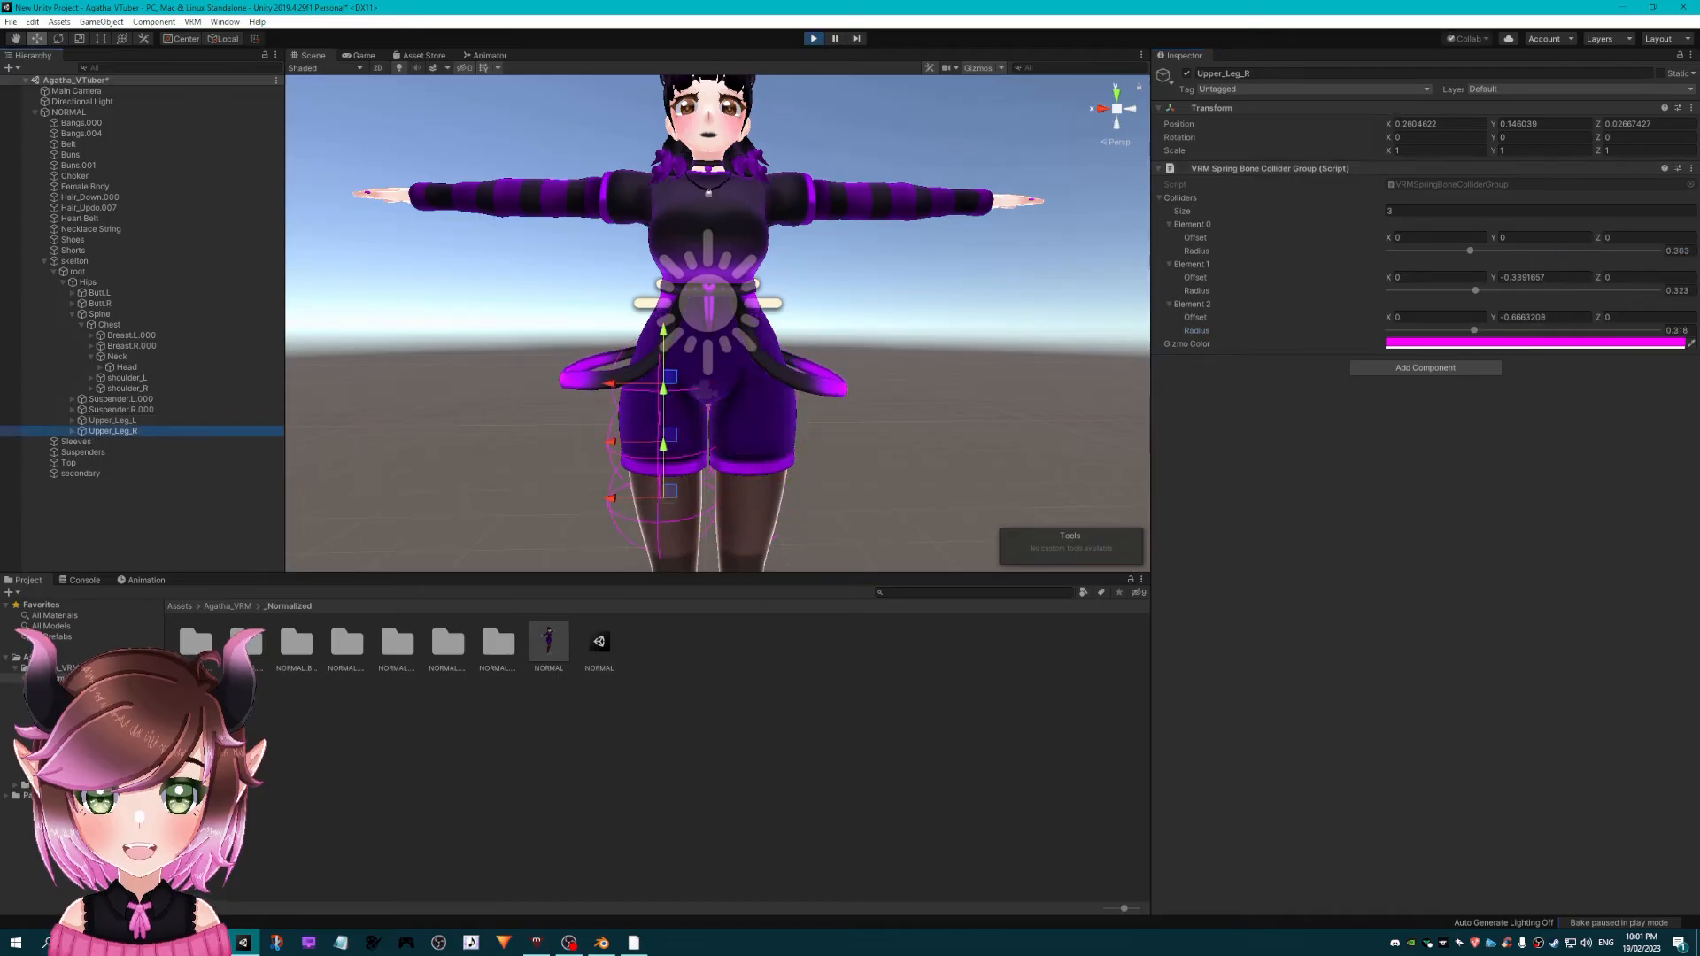
left_click(1691, 168)
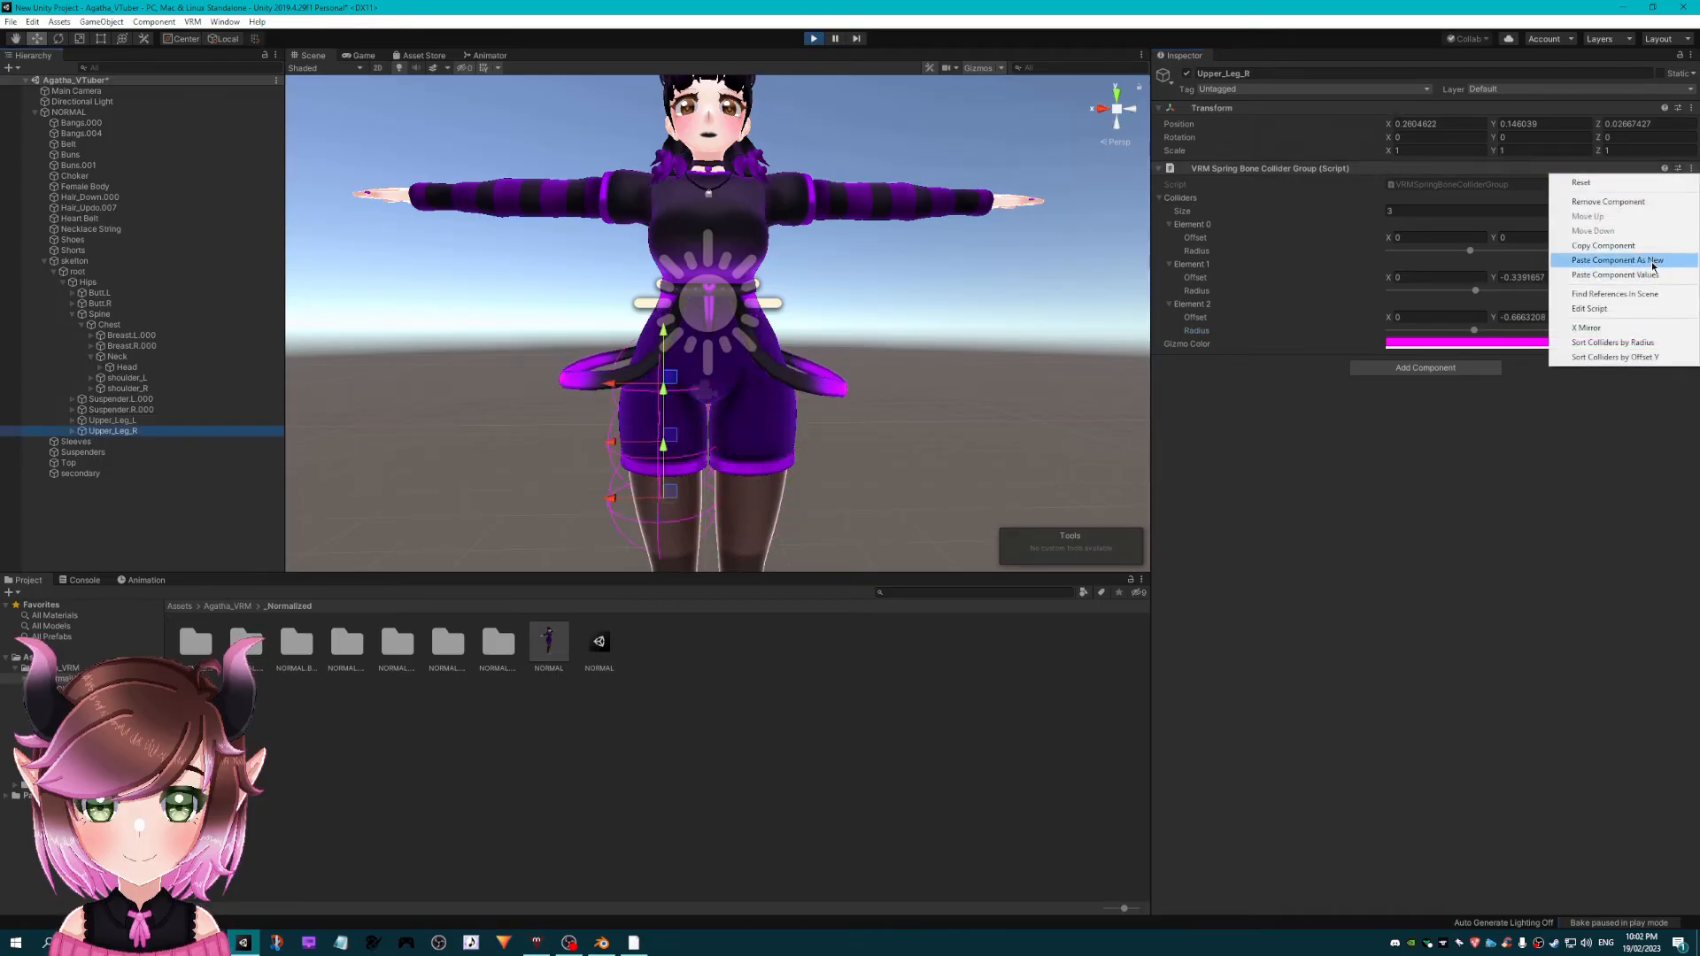
left_click(1650, 275)
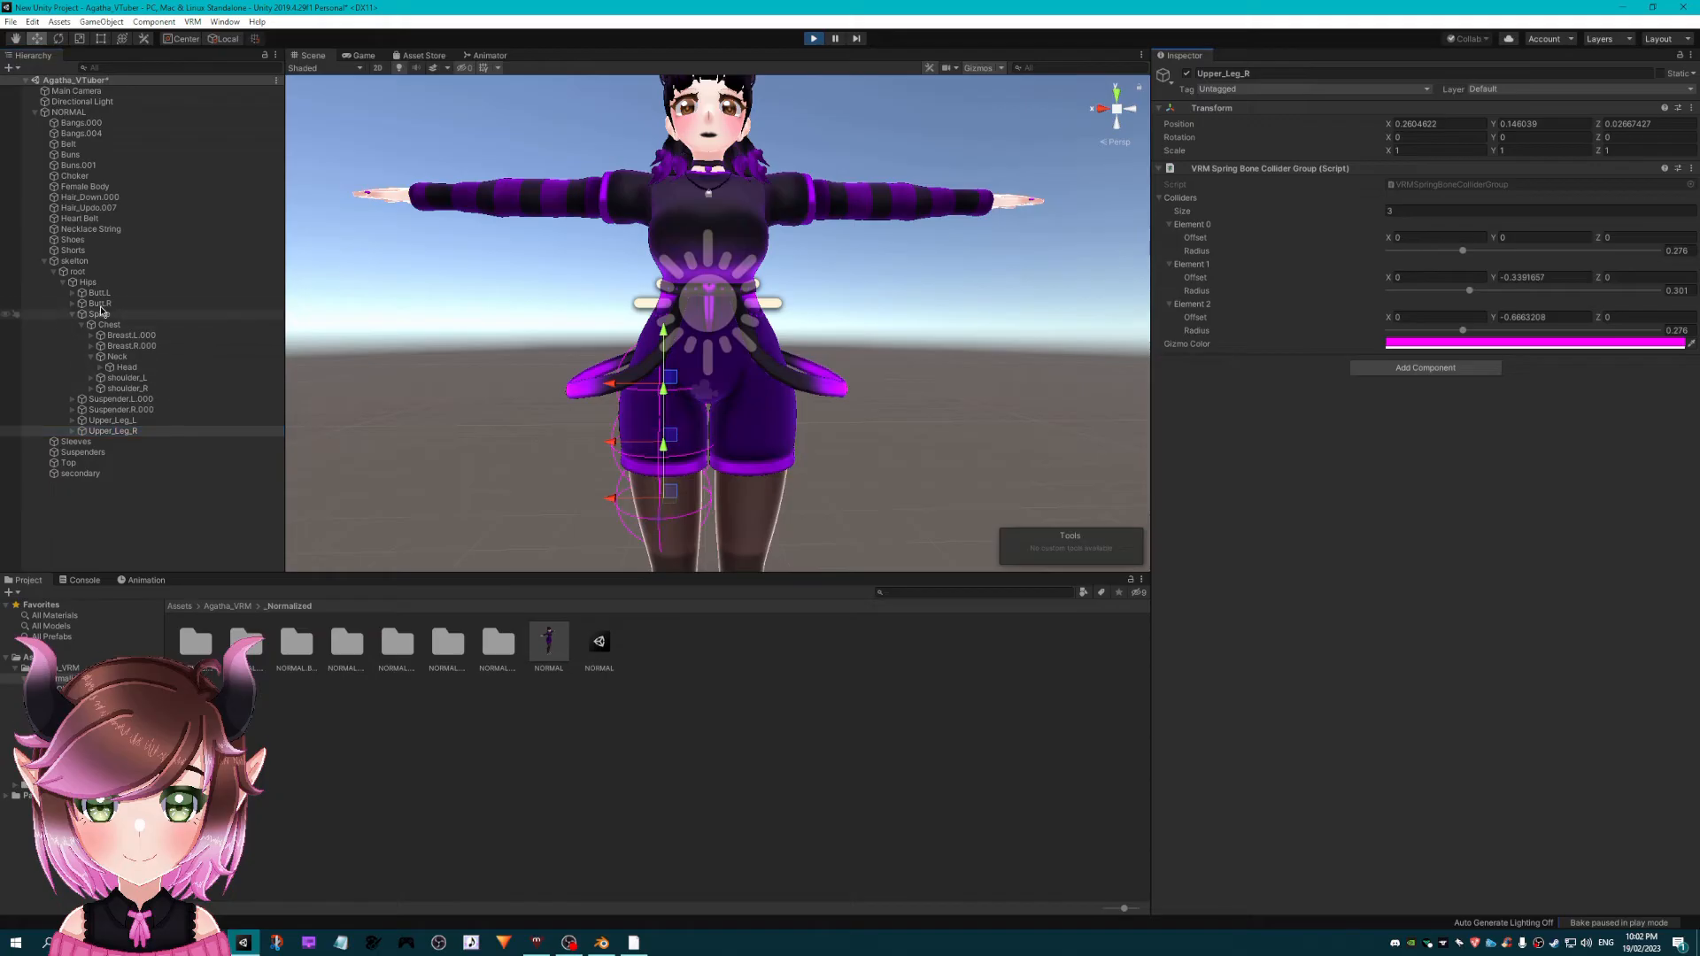
- Reduce the Hips collider's radius to about 0.355 in play mode
left_click(88, 281)
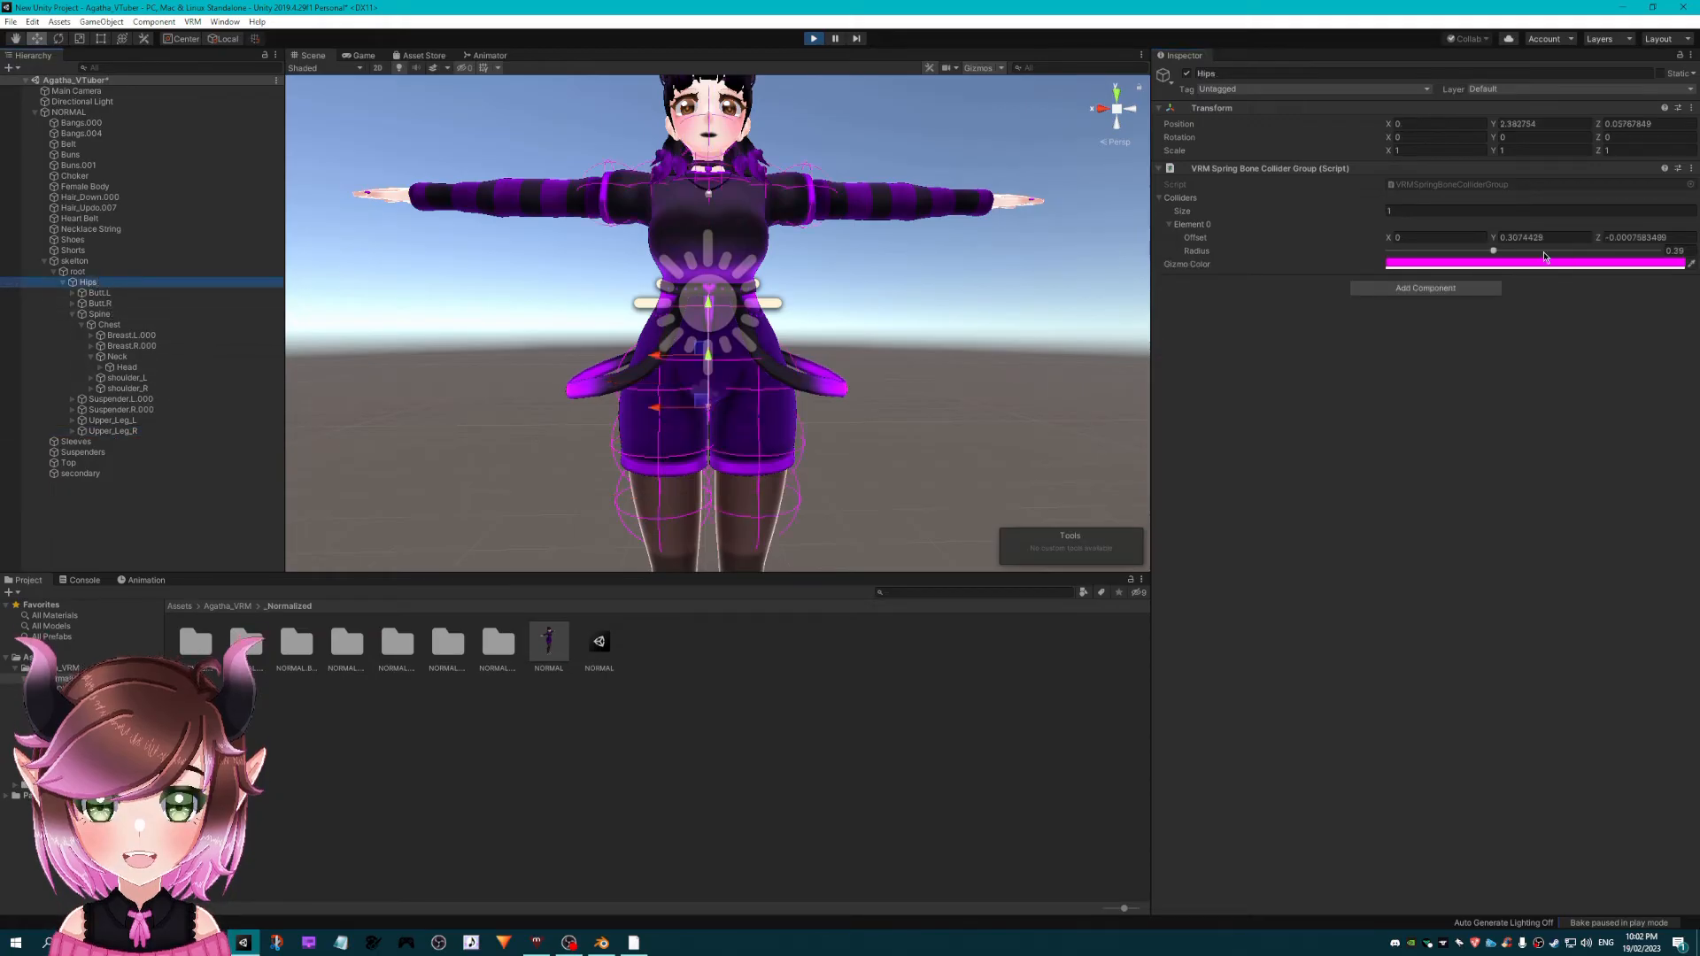
left_click_drag(1488, 251, 1485, 252)
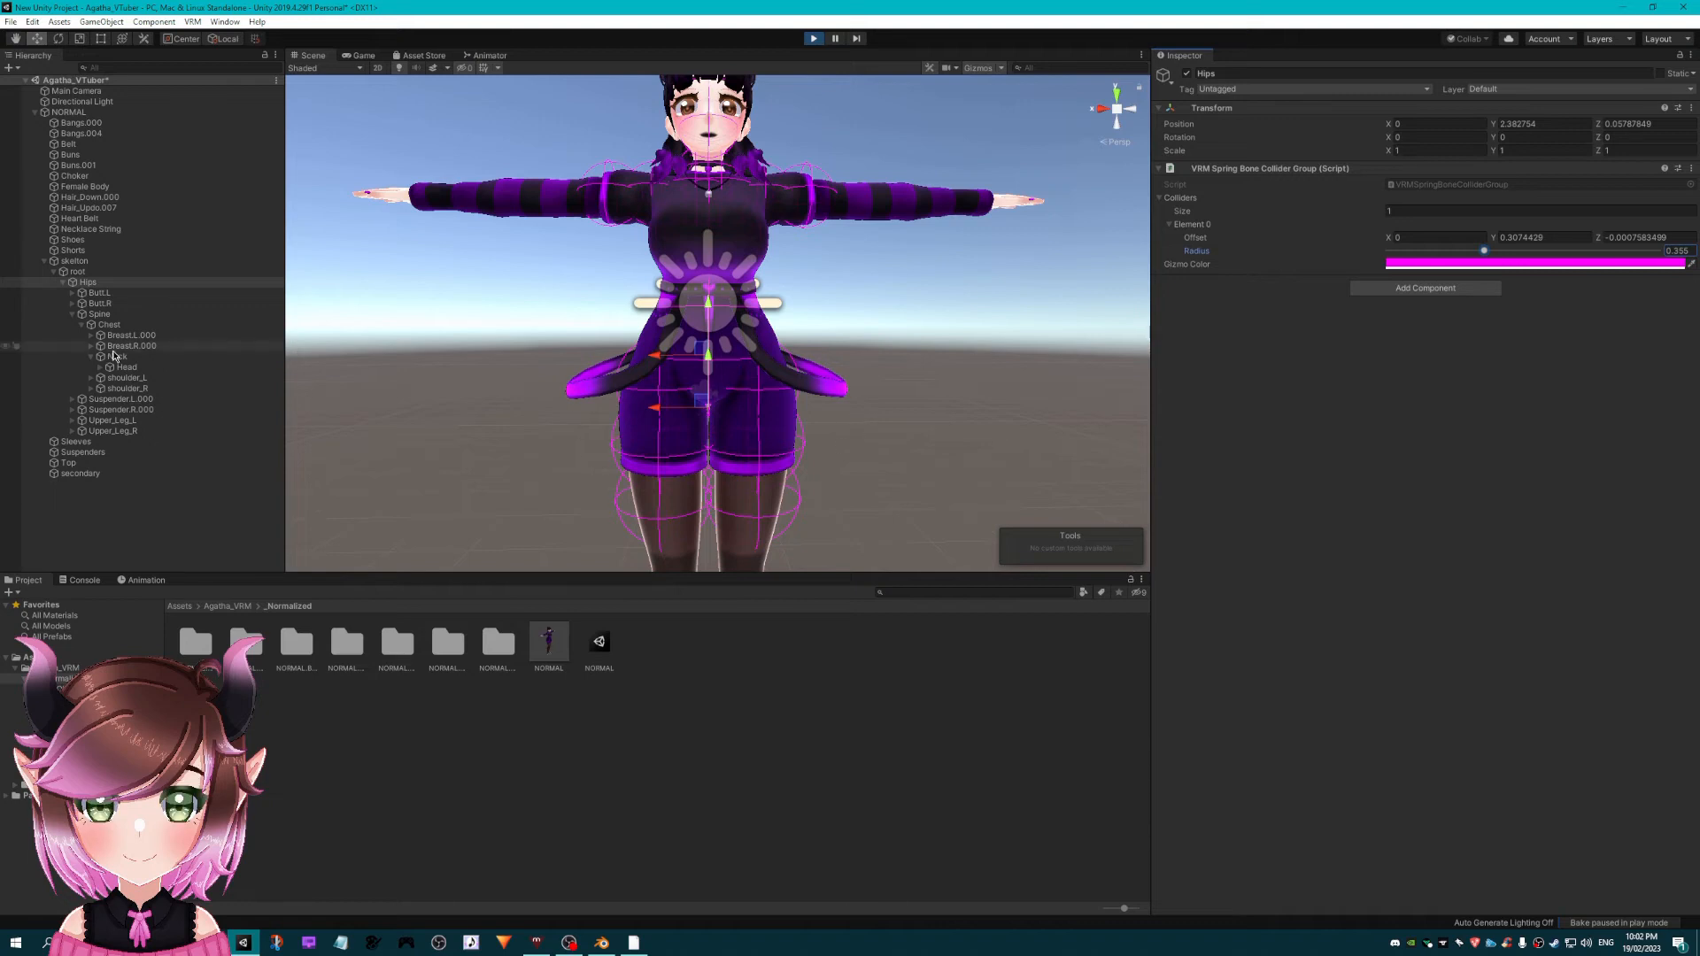
left_click(141, 387)
left_click(139, 399)
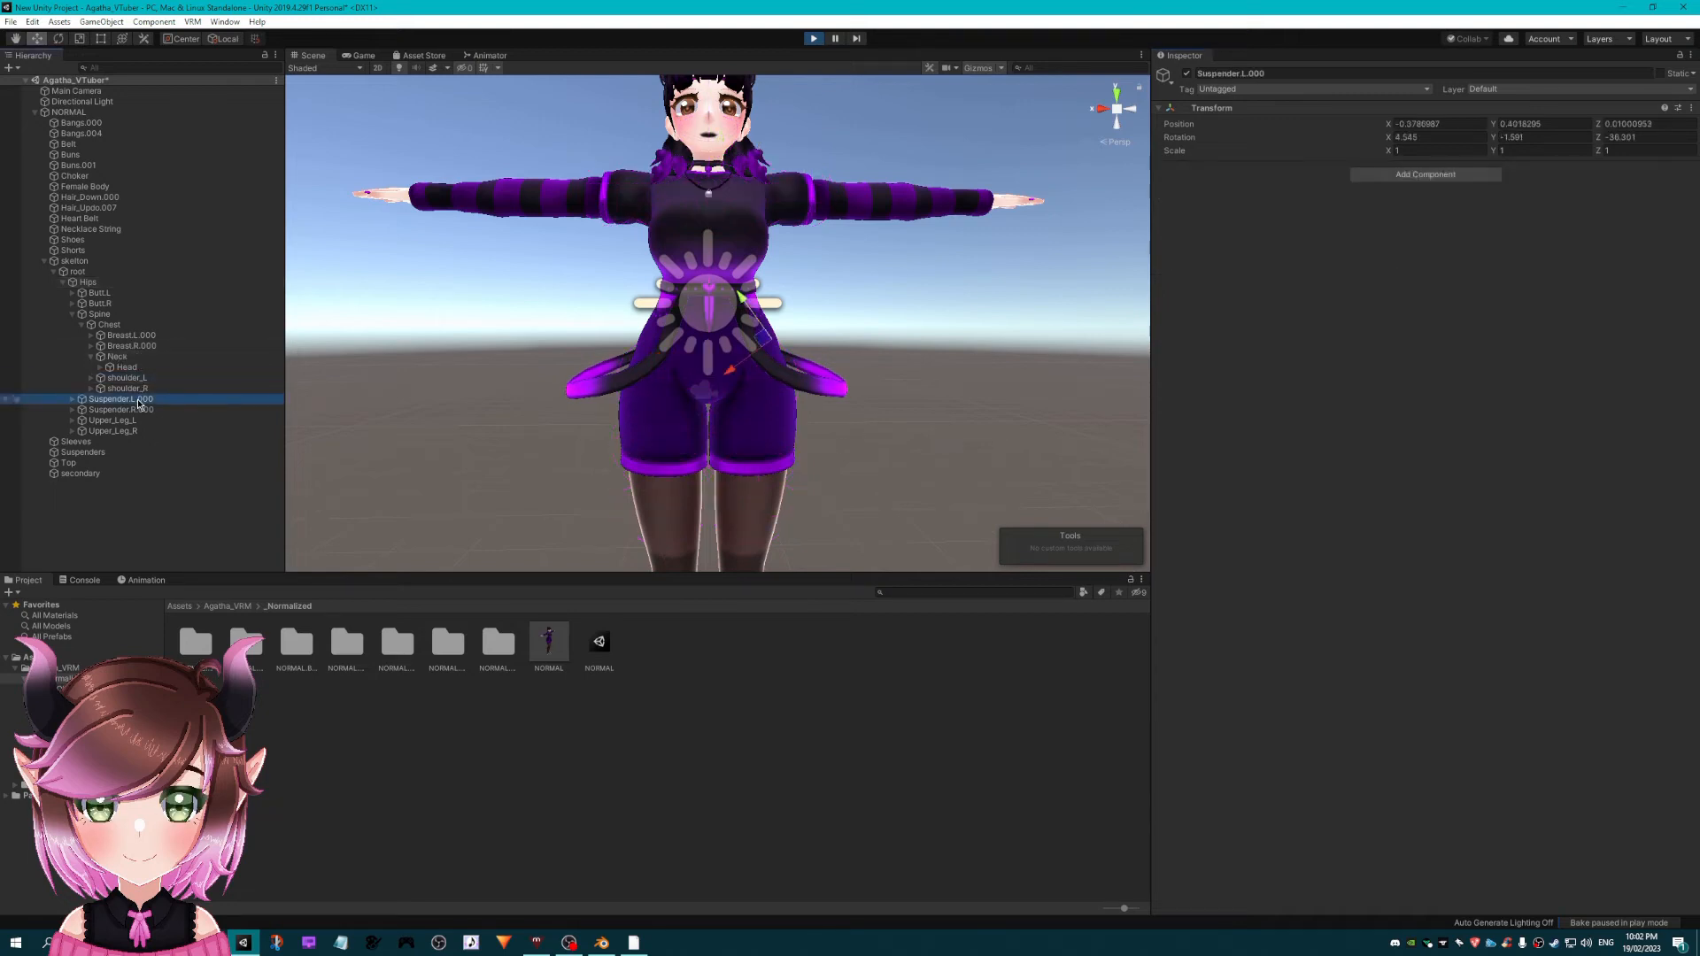
- Reduce Upper_Leg_L's Element 0 collider radius to about 0.207 and paste the component's values onto Upper_Leg_R
left_click(115, 420)
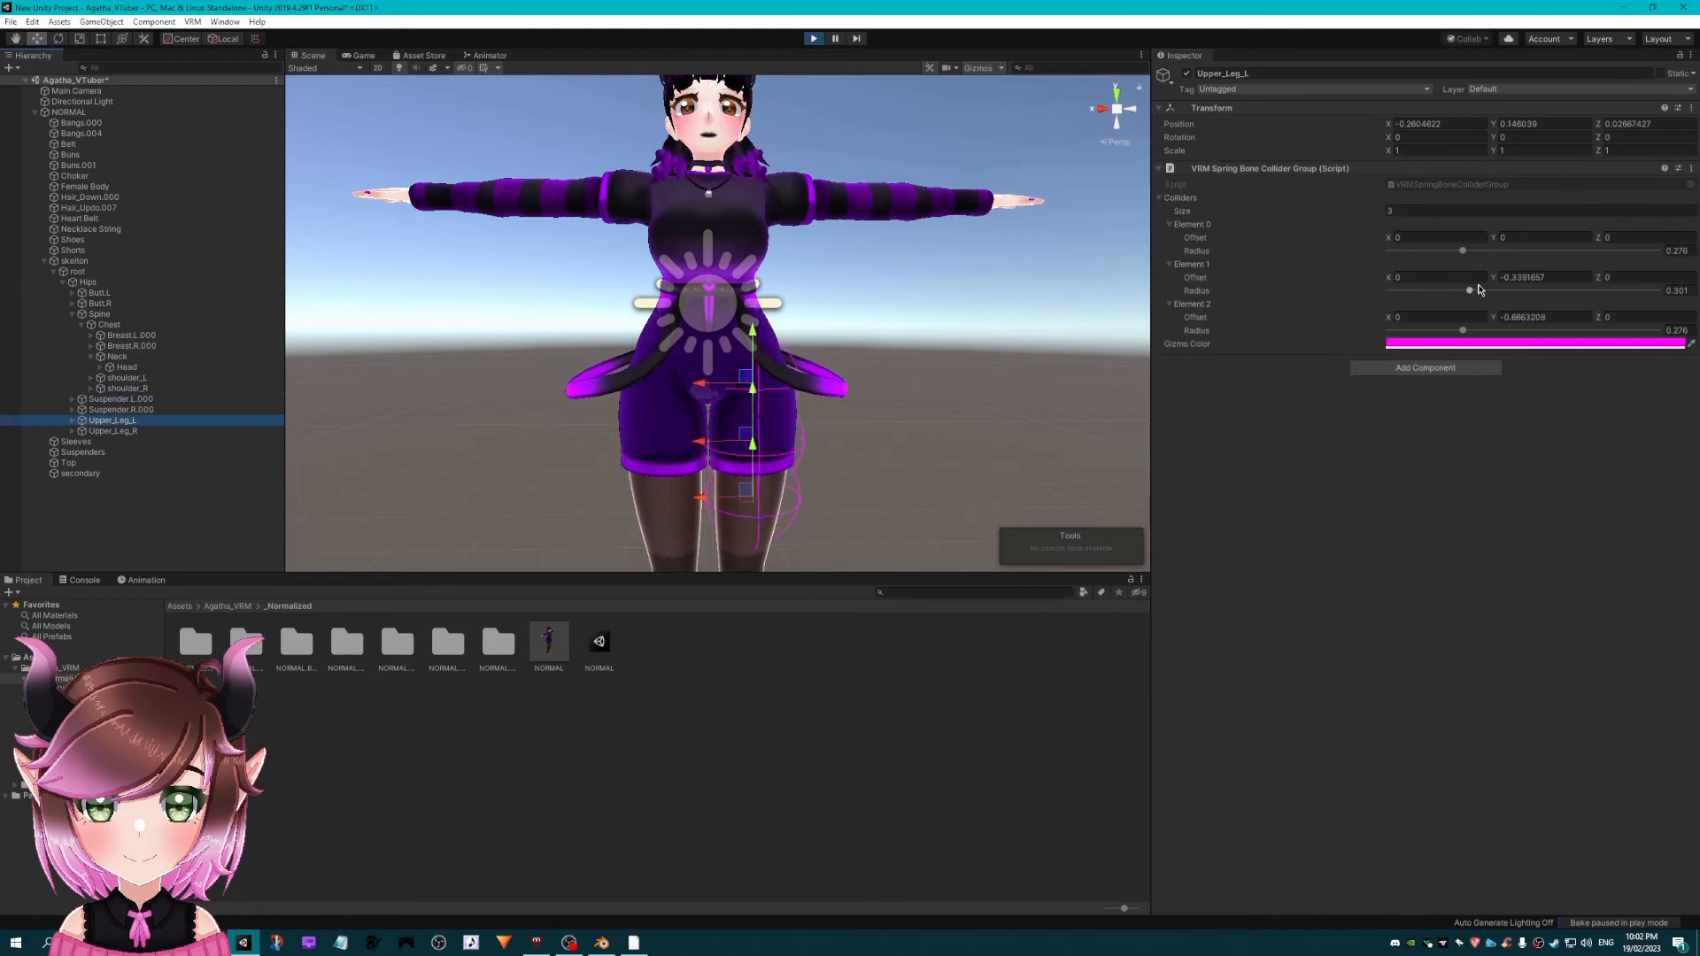
left_click_drag(1463, 257, 1449, 263)
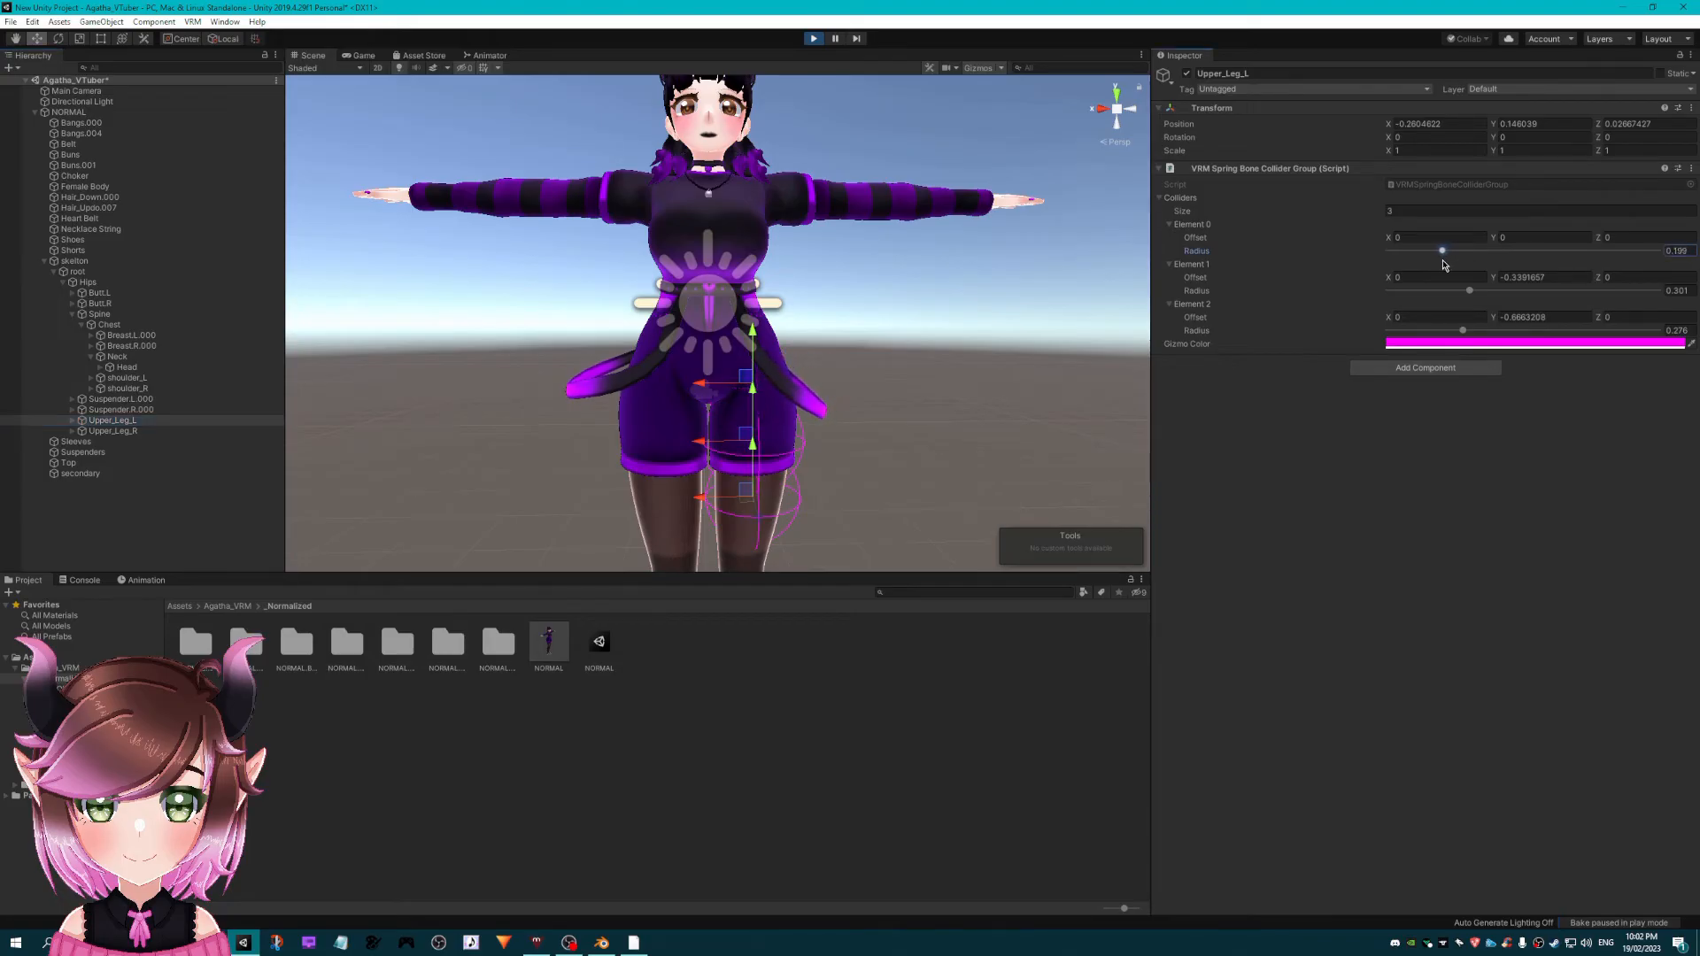
left_click_drag(1443, 265, 1447, 266)
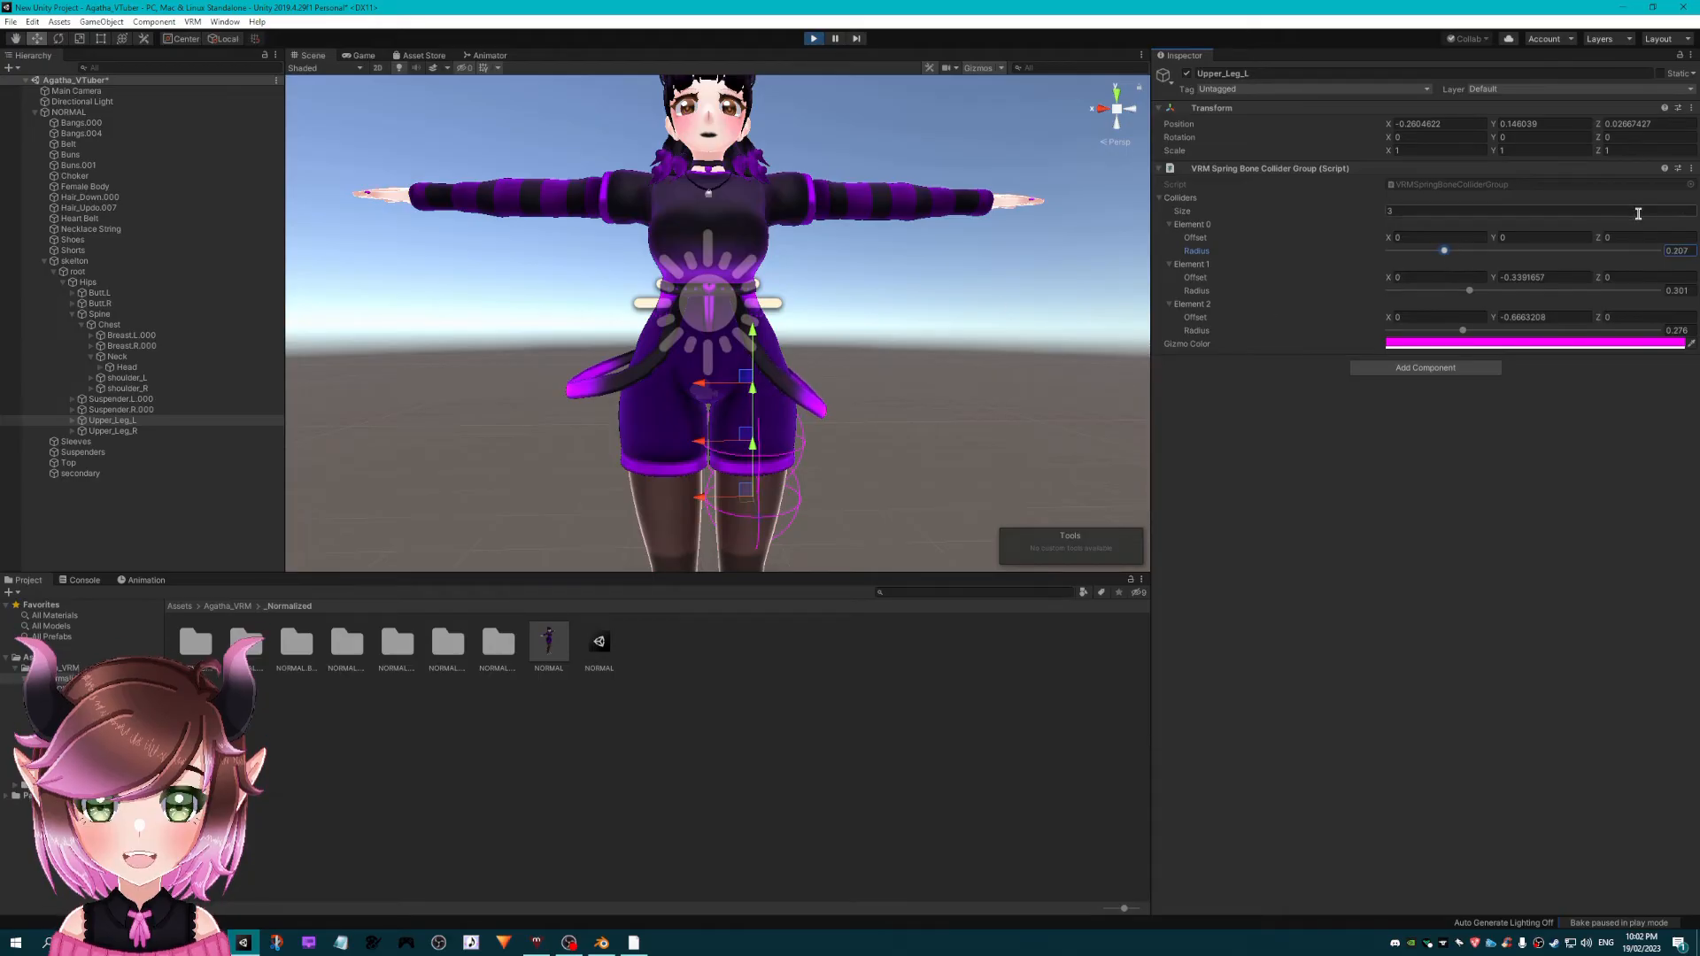
left_click(1692, 168)
left_click(1622, 248)
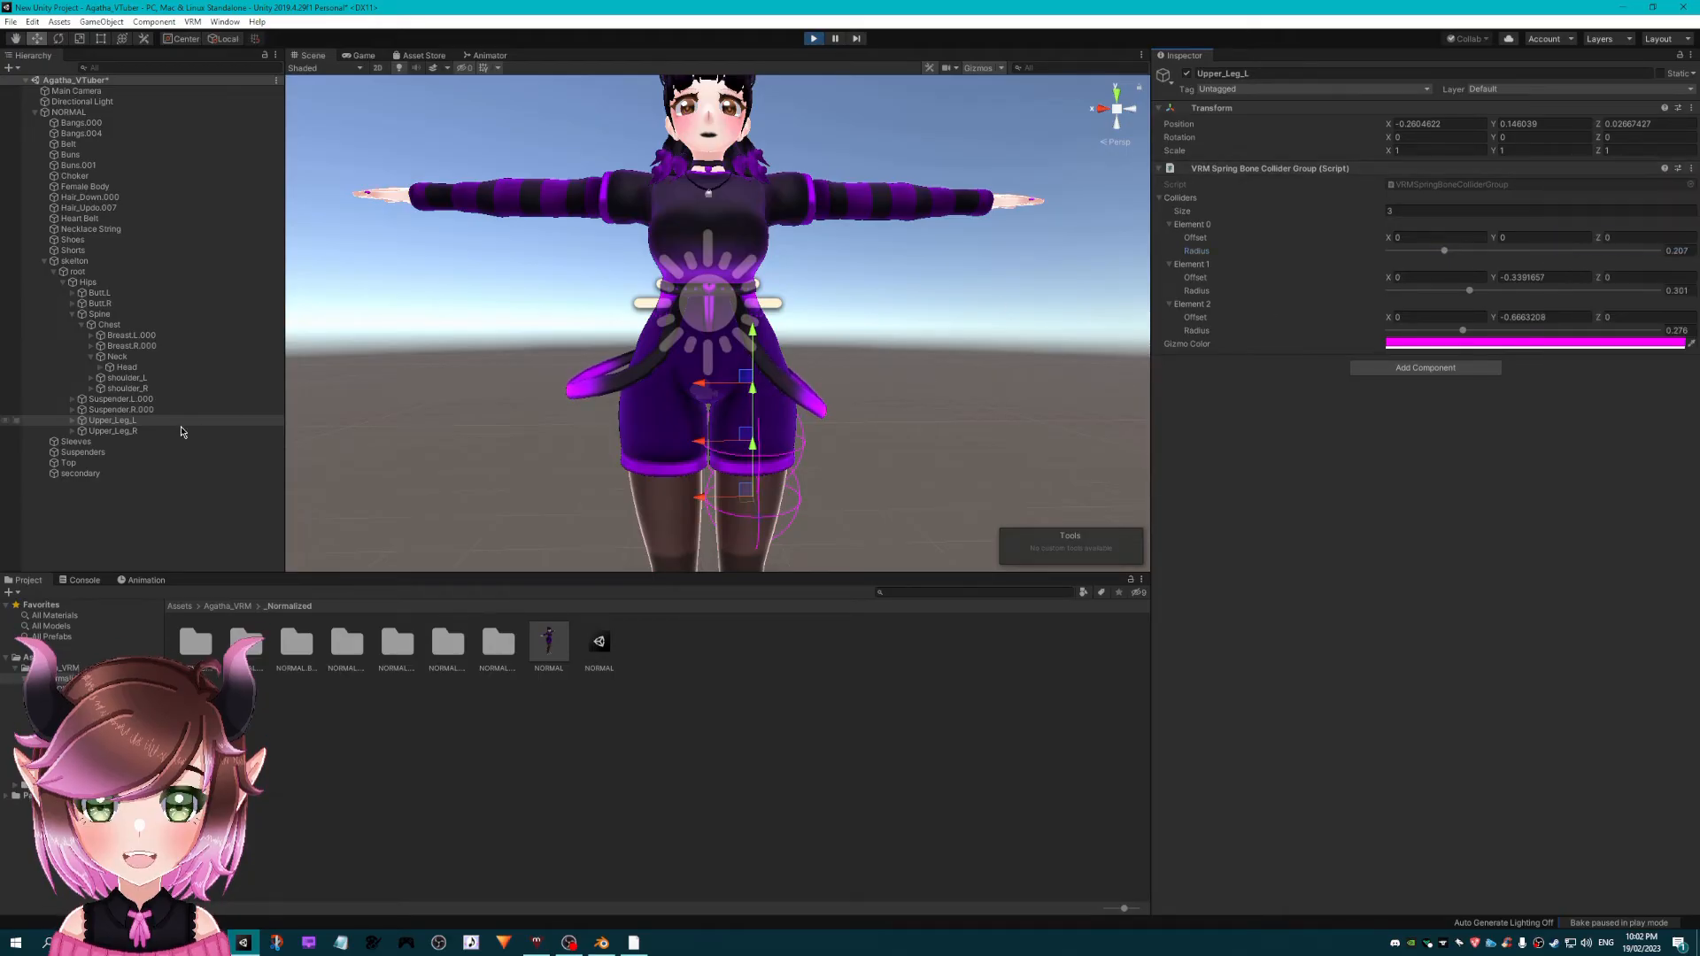
left_click(112, 431)
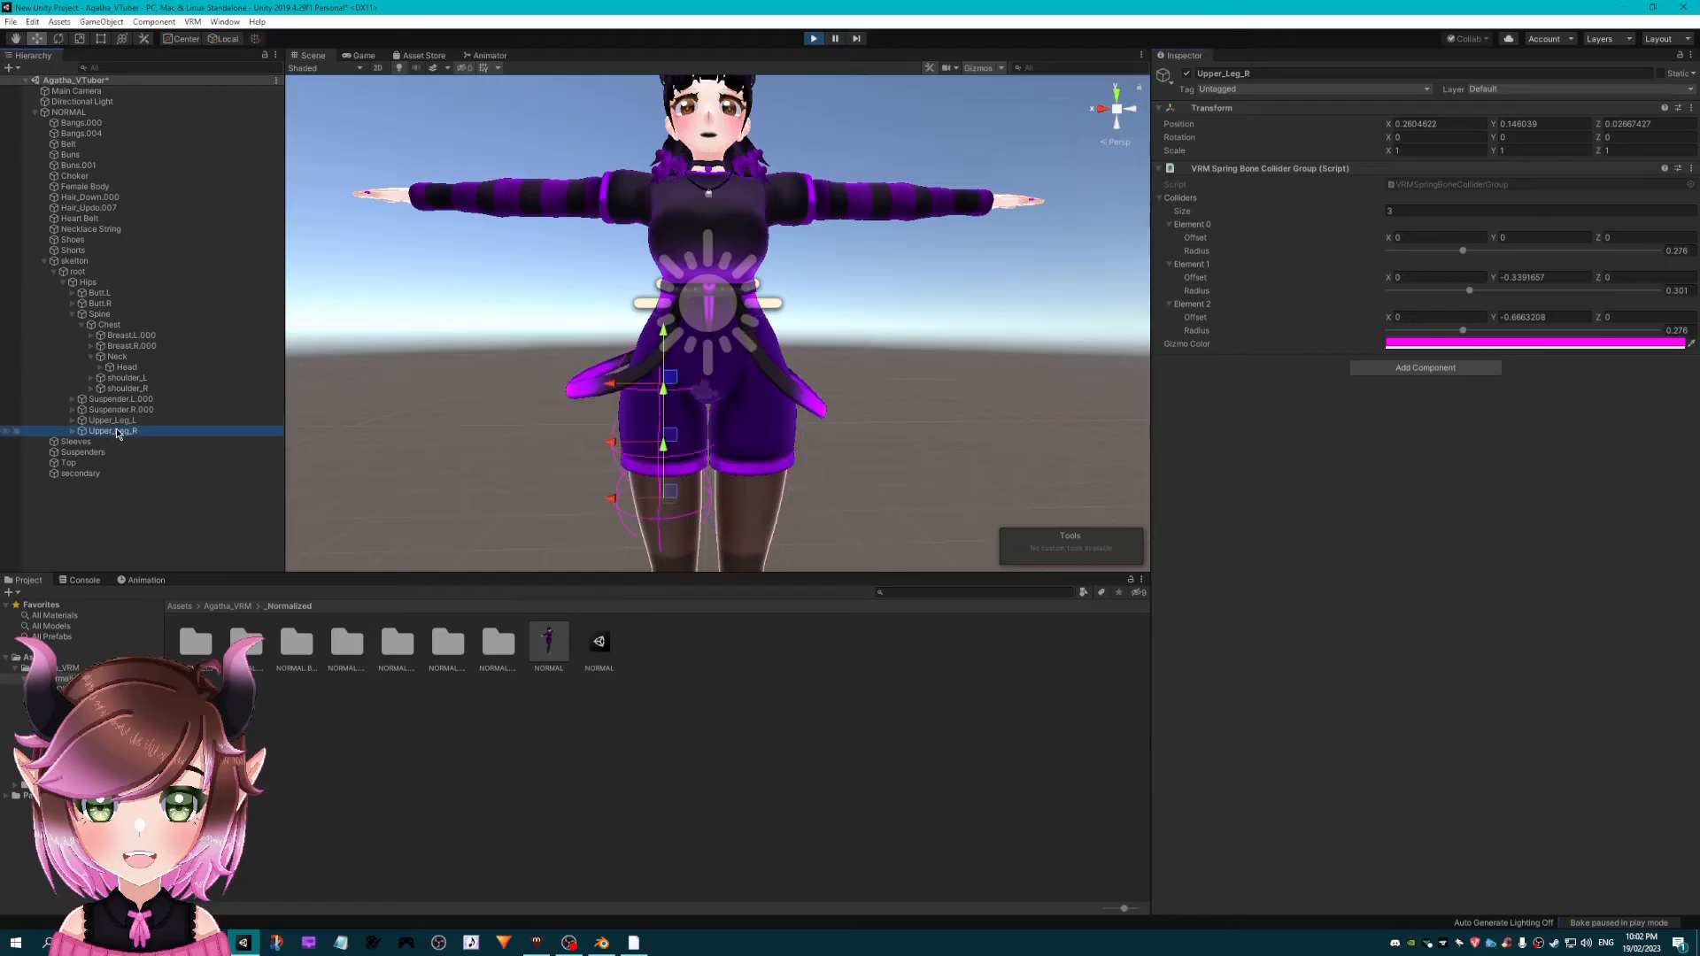
left_click(1691, 168)
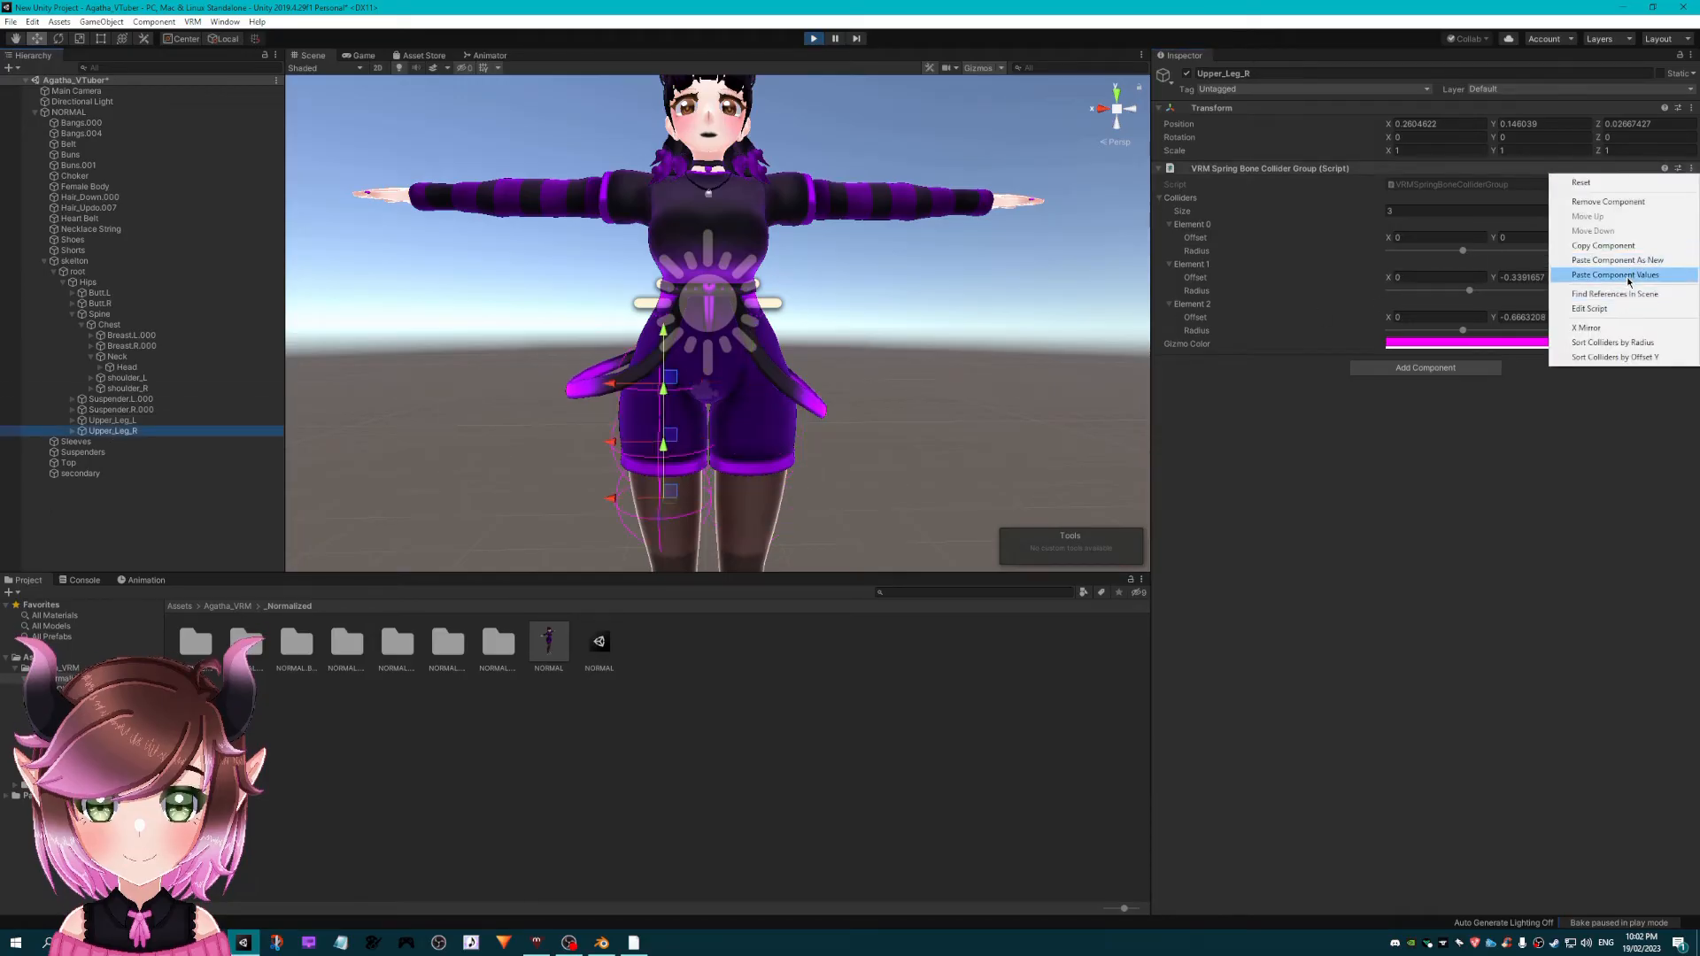
left_click(1631, 274)
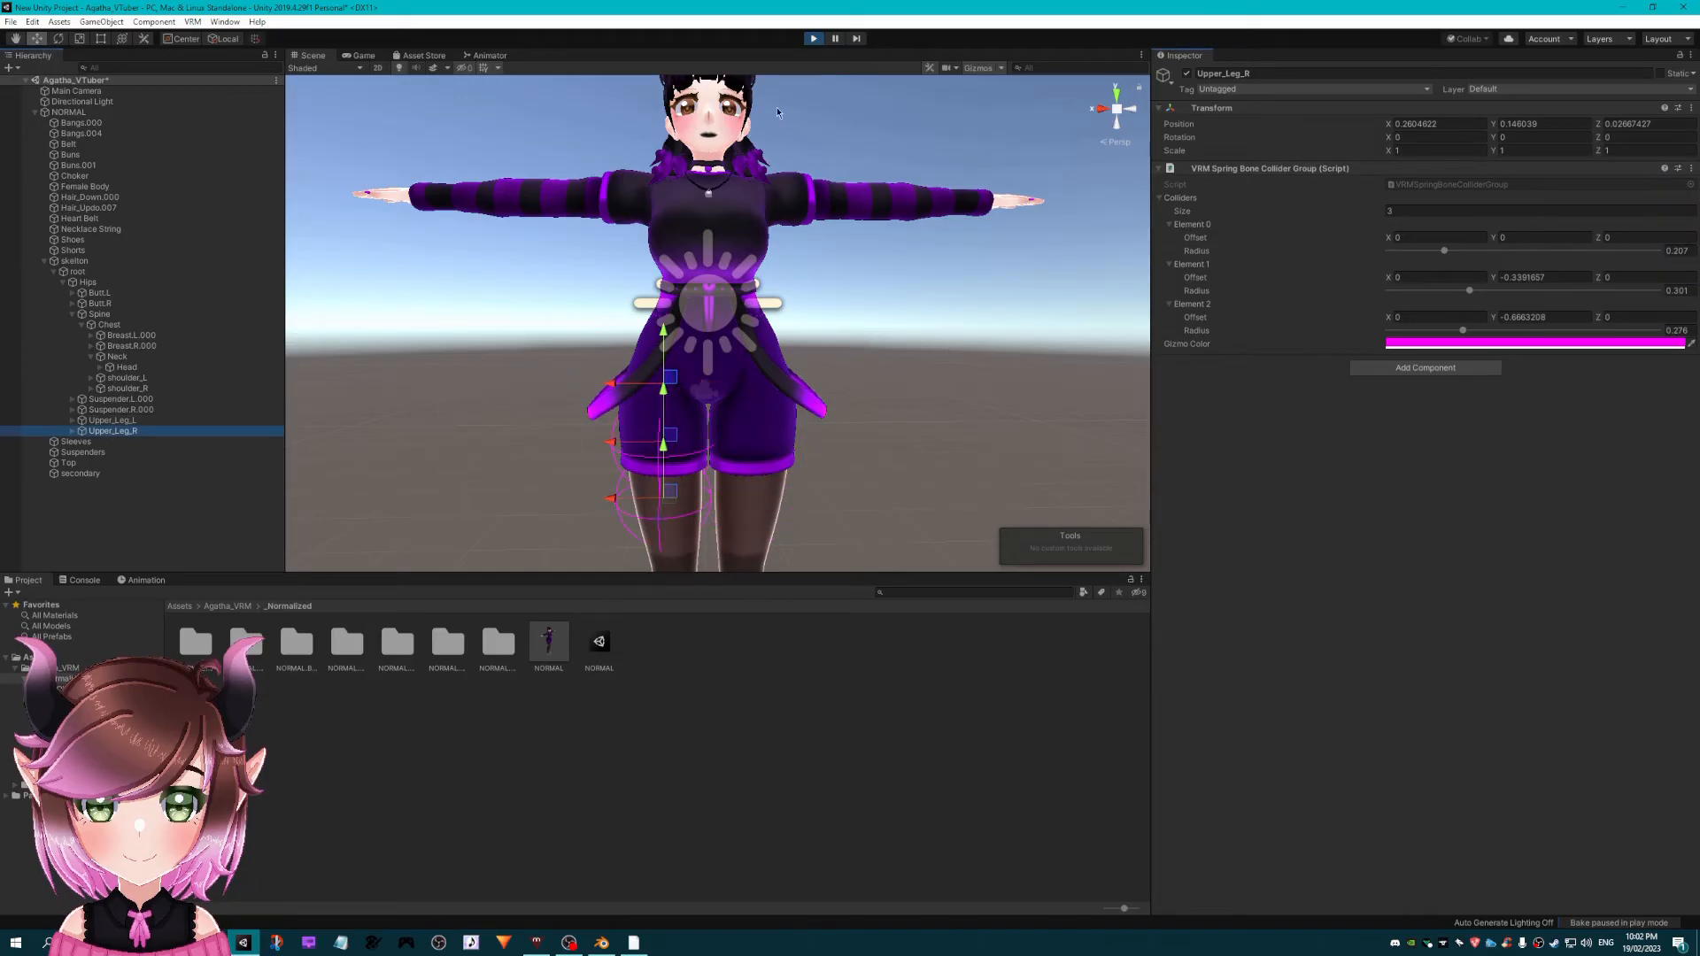
- Restart play mode and reduce Upper_Leg_R's Element 0 collider radius to about 0.192 in the Scene view
left_click(814, 39)
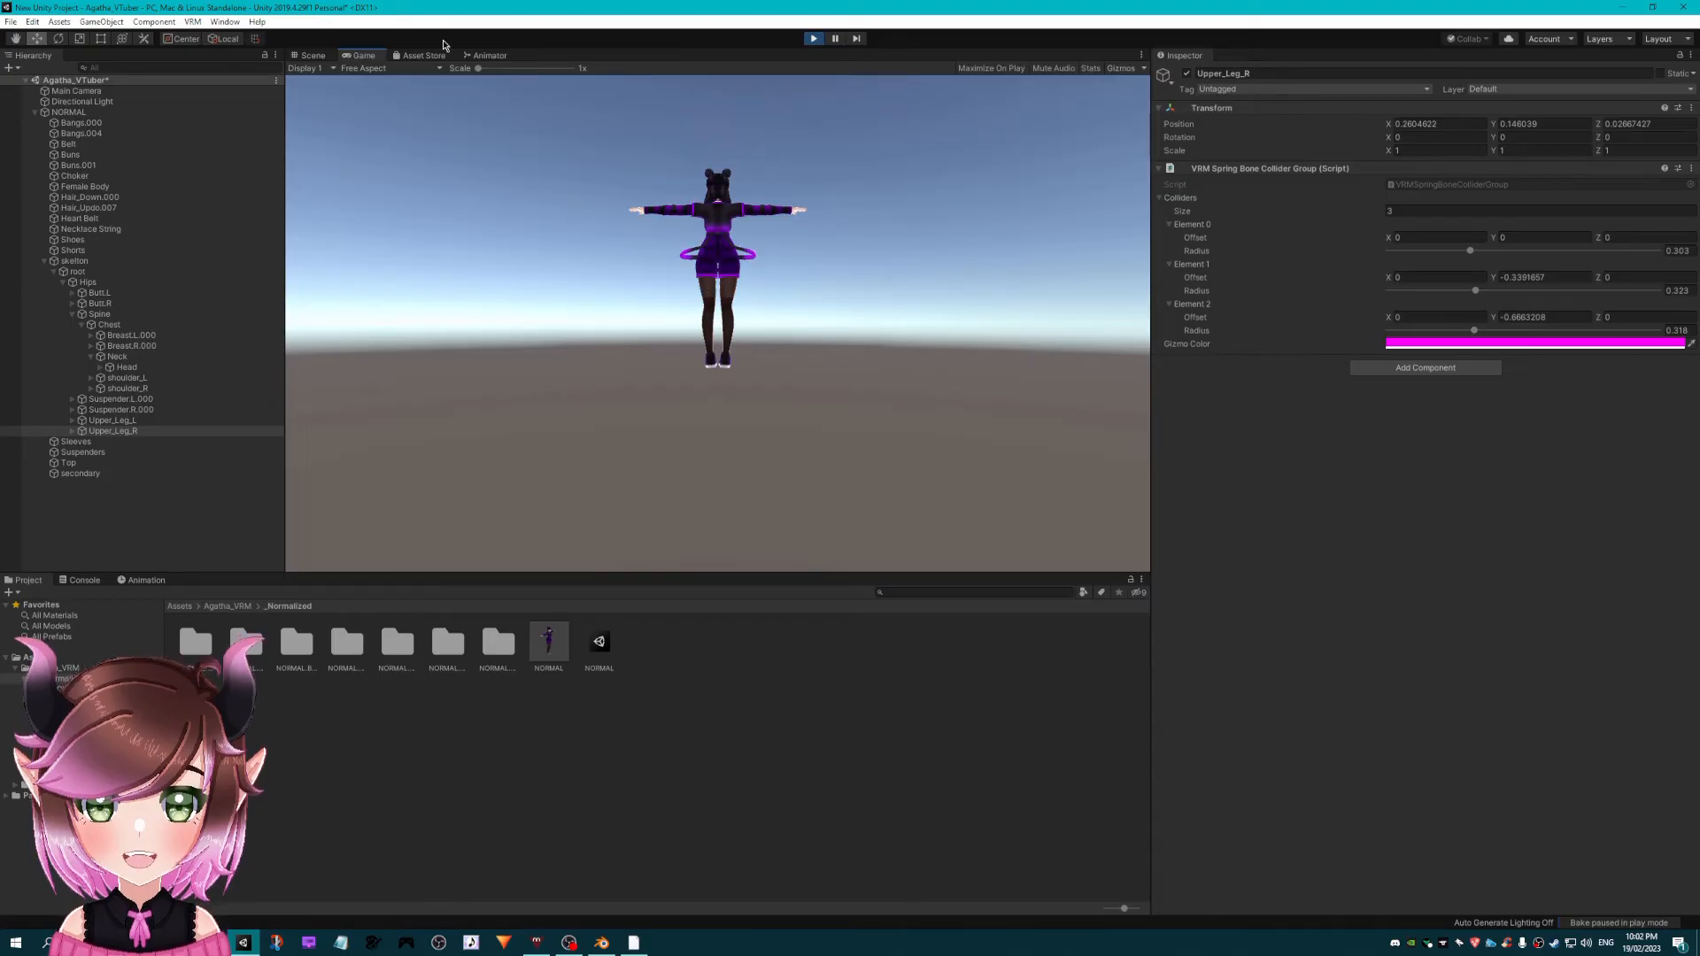
left_click(317, 57)
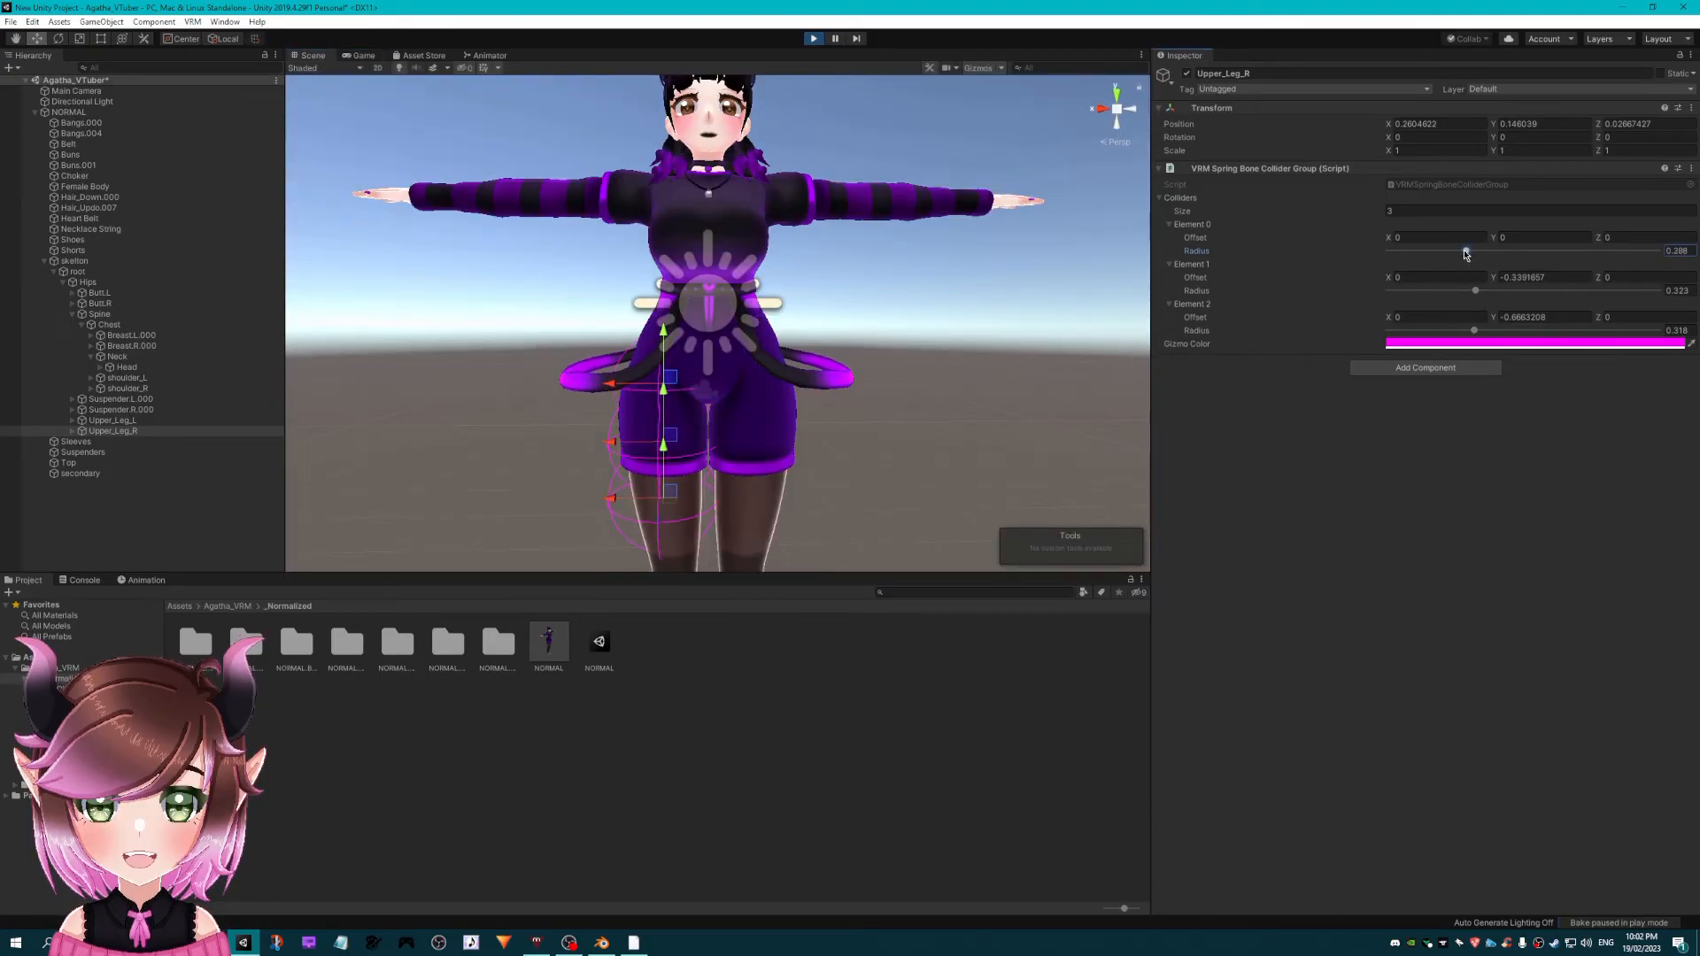
left_click_drag(1470, 251, 1438, 251)
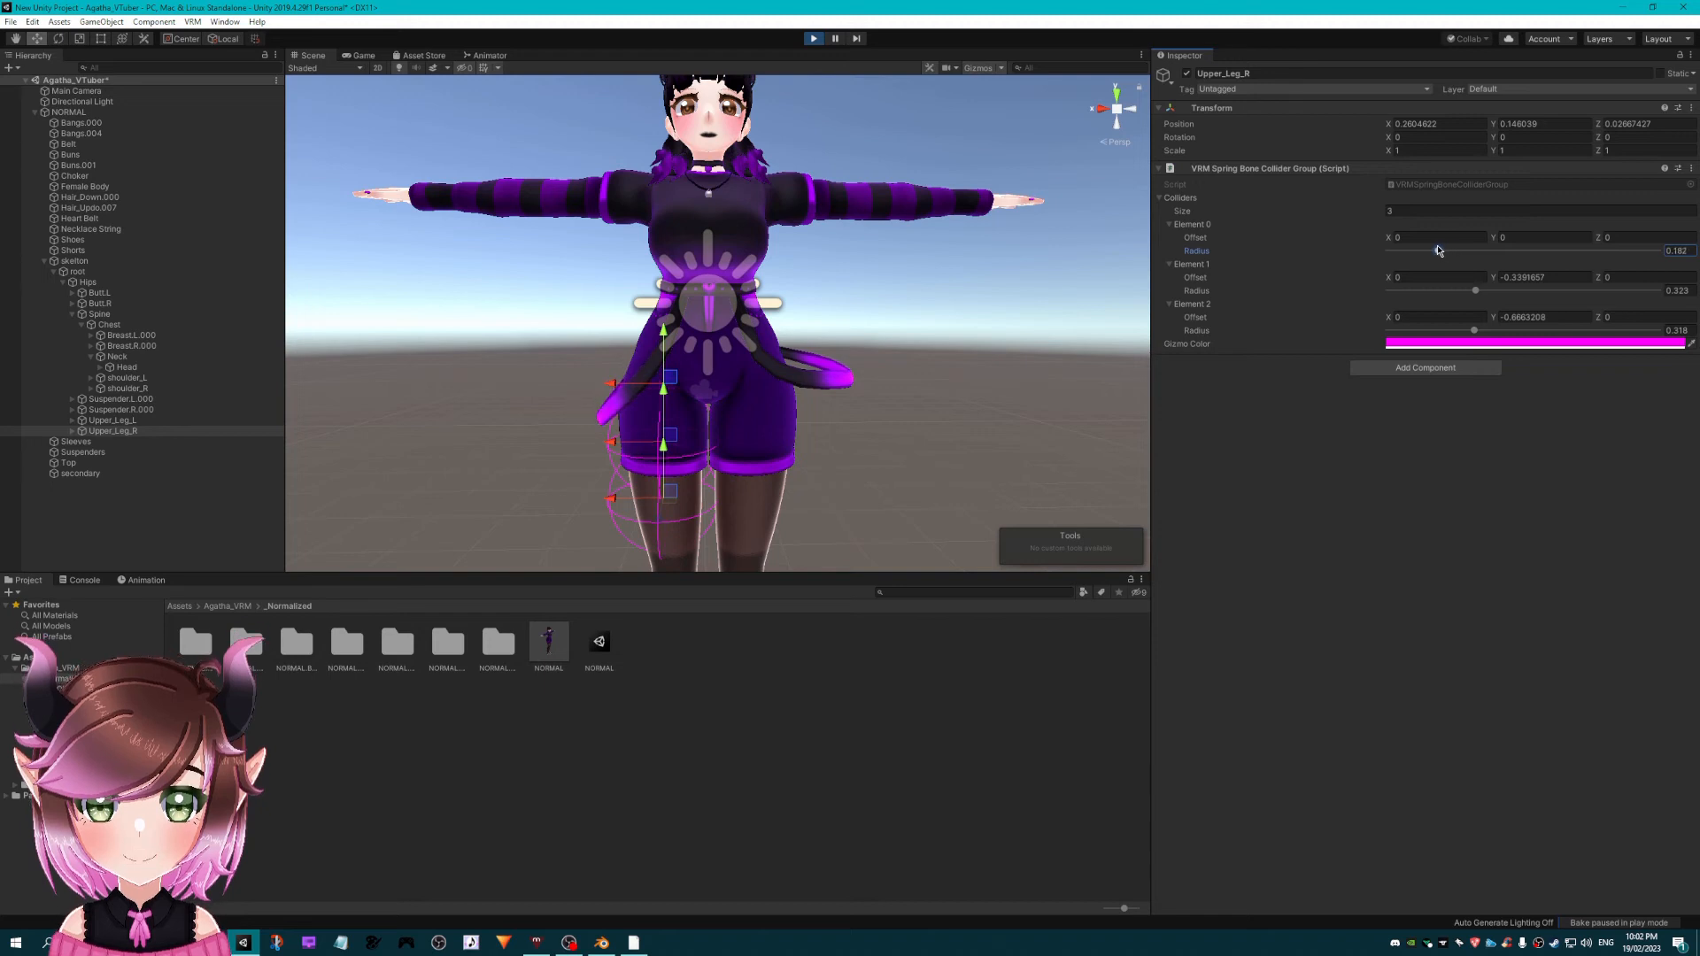
- Copy Upper_Leg_R's collider group, exit play mode, and paste its values onto both Upper_Leg_R and Upper_Leg_L
left_click(1691, 168)
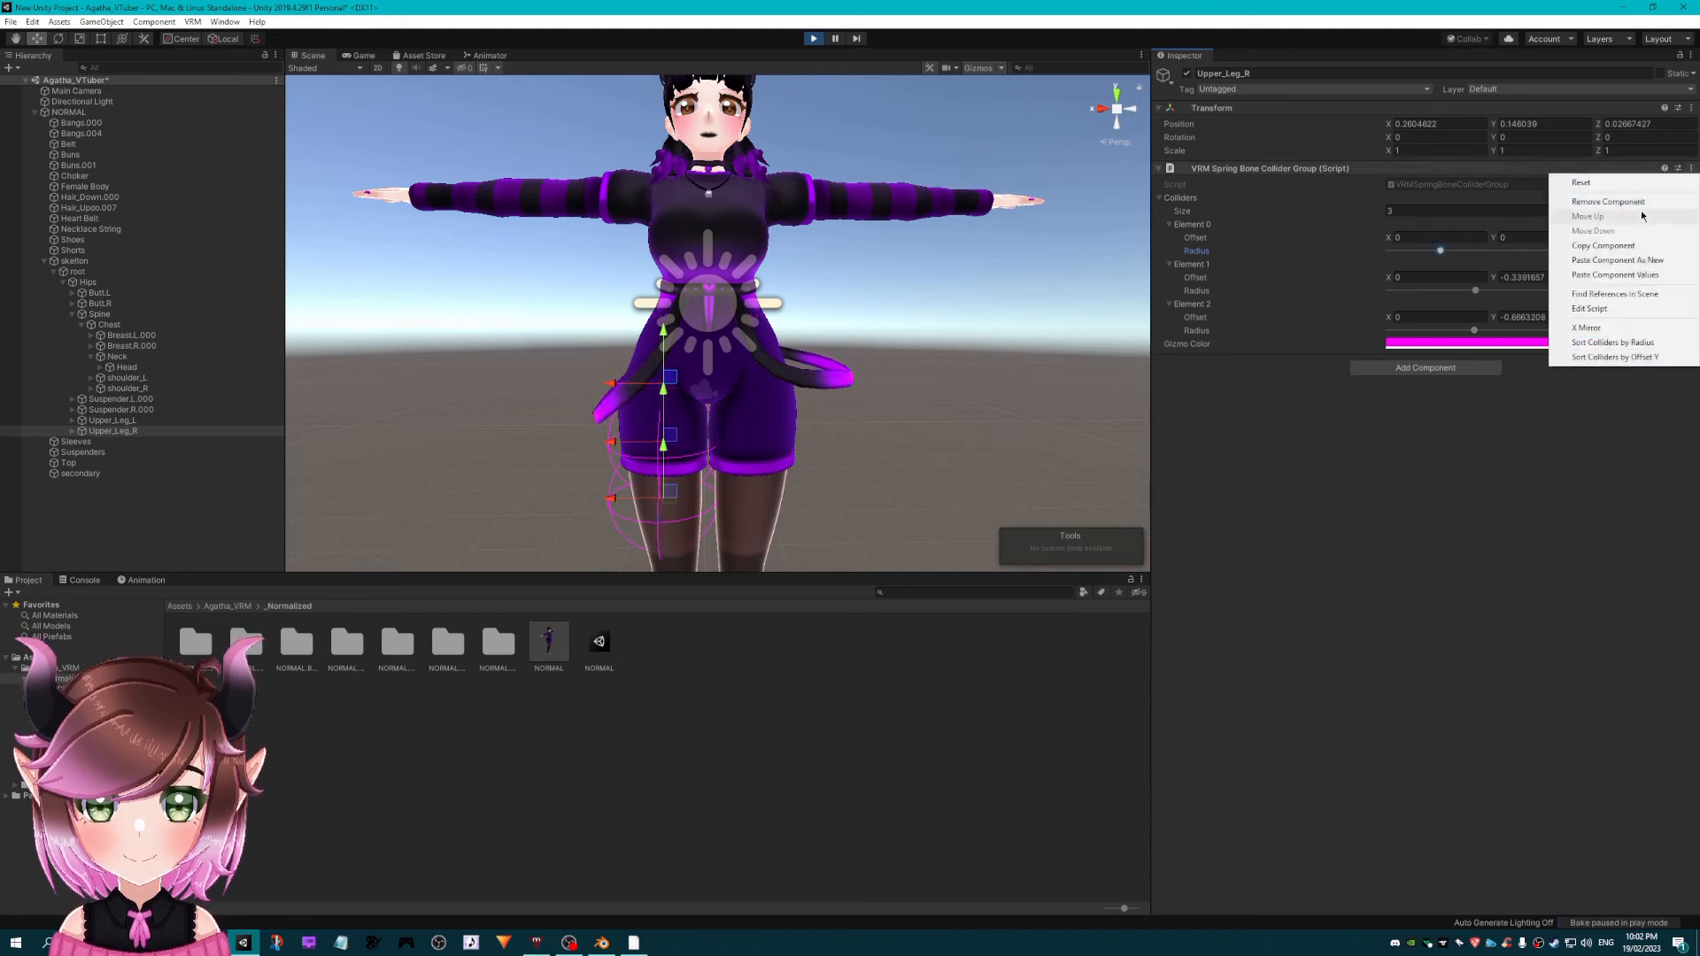
left_click(1604, 246)
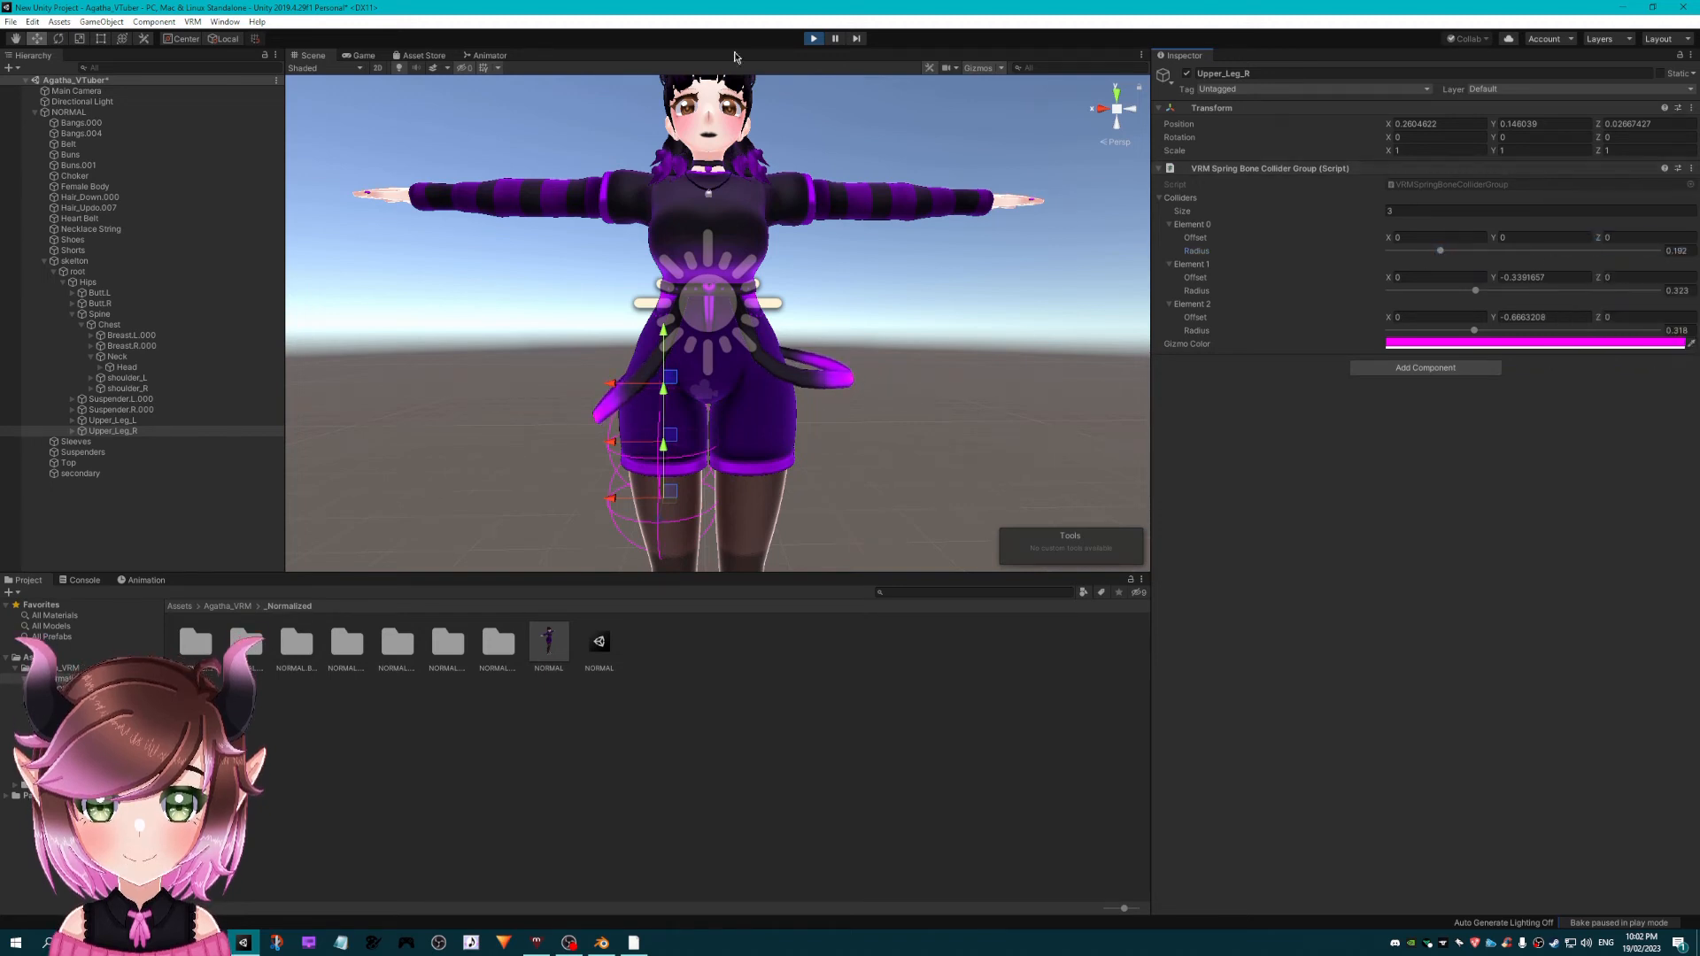
left_click(813, 38)
left_click(1691, 168)
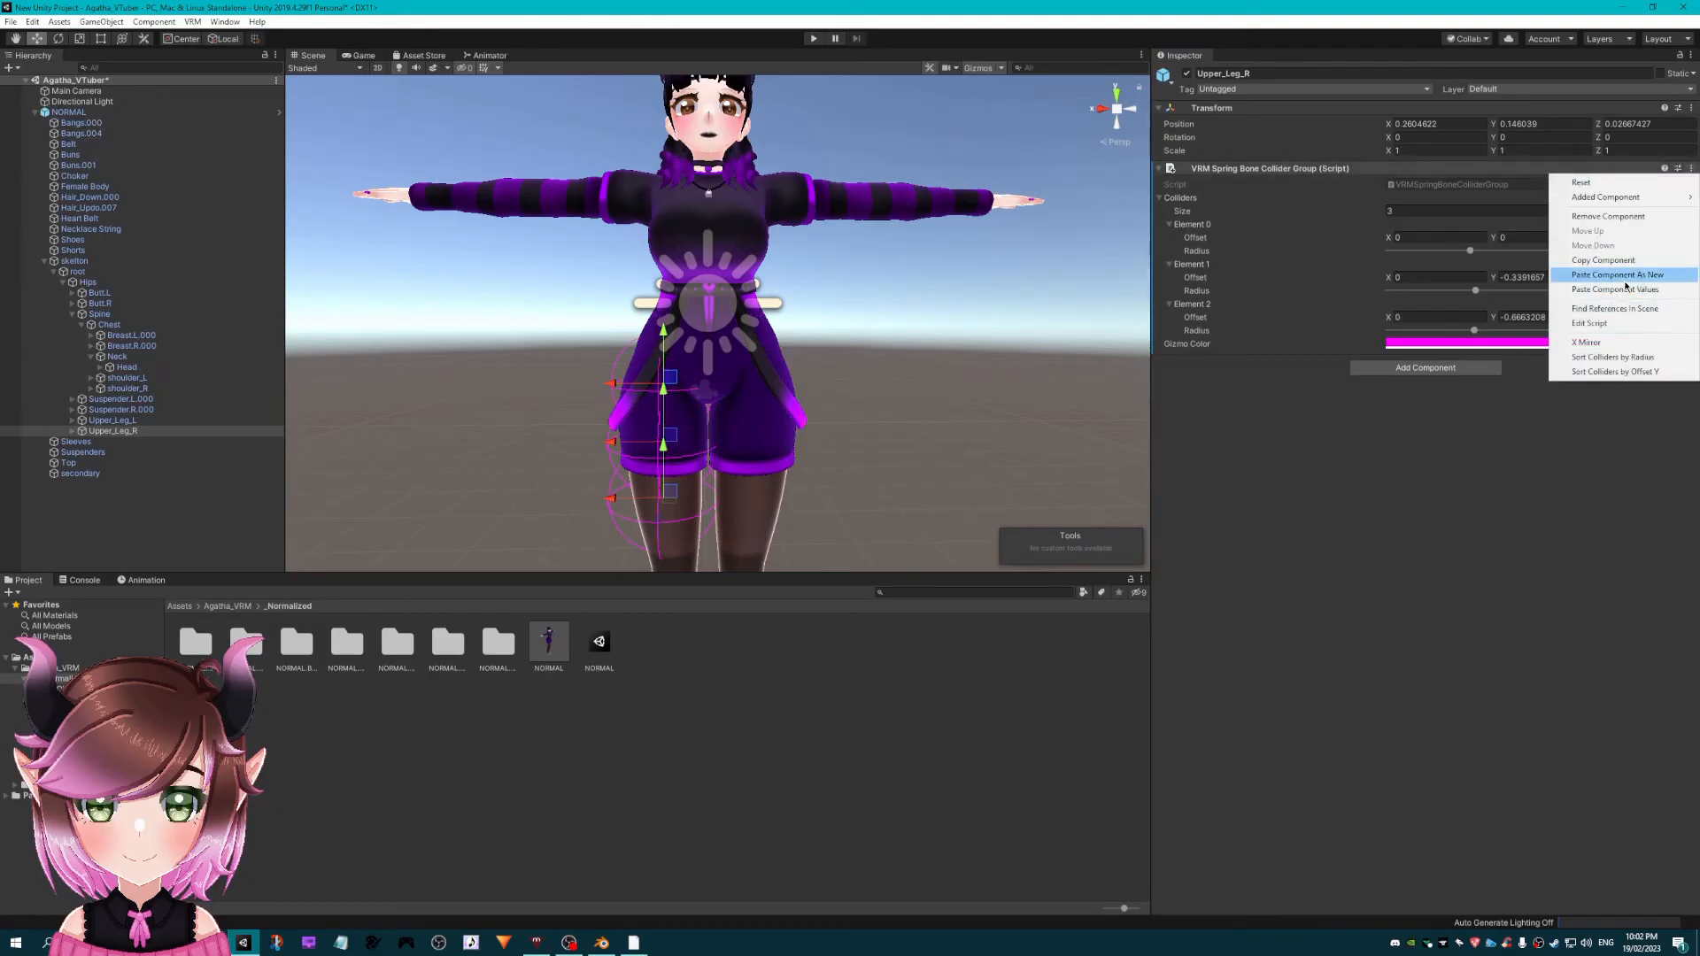
left_click(1626, 290)
left_click(112, 420)
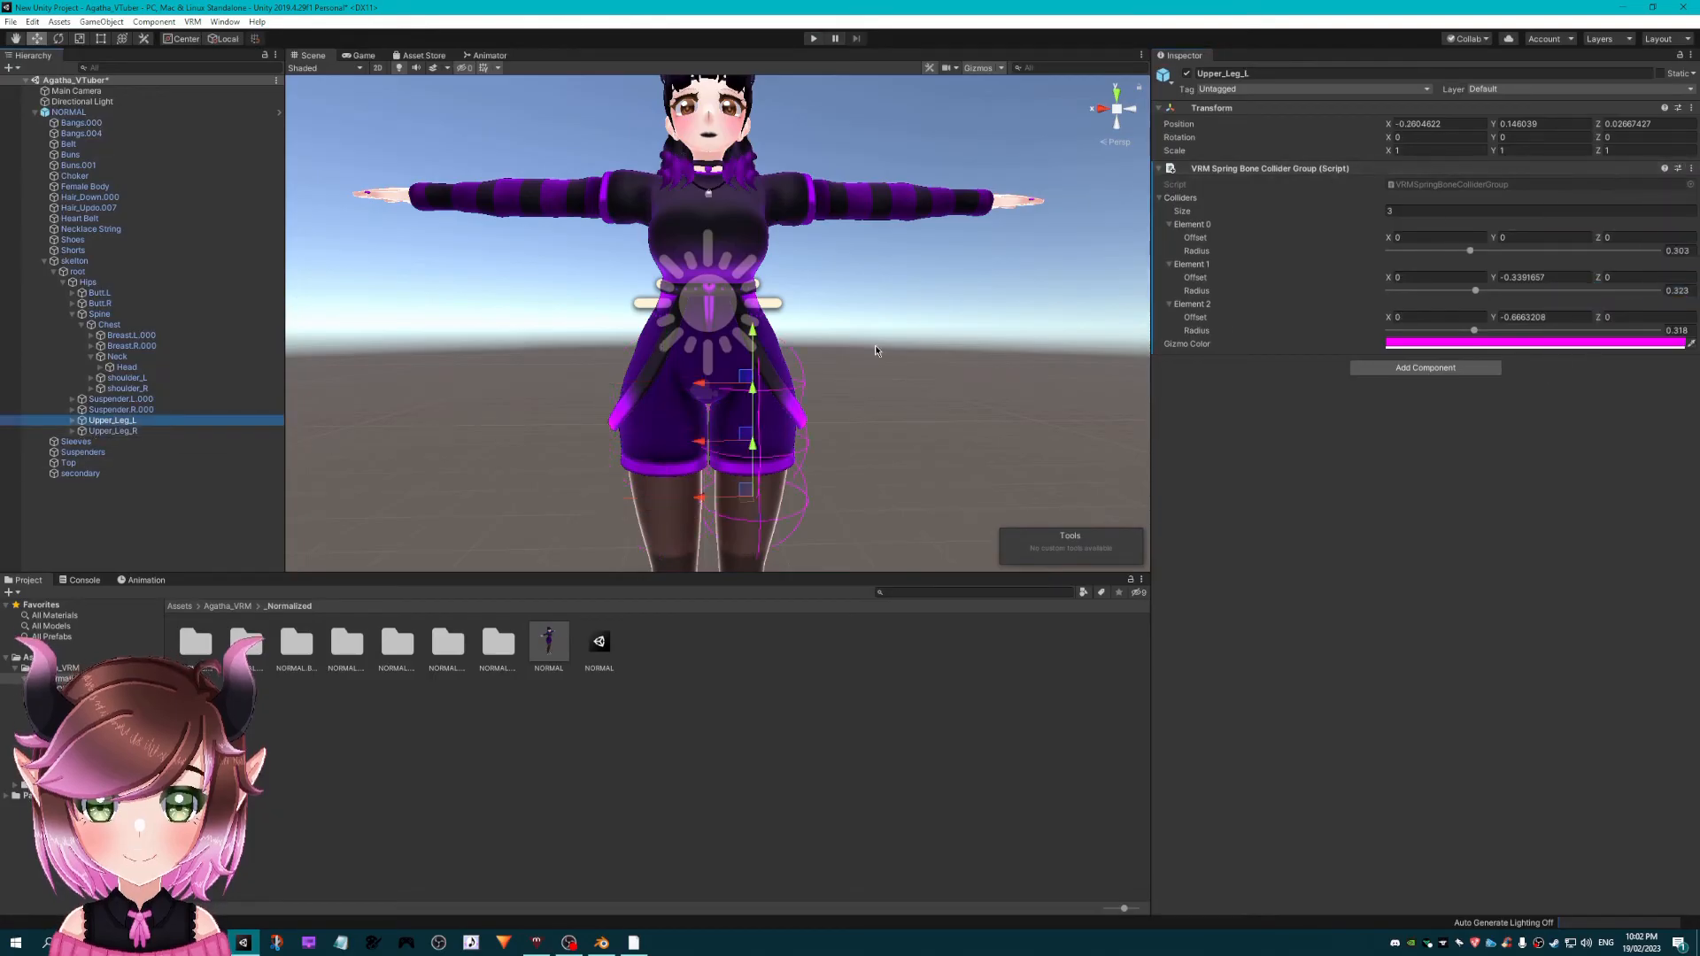
left_click(1691, 169)
left_click(1625, 287)
- Run the scene and move the NORMAL avatar sideways to about X 0.38 to test the suspenders' swing against the leg colliders
left_click(813, 38)
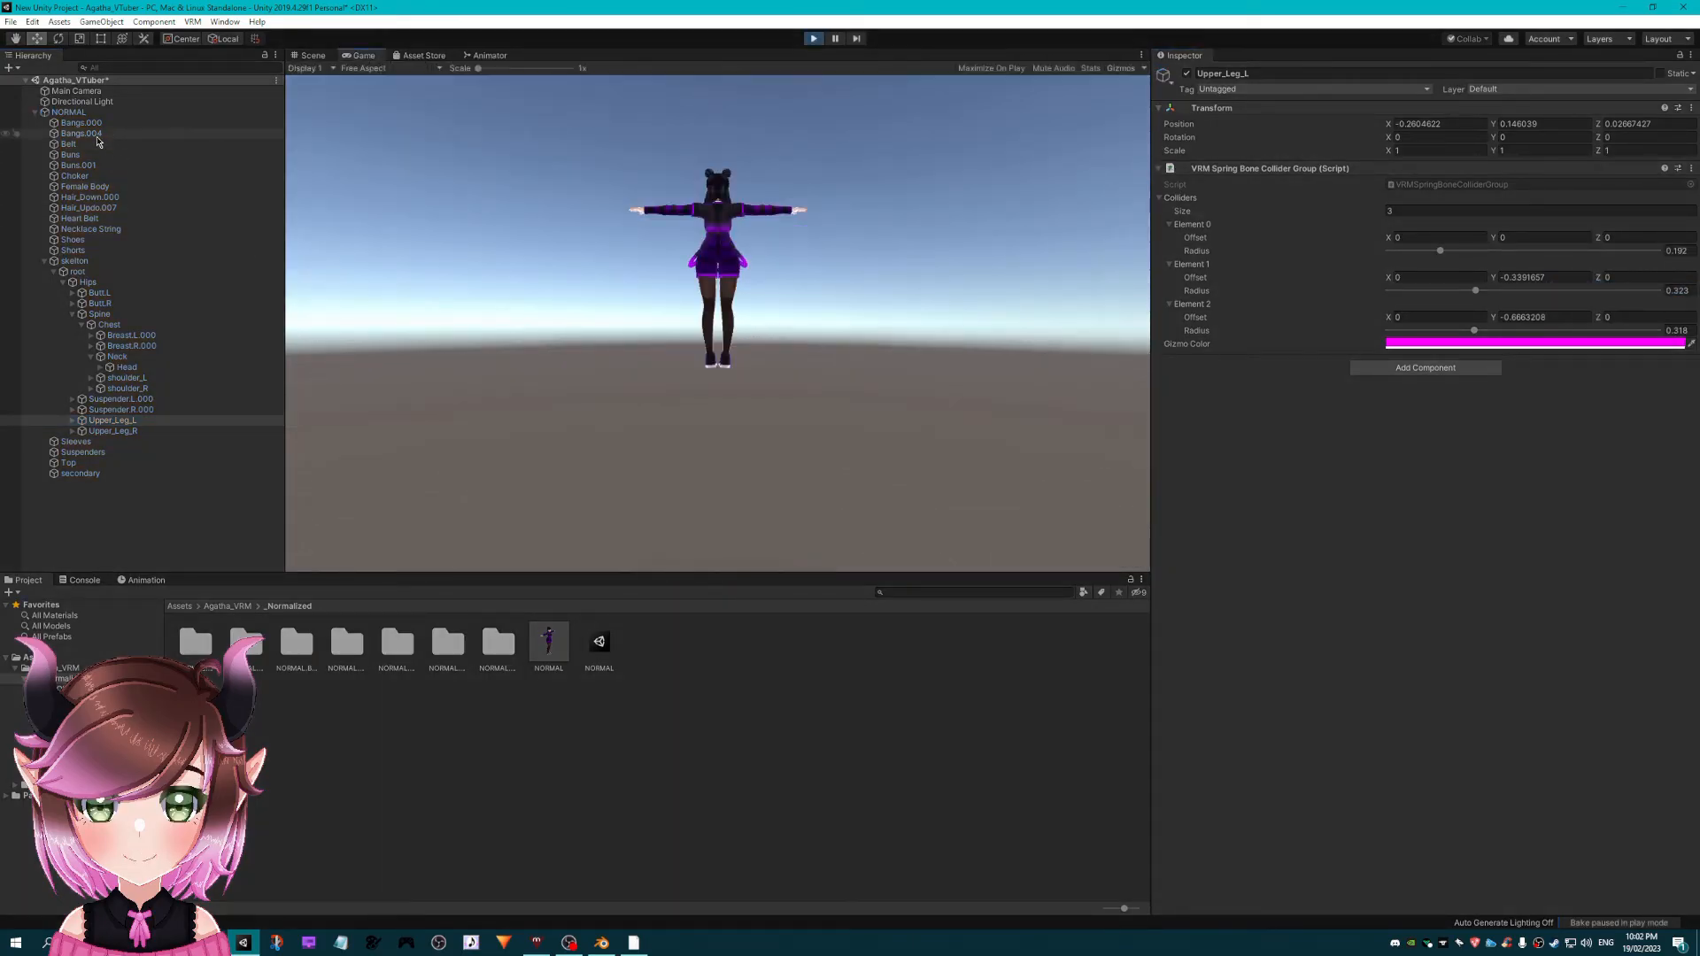
left_click(68, 112)
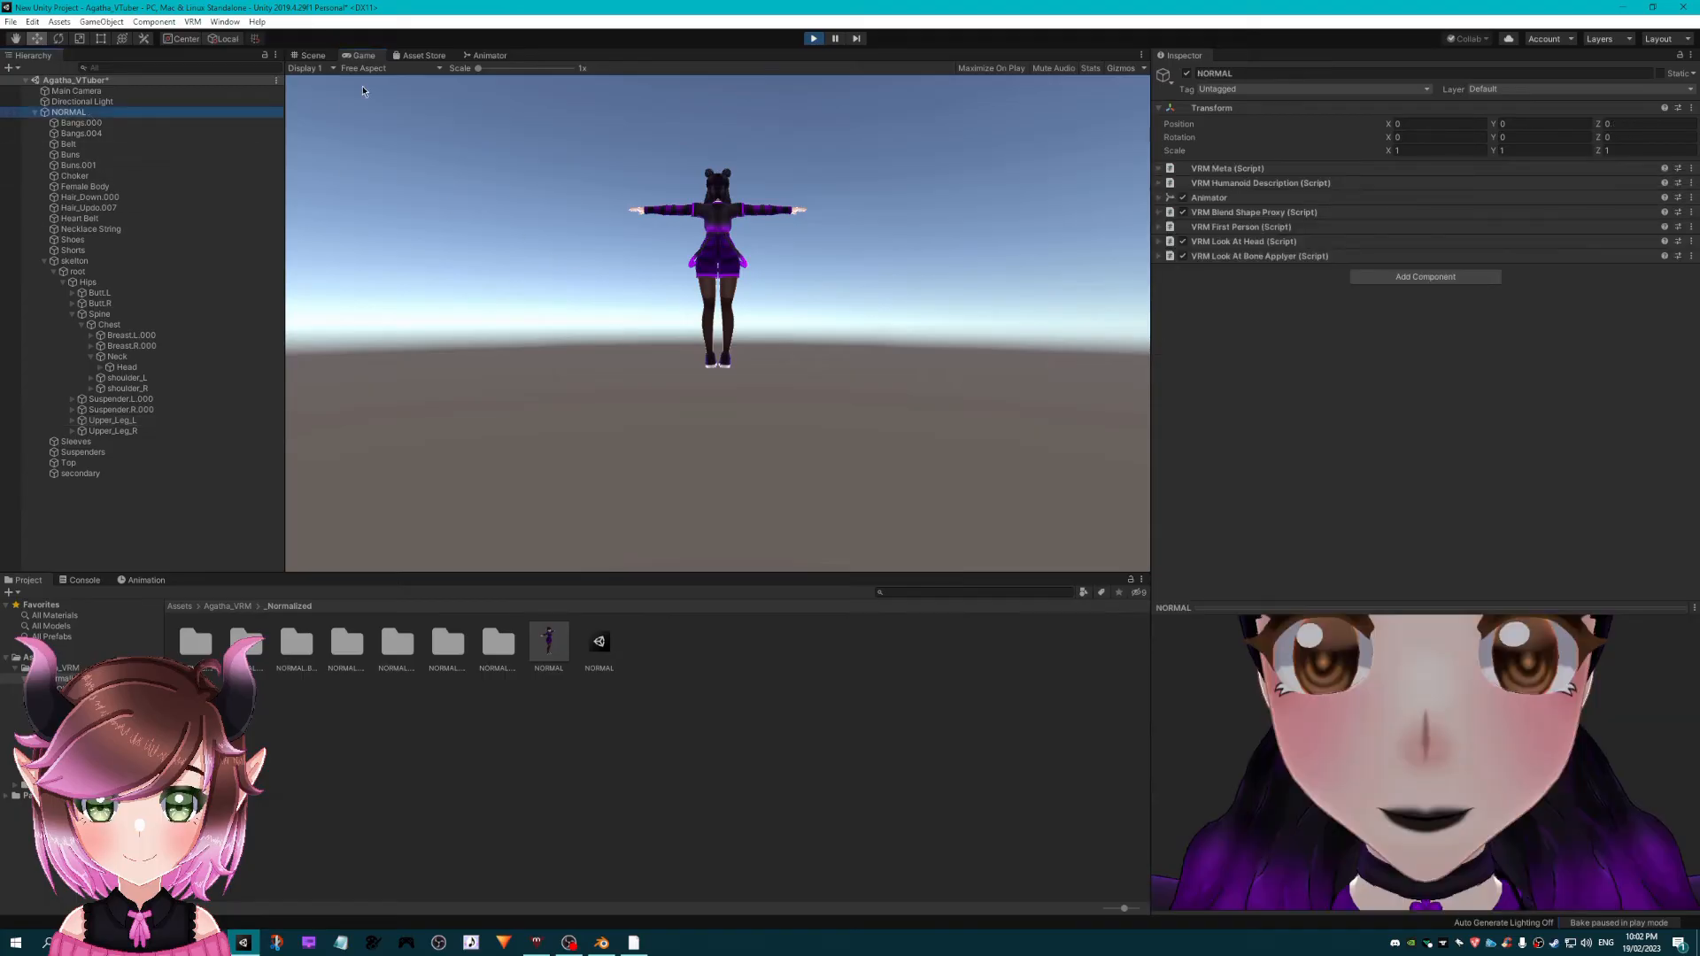
left_click(313, 56)
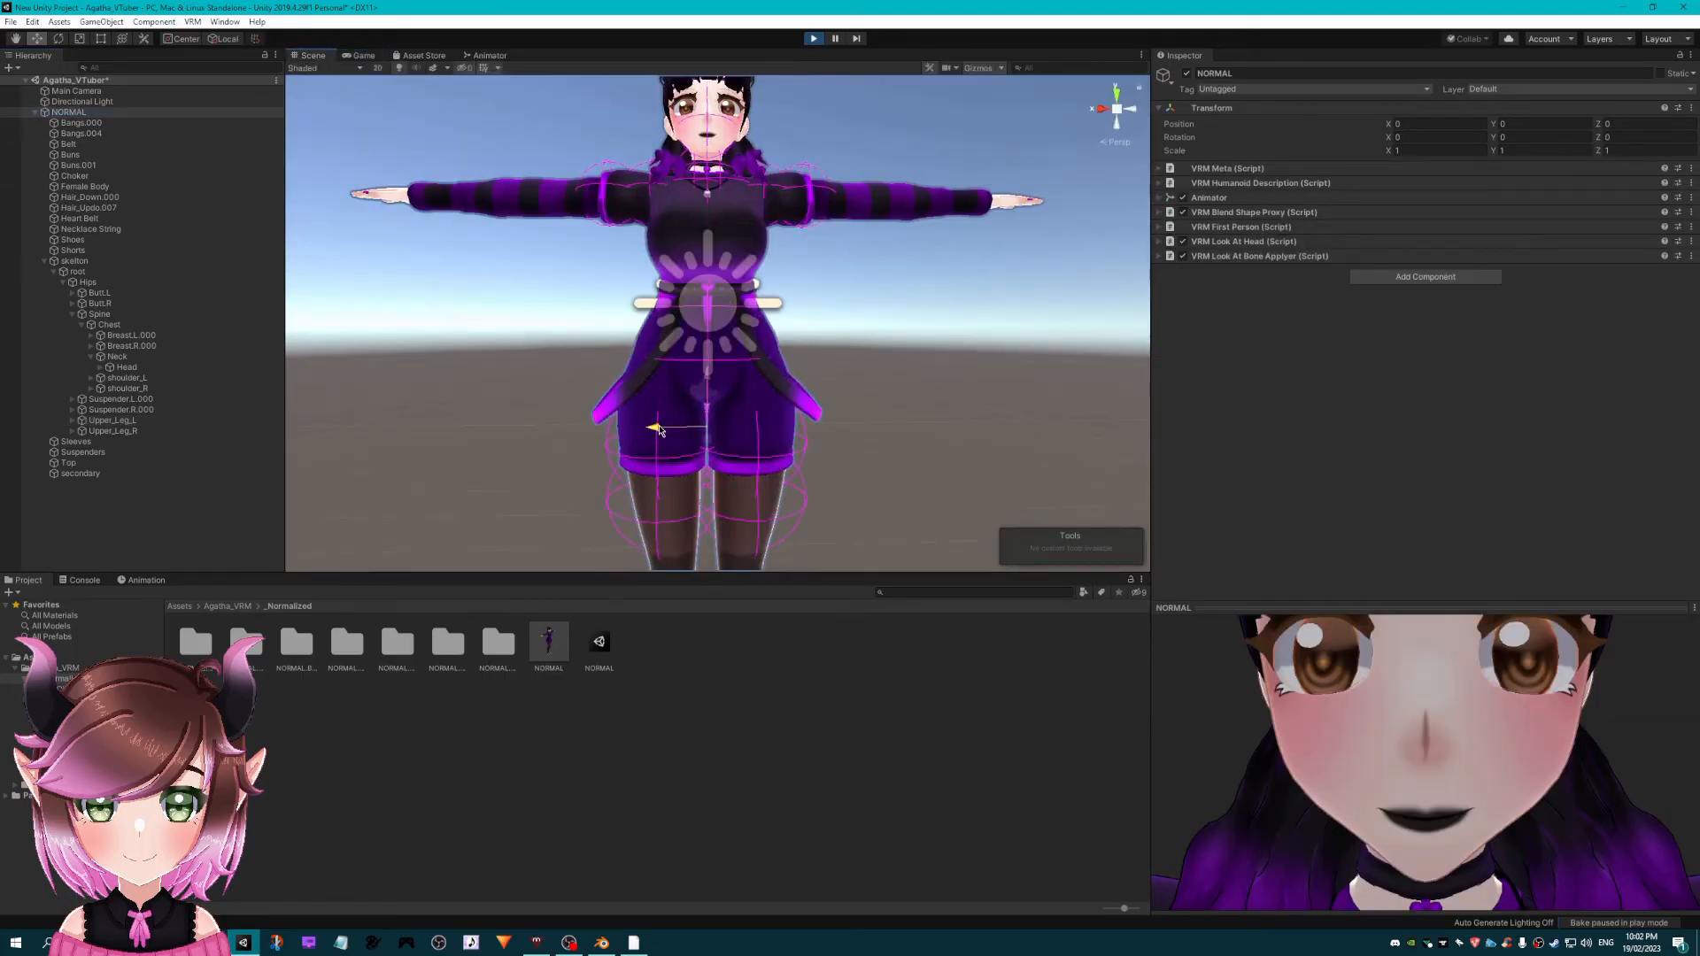
left_click_drag(673, 428, 583, 486)
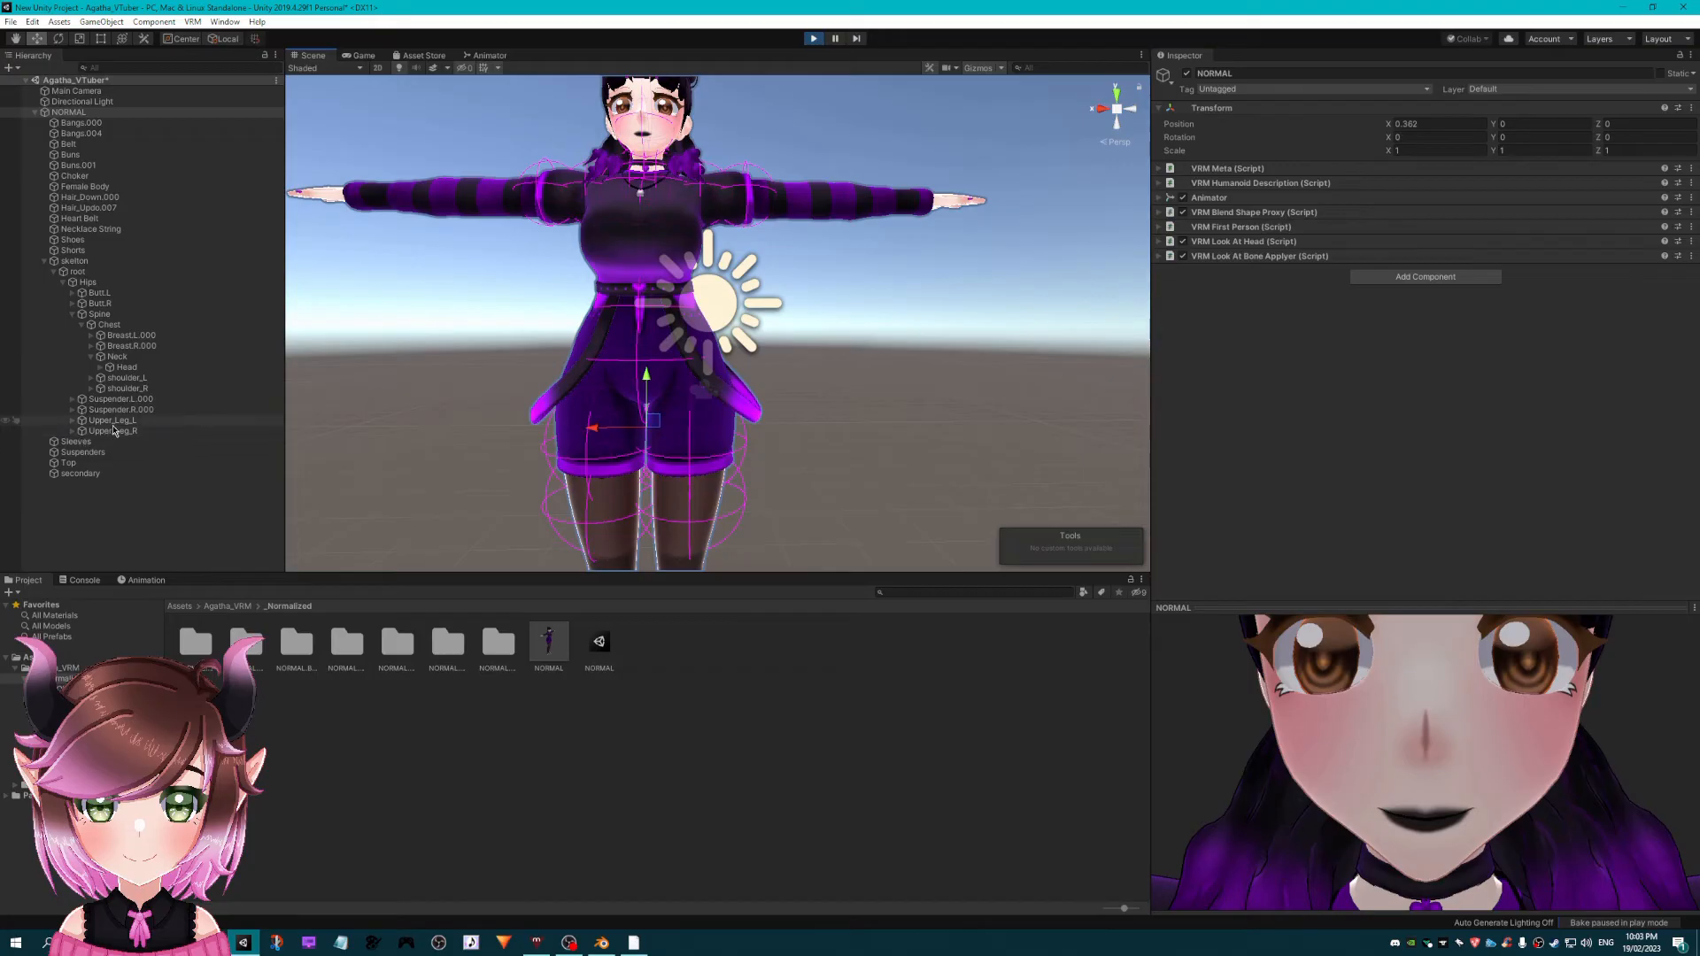
- Set Upper_Leg_L's Element 0 collider to radius about 0.279 and Y offset about -0.339, and raise Element 1's Y offset to about -0.176
left_click(111, 421)
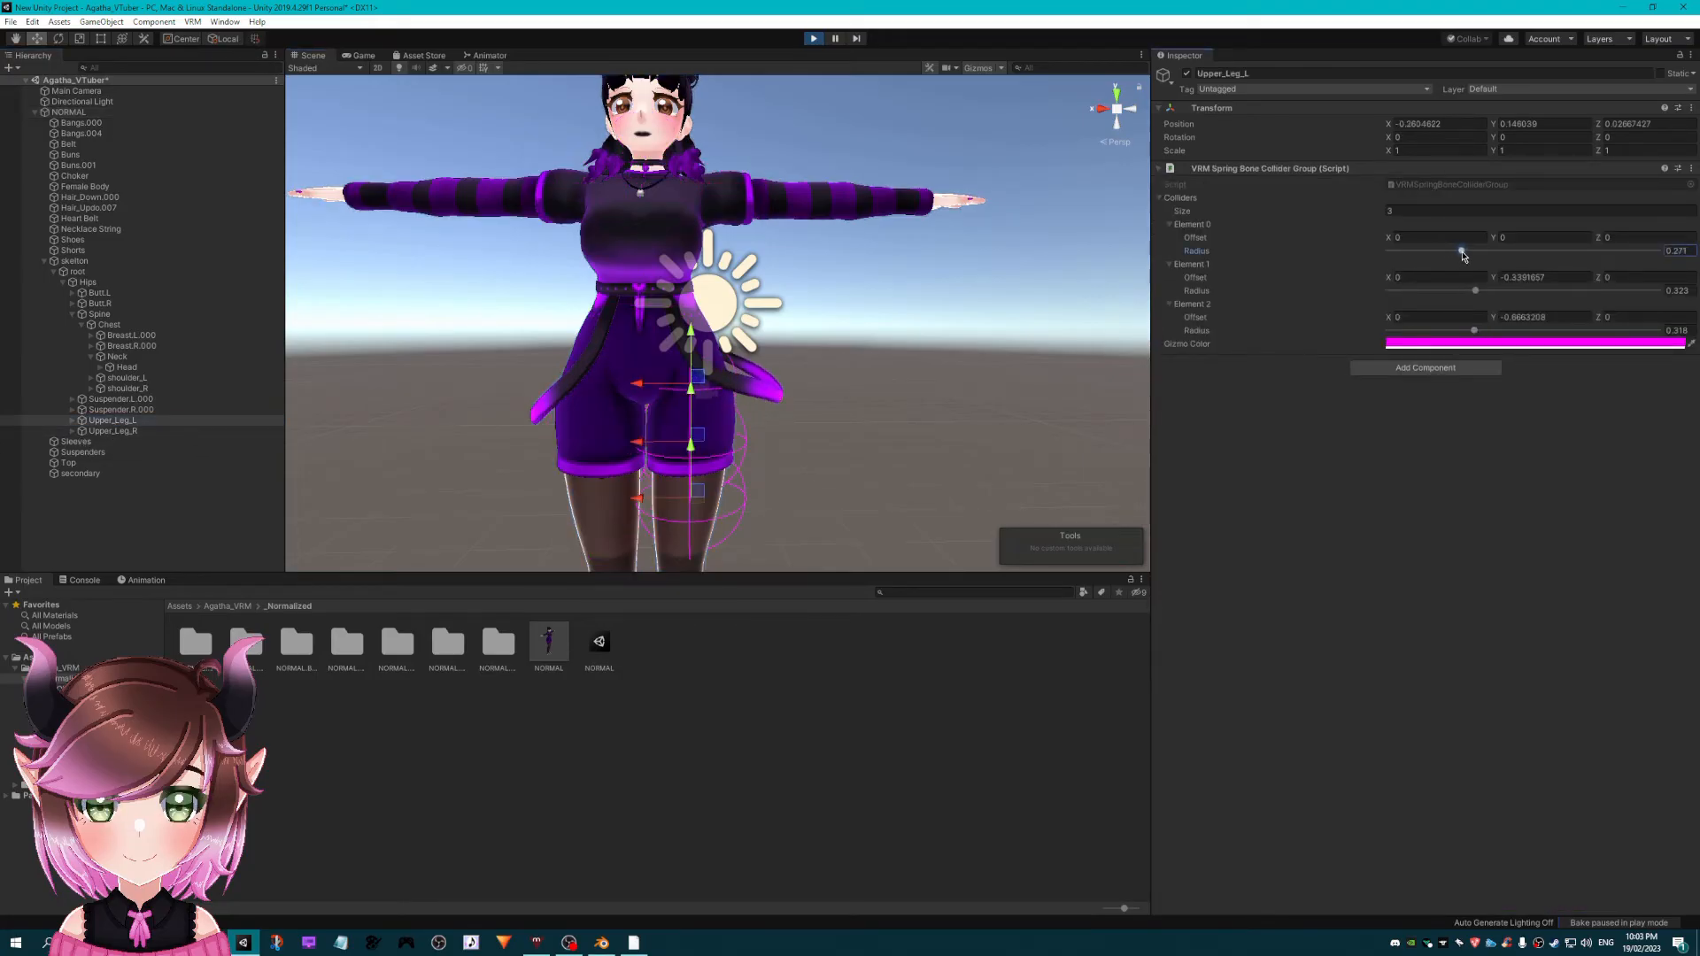
left_click(1554, 277)
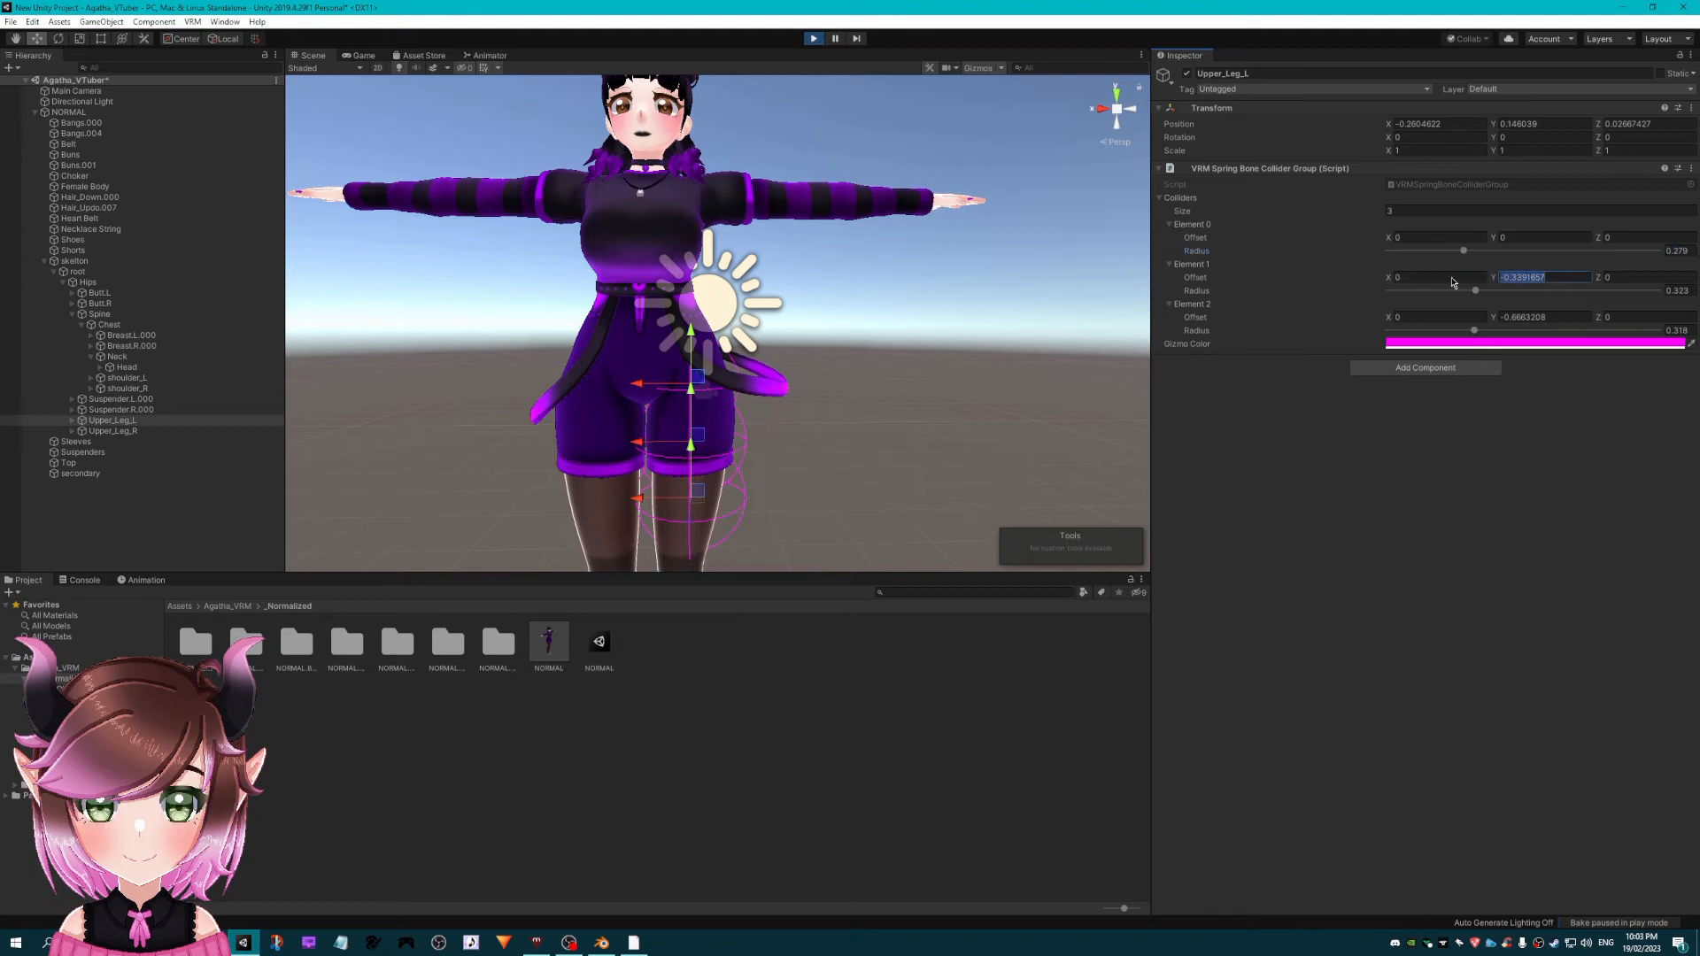
left_click(1525, 237)
key("ctrl+v")
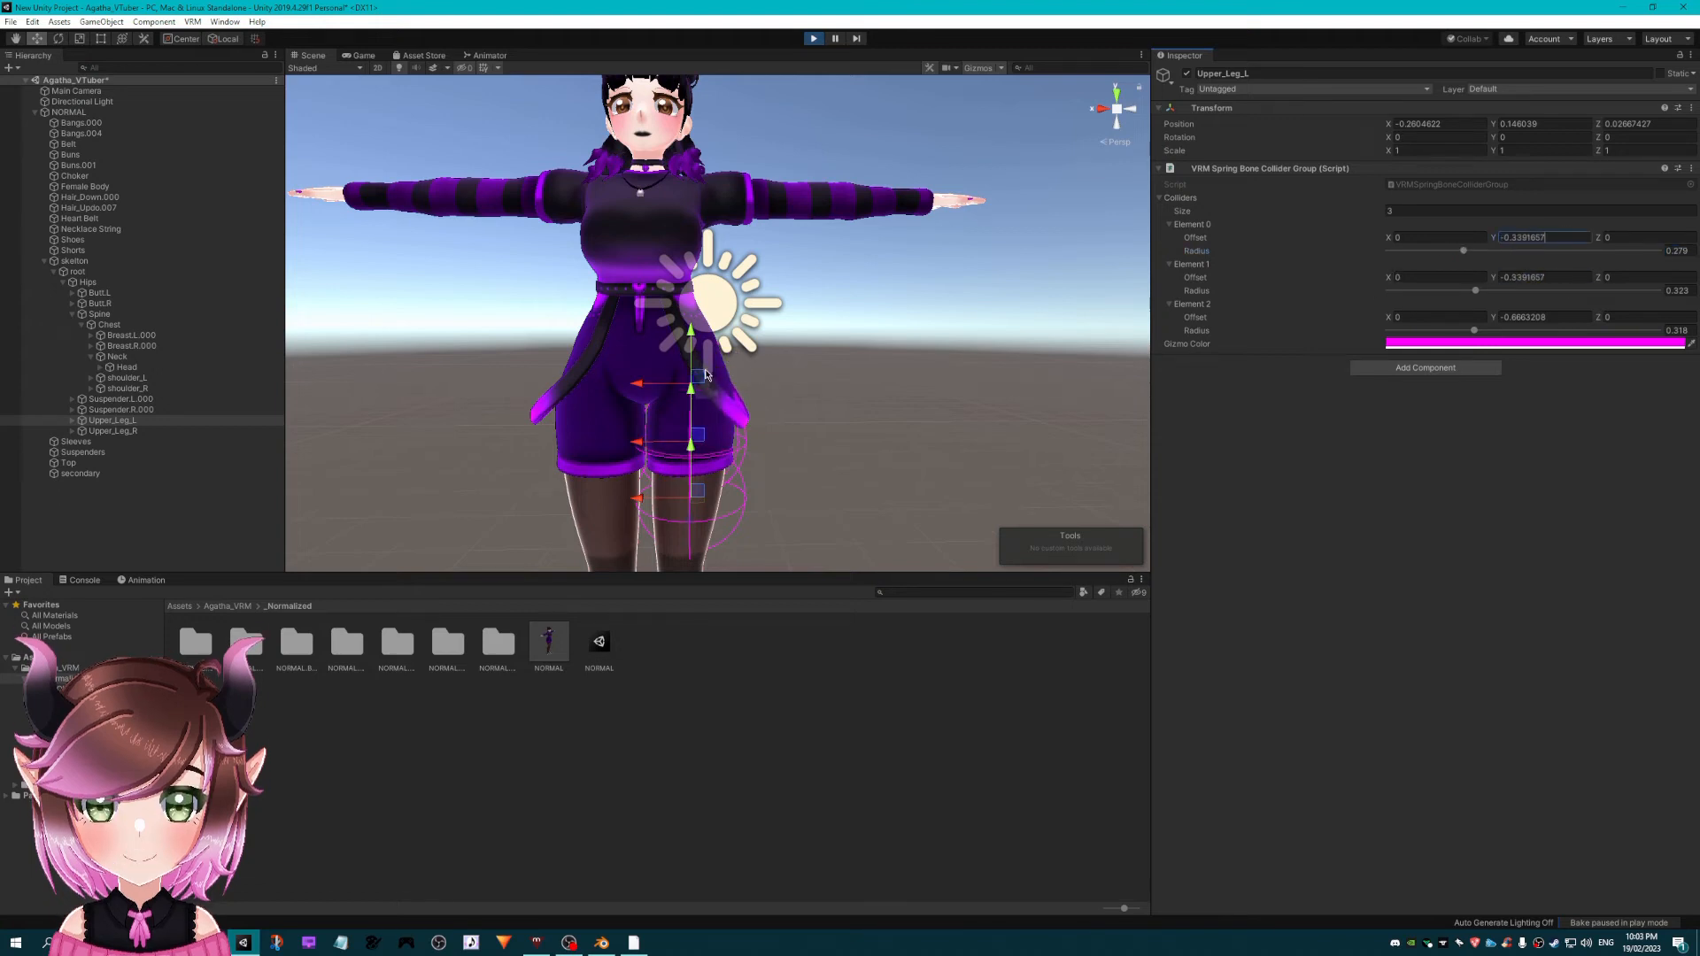
left_click_drag(694, 398, 704, 369)
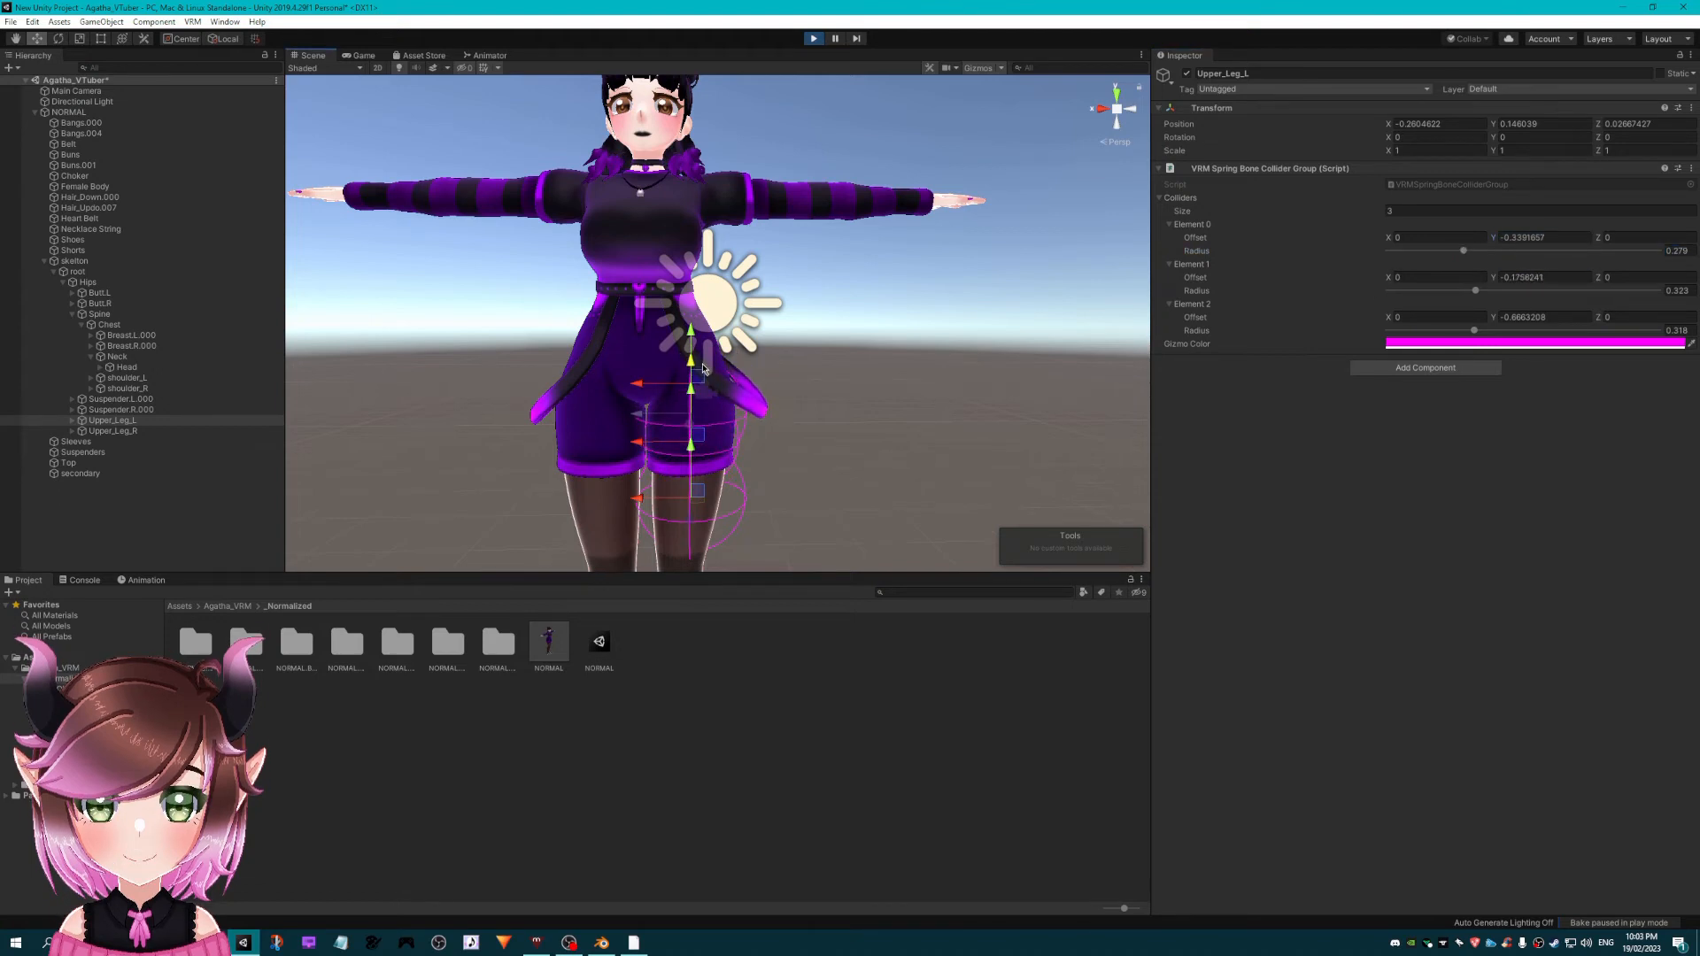
- Copy Upper_Leg_L's adjusted collider group, exit play mode, and paste the values back onto Upper_Leg_L
left_click(1691, 169)
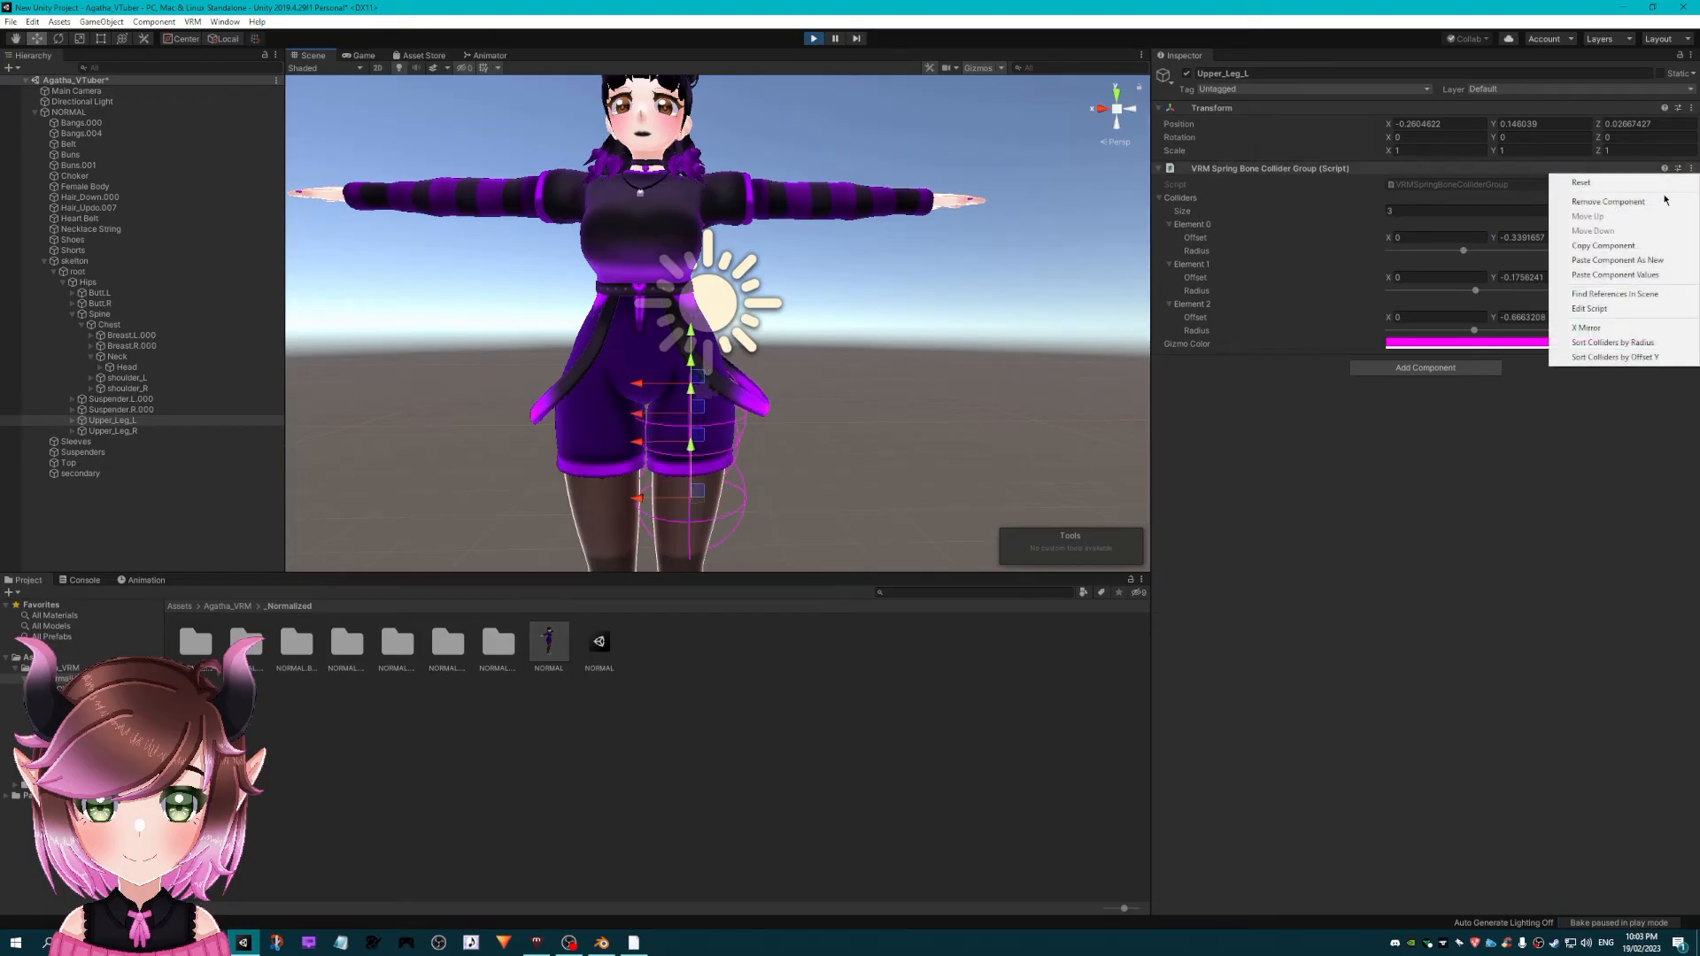
left_click(1627, 245)
left_click(813, 38)
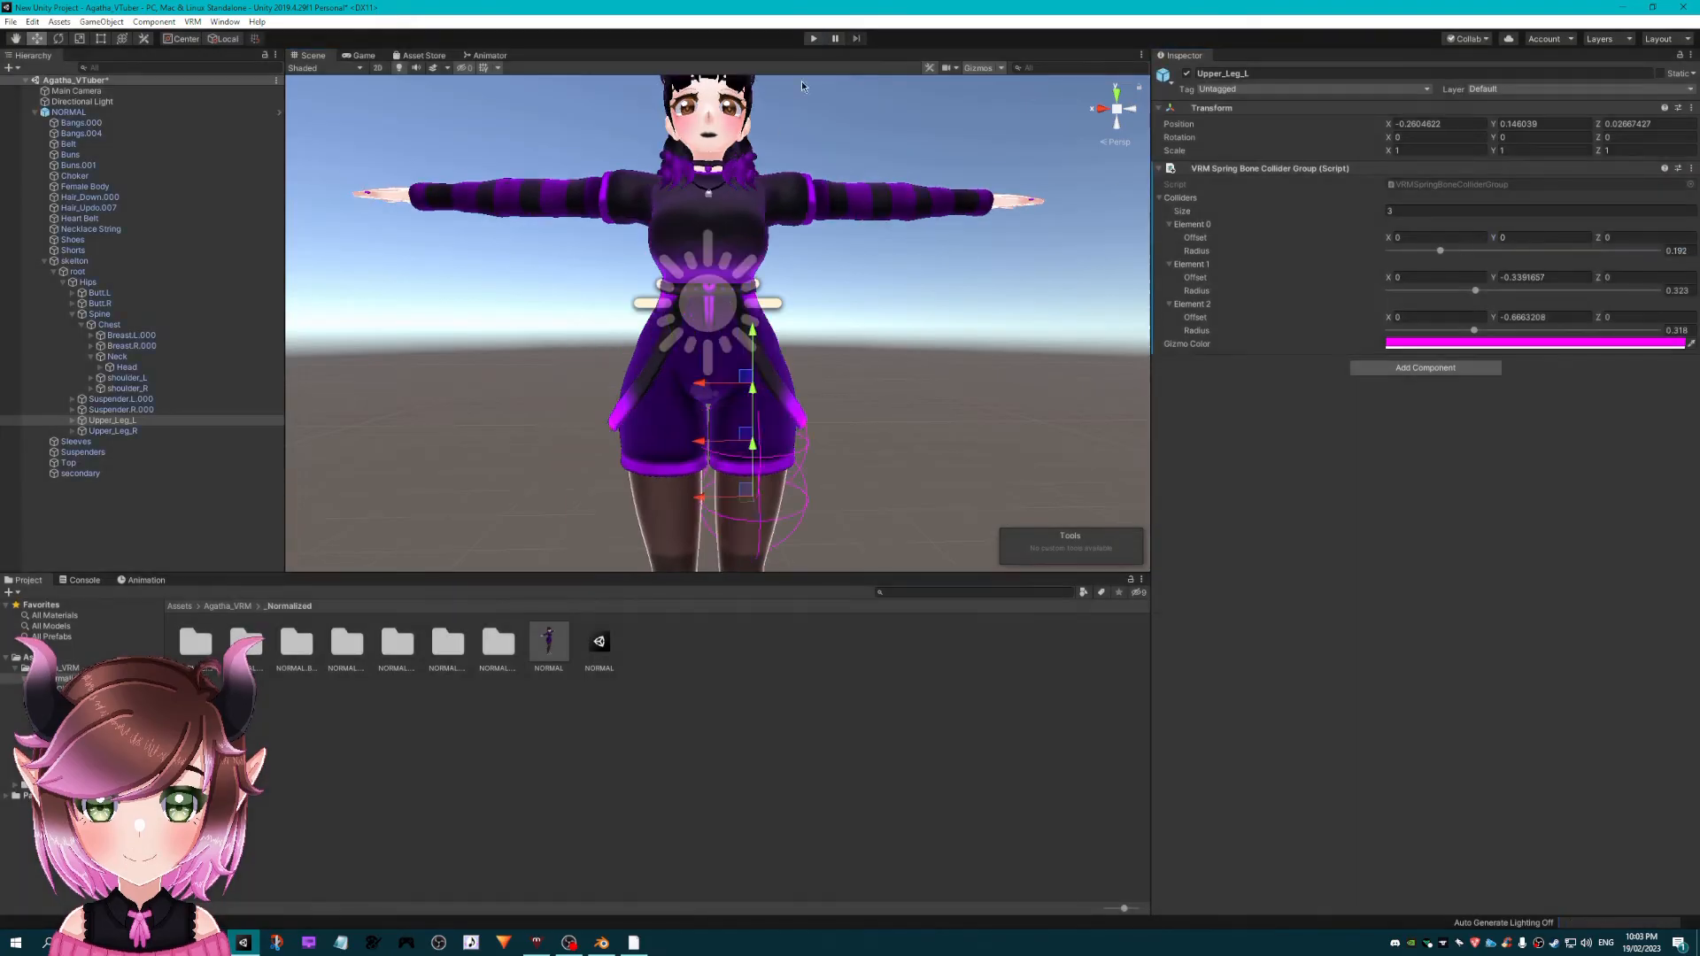
left_click(1691, 168)
left_click(1615, 290)
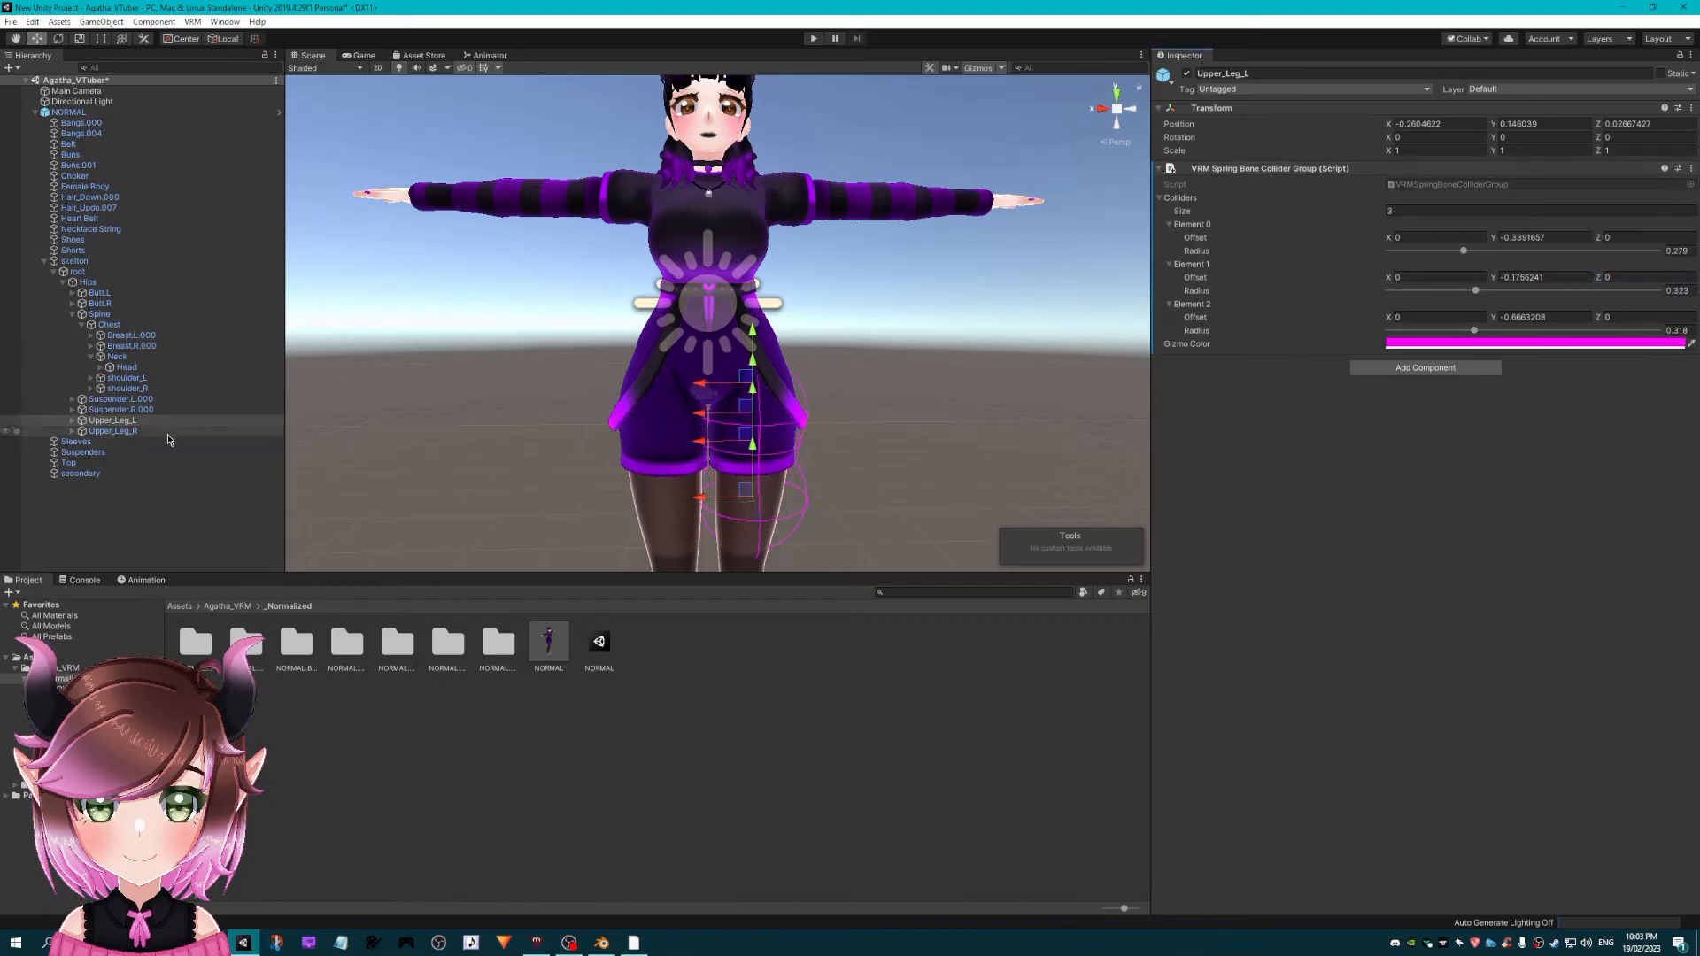
- Paste the copied collider group values onto Upper_Leg_R's VRM Spring Bone Collider Group
left_click(112, 431)
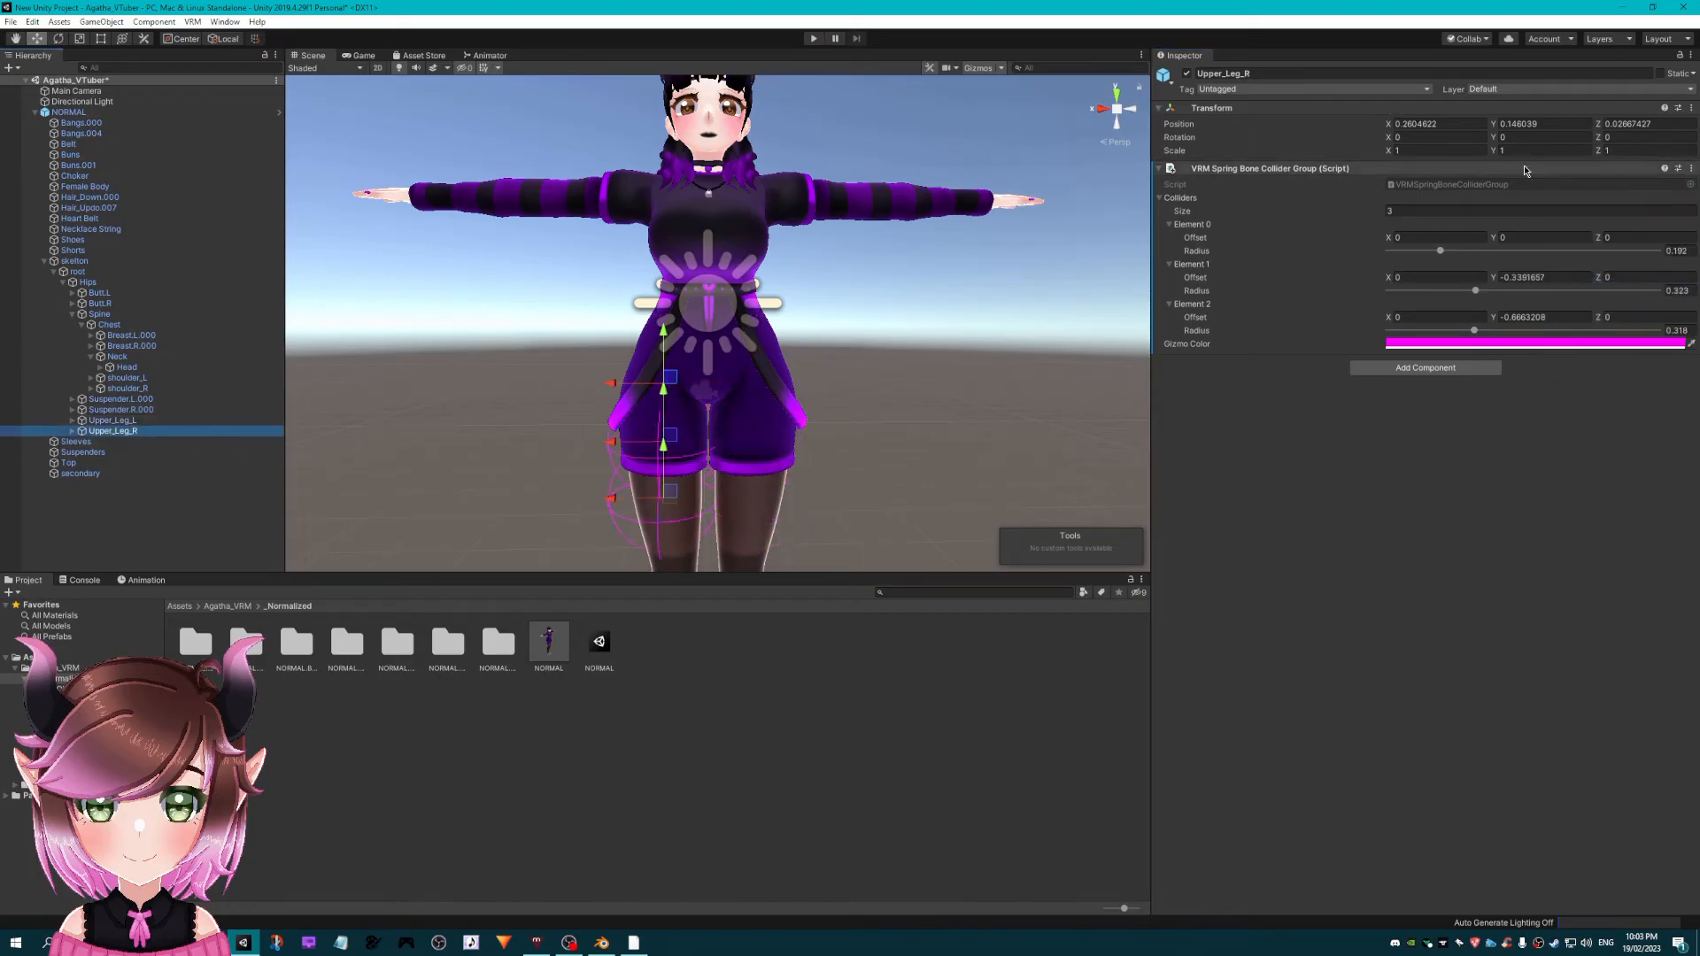
left_click(1692, 108)
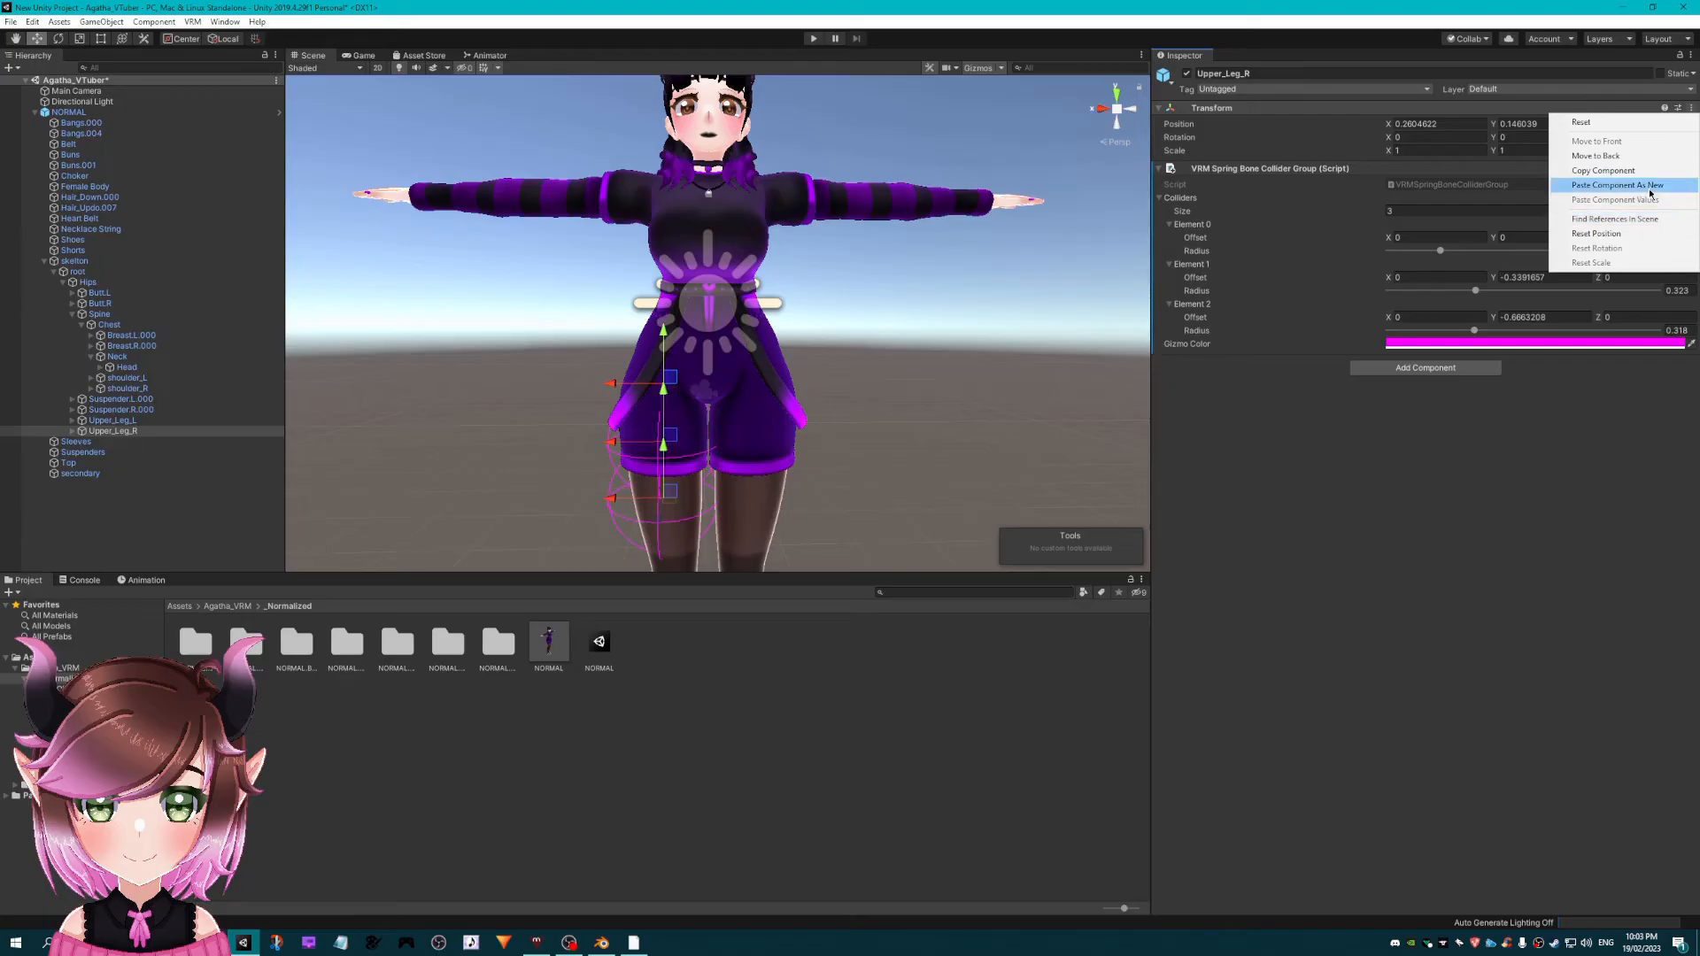
left_click(1243, 395)
left_click(1691, 169)
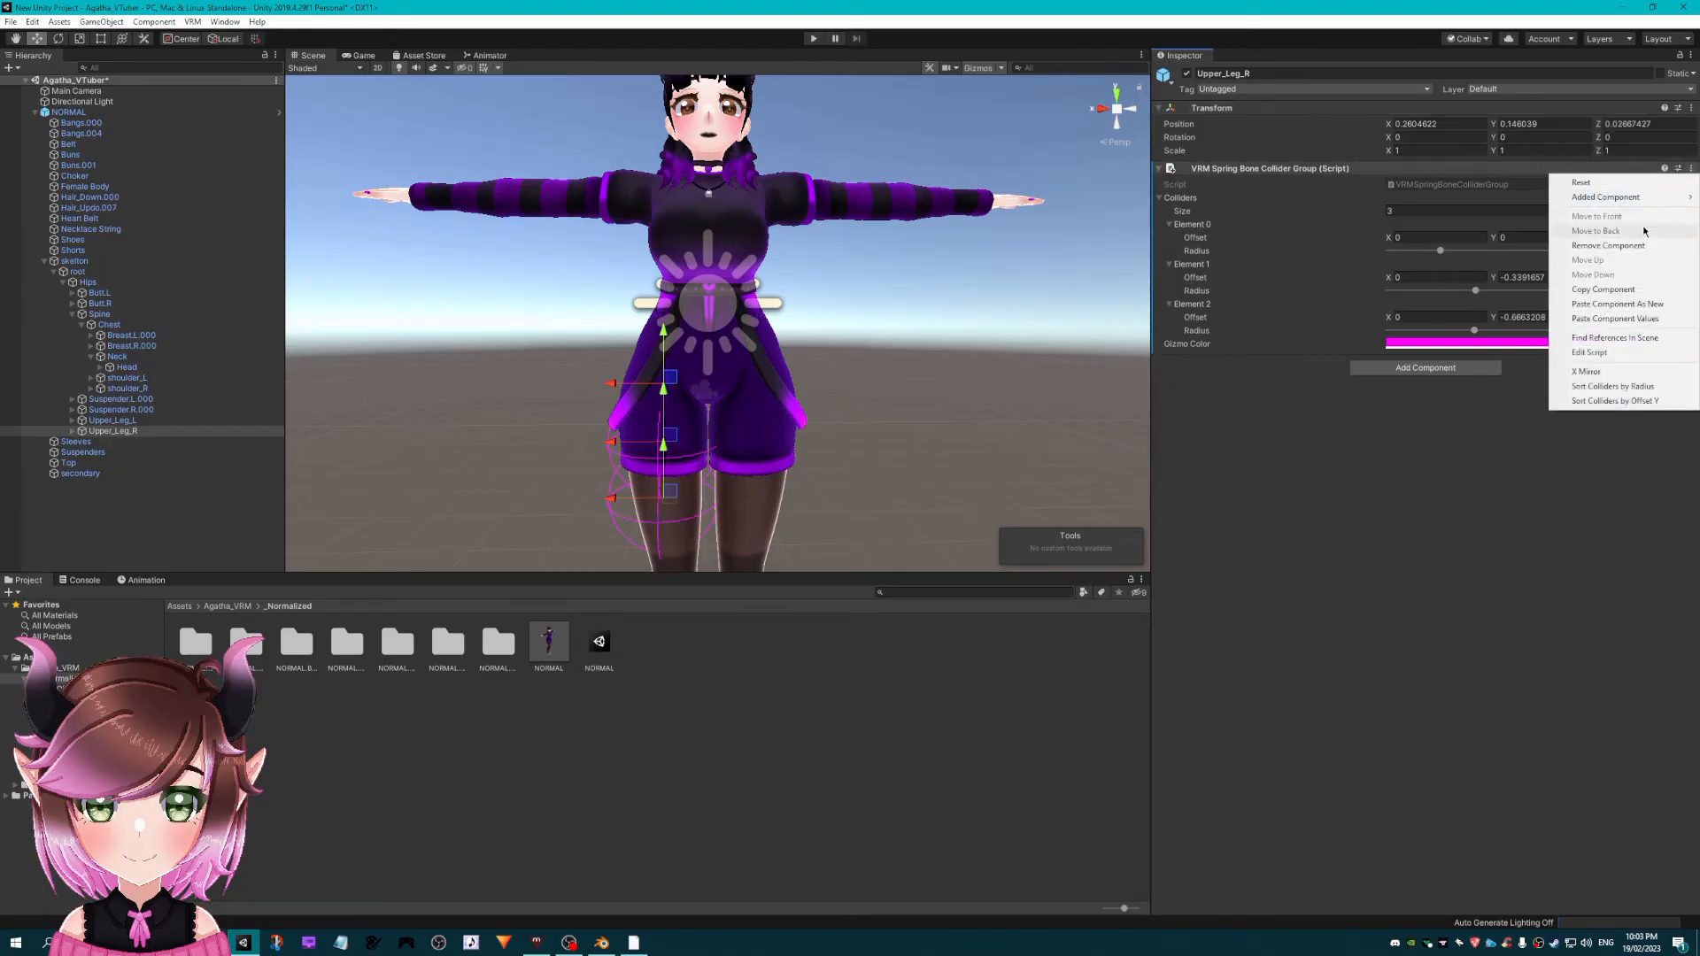
left_click(1615, 319)
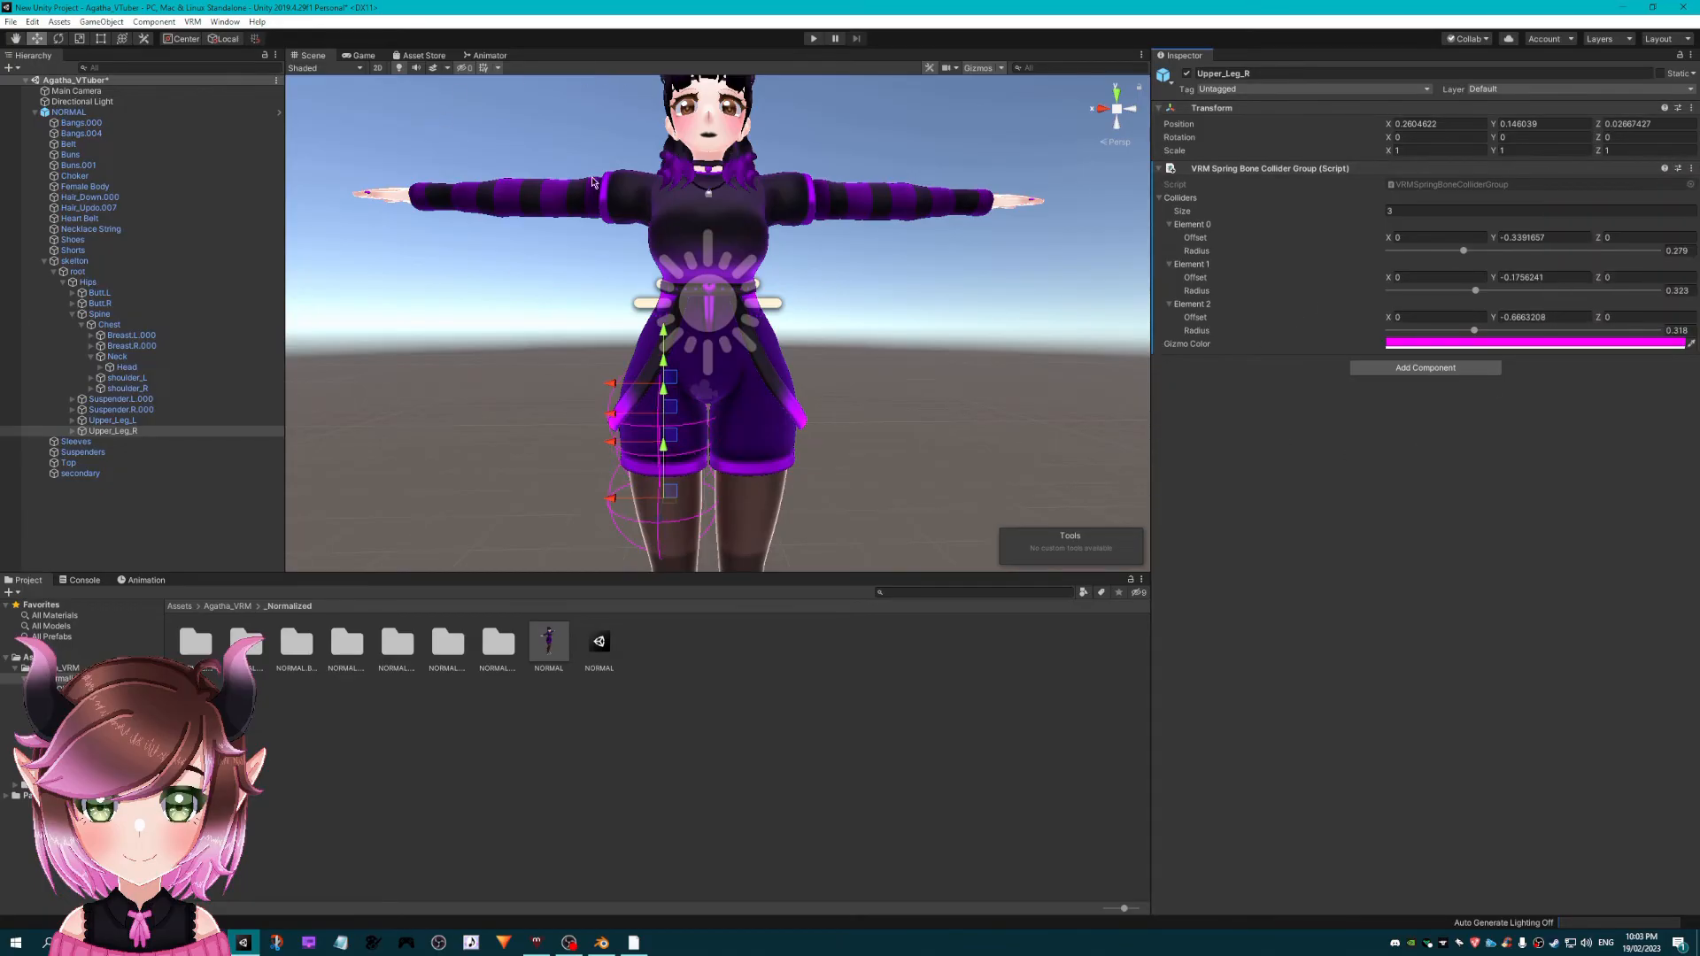
- Run the scene again and move the NORMAL avatar sideways to about X 0.13 to check the suspenders' collisions
left_click(69, 113)
left_click(812, 39)
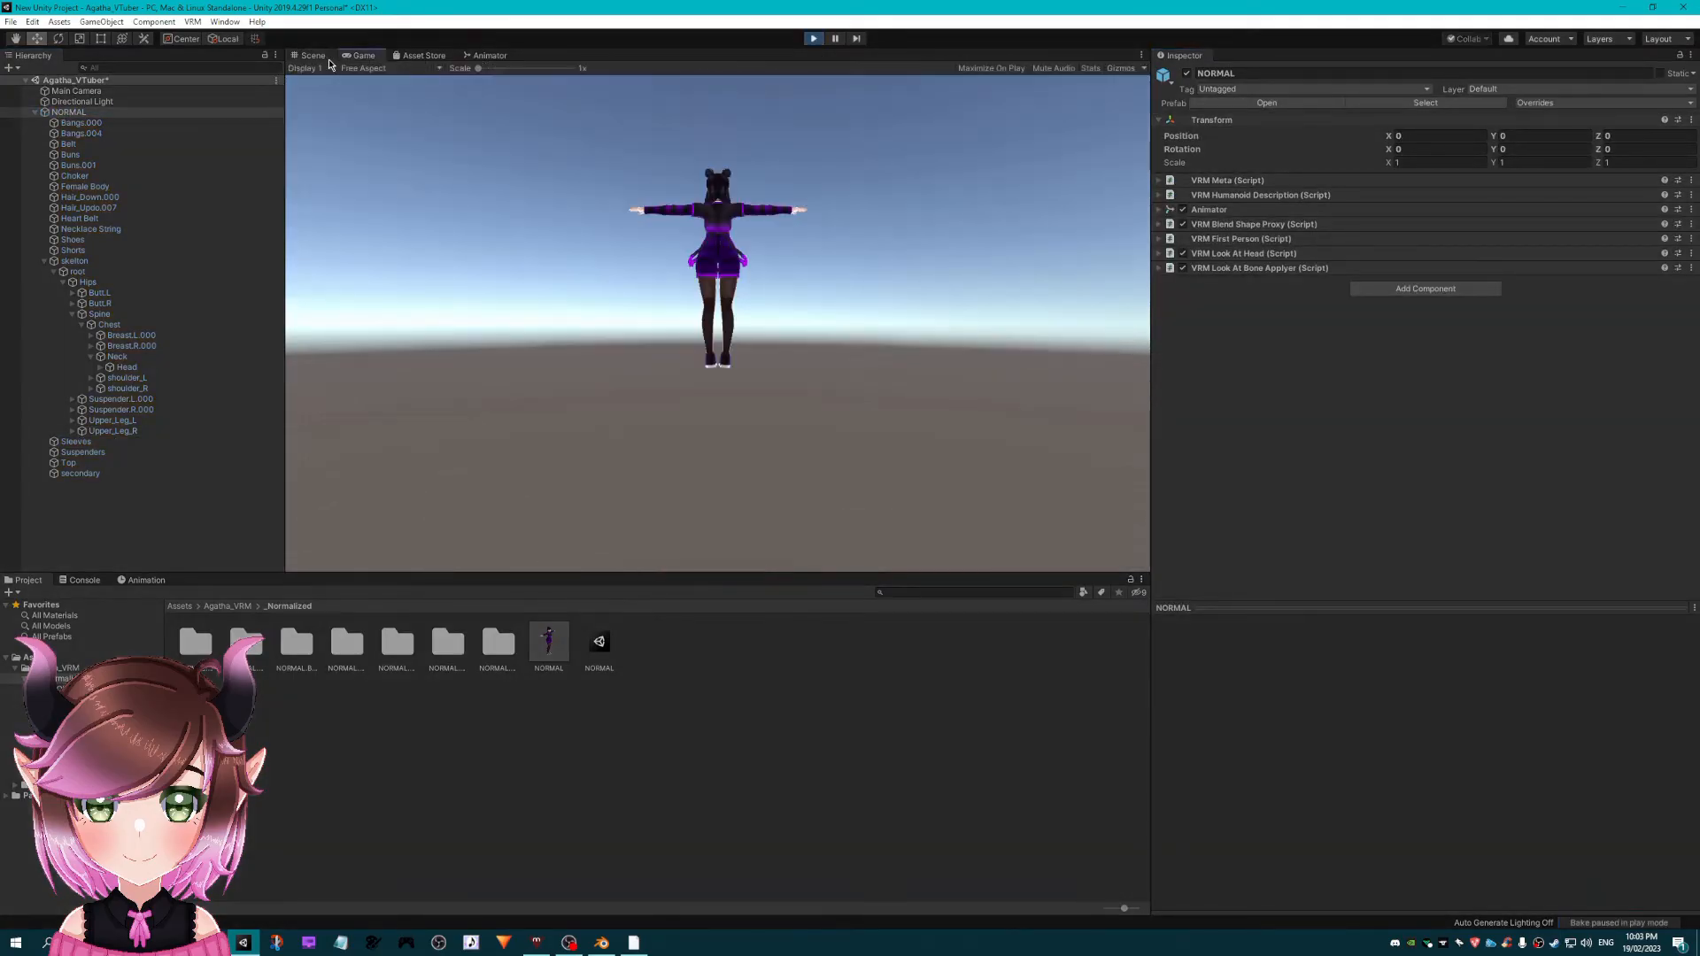
mouse_move(657, 428)
left_mouse_down()
mouse_move(624, 428)
mouse_move(739, 428)
mouse_move(585, 435)
mouse_move(740, 427)
mouse_move(515, 431)
mouse_move(653, 428)
mouse_move(577, 429)
mouse_move(636, 429)
left_mouse_up()
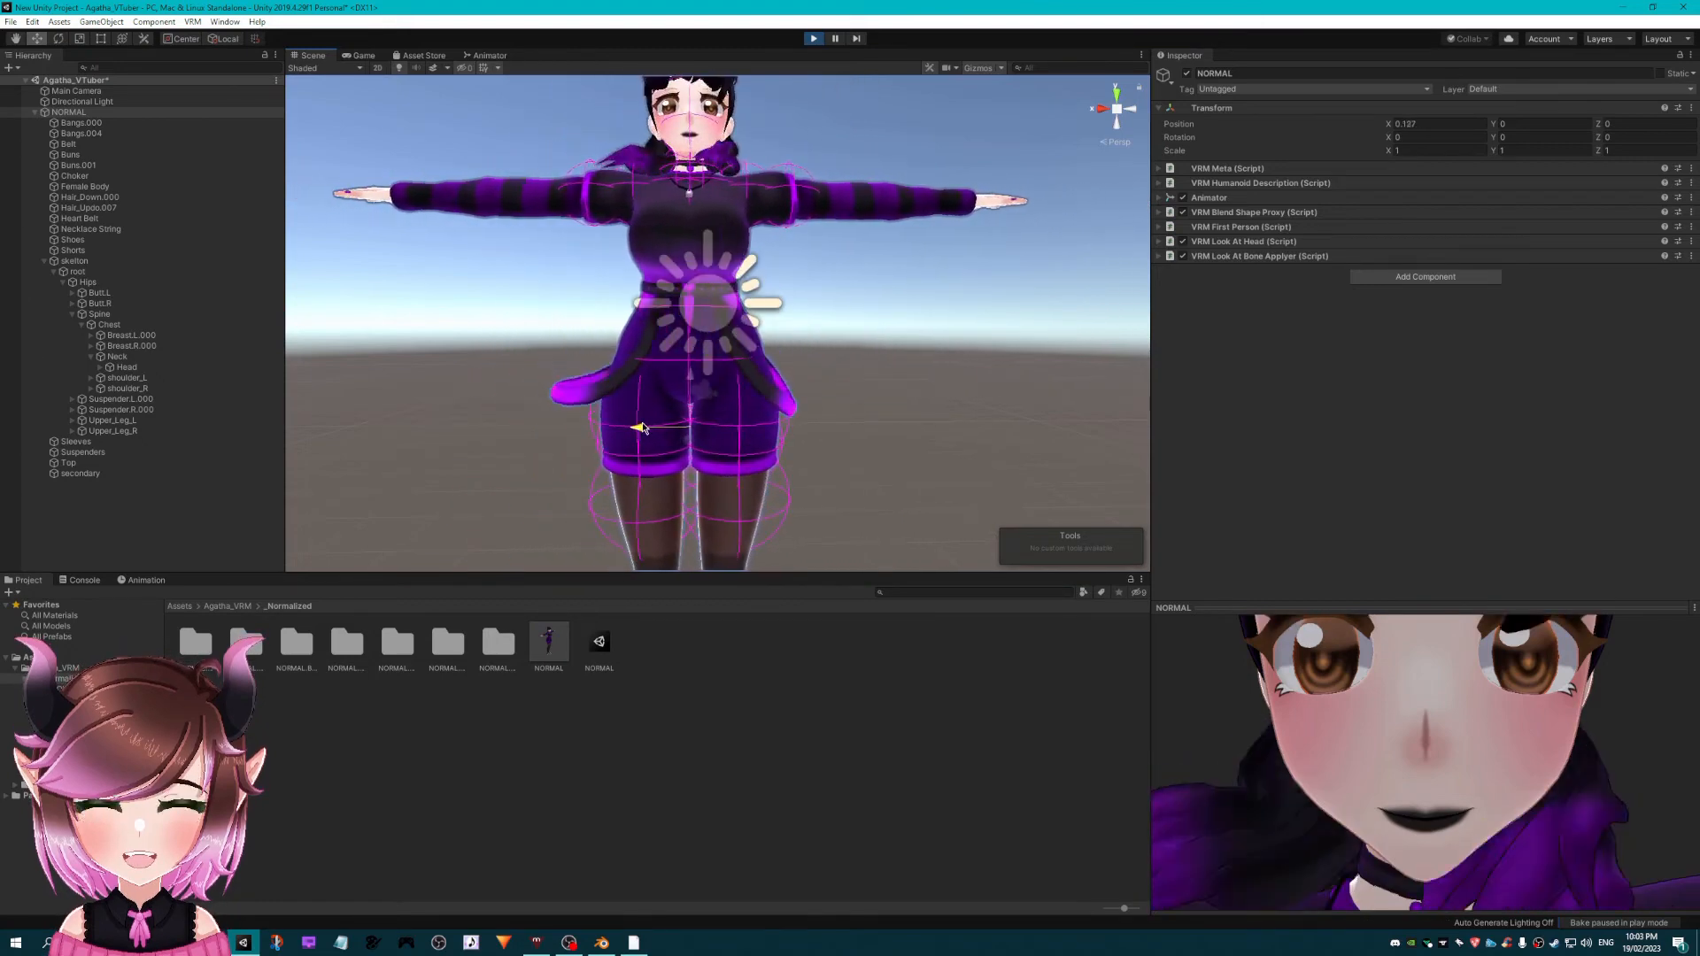
- Set the Suspenders spring bone's Stiffness Force to about 1.85 and move the NORMAL avatar sideways to test the suspenders' swing
left_click(82, 473)
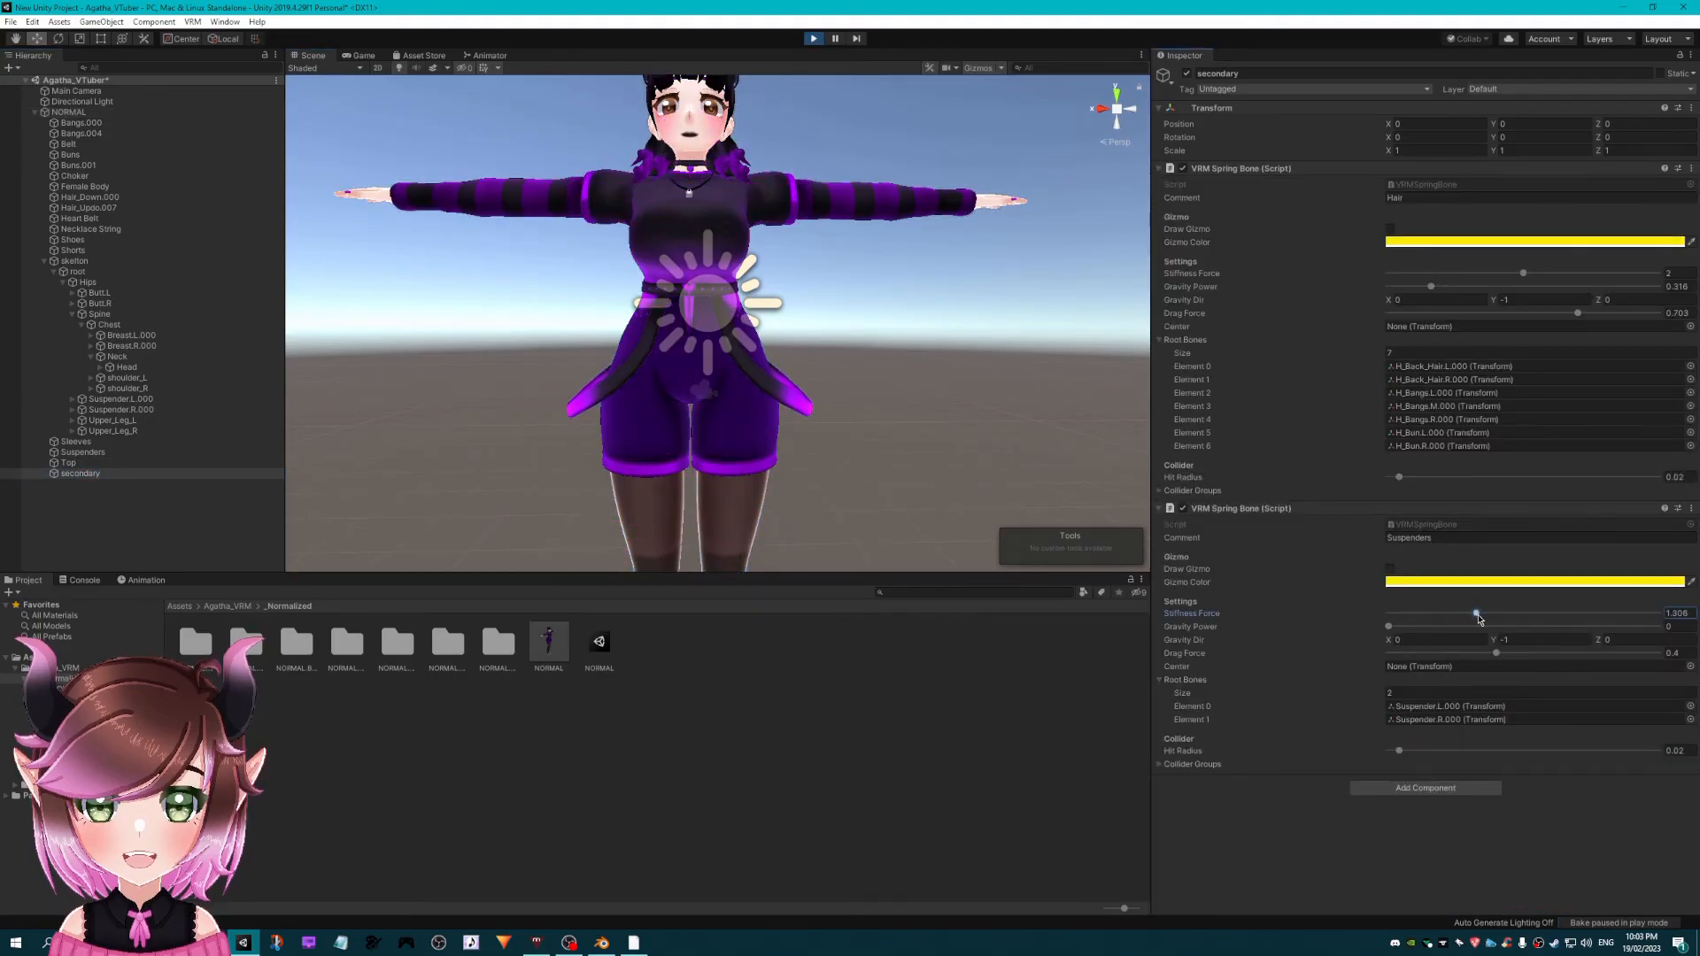
left_click_drag(1510, 622, 1514, 623)
left_click(76, 113)
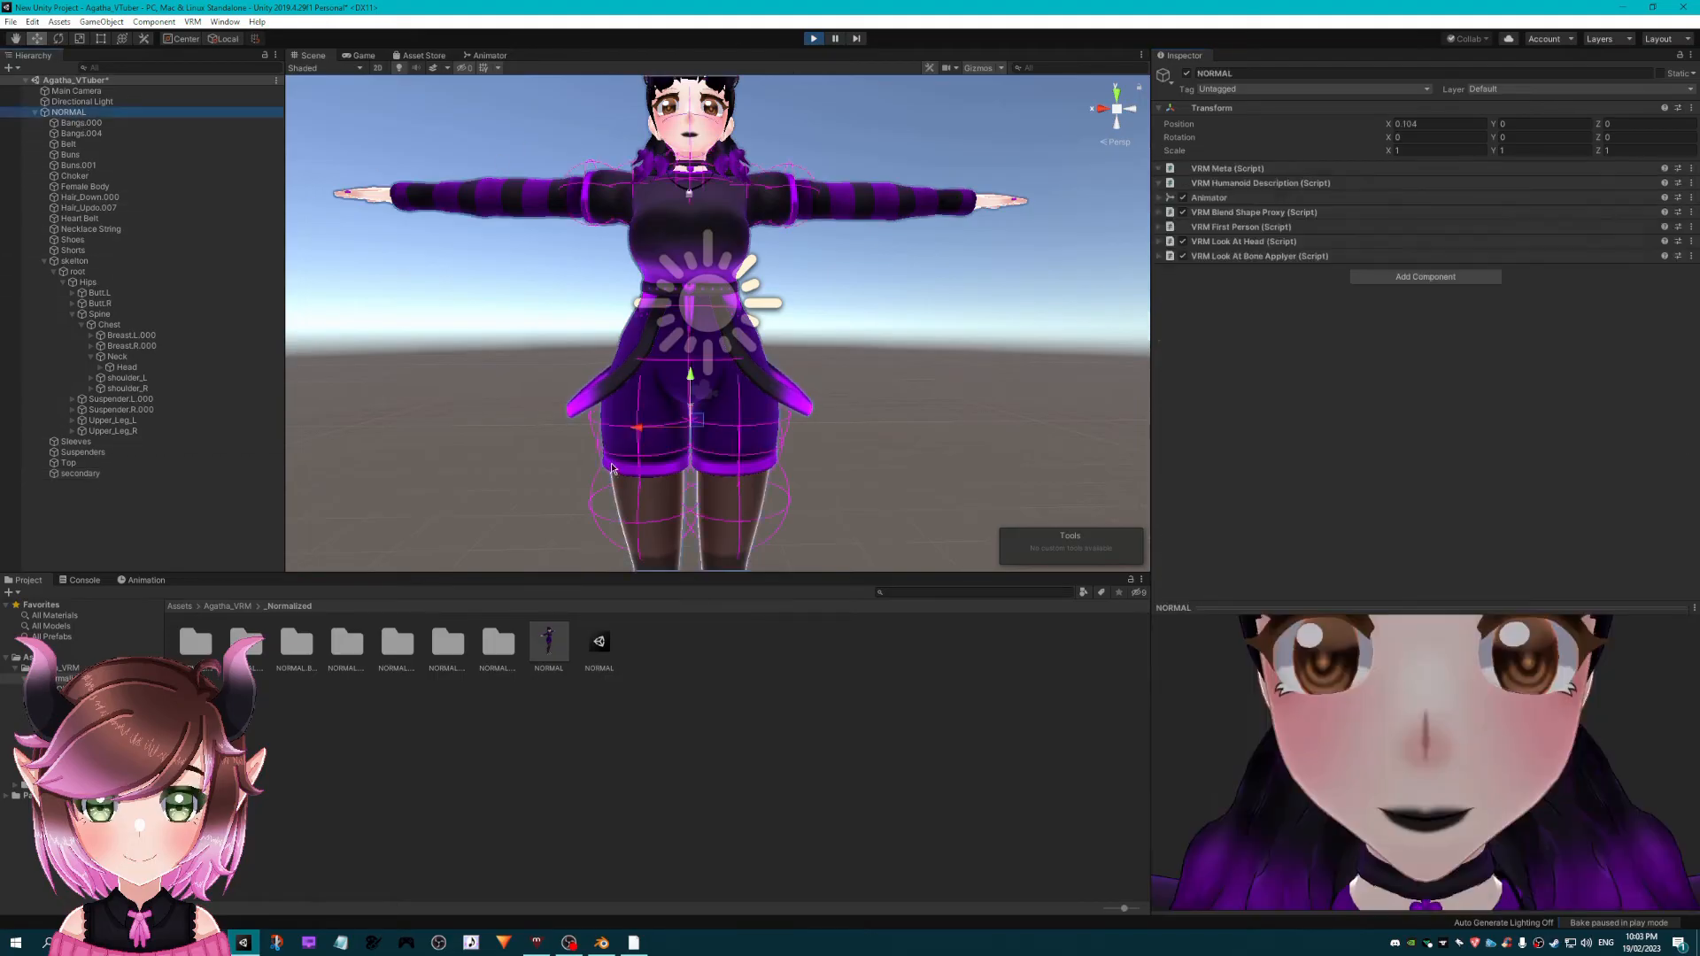
left_click_drag(635, 432, 656, 470)
- Copy the Suspenders VRM Spring Bone component, exit play mode, and paste its values back onto the same component
left_click(80, 473)
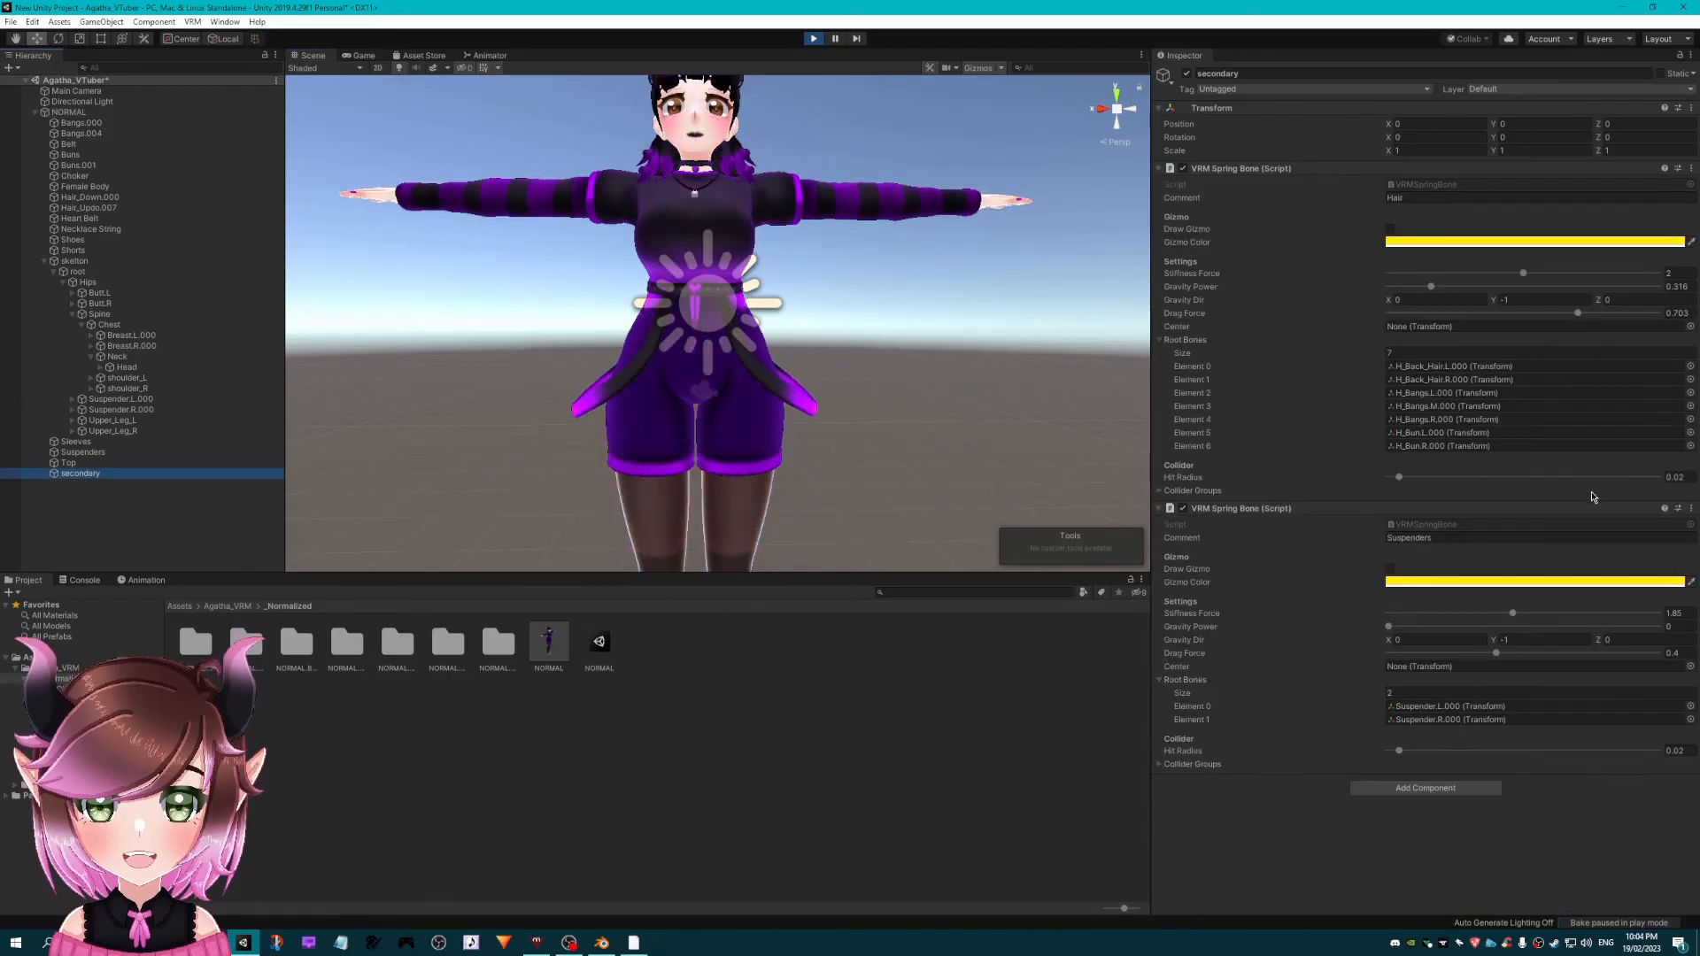
left_click(1691, 508)
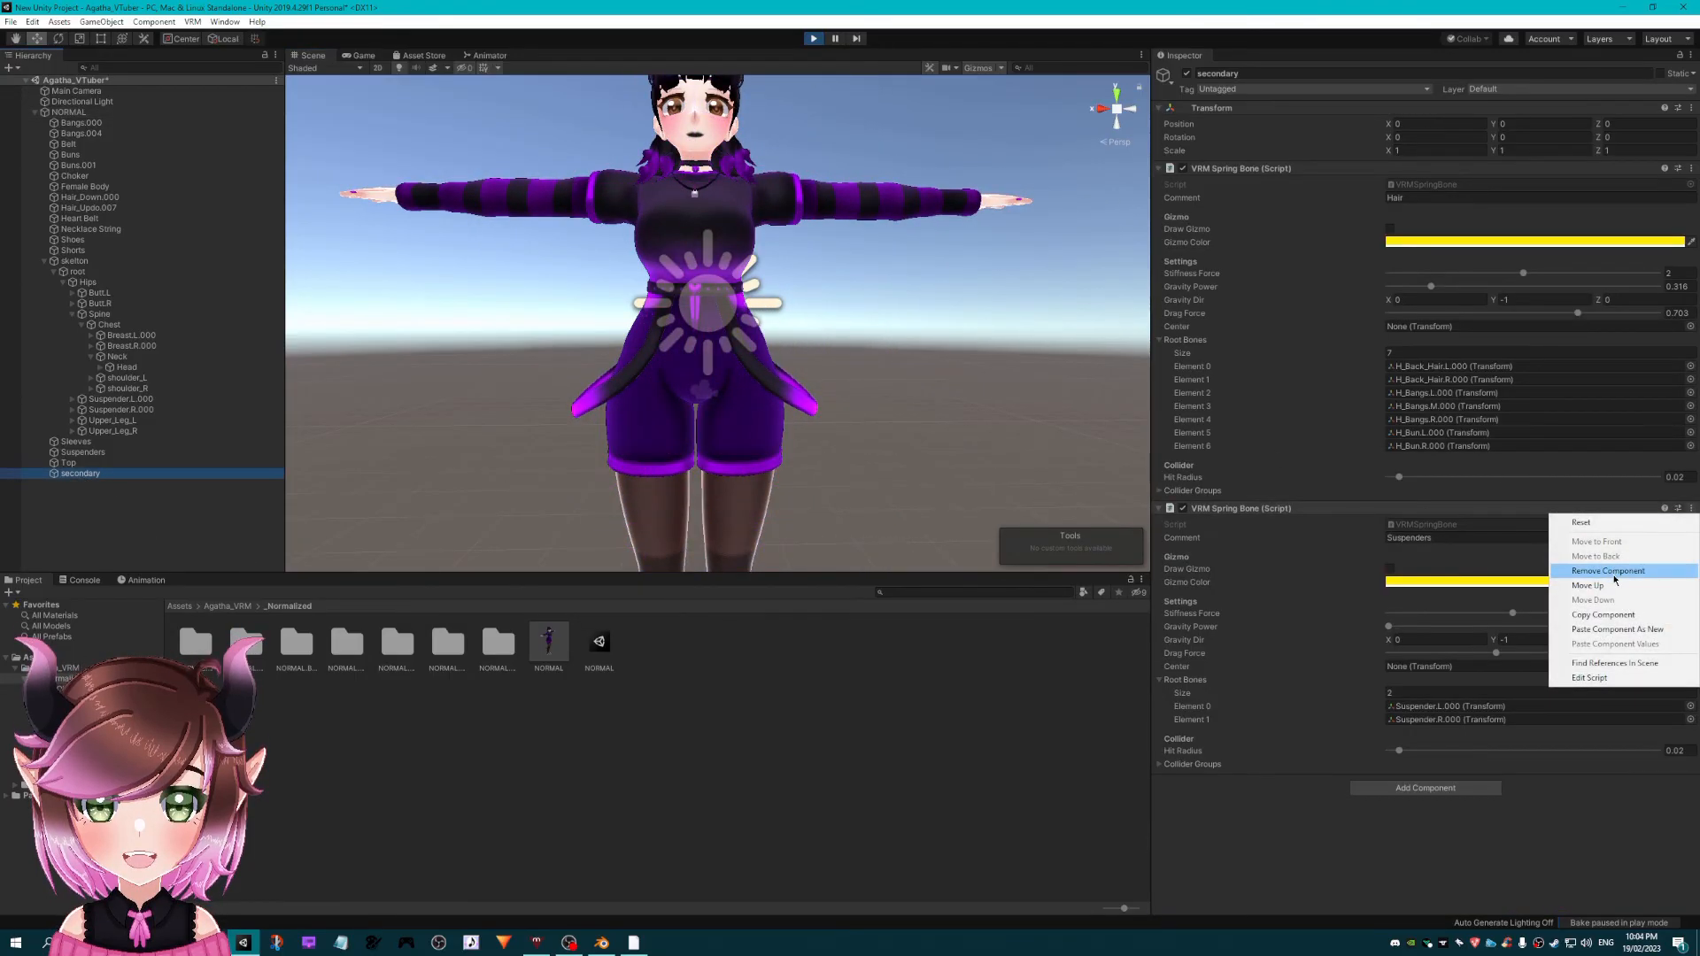
left_click(1629, 617)
key("ctrl+p")
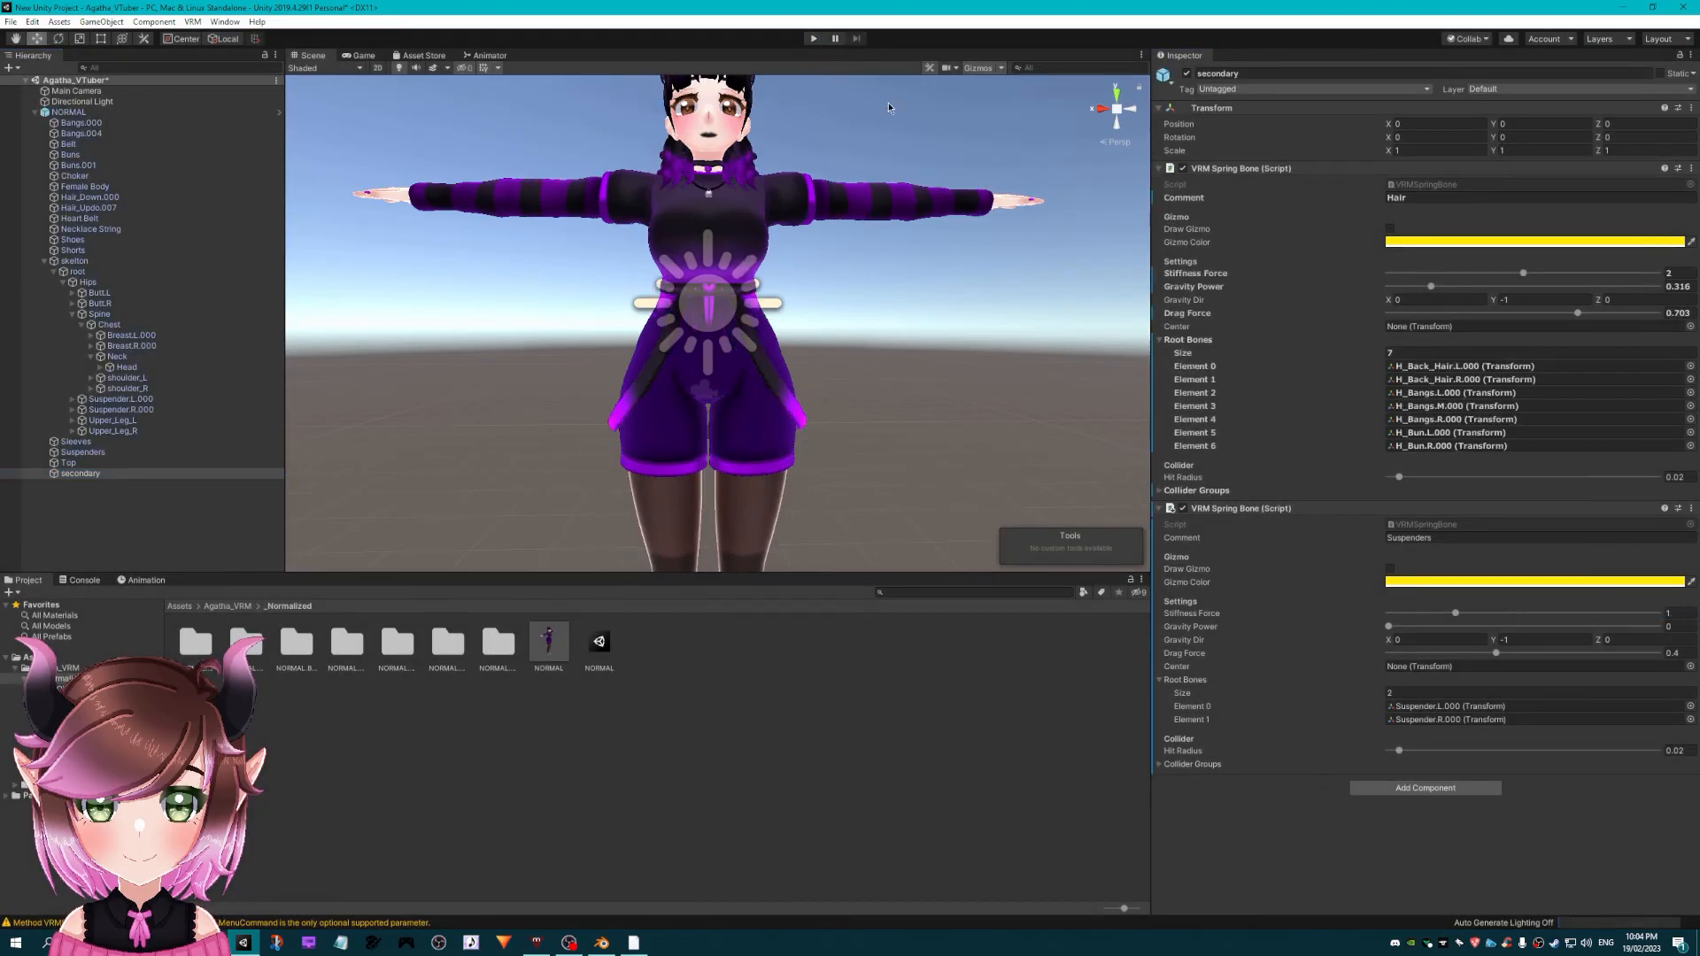
left_click(1691, 508)
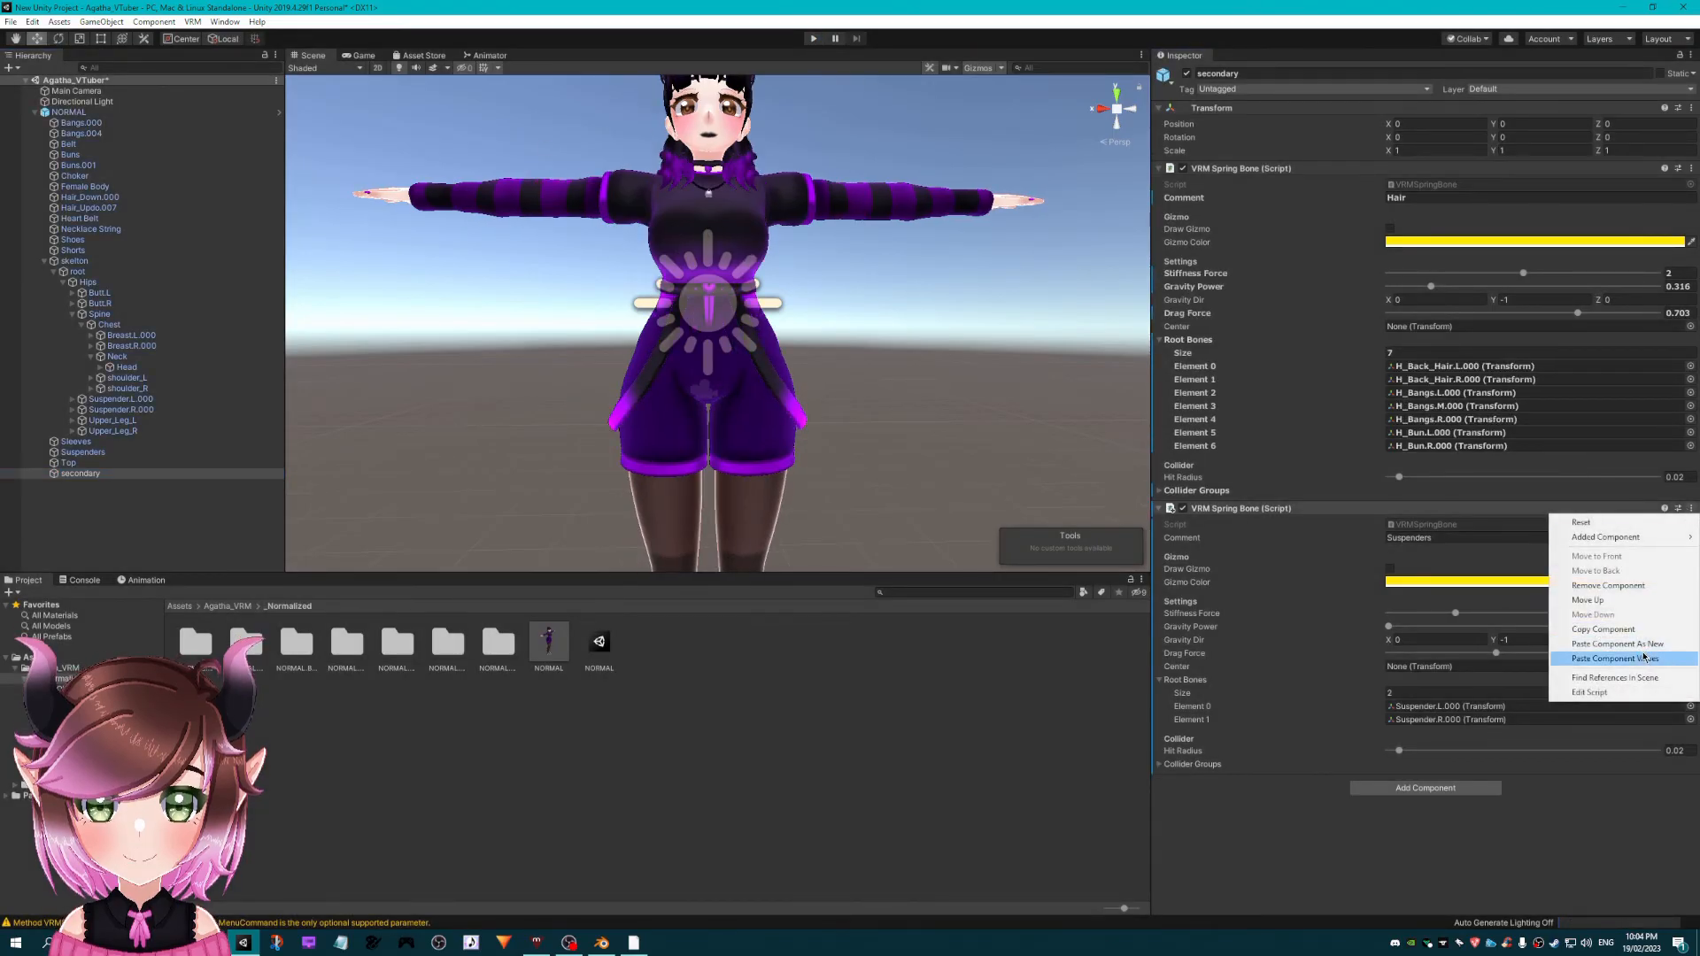
left_click(1651, 660)
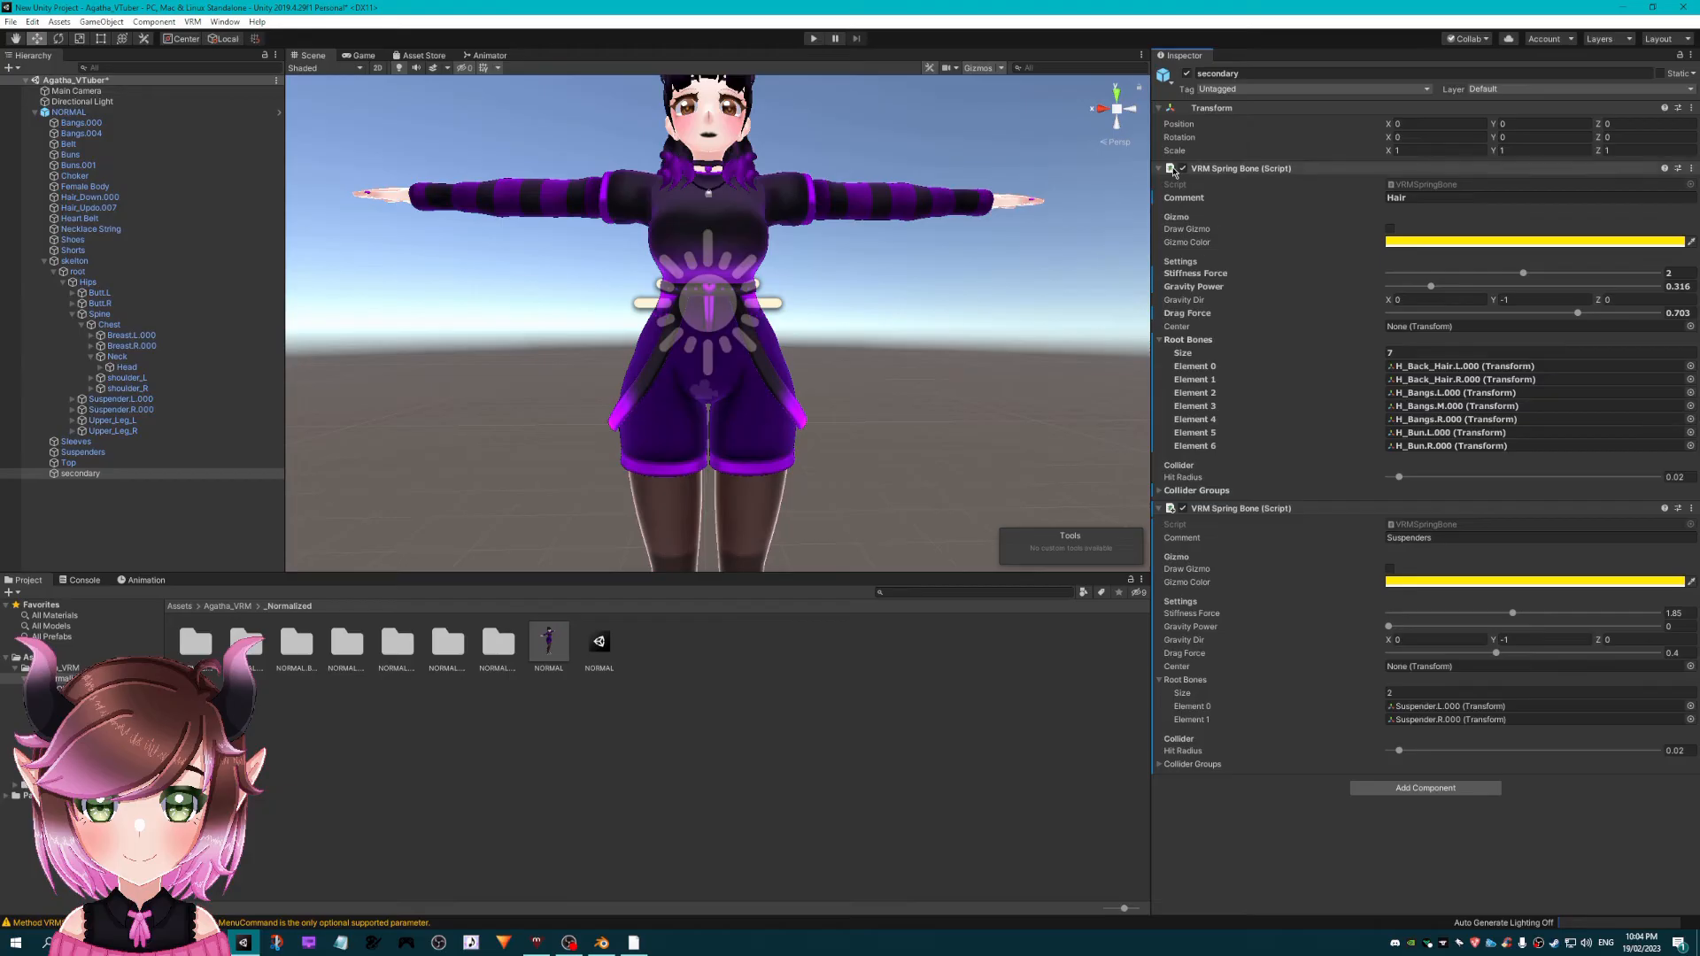
- Start a UniVRM humanoid export of the NORMAL avatar with the existing title, version and author settings
left_click(75, 111)
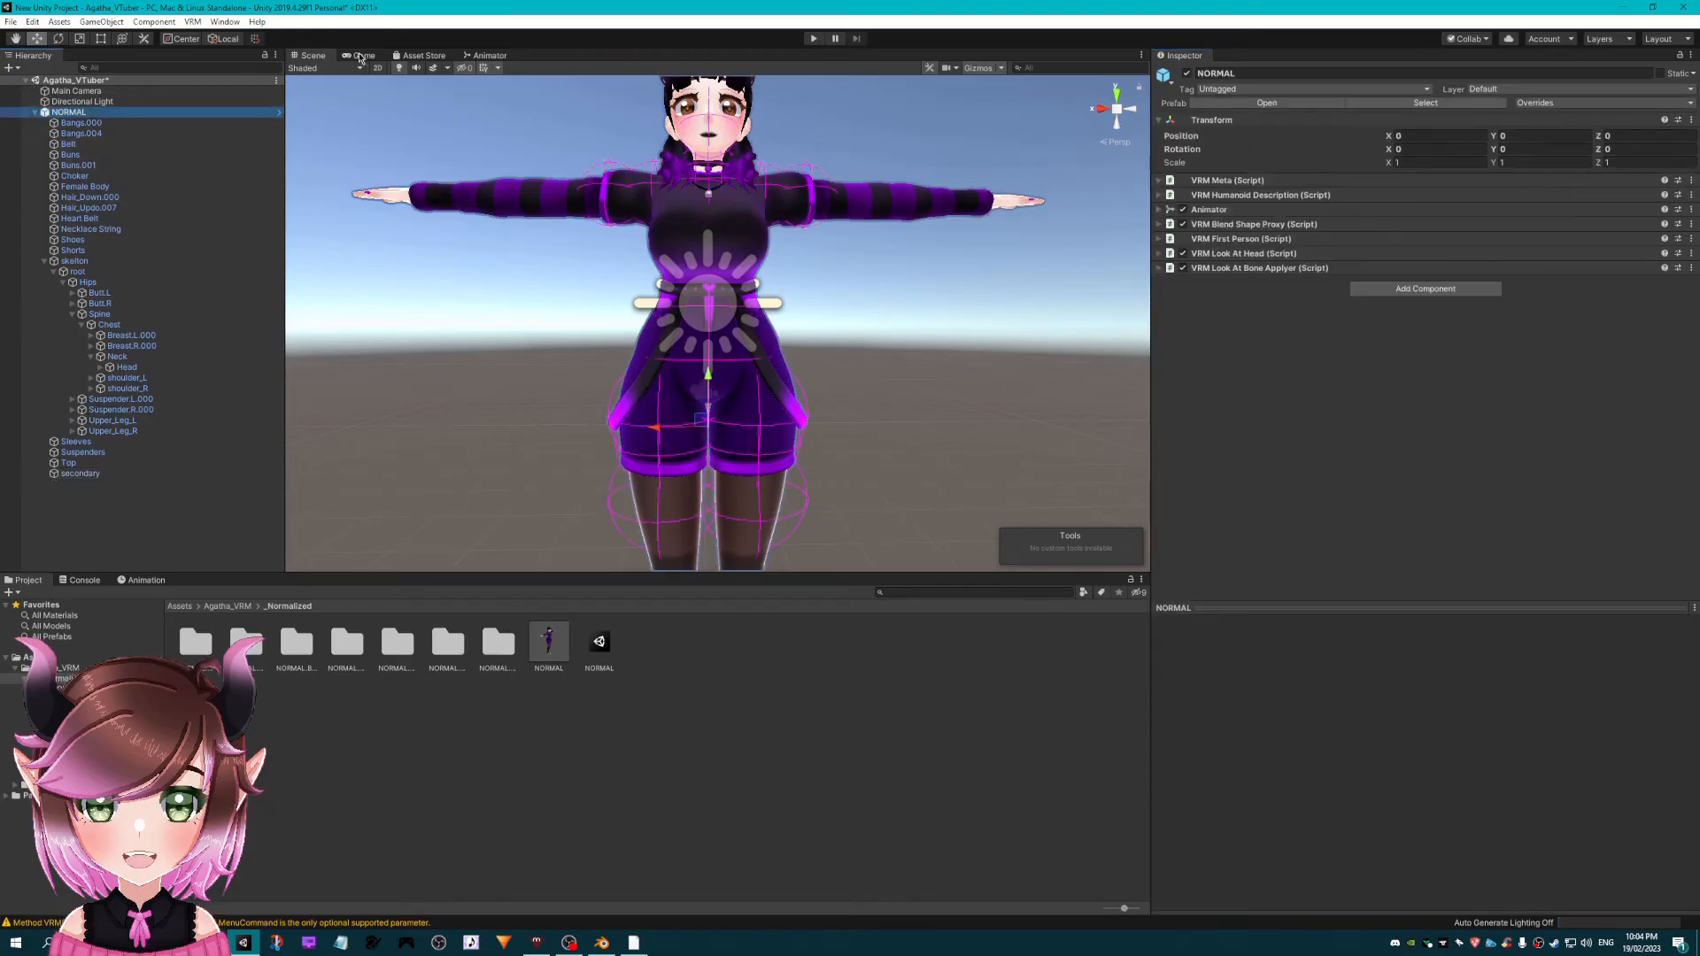
left_click(190, 23)
mouse_move(232, 56)
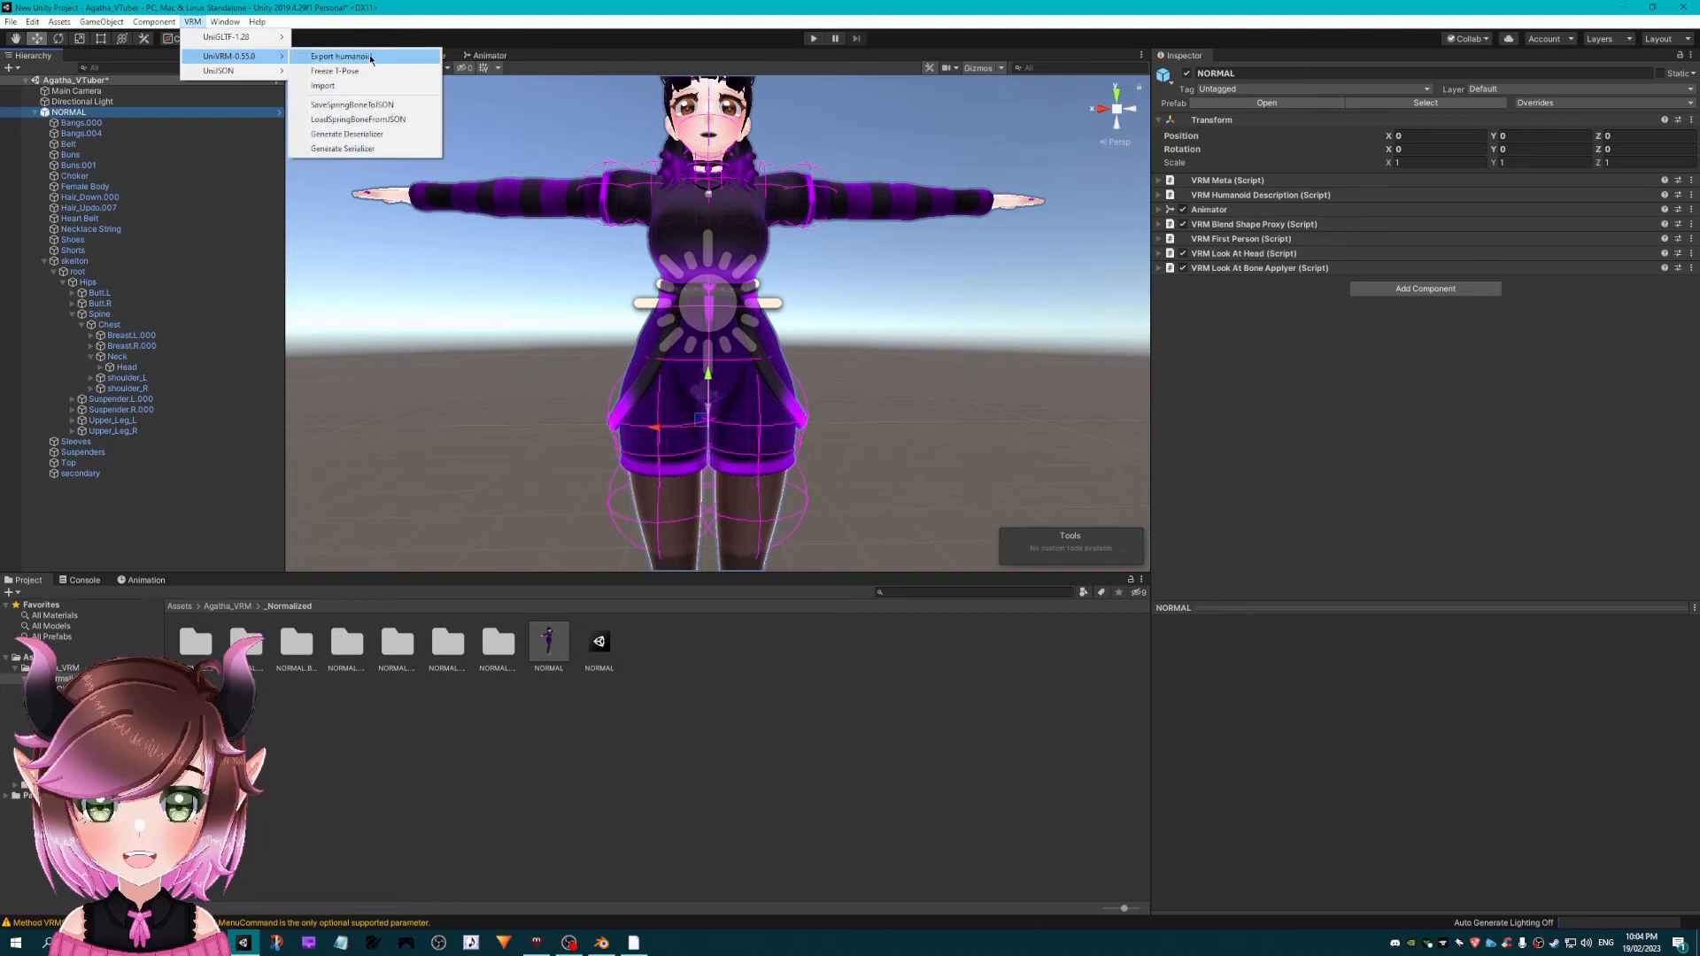
left_click(371, 58)
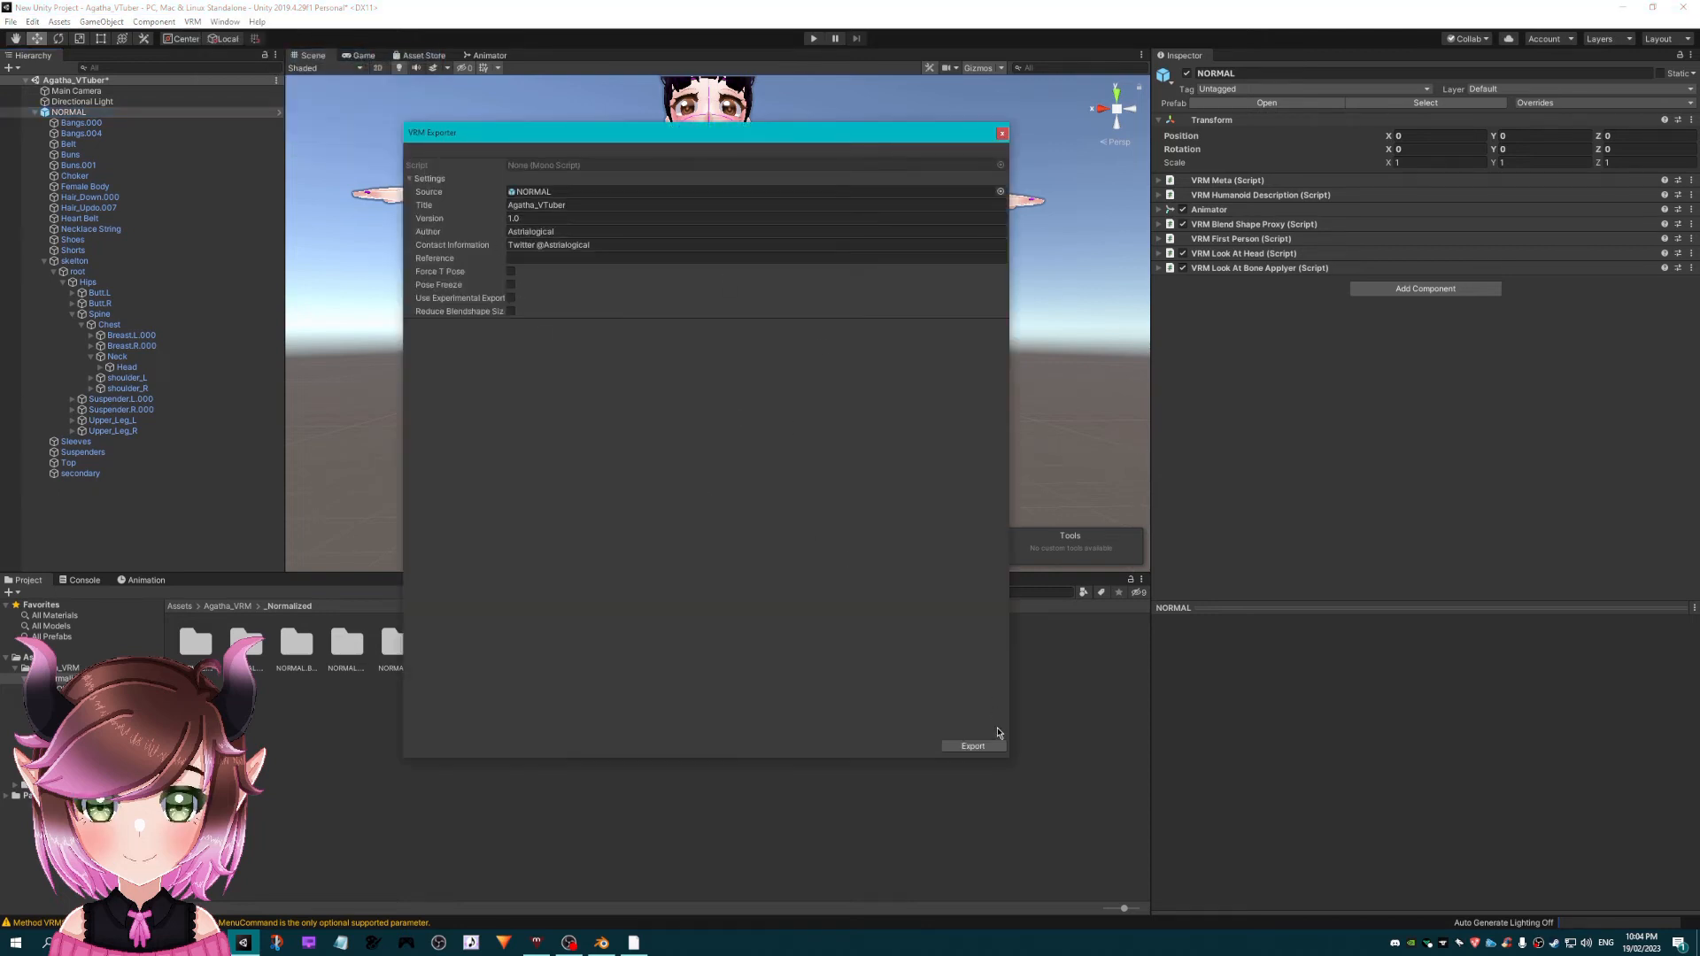
left_click(983, 745)
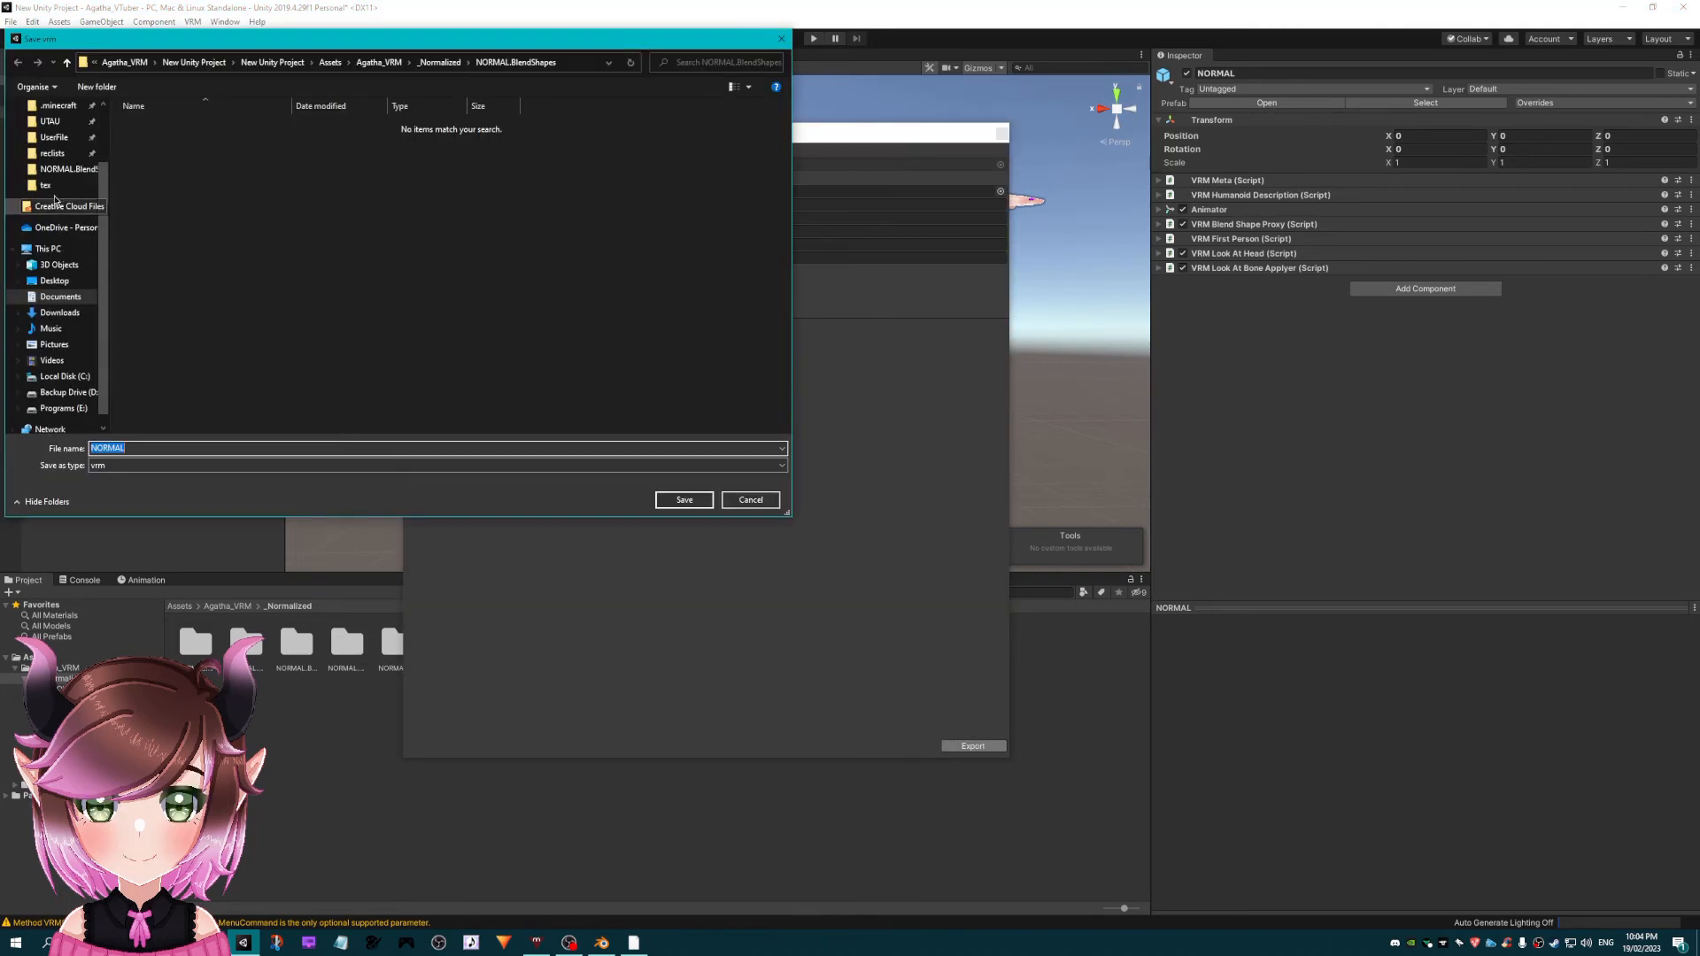
- Save the exported avatar as Agatha_VRM in the tutorial model folder
left_click(53, 184)
left_click(390, 65)
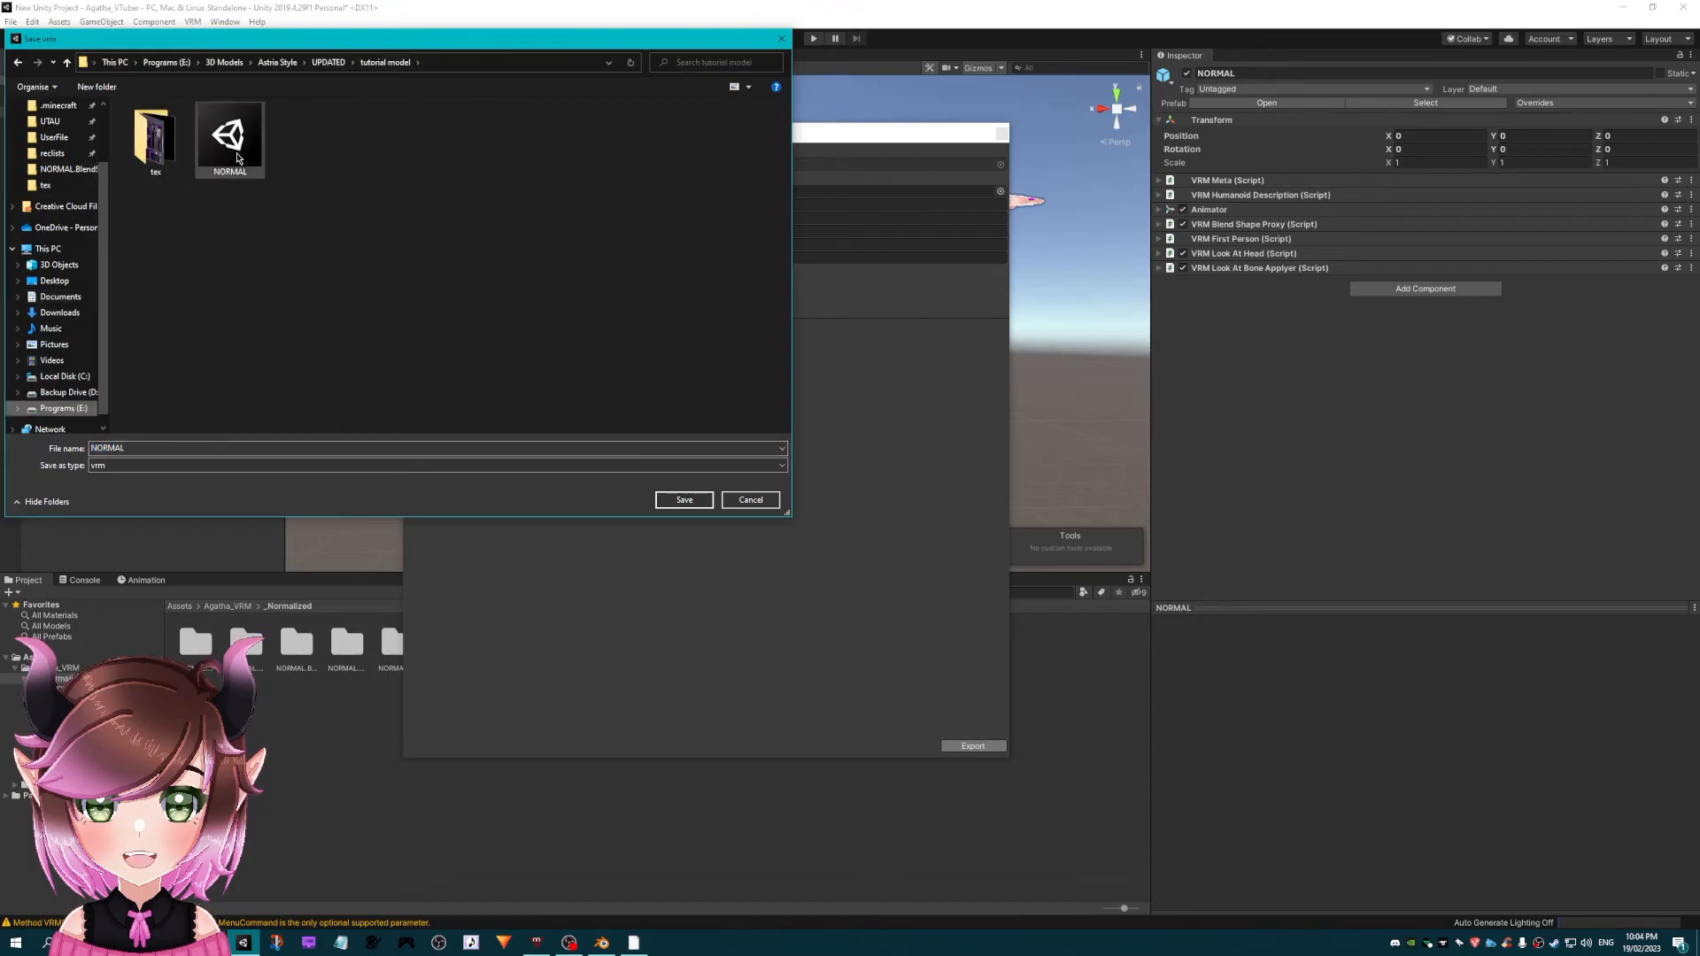
left_click(237, 158)
left_click(154, 446)
type("Agathja")
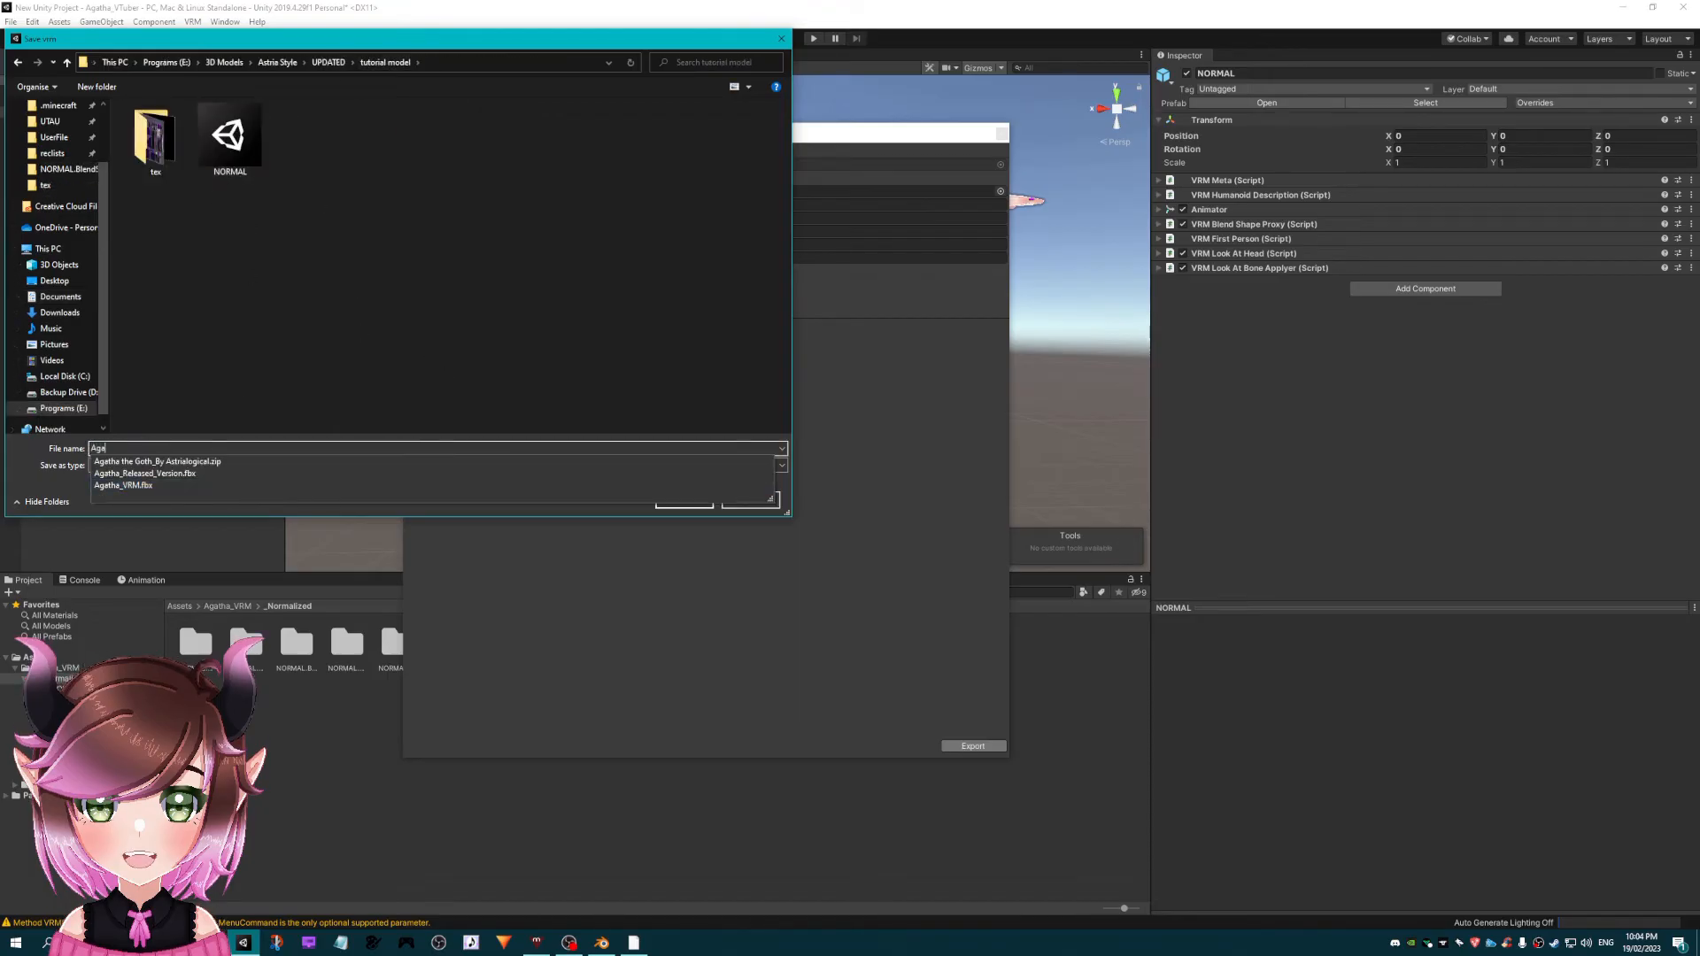
key("BackSpace")
type("a_VRM")
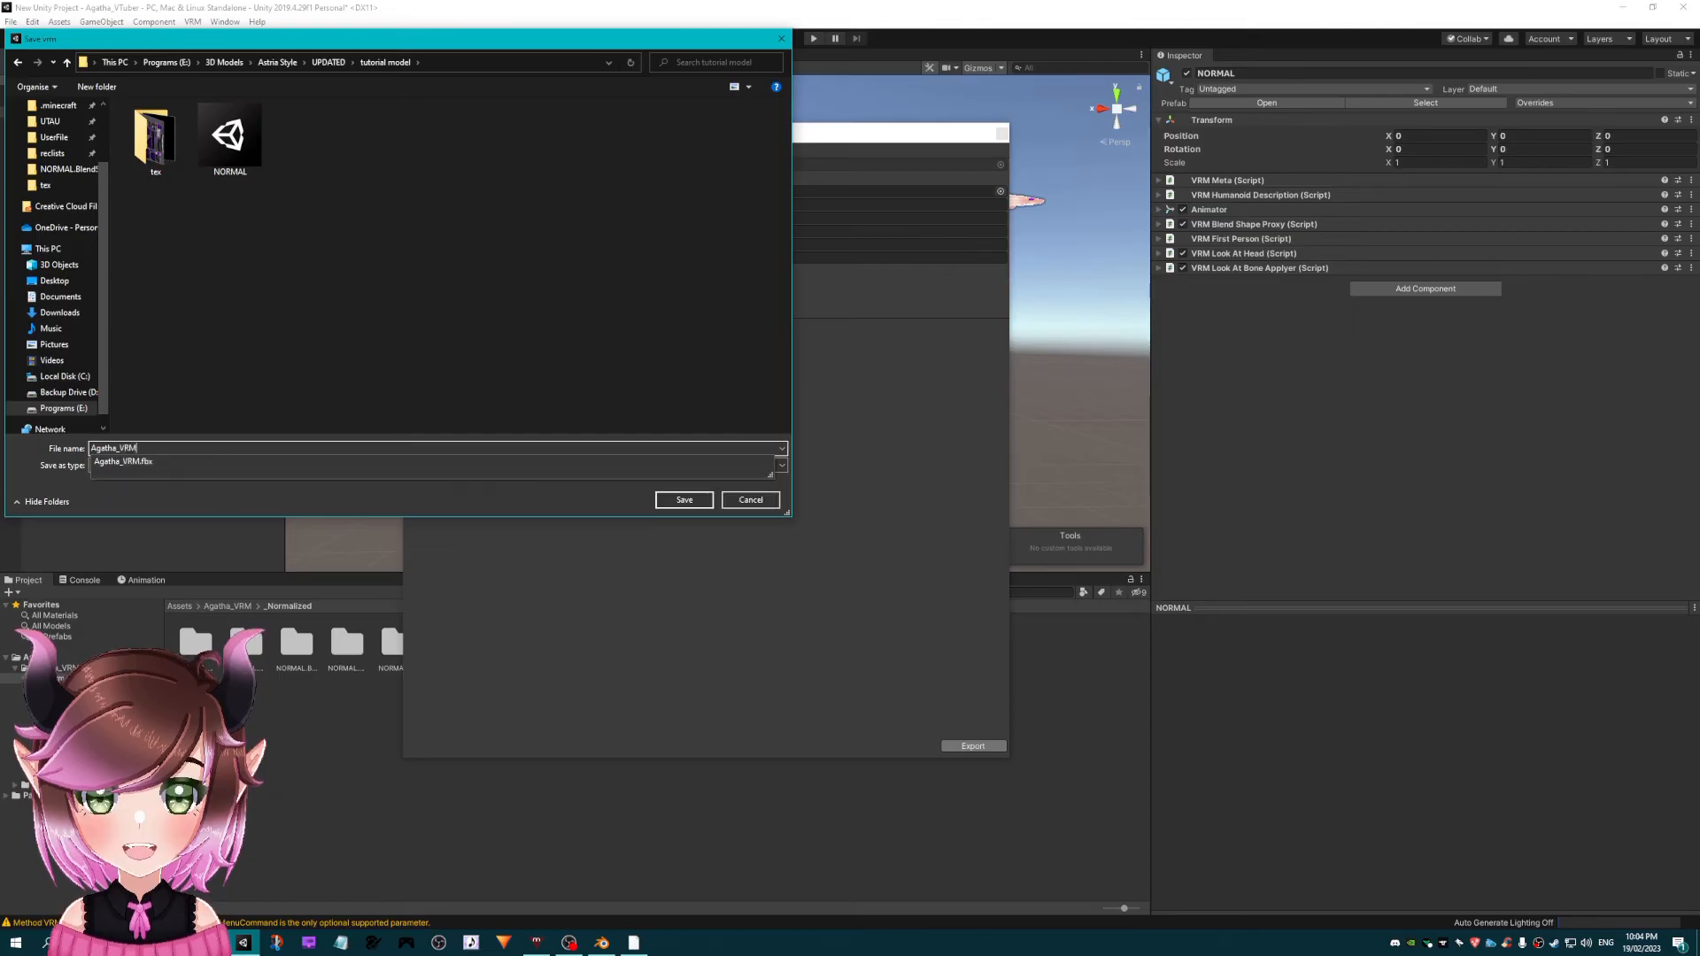
key("Return")
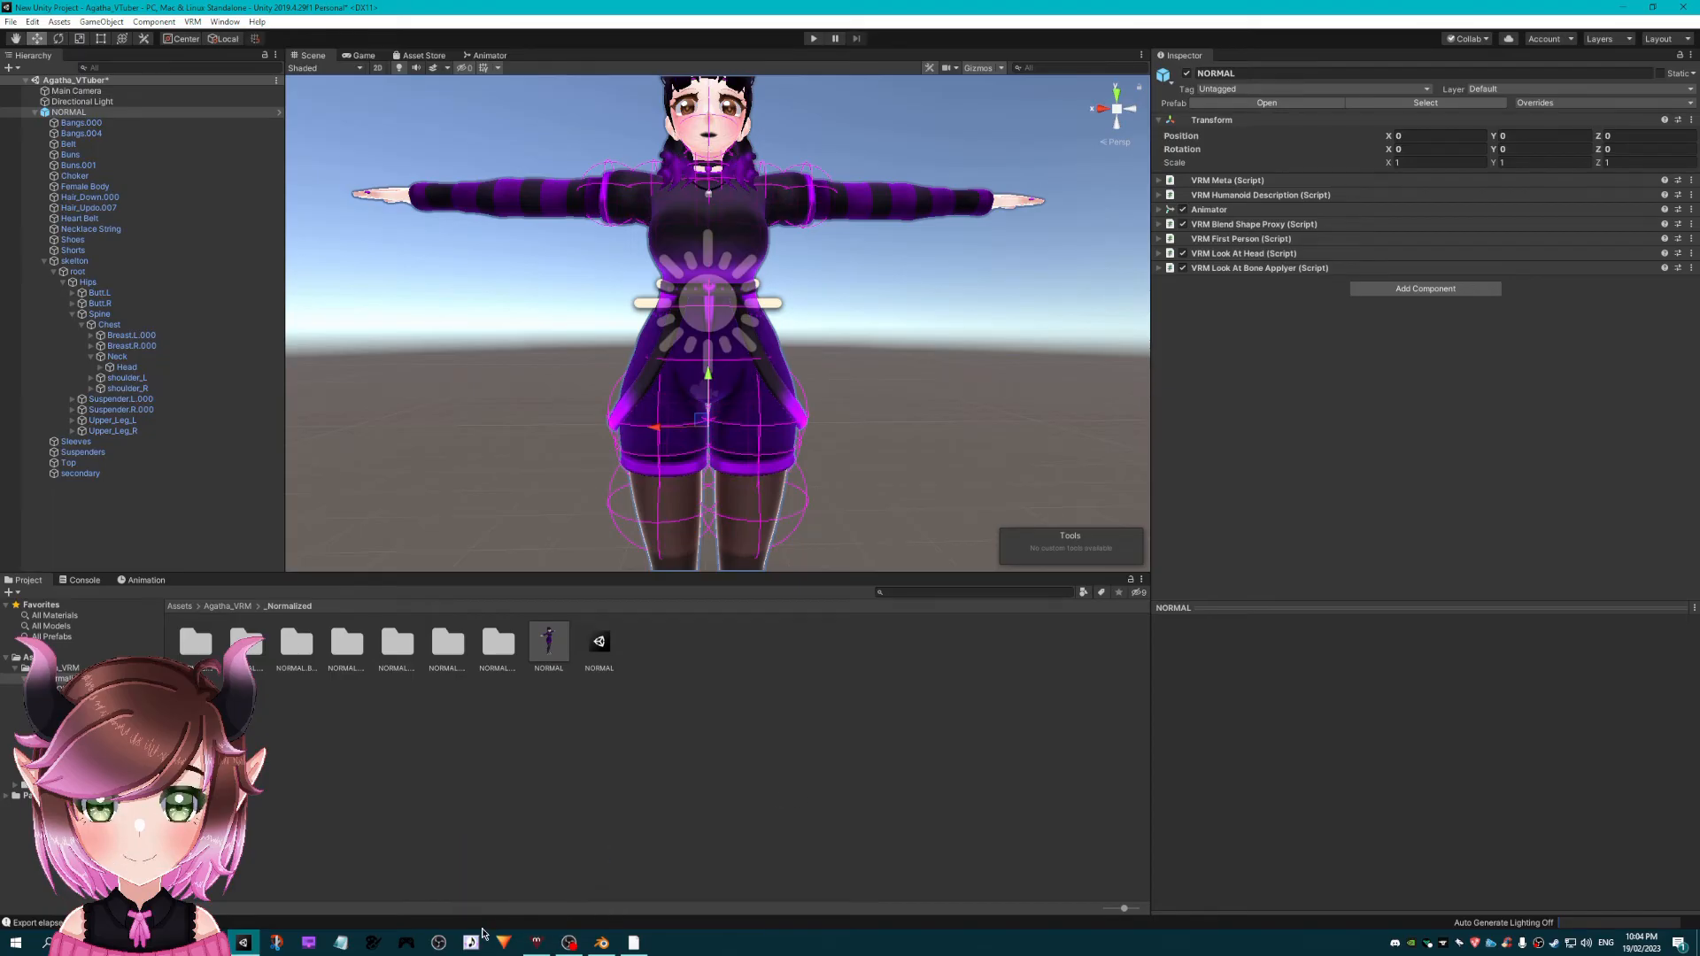
- Switch to VSeeFace, add the Agatha_VRM avatar from the tutorial model folder, and preview it full-screen before closing the program
left_click(438, 942)
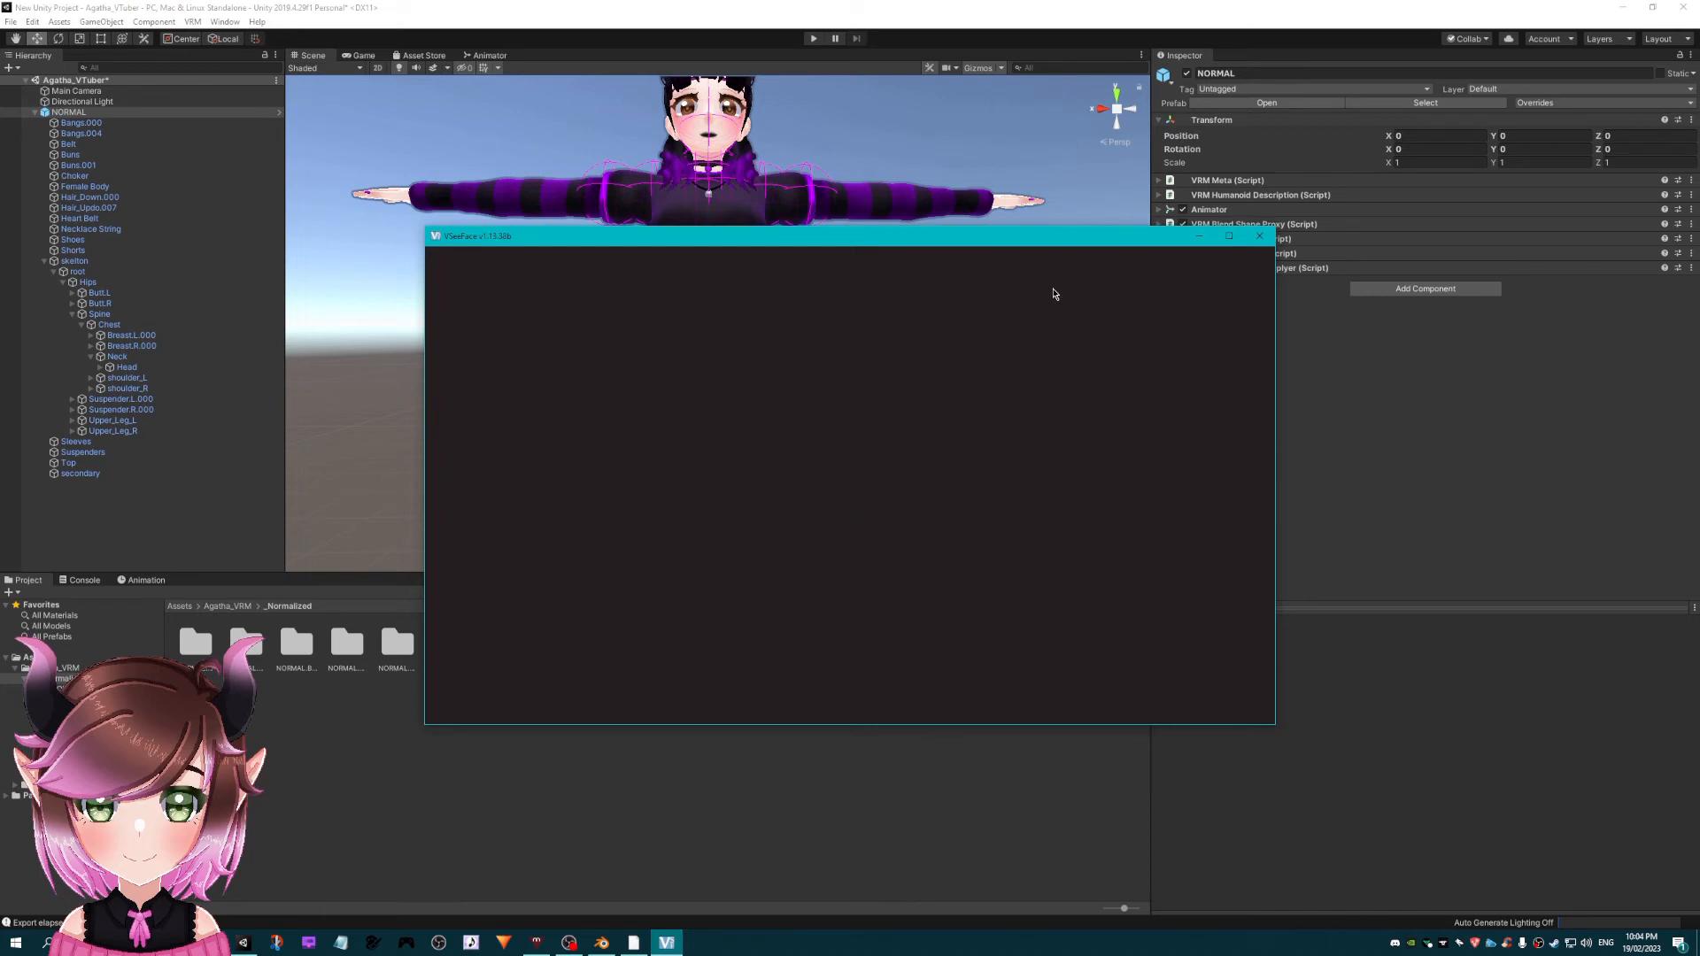
left_click(741, 517)
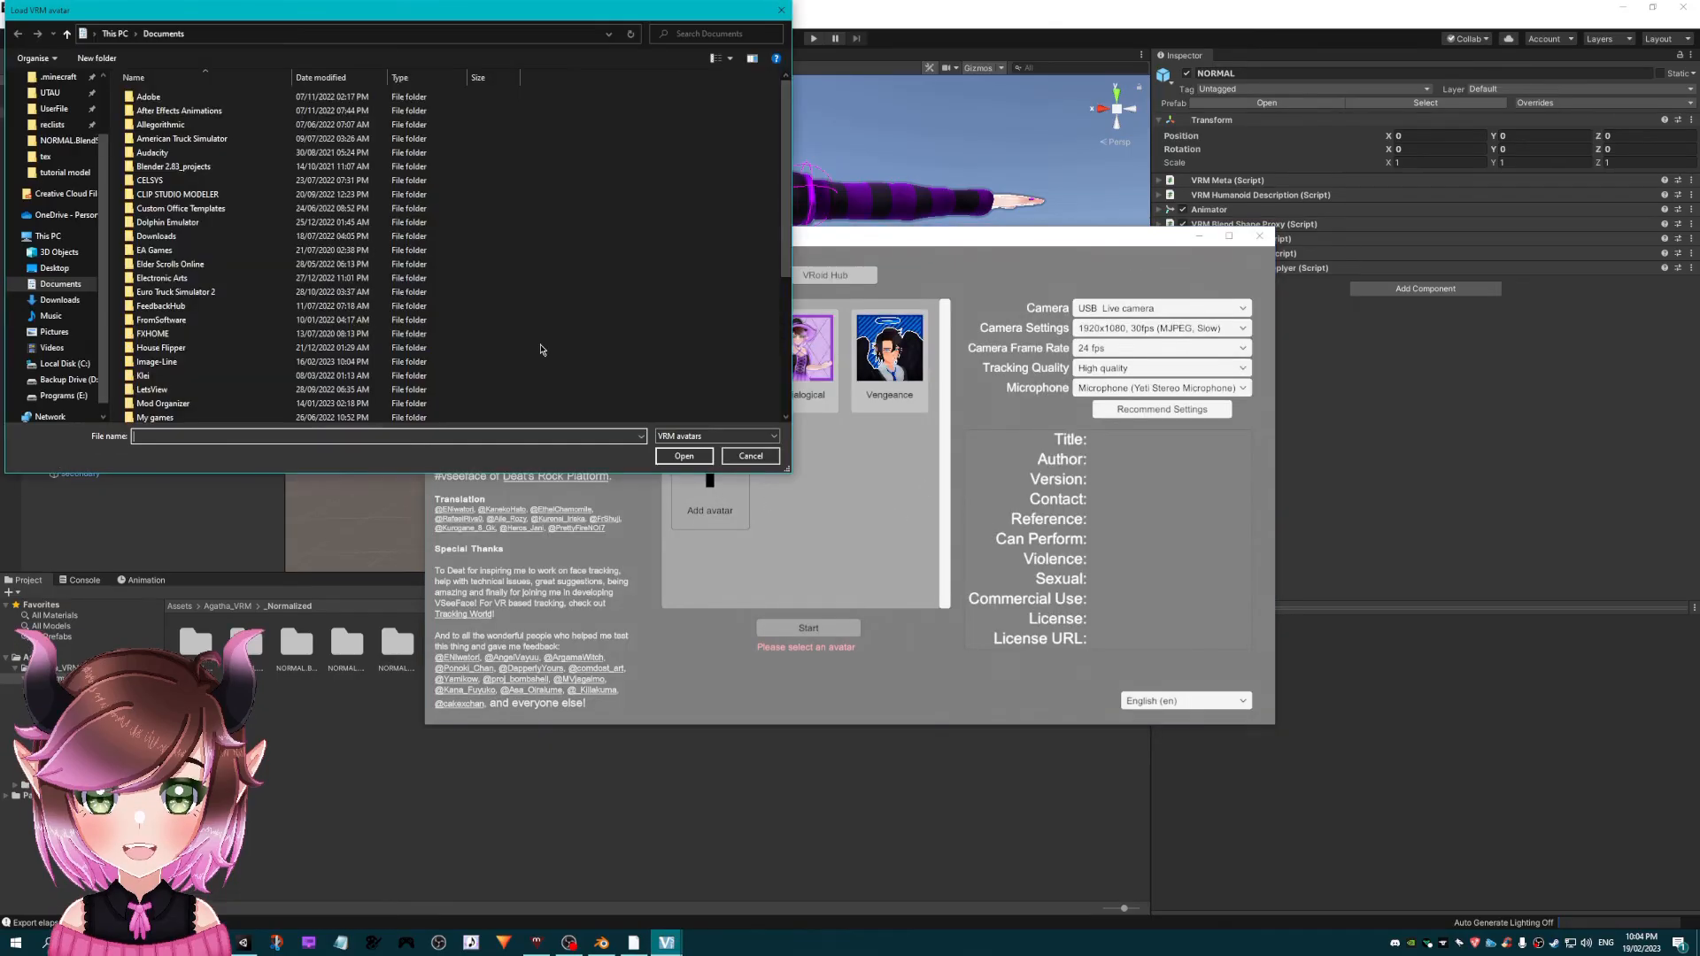
left_click(64, 171)
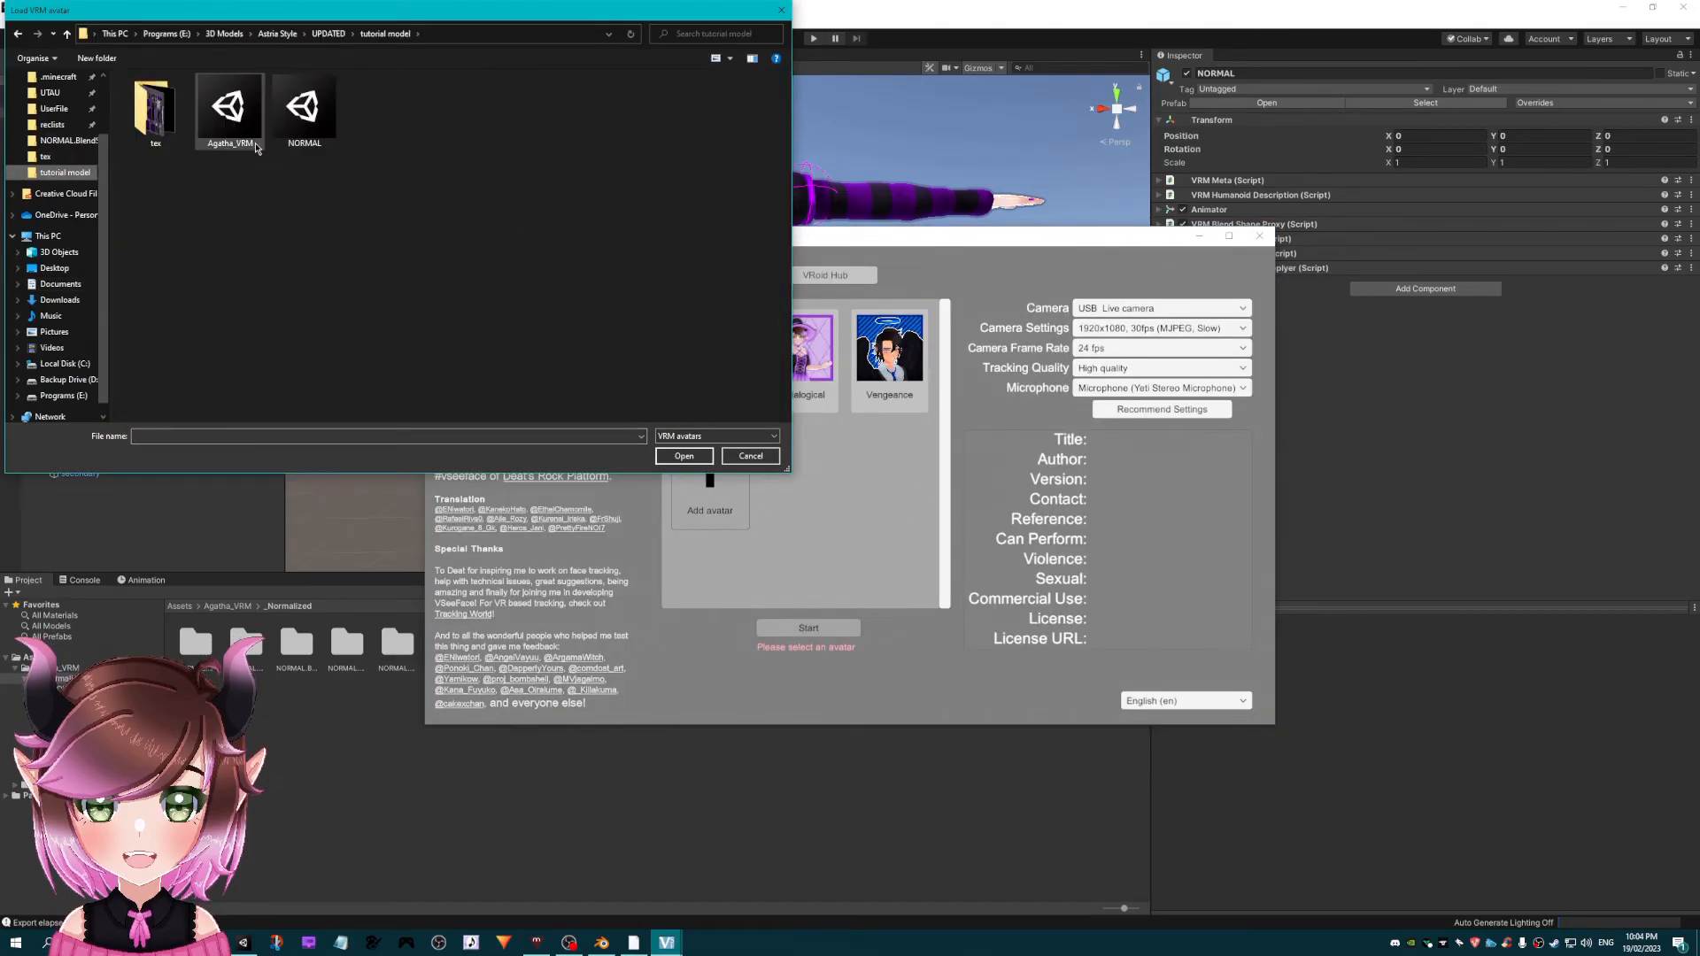
left_click(232, 111)
left_click(685, 456)
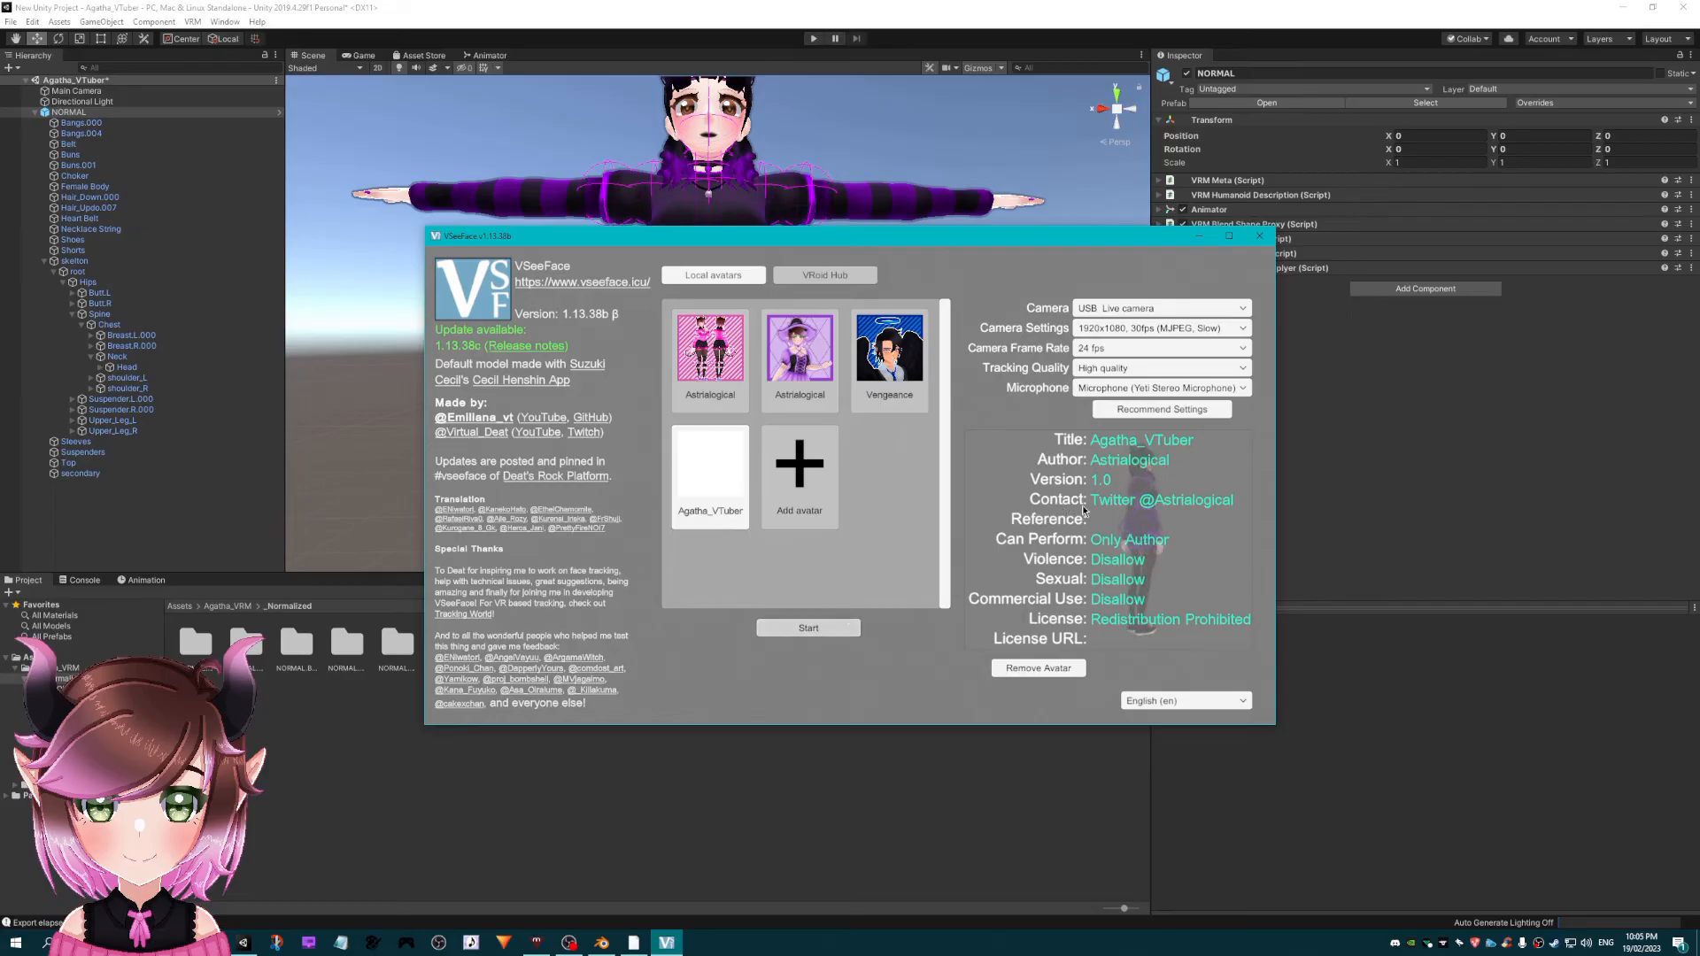
left_click(1229, 236)
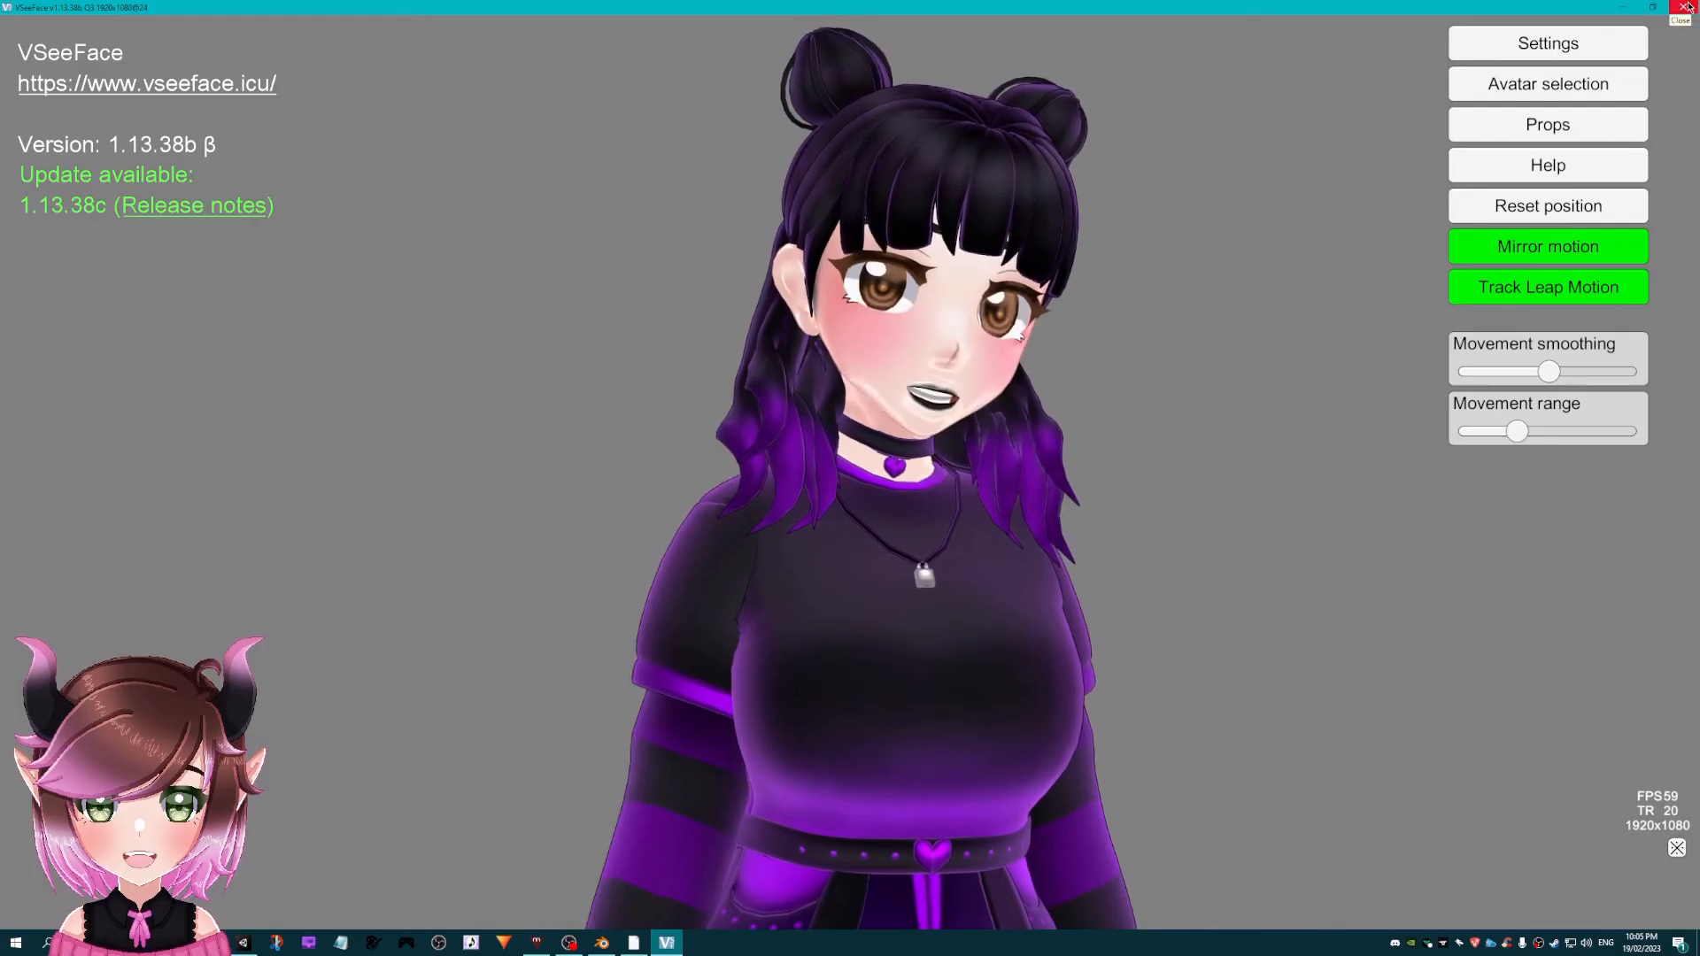
left_click(1652, 7)
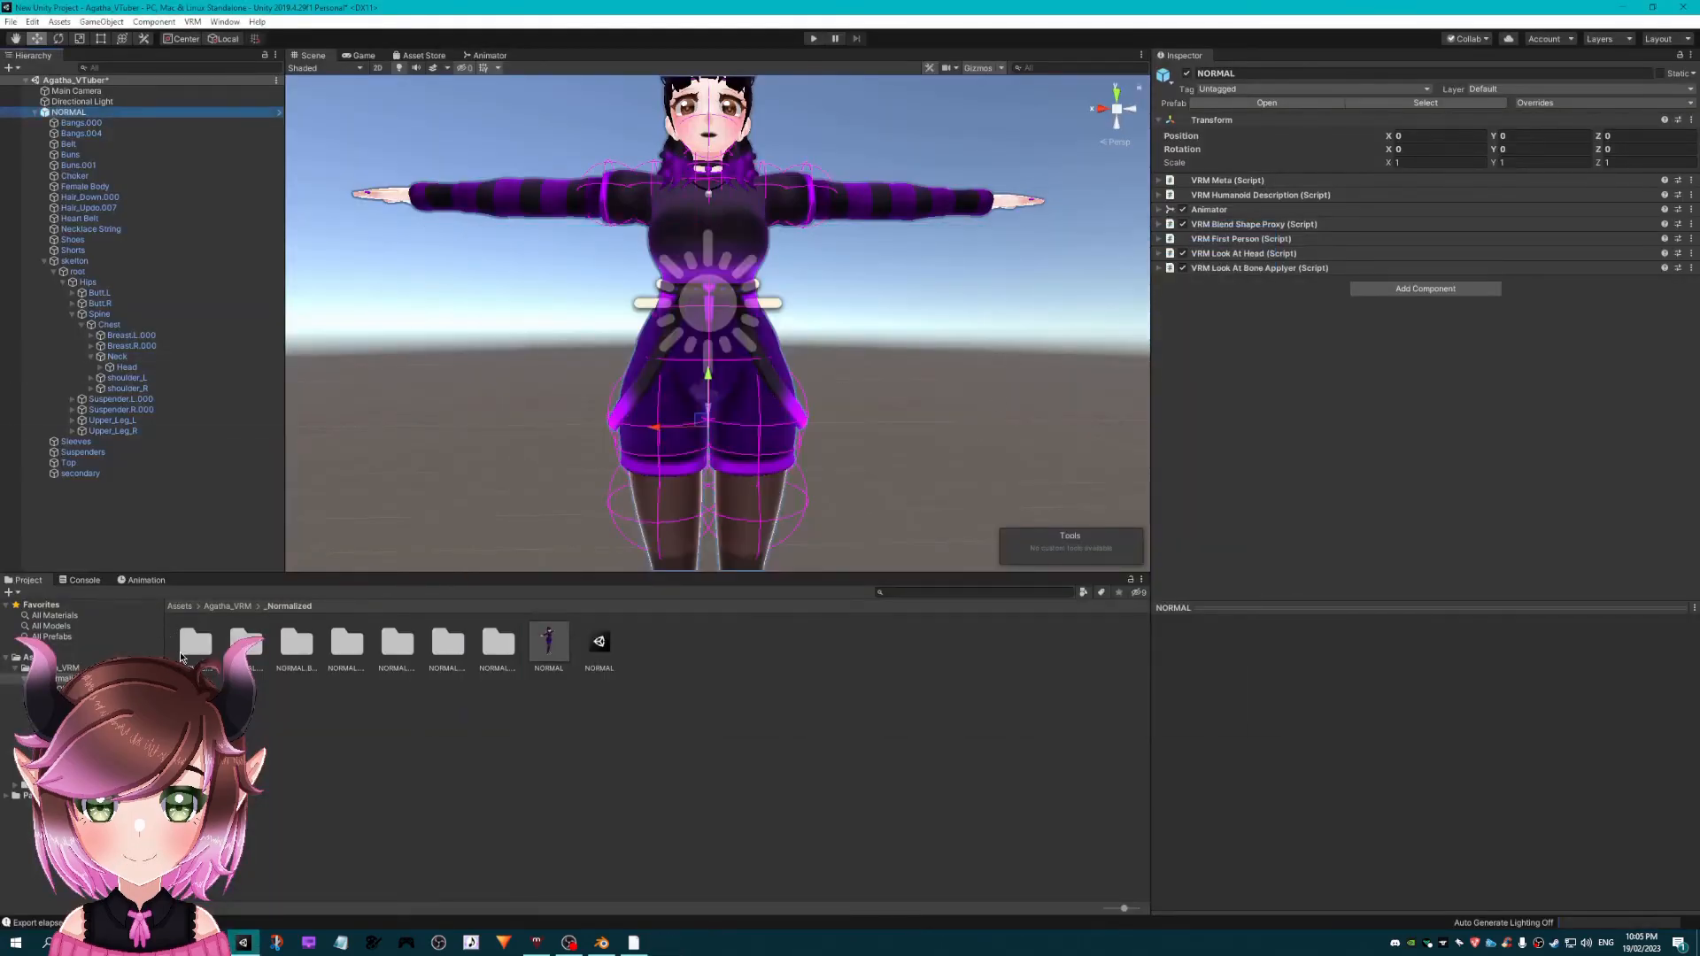
left_click(223, 606)
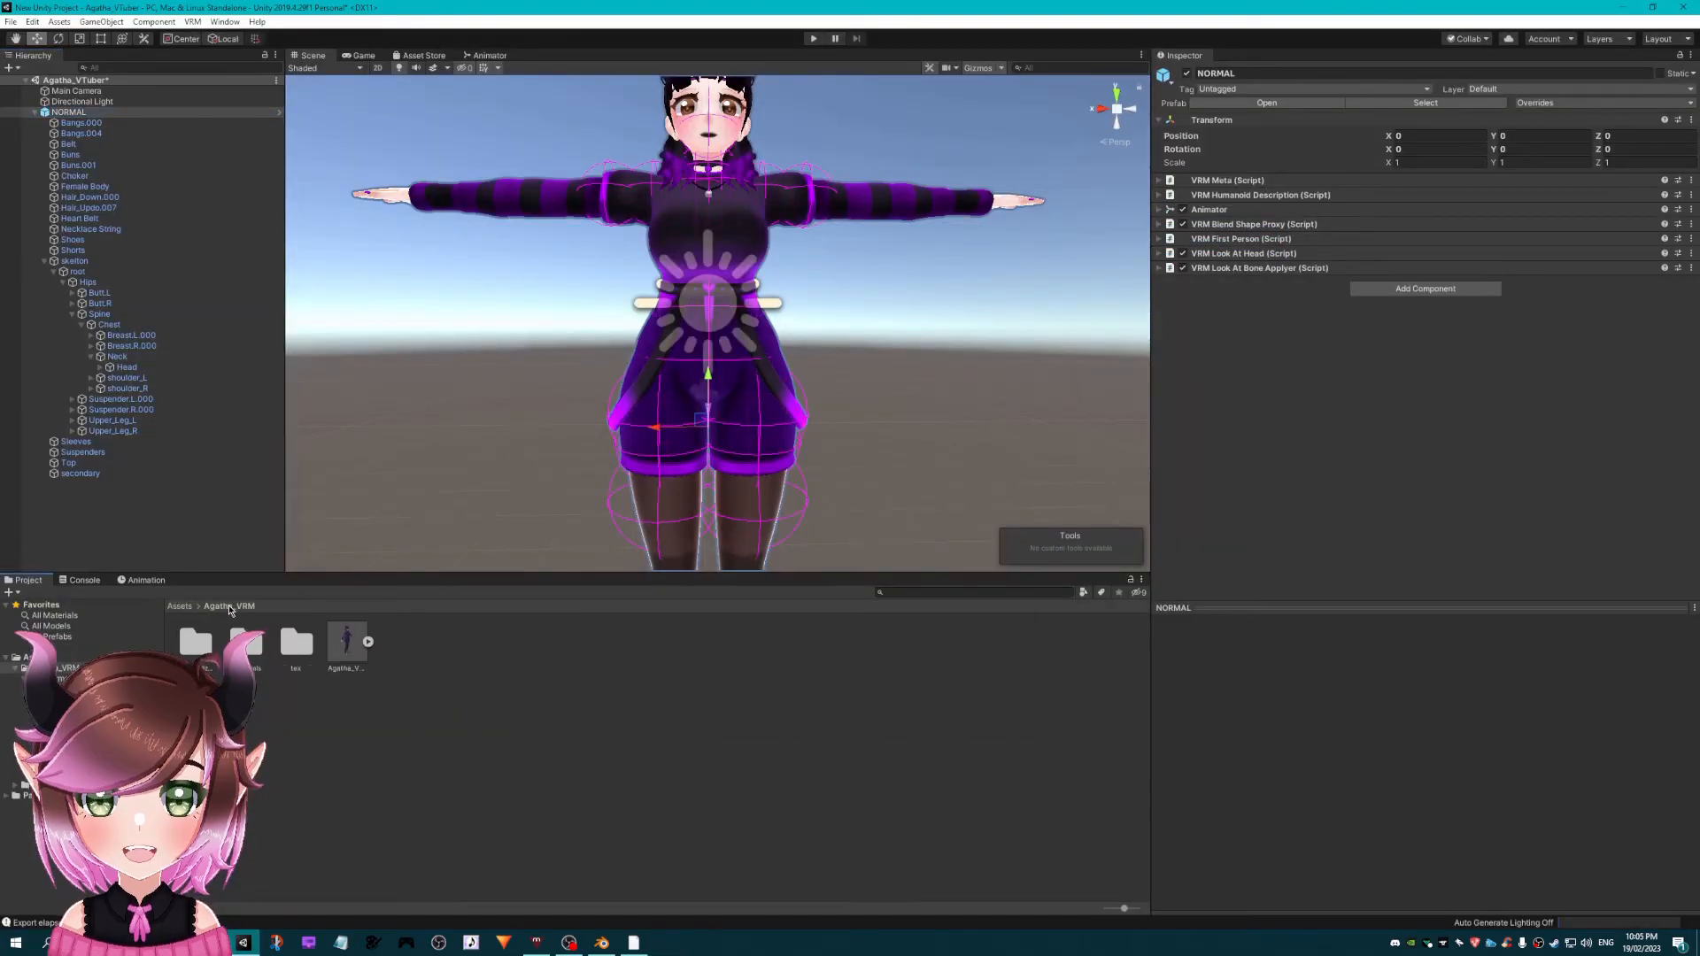
double_click(253, 644)
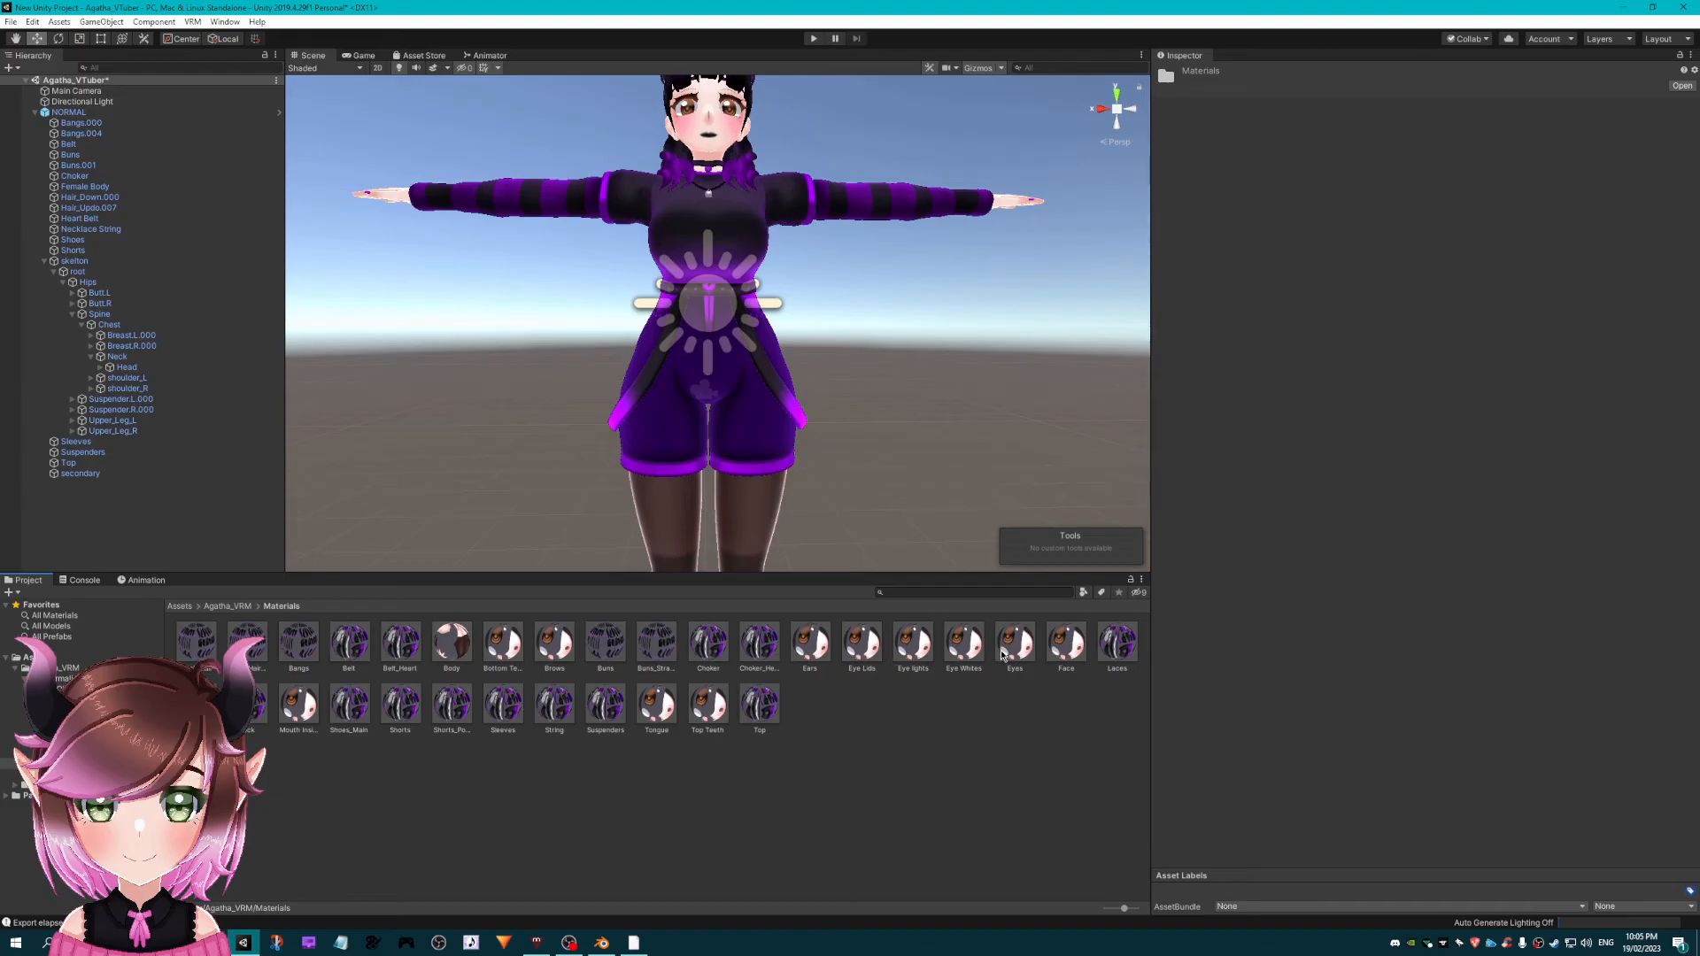
left_click(1017, 644)
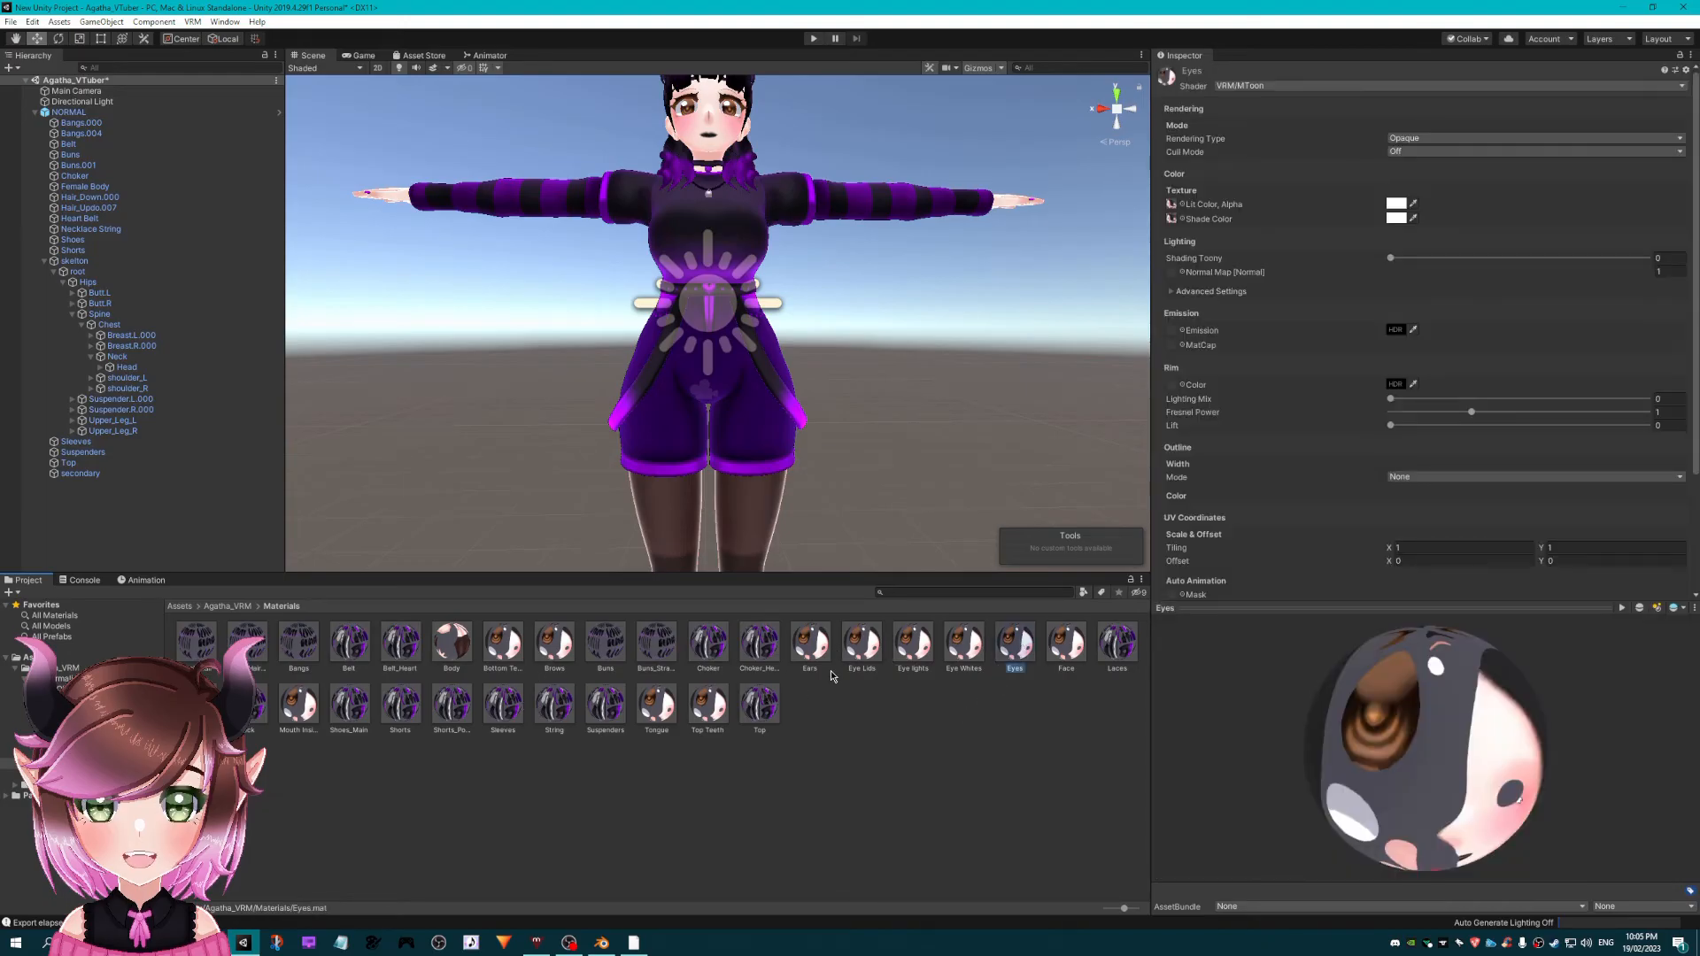
left_click(810, 645, "ctrl")
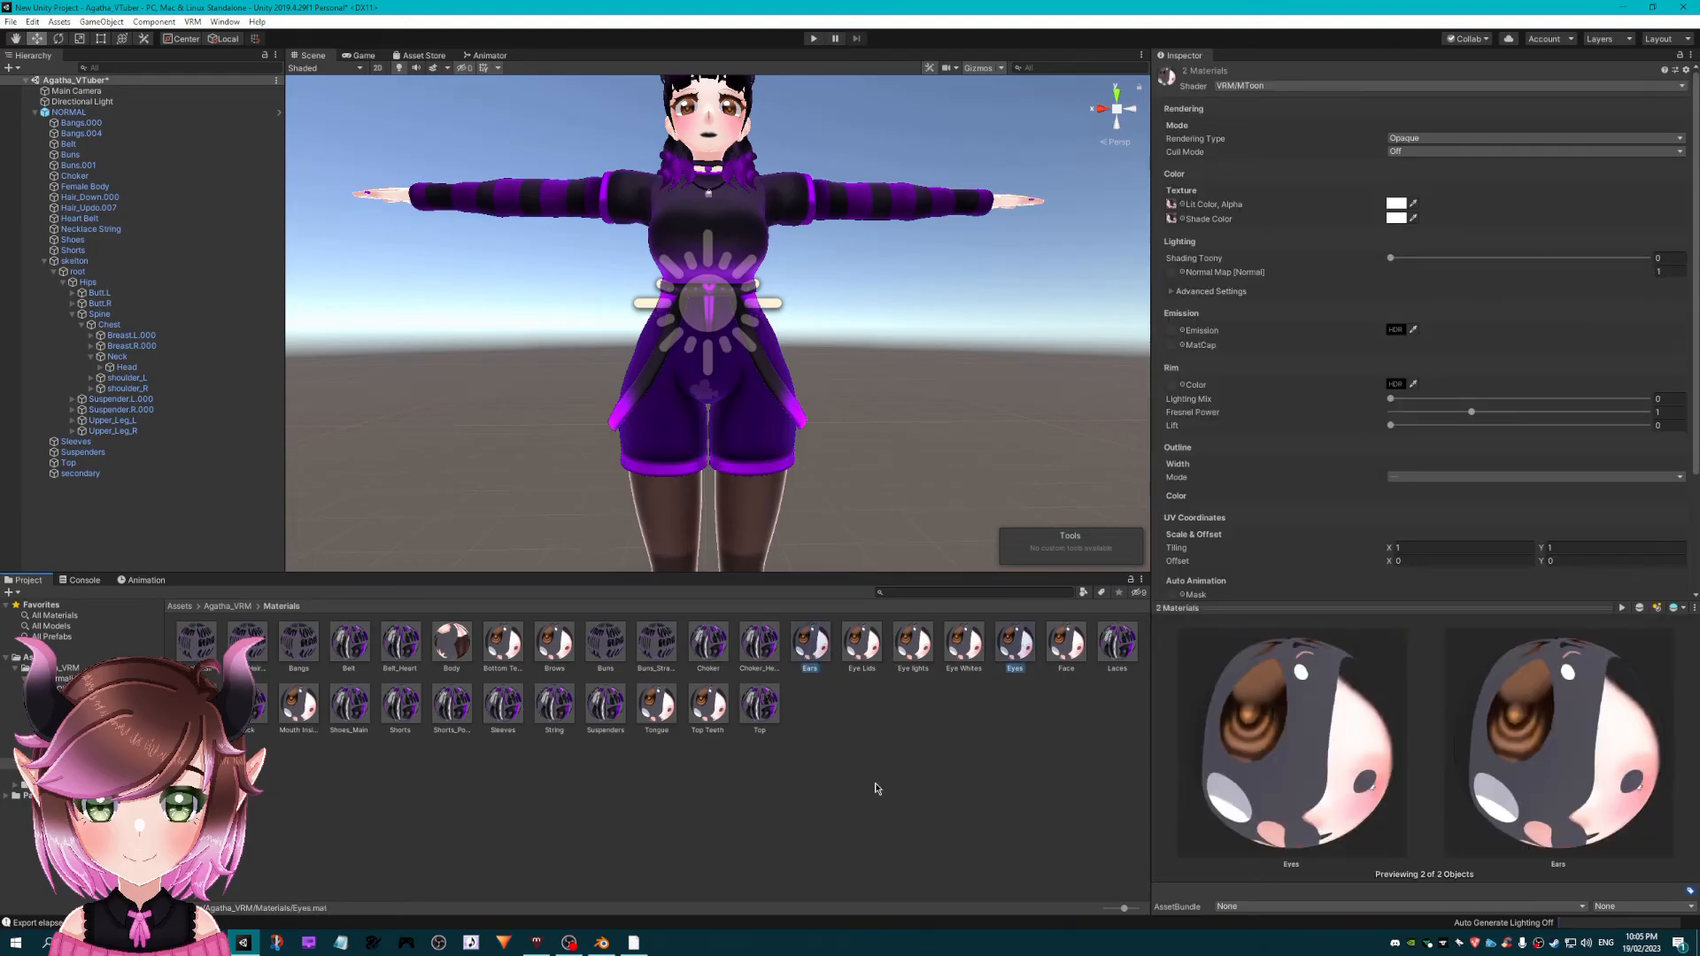
left_click(451, 644, "ctrl")
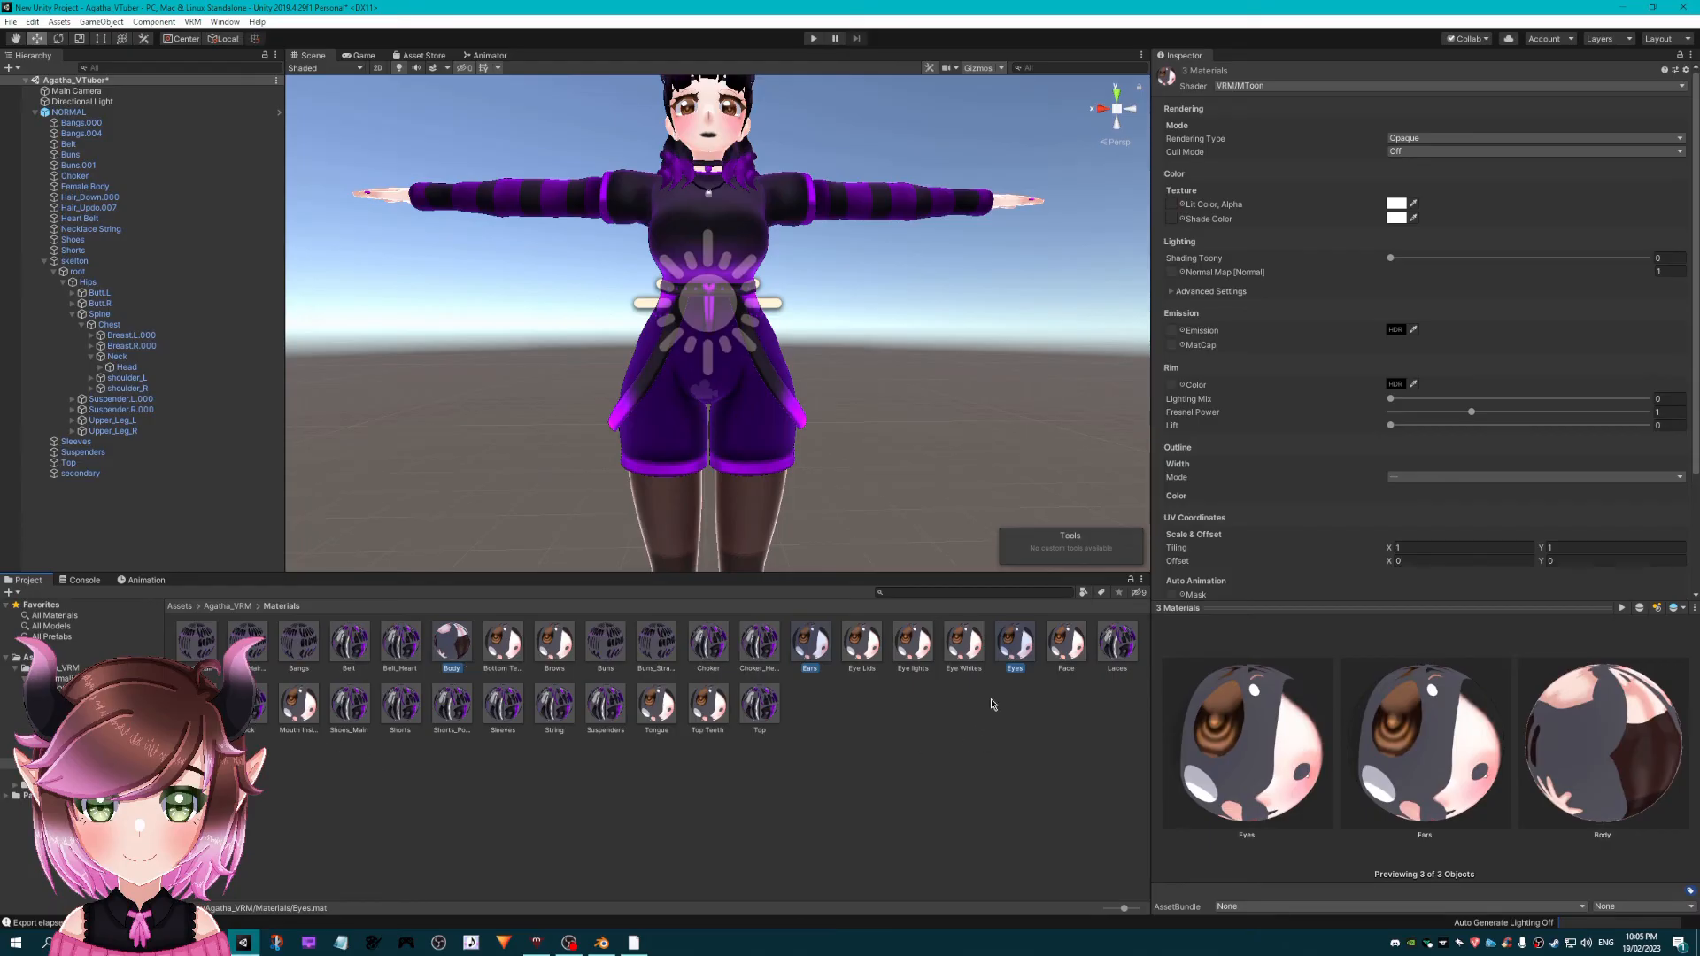
left_click(1066, 644, "ctrl")
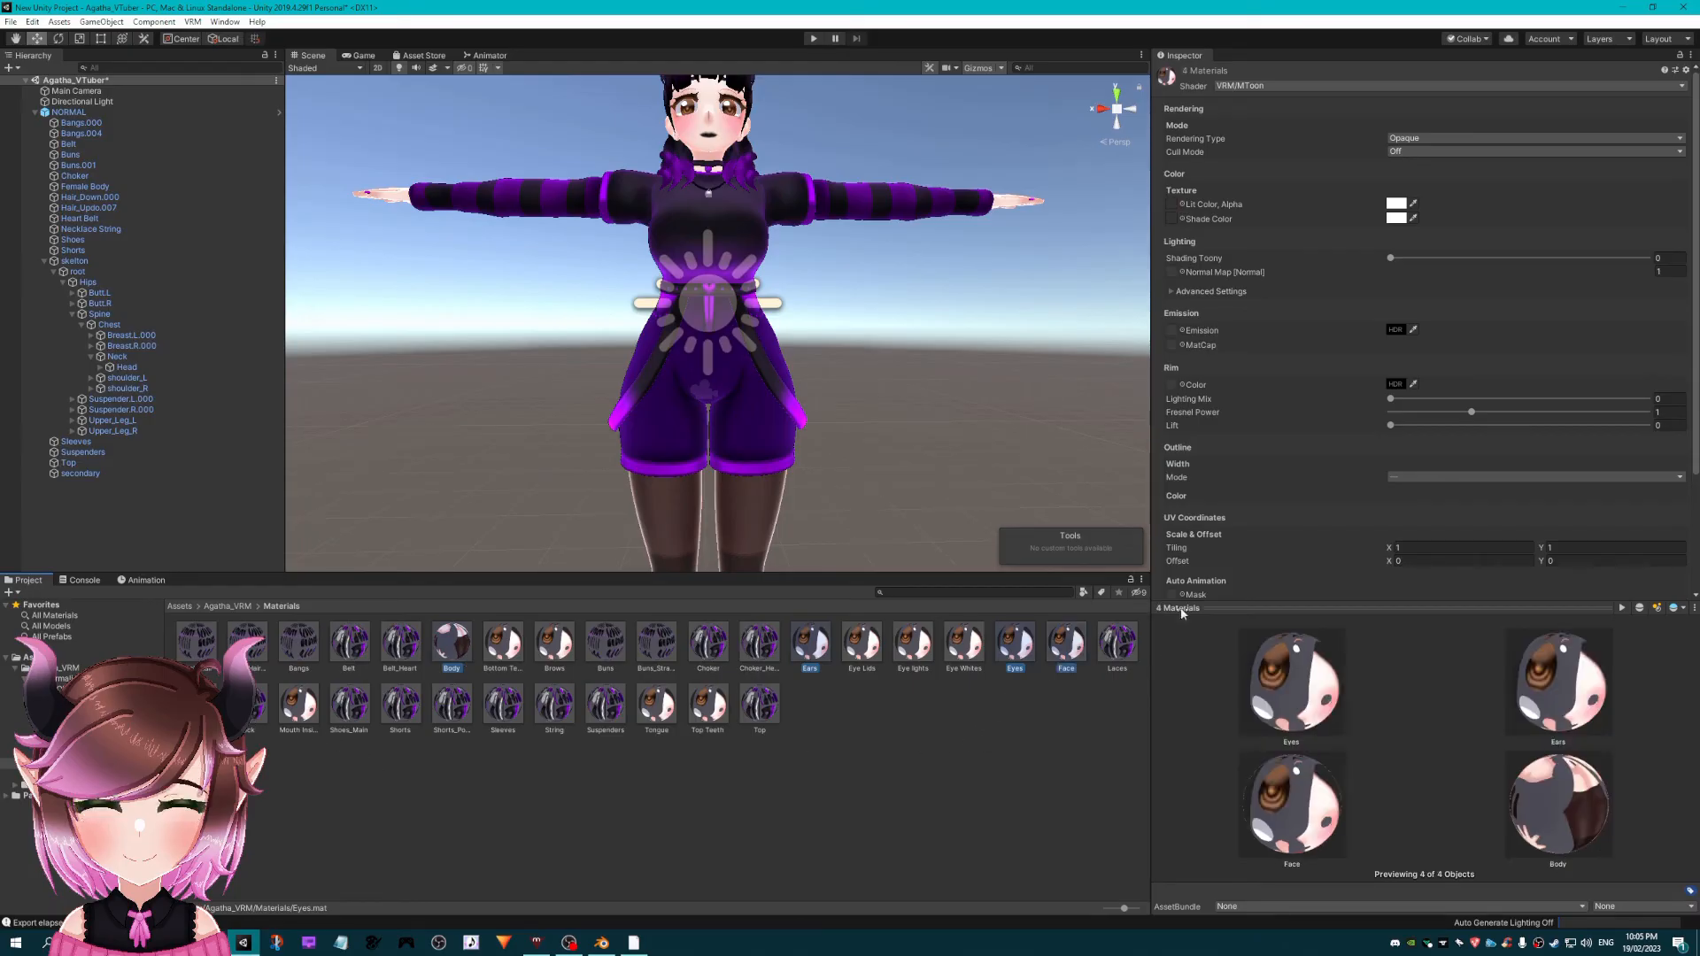
left_click(1394, 384)
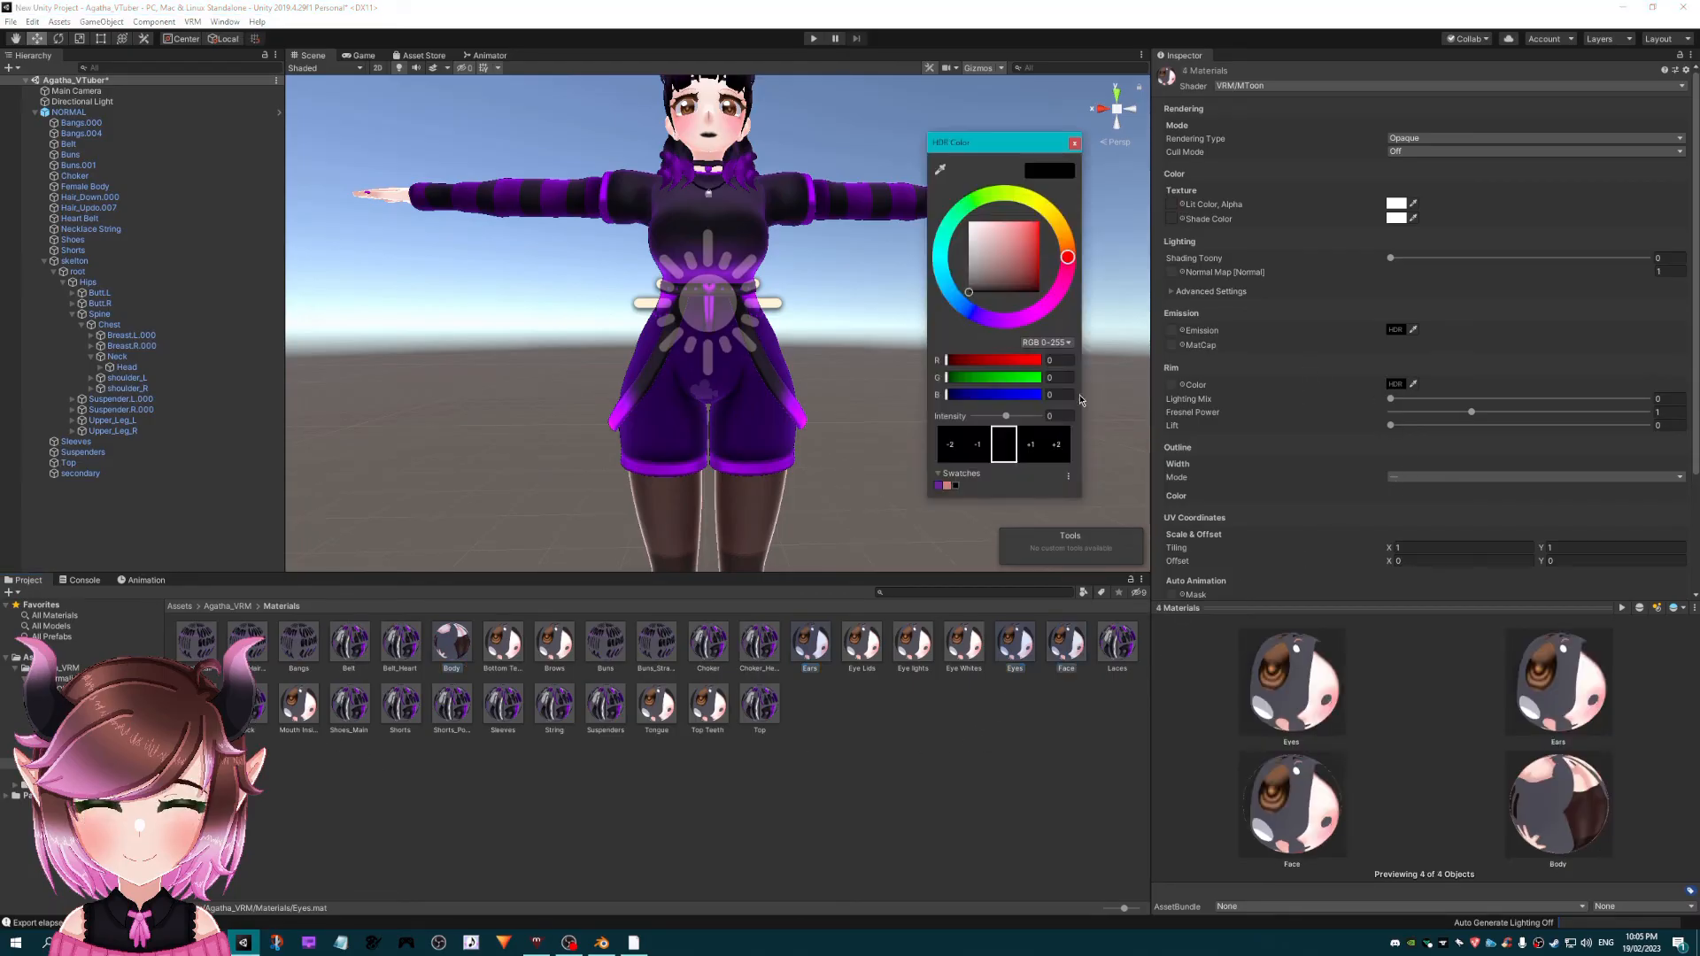
left_click(1075, 145)
middle_click_drag(938, 247, 885, 306)
scroll(945, 286, "up", 3)
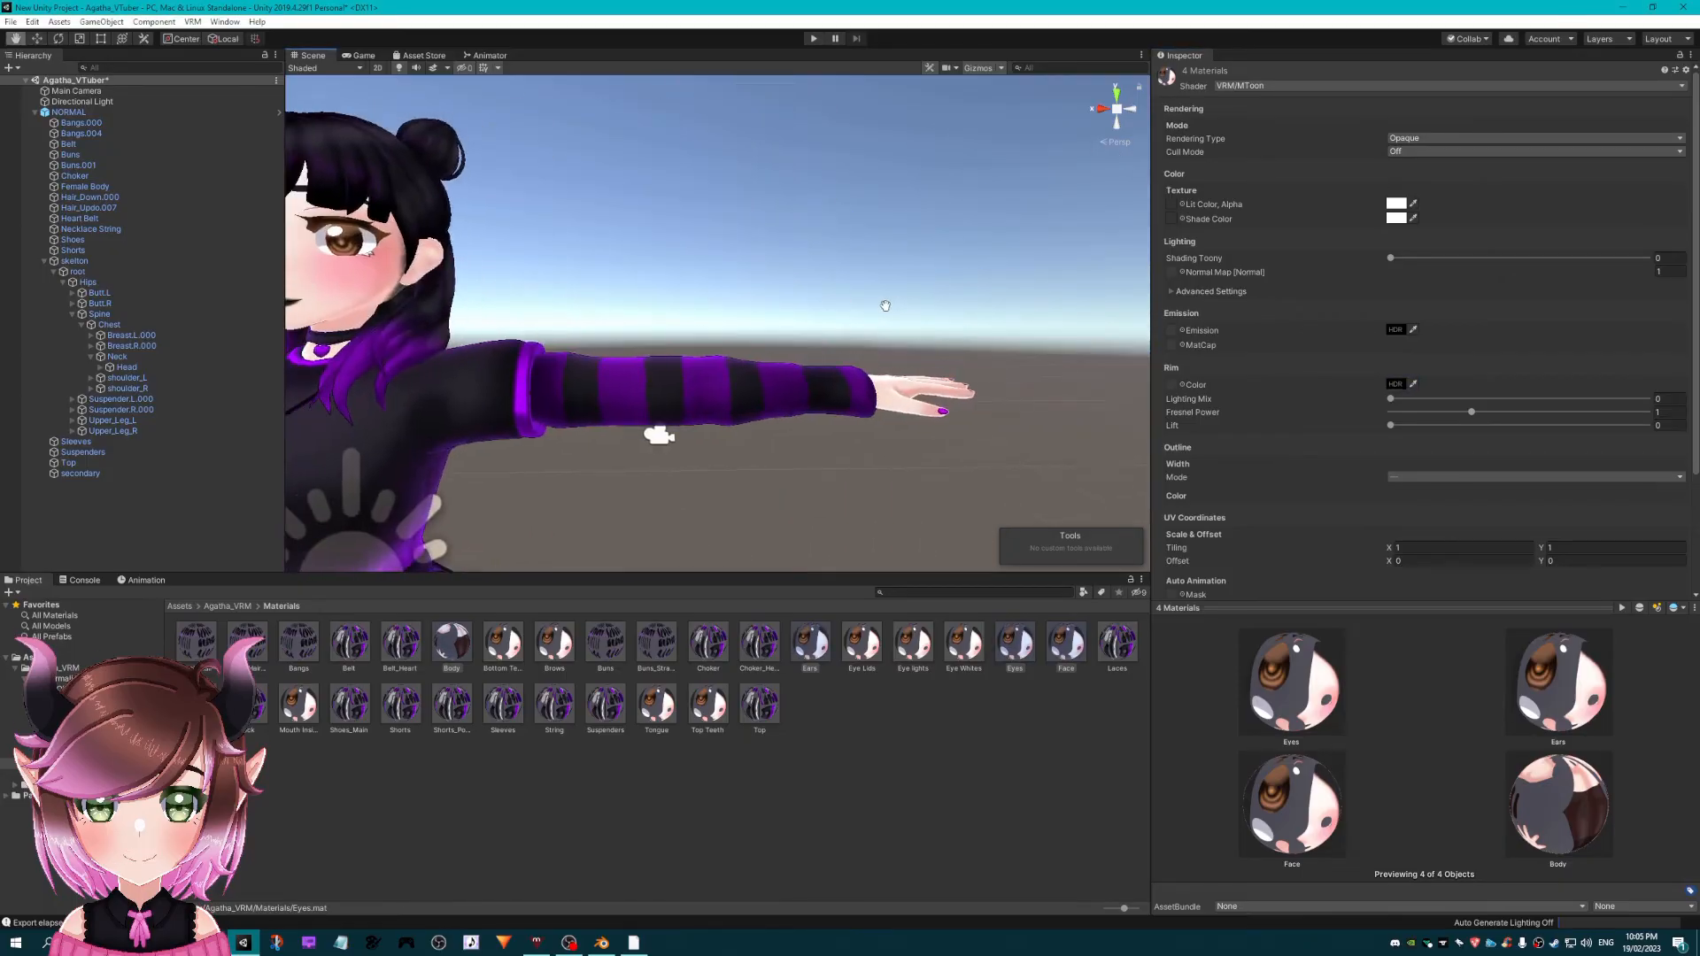
left_click(449, 654)
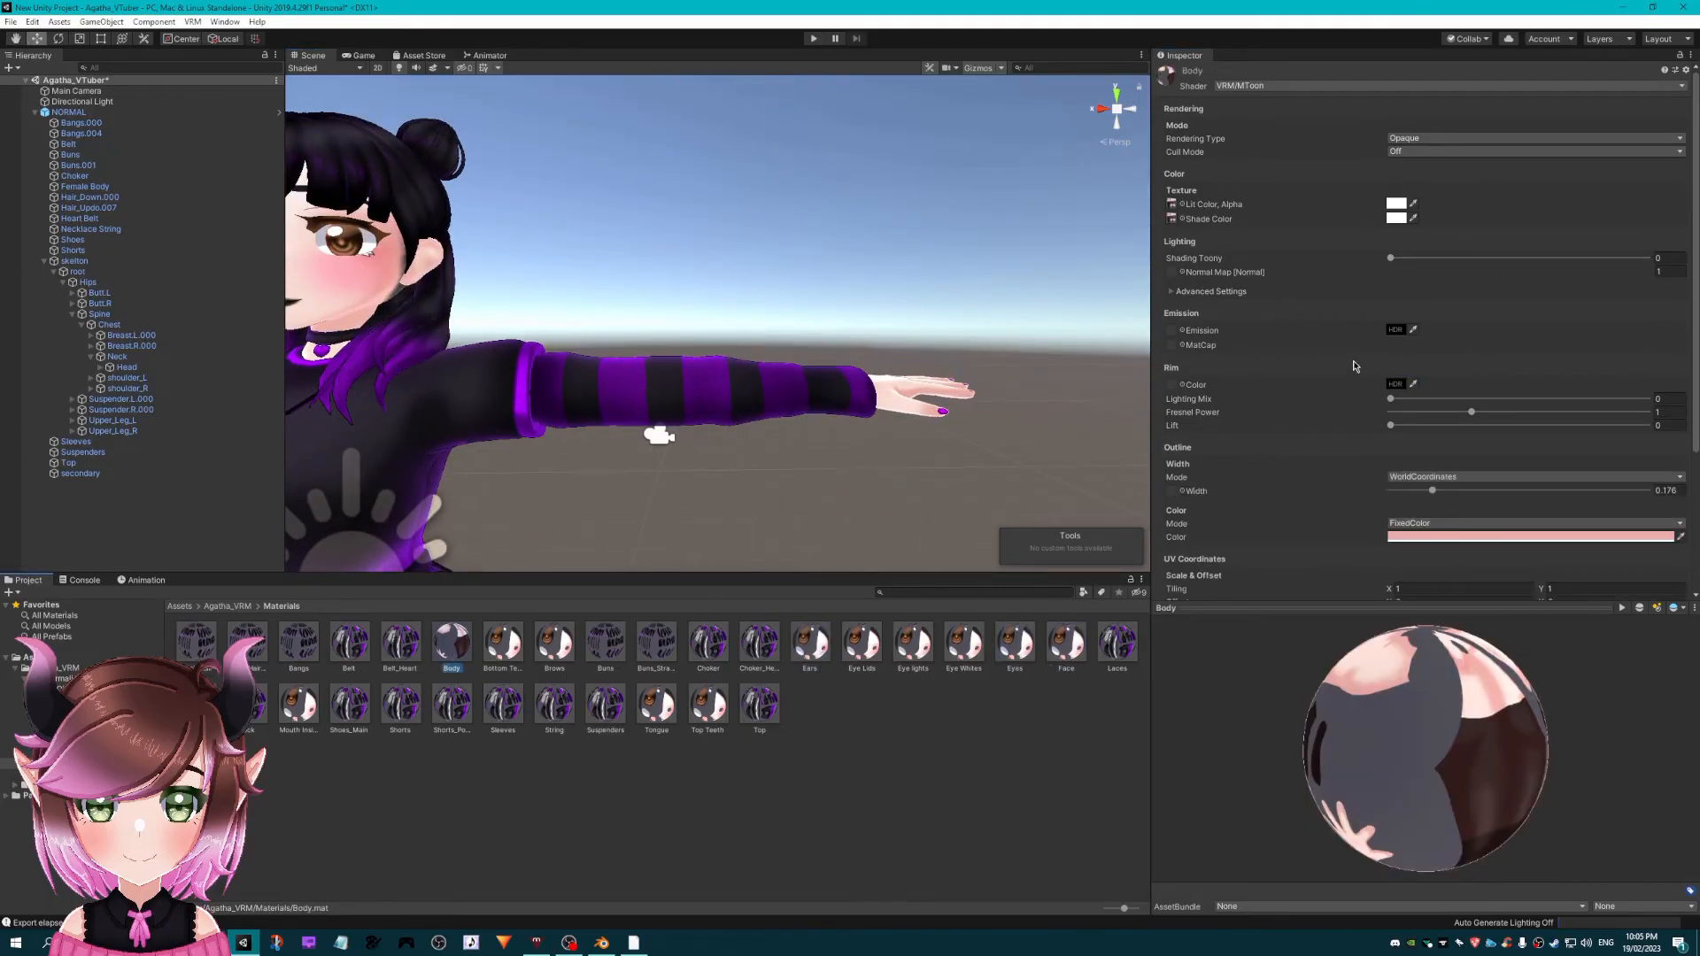
left_click(1396, 386)
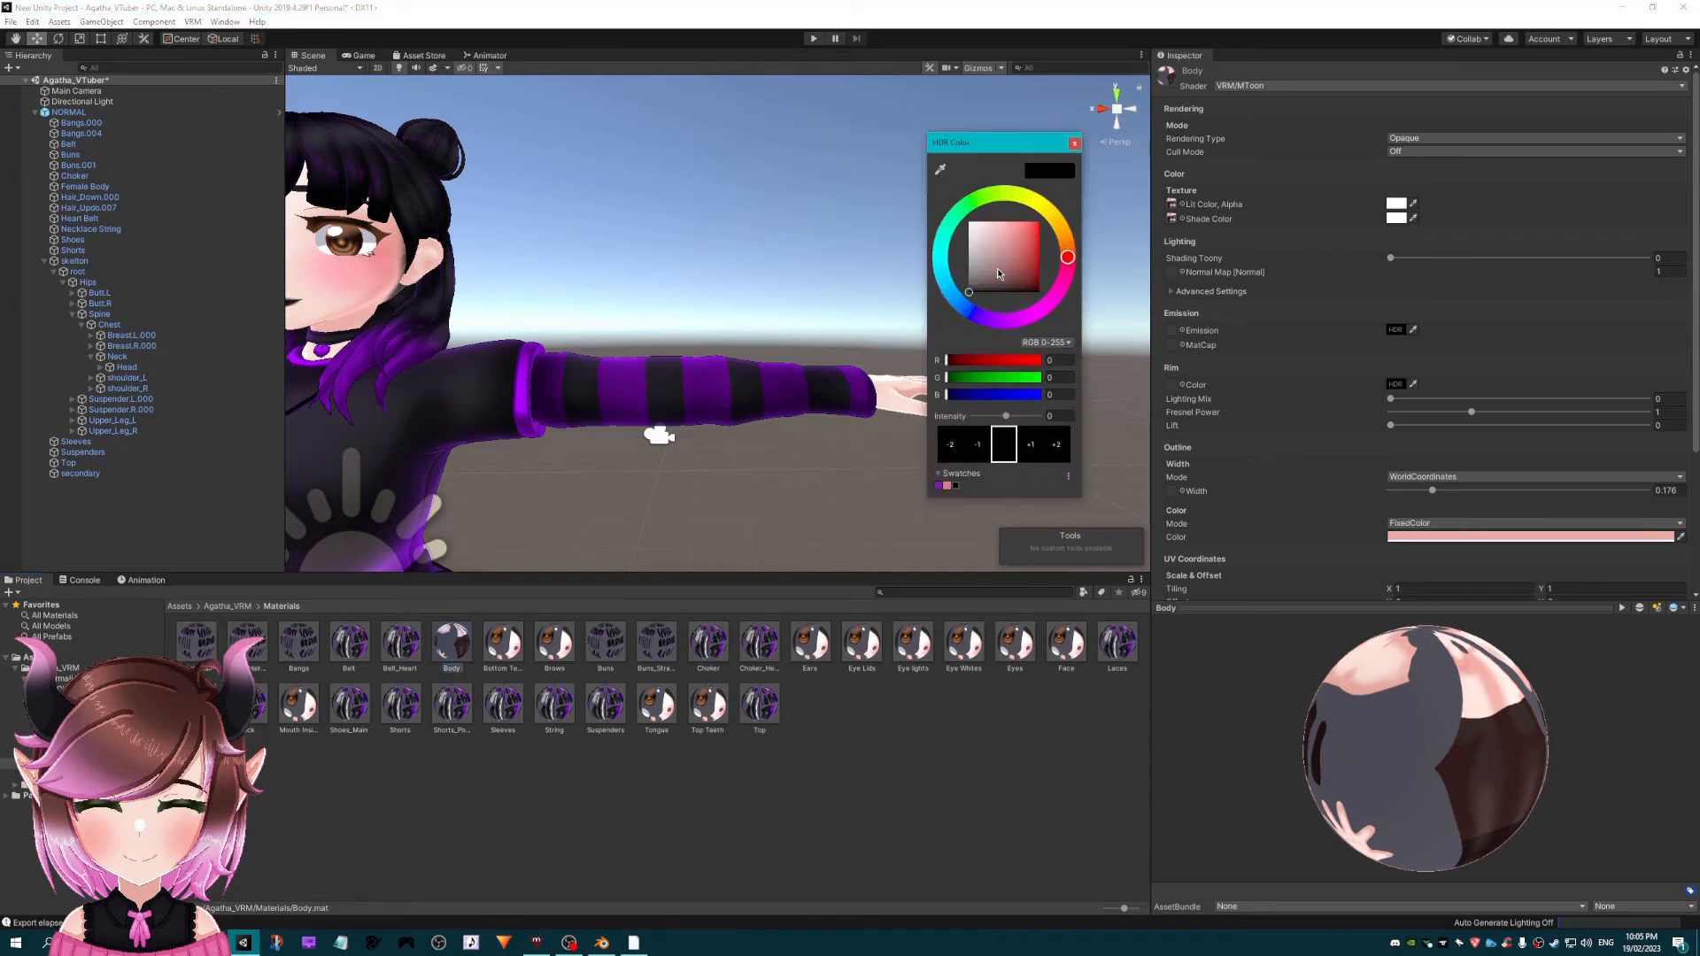
left_click(1074, 144)
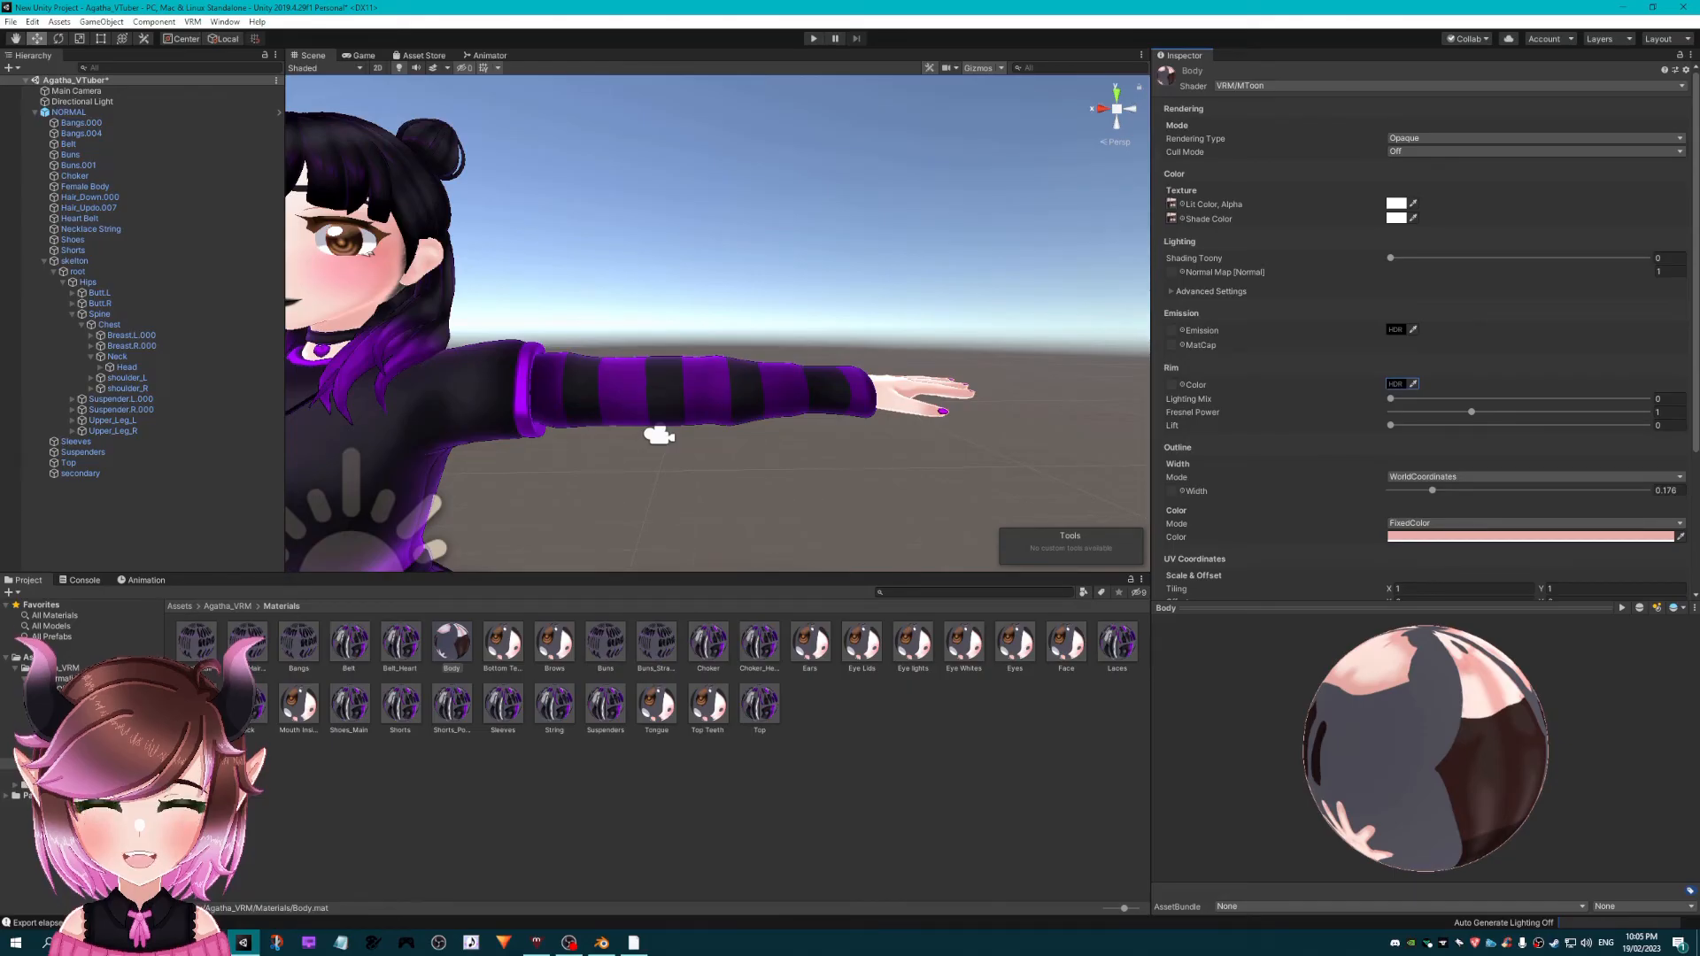
- Set the rim color of the Body, Ears, Eyes and Face materials in the normalized NORMAL.Materials folder to black
left_click(78, 721)
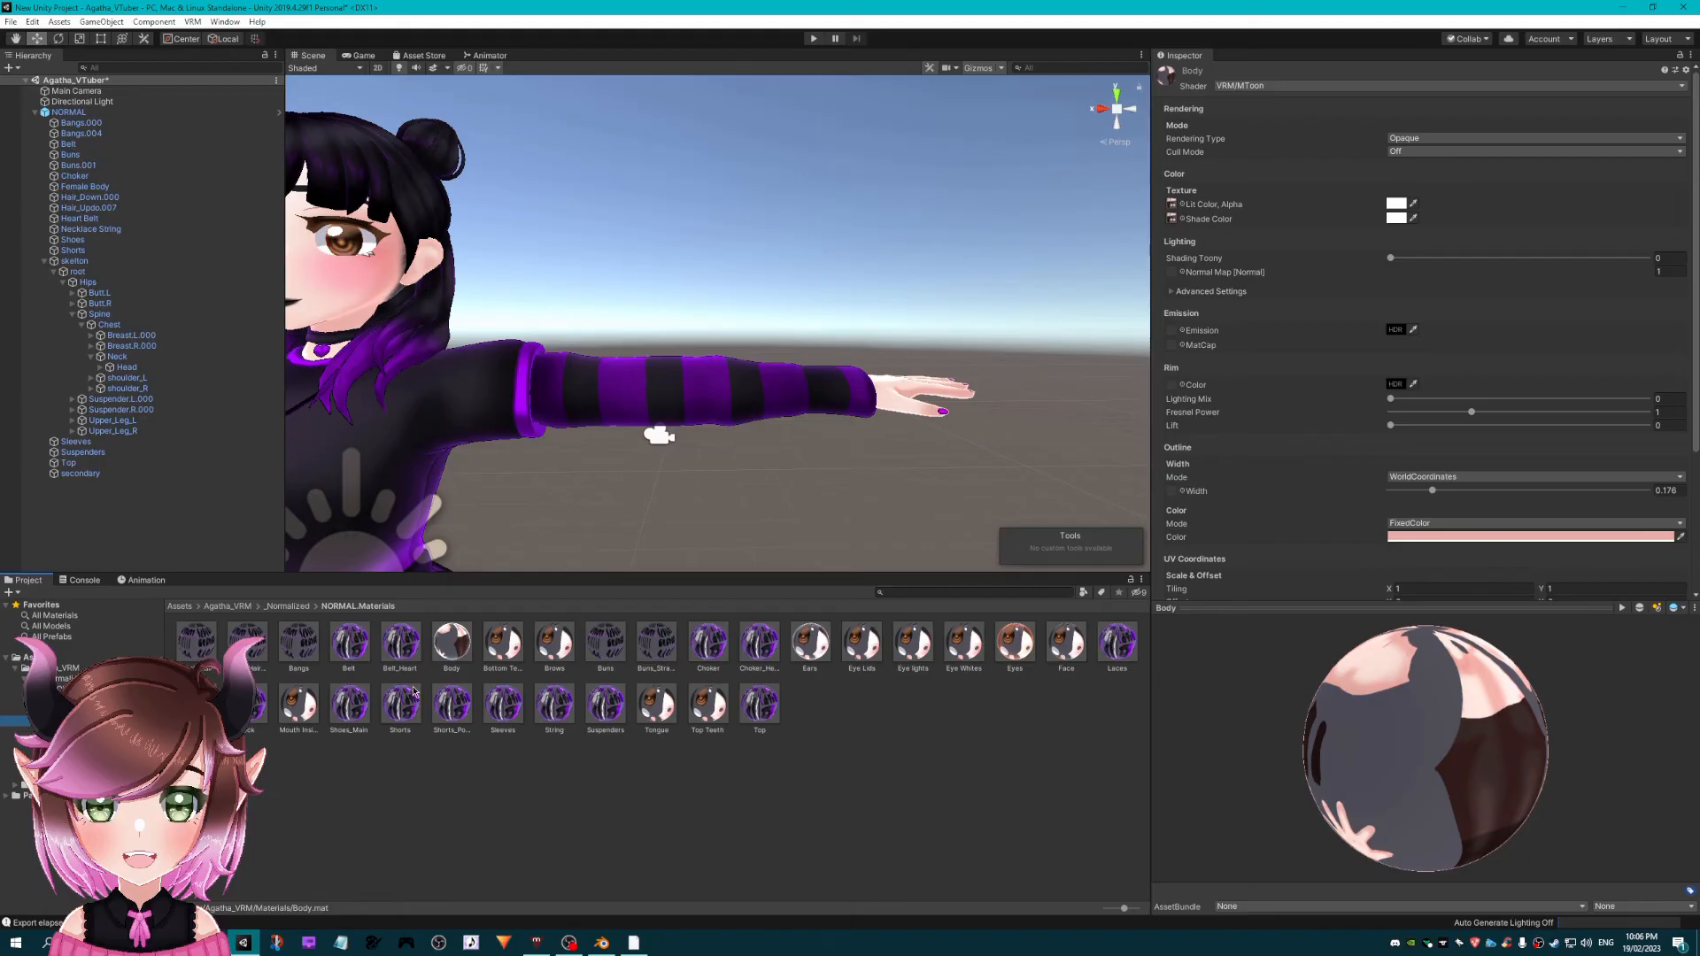
left_click(810, 644, "ctrl")
left_click(1014, 646, "ctrl")
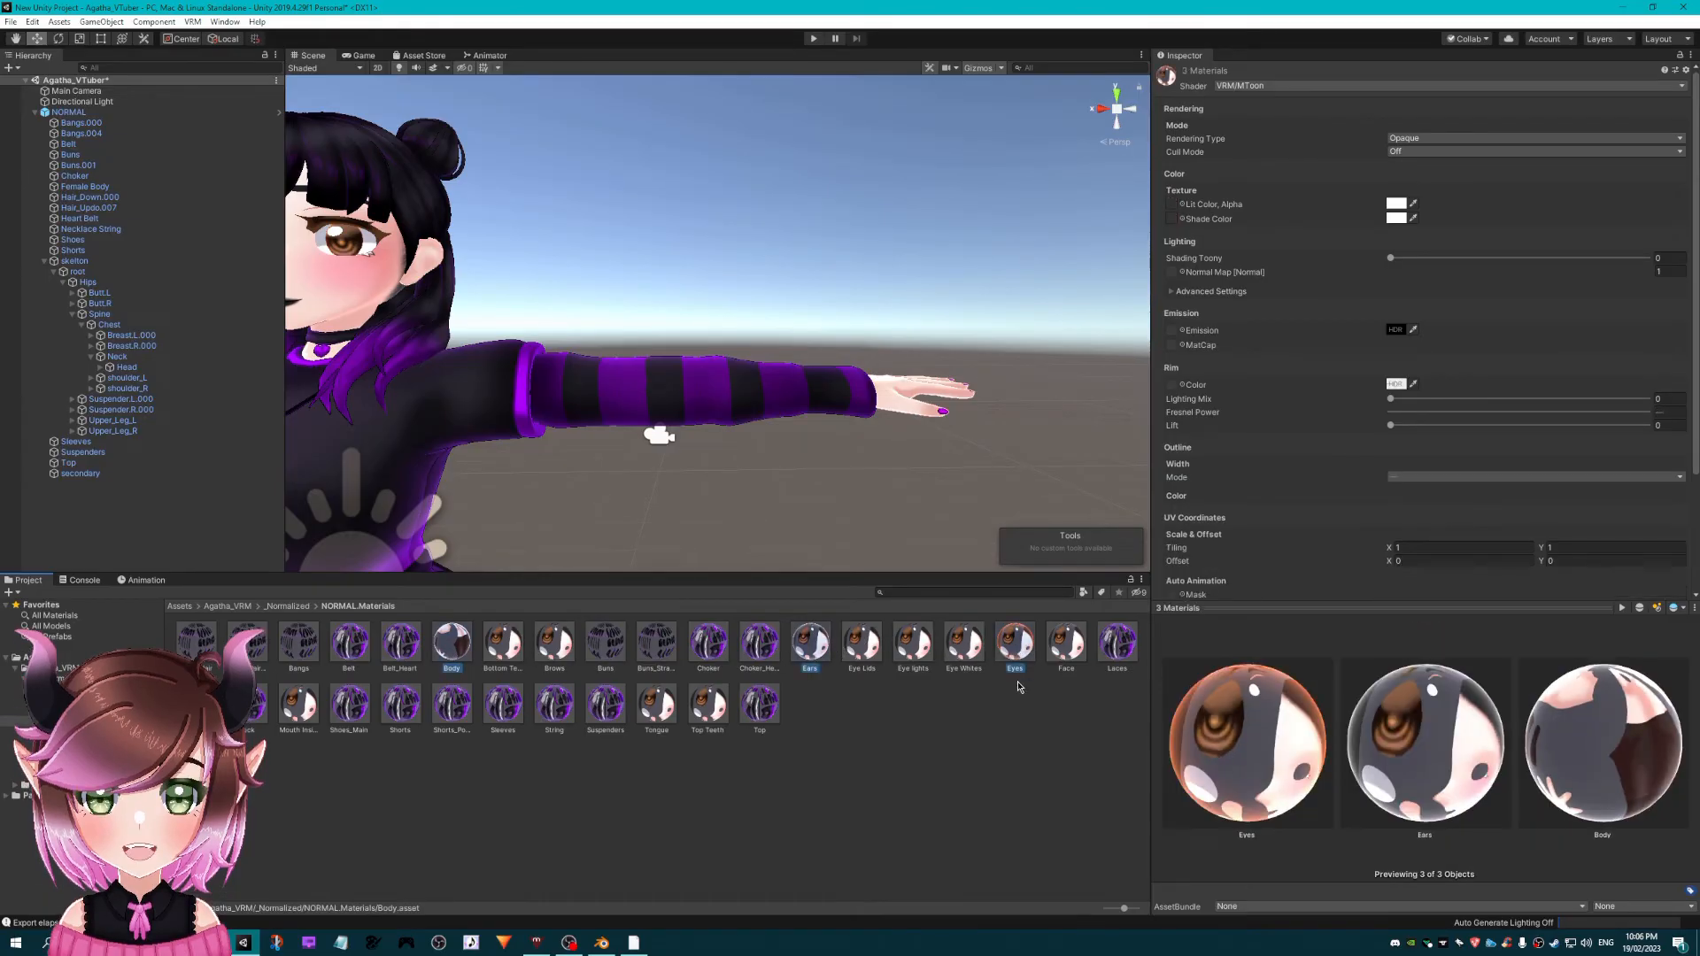
left_click(1066, 641, "ctrl")
left_click(1399, 385)
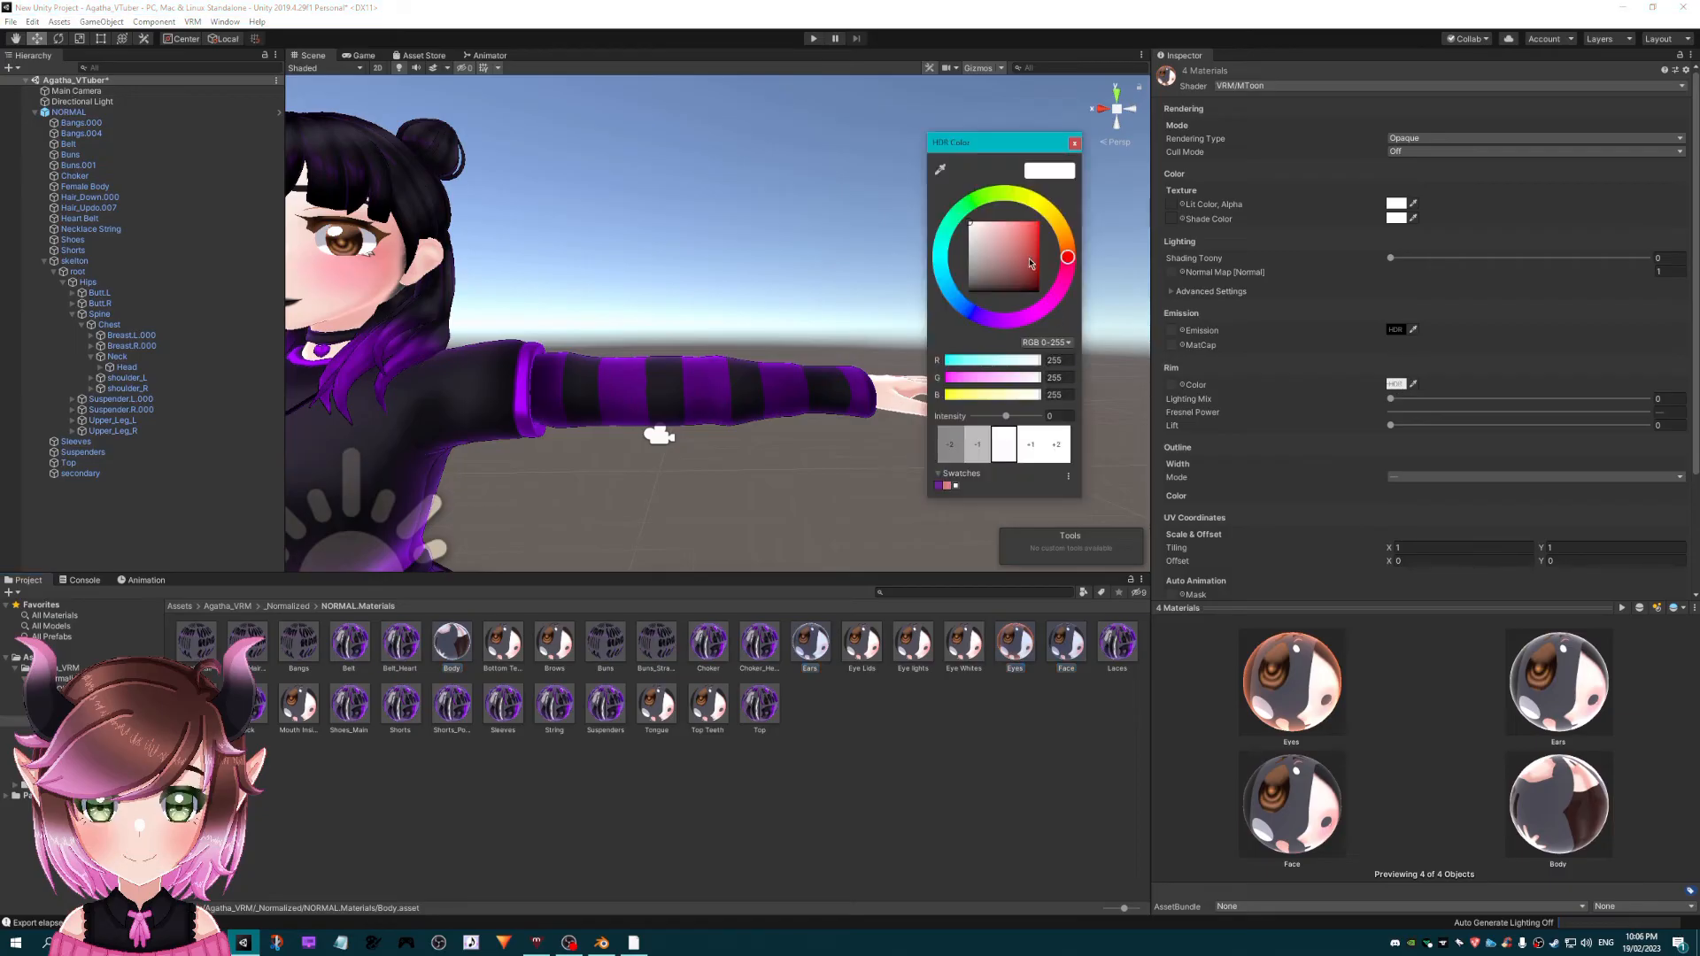
left_click_drag(1031, 263, 938, 394)
left_click(1074, 143)
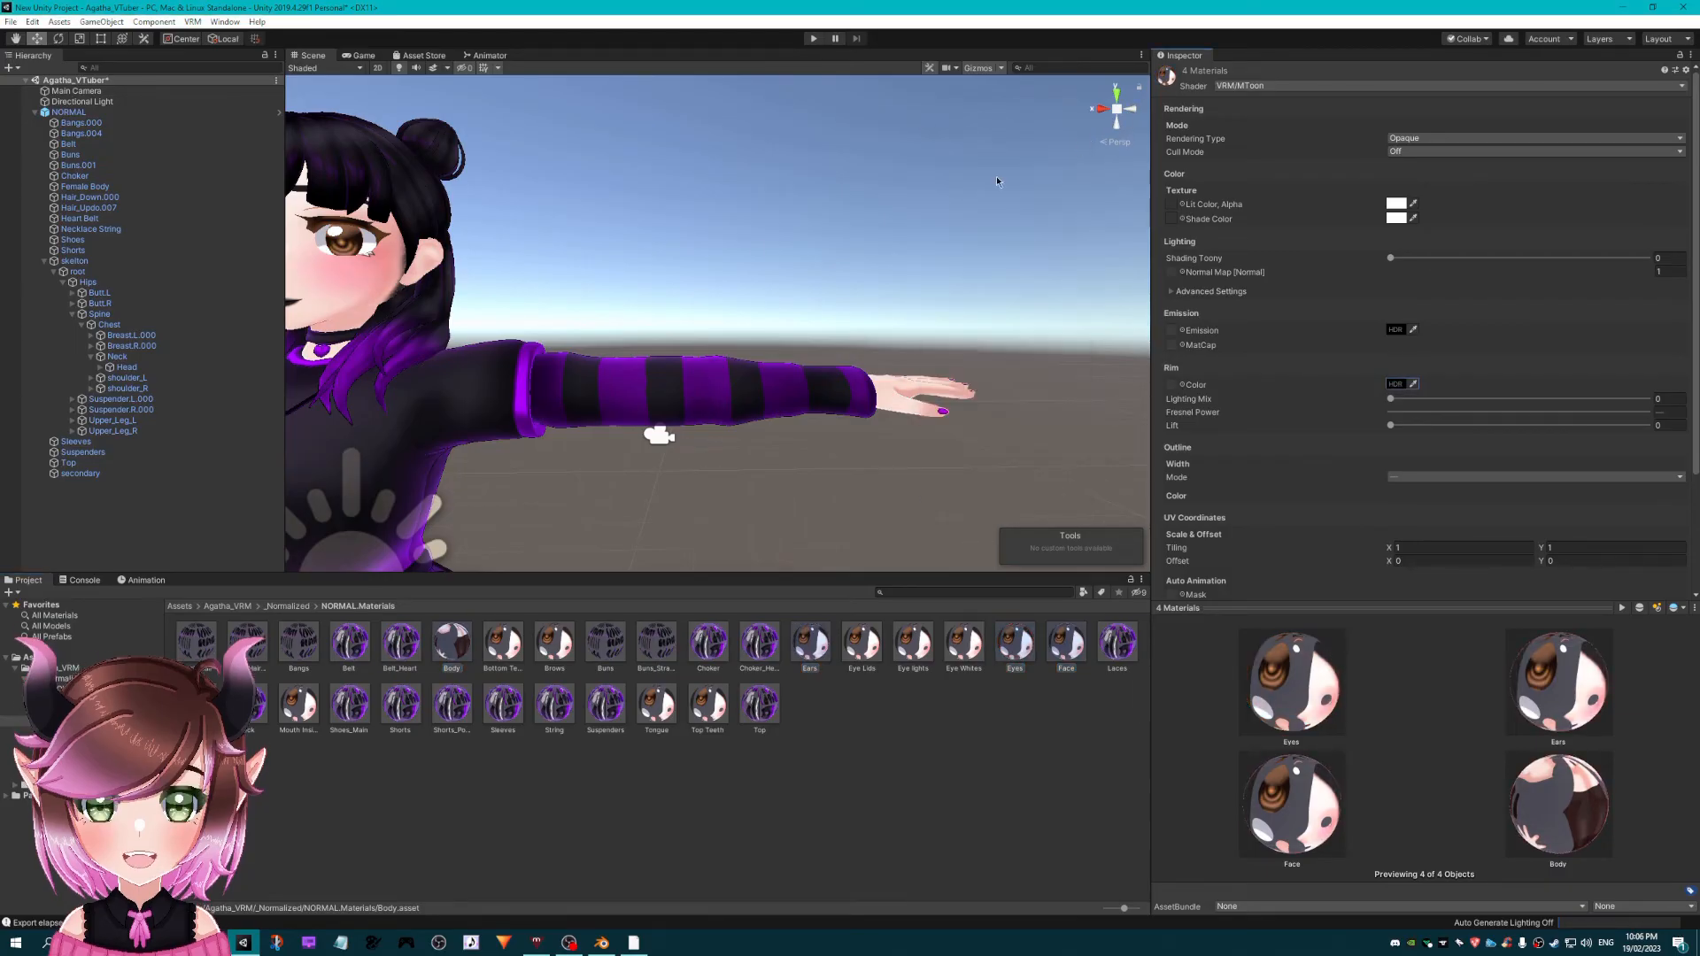
- Export the NORMAL avatar as a UniVRM humanoid with its existing settings, overwriting Agatha_VRM in the tutorial model folder
middle_click_drag(474, 272, 673, 277)
left_click(193, 22)
mouse_move(232, 56)
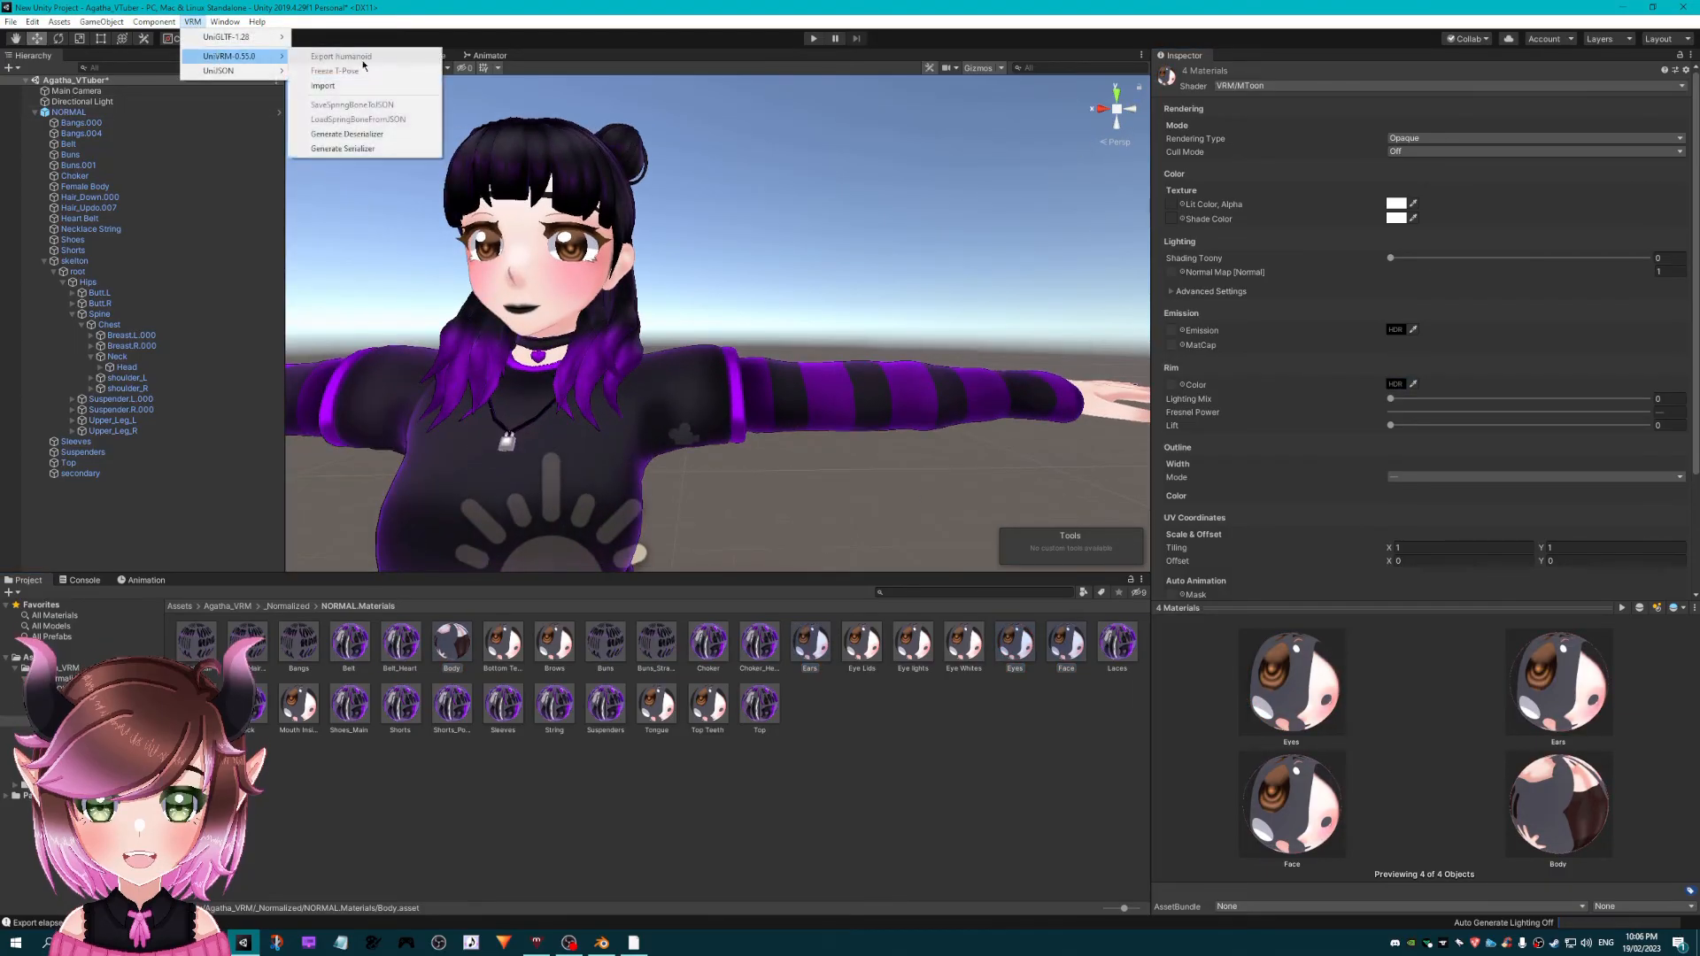
double_click(69, 113)
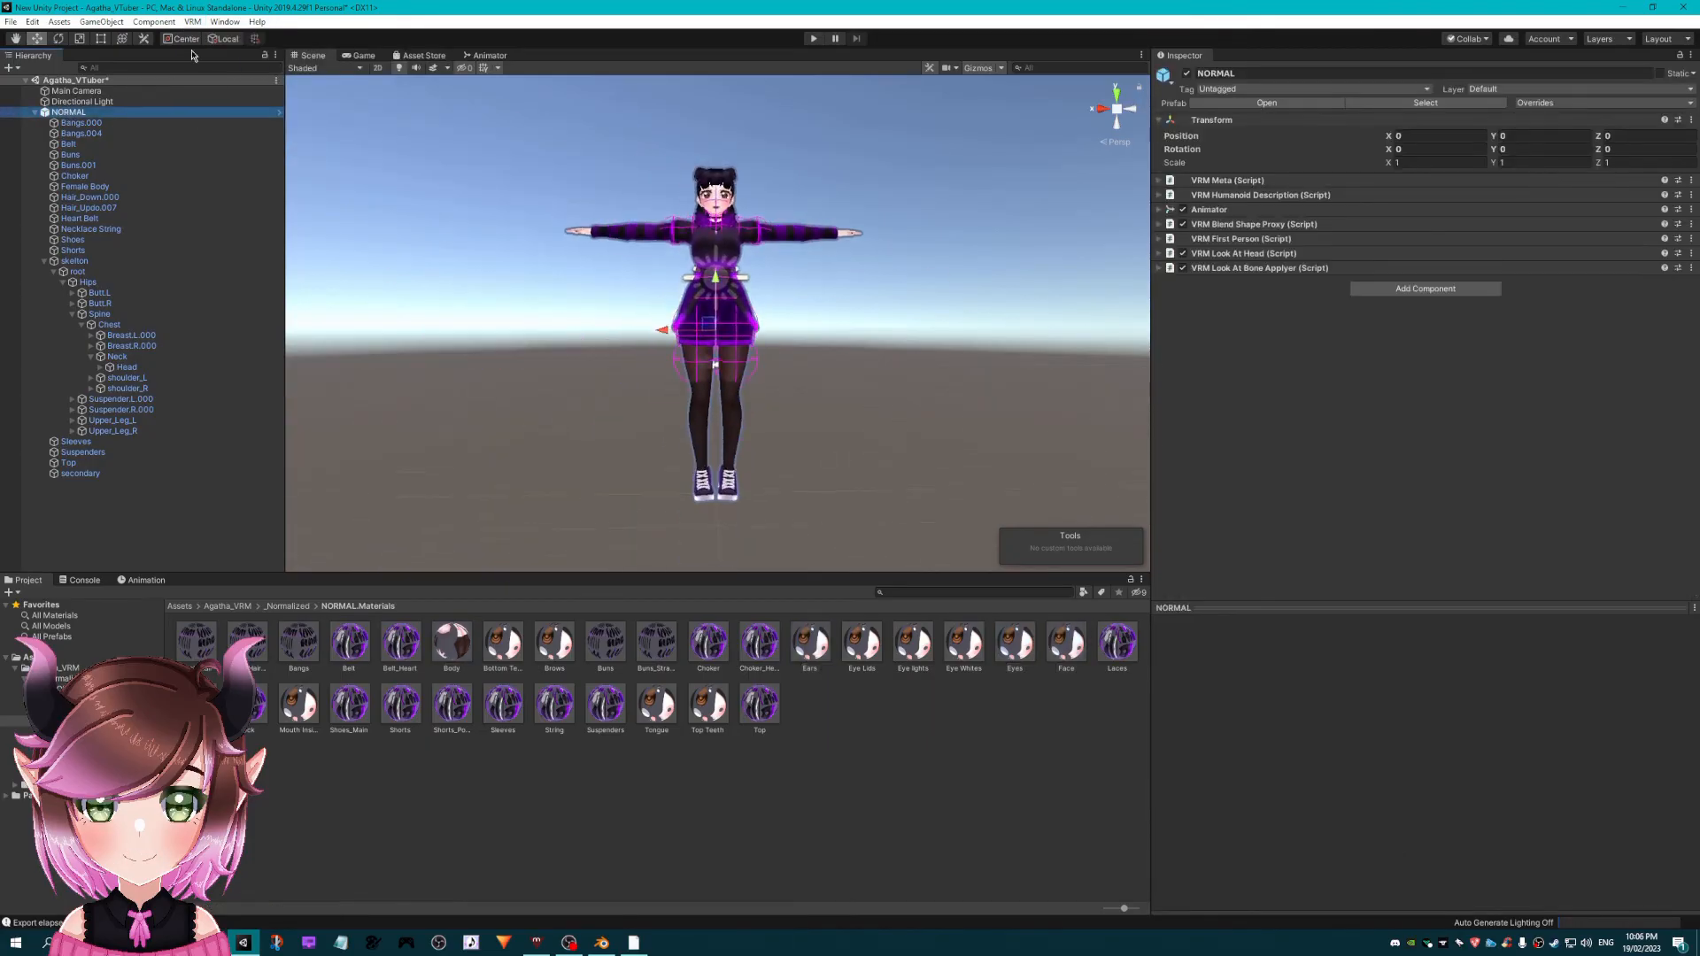
left_click(193, 22)
mouse_move(250, 57)
left_click(354, 59)
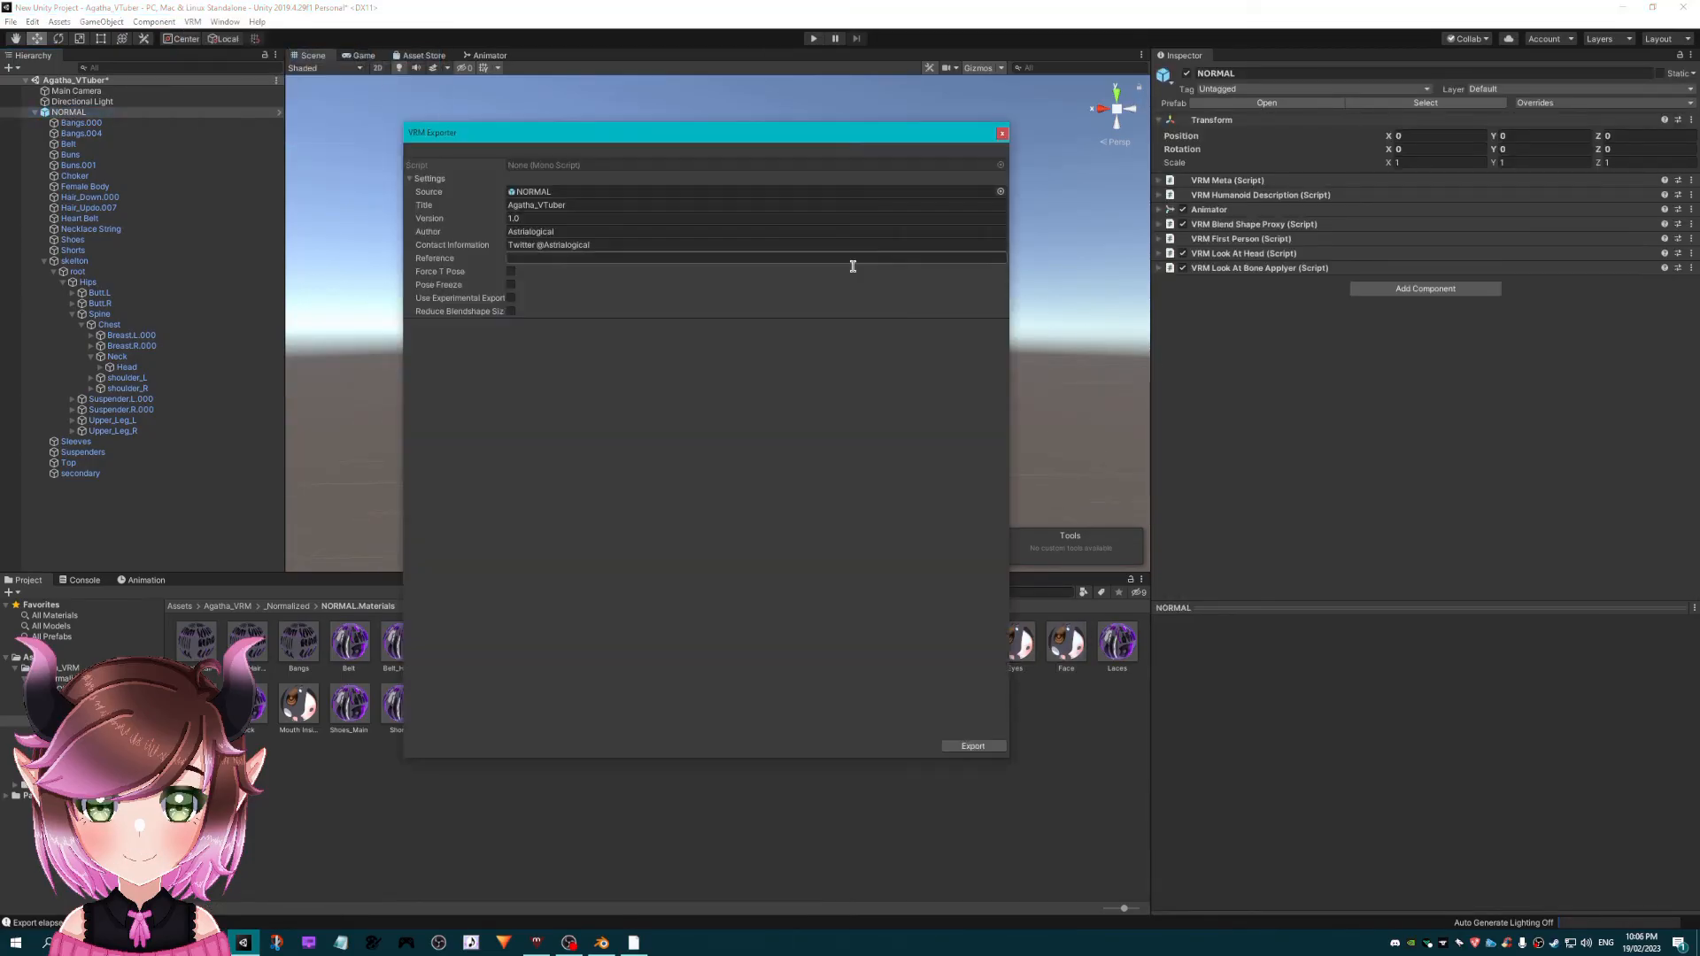
left_click(973, 745)
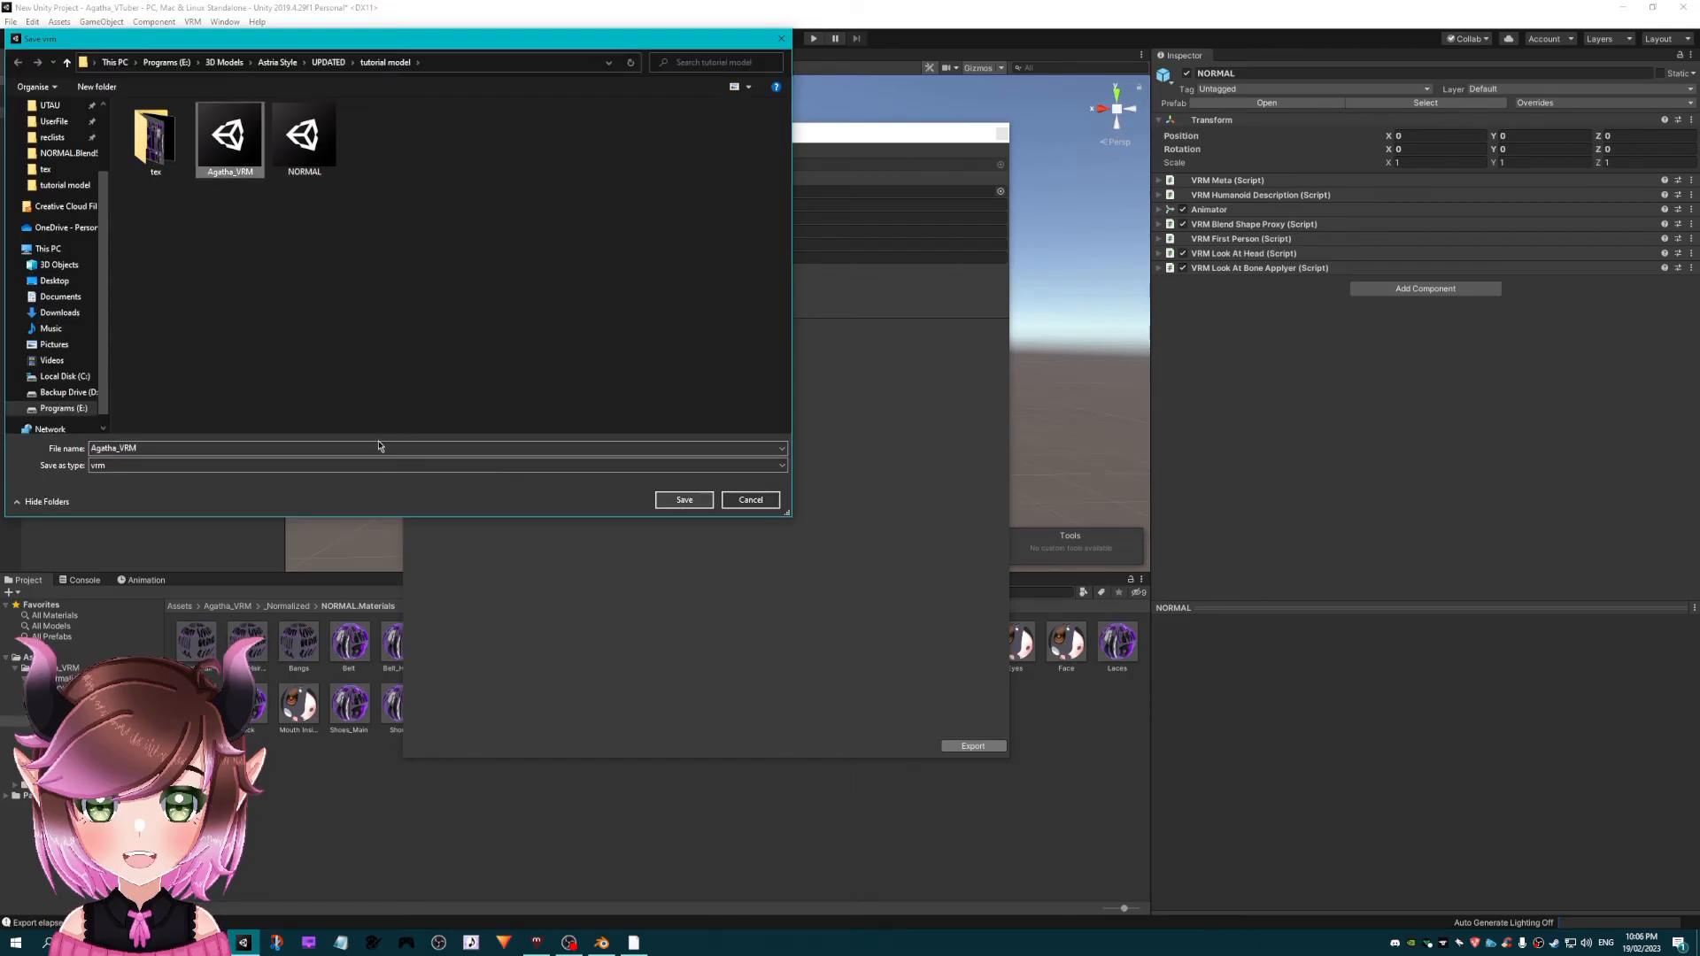
left_click(189, 445)
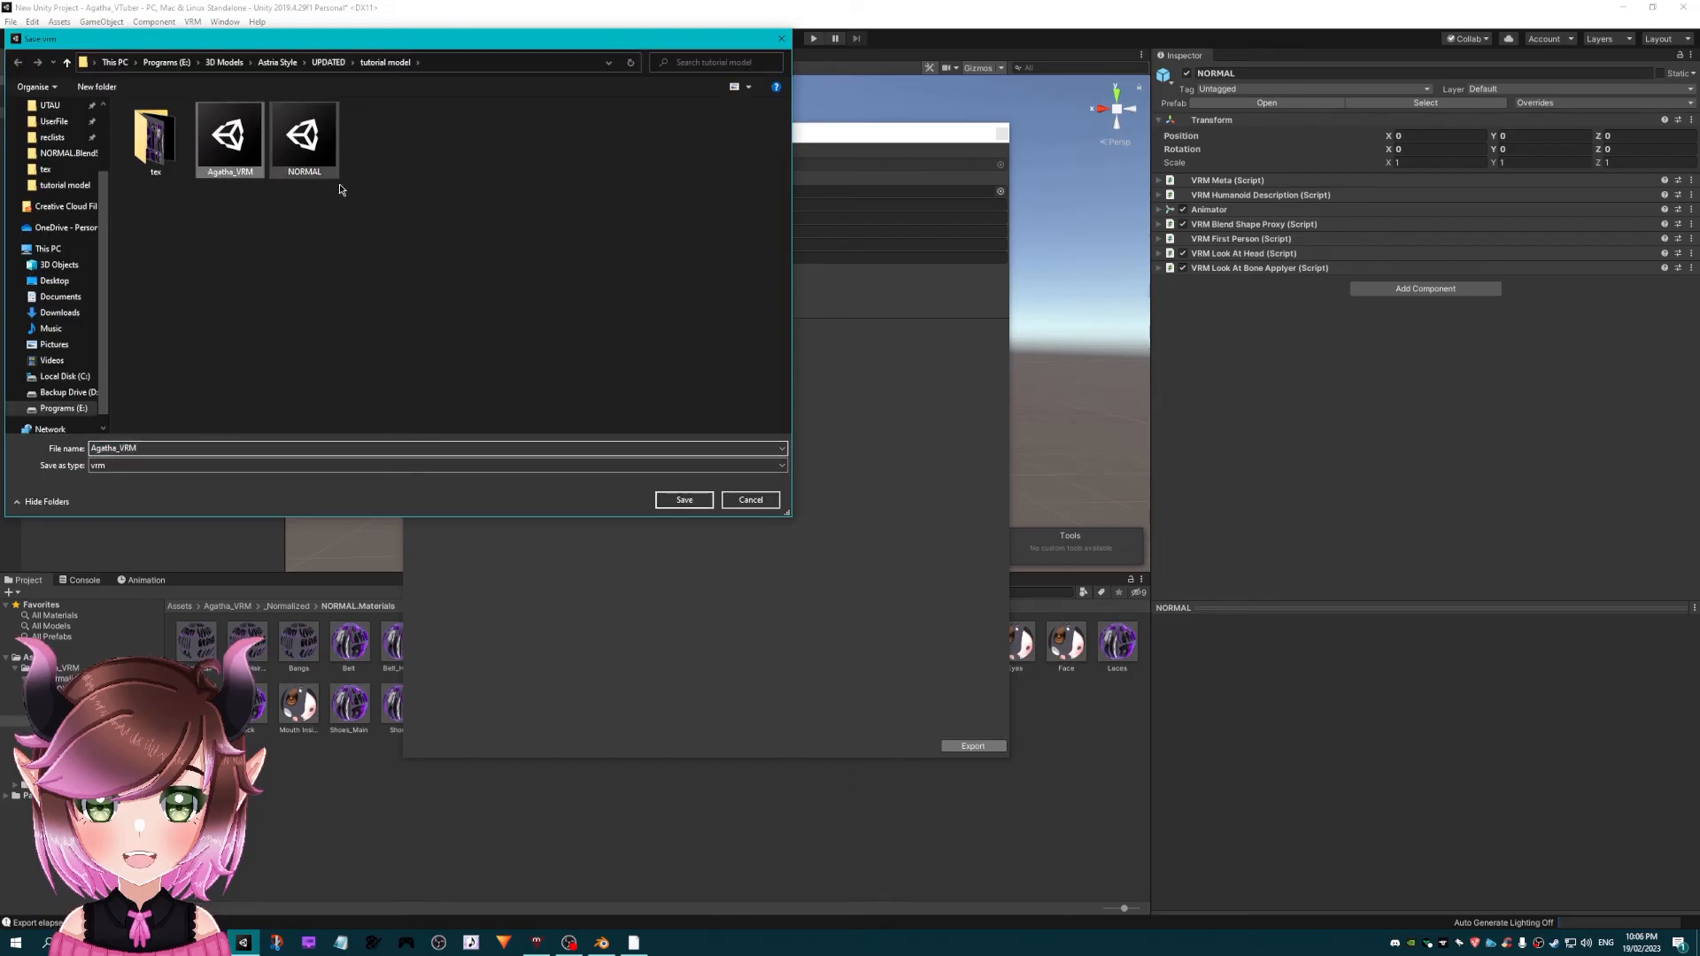
left_click(686, 500)
left_click(878, 473)
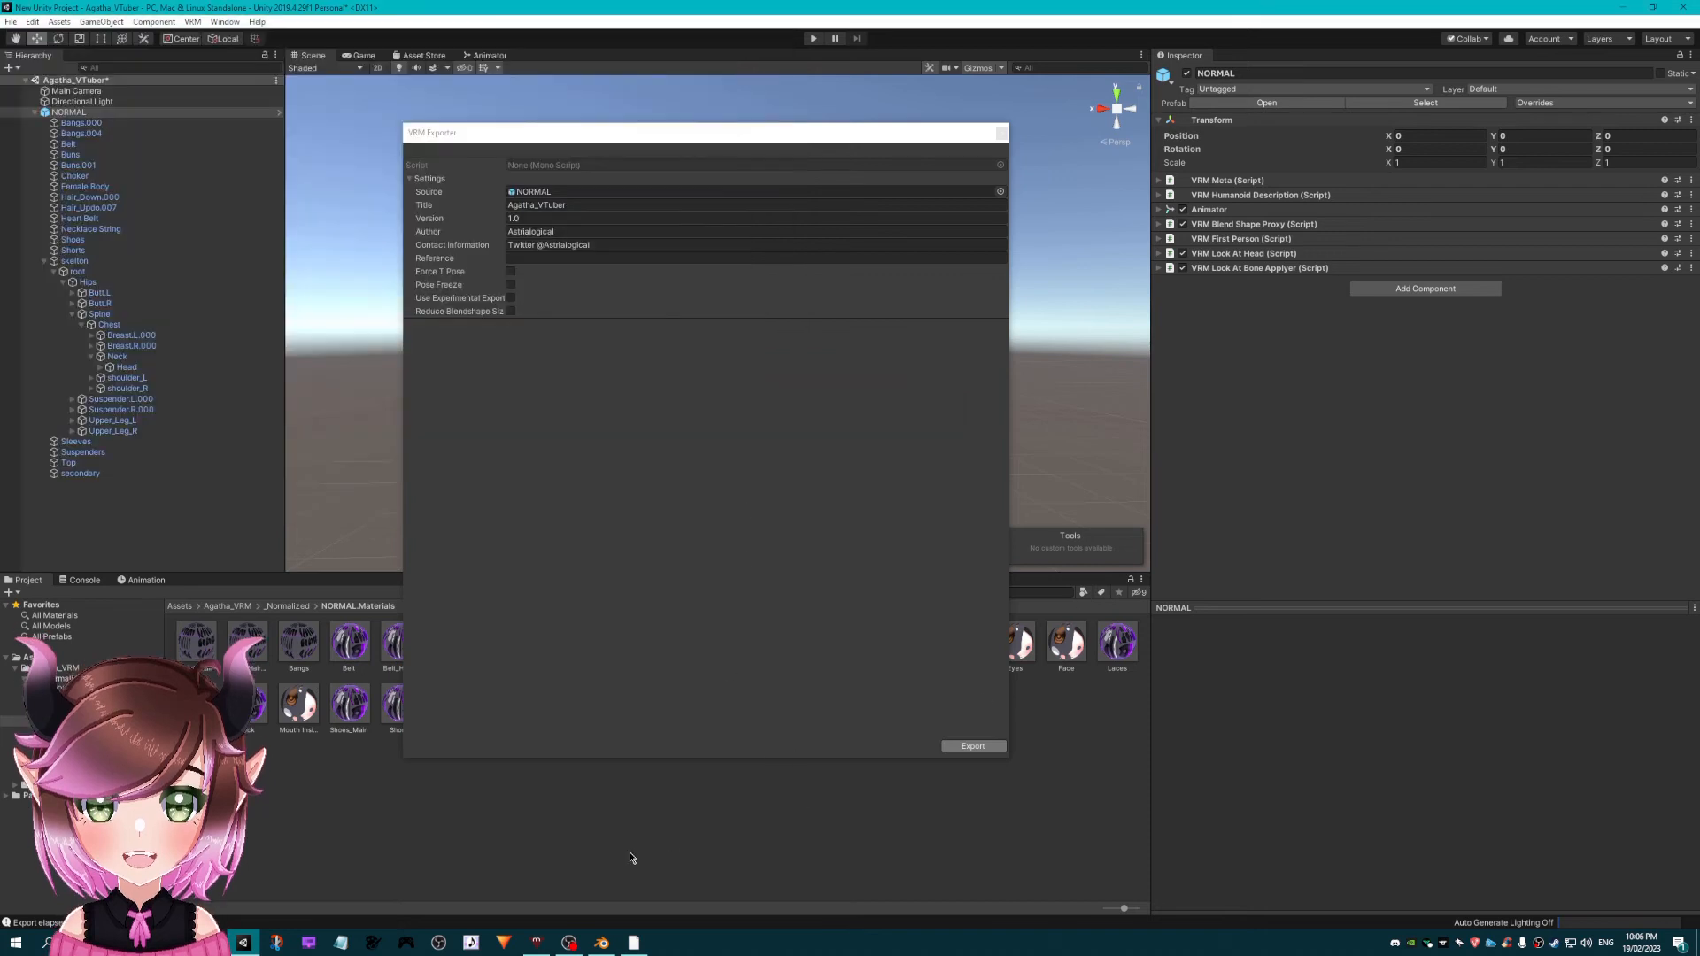
- Launch VSeeFace full-screen and start it with the Agatha_VTuber avatar
left_click(440, 943)
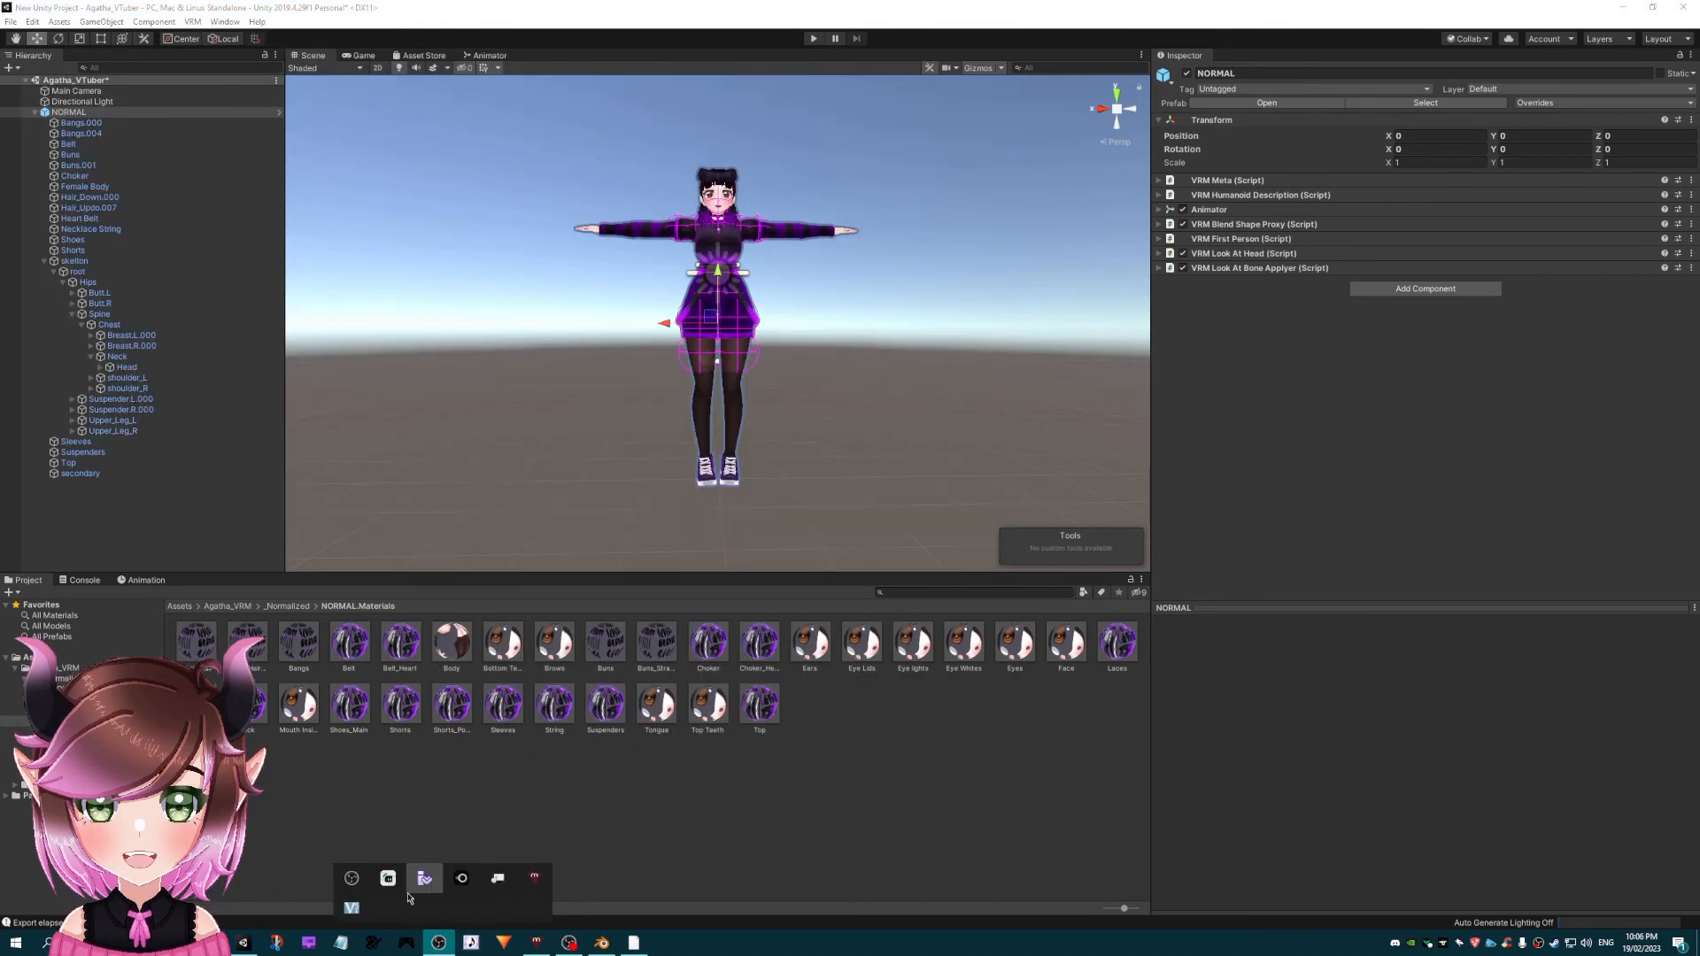
left_click(351, 908)
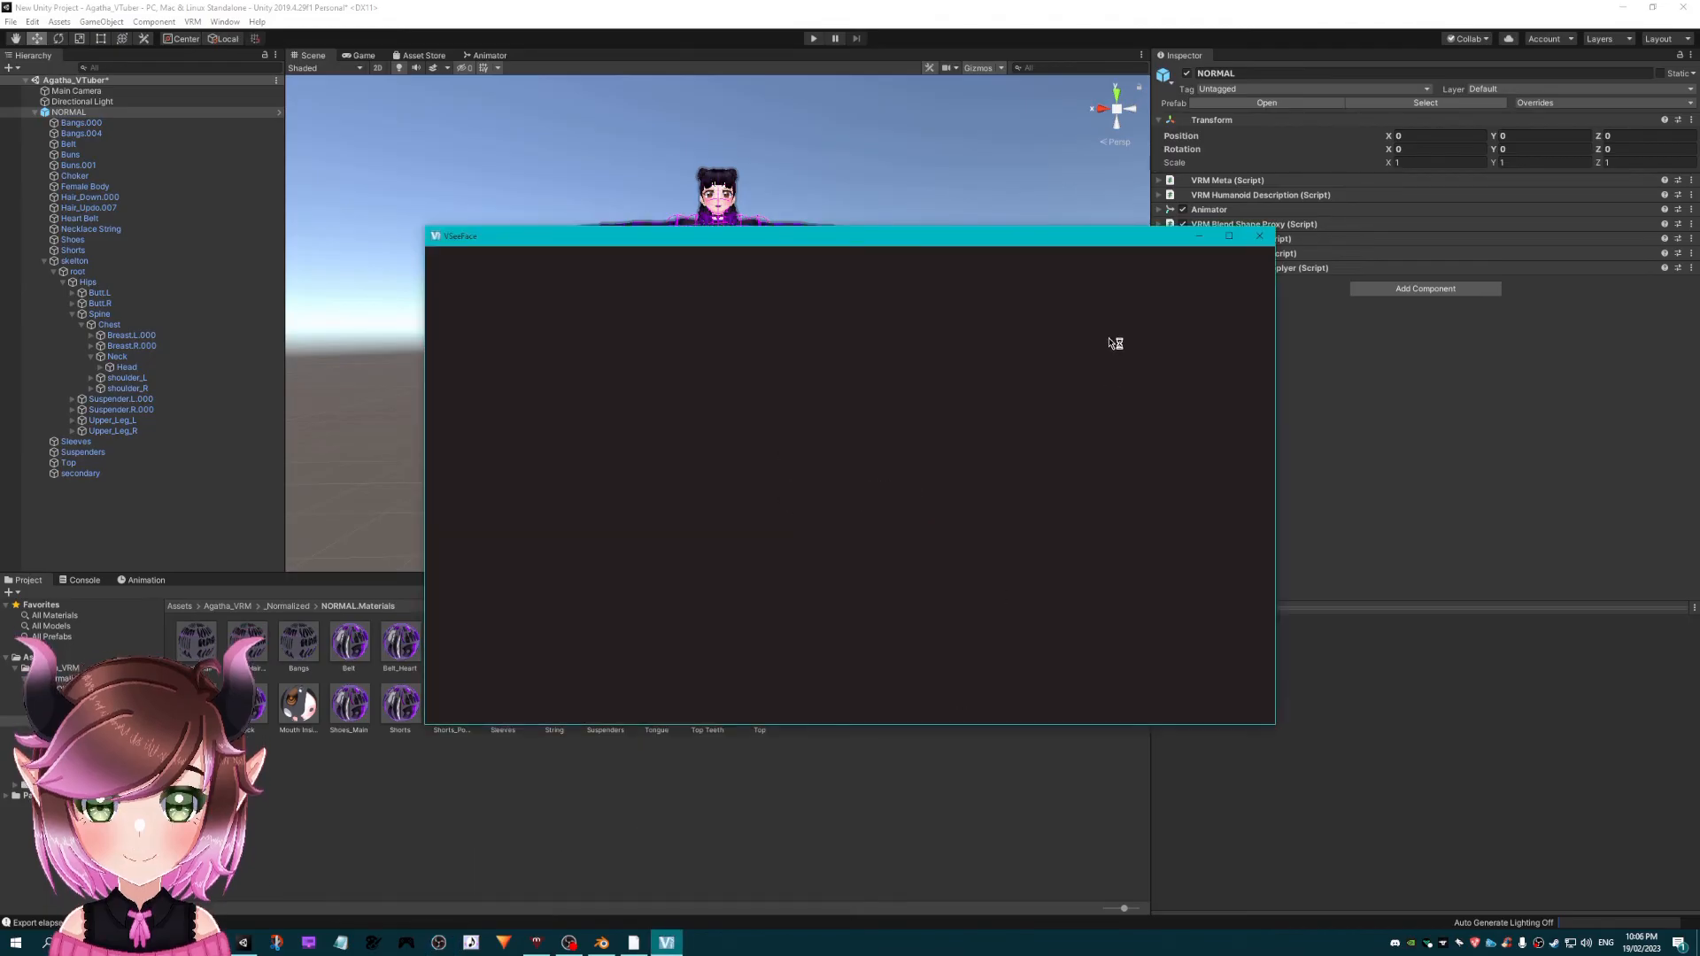
left_click(1232, 240)
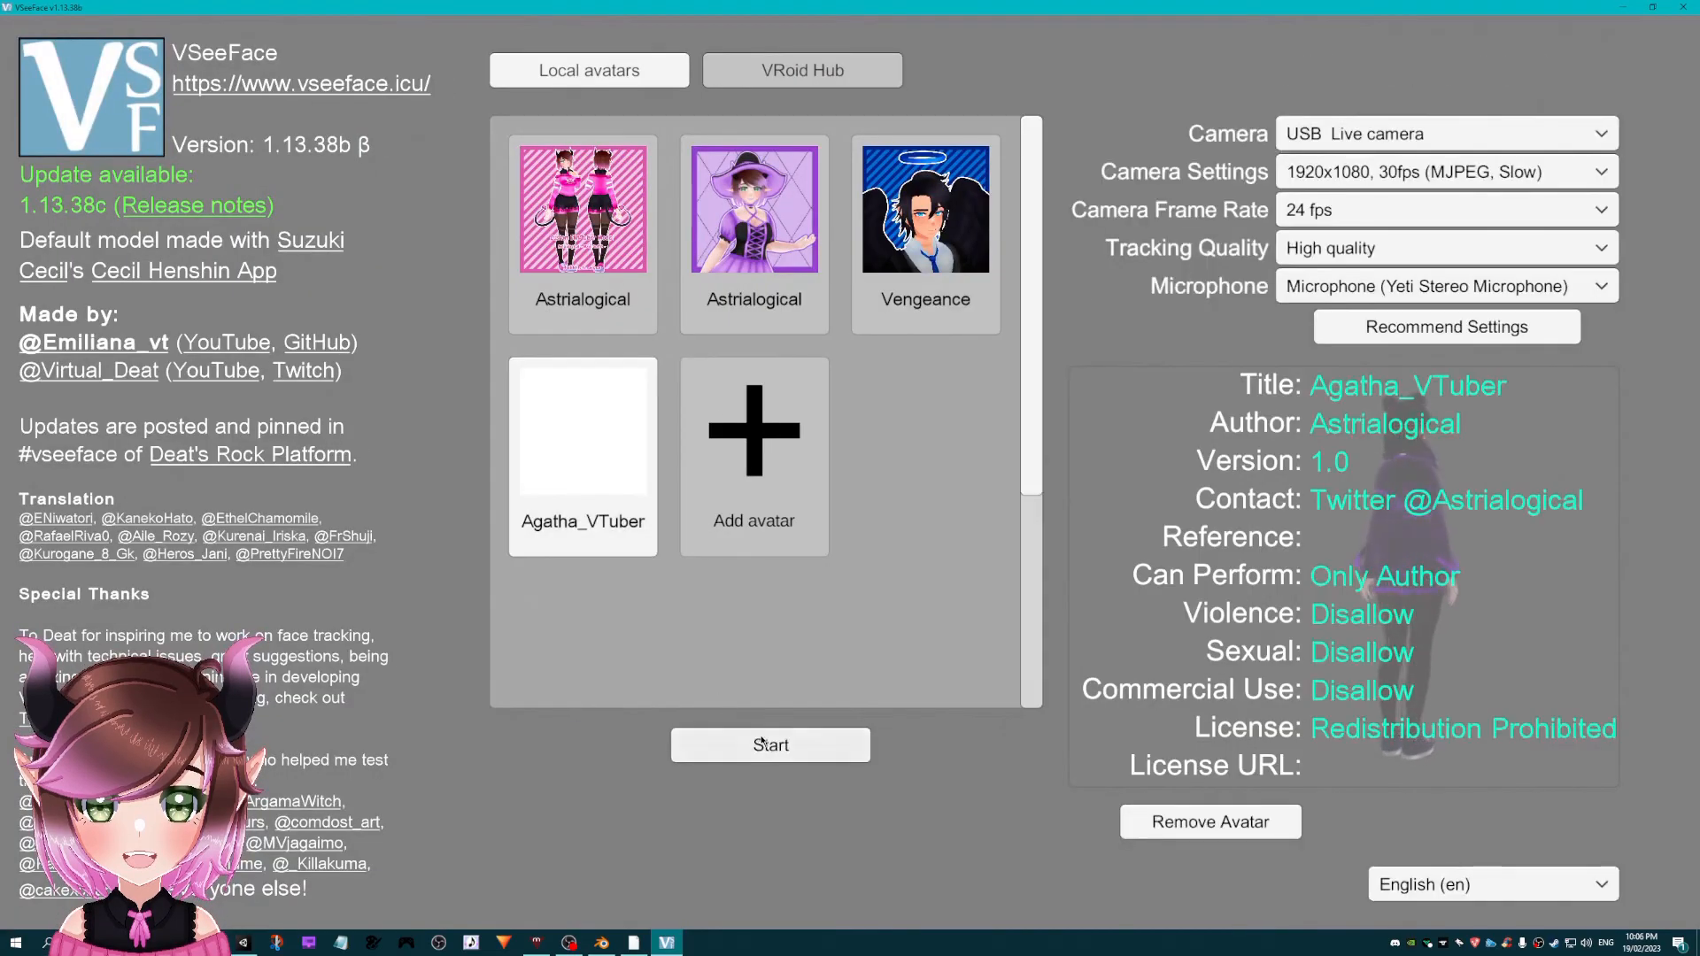
left_click(763, 743)
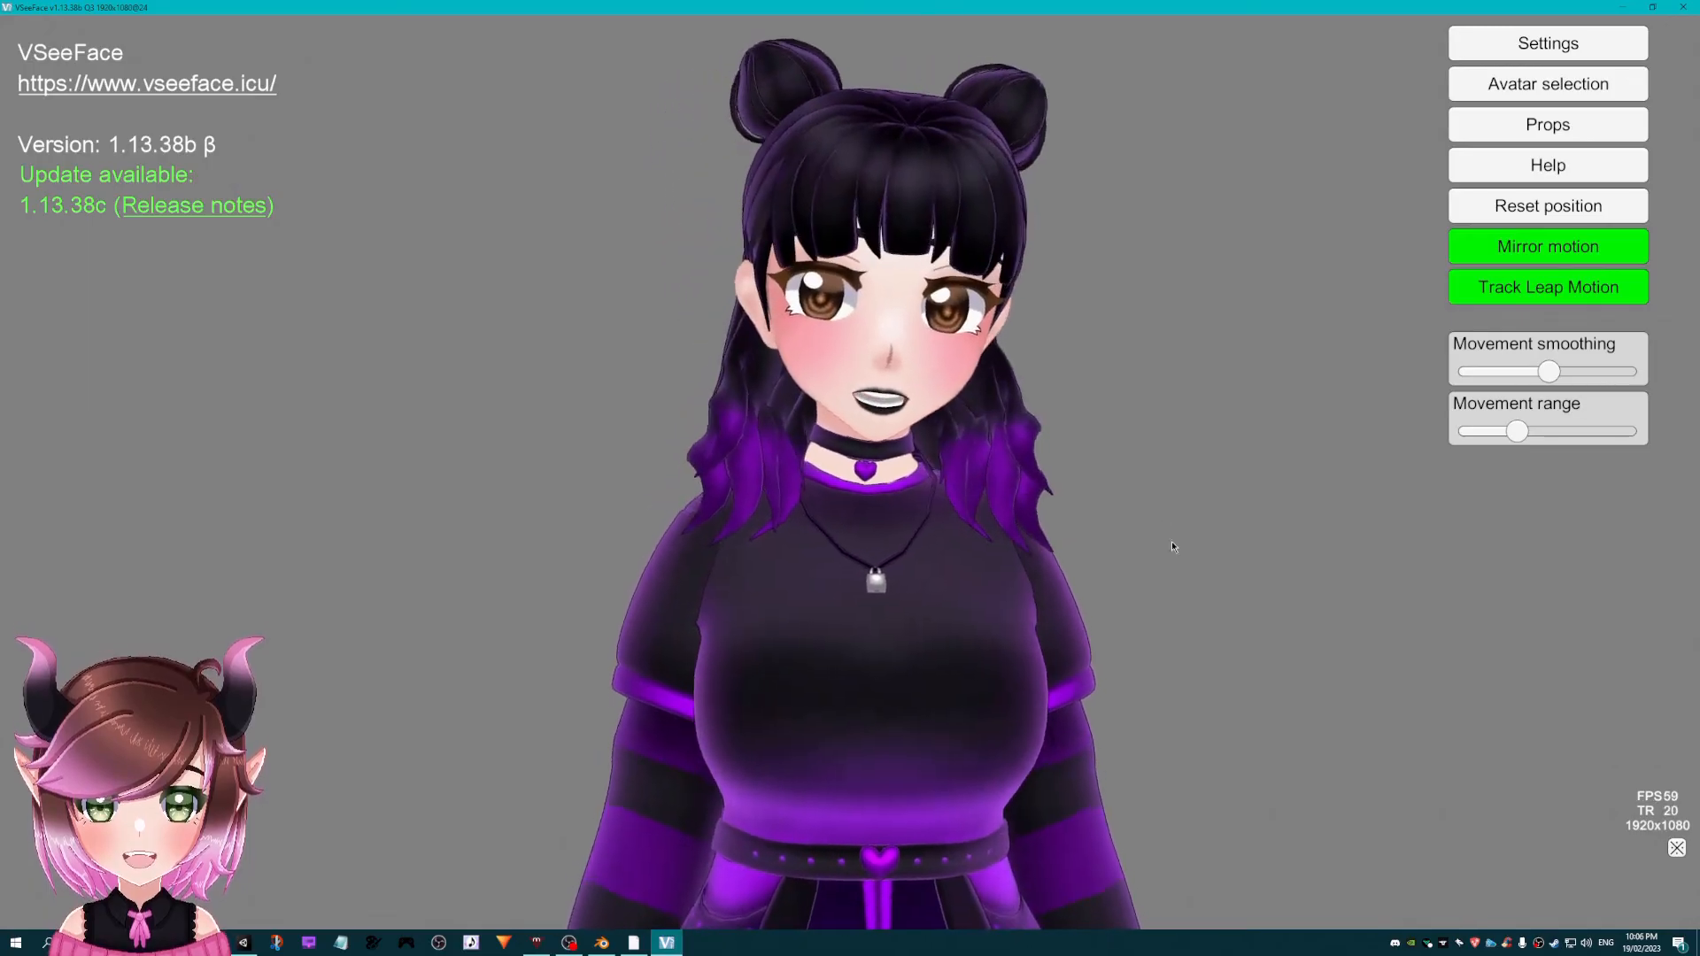
- Lower the lip sync audio overdrive gain in the general settings to slightly below the middle of its range
left_click(1533, 44)
left_click(1347, 42)
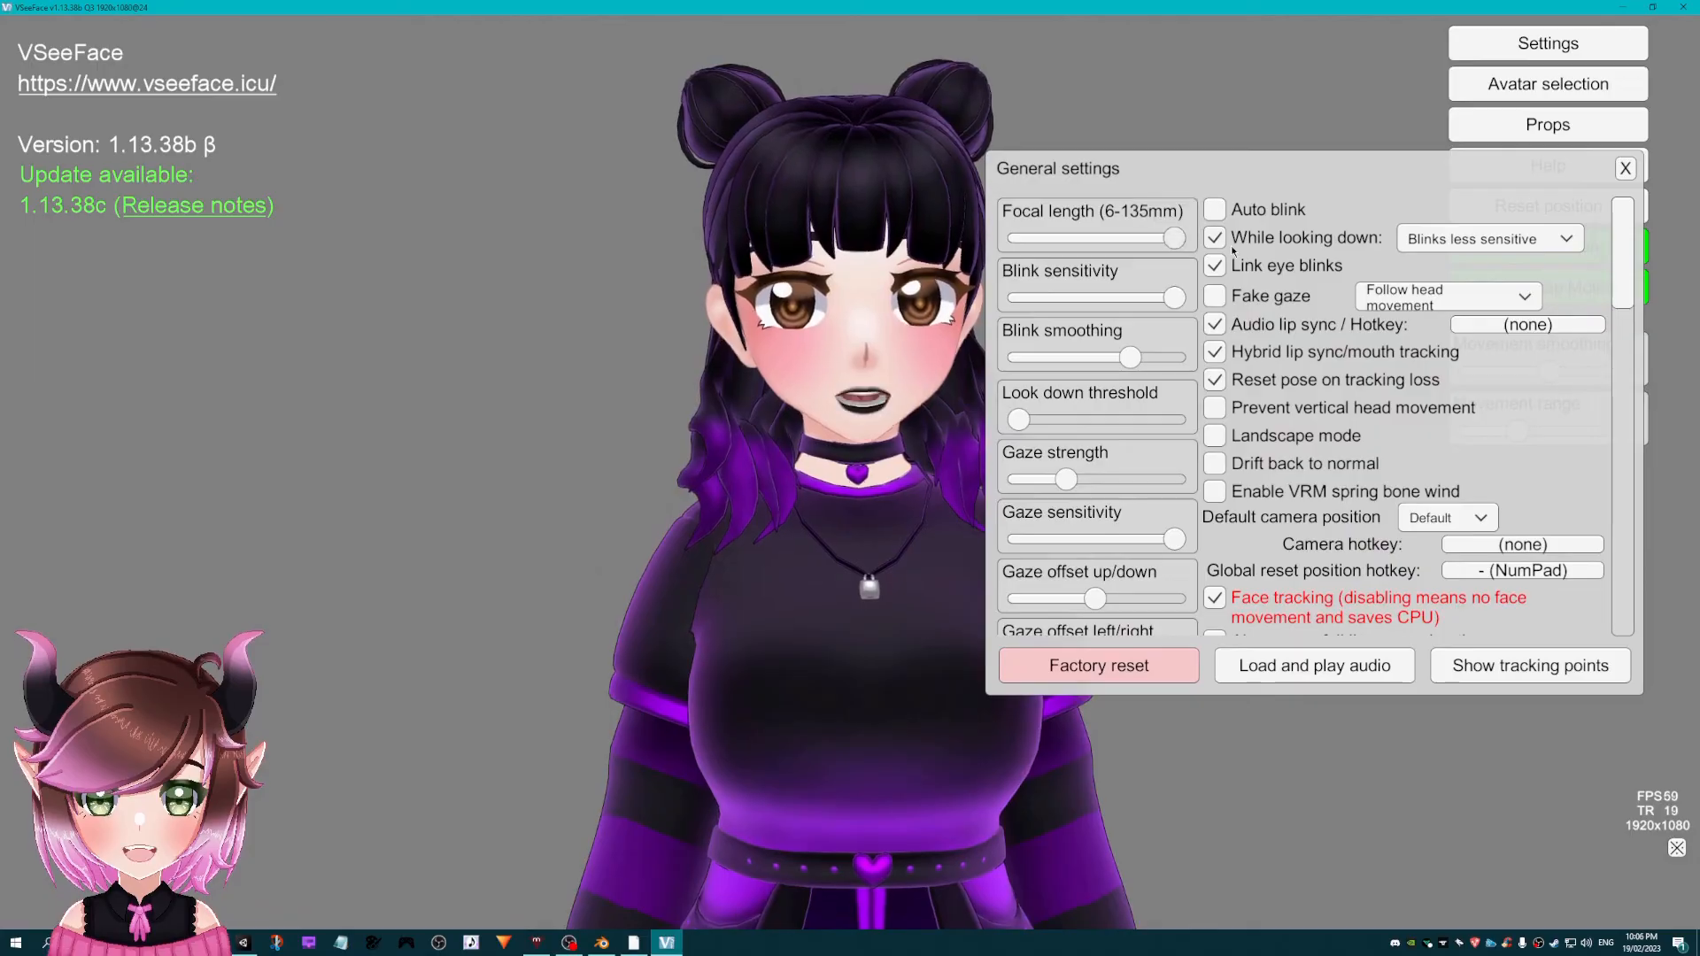
scroll(1293, 230, "down", 1)
left_click_drag(1303, 166, 1346, 195)
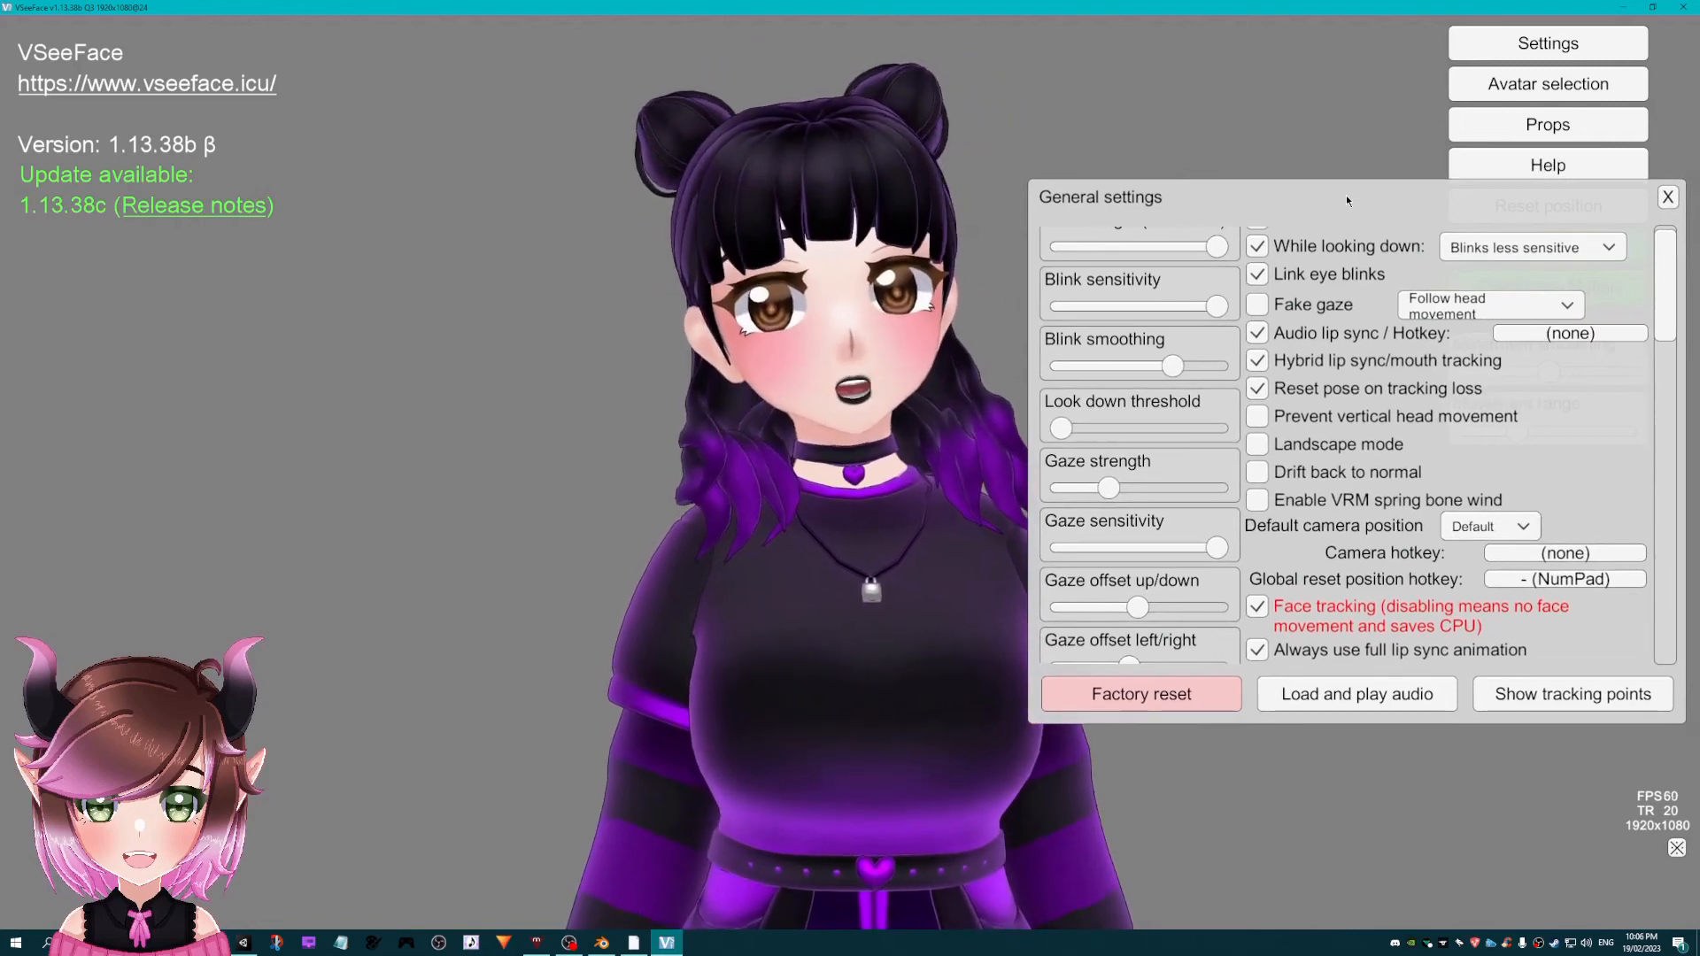
left_click_drag(1346, 197, 1328, 209)
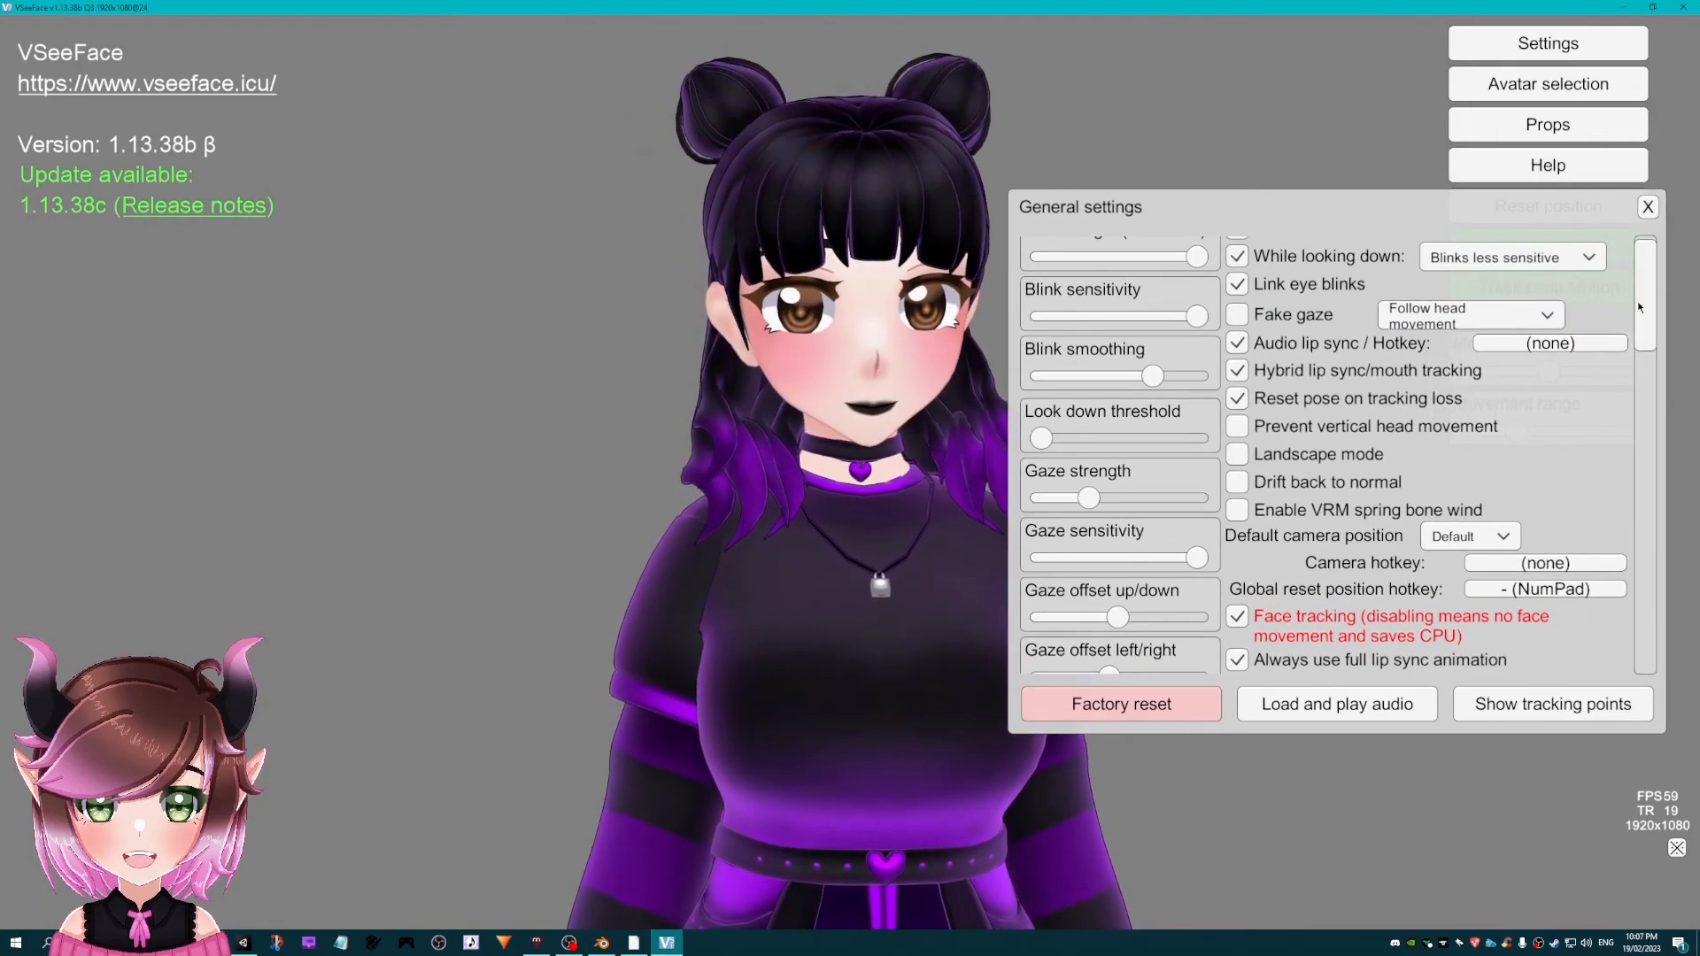
scroll(1634, 274, "up", 1)
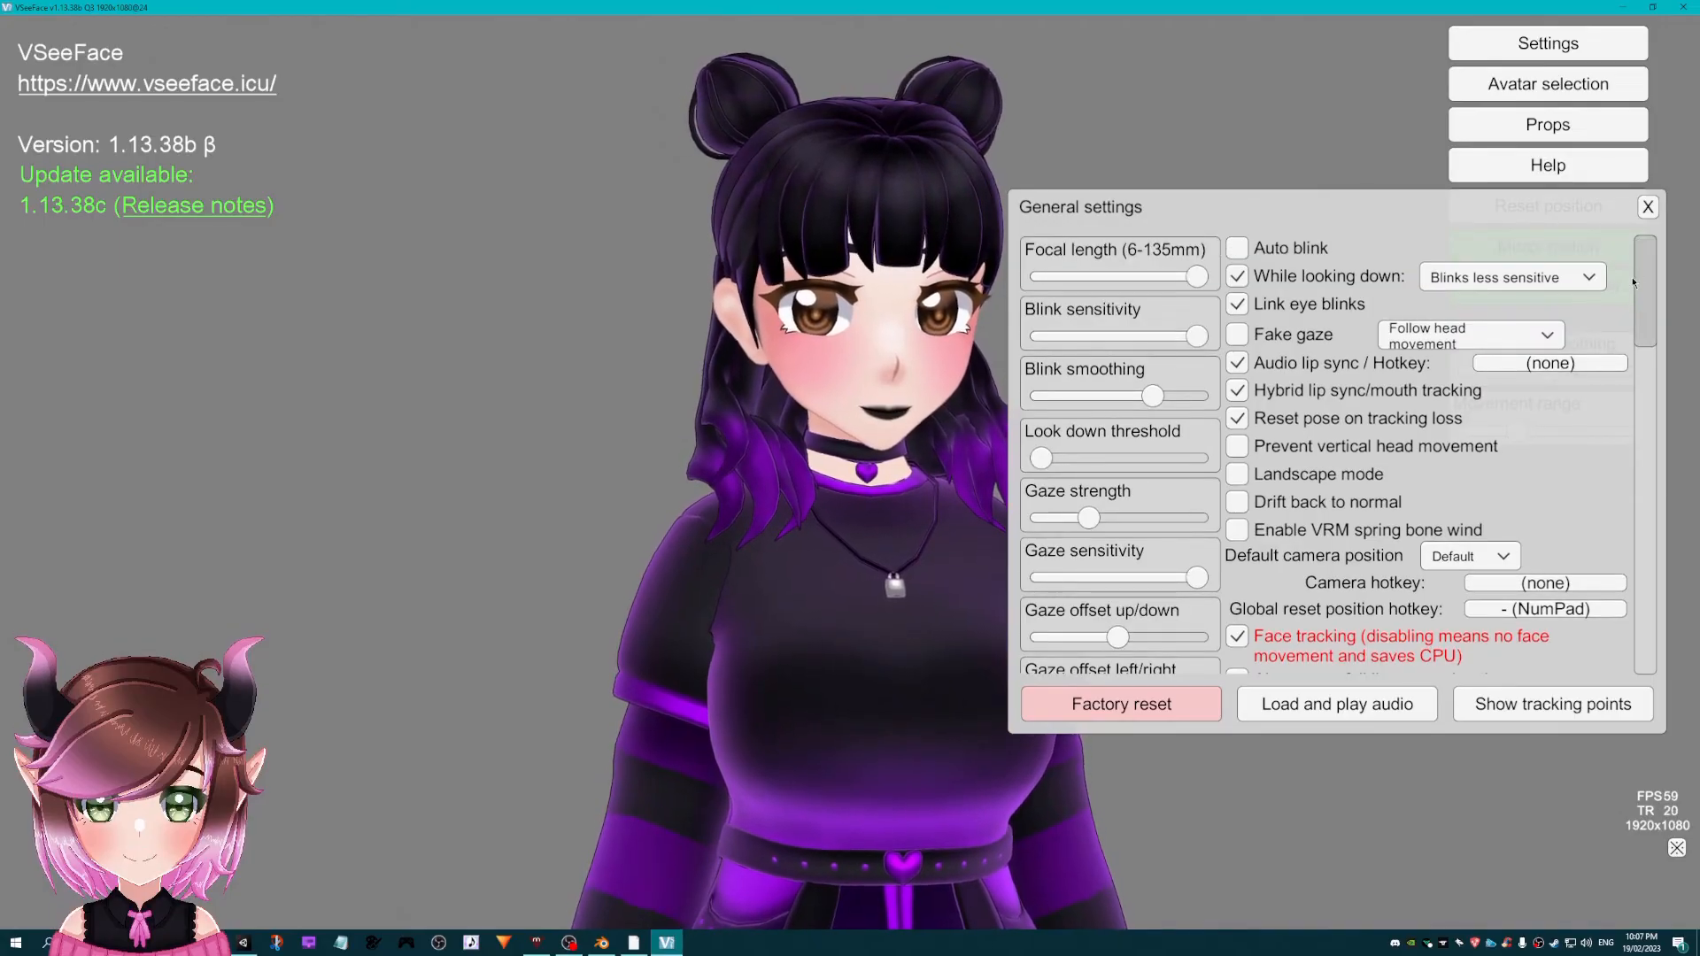
scroll(1634, 304, "down", 2)
left_click_drag(1634, 304, 1638, 399)
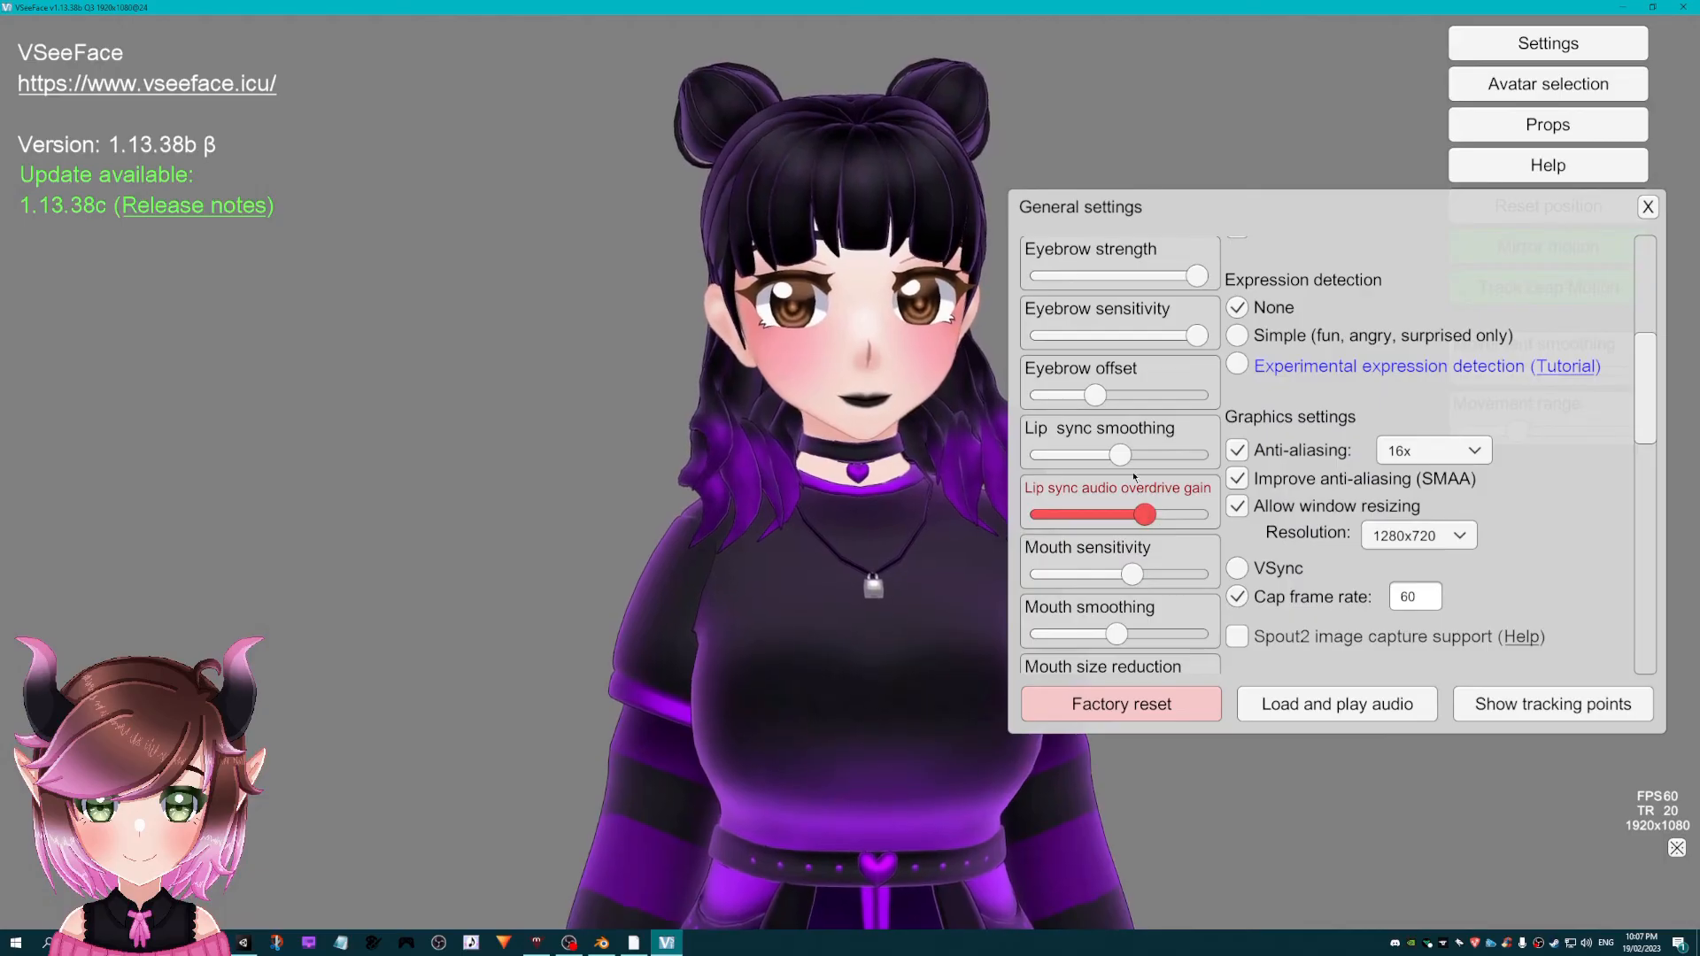
mouse_move(1145, 516)
left_mouse_down()
mouse_move(1199, 517)
mouse_move(1122, 520)
left_mouse_up()
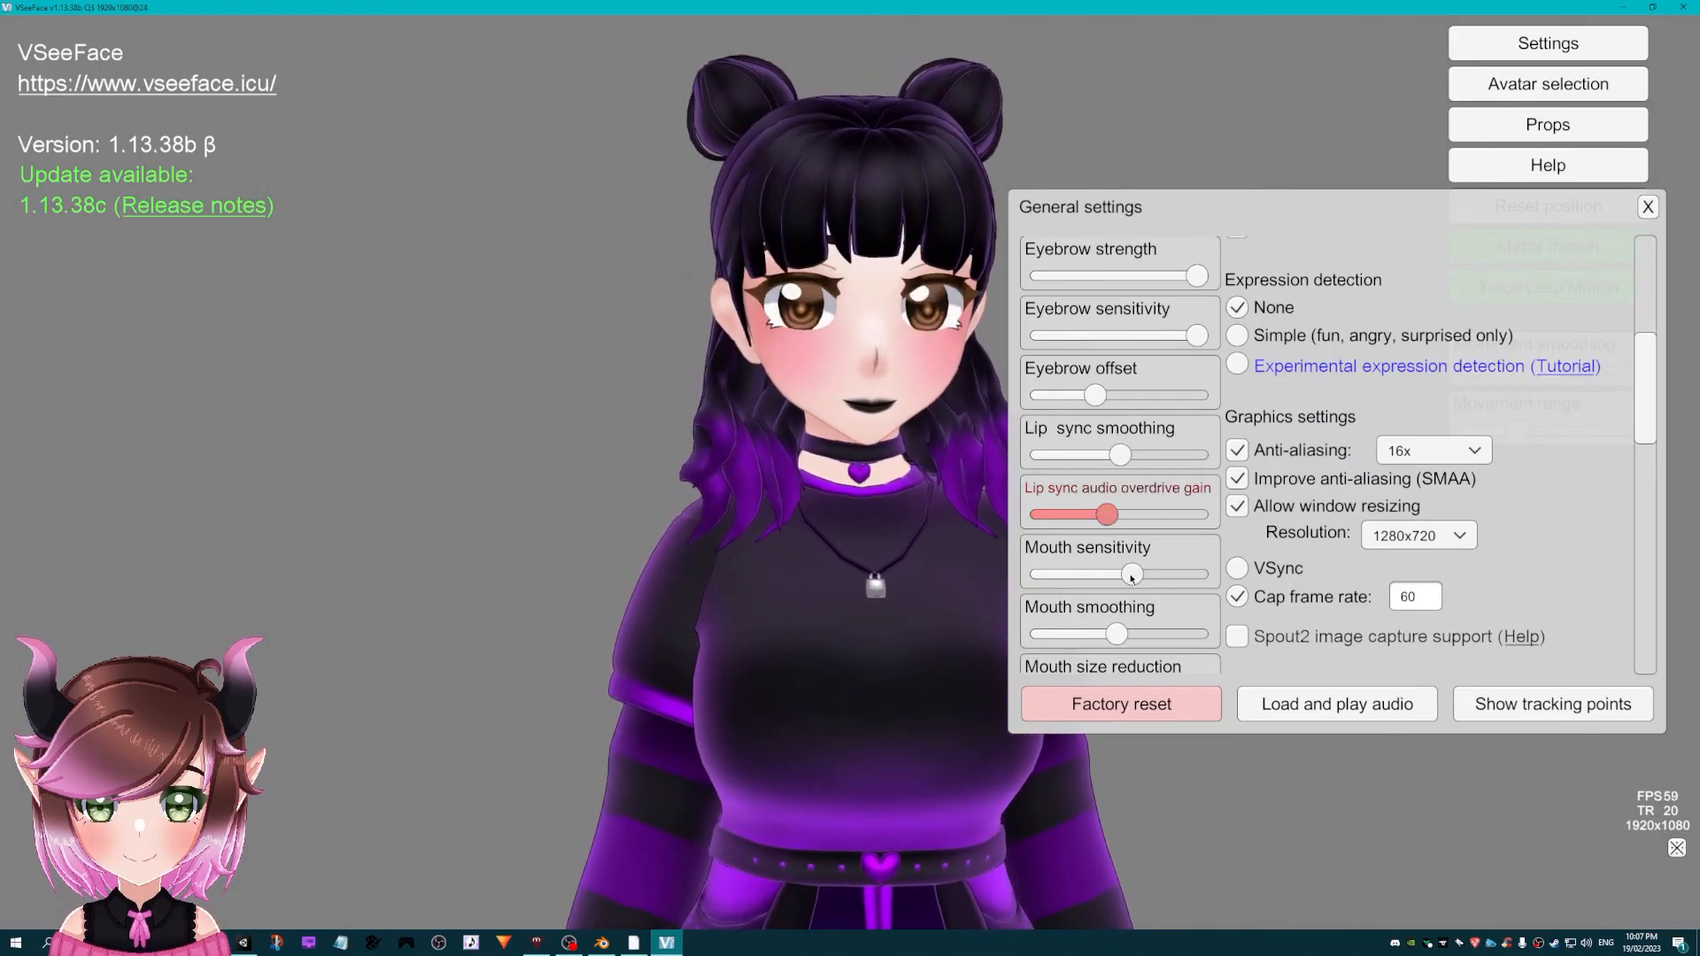
- Set mouth sensitivity to 1.00 and mouth smoothing to 0.13, and close the general settings
left_click_drag(1110, 579, 1203, 581)
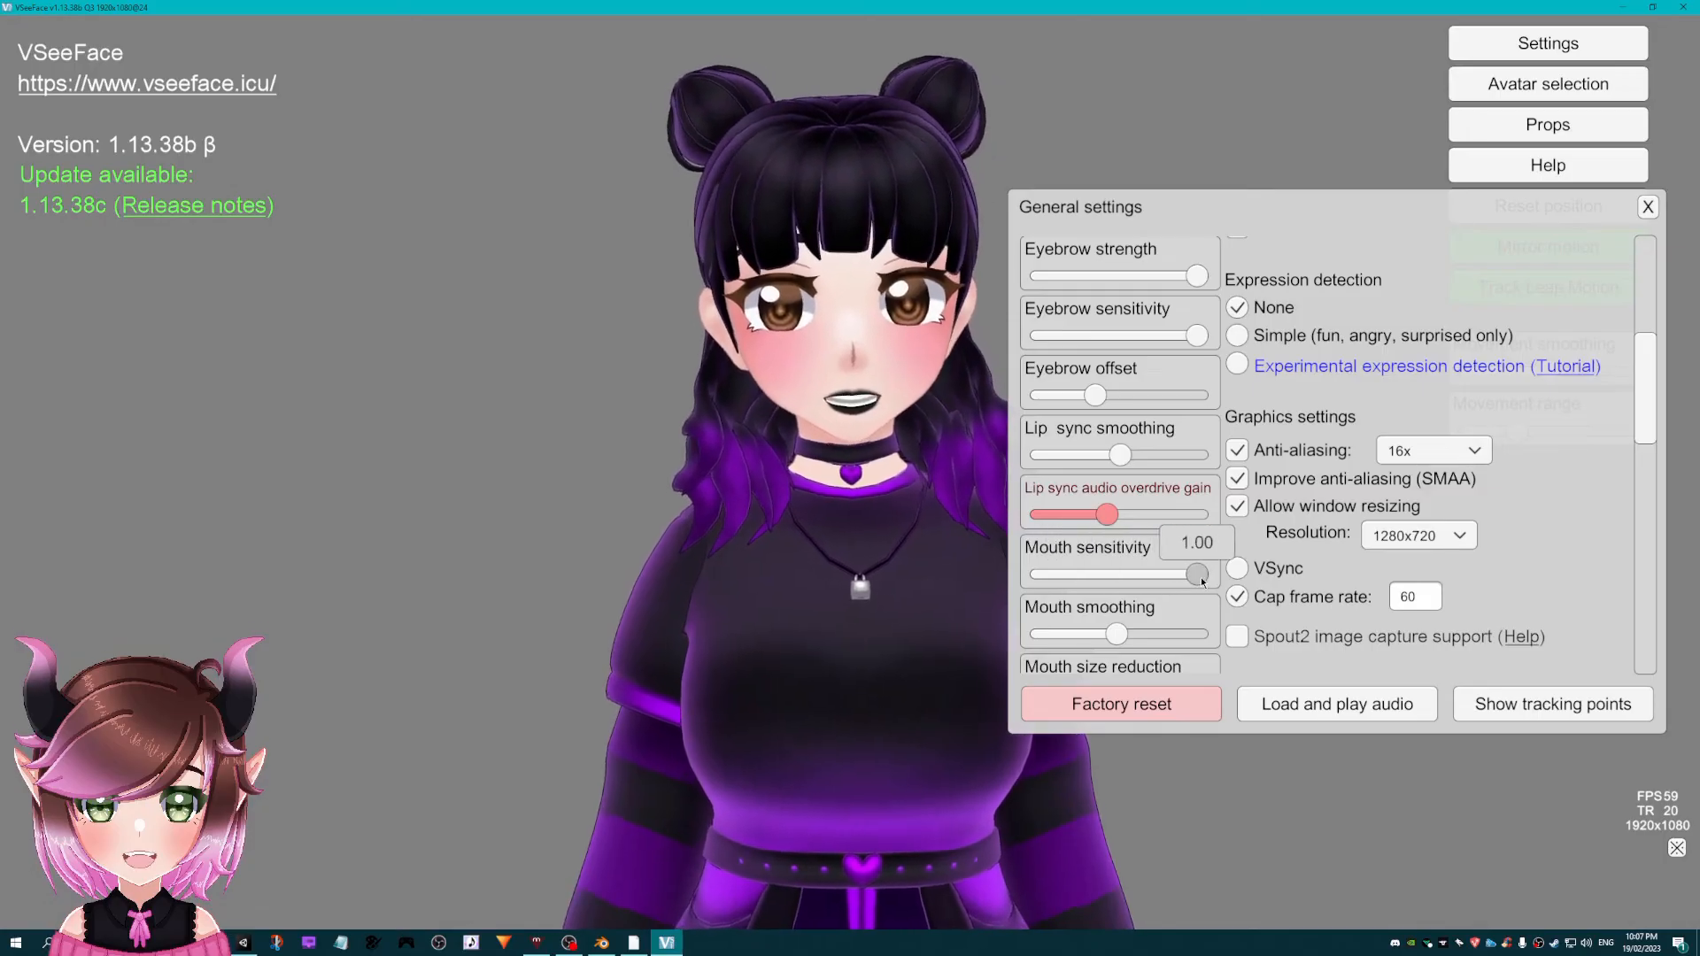
left_click_drag(1116, 634, 1066, 635)
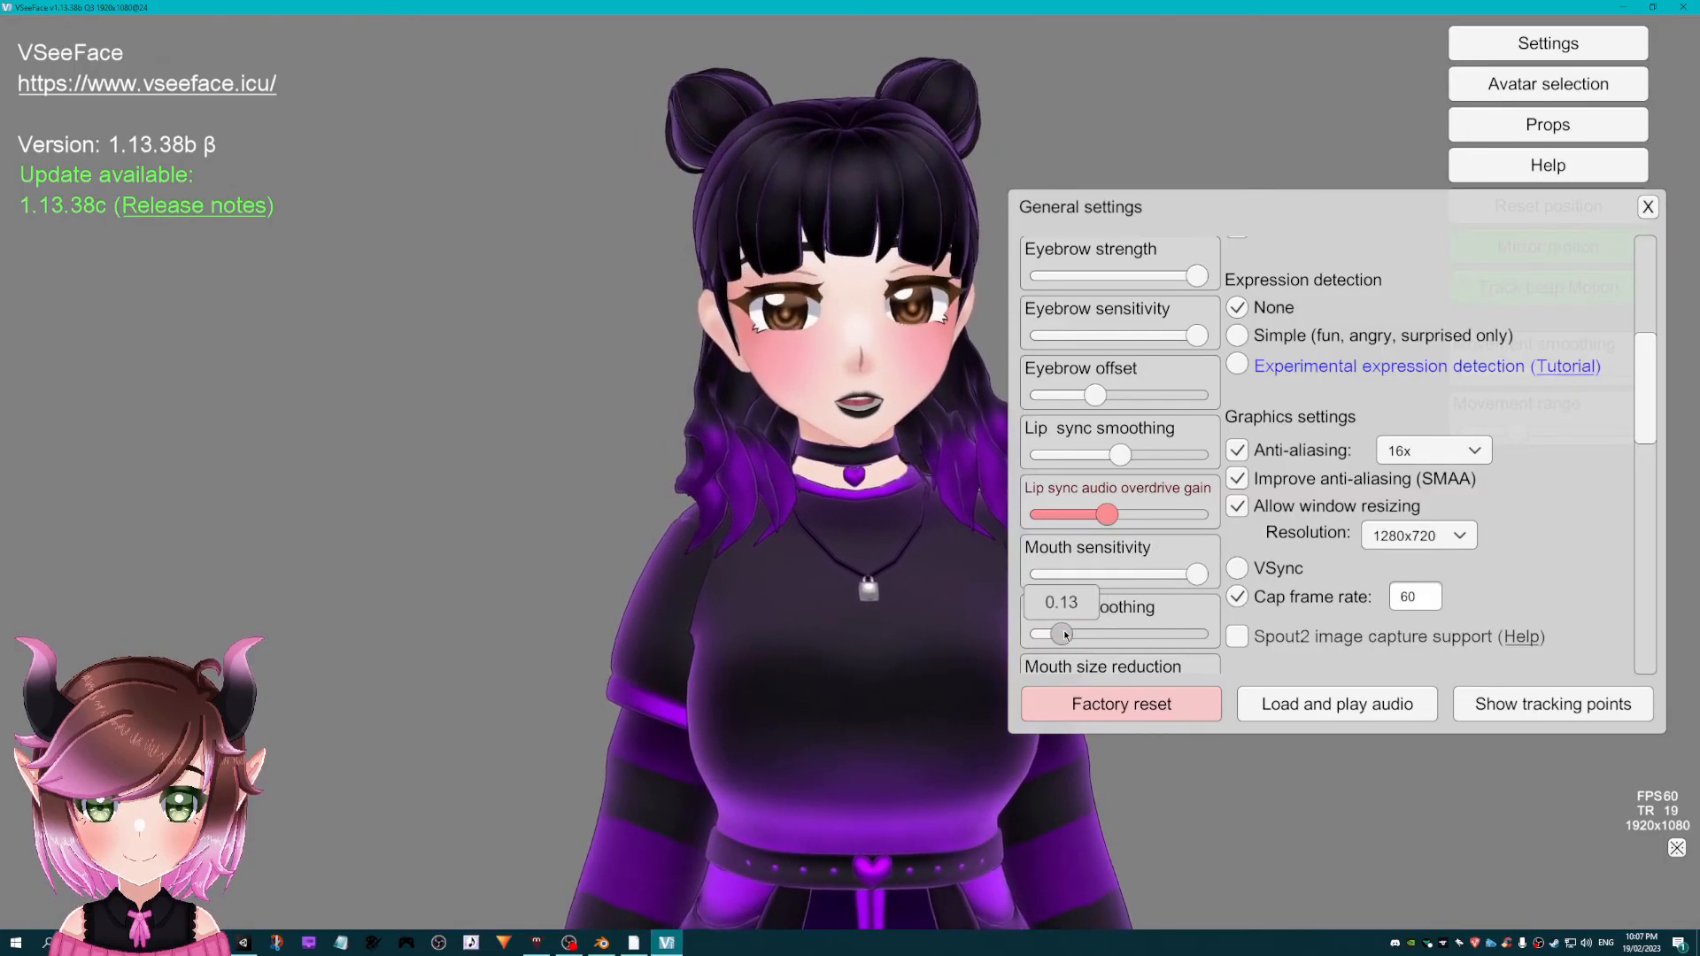
left_click_drag(1359, 212, 1343, 194)
left_click_drag(1629, 375, 1638, 422)
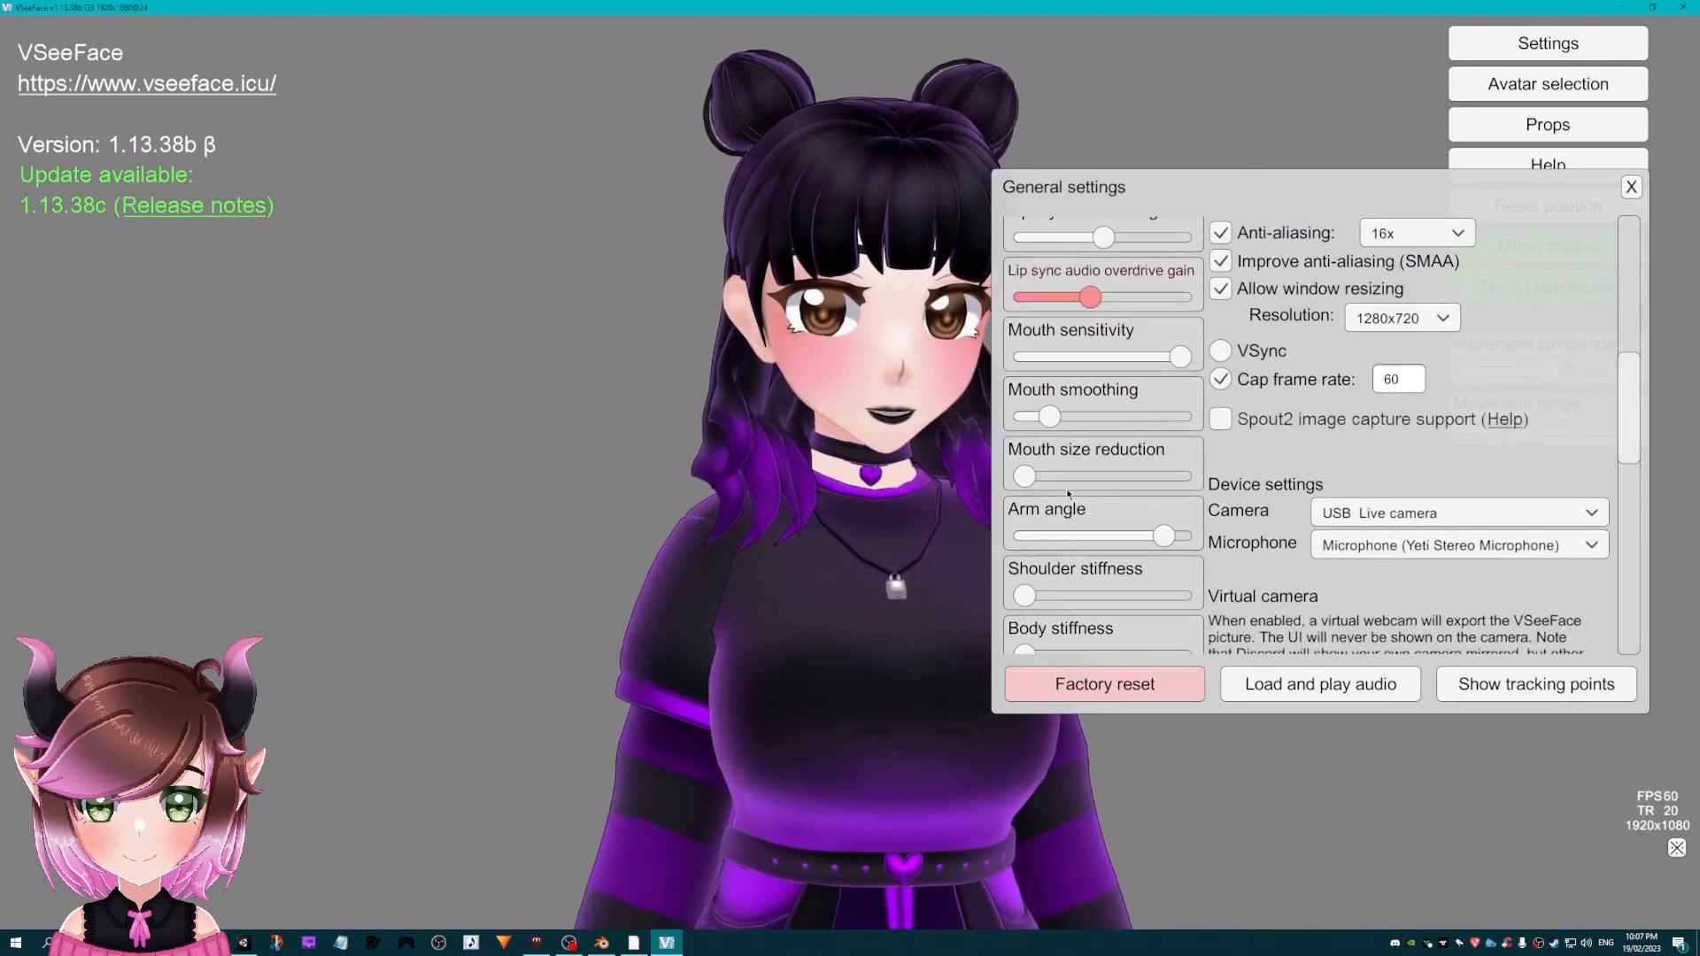
left_click_drag(1059, 486, 1017, 501)
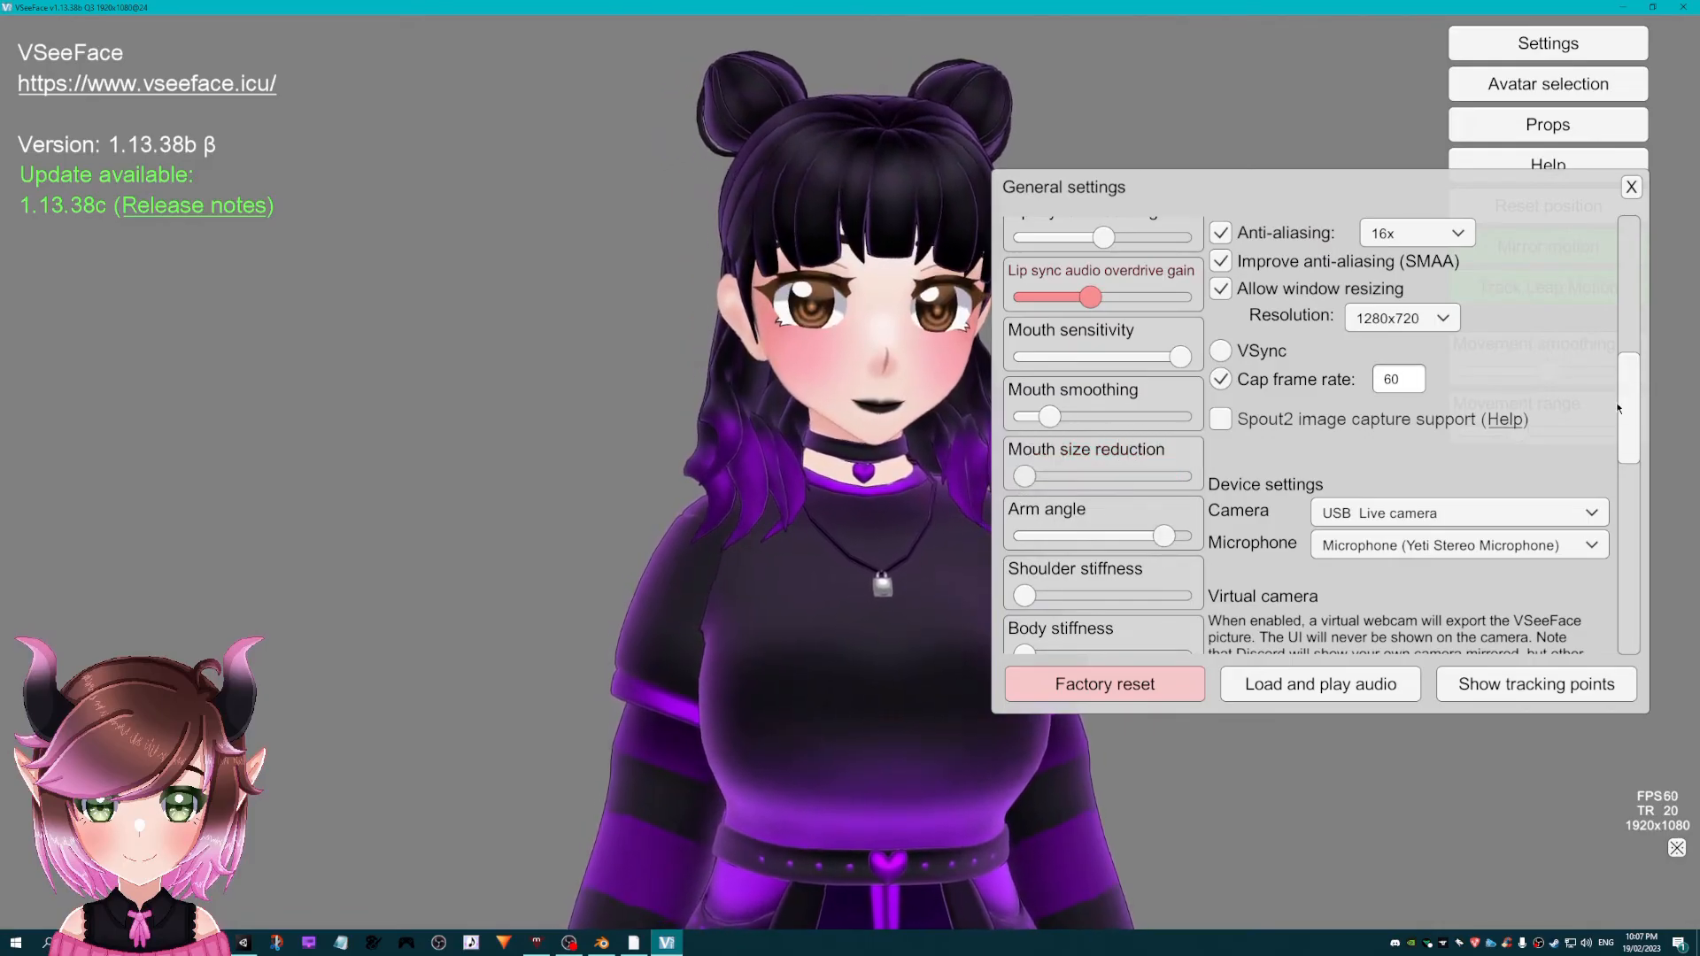
left_click_drag(1622, 408, 1628, 347)
left_click(1631, 188)
- Assign the F6 hotkey to the Chocker Off expression in the expression settings
left_click(1548, 44)
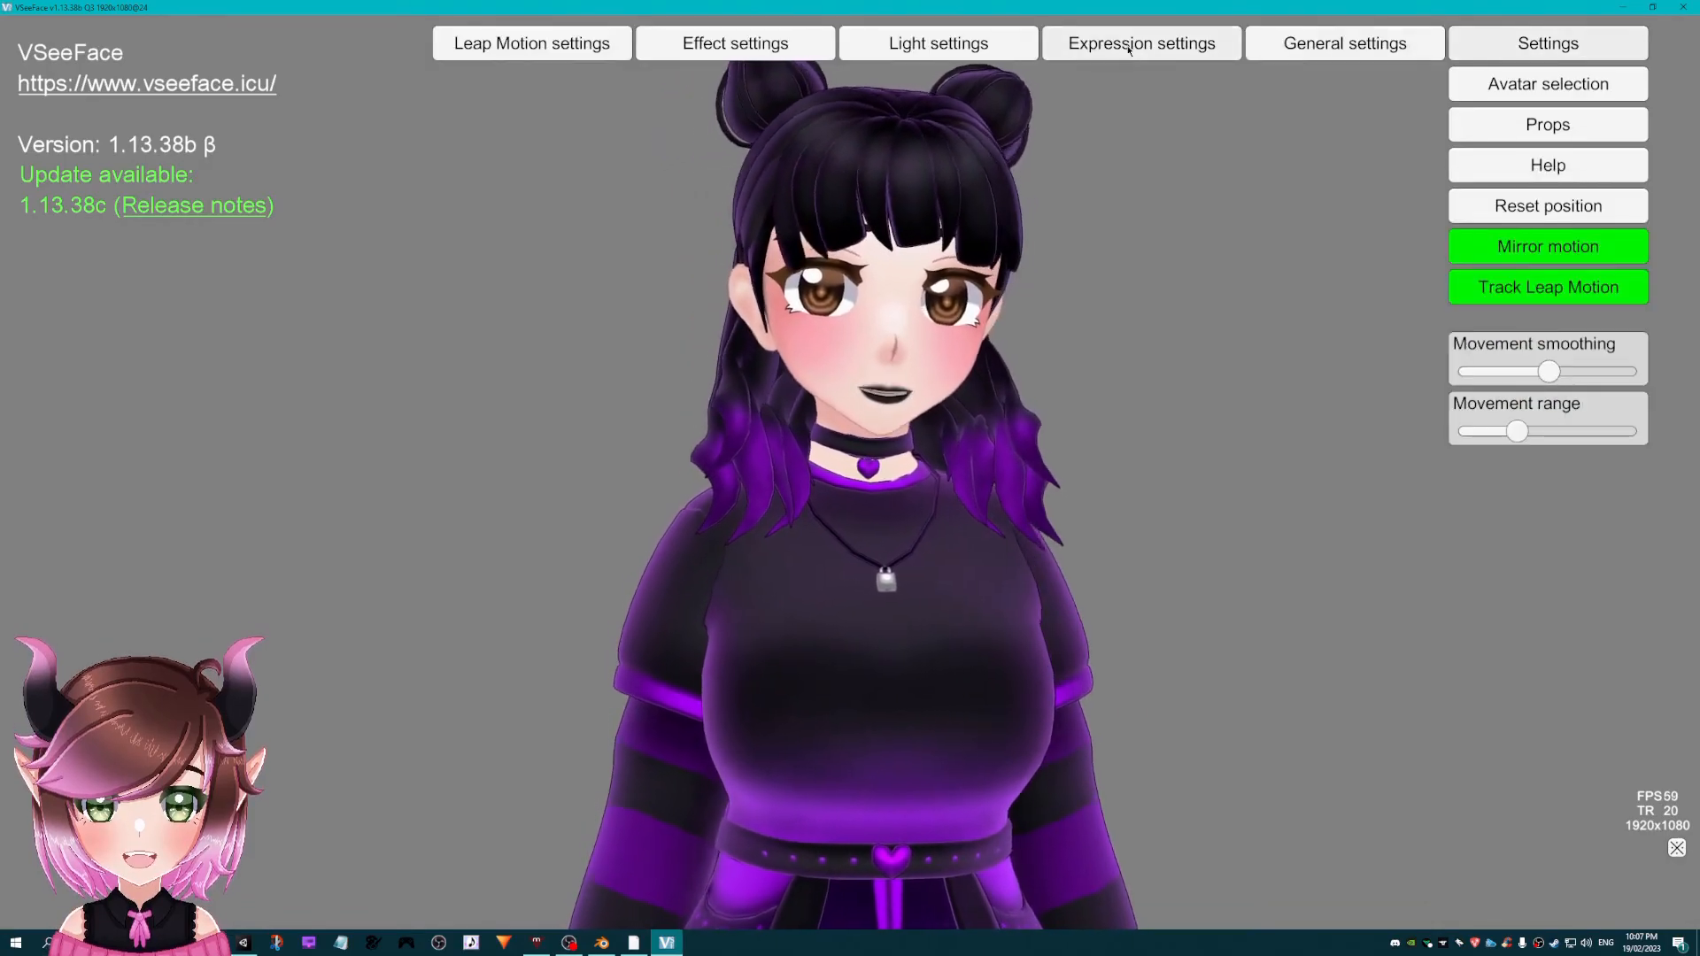
left_click(1129, 51)
left_click_drag(200, 174, 446, 115)
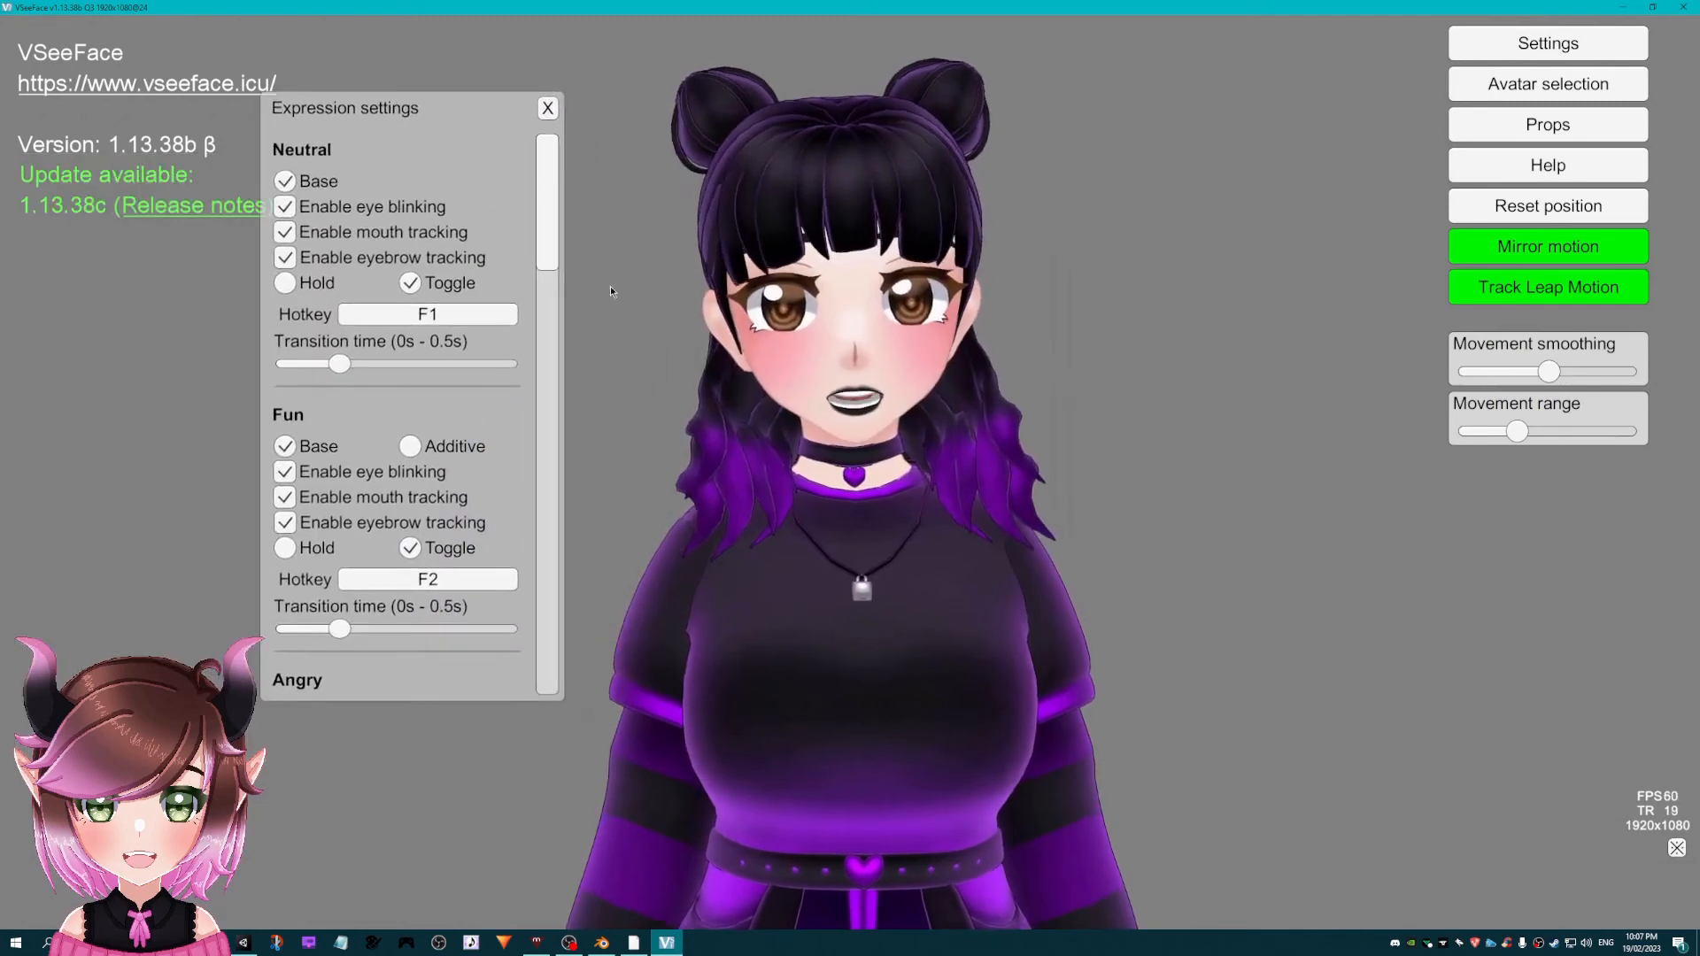
left_click_drag(547, 203, 625, 429)
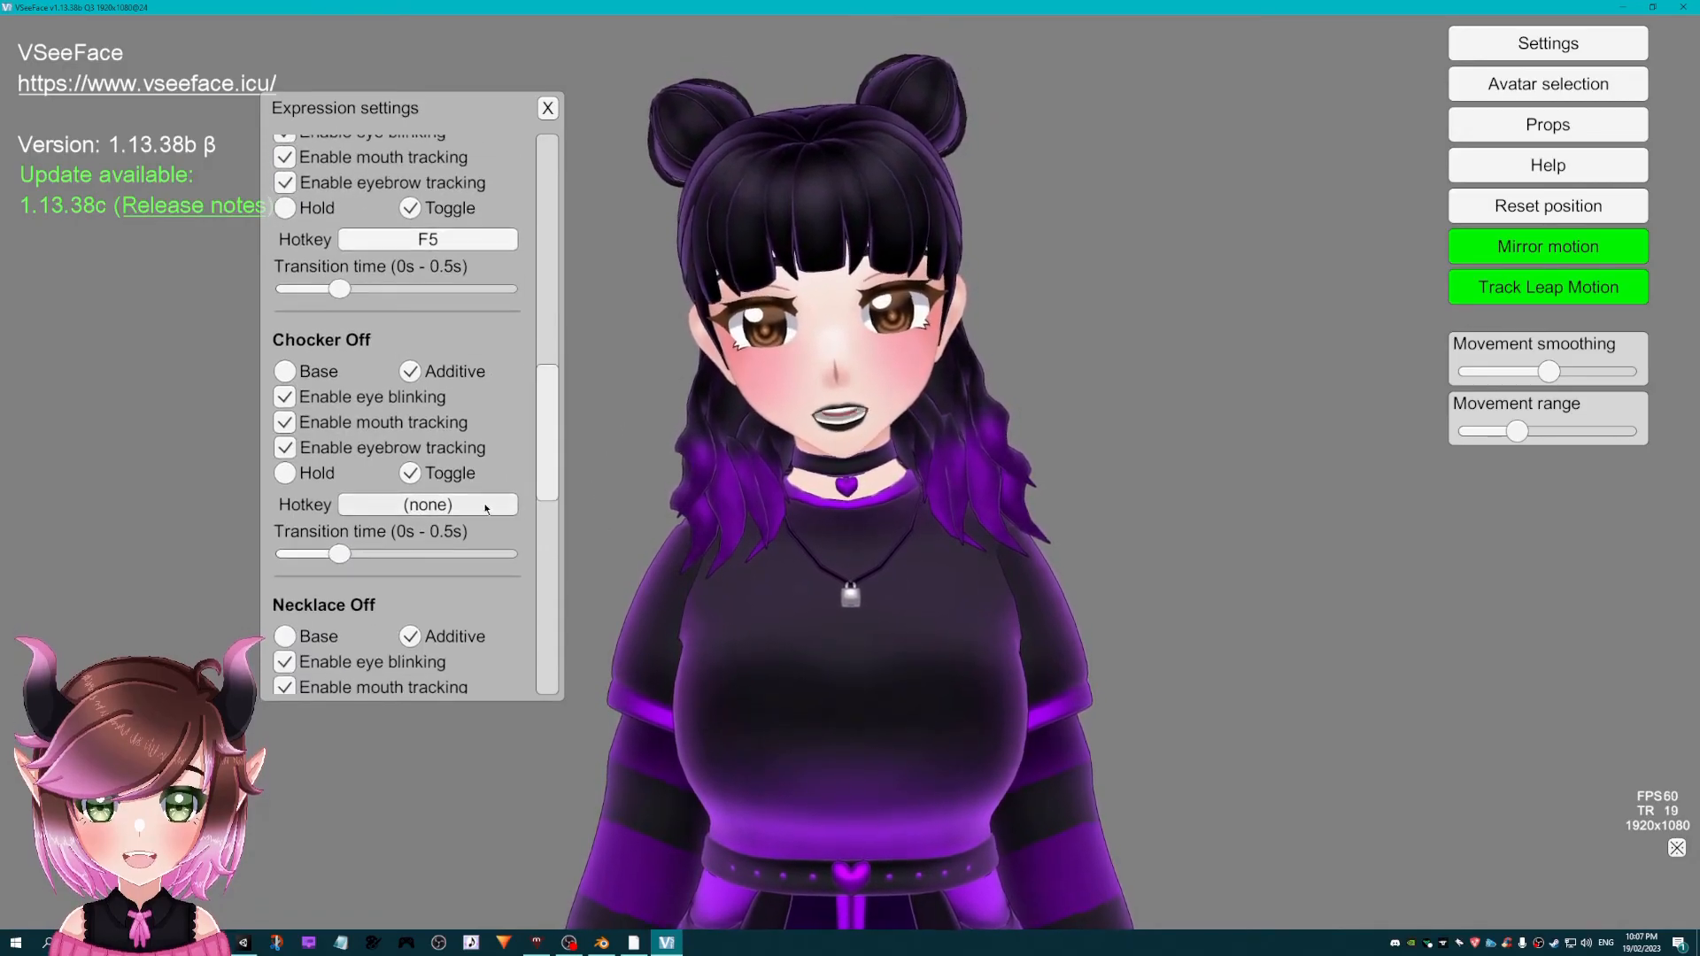
left_click(486, 505)
key("F6")
left_click(846, 471)
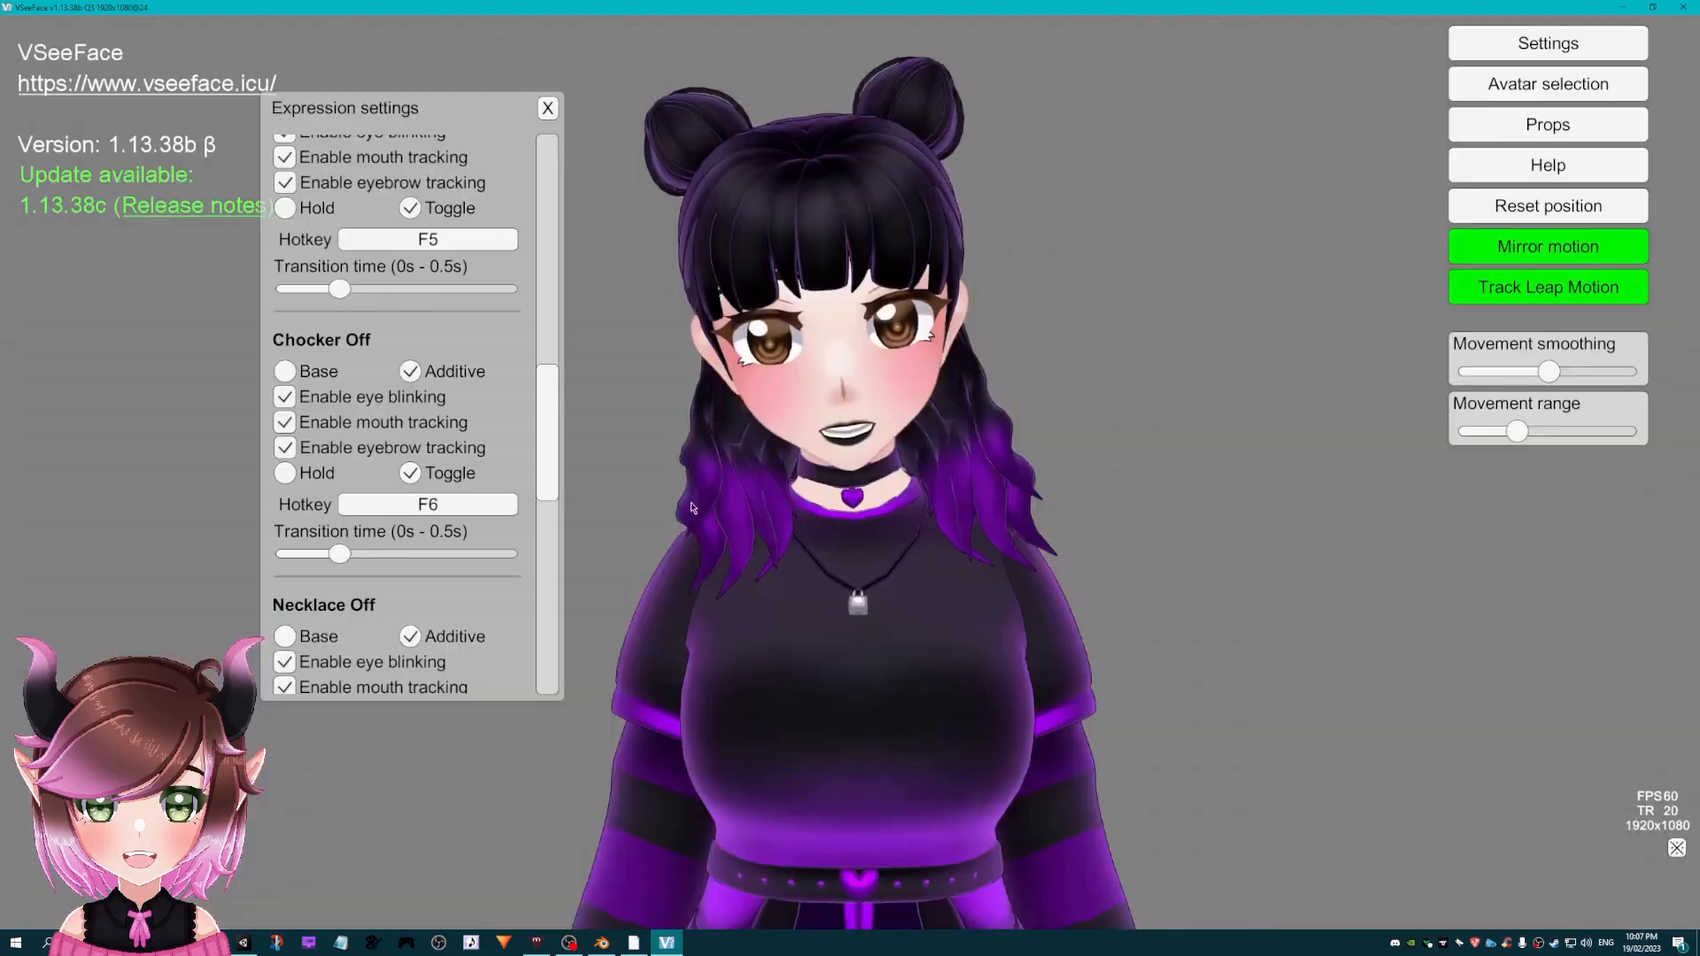
- Assign the F7 hotkey to the Necklace Off expression
scroll(546, 454, "down", 5)
left_click(460, 493)
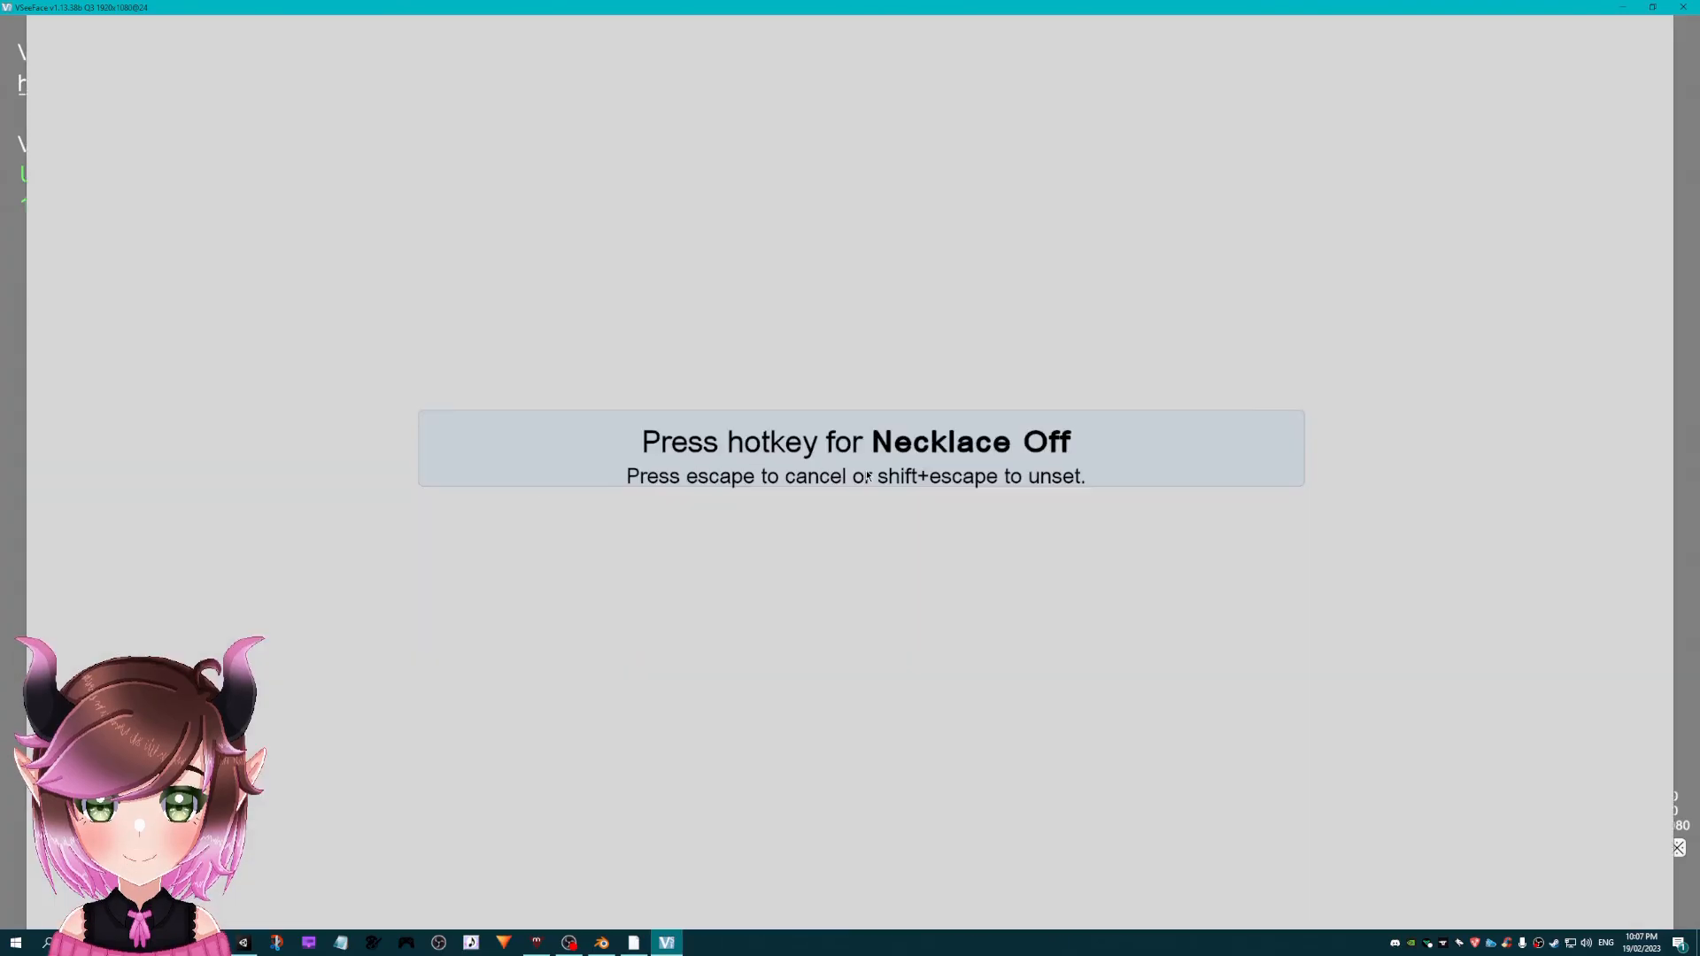
key("F7")
left_click(802, 469)
scroll(544, 460, "down", 4)
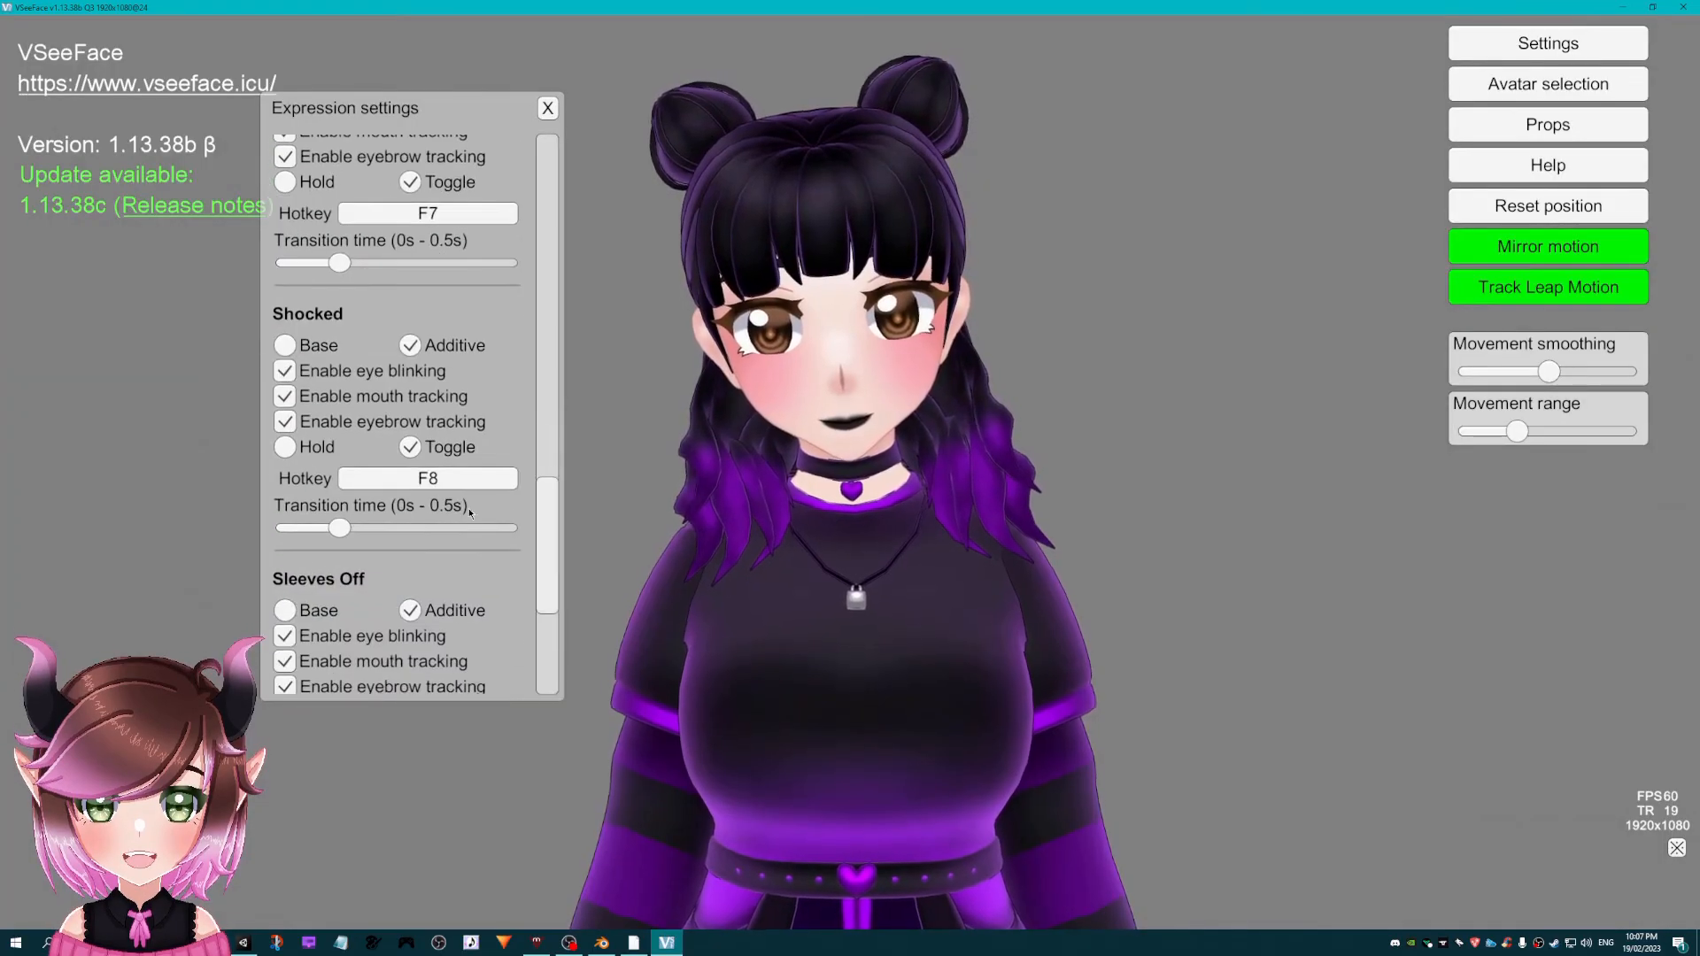
- Assign the F9 hotkey to the Sleeves Off expression
scroll(555, 522, "down", 4)
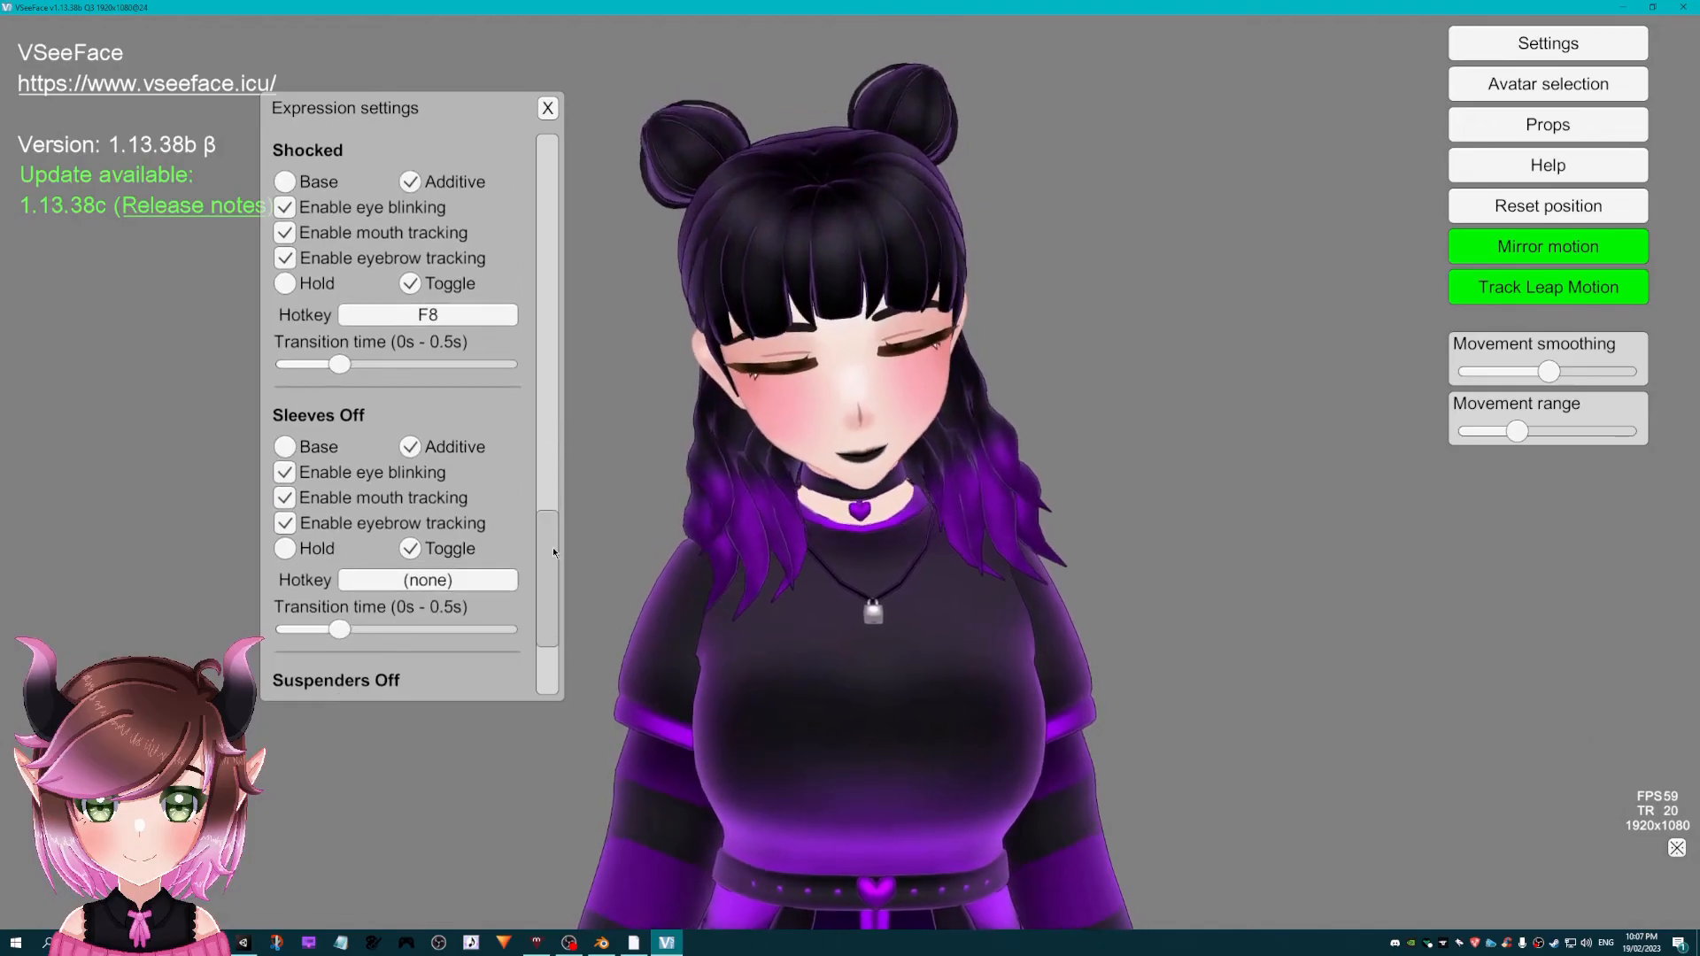
scroll(552, 547, "down", 1)
left_click(473, 542)
key("F9")
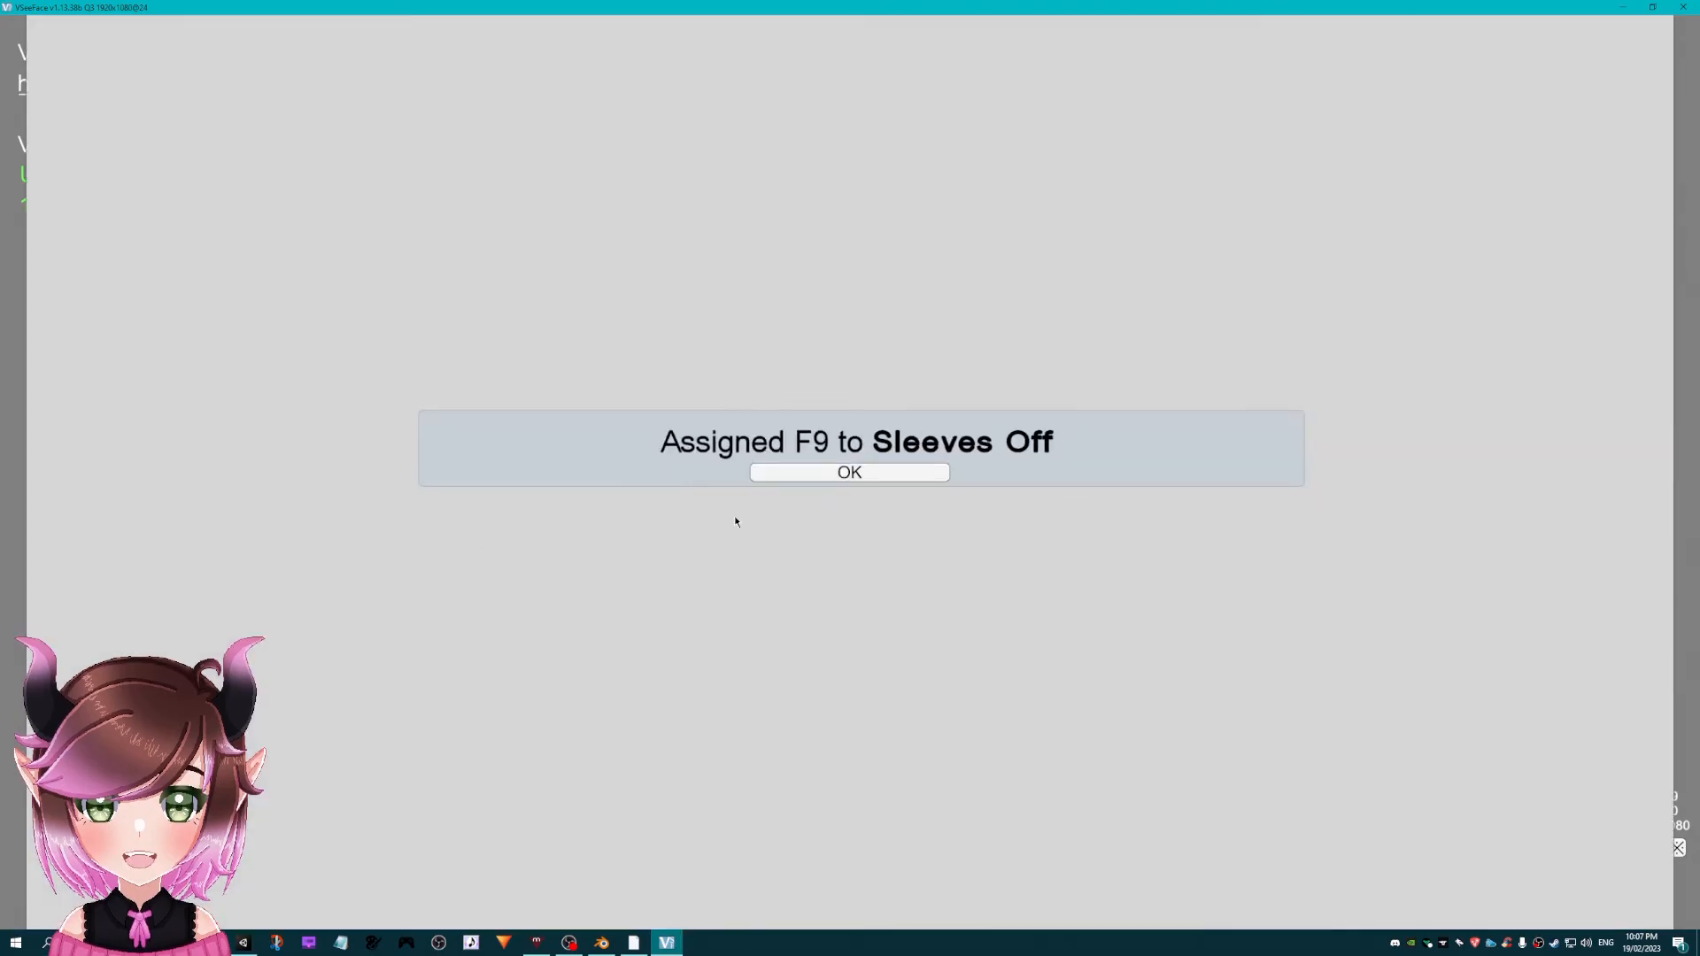
left_click(811, 473)
- Assign the F10 hotkey to the Suspenders Off expression
scroll(460, 567, "down", 2)
left_click(458, 605)
key("F10")
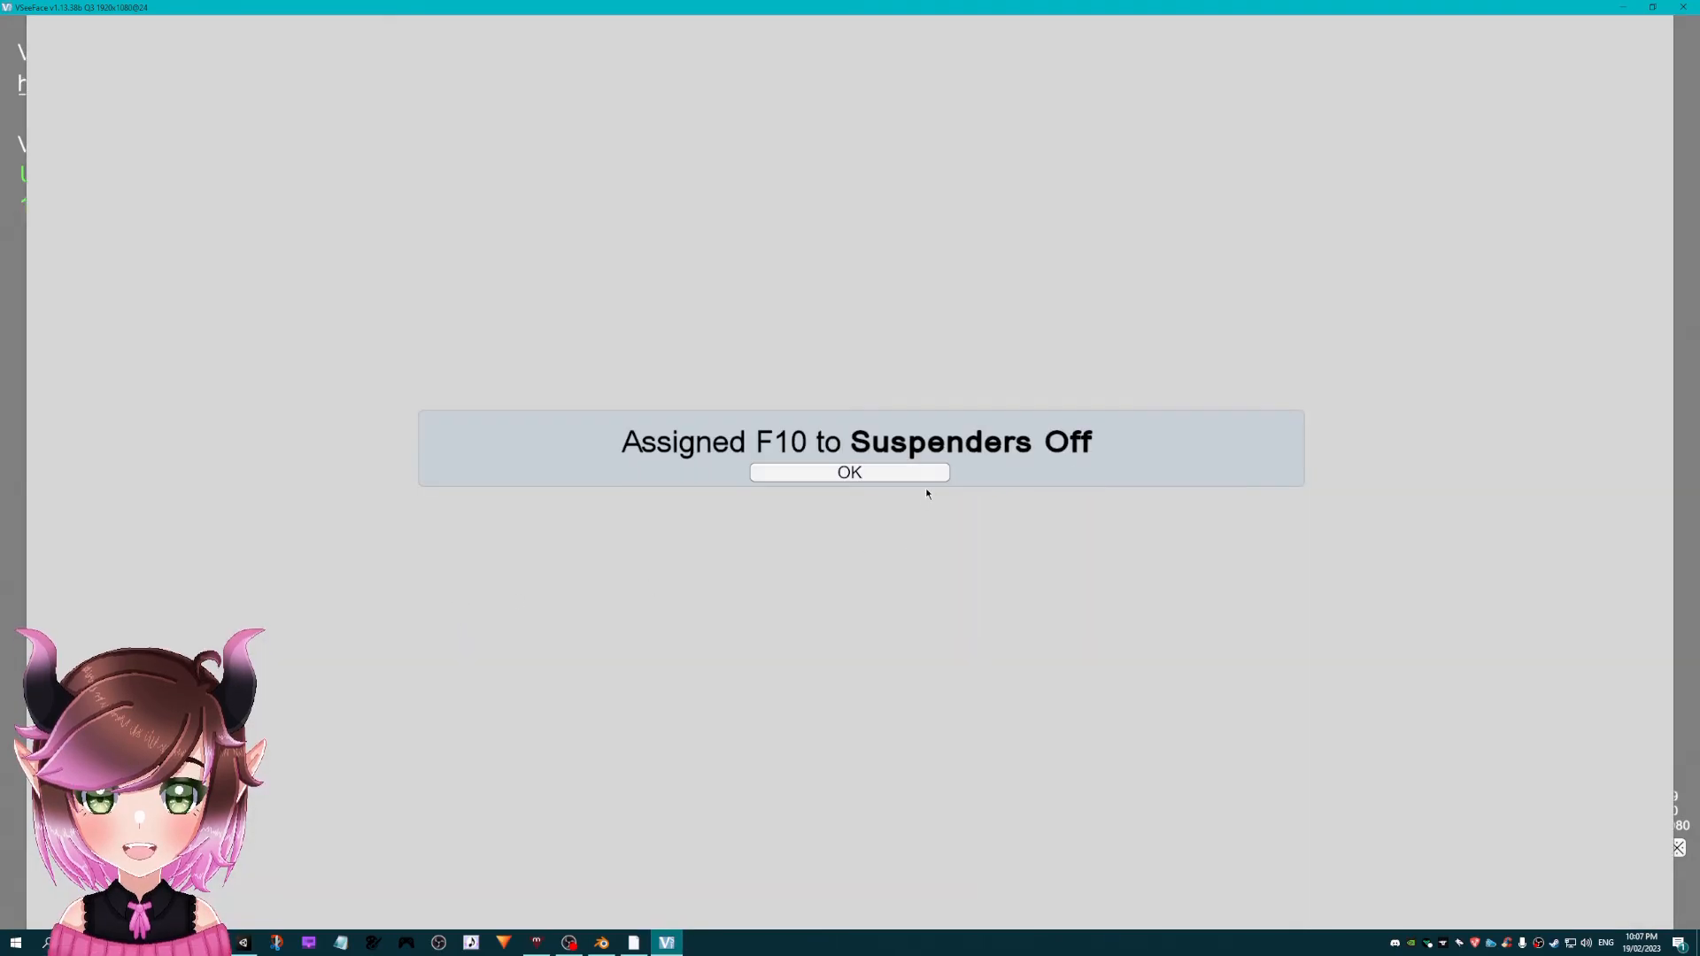
left_click(925, 476)
- Reset the avatar's position in the VSeeFace preview
left_click(956, 394)
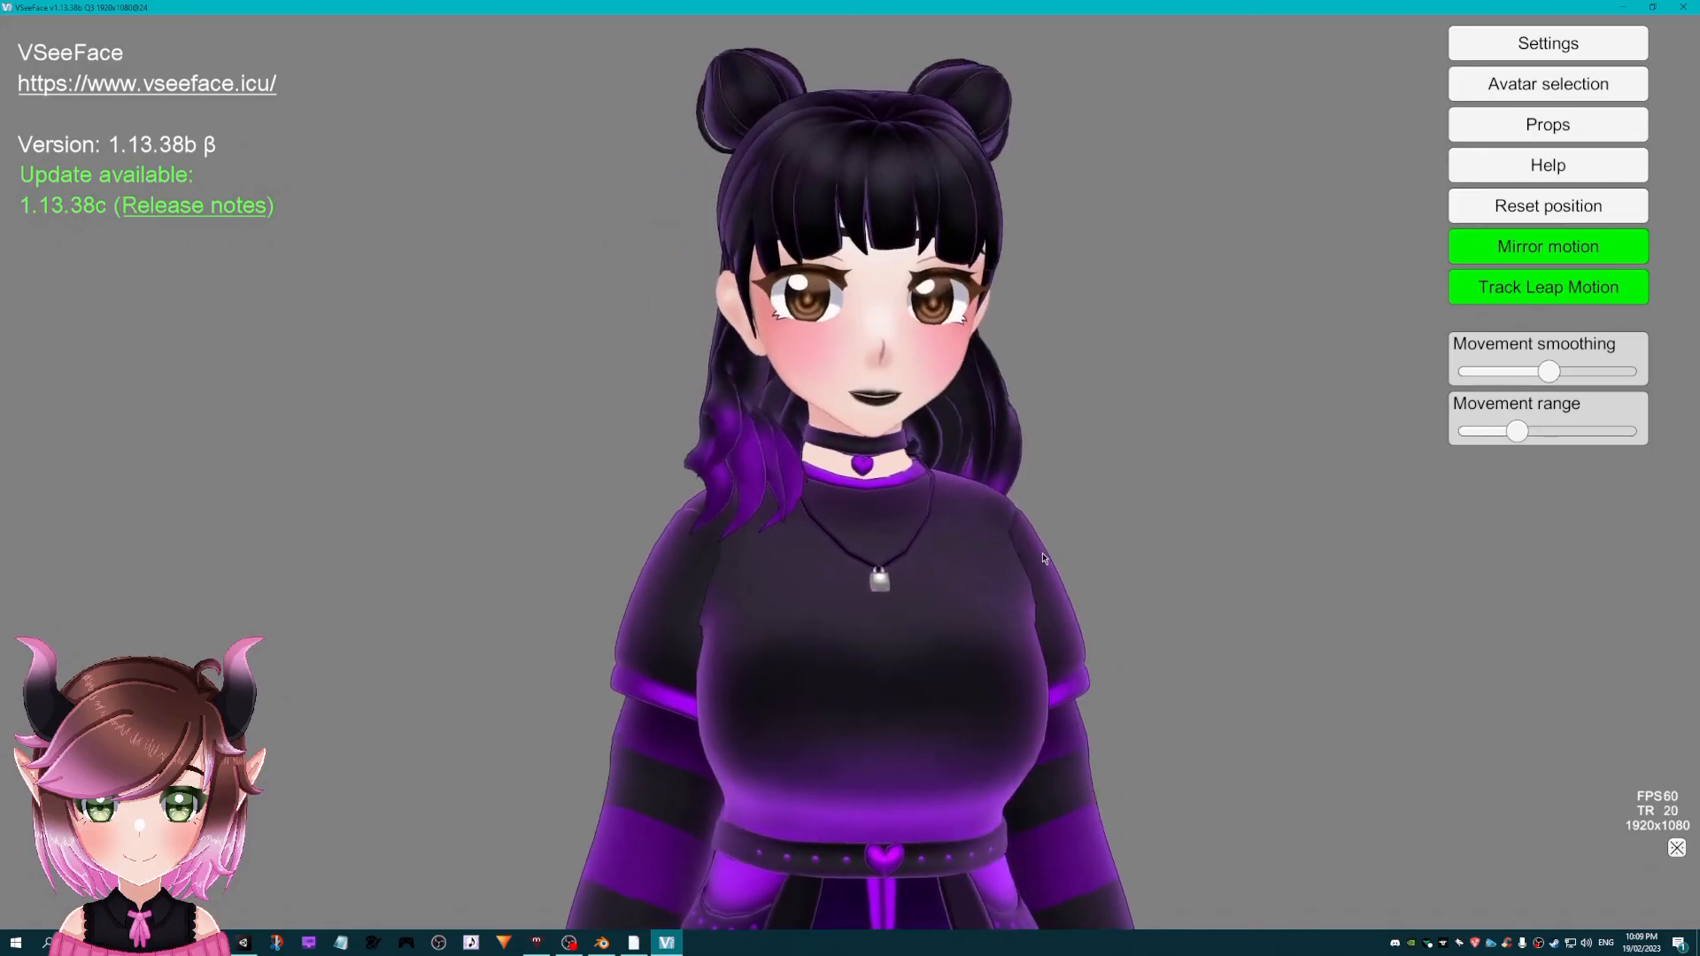
left_click(1526, 217)
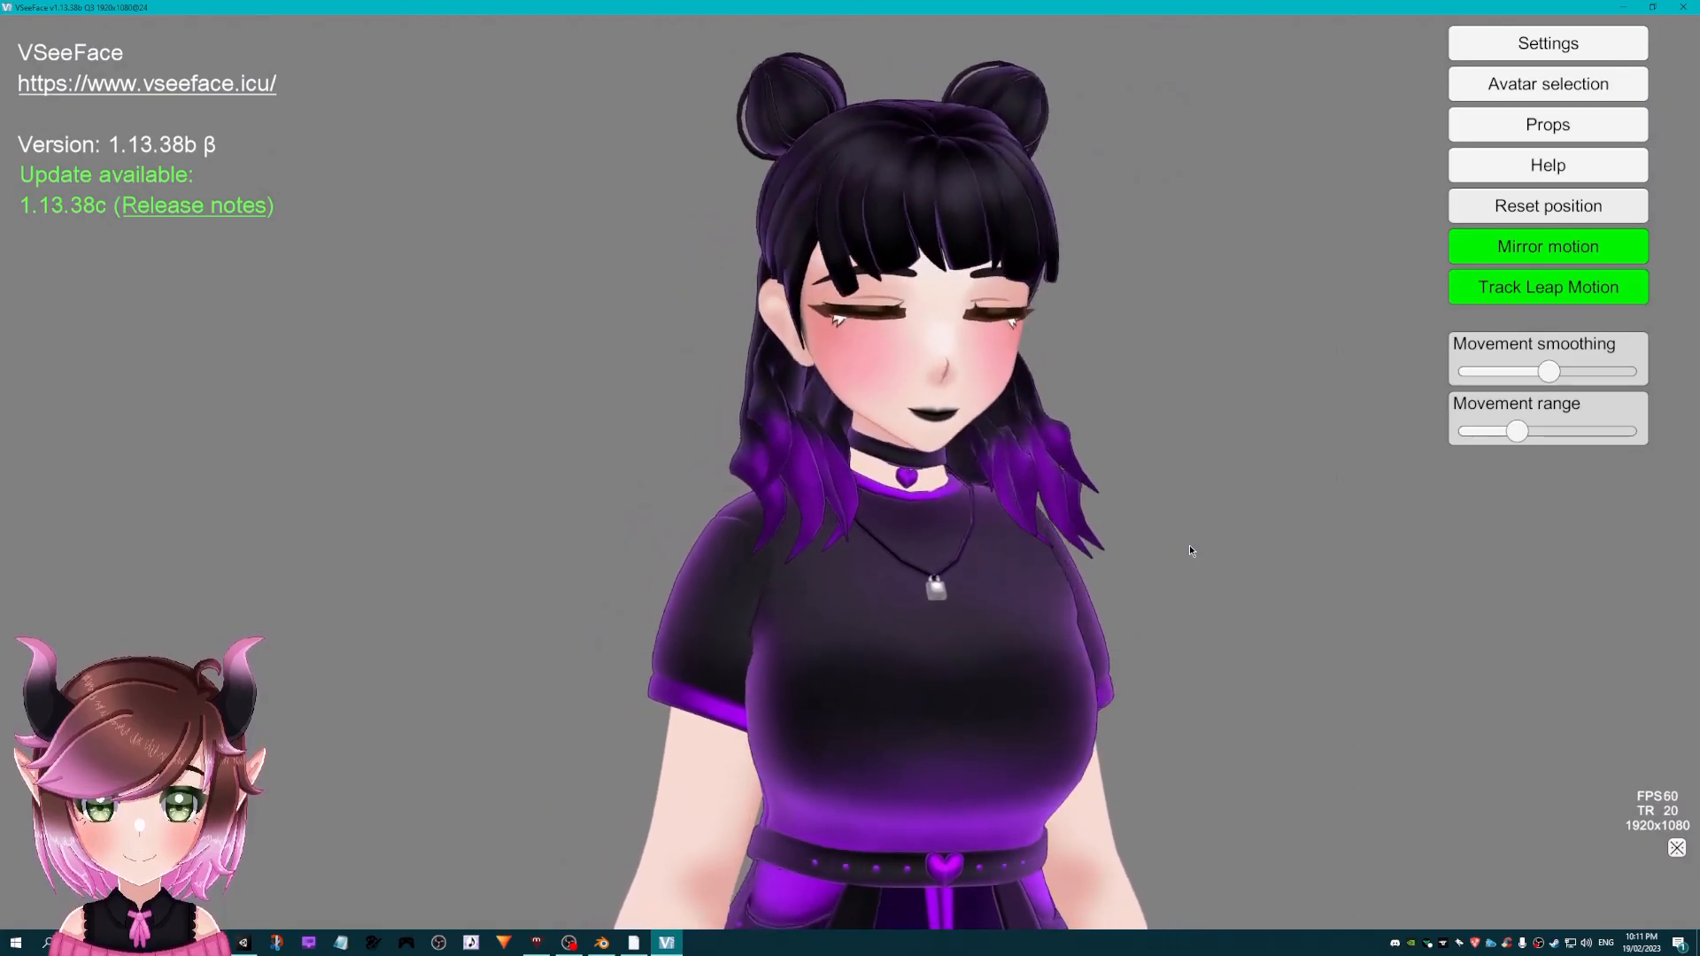
- Recentre the avatar in the preview using the position reset
left_click(1573, 49)
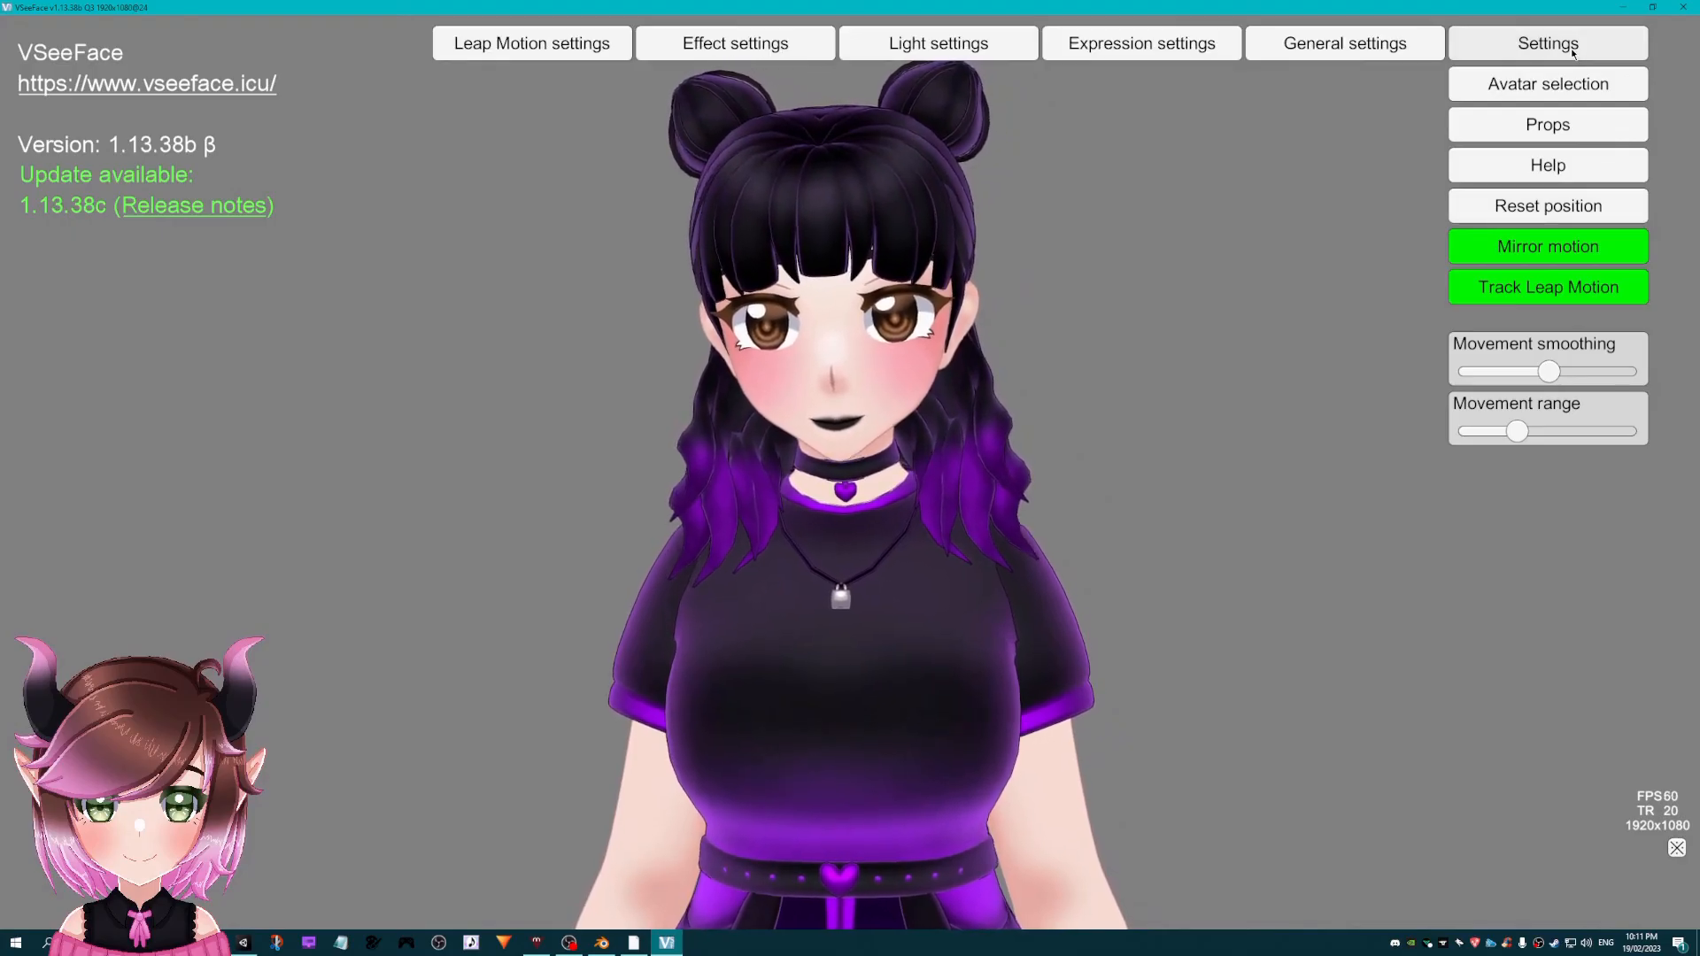
left_click(1573, 46)
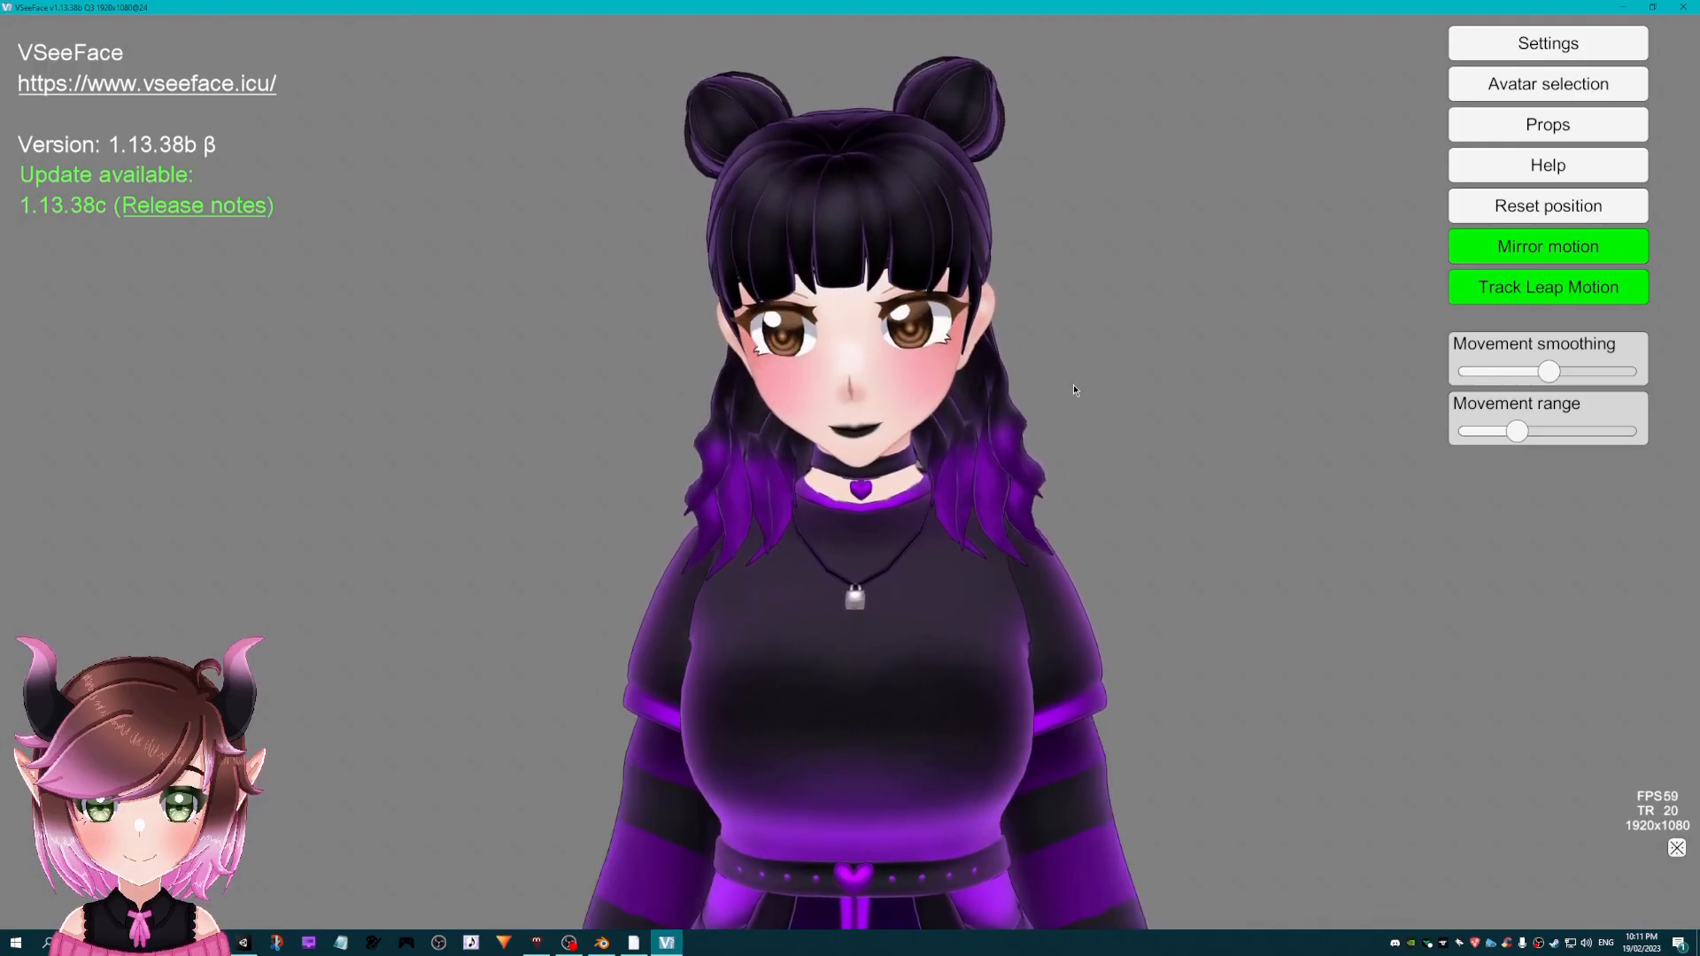
left_click(1555, 216)
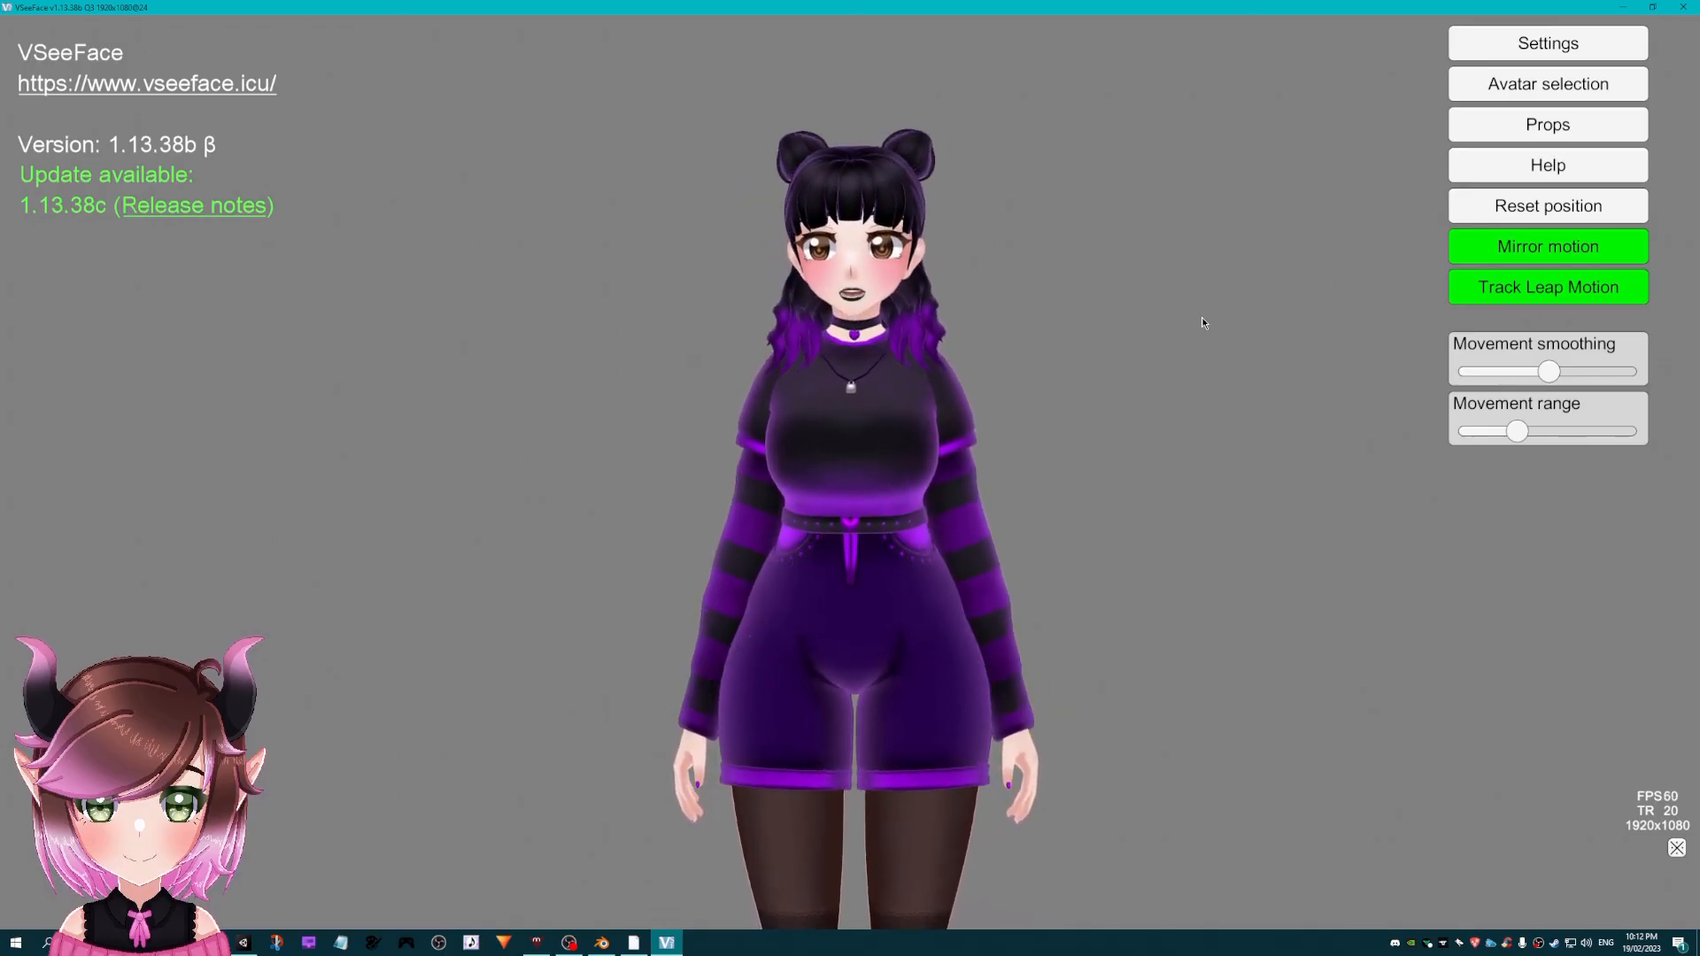
- Test the assigned hotkeys by toggling the avatar's choker, necklace, sleeves and suspenders off and on
key("F1")
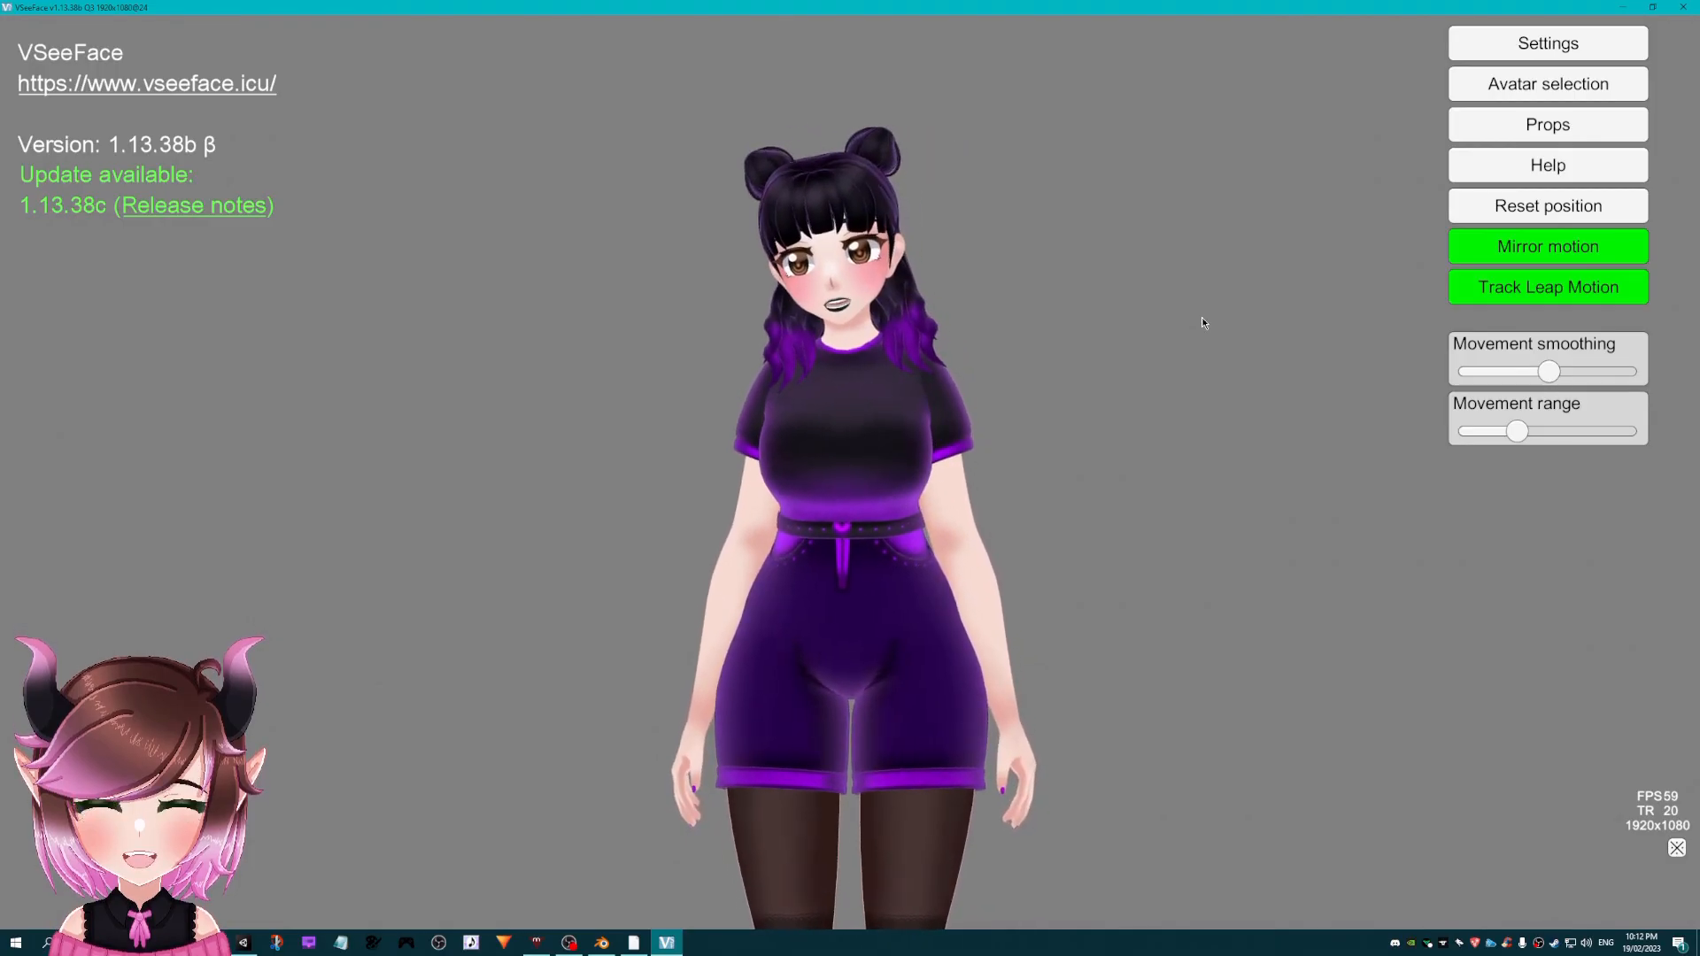
key("F2")
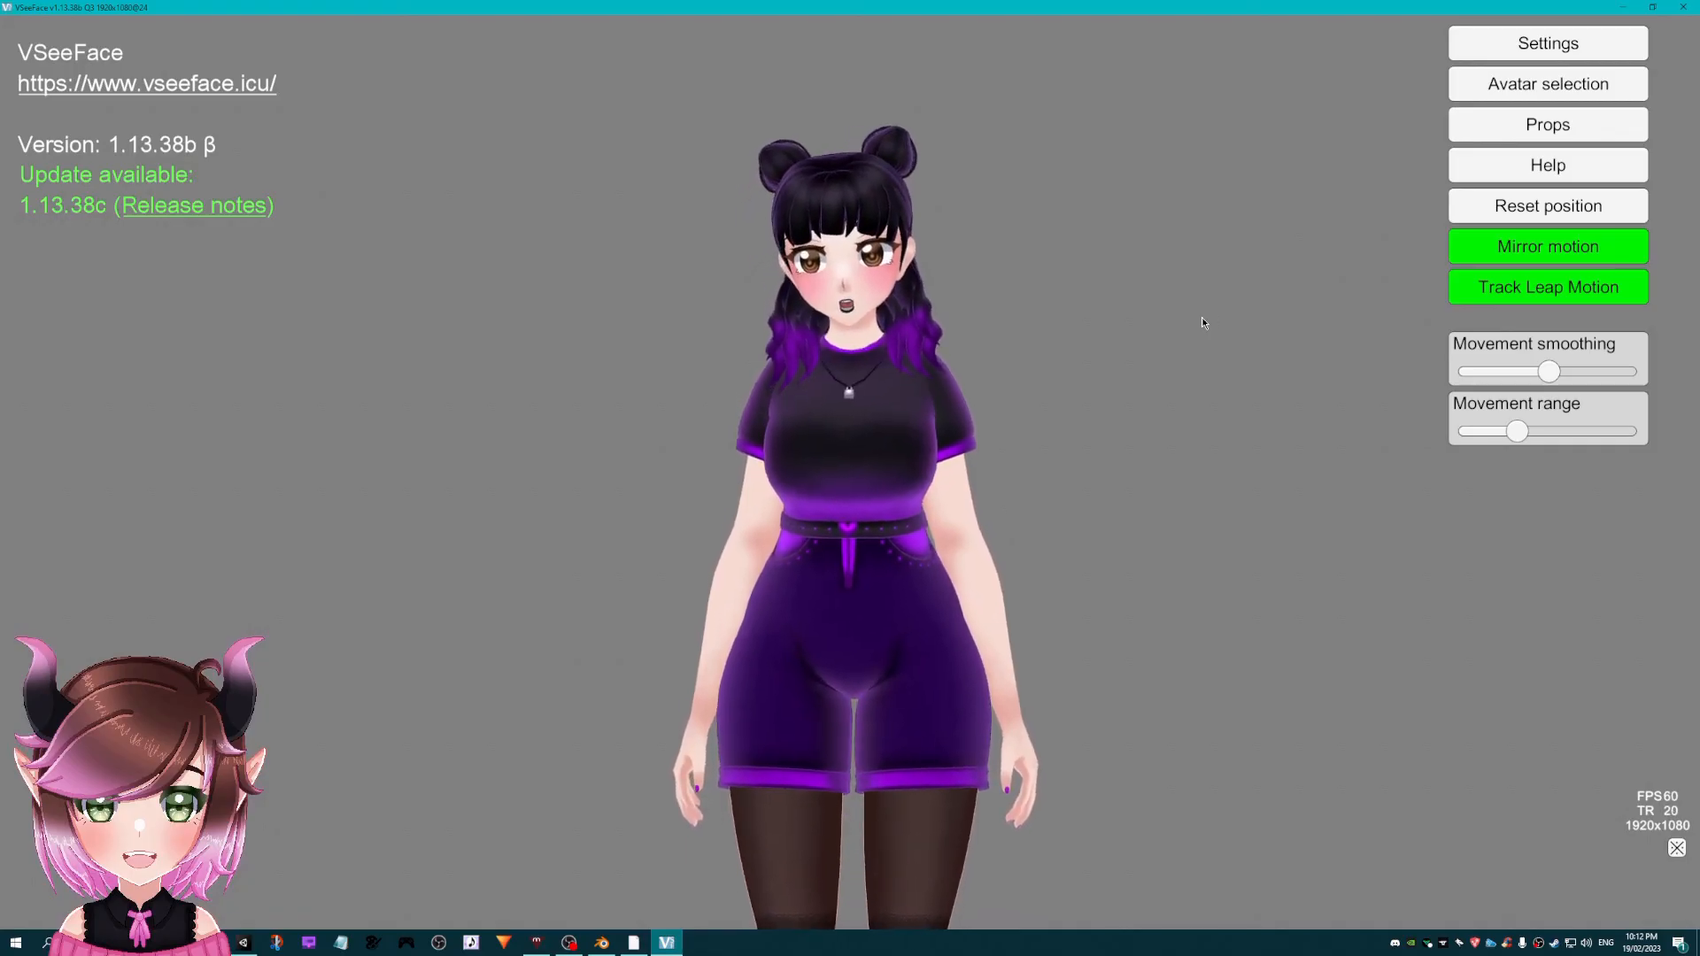
key("F3")
key("F4")
key("F5")
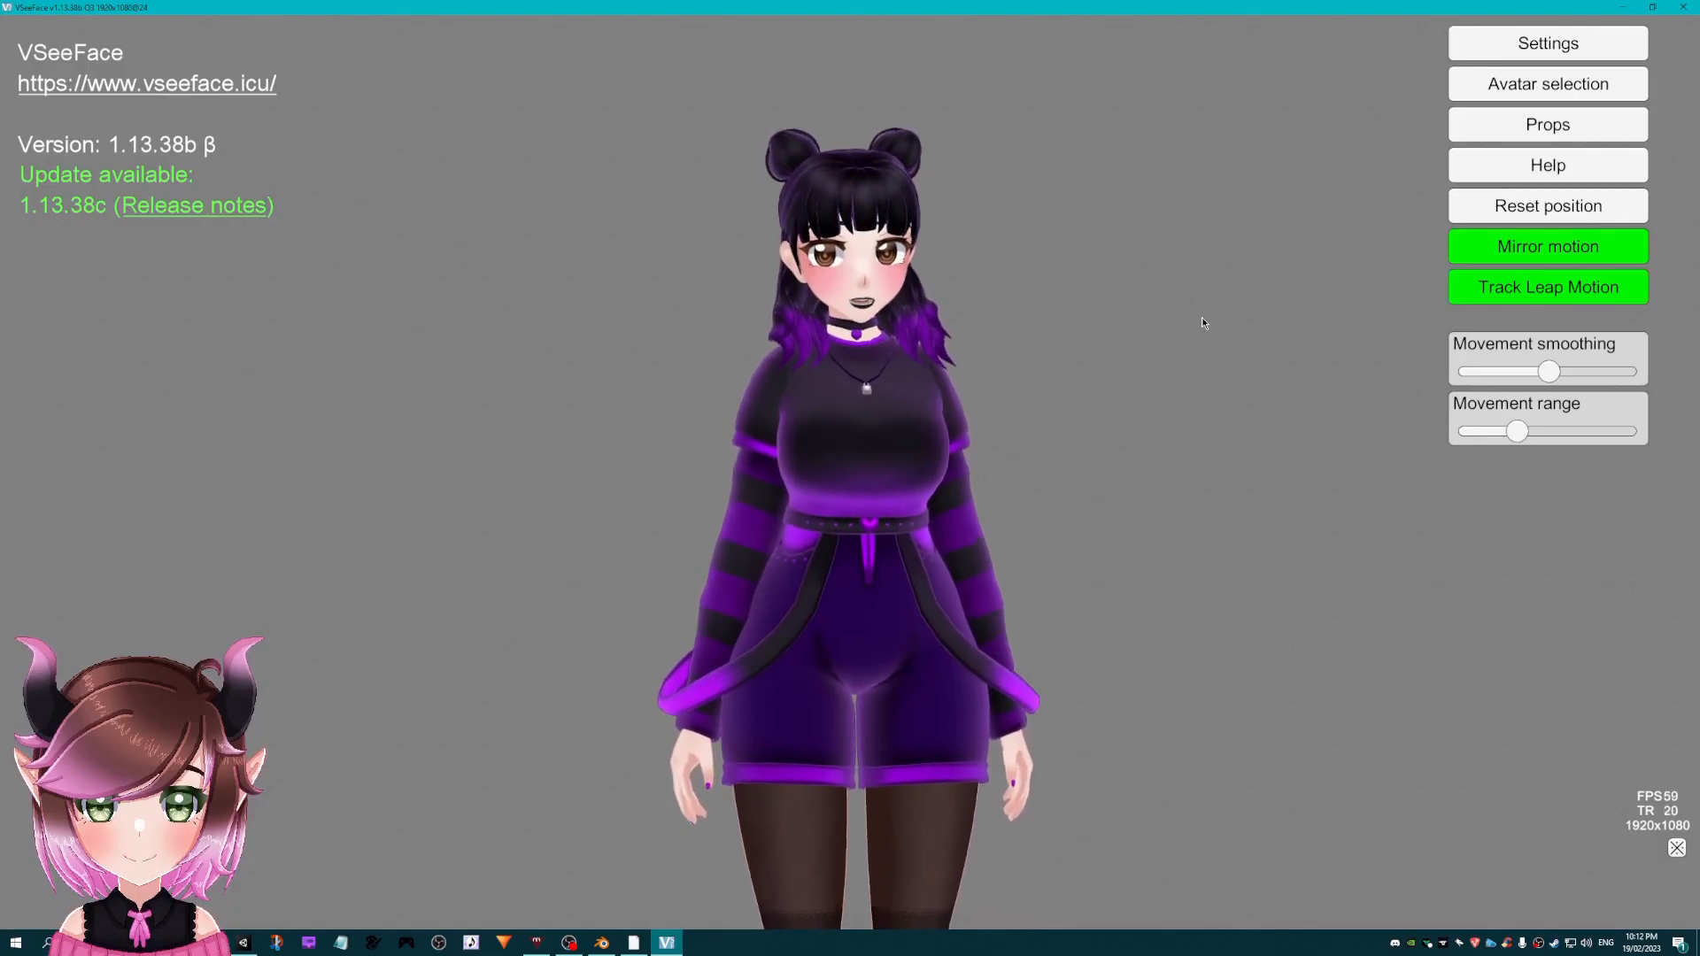
- Review the tracking options and hotkeys of the individual expressions in the expression settings
left_click(1550, 38)
left_click(1142, 42)
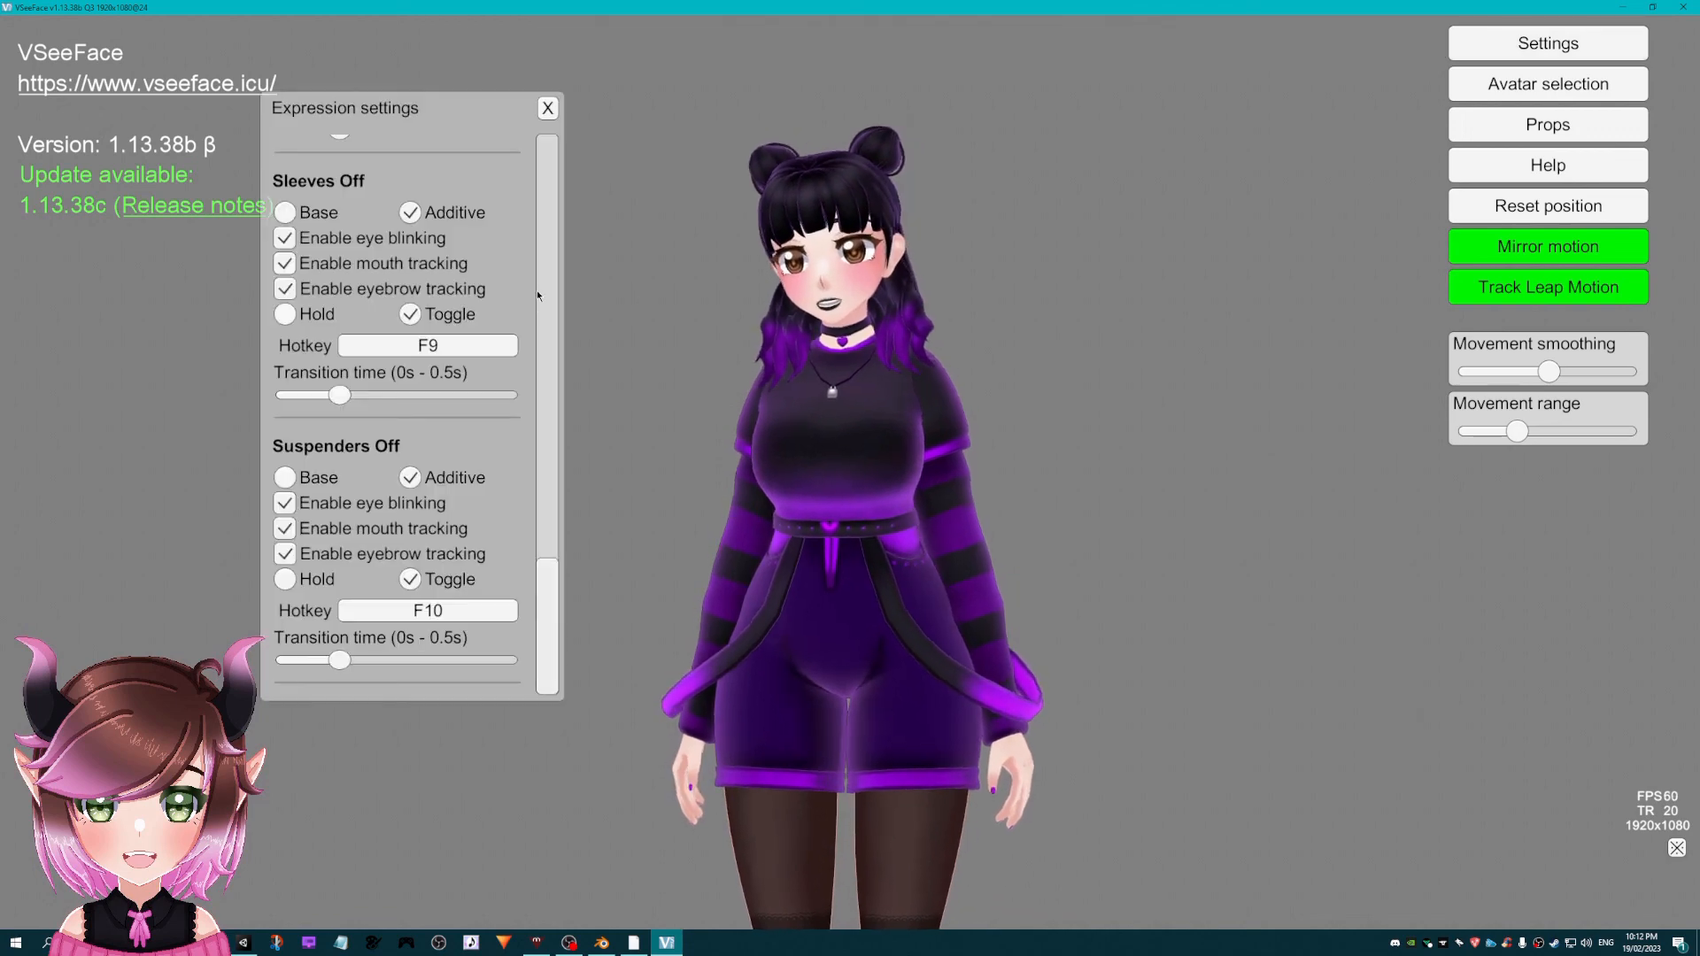
scroll(549, 321, "up", 10)
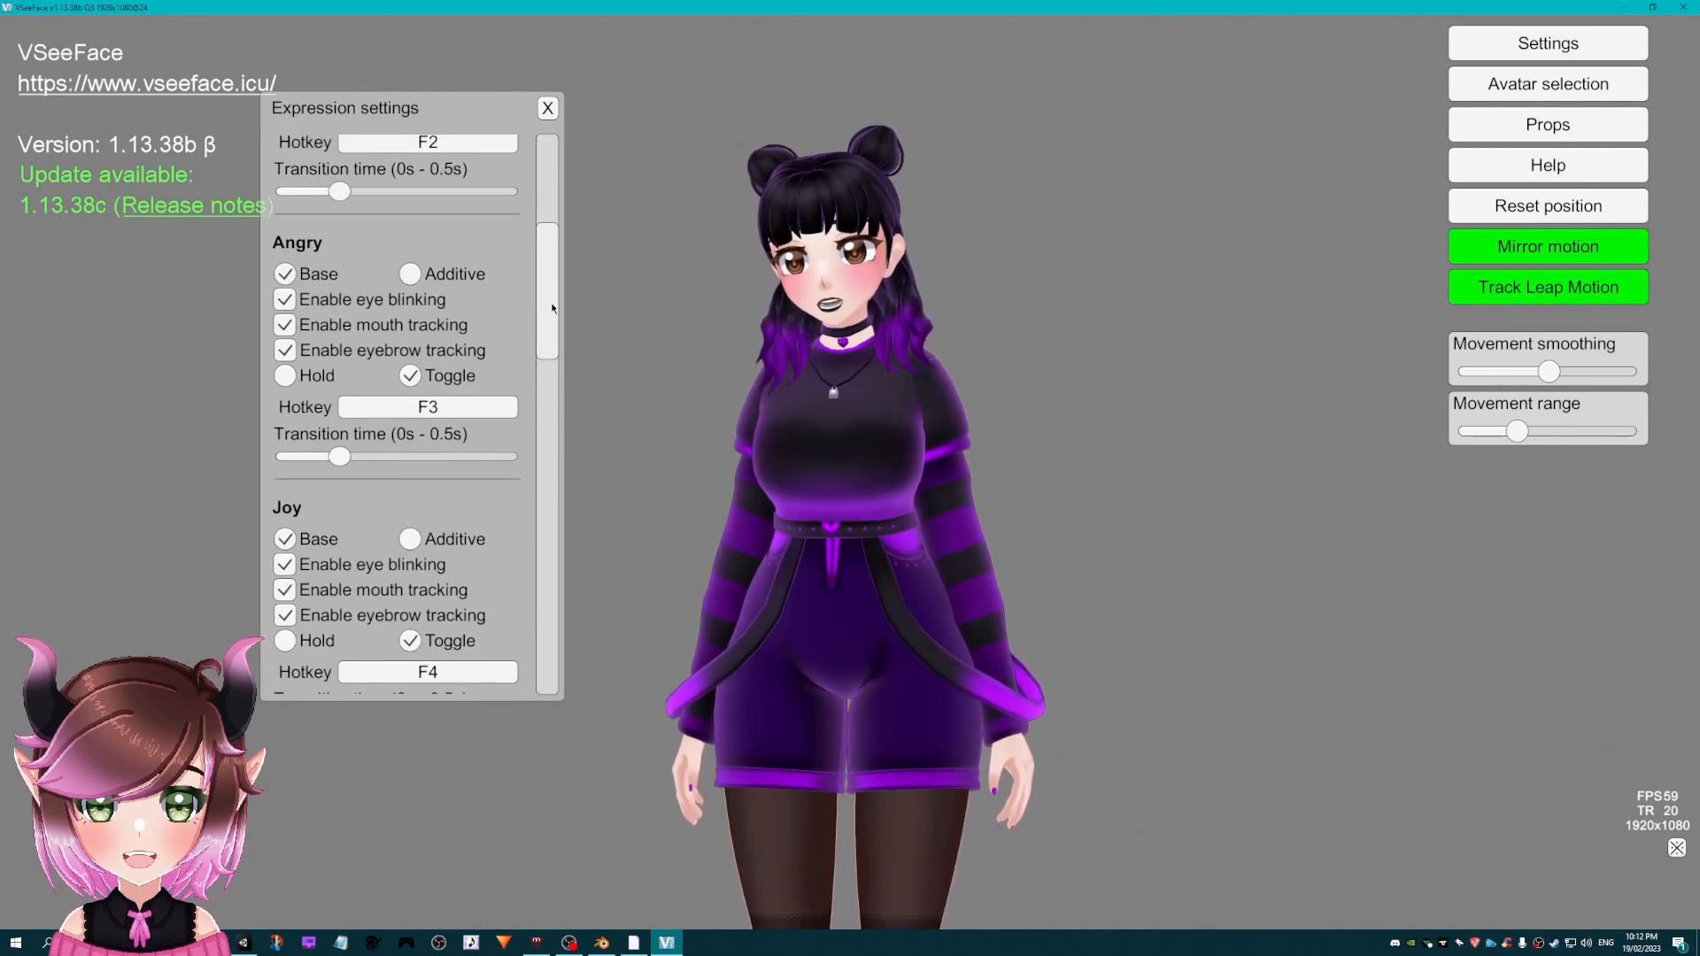
scroll(549, 397, "down", 8)
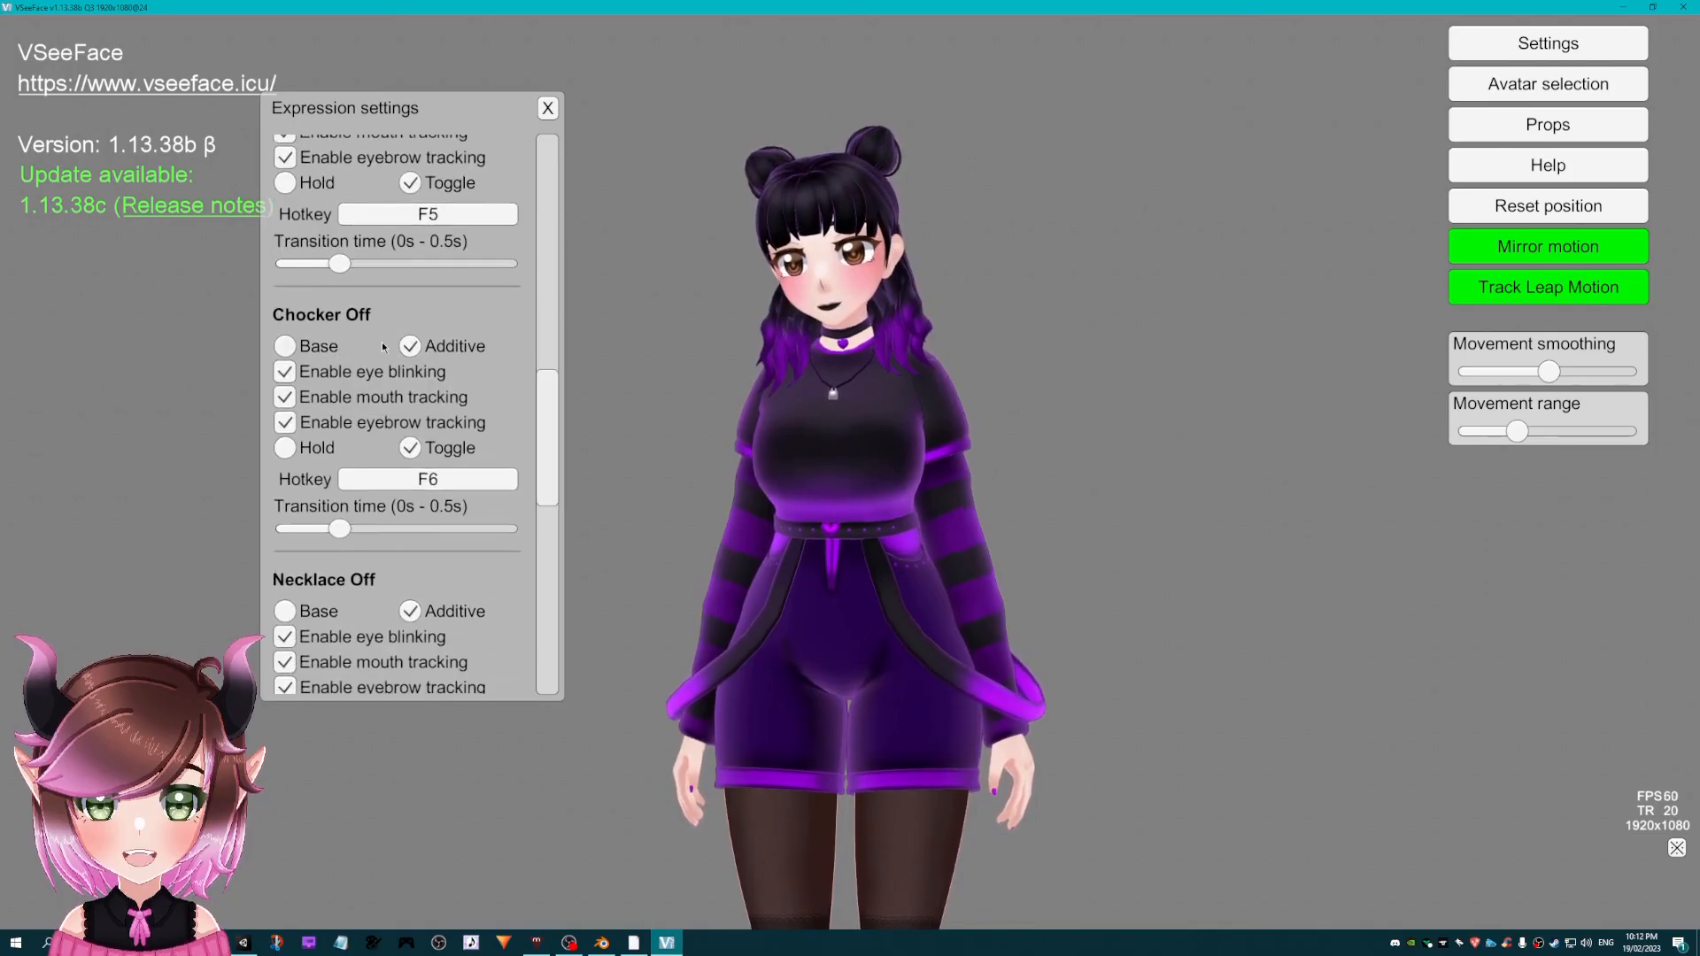
scroll(546, 448, "down", 6)
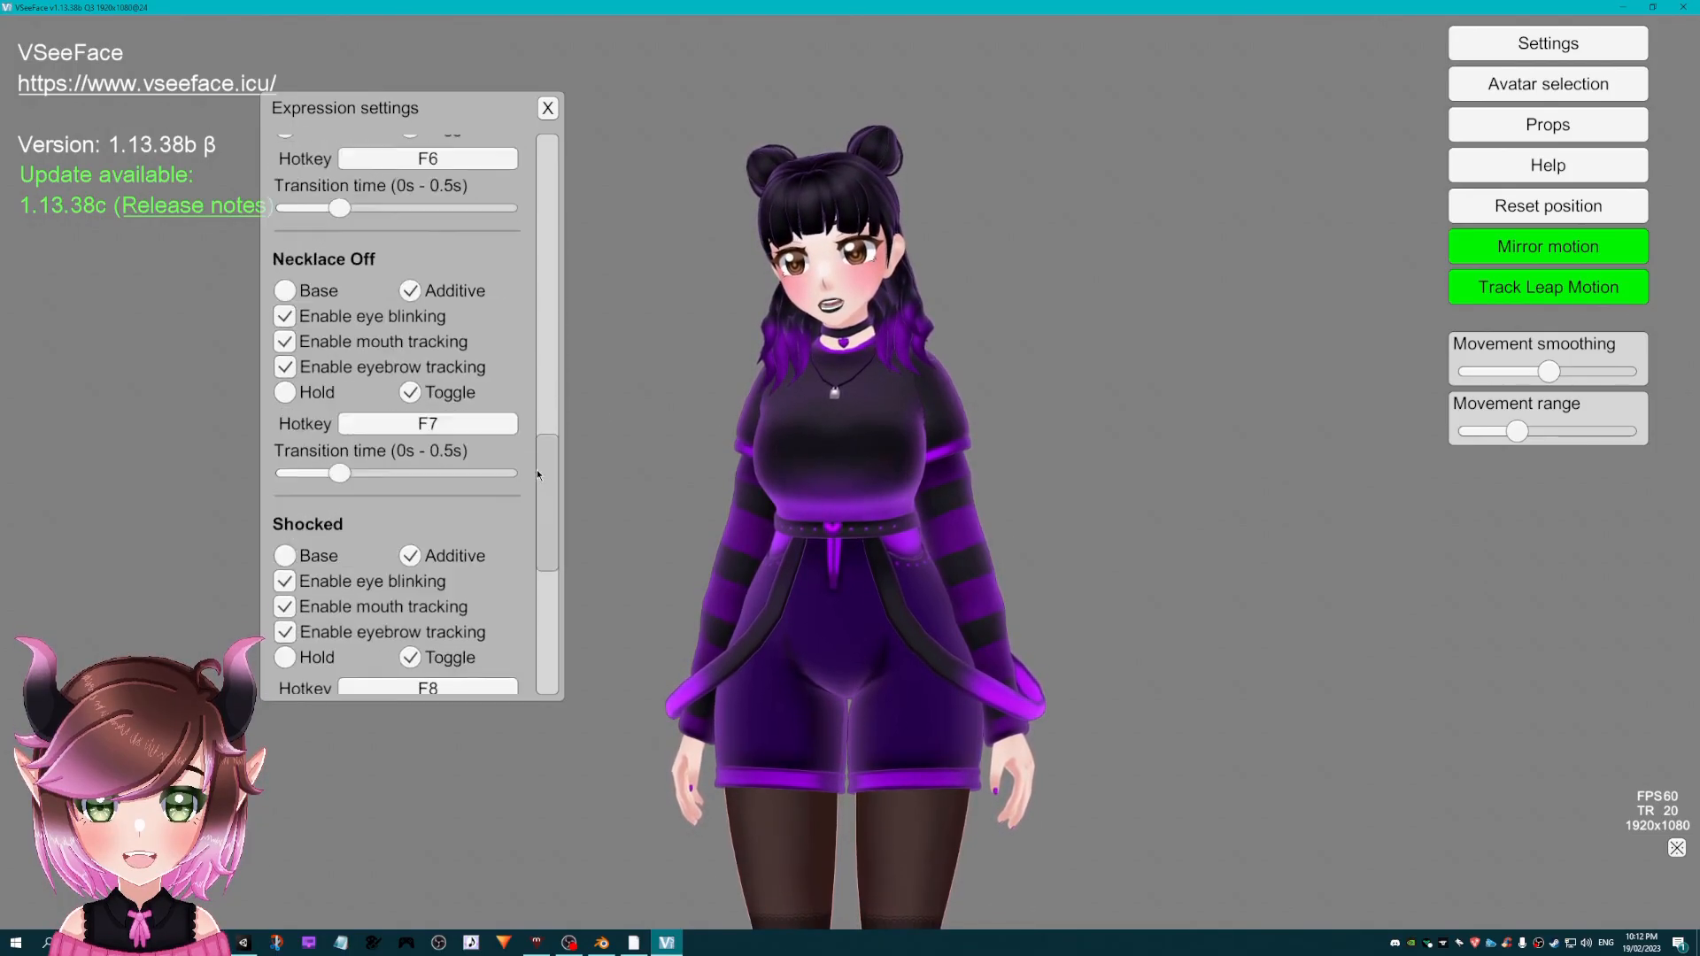
left_click_drag(536, 470, 545, 311)
left_click(286, 429)
left_click_drag(549, 276, 556, 151)
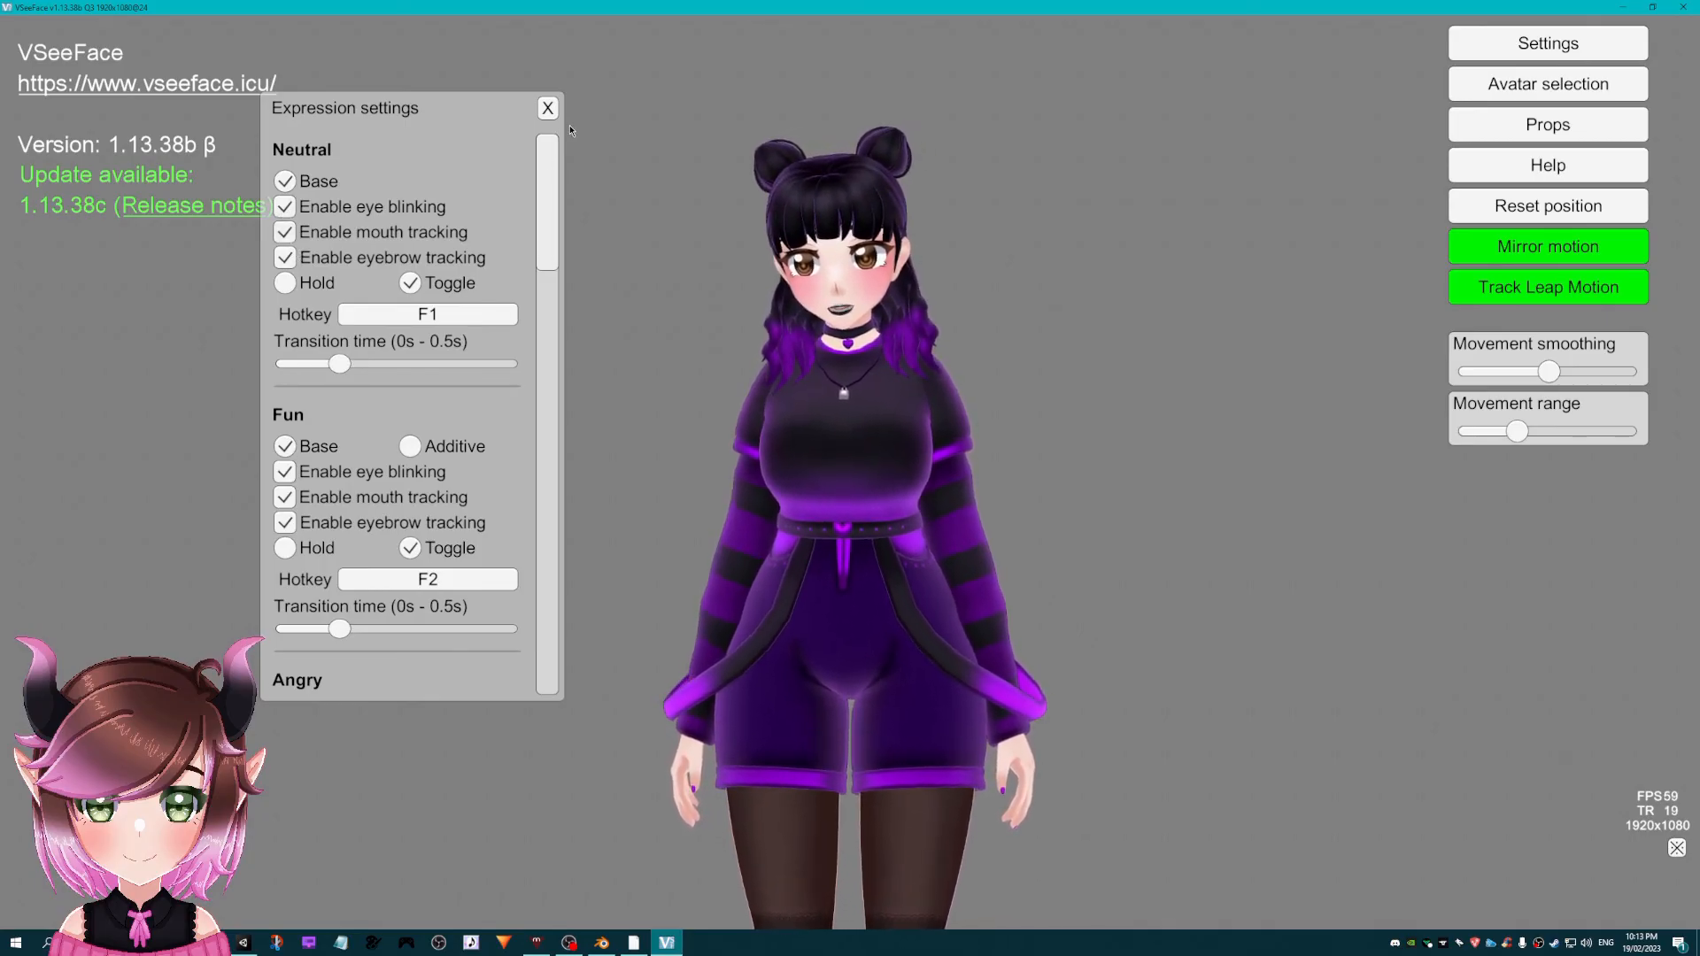
left_click(548, 108)
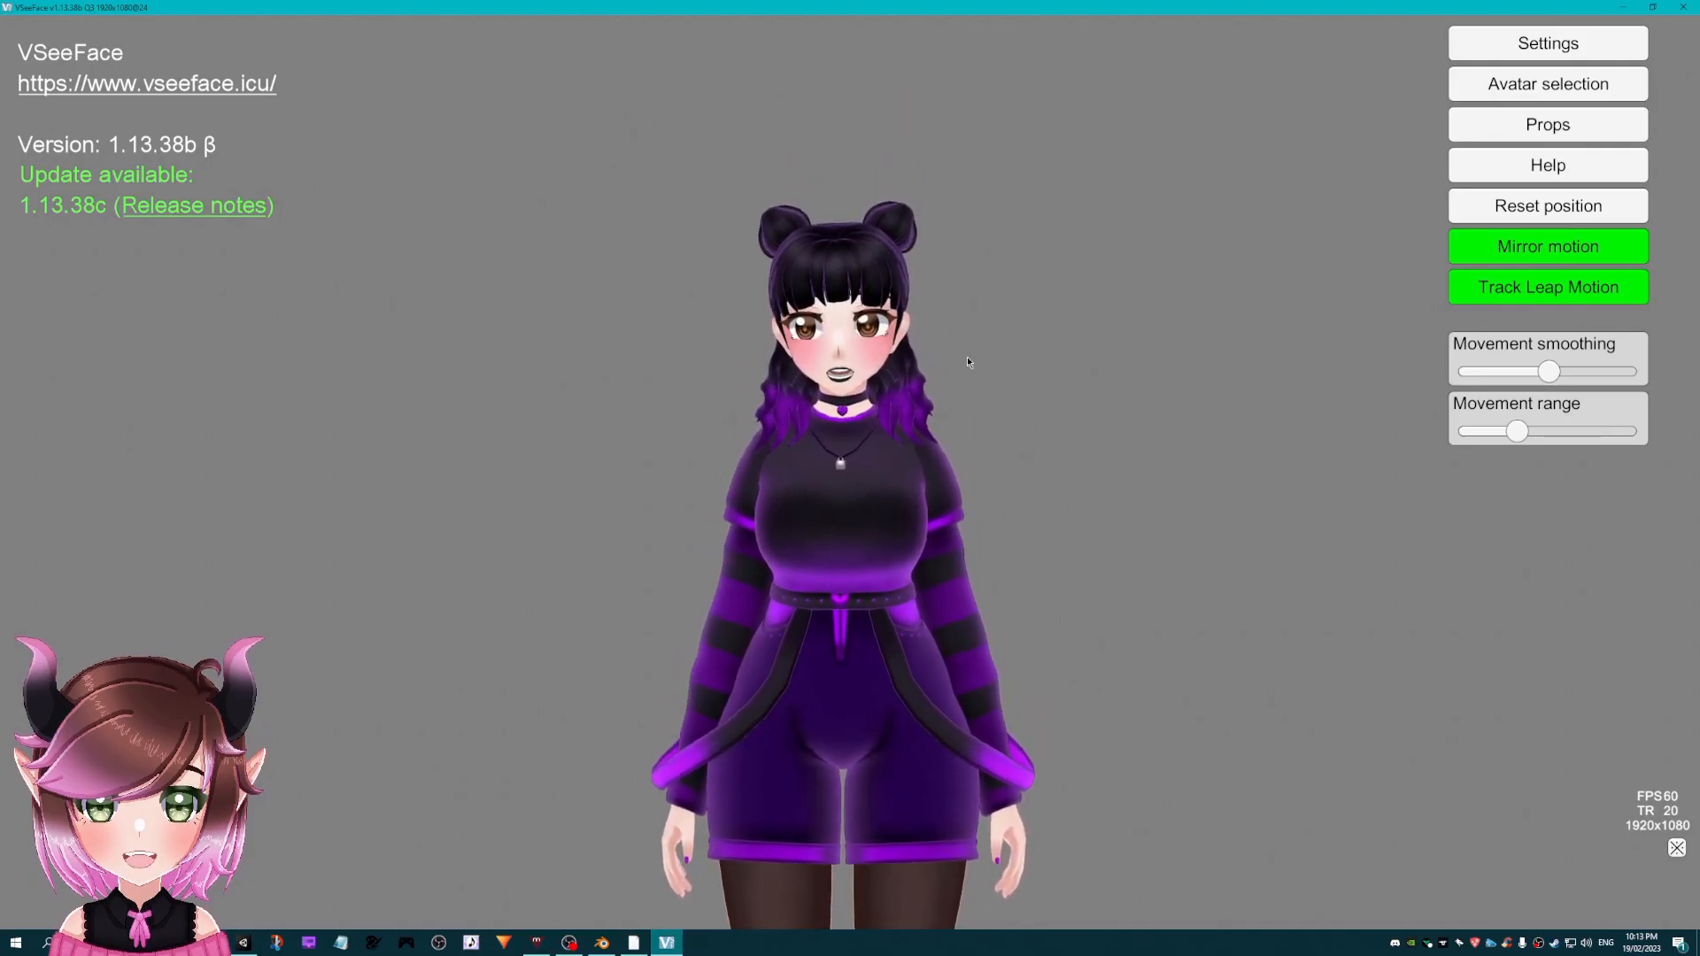
scroll(967, 357, "up", 5, "alt")
middle_click_drag(967, 358, 974, 509, "alt")
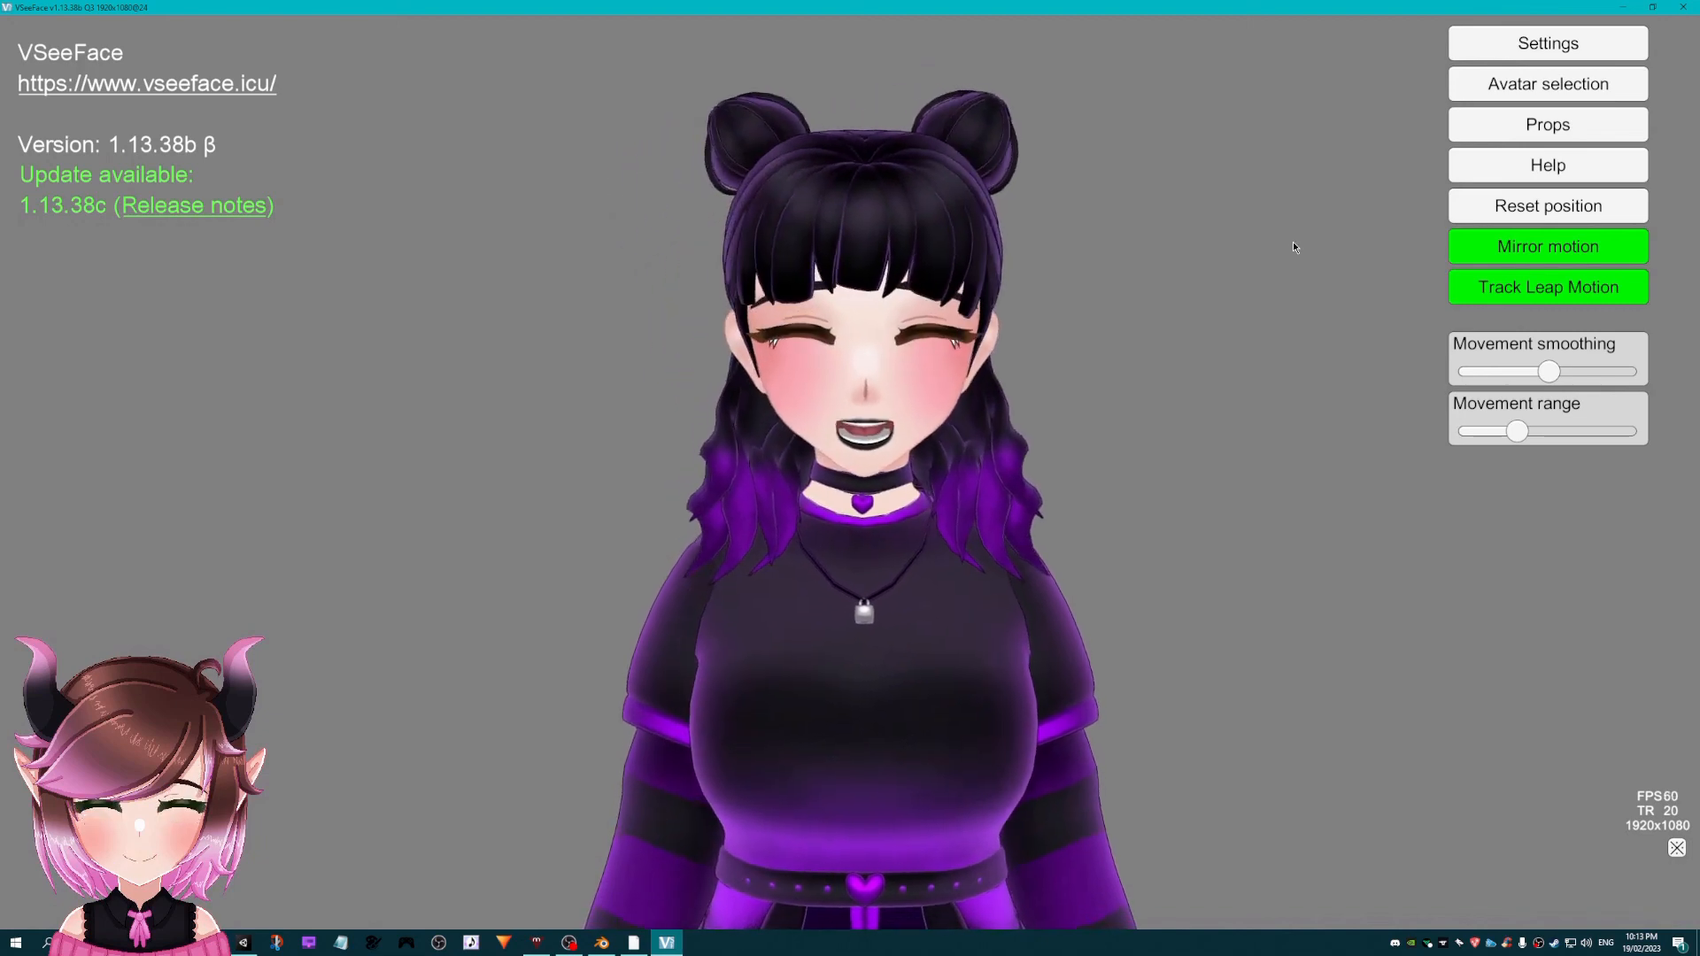
left_click(1517, 44)
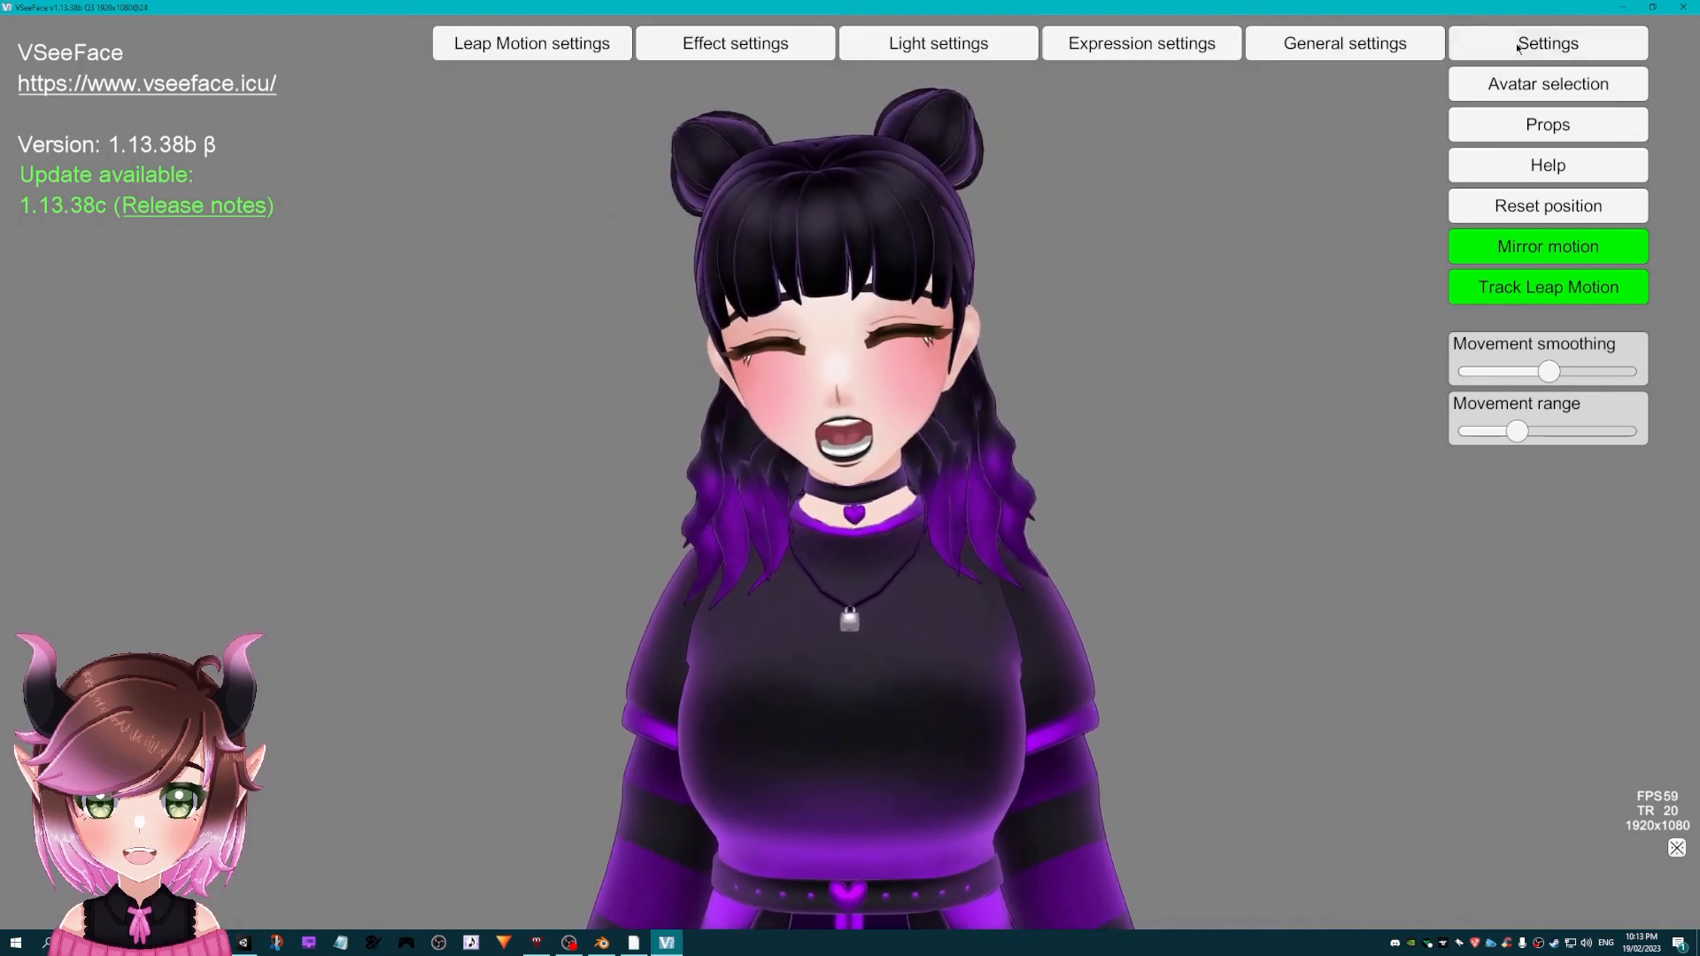
left_click(1328, 46)
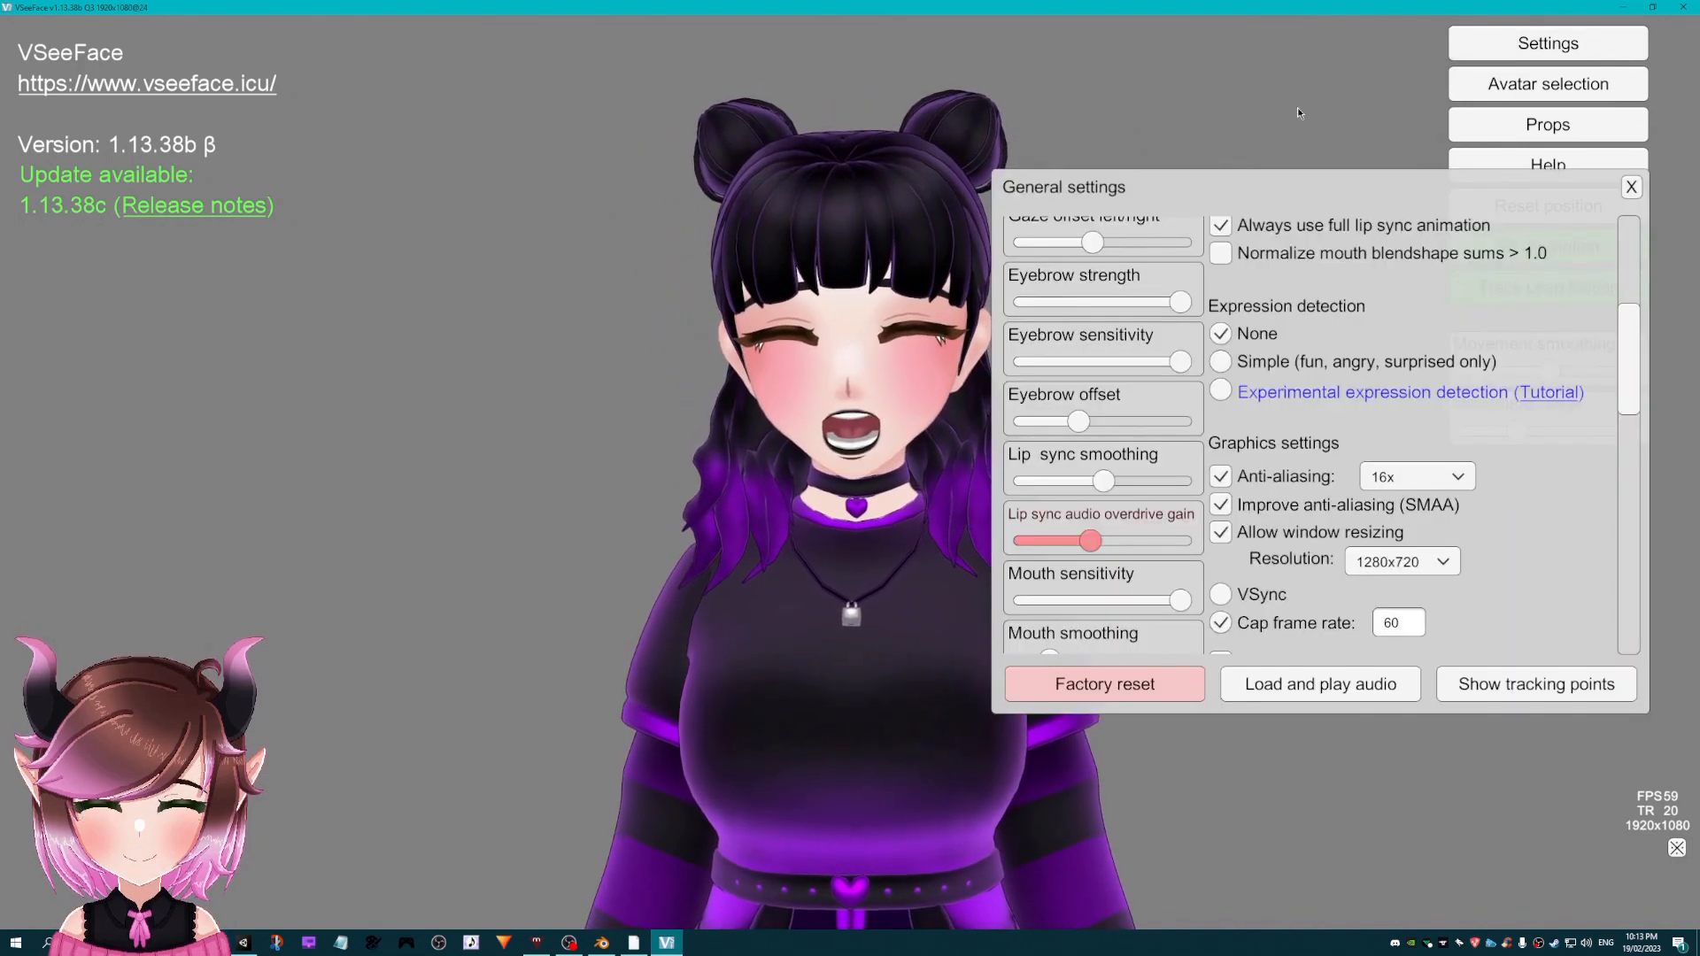
left_click(1631, 187)
- Disable eye blinking and mouth tracking for the Joy expression in the expression settings
left_click(1547, 43)
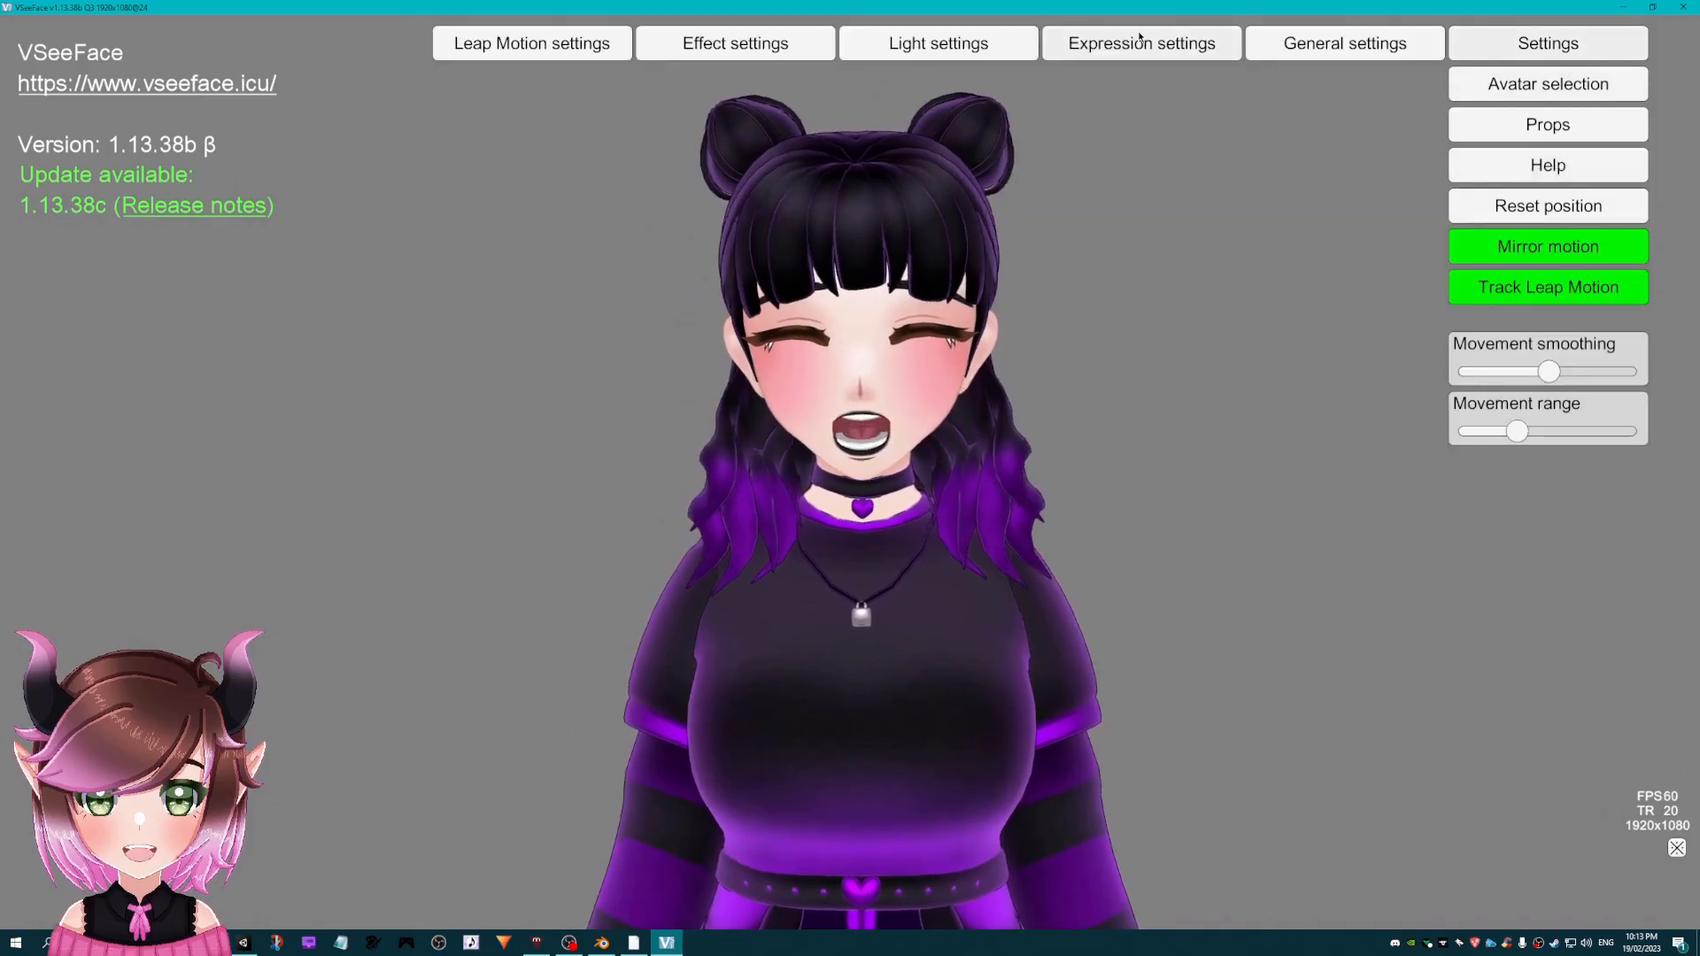
left_click(1140, 43)
left_click_drag(546, 182, 555, 310)
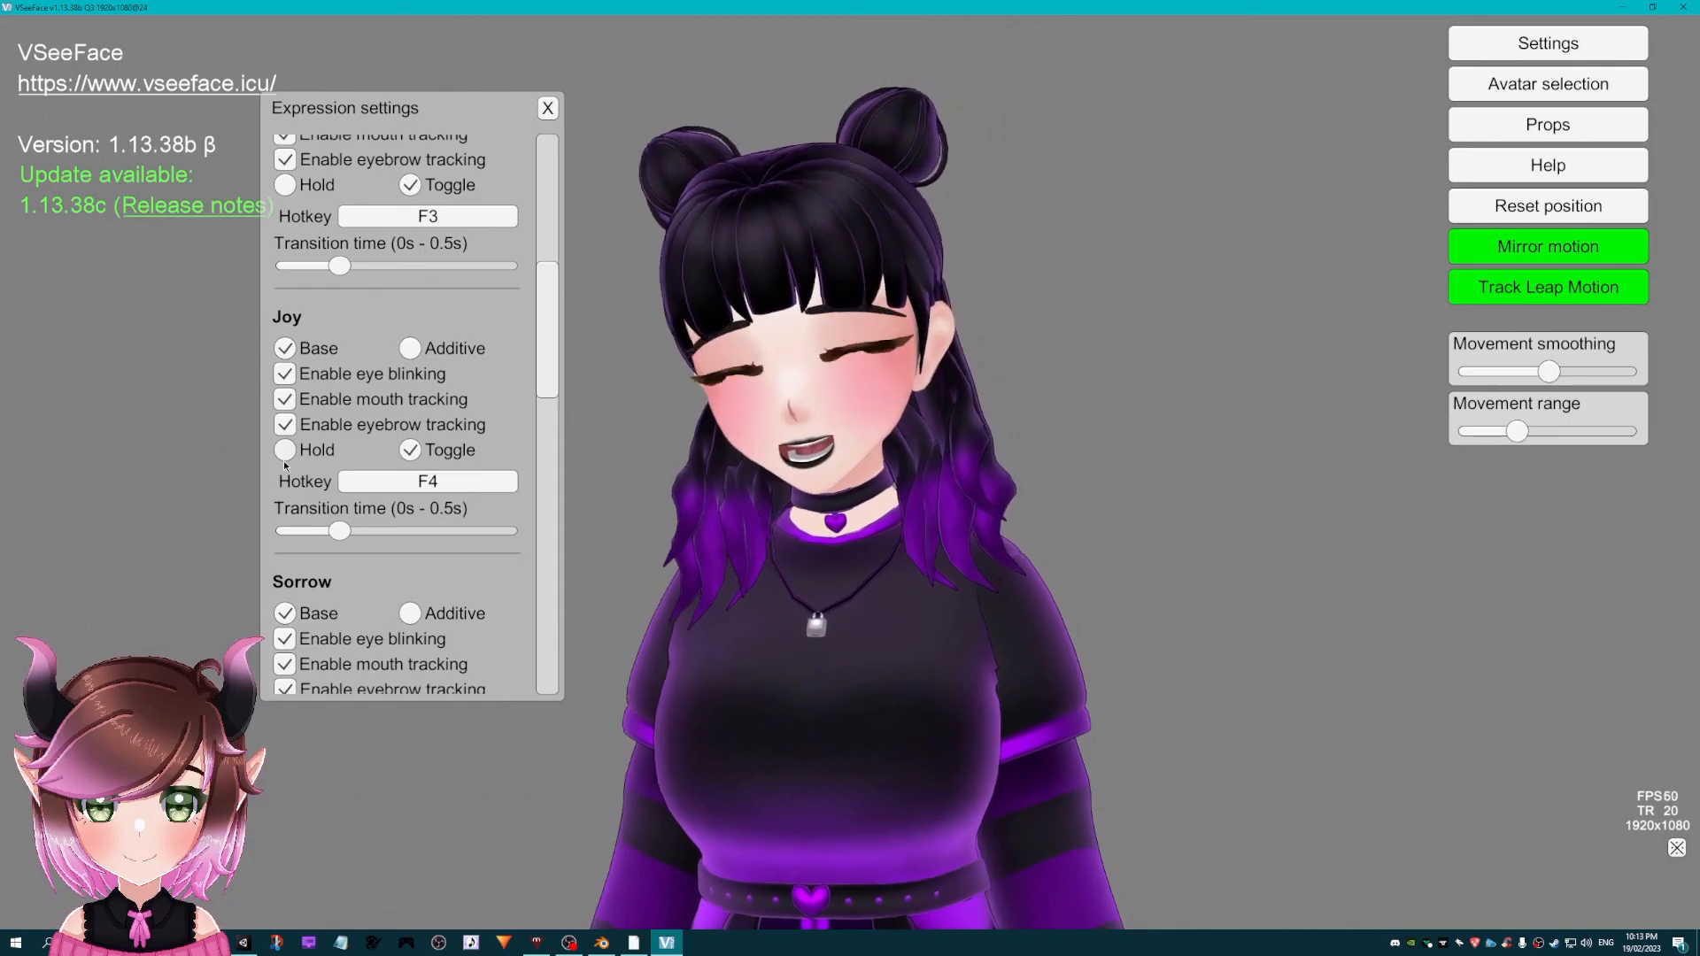
left_click(284, 374)
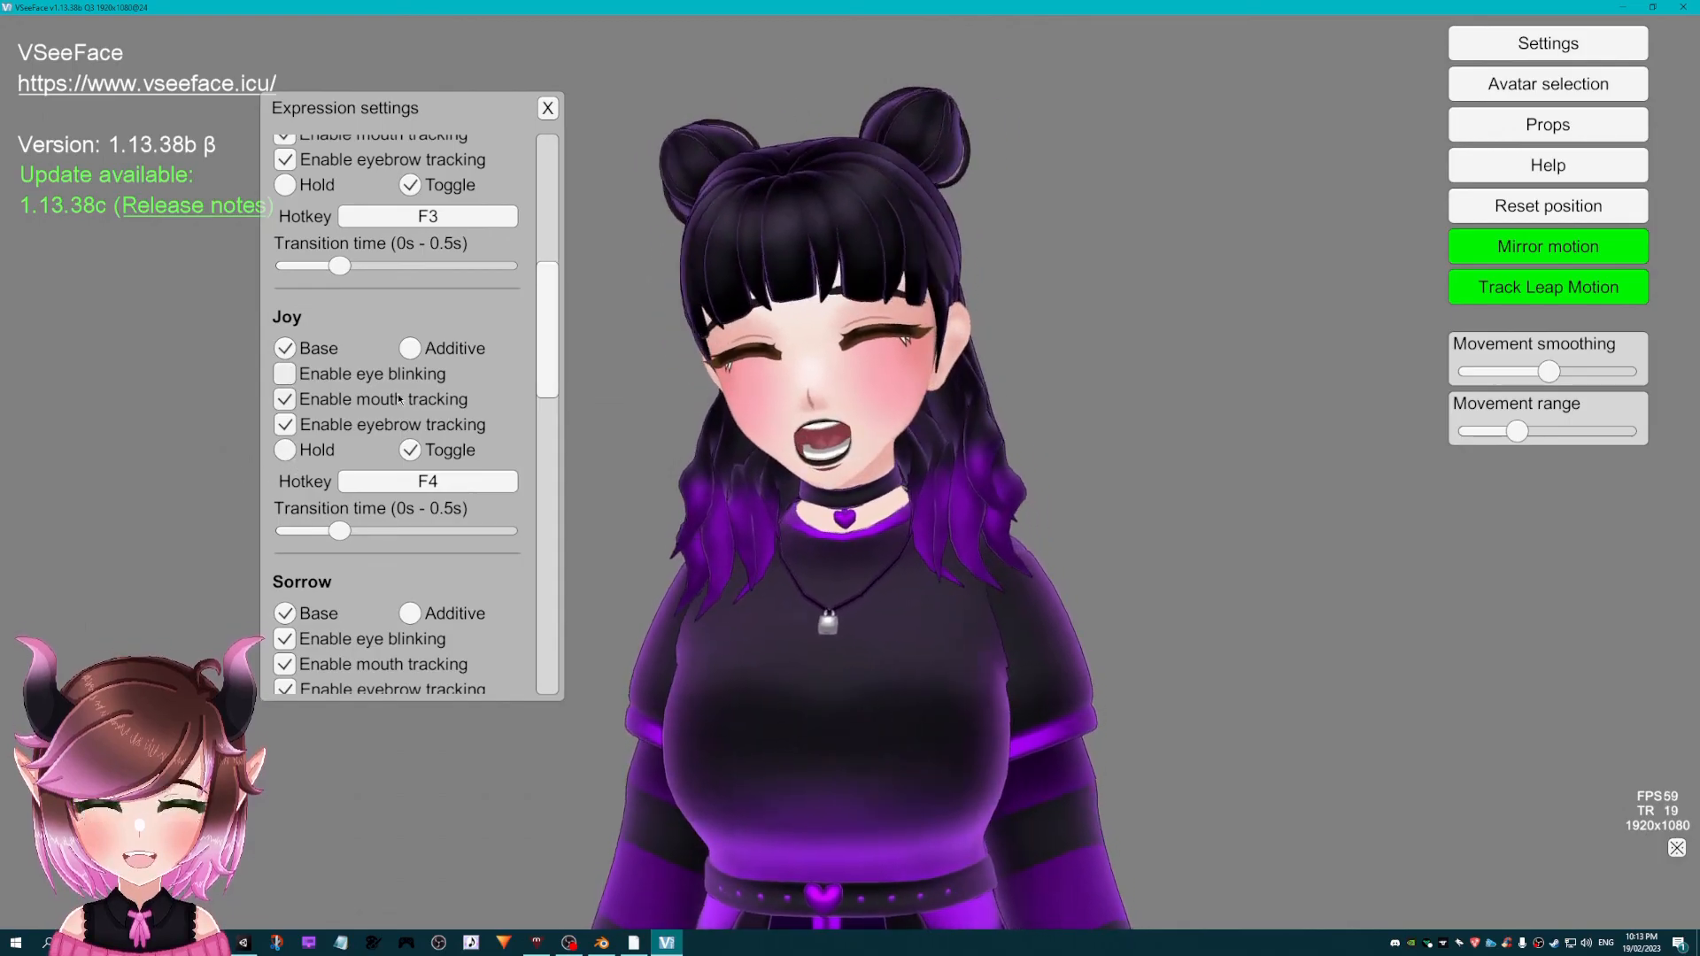
left_click(284, 399)
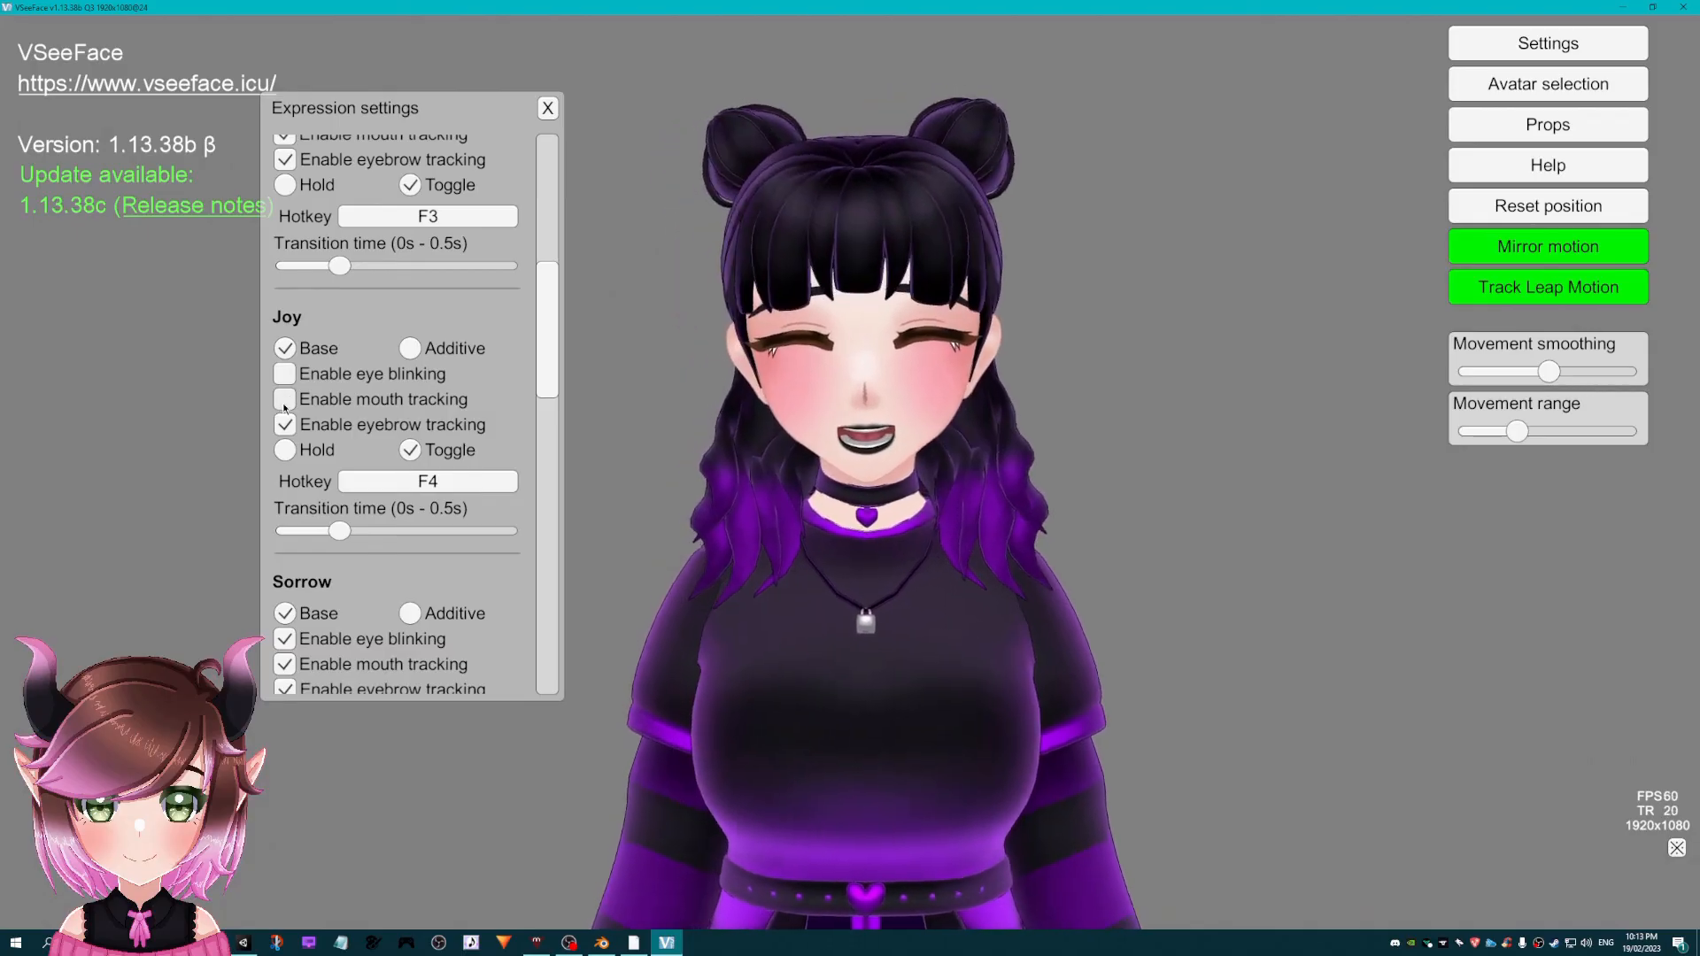
left_click(285, 425)
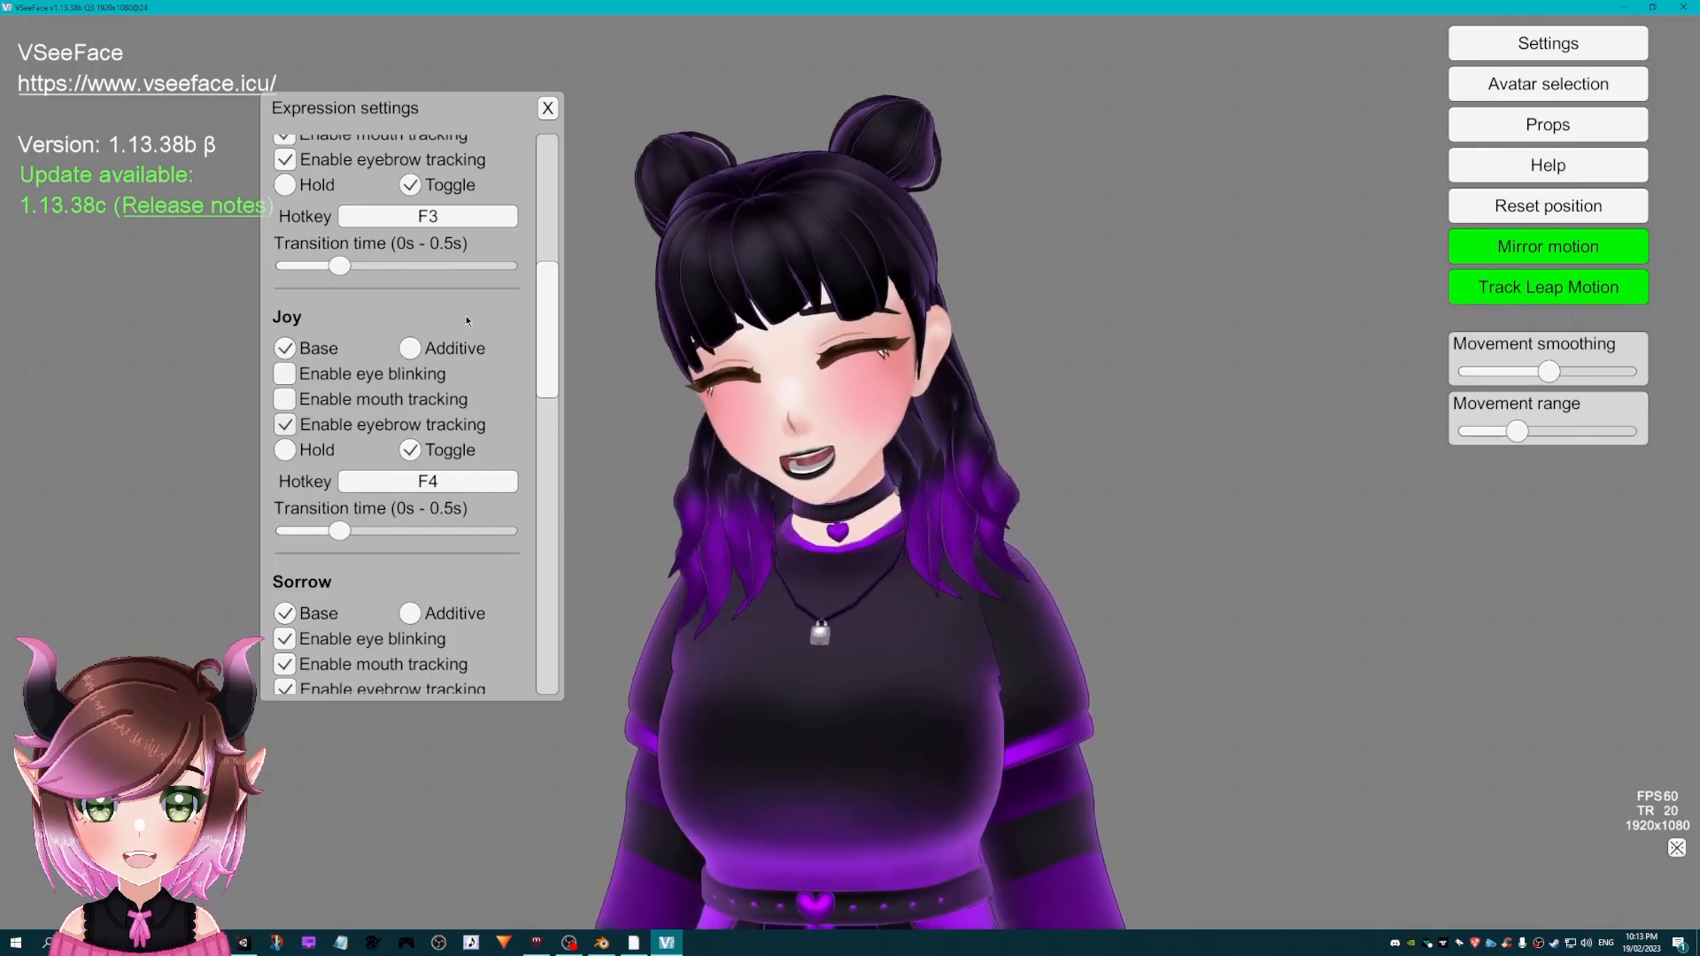
left_click(547, 108)
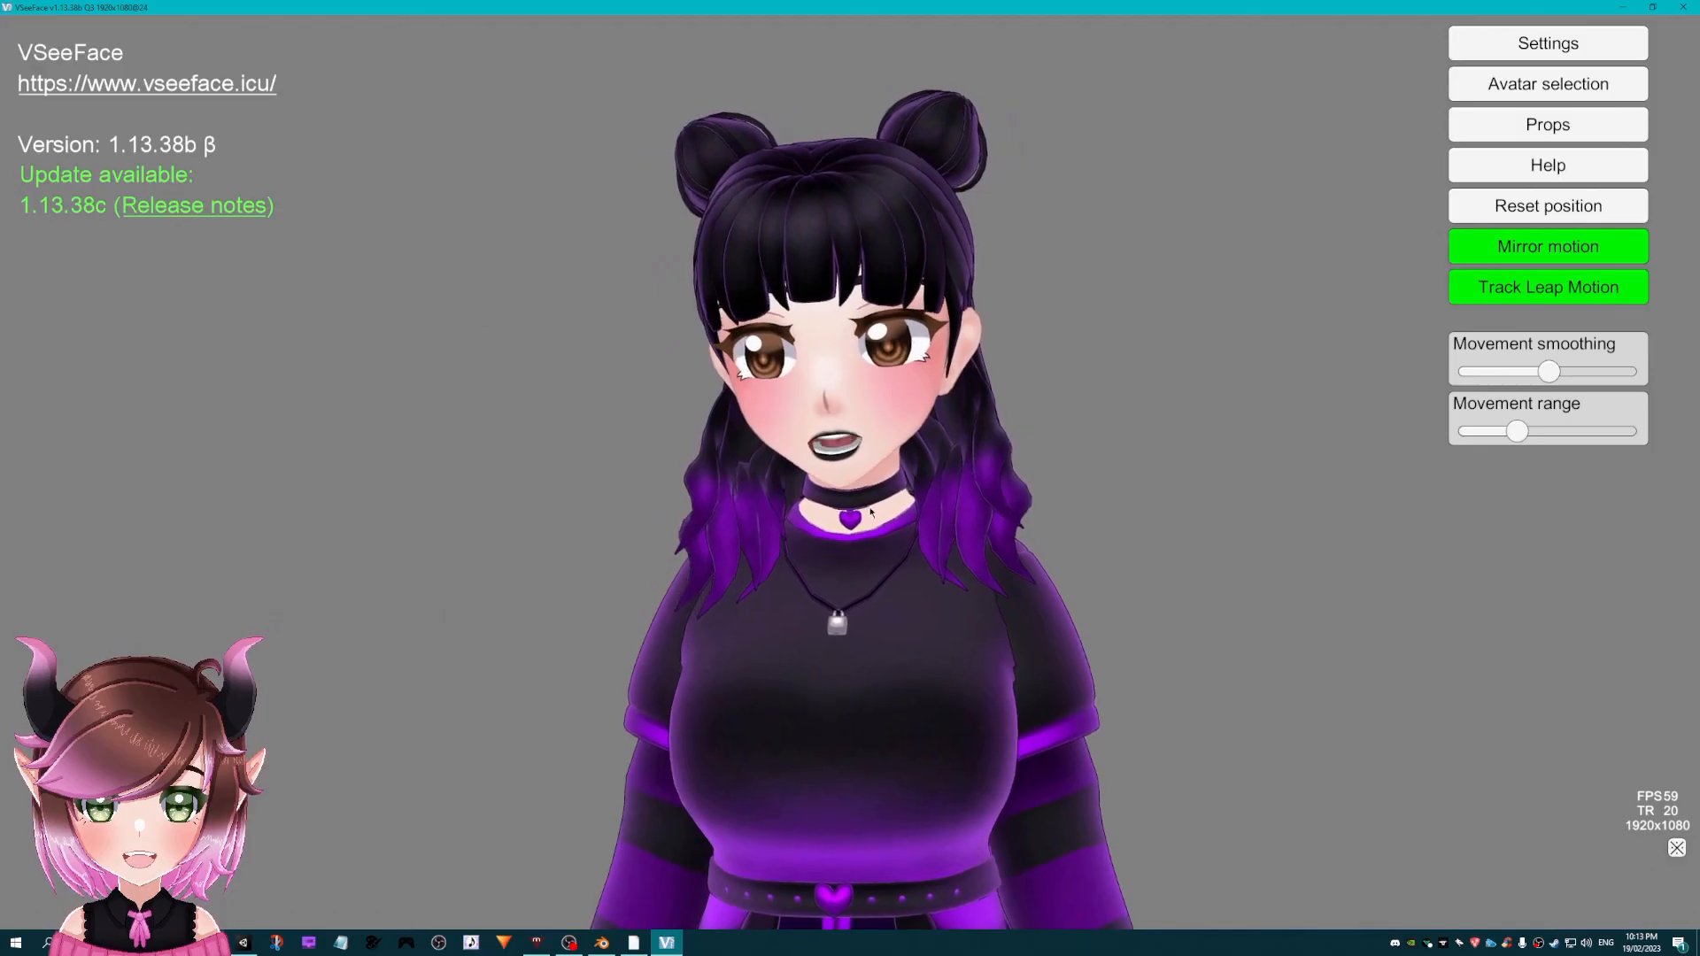